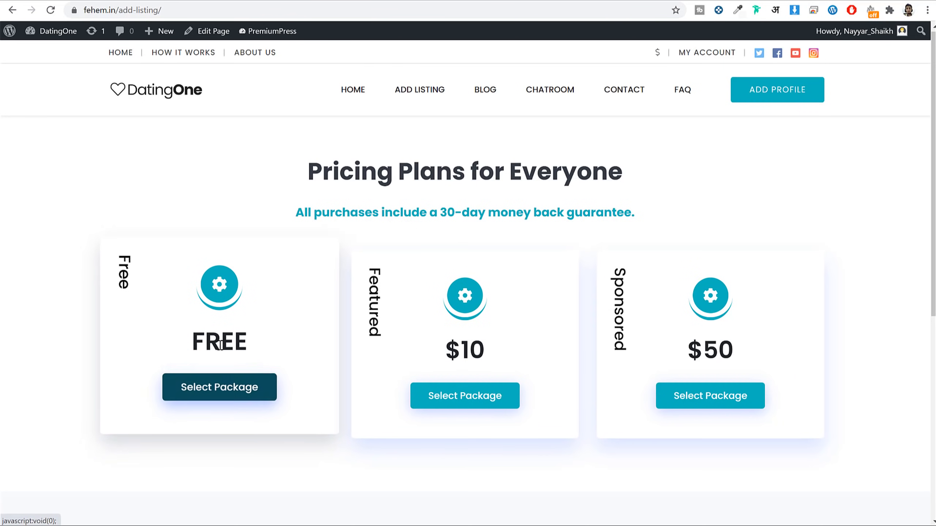
Step: Compare the Free, $10 Featured and $50 Sponsored listing packages
left_click_drag(499, 346, 440, 351)
left_click(157, 92)
scroll(545, 293, "down", 5)
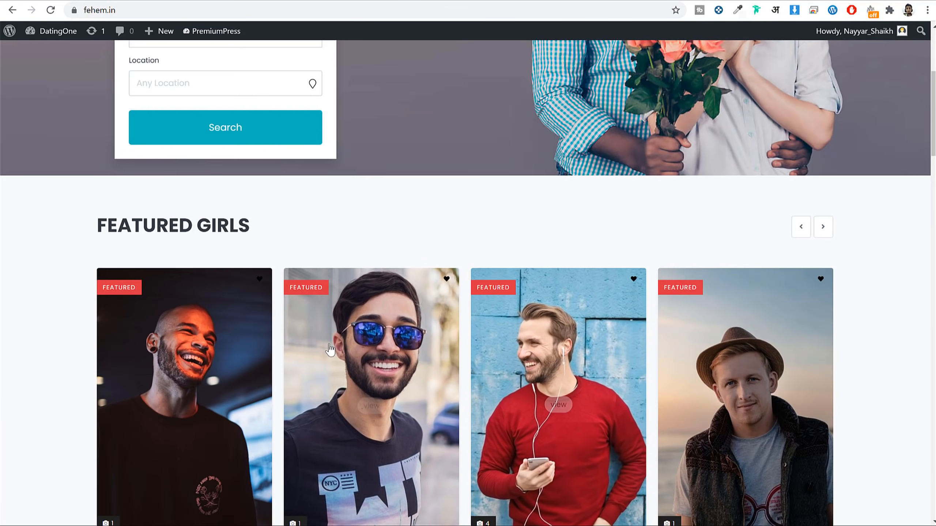
scroll(423, 258, "down", 4)
scroll(418, 234, "up", 3)
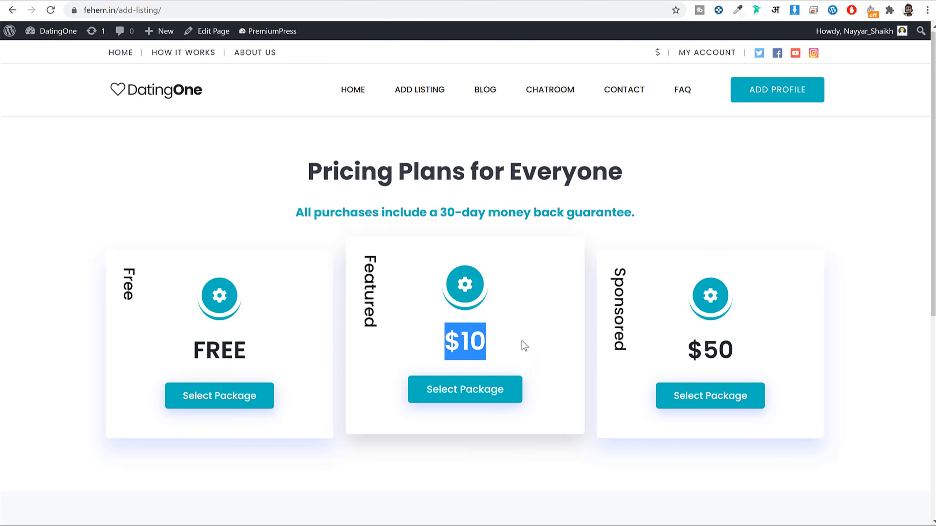
left_click_drag(728, 340, 673, 341)
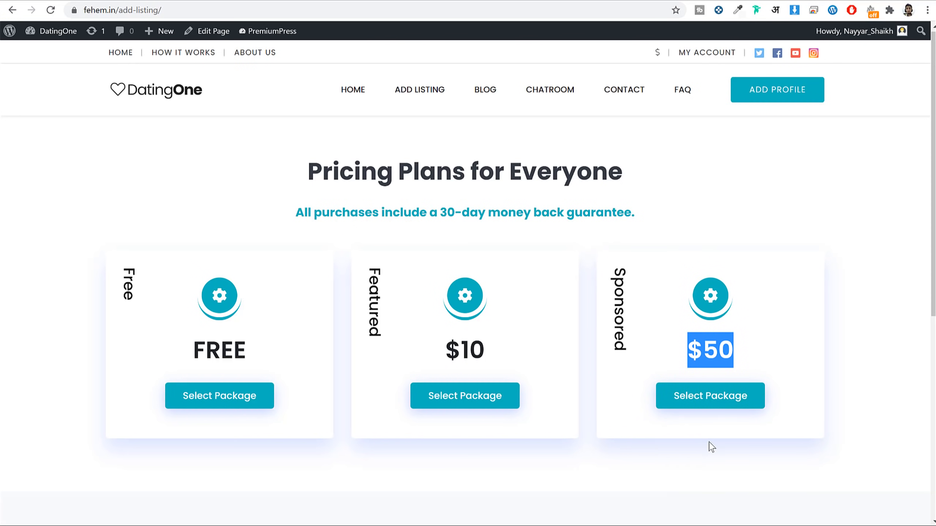
Step: Pick the Free package to start a listing, then go to the site's blog page
left_click(236, 402)
scroll(863, 320, "down", 10)
scroll(861, 322, "down", 8)
scroll(861, 322, "up", 11)
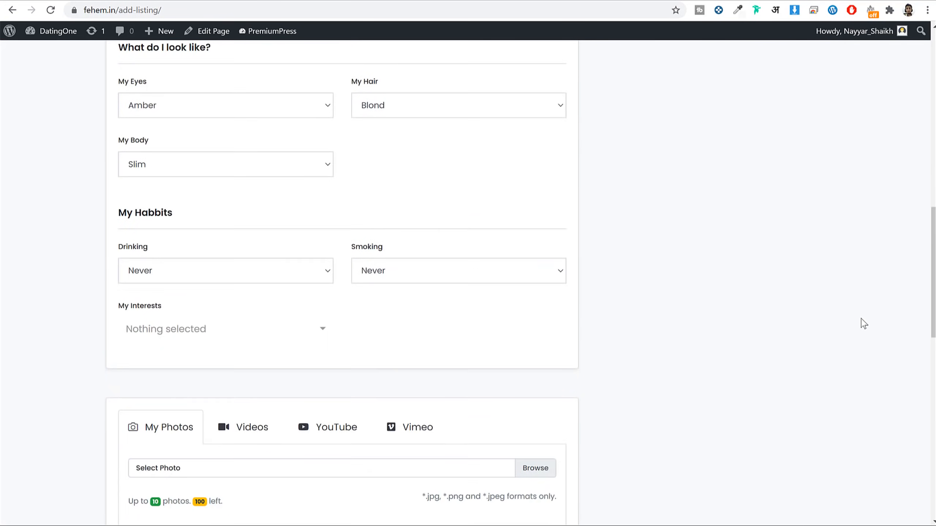
scroll(832, 298, "up", 5)
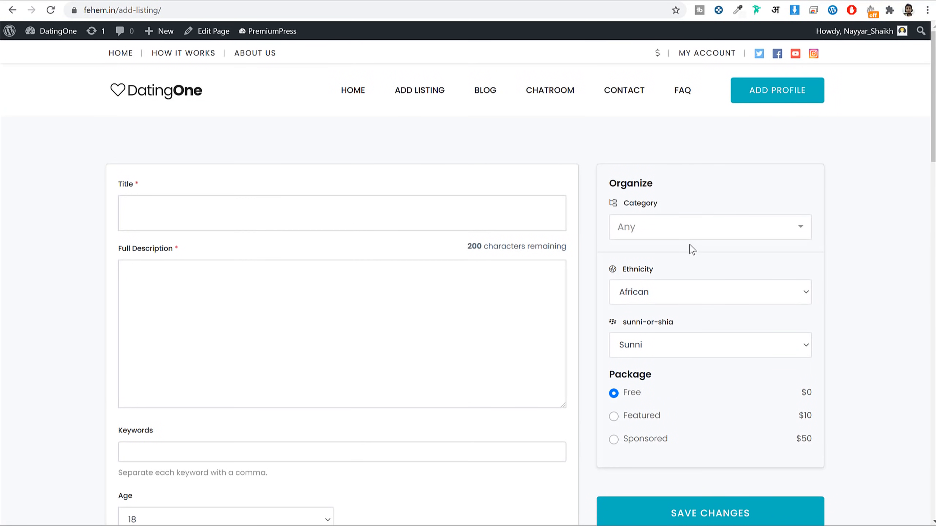
left_click(480, 97)
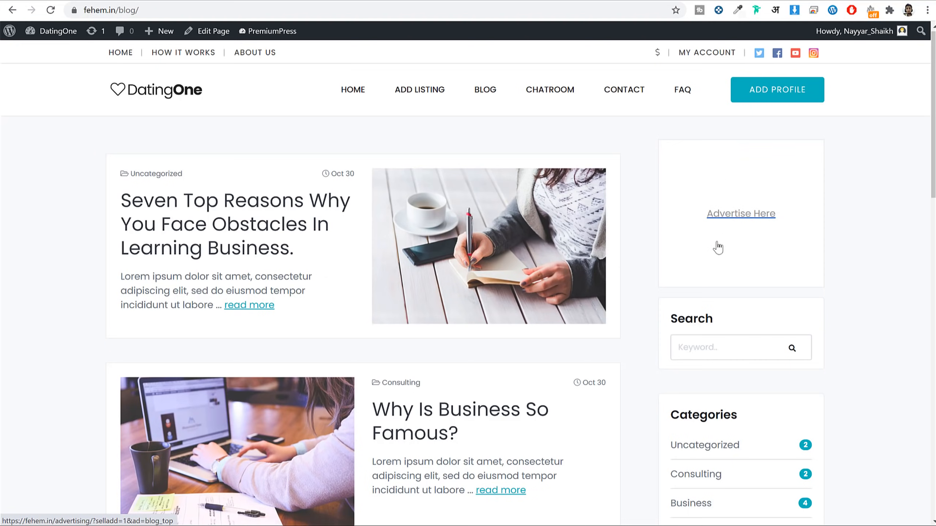
Step: Browse the blog posts, then look over the chatroom page
scroll(830, 276, "down", 5)
scroll(842, 294, "down", 3)
scroll(822, 265, "up", 8)
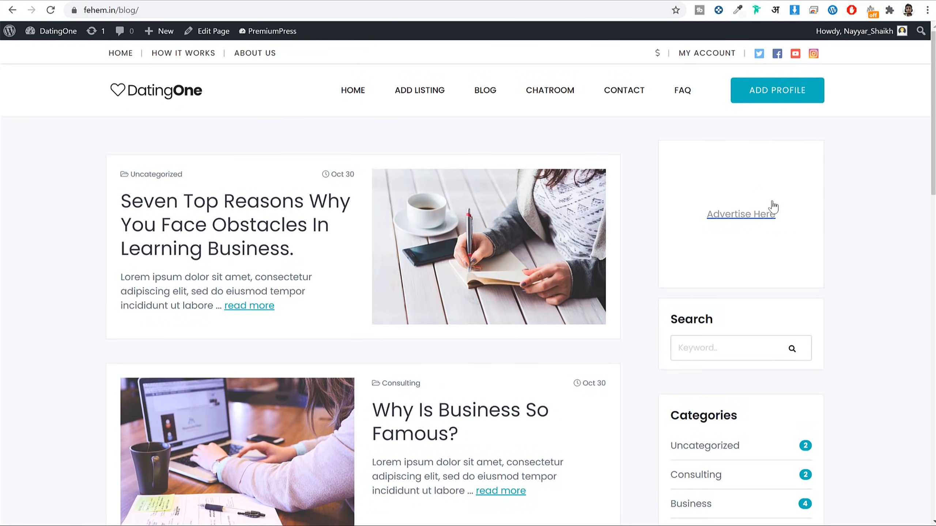
scroll(844, 302, "down", 20)
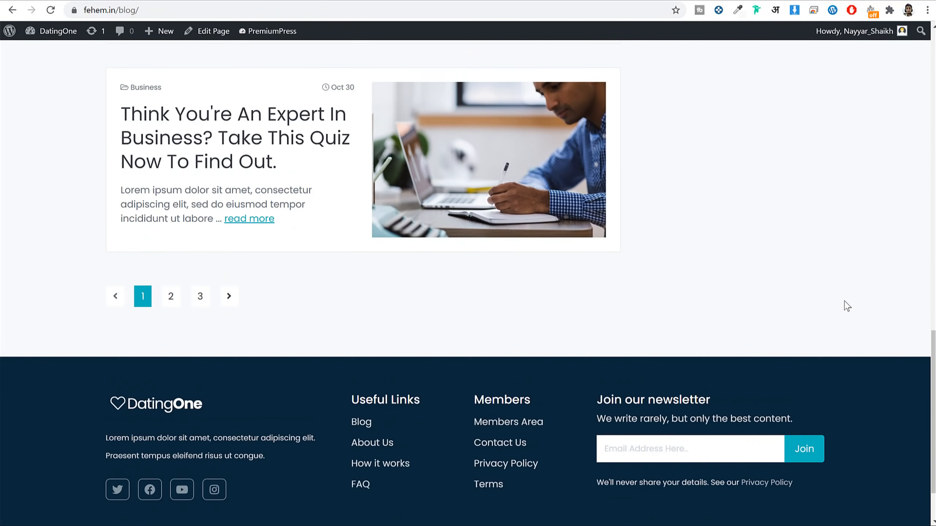
scroll(844, 301, "up", 20)
left_click(554, 99)
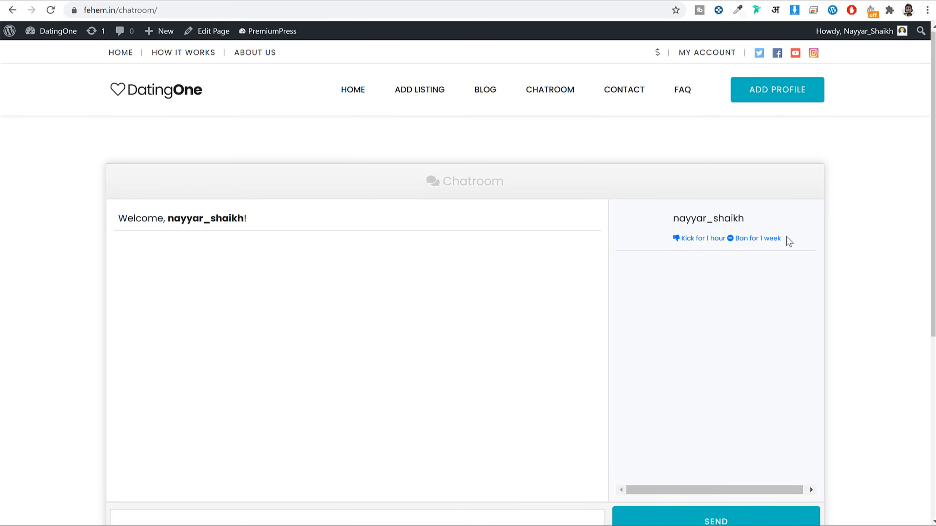
scroll(805, 280, "down", 3)
scroll(755, 337, "up", 3)
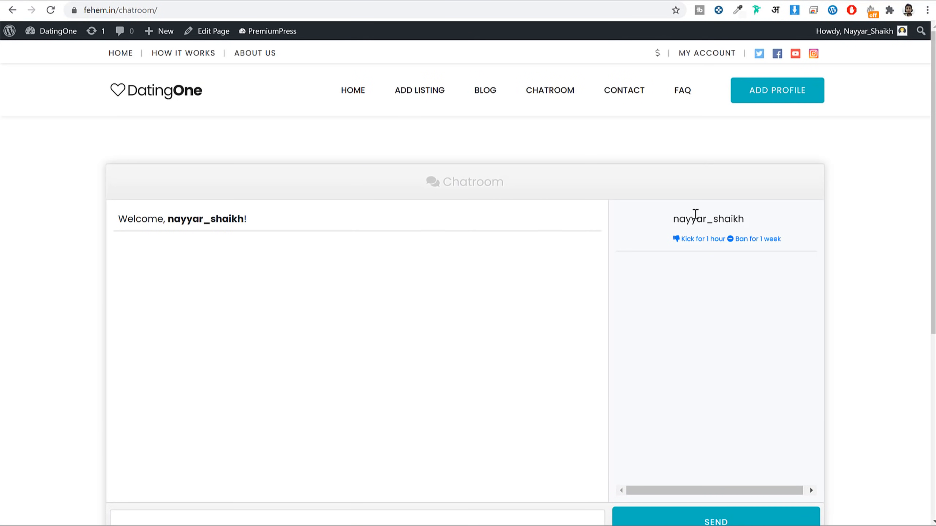
Step: View the Contact Us page with its 9am–5pm Mon/Friday support hours
left_click(626, 95)
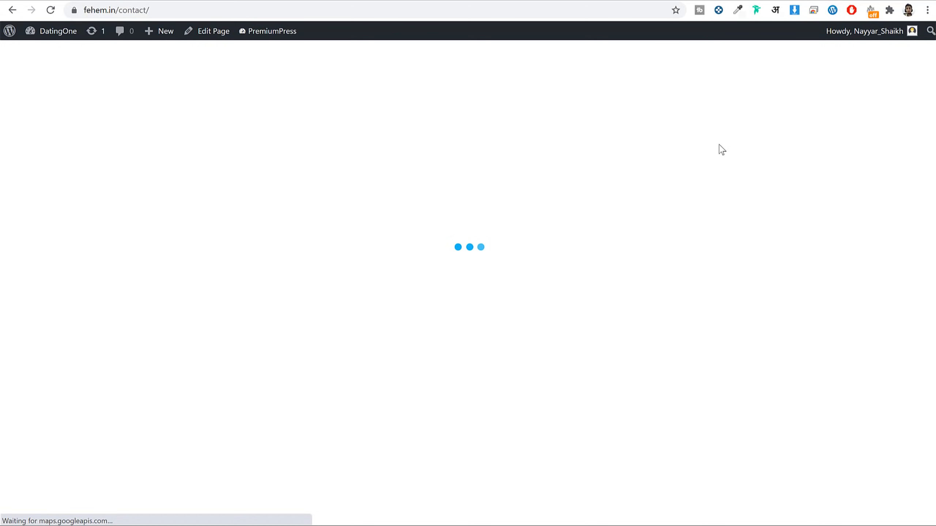
scroll(702, 179, "down", 15)
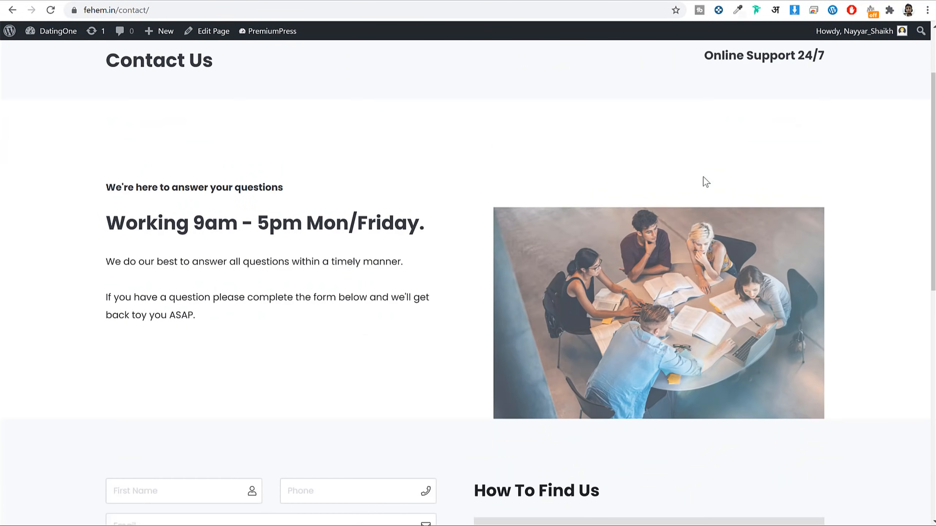
scroll(702, 181, "up", 9)
scroll(702, 184, "up", 5)
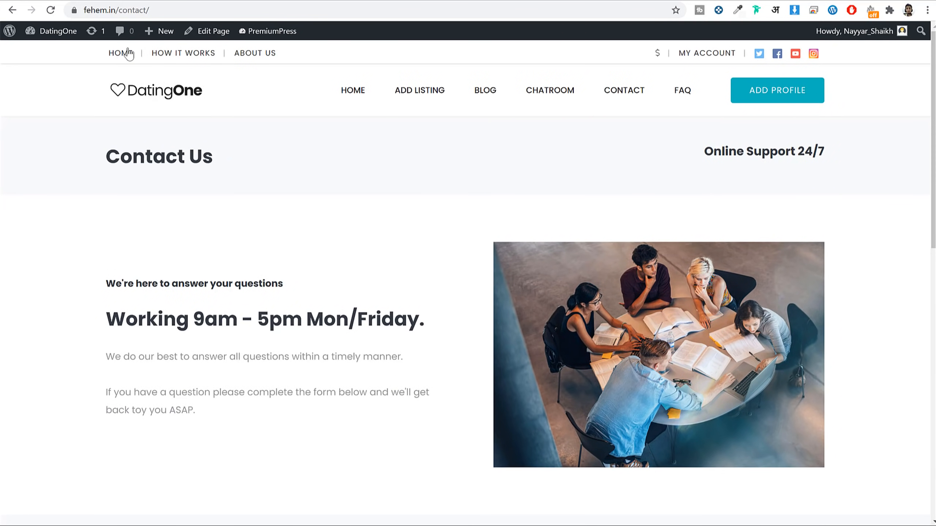
left_click(187, 56)
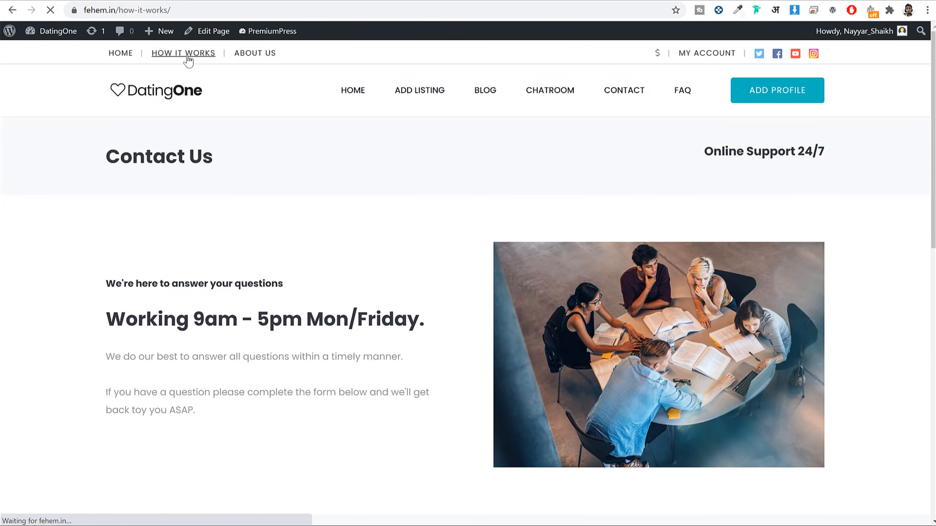
Step: Scroll through How It Works, then return to the DatingOne homepage via the logo
scroll(635, 228, "down", 13)
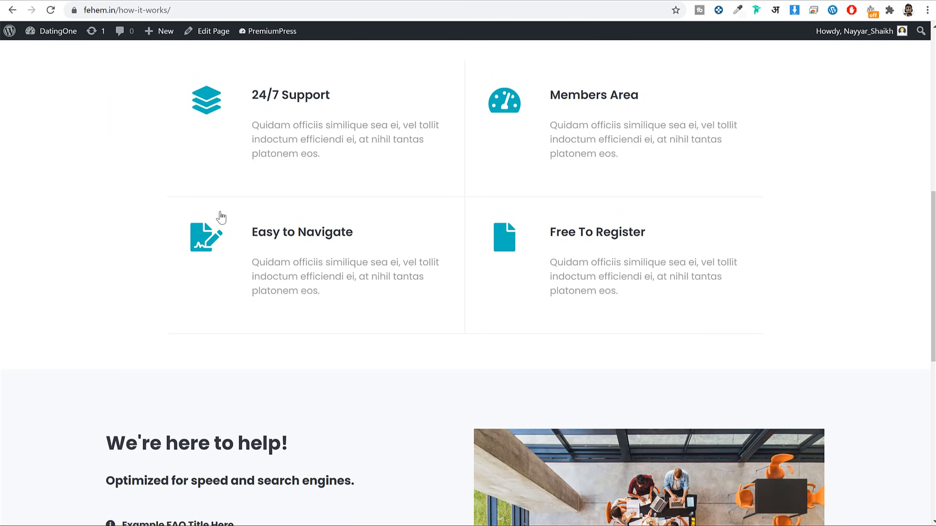
scroll(447, 268, "down", 8)
scroll(447, 268, "up", 20)
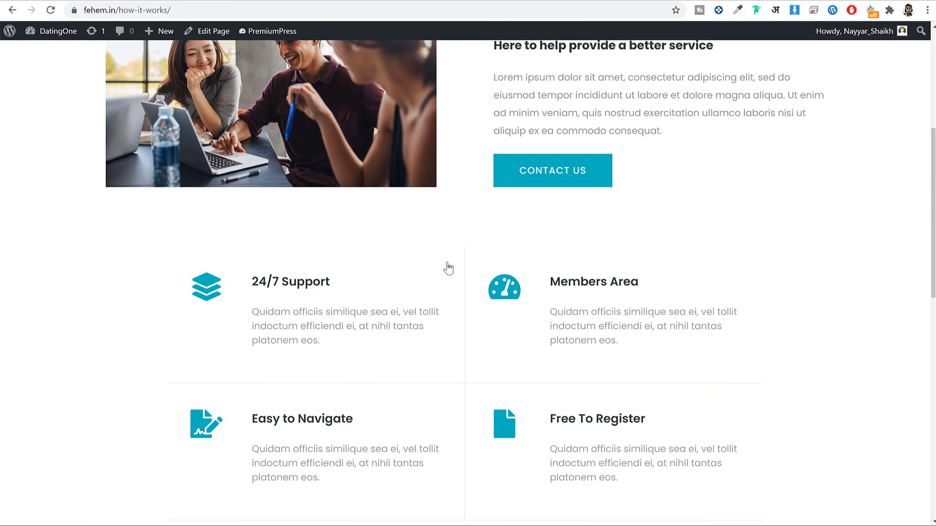
left_click(166, 102)
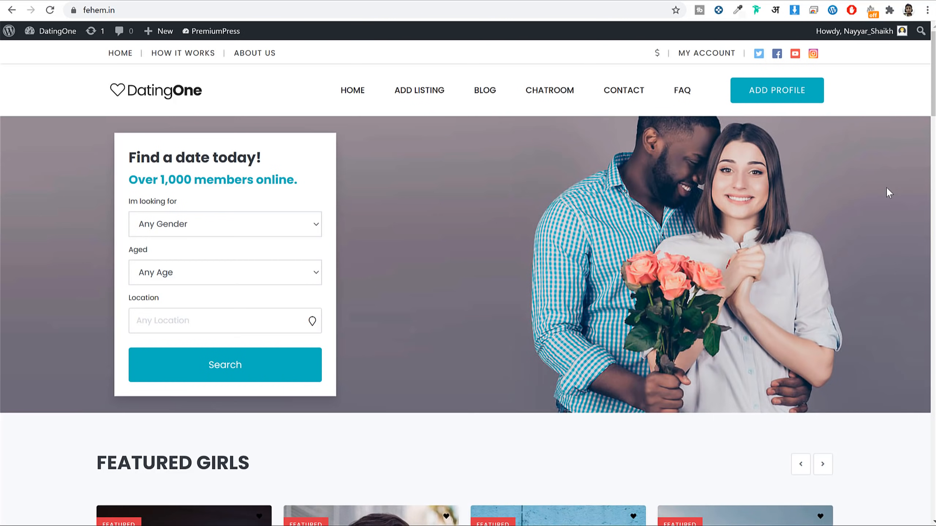
mouse_move(933, 74)
left_mouse_down()
mouse_move(933, 279)
mouse_move(934, 74)
left_mouse_up()
Step: Load bloggdude.com/sg in a new tab to view SiteGround's StartUp, GrowBig and GoGeek plans
key("ctrl+t")
type("bloggdude.com/s")
type("g")
key("Return")
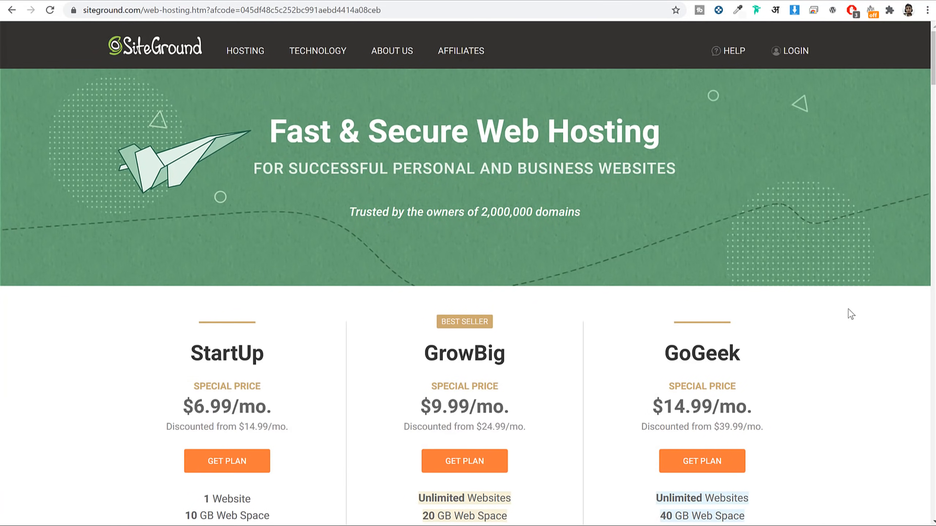
scroll(847, 313, "down", 8)
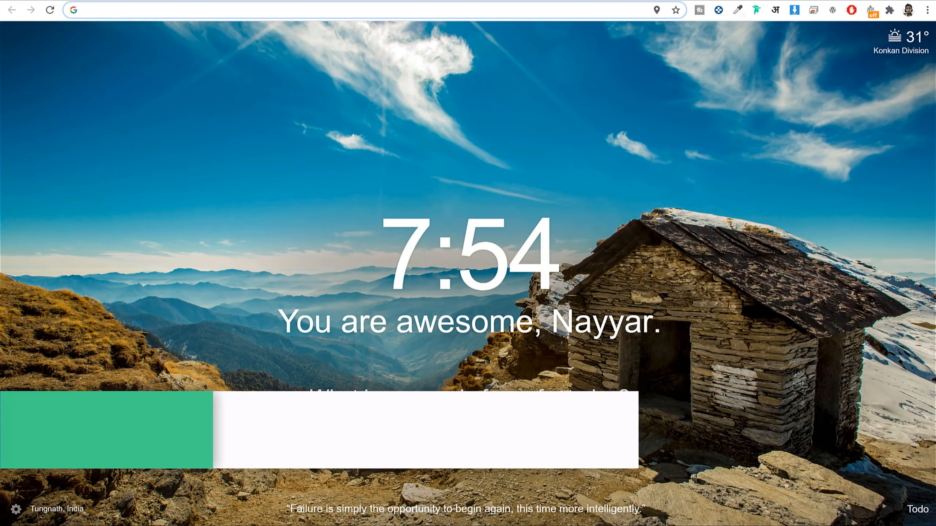
Step: Load bloggdude.com/fc to view FastComet's $3.95, $5.95 and $7.95 plans, then return to SiteGround
type("bloggdude.com/fc")
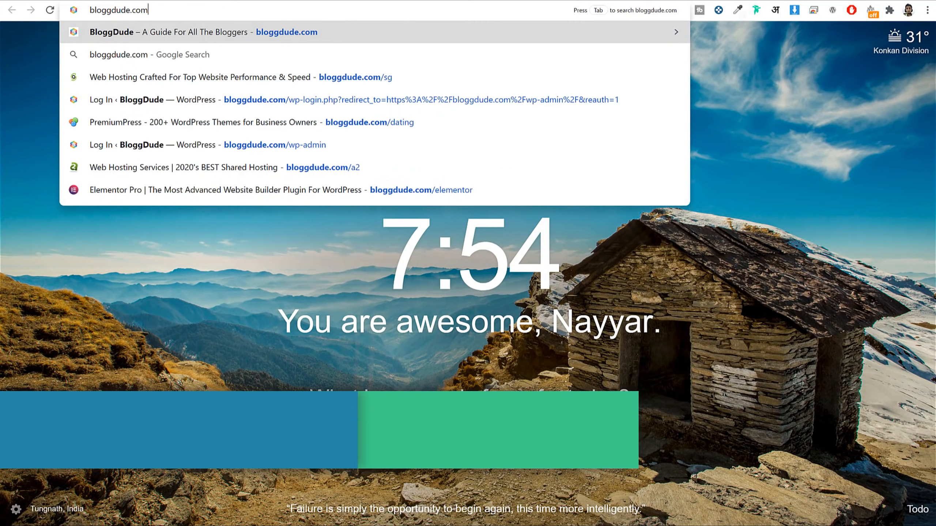
key("Delete")
key("Return")
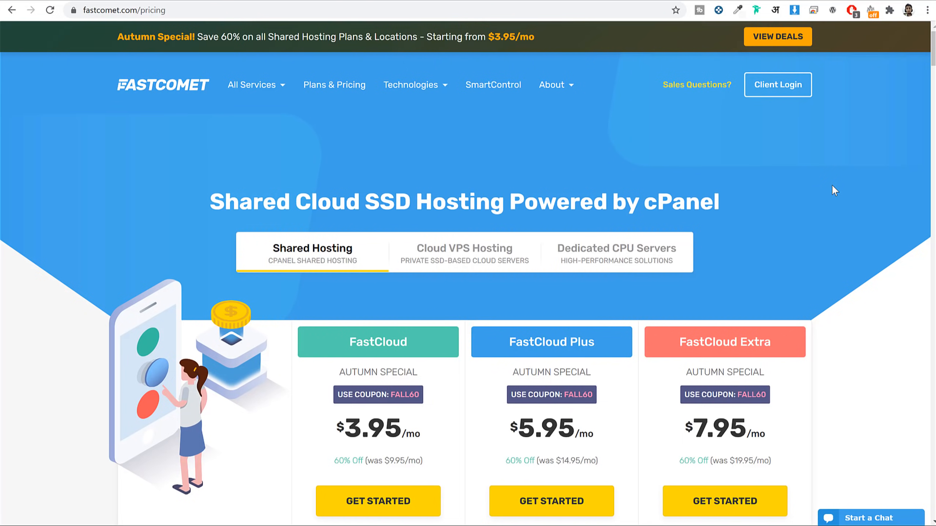
scroll(833, 218, "down", 3)
key("ctrl+Tab")
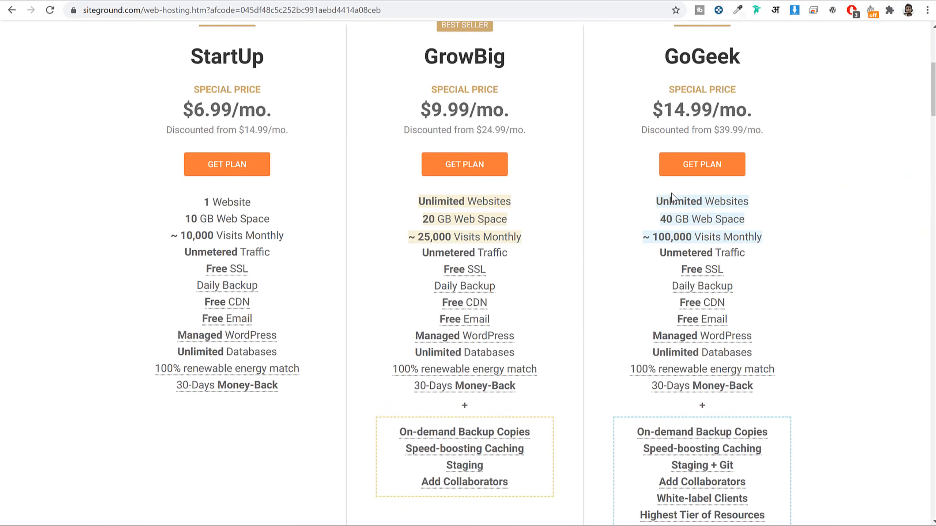
Step: Review SiteGround's GrowBig plan, noting its 25,000 visits monthly
scroll(650, 217, "up", 3)
left_click_drag(426, 176, 536, 225)
left_click(526, 184)
scroll(549, 214, "down", 3)
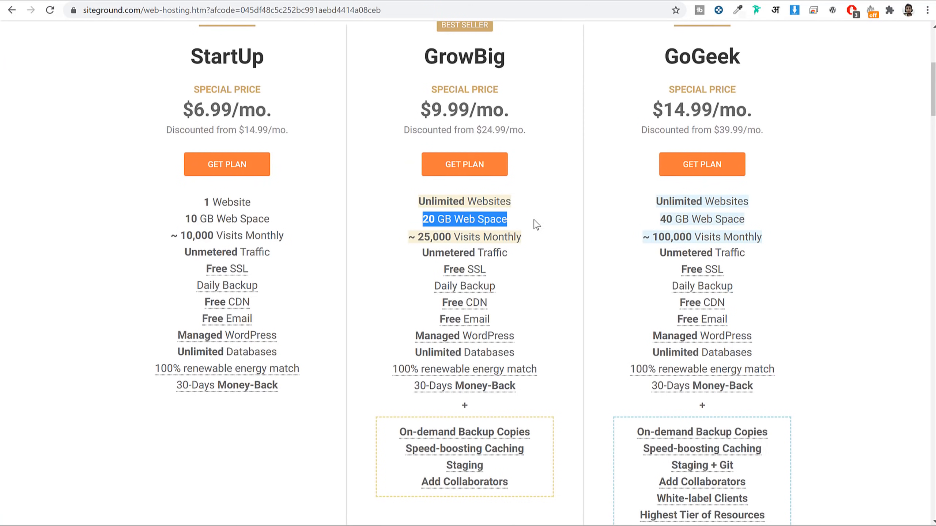
left_click_drag(523, 238, 425, 239)
left_click(439, 277)
mouse_move(456, 291)
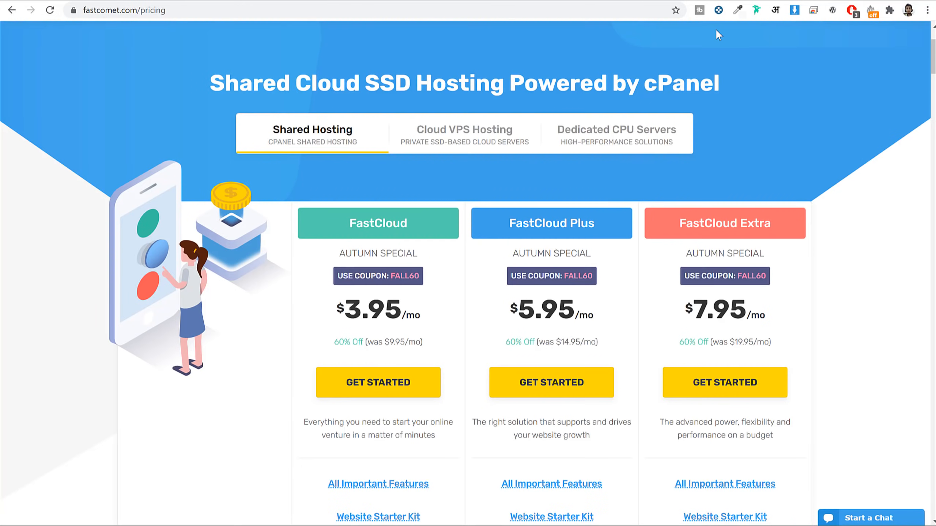
Step: Compare FastComet's plans, noting FastCloud Plus with 25GB SSD, and start ordering it
scroll(904, 184, "down", 3)
triple_click(539, 103)
scroll(612, 188, "down", 2)
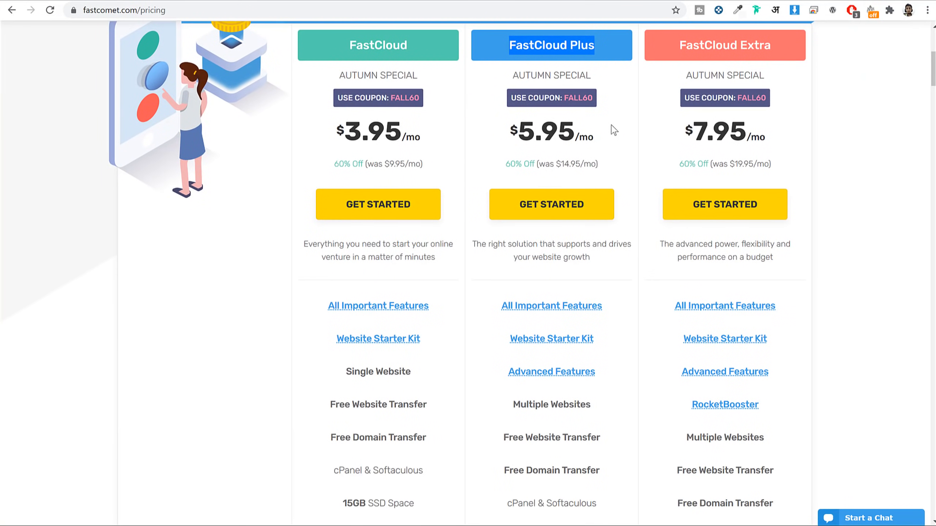
scroll(615, 130, "down", 3)
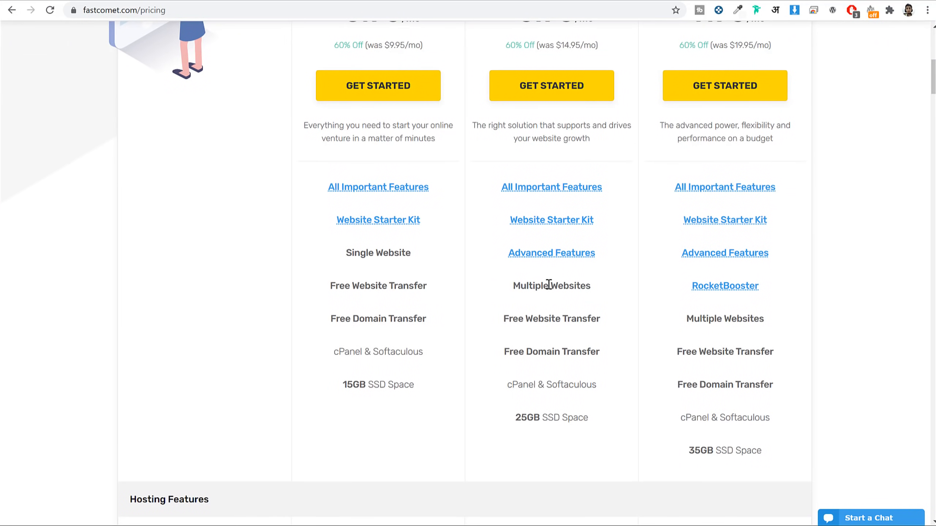
scroll(590, 287, "down", 2)
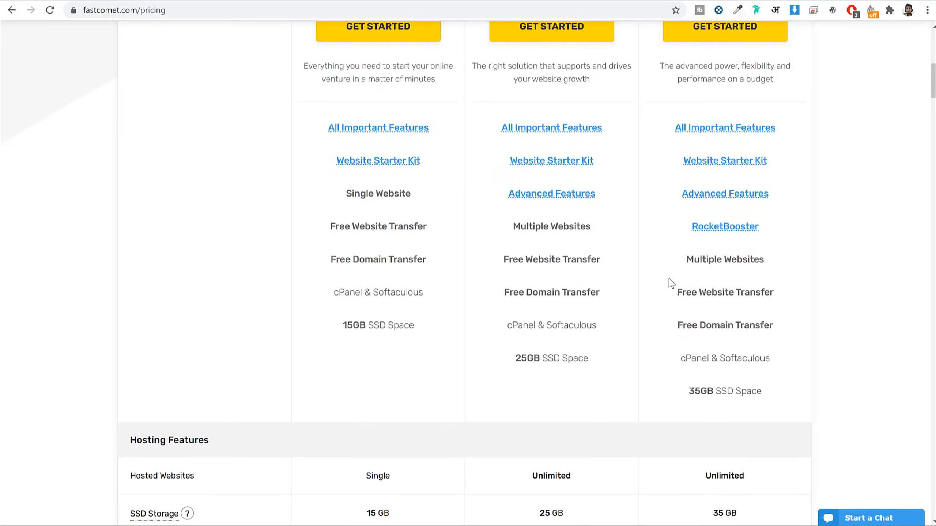
scroll(619, 368, "down", 2)
left_click_drag(574, 299, 524, 293)
left_click(612, 299)
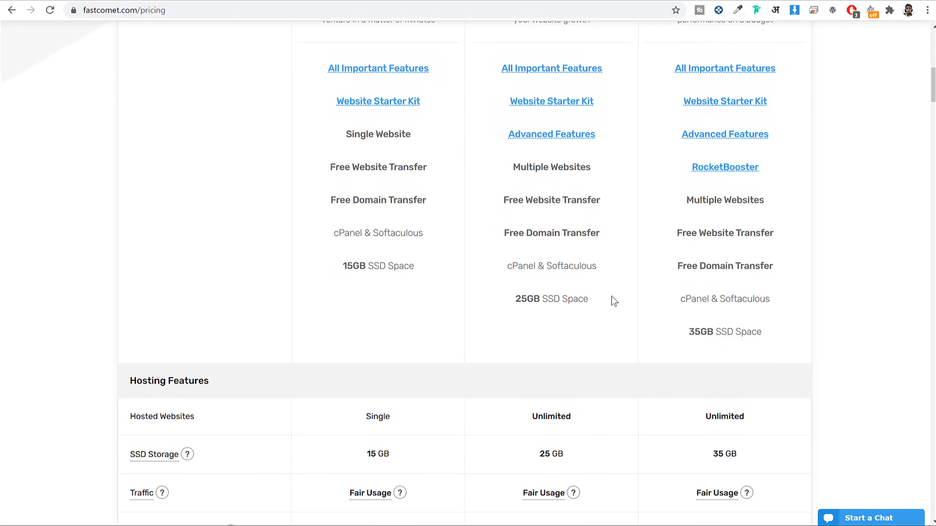
scroll(843, 161, "up", 10)
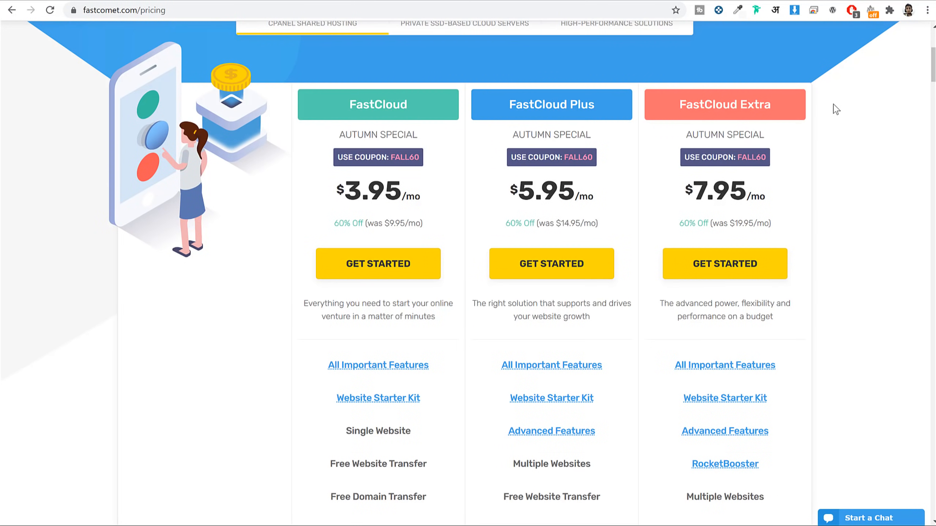
left_click_drag(508, 104, 580, 105)
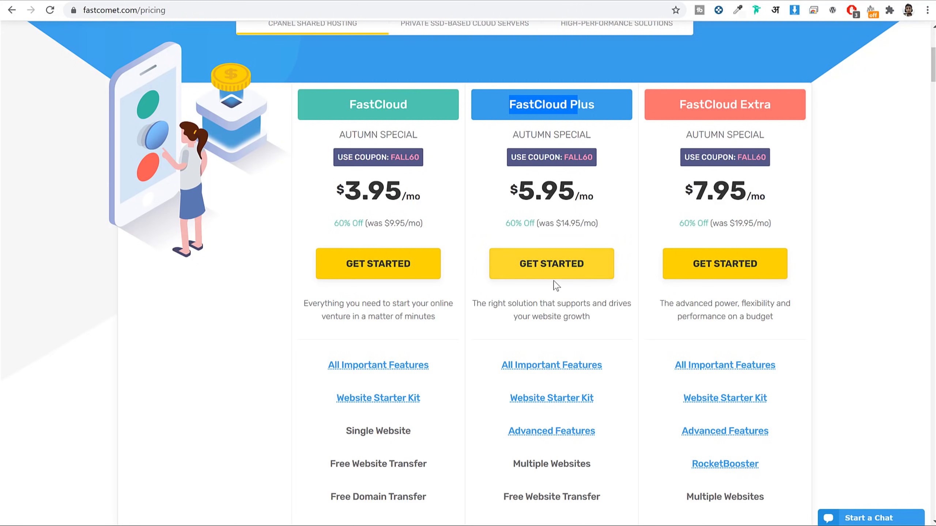
left_click(554, 262)
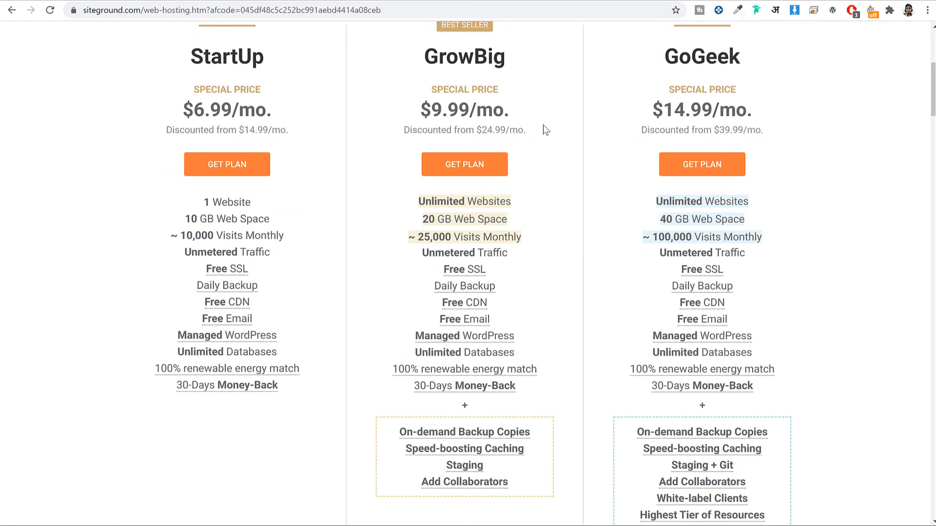
Step: Order SiteGround's GrowBig plan and enter a domain name, browsing the extension list
left_click(494, 174)
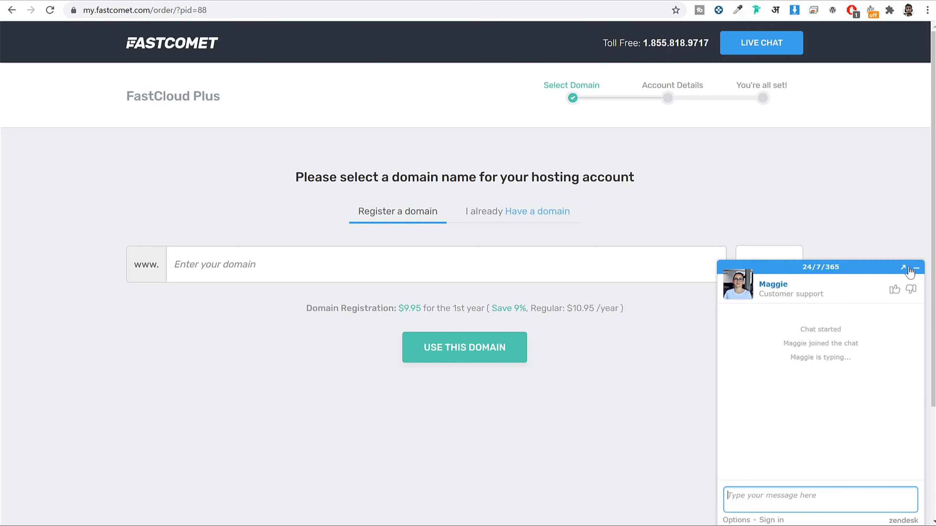
left_click(913, 268)
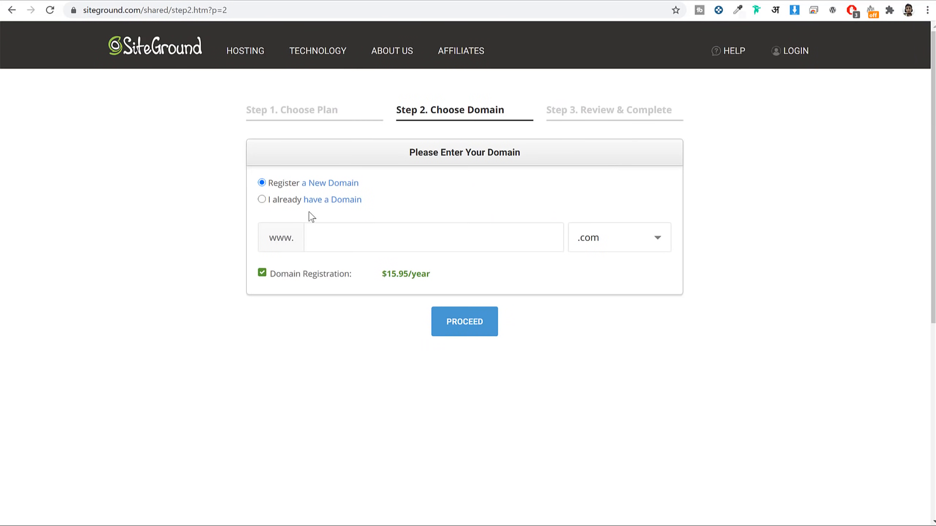
left_click(382, 235)
type("nayyarshaikh")
left_click_drag(438, 242, 301, 243)
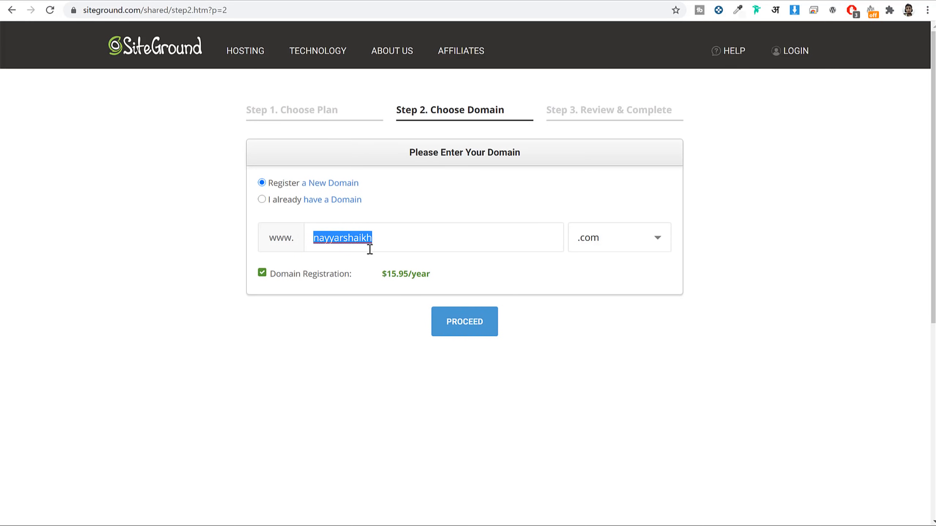
double_click(412, 240)
left_click(631, 249)
scroll(326, 311, "down", 1)
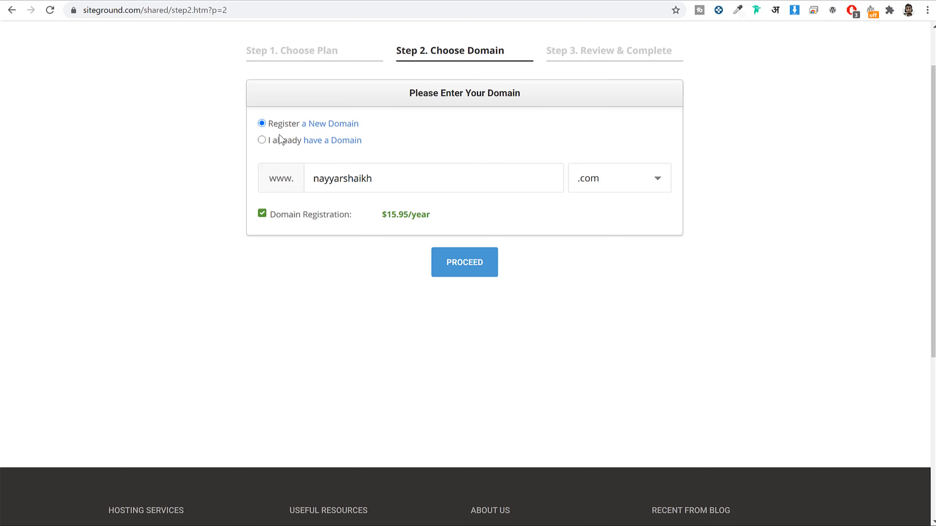
Step: Choose 'I already have a Domain', copy the domain, and paste it into FastComet's domain field
left_click(282, 143)
left_click_drag(459, 181, 328, 180)
key("ctrl+c")
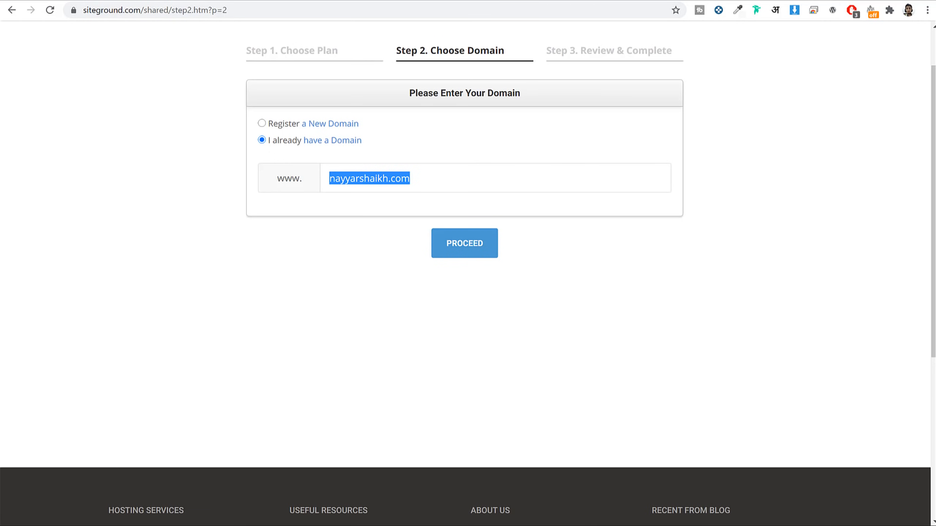
left_click(493, 1)
left_click(364, 250)
key("ctrl+v")
Step: Switch the FastComet order to an already-owned domain, paste it in and confirm
left_click(783, 268)
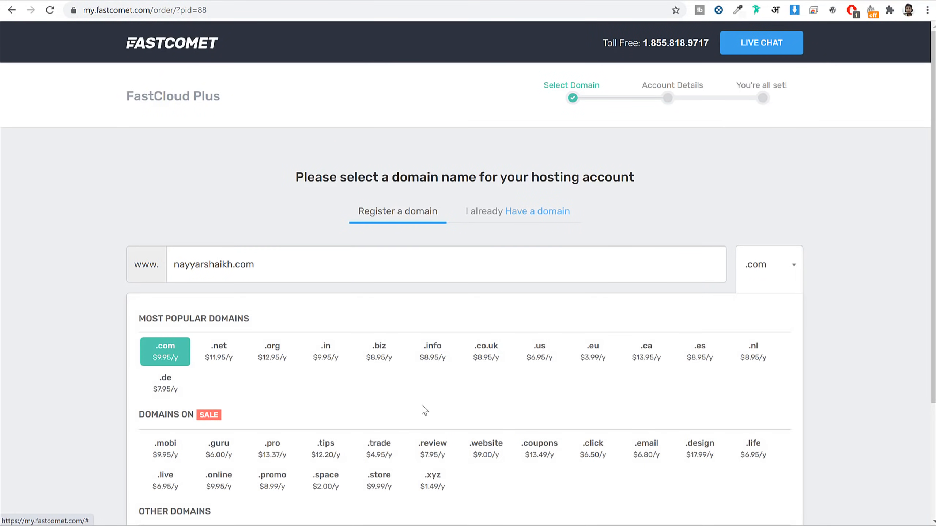
scroll(424, 410, "down", 3)
left_click(755, 149)
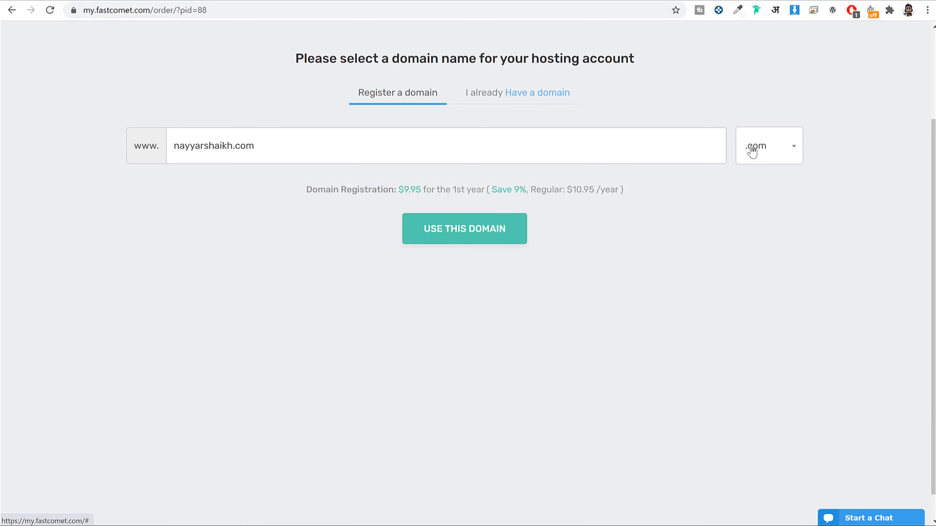
left_click(515, 97)
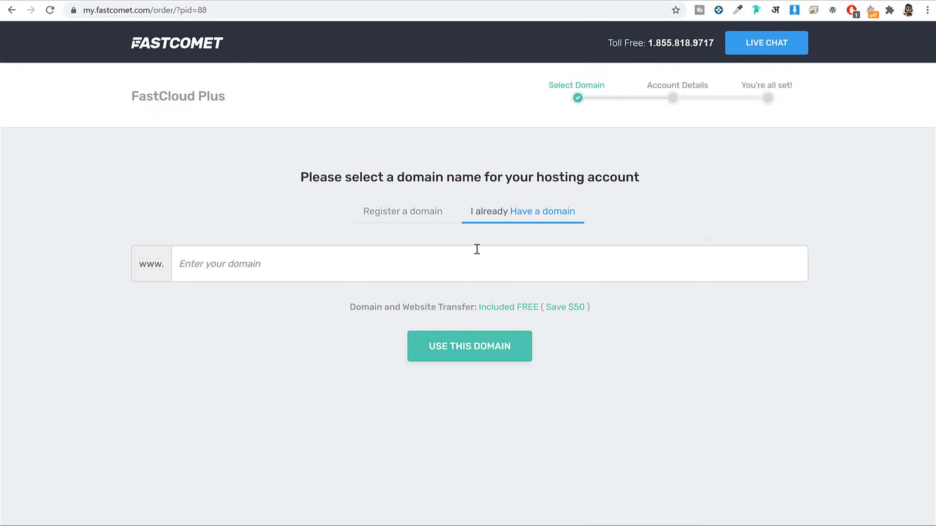
left_click(481, 264)
key("ctrl+v")
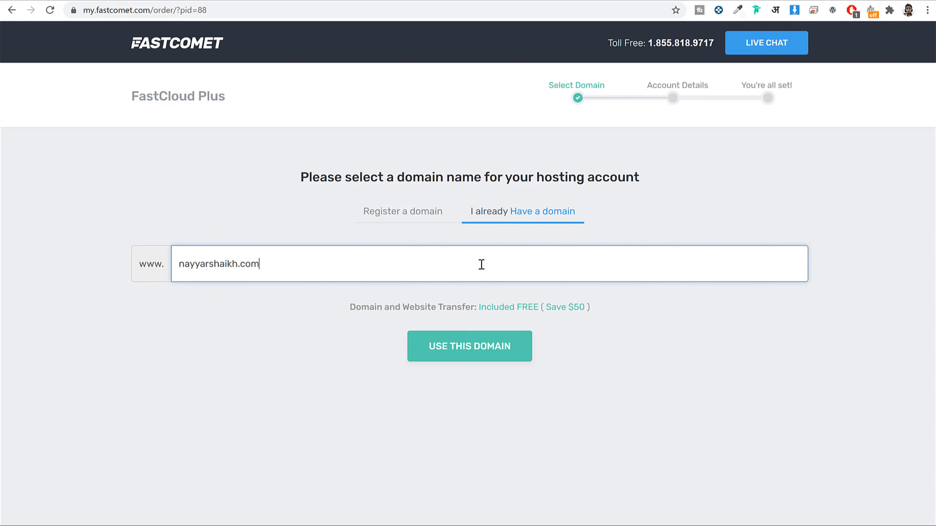
left_click(479, 349)
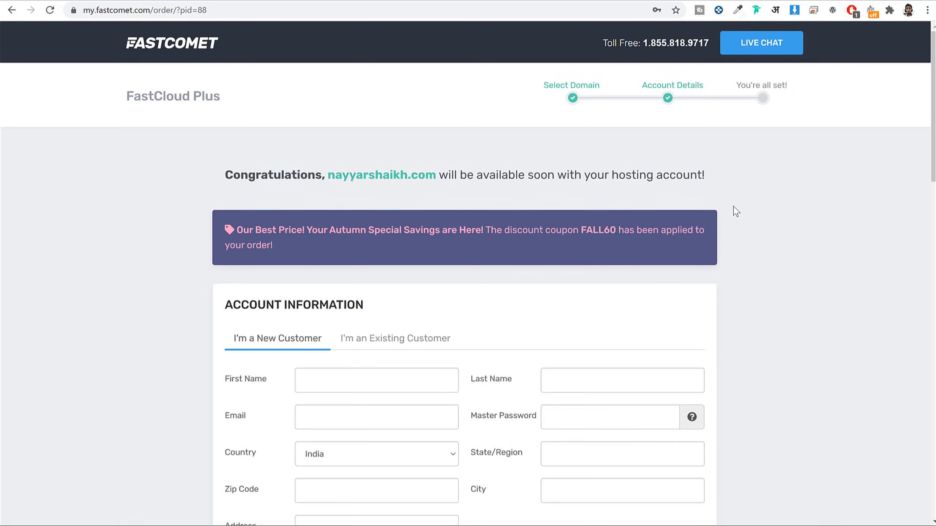
Step: Review the account form's Email, Master Password and Datacenter Location fields
scroll(733, 214, "down", 1)
scroll(744, 221, "down", 4)
left_click(443, 133)
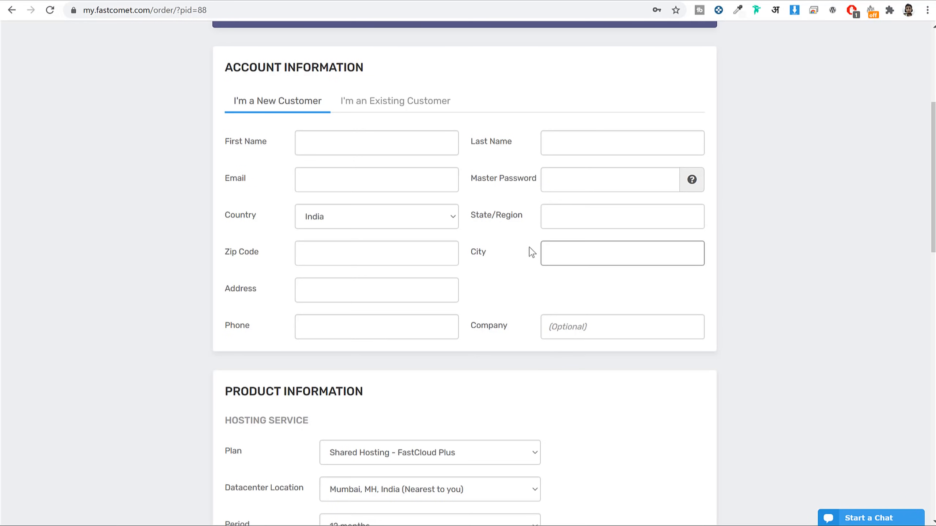
left_click_drag(256, 181, 224, 181)
left_click_drag(537, 184, 470, 184)
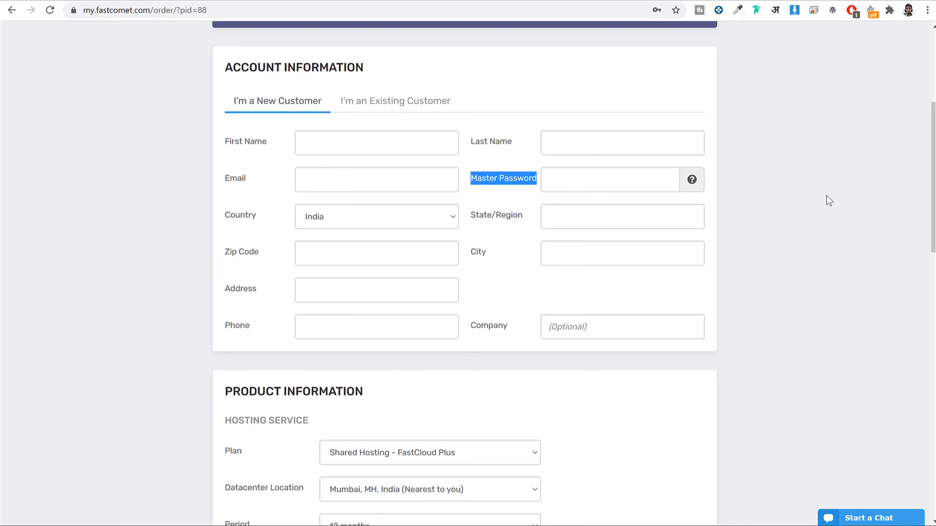
left_click_drag(258, 182, 220, 184)
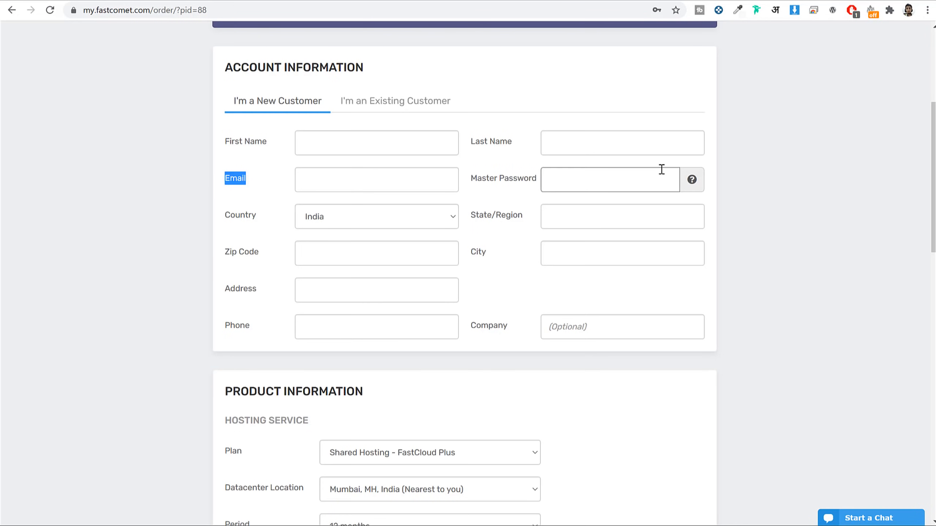
scroll(766, 245, "down", 8)
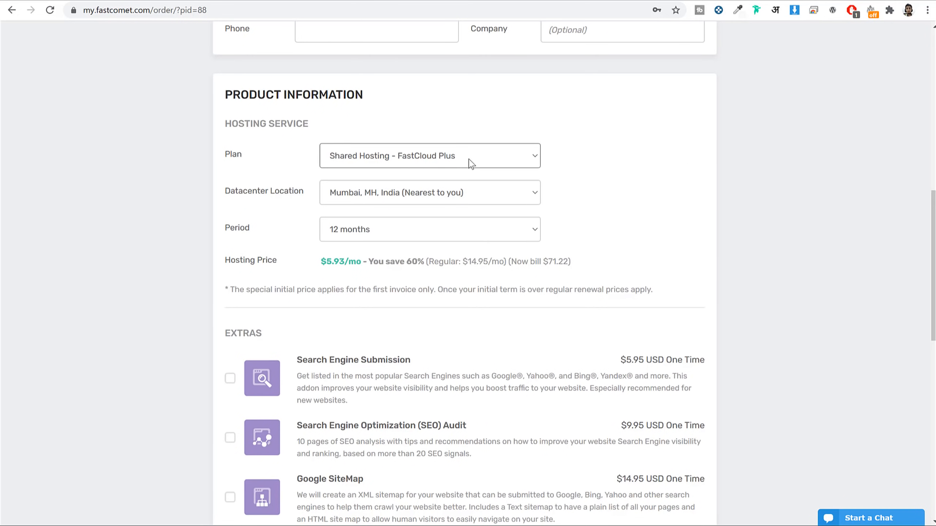
left_click_drag(224, 190, 470, 188)
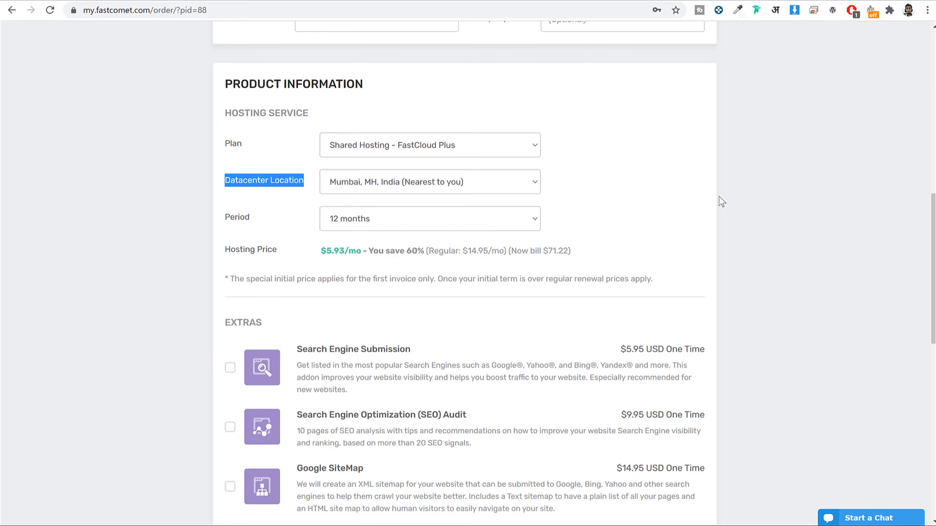
scroll(720, 201, "down", 10)
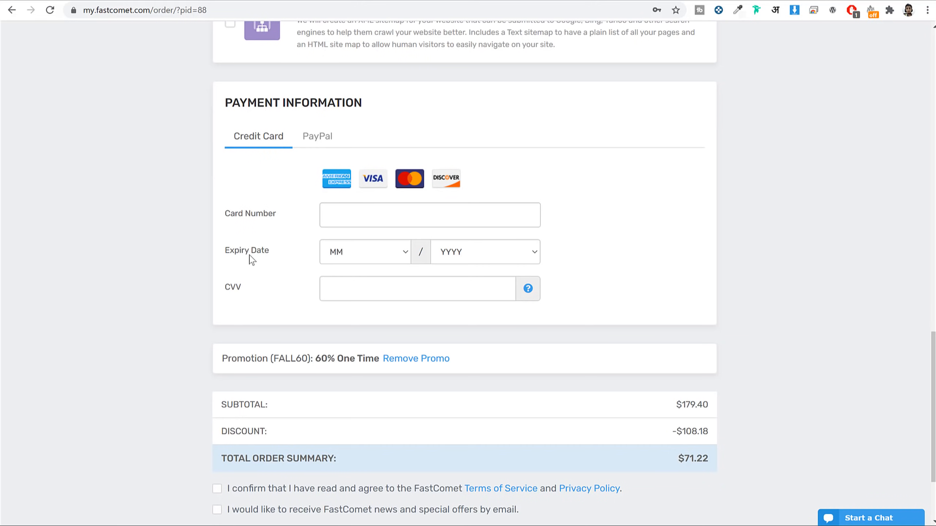
Step: Keep Credit Card as payment and tick the Terms of Service and news opt-in boxes
left_click(320, 147)
left_click(260, 142)
scroll(805, 196, "down", 1)
scroll(807, 201, "down", 3)
left_click(255, 374)
left_click(244, 396)
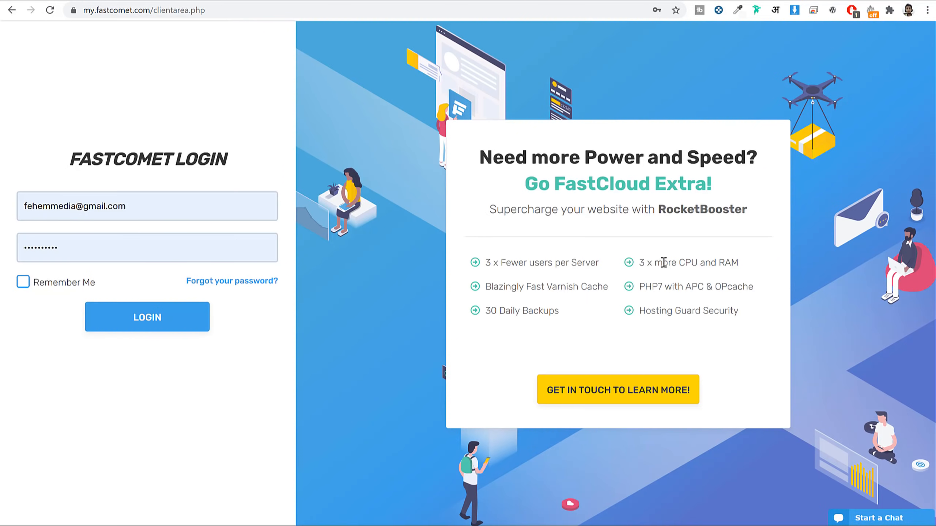
Step: Log in to the FastComet client area, check the fehem.in product and open its cPanel
left_click_drag(150, 10, 47, 11)
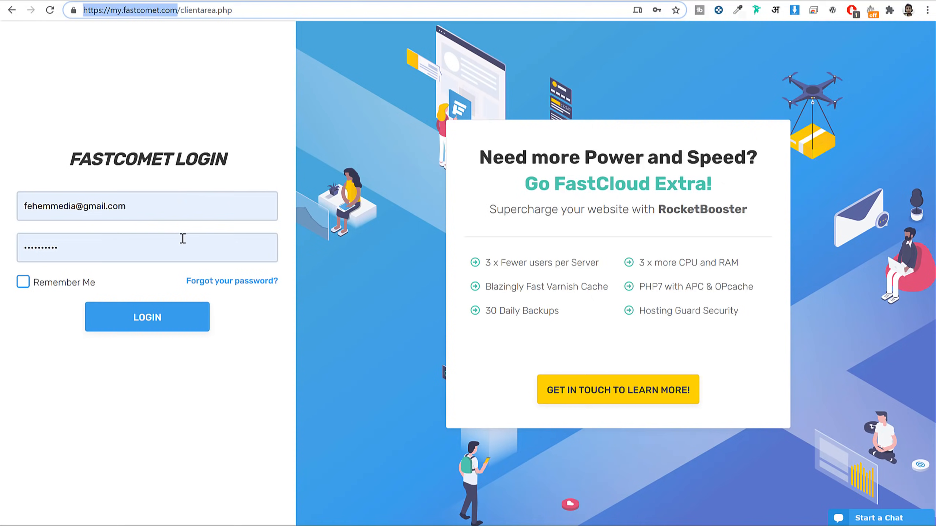
left_click(147, 321)
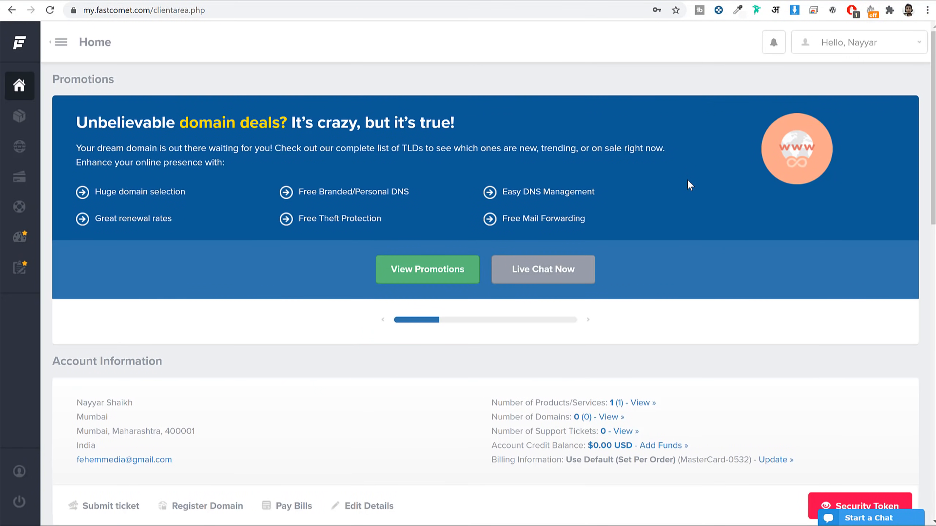
scroll(688, 184, "down", 10)
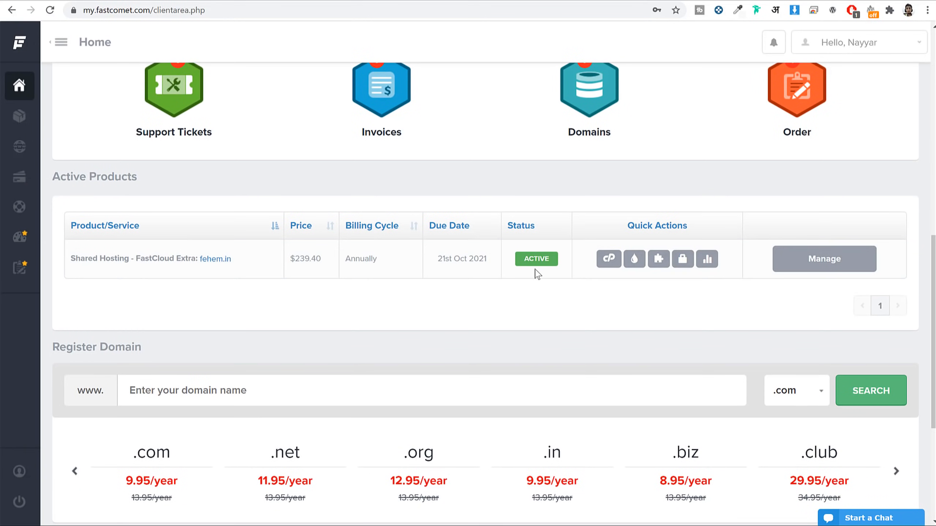
left_click_drag(241, 262, 199, 266)
left_click(505, 298)
left_click(609, 264)
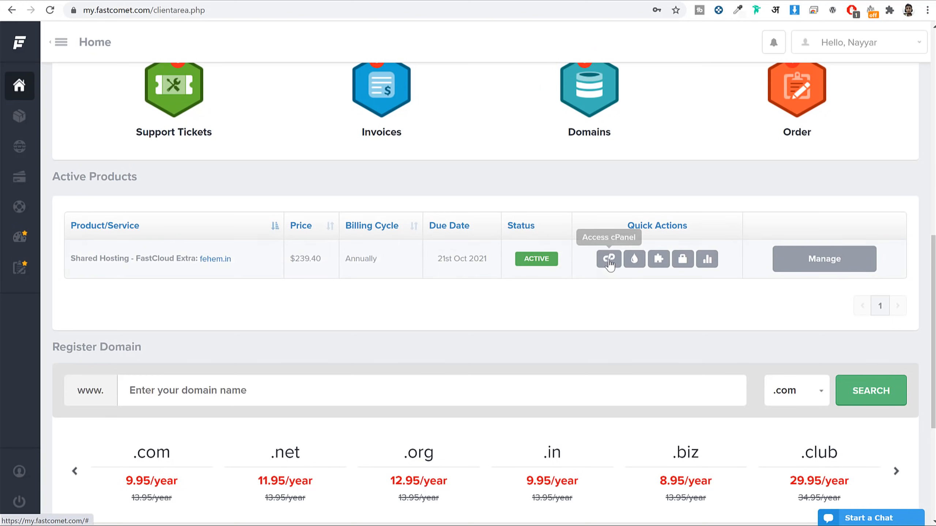
Step: Enter cPanel using the saved master password
left_click(464, 244)
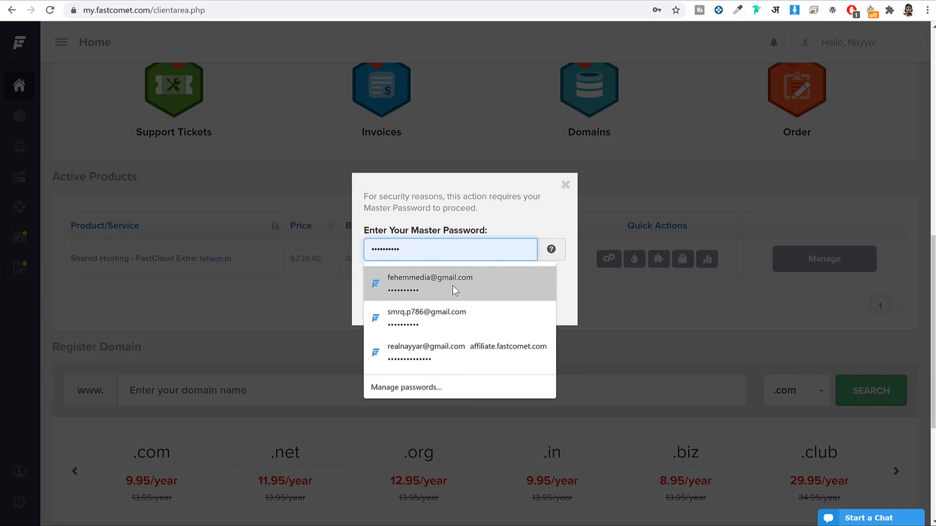
left_click(456, 291)
left_click(469, 292)
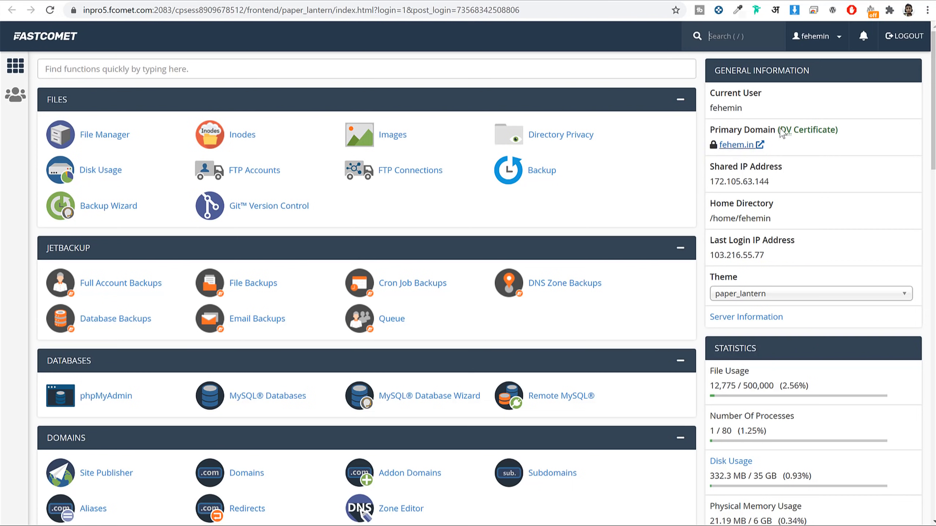
Step: Review the General Information panel's primary domain and its DV certificate note
left_click_drag(710, 130, 787, 132)
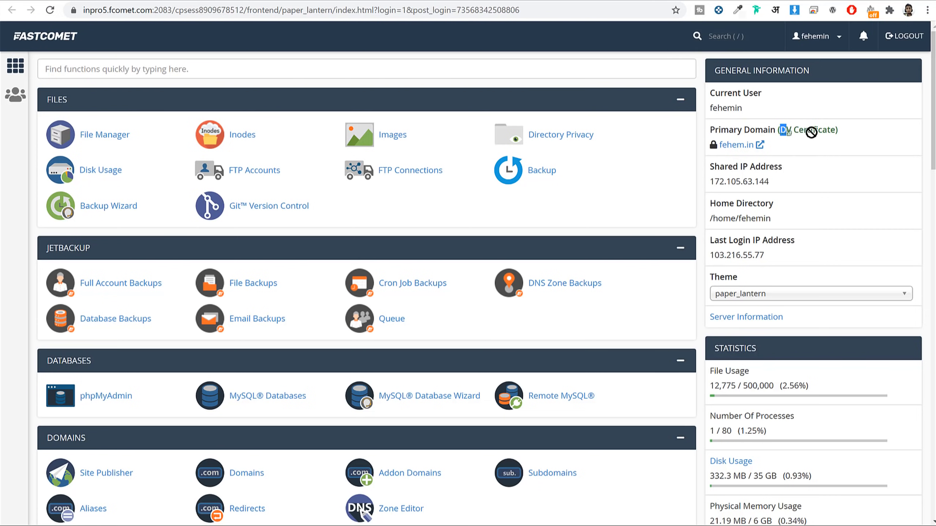
triple_click(829, 140)
left_click(845, 136)
left_click_drag(780, 132, 834, 133)
left_click(853, 139)
left_click(215, 69)
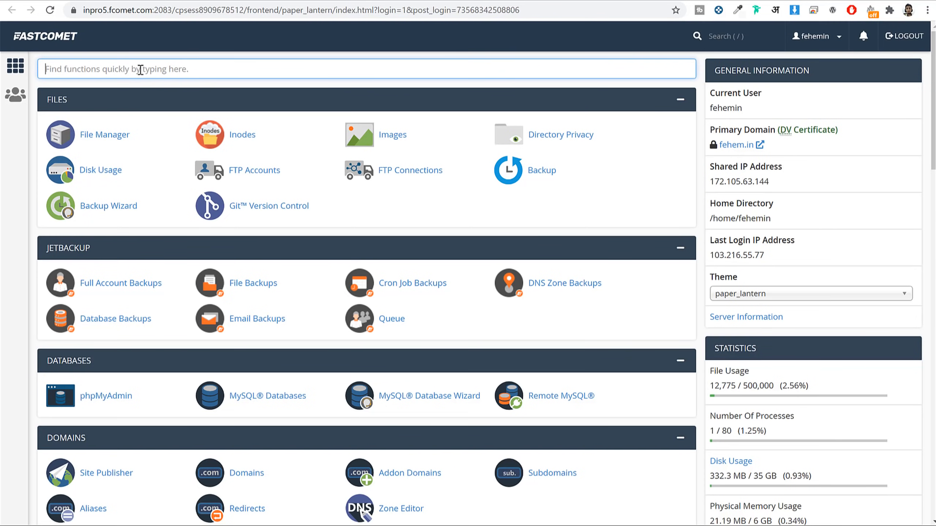
type("lets")
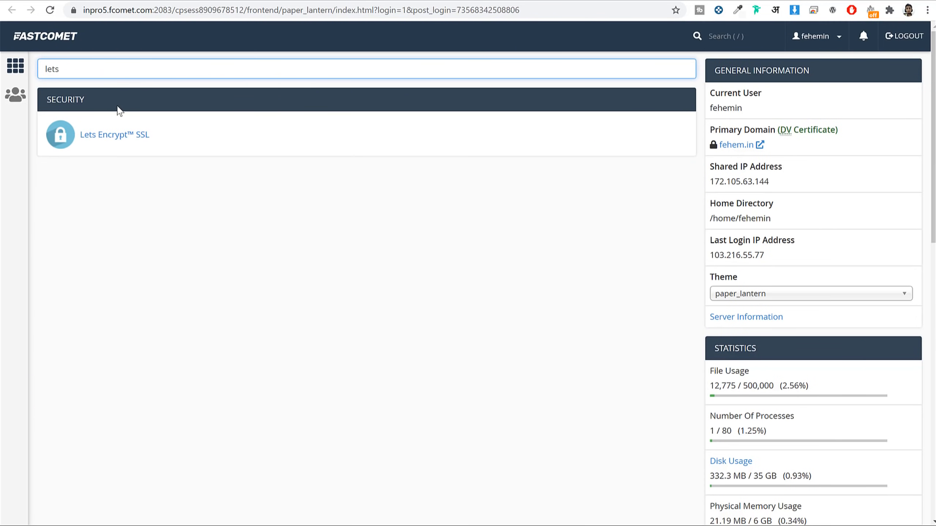
left_click(118, 143)
scroll(411, 256, "down", 4)
left_click_drag(80, 286, 45, 285)
left_click_drag(116, 321, 44, 321)
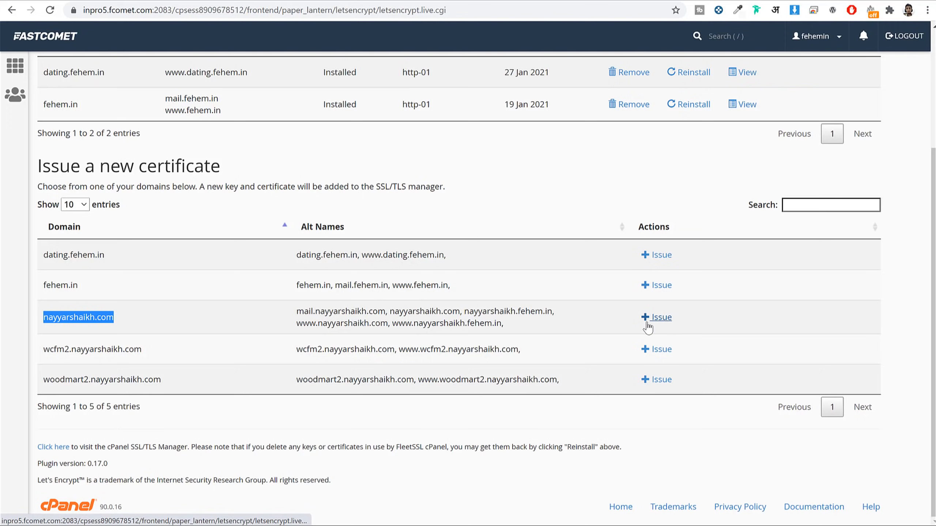
left_click(661, 318)
scroll(48, 400, "down", 2)
left_click(47, 402)
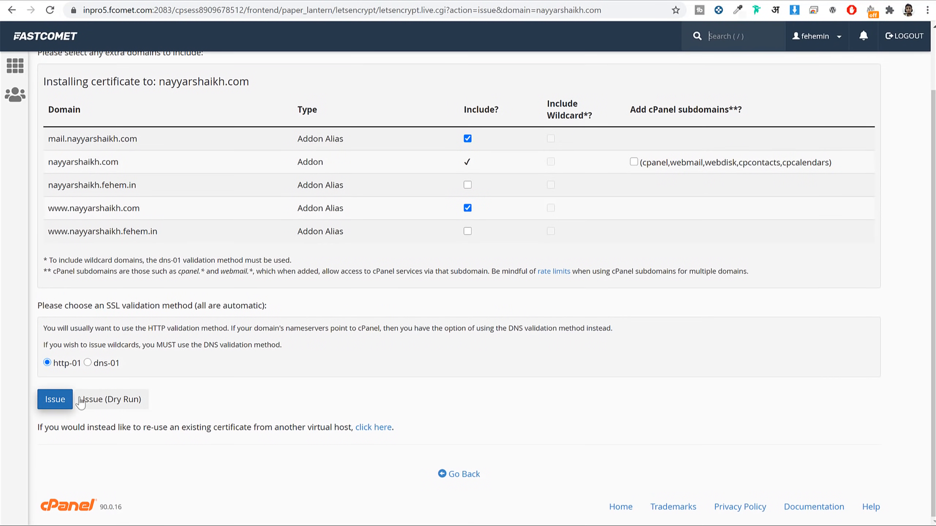
scroll(518, 343, "up", 2)
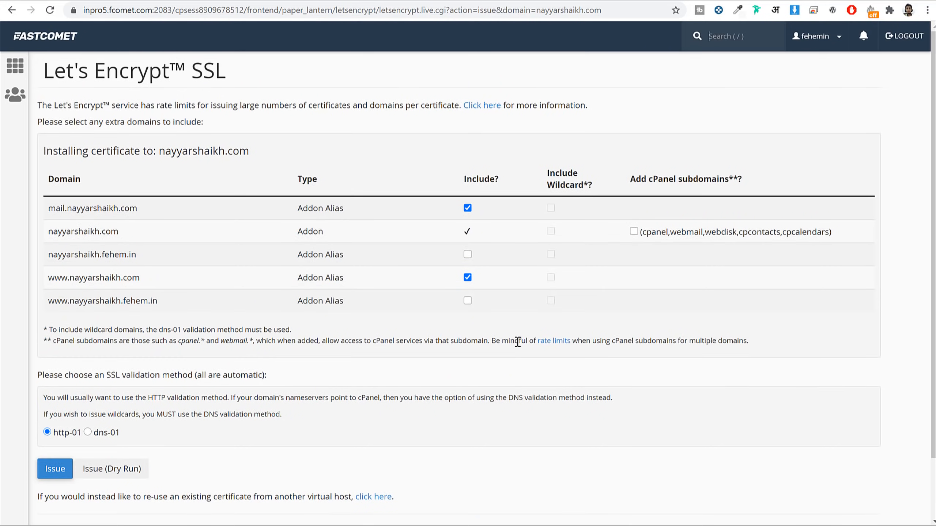
left_click(55, 47)
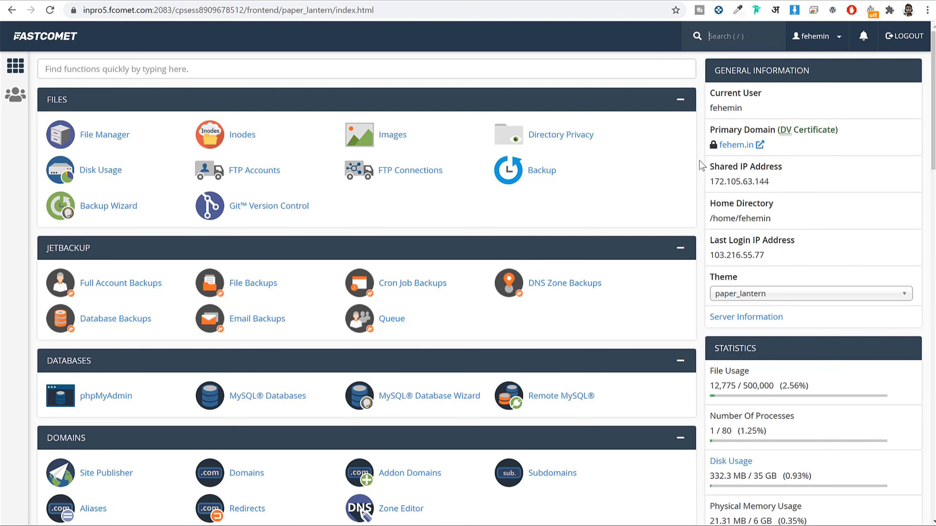
Step: Search cPanel for 'soft' and start a new WordPress install in Softaculous
left_click(309, 71)
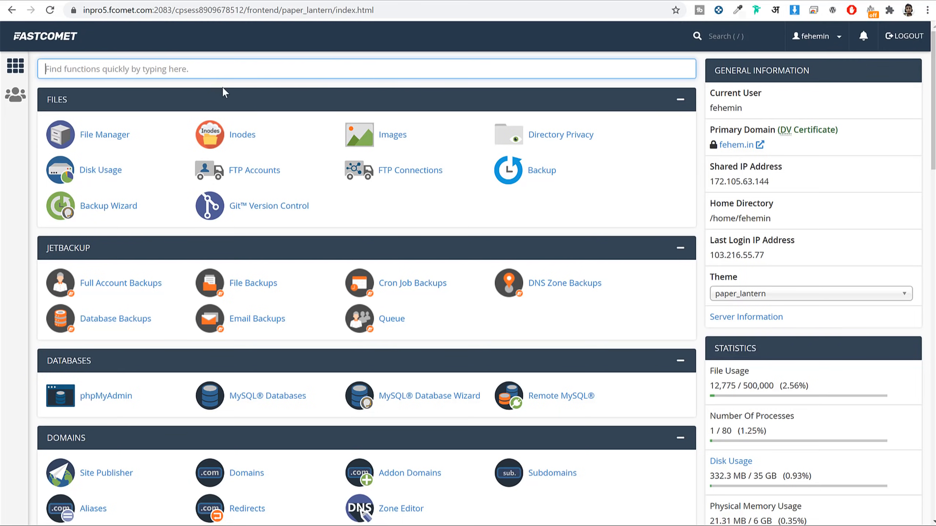
type("softa")
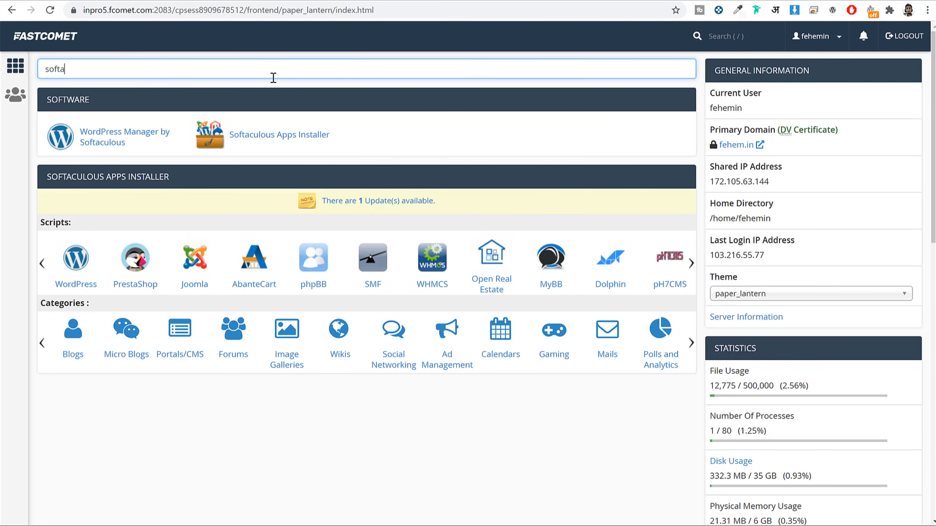
left_click(269, 140)
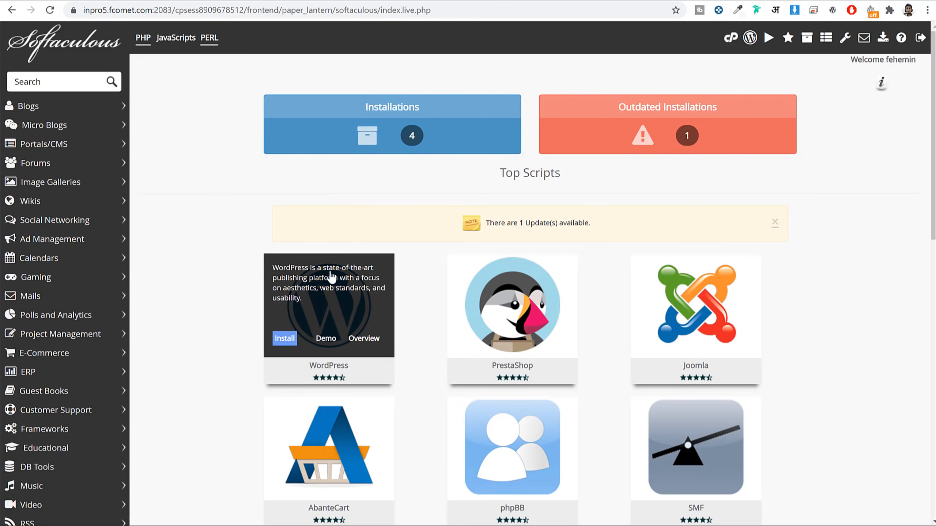
left_click(285, 341)
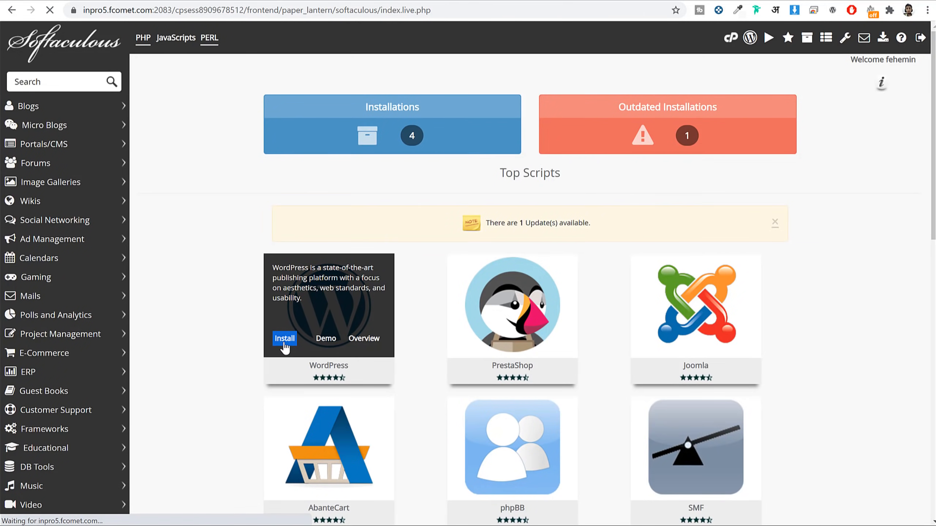
scroll(503, 211, "down", 3)
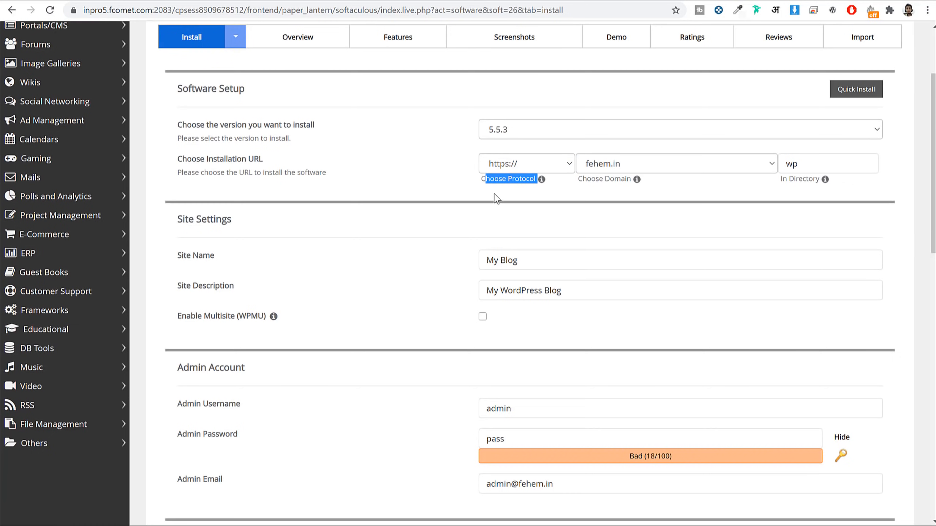
left_click(503, 166)
left_click(519, 208)
left_click(516, 169)
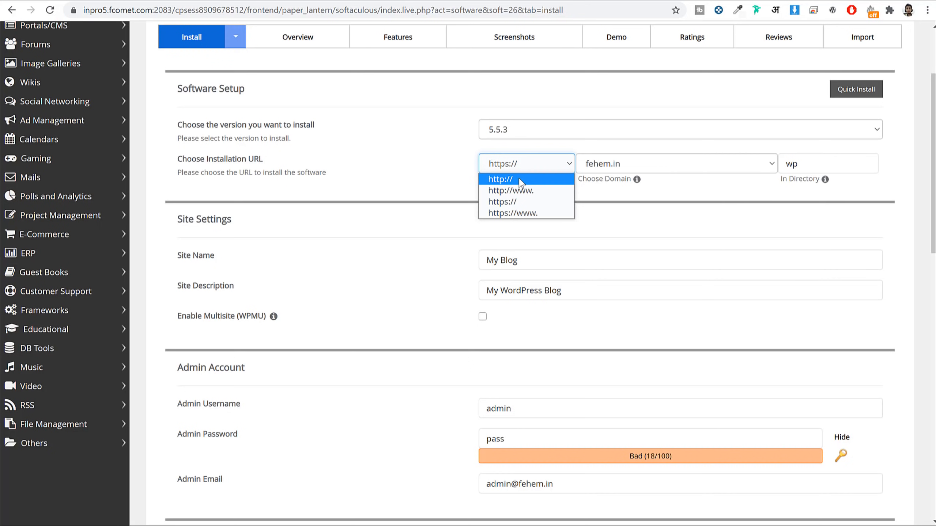
left_click(514, 203)
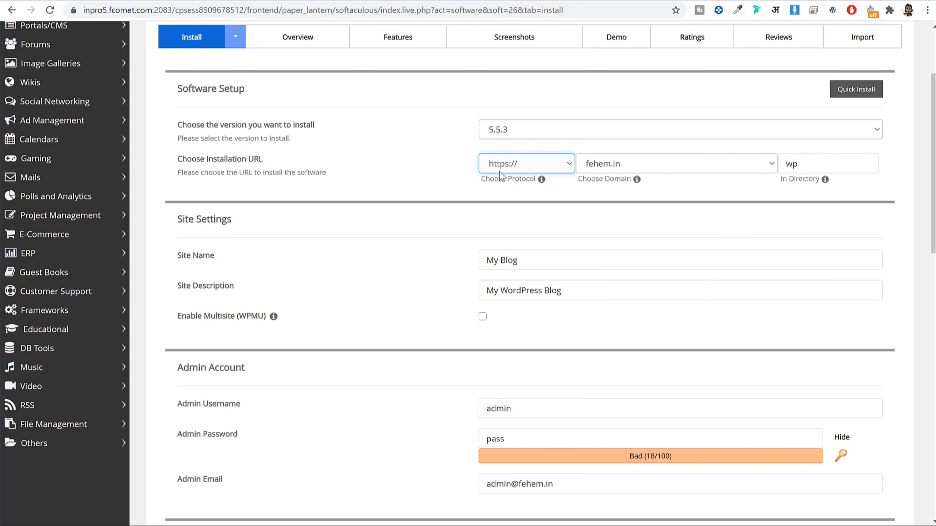
left_click(649, 164)
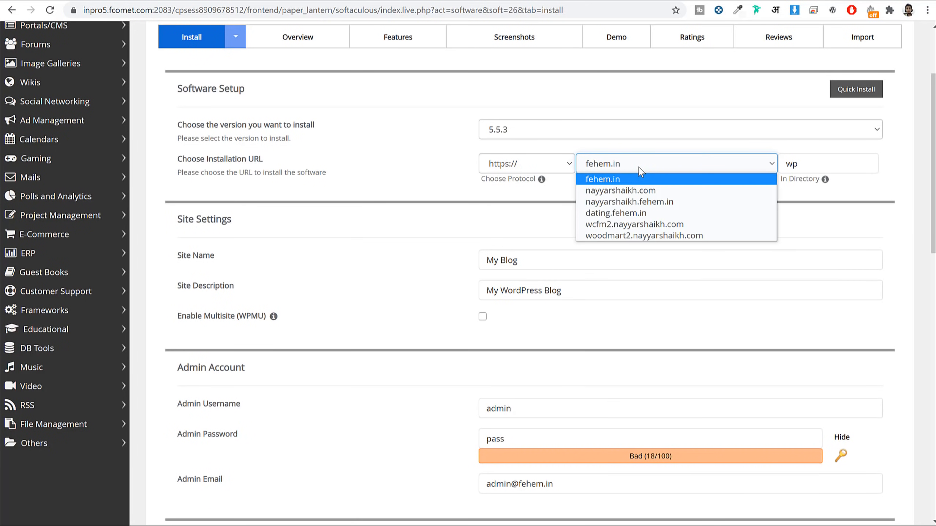
Step: Target dating.fehem.in and clear the default 'wp' install directory
left_click(618, 213)
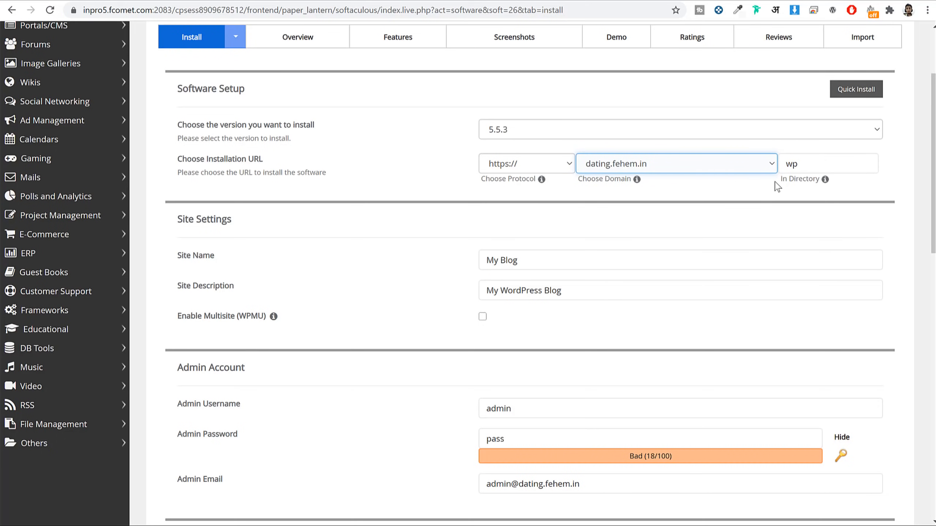
left_click_drag(777, 179, 815, 181)
left_click(816, 180)
left_click(843, 165)
double_click(842, 165)
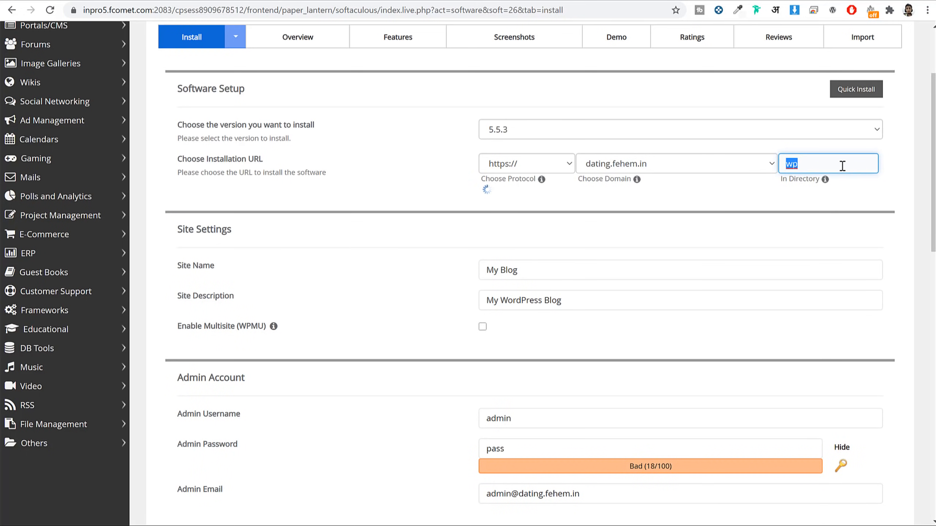
key("BackSpace")
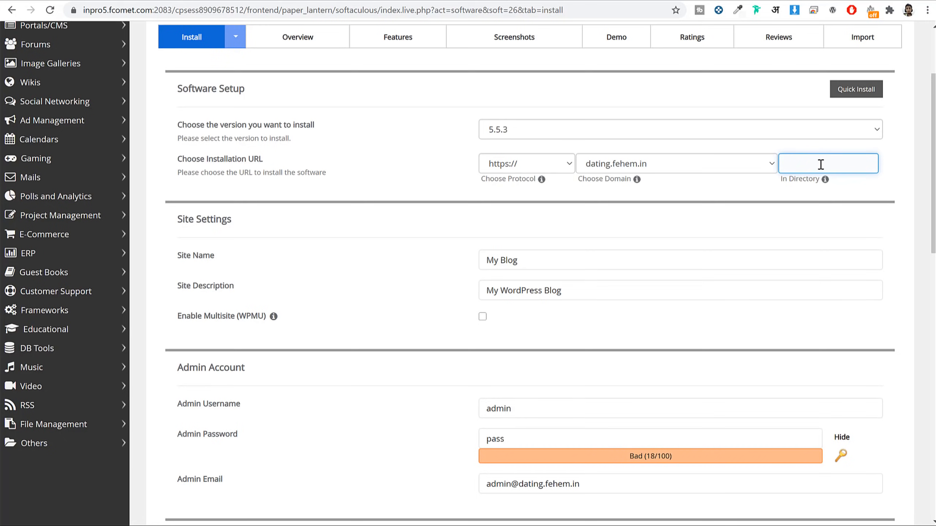
Step: Review the 'My Blog' site name and the site description fields
scroll(872, 214, "down", 5)
left_click(595, 115)
left_click_drag(595, 115, 346, 115)
left_click(372, 117)
scroll(534, 125, "up", 2)
left_click(513, 143)
left_click_drag(513, 144, 368, 143)
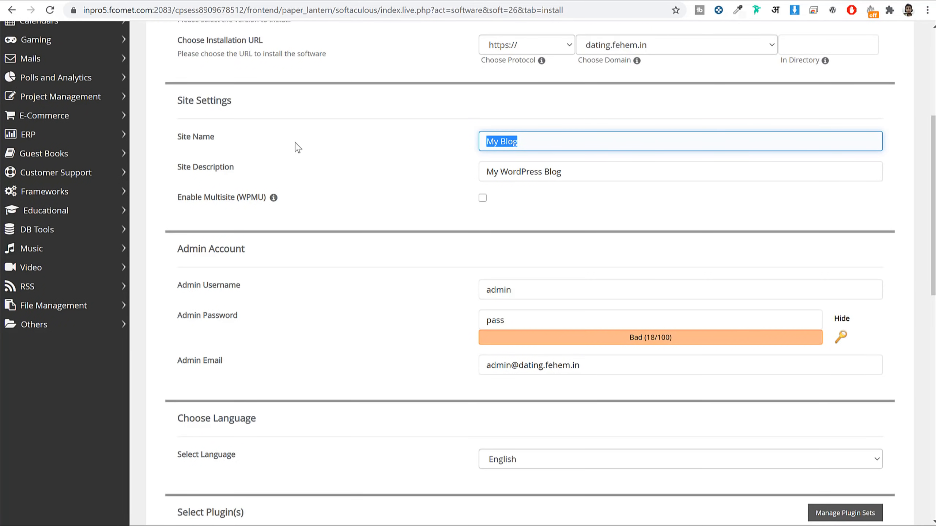
left_click_drag(234, 171, 175, 178)
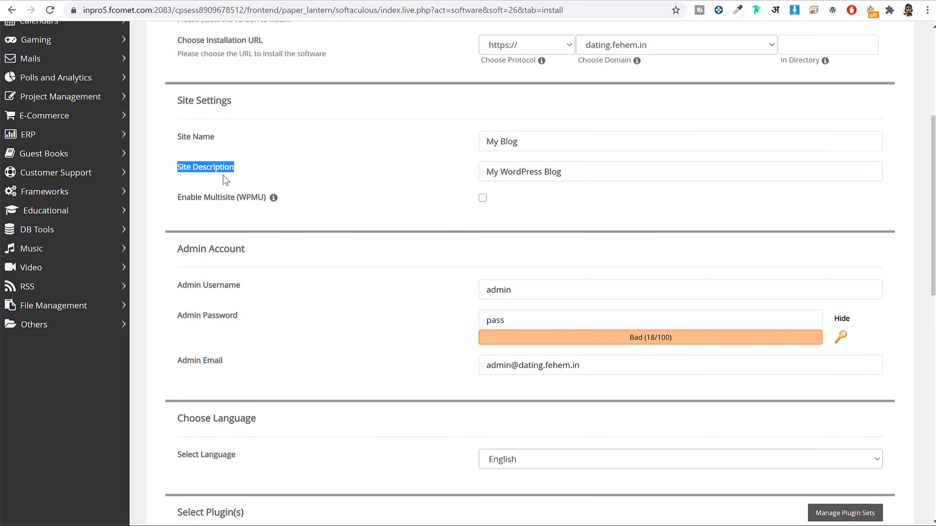
triple_click(601, 166)
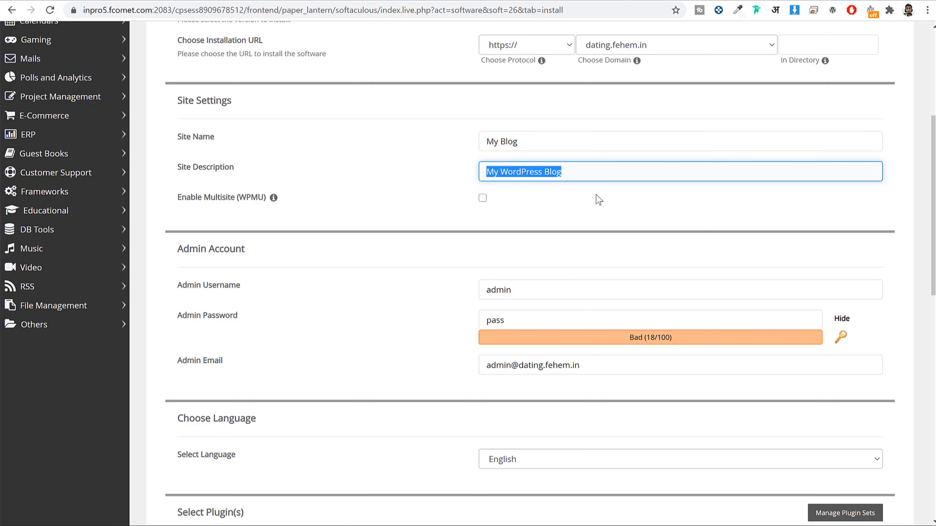
Step: Replace the default admin username with a custom one and enter a strong admin password
scroll(608, 202, "down", 1)
scroll(606, 208, "down", 4)
left_click_drag(246, 71, 156, 74)
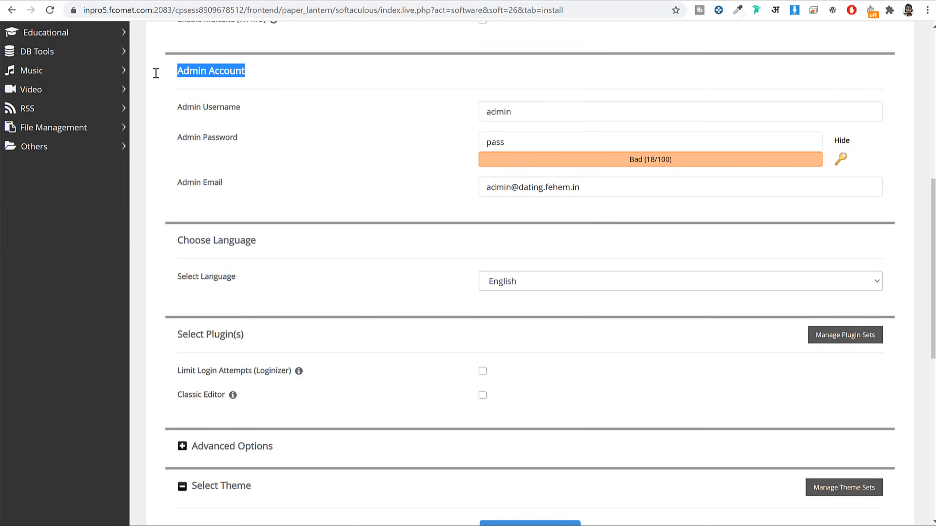
left_click(524, 113)
double_click(524, 113)
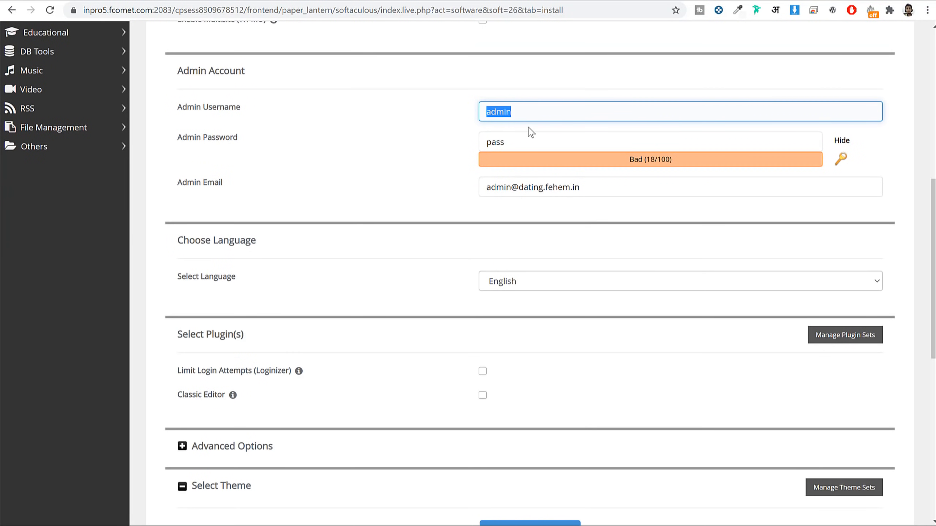
type("Nayyar_Shaikh")
key("ctrl+a")
left_click(841, 141)
double_click(723, 144)
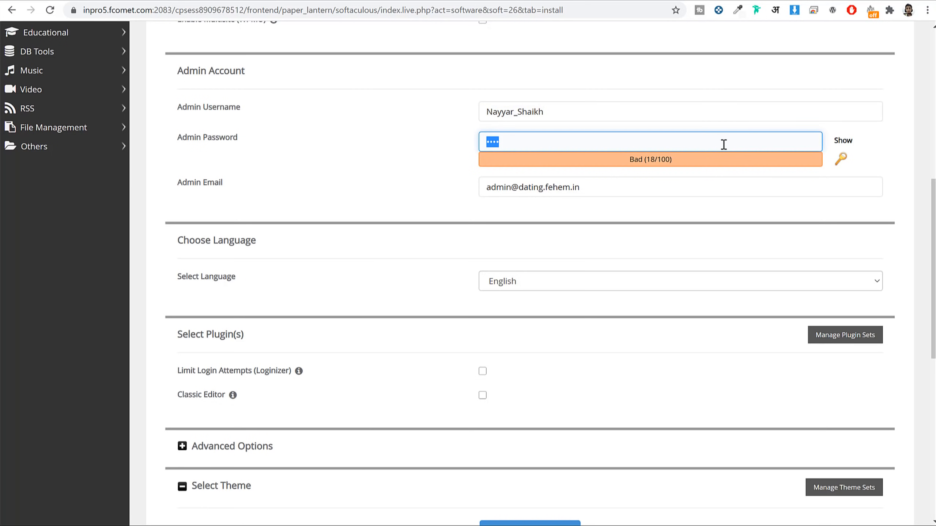
type("••••••••••••••")
left_click(390, 215)
Step: Replace the default admin email with the owner's address and start the installation
left_click_drag(223, 183, 179, 188)
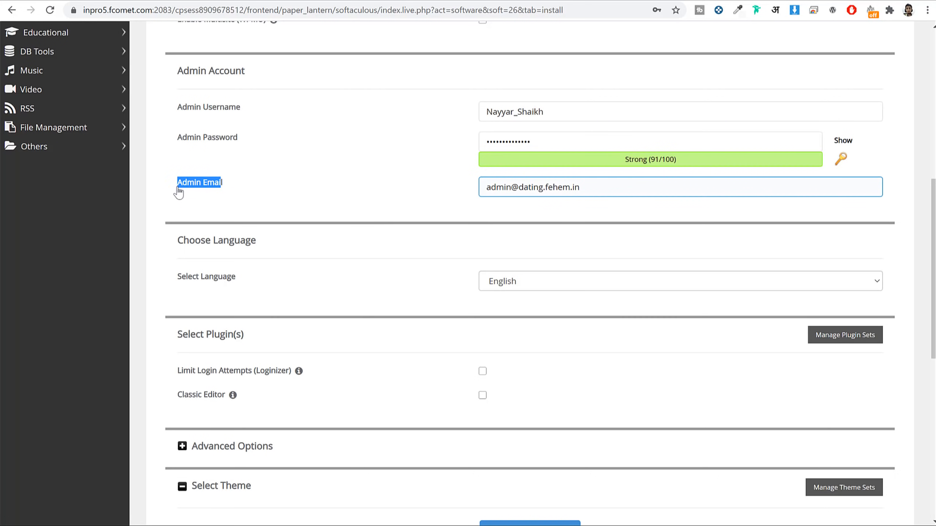
double_click(554, 186)
key("ctrl+a")
key("BackSpace")
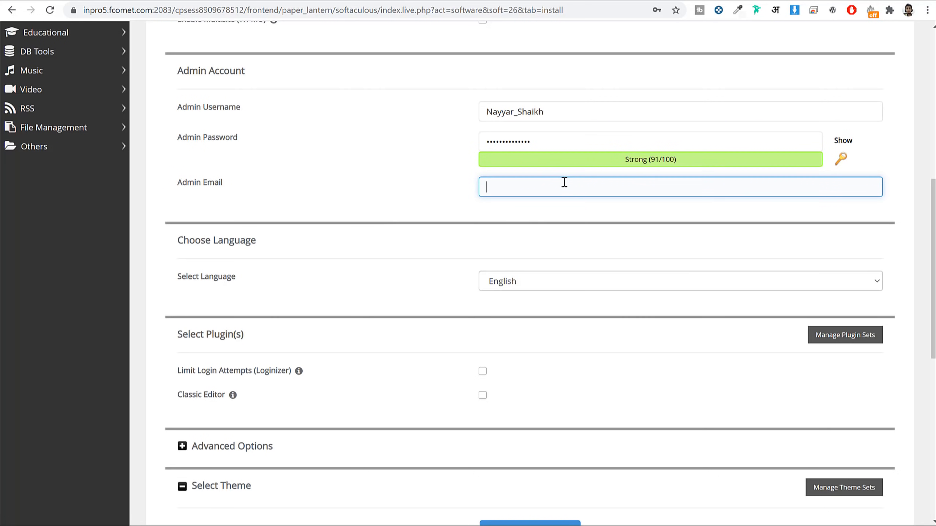
scroll(628, 200, "down", 10)
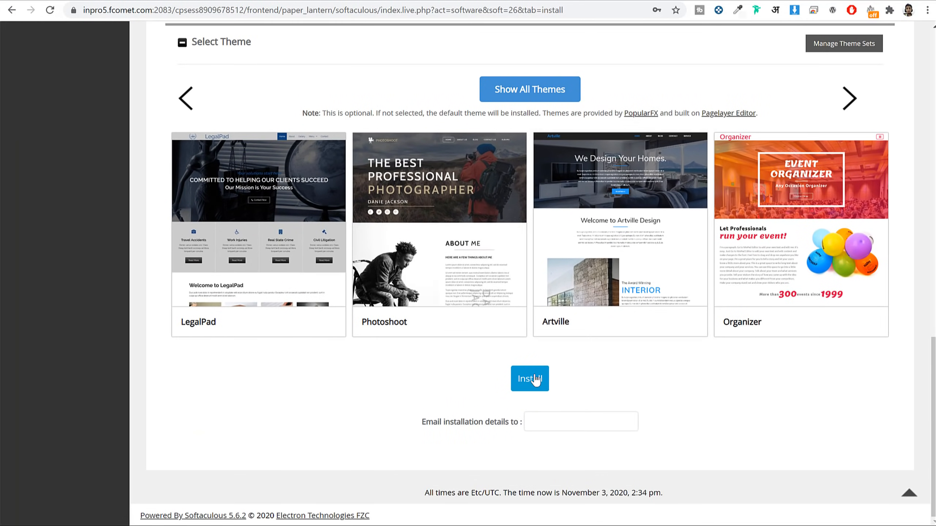
left_click(535, 380)
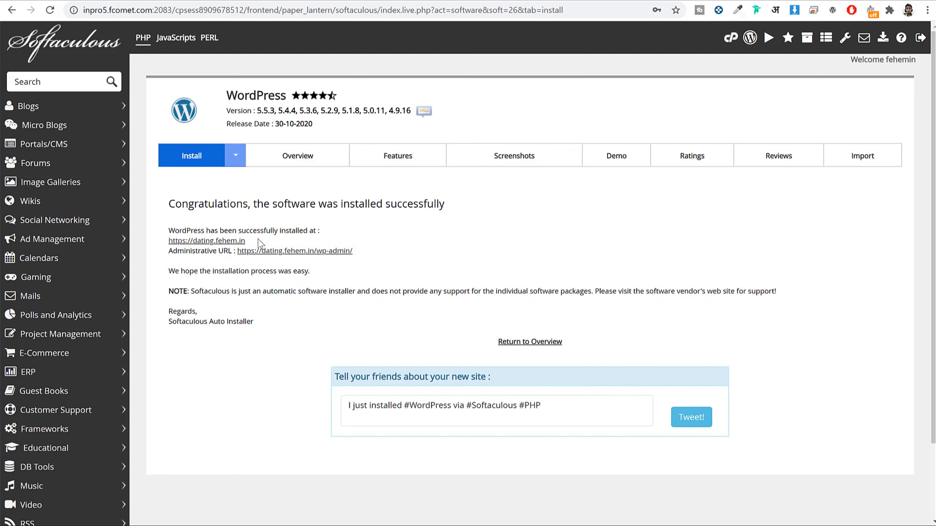
Step: Open the new dating.fehem.in site and its wp-admin URL in new tabs, ending on the dashboard
right_click(221, 242)
left_click(229, 249)
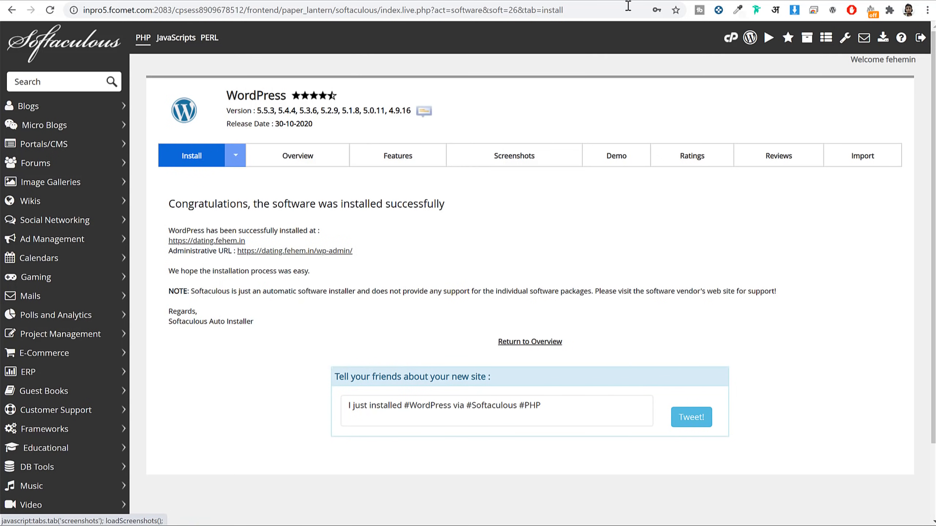
left_click(627, 0)
left_click(531, 0)
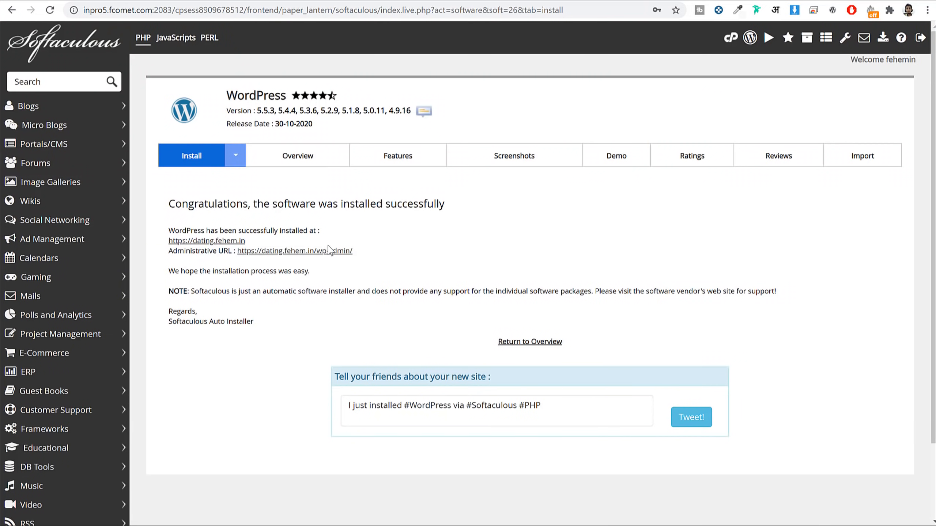
right_click(320, 249)
left_click(337, 258)
left_click(629, 1)
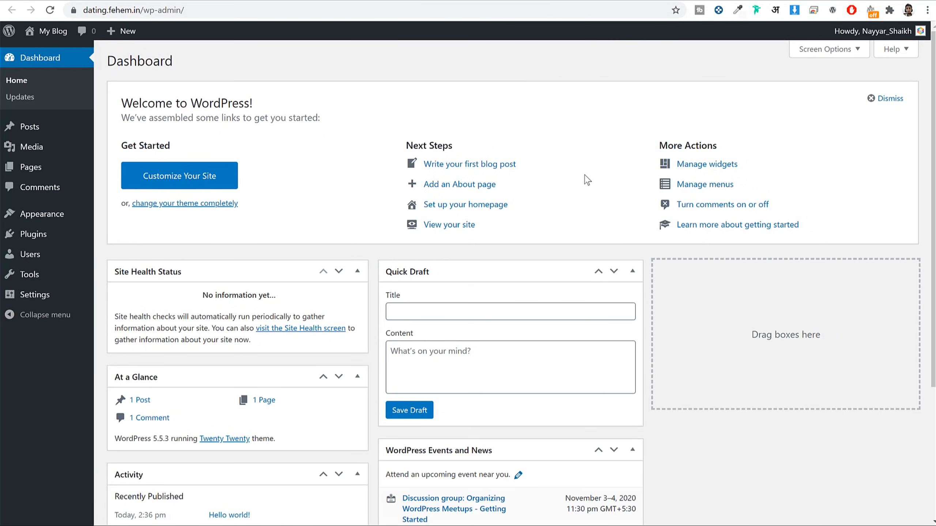
Step: Go back from the WordPress dashboard to the Softaculous installation success tab
left_click(476, 1)
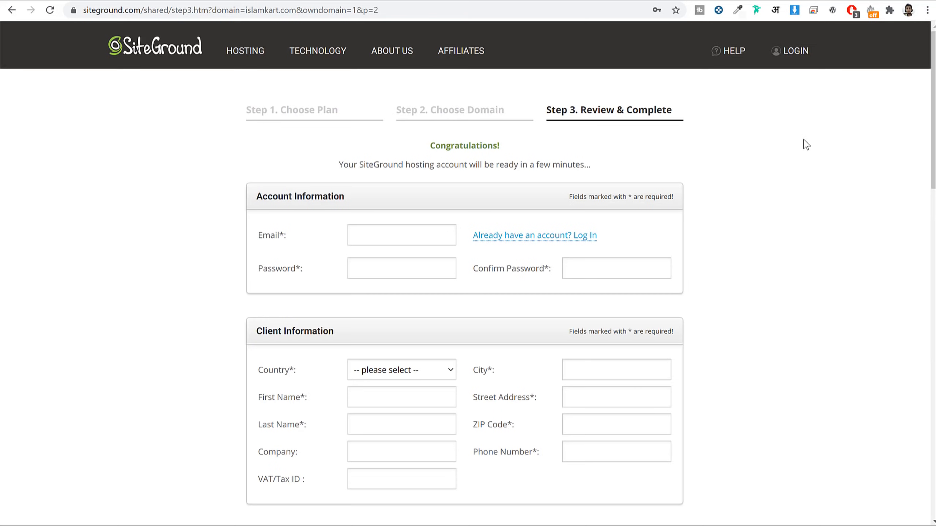
Step: Review the required account email and password fields on the checkout form
scroll(806, 144, "down", 2)
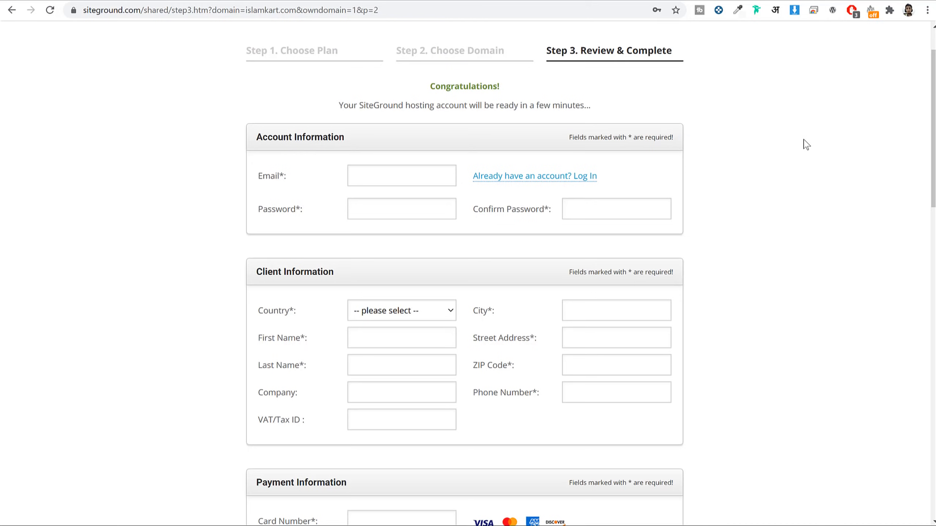
scroll(805, 144, "down", 2)
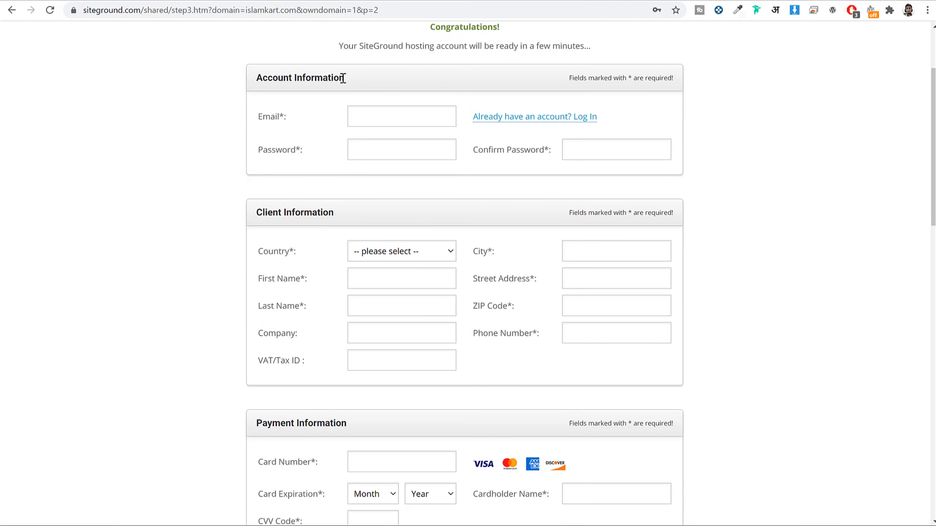
left_click_drag(297, 120, 251, 120)
left_click(300, 157)
left_click_drag(301, 157, 258, 157)
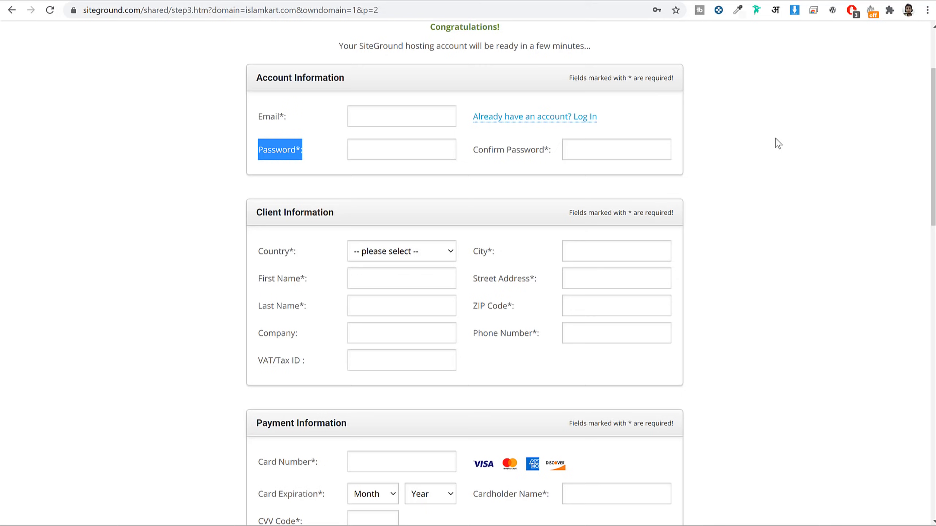
scroll(619, 159, "down", 1)
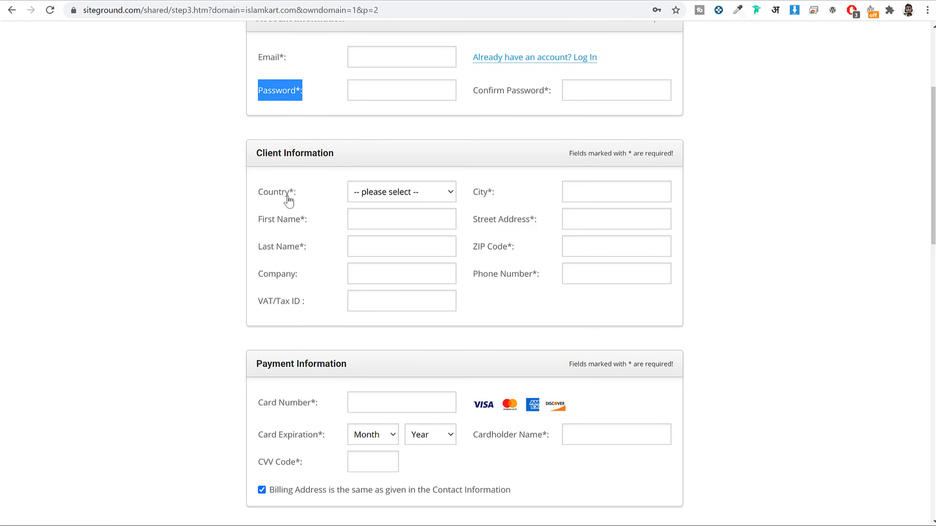
Step: Try India as the country, note the not-available error, and switch to United States
left_click(388, 192)
left_click(388, 231)
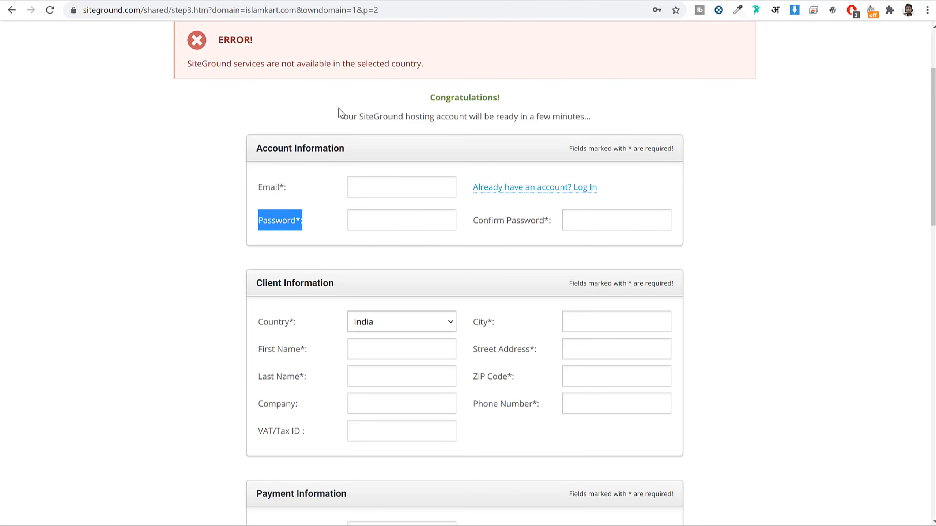
left_click_drag(193, 63, 443, 66)
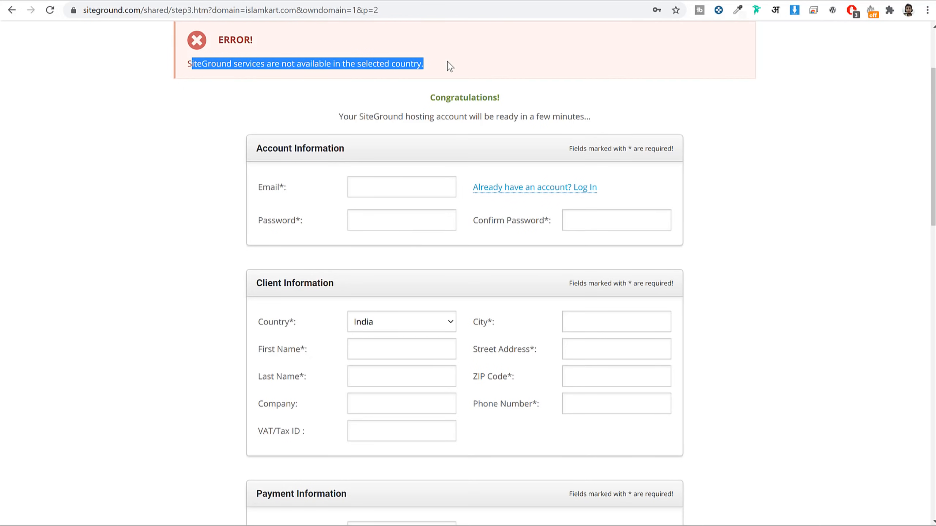
left_click(444, 68)
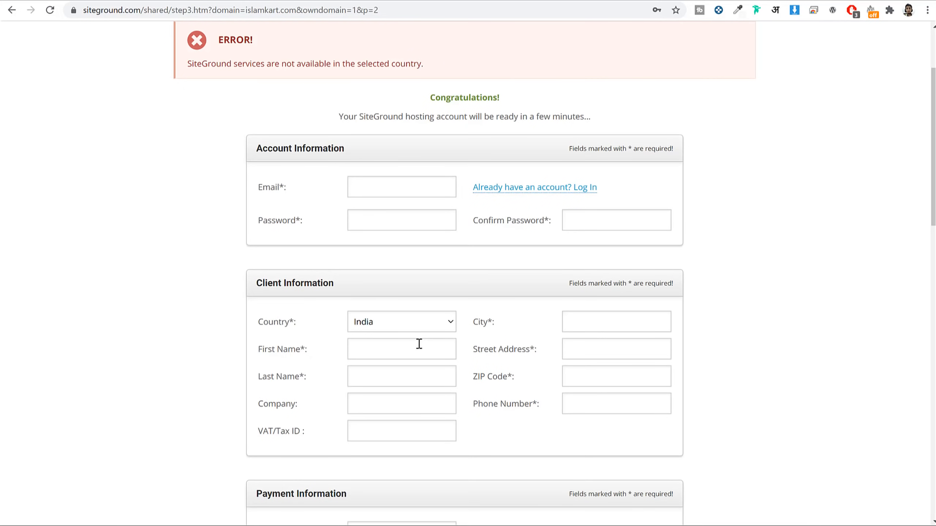
left_click(402, 323)
left_click(401, 373)
left_click(396, 331)
left_click(387, 371)
Step: Switch the country to Pakistan and note the country availability error
left_click(401, 324)
scroll(424, 349, "down", 8)
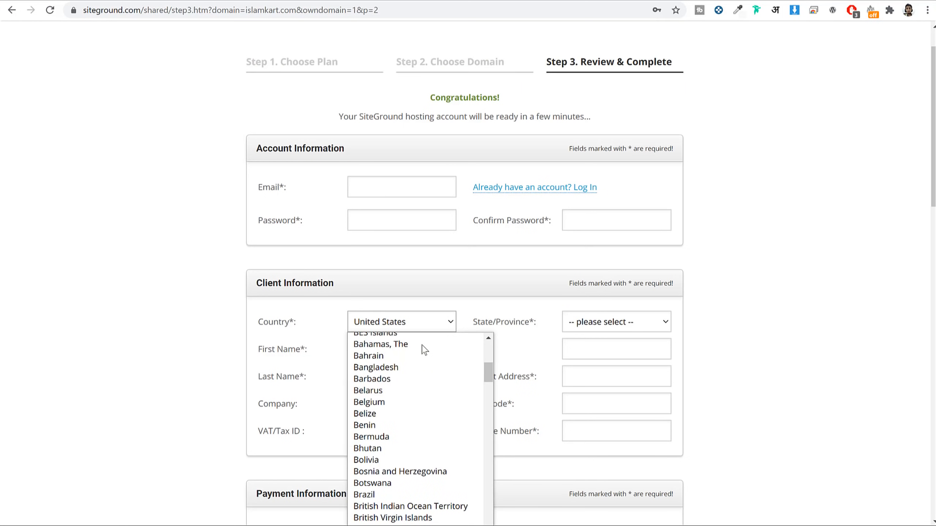
key("p")
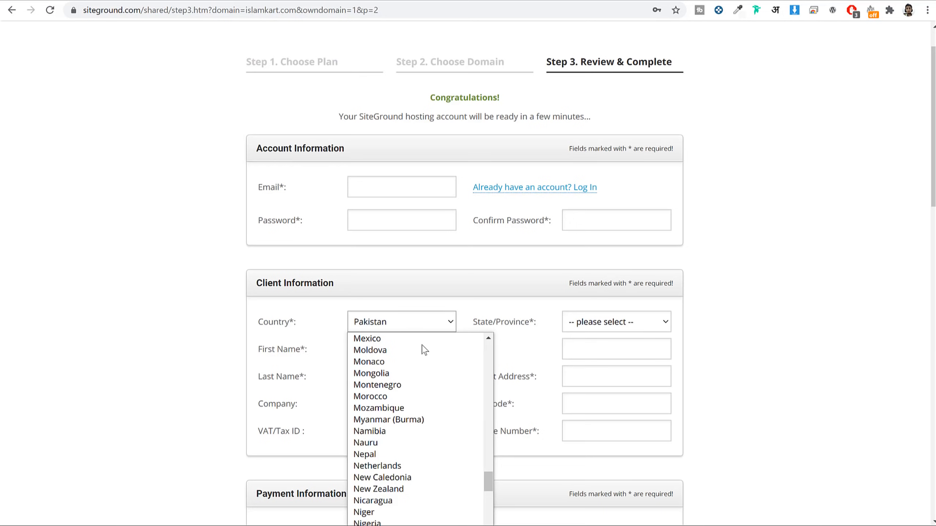
key("Return")
left_click(769, 264)
left_click_drag(337, 70, 466, 65)
left_click(468, 64)
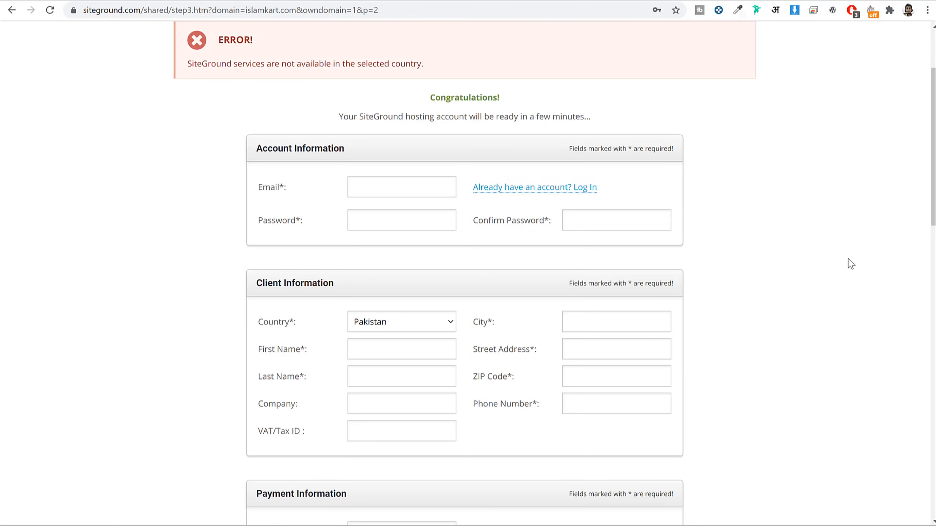
Step: Tick the terms of service and news-offers boxes and set the country back to United States
scroll(741, 266, "down", 5)
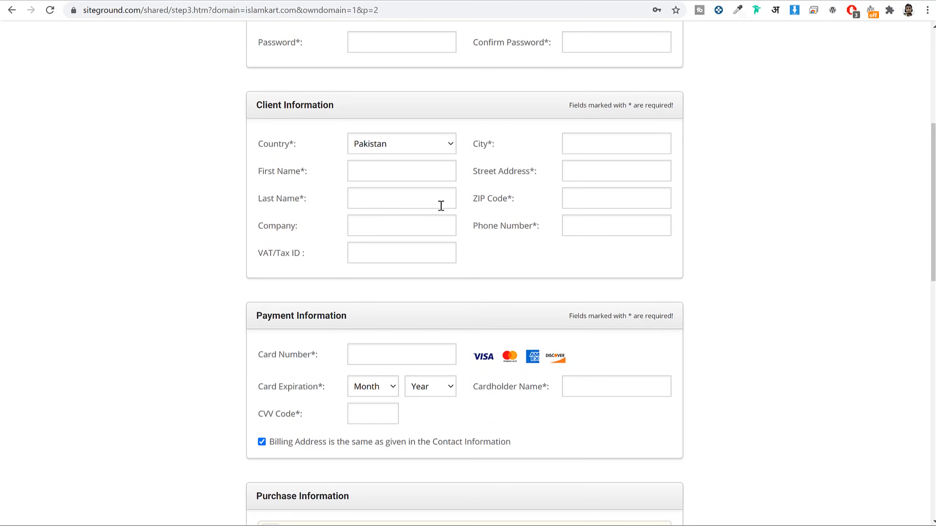
scroll(566, 186, "down", 3)
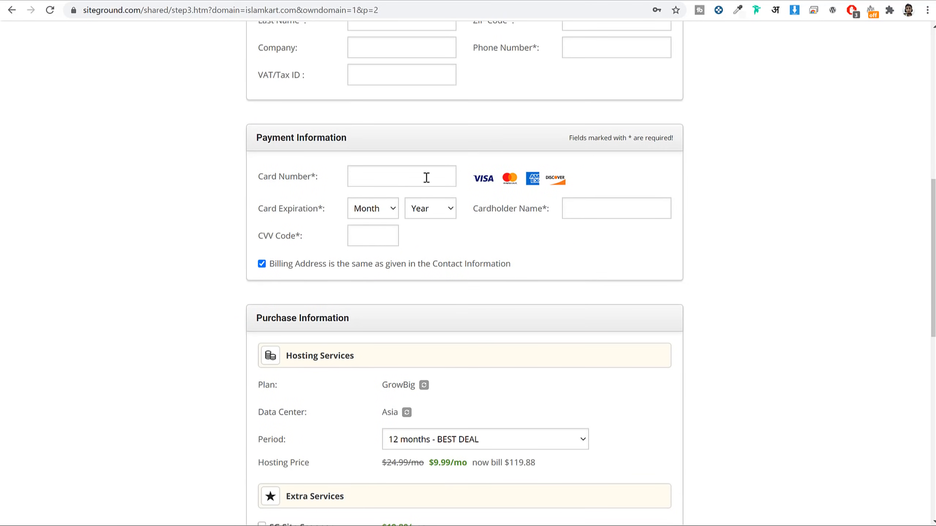
scroll(694, 257, "down", 7)
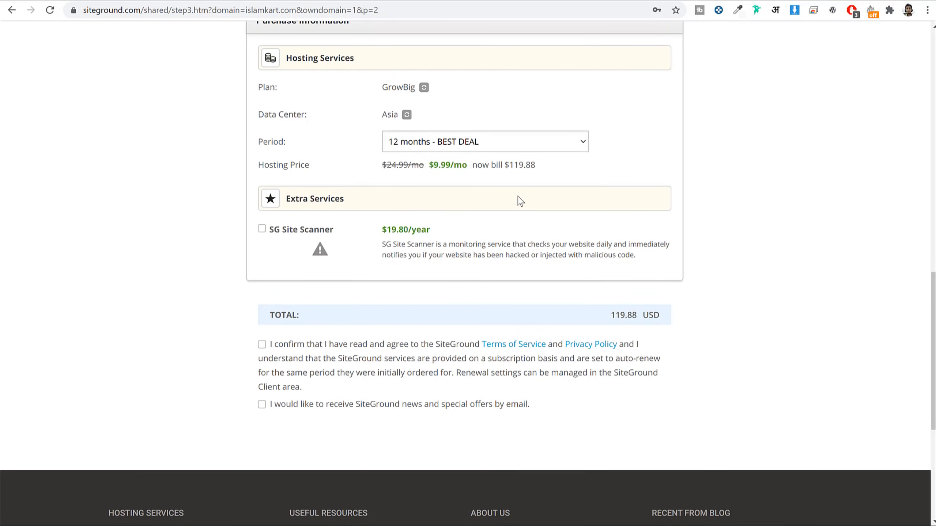
scroll(518, 201, "down", 3)
left_click(261, 226)
left_click(262, 287)
scroll(801, 324, "down", 1)
scroll(800, 320, "up", 15)
scroll(801, 320, "up", 5)
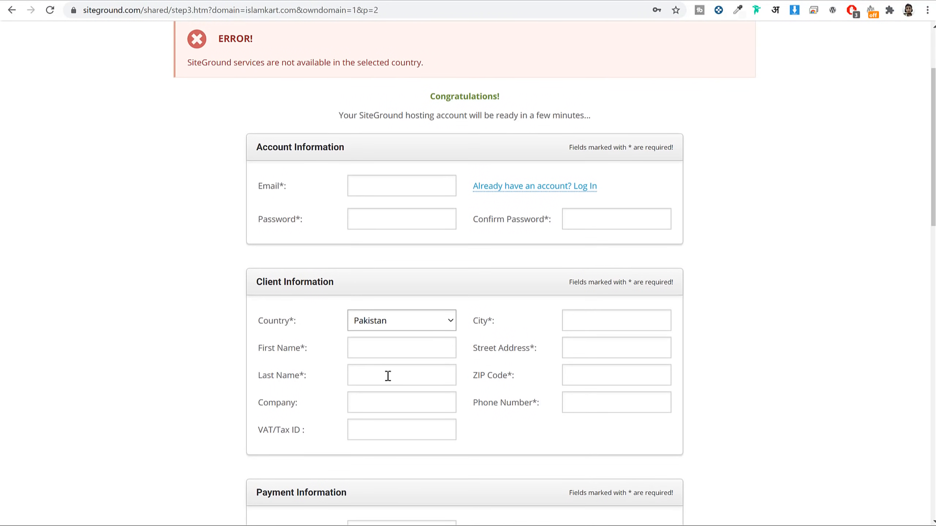
left_click(372, 321)
scroll(413, 396, "up", 20)
left_click(402, 372)
scroll(788, 368, "down", 6)
scroll(789, 368, "down", 12)
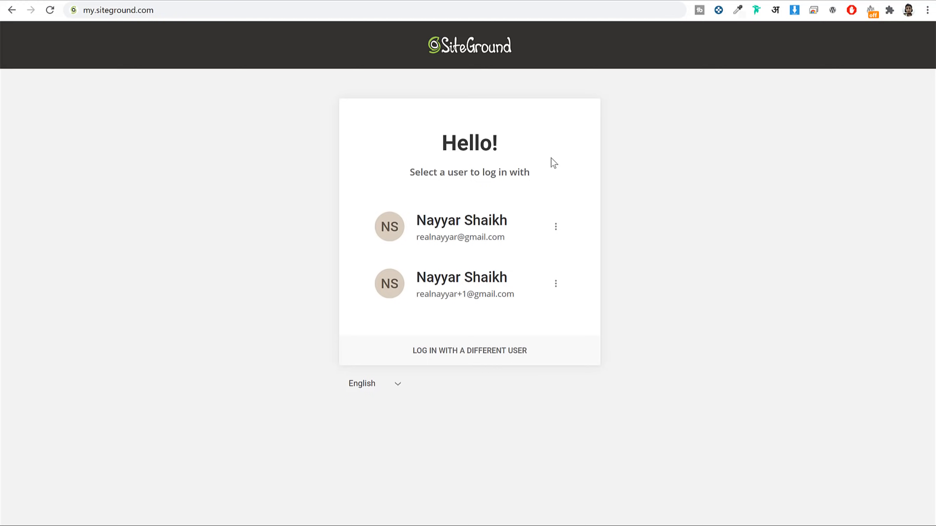
Step: Reload my.siteground.com and log in with the second saved user and its saved password
left_click(194, 8)
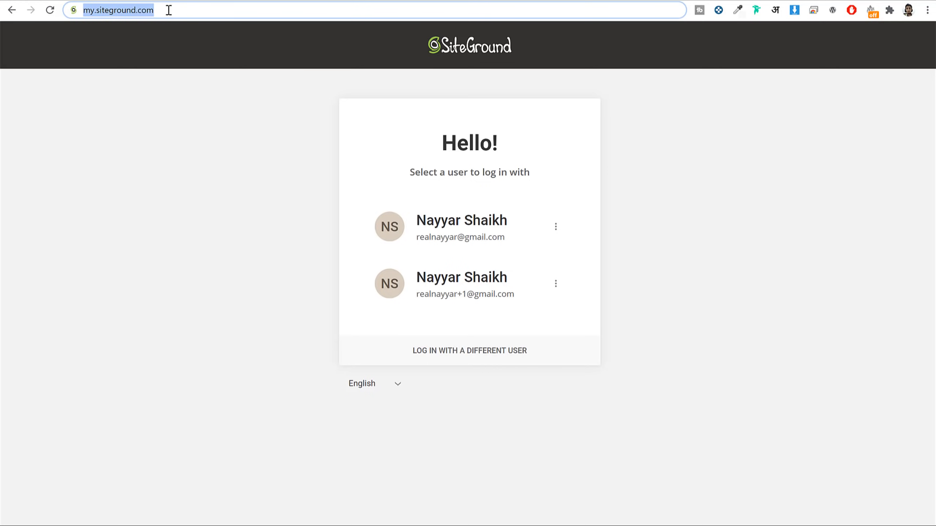
key("Return")
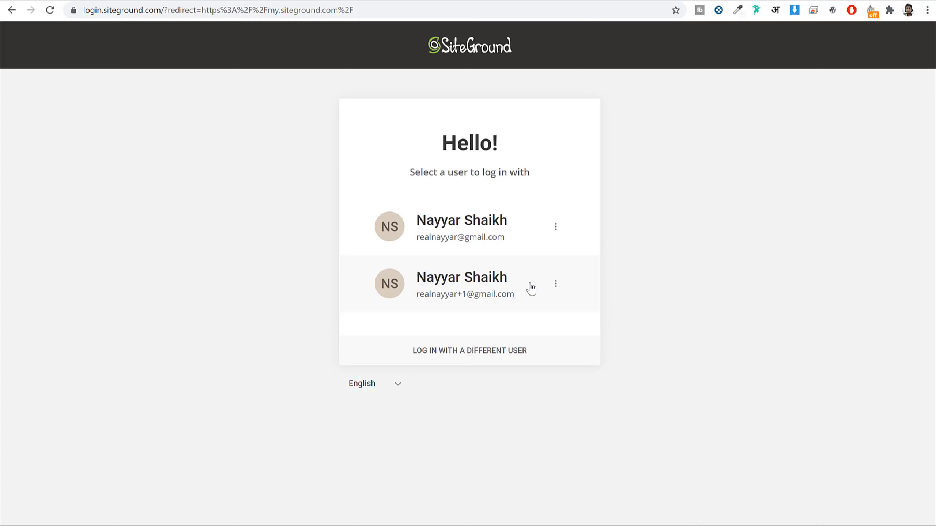
left_click(470, 293)
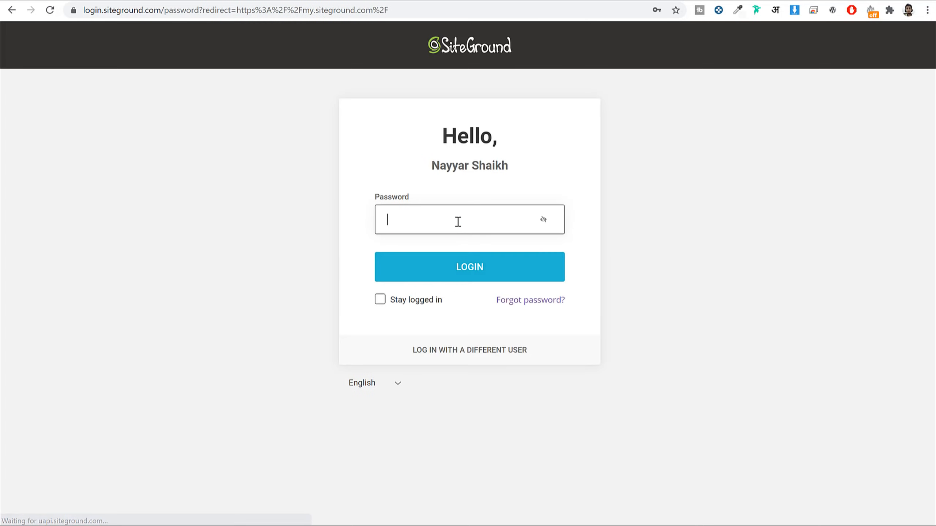
left_click(458, 219)
left_click(435, 288)
left_click(479, 275)
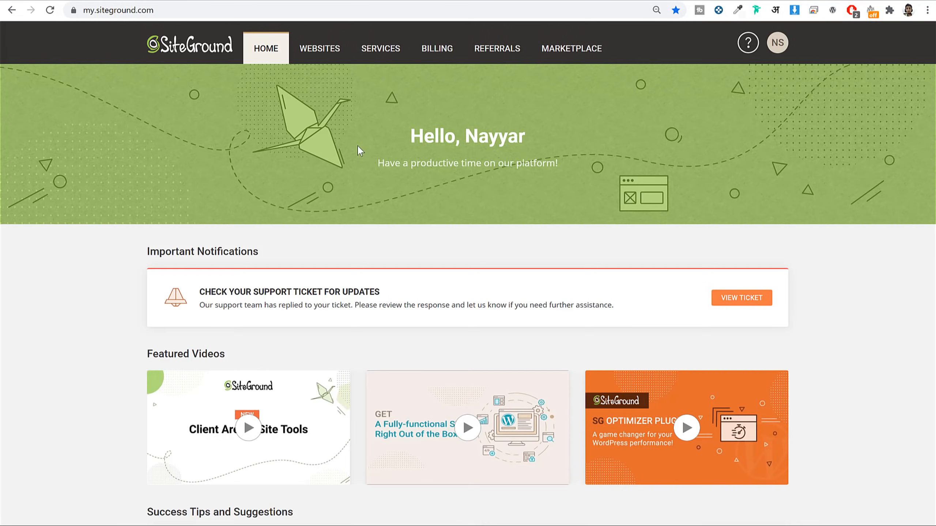
scroll(470, 208, "down", 5)
scroll(469, 208, "up", 5)
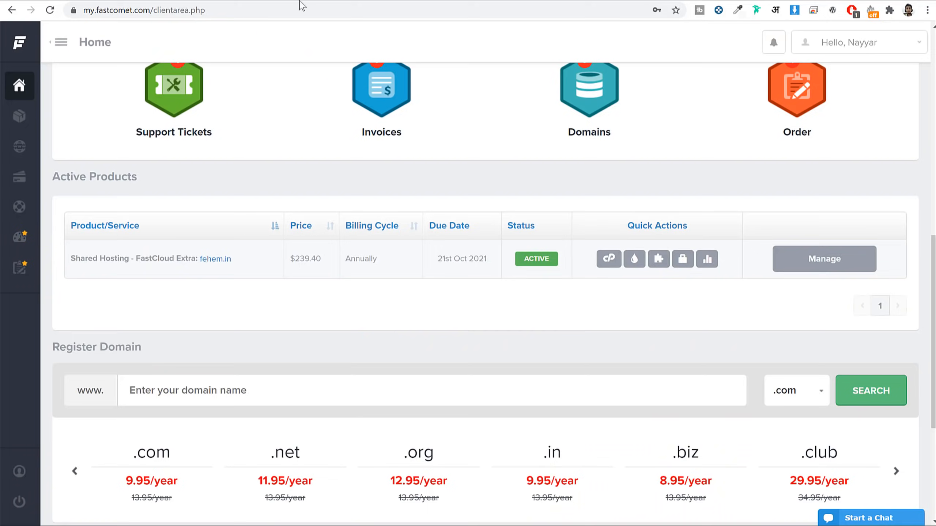
scroll(505, 199, "up", 10)
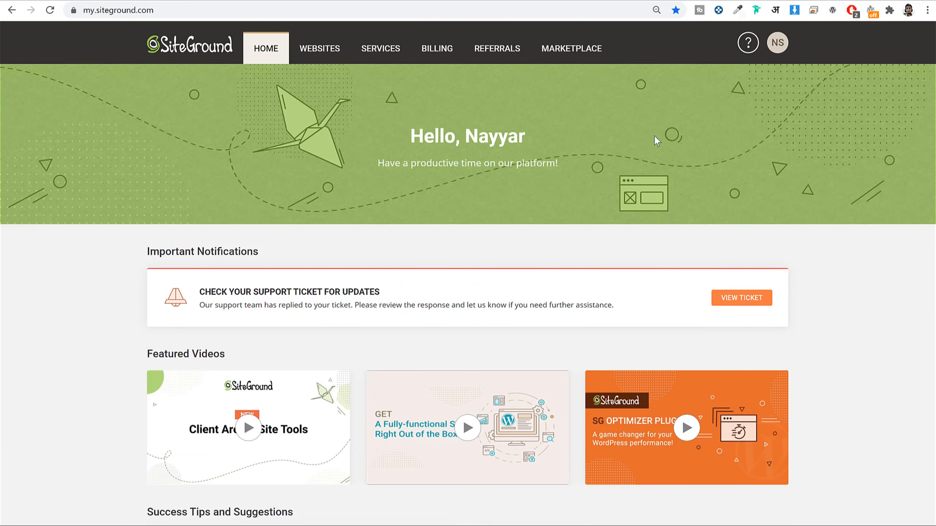
Step: Open the Websites list and launch Site Tools for the last site card
left_click(308, 48)
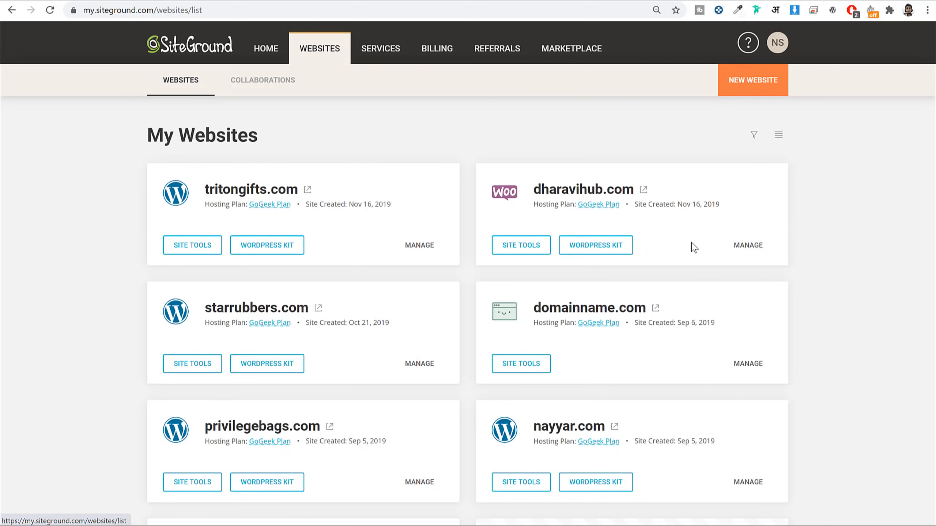
scroll(692, 247, "down", 4)
left_click_drag(206, 396, 319, 396)
left_click(319, 391)
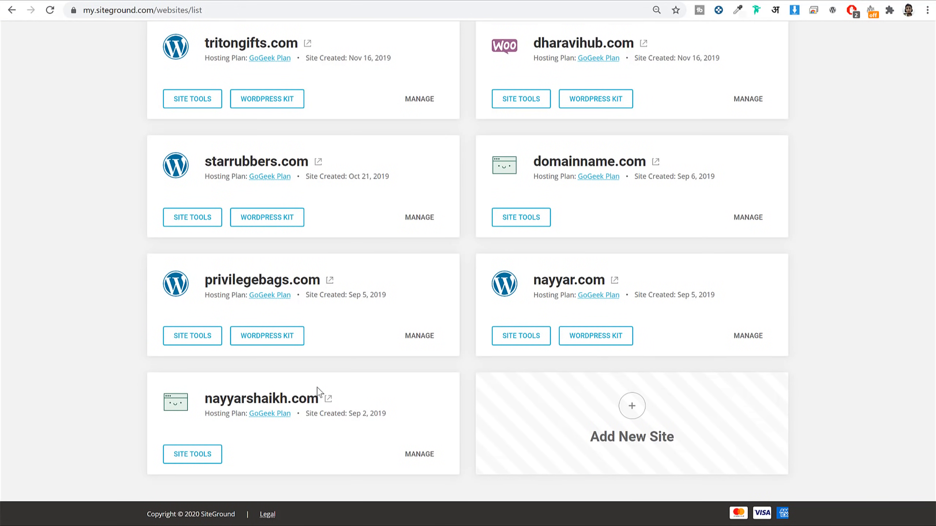
left_click(201, 456)
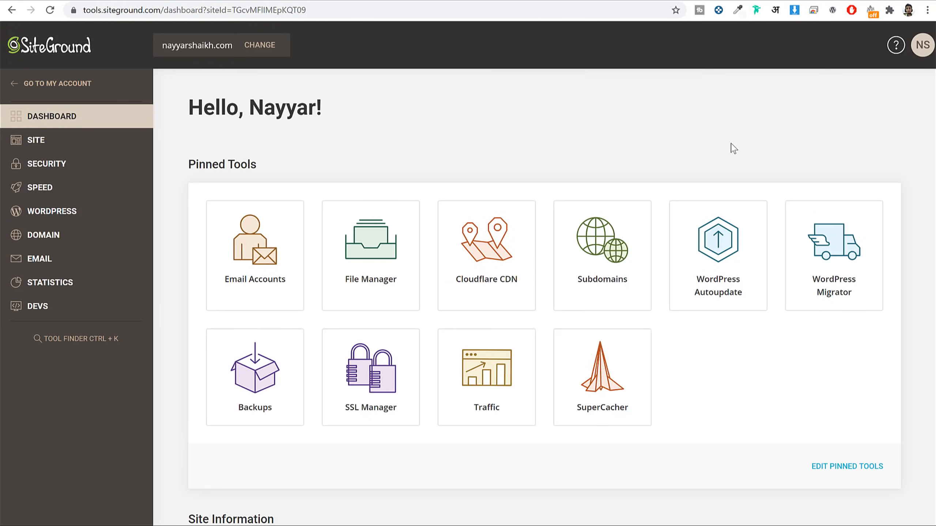
Step: Open SSL Manager under Security and pick the car2 subdomain for a new certificate
left_click(56, 166)
left_click(54, 217)
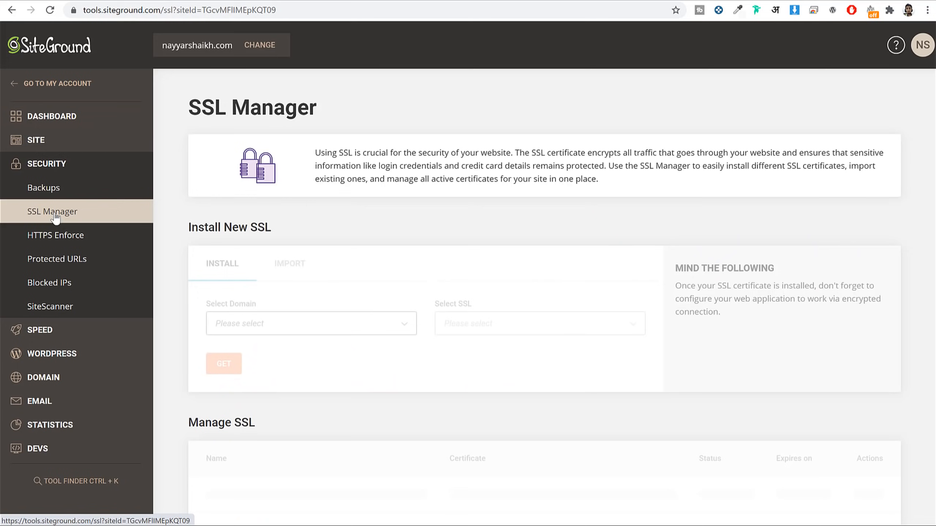
scroll(718, 197, "down", 3)
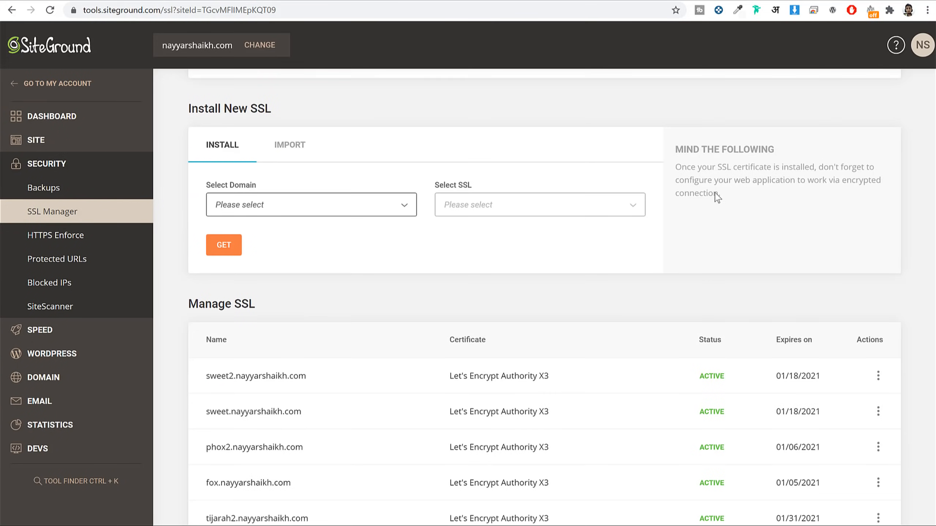
left_click(339, 210)
scroll(339, 343, "down", 10)
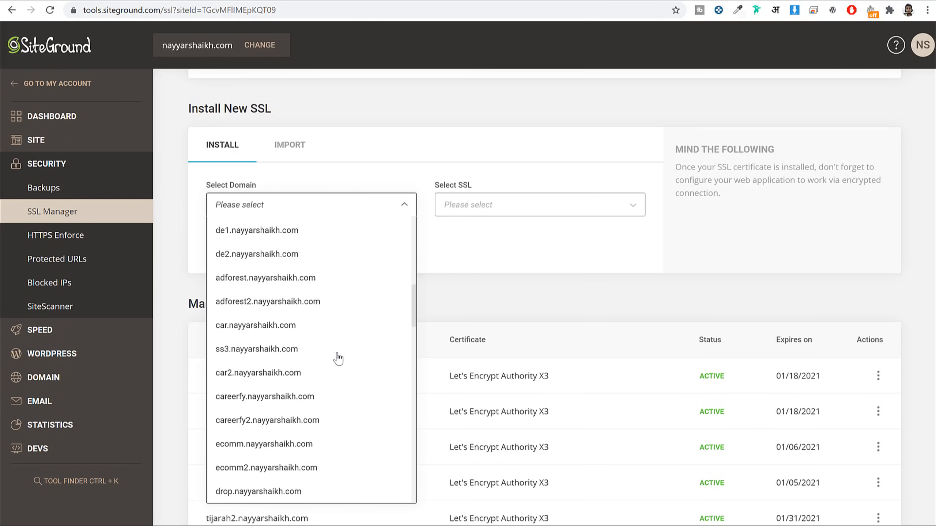
left_click(295, 288)
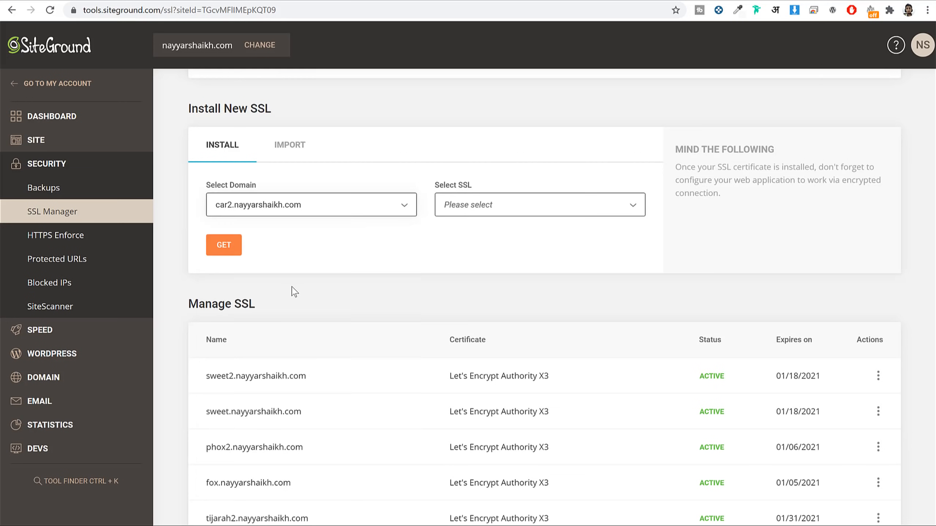
left_click(488, 205)
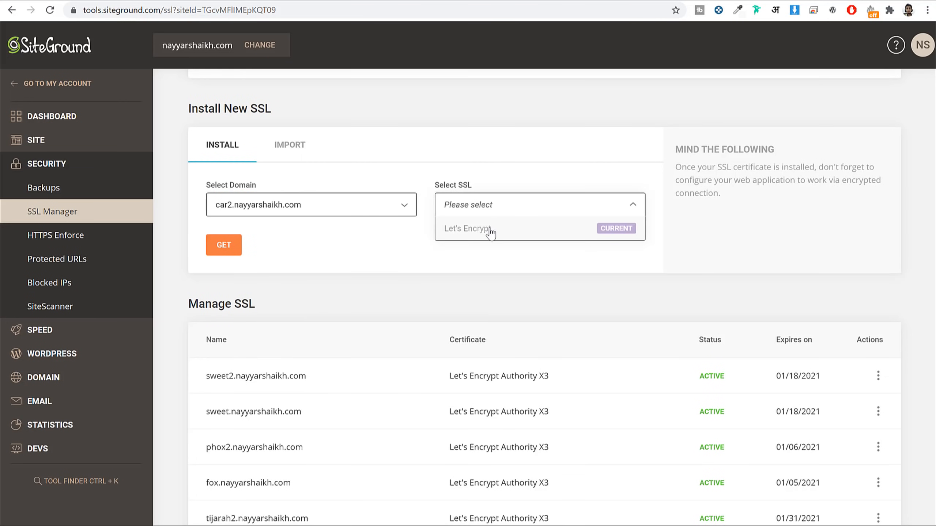
left_click(386, 267)
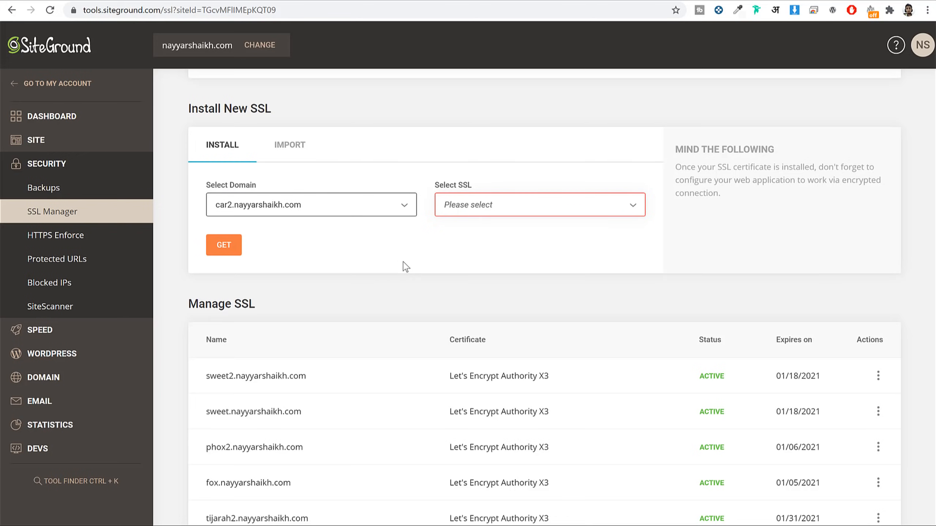
Step: Review the active Let's Encrypt certificates in the Manage SSL list
scroll(417, 275, "down", 5)
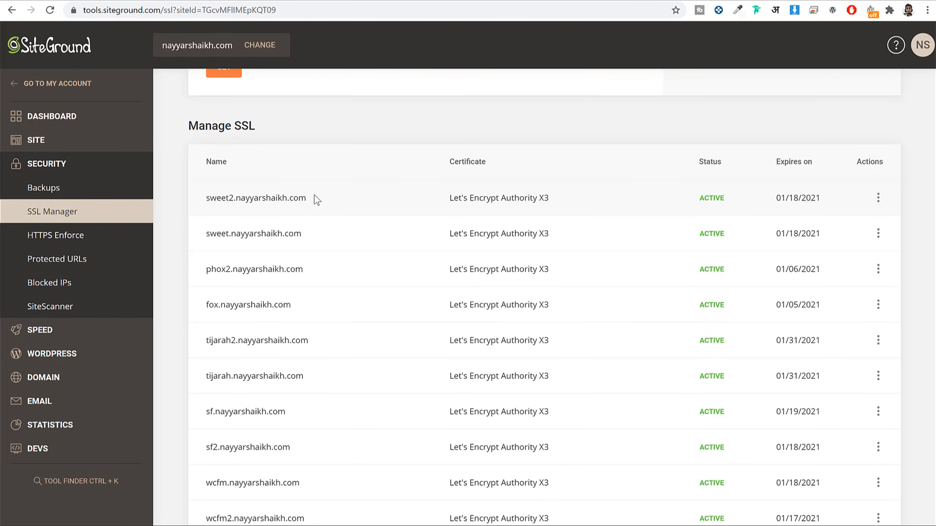
left_click_drag(313, 198, 211, 200)
left_click_drag(695, 200, 722, 201)
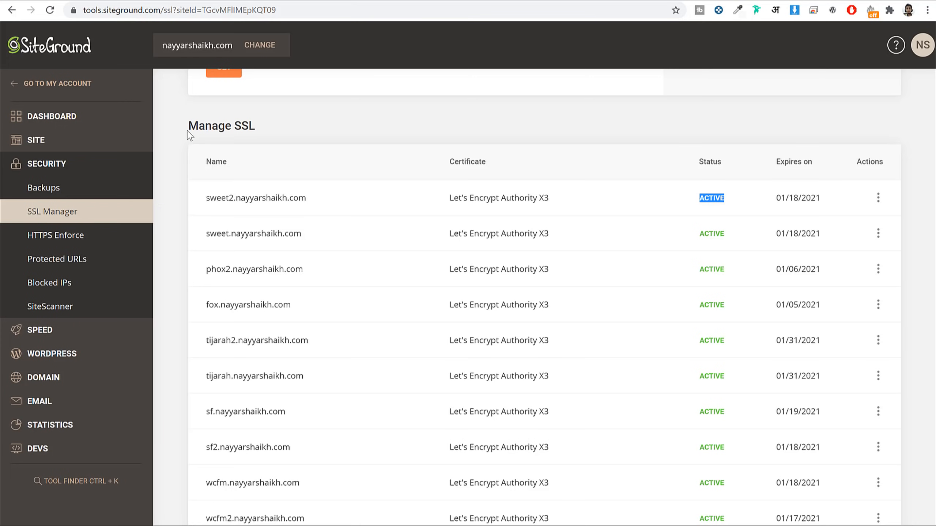
Step: Set up a plain WordPress install on the phox subdomain at the root path
left_click(58, 357)
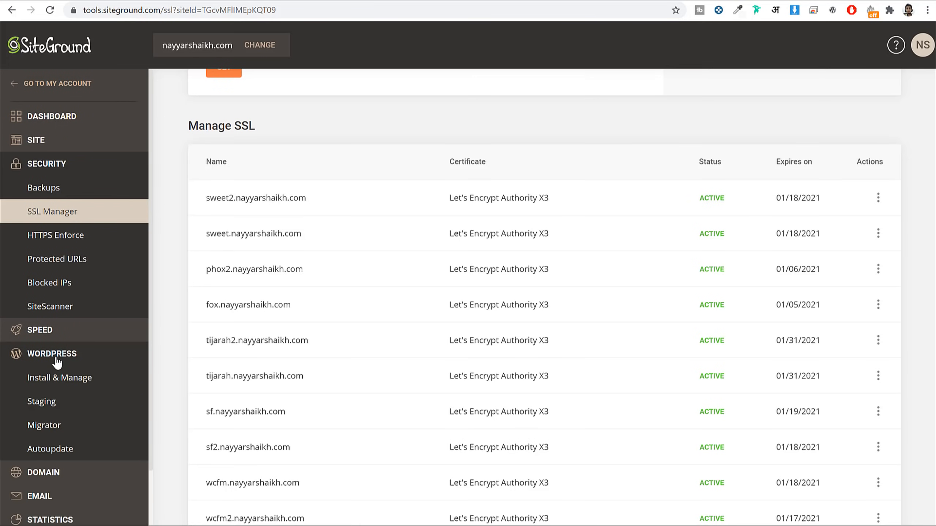
left_click(62, 384)
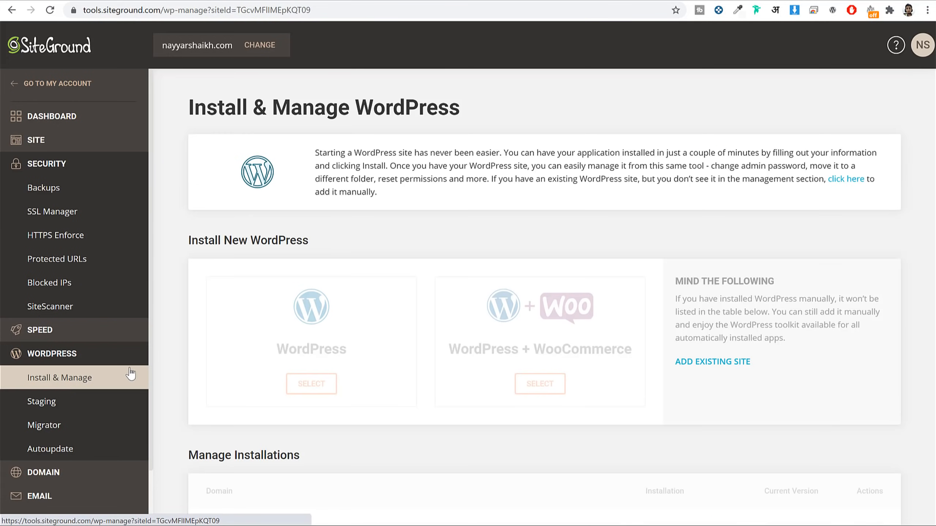
scroll(787, 222, "down", 5)
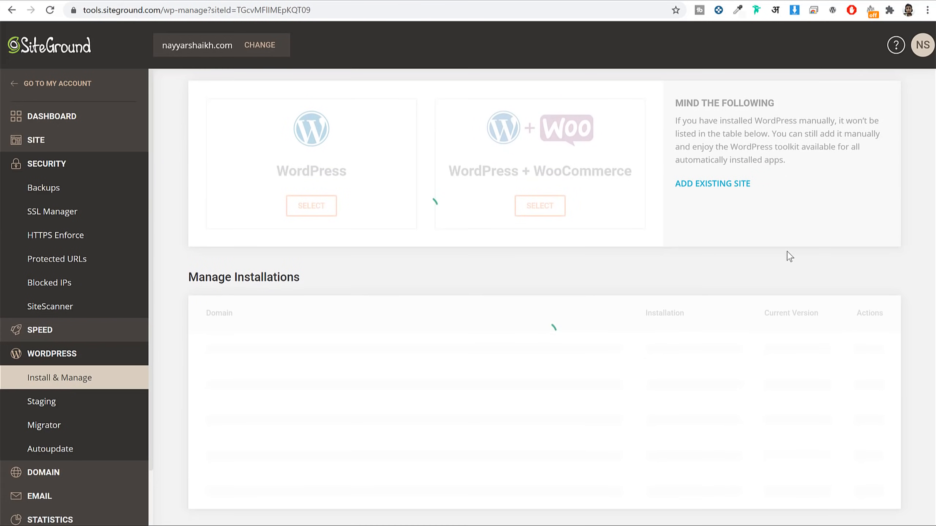
scroll(680, 244, "up", 2)
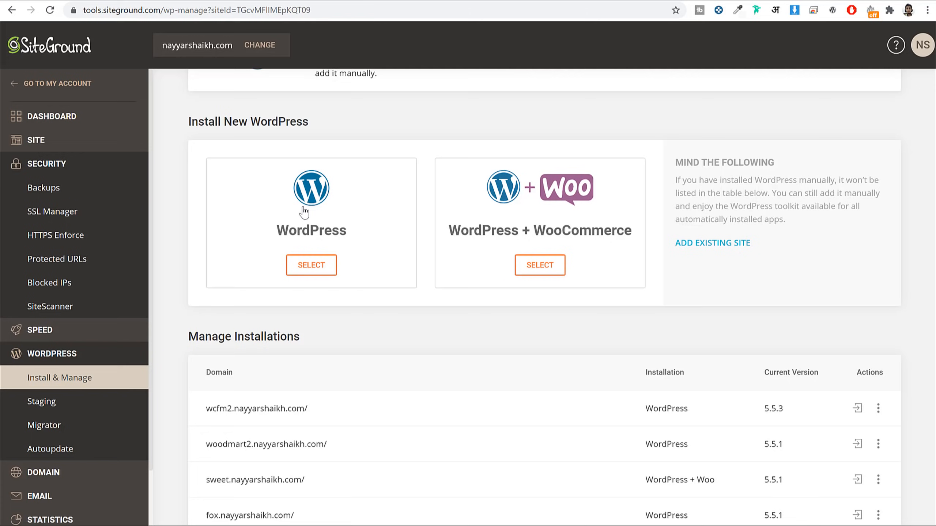
left_click(303, 212)
scroll(369, 254, "down", 5)
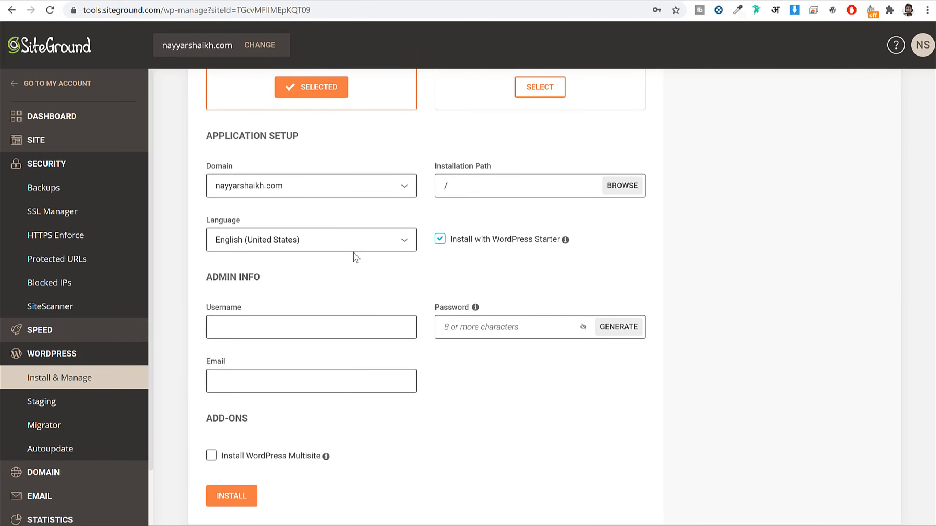
left_click(300, 185)
scroll(311, 383, "down", 15)
scroll(311, 387, "down", 5)
left_click(303, 391)
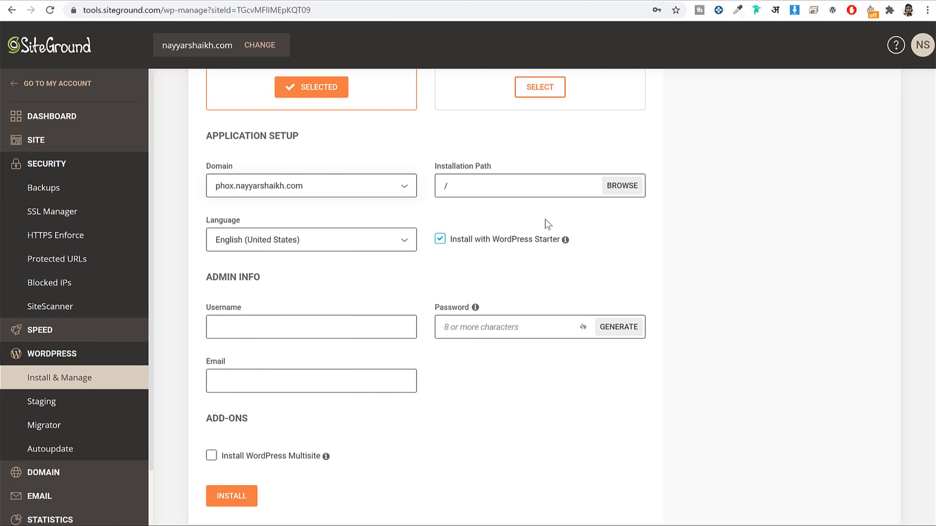
left_click(488, 181)
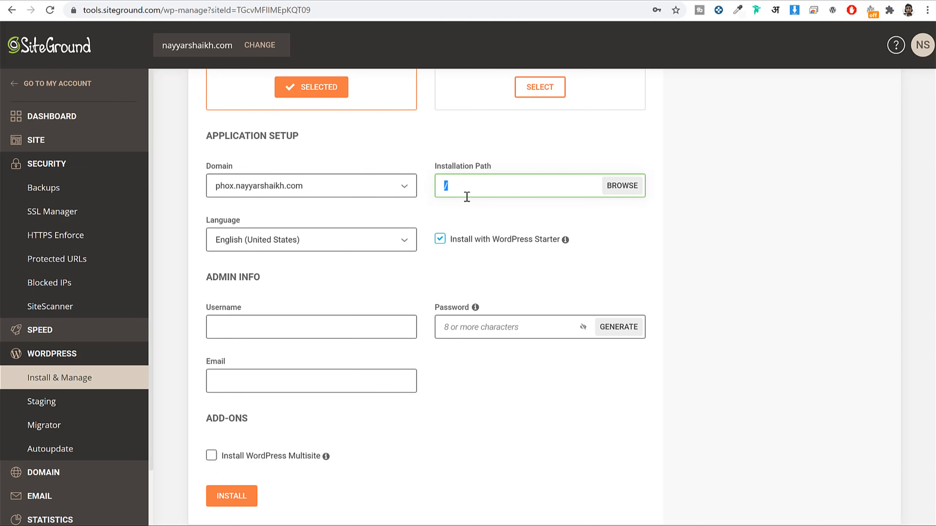
left_click(483, 209)
Step: Turn off the Install with WordPress Starter option
scroll(601, 219, "down", 2)
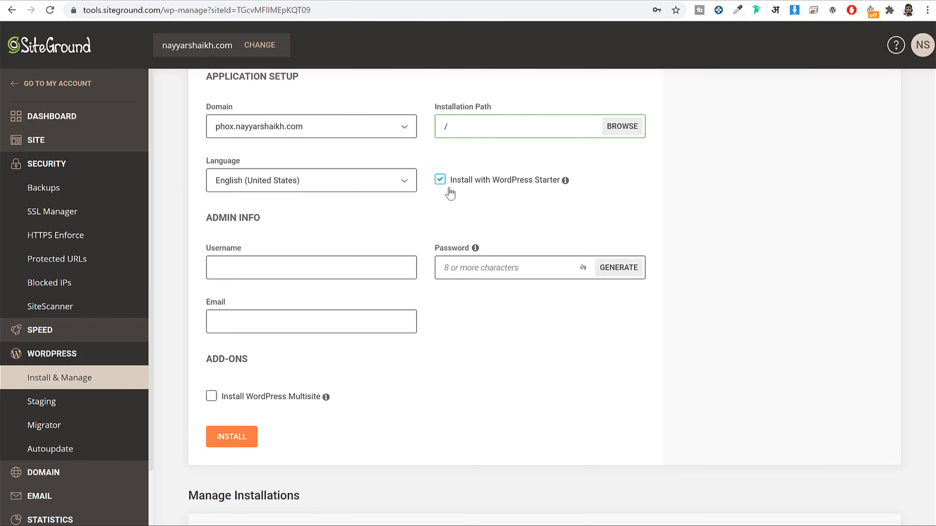
left_click(465, 184)
left_click_drag(470, 184, 533, 185)
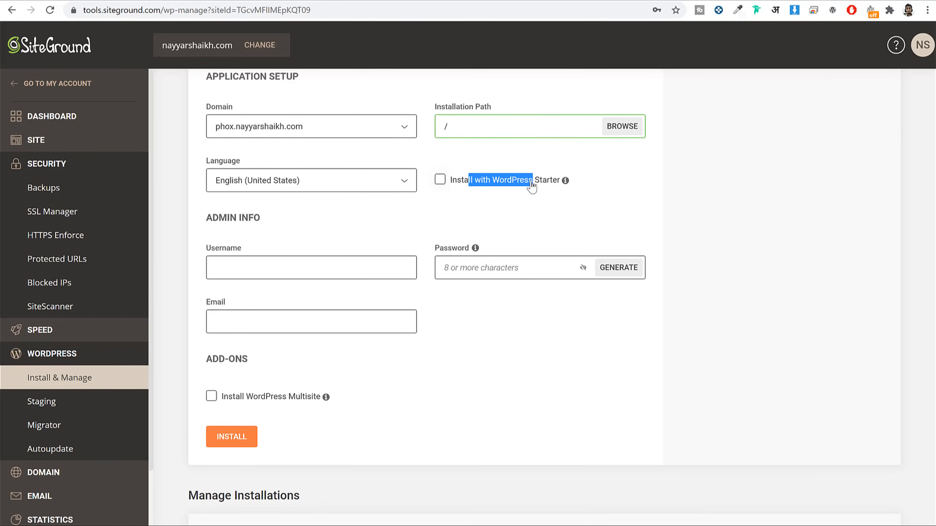
left_click(444, 184)
left_click(445, 186)
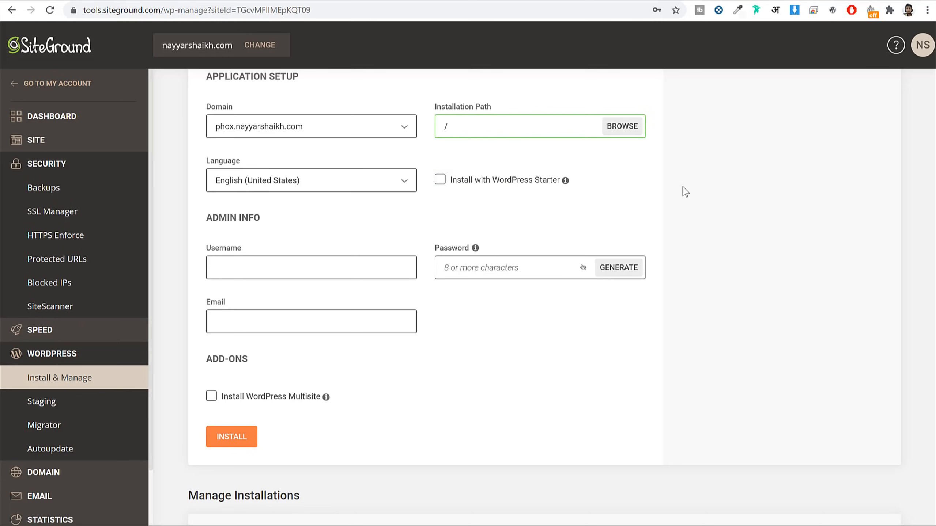
Step: Fill in the admin username, password and owner's email, then start the installation
scroll(713, 215, "down", 2)
left_click(319, 206)
type("Nayyar_Shaikh")
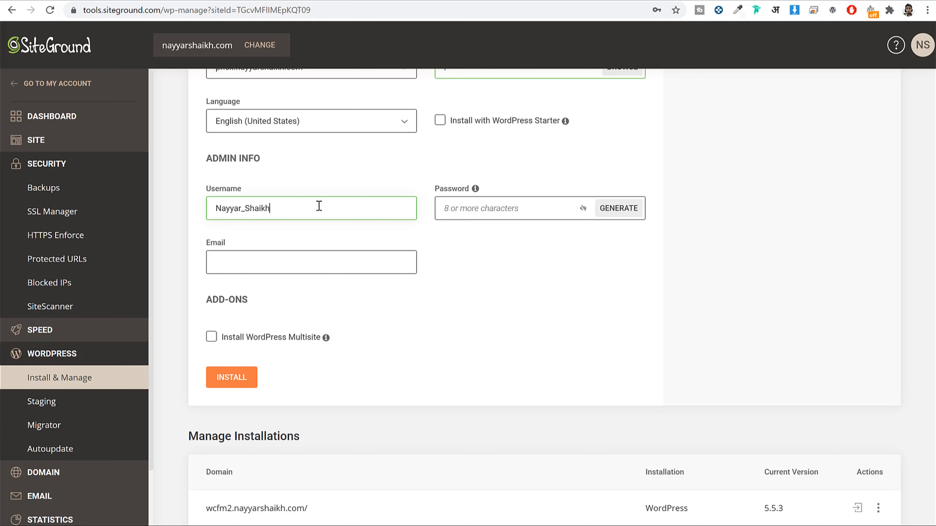
type("**********")
left_click(322, 262)
type("realn")
key("Down")
key("Return")
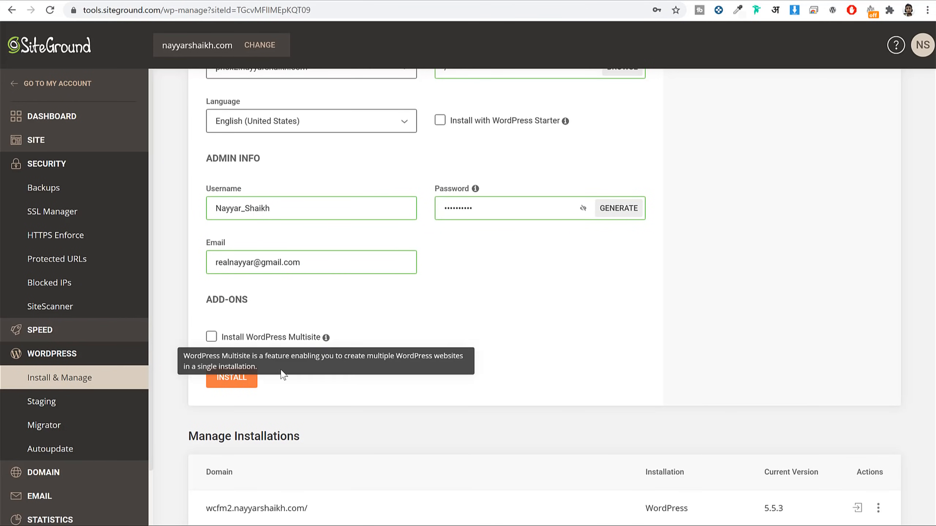
left_click(239, 382)
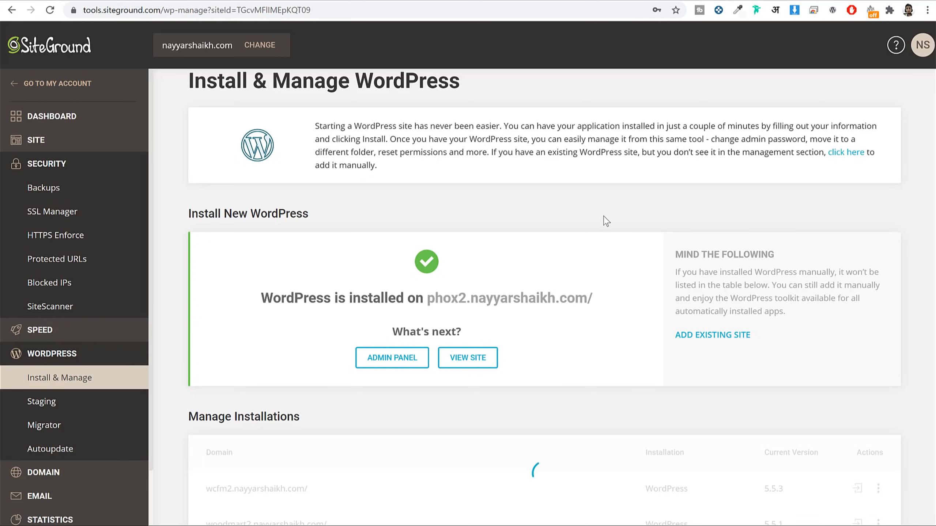
Step: Find the new phox2.nayyarshaikh.com installation under Manage Installations, then return to the dating.fehem.in dashboard
scroll(621, 251, "down", 3)
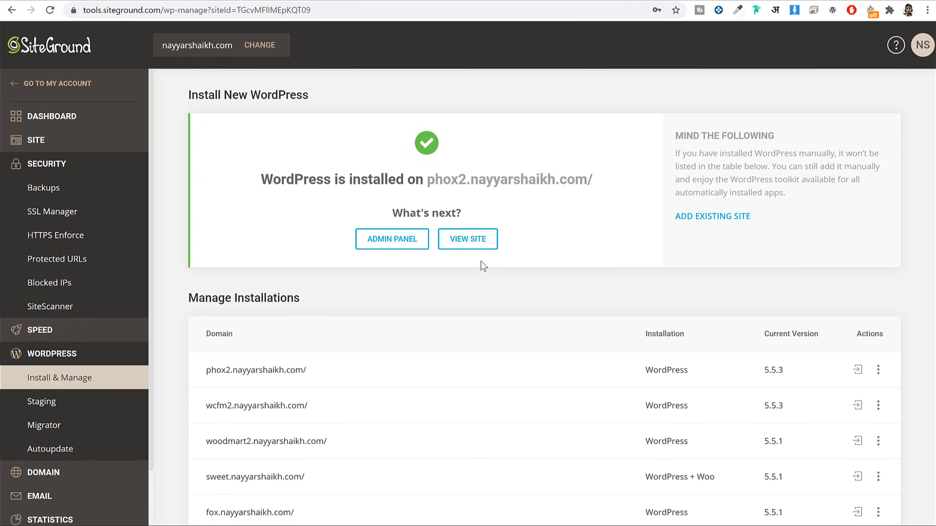
right_click(468, 244)
left_click(438, 285)
scroll(399, 268, "down", 3)
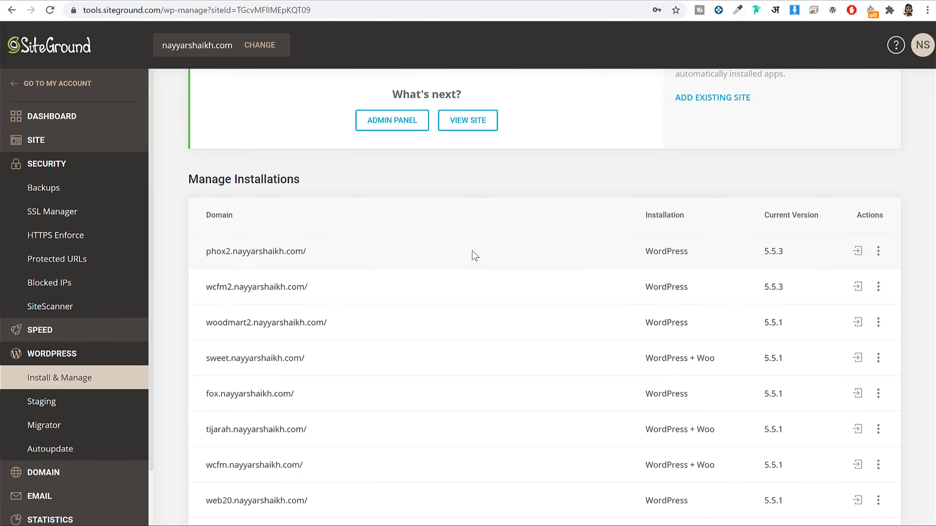
left_click_drag(363, 255, 193, 253)
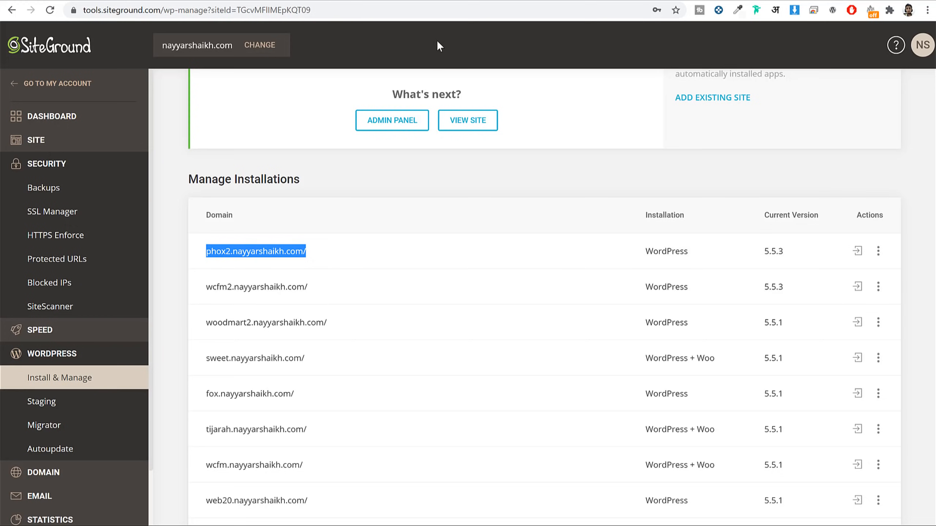
left_click(447, 0)
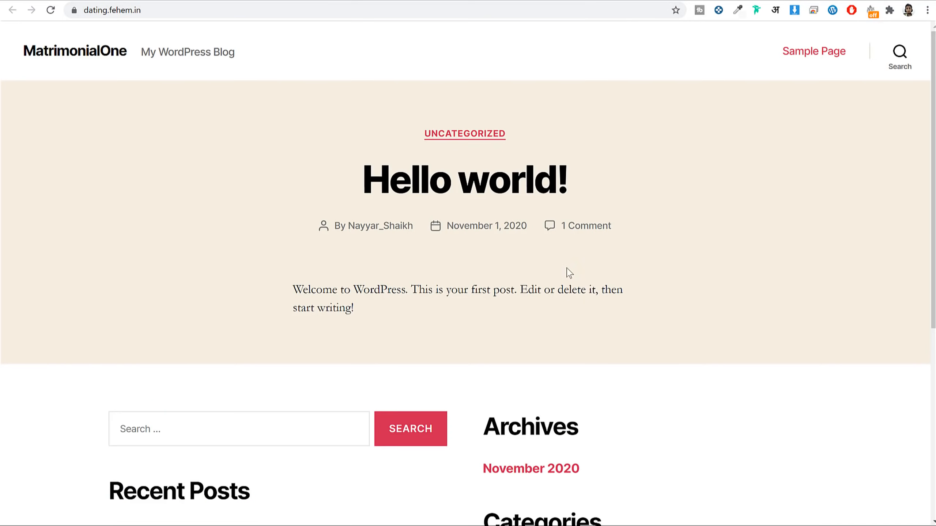
Step: Compare the new dashboard with the DatingOne demo site
scroll(637, 311, "down", 6)
scroll(637, 311, "up", 6)
left_click(77, 1)
scroll(478, 224, "down", 5)
scroll(479, 229, "up", 5)
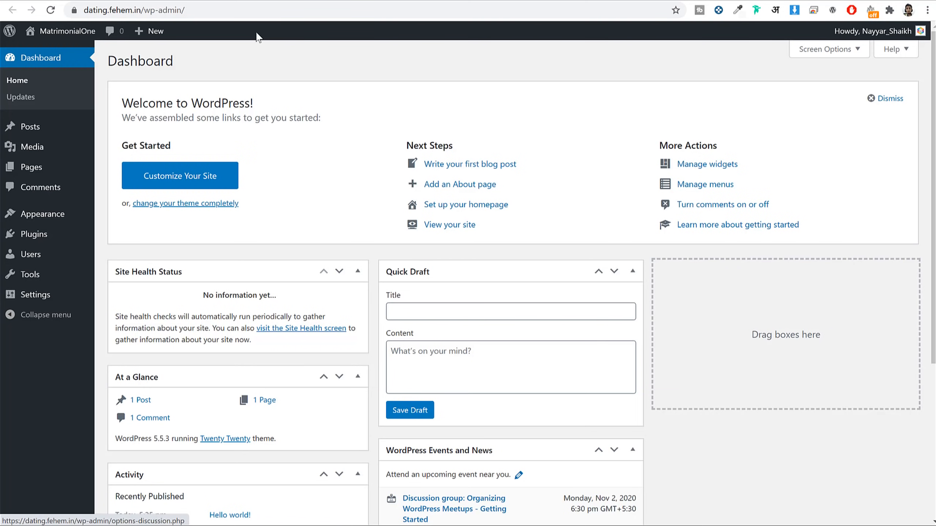
Step: Point out the /wp-admin/ part of the dashboard's web address
left_click(200, 11)
left_click_drag(172, 9, 79, 4)
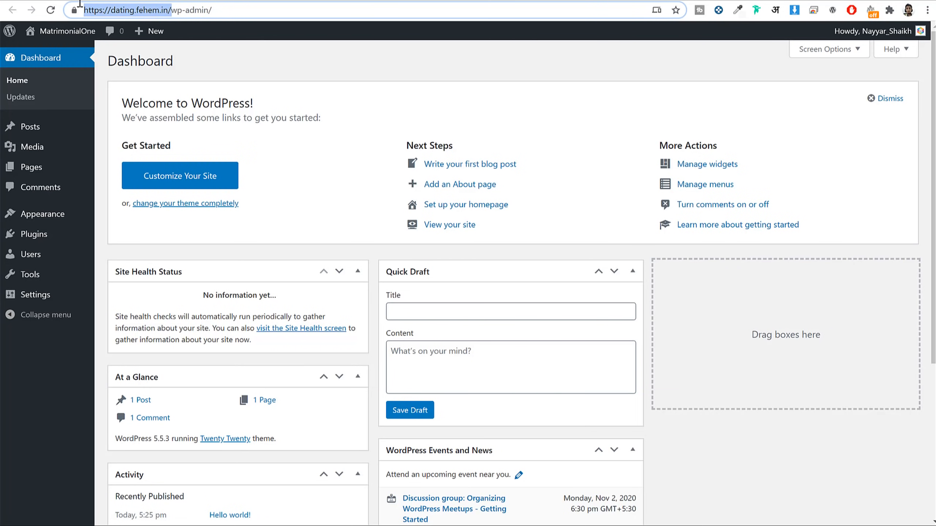
left_click(186, 22)
left_click(144, 8)
left_click_drag(143, 8, 235, 6)
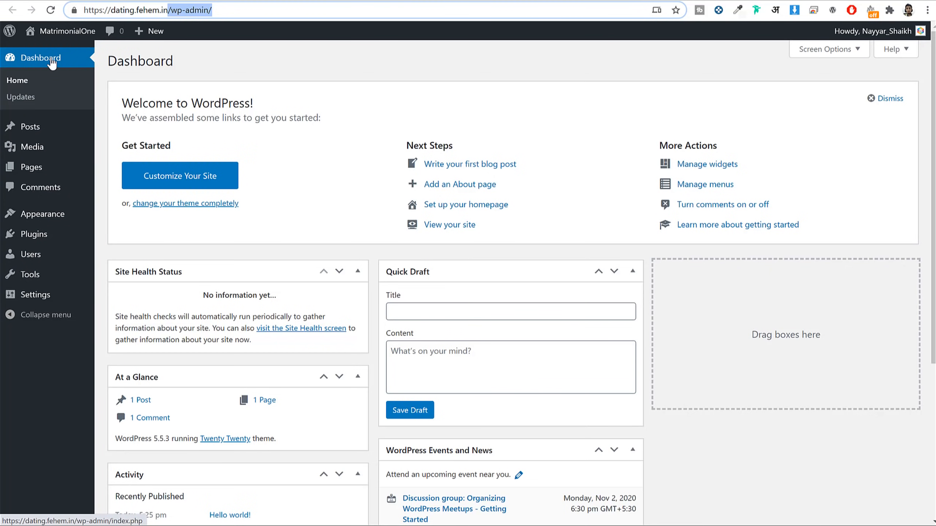
Step: Open the Posts list, which holds only the Hello world! post
scroll(735, 239, "down", 5)
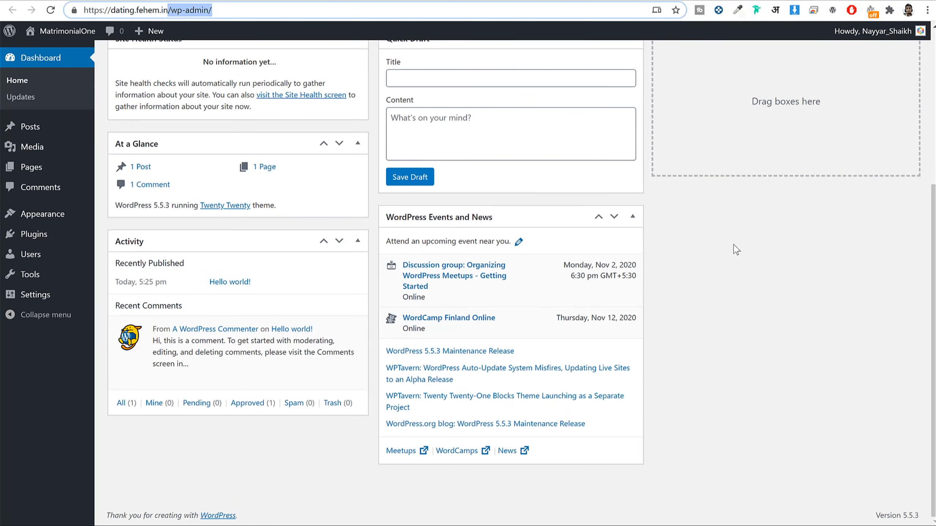
scroll(734, 245, "up", 5)
left_click(37, 127)
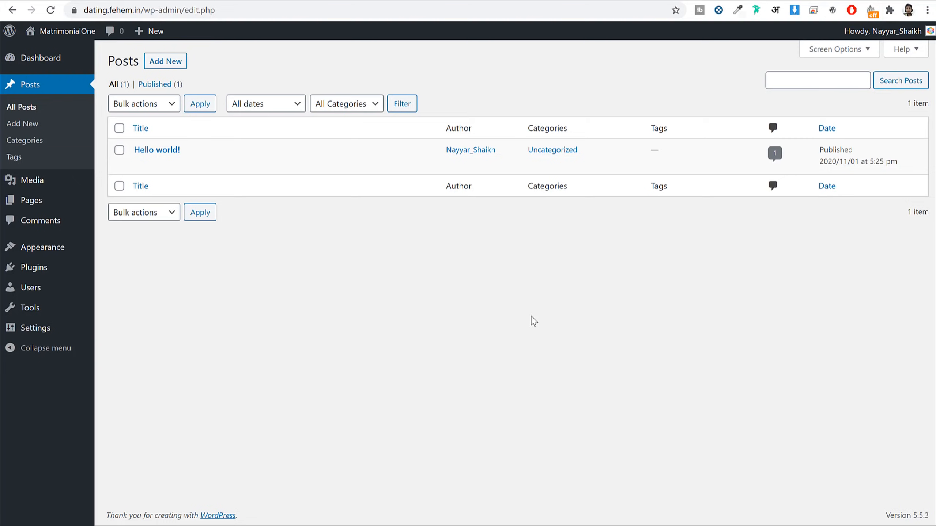
Step: Review the empty Media library, the two Pages and the single sample comment, then view Appearance
left_click(36, 189)
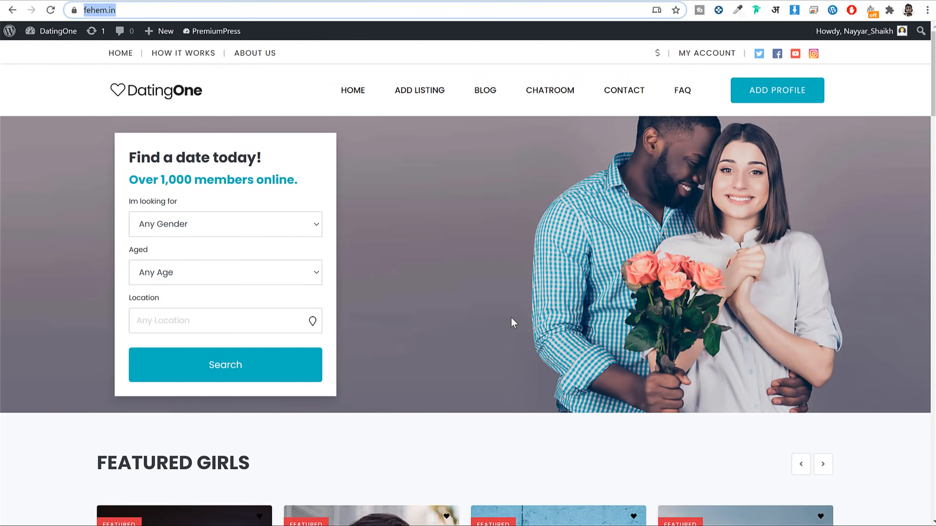
scroll(512, 319, "down", 15)
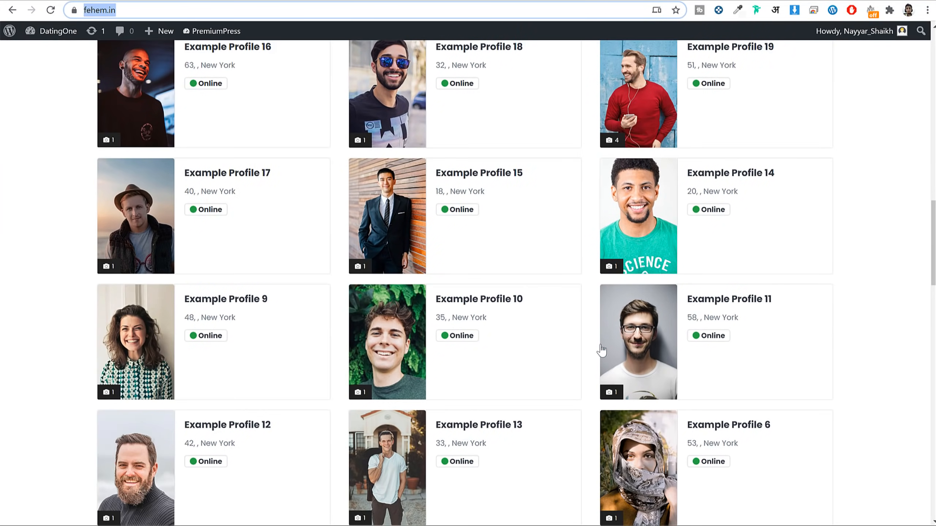
scroll(587, 350, "up", 15)
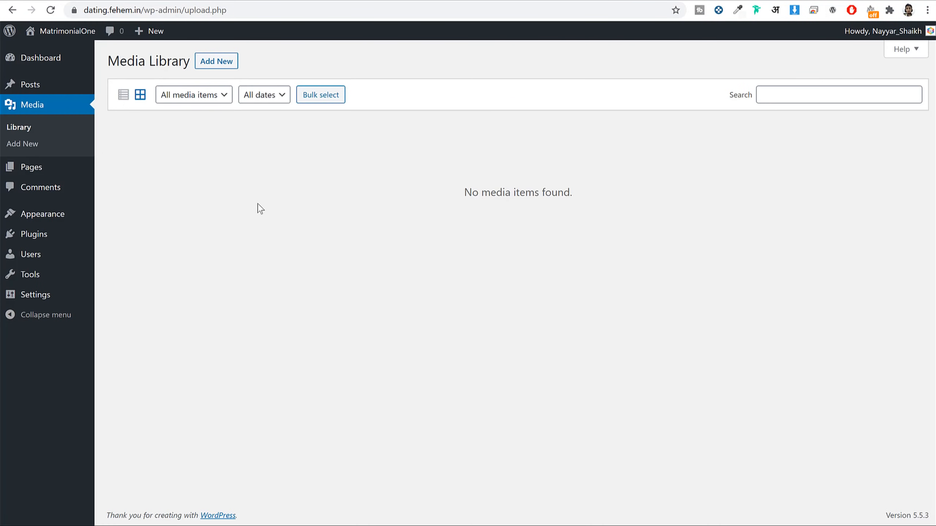
left_click(65, 177)
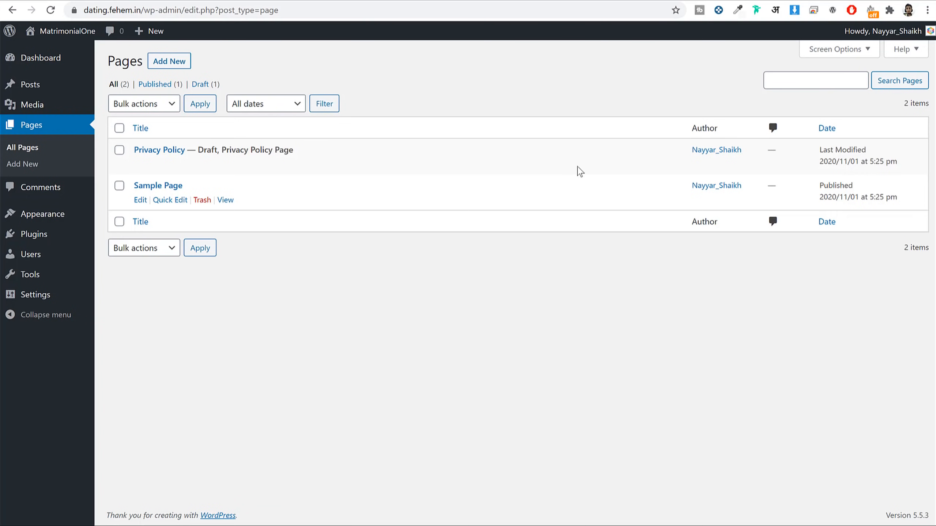
left_click(76, 192)
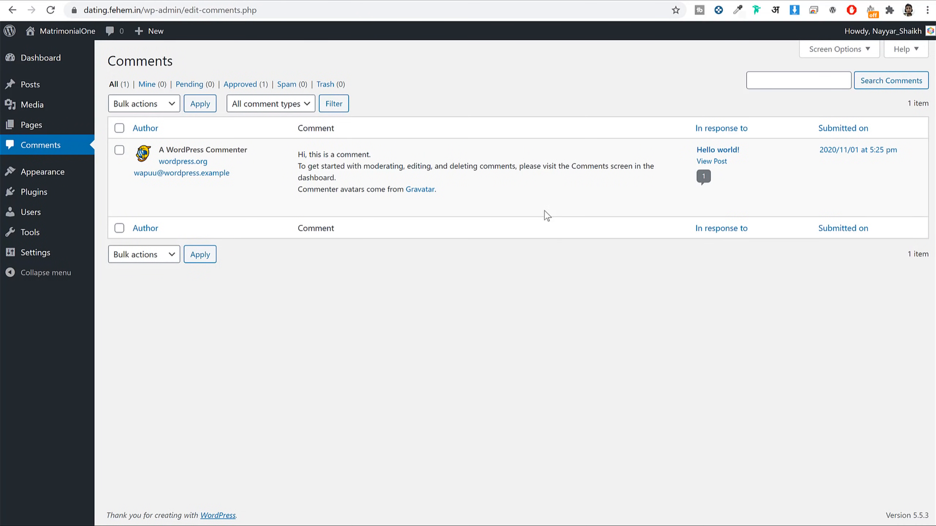
mouse_move(550, 181)
left_click(54, 178)
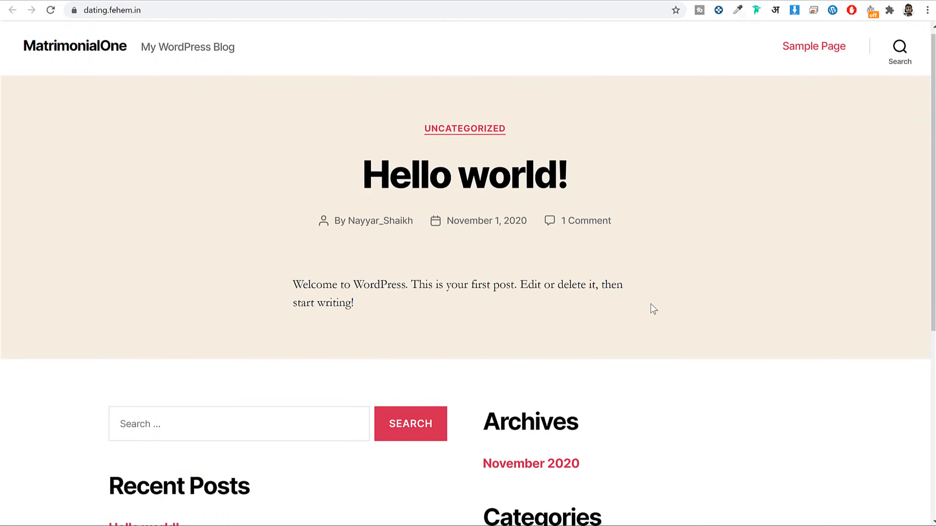
Step: Activate Twenty Seventeen and reload the front page to see its plant header image
scroll(652, 309, "down", 5)
scroll(651, 309, "up", 5)
left_click(511, 3)
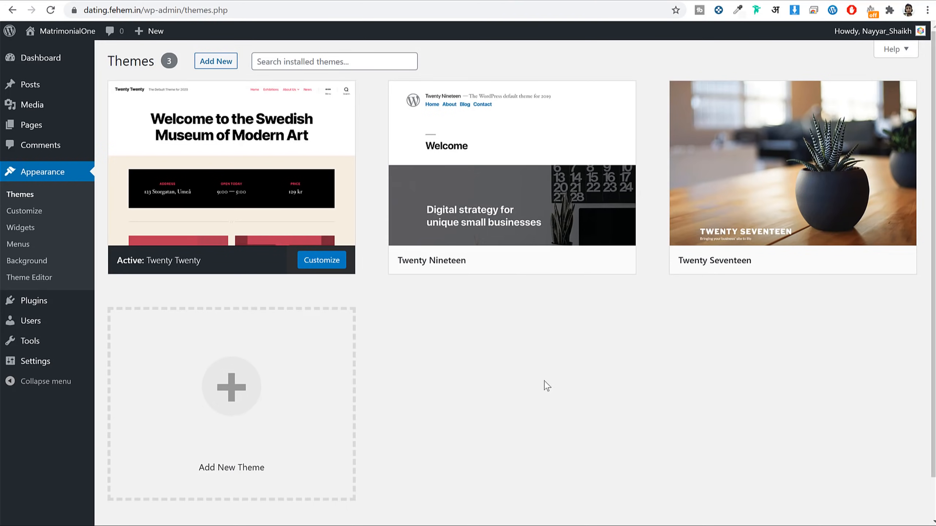
mouse_move(719, 156)
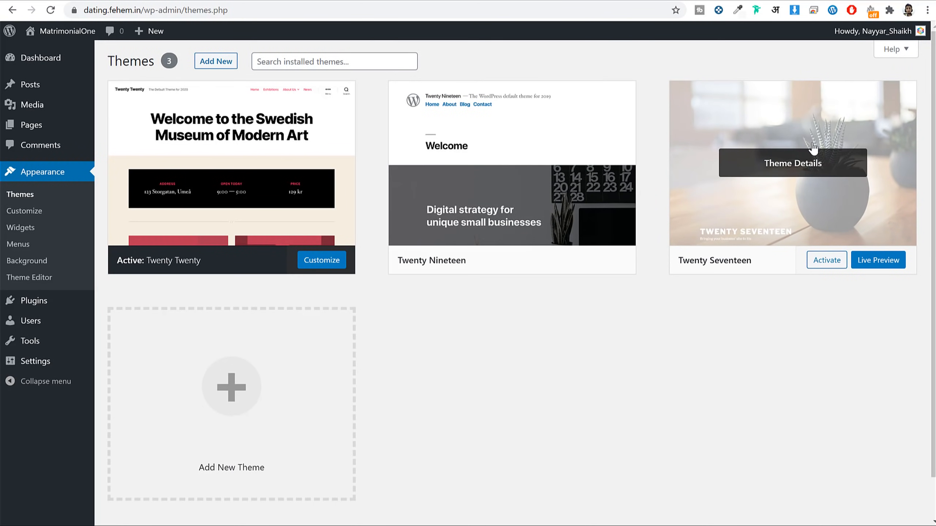
left_click(825, 272)
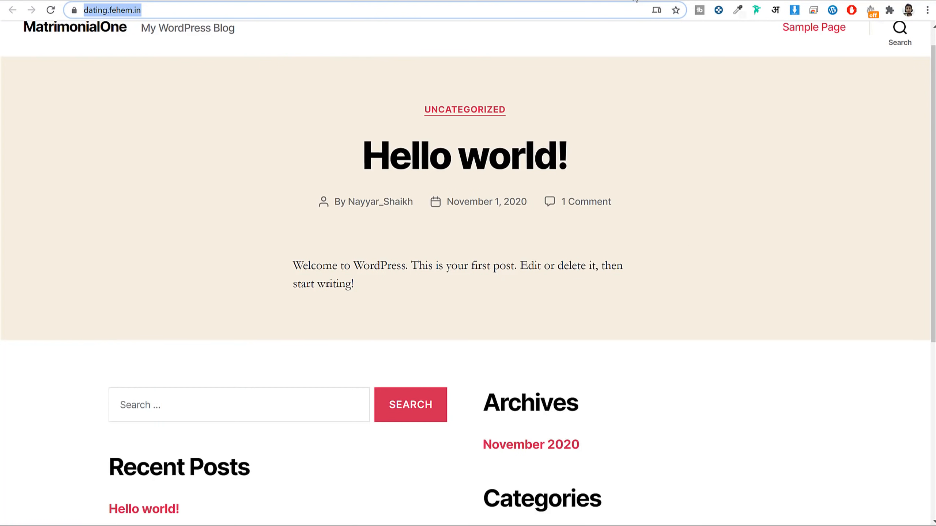
key("Return")
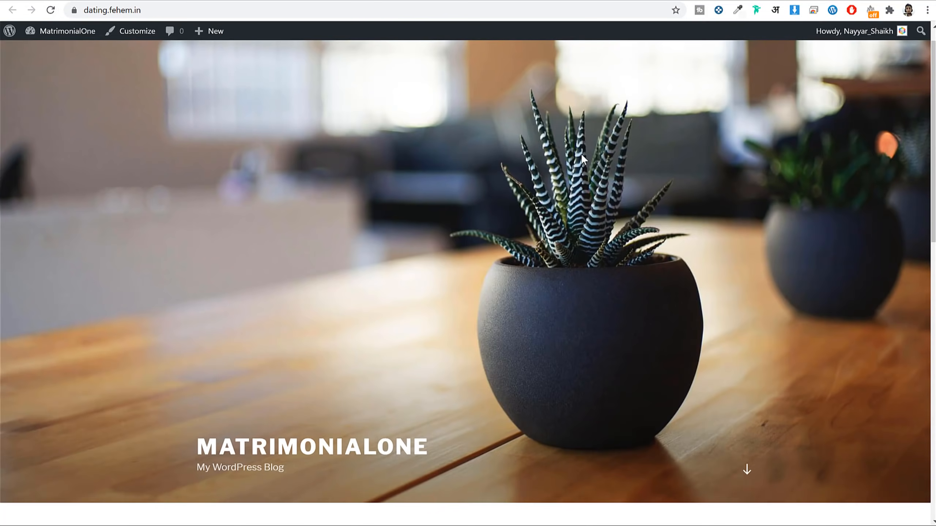
scroll(889, 251, "down", 10)
scroll(888, 252, "up", 10)
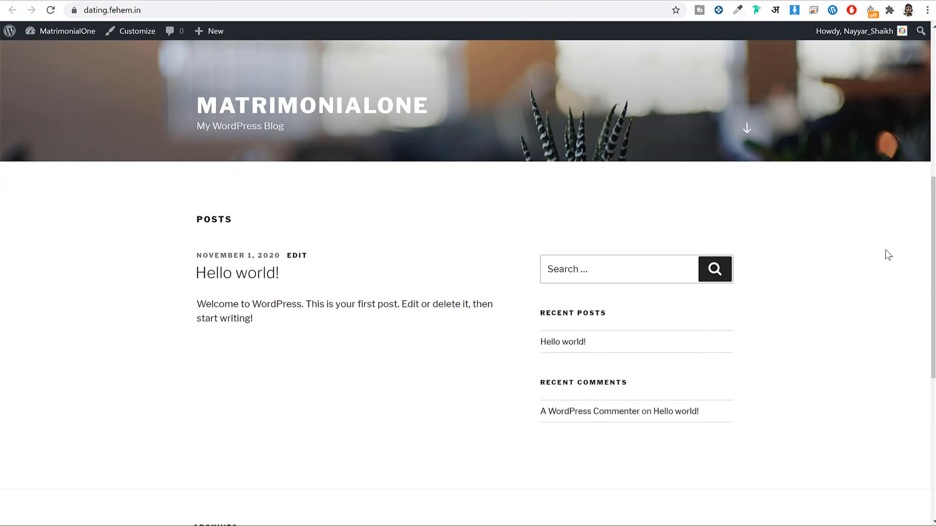
left_click(507, 0)
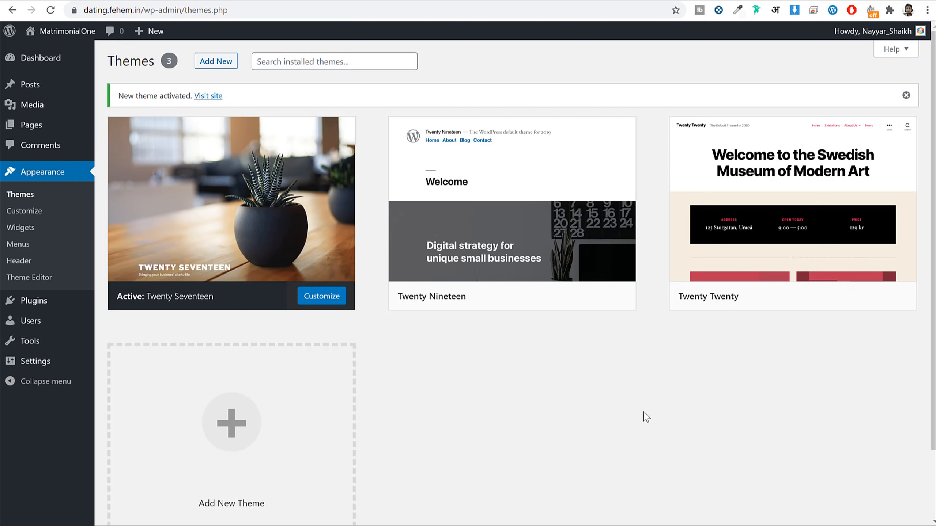
Step: Delete the Twenty Nineteen and Twenty Twenty themes
left_click(499, 229)
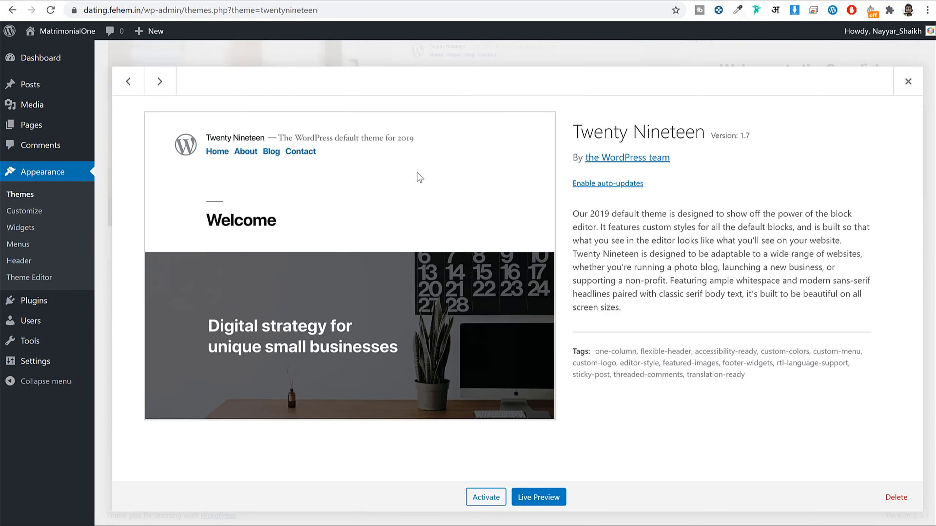
left_click(896, 497)
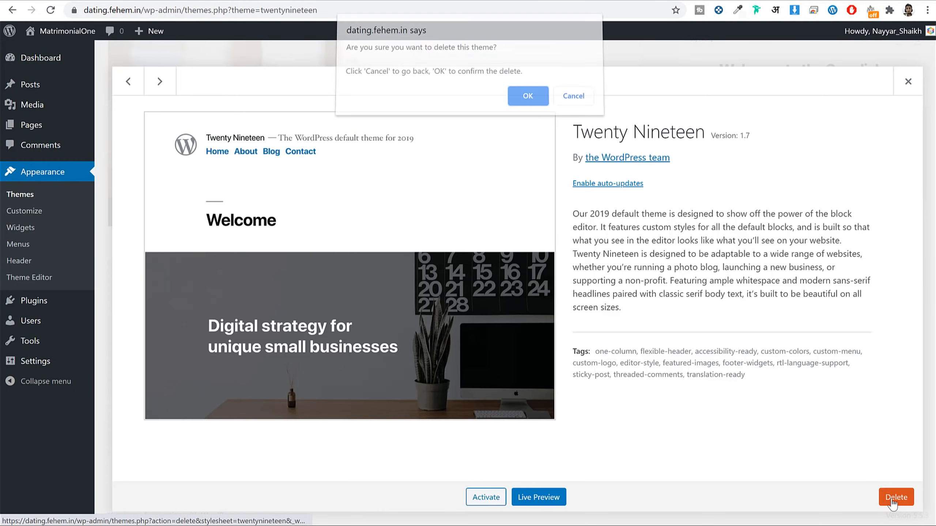
left_click(526, 103)
left_click(515, 206)
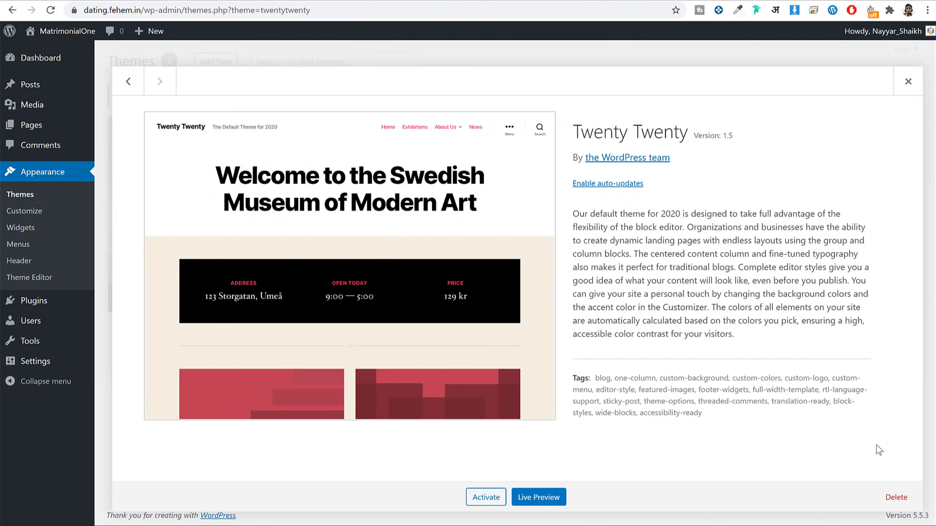
left_click(896, 497)
left_click(521, 98)
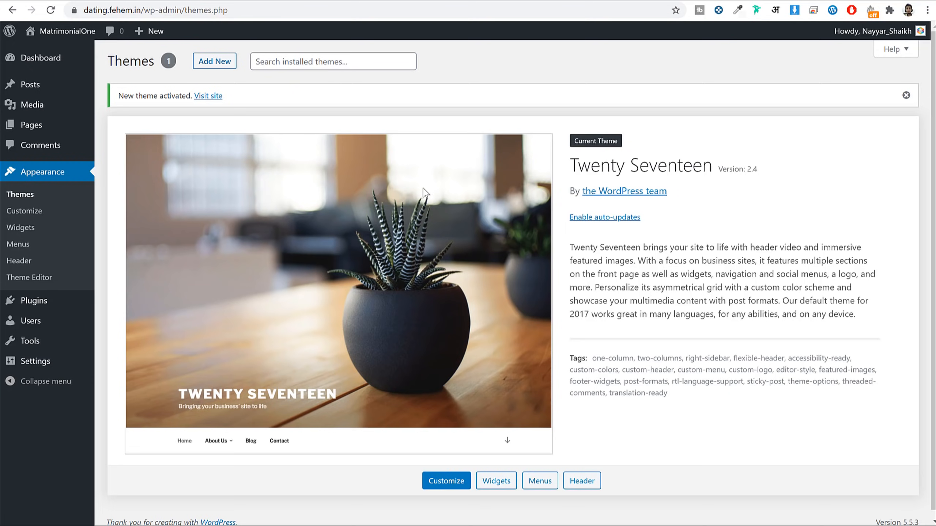
Step: Delete the Akismet Anti-Spam and Hello Dolly plugins from Installed Plugins
left_click(44, 303)
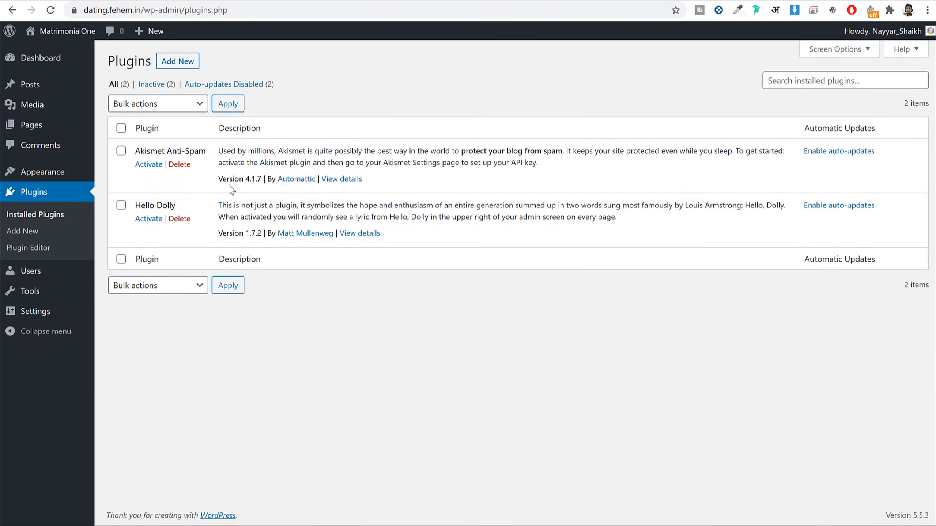
left_click(179, 164)
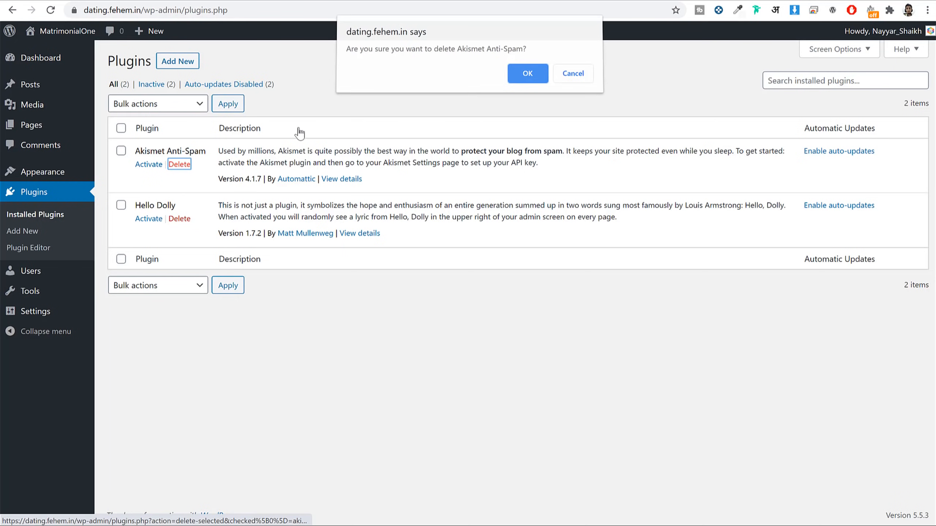
left_click(523, 76)
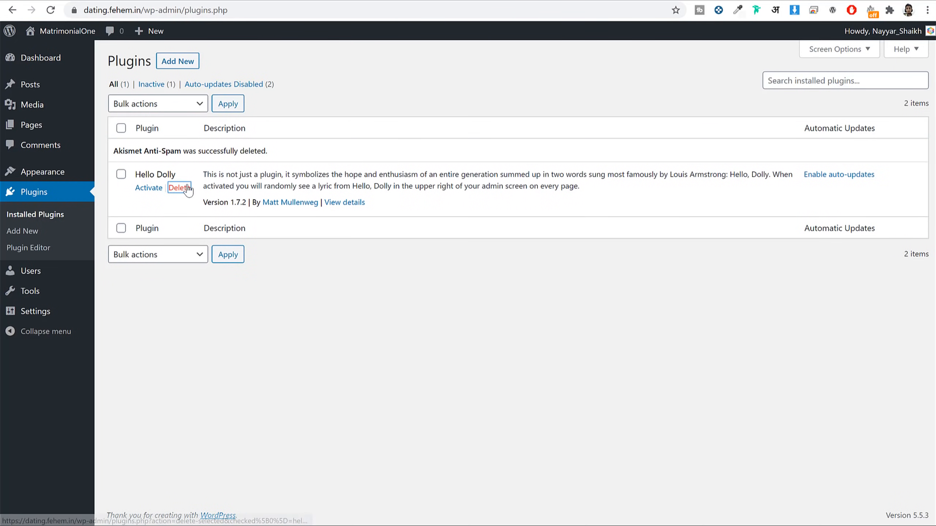
left_click(180, 188)
left_click(527, 78)
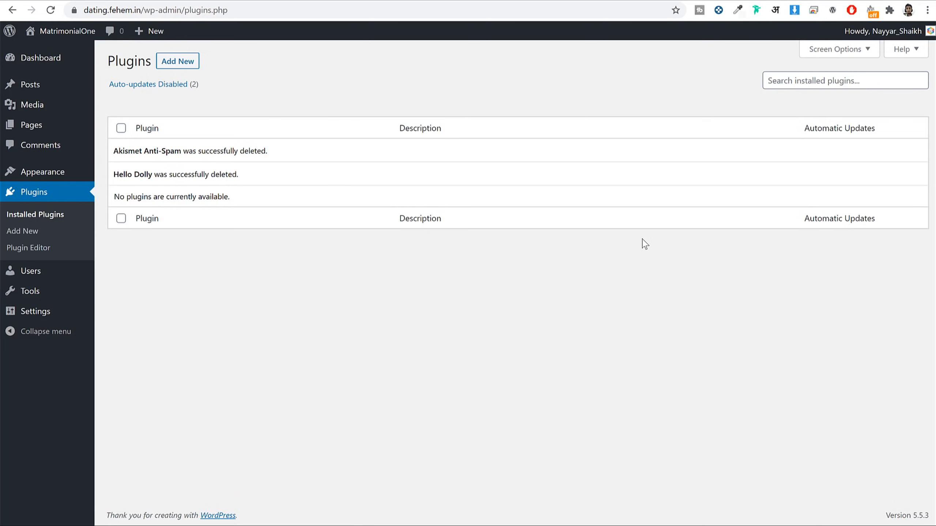
Step: In General Settings, review the MatrimonialOne site title, tagline and address fields
left_click(48, 319)
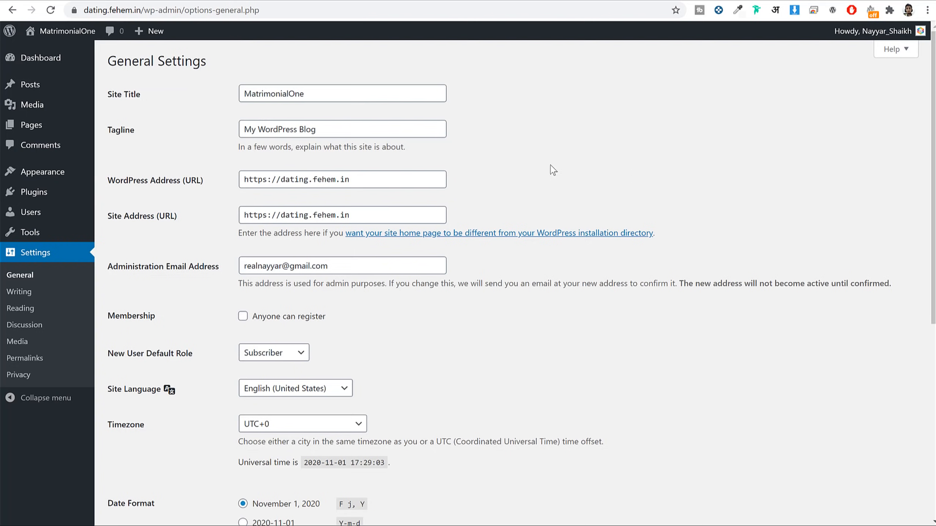
left_click(317, 95)
double_click(285, 95)
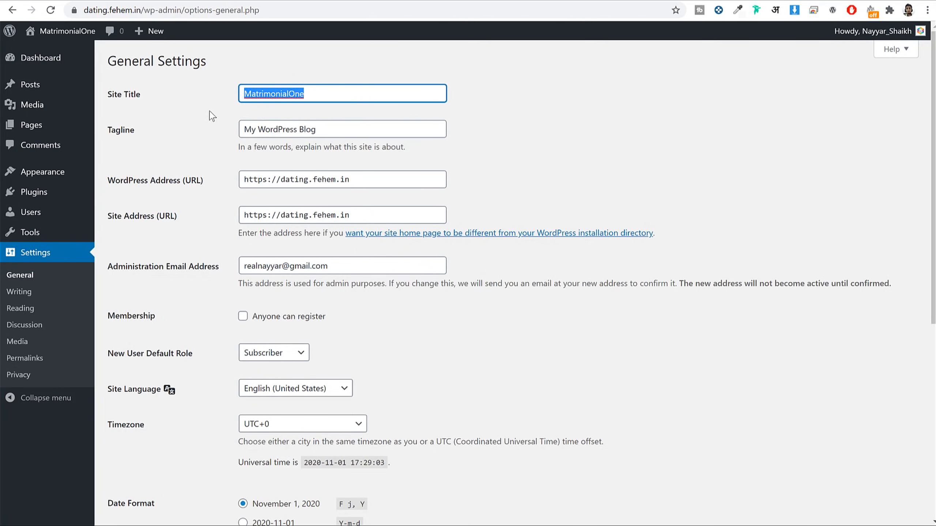
left_click_drag(330, 127, 212, 131)
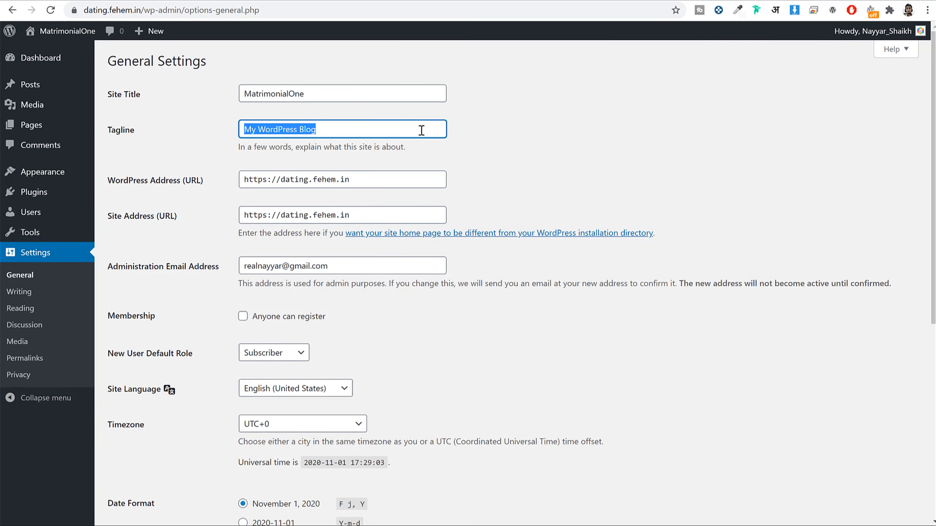
scroll(581, 171, "down", 3)
scroll(581, 172, "up", 2)
left_click_drag(109, 126, 113, 160)
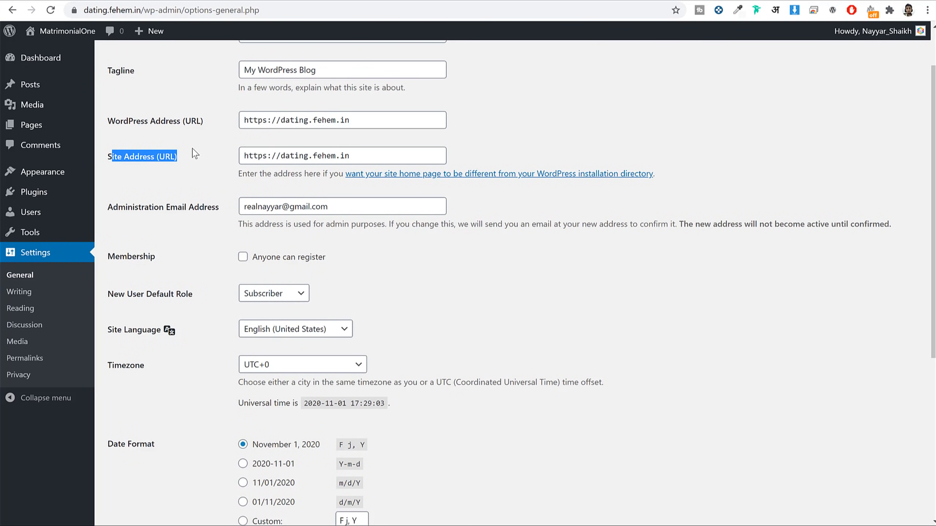
Step: Edit the https prefix of the WordPress Address and Site Address, keeping both as https
double_click(258, 121)
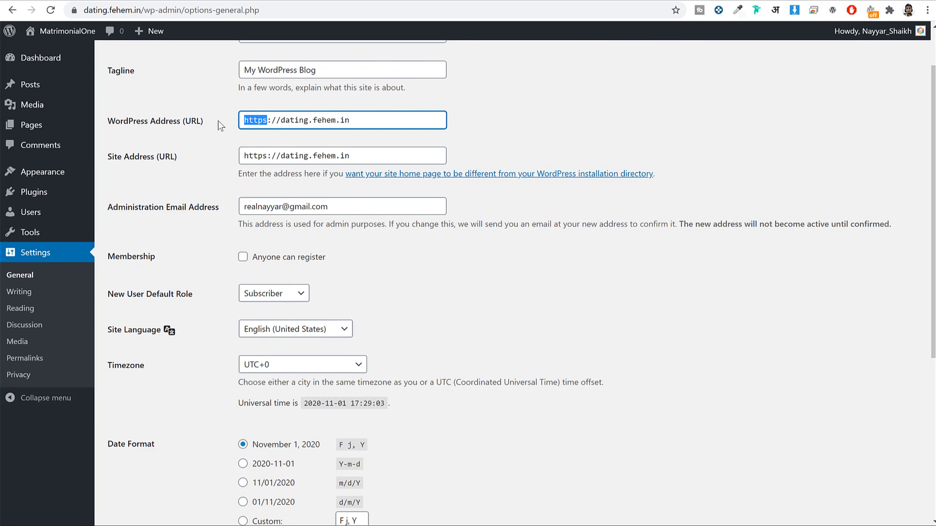
left_click(265, 122)
double_click(256, 121)
left_click(268, 118)
key("BackSpace")
left_click(269, 156)
key("BackSpace")
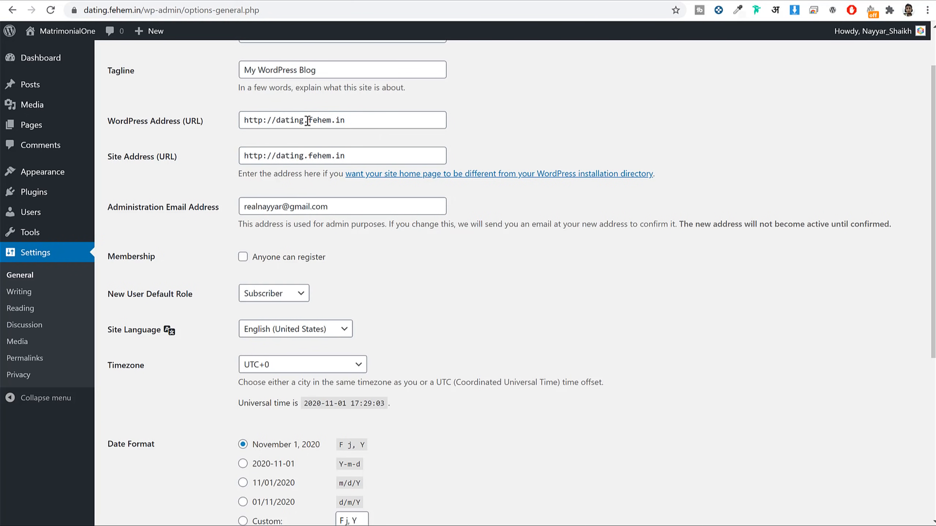
double_click(260, 124)
left_click(268, 136)
left_click(263, 121)
type("s")
left_click(264, 157)
type("s")
key("shift+Home")
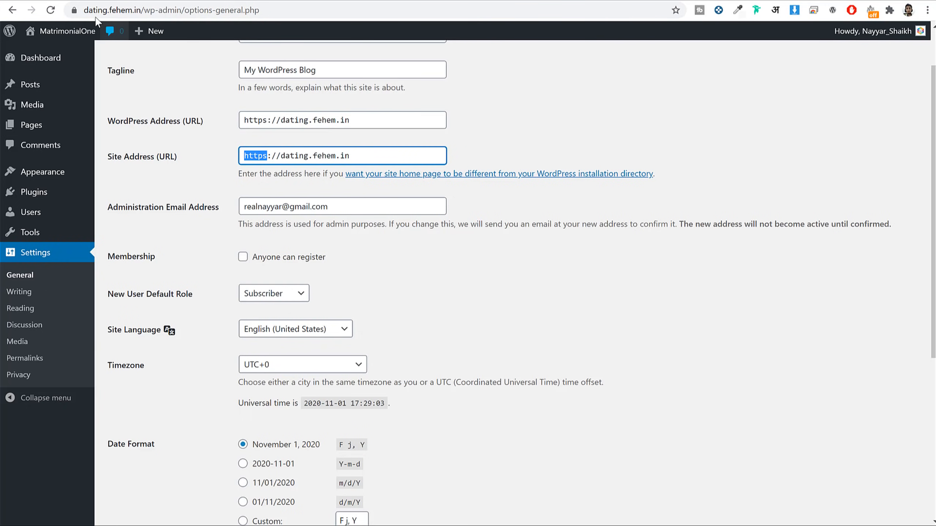
Step: Check the browser's secure connection information for the site
left_click(74, 10)
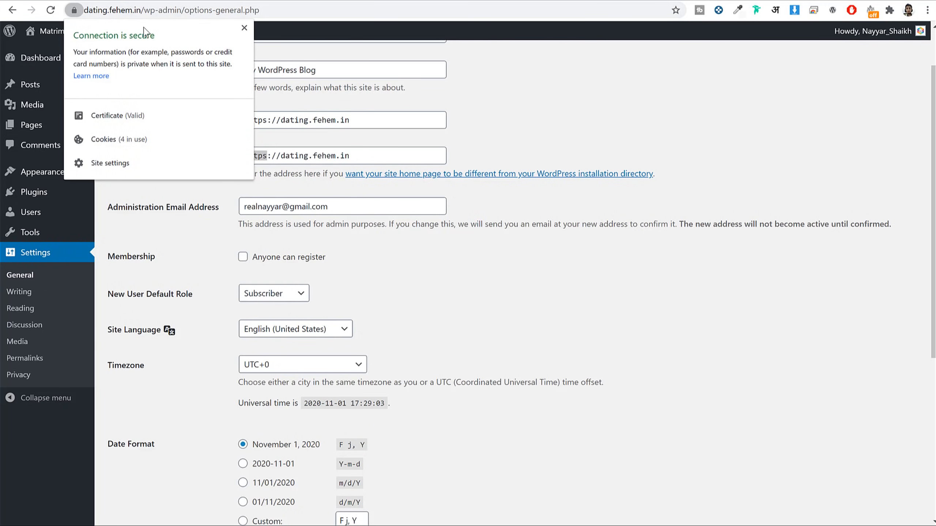
left_click(244, 28)
left_click(73, 11)
left_click(244, 28)
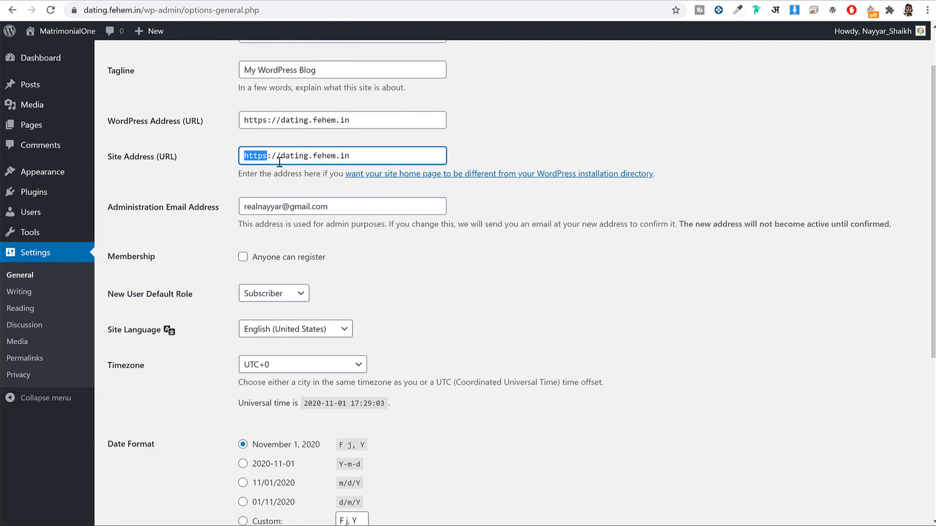
Step: Set Membership so anyone can register
left_click_drag(252, 207, 366, 230)
scroll(400, 236, "down", 3)
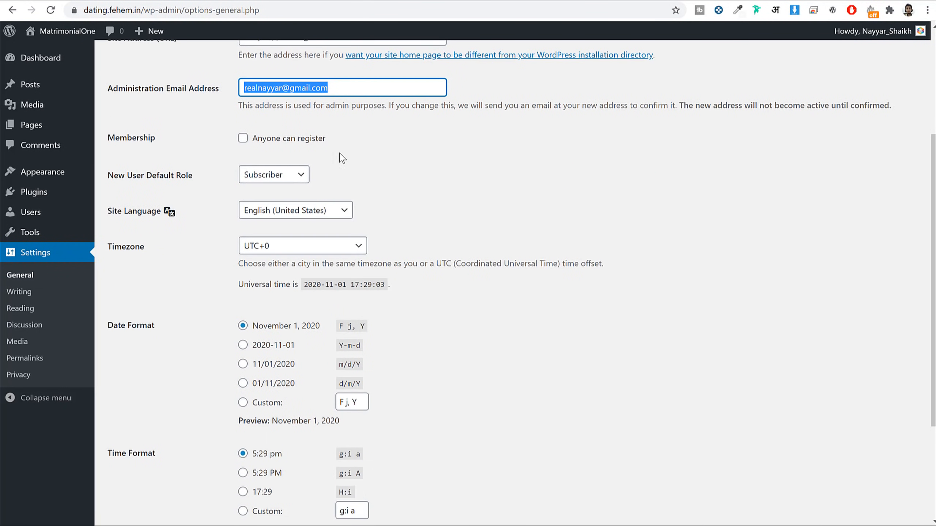
left_click(418, 131)
left_click_drag(153, 140, 99, 140)
left_click(269, 142)
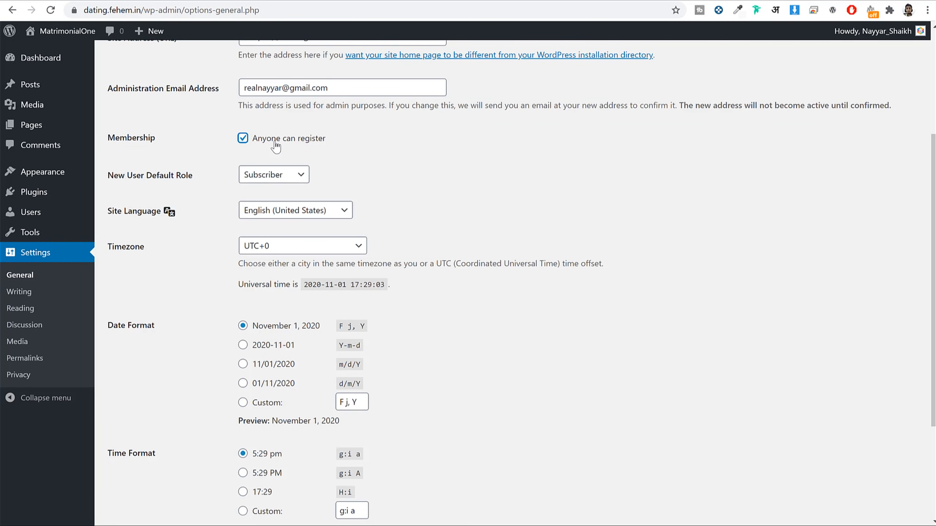
left_click_drag(332, 143, 254, 143)
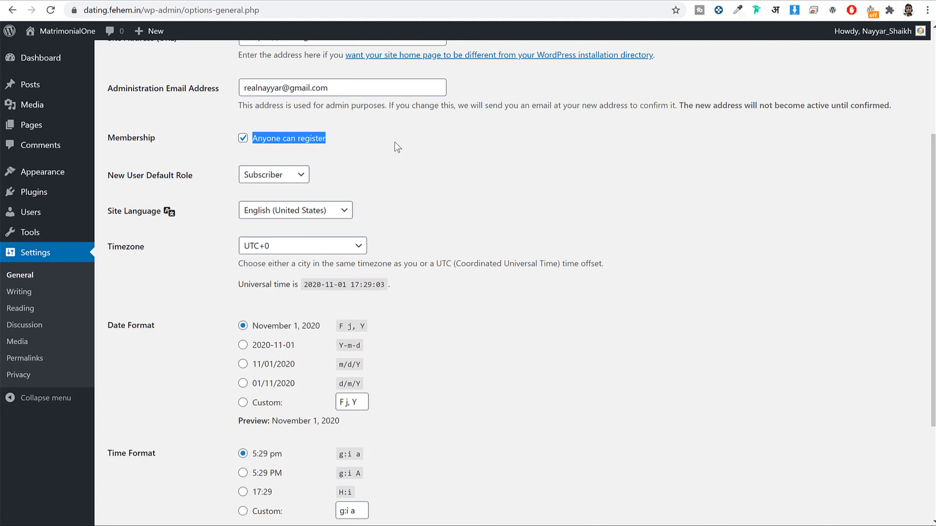
Step: Set the timezone to Kolkata and save the General Settings
scroll(467, 168, "down", 1)
left_click(332, 186)
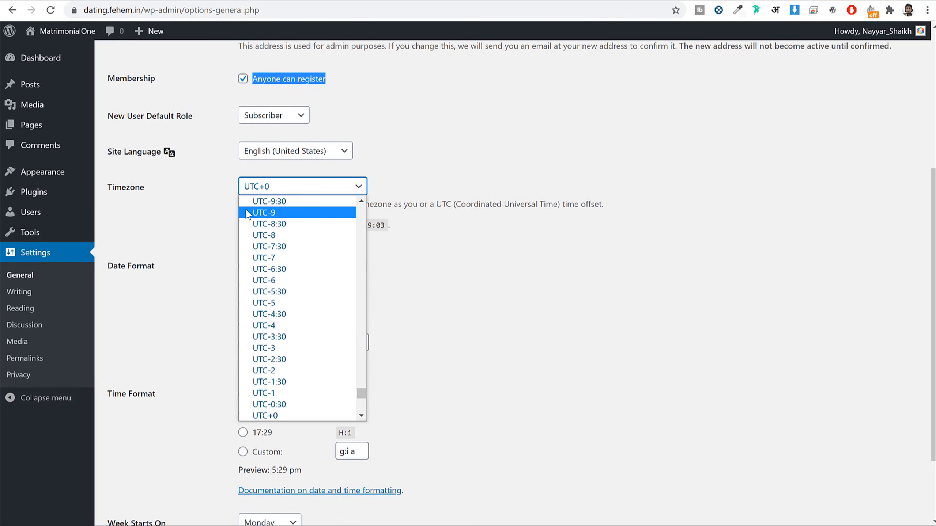
type("kol")
key("Return")
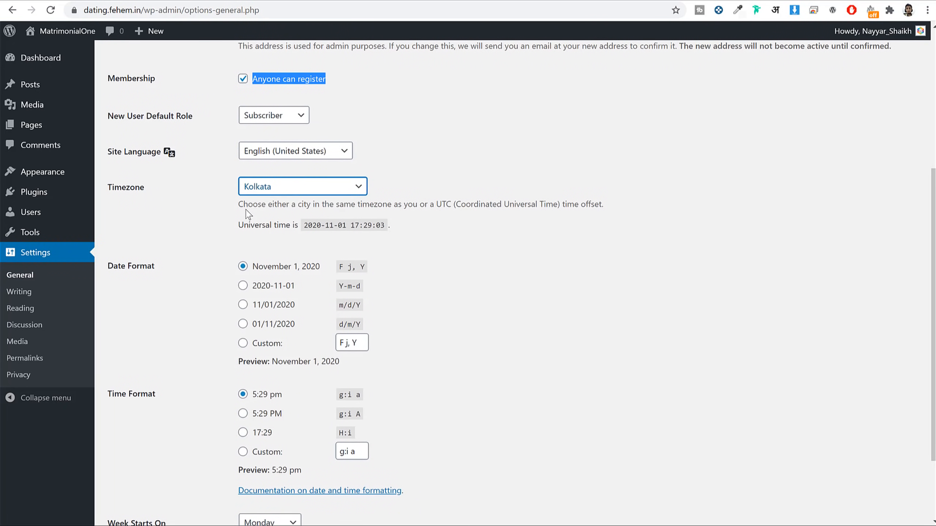
left_click(236, 223)
scroll(551, 258, "down", 3)
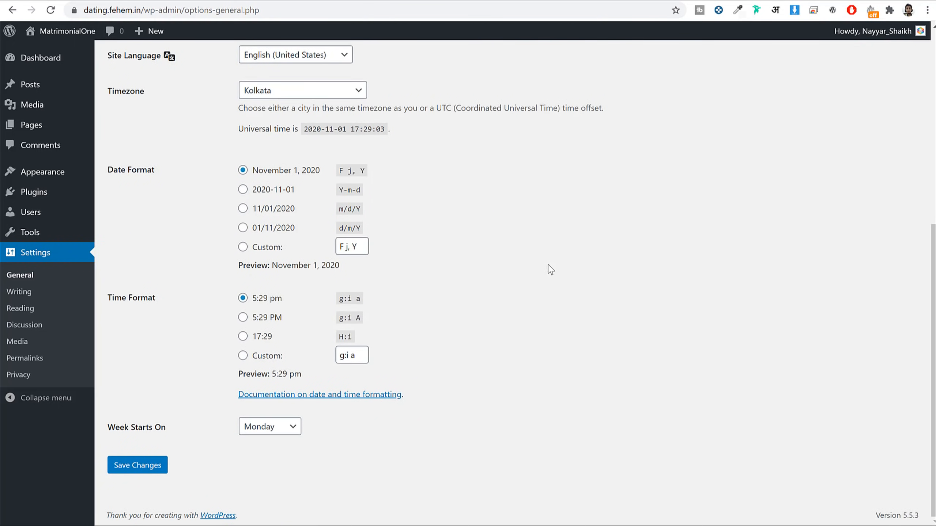
left_click(152, 465)
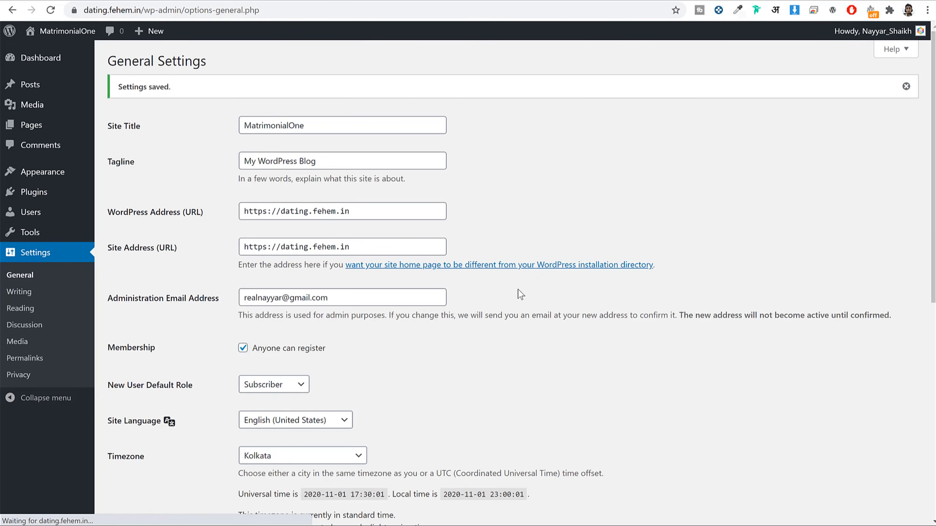
left_click(34, 358)
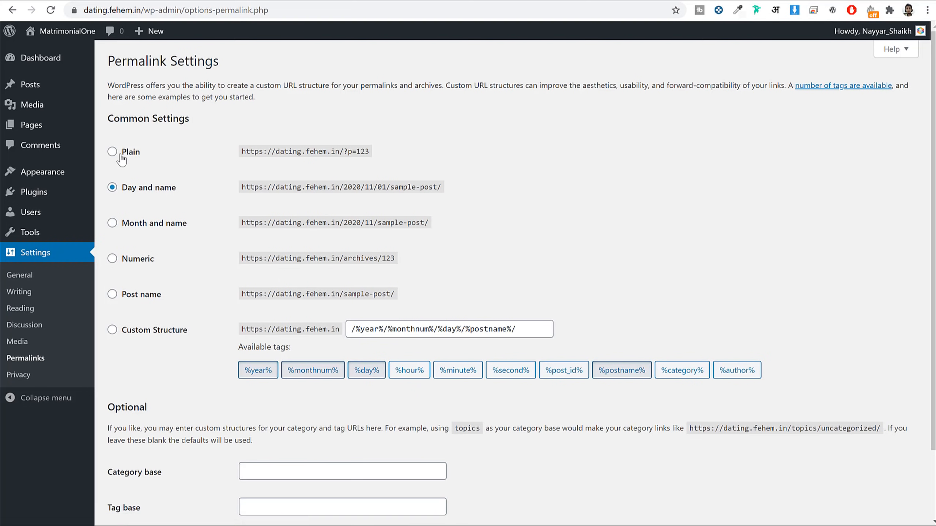
Step: After trying Plain, Day and name and Month and name, save Post name (/%postname%/) permalinks
left_click(112, 152)
left_click(154, 191)
left_click(151, 226)
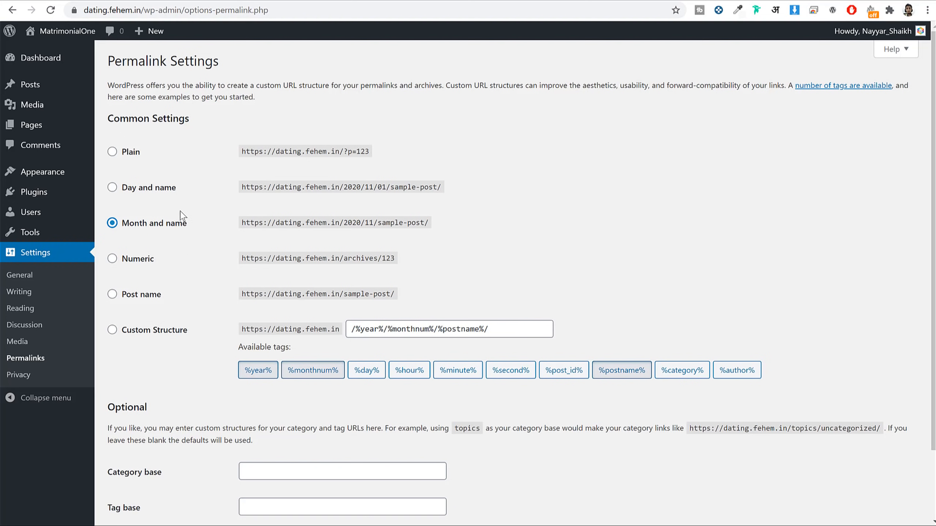
left_click(139, 296)
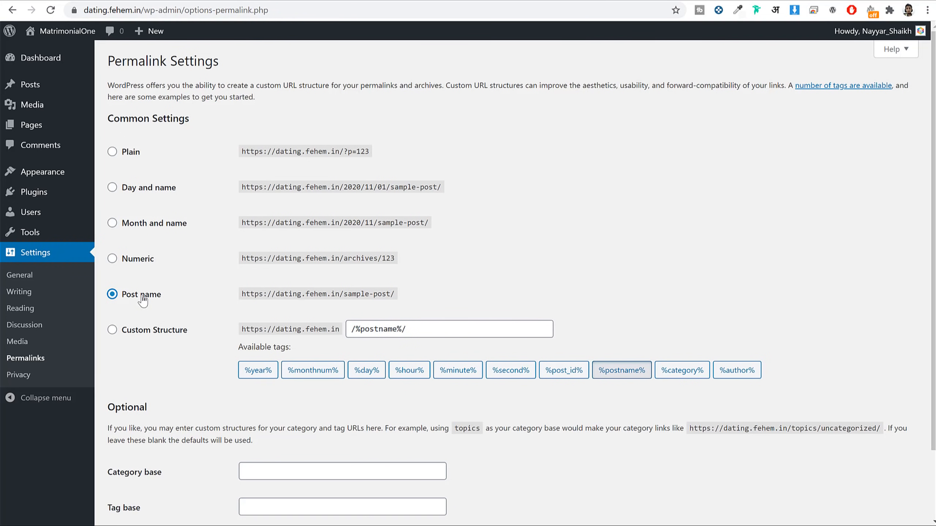
left_click_drag(239, 295, 422, 293)
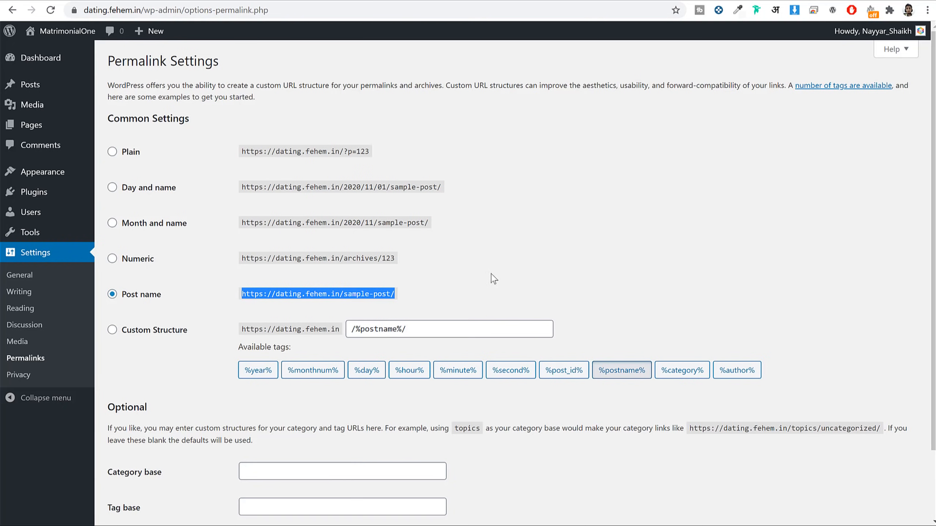
left_click(141, 304)
scroll(221, 321, "down", 3)
left_click(137, 466)
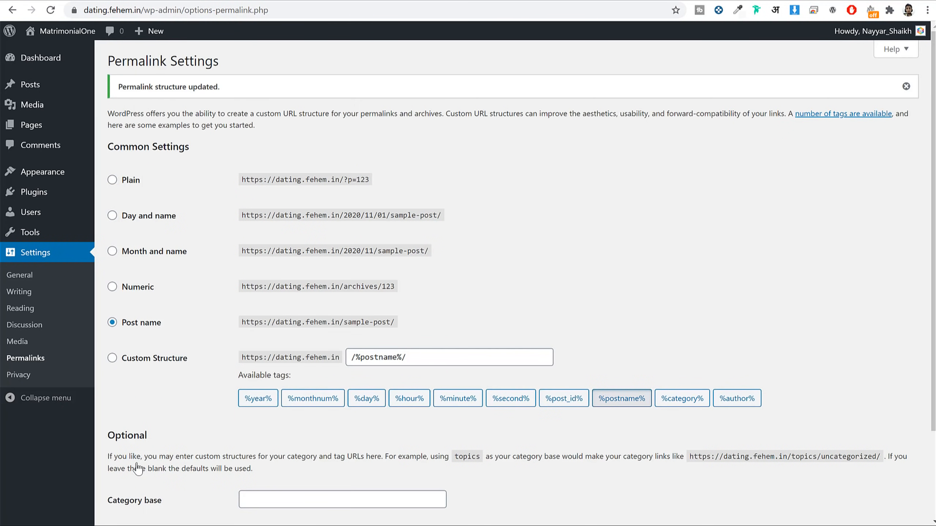
Step: Uncheck Site Health Status, At a Glance, Activity, Quick Draft, Events and News and Welcome in Screen Options
left_click(53, 68)
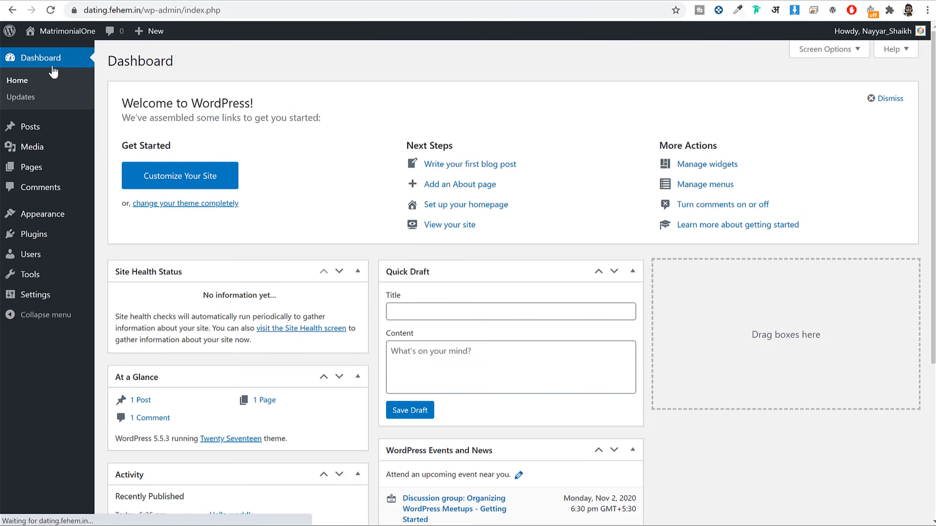
scroll(447, 276, "down", 6)
scroll(449, 287, "up", 6)
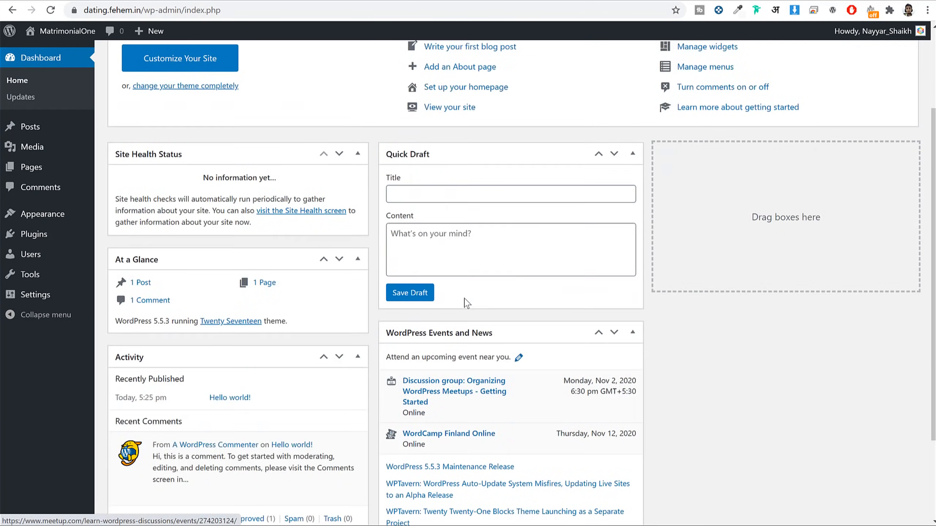
scroll(589, 269, "down", 4)
scroll(498, 296, "up", 4)
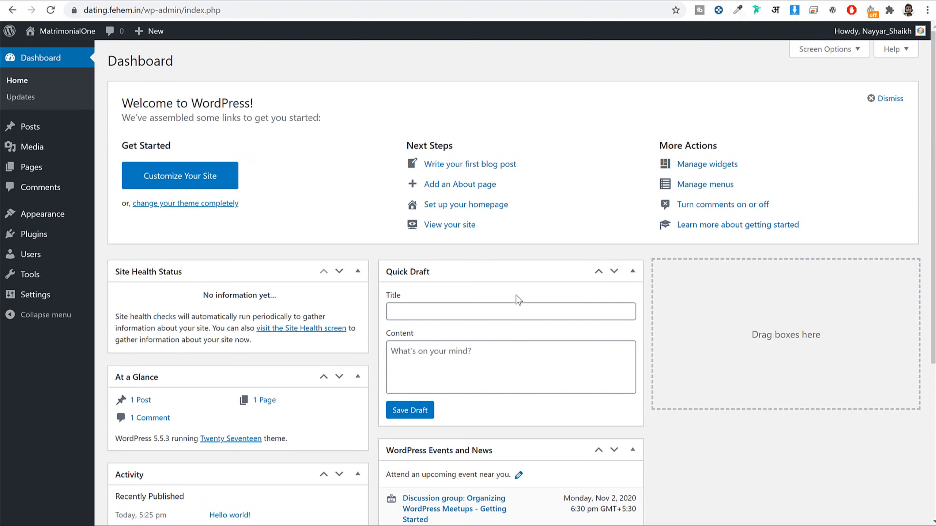
left_click(820, 51)
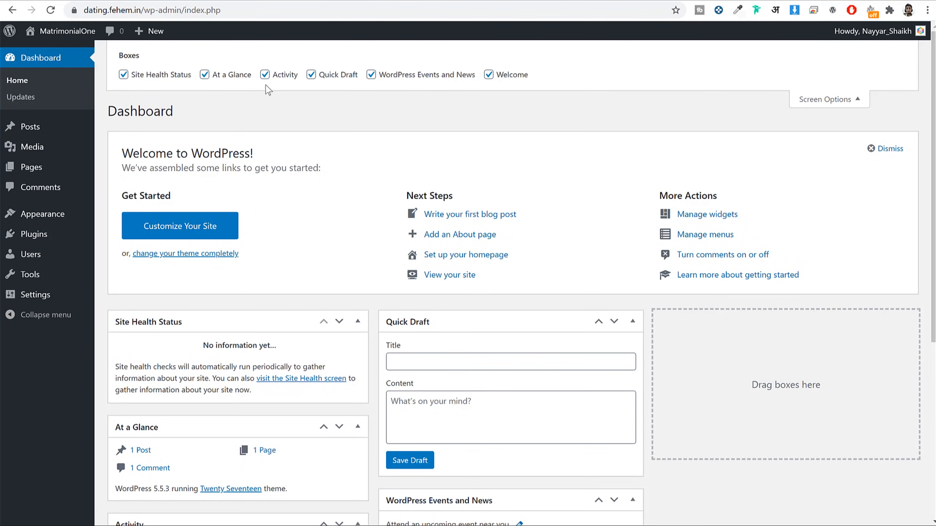
left_click(178, 76)
left_click(242, 78)
left_click(284, 75)
left_click(324, 78)
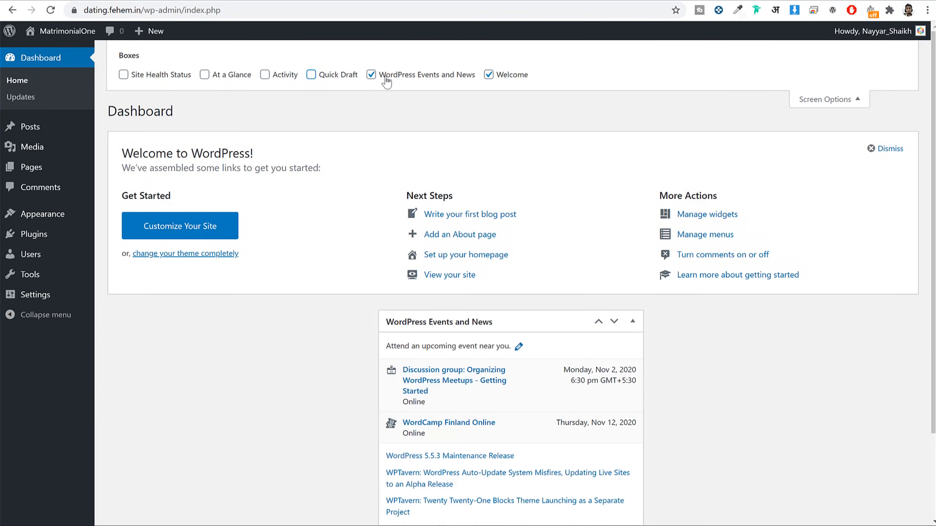
left_click(387, 78)
left_click(512, 78)
left_click(833, 99)
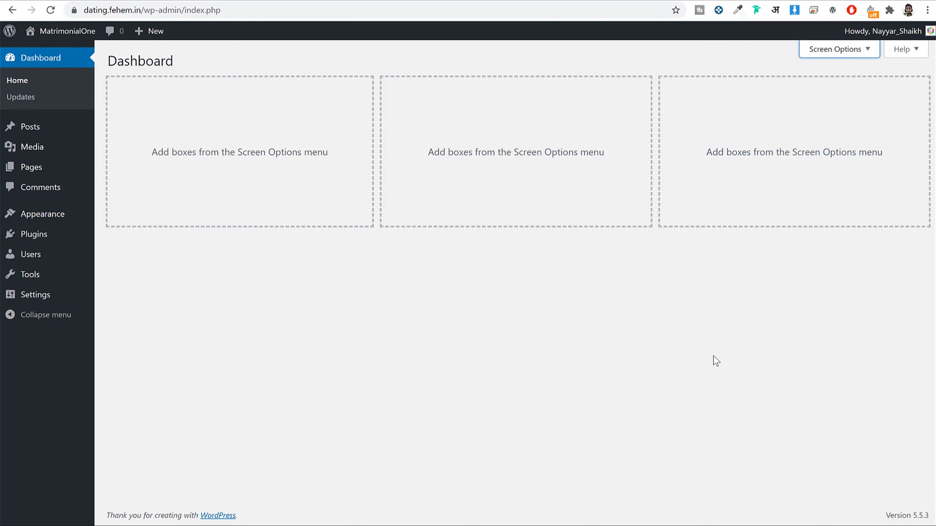
left_click(628, 189)
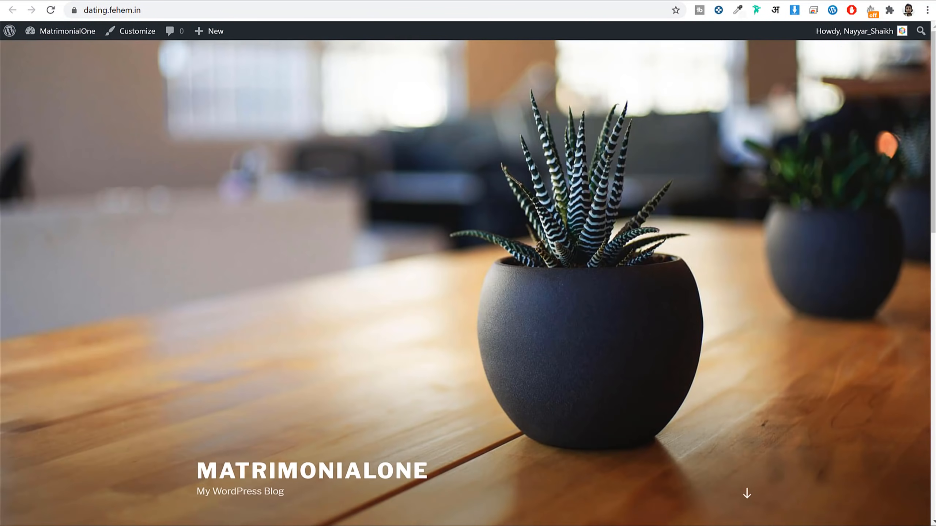
Step: Preview the Twenty Seventeen front page, then open Themes showing Twenty Seventeen 2.4 as current
scroll(653, 305, "down", 10)
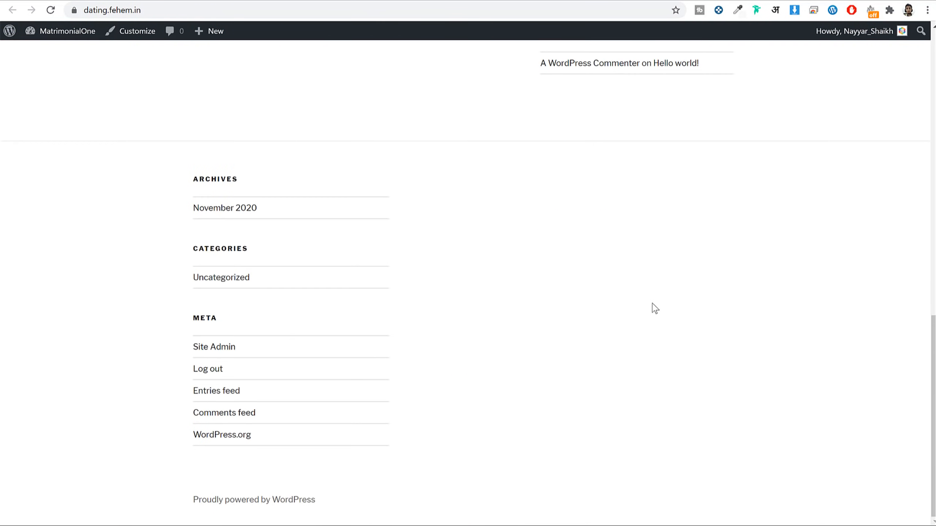
scroll(654, 309, "up", 6)
scroll(654, 309, "up", 5)
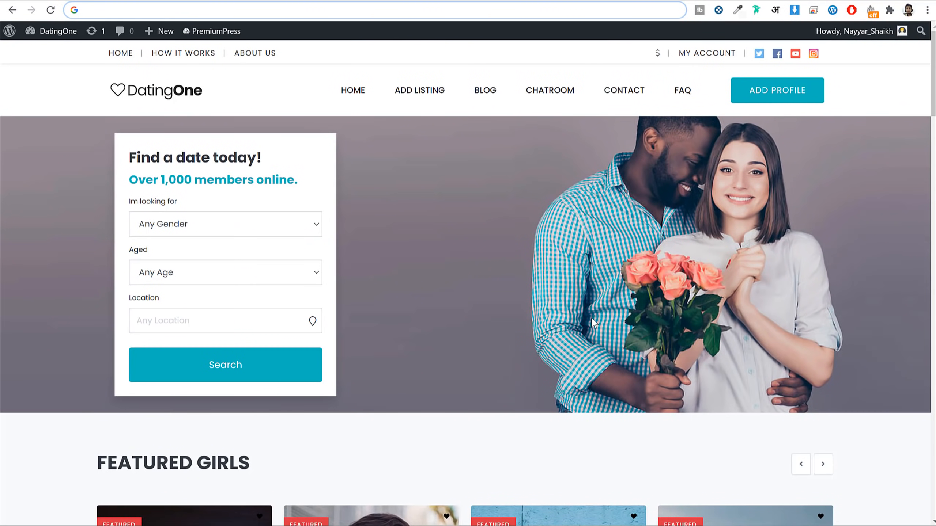
scroll(592, 314, "down", 10)
scroll(590, 313, "up", 6)
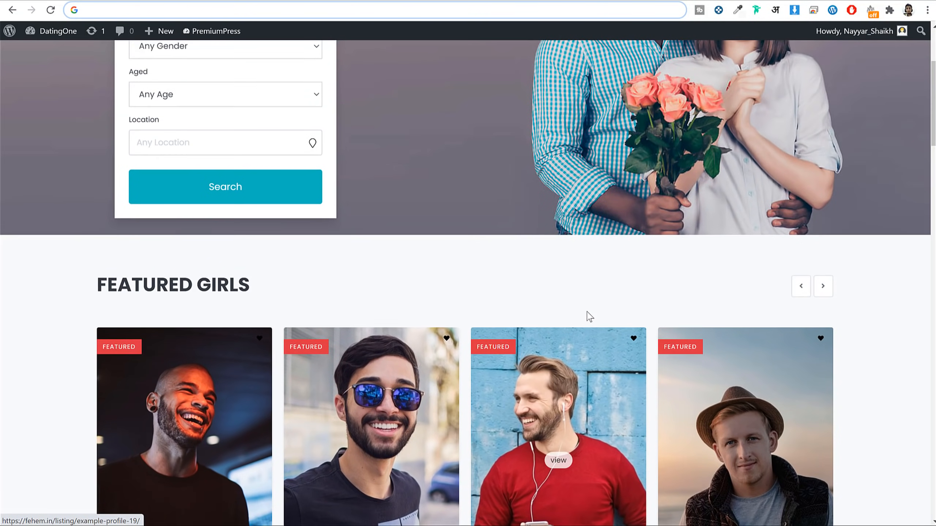
scroll(590, 317, "up", 5)
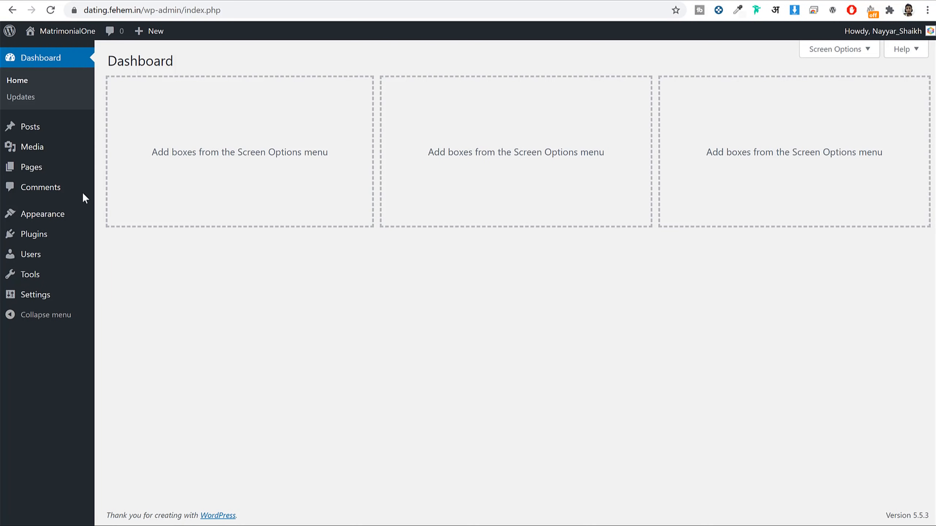
left_click(51, 215)
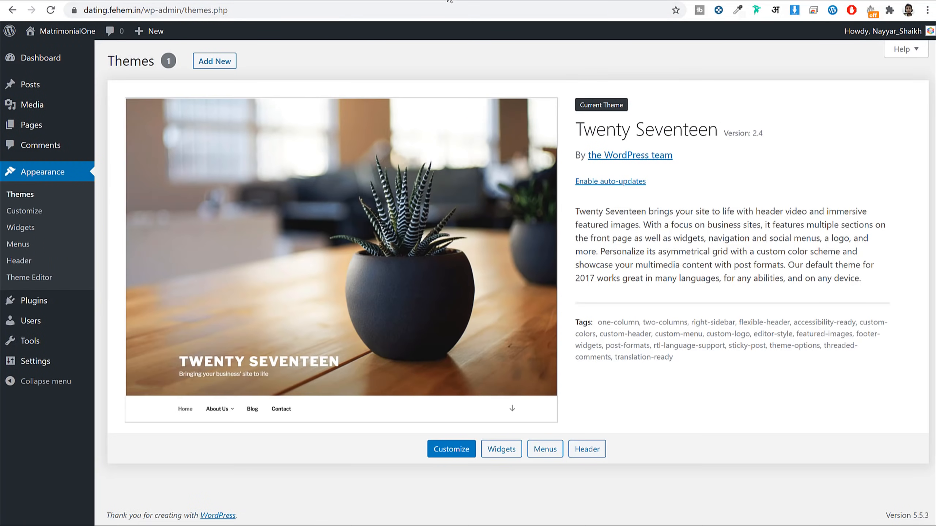
Step: Load bloggdude.com/dating in a new tab and locate Dating Theme on the PremiumPress site
key("ctrl+t")
type("bloggdude.com")
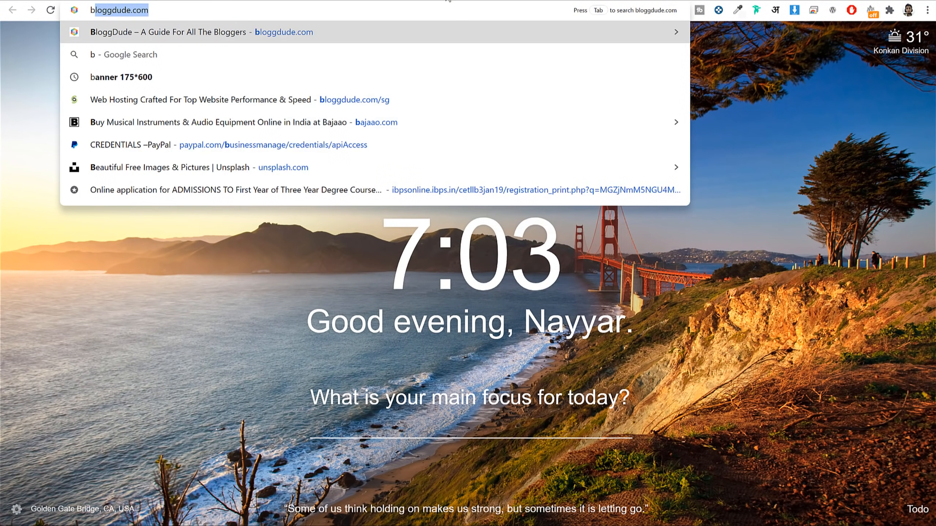
type("/da")
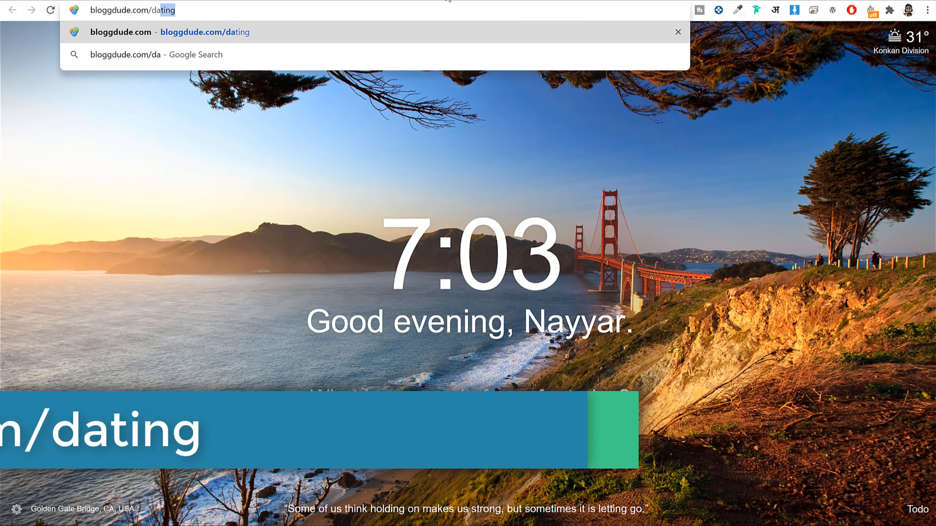
key("Return")
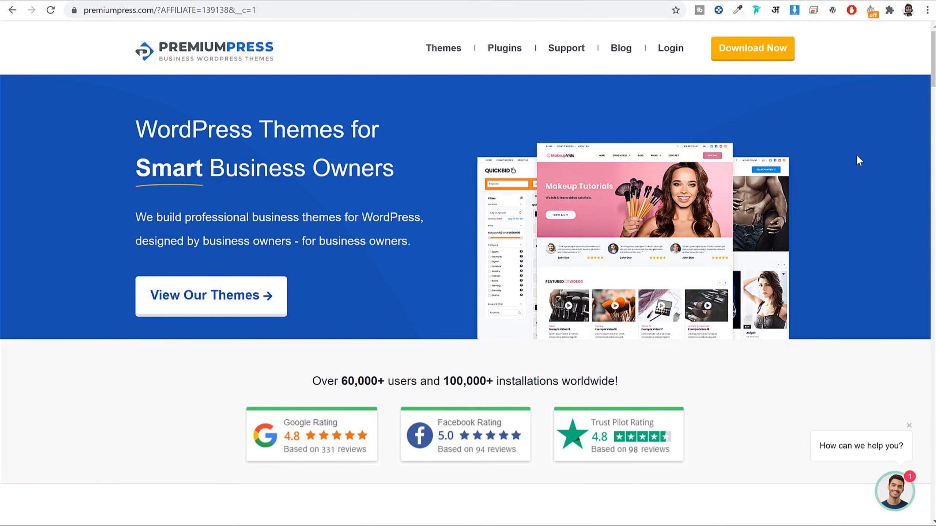
scroll(856, 155, "down", 15)
scroll(860, 161, "down", 12)
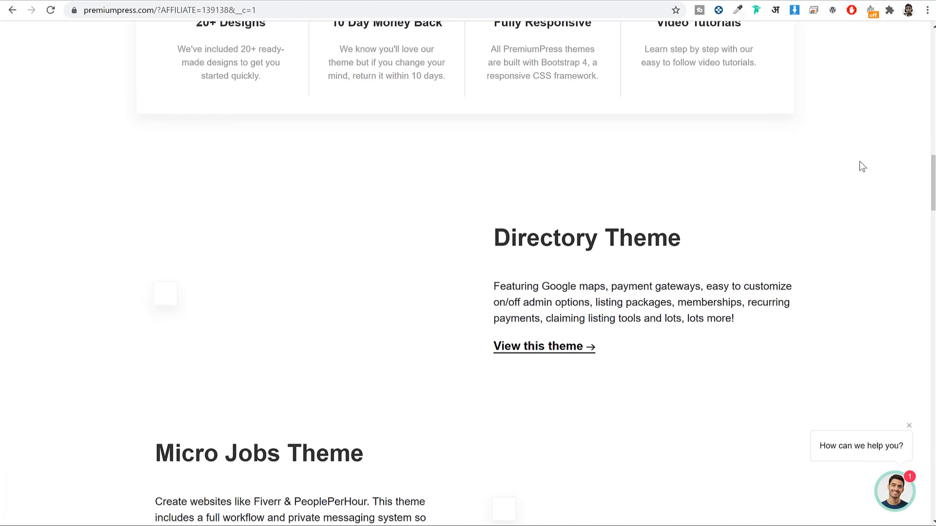
scroll(860, 161, "up", 5)
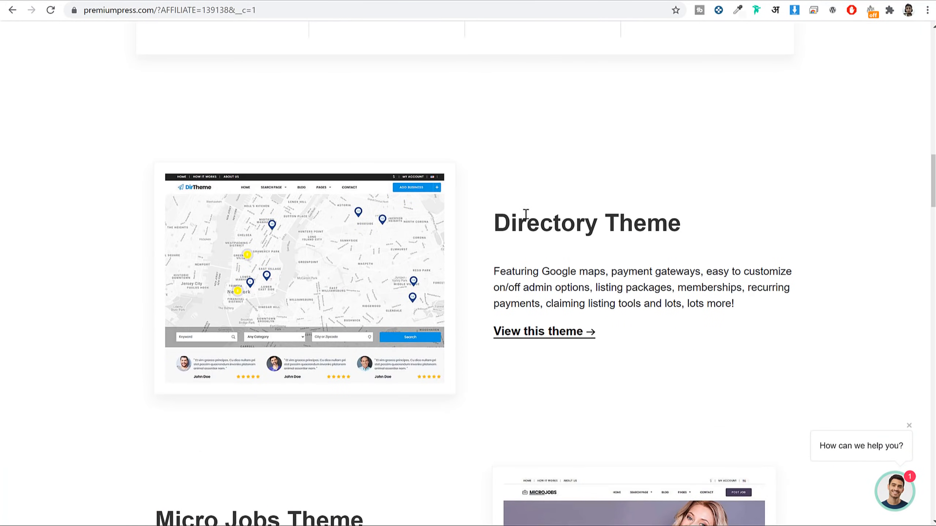
scroll(509, 211, "down", 15)
scroll(568, 236, "down", 18)
scroll(559, 210, "down", 18)
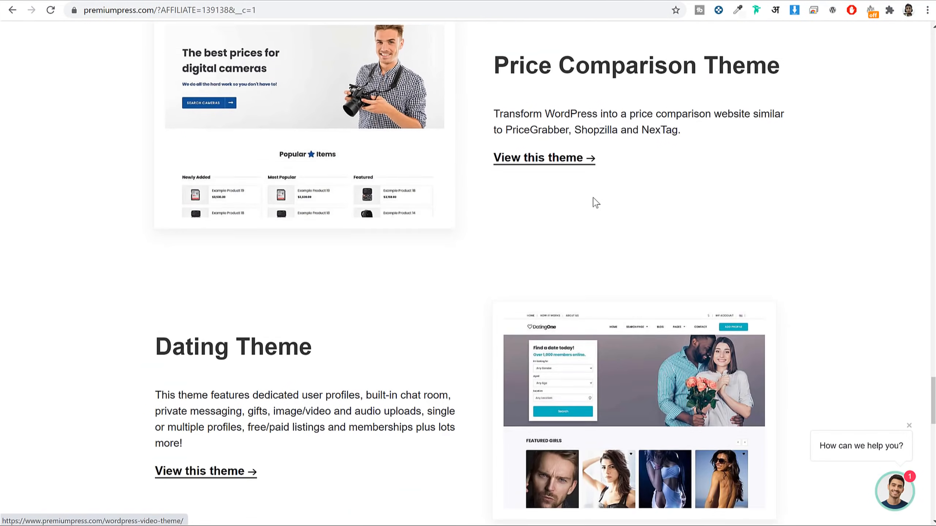
scroll(595, 203, "down", 5)
left_click_drag(156, 93, 337, 105)
left_click(341, 105)
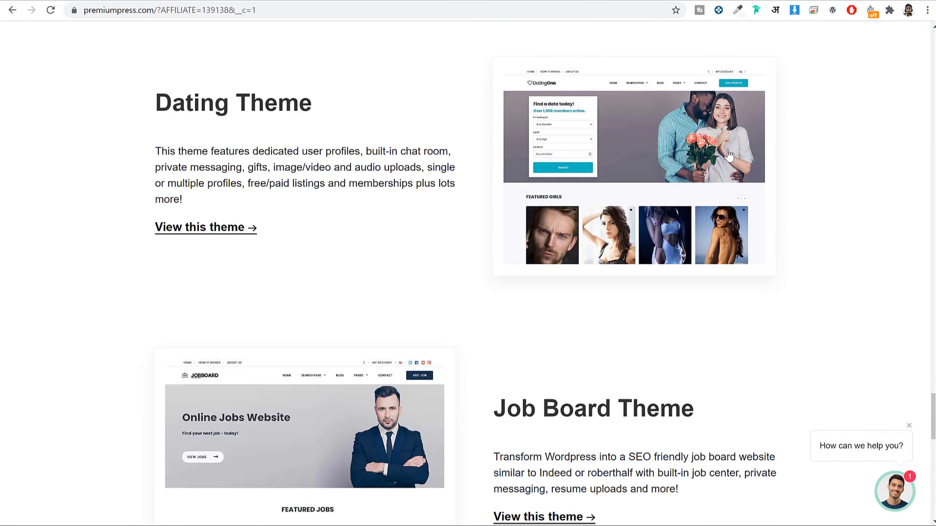
scroll(339, 281, "up", 2)
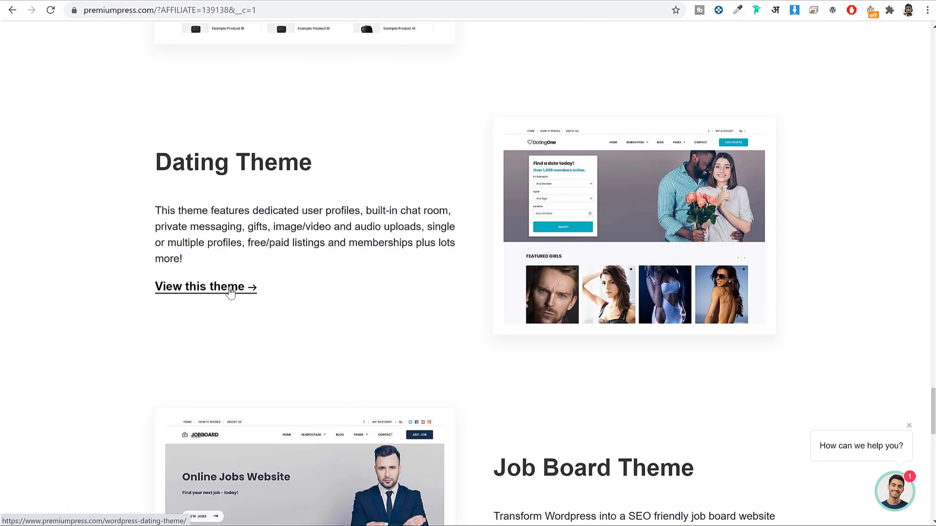
Step: Open the Dating Theme product page and review its pricing plans, from $99 to the $399 All Our Themes plan
left_click(223, 295)
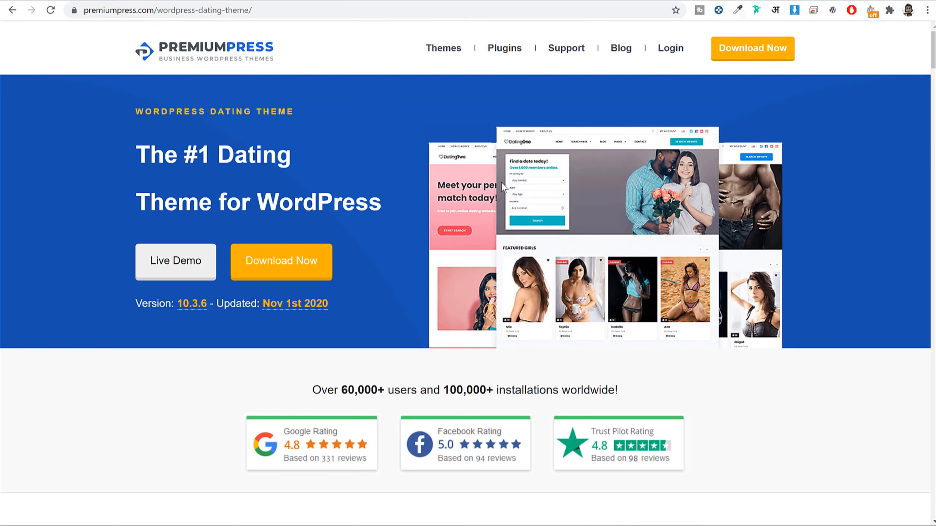
left_click(281, 273)
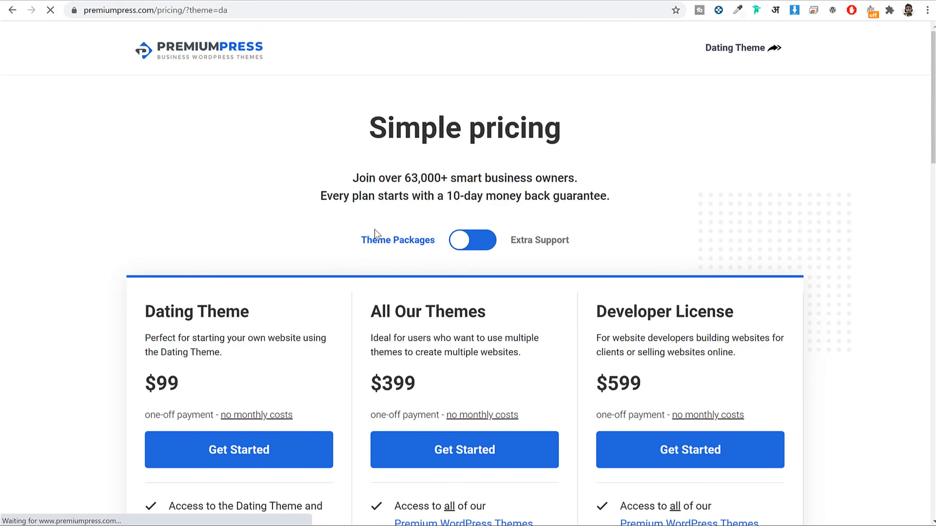
scroll(718, 242, "down", 5)
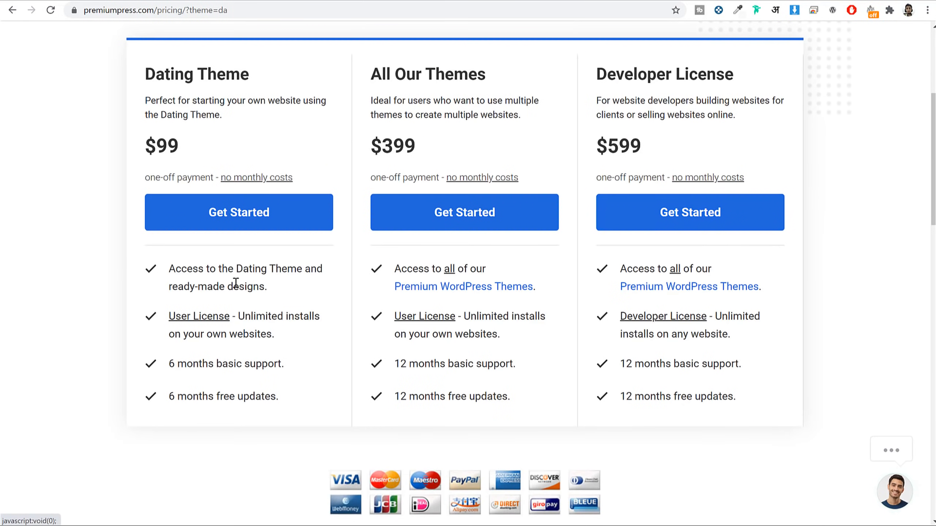
left_click_drag(184, 148, 144, 148)
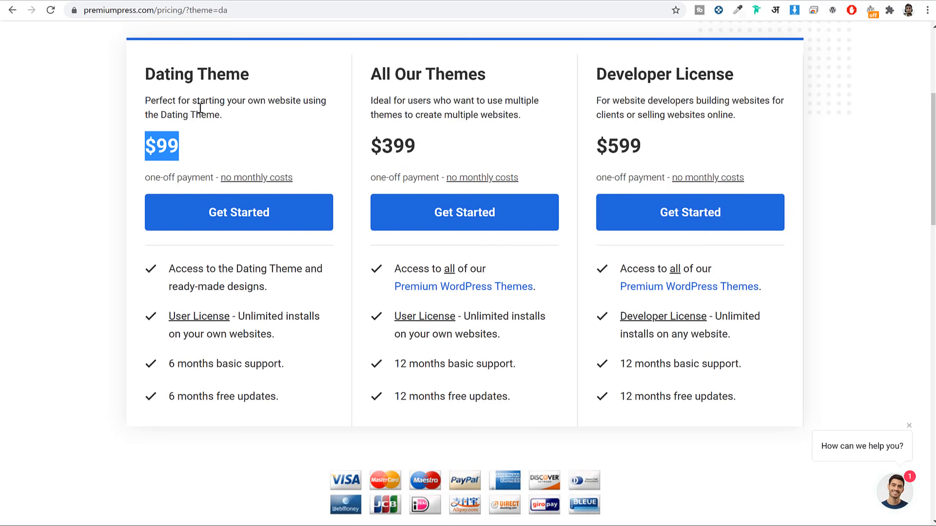
left_click(199, 139)
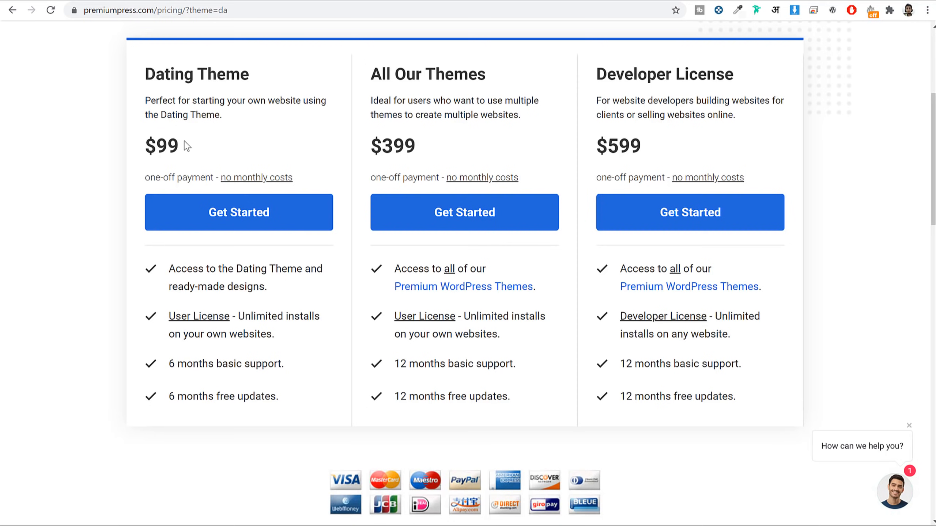
left_click_drag(184, 142, 129, 120)
left_click_drag(191, 140, 126, 141)
left_click(149, 138)
double_click(394, 147)
scroll(418, 186, "up", 6)
Step: Browse the full list of PremiumPress themes, then go back to the Dating Theme page
left_click(713, 53)
left_click(456, 51)
scroll(703, 344, "down", 7)
scroll(703, 345, "down", 20)
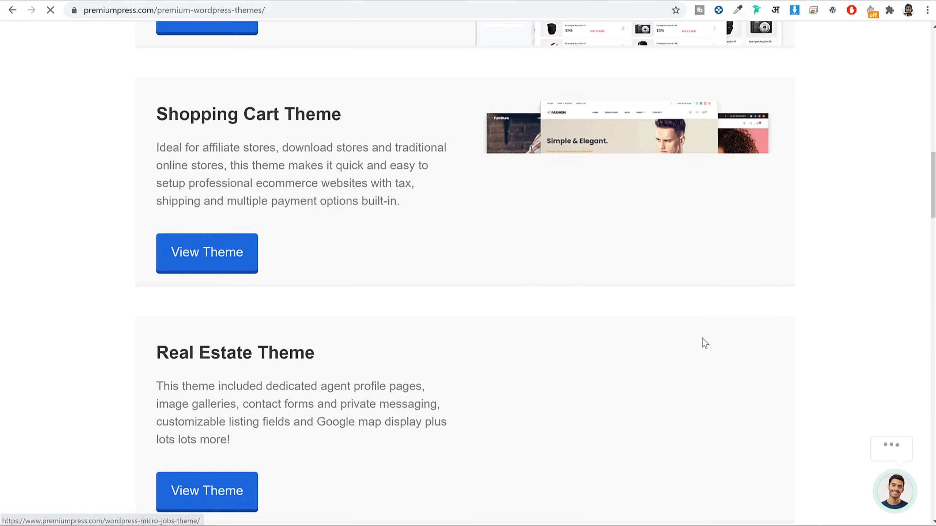
scroll(703, 344, "down", 20)
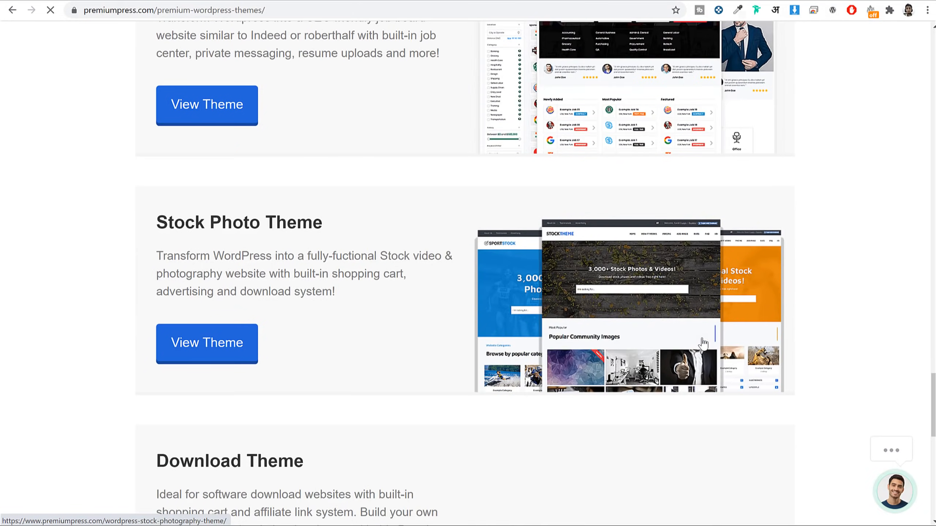
scroll(501, 265, "up", 20)
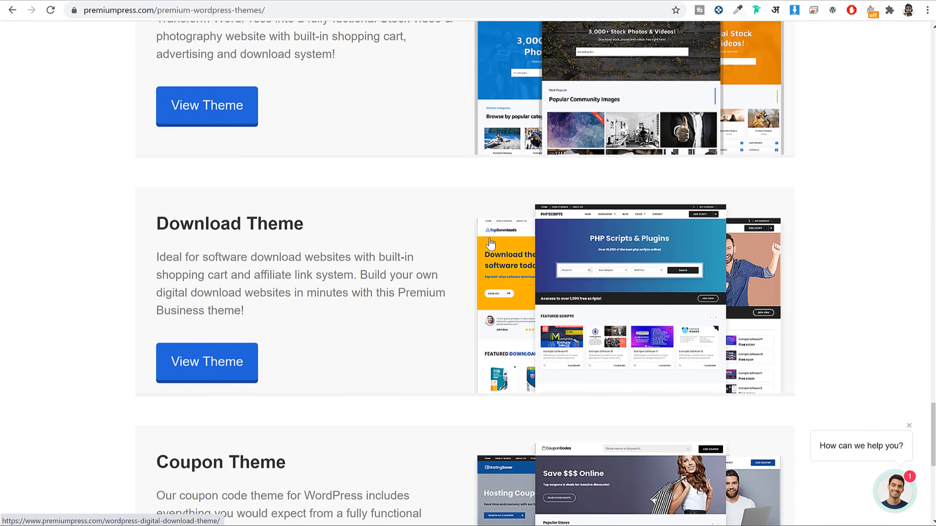
scroll(505, 270, "down", 6)
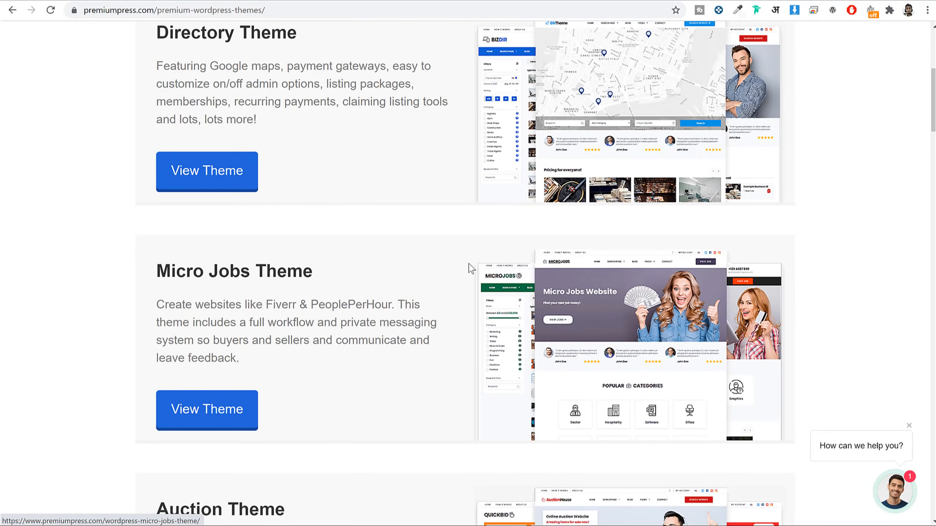
scroll(695, 282, "up", 1)
scroll(695, 282, "down", 5)
key("alt+Left")
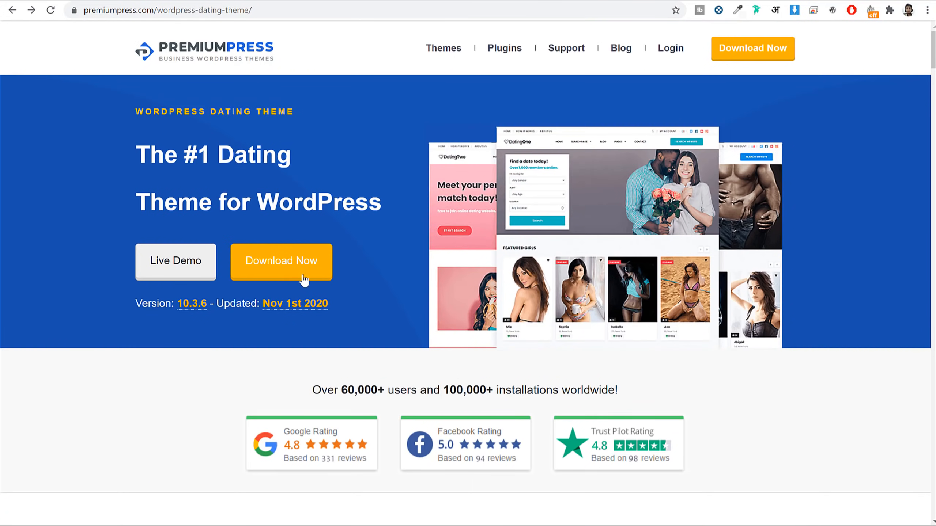
Step: Start checkout for the $99 Dating Theme plan, then back out to the product page
left_click(303, 272)
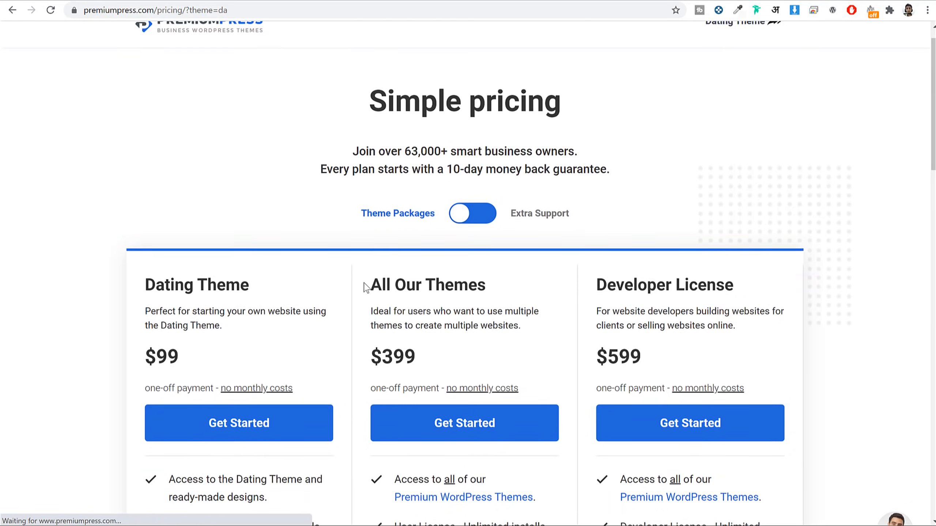
scroll(364, 287, "down", 2)
scroll(380, 249, "down", 3)
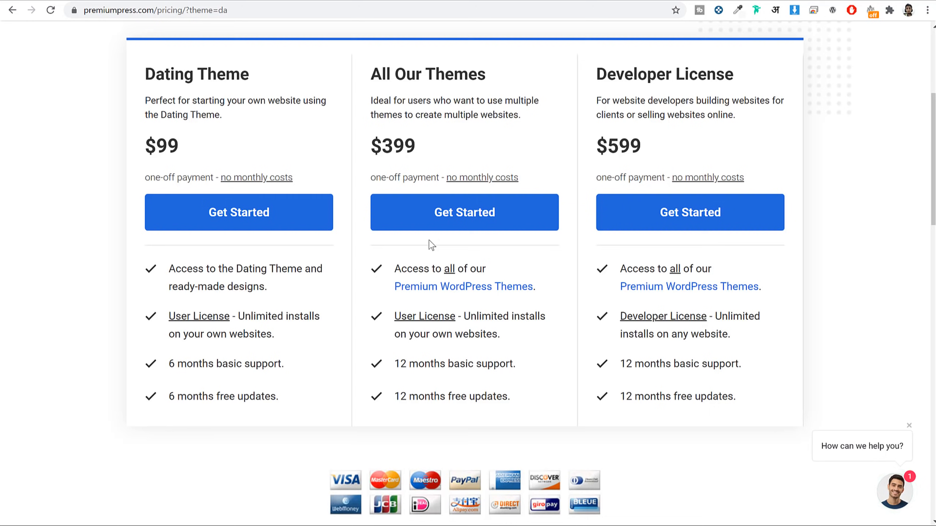
left_click_drag(383, 71, 478, 66)
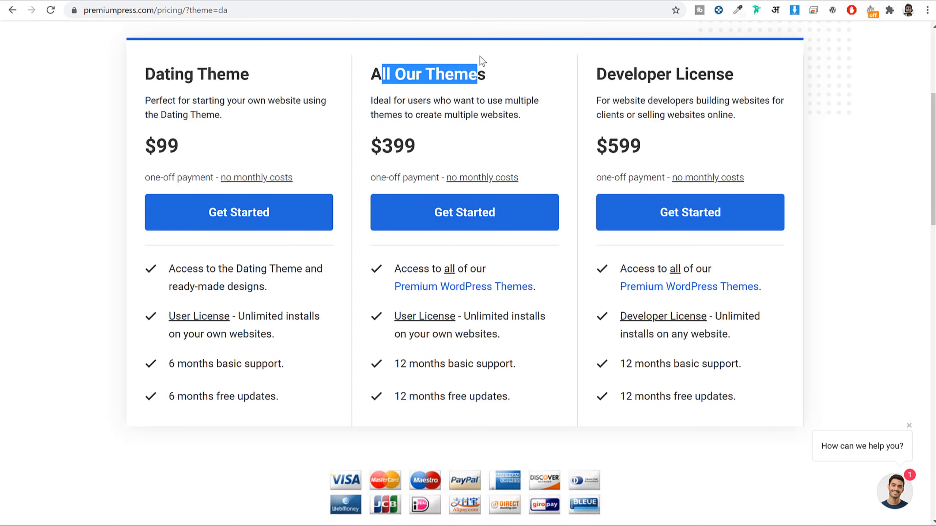
left_click(494, 141)
left_click(278, 217)
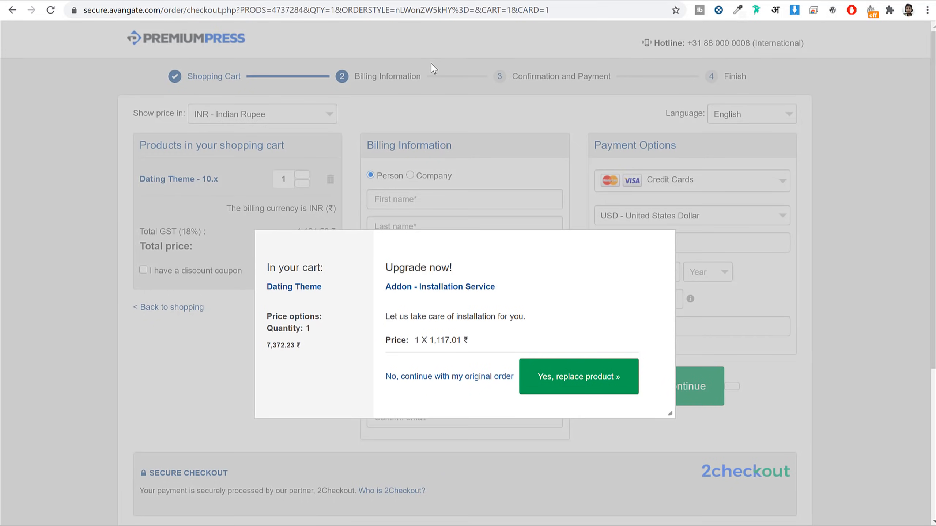
key("alt+Left")
scroll(465, 143, "up", 5)
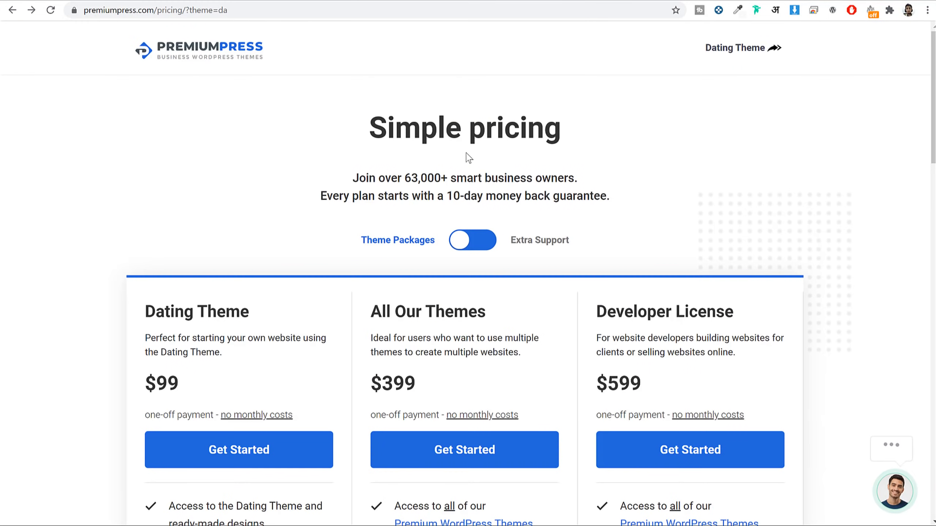
key("alt+Left")
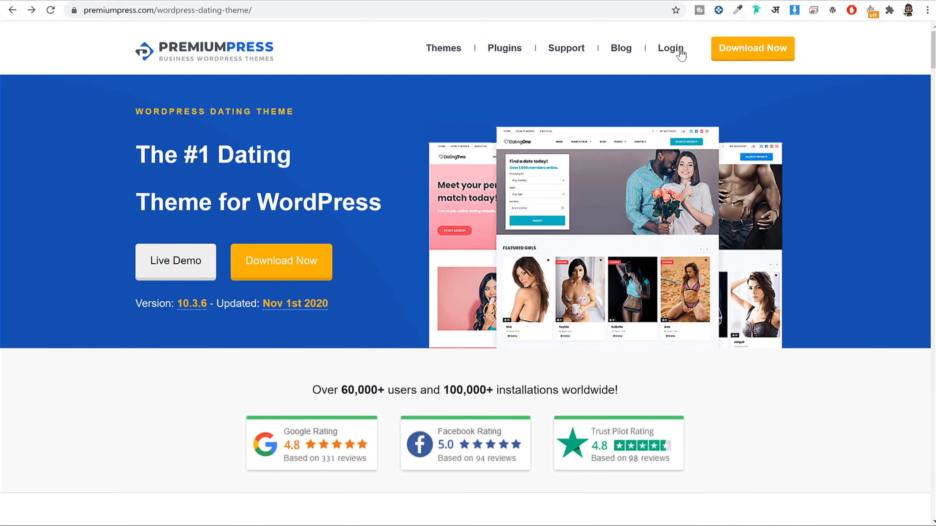
Step: Sign in to the PremiumPress member account with the account's email and password
left_click(681, 54)
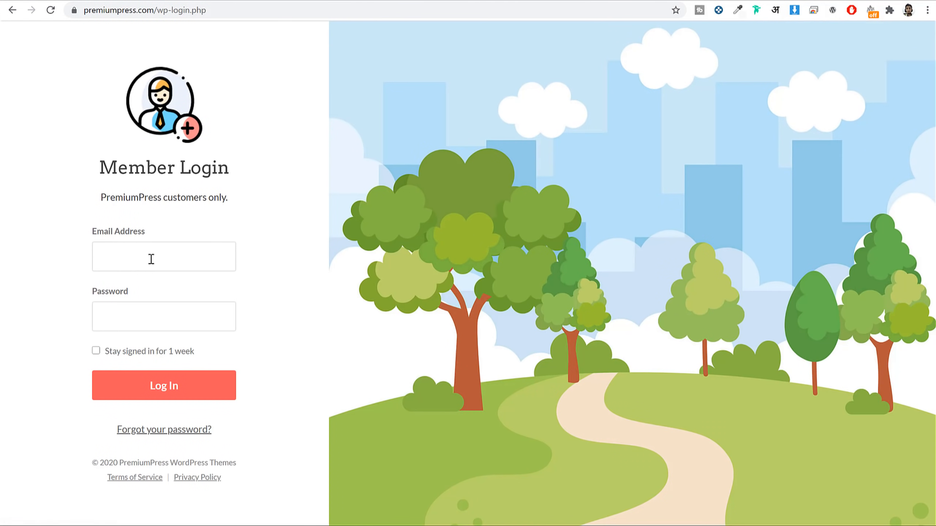
left_click(151, 259)
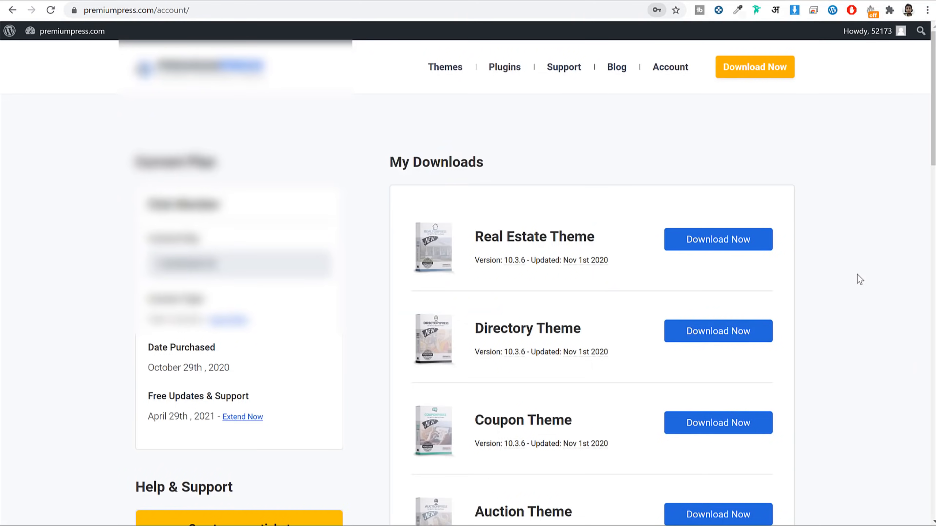
scroll(859, 279, "down", 10)
scroll(860, 279, "down", 18)
scroll(860, 280, "up", 20)
scroll(825, 277, "up", 2)
scroll(825, 277, "down", 10)
scroll(829, 277, "down", 1)
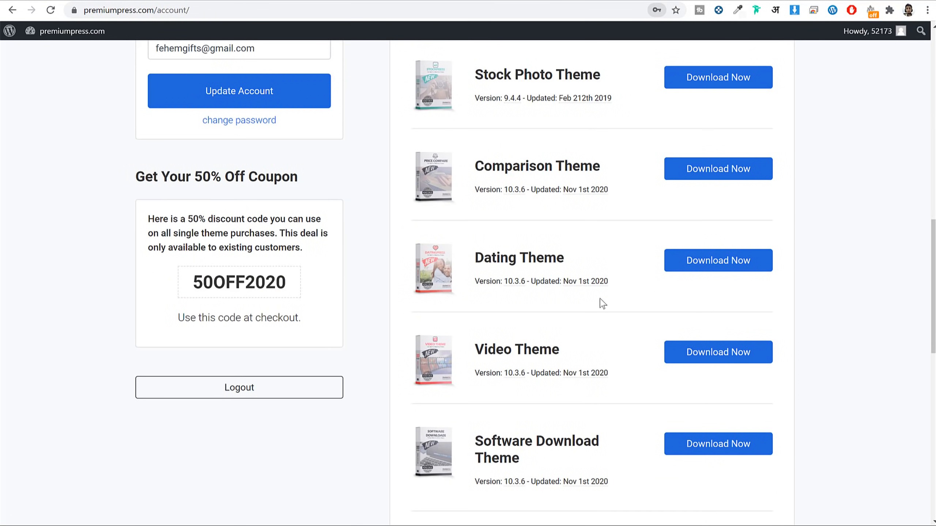
Step: Start the Dating Theme download, cancel it, and return to the WordPress Themes tab
left_click(717, 273)
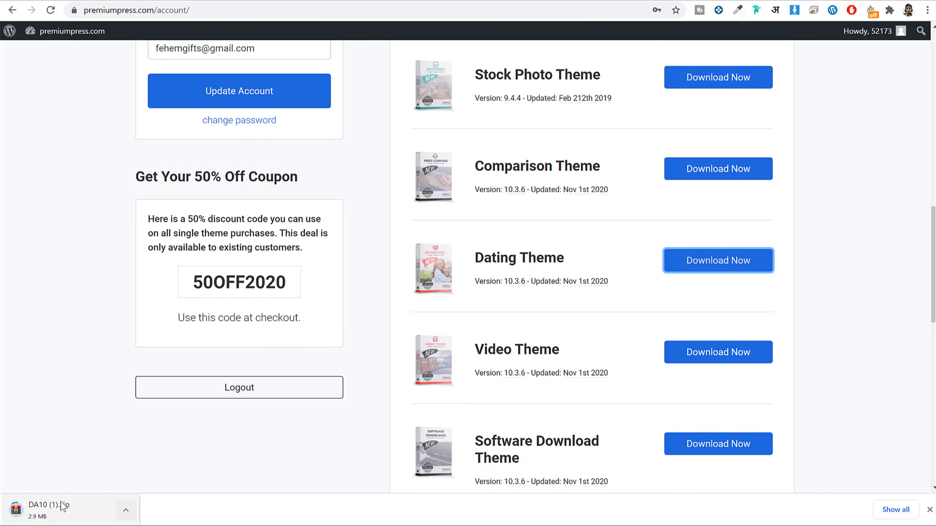
left_click(127, 515)
left_click(147, 494)
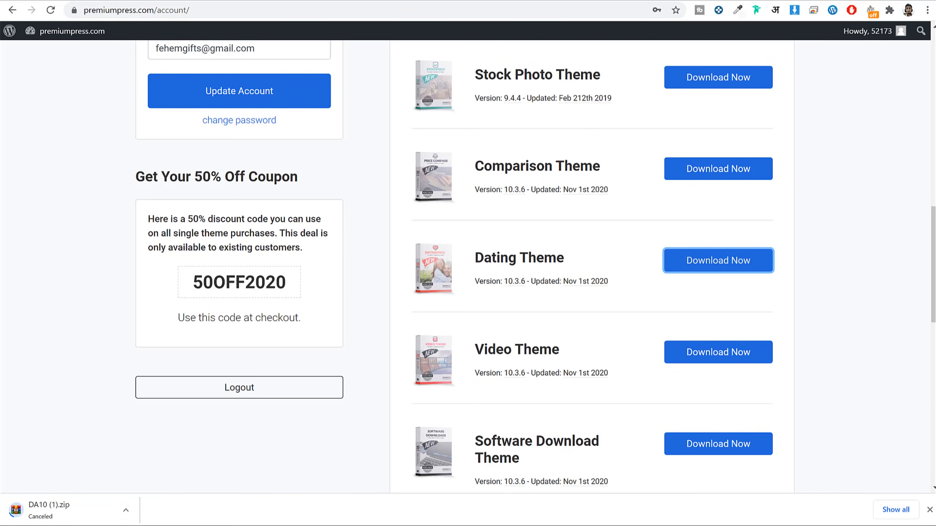
left_click(929, 510)
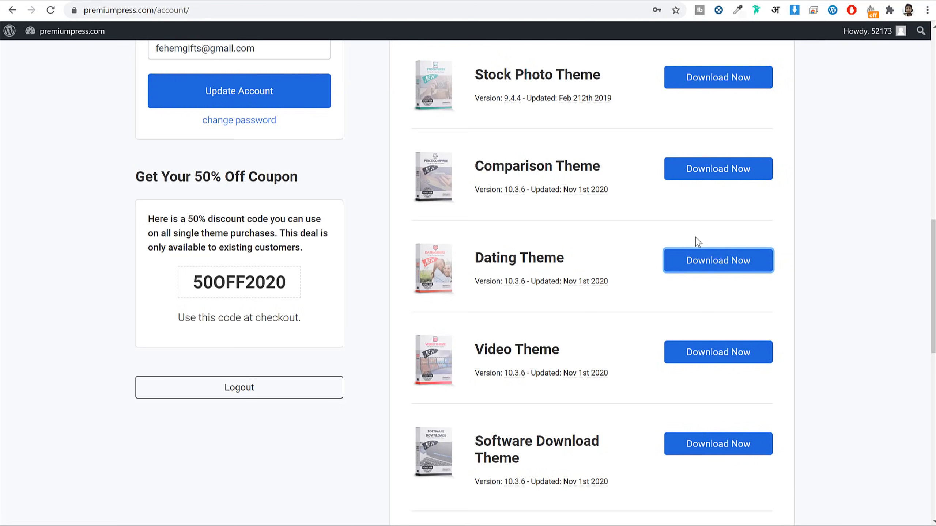
left_click(220, 2)
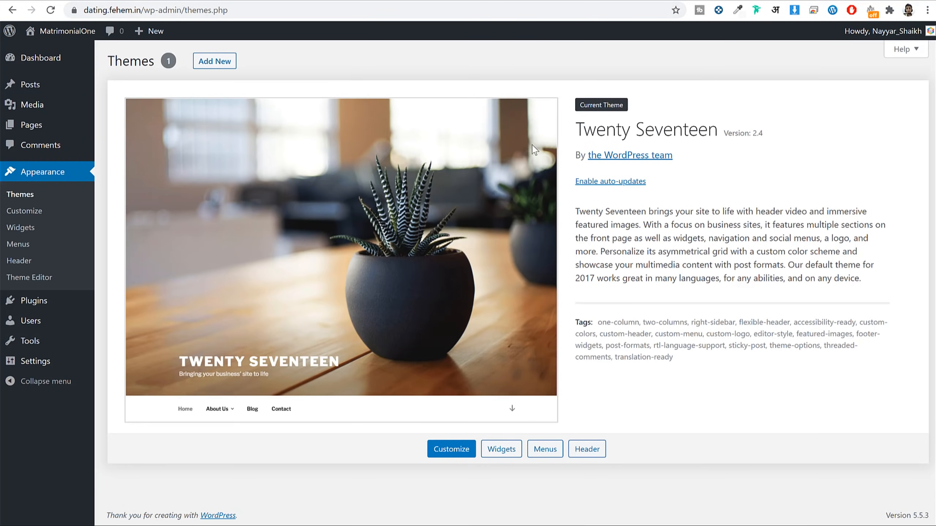
Step: Upload DA10.zip from the Dating PremiumPress folder as a new theme and install it
left_click(213, 67)
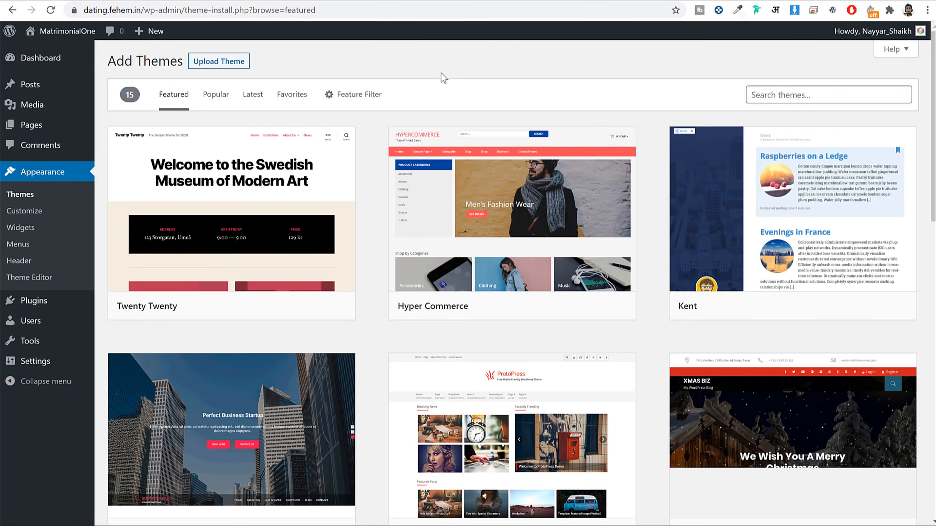
left_click(211, 66)
left_click(425, 167)
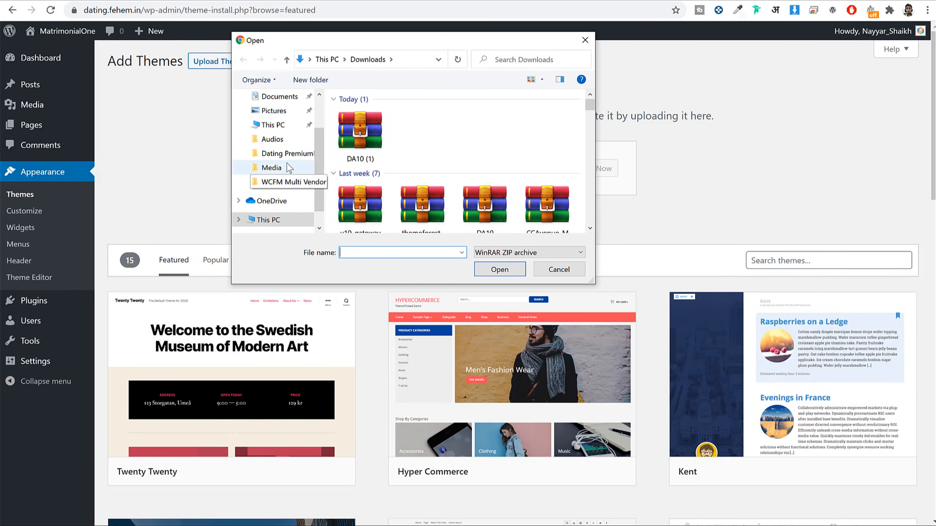
left_click(284, 153)
left_click(372, 141)
left_click(490, 270)
left_click(599, 177)
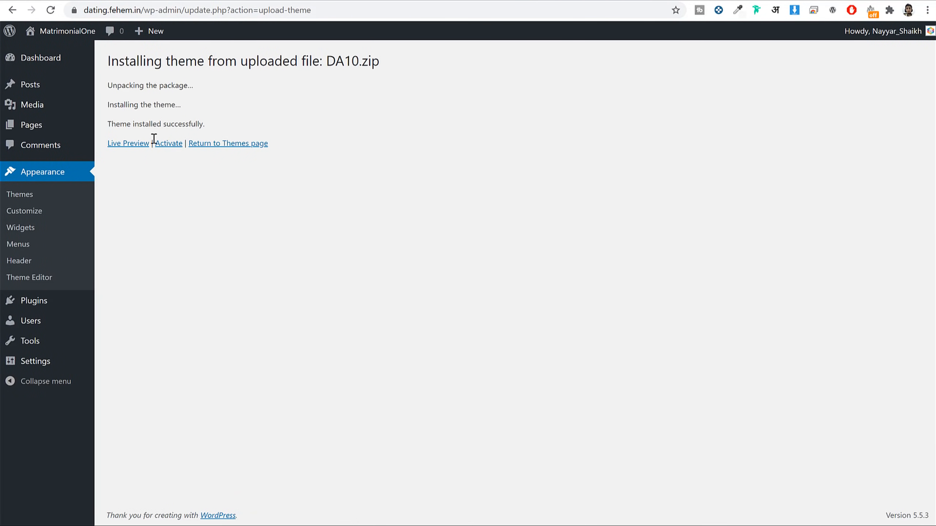
Step: Activate the Dating theme, delete Twenty Seventeen, and go to the PremiumPress Installation page
left_click(170, 146)
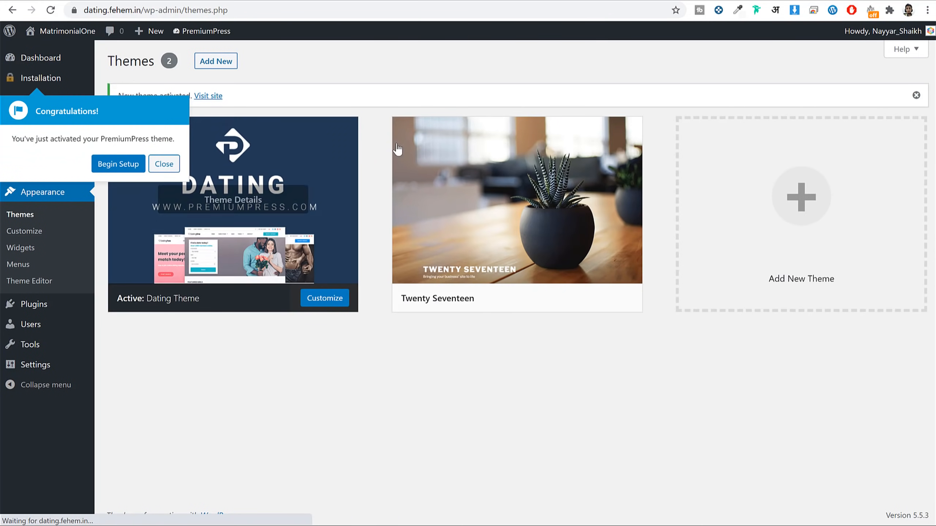
left_click(164, 164)
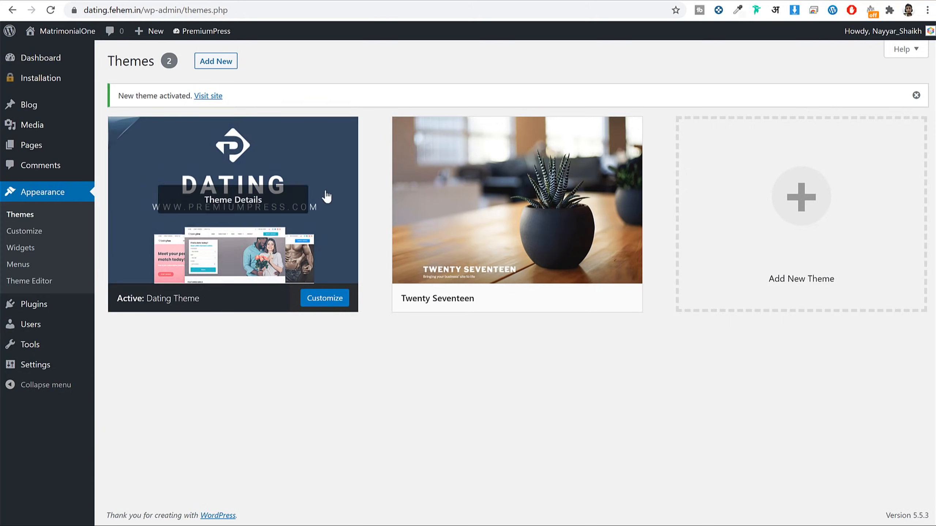
left_click(502, 218)
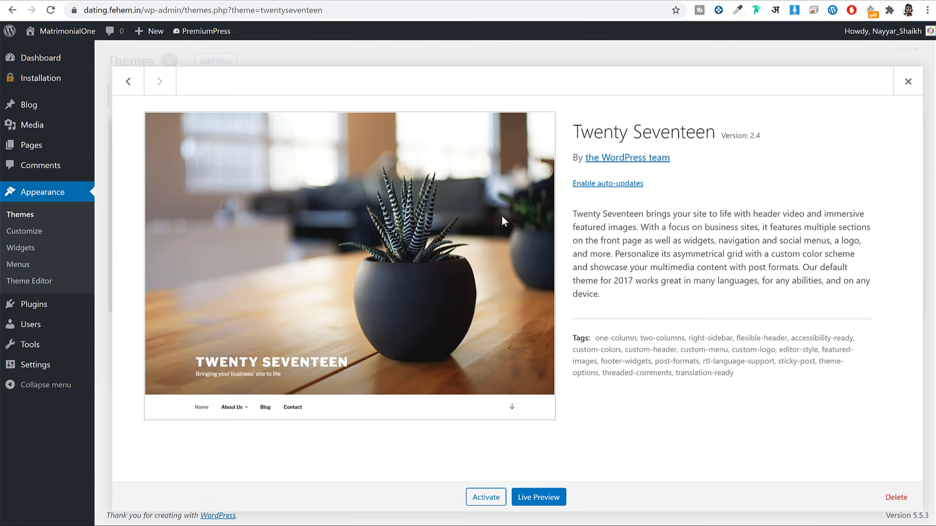
left_click(896, 497)
left_click(529, 97)
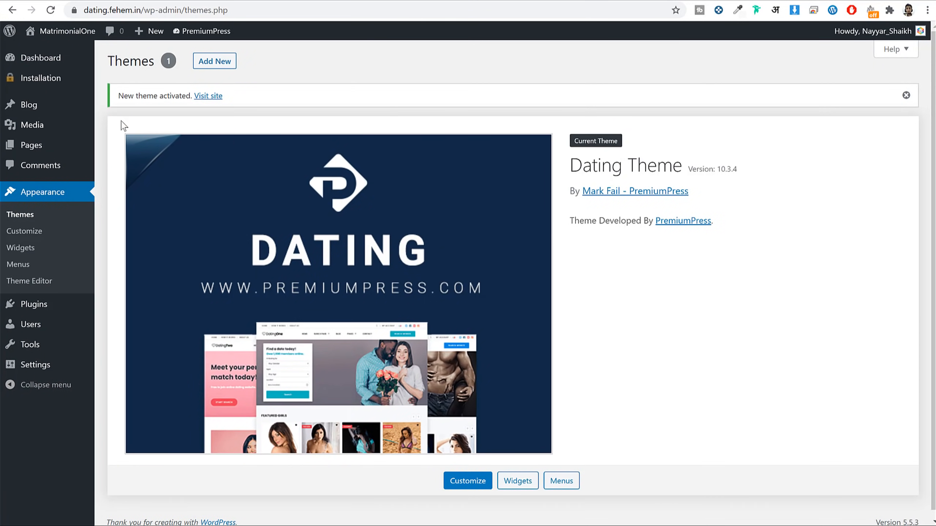
left_click(44, 85)
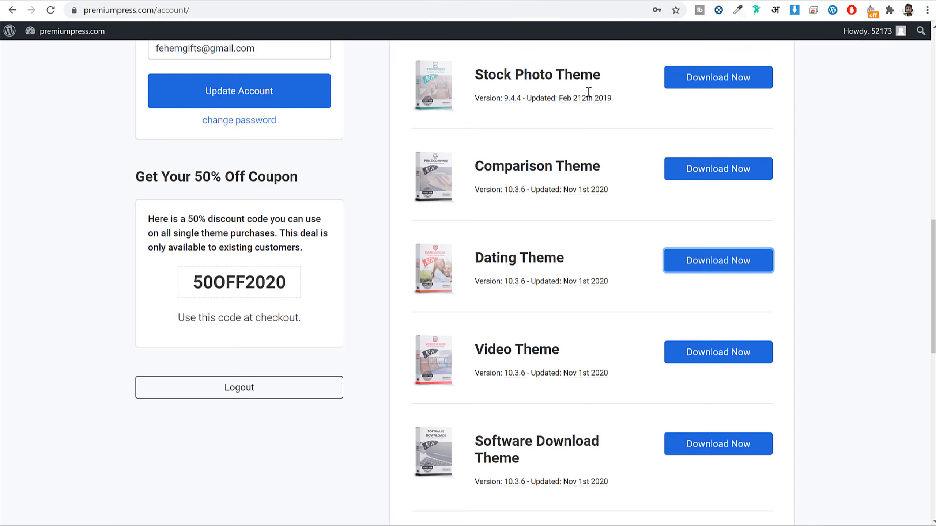
Step: Copy the order number from the PremiumPress account into the Avangate Order ID field, accept the terms, and continue
scroll(637, 242, "up", 10)
scroll(610, 249, "up", 2)
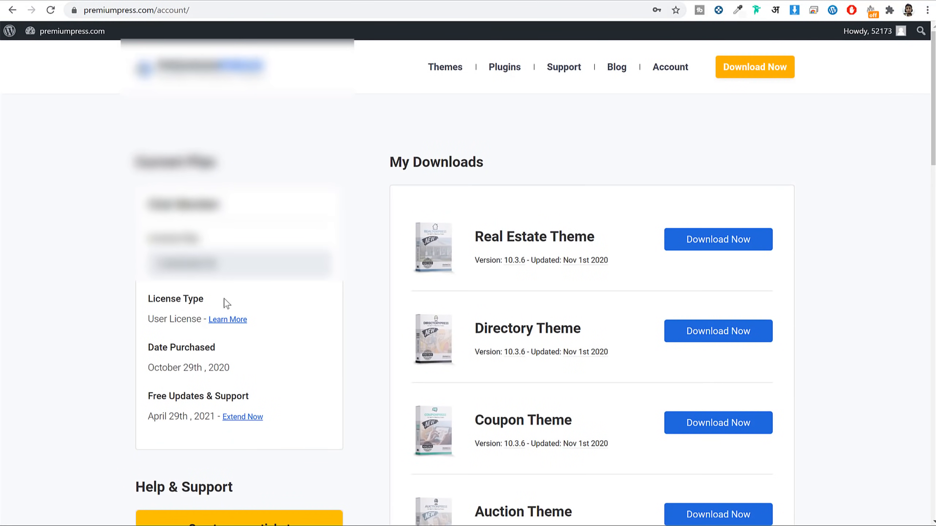
double_click(201, 264)
right_click(190, 254)
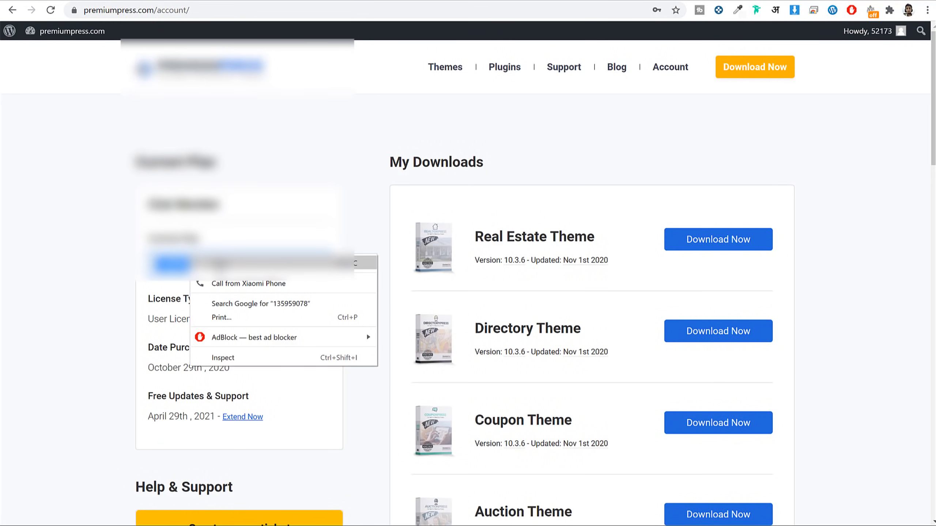
left_click(219, 266)
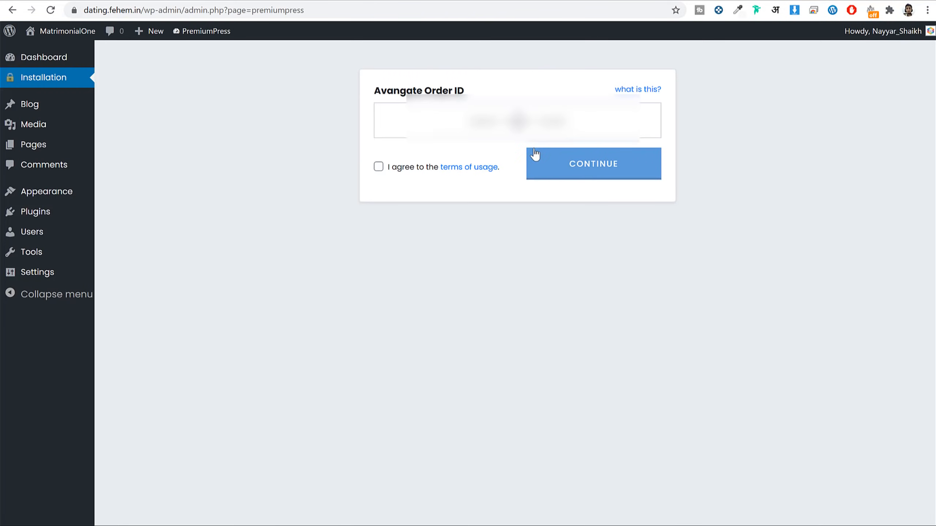
key("ctrl+v")
left_click(378, 167)
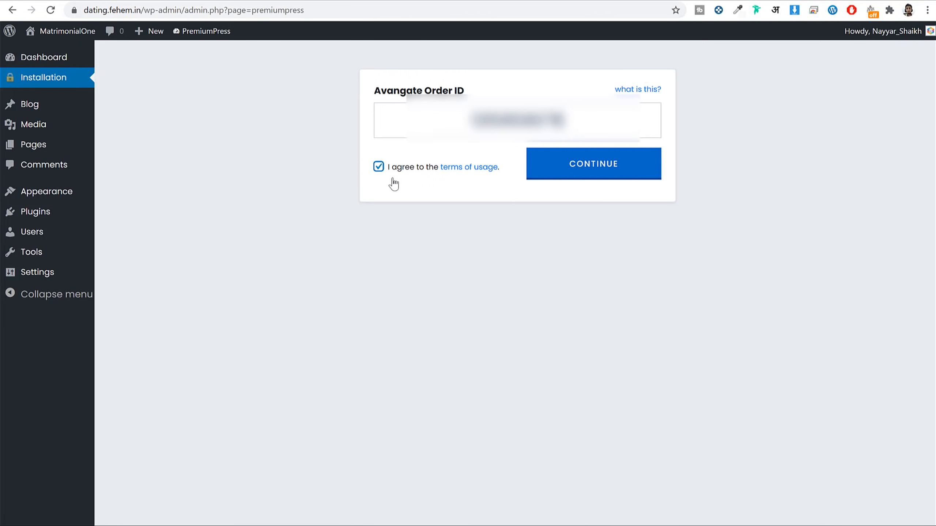
left_click(534, 172)
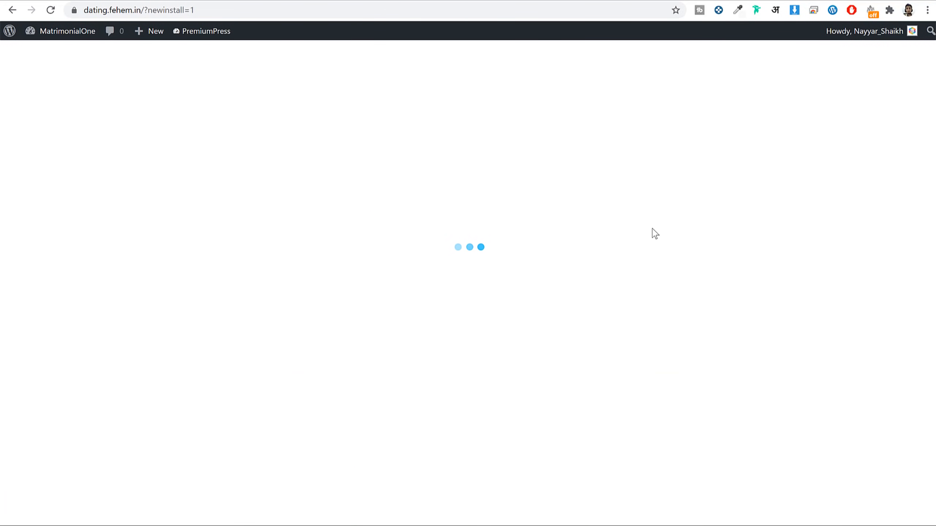
Step: Install the fourth DatingOne design (da_style2d) from the Dating Website Designs list
scroll(806, 228, "down", 18)
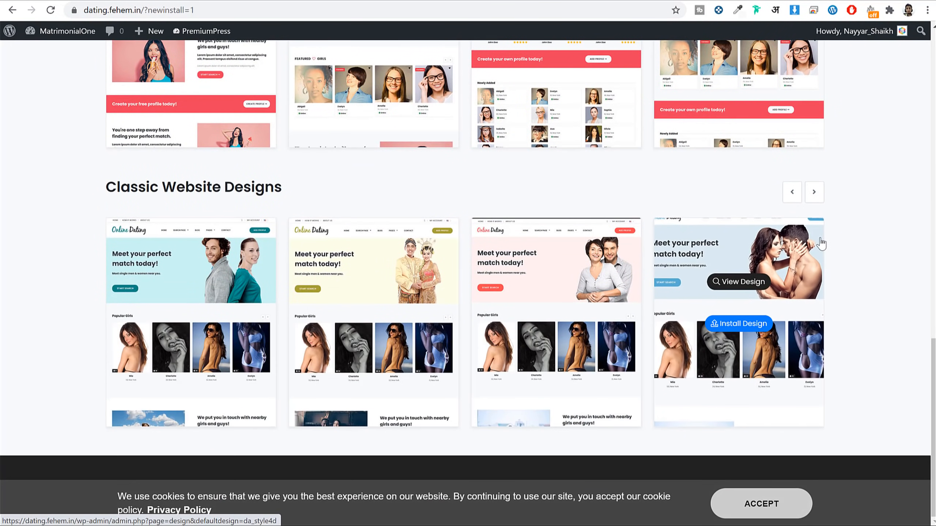
scroll(811, 236, "up", 20)
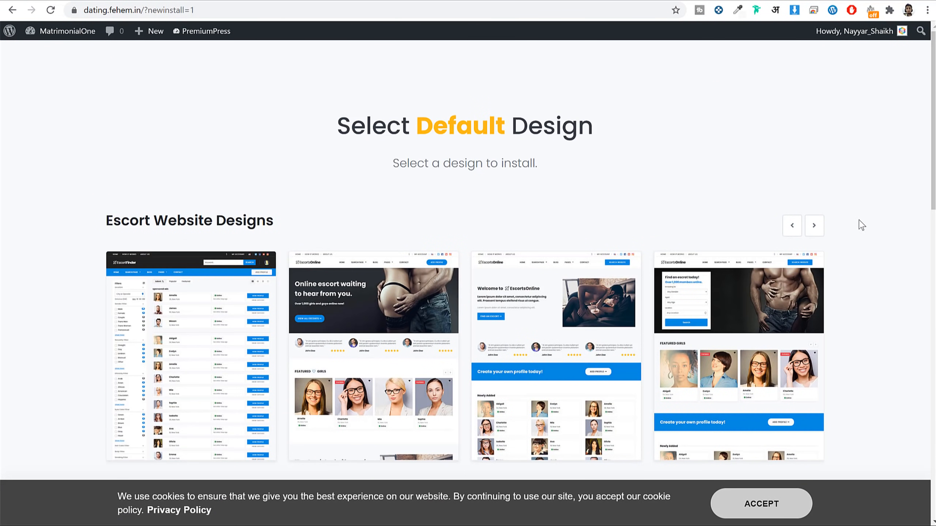
scroll(866, 232, "down", 4)
scroll(867, 230, "up", 4)
scroll(881, 223, "down", 6)
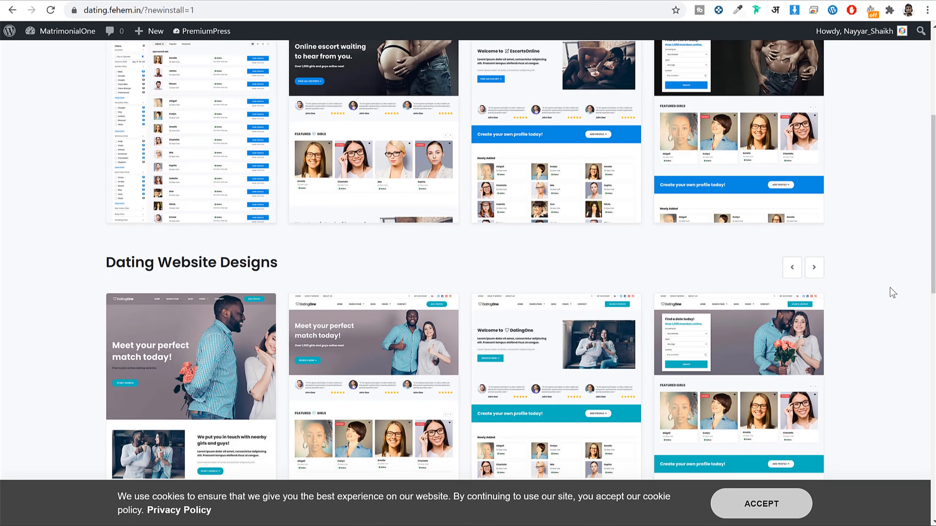
scroll(891, 289, "down", 5)
scroll(890, 289, "up", 9)
scroll(890, 286, "up", 2)
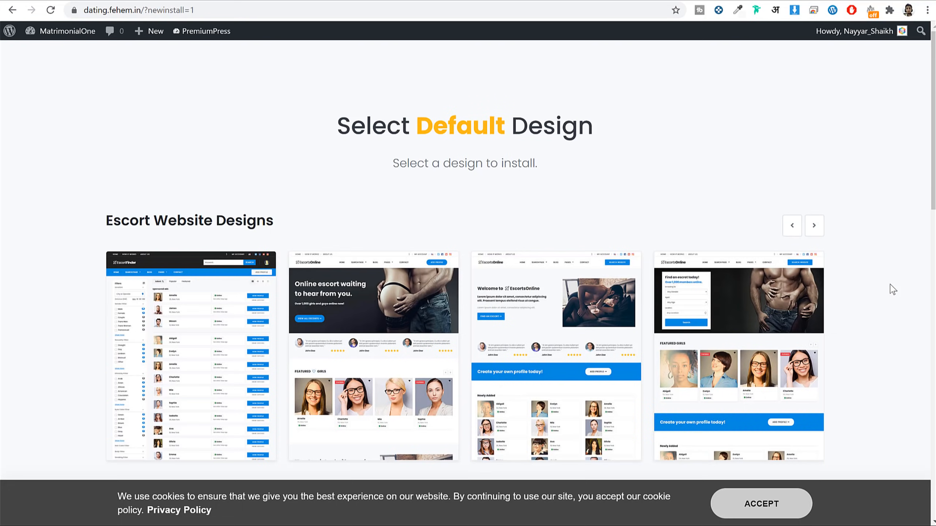
scroll(890, 284, "down", 8)
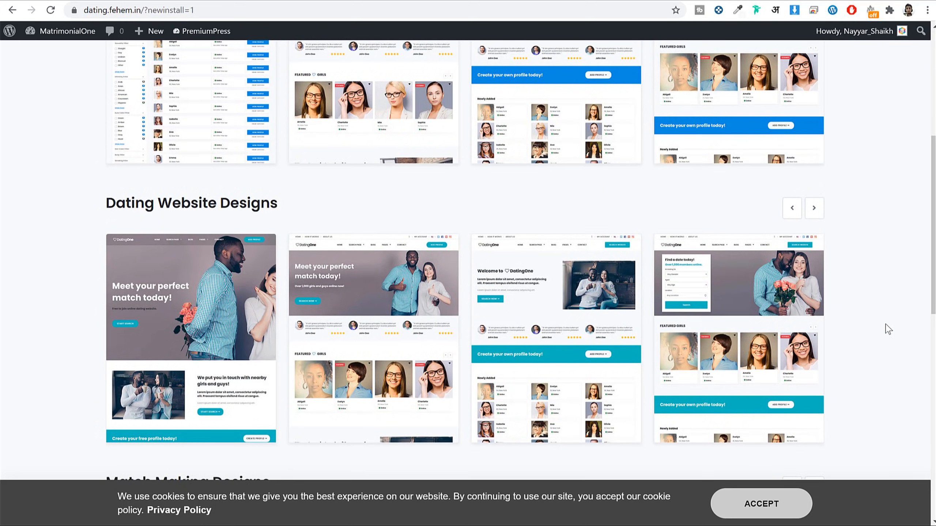
scroll(880, 320, "down", 14)
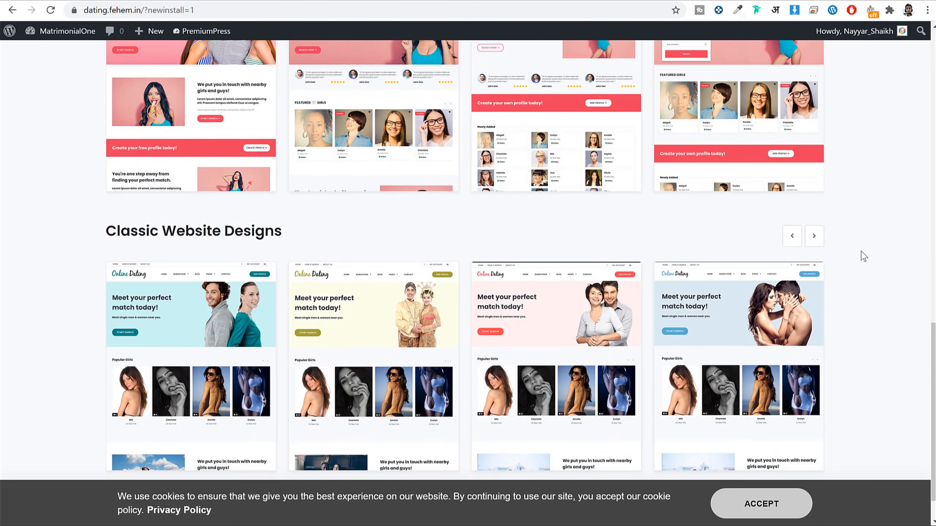
scroll(864, 256, "up", 11)
mouse_move(724, 183)
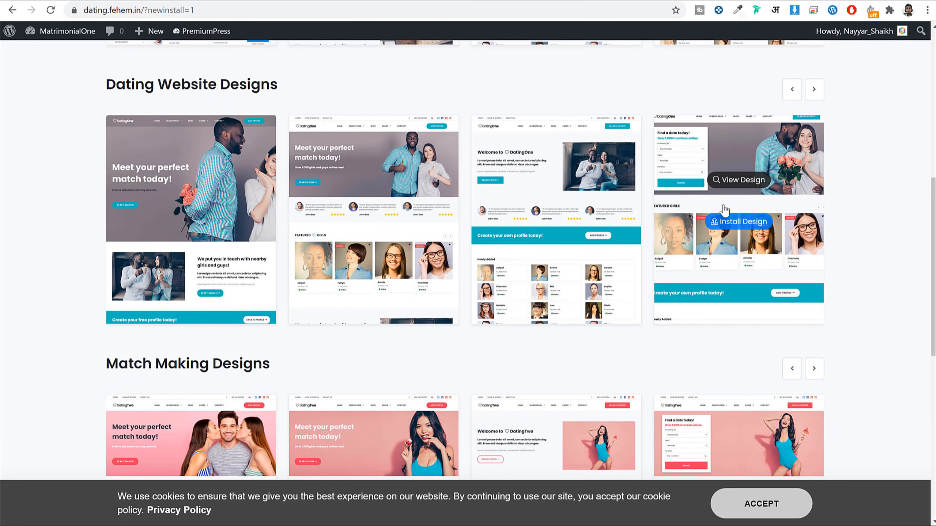
left_click(740, 223)
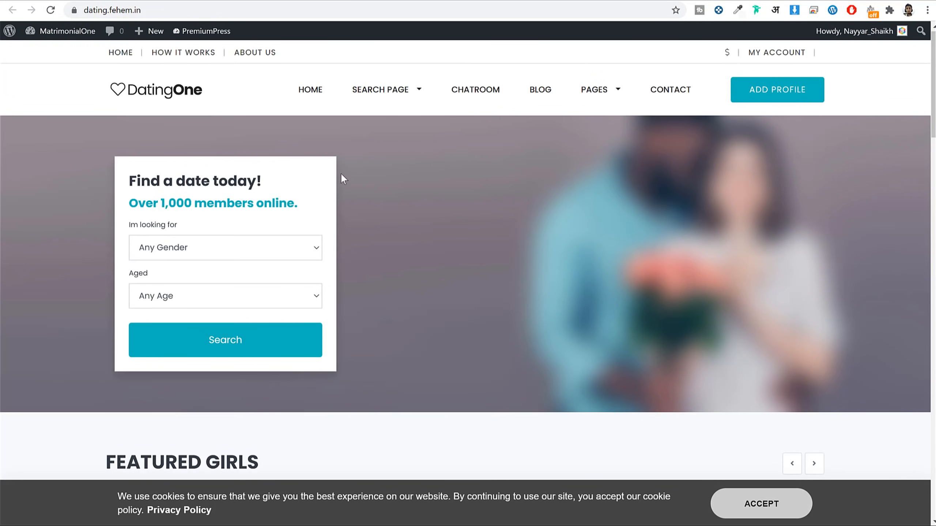
Step: Scroll through the DatingOne front page's example profiles and accept the cookie notice
scroll(716, 339, "down", 20)
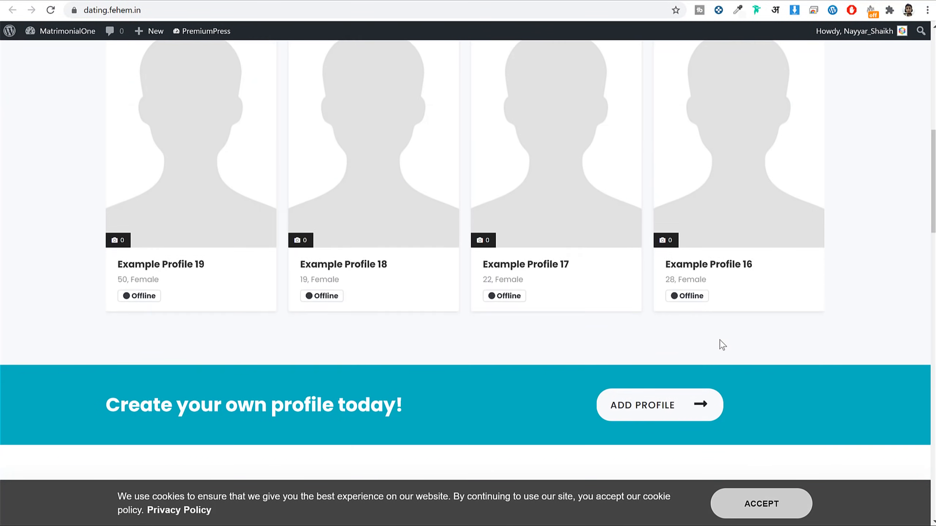
scroll(722, 345, "down", 20)
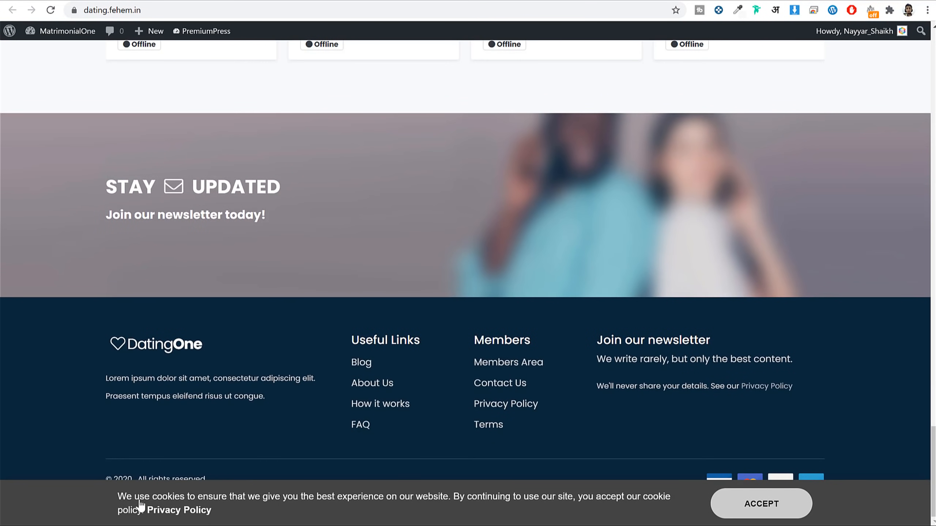
left_click_drag(128, 492, 270, 511)
left_click(278, 510)
left_click(777, 511)
scroll(775, 500, "up", 15)
scroll(776, 497, "up", 15)
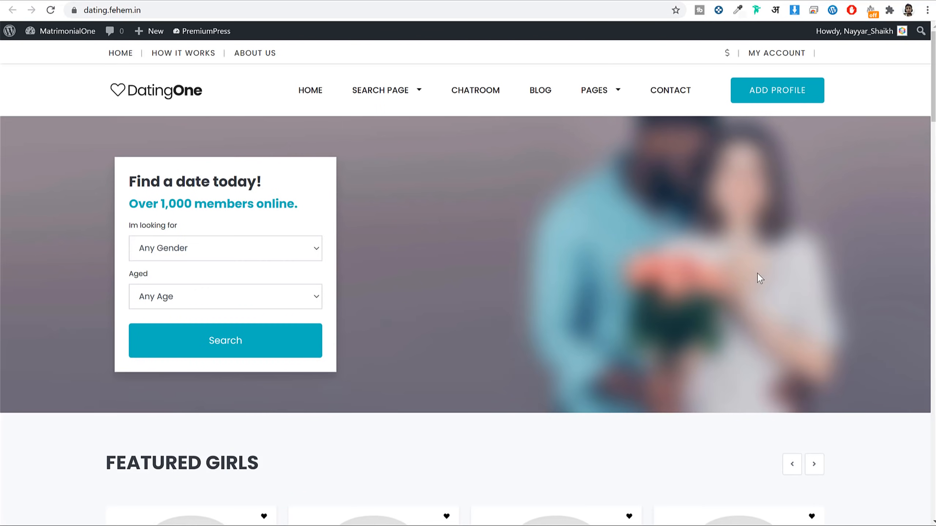
Step: Load bloggdude.com in a new browser tab
key("ctrl+t")
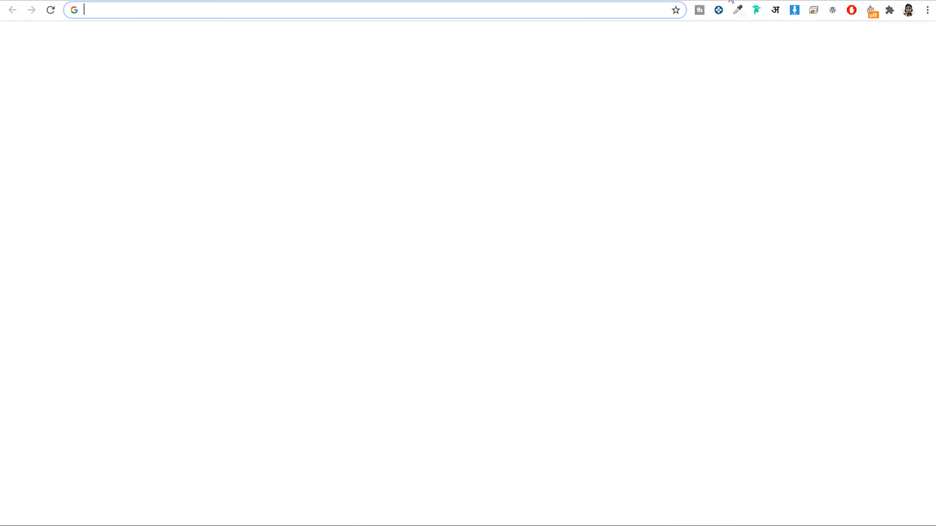
type("bloggdude.com")
key("Return")
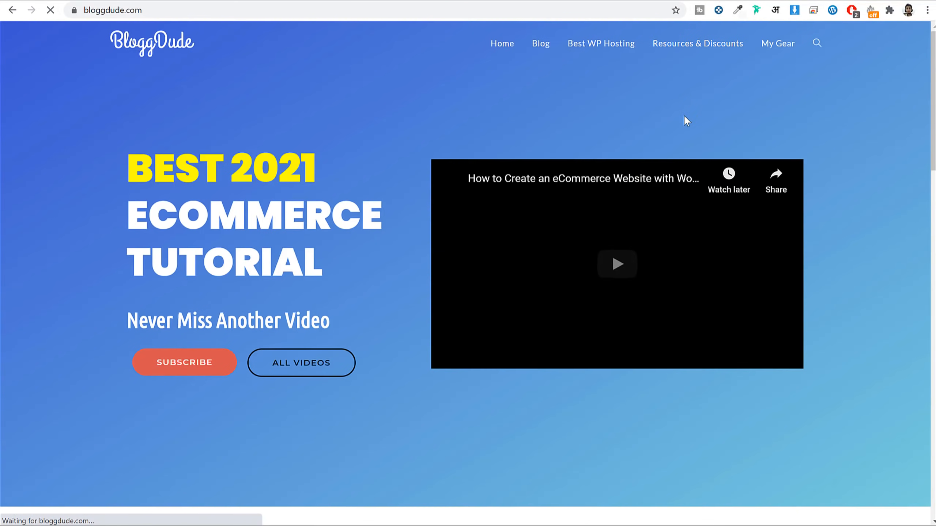
scroll(835, 181, "down", 10)
scroll(838, 184, "up", 6)
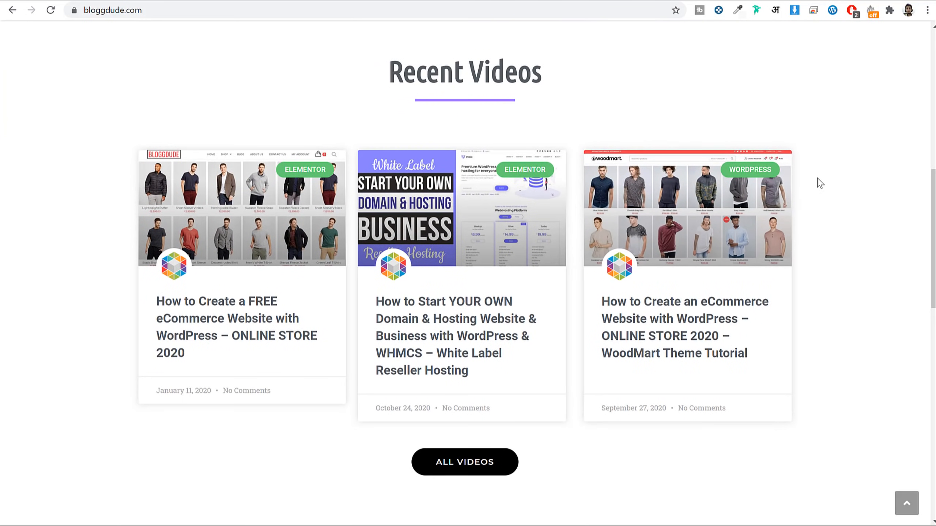
Step: Open and read the article on starting your own domain and hosting business
left_click(457, 337)
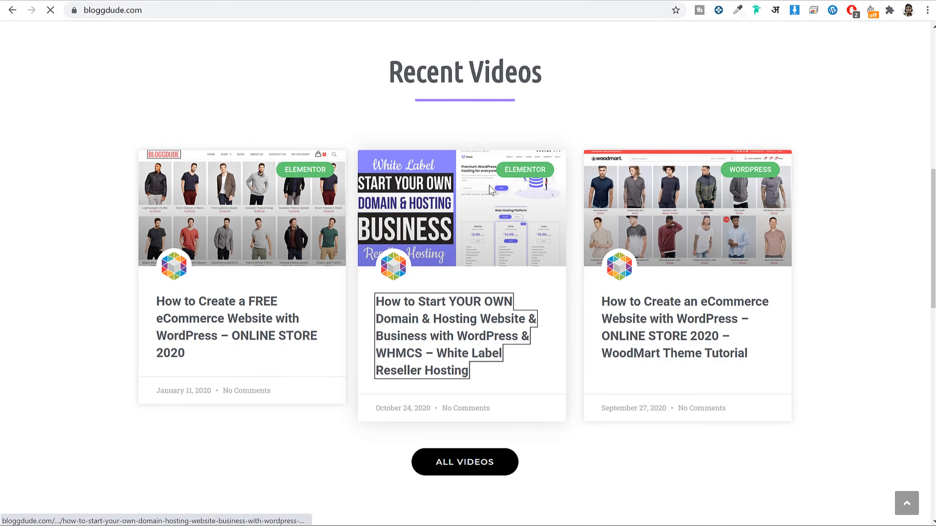
scroll(797, 245, "down", 7)
scroll(797, 245, "down", 5)
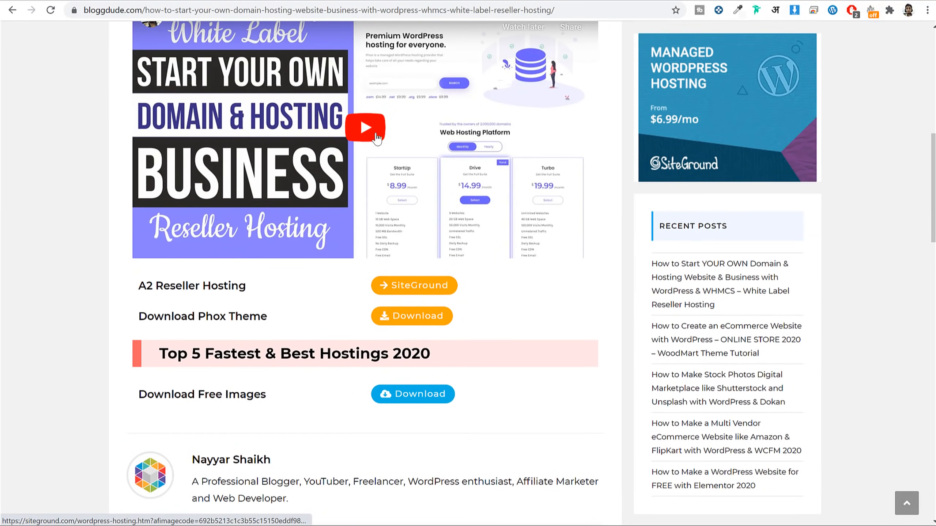
scroll(373, 165, "up", 1)
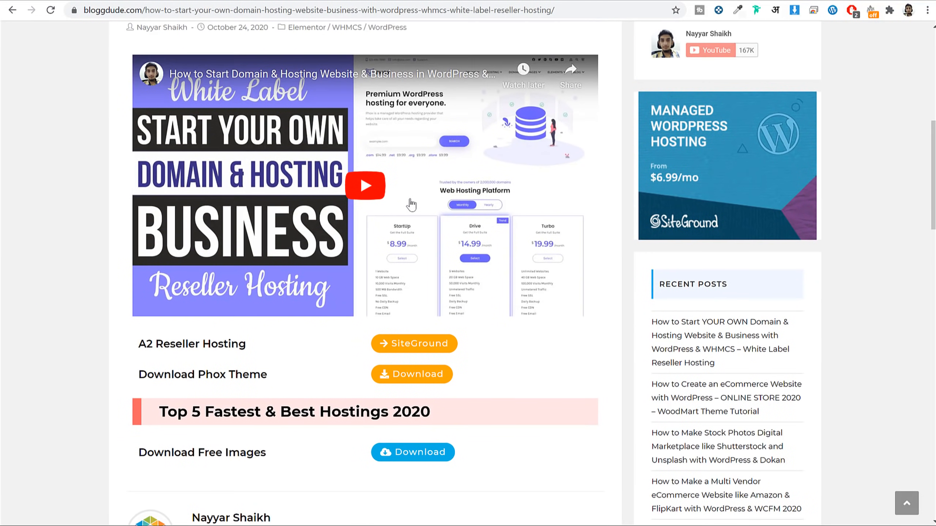
scroll(516, 202, "down", 2)
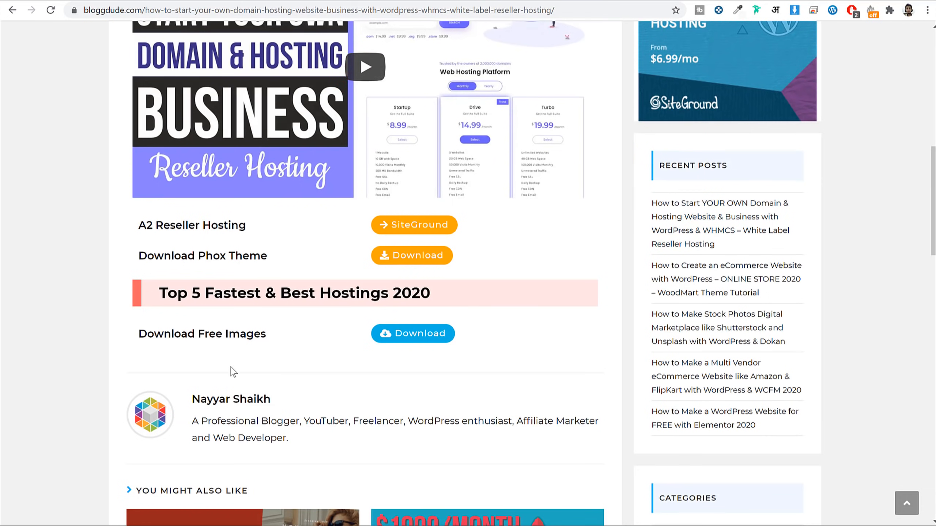
left_click_drag(135, 333, 280, 335)
left_click(281, 336)
key("alt+Tab")
left_click(313, 160)
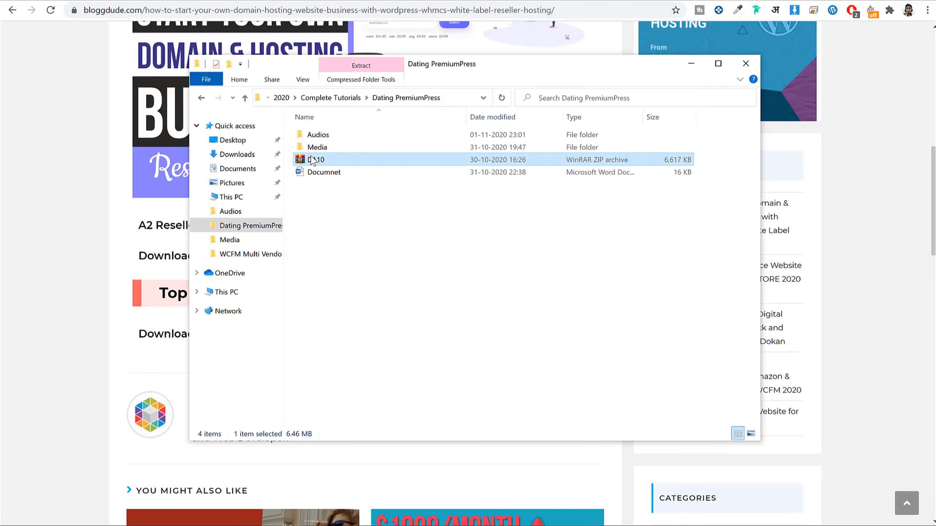
right_click(312, 161)
left_click(502, 204)
double_click(315, 147)
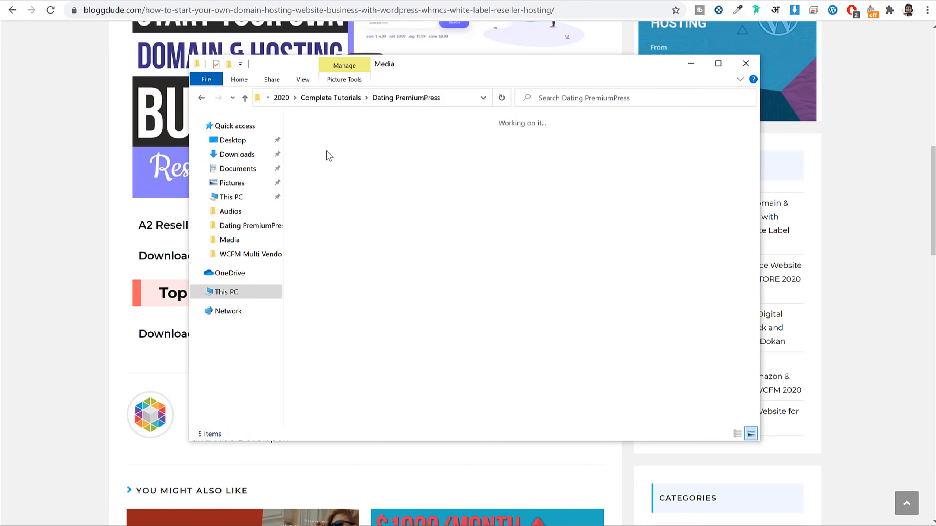
key("alt+Left")
double_click(349, 149)
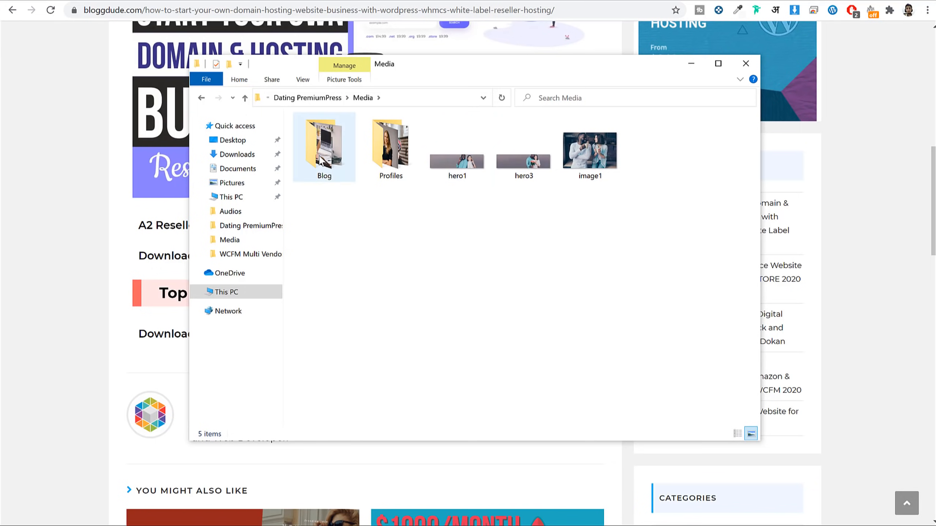
double_click(335, 151)
key("alt+Left")
double_click(371, 140)
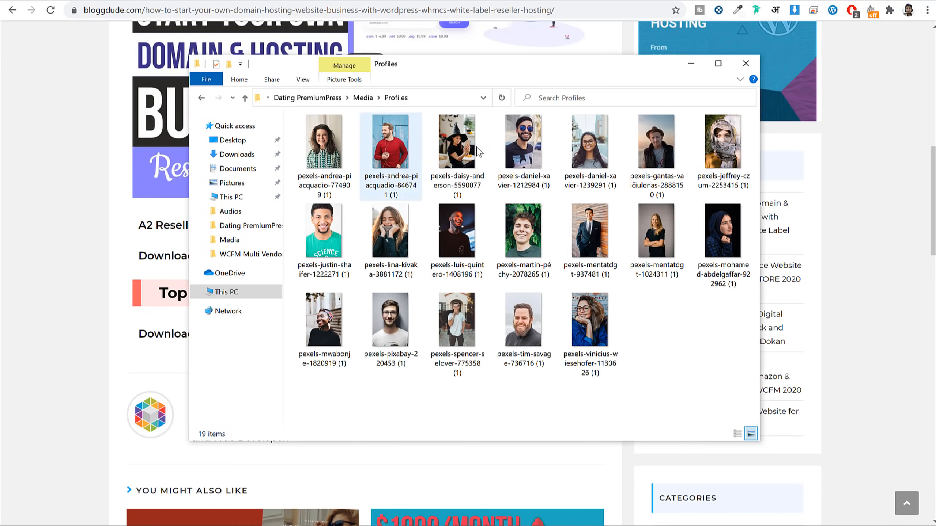
key("alt+Left")
double_click(457, 143)
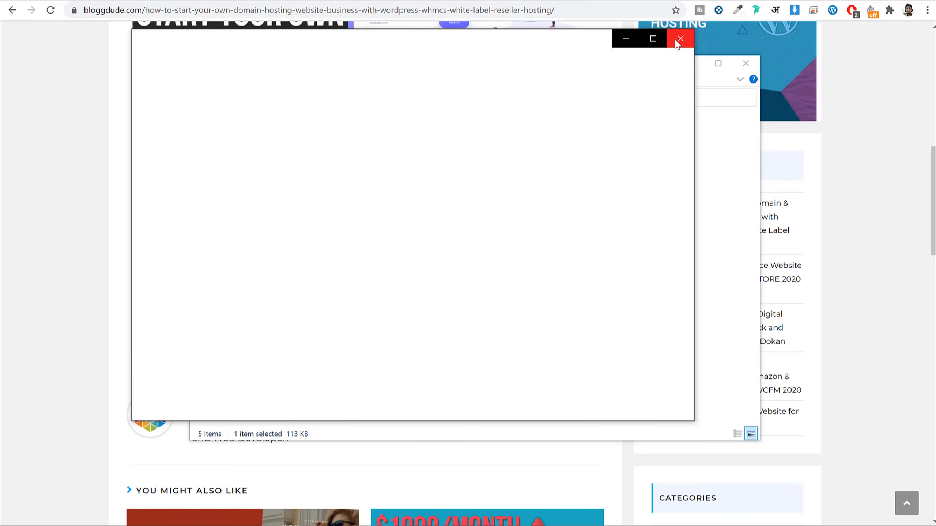
left_click(681, 38)
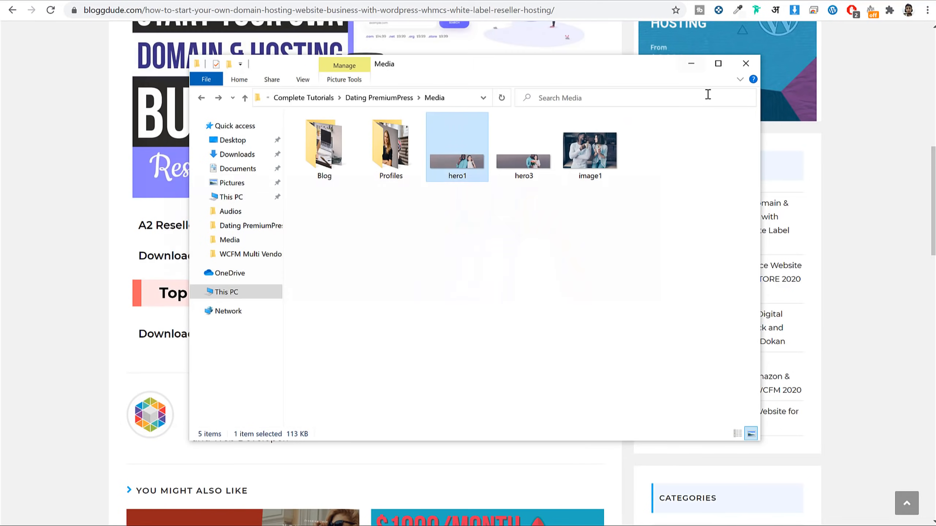
left_click(692, 64)
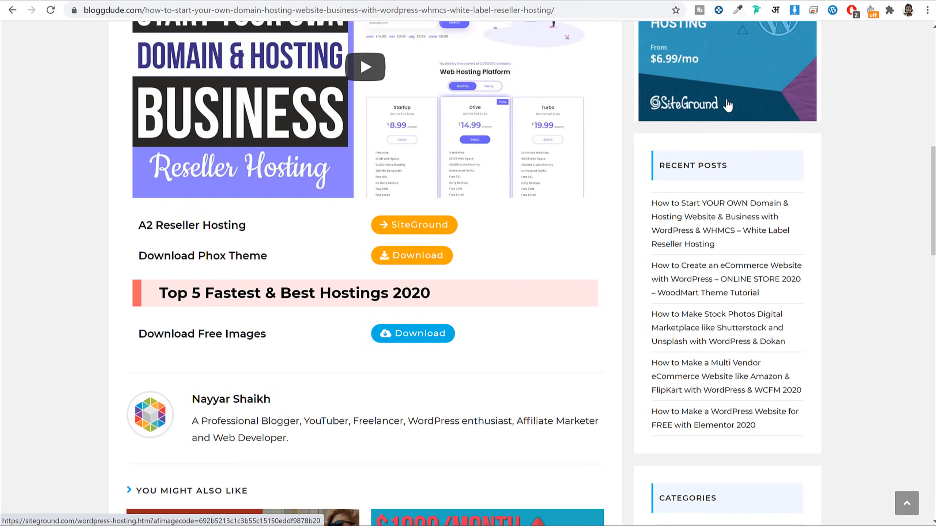
Step: Return to the dating.fehem.in tab and scroll through the DatingOne homepage
left_click(308, 2)
scroll(703, 242, "down", 10)
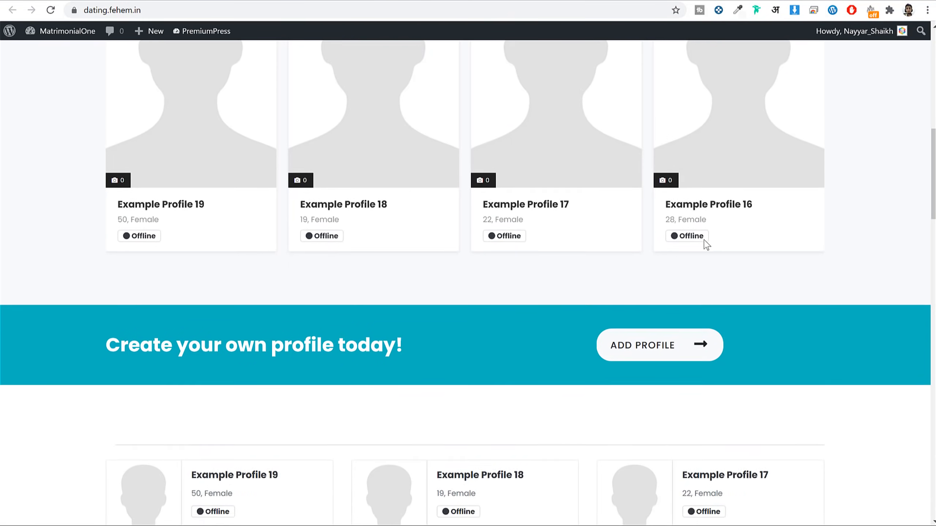
scroll(703, 239, "up", 6)
scroll(704, 242, "up", 6)
scroll(746, 247, "down", 20)
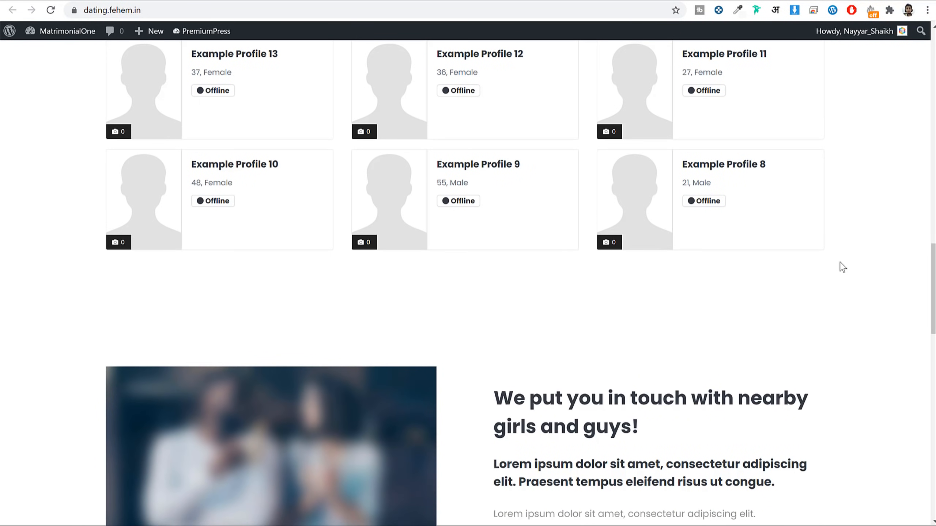
scroll(840, 262, "down", 10)
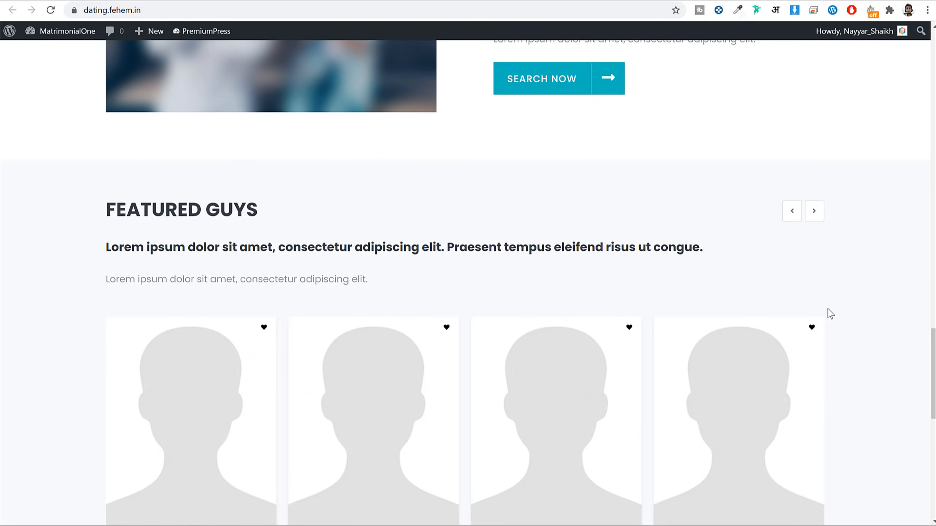
scroll(830, 314, "down", 12)
scroll(830, 314, "up", 20)
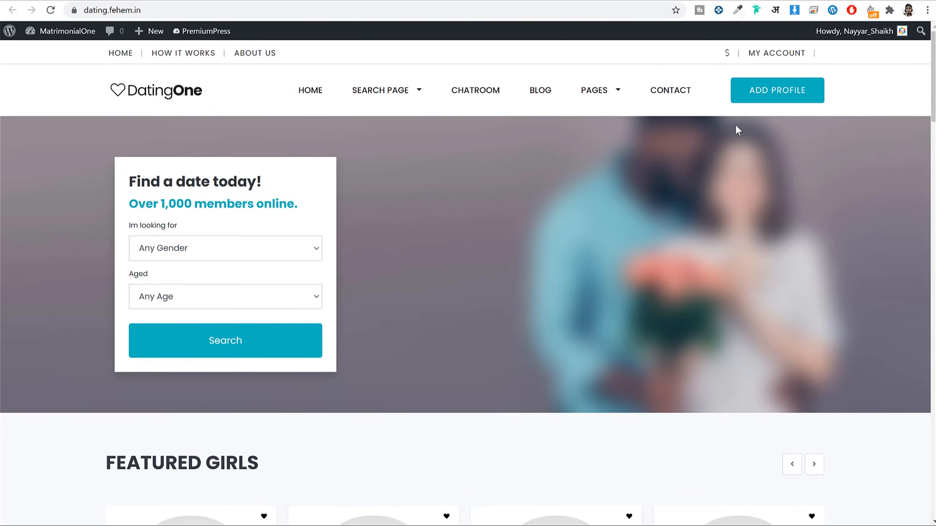
Step: Check the ADD PROFILE form with the Free package, then return to the homepage via the logo
left_click(775, 92)
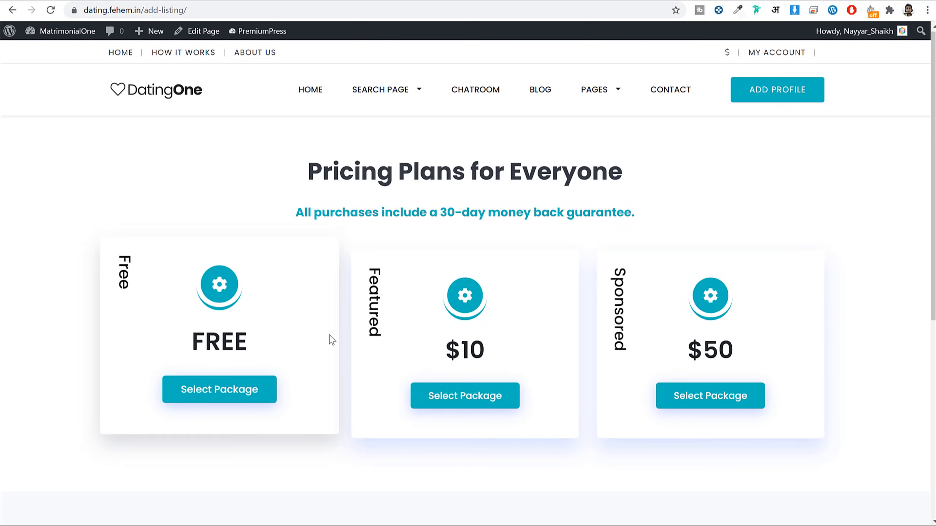
left_click(235, 392)
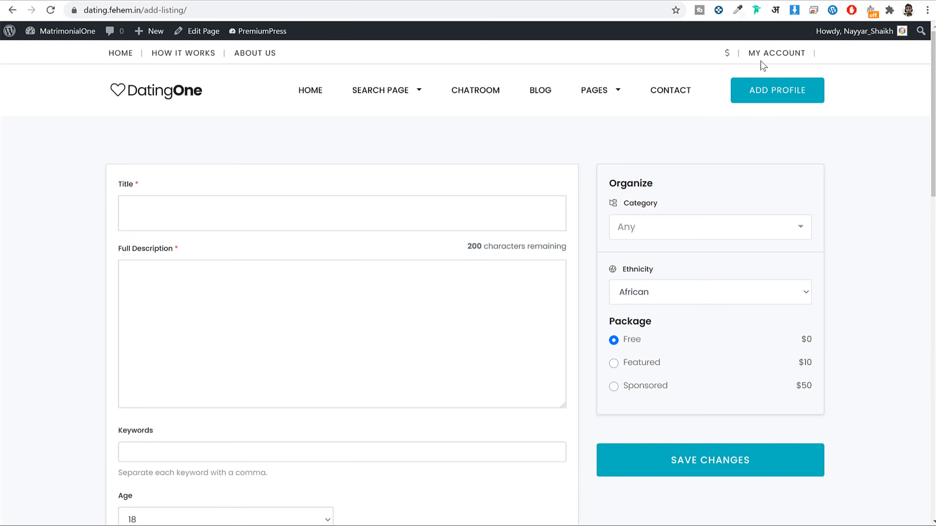
left_click(166, 93)
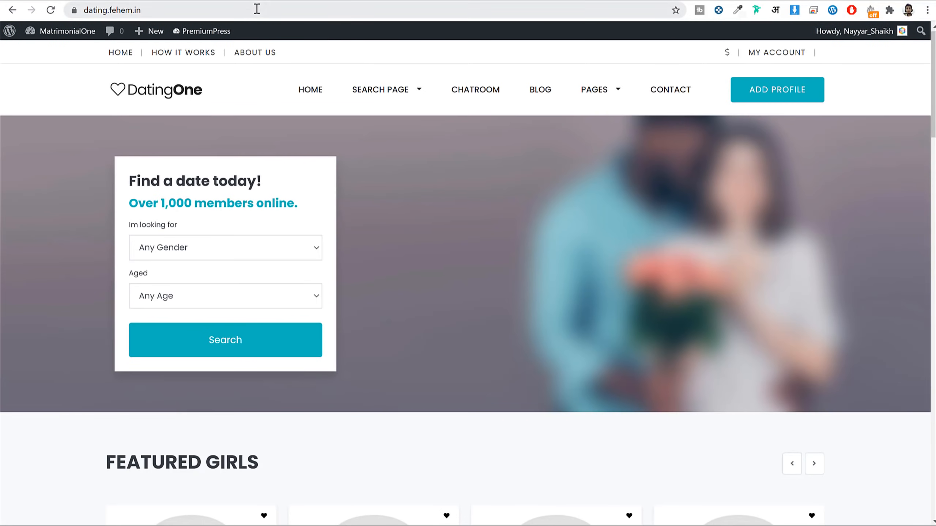
Step: Load dating.fehem.in in a new Chrome incognito window
left_click(257, 9)
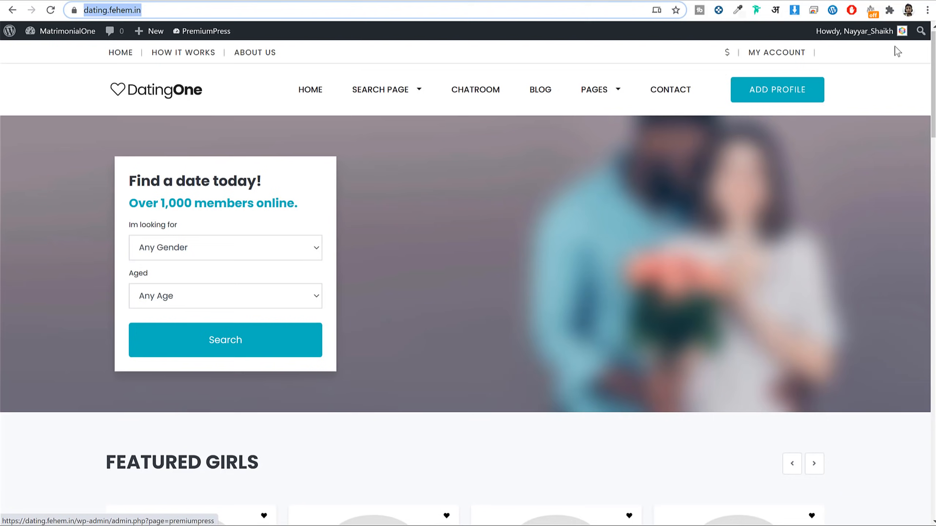
left_click(927, 10)
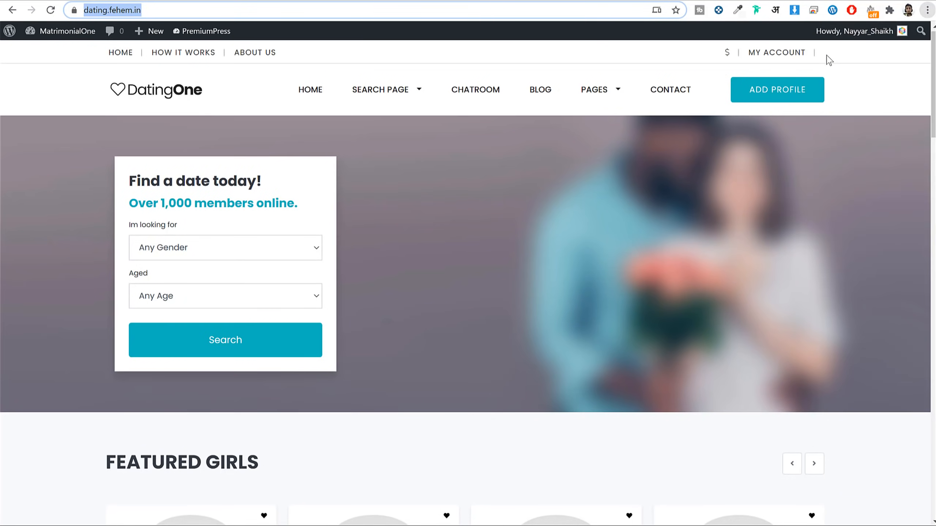
left_click(828, 56)
type("dating.fehem.in")
key("Return")
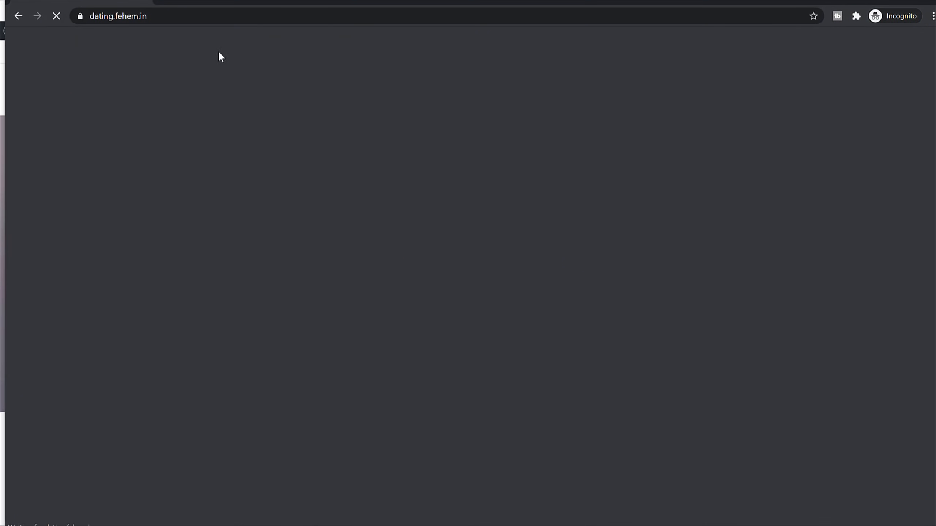
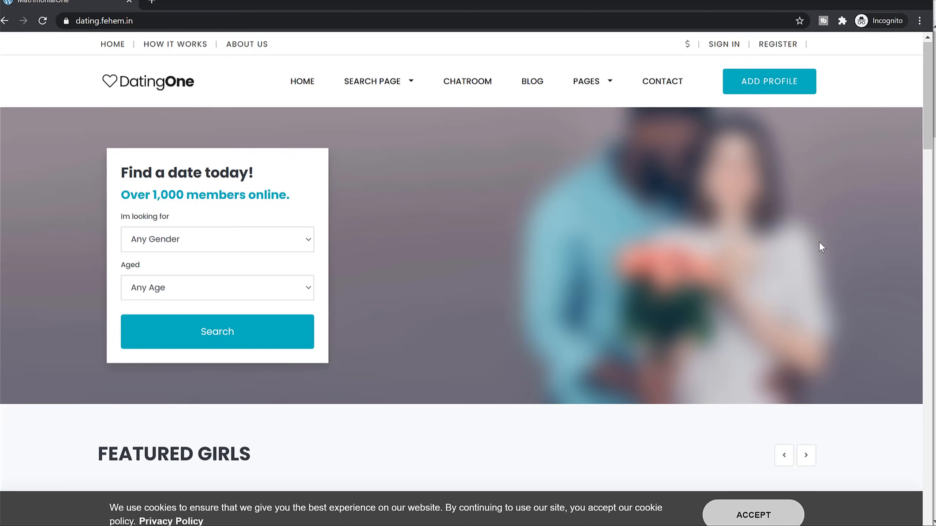
Step: Scroll through Example Profile 18 as a visitor, then go back to the homepage
scroll(820, 244, "down", 10)
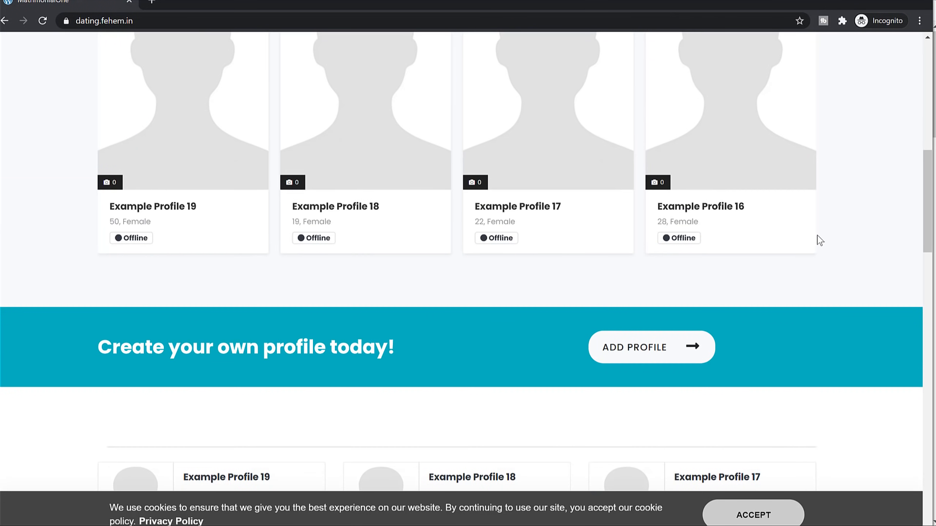
scroll(820, 240, "up", 3)
mouse_move(374, 308)
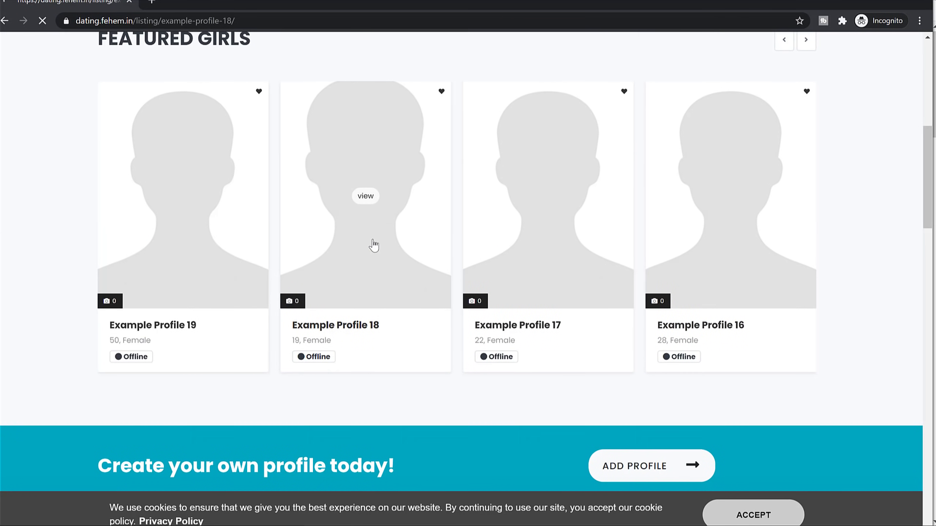
scroll(820, 270, "down", 12)
scroll(871, 282, "up", 5)
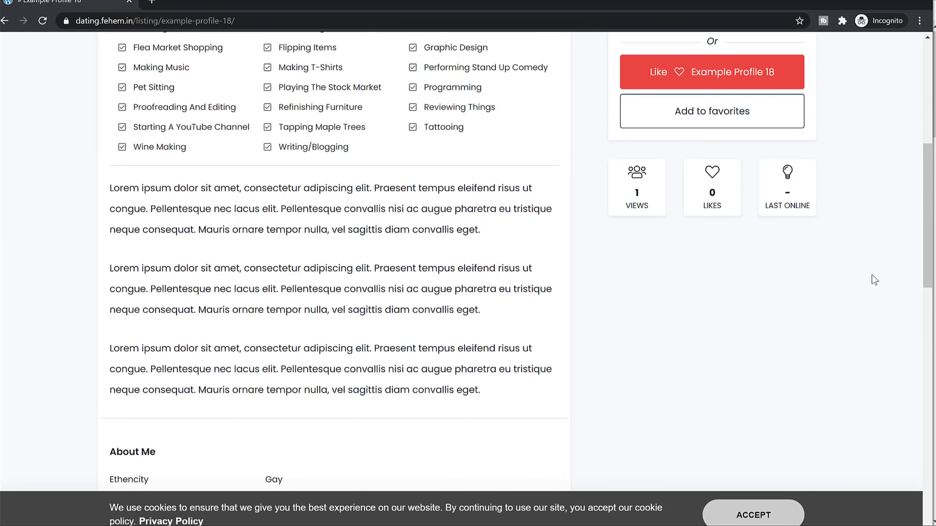
scroll(875, 280, "up", 9)
key("alt+Left")
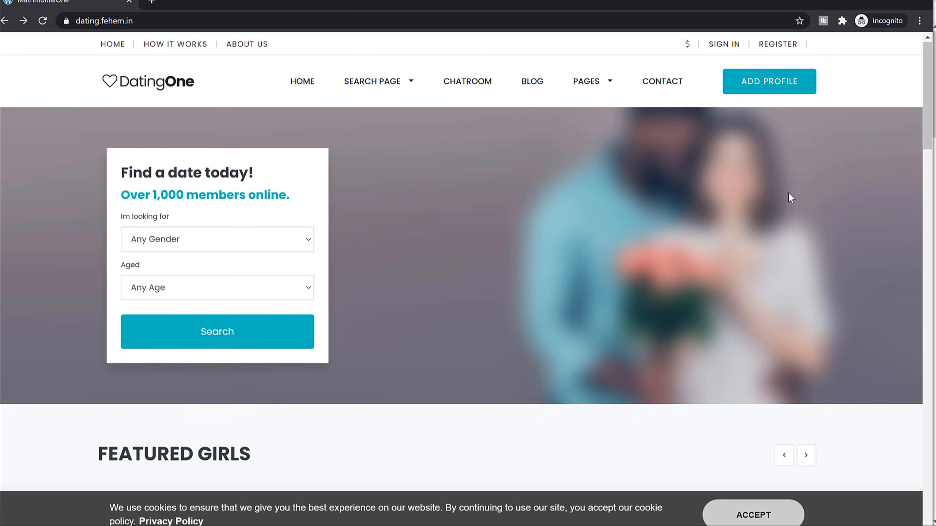
Step: Try Add Profile as a visitor, then return to the homepage via the logo
left_click(765, 78)
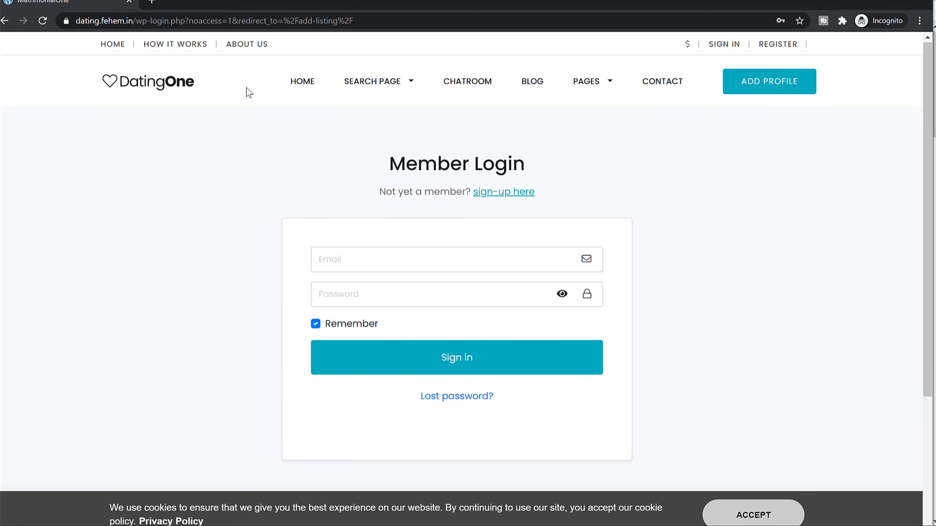
left_click(174, 85)
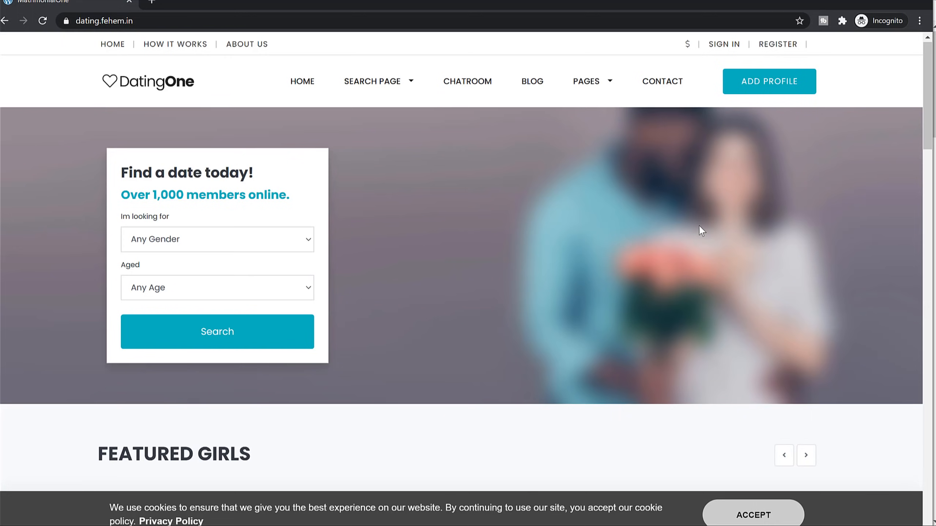
scroll(646, 238, "down", 7)
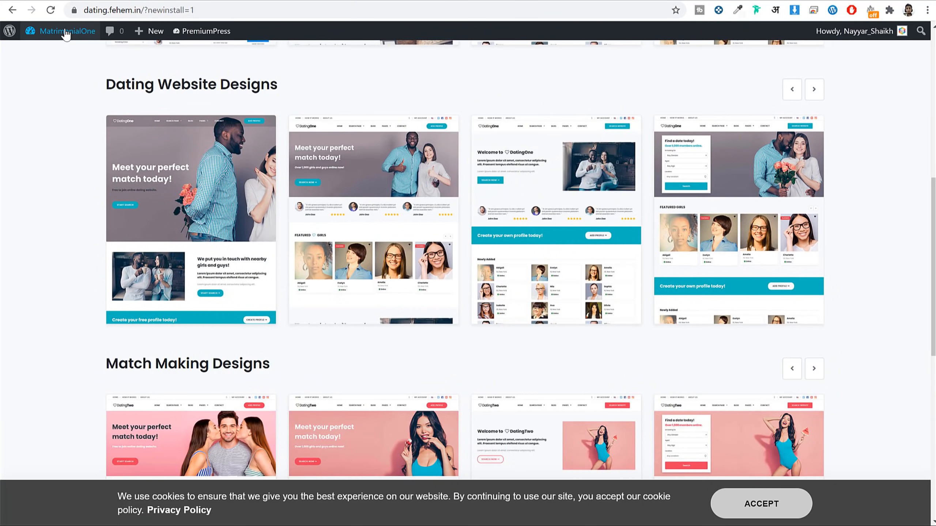
Step: Go from MatrimonialOne in the admin bar to the PremiumPress Settings overview
left_click(65, 32)
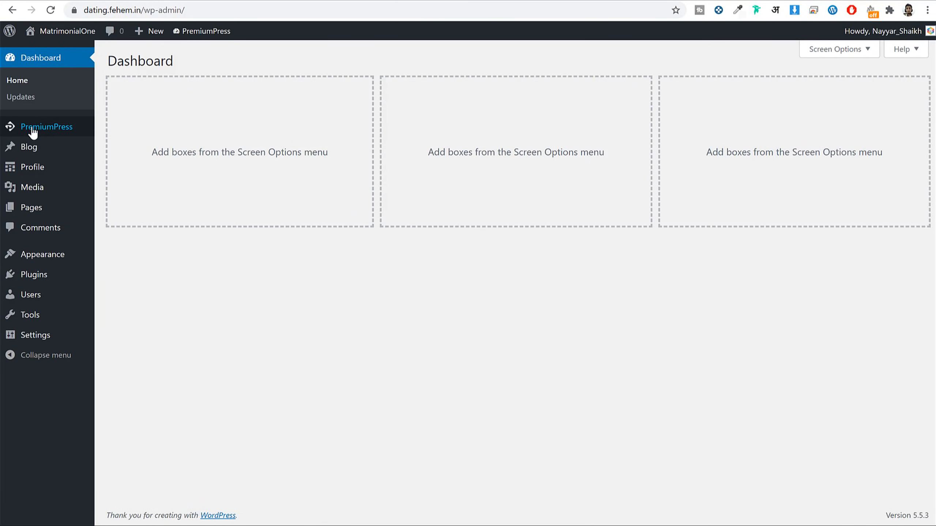
left_click(39, 132)
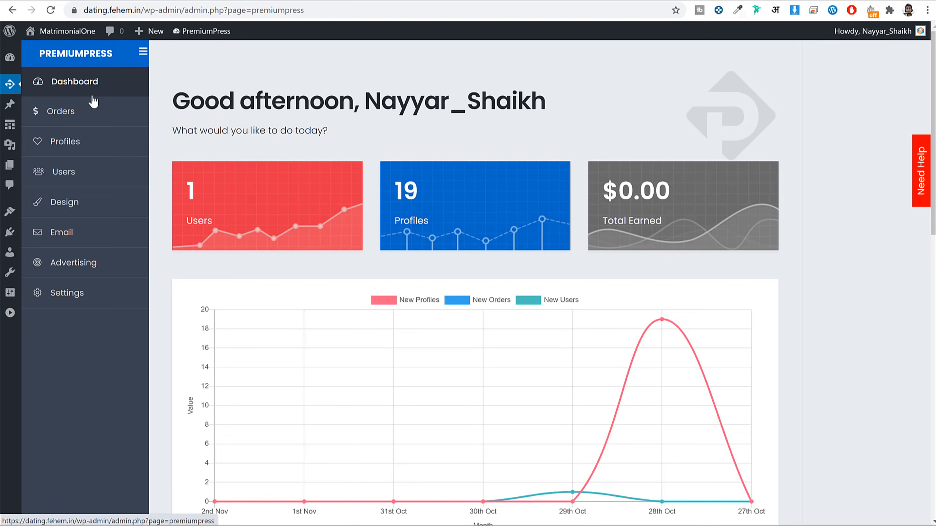
scroll(109, 150, "down", 3)
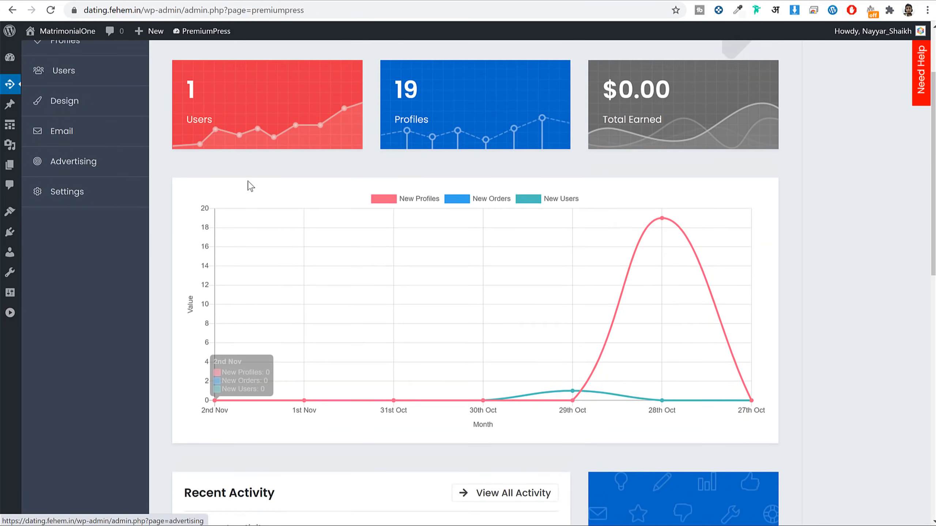
scroll(253, 184, "up", 3)
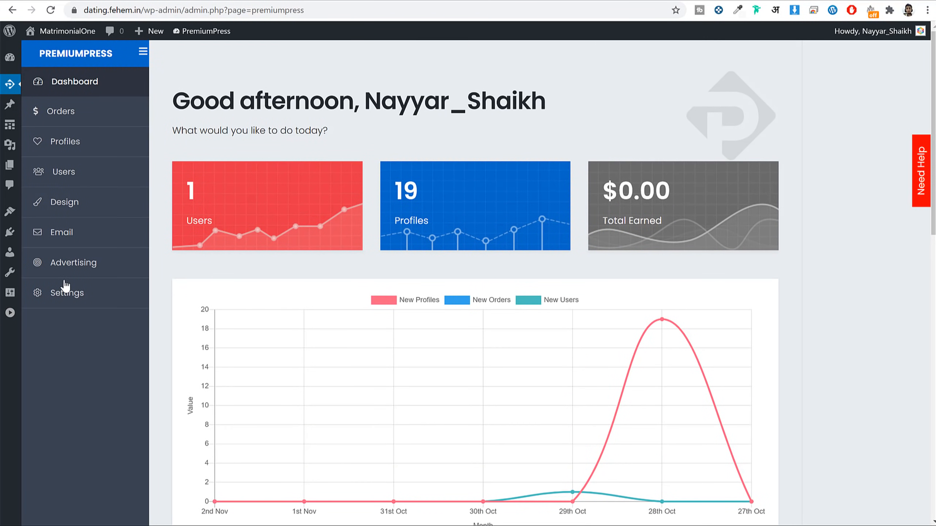
left_click(79, 300)
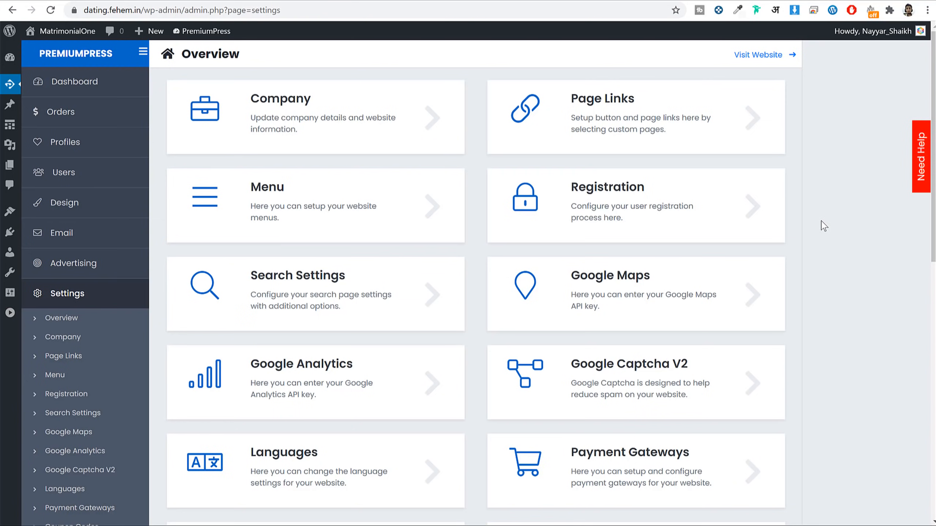
scroll(262, 236, "down", 3)
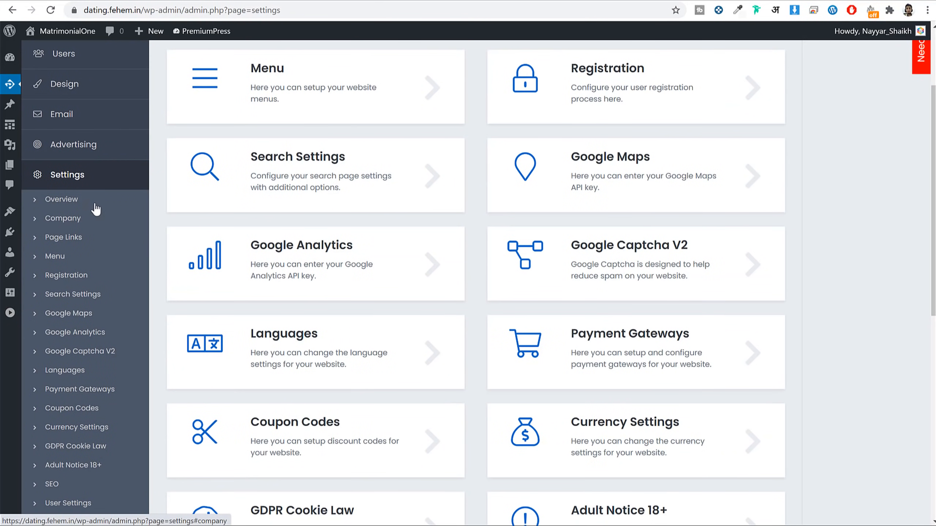
Step: In Registration settings, switch User Sets Username and User Sets Password to ON
left_click(72, 277)
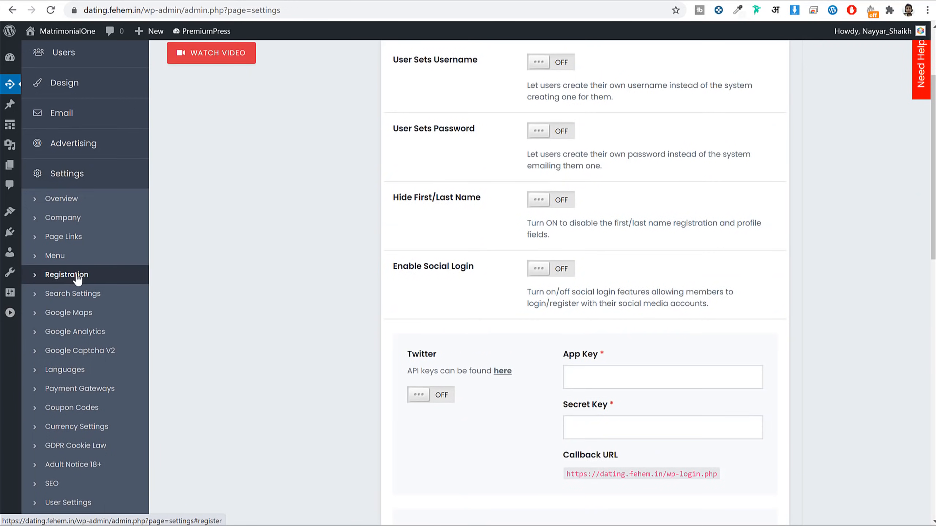
scroll(670, 258, "up", 3)
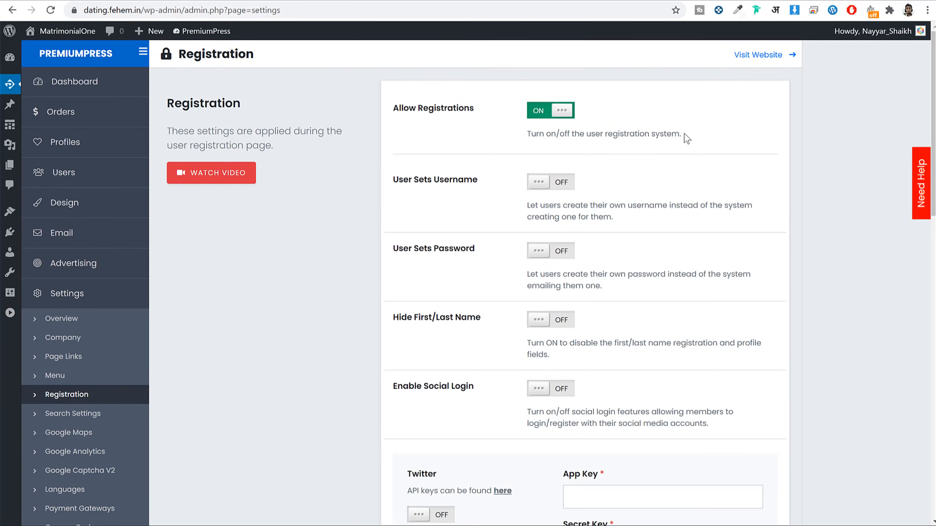
left_click_drag(482, 111, 397, 119)
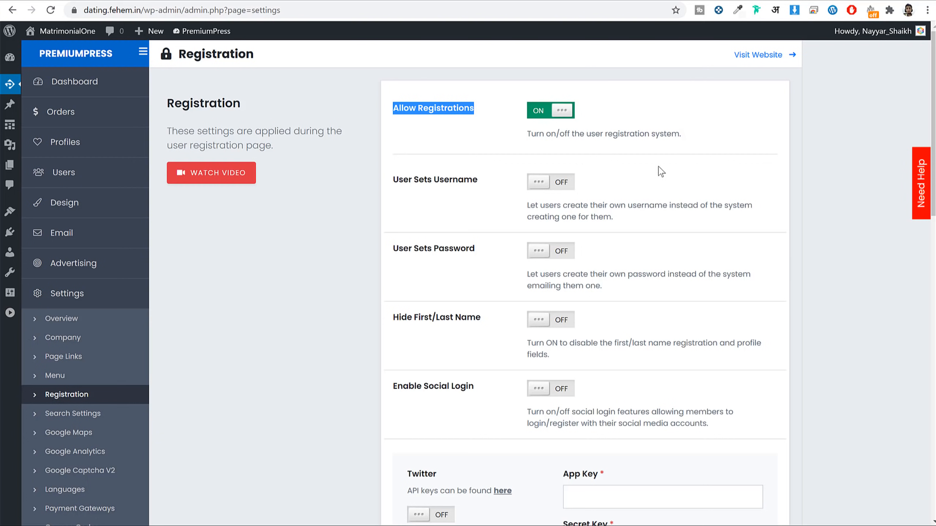
mouse_move(391, 182)
left_mouse_down()
mouse_move(478, 184)
mouse_move(391, 184)
left_mouse_up()
left_click(542, 184)
left_click(539, 184)
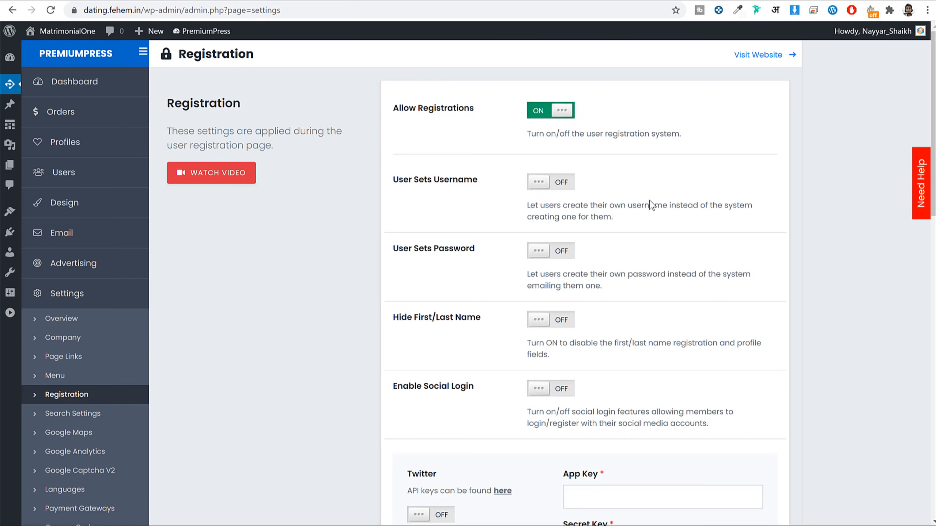
left_click(556, 184)
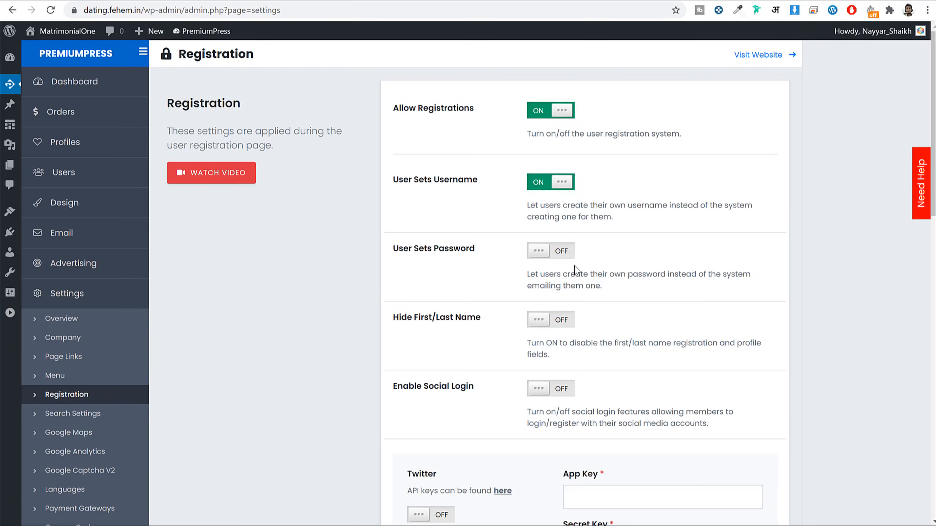
left_click(562, 260)
Step: Save the registration settings and open Search Settings
scroll(761, 255, "down", 3)
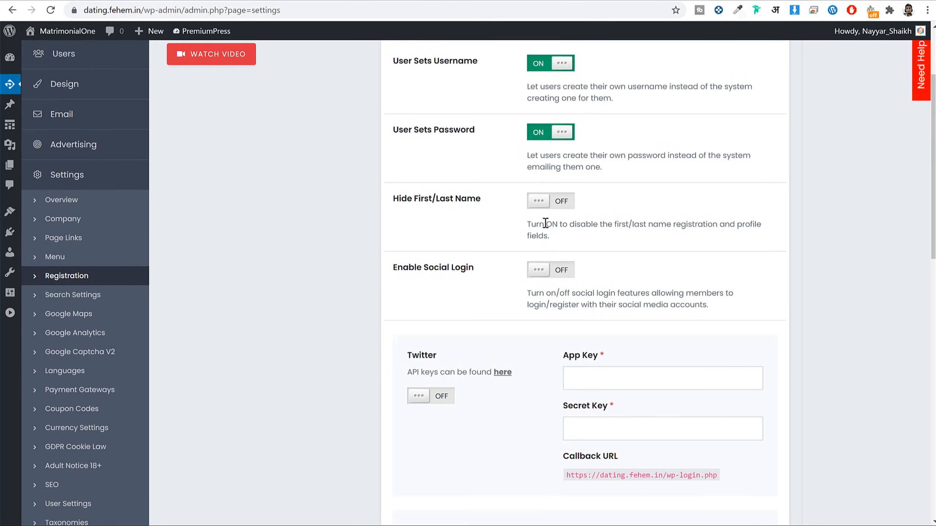
left_click_drag(484, 200, 398, 199)
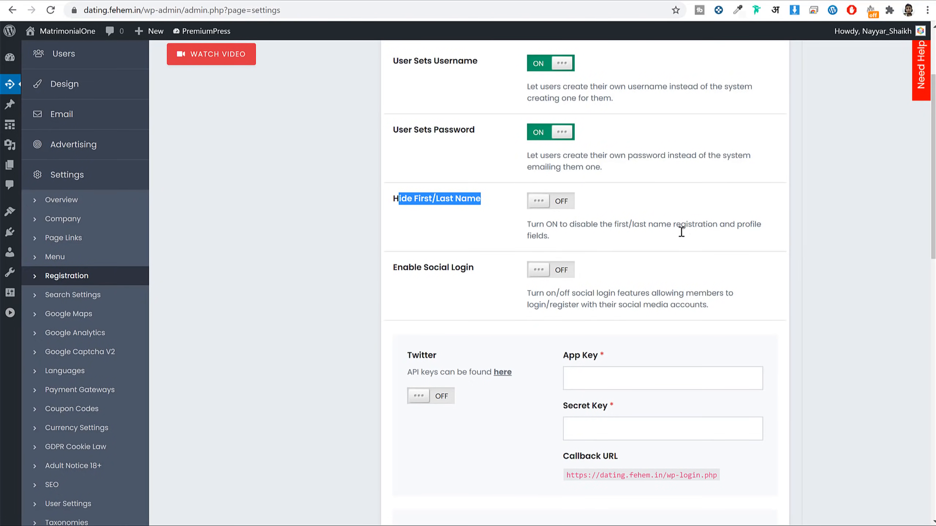
scroll(756, 261, "down", 15)
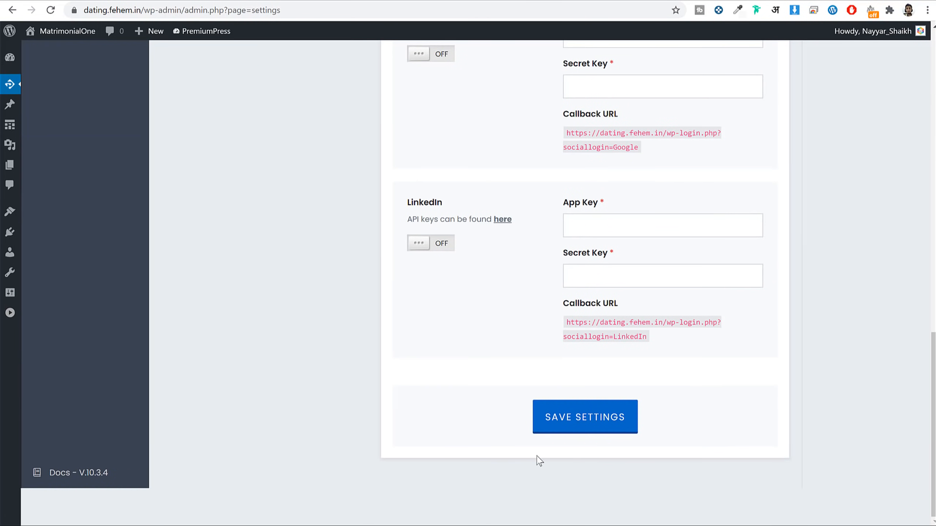
left_click(556, 431)
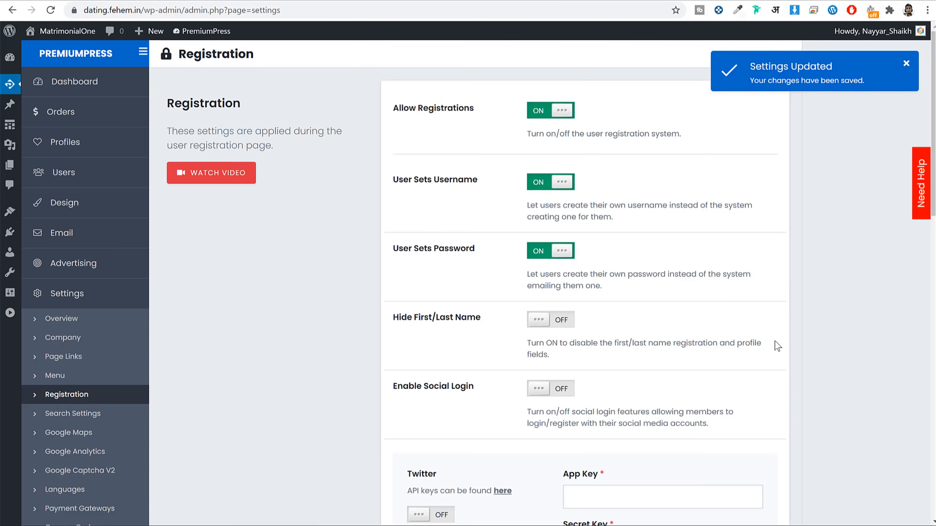
scroll(770, 346, "down", 3)
left_click(83, 300)
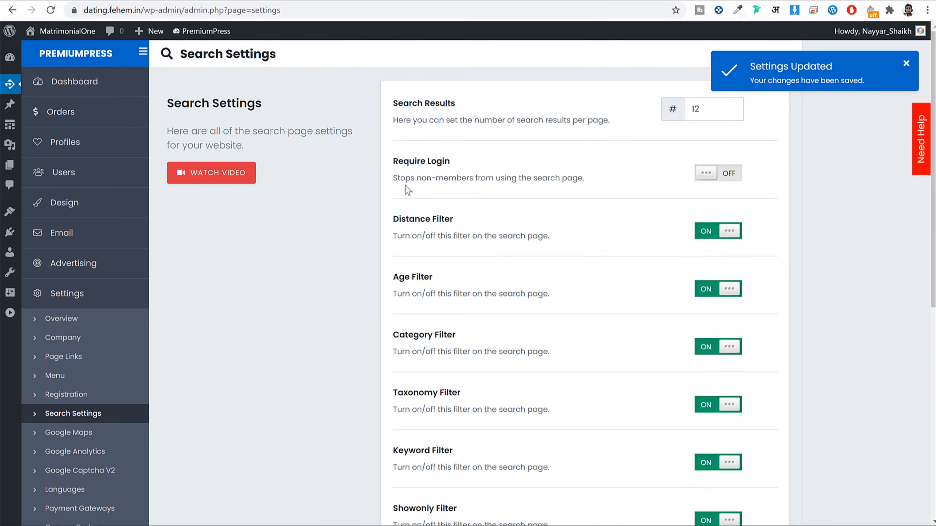
Step: Review the 12 results-per-page setting and run a front-end search to see the results
left_click_drag(457, 105, 393, 111)
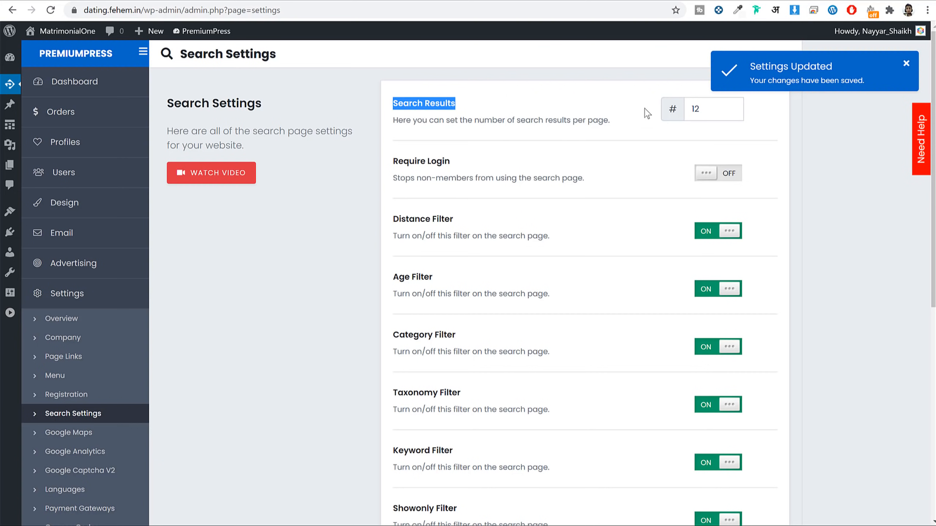
left_click_drag(709, 112, 689, 114)
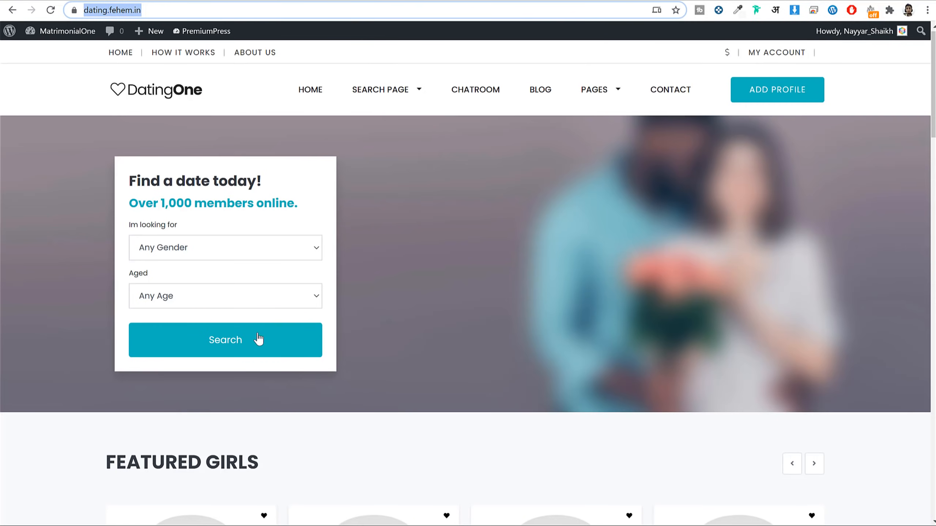
left_click(260, 340)
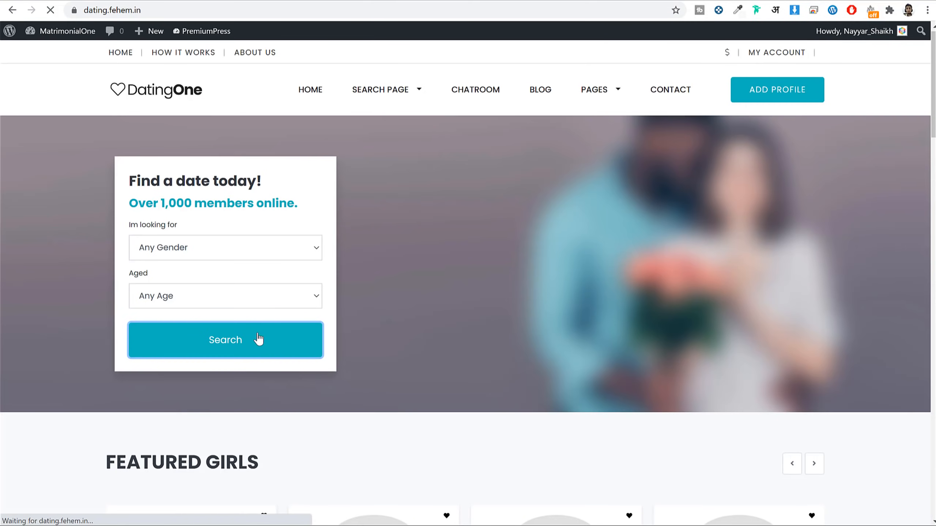
scroll(527, 257, "down", 6)
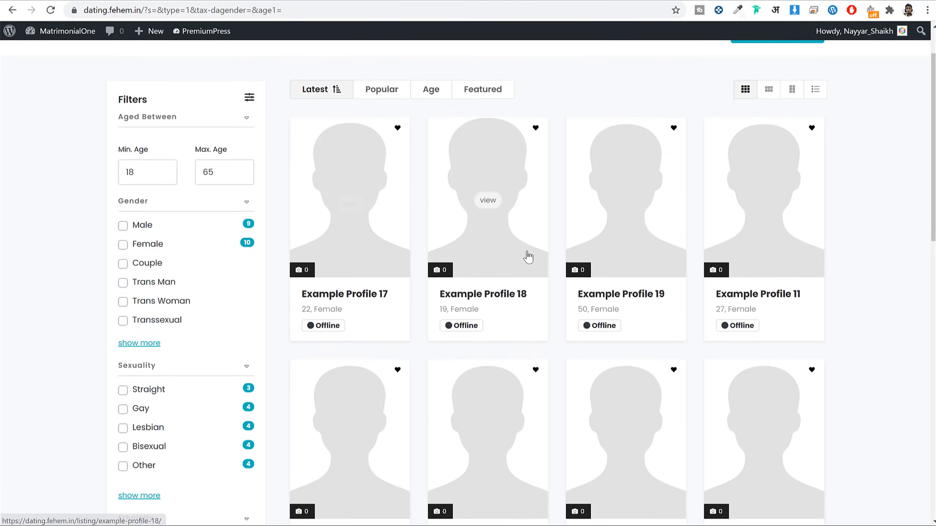
scroll(527, 257, "down", 8)
scroll(532, 261, "up", 12)
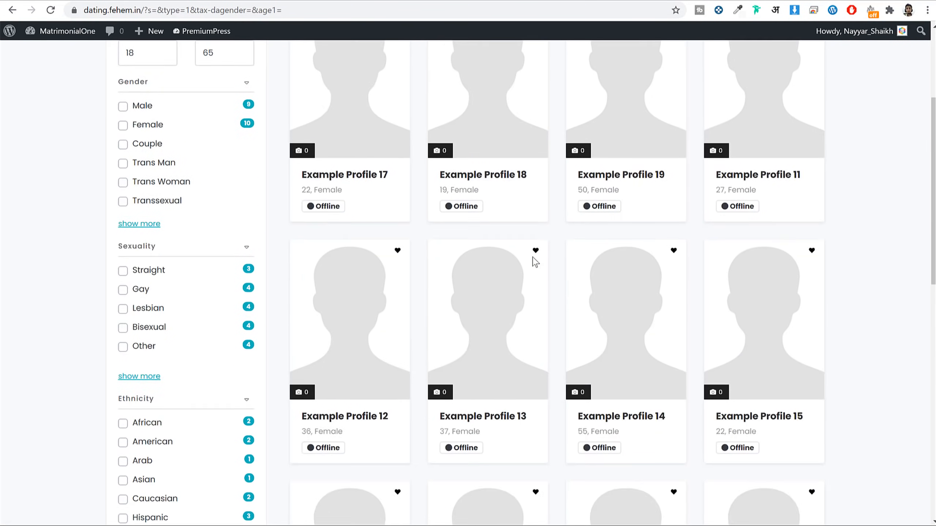
scroll(626, 243, "up", 3)
scroll(734, 247, "down", 12)
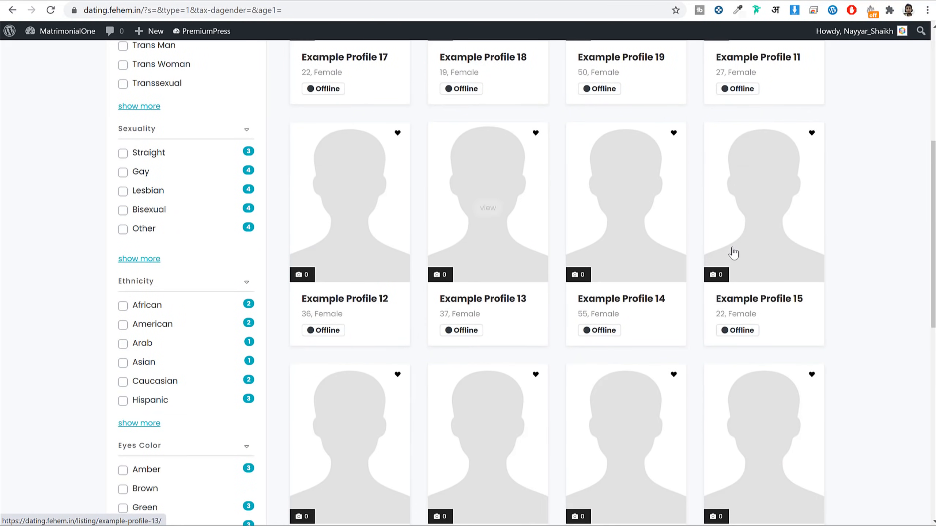
Step: Back in Search Settings, switch Require Login to ON
left_click(363, 1)
left_click(708, 112)
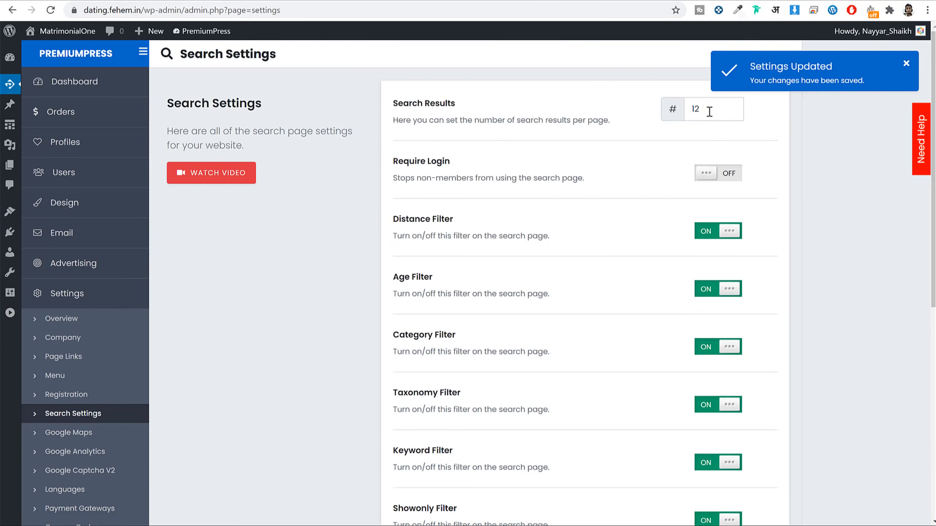
left_click_drag(392, 164, 476, 165)
left_click(724, 178)
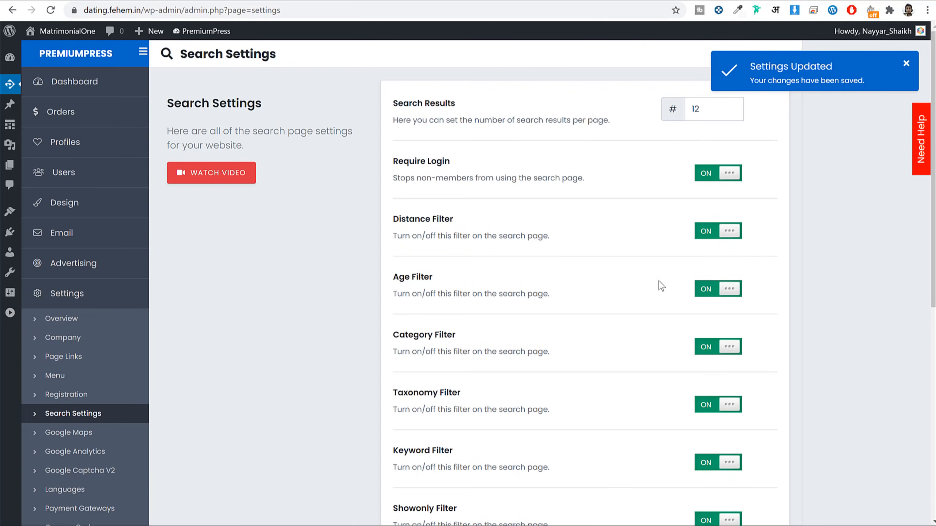
scroll(683, 370, "down", 8)
scroll(636, 409, "up", 6)
Step: Run a member search from the incognito homepage as a visitor
mouse_move(253, 525)
left_click(315, 518)
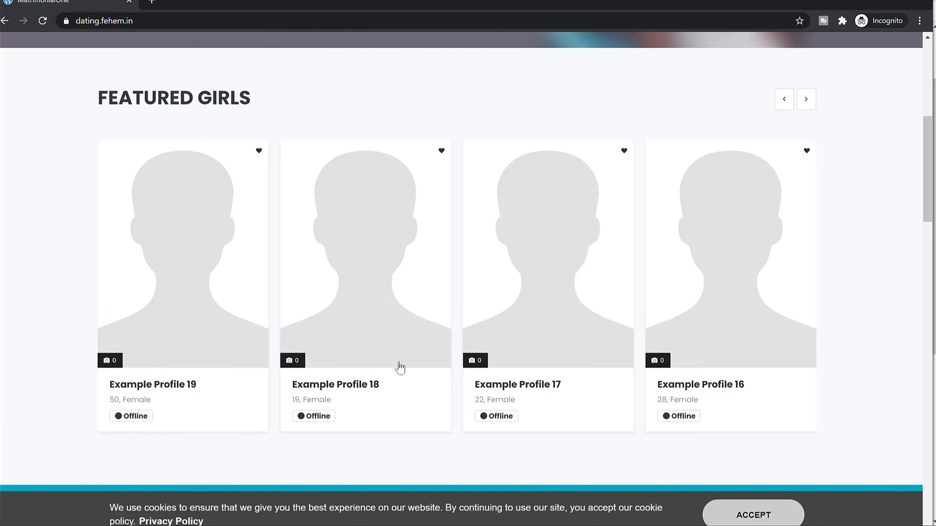
scroll(402, 364, "up", 7)
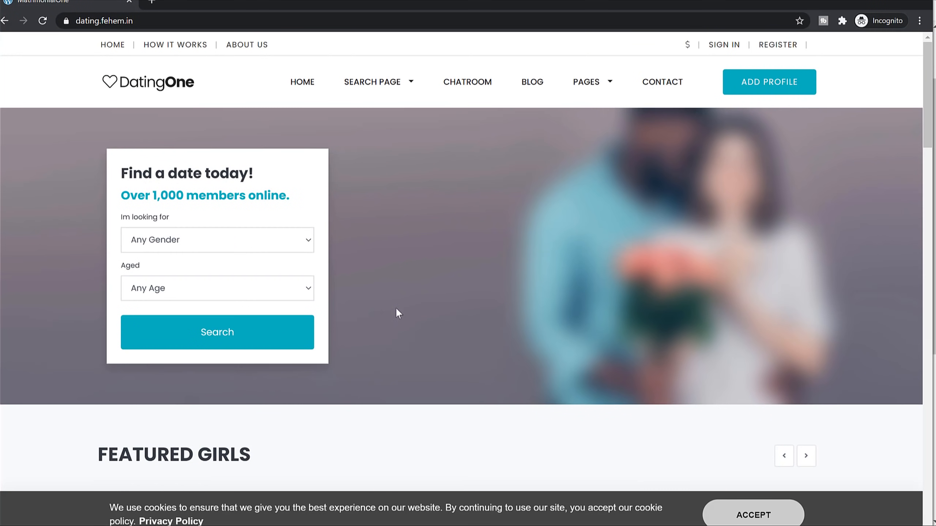
left_click(218, 340)
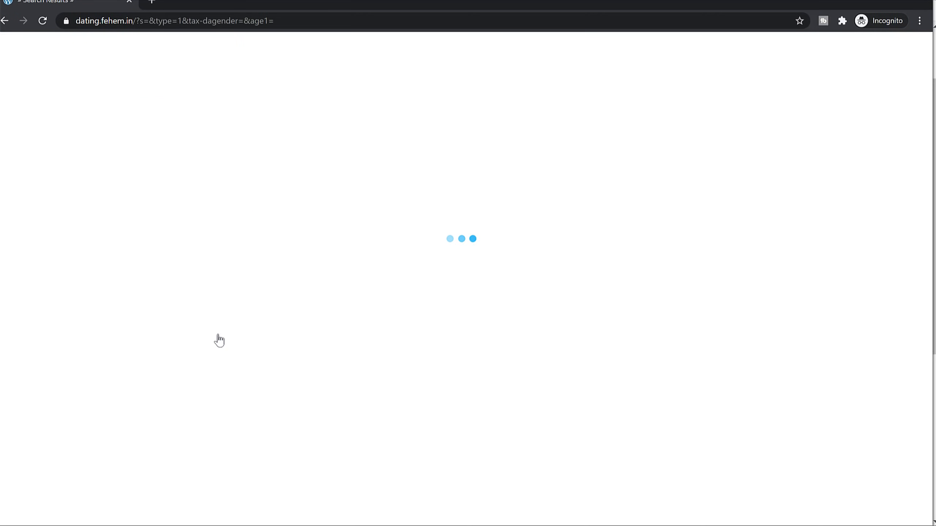
scroll(813, 244, "down", 9)
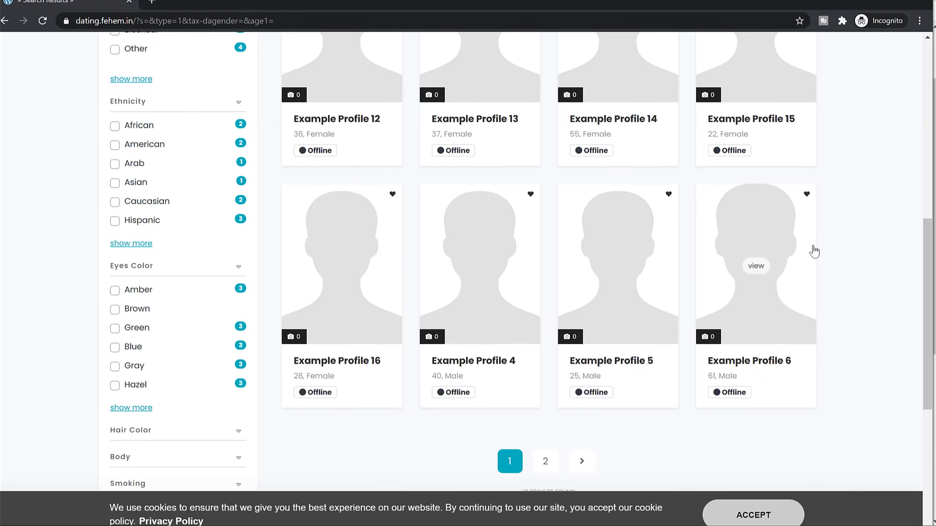
scroll(812, 250, "up", 5)
Step: Save the updated Search Settings in the admin window
left_click(863, 1)
scroll(845, 237, "down", 5)
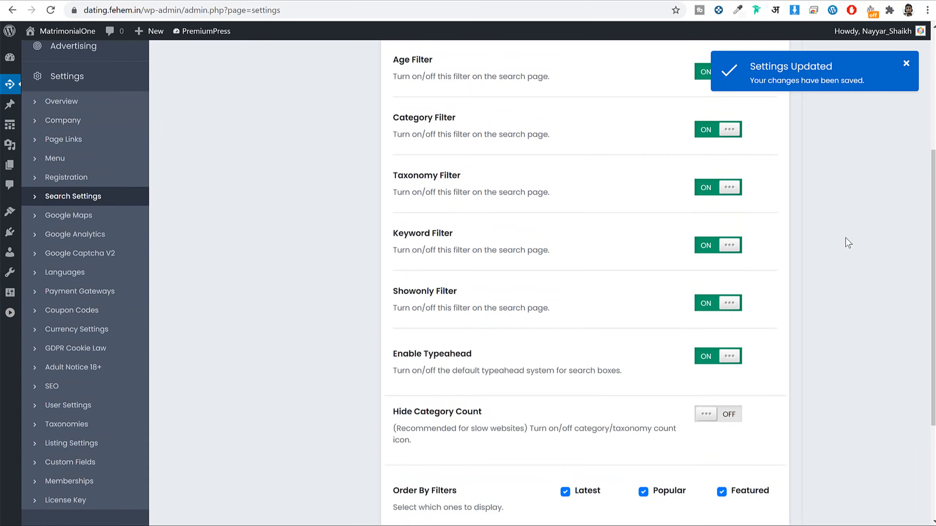
left_click(578, 422)
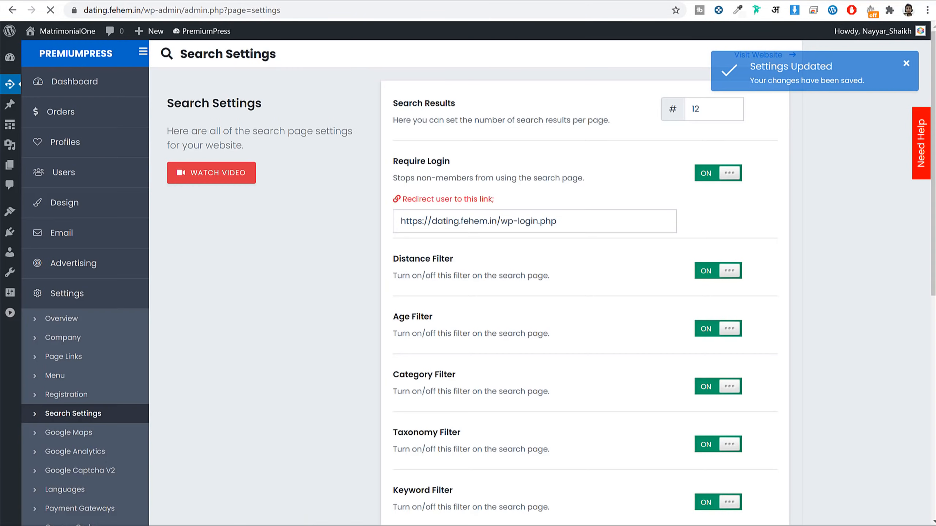
Step: Repeat the visitor search twice, confirming it redirects to the Member Login page
left_click(362, 515)
scroll(211, 190, "up", 3)
left_click(129, 85)
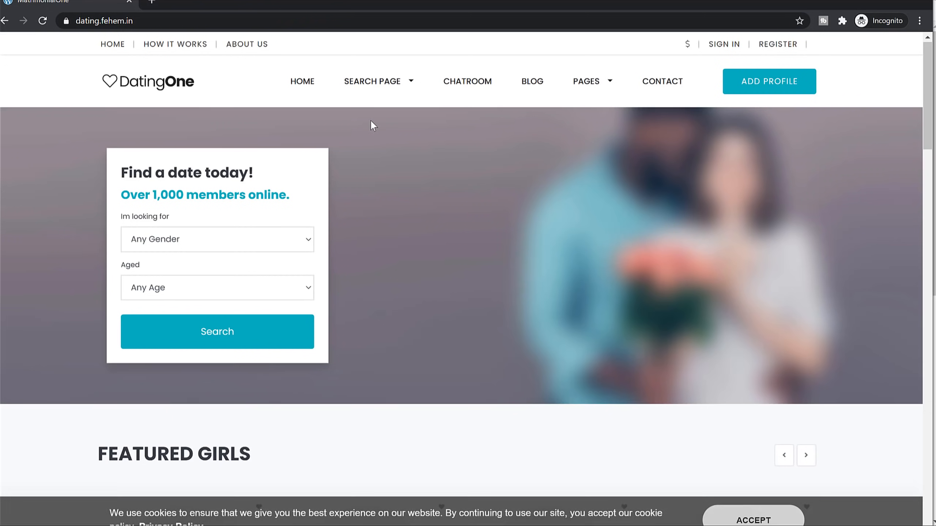
left_click(252, 337)
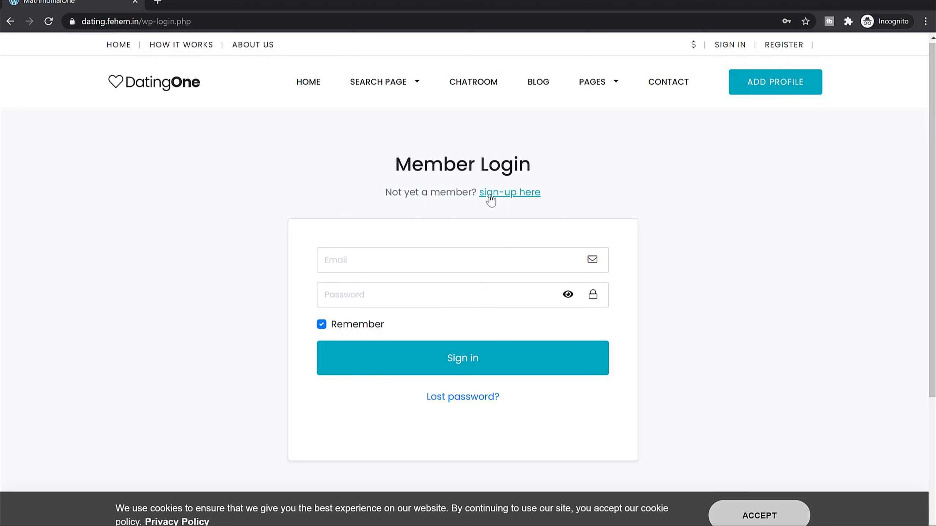
left_click_drag(533, 161, 390, 170)
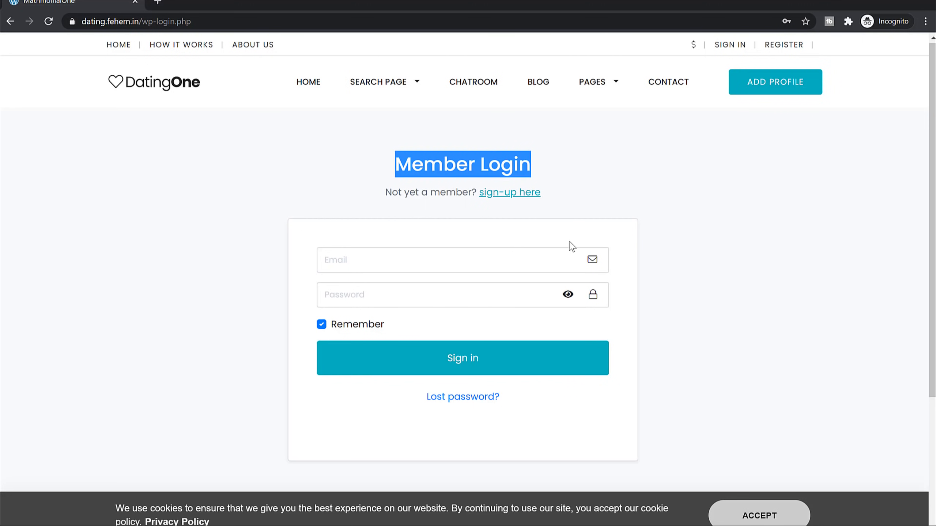
left_click(147, 80)
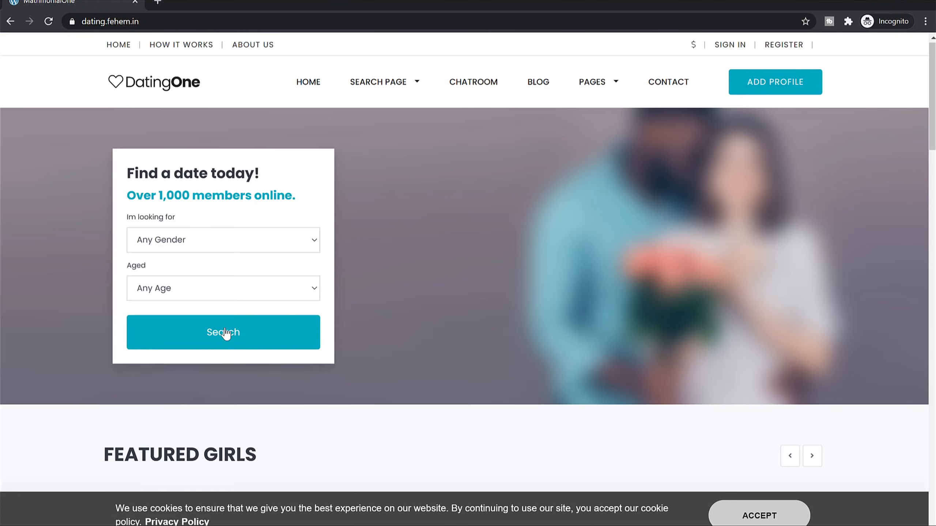
left_click(223, 332)
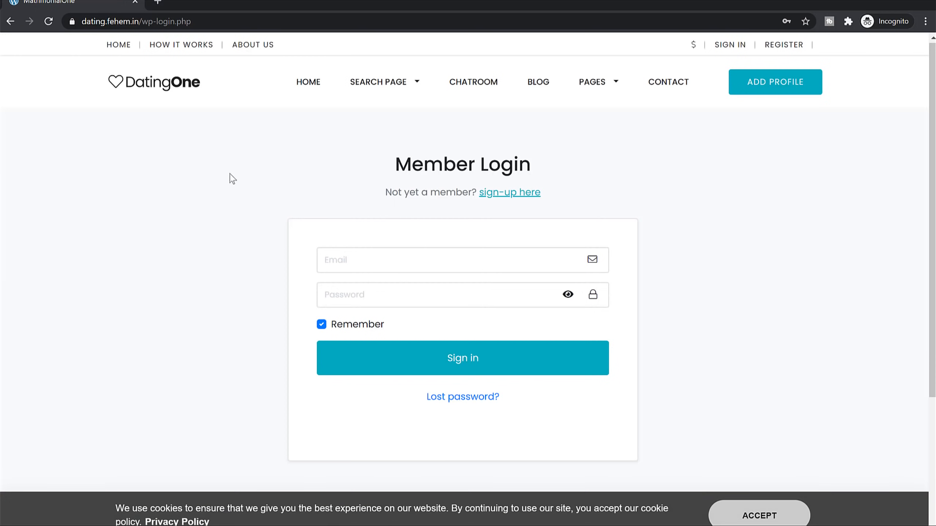
left_click_drag(392, 154, 529, 155)
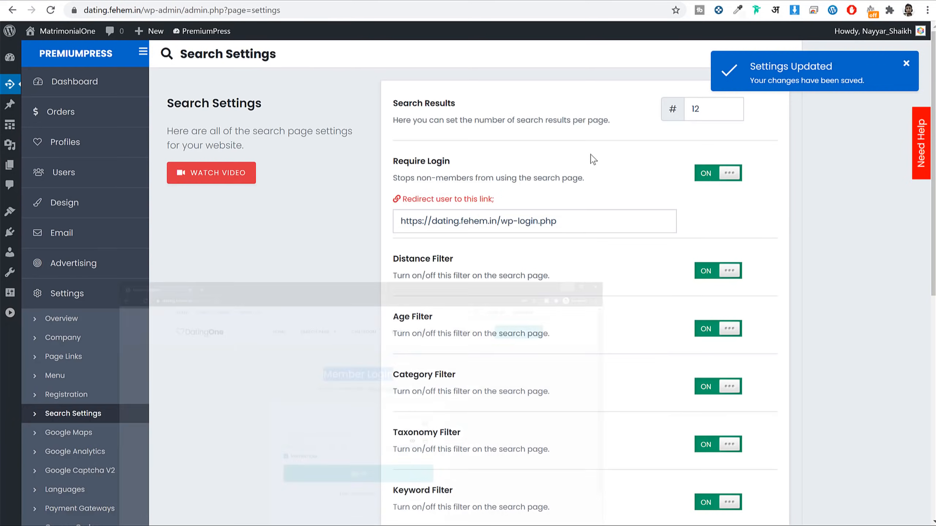
Step: Open the Google Maps settings and toggle Enable Maps on, then back off
scroll(781, 240, "down", 3)
scroll(568, 228, "down", 5)
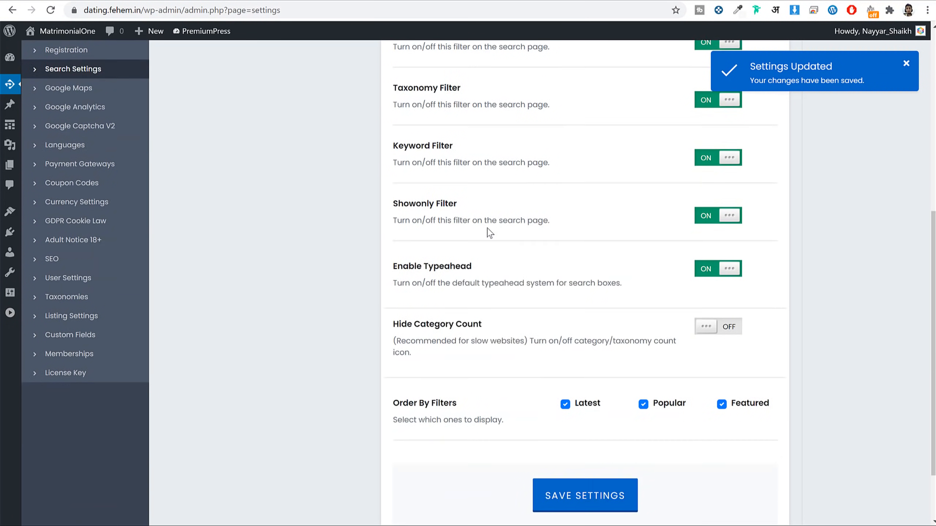
scroll(623, 332, "up", 9)
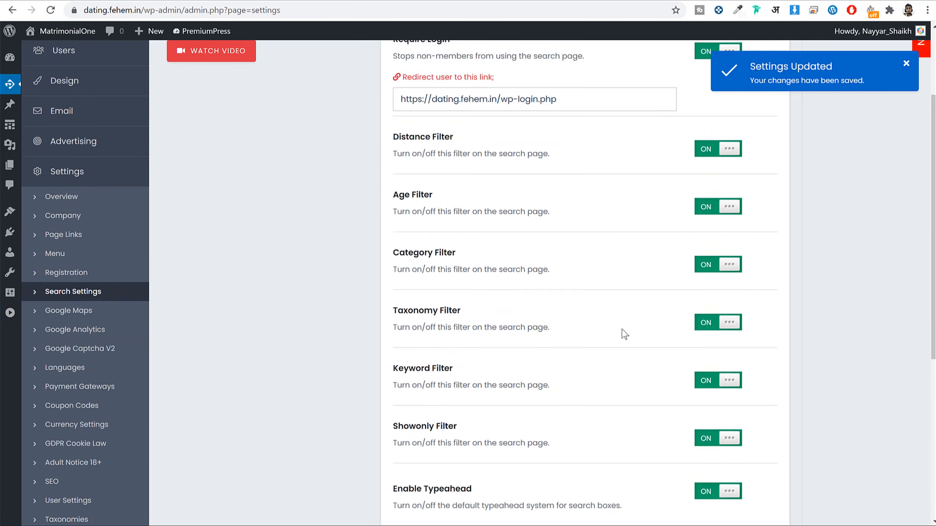
scroll(626, 334, "down", 4)
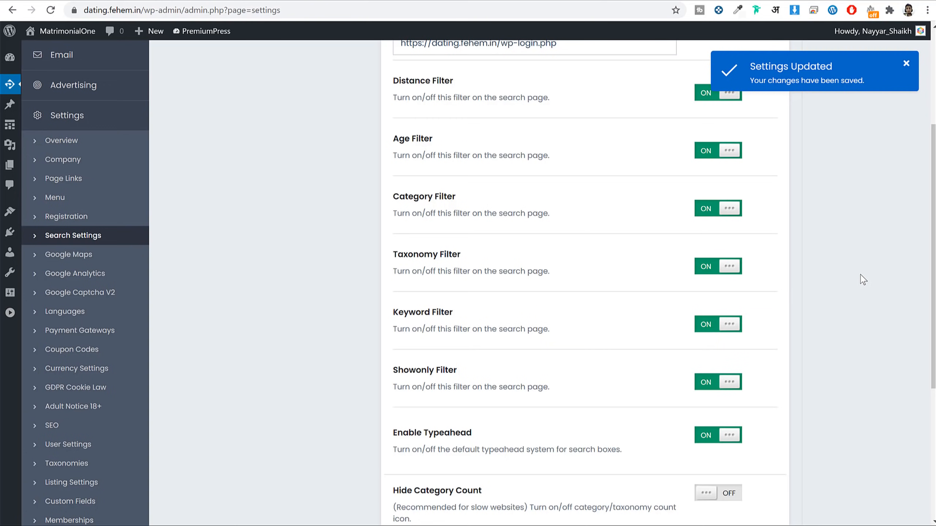
left_click(69, 258)
scroll(579, 245, "up", 3)
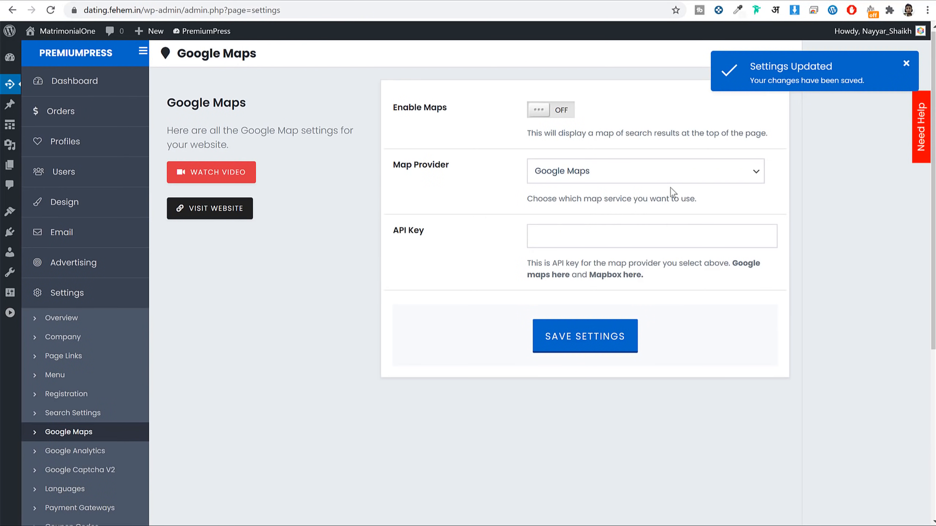
left_click(560, 117)
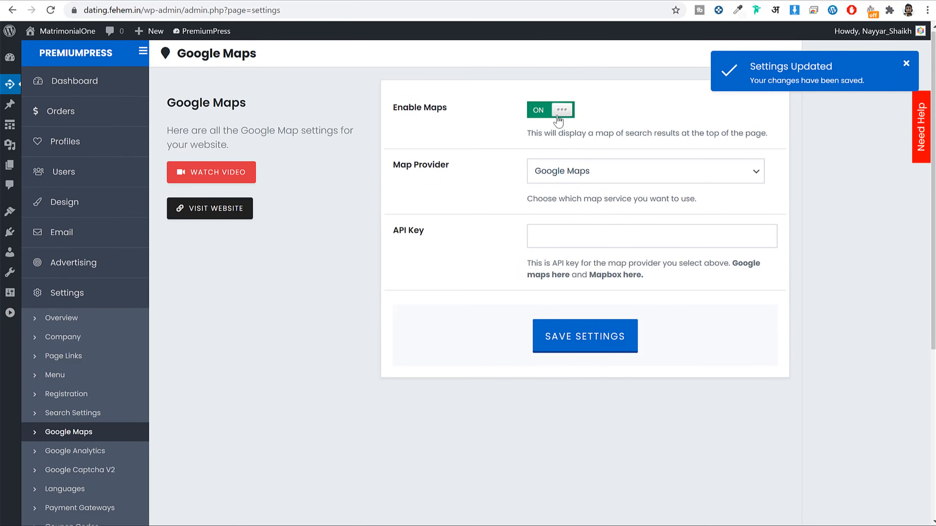
left_click(549, 118)
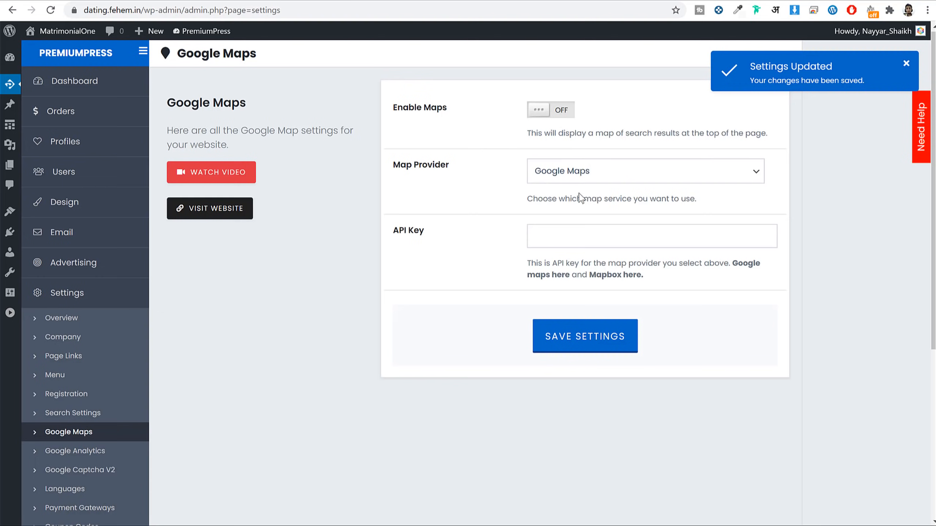
scroll(580, 239, "down", 5)
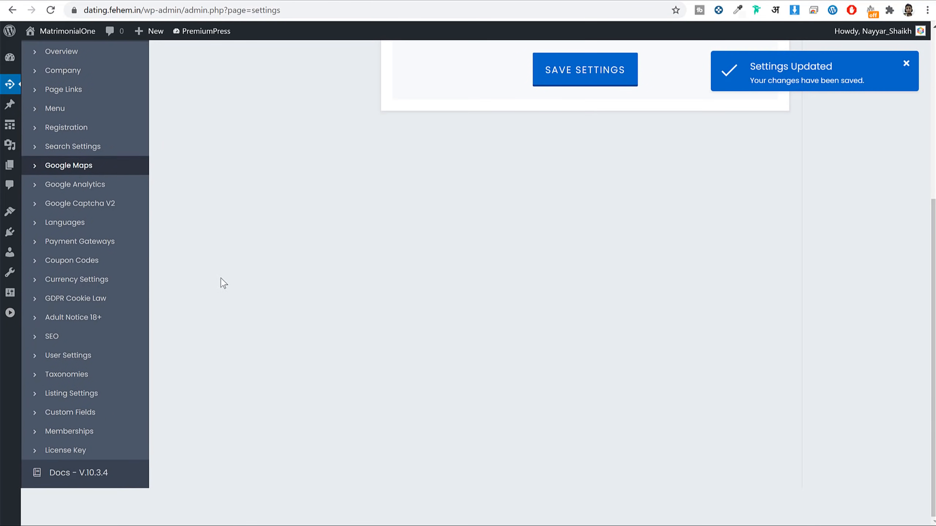
Step: In Listing Settings, check the How Many? choices, keeping Unlimited Listings
left_click(84, 393)
scroll(309, 361, "up", 5)
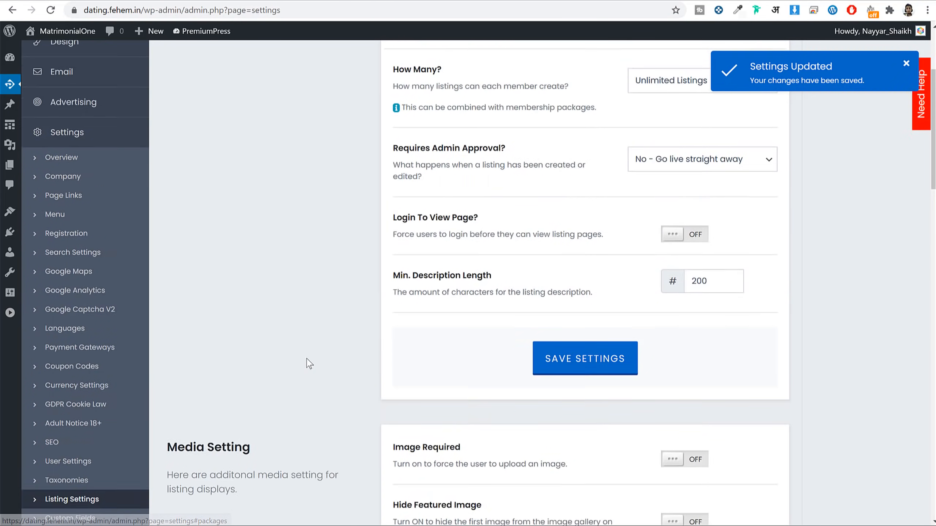
scroll(310, 363, "up", 2)
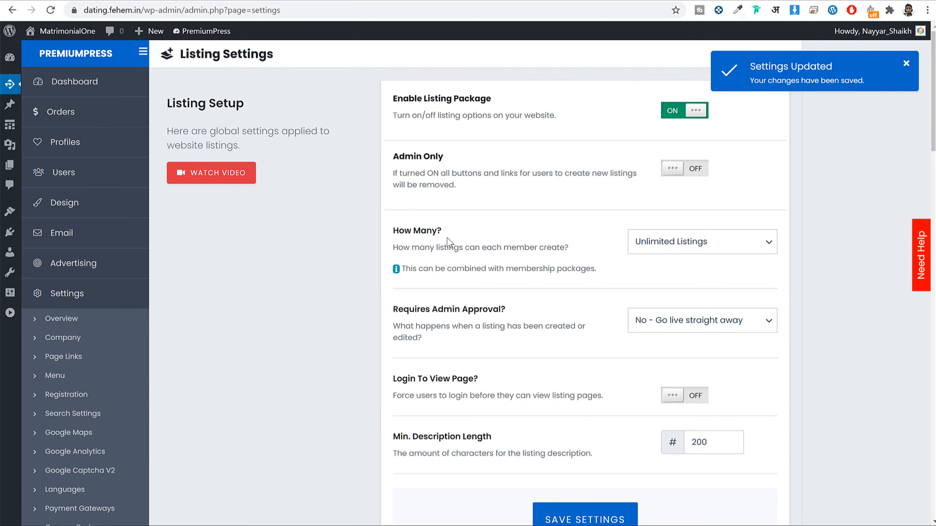
left_click_drag(442, 231, 390, 232)
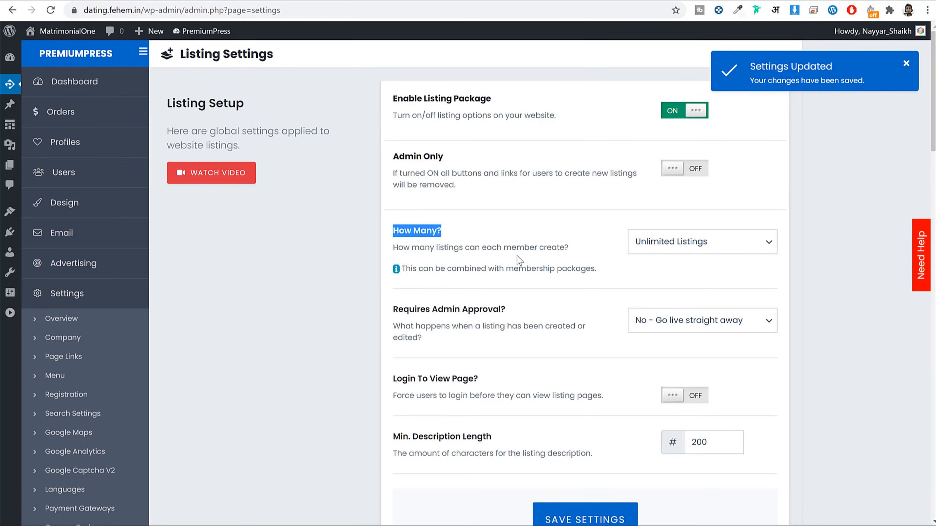
left_click(693, 243)
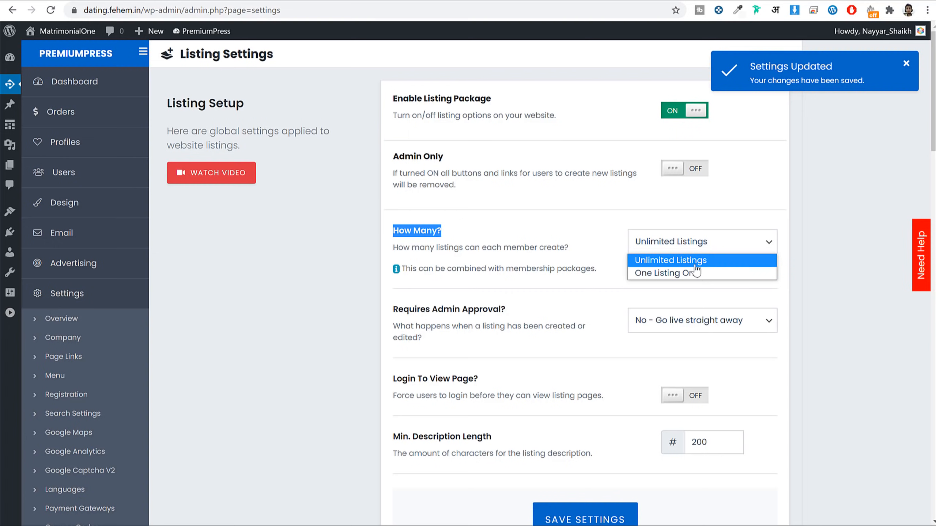
left_click(578, 219)
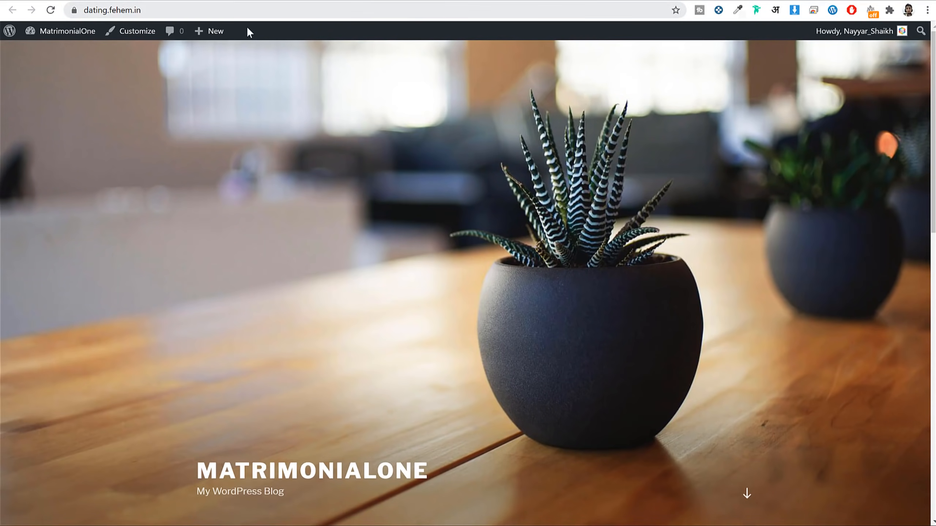
Step: Preview the Add Profile pricing plans page on the live site
left_click(51, 10)
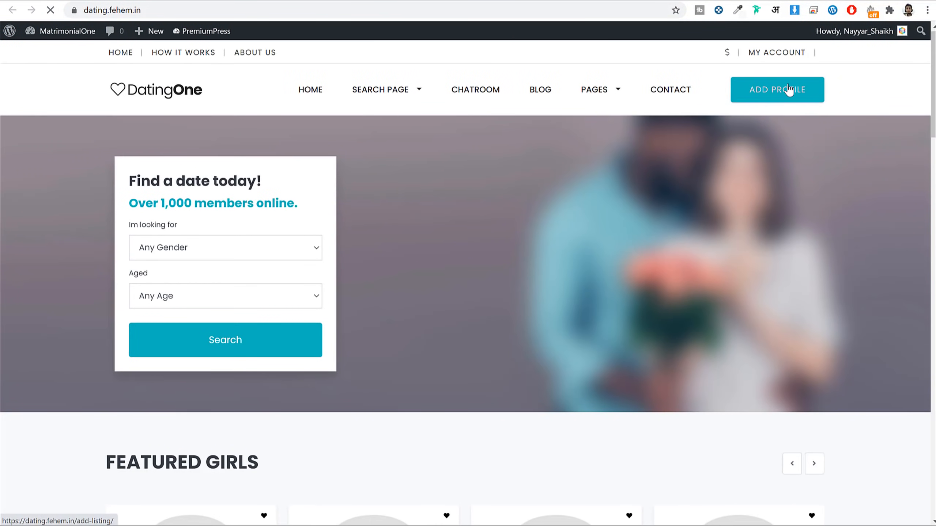
left_click(788, 89)
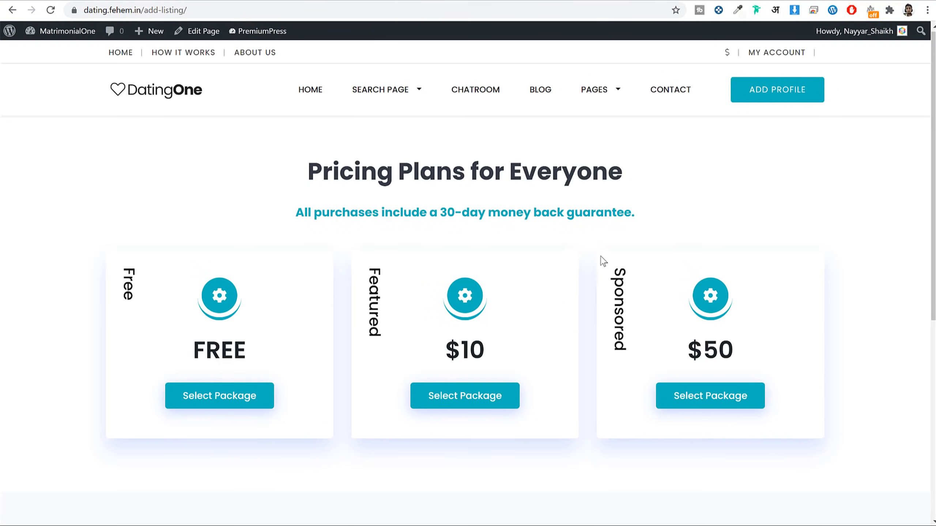
left_click(236, 399)
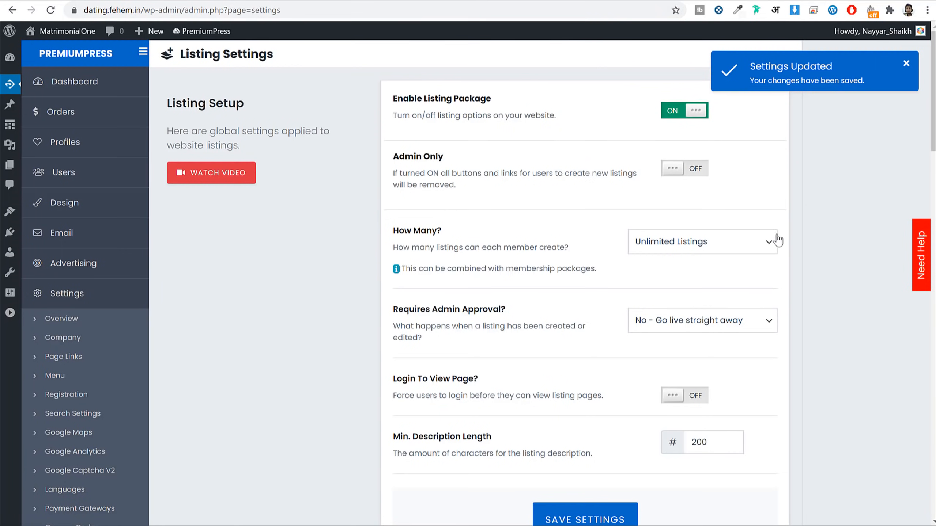
Step: Set listings to One Listing Only and Requires Admin Approval to 'No - Go live straight away'
left_click(706, 247)
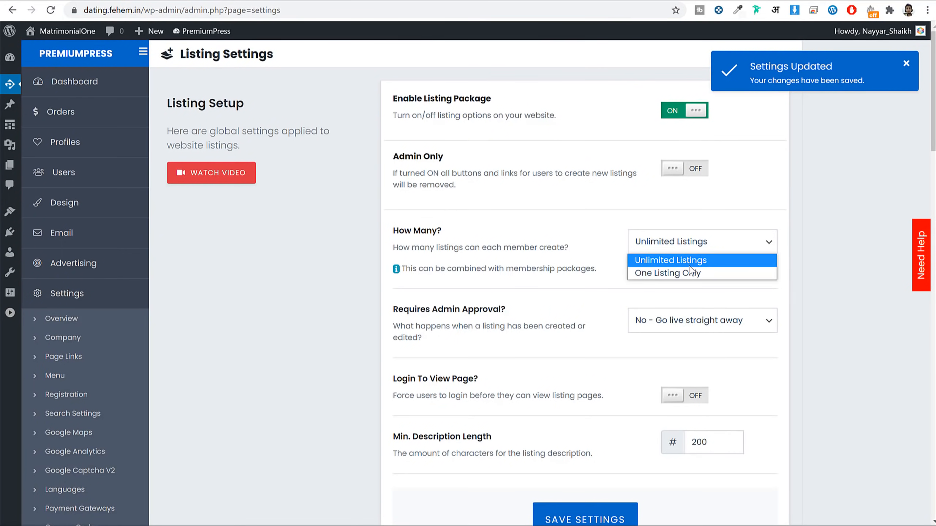
left_click(678, 273)
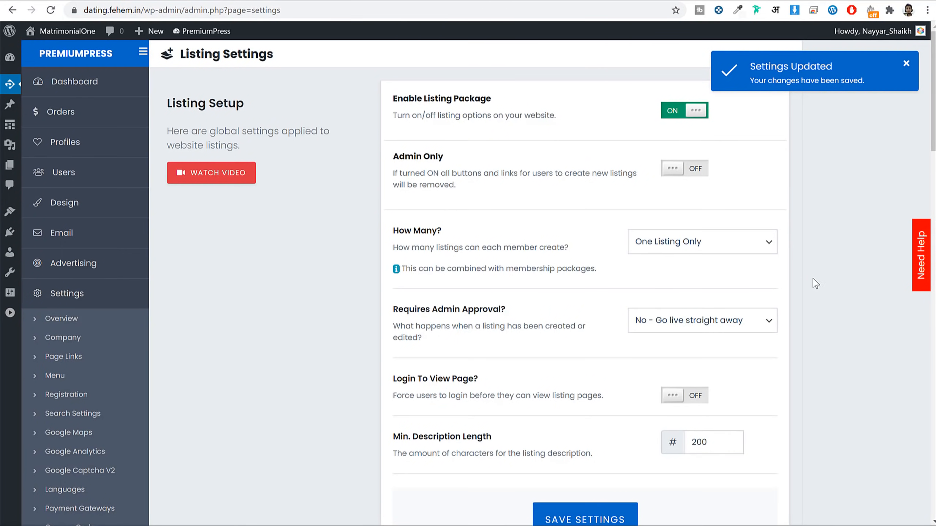
scroll(817, 282, "down", 2)
left_click_drag(398, 251, 514, 260)
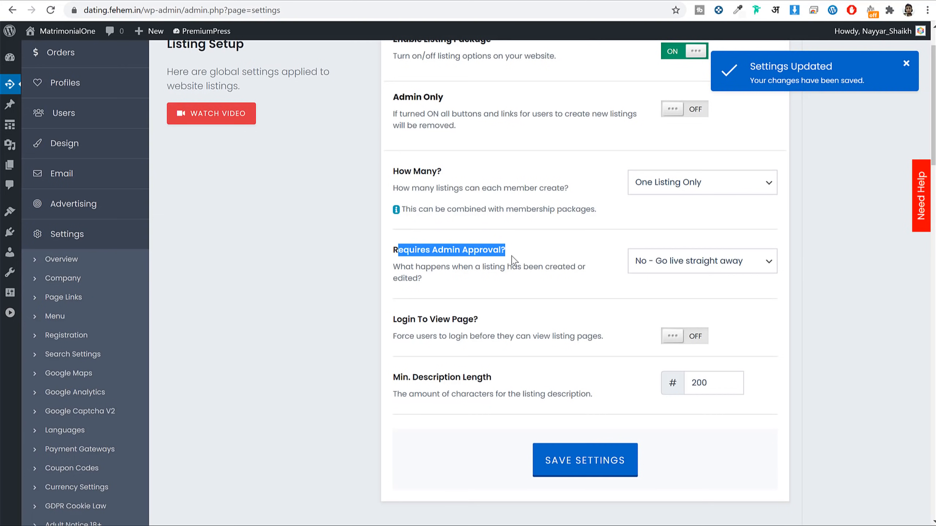
left_click(675, 266)
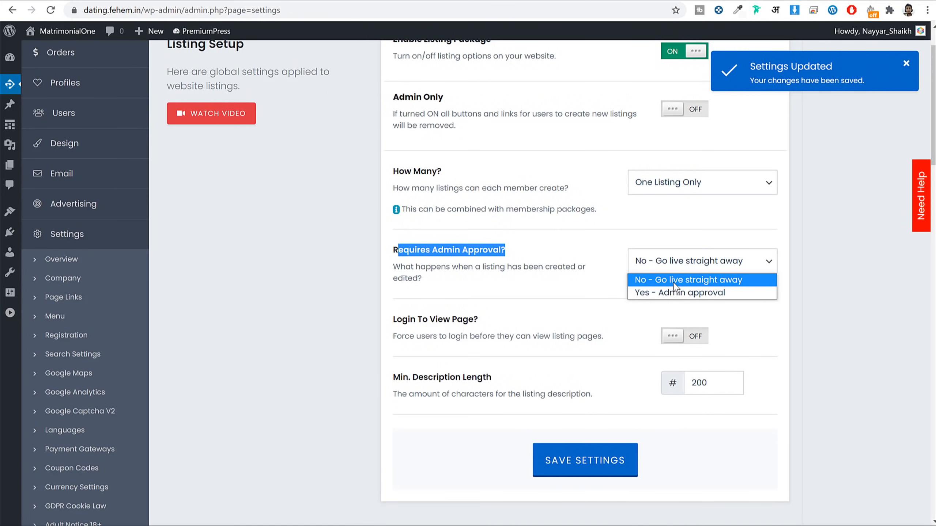
left_click(674, 280)
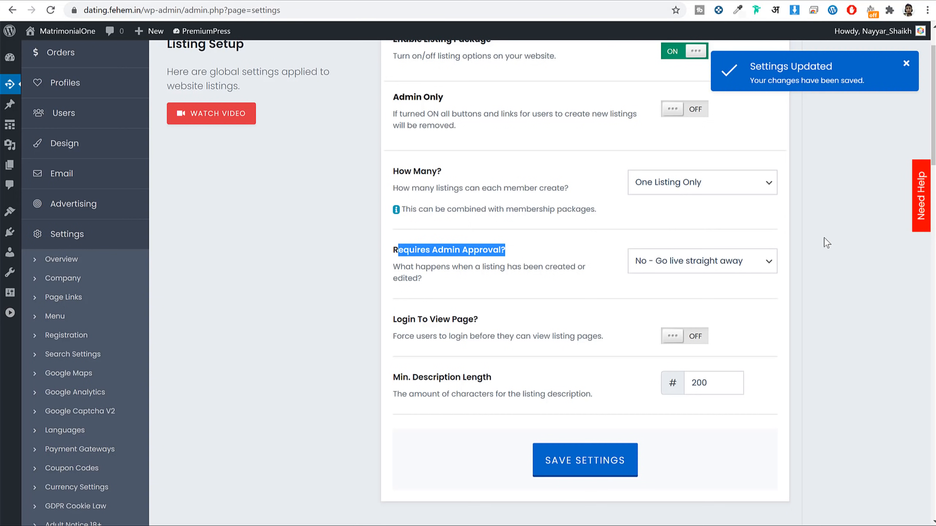
left_click(686, 279)
left_click(664, 293)
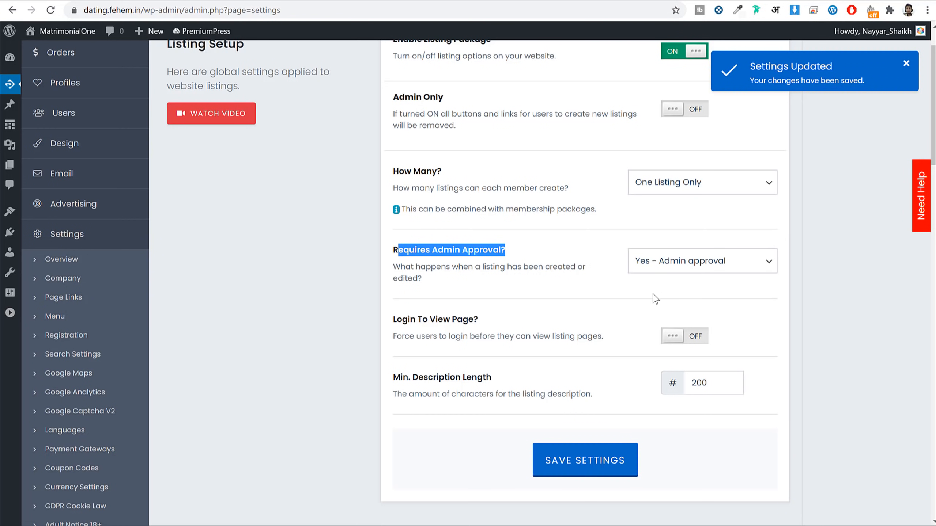
left_click(596, 281)
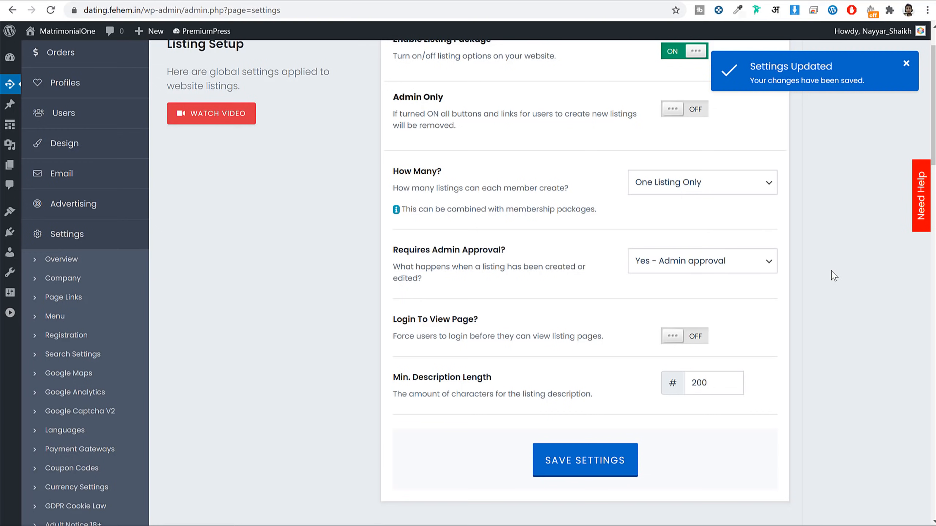
left_click(715, 261)
left_click(706, 279)
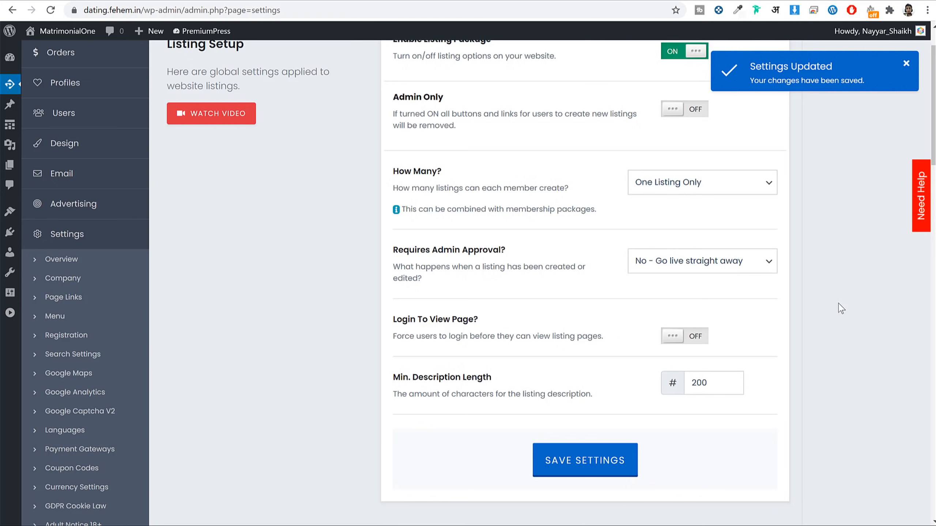
Step: Switch Login To View Page ON and save the listing settings
left_click_drag(393, 319, 497, 319)
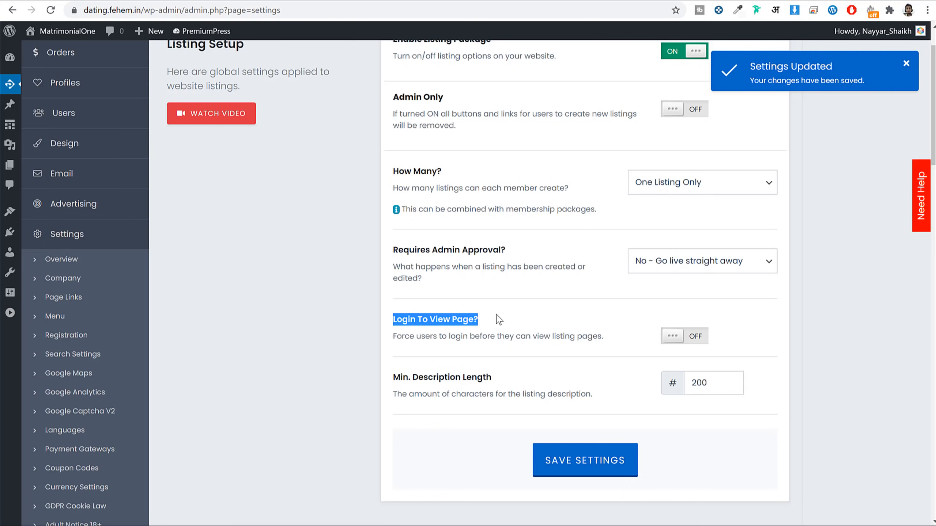
left_click(677, 337)
left_click_drag(408, 336, 542, 333)
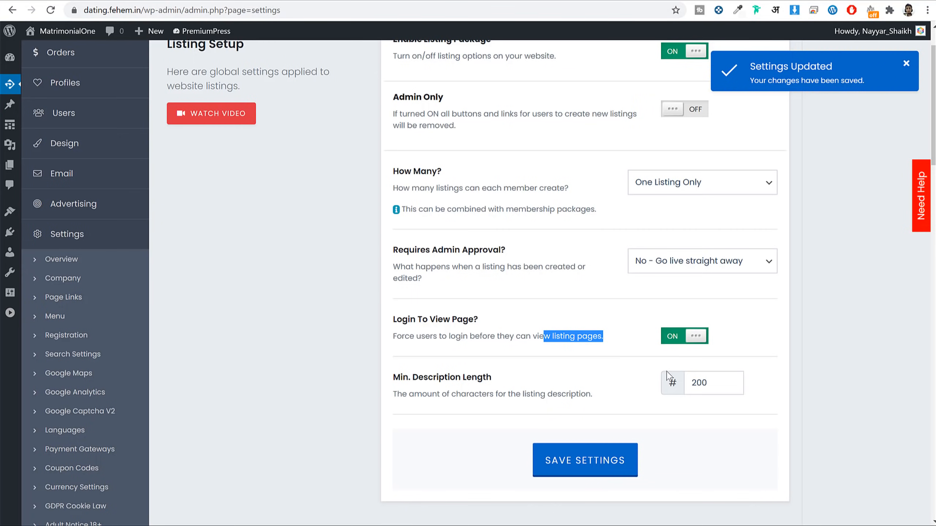
left_click(596, 465)
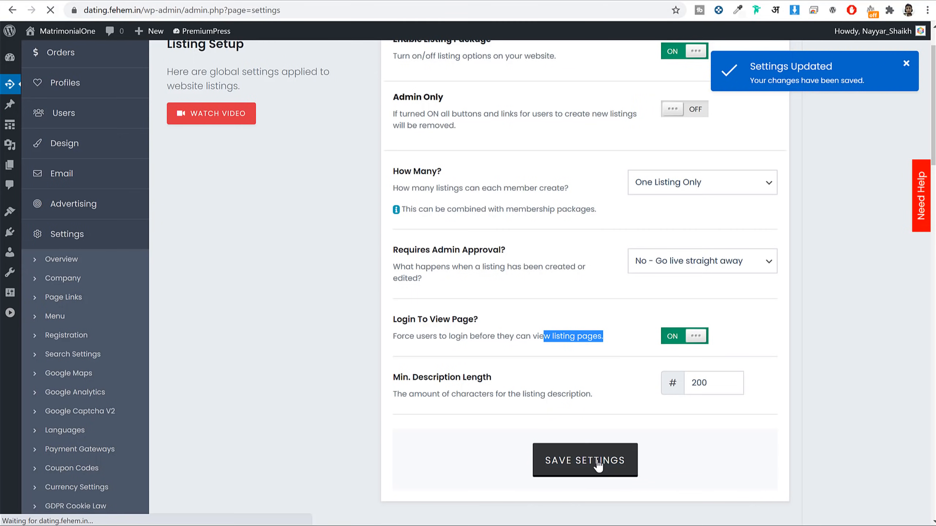
scroll(363, 249, "down", 6)
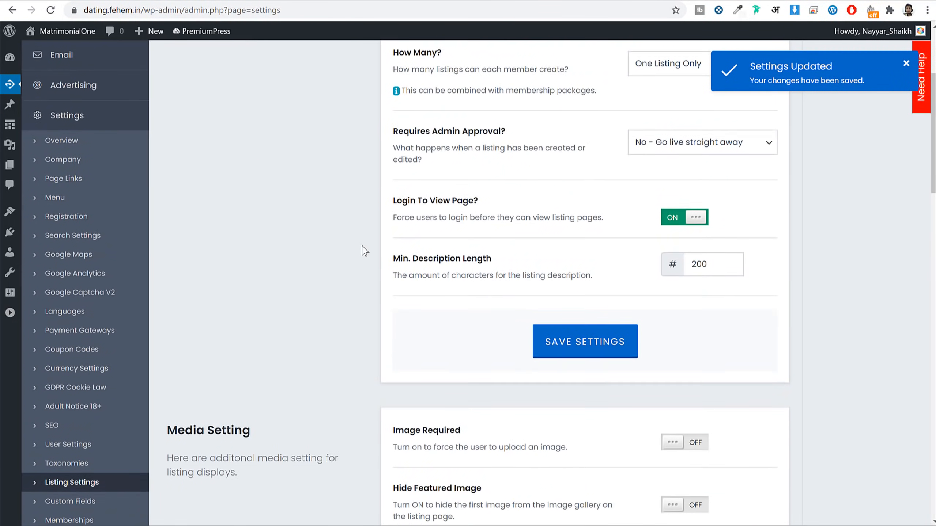
Step: In Memberships, switch Enable Memberships and Force Membership ON
left_click(69, 343)
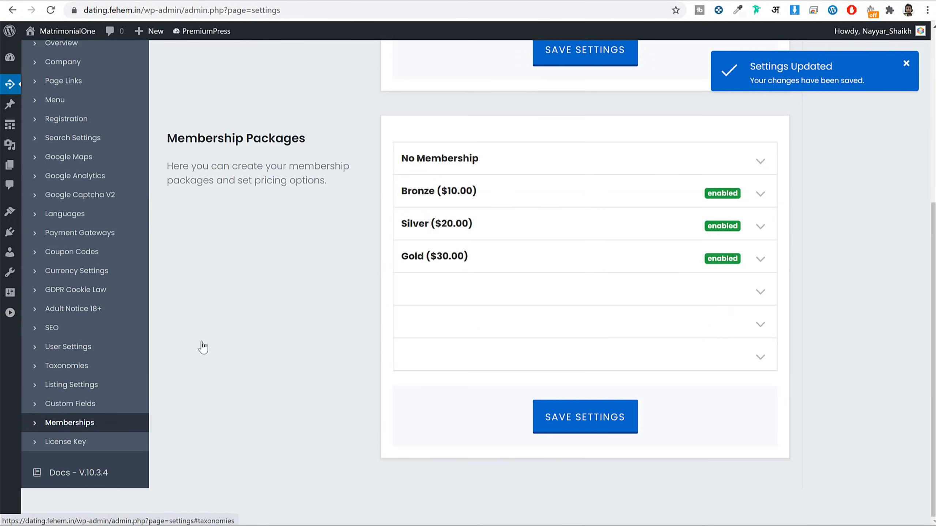
scroll(343, 344, "up", 5)
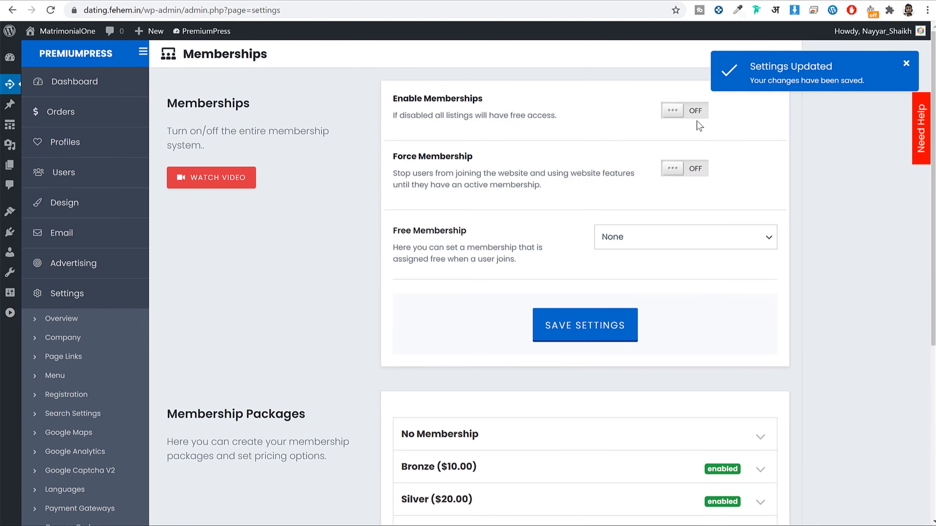
left_click(684, 114)
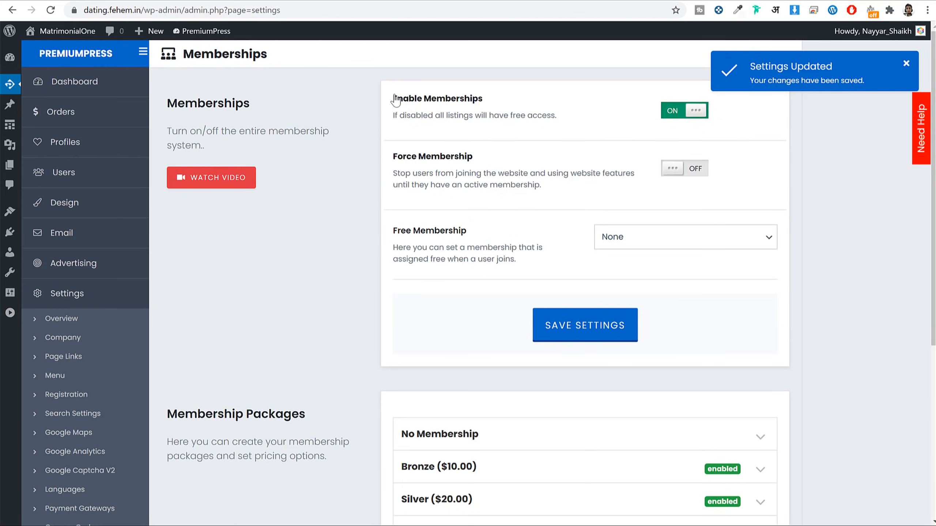
left_click_drag(393, 98, 512, 96)
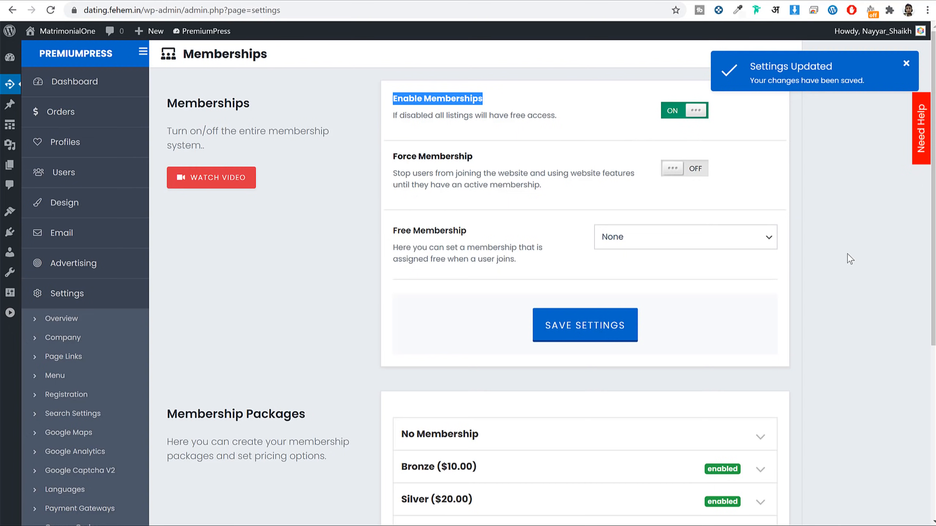
left_click(683, 171)
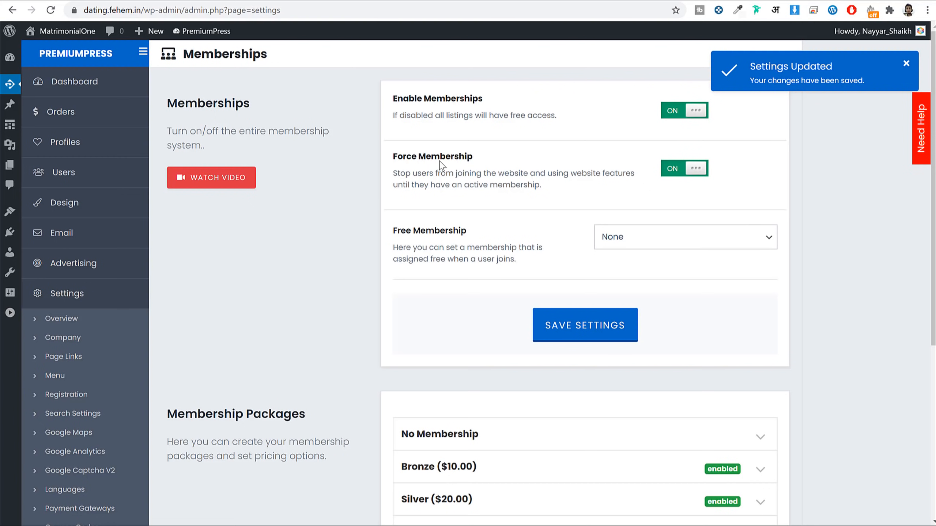
left_click_drag(473, 156, 392, 158)
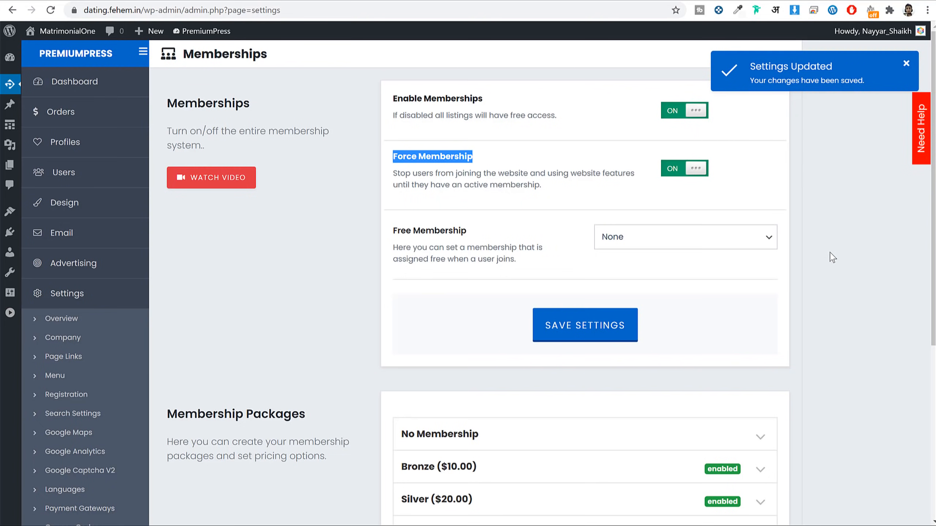
Step: Expand the Bronze package to review it, then save the membership settings
scroll(831, 258, "down", 7)
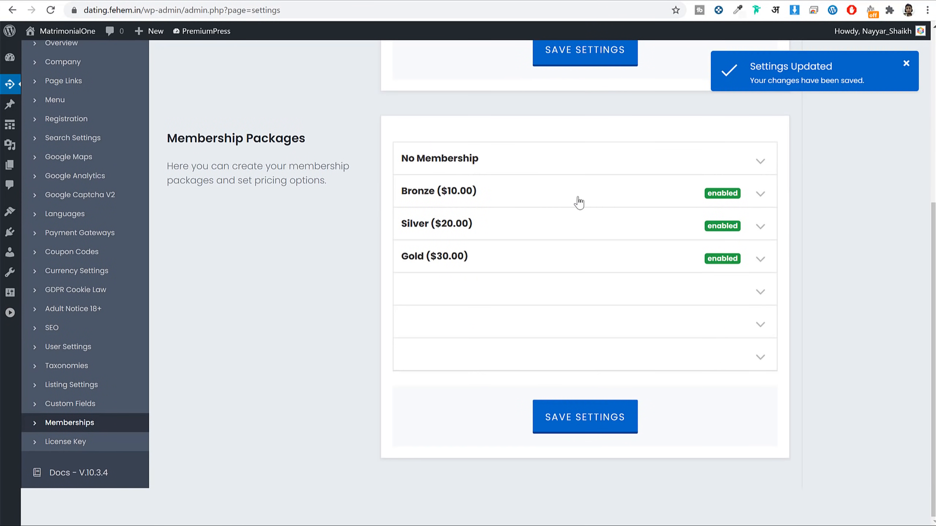
left_click(765, 194)
scroll(656, 345, "down", 6)
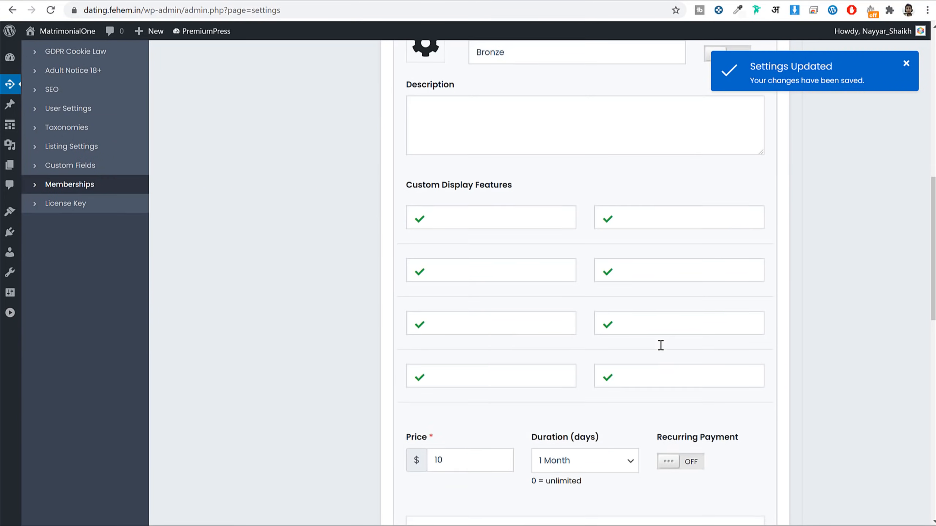
scroll(659, 346, "down", 12)
scroll(646, 343, "up", 7)
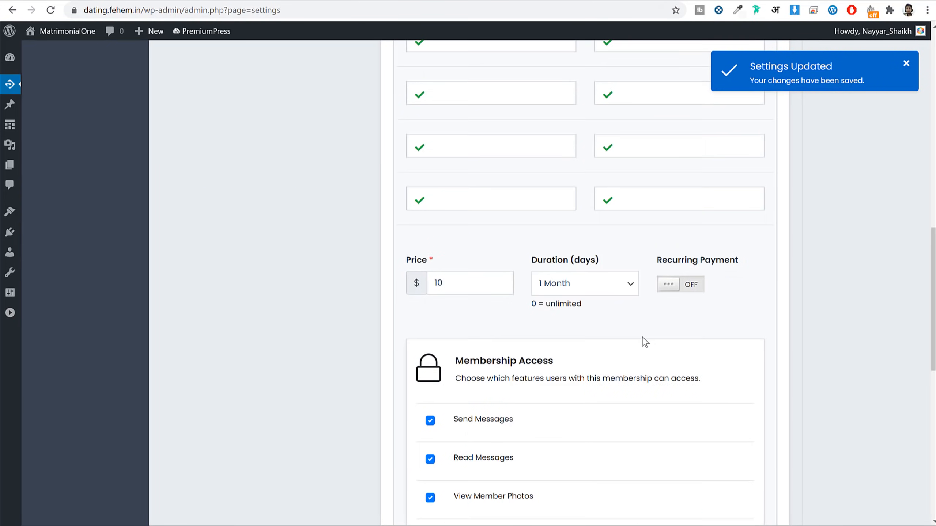
scroll(645, 342, "up", 7)
scroll(590, 213, "down", 15)
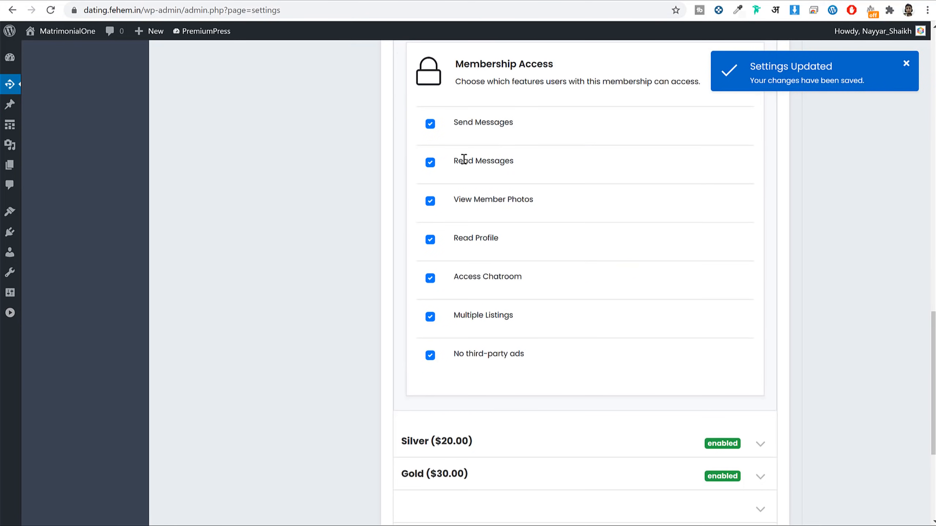
scroll(651, 228, "down", 5)
left_click(597, 426)
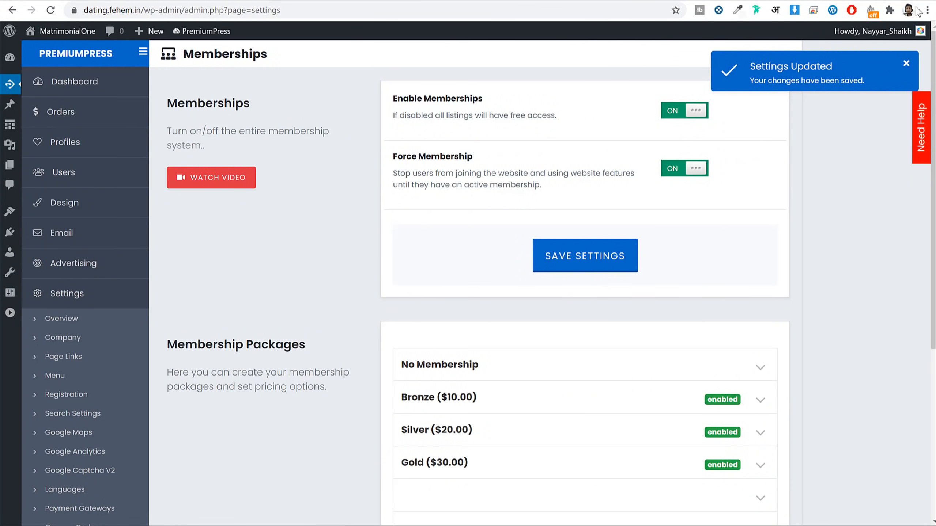
Step: Load dating.fehem.in in a new incognito window
left_click(927, 10)
left_click(858, 56)
type("https://dating.fehem.in/")
key("Return")
scroll(801, 207, "down", 2)
scroll(804, 212, "down", 8)
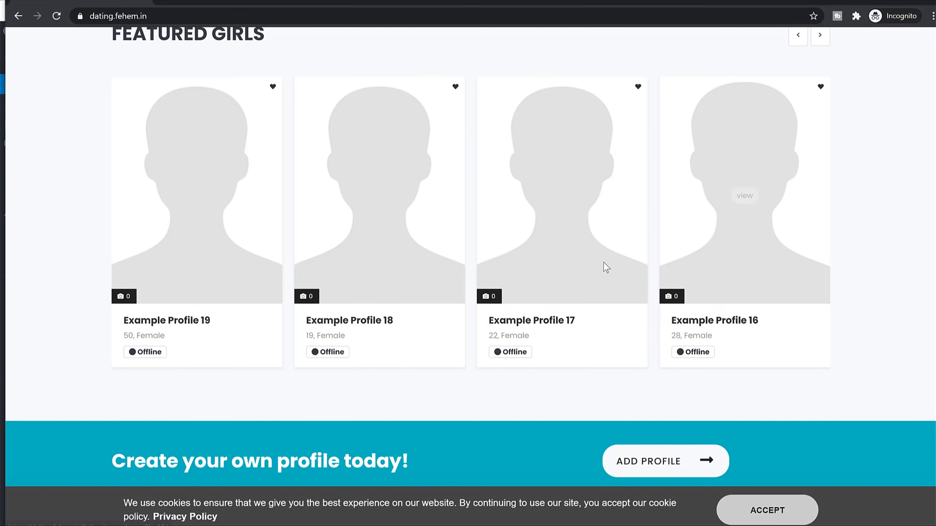
Step: Open a featured profile, see the Bronze membership packages page, then go back
left_click(393, 207)
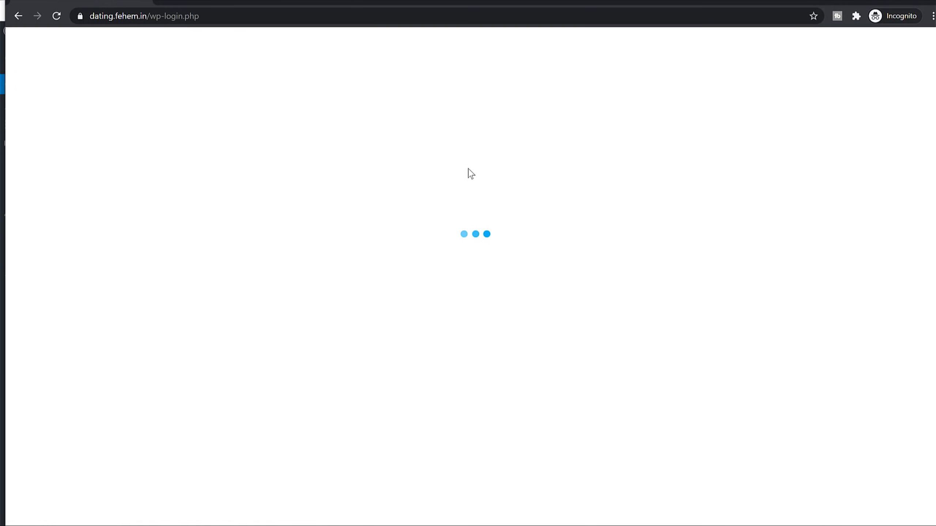
scroll(688, 207, "down", 4)
scroll(689, 210, "up", 4)
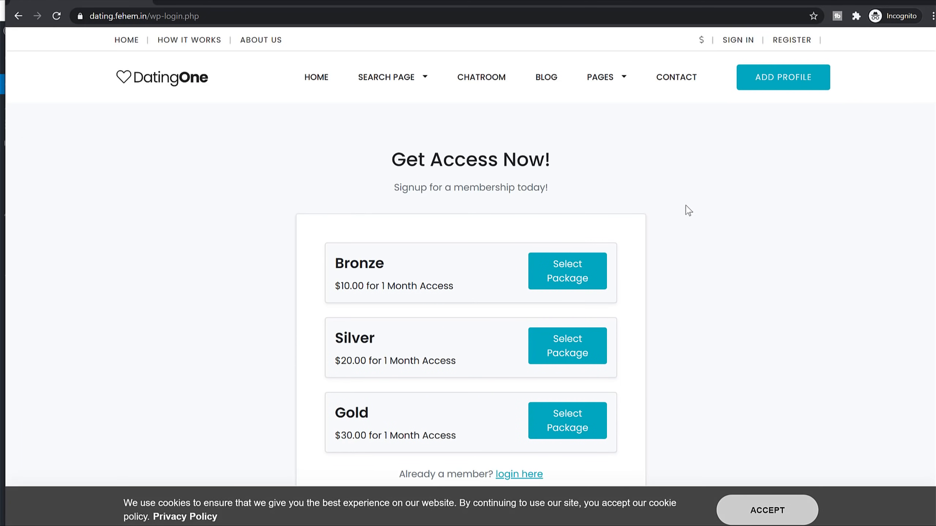
left_click_drag(380, 263, 337, 267)
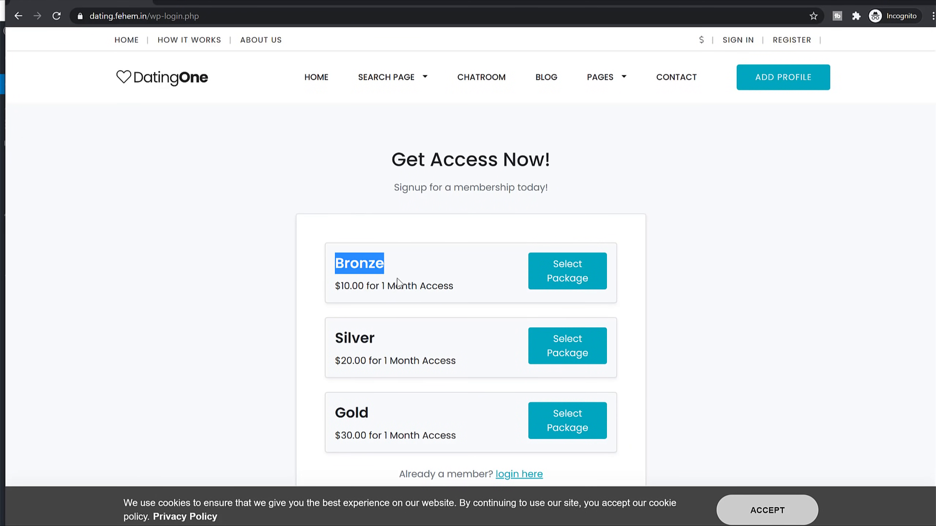
scroll(397, 280, "down", 3)
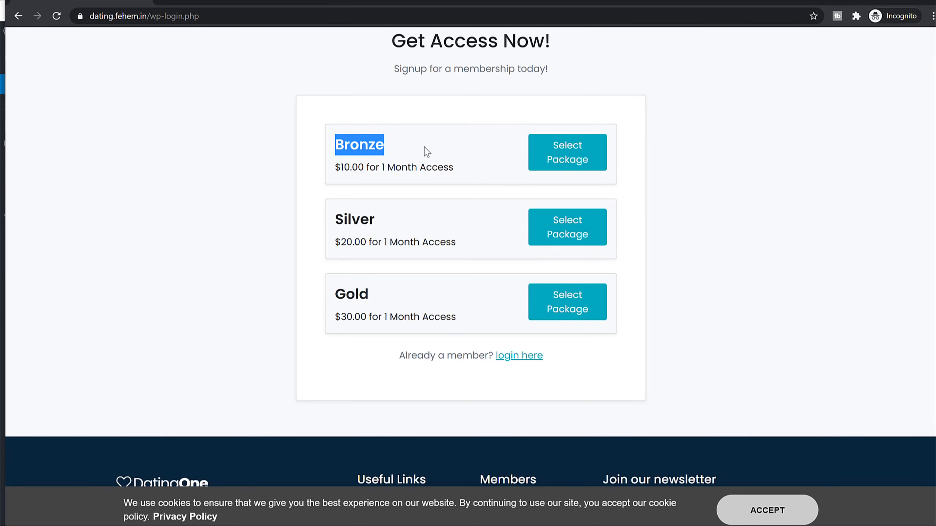
scroll(415, 164, "up", 3)
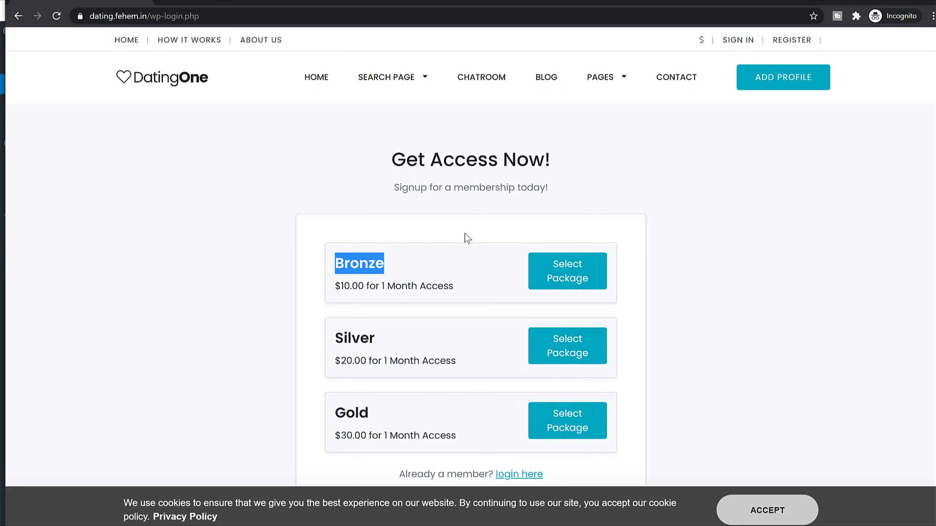
key("alt+Left")
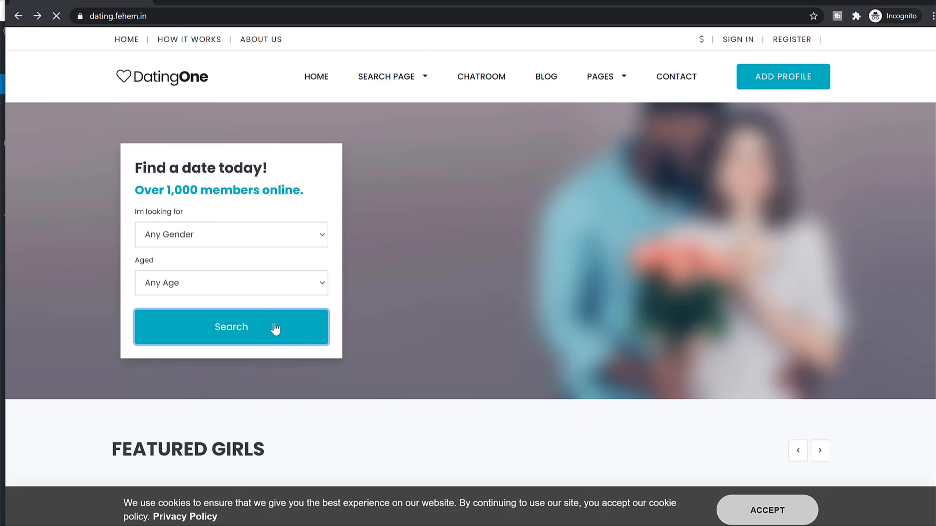
Step: Try member content and Add Profile as a visitor, then return to the homepage
left_click(275, 327)
scroll(467, 264, "down", 5)
scroll(466, 264, "up", 5)
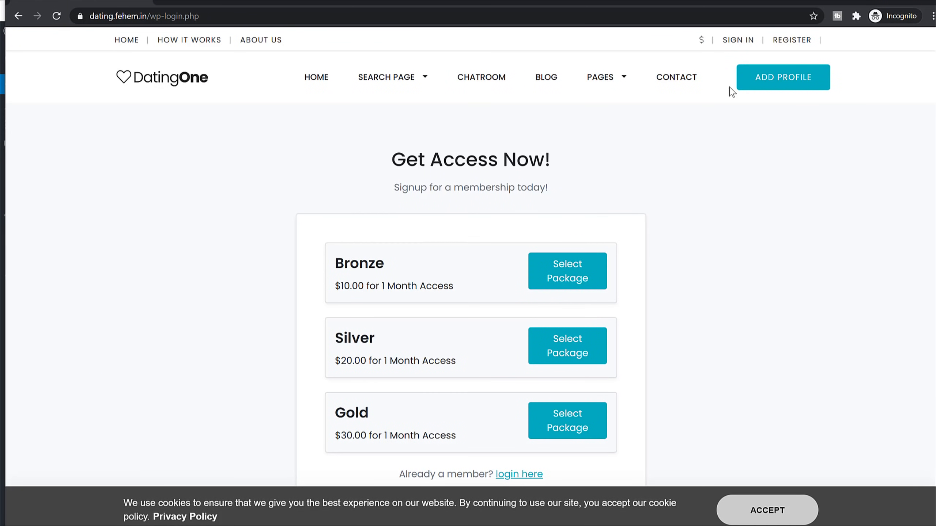
left_click(742, 86)
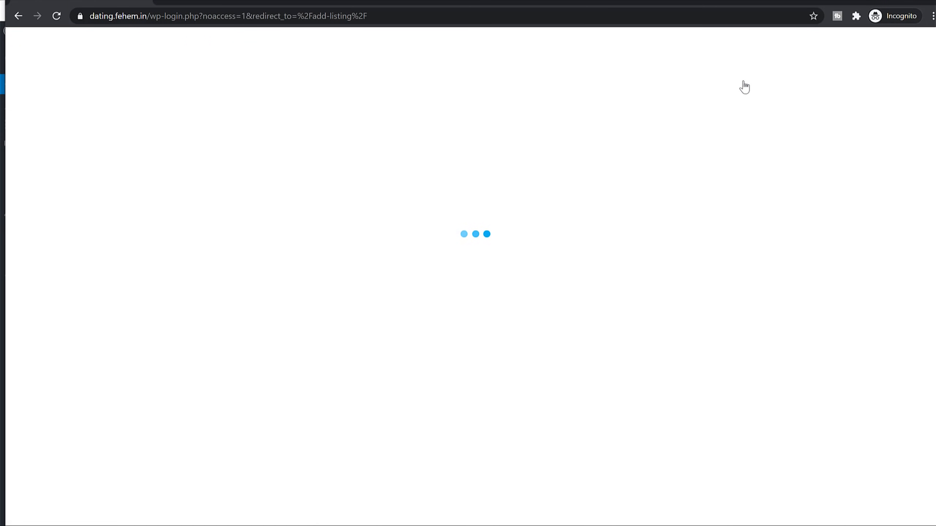
left_click(128, 79)
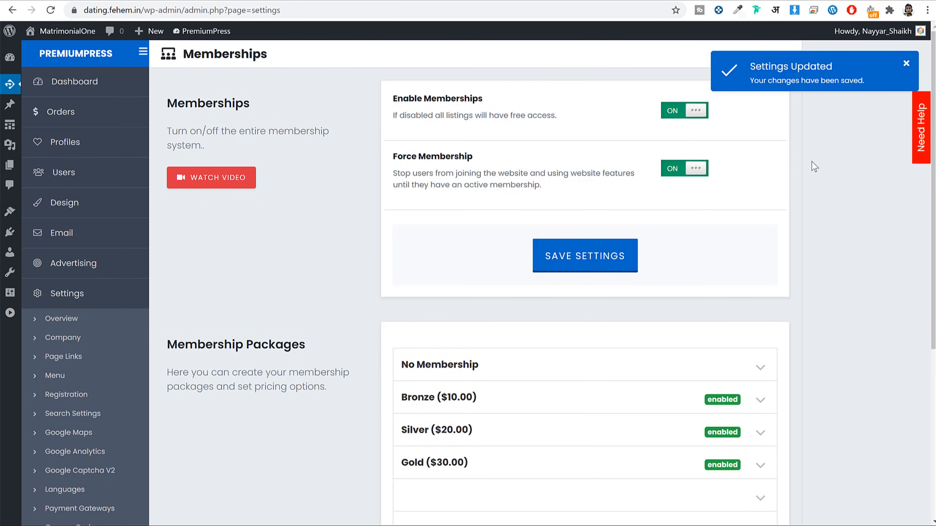
Step: Go from the admin dashboard to Example Profile 17's page
left_click(10, 58)
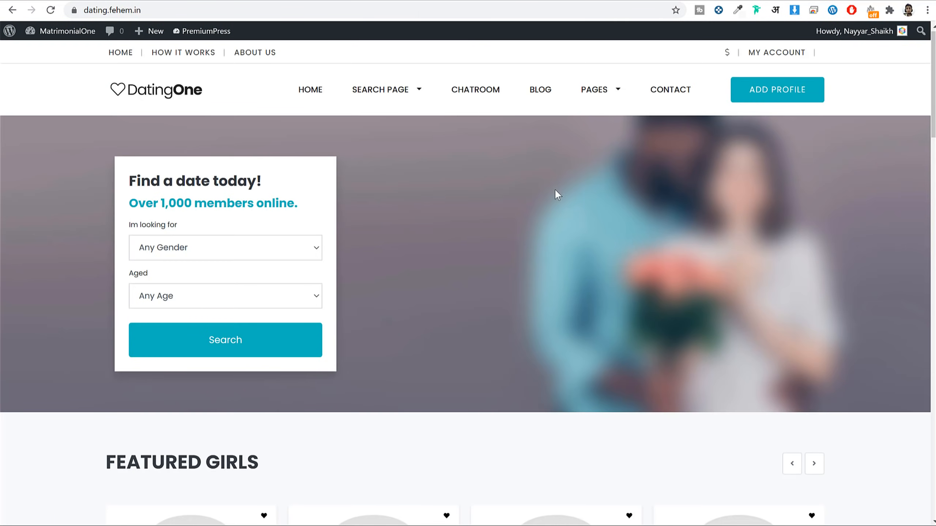
scroll(570, 240, "down", 10)
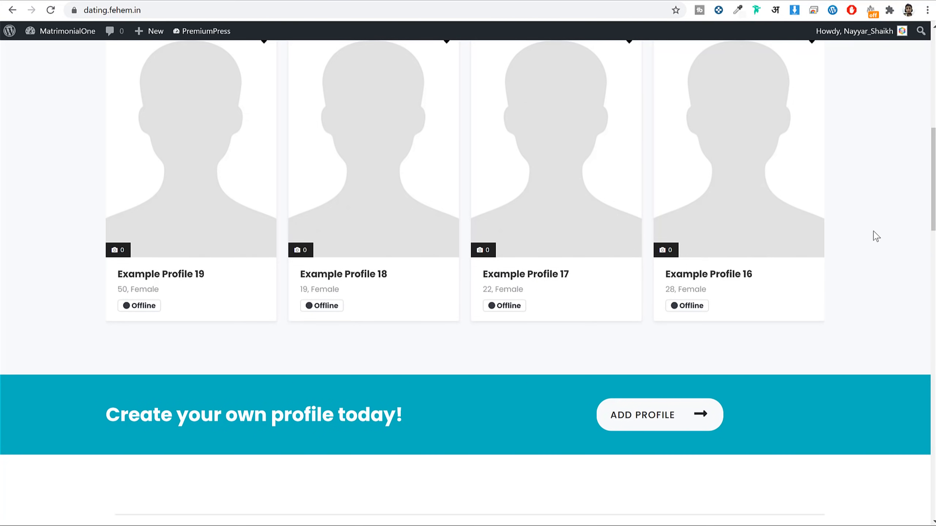
left_click(554, 287)
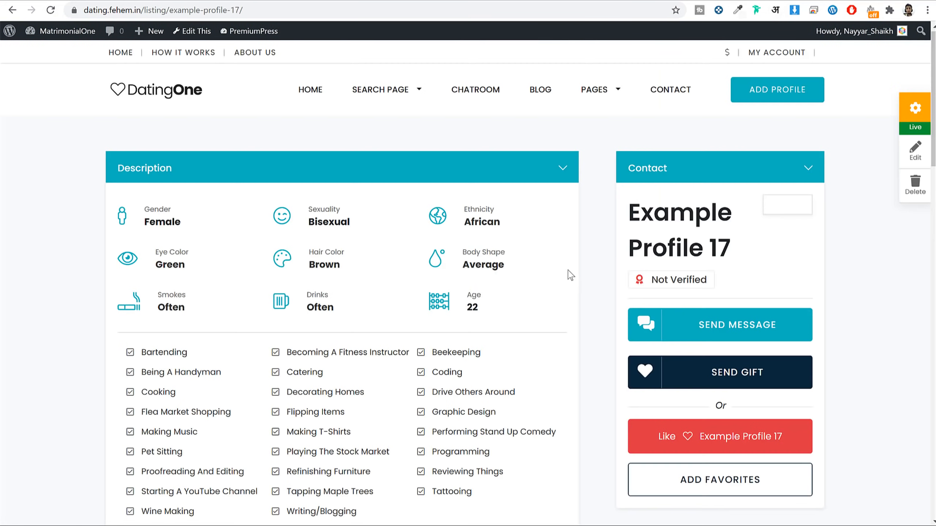
scroll(570, 272, "down", 3)
scroll(198, 244, "up", 3)
Step: Highlight the Gender Female, Sexuality Bisexual, Ethnicity African and Eye Color Green details
triple_click(168, 223)
left_click_drag(364, 223, 312, 209)
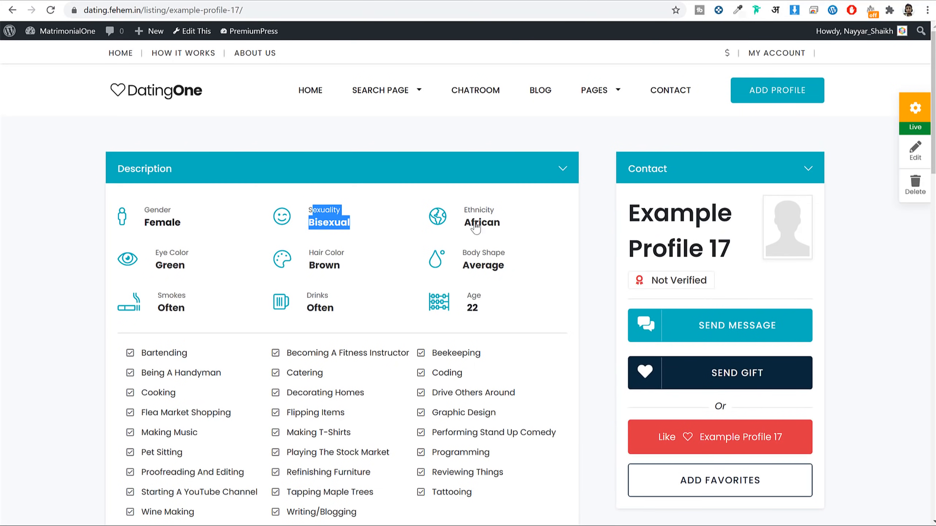
left_click_drag(514, 226, 463, 209)
left_click_drag(197, 260, 181, 252)
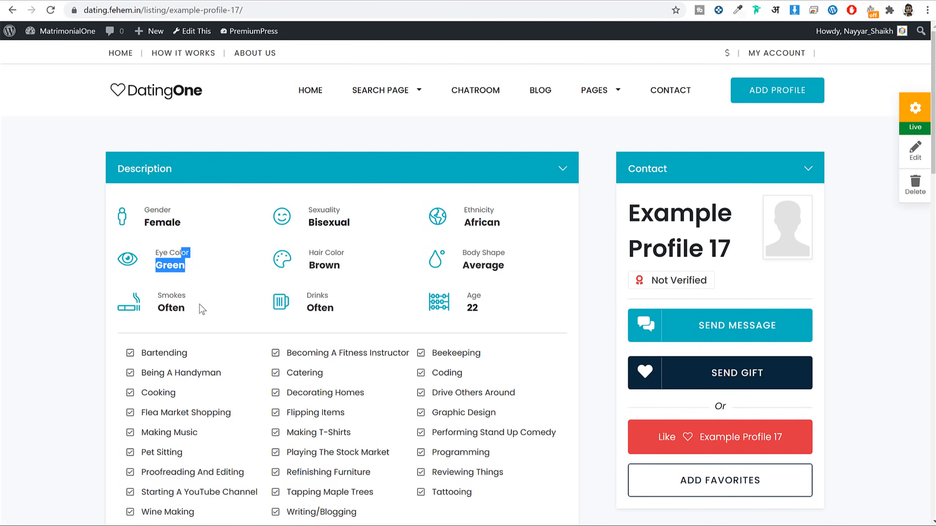
Step: Clear the eye colour selection and switch to the Shadi.com registration page
scroll(289, 301, "down", 5)
scroll(398, 308, "up", 5)
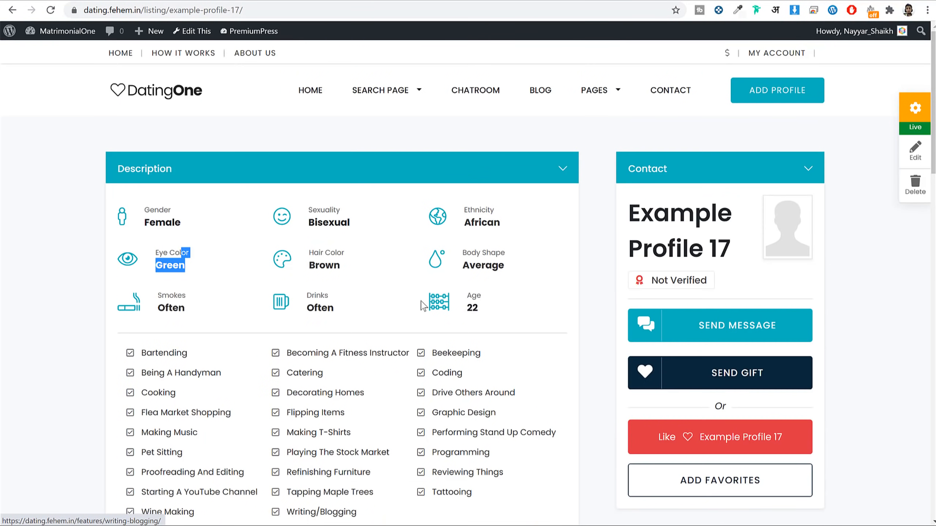
left_click(540, 315)
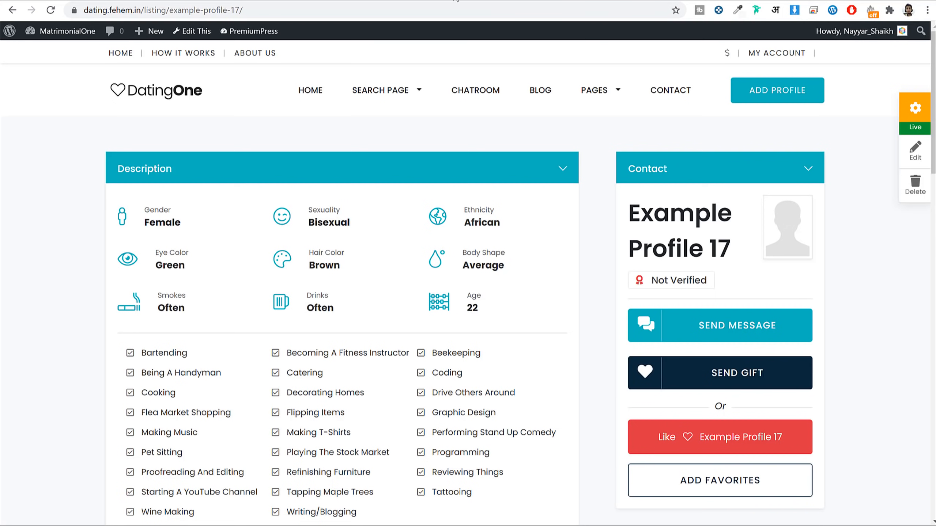
left_click(457, 1)
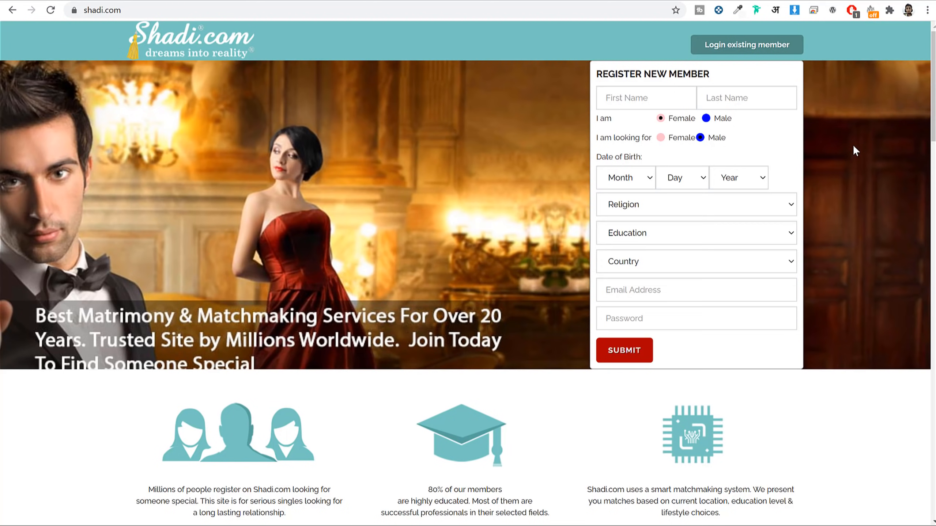
Step: Scroll through Shadi.com's Religion dropdown options without picking one
left_click(724, 205)
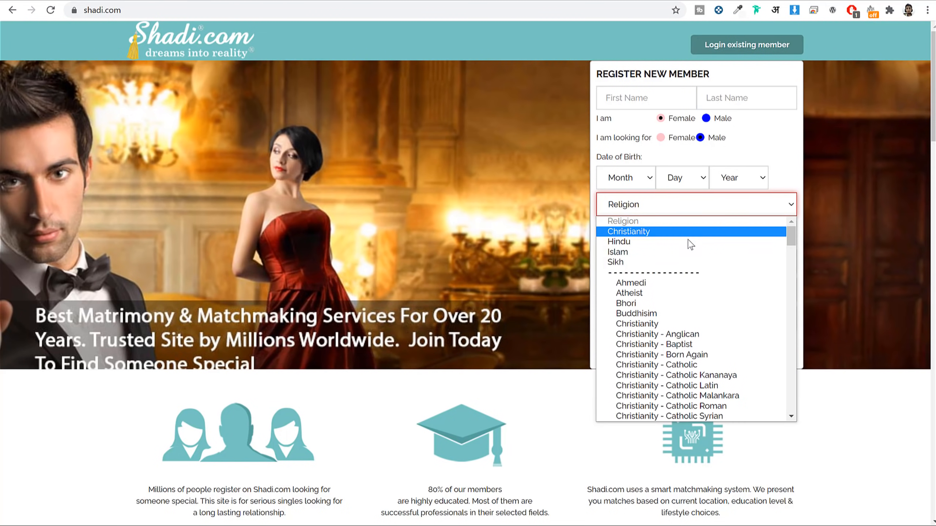
scroll(675, 247, "down", 20)
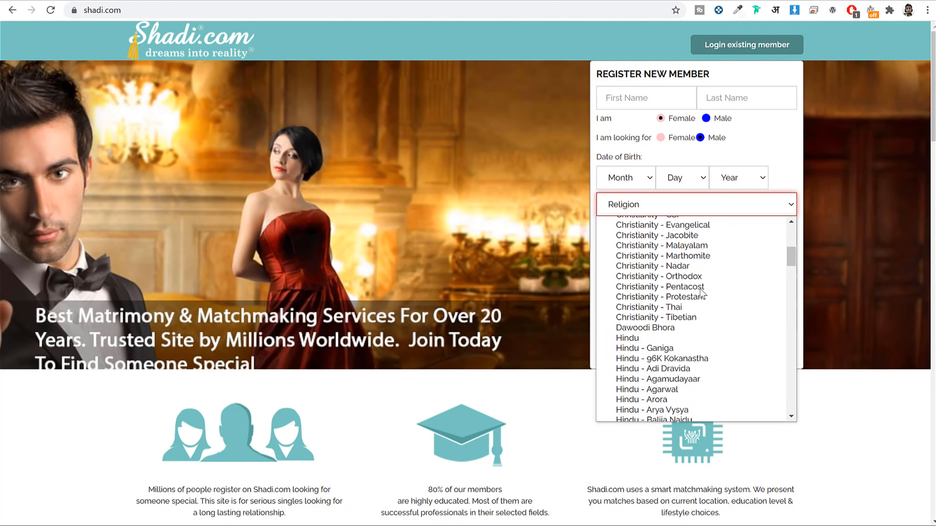
scroll(704, 290, "down", 15)
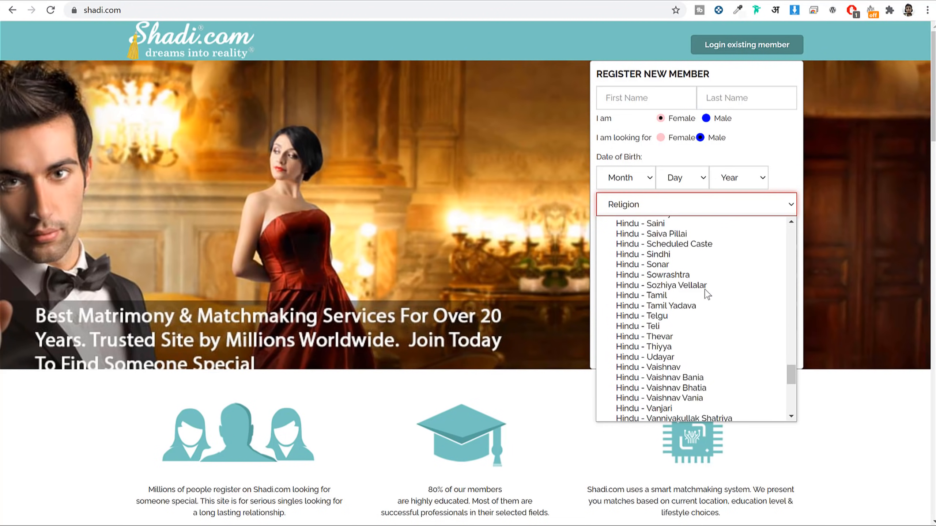
scroll(709, 295, "up", 10)
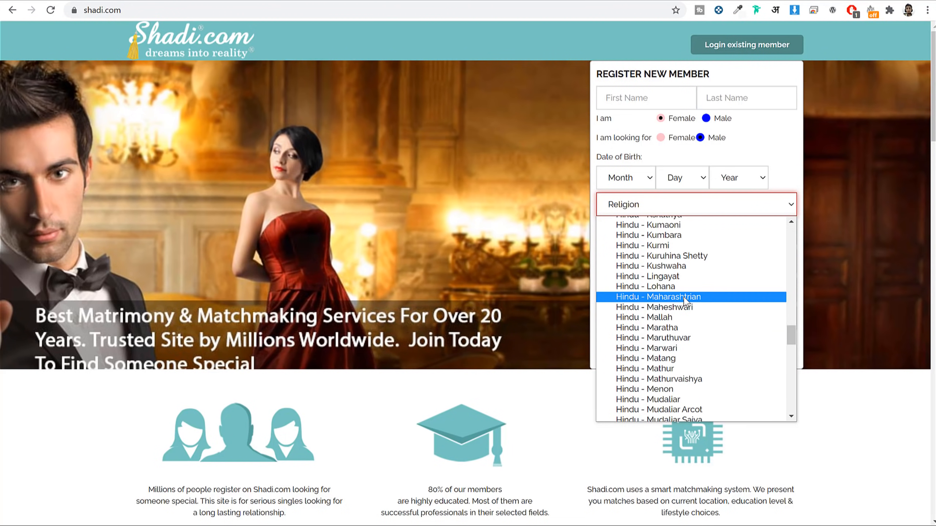
scroll(700, 279, "up", 10)
scroll(700, 279, "down", 15)
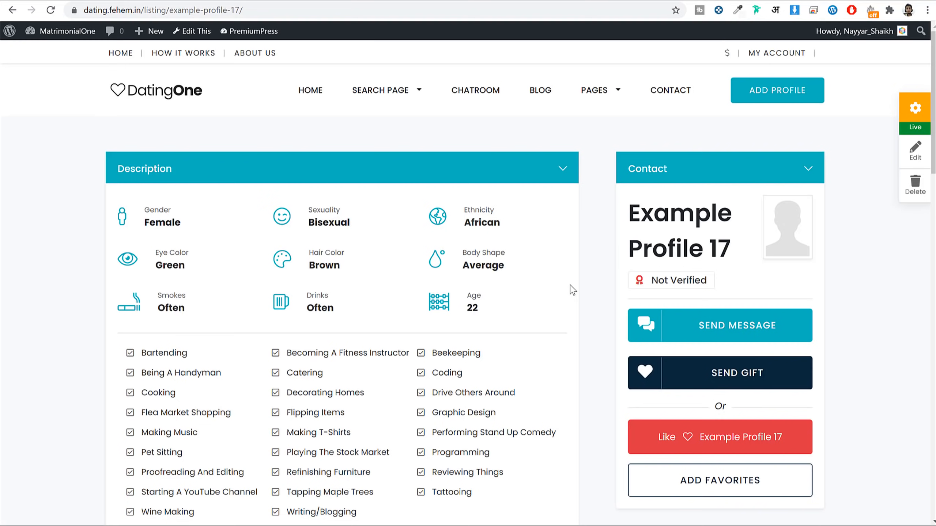
Step: Select Example Profile 17's attribute grid, Gender through Age, then deselect it
scroll(581, 298, "down", 5)
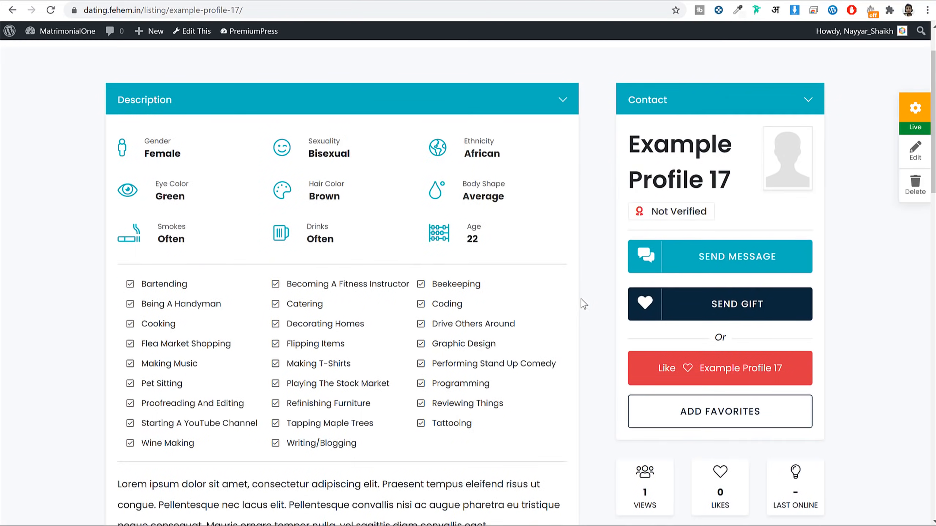
scroll(291, 267, "down", 5)
scroll(293, 270, "down", 5)
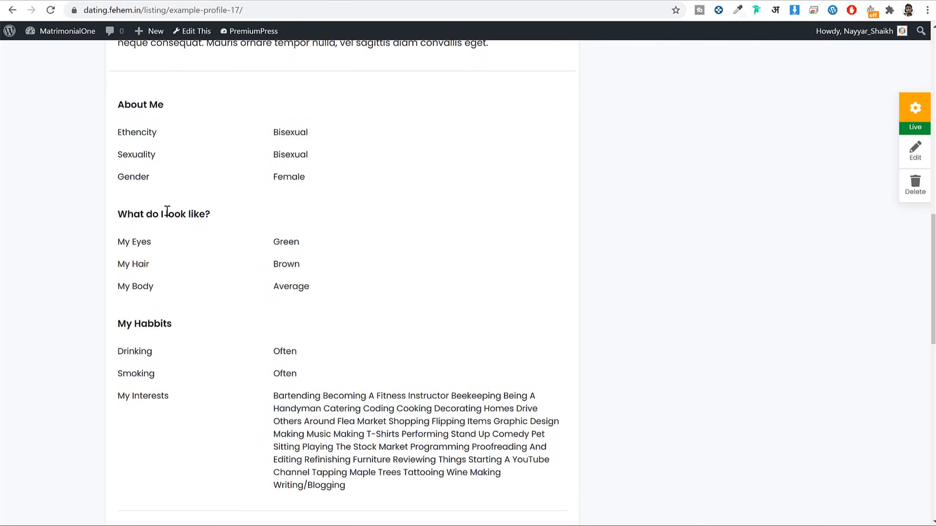
scroll(423, 339, "down", 6)
scroll(434, 355, "up", 20)
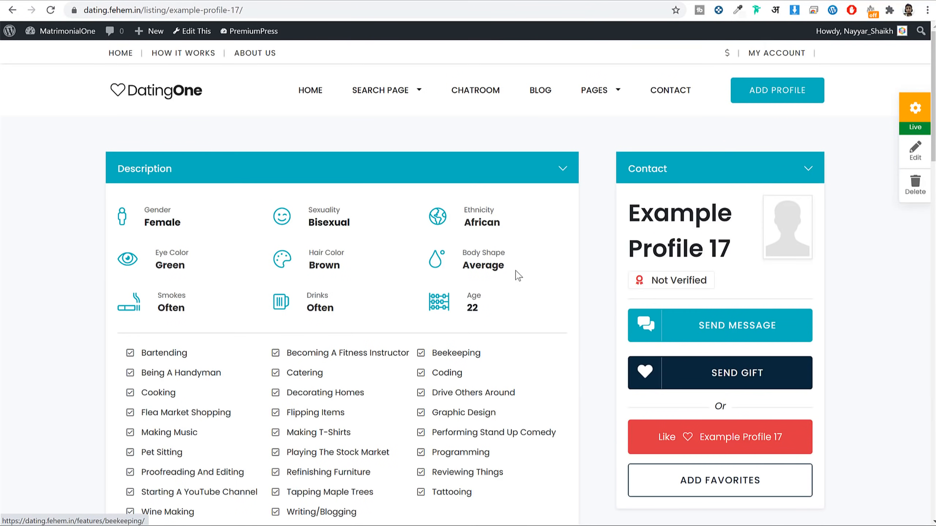
left_click_drag(151, 213, 522, 306)
left_click(526, 306)
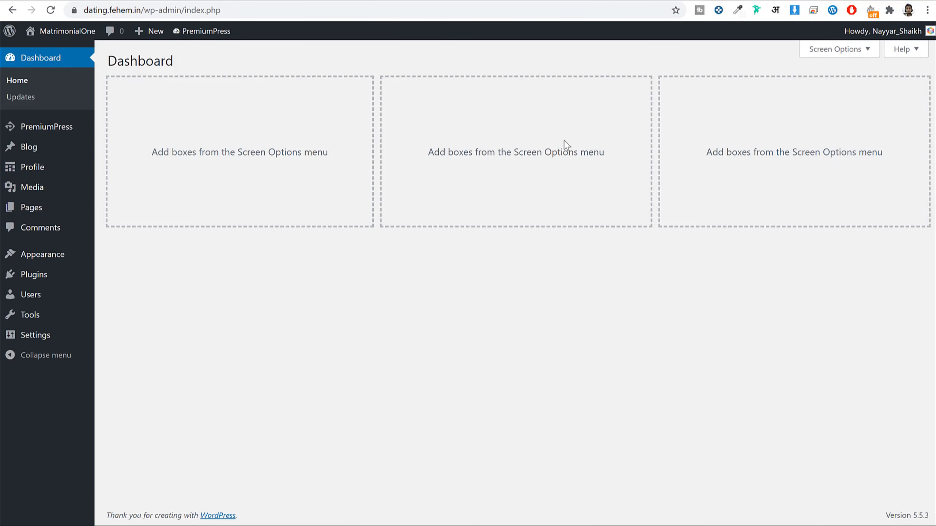
Step: Open the admin Profile list of 19 example profiles
mouse_move(30, 170)
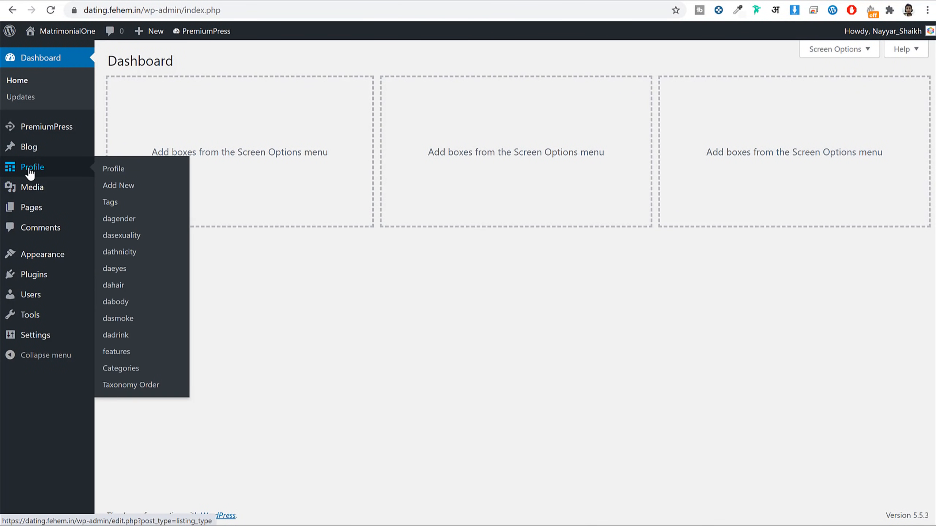
left_click(64, 172)
scroll(424, 260, "down", 5)
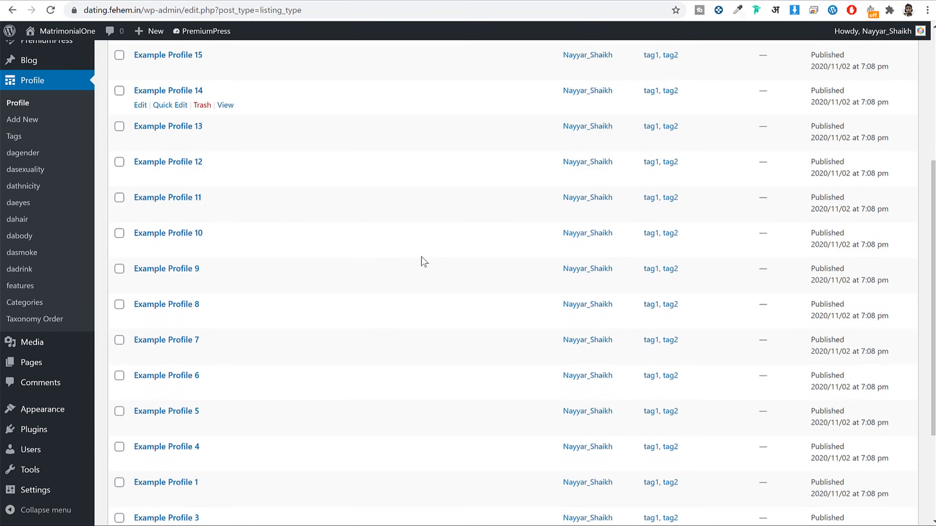
scroll(423, 260, "down", 5)
scroll(419, 276, "up", 10)
Step: Tick every profile and open Bulk actions, closing it without applying
left_click(118, 128)
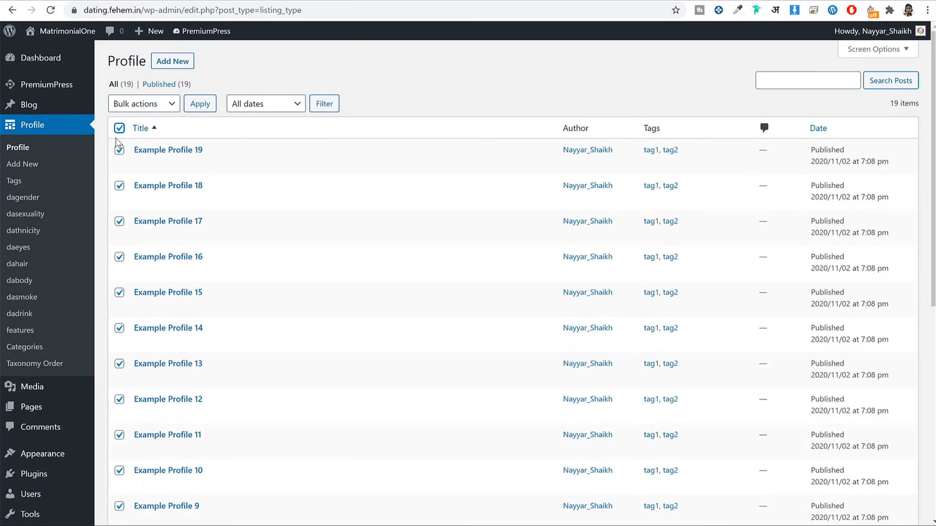
left_click(144, 103)
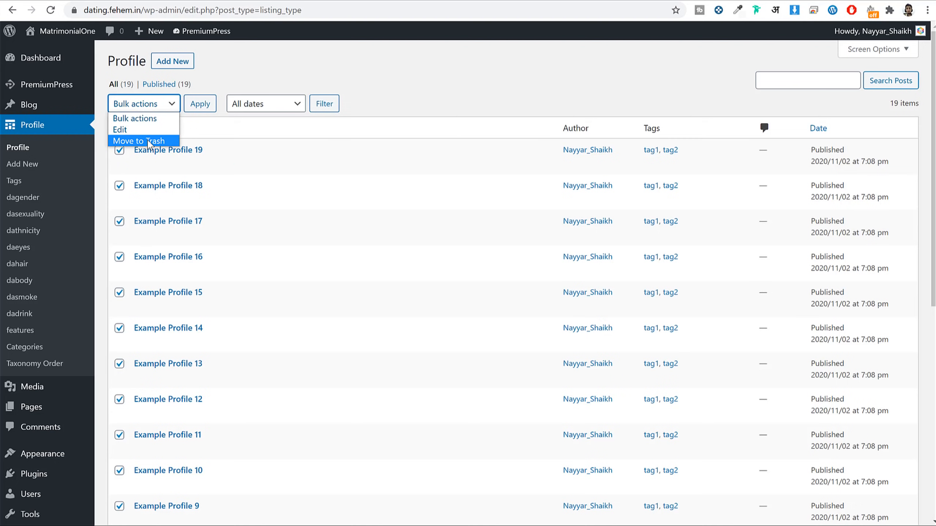
left_click(481, 96)
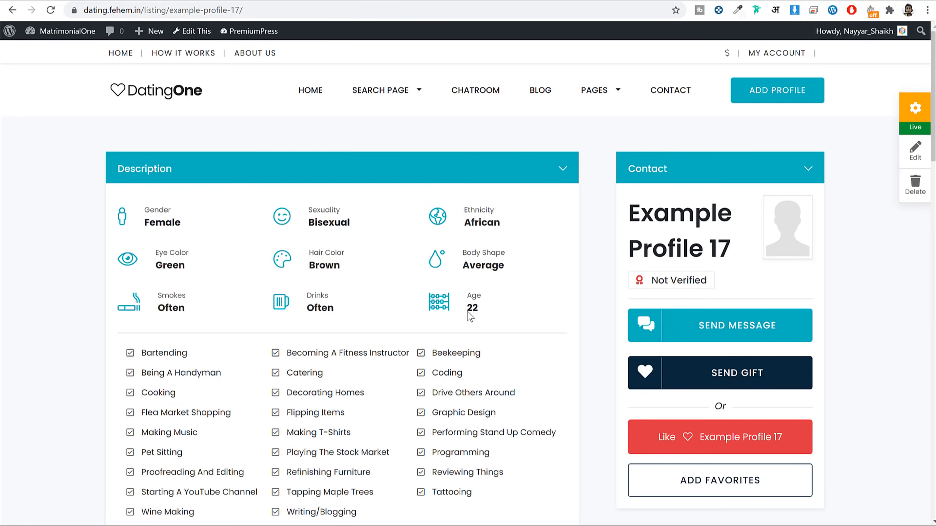
scroll(471, 317, "down", 7)
scroll(485, 324, "up", 7)
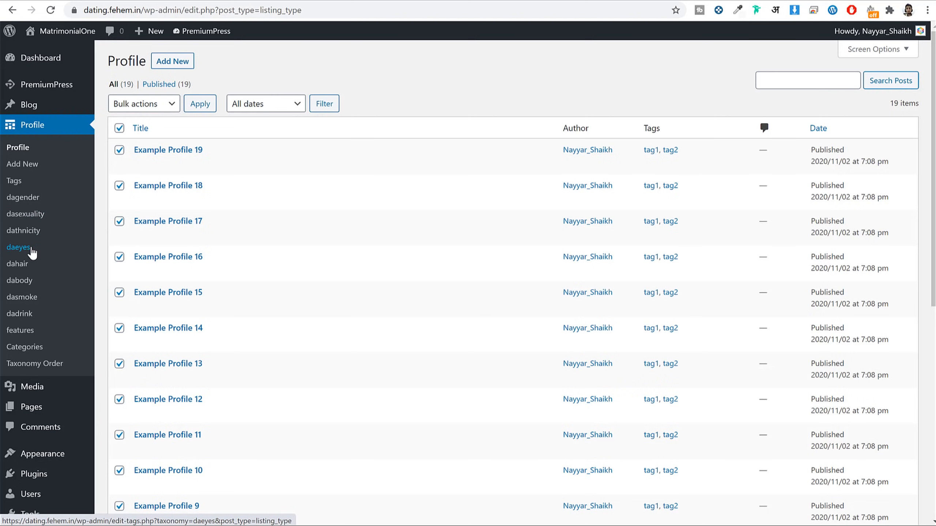
Step: Add 'Option 3' as a new dagender gender term
left_click(25, 201)
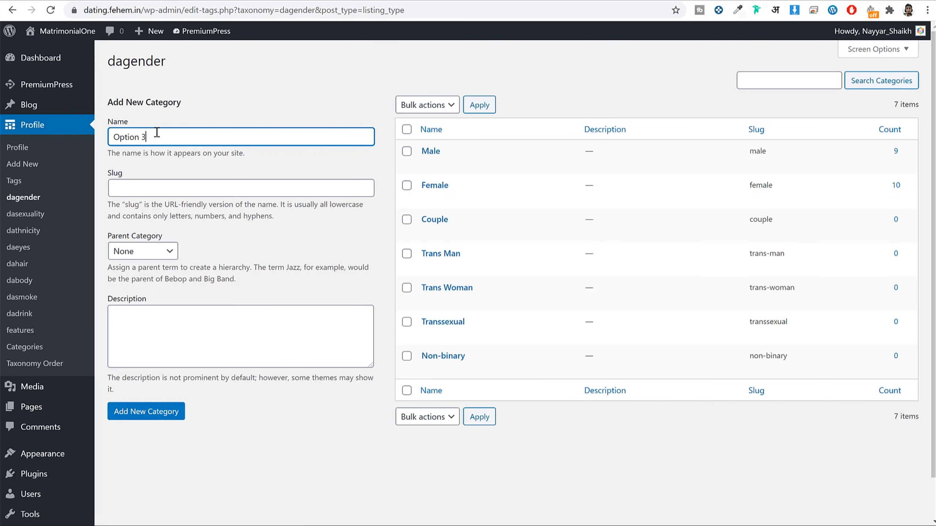
left_click(140, 411)
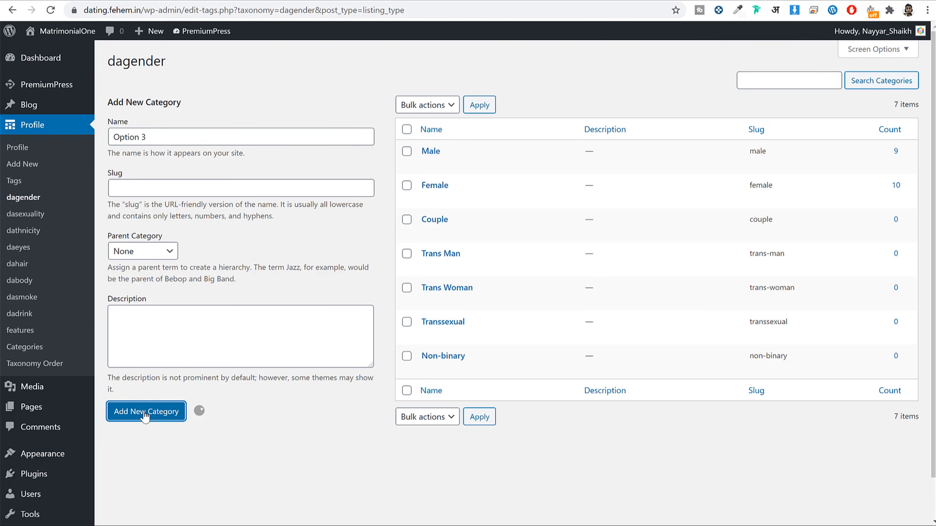
left_click_drag(457, 151, 420, 151)
Step: Reload the profile page and choose the $10.00 Bronze membership via ADD PROFILE
left_click(299, 1)
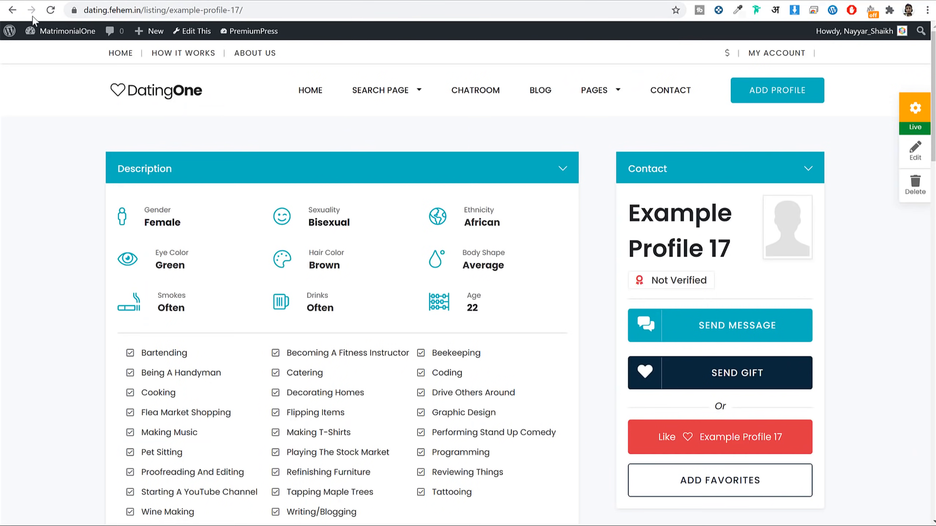
left_click(51, 10)
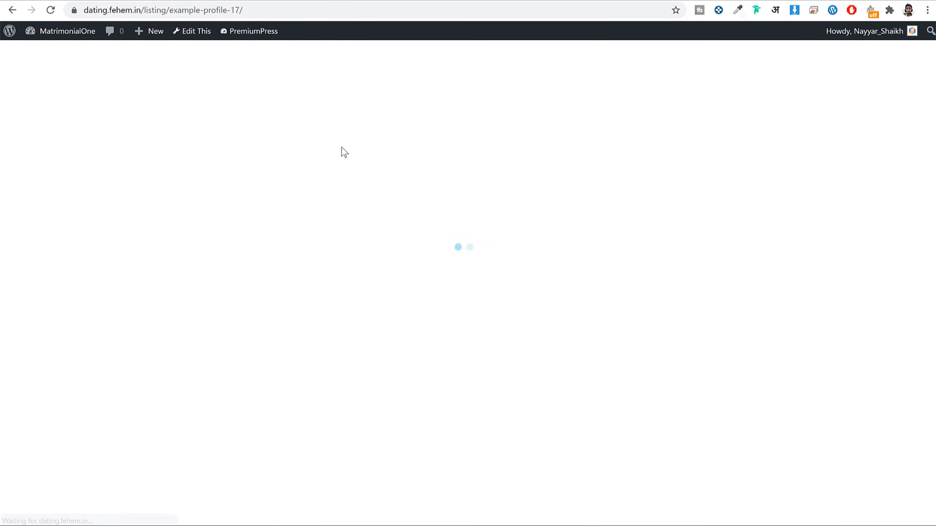
left_click(792, 103)
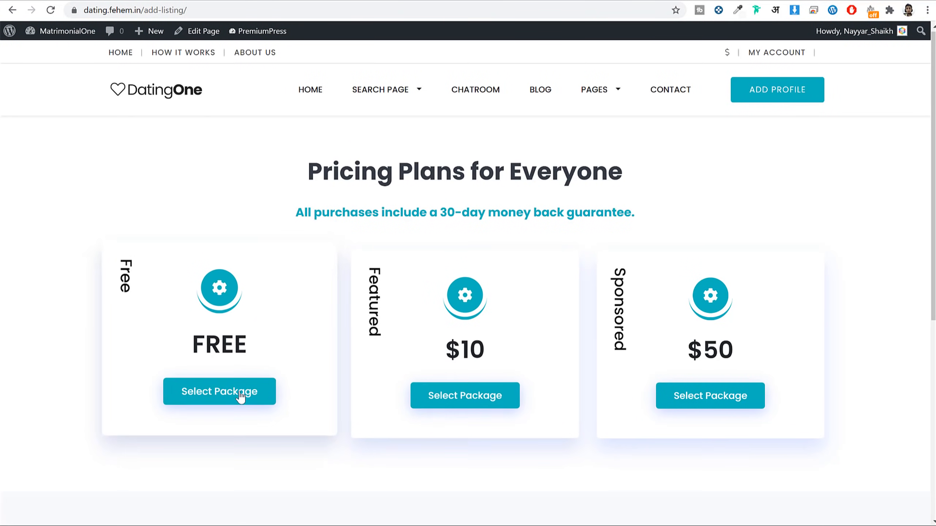
left_click(261, 397)
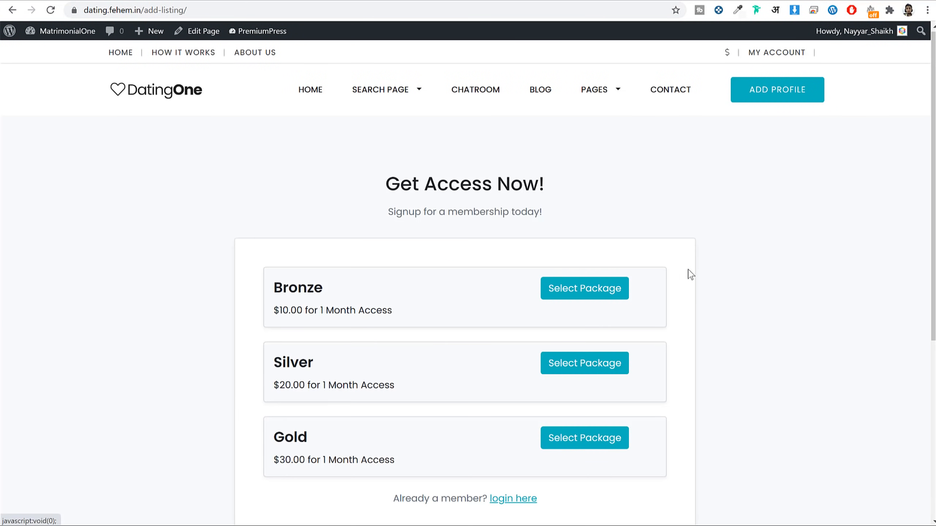
left_click(582, 300)
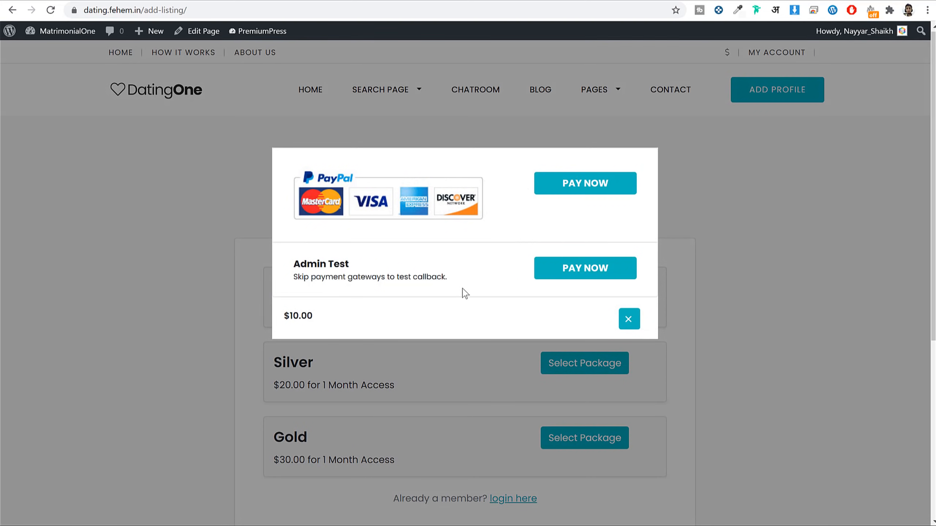
Step: Pay with the Admin Test option and return to My Account showing membership Active
triple_click(309, 262)
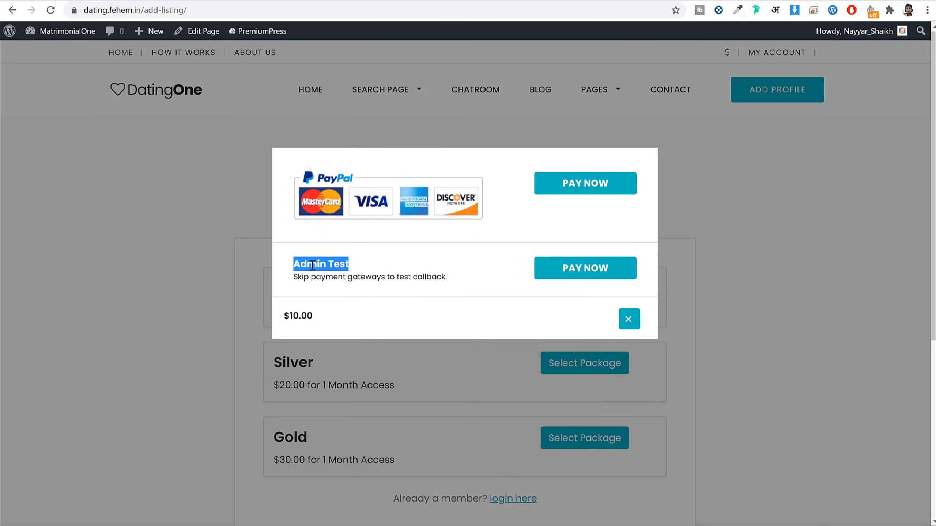
left_click(575, 278)
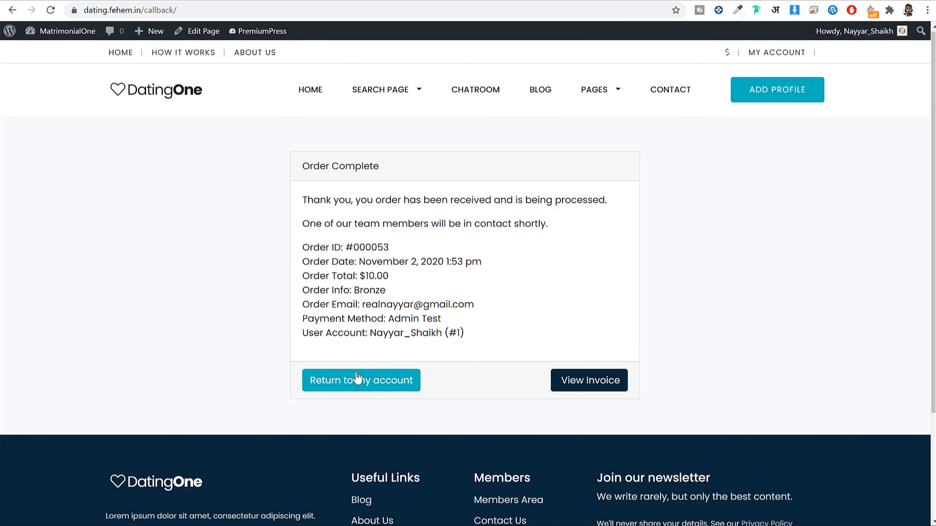
left_click(360, 382)
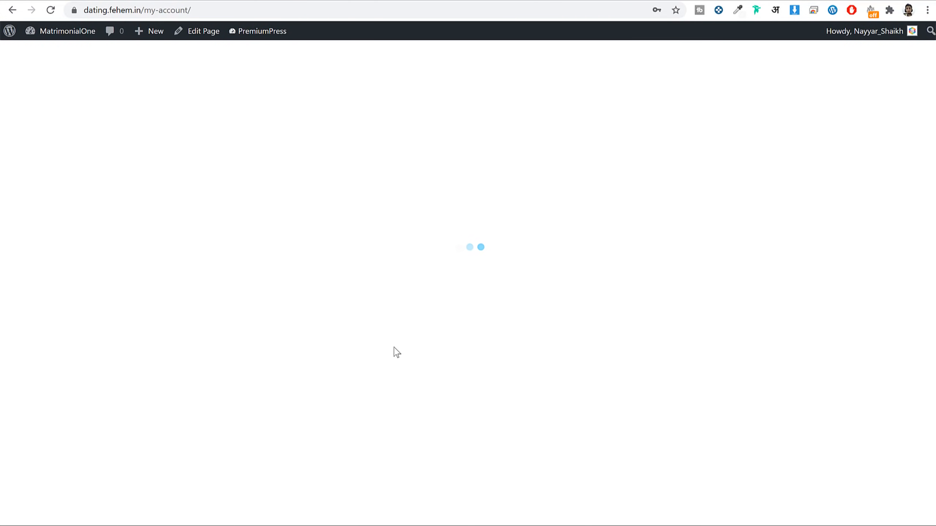
scroll(686, 245, "down", 3)
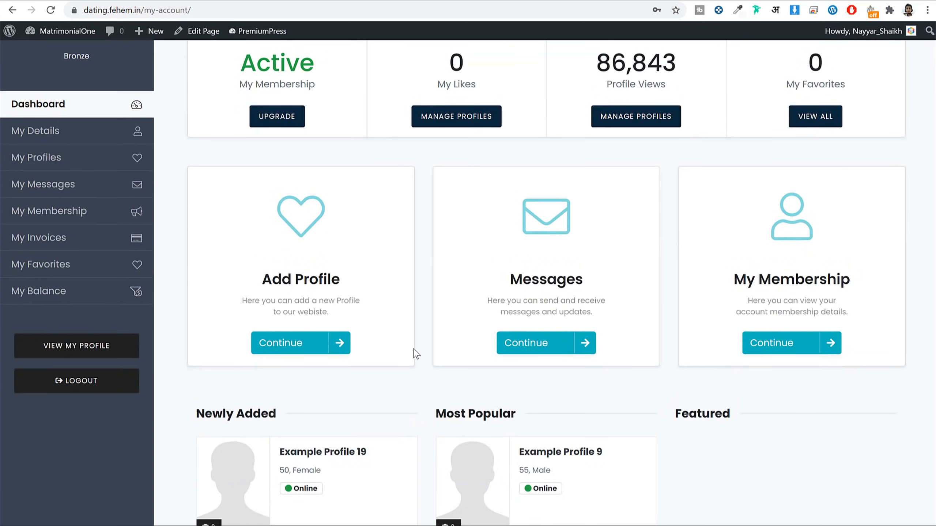
left_click(280, 348)
Step: Choose the Free package and set the add-profile form's Gender to Option 3
left_click(204, 388)
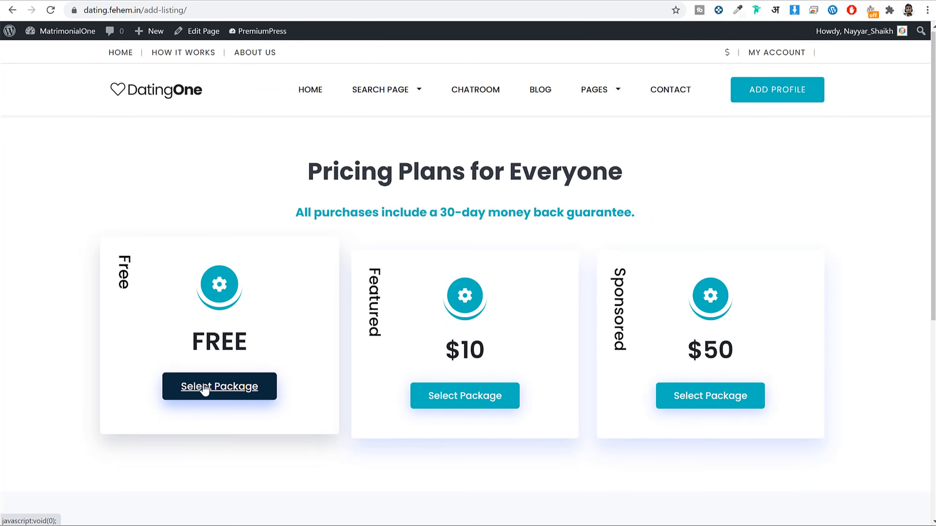
scroll(270, 343, "down", 5)
scroll(339, 321, "down", 6)
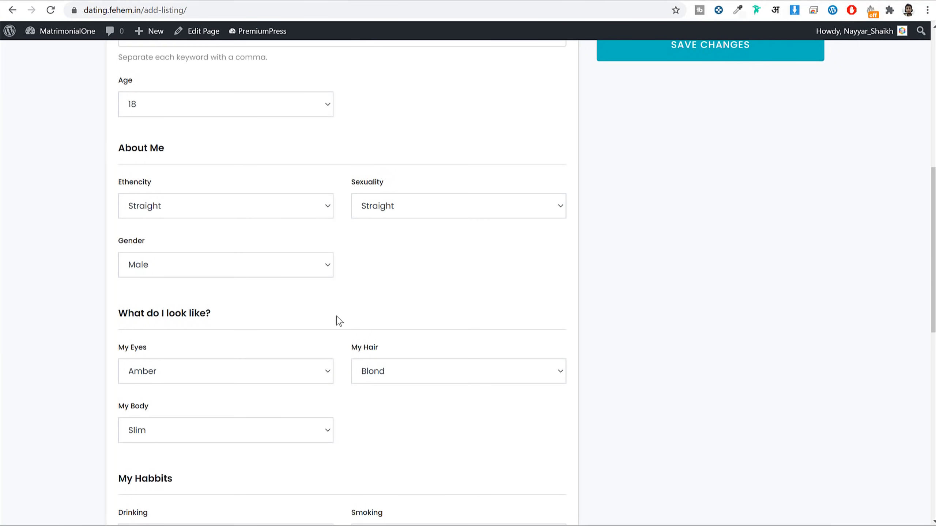
scroll(341, 317, "down", 1)
left_click(230, 206)
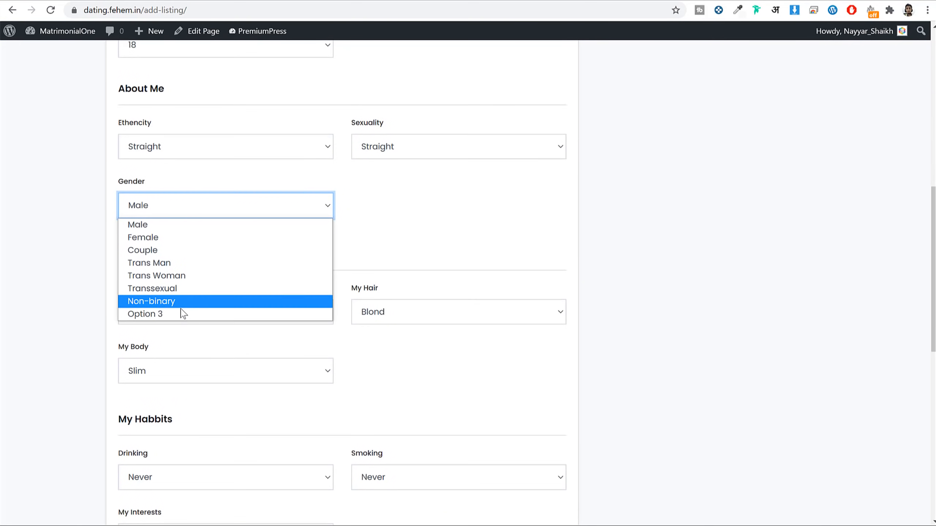
left_click(173, 315)
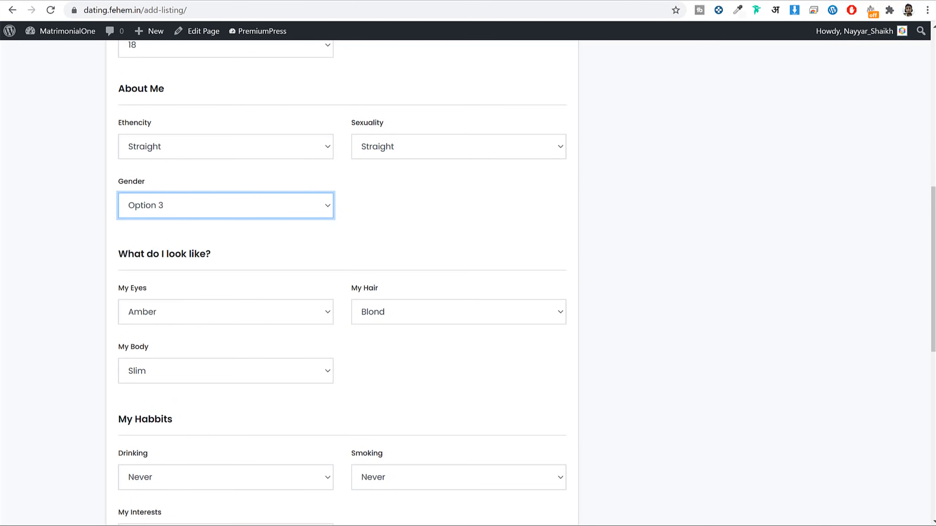
key("ctrl+Tab")
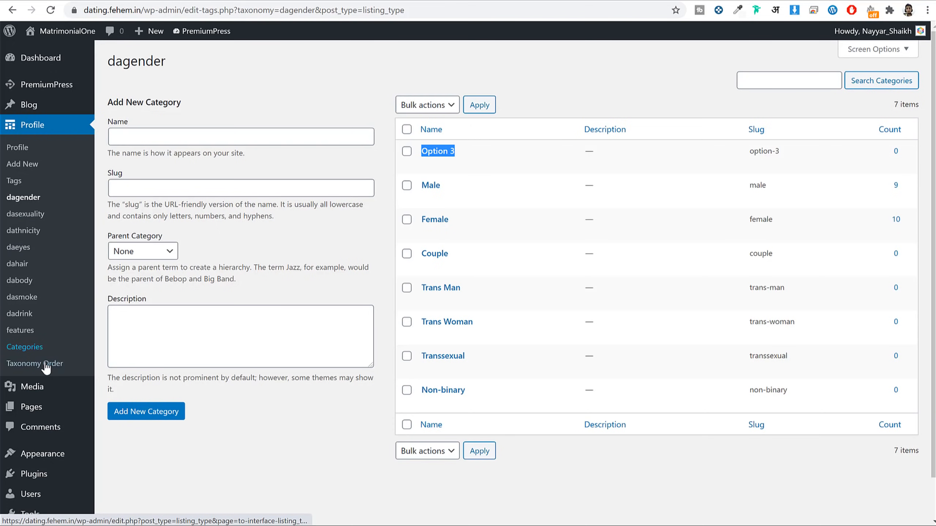
Step: Go to the Taxonomies section of PremiumPress Settings
right_click(62, 86)
key("Escape")
left_click(62, 86)
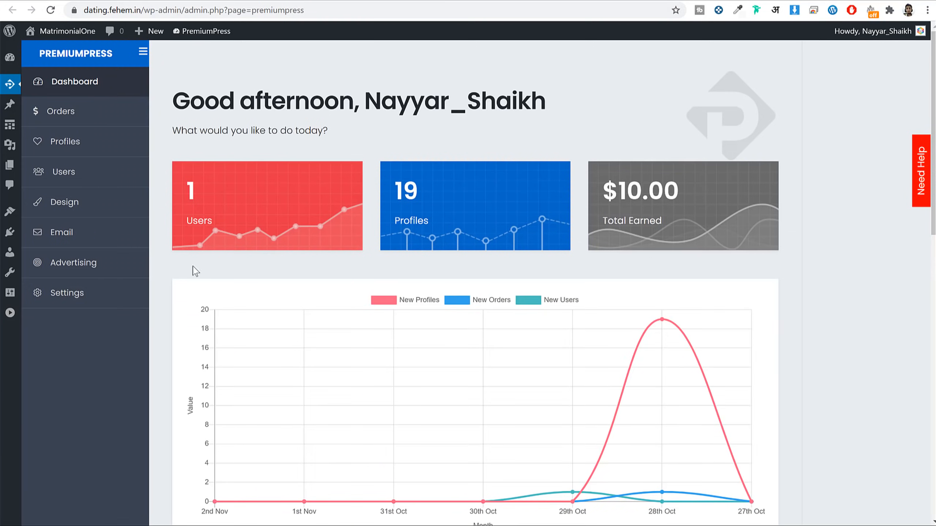
left_click(99, 300)
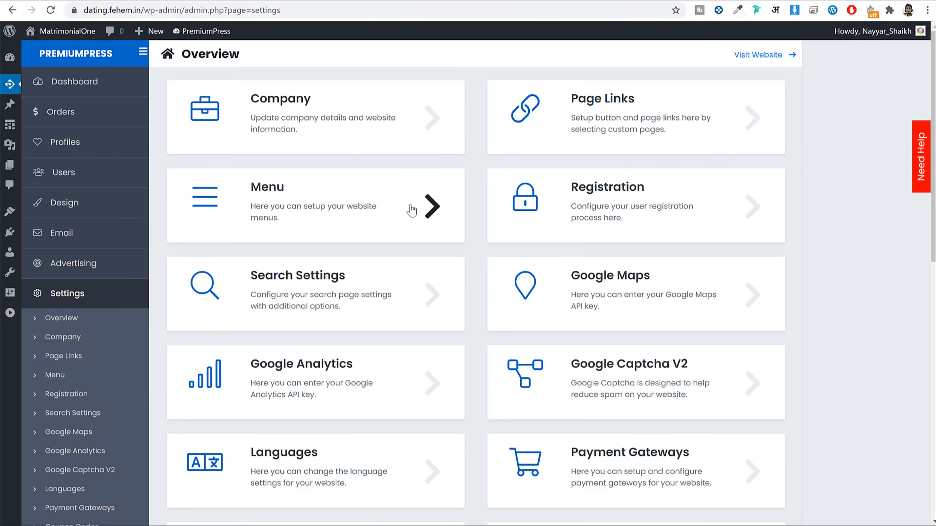
scroll(350, 235, "down", 4)
scroll(33, 287, "down", 5)
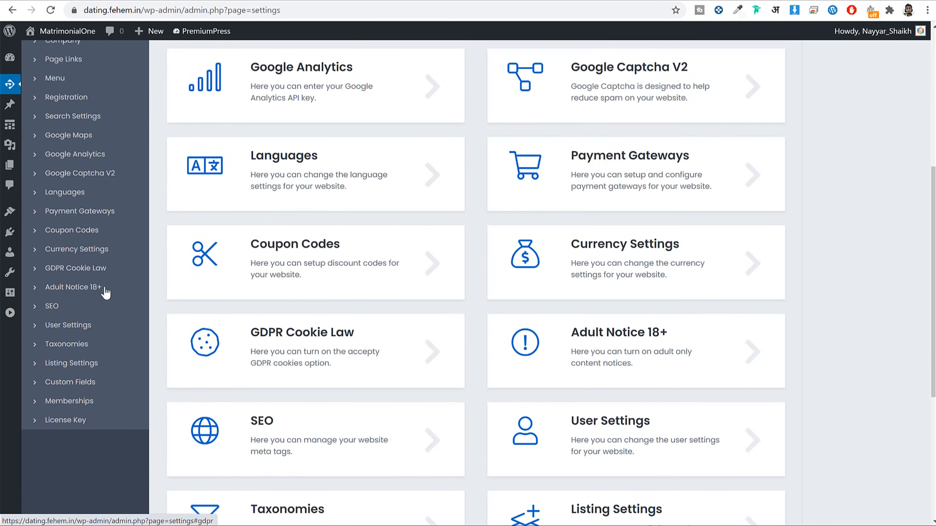
left_click(74, 344)
scroll(494, 283, "up", 8)
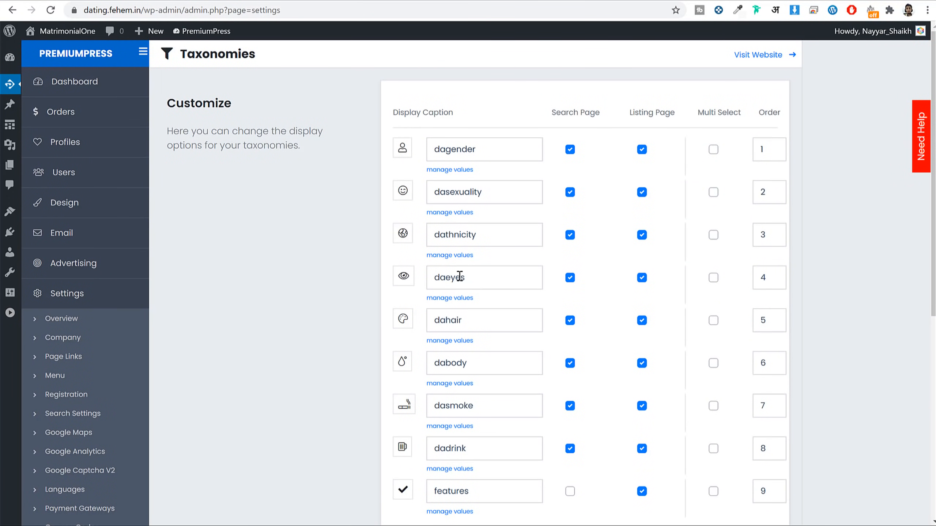
Step: Untick Search Page and Listing Page for daeyes and save the settings
left_click(569, 278)
left_click(642, 278)
scroll(642, 283, "down", 5)
left_click(620, 327)
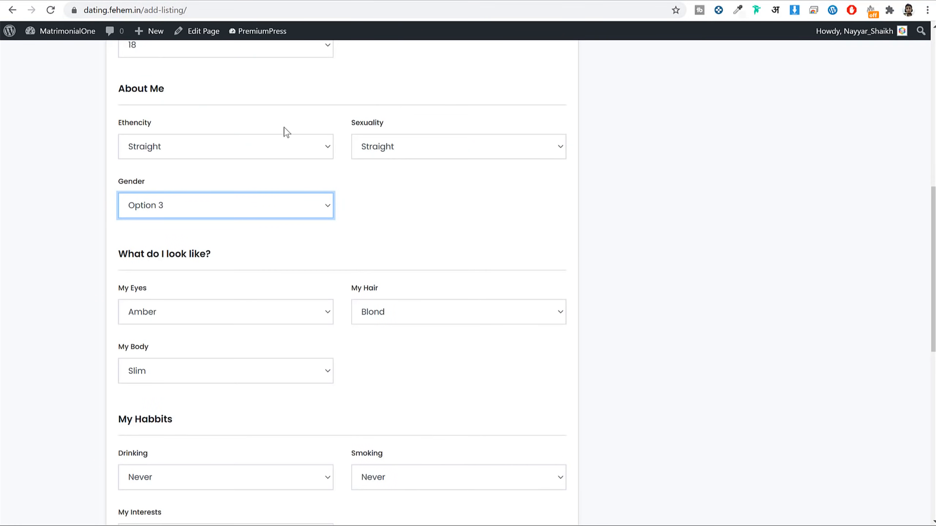
scroll(284, 131, "up", 12)
Step: Reload the add-profile form on the Free package to check the change
left_click(52, 11)
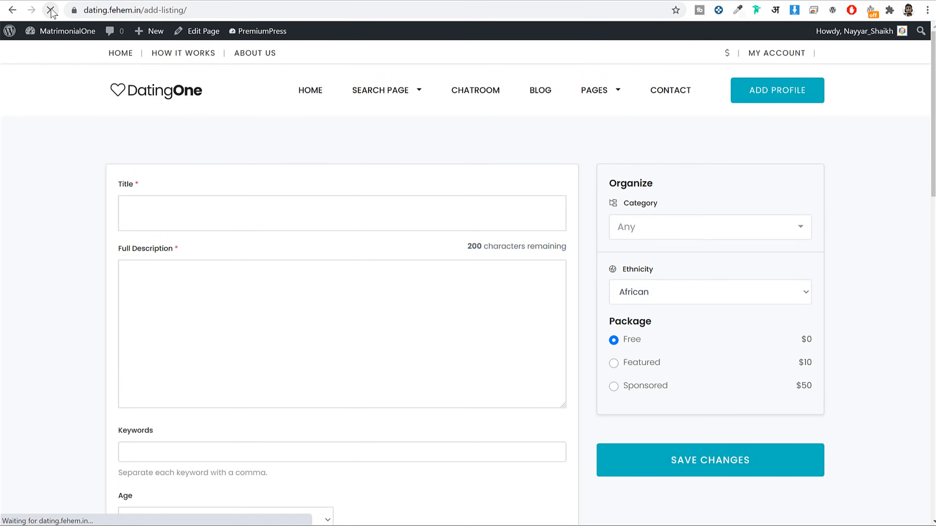
left_click(230, 386)
scroll(502, 272, "down", 5)
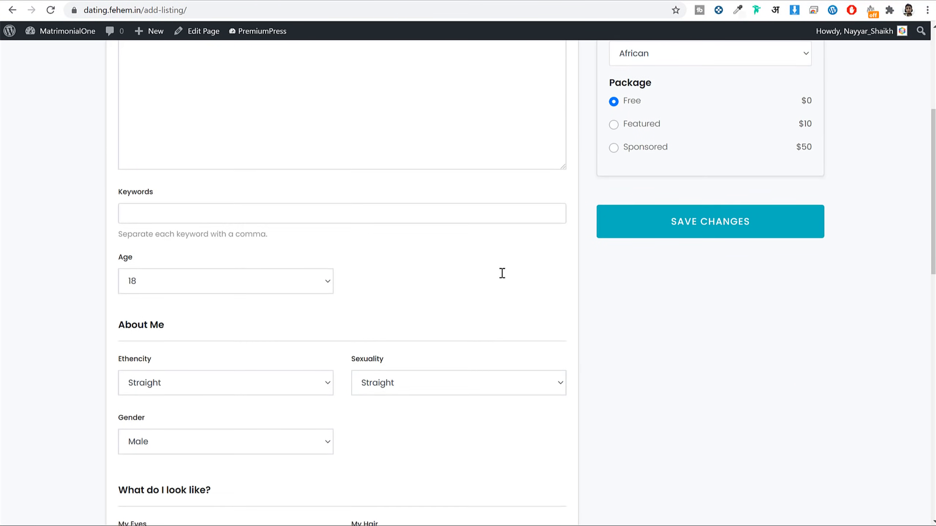
scroll(464, 284, "down", 5)
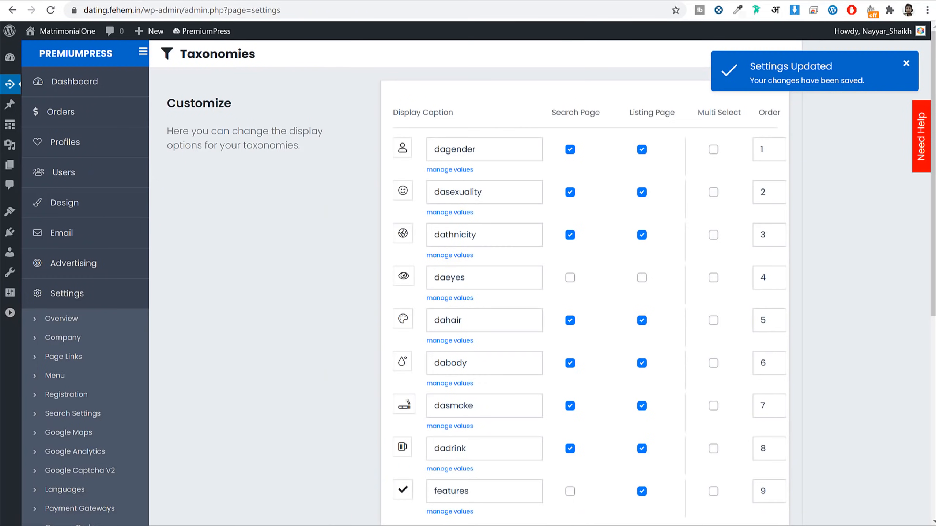
scroll(604, 318, "down", 4)
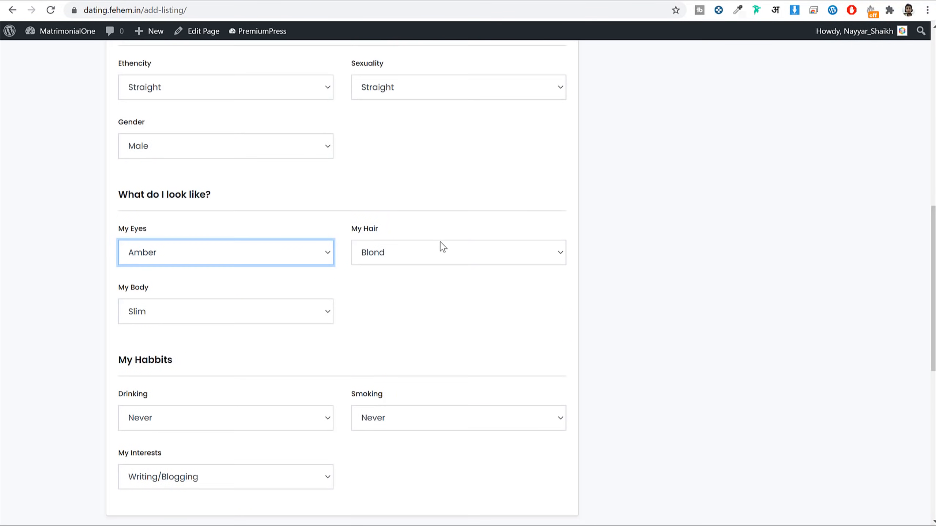
scroll(331, 207, "down", 3)
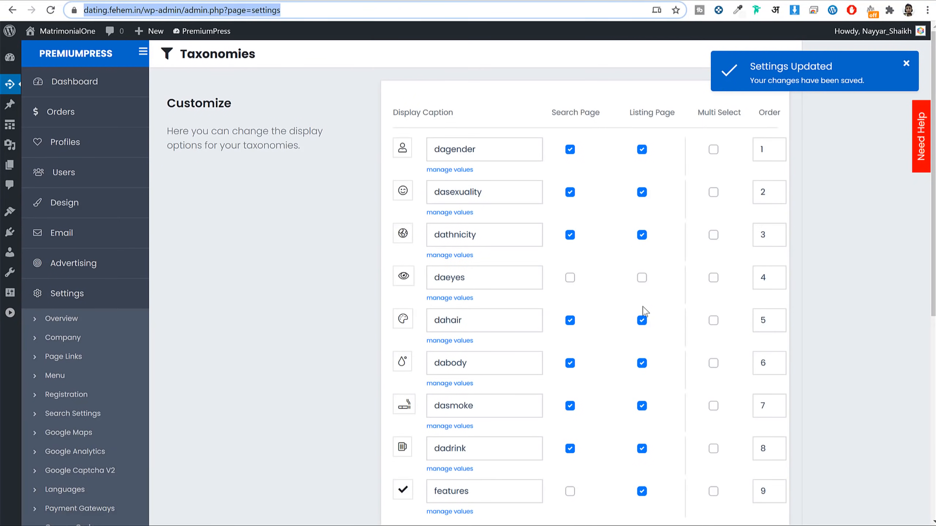
left_click_drag(595, 111, 552, 113)
left_click(545, 109)
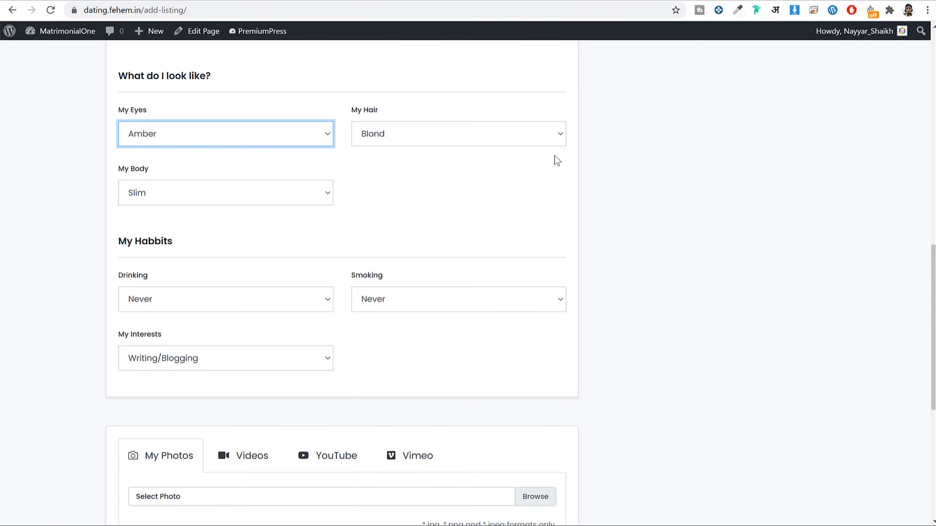
scroll(562, 201, "up", 15)
Step: Open the Sidebar Grid search results page and scroll through it
mouse_move(368, 98)
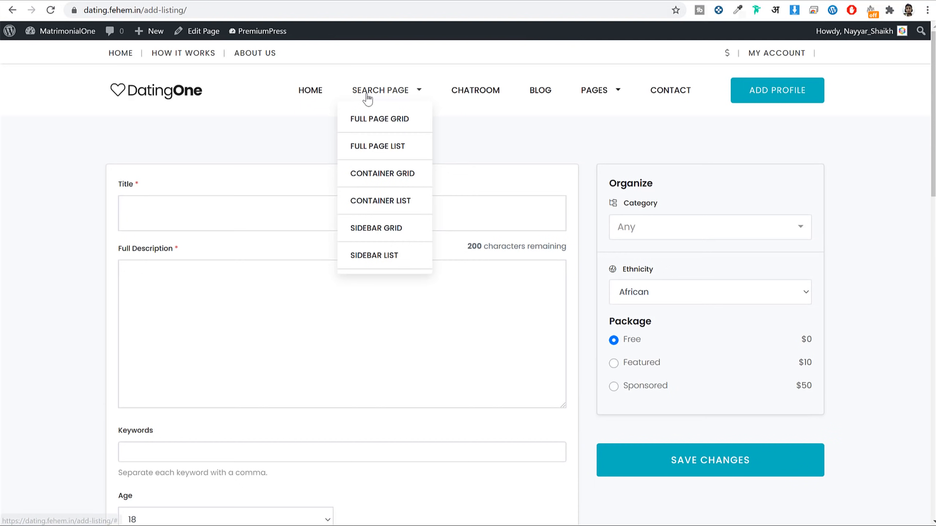
left_click(381, 225)
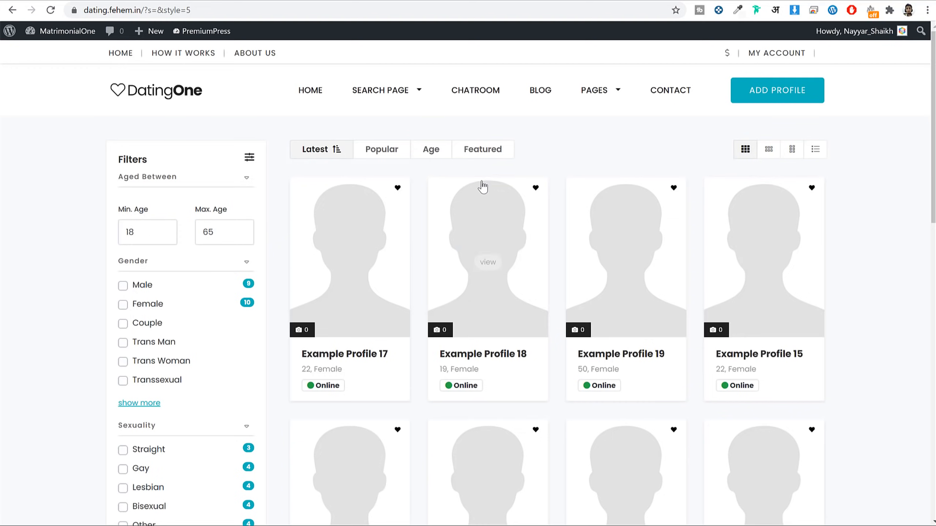
scroll(225, 298, "down", 8)
scroll(228, 297, "down", 5)
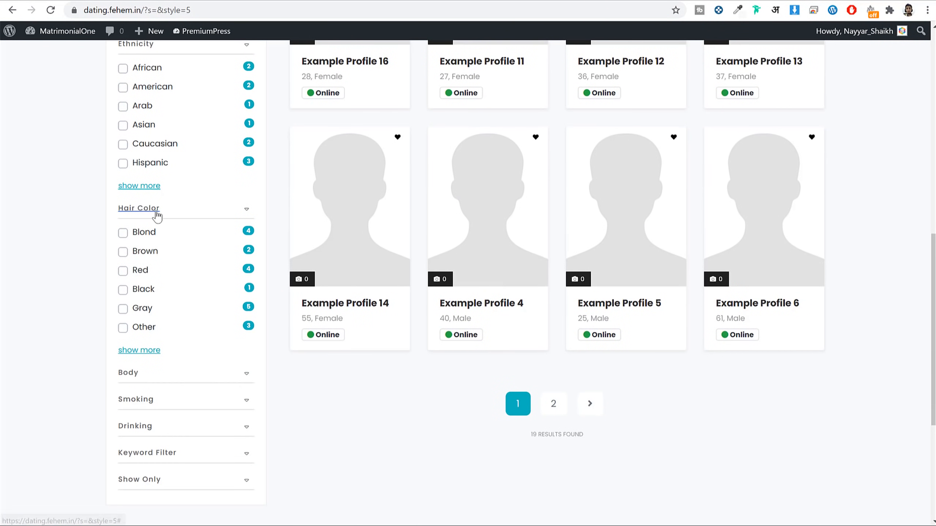
scroll(177, 444, "up", 6)
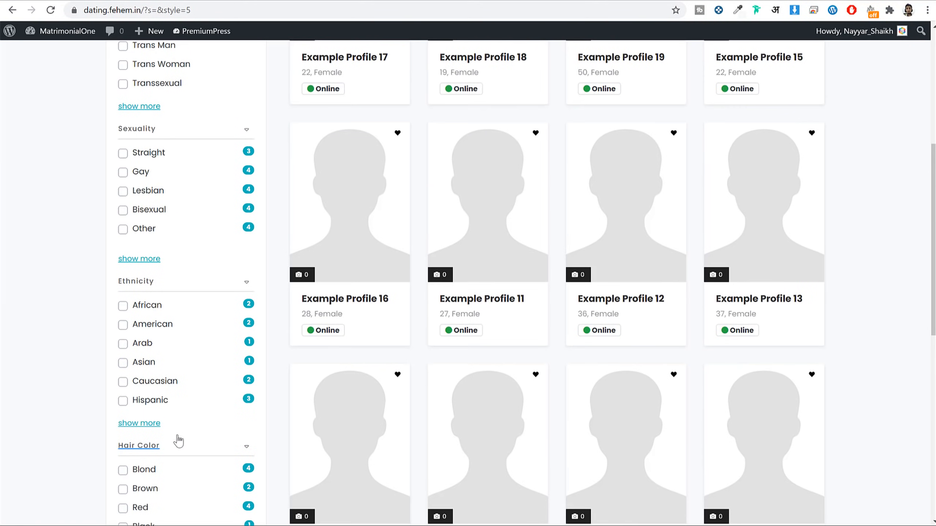
Step: Open Example Profile 16 and check that no eye colour is listed
left_click(373, 301)
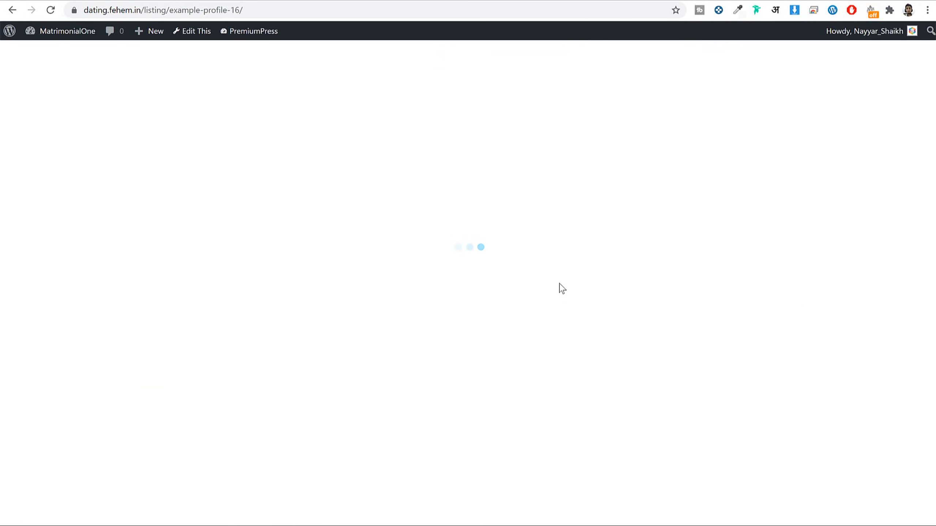
scroll(561, 280, "down", 3)
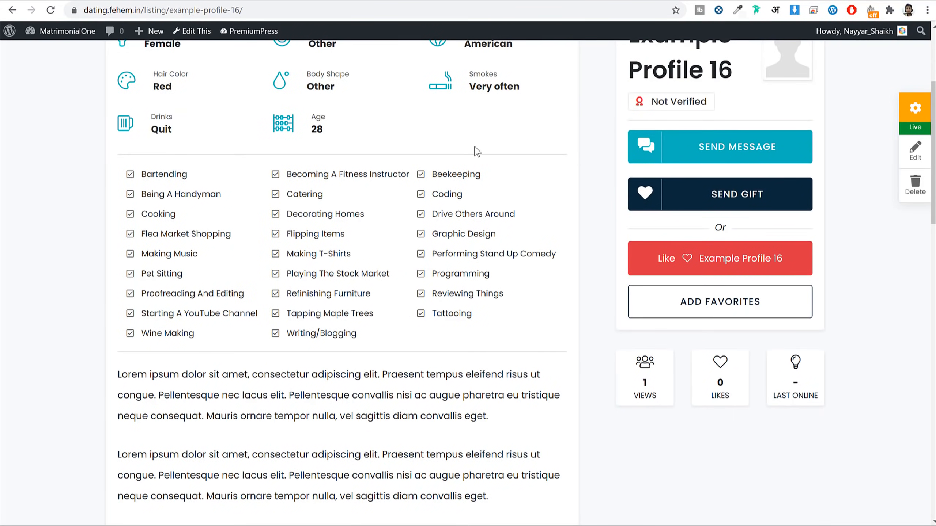
scroll(477, 151, "up", 5)
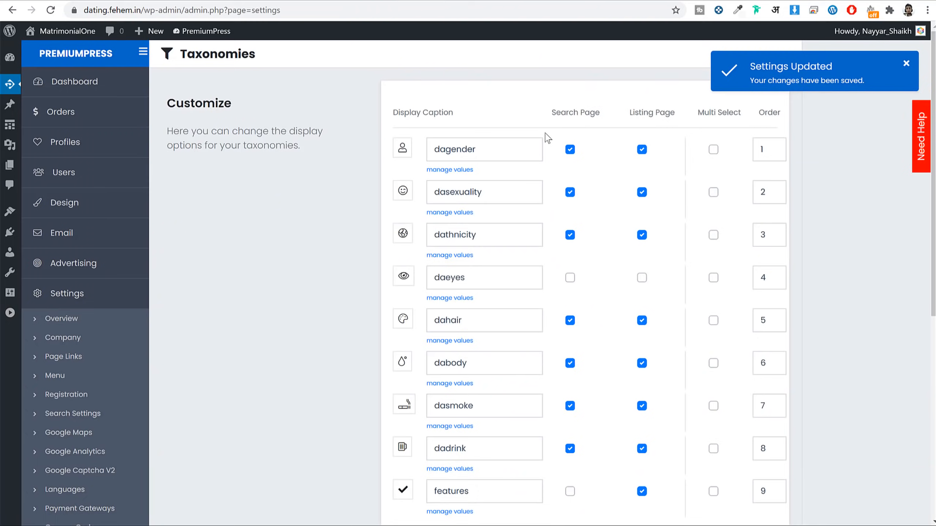
scroll(711, 259, "down", 6)
scroll(725, 255, "down", 4)
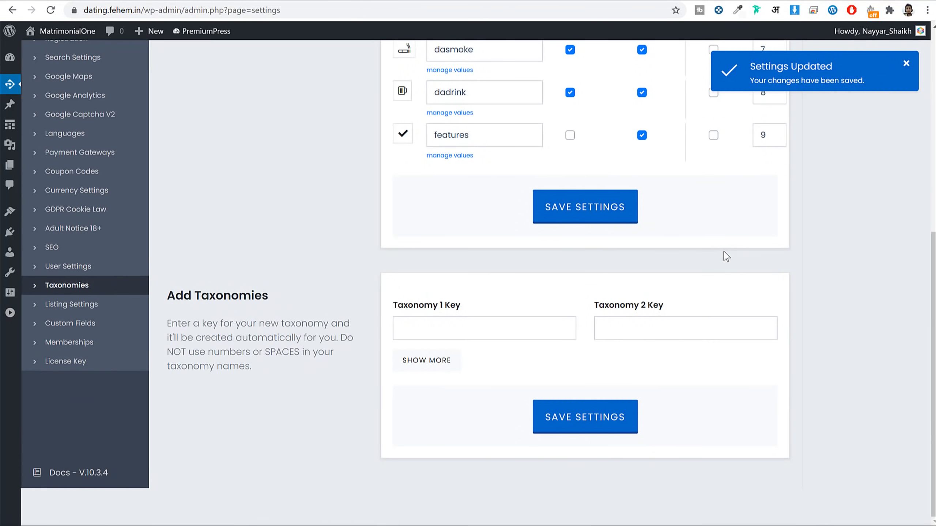
Step: Enter religion as the key in the Add Taxonomies fields
scroll(728, 254, "up", 10)
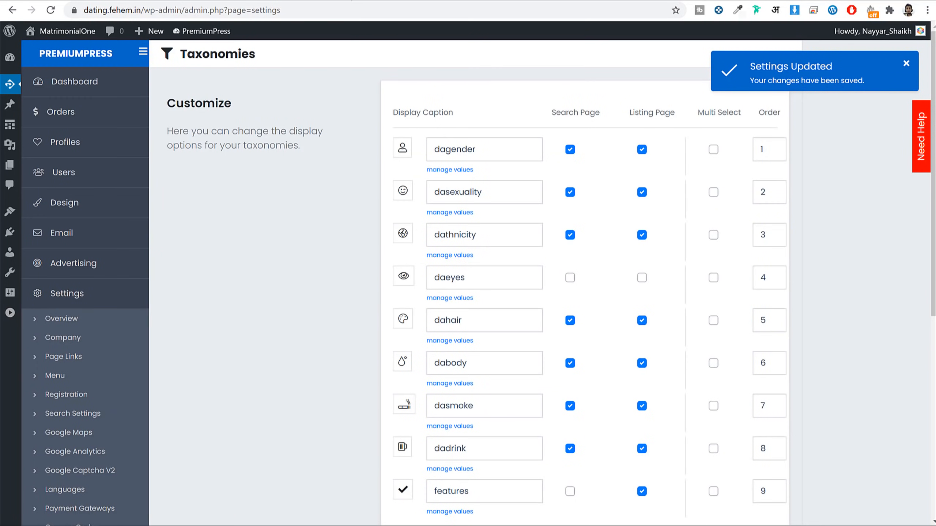
scroll(810, 366, "down", 10)
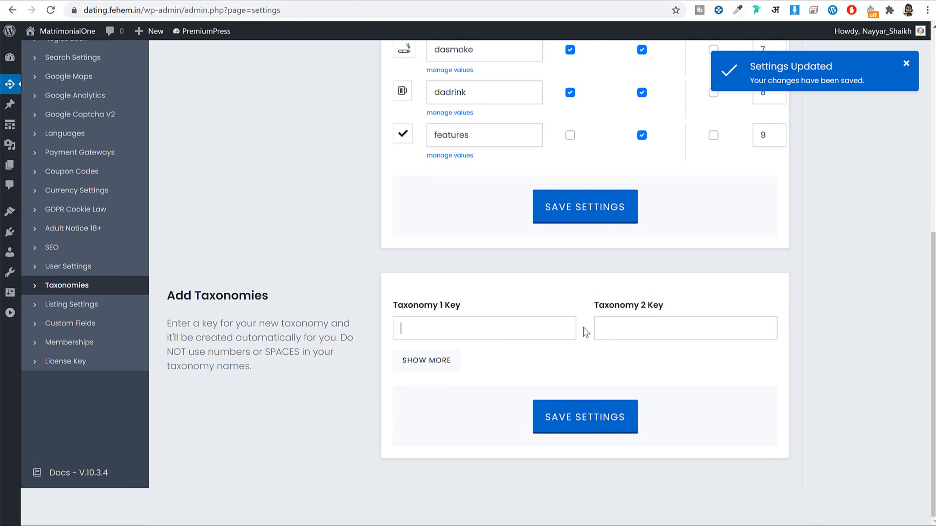
type("Religion")
double_click(458, 332)
key("ctrl+c")
left_click(651, 320)
key("ctrl+v")
type("r")
left_click(648, 334)
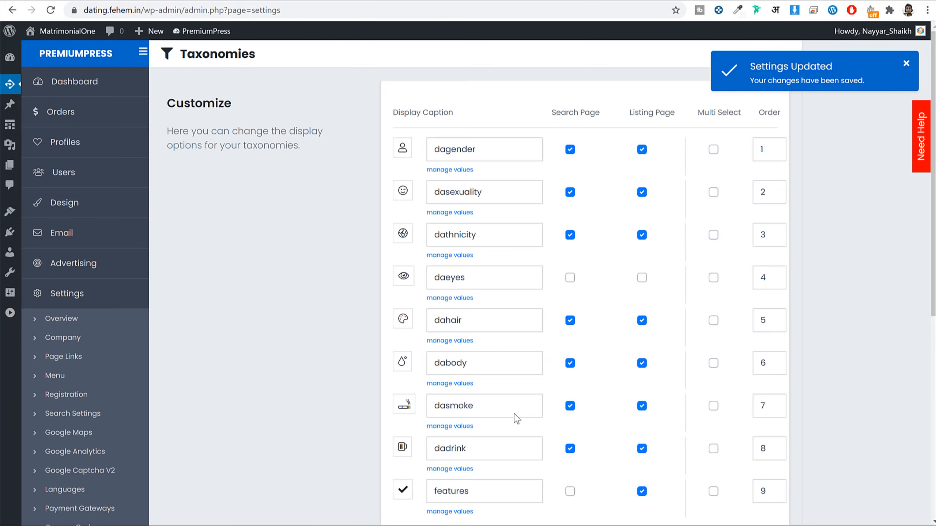
Step: Save the settings and check the new religion row, tenth in the list
scroll(516, 419, "down", 10)
key("ctrl+a")
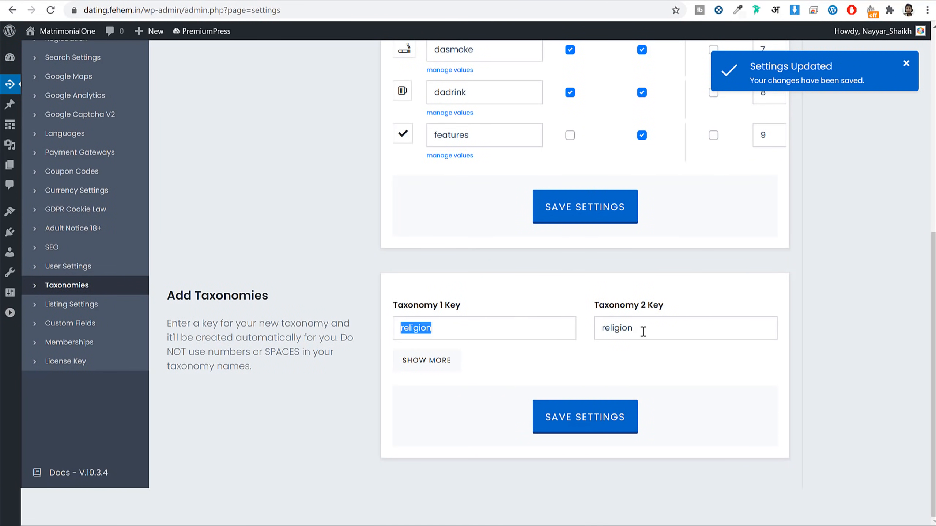
left_click(586, 418)
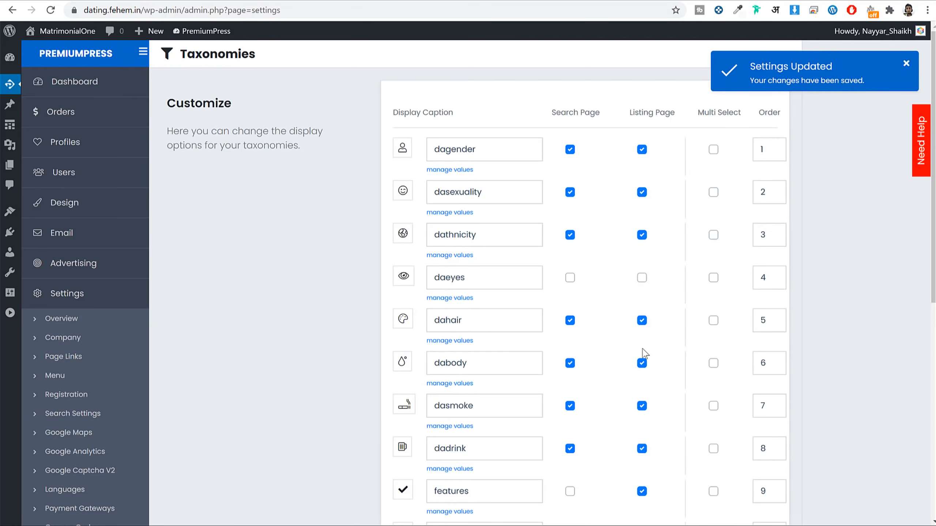
scroll(643, 351, "down", 10)
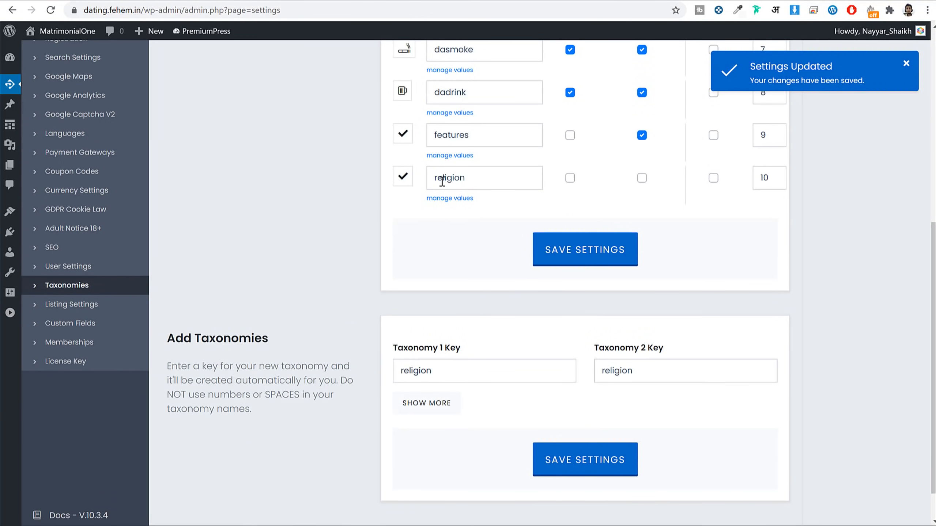
scroll(502, 183, "up", 3)
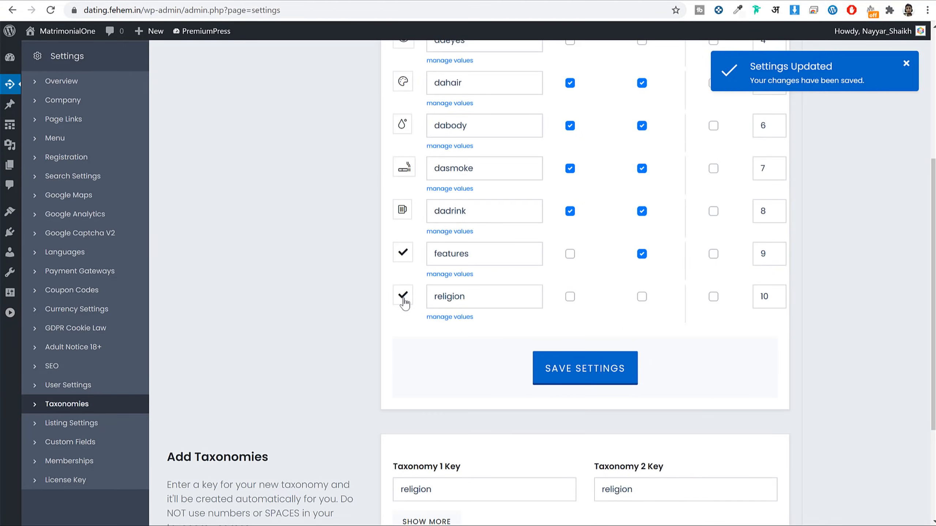
Step: Give the religion taxonomy a heart icon
left_click(403, 299)
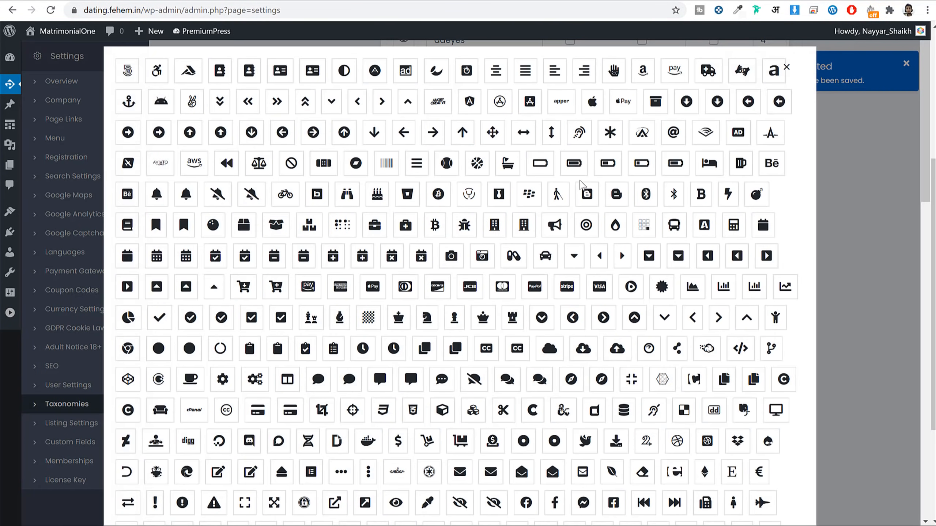
scroll(591, 256, "down", 7)
scroll(591, 266, "up", 7)
scroll(580, 302, "down", 8)
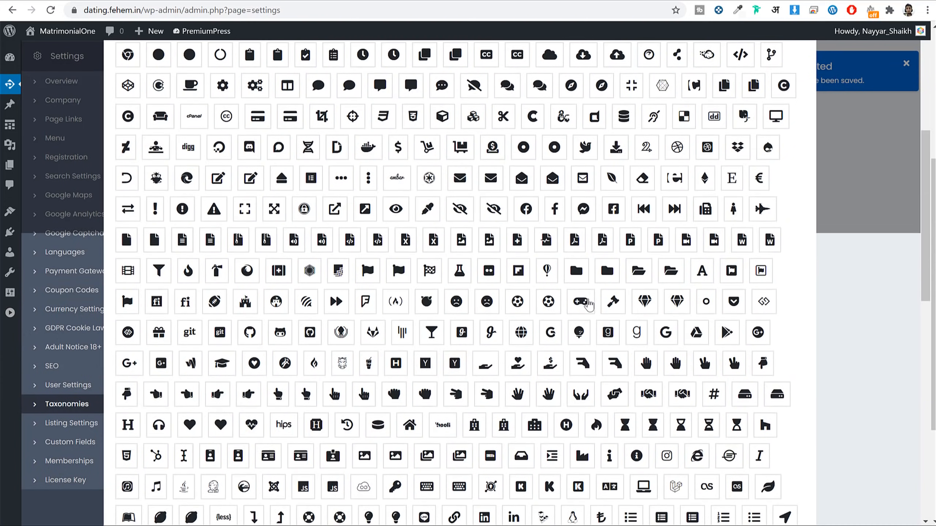
scroll(619, 310, "down", 3)
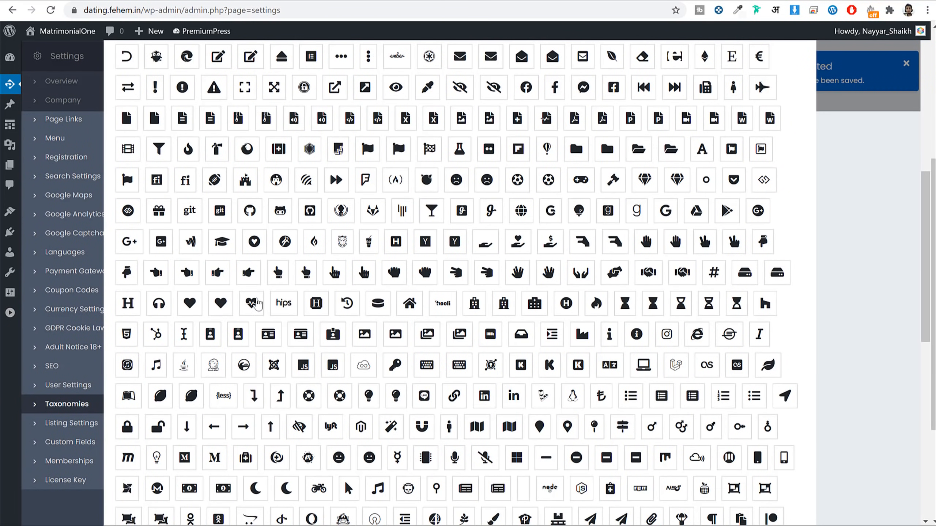
left_click(220, 303)
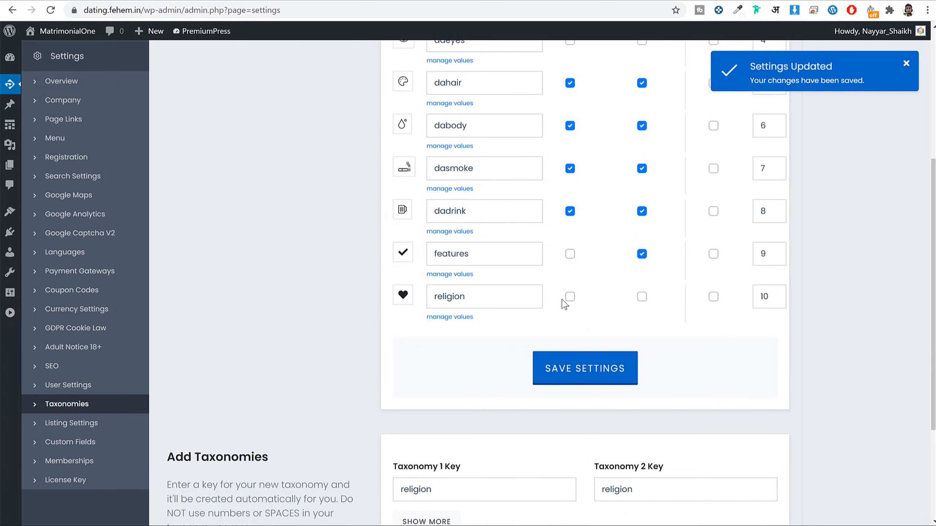
Step: Enable religion on the Search Page and Listing Page and save the settings
left_click(570, 297)
scroll(612, 319, "up", 5)
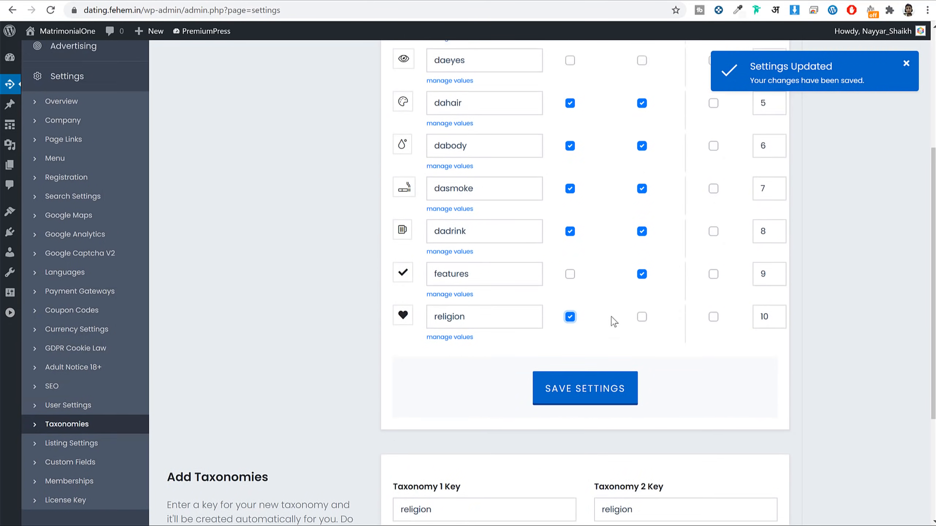
scroll(641, 258, "up", 3)
scroll(642, 288, "down", 8)
left_click(642, 297)
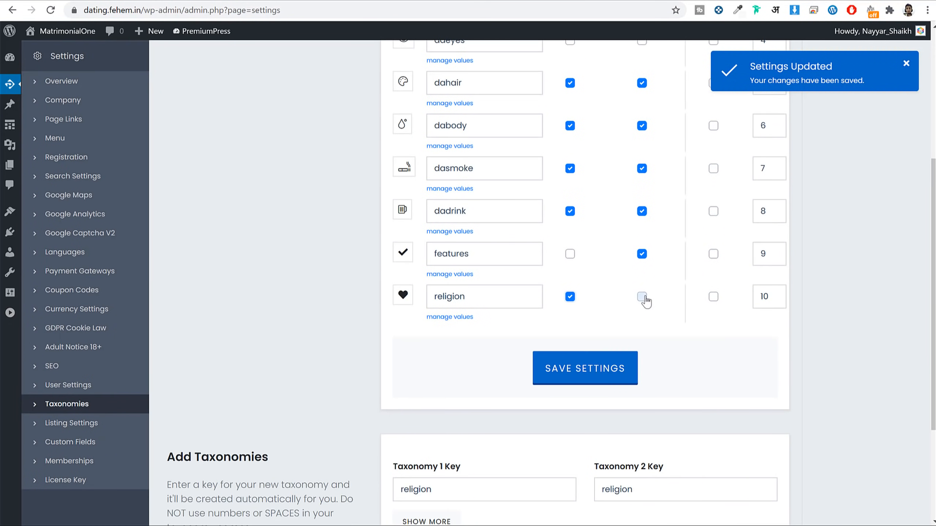
left_click(594, 369)
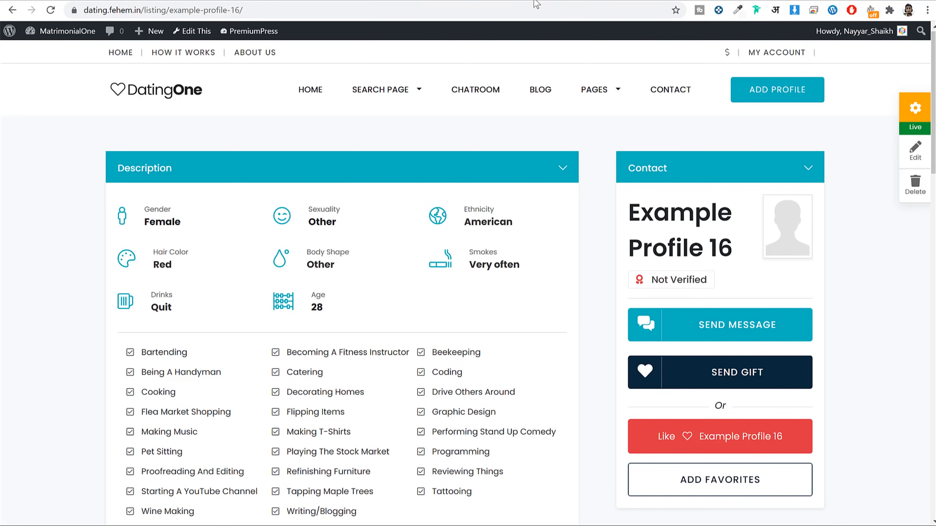
Step: Reload Example Profile 16 to confirm religion shows N/A
left_click(51, 10)
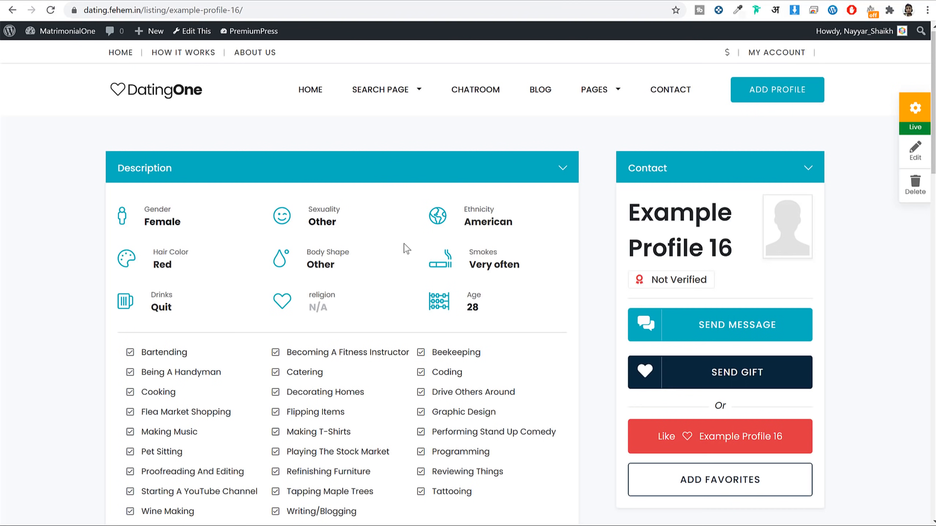
mouse_move(311, 308)
left_mouse_down()
mouse_move(331, 308)
mouse_move(316, 309)
left_mouse_up()
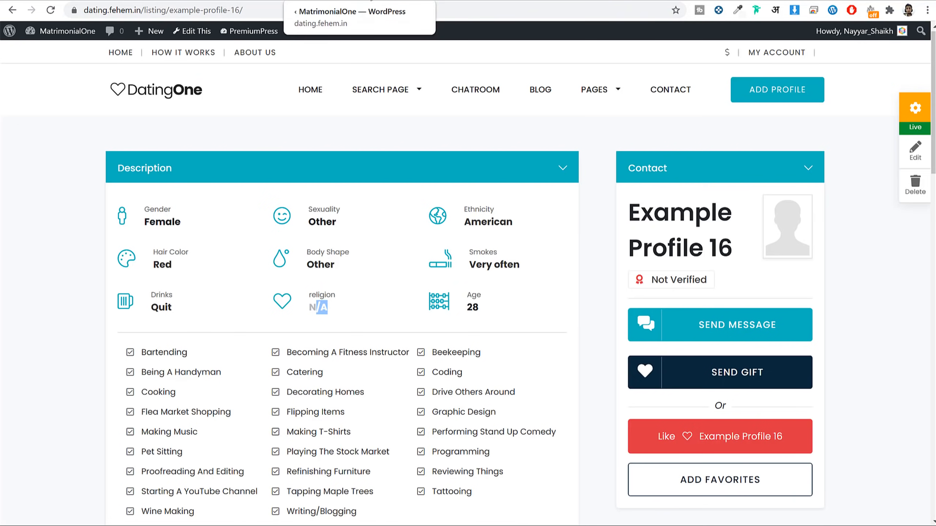
left_click(370, 1)
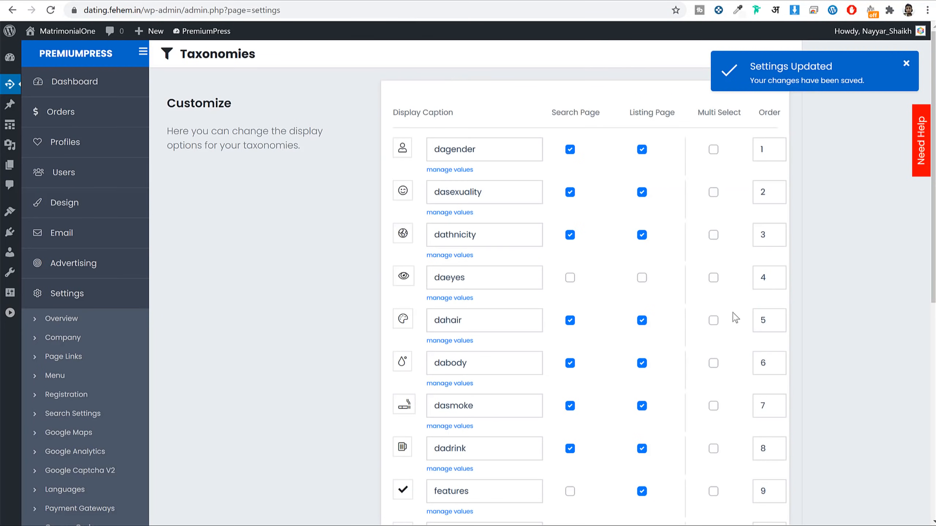
Step: Set religion's order to 1 and dagender's order to 10, then save
scroll(512, 477, "down", 3)
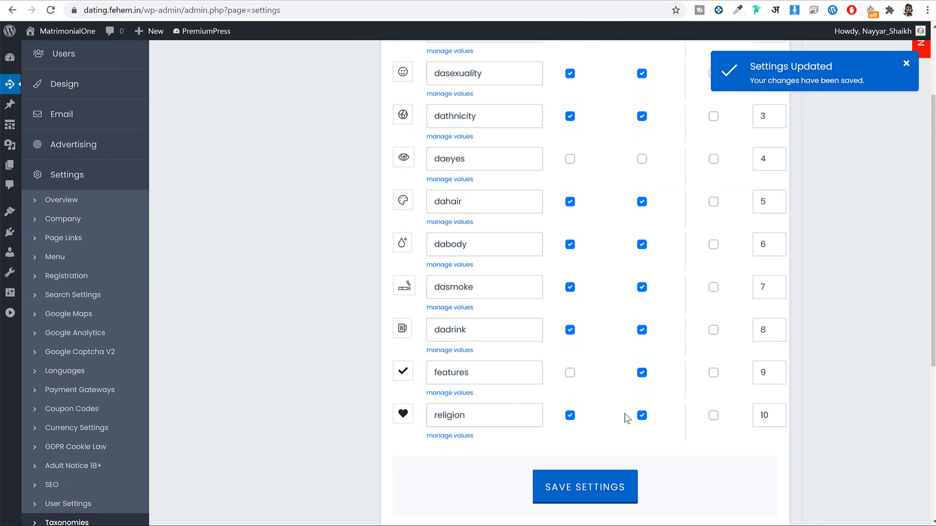
left_click_drag(484, 418, 420, 416)
double_click(767, 415)
scroll(771, 410, "up", 3)
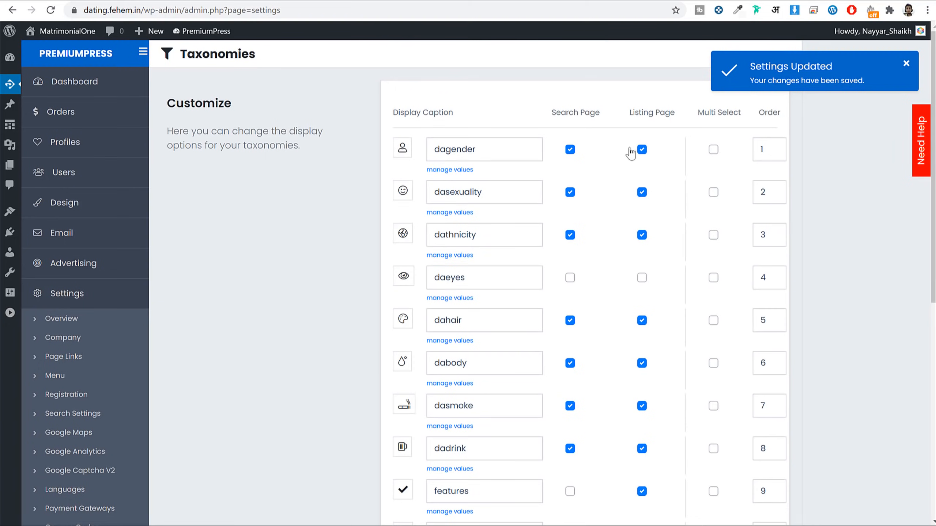
double_click(770, 145)
scroll(774, 215, "down", 5)
left_click(574, 381)
Step: Reload Example Profile 16 to confirm religion is now listed first
left_click(473, 1)
left_click(53, 11)
left_click_drag(154, 212, 190, 211)
left_click(192, 220)
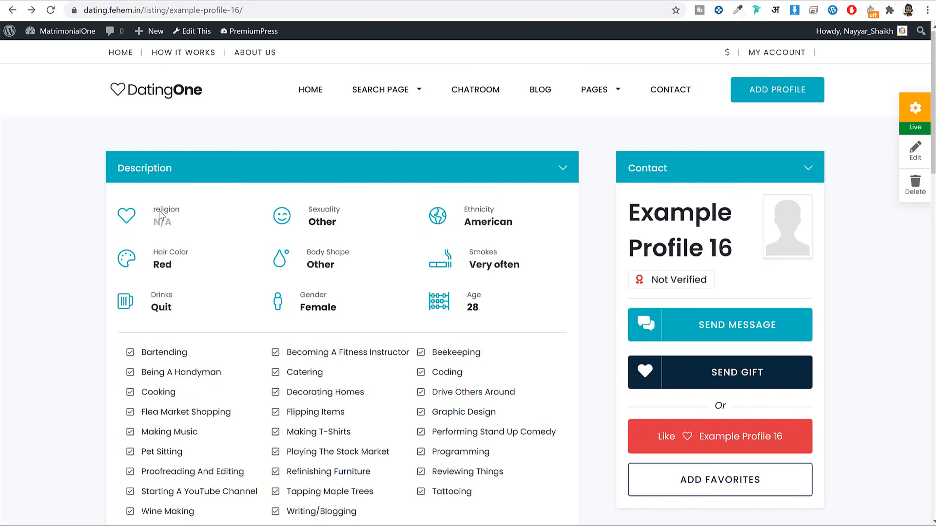
Step: Verify in the Taxonomies settings that dagender's order now shows 10
left_click(361, 1)
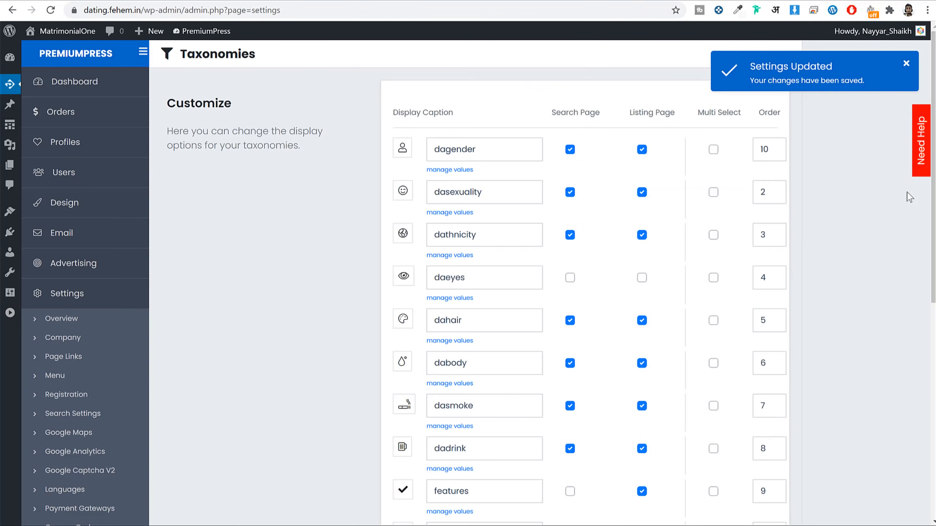
double_click(764, 149)
scroll(777, 256, "down", 4)
scroll(806, 284, "up", 4)
scroll(831, 217, "down", 5)
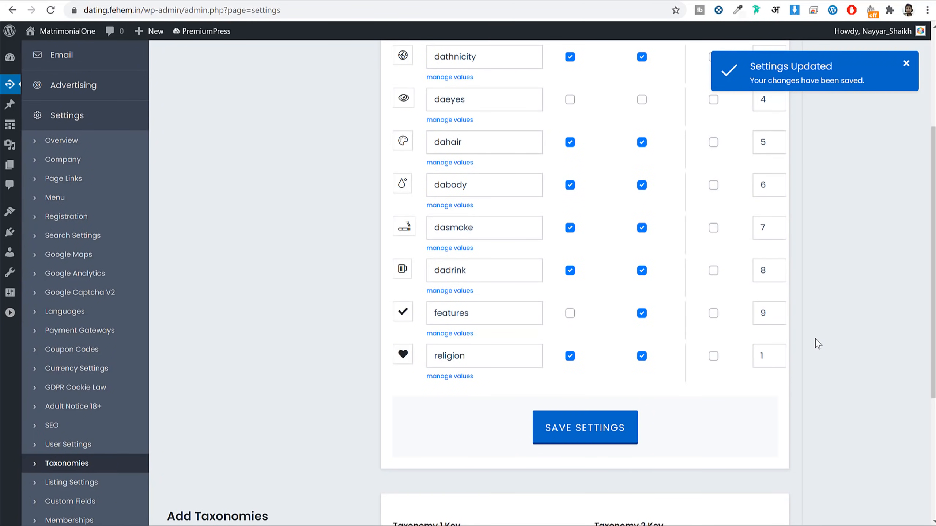
scroll(803, 322, "up", 5)
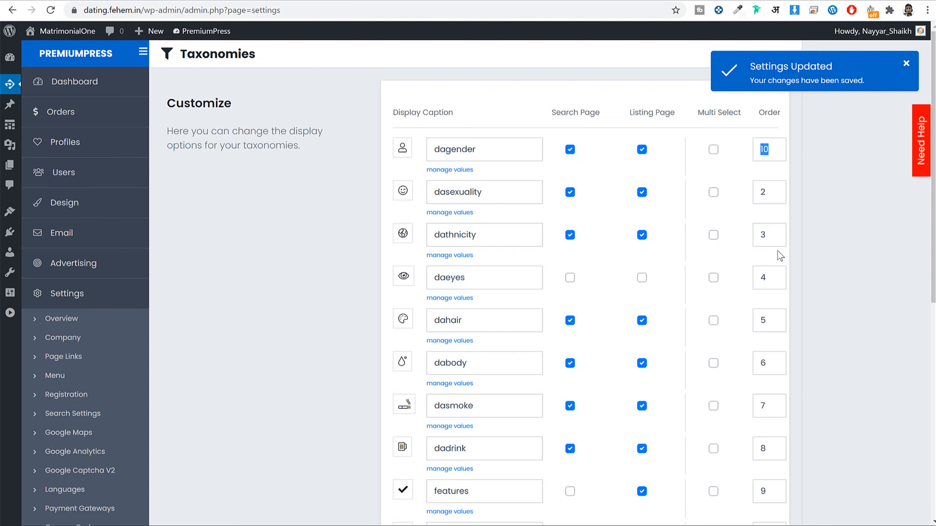
scroll(819, 255, "down", 5)
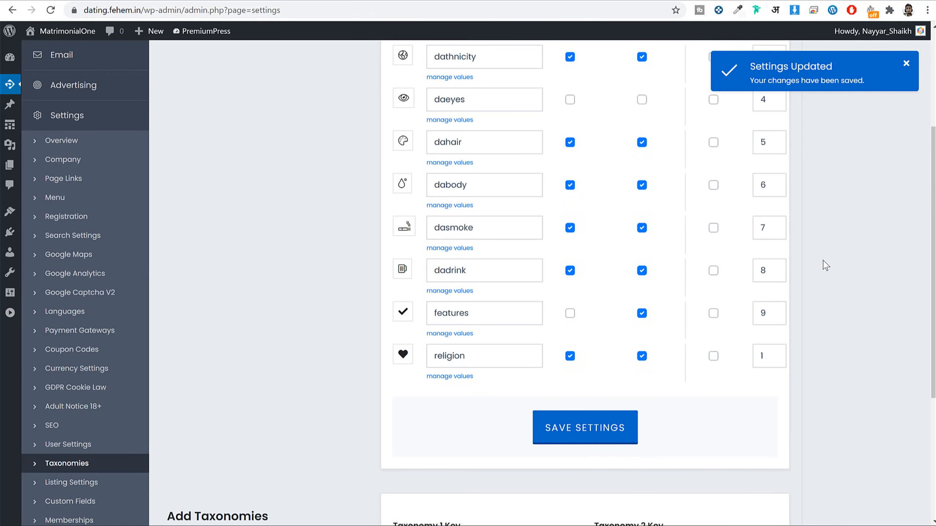
scroll(826, 266, "down", 5)
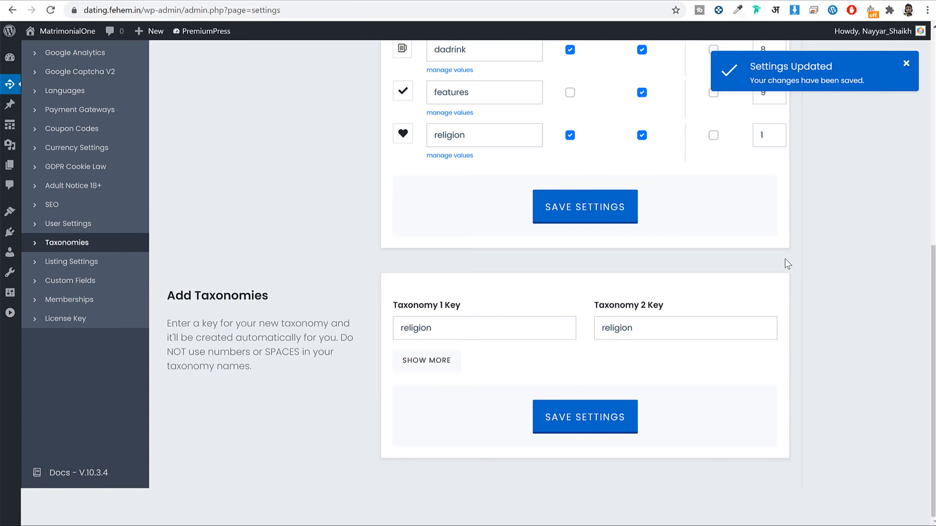
scroll(785, 259, "up", 10)
left_click(11, 57)
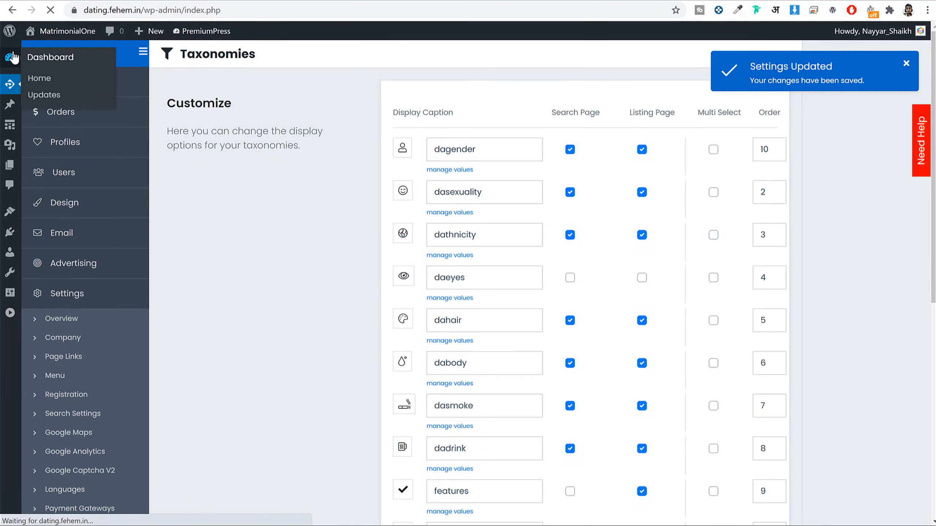
Step: View the dasexuality value list, including the Gay term
mouse_move(39, 166)
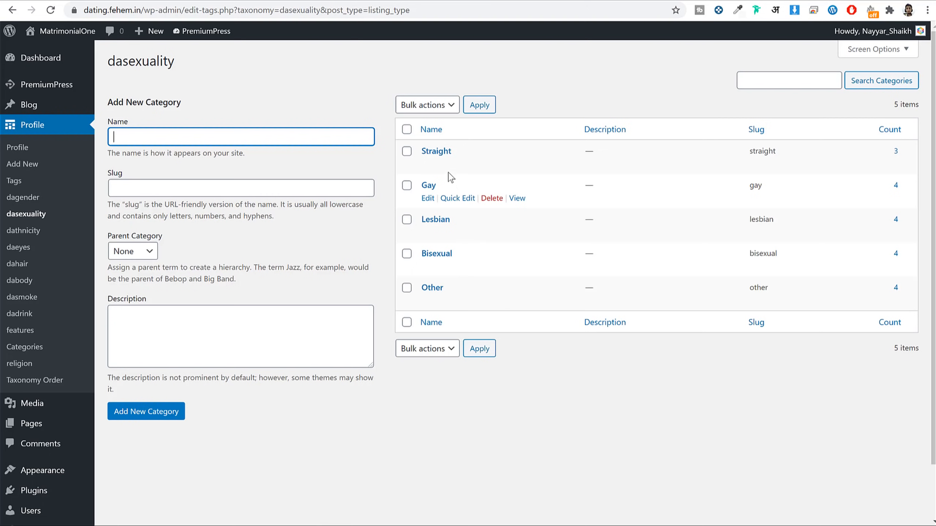
double_click(438, 190)
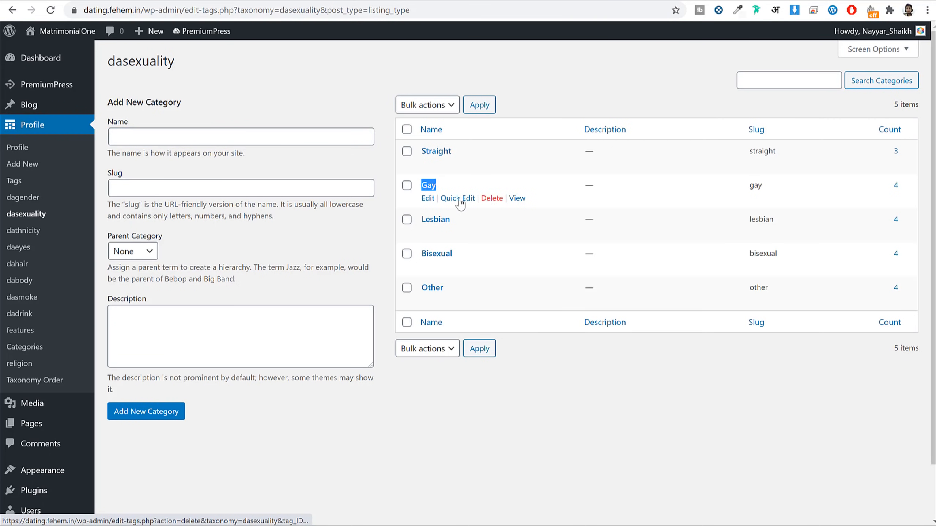
left_click(232, 144)
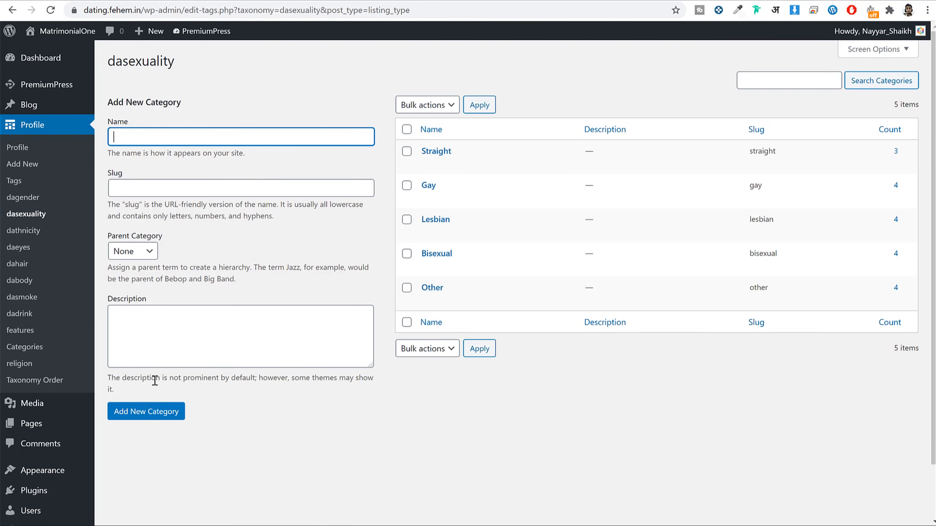
mouse_move(478, 197)
Step: View the dathnicity list of 10 ethnicity terms, then switch to Shadi.com
left_click(41, 236)
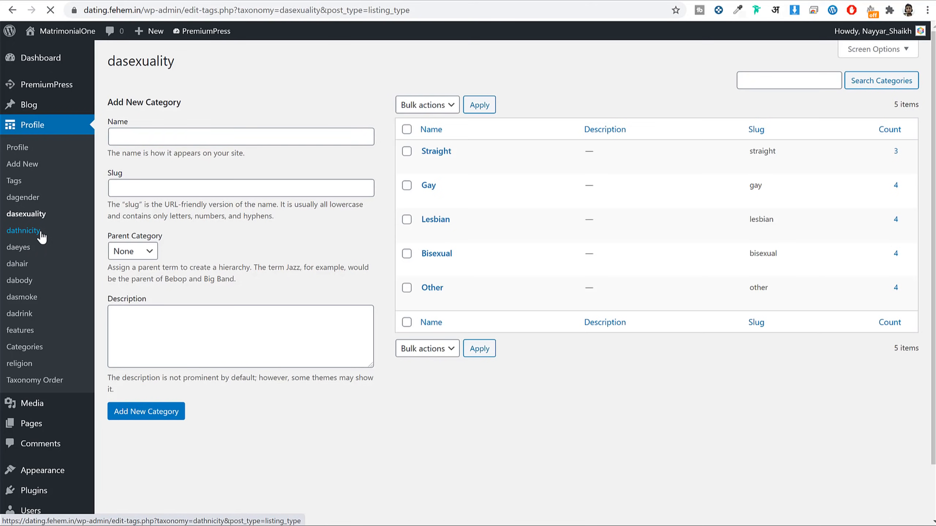
scroll(487, 247, "down", 2)
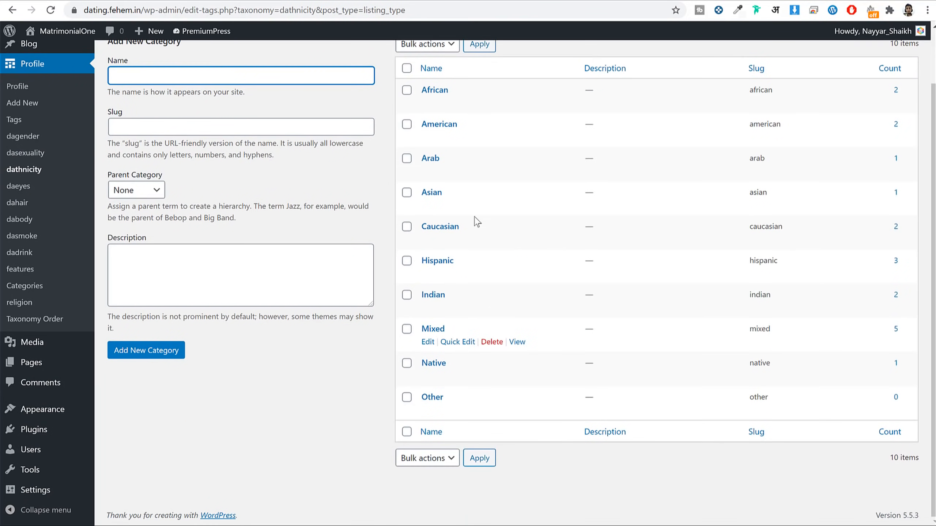
scroll(479, 258, "up", 2)
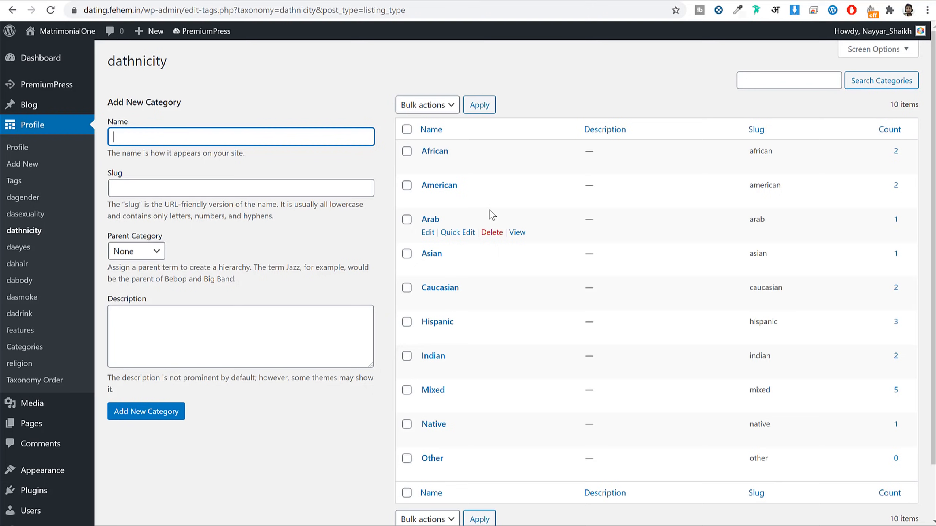
left_click(620, 0)
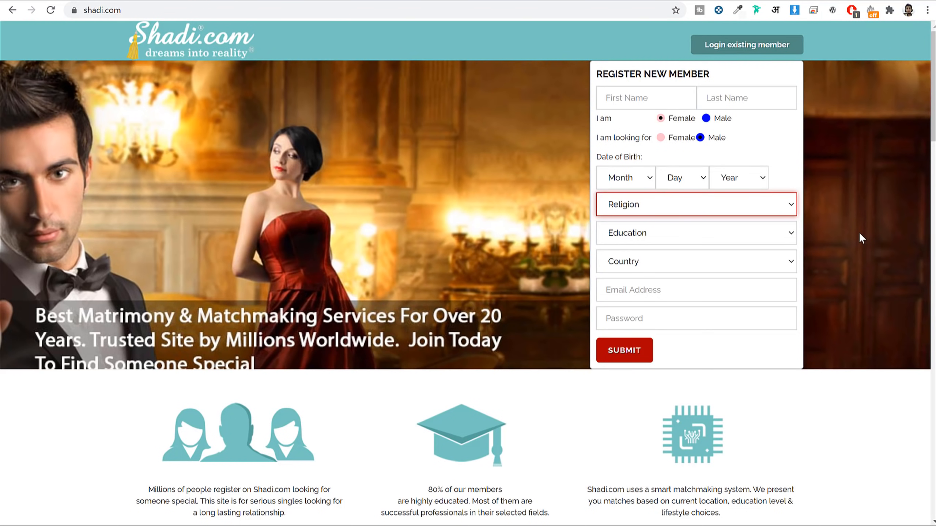
Step: After comparing Shadi.com's Religion dropdown, go back to the dathnicity terms page
left_click(364, 0)
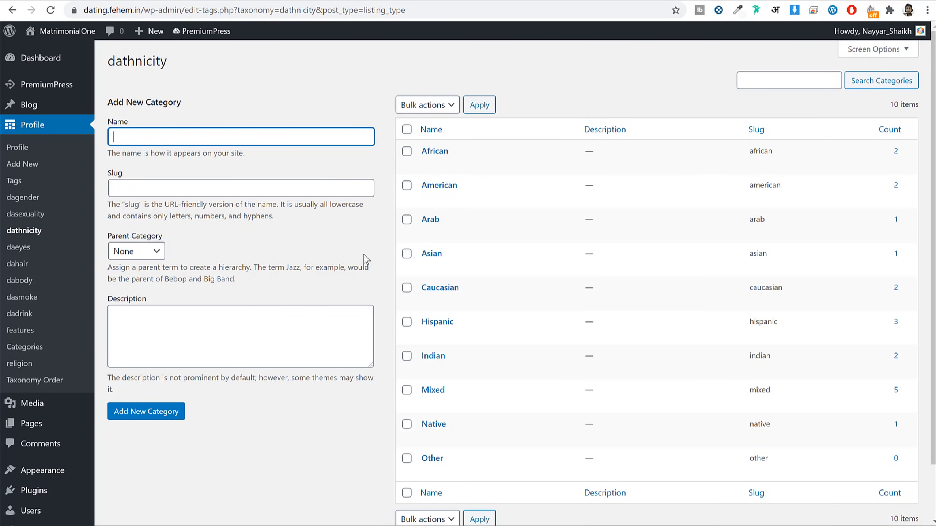
Step: Add Hindu and Muslim as religion terms
scroll(363, 255, "down", 2)
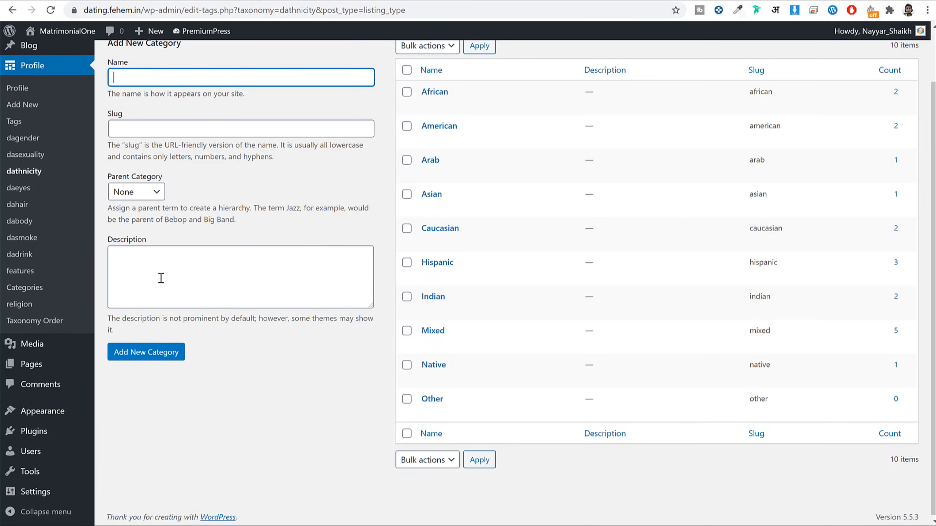
left_click(22, 306)
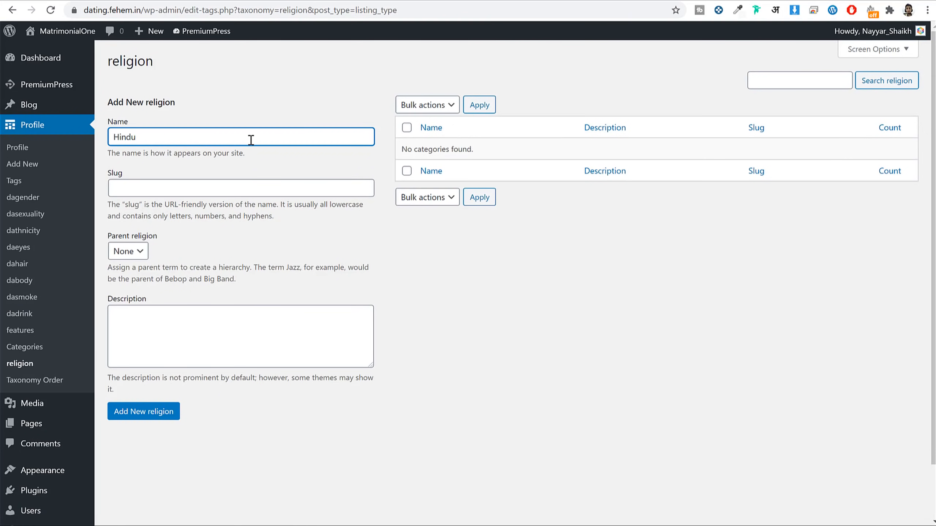
left_click(157, 410)
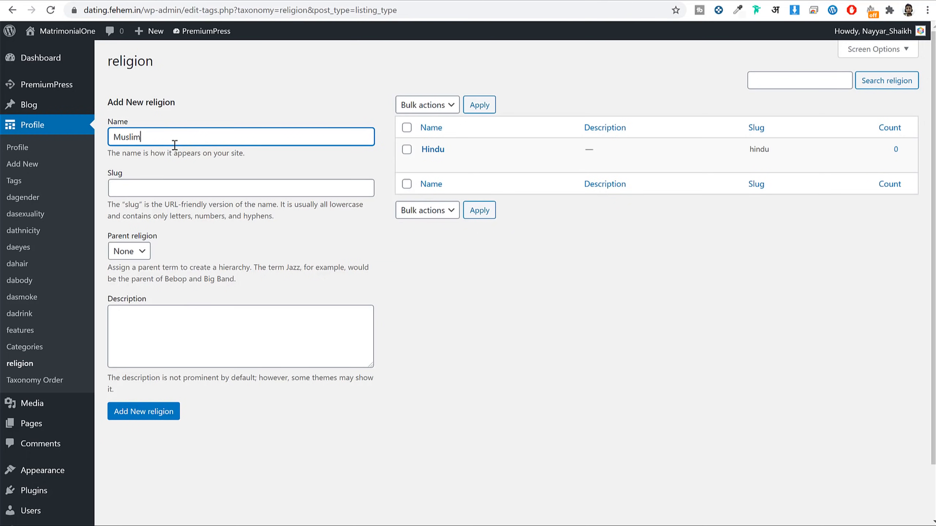
left_click(119, 412)
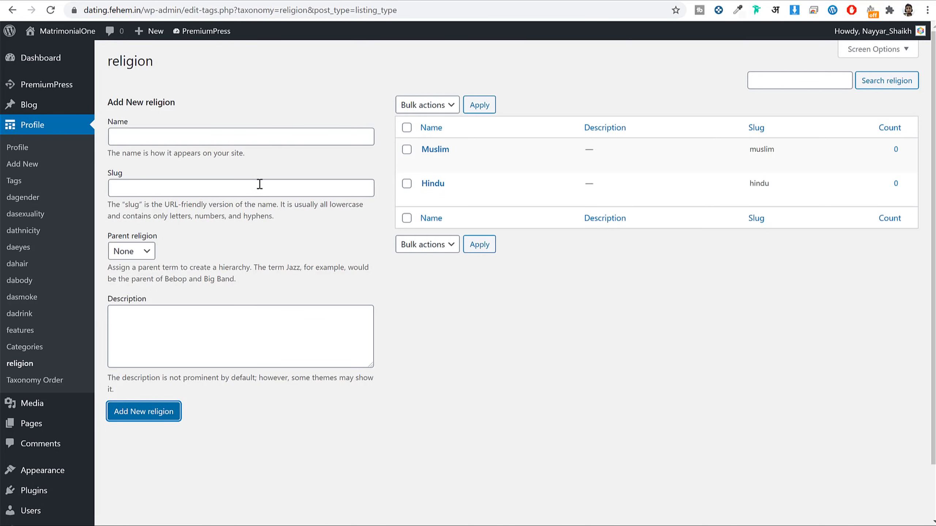
Step: Add Brahman and Dalit as child religion terms under Hindu
left_click(199, 144)
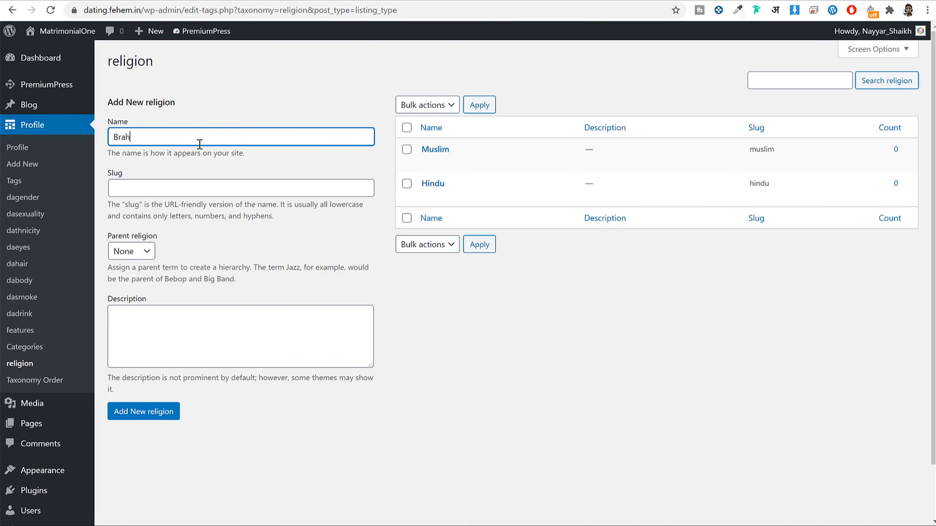
left_click(137, 255)
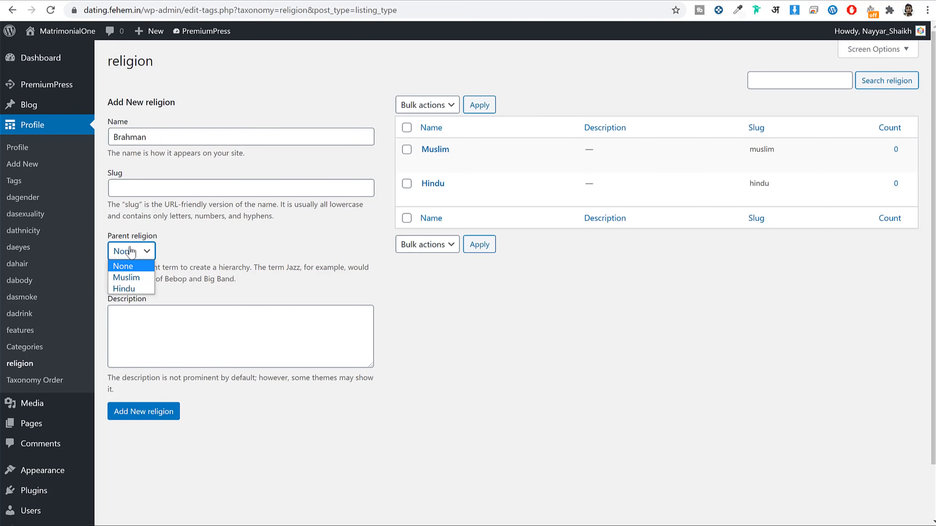
left_click(137, 289)
left_click(163, 412)
left_click(166, 142)
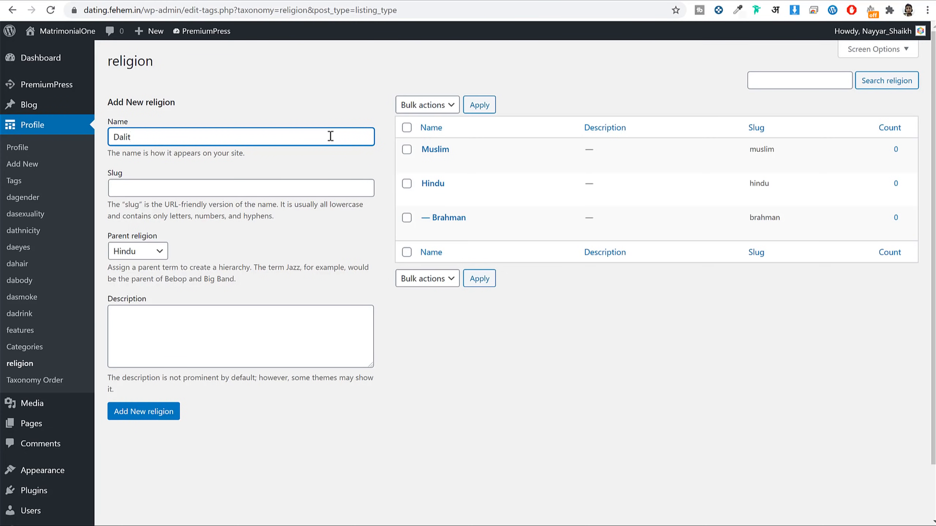
double_click(165, 133)
left_click(142, 408)
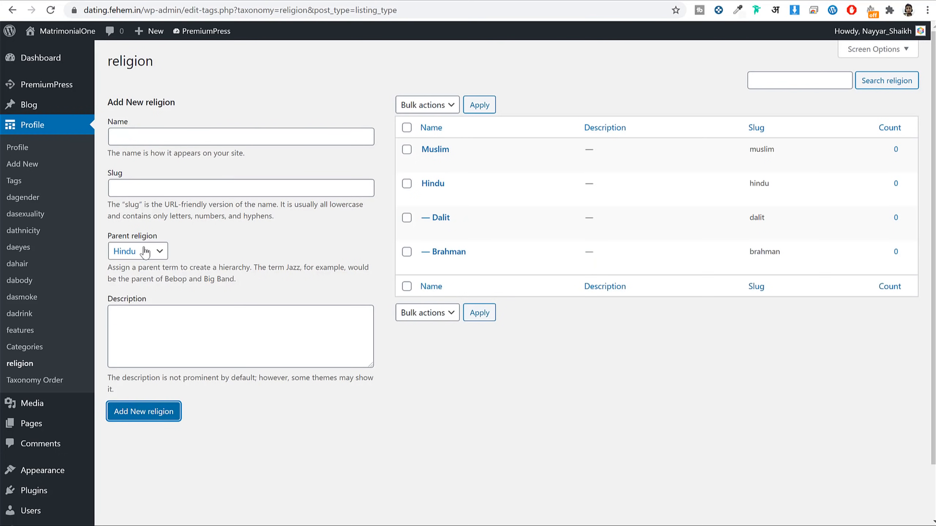
Step: Confirm Hindu as the parent entry, then view the dahair and dabody term lists
left_click(445, 182)
double_click(445, 184)
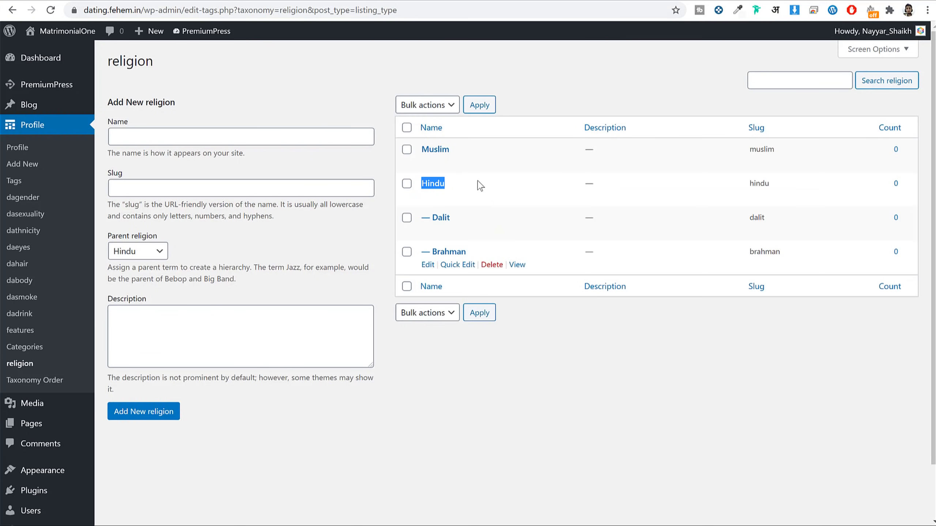
left_click(243, 149)
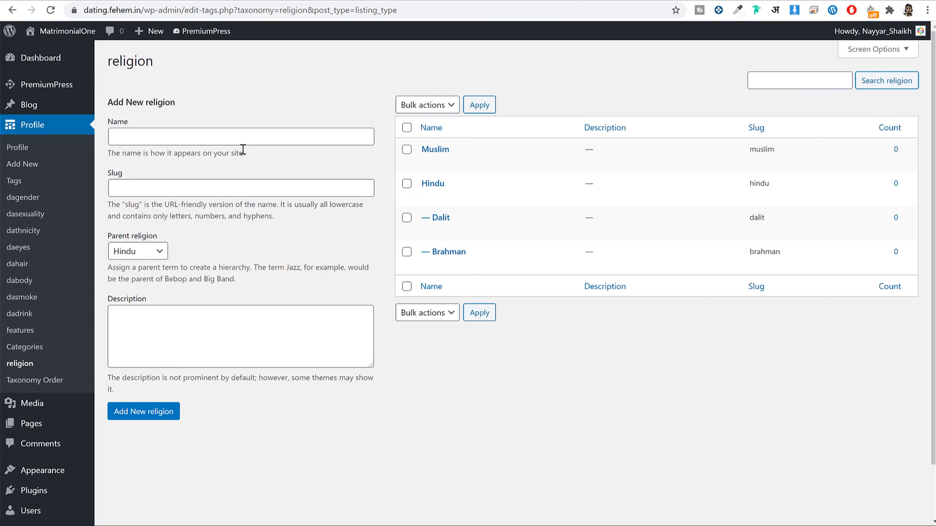
left_click(20, 264)
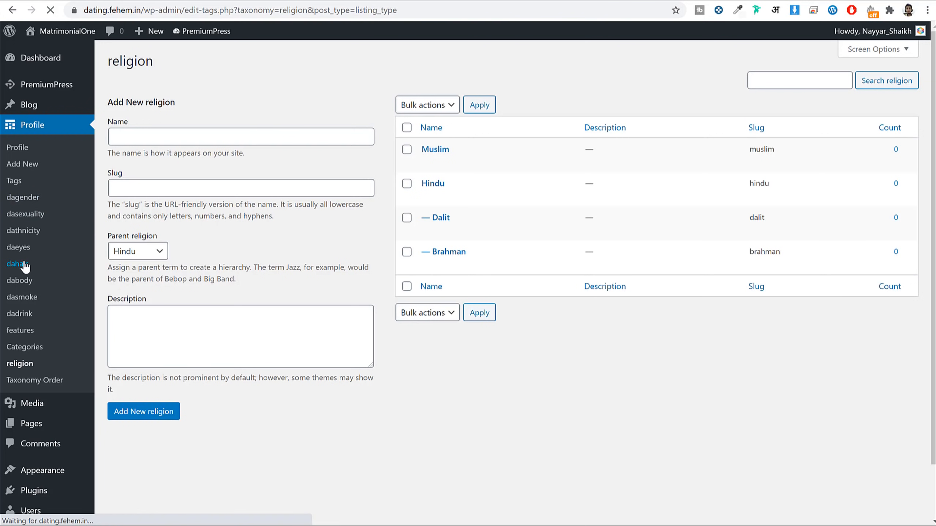
left_click(20, 281)
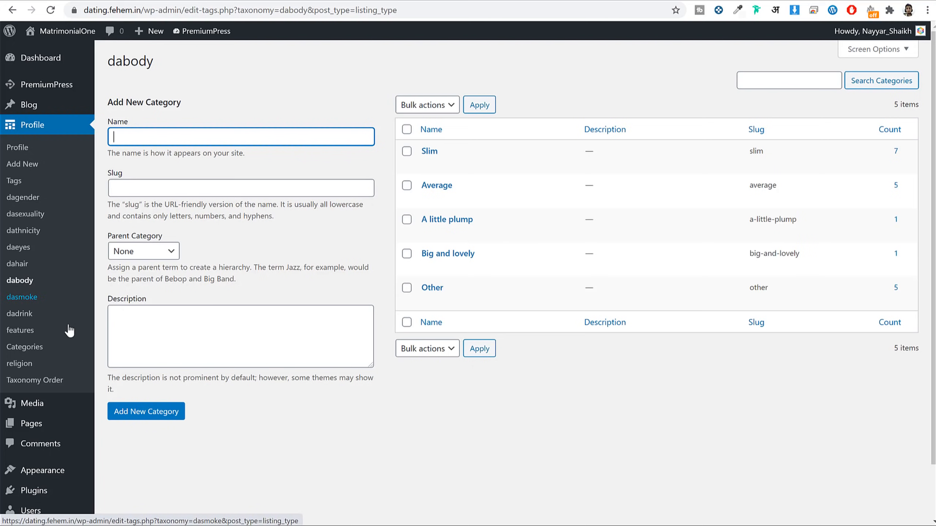
Step: Add 'Prays Everyday' as a new features term
left_click(10, 334)
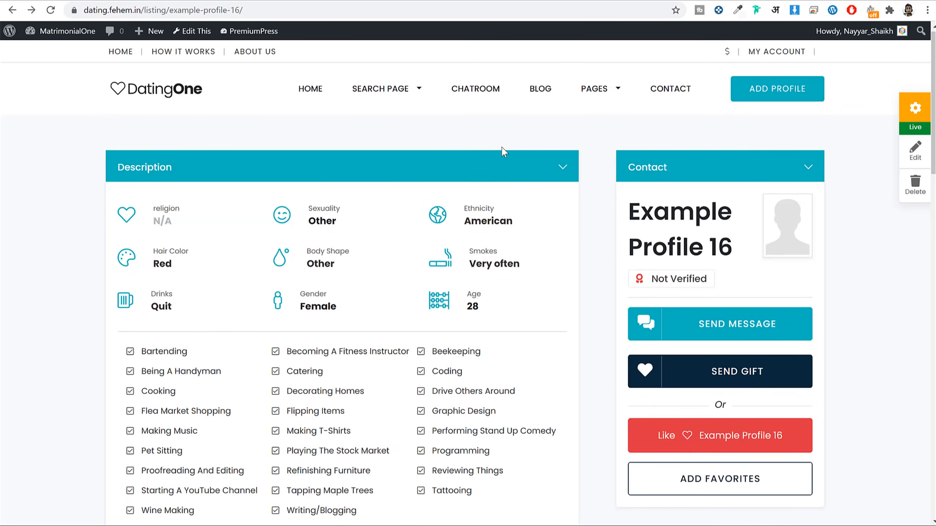
scroll(157, 247, "down", 5)
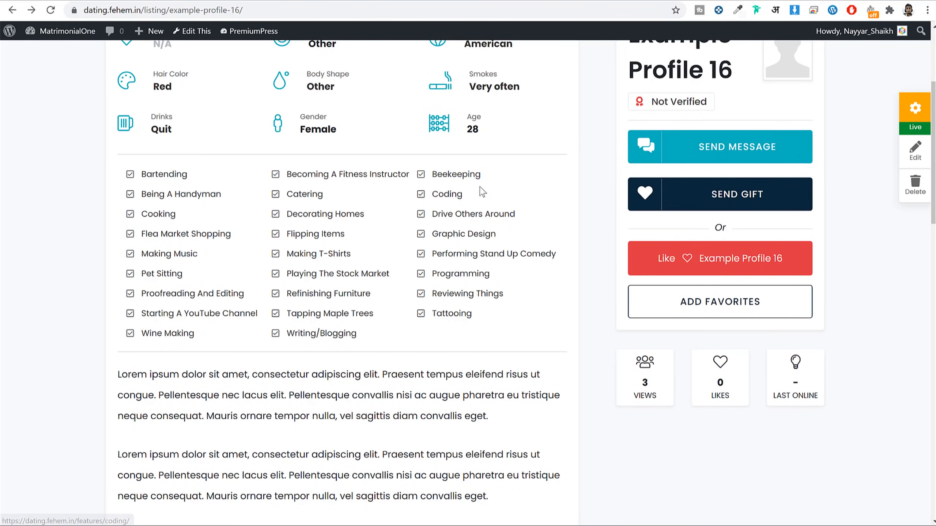
scroll(492, 333, "down", 1)
scroll(453, 262, "up", 2)
left_click(354, 0)
scroll(484, 295, "down", 8)
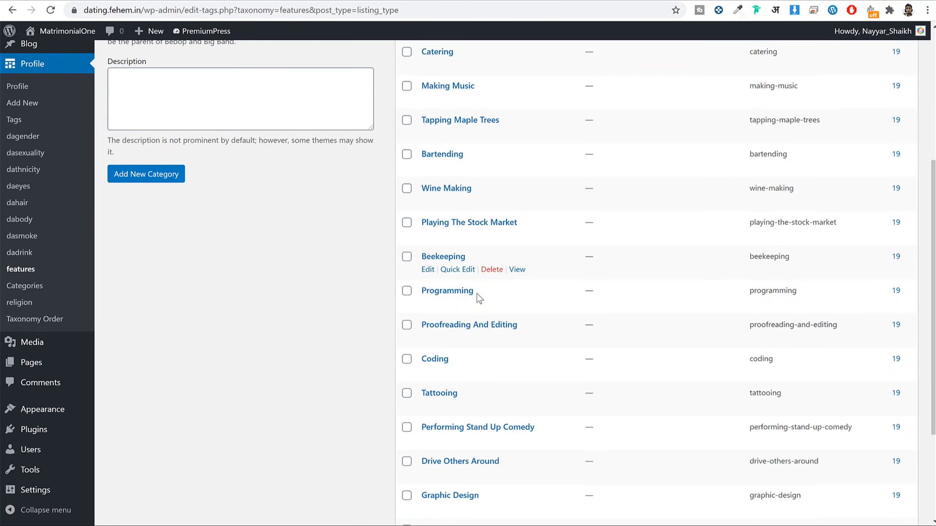
scroll(493, 321, "up", 8)
left_click(173, 130)
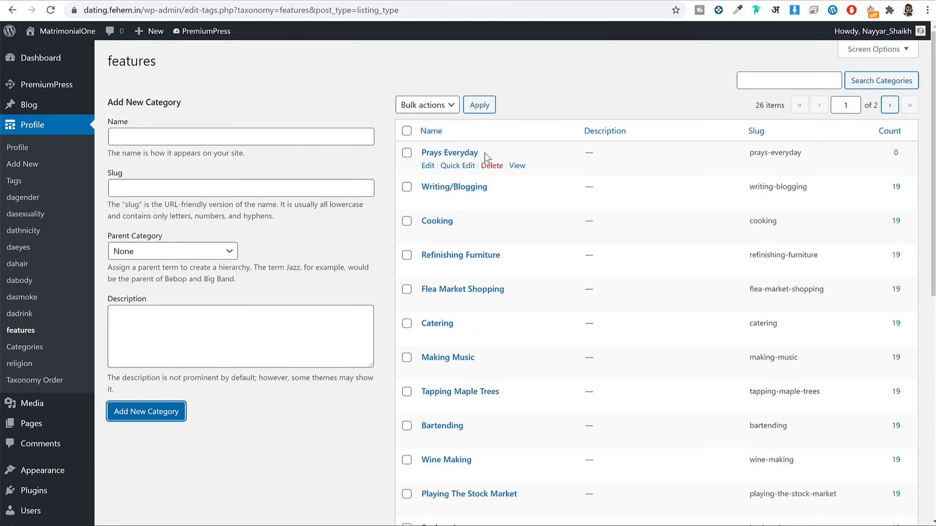
Step: Return to Example Profile 16 to look at its features checklist
left_click(531, 1)
scroll(542, 251, "up", 2)
scroll(401, 358, "down", 2)
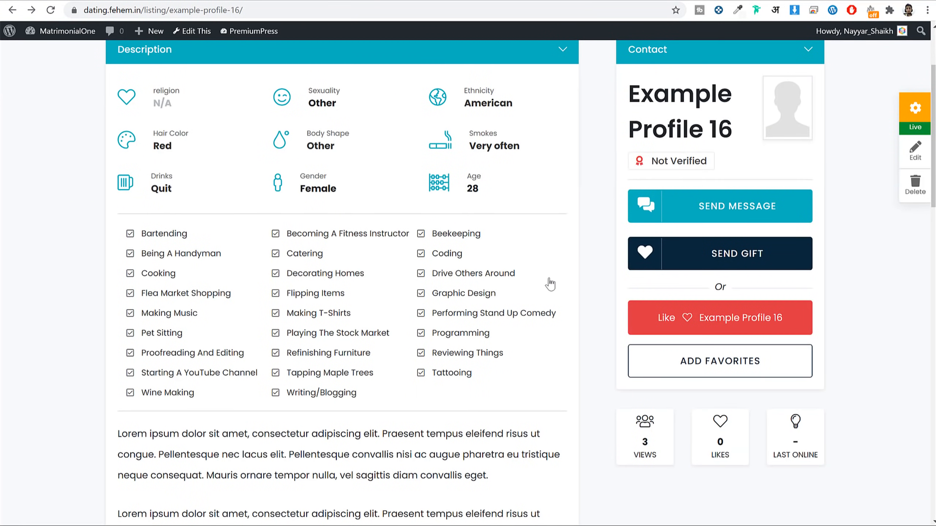
Step: Scroll the profile, then return to the features list with Prays Everyday at top
scroll(552, 254, "down", 5)
scroll(325, 177, "down", 6)
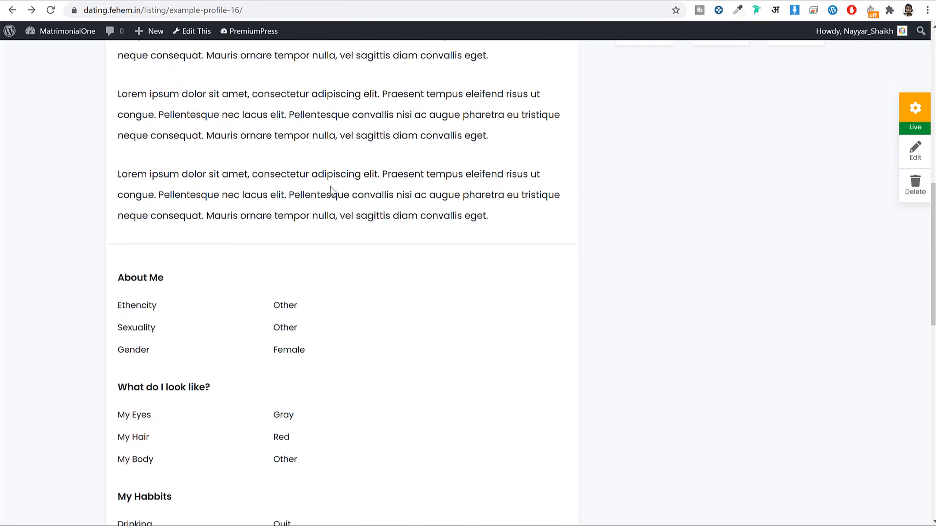
scroll(331, 186, "up", 15)
left_click(363, 1)
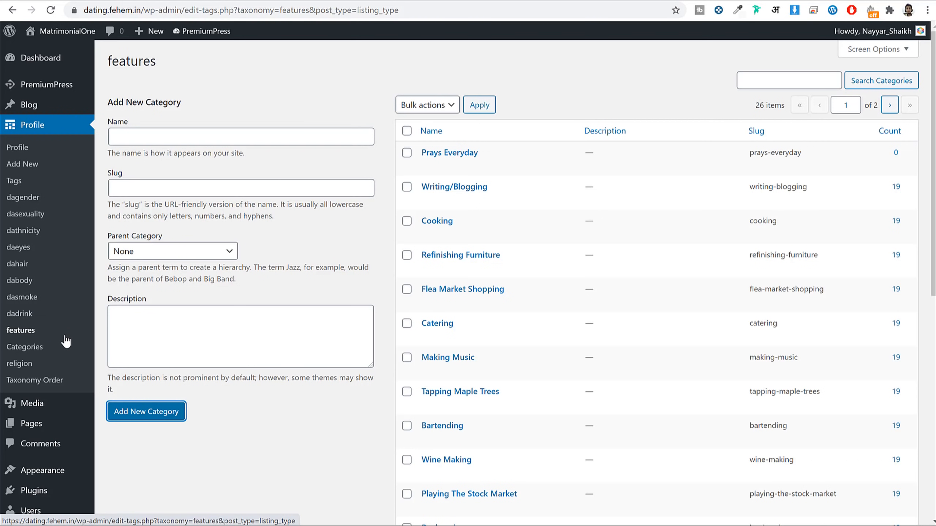
Step: Open the PremiumPress Design overview and check the DatingOne homepage from there
left_click(74, 82)
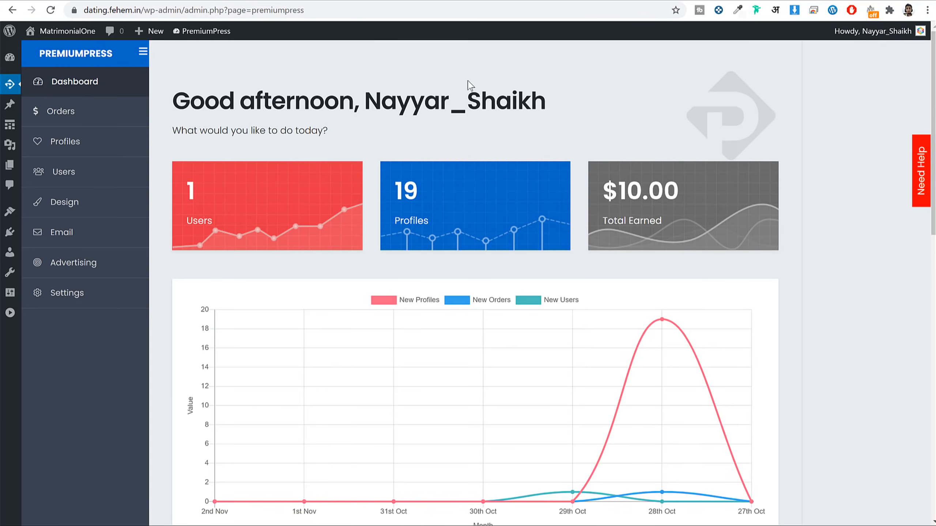
left_click(96, 202)
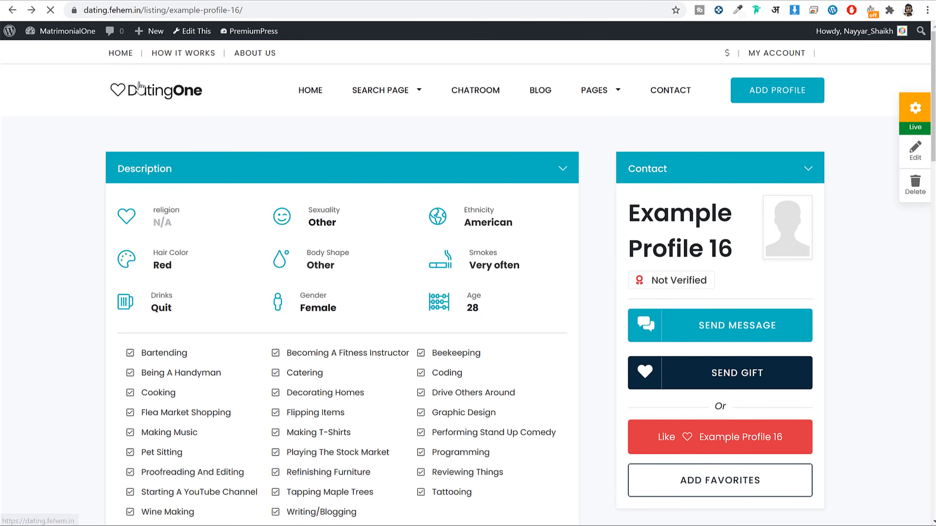
left_click(136, 85)
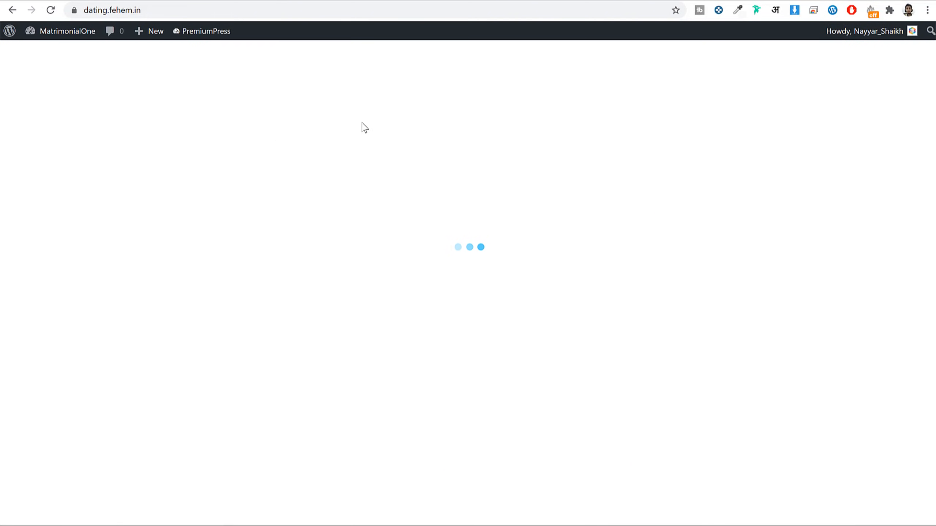
scroll(535, 363, "down", 20)
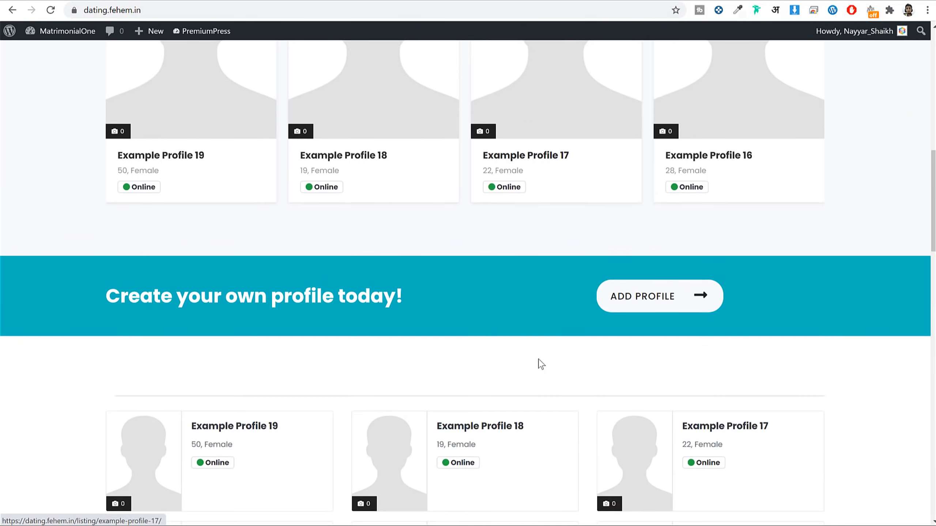
scroll(537, 363, "up", 8)
scroll(539, 360, "up", 10)
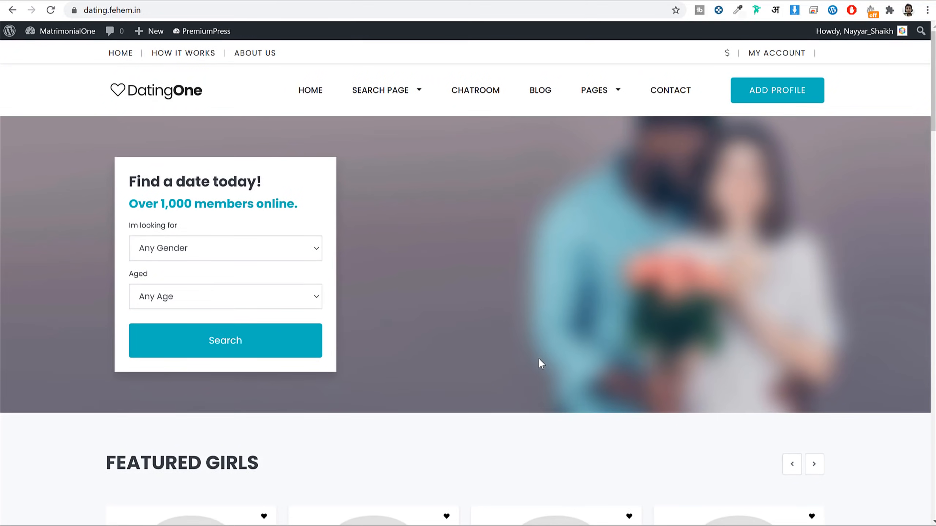
scroll(714, 309, "down", 18)
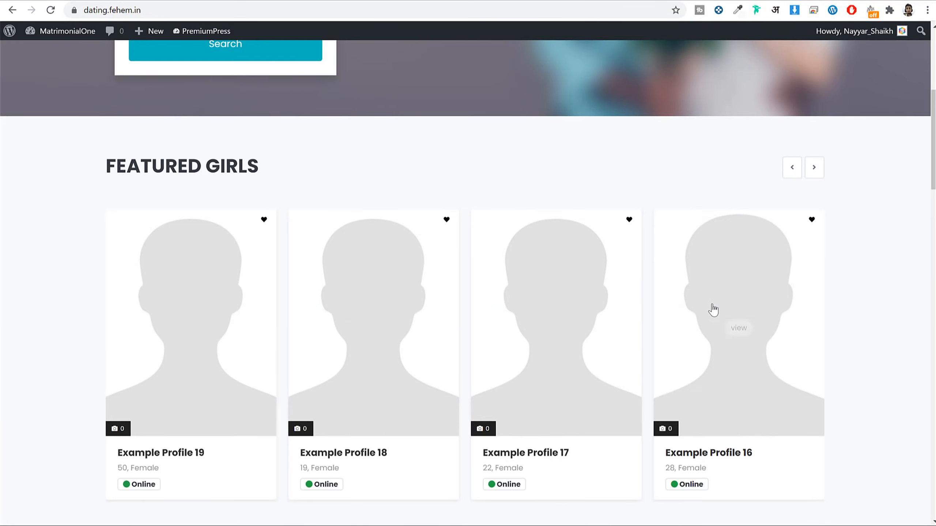
scroll(720, 318, "up", 18)
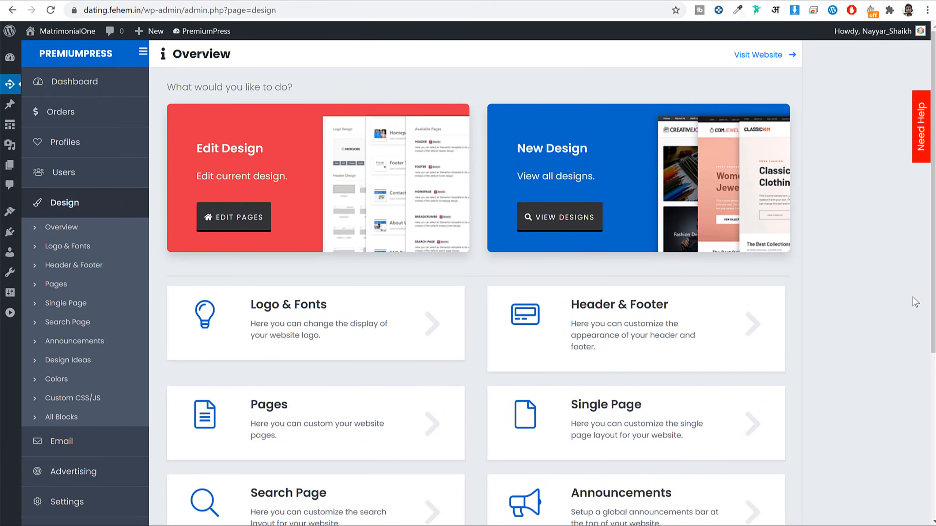
Step: Browse the ready-made Design Ideas gallery
left_click(535, 225)
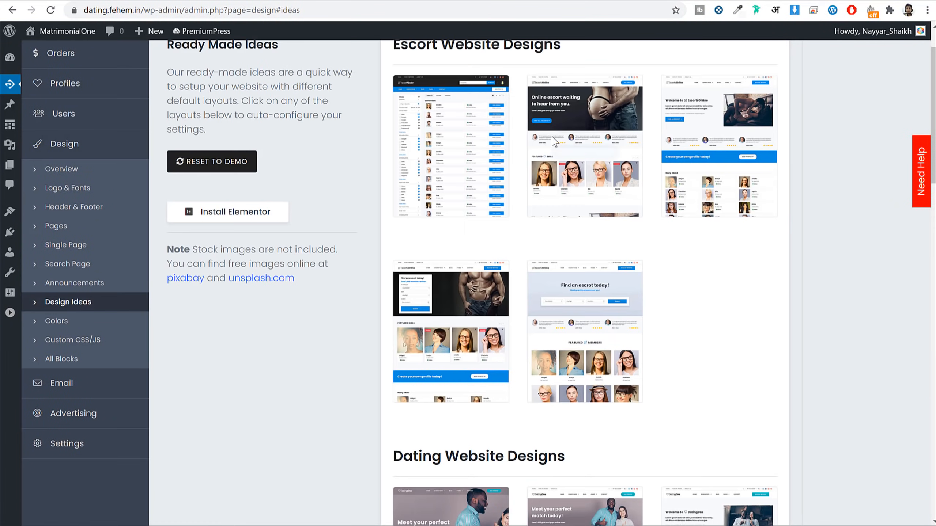
scroll(719, 266, "down", 1)
scroll(719, 267, "down", 14)
scroll(886, 259, "up", 6)
scroll(863, 306, "up", 6)
scroll(858, 302, "down", 5)
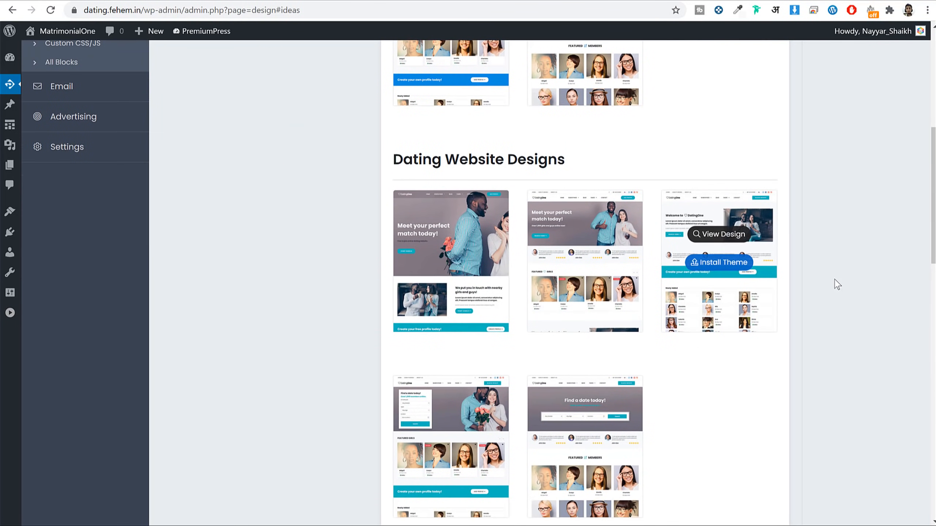
scroll(835, 282, "down", 5)
scroll(839, 289, "down", 6)
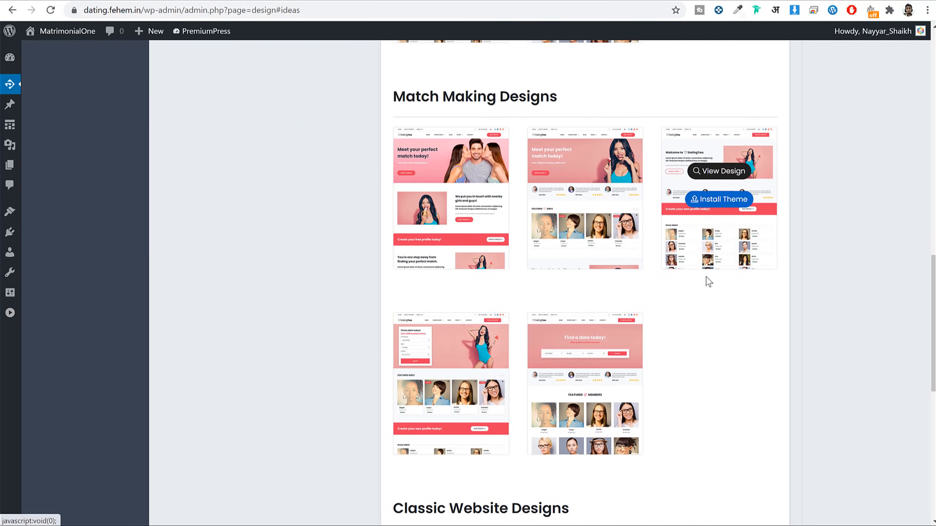
scroll(705, 278, "up", 13)
scroll(328, 359, "up", 8)
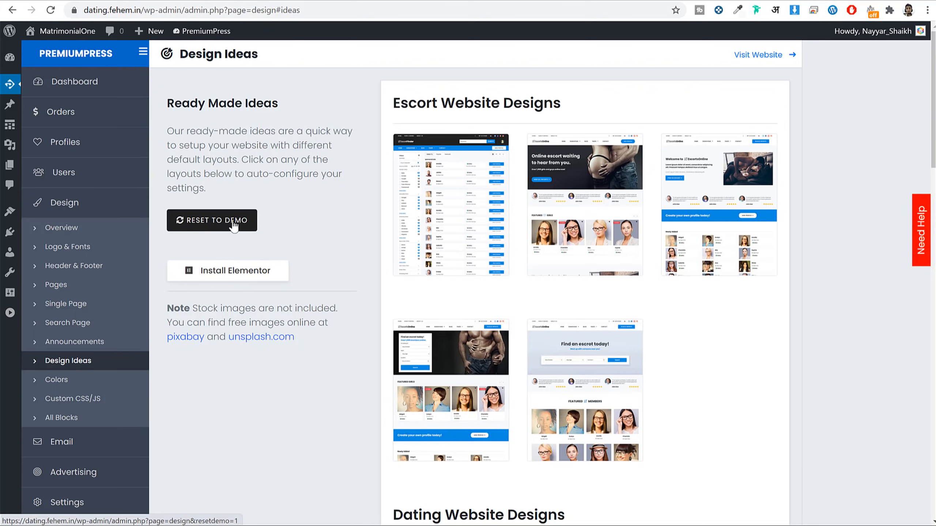
scroll(683, 344, "down", 20)
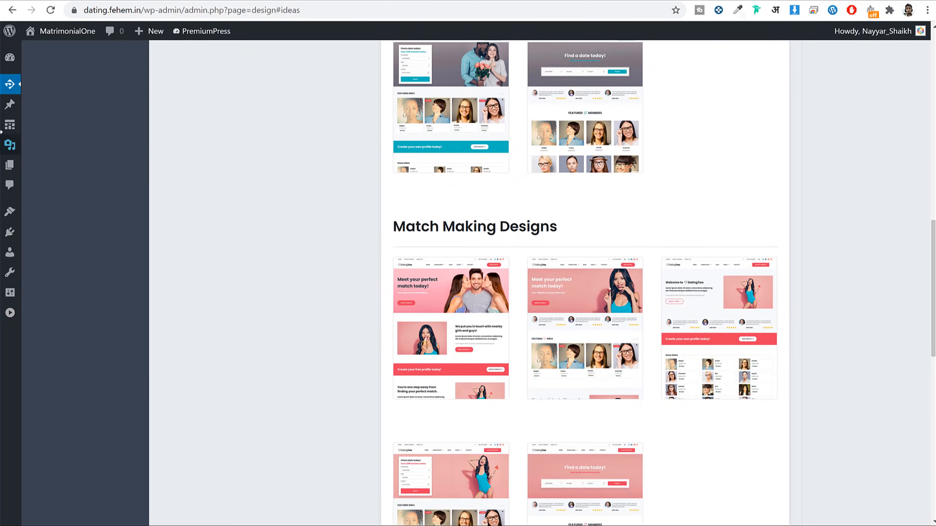
Step: Preview the EscortsOnline escort-style design, then return to the DatingOne homepage
mouse_move(9, 126)
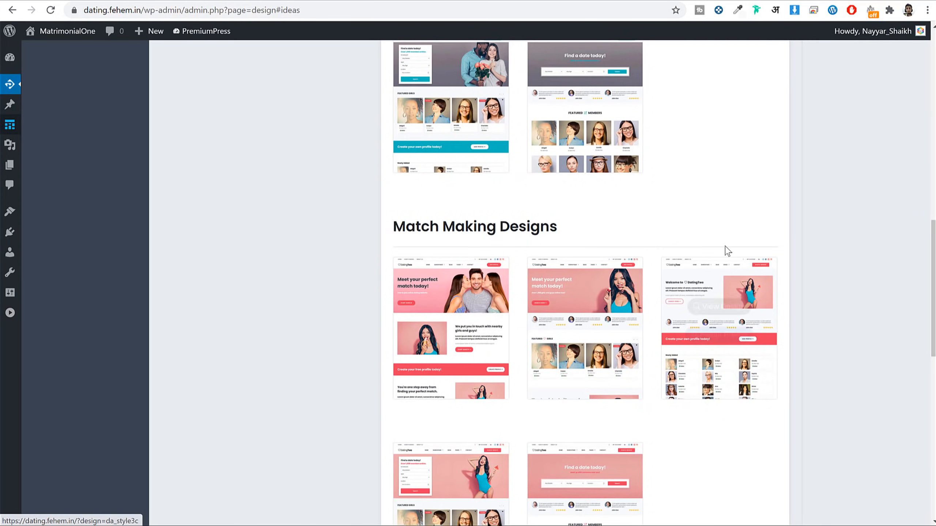
scroll(835, 286, "up", 15)
mouse_move(566, 372)
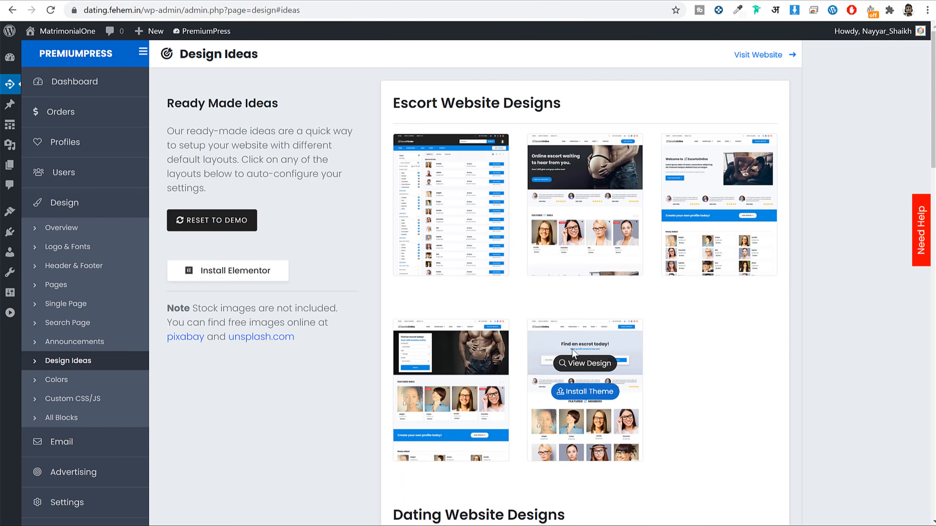
left_click(593, 368)
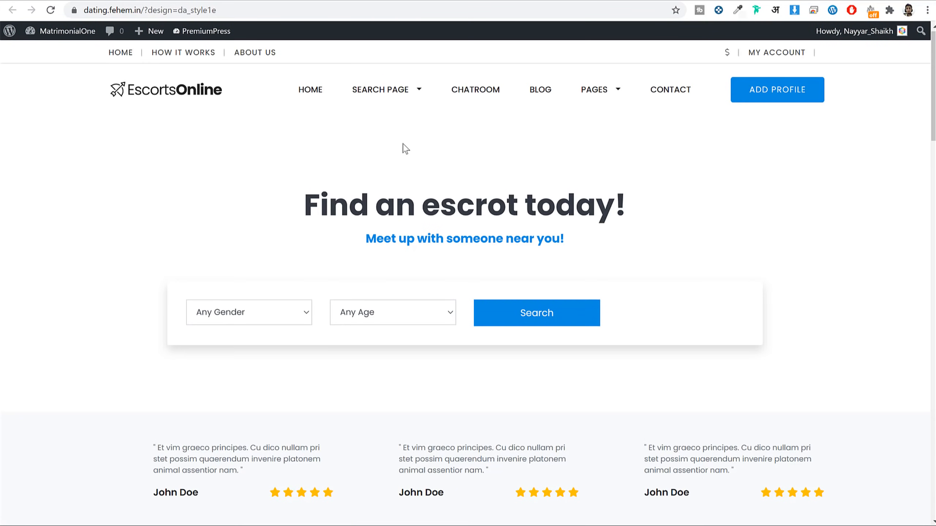
scroll(738, 260, "down", 10)
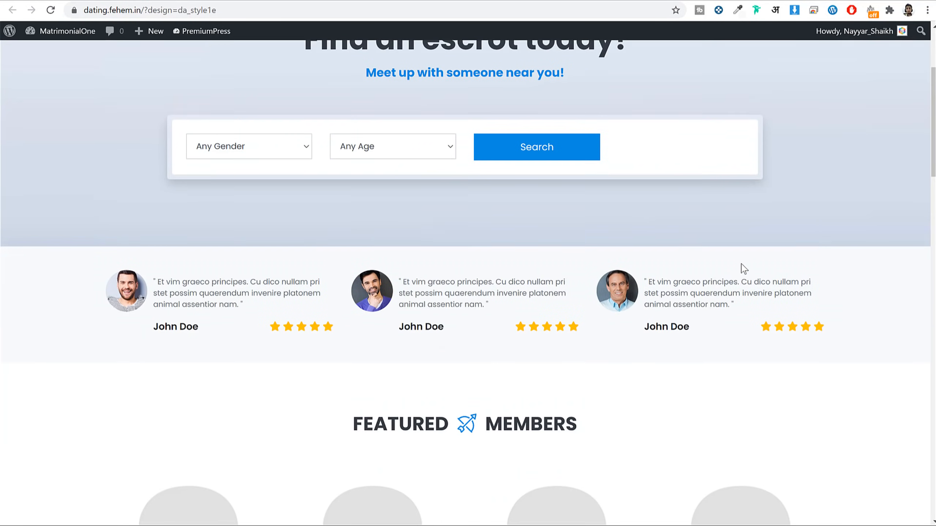
scroll(741, 267, "up", 10)
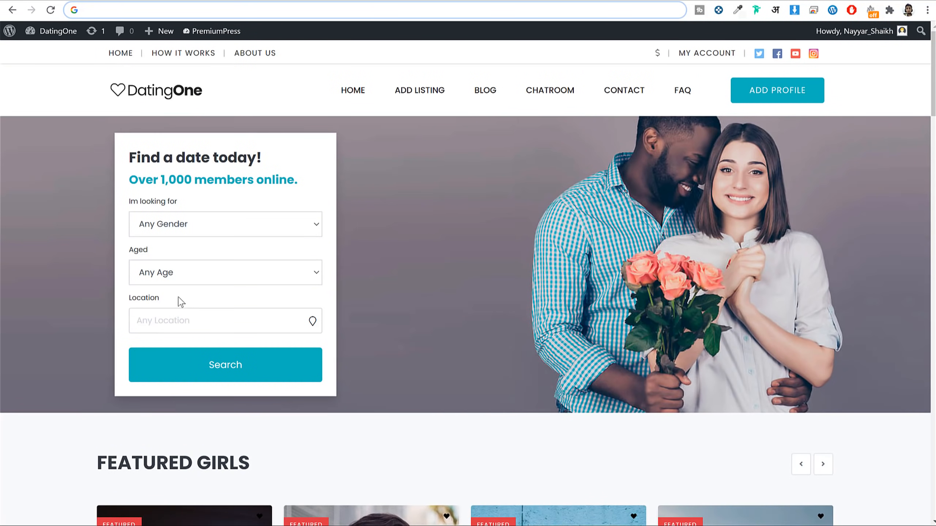
Step: Switch Google Maps Enable Maps ON, save, and reload the homepage showing a Location field
double_click(181, 301)
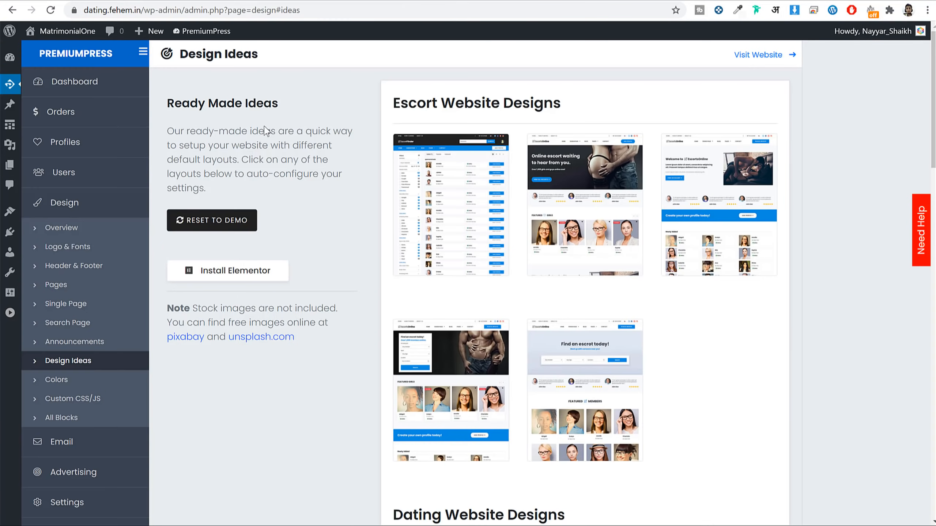
scroll(318, 313, "down", 5)
left_click(97, 265)
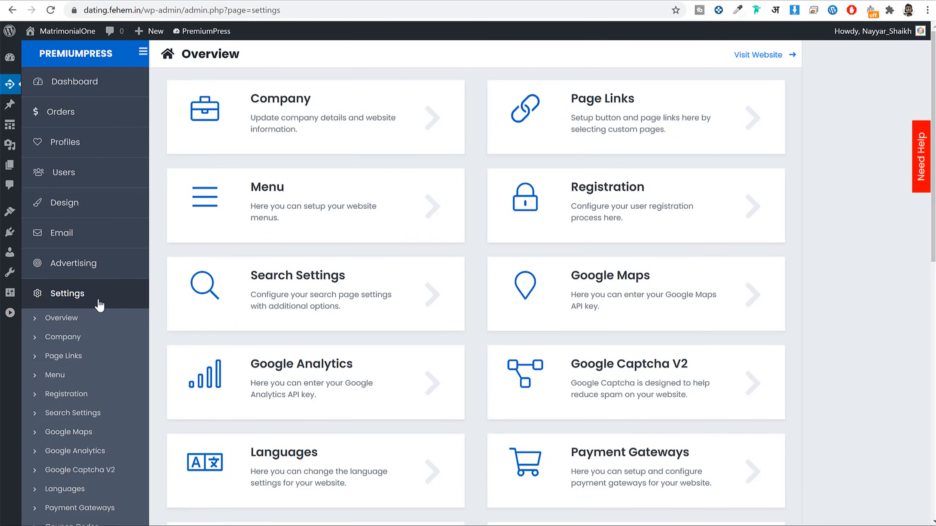
scroll(93, 310, "down", 5)
left_click(57, 255)
scroll(436, 288, "up", 5)
left_click(550, 111)
left_click(606, 345)
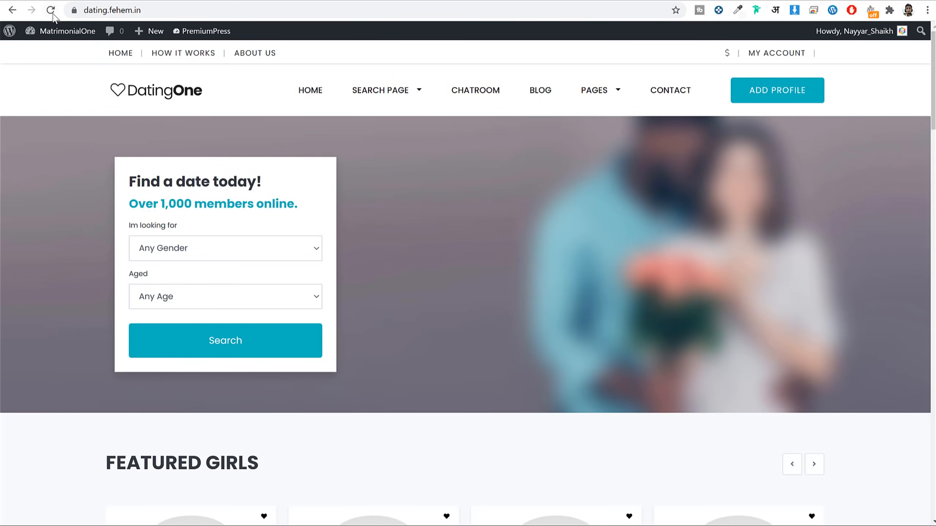
left_click(52, 13)
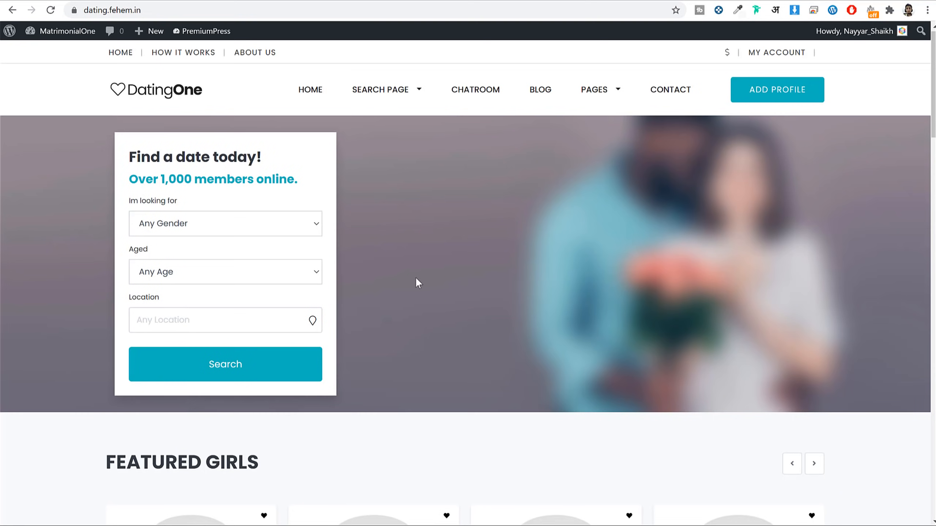
Step: Return to the admin tab and reopen the PremiumPress design settings
left_click(227, 0)
left_click(78, 209)
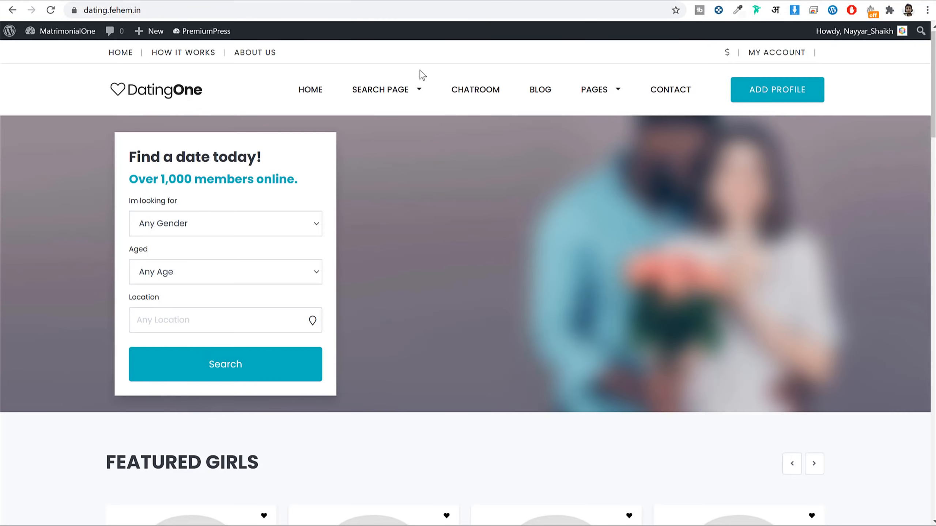
mouse_move(405, 90)
scroll(563, 326, "down", 1)
scroll(515, 184, "up", 1)
Step: View the site's Chatroom and About Us pages, then go back to the Design Overview
left_click(484, 100)
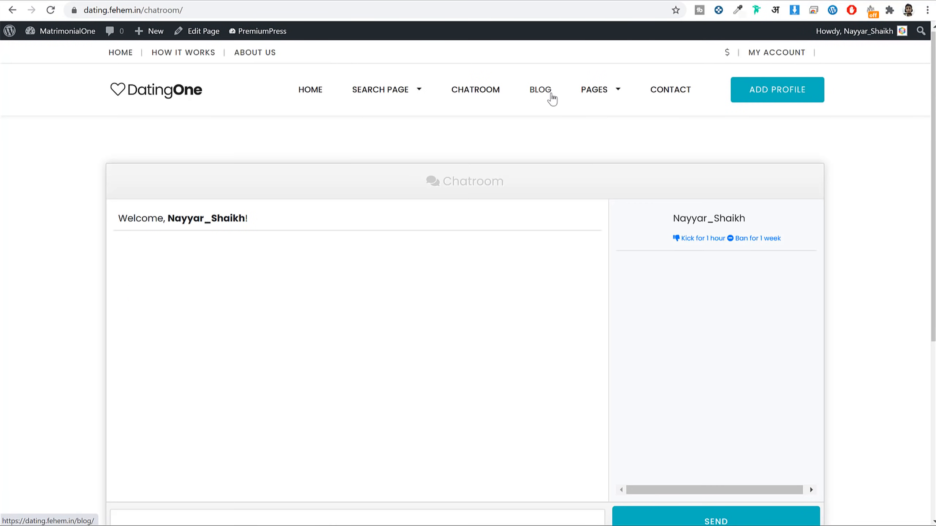
mouse_move(607, 95)
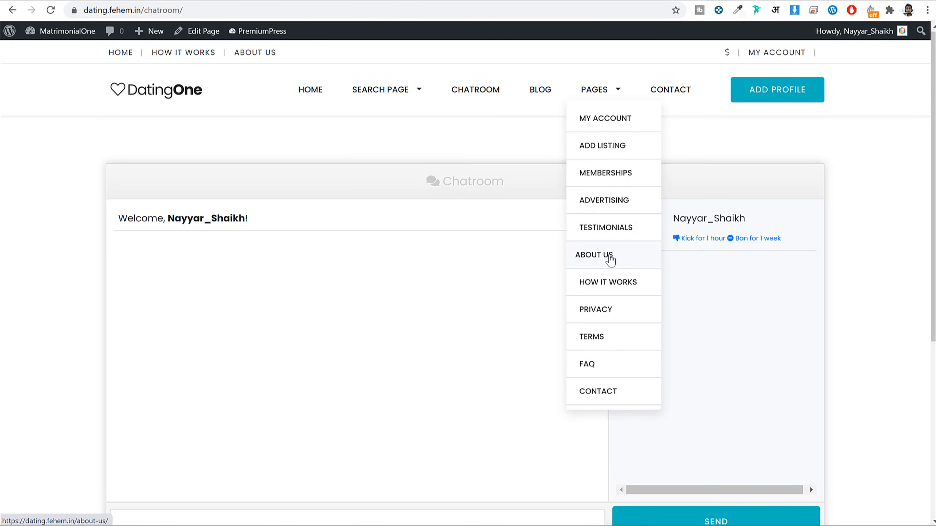
left_click(610, 259)
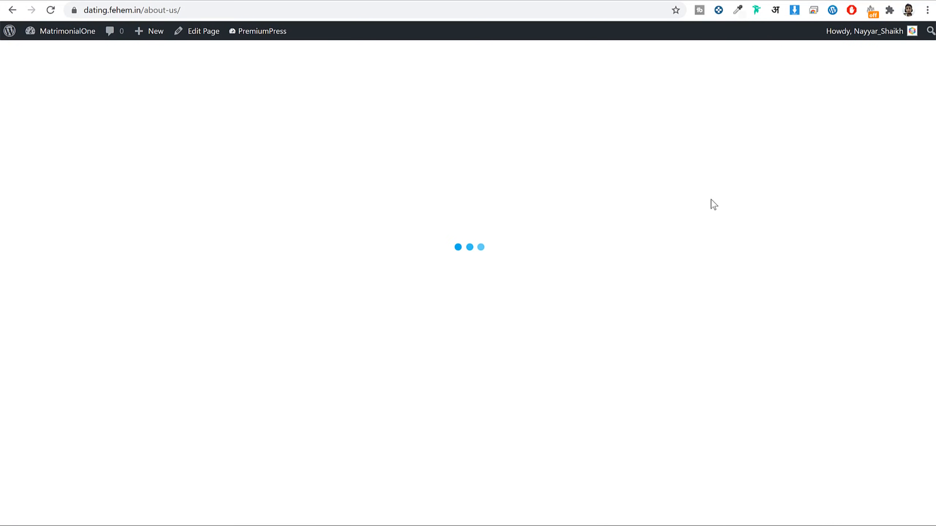
scroll(712, 211, "down", 5)
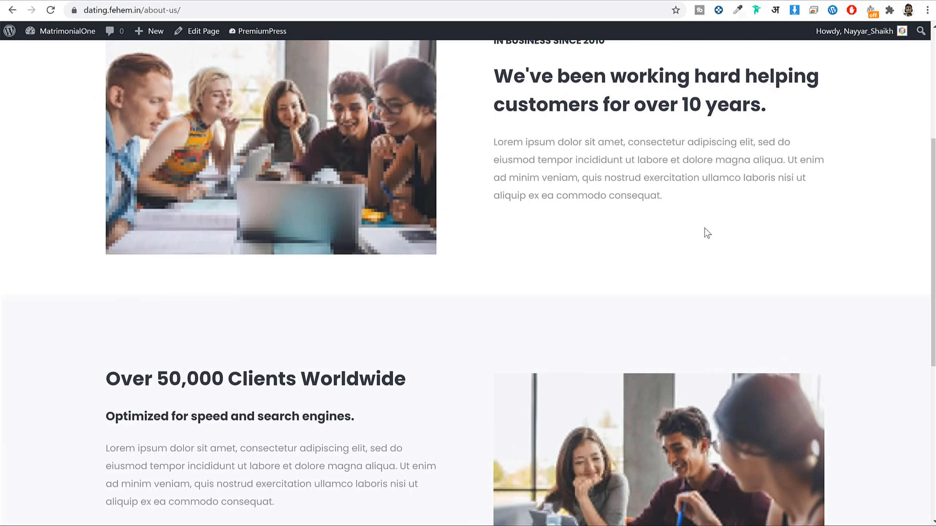
scroll(712, 221, "up", 4)
scroll(696, 237, "up", 2)
left_click(209, 1)
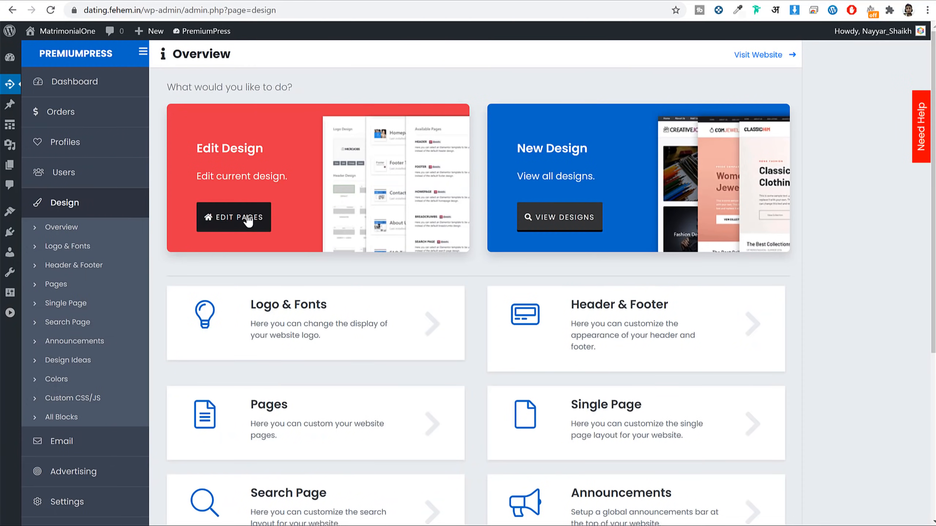
Step: Open the Edit Pages design editor and highlight the Homepage heading
left_click(243, 230)
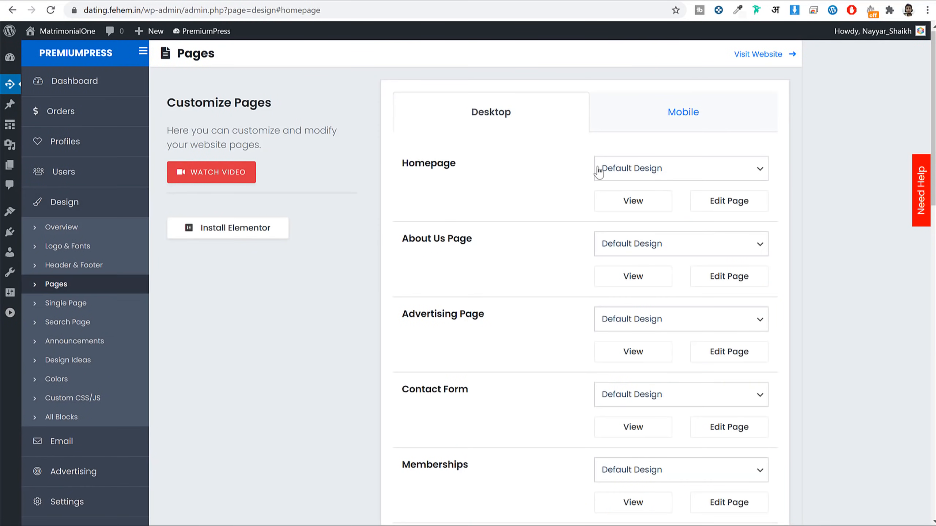
scroll(533, 232, "down", 6)
scroll(534, 237, "up", 6)
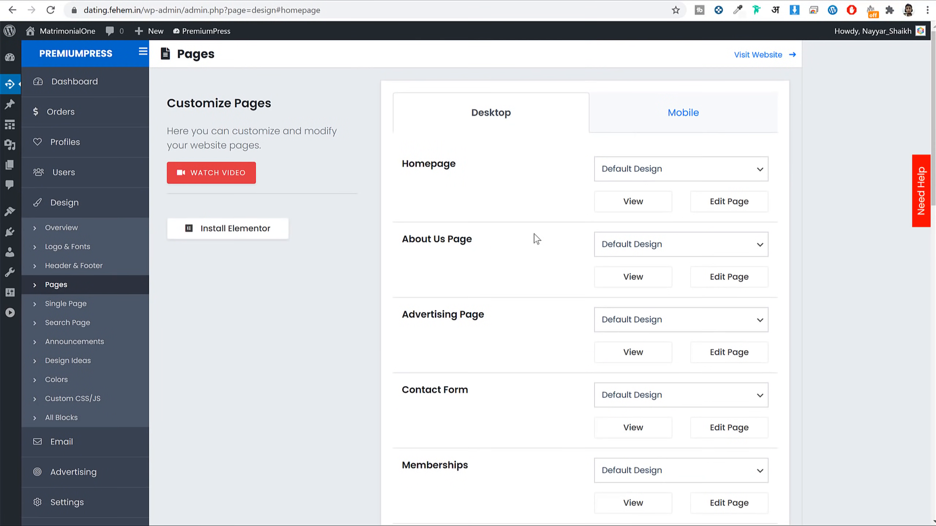
left_click_drag(455, 166, 403, 168)
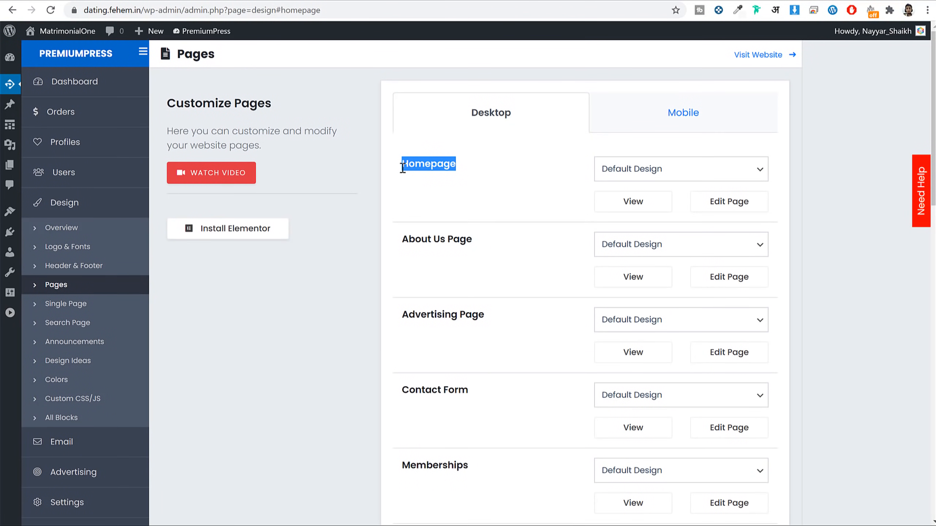
left_click(418, 169)
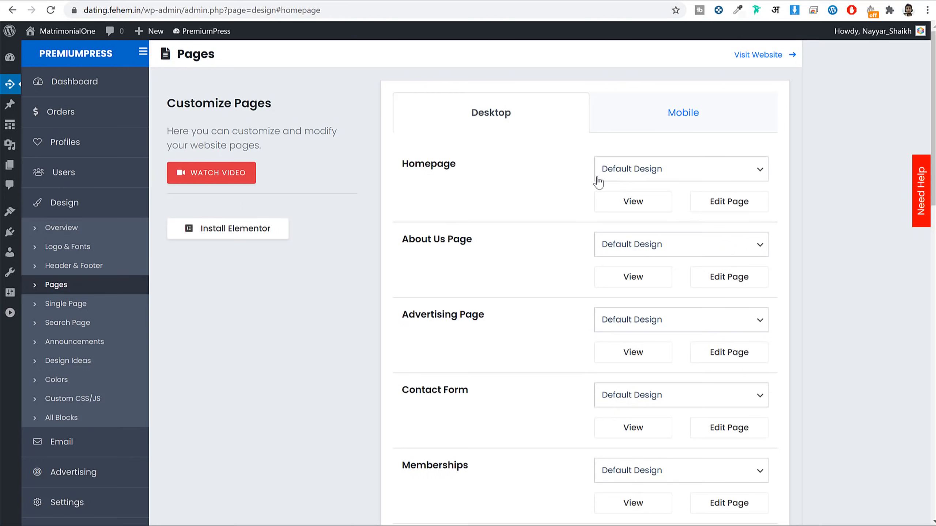
Step: Expand the Homepage's block layout and look through its blocks, including Hero Search 2
left_click(731, 202)
scroll(790, 215, "down", 10)
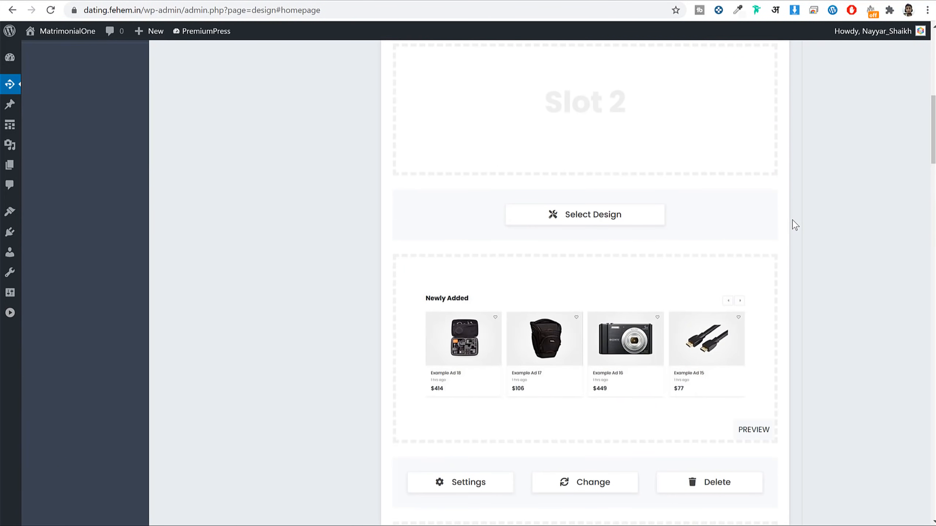
scroll(795, 227, "down", 5)
scroll(792, 229, "down", 12)
scroll(793, 229, "up", 20)
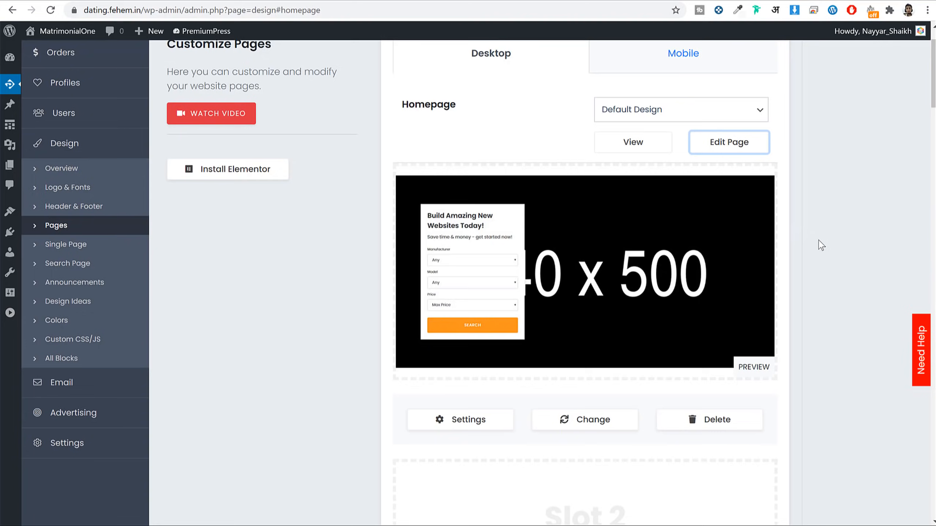
scroll(819, 243, "down", 10)
scroll(707, 295, "down", 15)
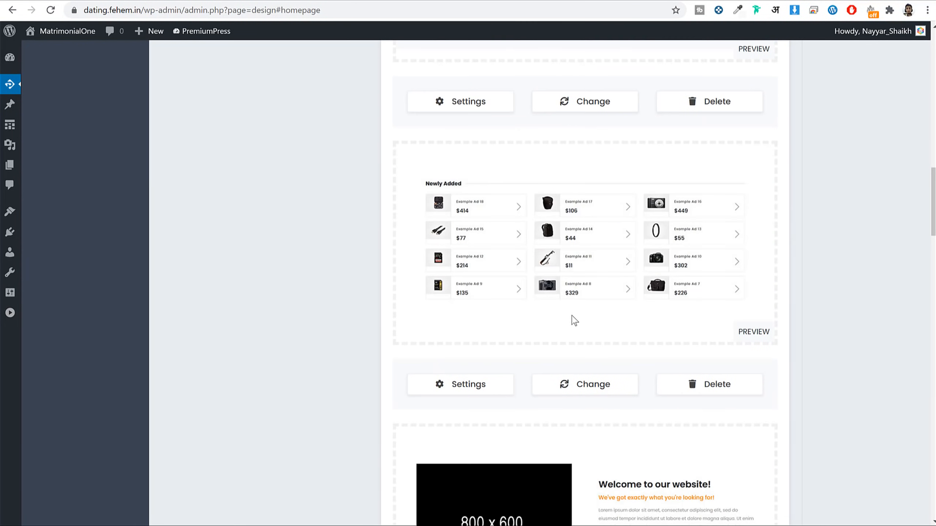
scroll(641, 247, "up", 10)
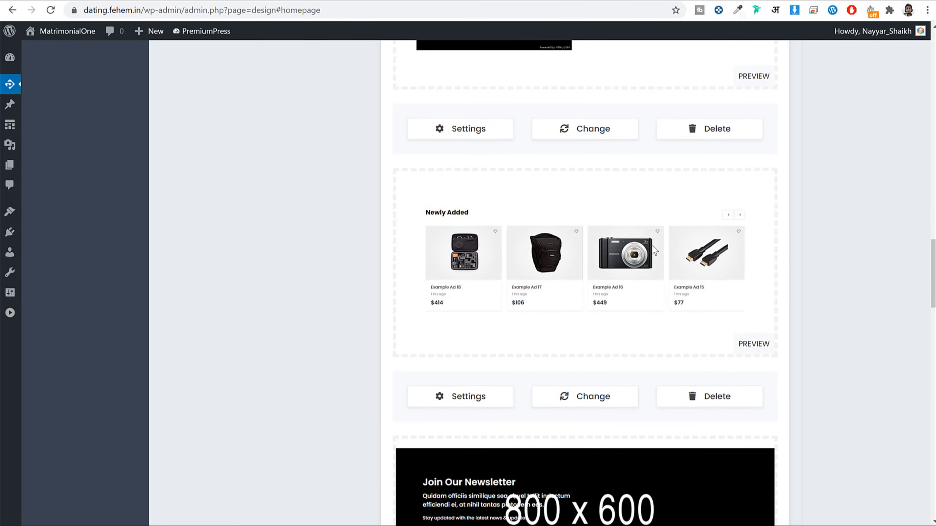
scroll(652, 249, "up", 8)
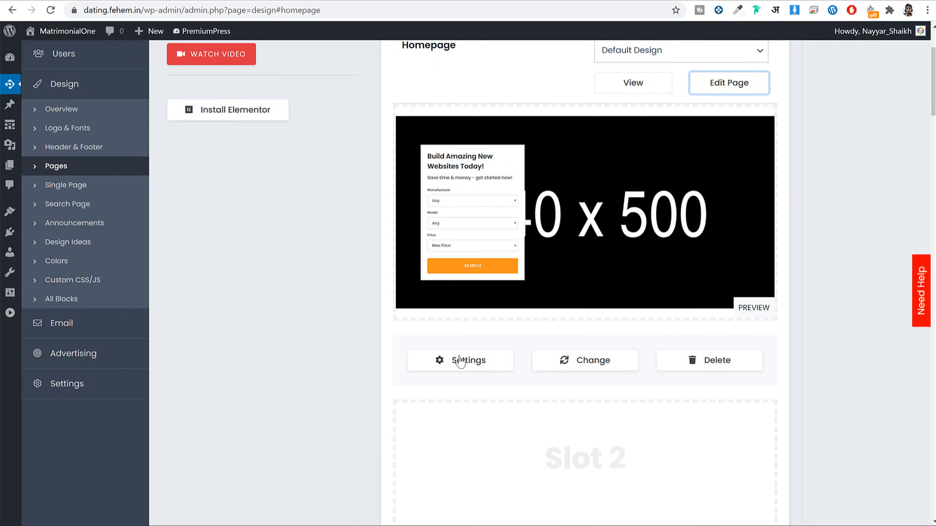
Step: Compare the Hero Search 2 title with the live 'Find a date today!' heading, then request a replacement design
left_click(477, 362)
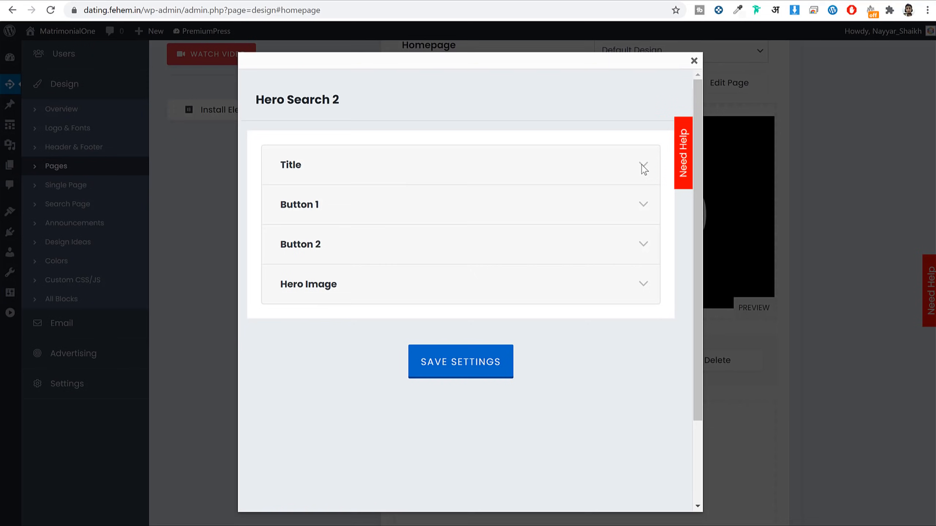
left_click(293, 172)
scroll(466, 265, "down", 2)
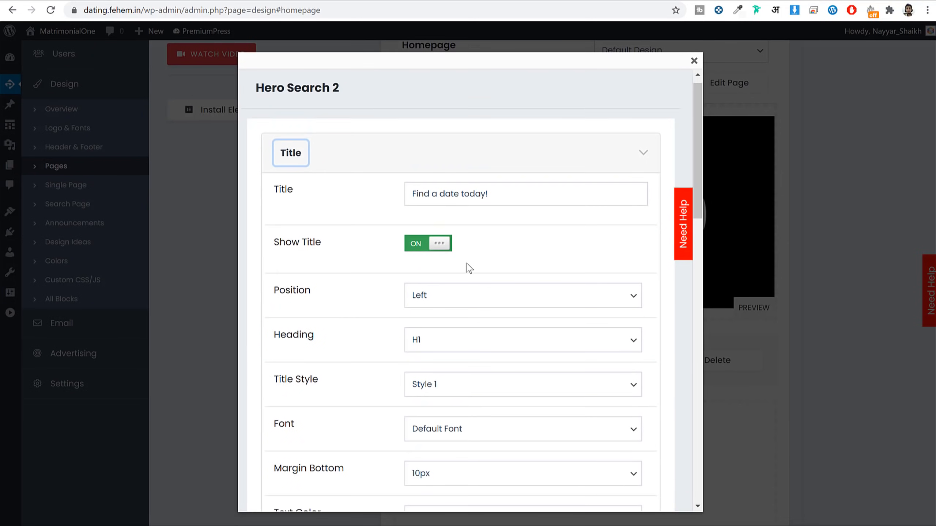
left_click_drag(531, 147, 345, 156)
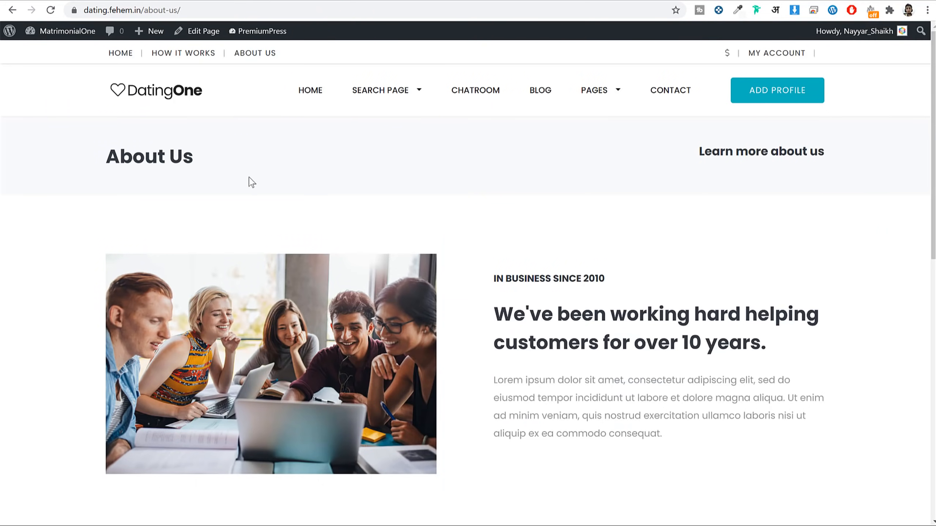
left_click(135, 99)
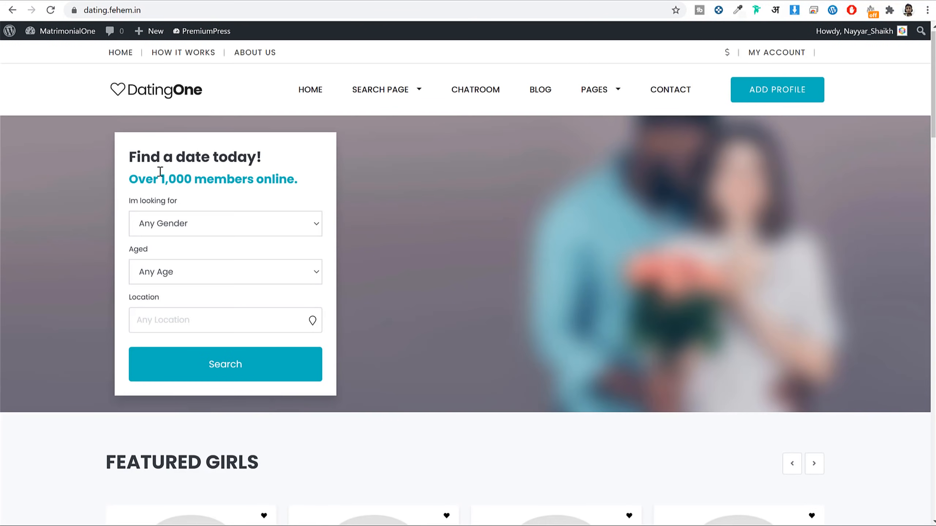
left_click_drag(136, 155, 294, 4)
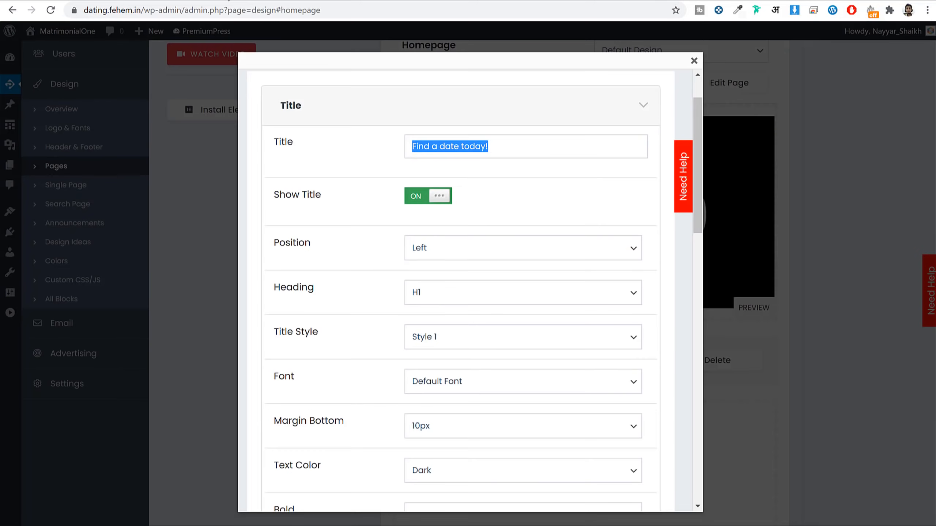
scroll(554, 322, "down", 10)
scroll(543, 326, "up", 12)
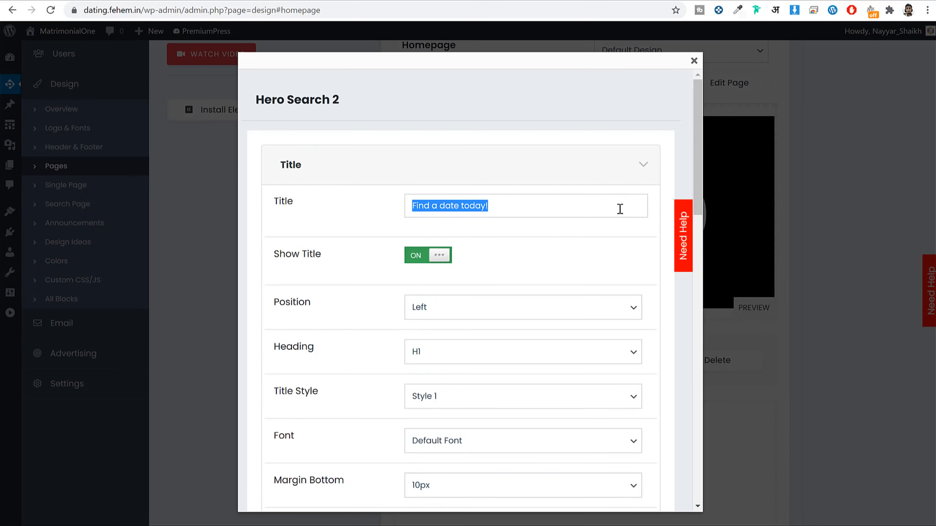
left_click(694, 60)
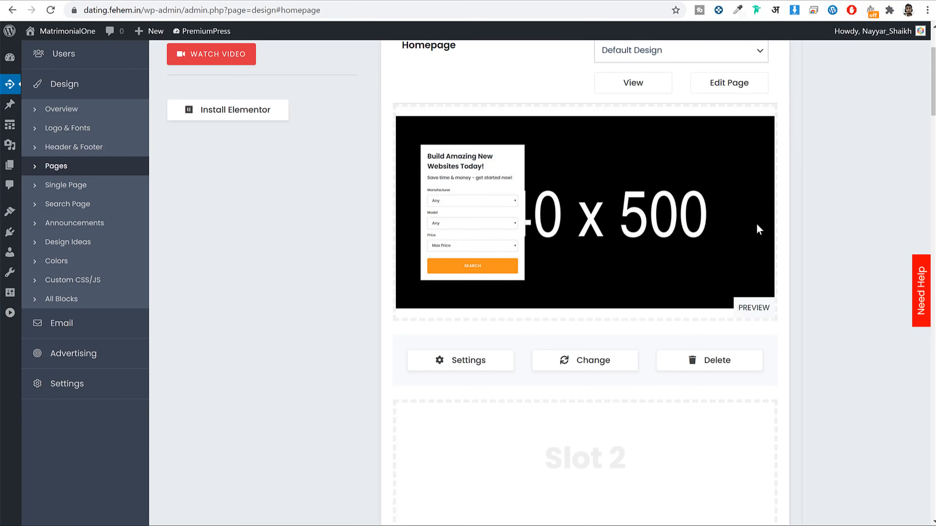
left_click(596, 362)
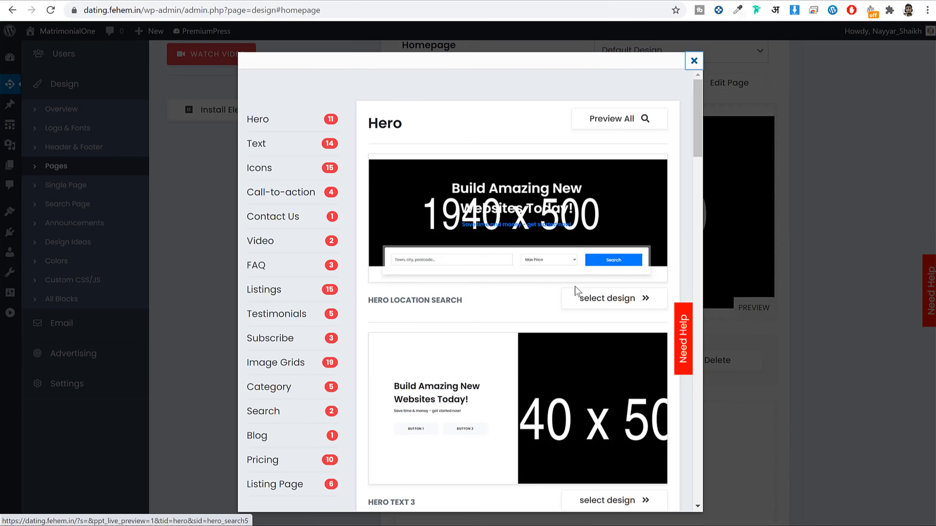
Step: Find Hero Search 1 in the Hero designs list and select it for the homepage hero
scroll(547, 275, "down", 5)
scroll(634, 232, "down", 8)
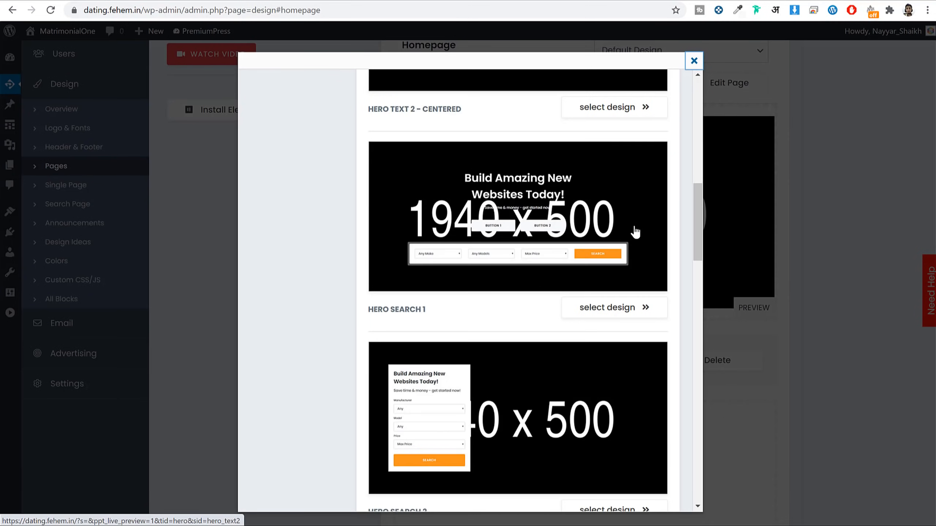
scroll(520, 349, "down", 3)
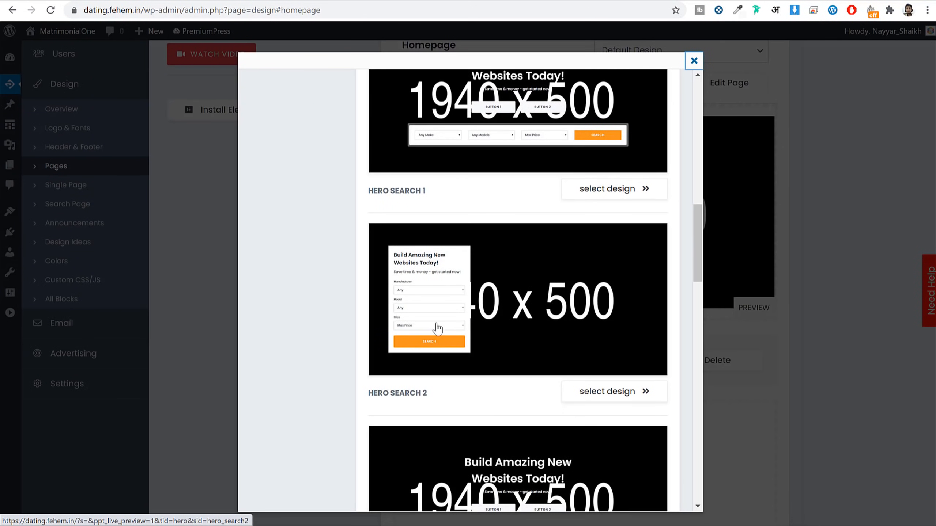
scroll(439, 301, "up", 3)
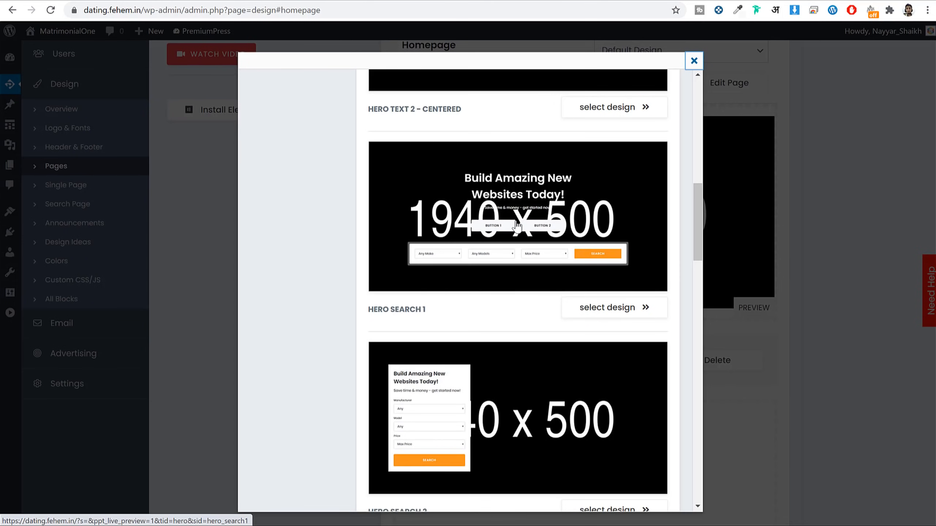
left_click(625, 313)
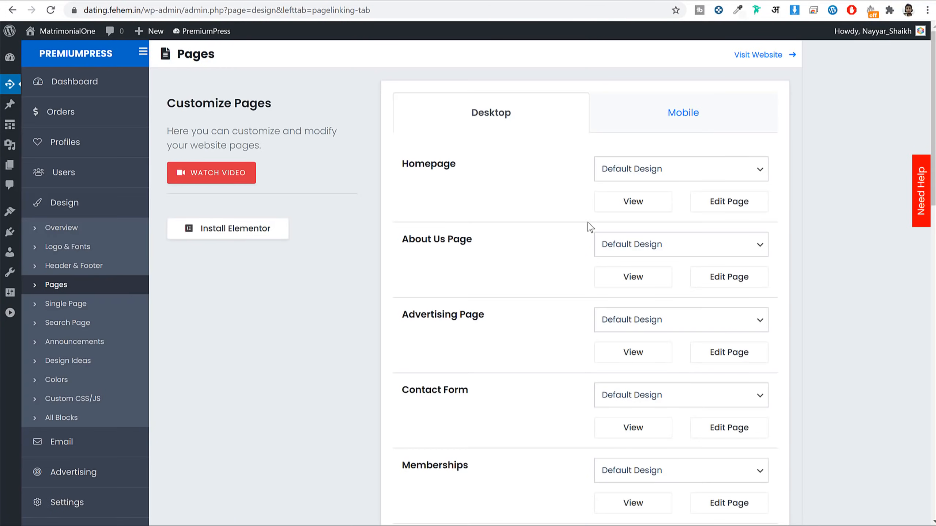
Step: Save the page design and reload the homepage, which shows a plain dark hero with only the search box
scroll(578, 326, "down", 20)
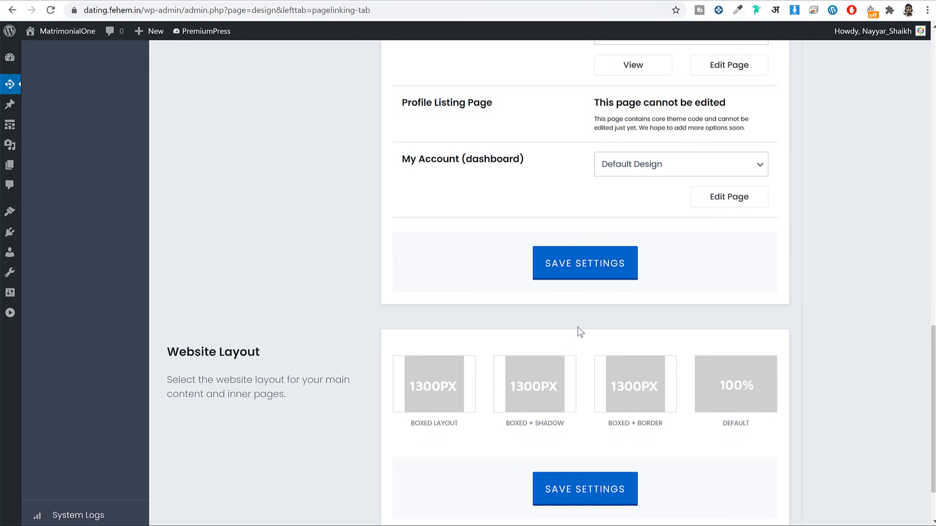
left_click(603, 259)
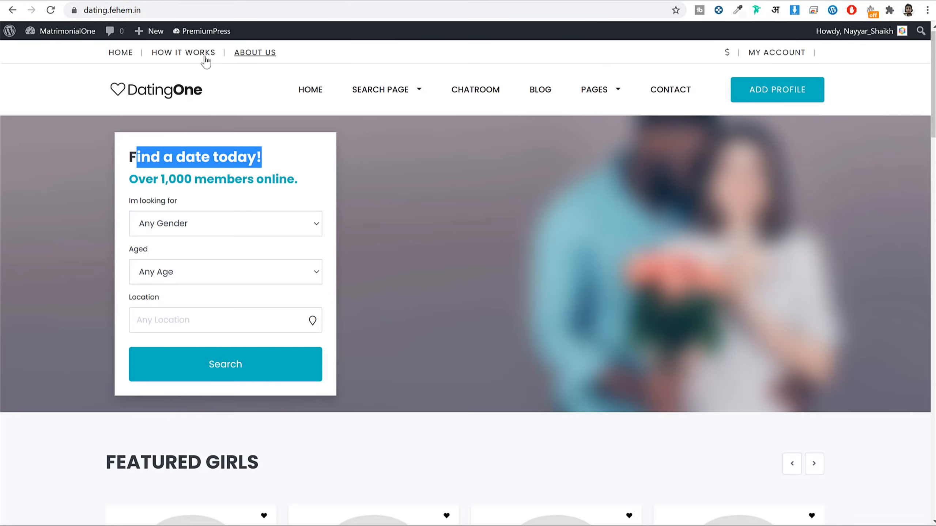
left_click(50, 10)
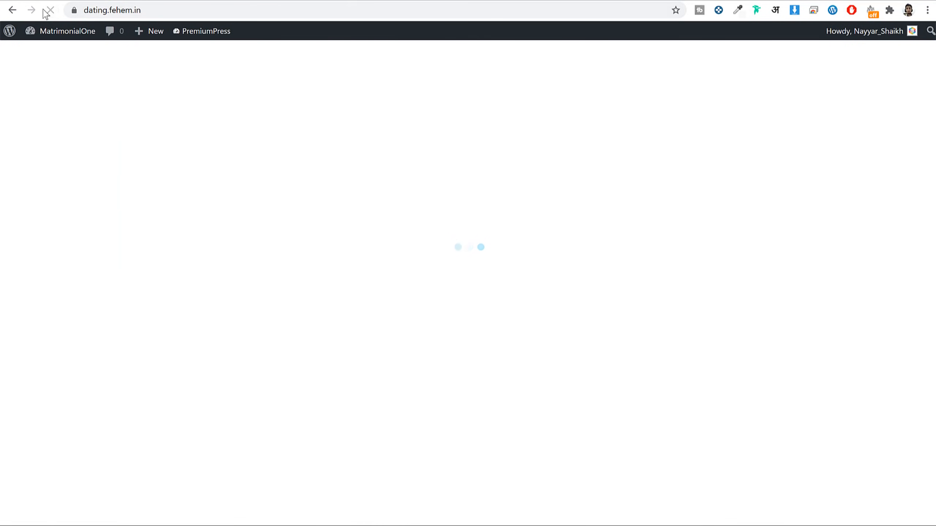
scroll(595, 275, "down", 15)
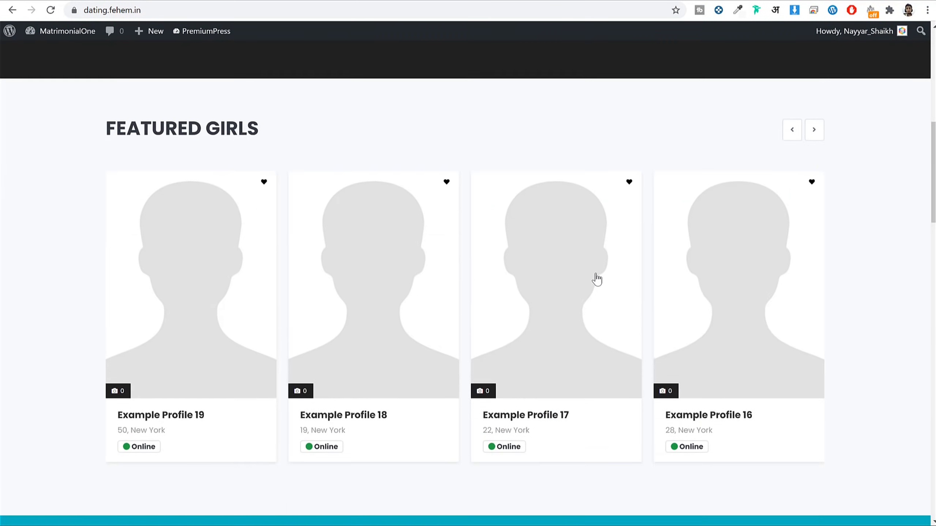
scroll(596, 276, "up", 6)
scroll(597, 278, "up", 9)
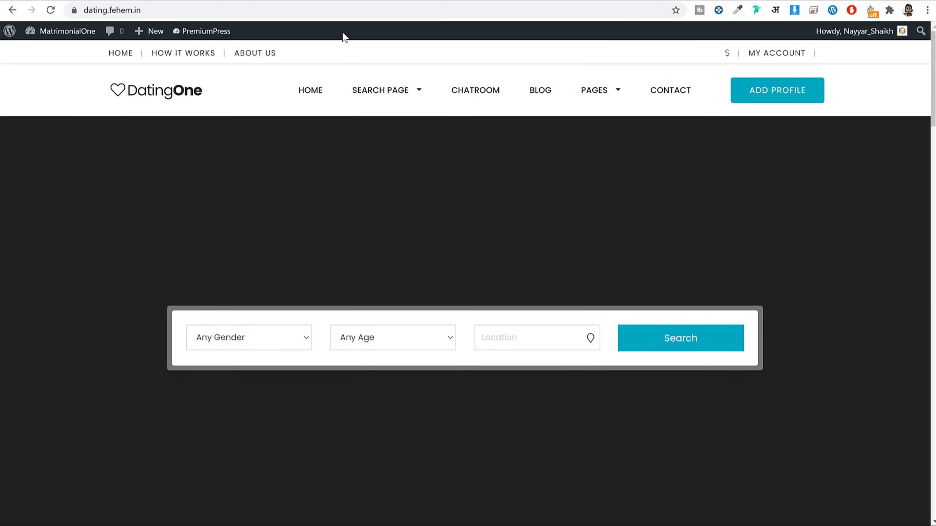
scroll(599, 291, "down", 2)
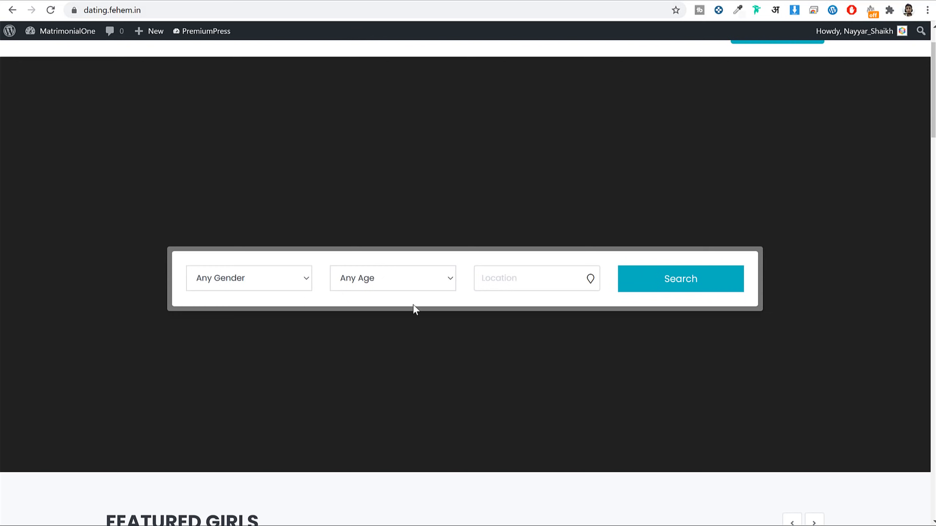
scroll(434, 275, "up", 2)
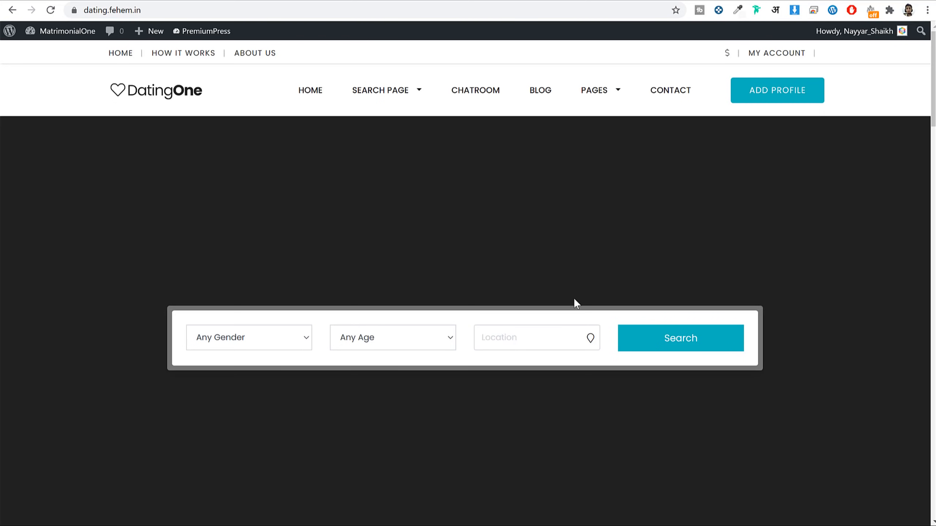
scroll(574, 298, "down", 3)
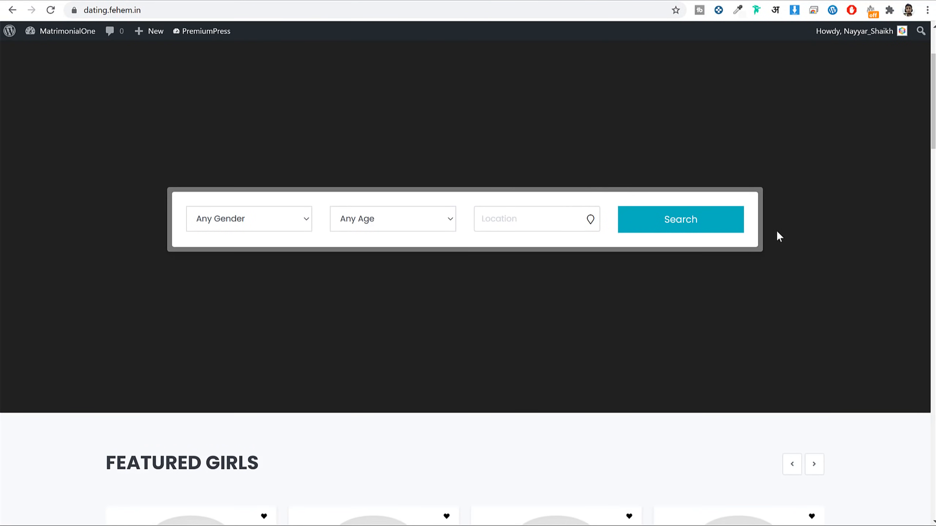
scroll(759, 310, "up", 3)
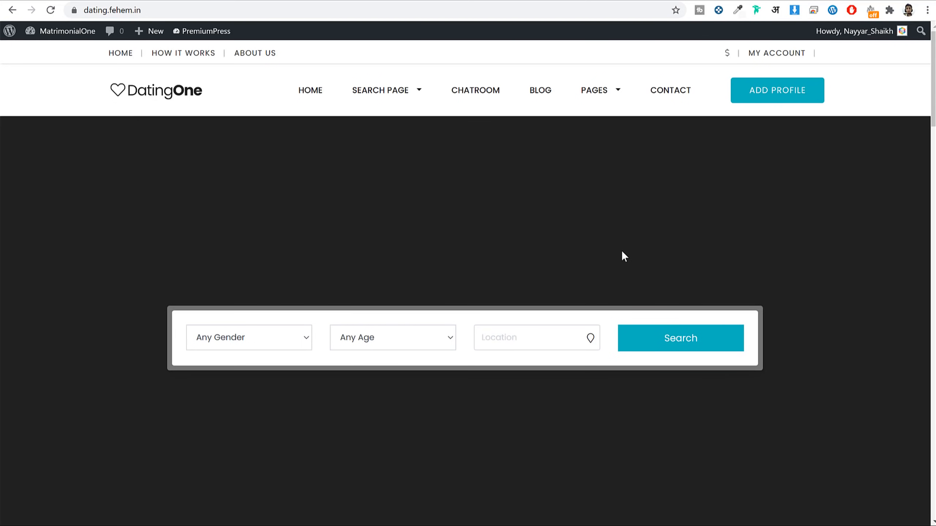
scroll(549, 324, "down", 4)
scroll(540, 322, "up", 4)
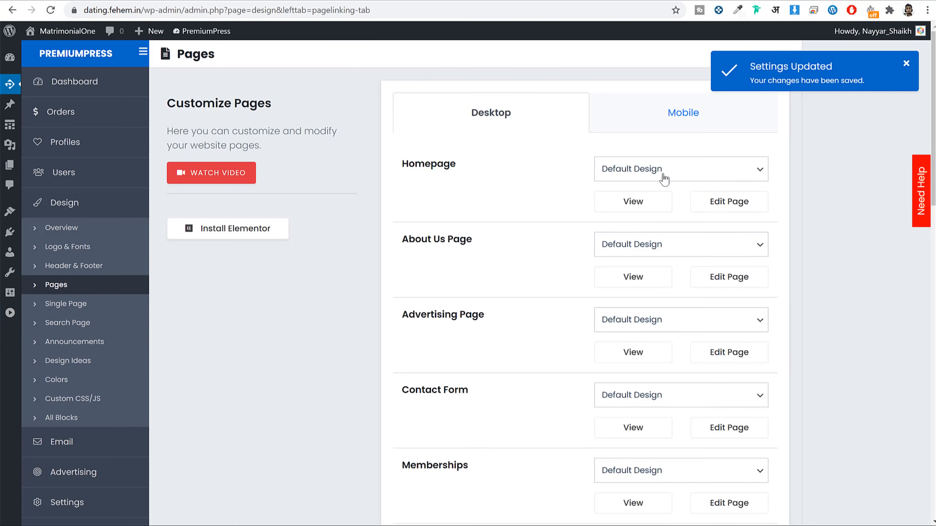
Step: Open the Homepage's Hero Search 1 block settings and expand the Hero Image section
left_click(715, 202)
scroll(564, 356, "down", 3)
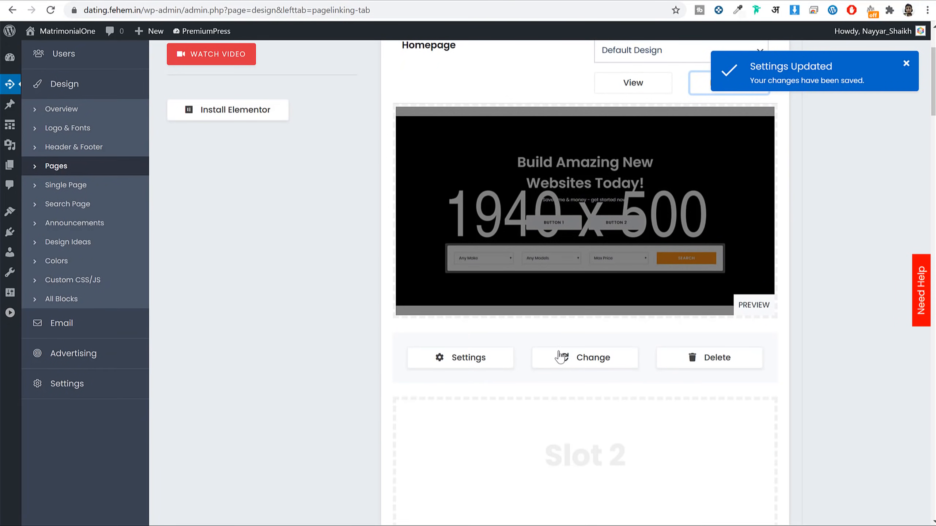
left_click(476, 360)
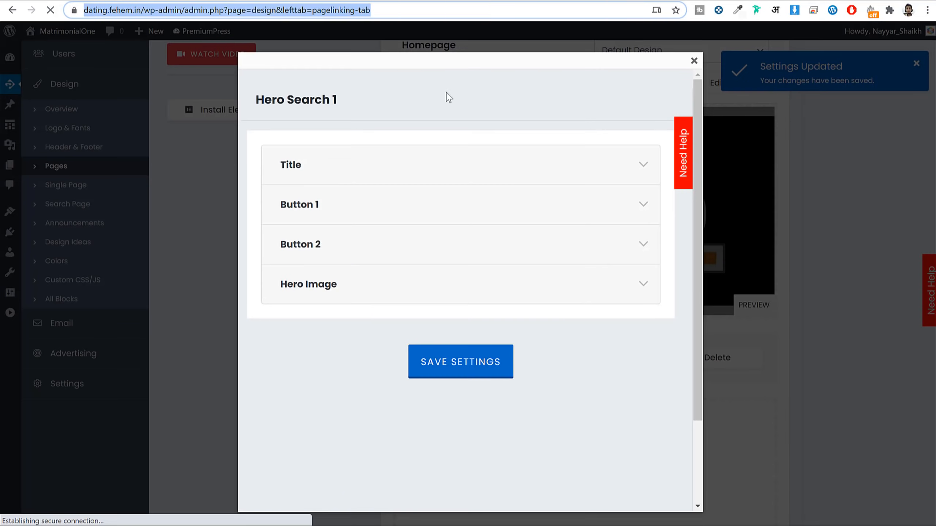
left_click(318, 292)
scroll(464, 236, "down", 3)
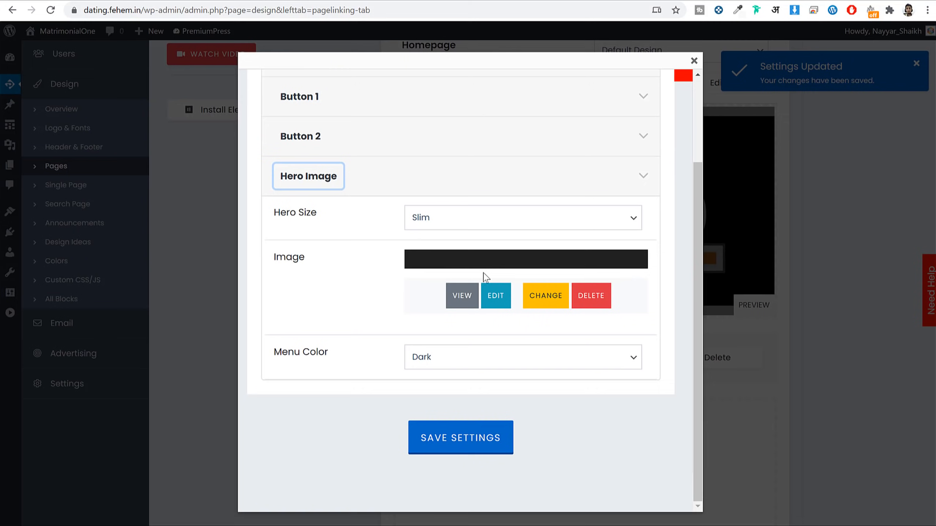
Step: Upload hero3 from the Media folder into the media library
left_click(505, 301)
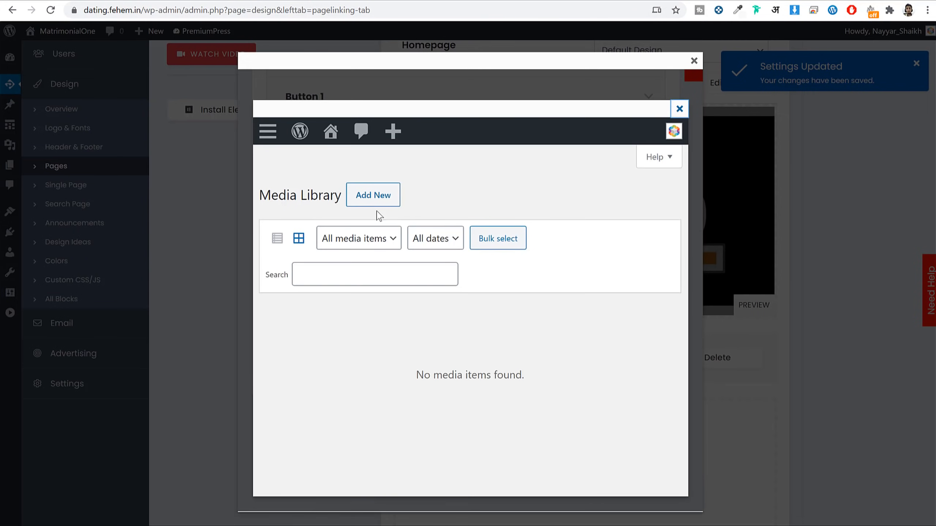
left_click(378, 195)
left_click(459, 289)
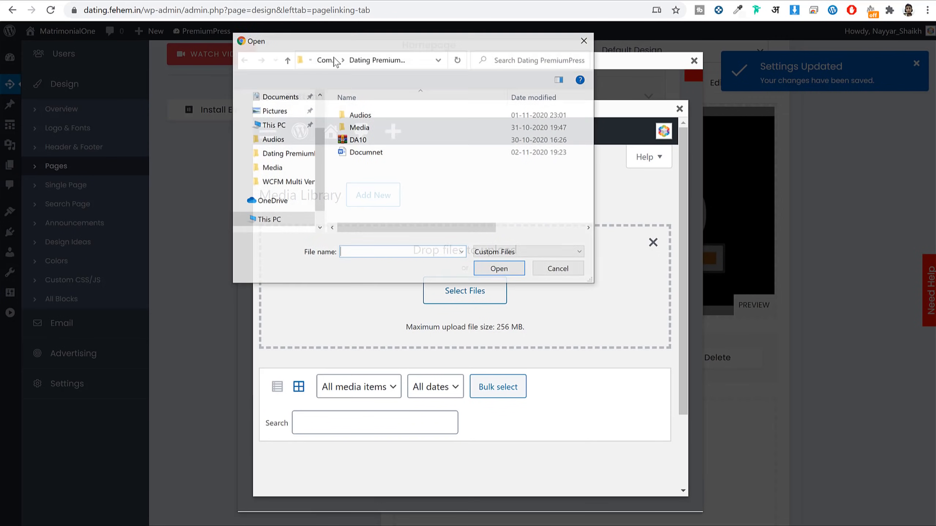
double_click(359, 127)
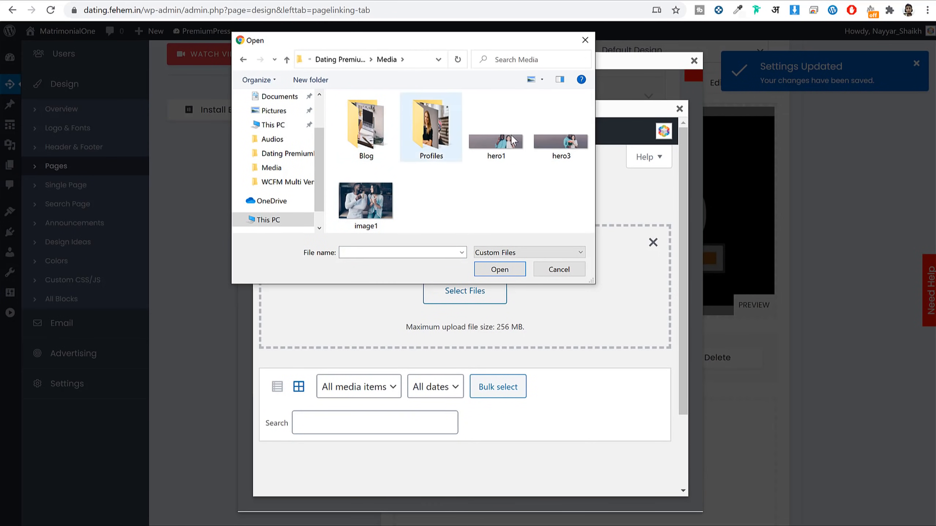
left_click(566, 147)
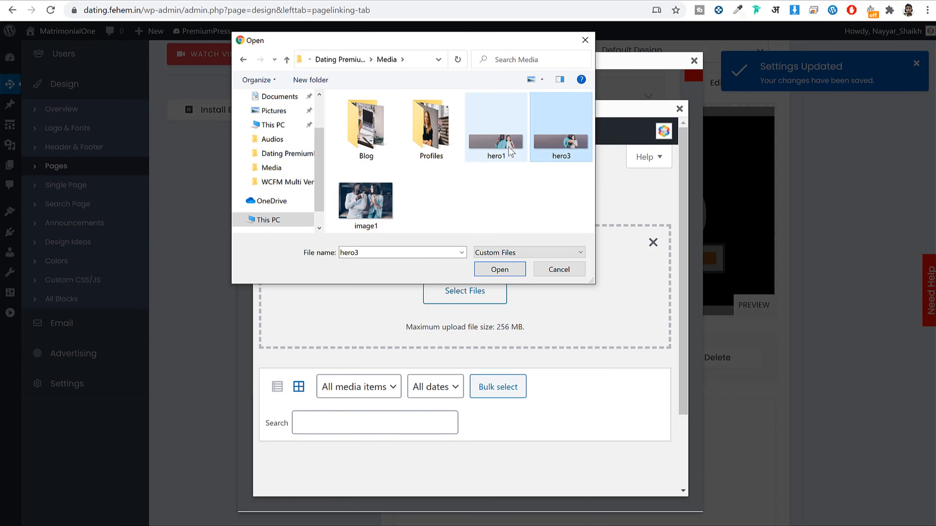
left_click(491, 269)
scroll(591, 387, "down", 3)
scroll(591, 386, "up", 3)
left_click(680, 109)
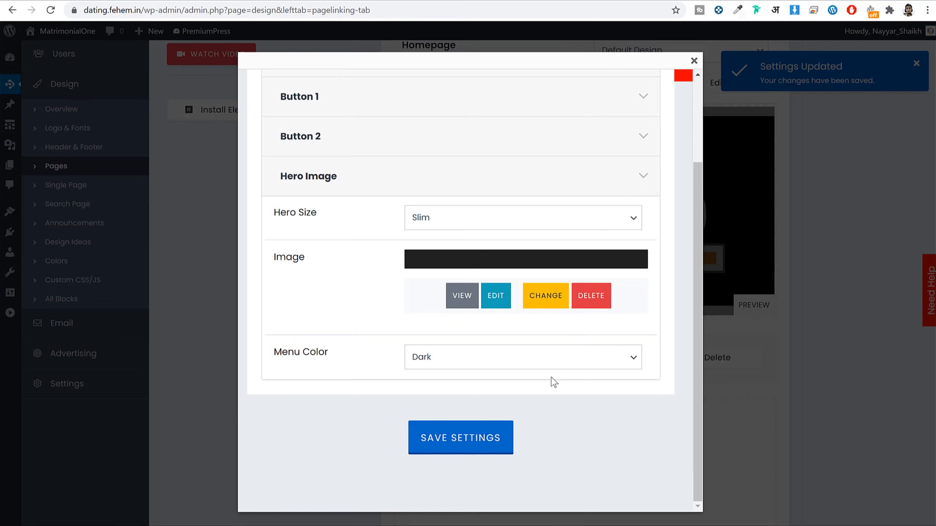
Step: Insert hero3 at Full Size 1960 × 500 as the hero image
left_click(556, 303)
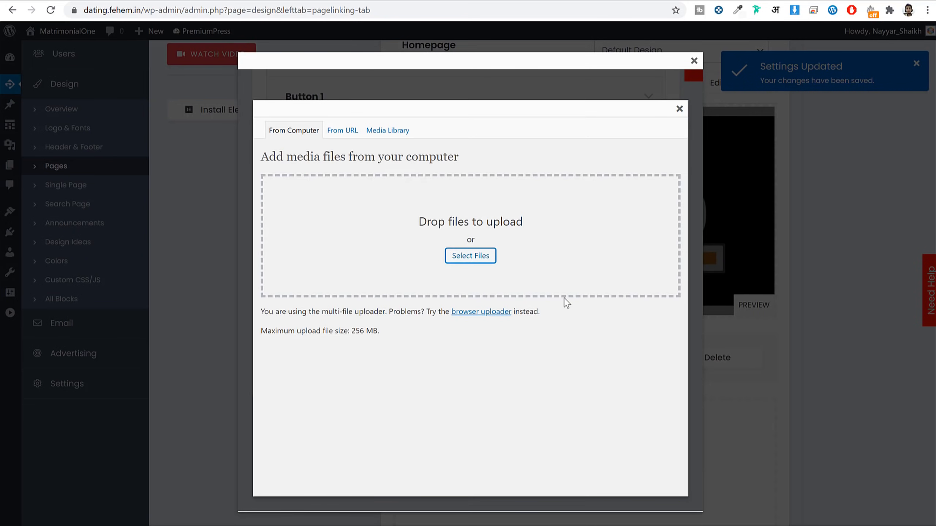
left_click(389, 130)
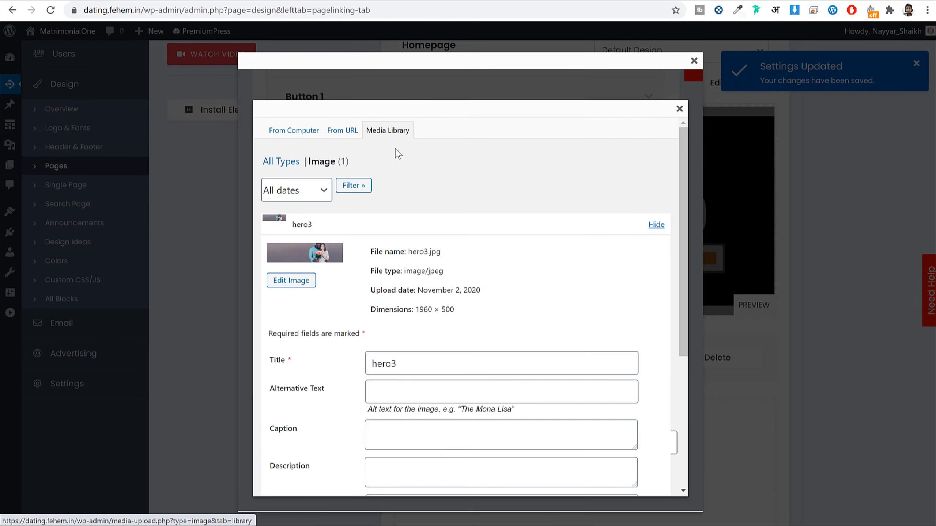
scroll(346, 300, "down", 5)
scroll(346, 298, "down", 1)
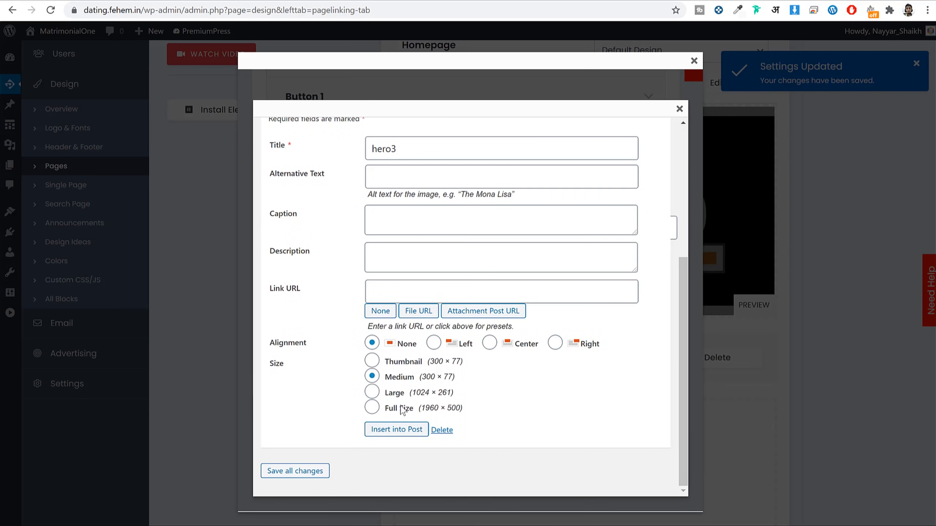
left_click(381, 410)
left_click(410, 429)
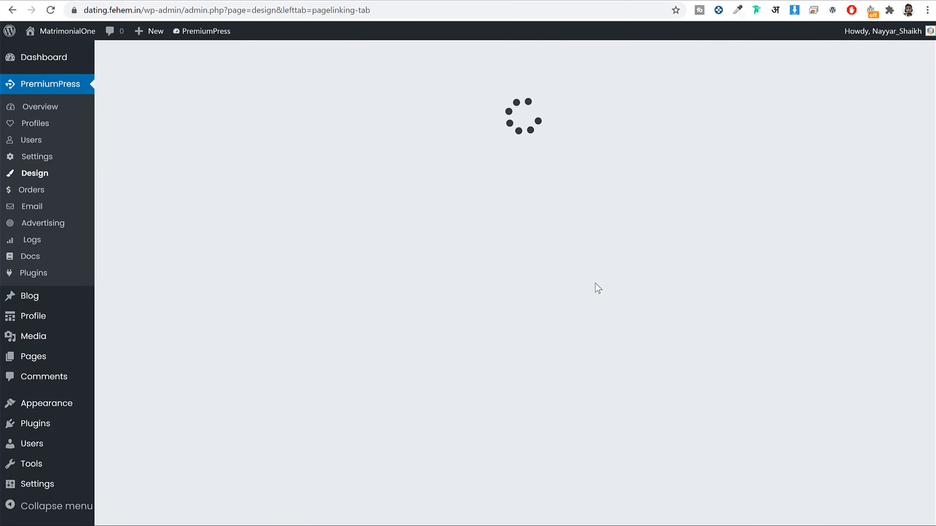
Step: Save the homepage block settings and reload the homepage to see the couple photo behind 'Build Amazing New Websites Today!'
scroll(800, 262, "down", 15)
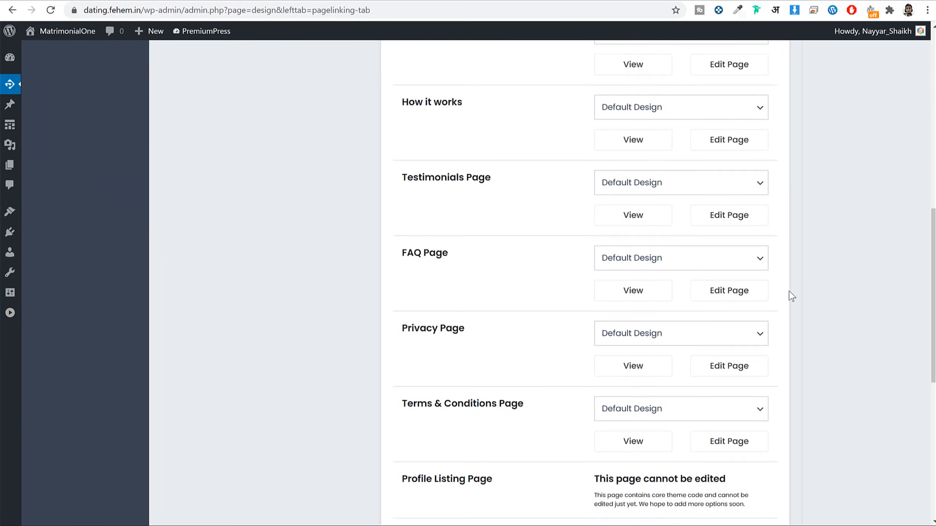
left_click(589, 335)
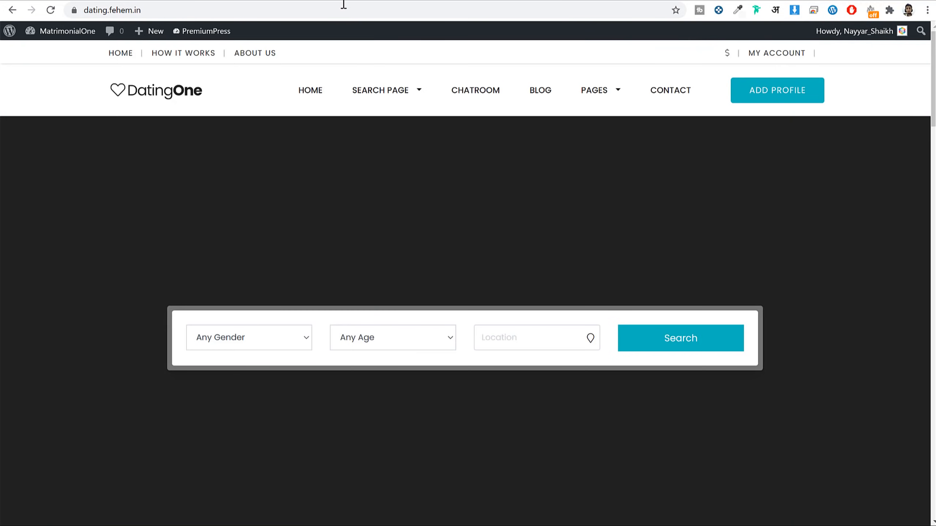
left_click(339, 11)
key("Return")
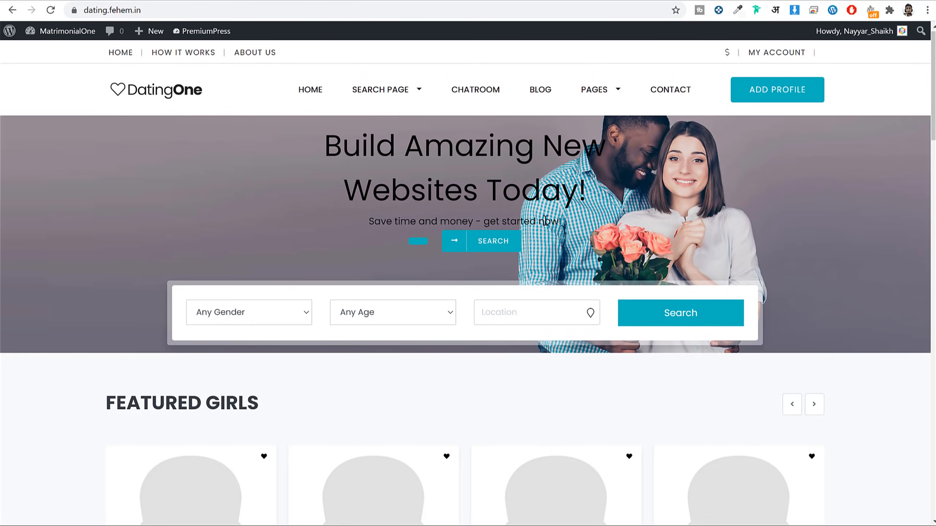
left_click_drag(334, 157, 563, 227)
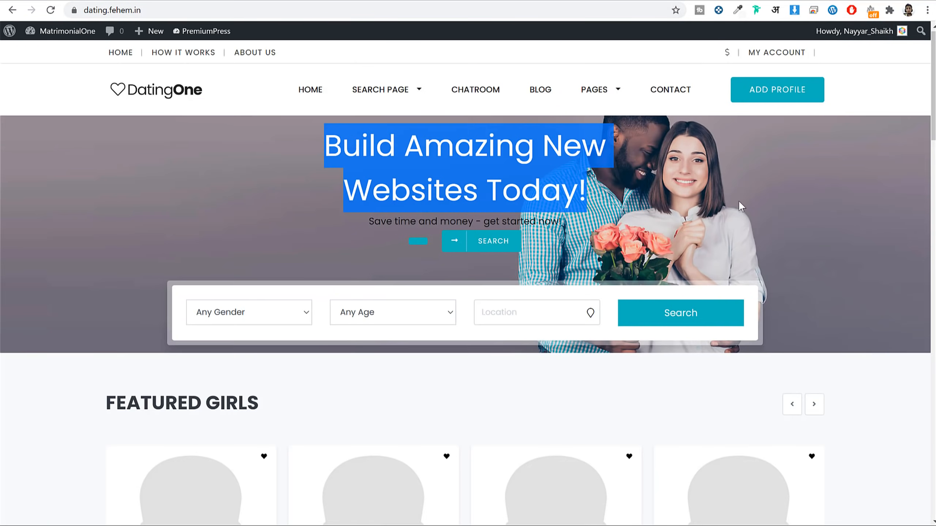
left_click(739, 203)
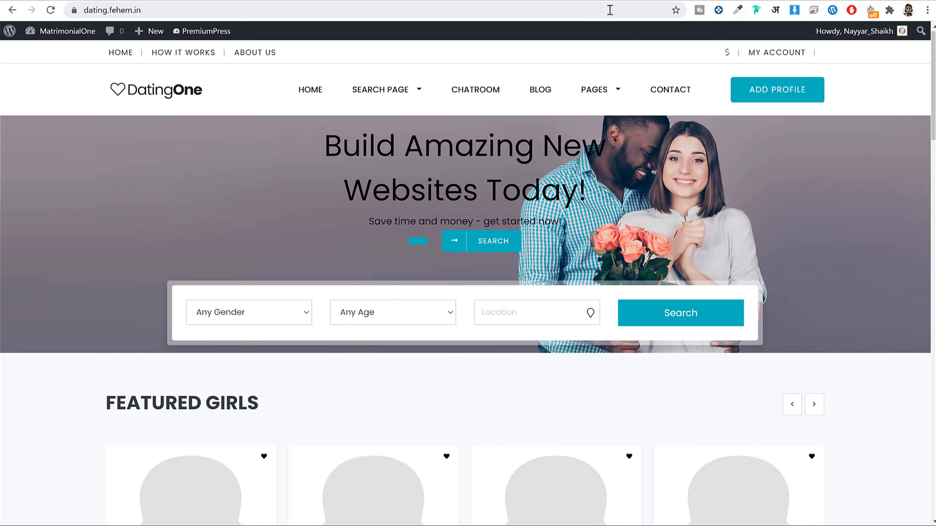
Step: In a new tab, go to the Elementor affiliate link bloggdude.com/ele
key("ctrl+t")
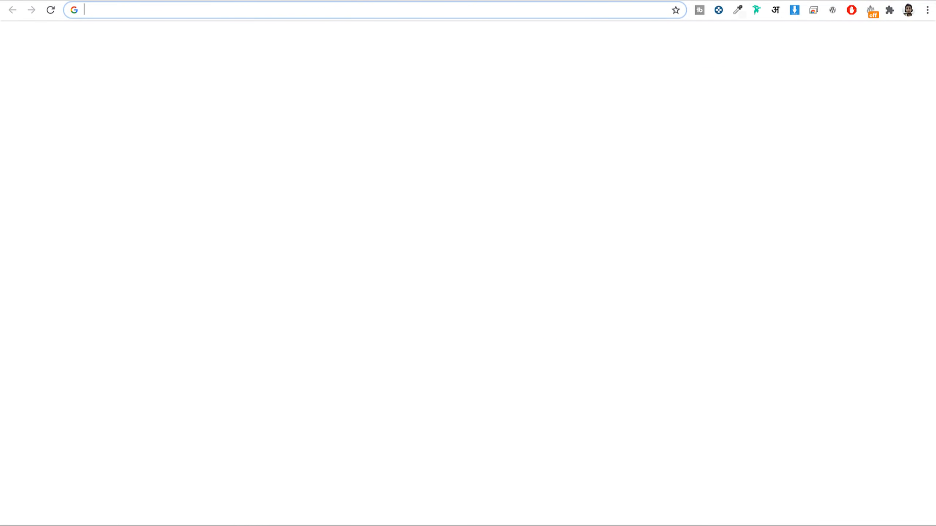
type("bloggdude.com/ele")
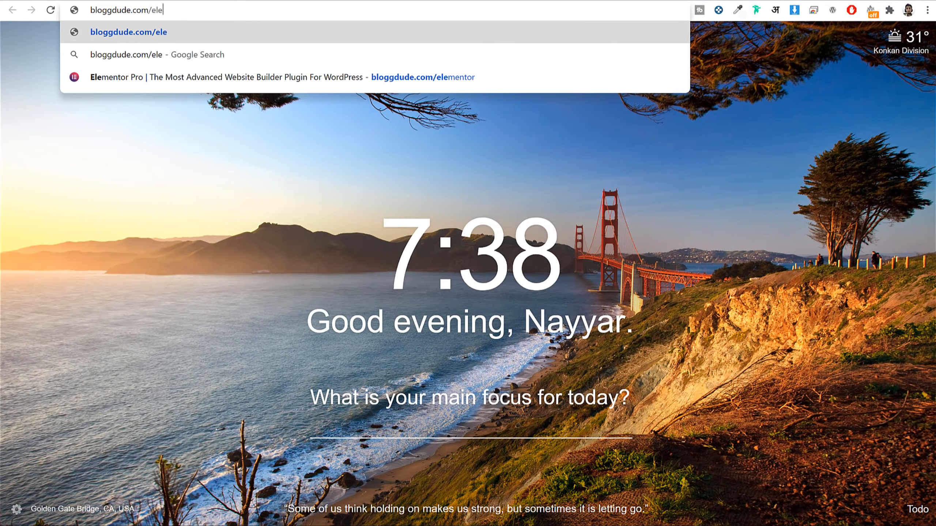
key("Down")
key("Down")
key("Return")
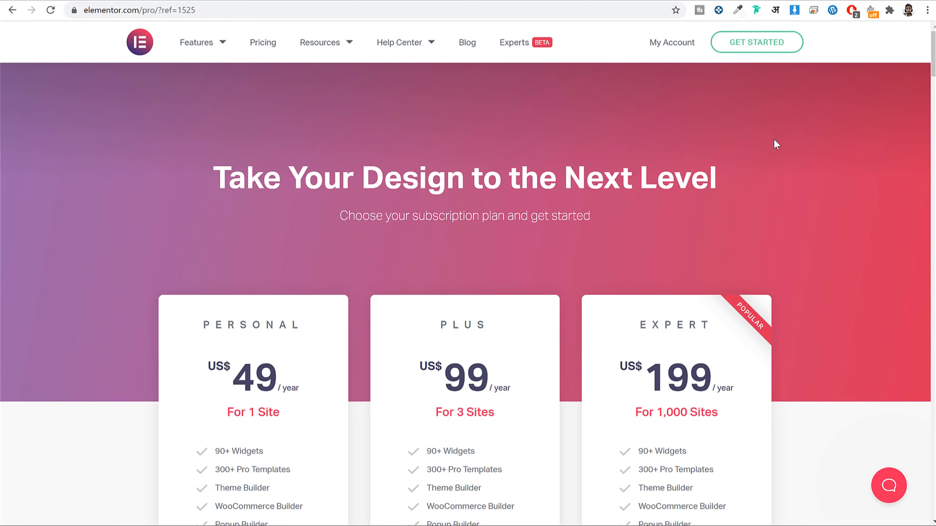
Step: Review the Pro pricing plans, including Personal at US$49 and its features, then start sign-up
scroll(780, 158, "down", 6)
scroll(774, 184, "up", 6)
scroll(774, 188, "down", 4)
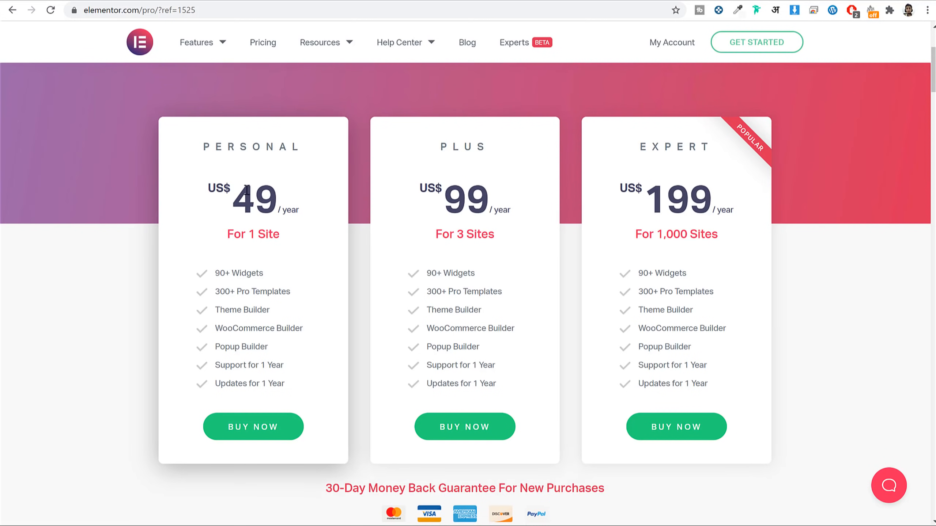
left_click_drag(235, 188, 268, 200)
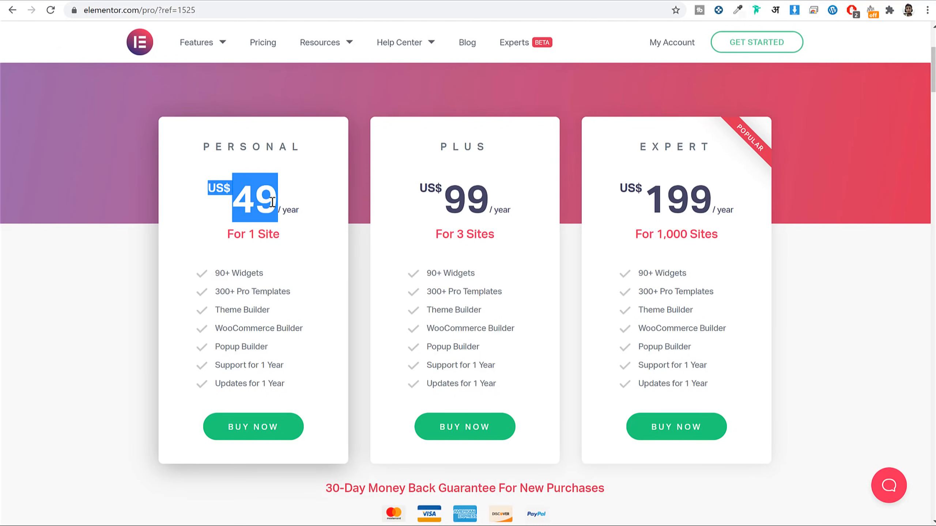
left_click_drag(213, 270, 291, 395)
left_click(289, 391)
scroll(493, 261, "up", 5)
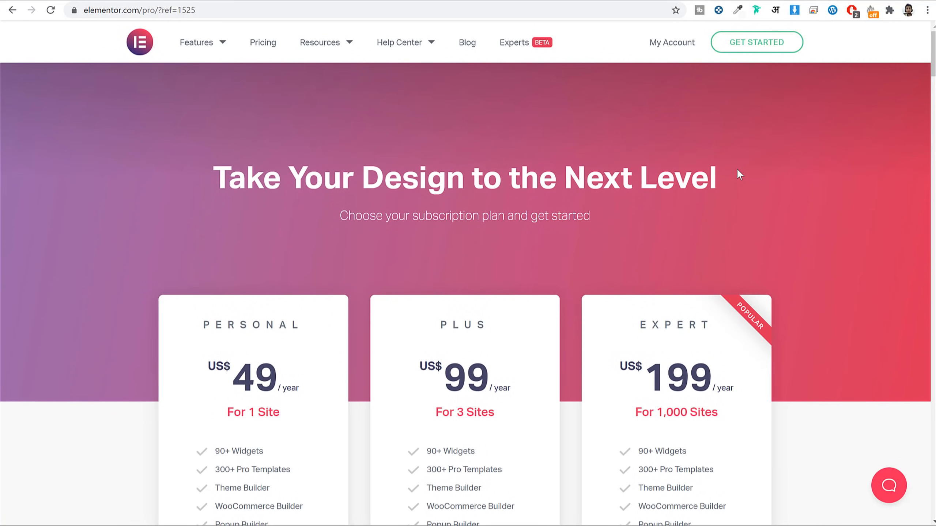
left_click(765, 52)
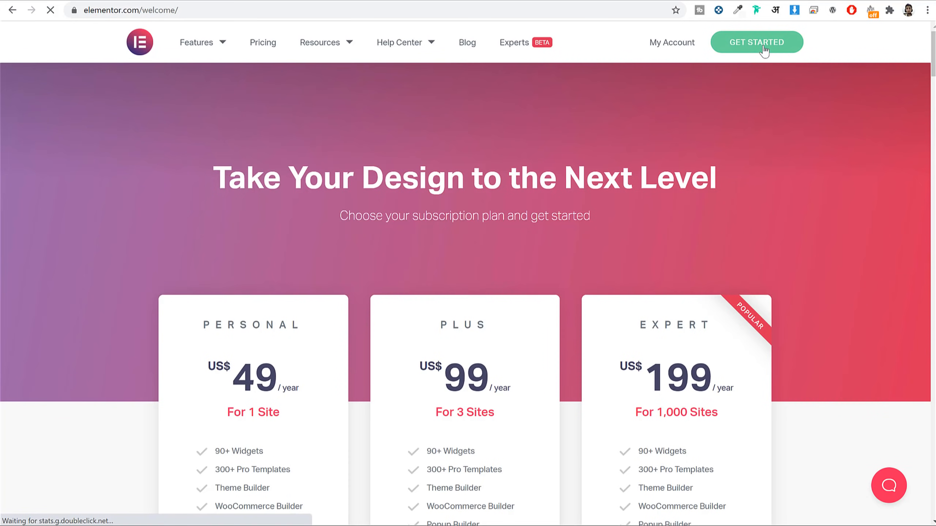
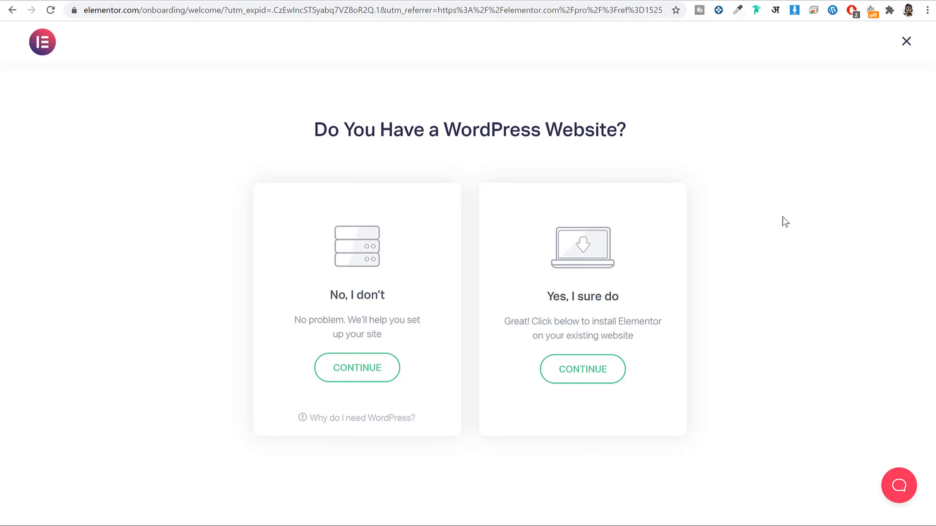
Step: Confirm the site already runs WordPress, enter its dating.fehem.in address, pass the WordPress check, and proceed to install
left_click_drag(551, 296, 631, 300)
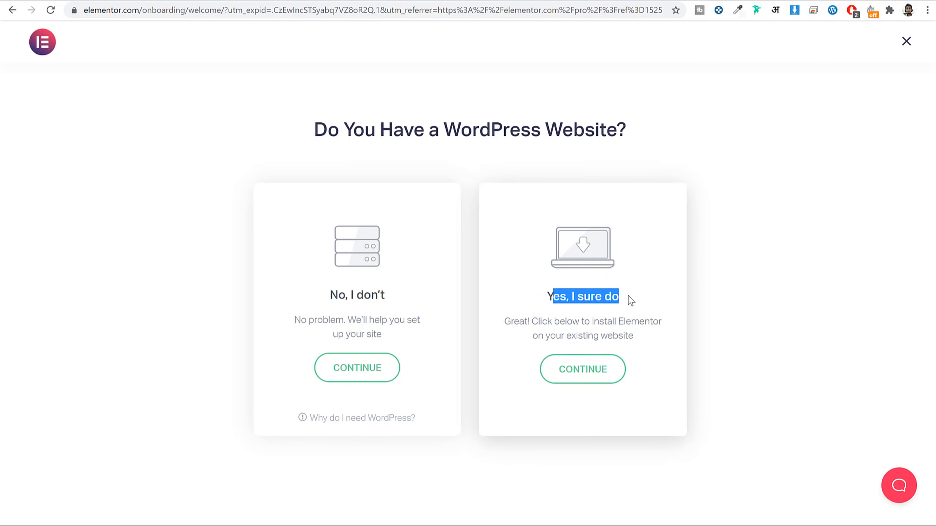
left_click(602, 374)
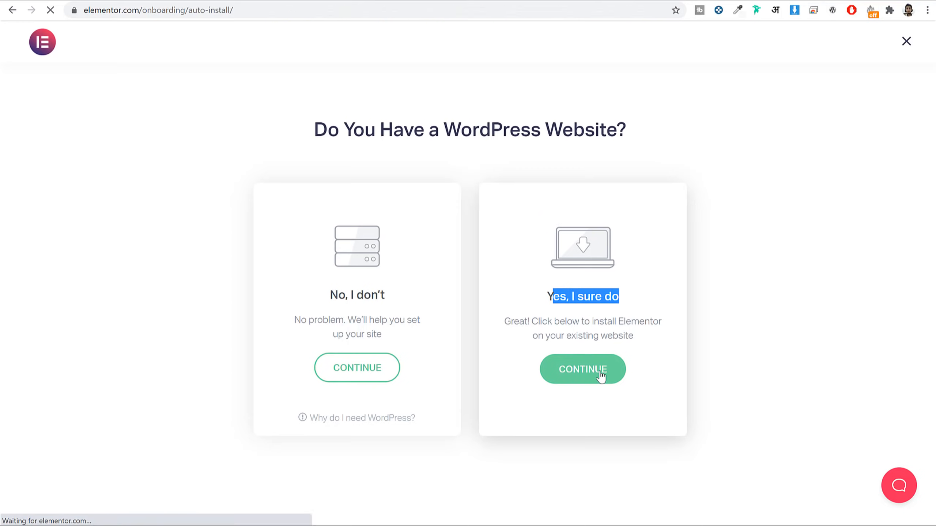
left_click(509, 308)
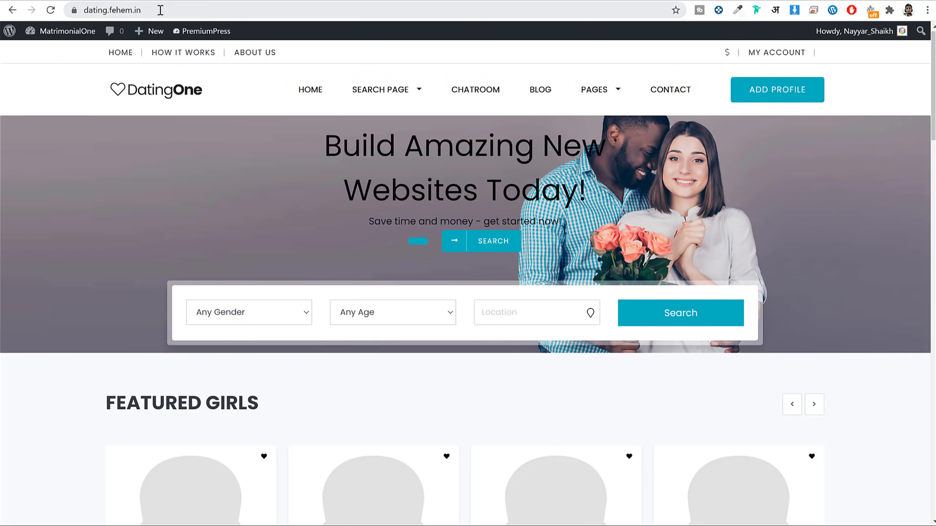
left_click(161, 10)
key("ctrl+c")
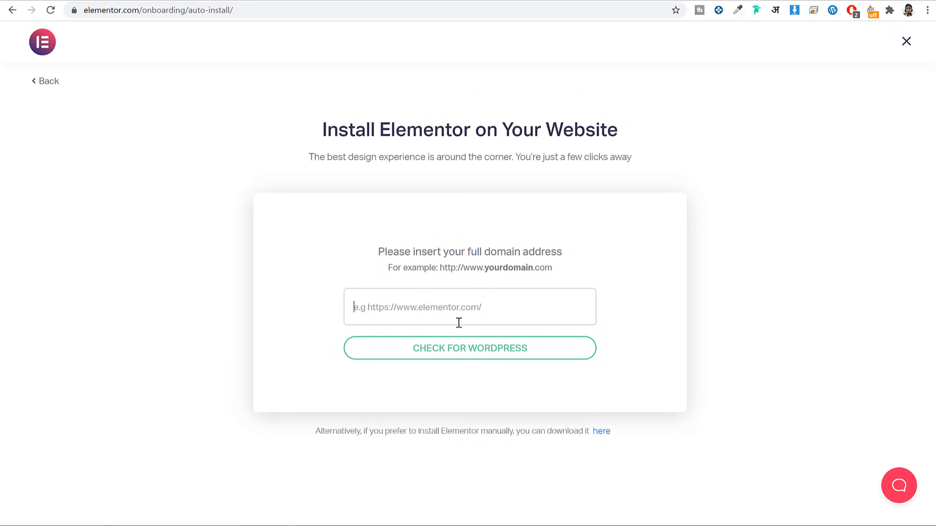
key("ctrl+v")
left_click(478, 357)
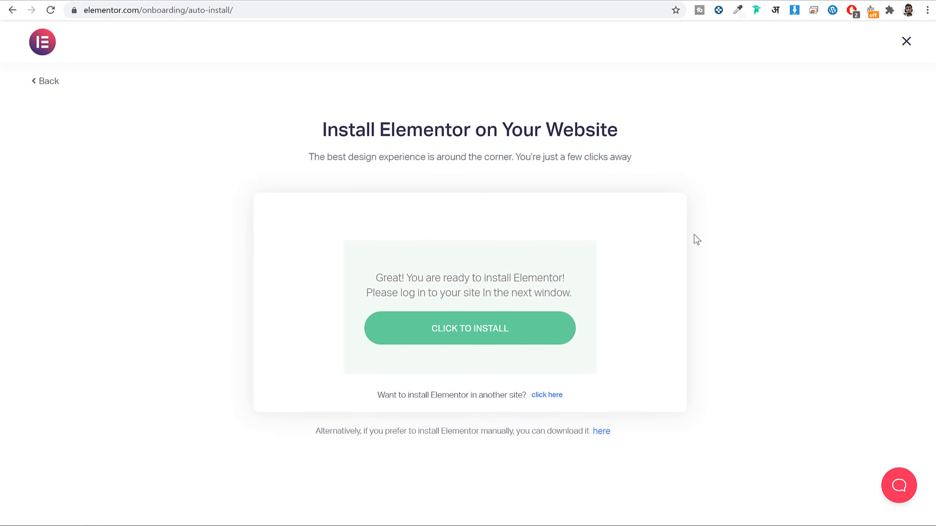
left_click(466, 326)
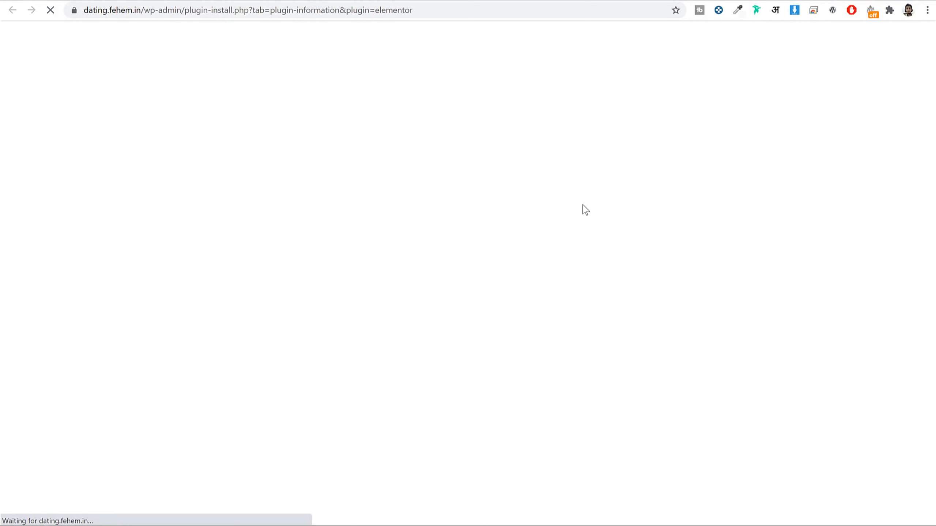
Step: Install and activate Elementor Website Builder 3.0.12, then dismiss its welcome screen
scroll(660, 280, "down", 5)
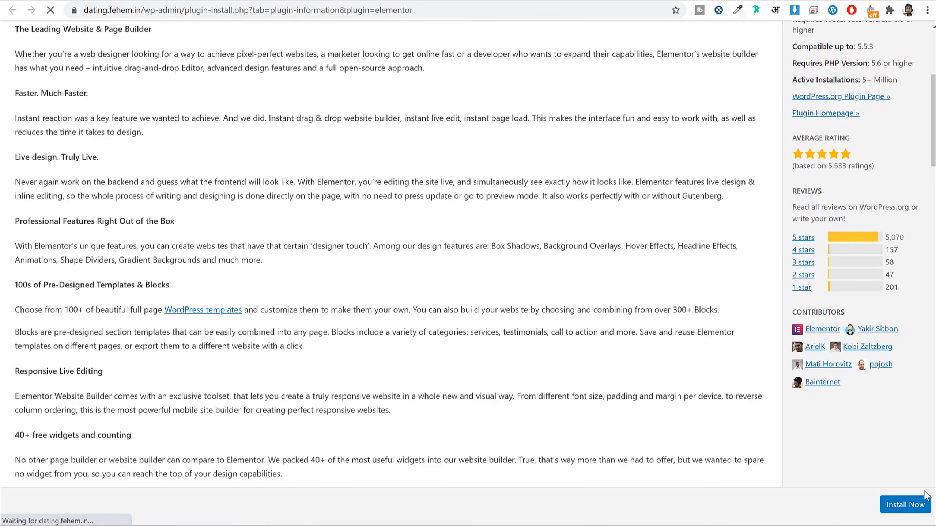
left_click(891, 505)
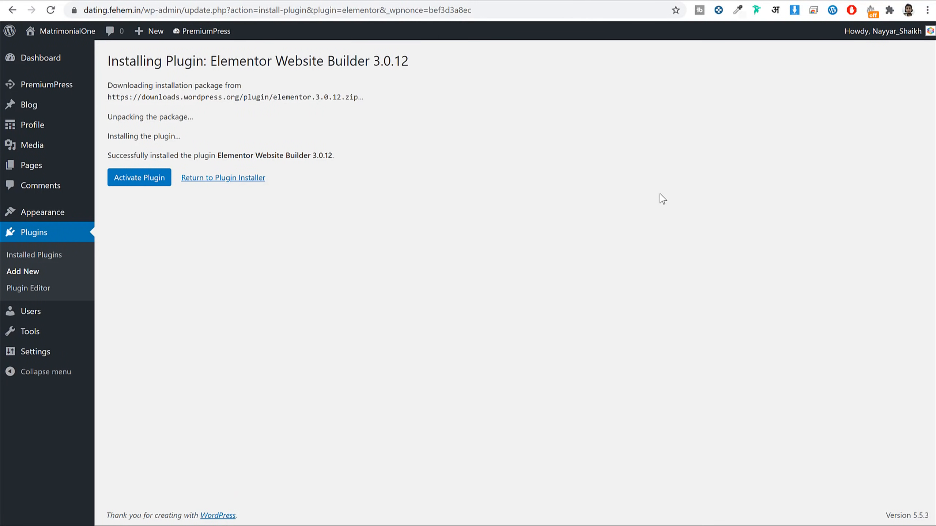
left_click(158, 180)
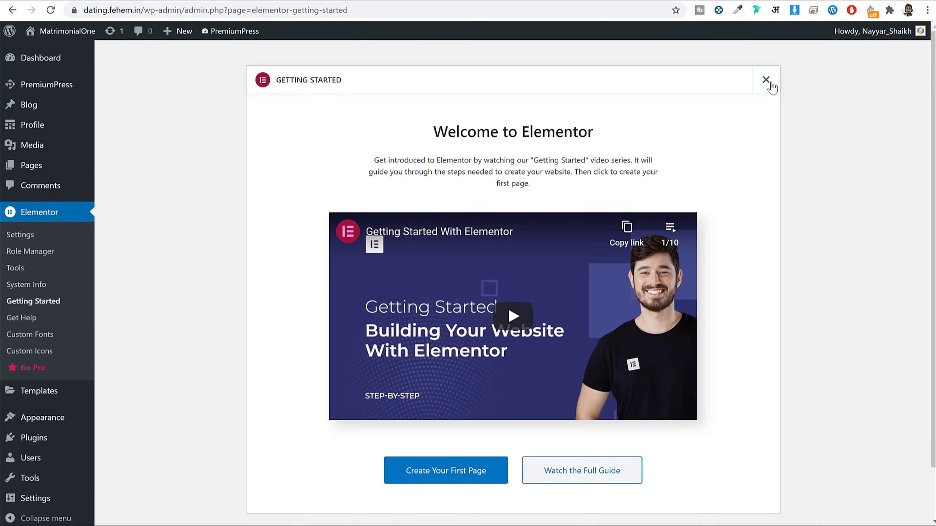
left_click(376, 8)
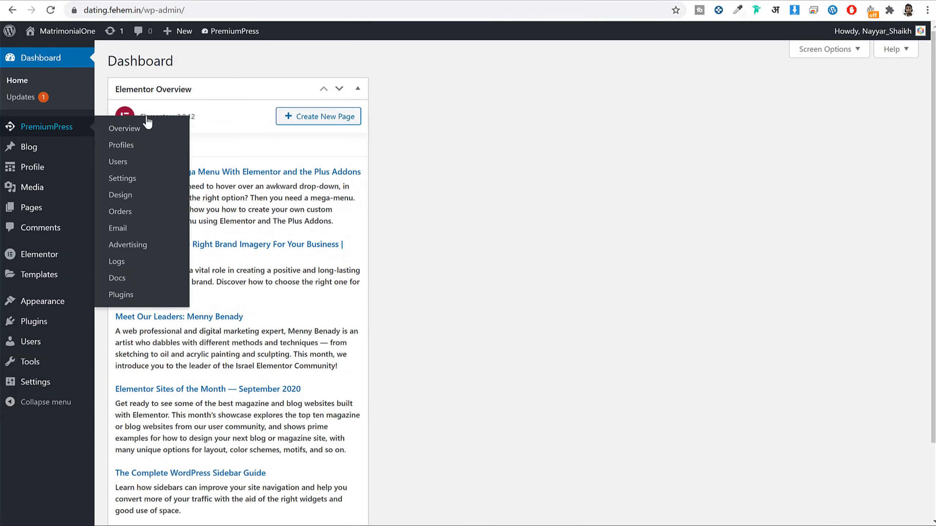
Step: Collapse the Elementor Overview box and open the homepage in Elementor from PremiumPress Edit Pages
left_click(359, 89)
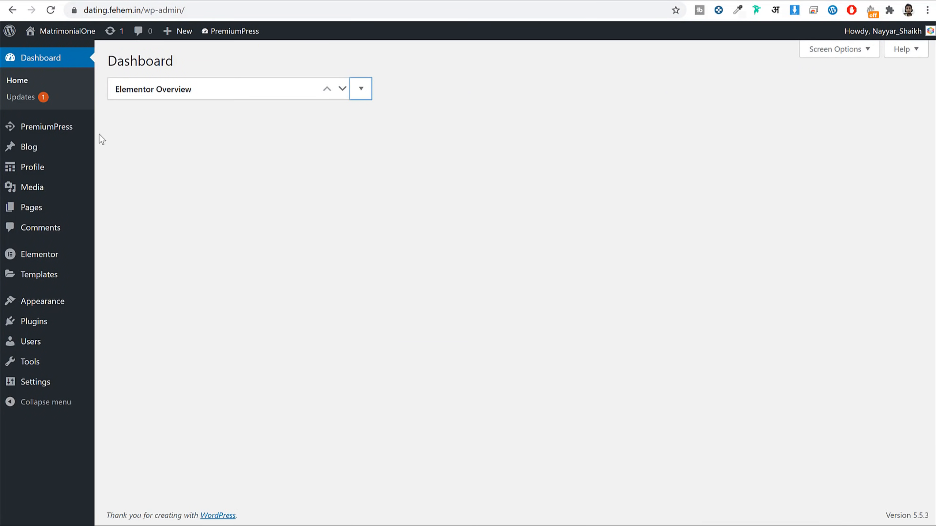
left_click(49, 132)
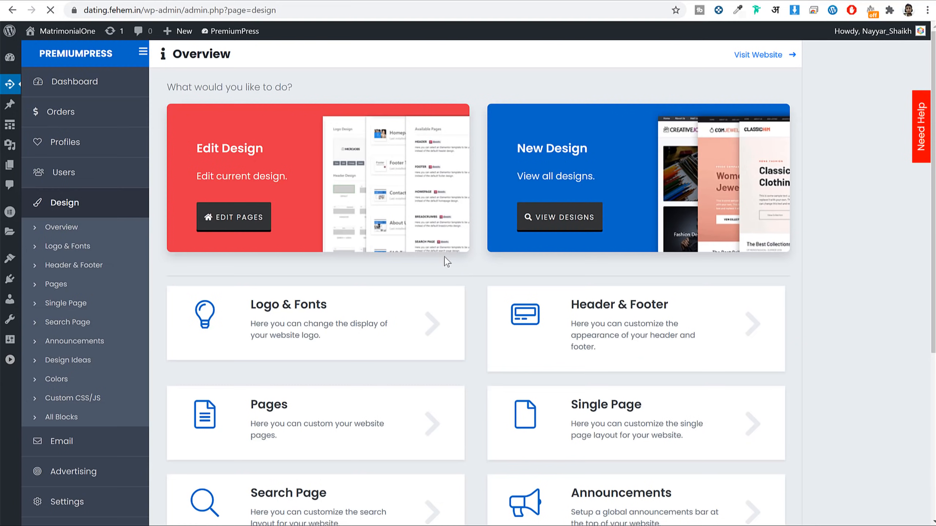
left_click(207, 221)
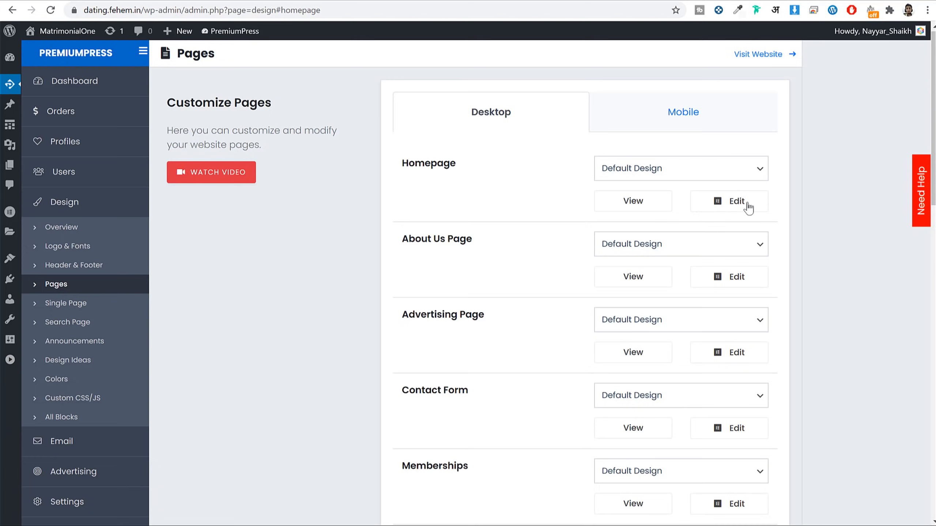
left_click(724, 205)
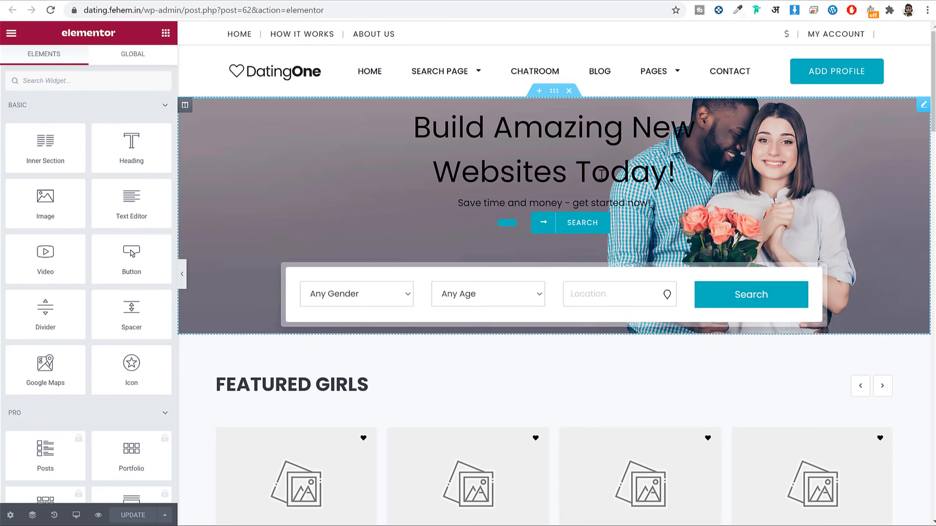
Step: Select the hero widget, browse the alternative hero designs, and expand its Title & Description settings
left_click(585, 169)
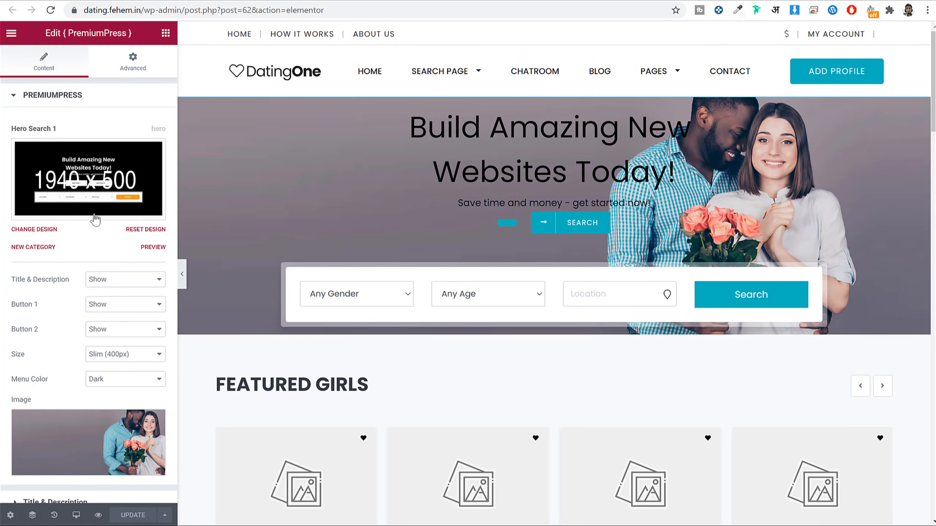
scroll(100, 314, "down", 1)
scroll(103, 316, "up", 1)
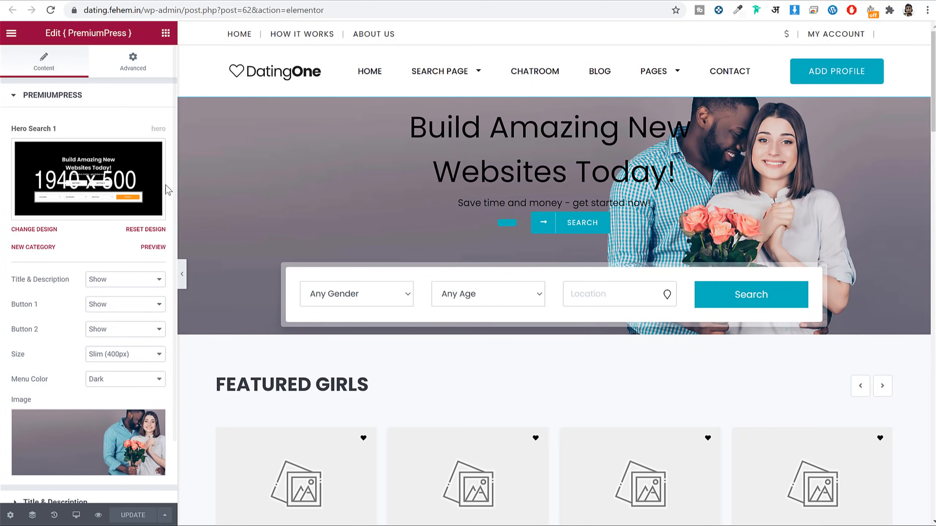
left_click(75, 178)
scroll(100, 255, "down", 10)
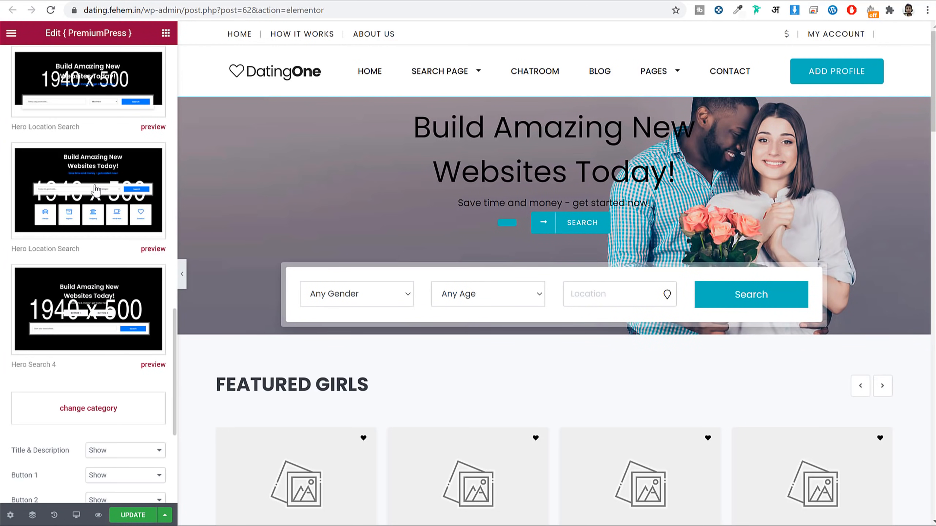
scroll(92, 246, "down", 3)
scroll(100, 271, "up", 8)
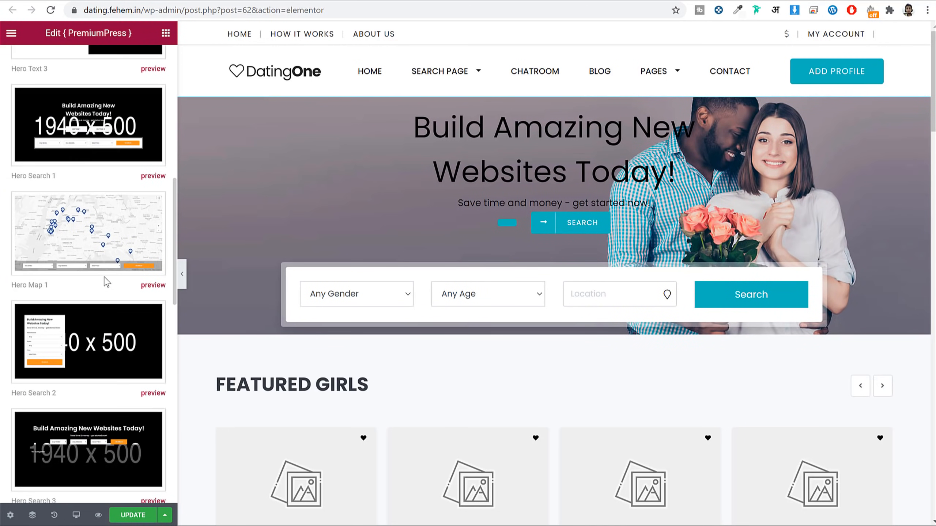
scroll(105, 188, "up", 10)
scroll(106, 182, "down", 10)
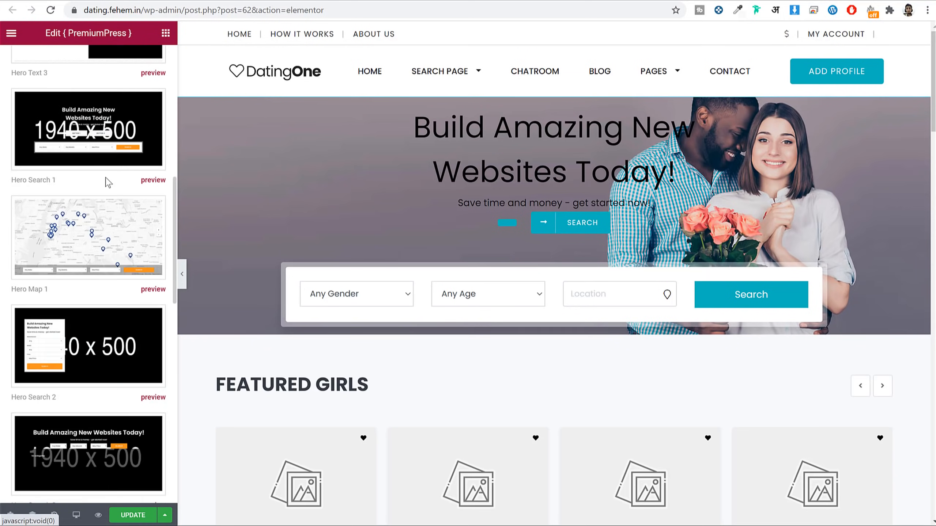
scroll(361, 251, "down", 5)
scroll(170, 312, "down", 5)
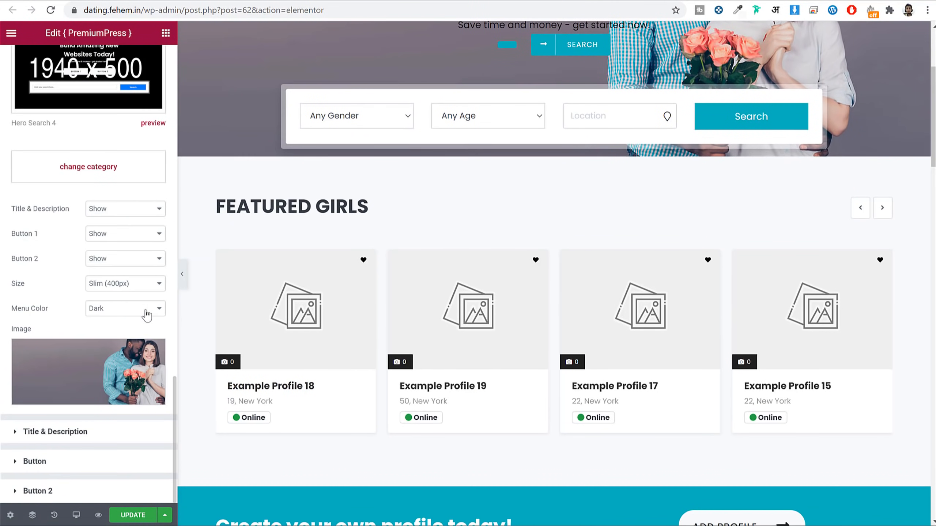
left_click(74, 433)
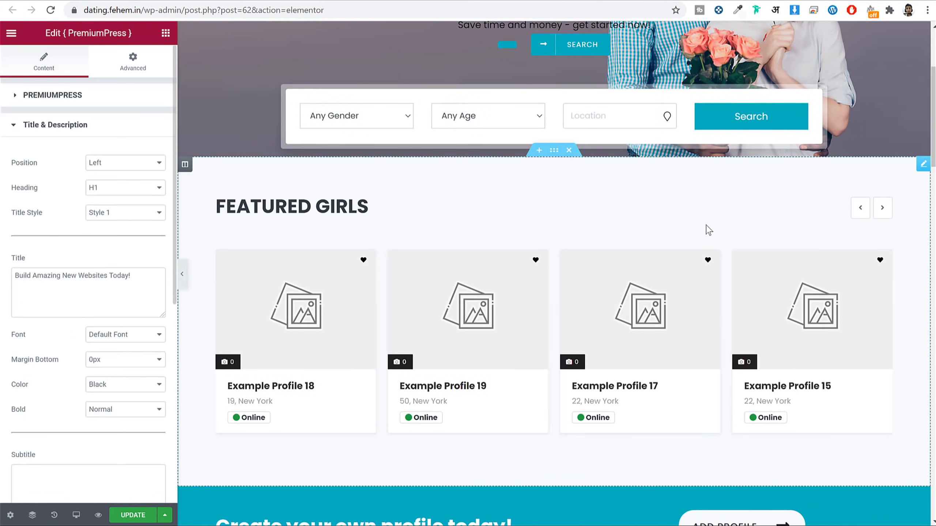
Step: Replace the hero title with 'Find a date today!'
scroll(707, 230, "up", 2)
scroll(707, 230, "up", 3)
left_click_drag(413, 128, 718, 182)
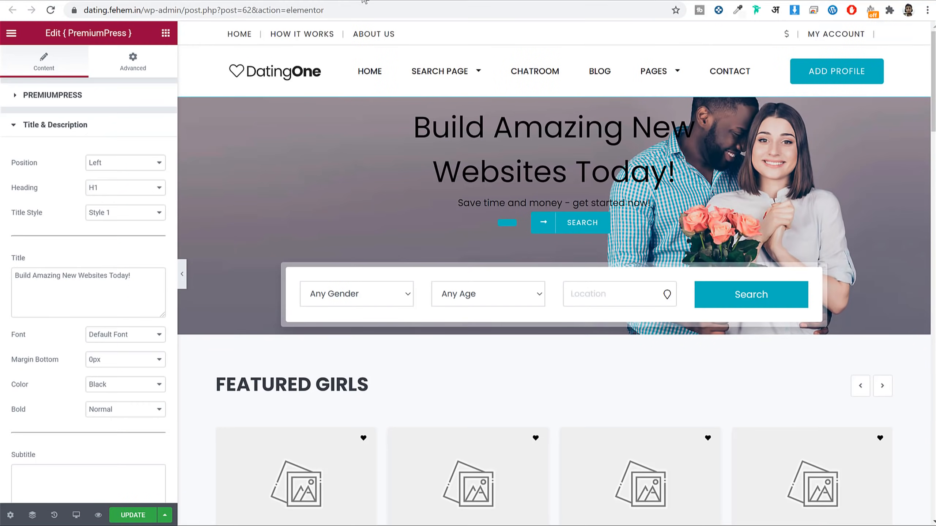
triple_click(94, 277)
type("Find a date today!")
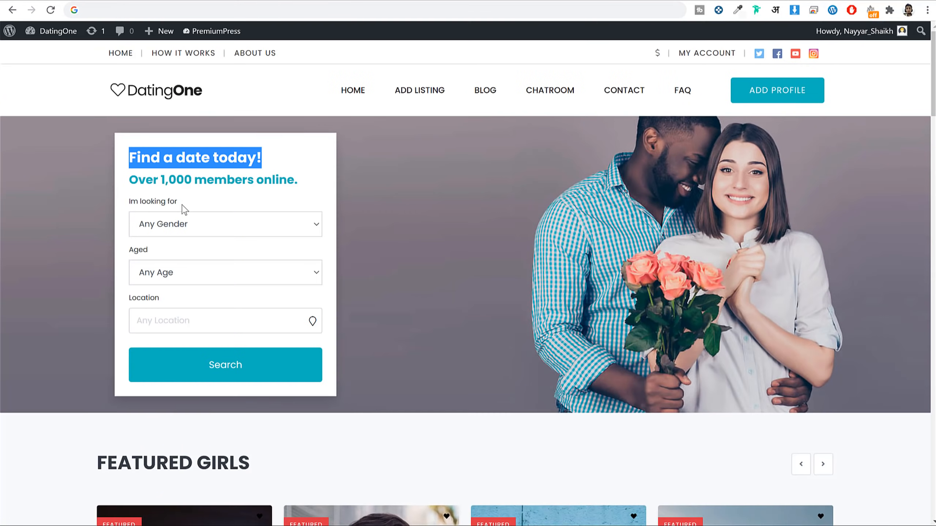
Step: Set the subtitle to 'Over 1,000 members online.' and clear the hero description
triple_click(183, 180)
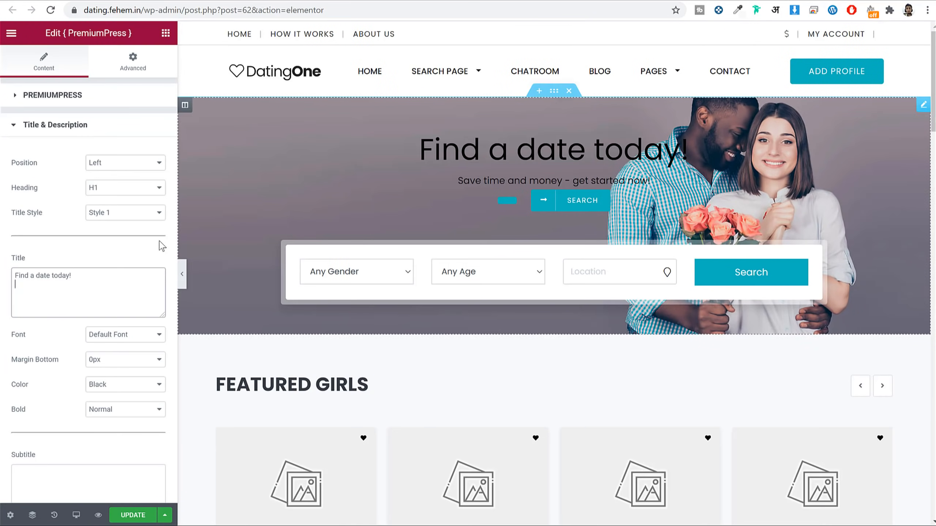
scroll(129, 288, "down", 6)
left_click(93, 256)
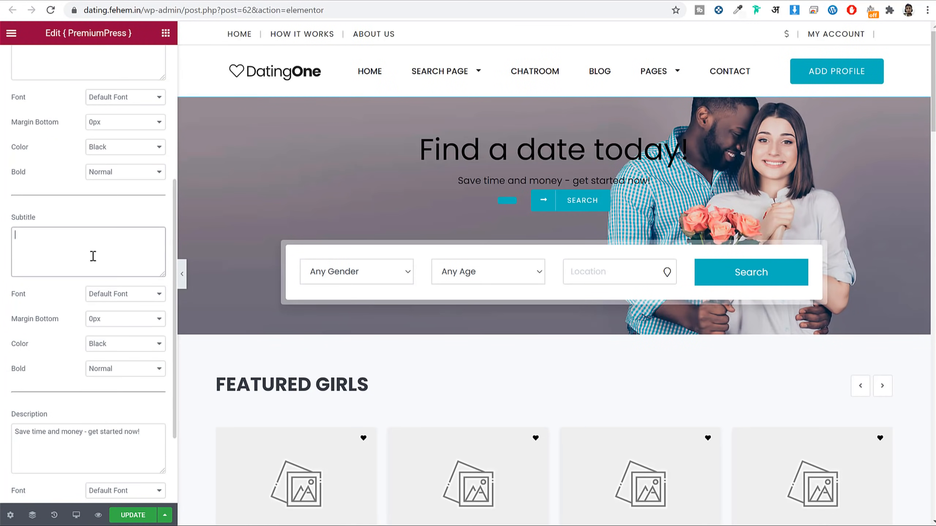
key("ctrl+v")
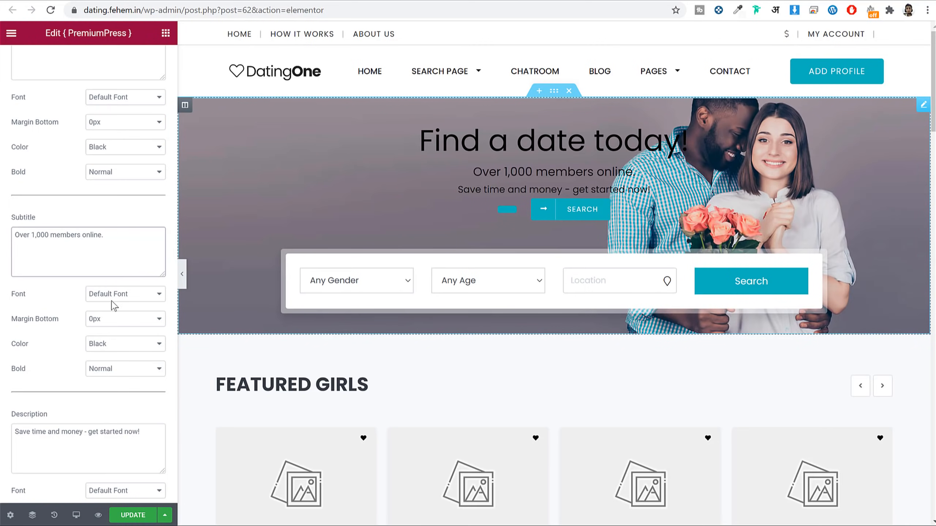
scroll(135, 319, "down", 3)
triple_click(123, 324)
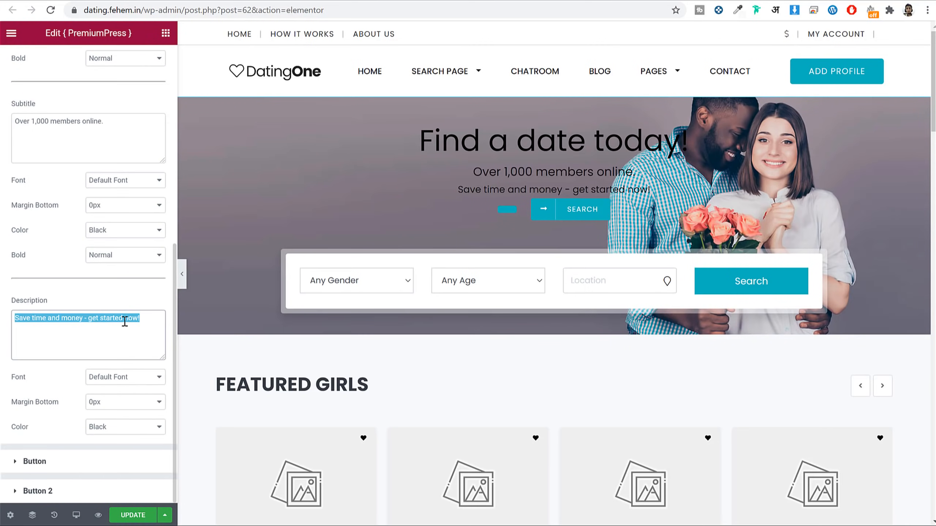
key("BackSpace")
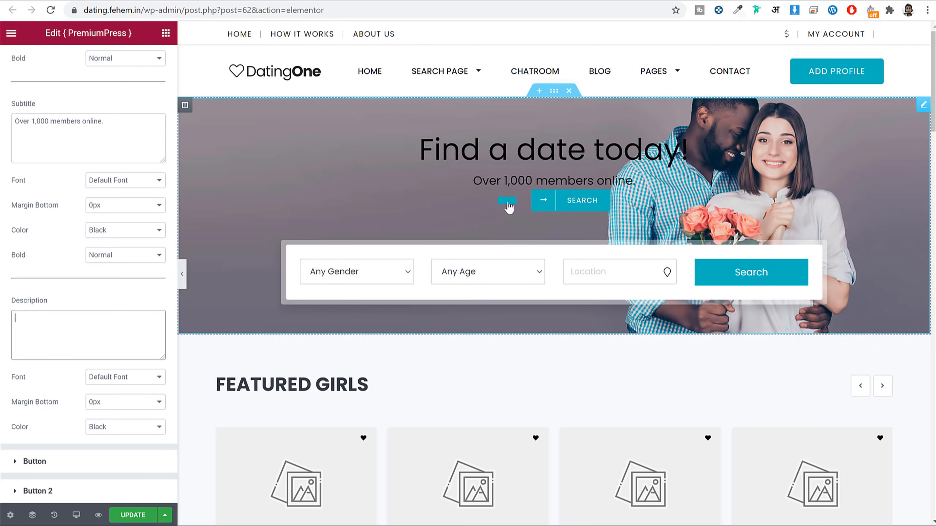
left_click(84, 463)
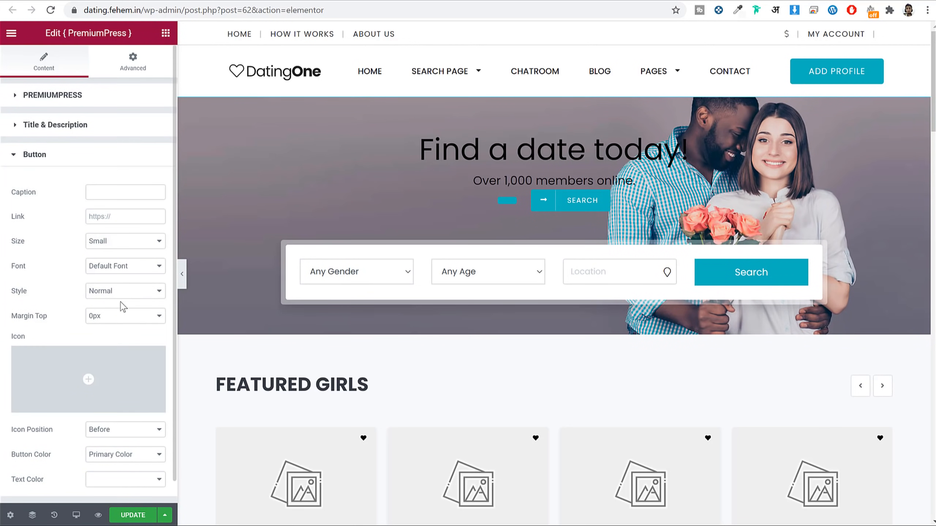
Step: Hide both hero buttons in the PremiumPress settings
left_click(73, 96)
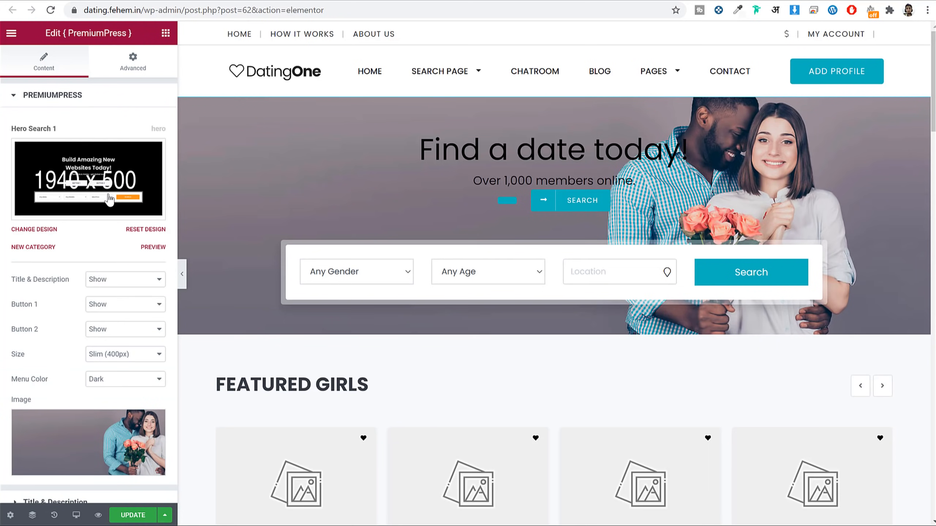
double_click(24, 234)
left_click(115, 234)
left_click(104, 264)
left_click(112, 289)
left_click(110, 318)
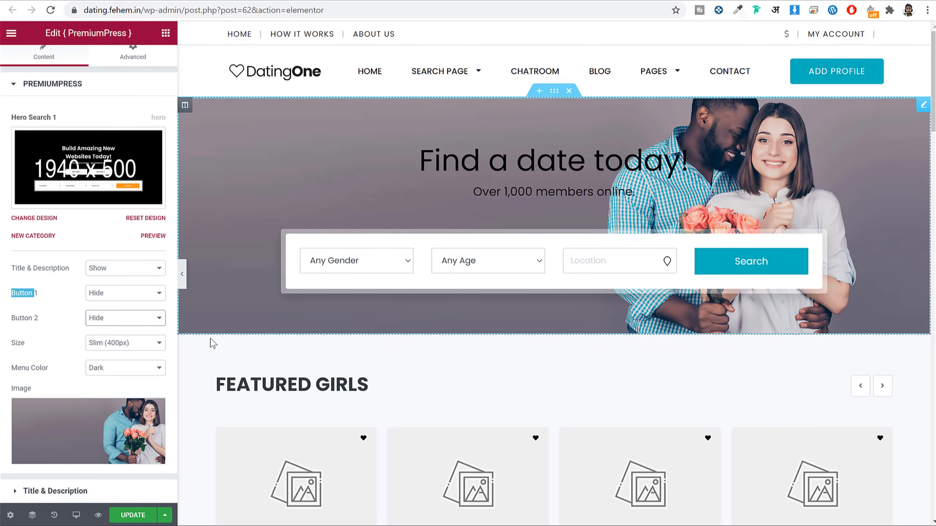
Step: Try Medium and Large hero heights, then settle on Slim (400px)
left_click(125, 346)
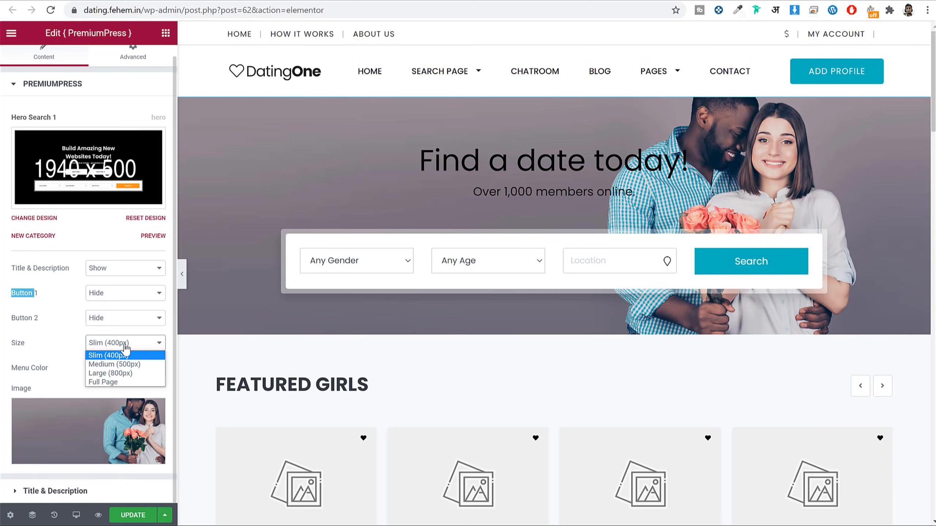
left_click(135, 364)
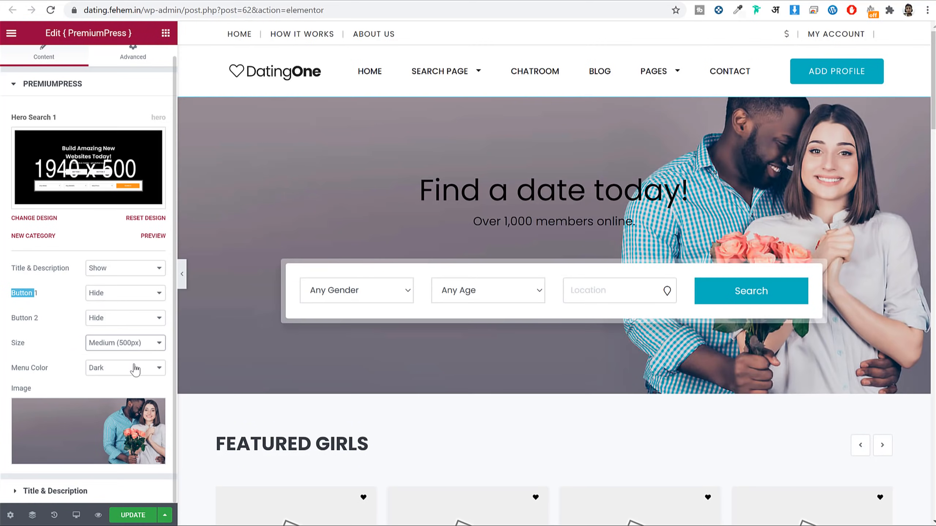
left_click(122, 344)
left_click(118, 373)
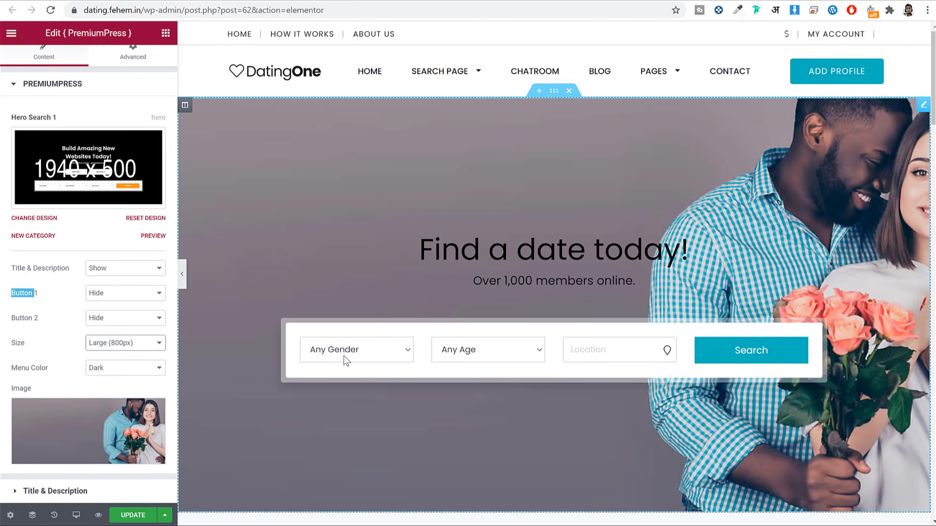
left_click(133, 346)
left_click(134, 356)
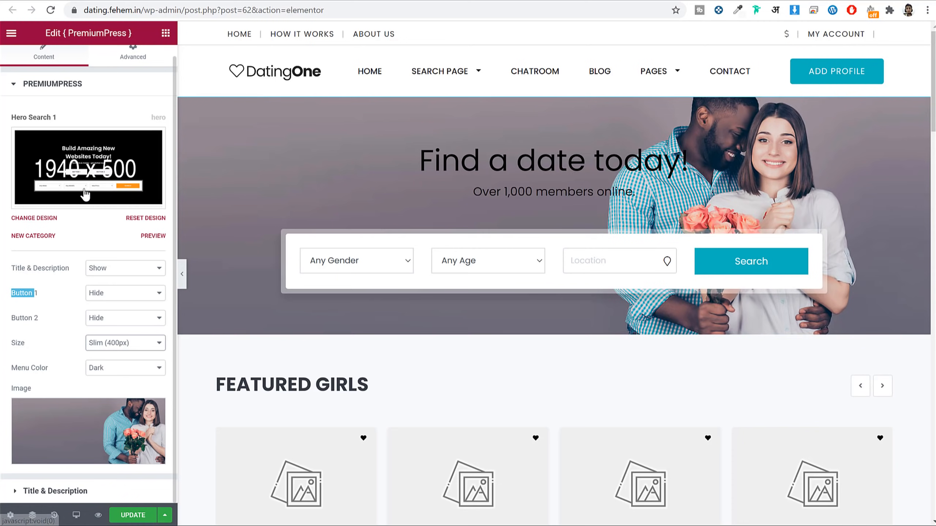
Step: Switch the hero to the Hero Search 2 design
left_click(70, 187)
scroll(106, 252, "down", 12)
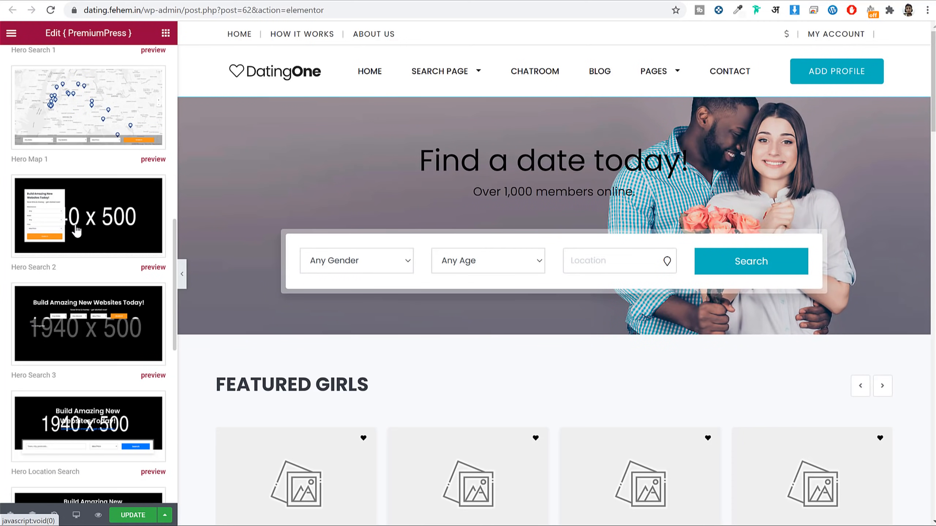
double_click(90, 221)
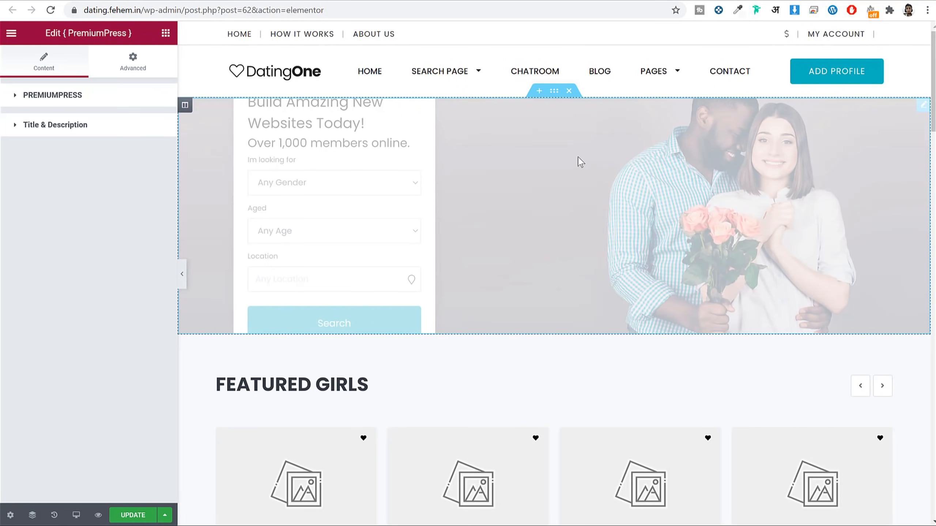
Step: Try Medium height, return to Slim (400px), and preview the new hero full width
scroll(79, 272, "down", 2)
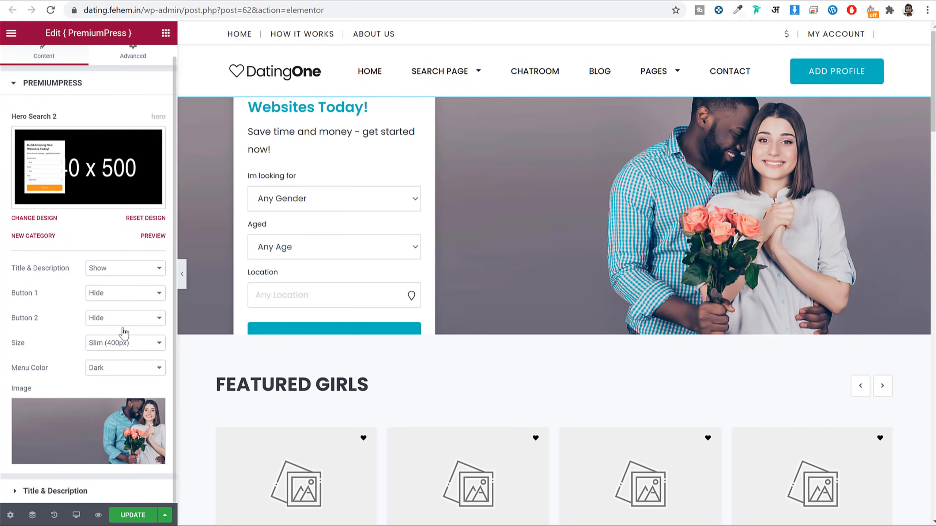
left_click(112, 345)
left_click(126, 363)
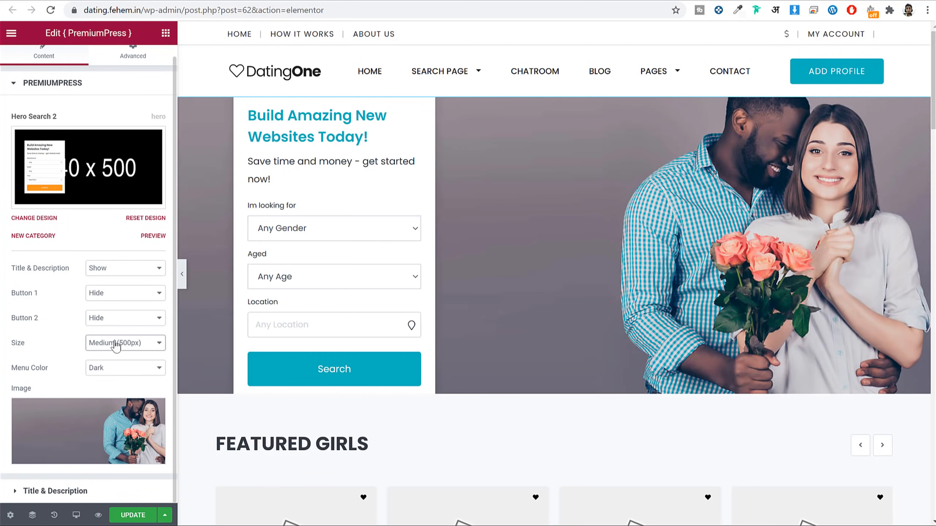
left_click(112, 345)
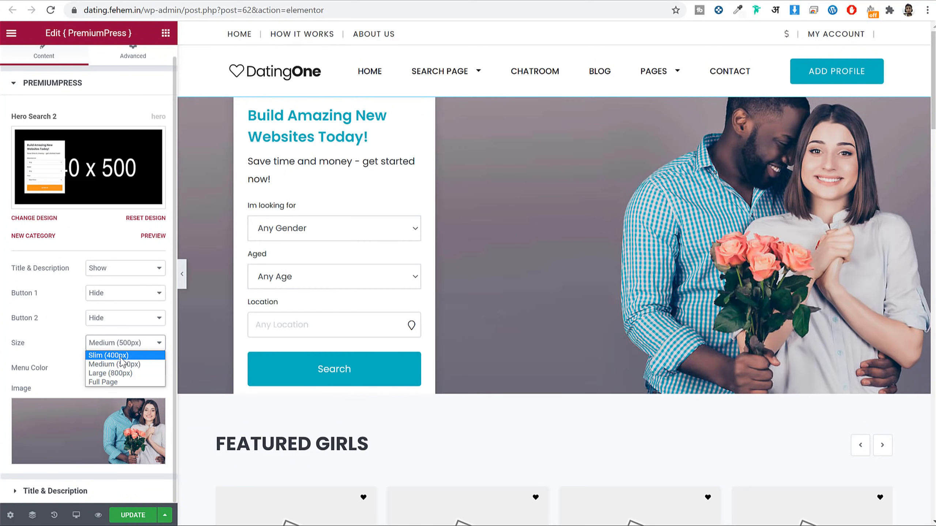
left_click(122, 356)
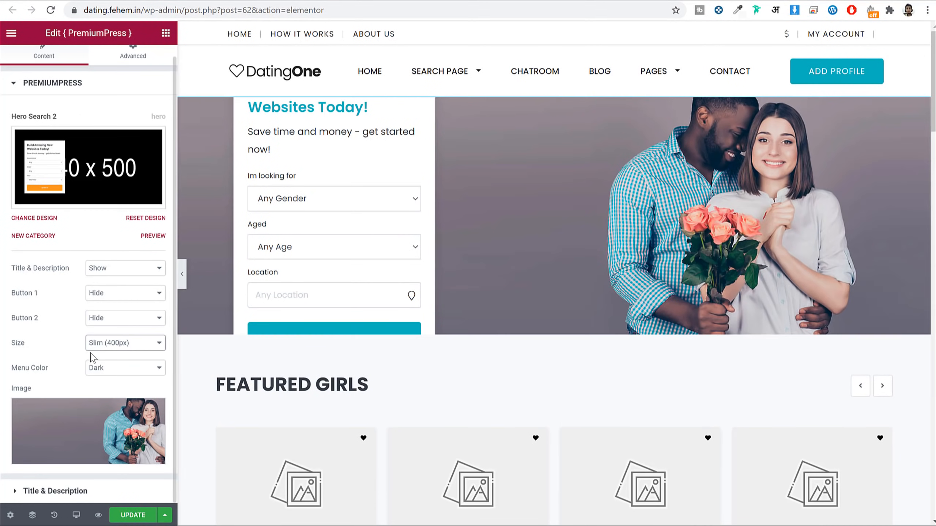
left_click(182, 274)
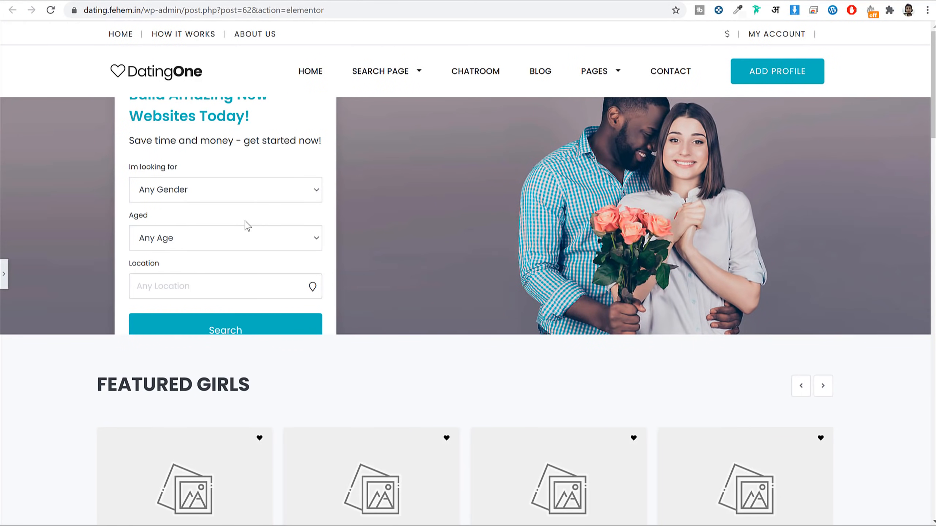
left_click(3, 283)
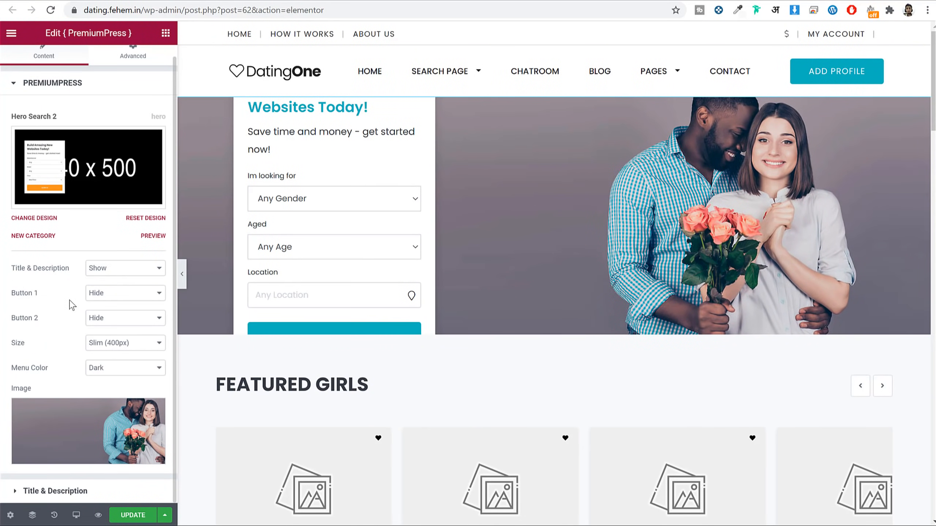
left_click(84, 491)
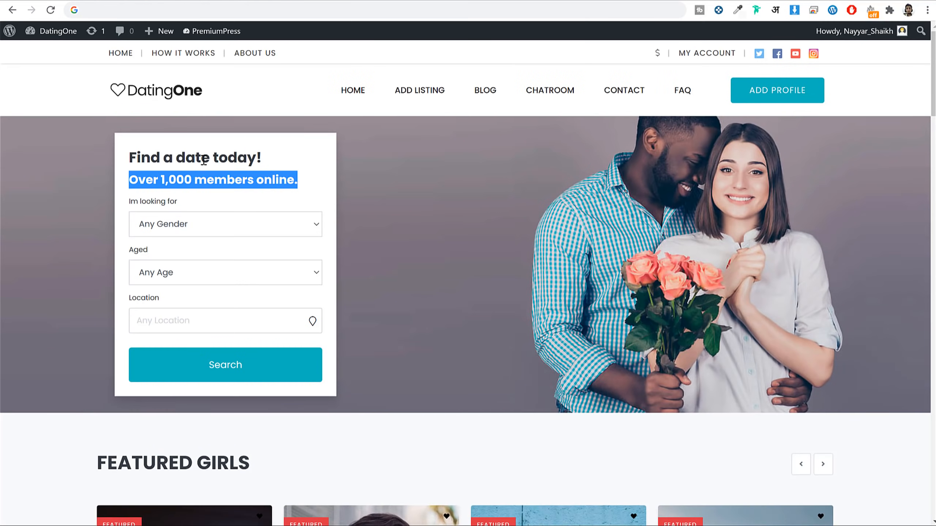
Step: Set the search box title to 'Find a date today!'
double_click(203, 160)
triple_click(204, 159)
key("ctrl+c")
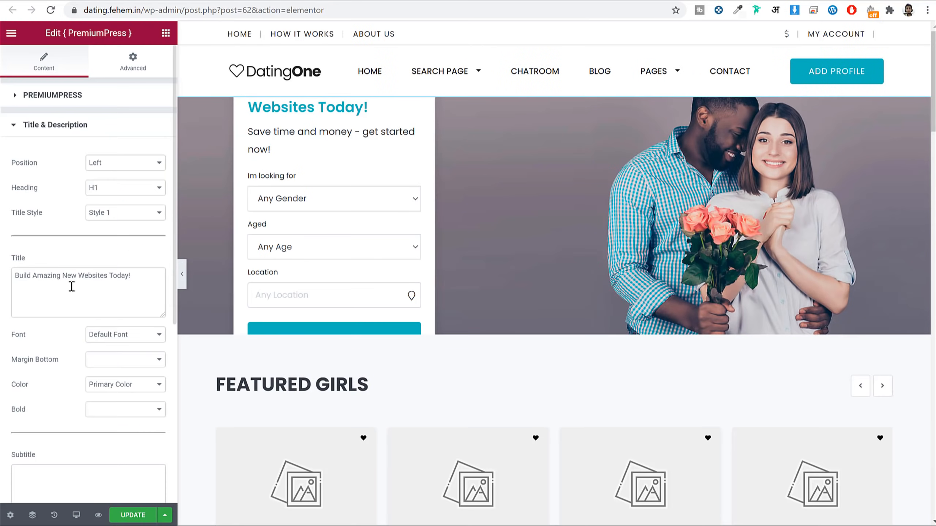
triple_click(72, 287)
key("ctrl+v")
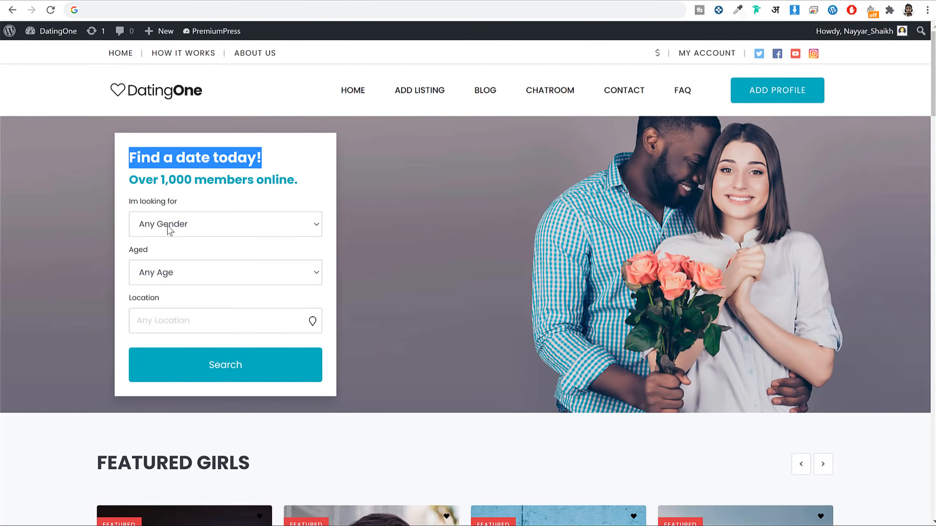
Step: Set the subtitle to 'Over 1,000 members online.'
double_click(171, 176)
triple_click(171, 176)
key("ctrl+c")
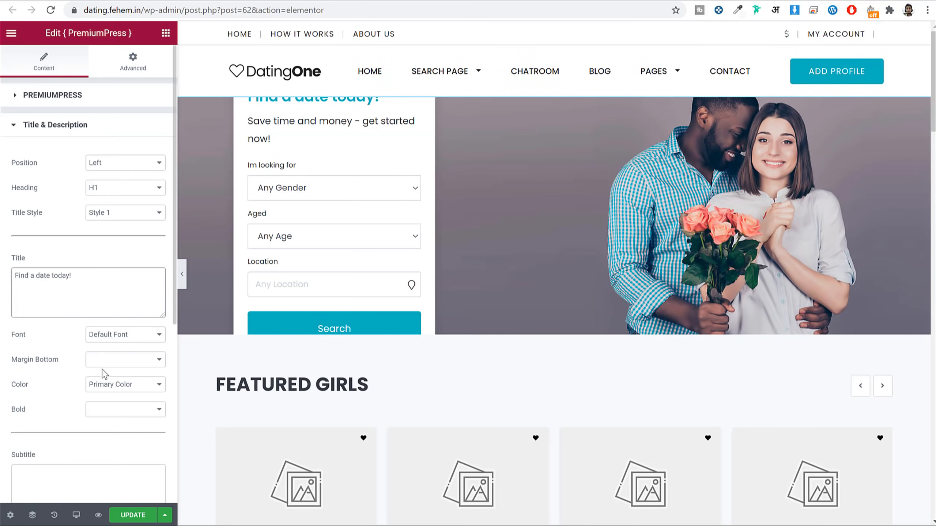
scroll(105, 373, "down", 5)
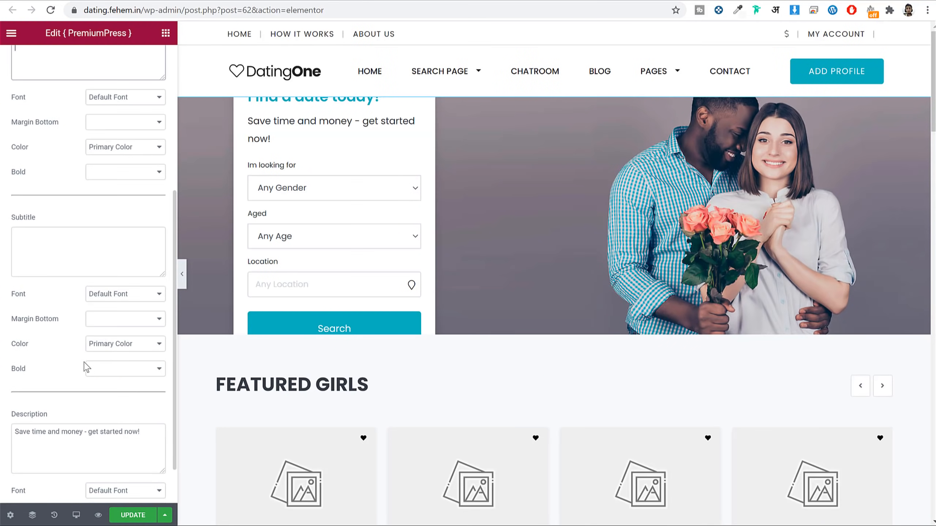
left_click(58, 262)
key("ctrl+v")
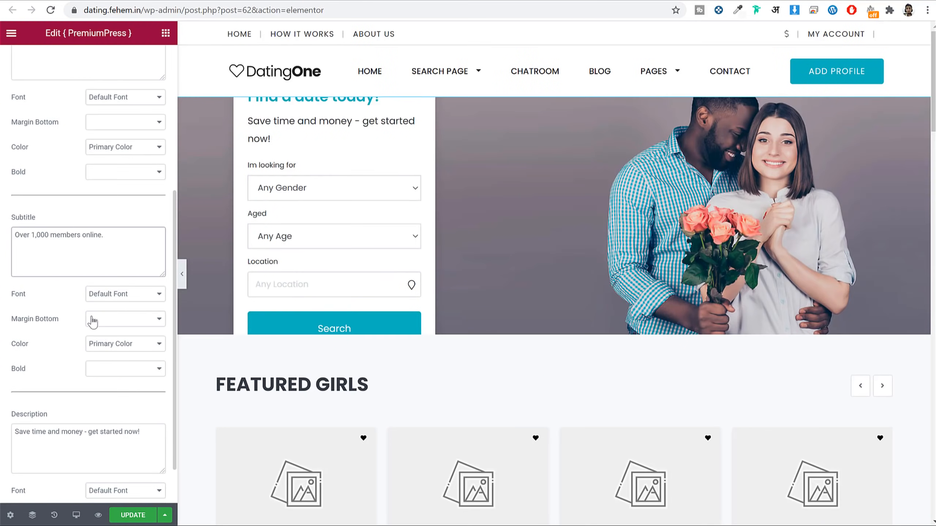
Step: Delete all the description text from the hero
left_click(107, 441)
key("ctrl+a")
key("BackSpace")
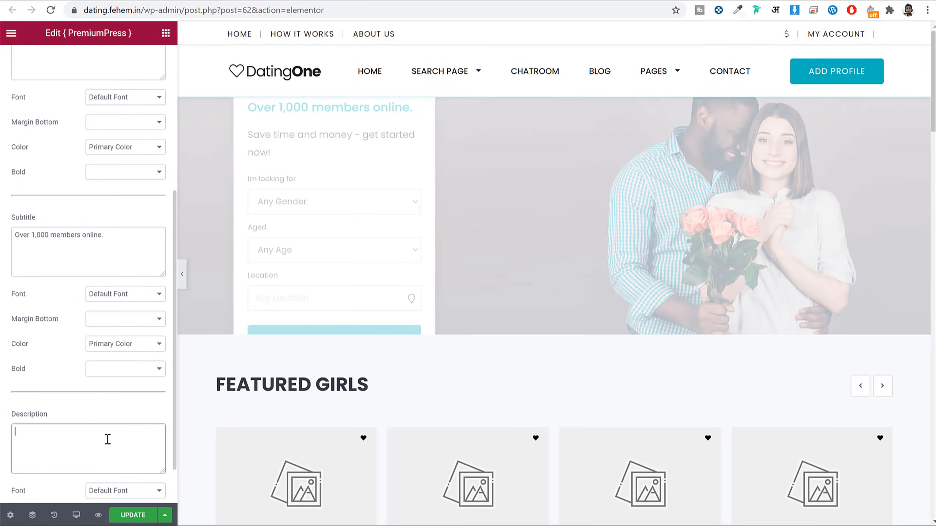
scroll(116, 451, "down", 1)
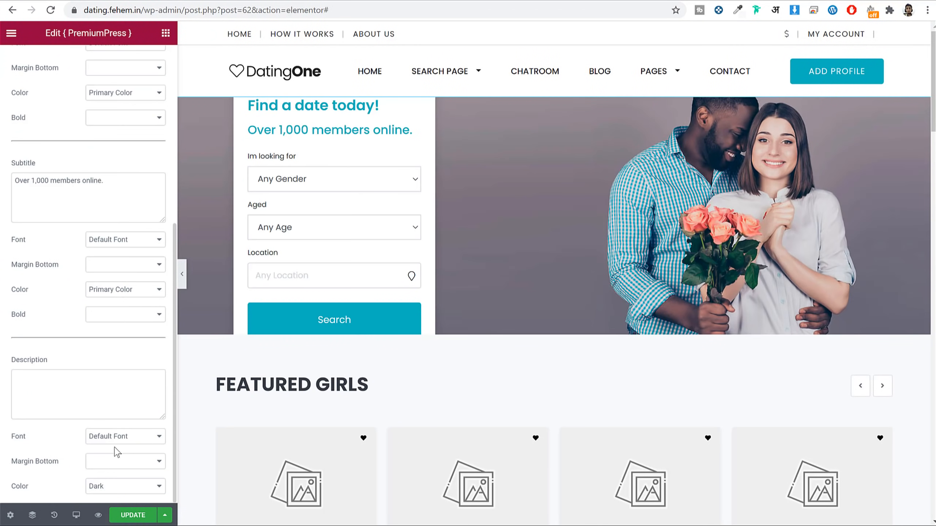
scroll(116, 451, "up", 6)
left_click(100, 98)
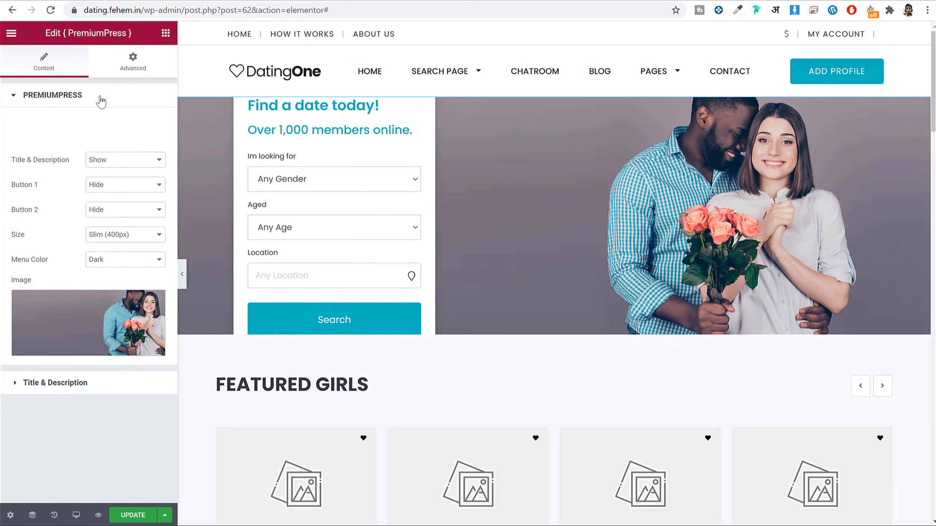
Step: Make the Hero Search 2 banner Medium (500px) tall so its Search button shows
left_click(111, 355)
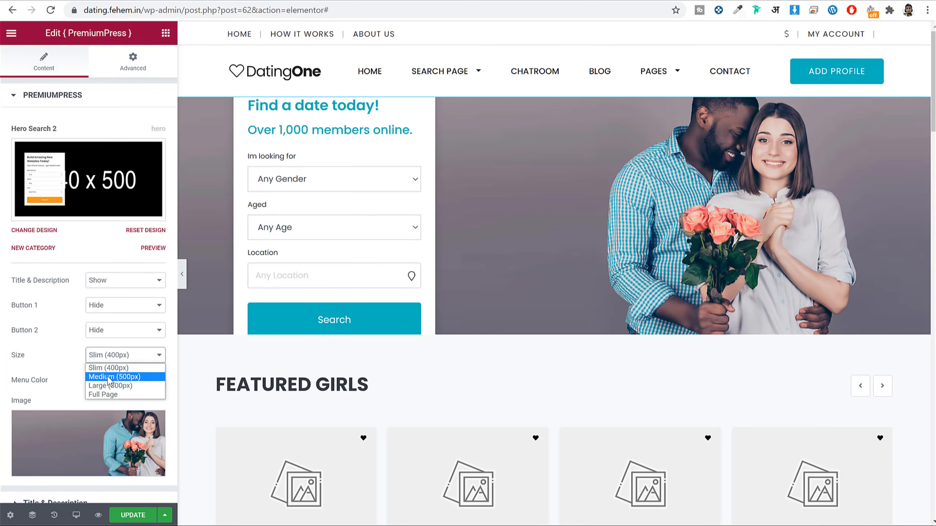
left_click(109, 379)
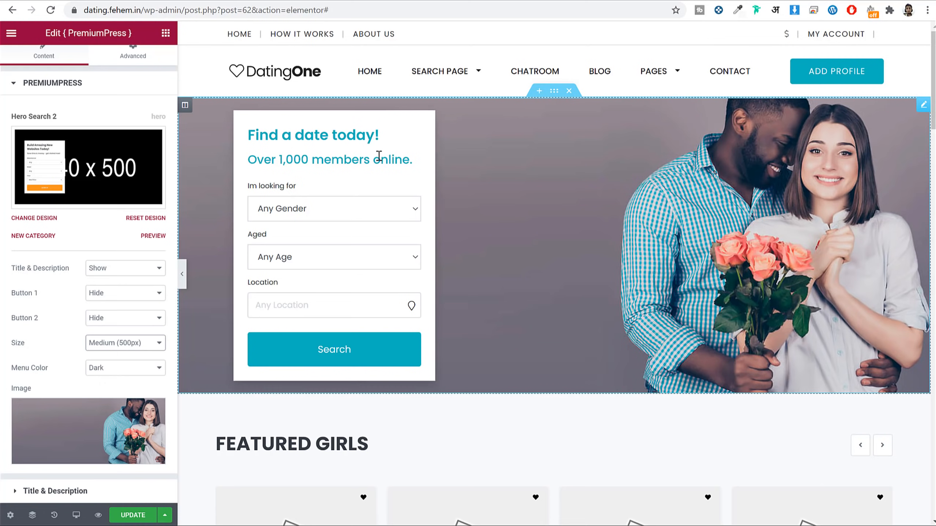
left_click(74, 491)
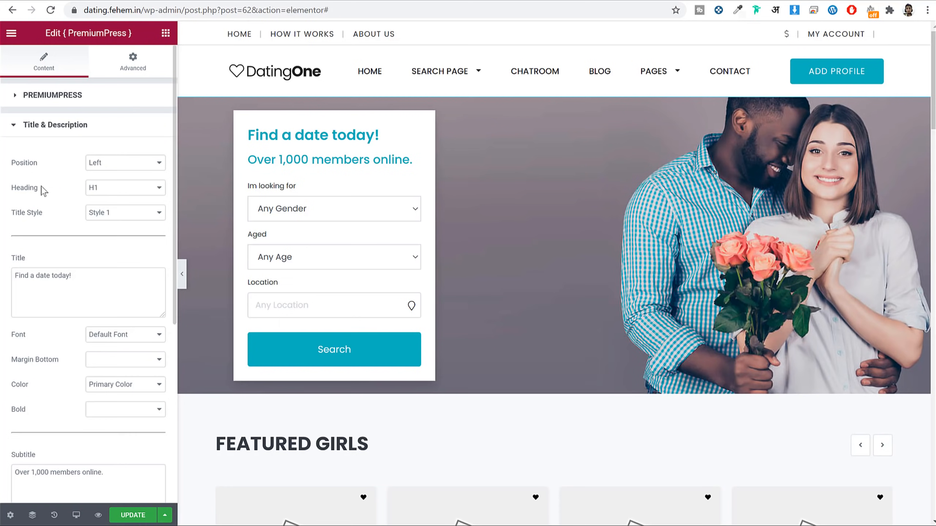
Step: Try H2 and title Styles 2–4, keeping the title as H1 with Style 1
left_click(124, 192)
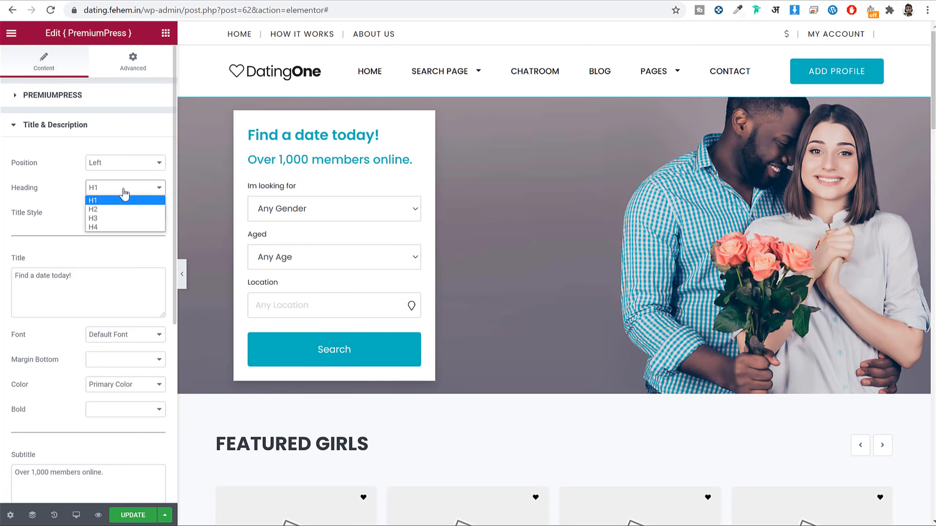
left_click(118, 210)
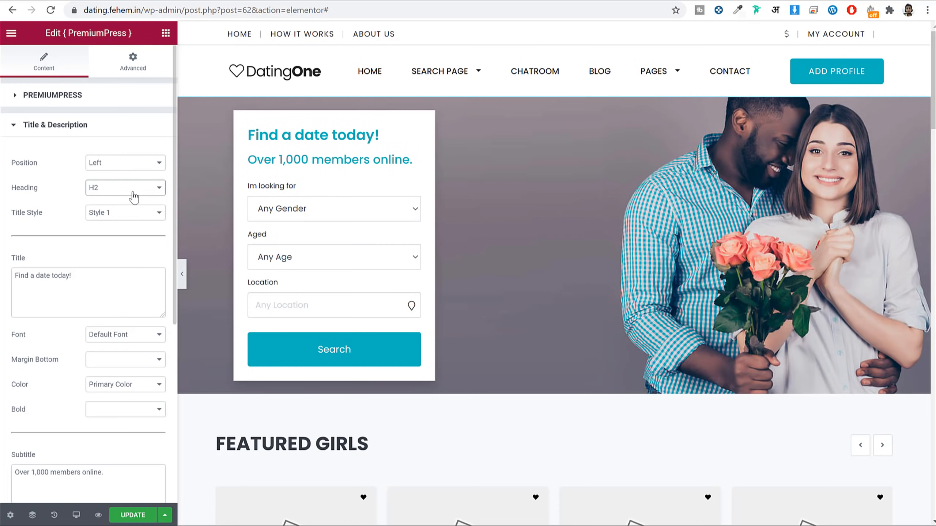
left_click(118, 188)
left_click(114, 201)
left_click(119, 214)
left_click(115, 234)
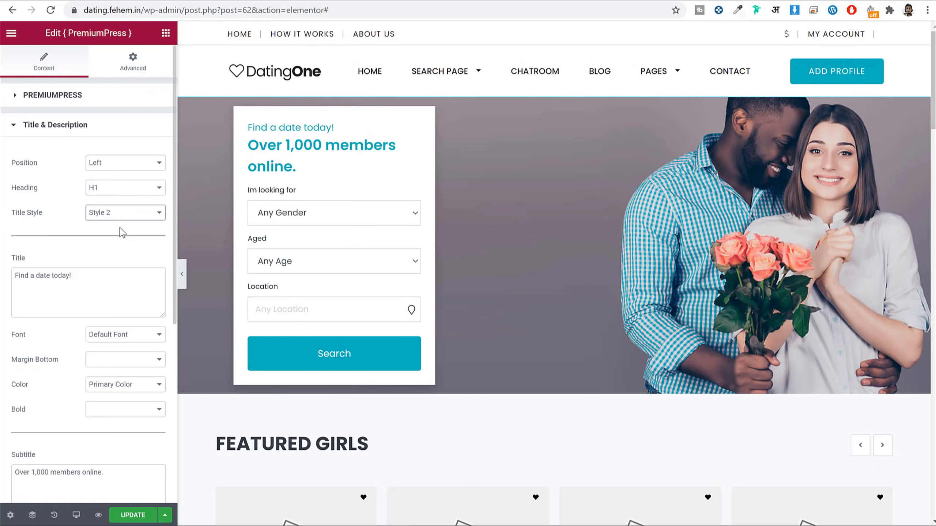
left_click(124, 213)
left_click(99, 243)
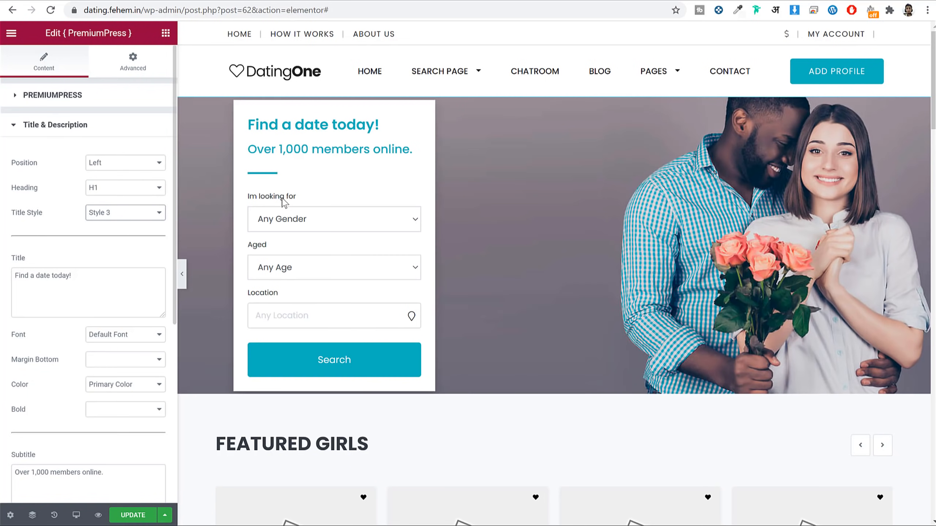
left_click(124, 213)
left_click(118, 252)
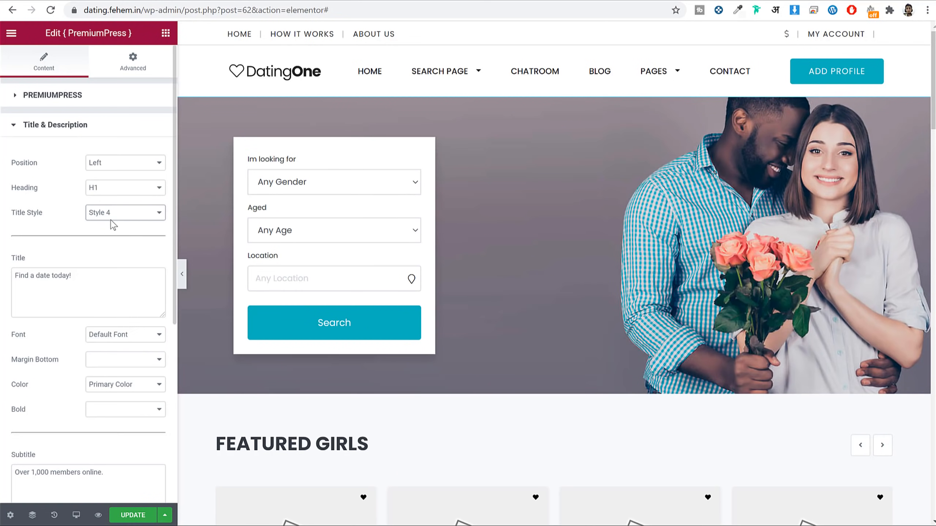
left_click(111, 214)
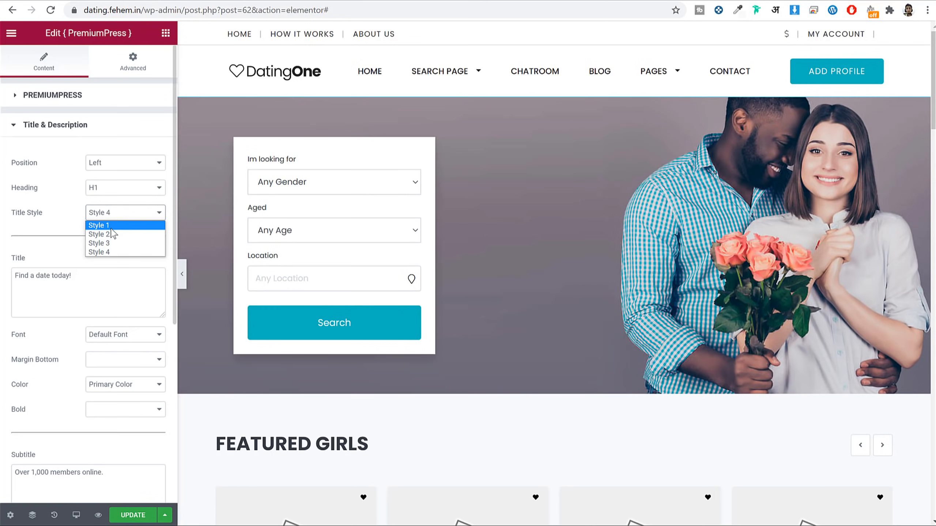
left_click(111, 228)
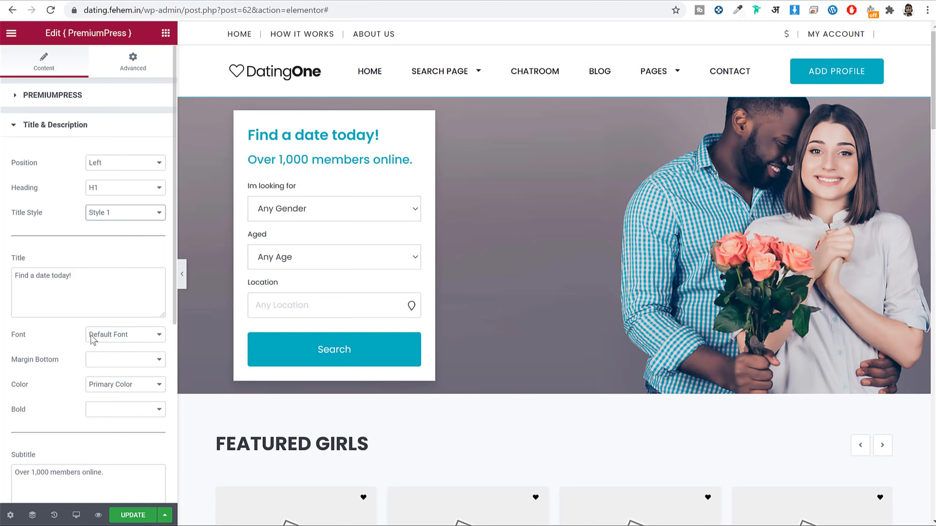
Step: Set the hero title font to Actor and colour to Black, then view the live homepage
left_click(127, 342)
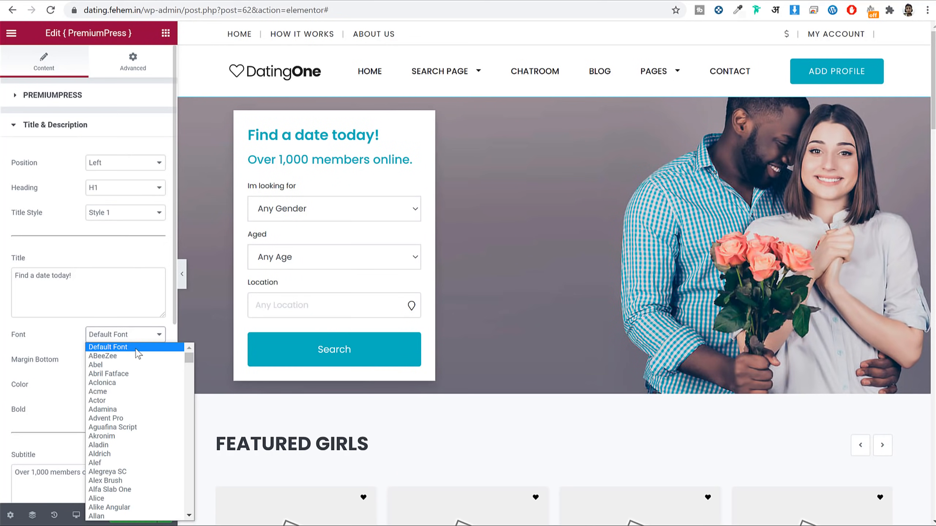
left_click(117, 396)
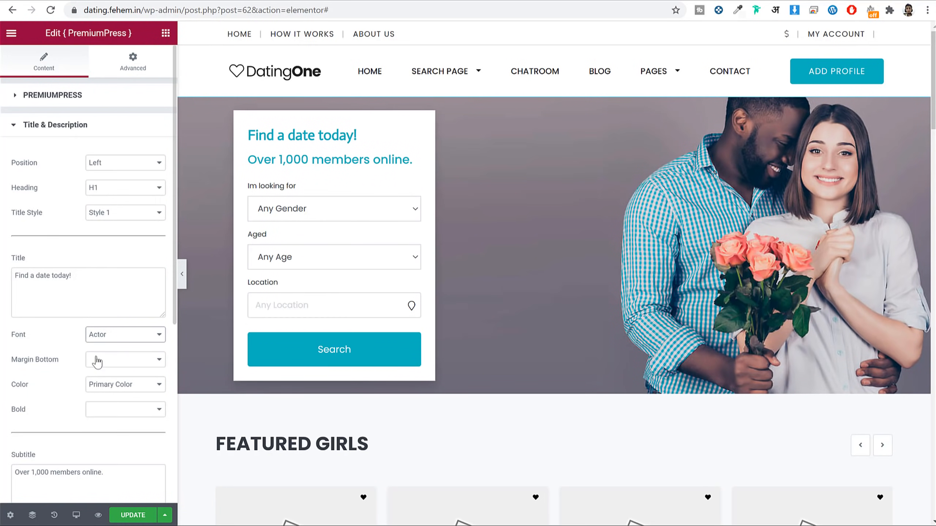
scroll(60, 371, "down", 3)
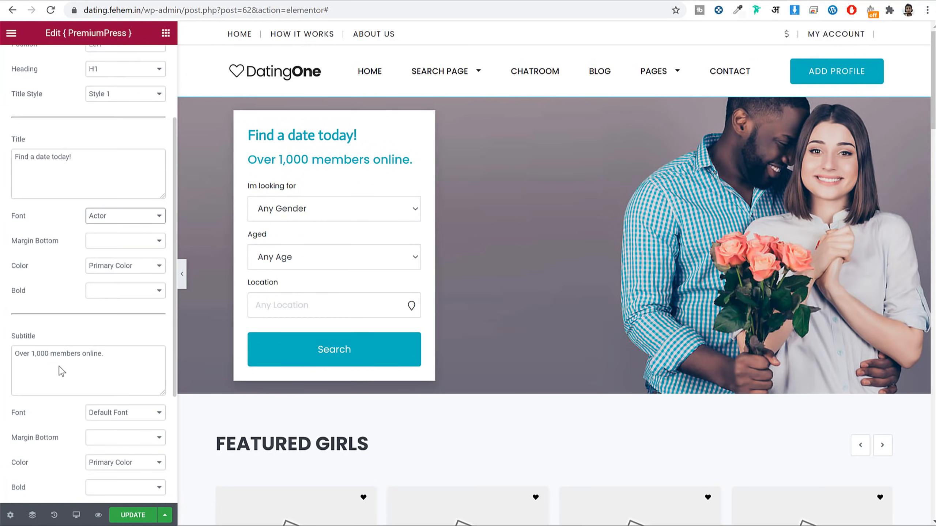
left_click(118, 267)
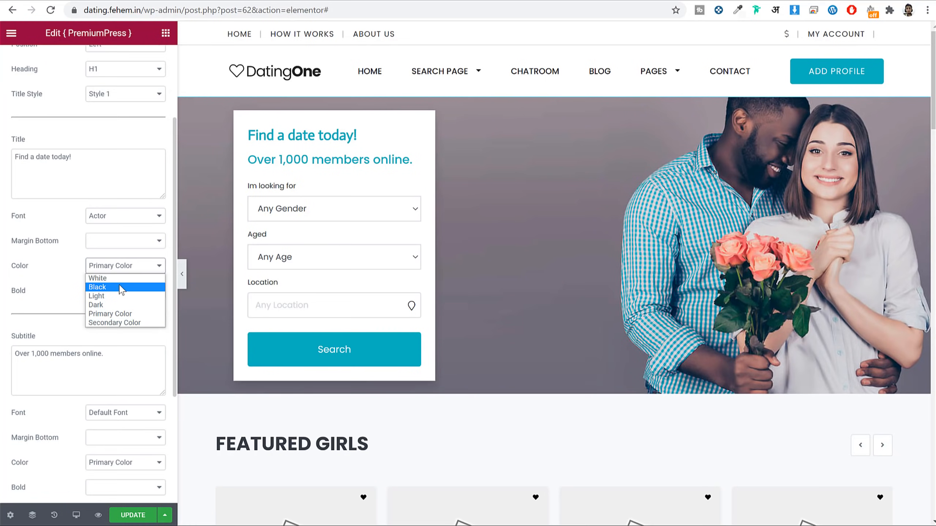
left_click(122, 288)
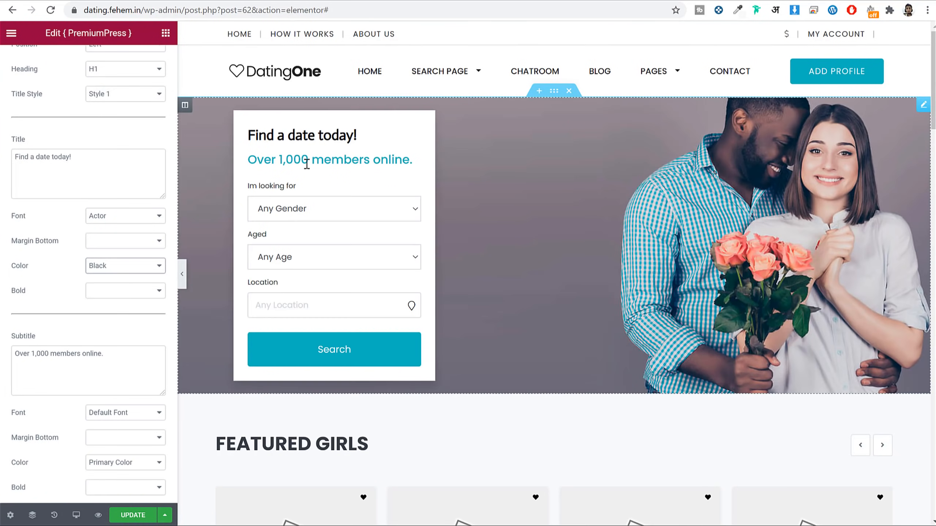
left_click(237, 0)
key("ctrl+Tab")
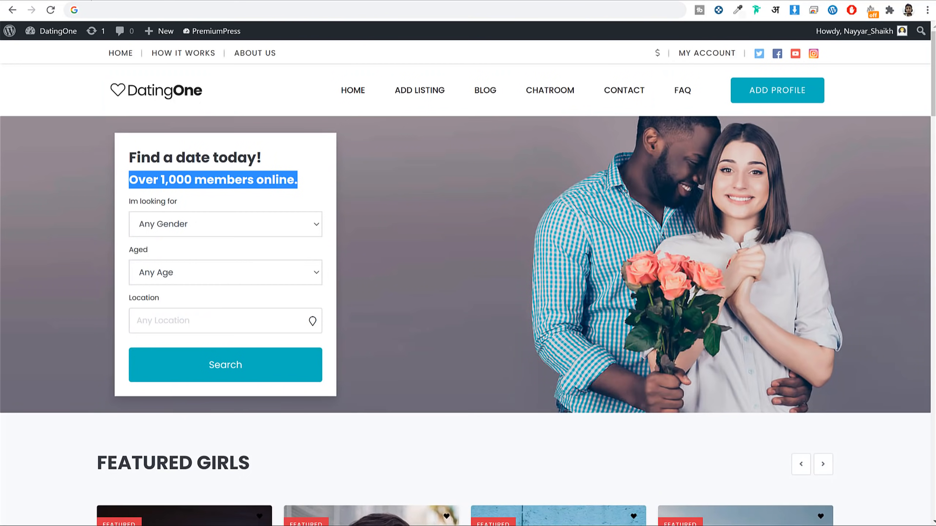
Step: Select part of the hero subtitle on the live site, then confirm its Subtitle Font remains Default Font
left_click(217, 143)
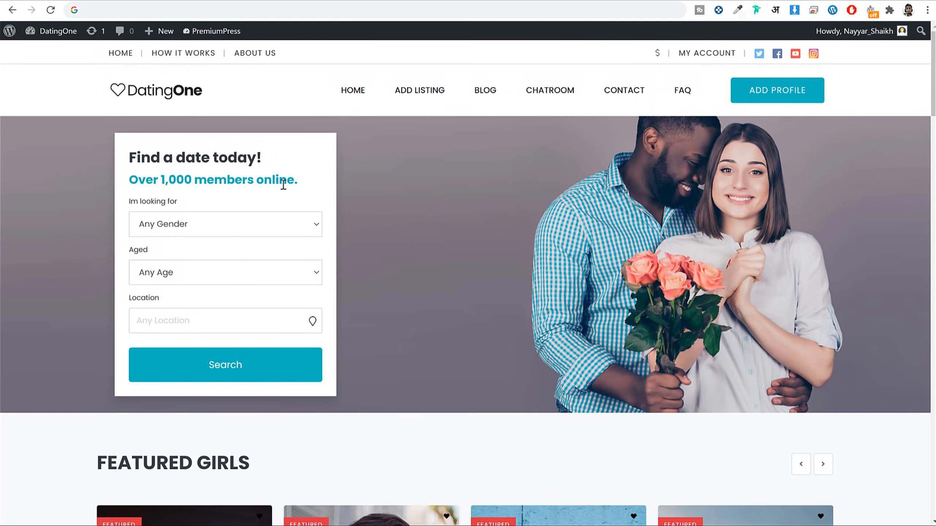
left_click_drag(280, 184, 146, 184)
left_click(364, 1)
scroll(89, 289, "down", 4)
double_click(19, 289)
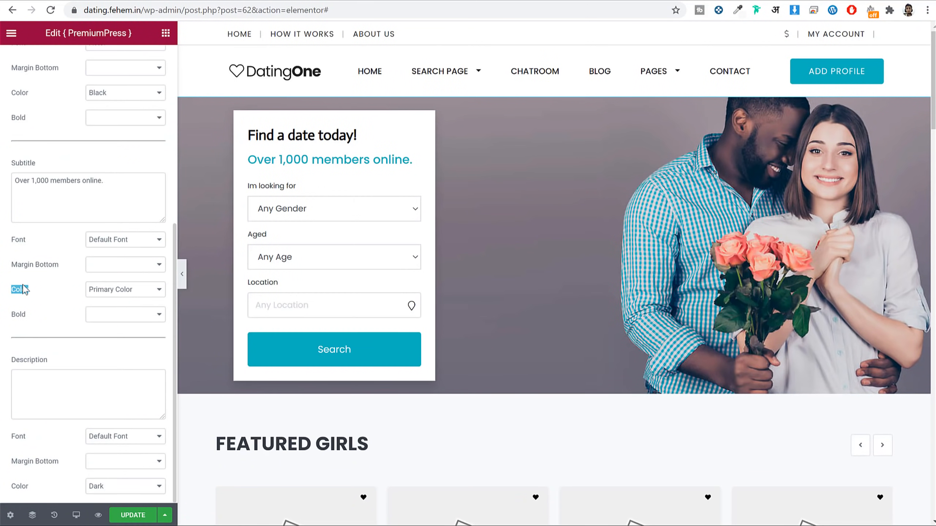
left_click(126, 244)
left_click(139, 254)
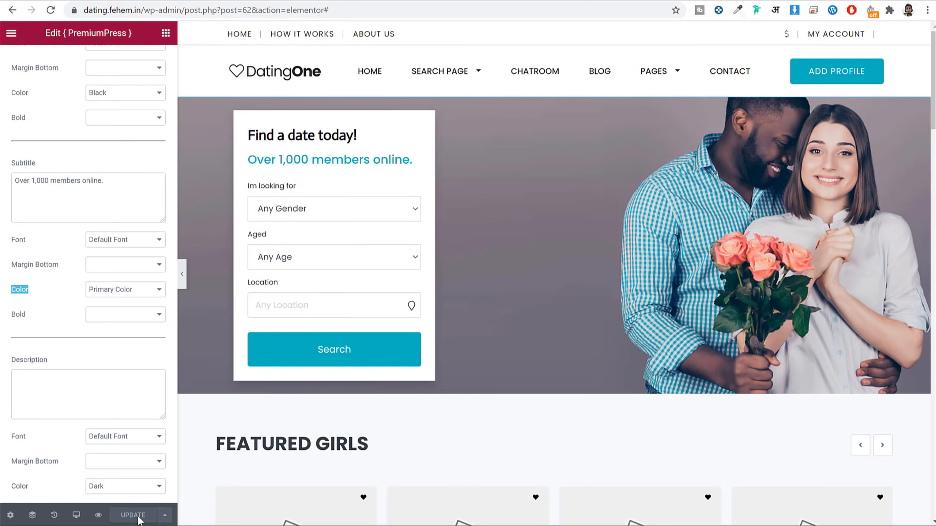
Step: Change the featured listing heading from FEATURED GIRLS to FEATURED PROFILES
scroll(628, 260, "down", 5)
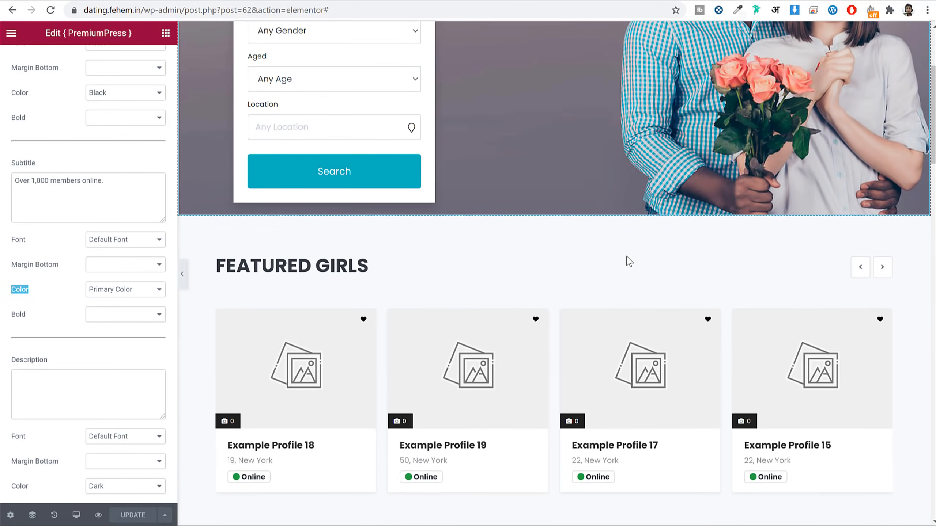
scroll(629, 261, "down", 3)
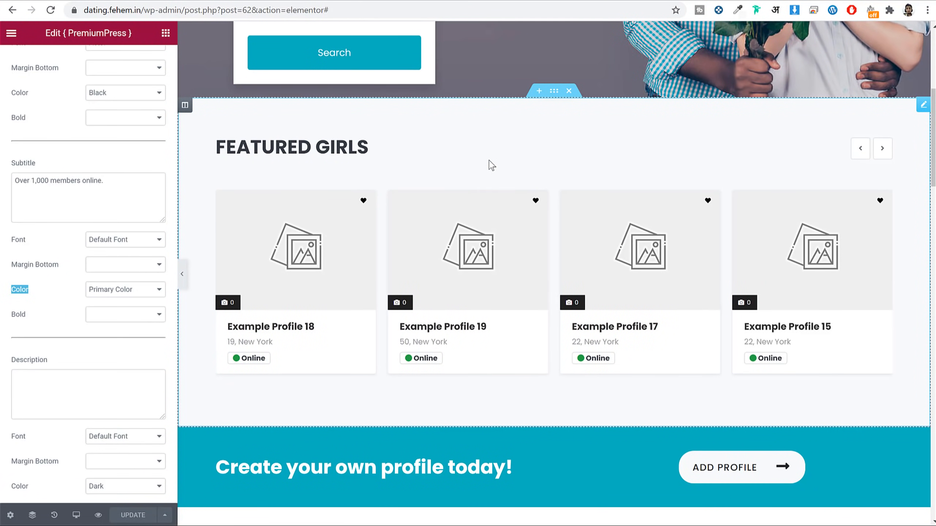
left_click(489, 162)
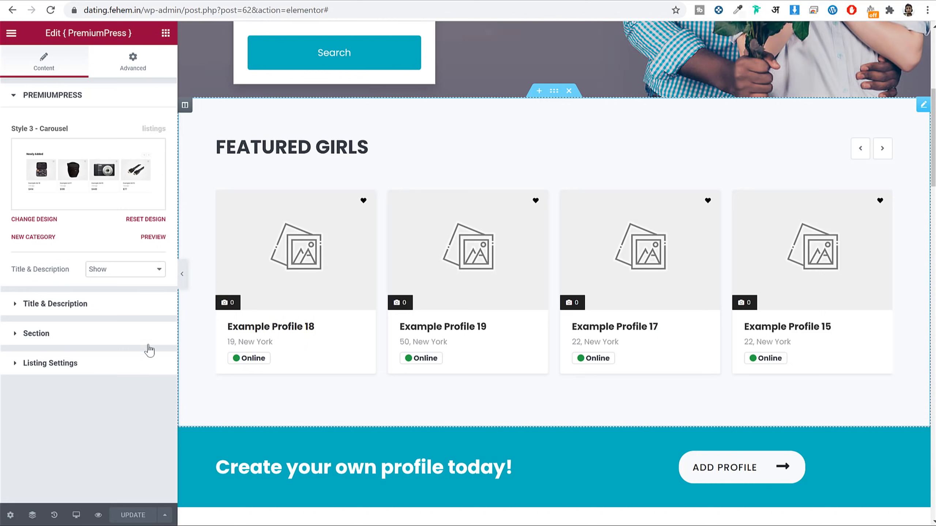
left_click(110, 304)
left_click(62, 284)
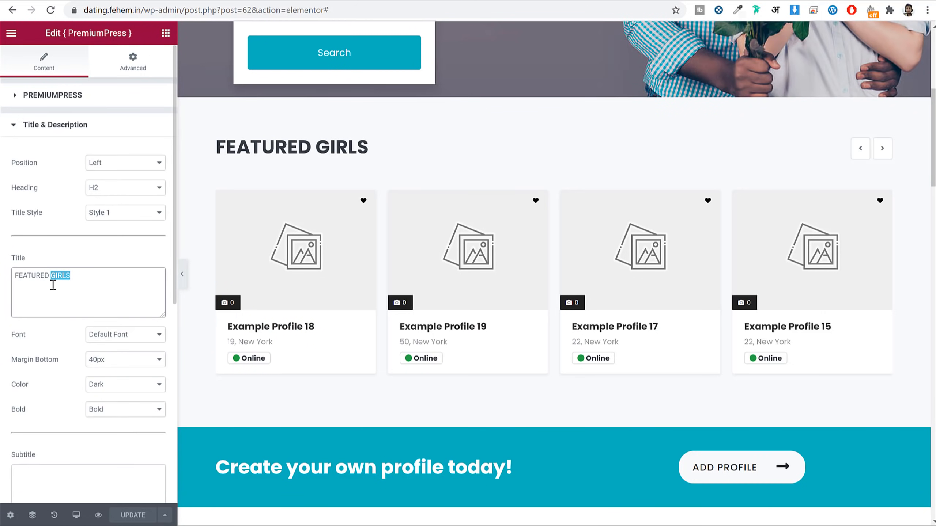
type("PROFILES")
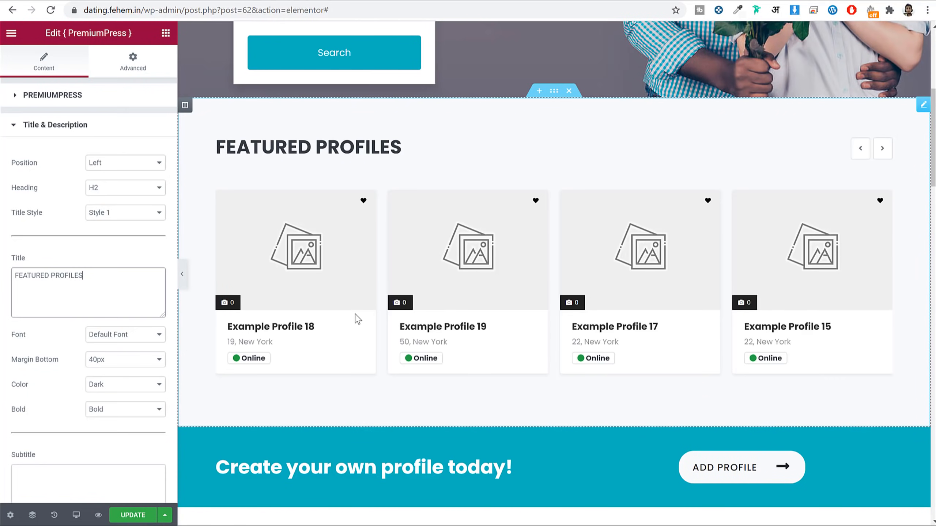
Step: Set the FEATURED PROFILES heading colour to Primary Color
left_click(110, 384)
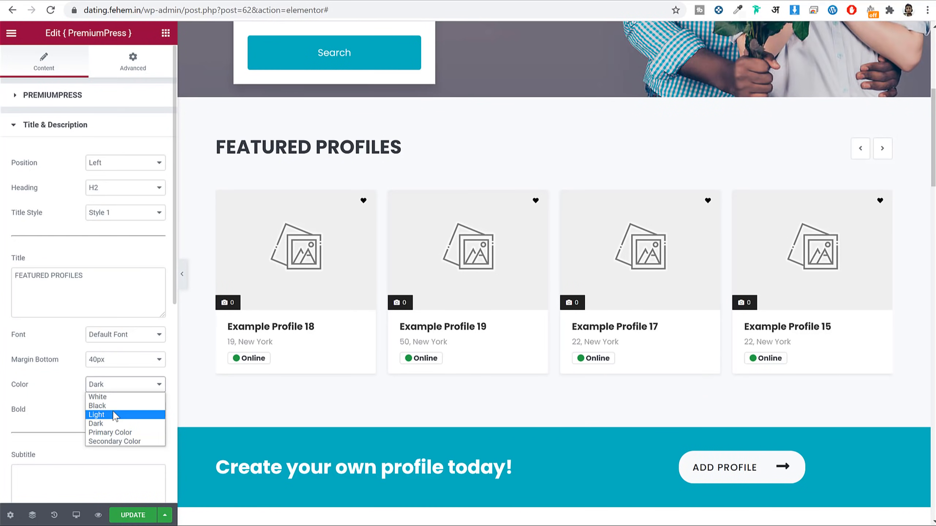
left_click(118, 433)
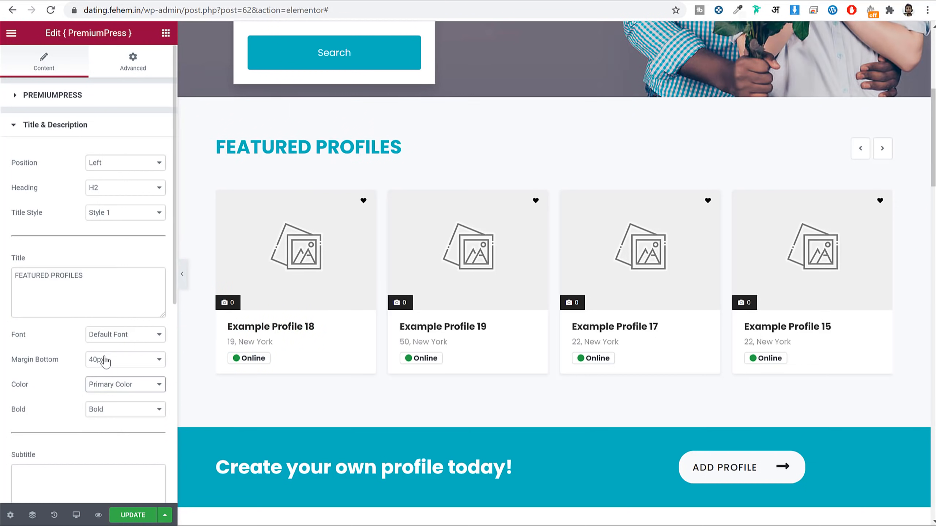
scroll(95, 439, "down", 8)
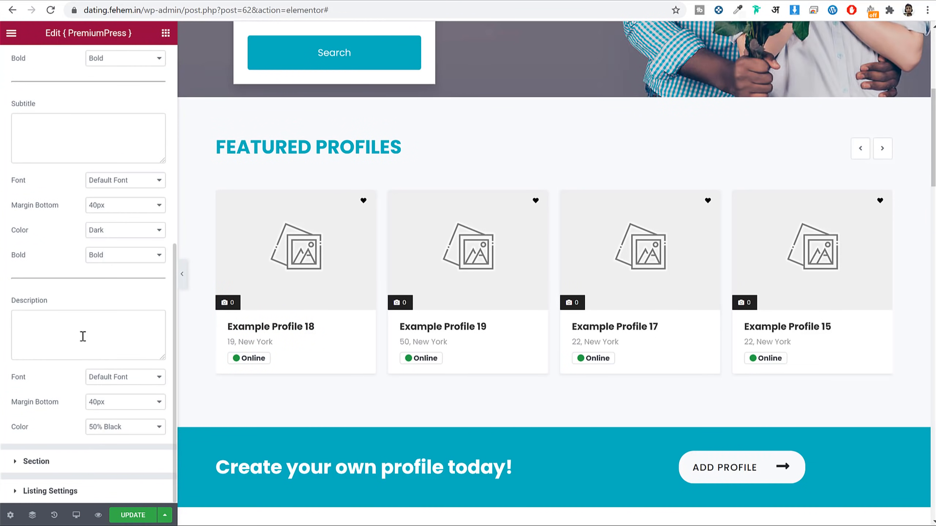
left_click(88, 467)
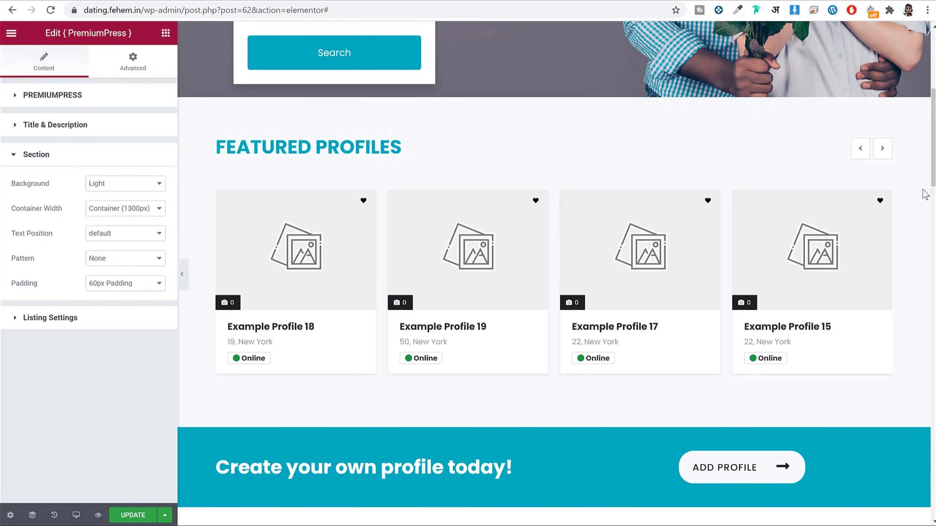
Step: Try Dark, Black and Secondary Color section backgrounds for Featured Profiles, then restore Light
left_click(126, 186)
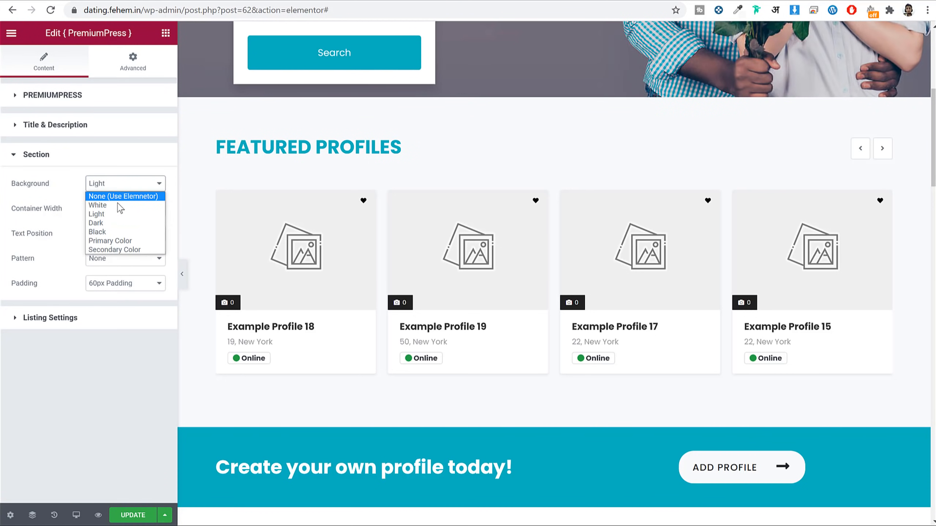
left_click(118, 221)
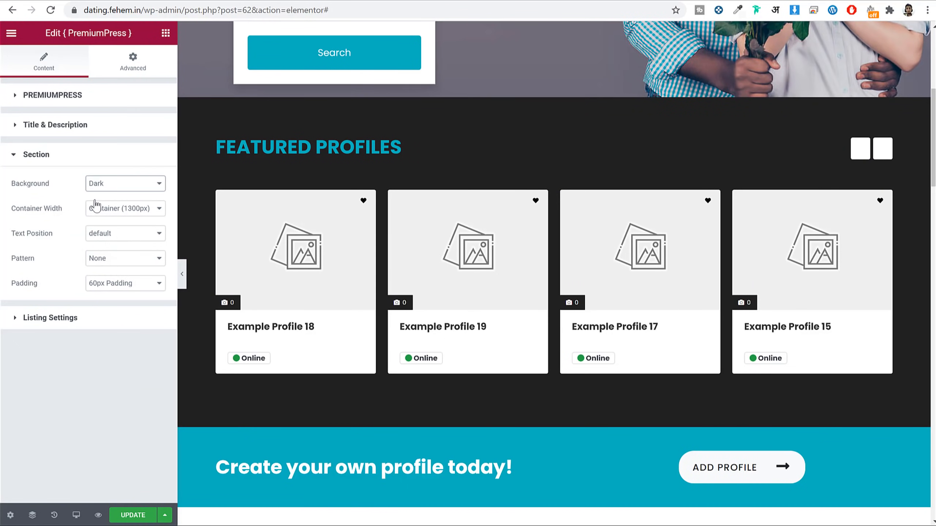
left_click(100, 183)
left_click(123, 232)
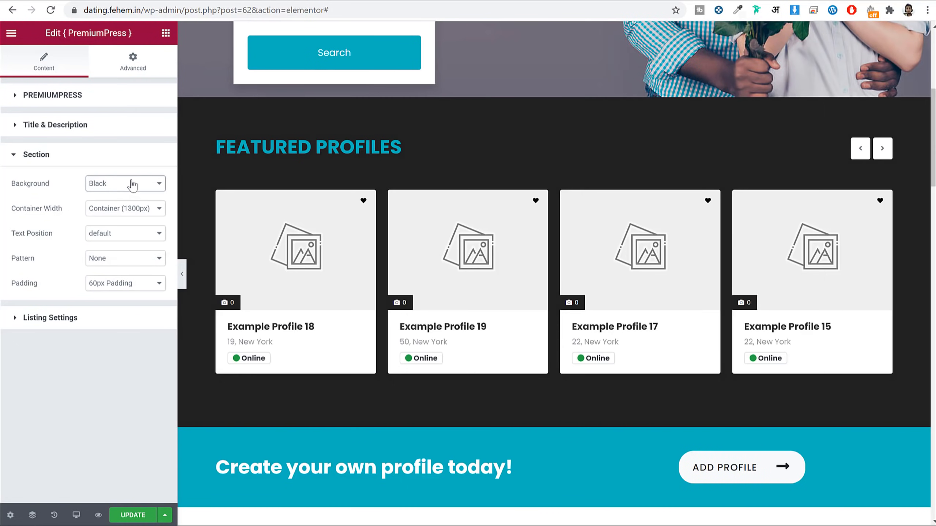
left_click(132, 183)
left_click(125, 251)
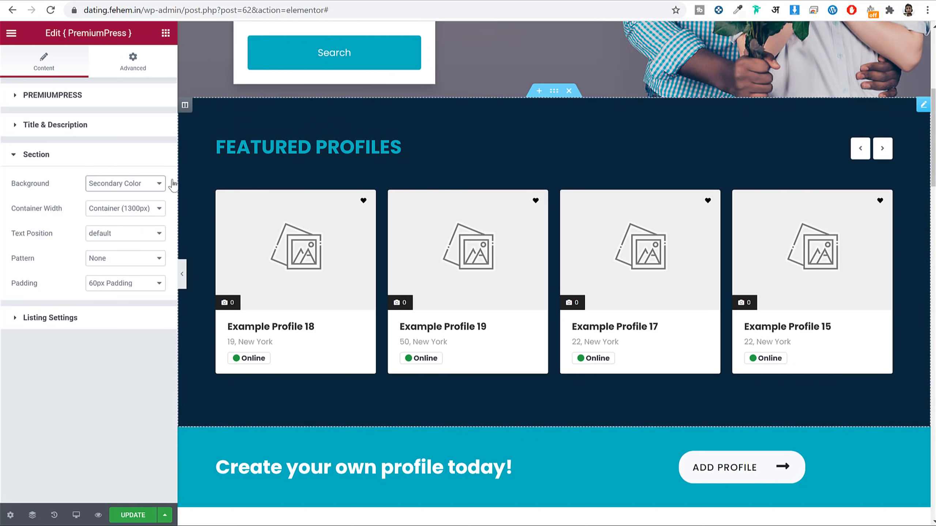
left_click(98, 184)
left_click(125, 184)
left_click(126, 183)
left_click(115, 214)
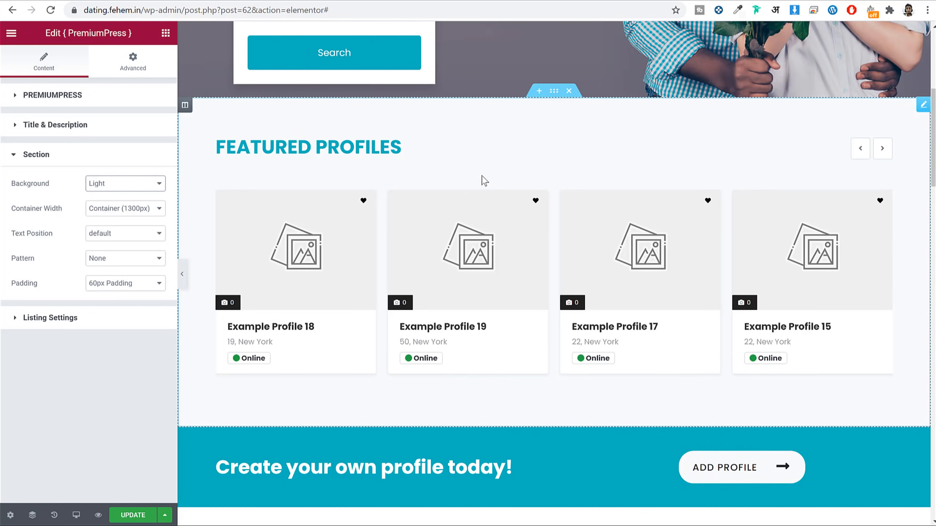
left_click(109, 323)
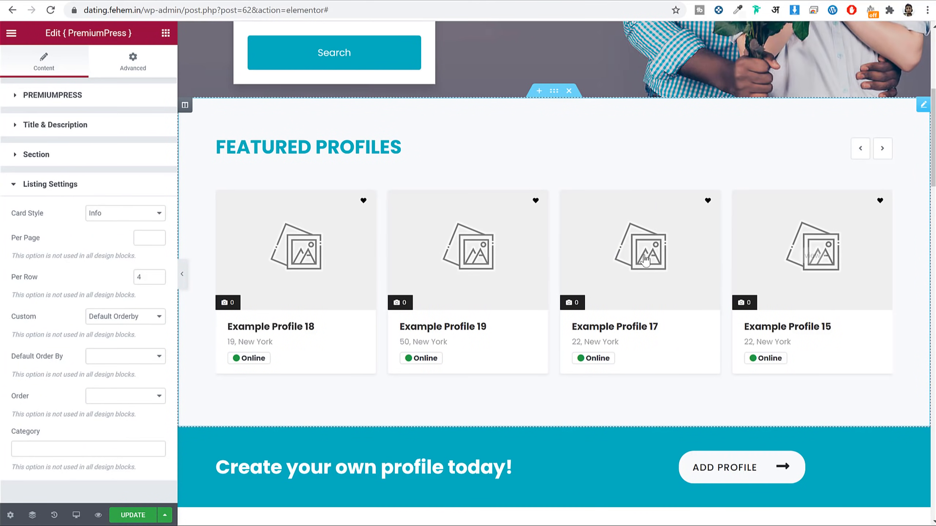
Step: Try the List, List Small and Small card styles, then settle on the Info card style
left_click(116, 214)
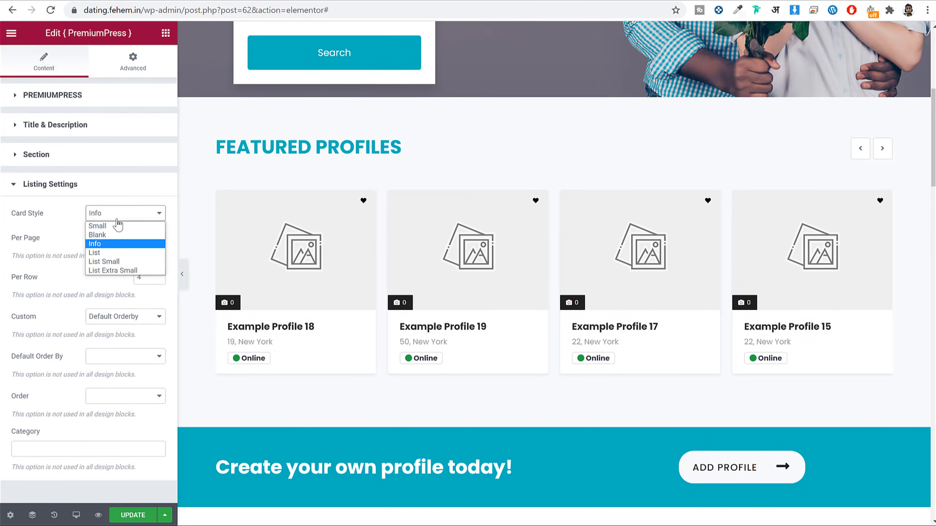
left_click(119, 253)
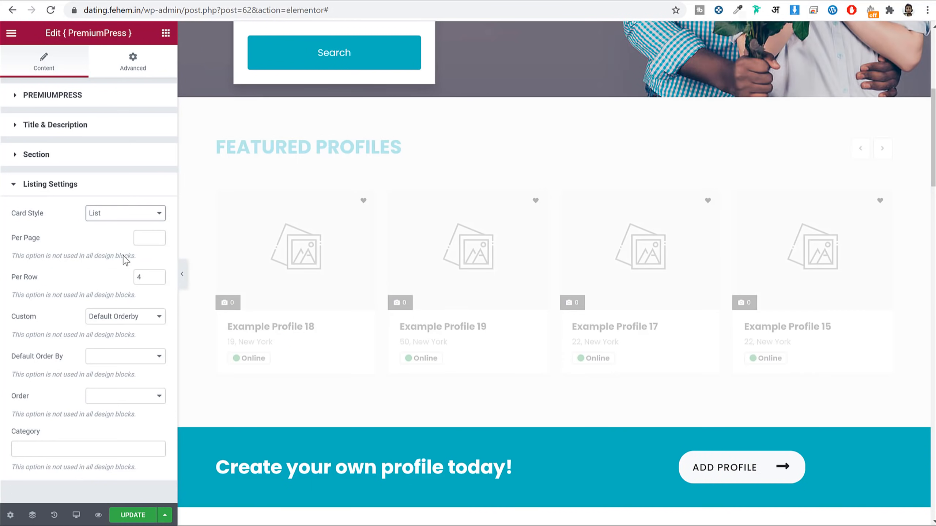
left_click(146, 214)
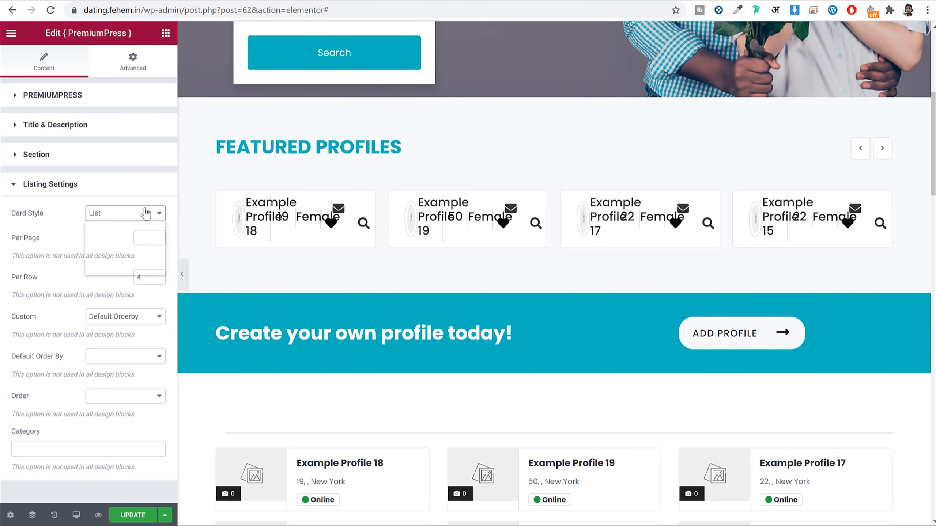
left_click(118, 261)
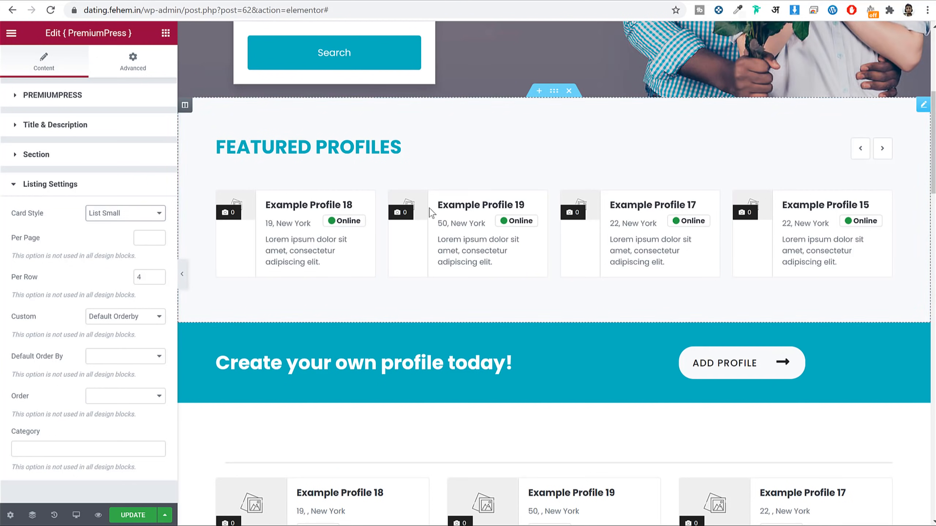
left_click(129, 213)
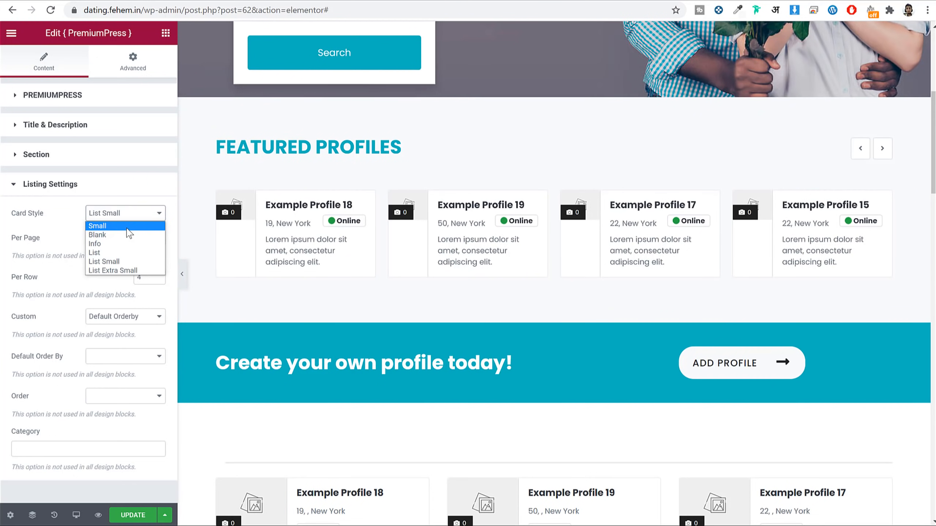
left_click(127, 226)
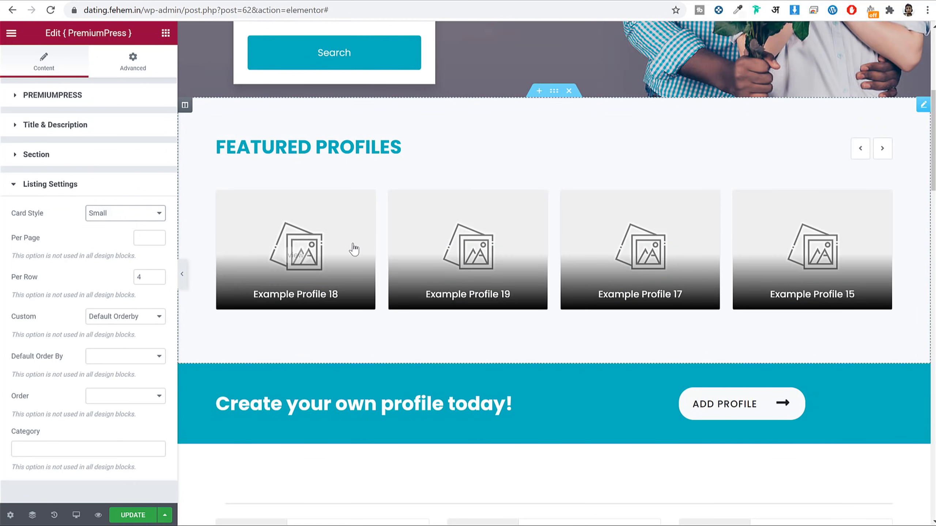
left_click(125, 213)
left_click(119, 245)
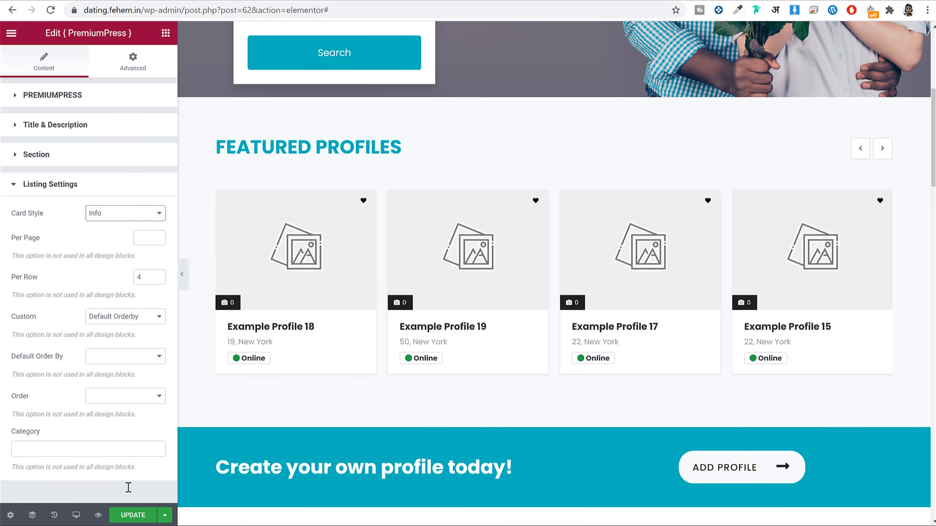
Step: Open the 'Create your own profile today!' banner's Title & Description and select its title text
scroll(645, 222, "down", 5)
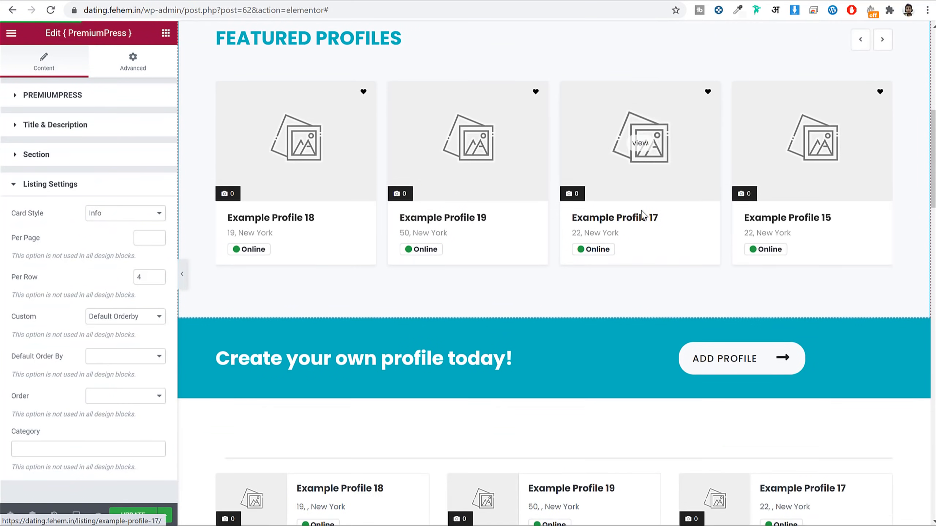
scroll(650, 229, "down", 1)
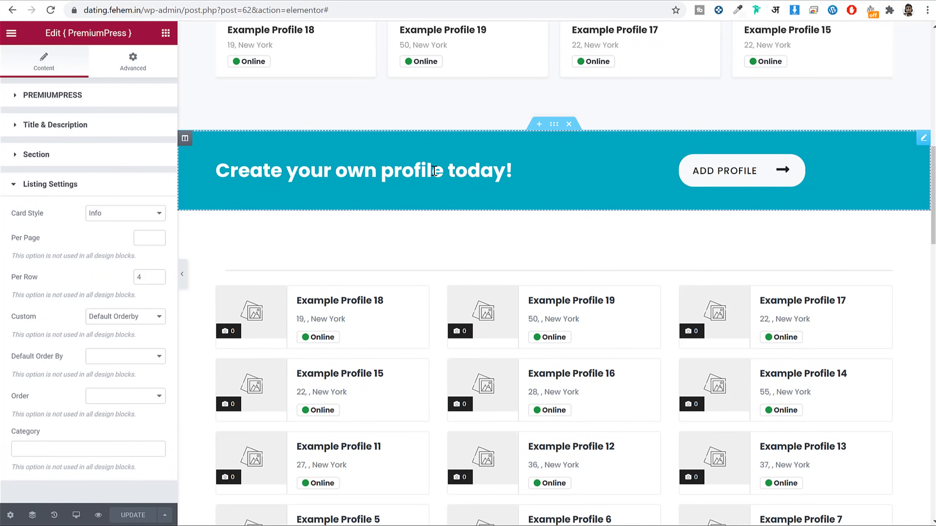
left_click(424, 187)
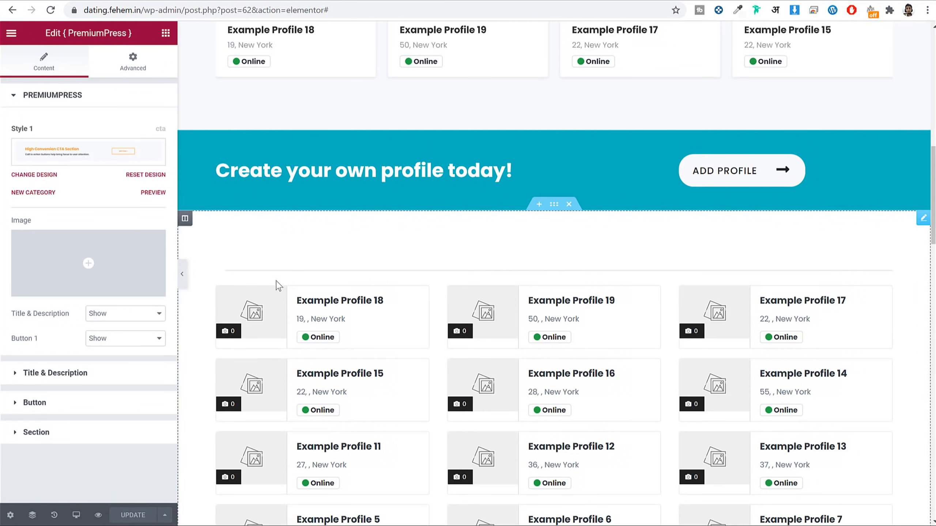
left_click(100, 374)
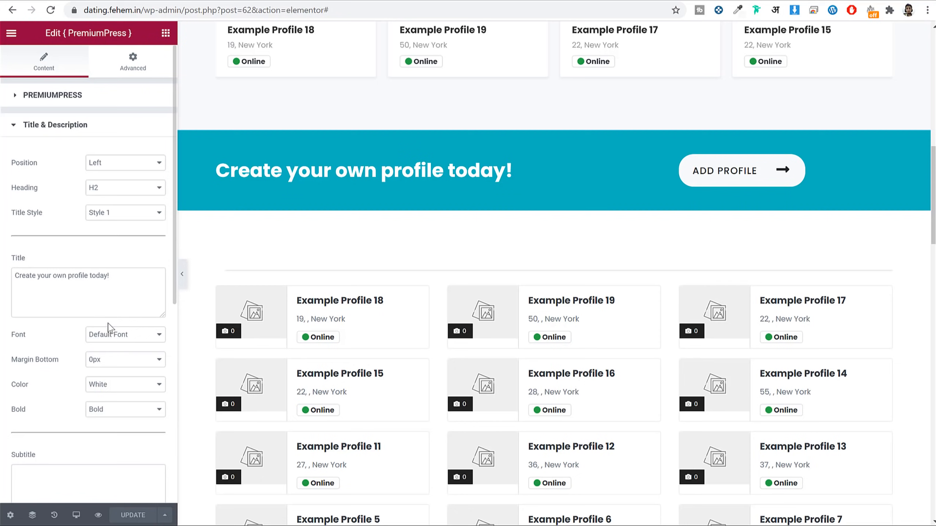
triple_click(115, 281)
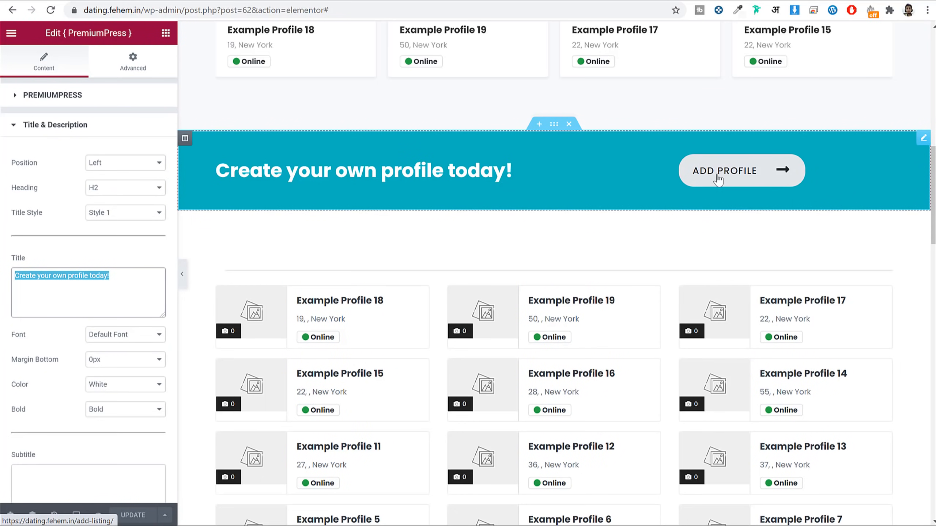
scroll(722, 164, "down", 3)
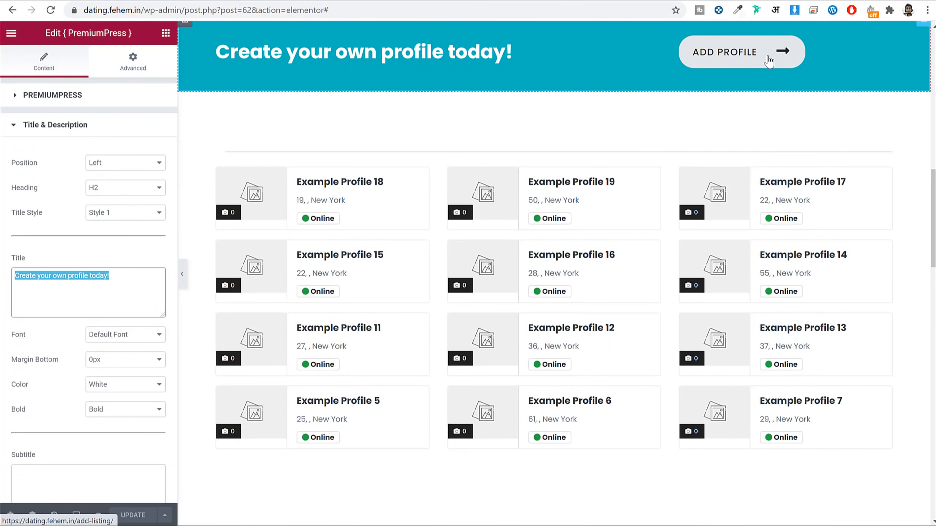
scroll(791, 147, "down", 10)
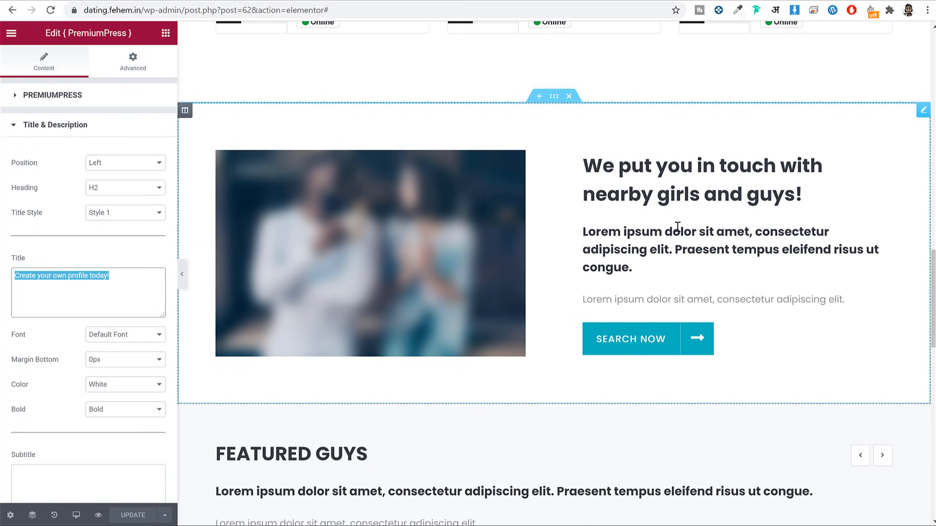
Step: Upload image1 and insert it as Image 1 of the 'We put you in touch' section
left_click(630, 214)
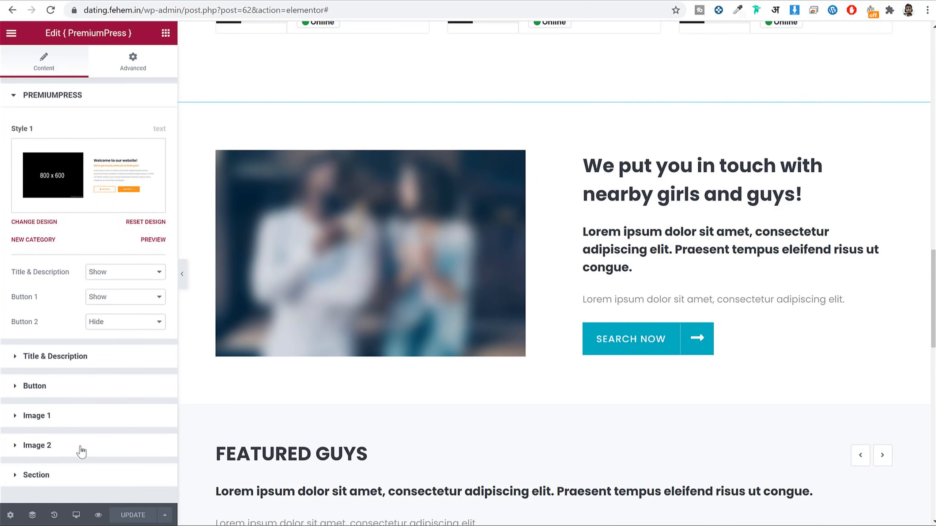
left_click(37, 415)
left_click(100, 266)
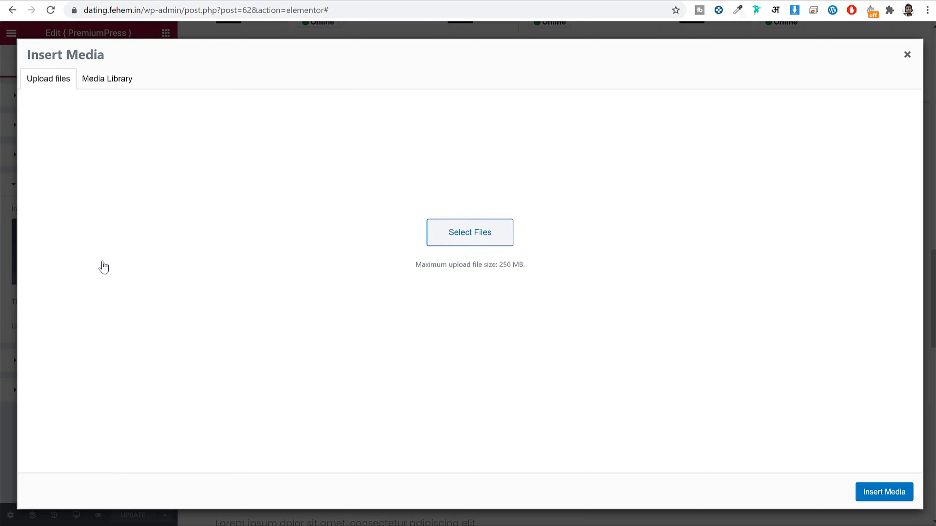
left_click(471, 267)
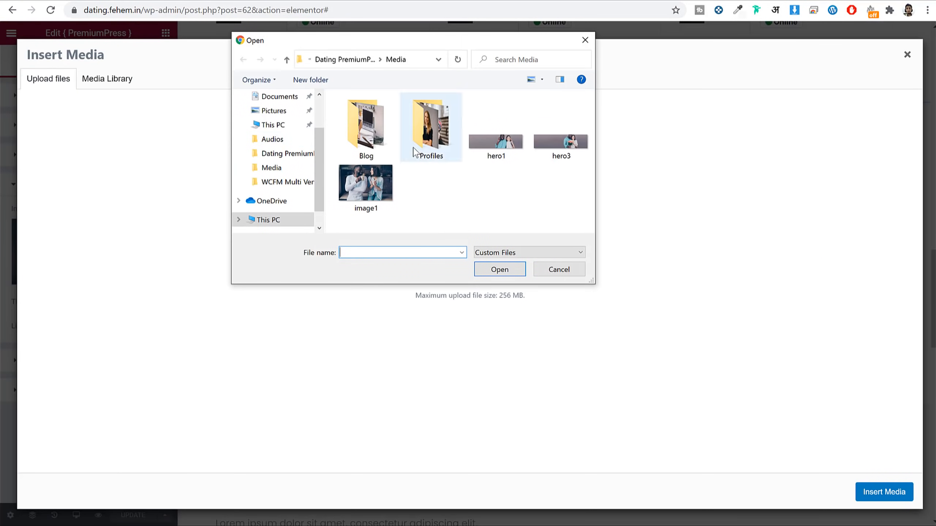
left_click(384, 185)
left_click(492, 275)
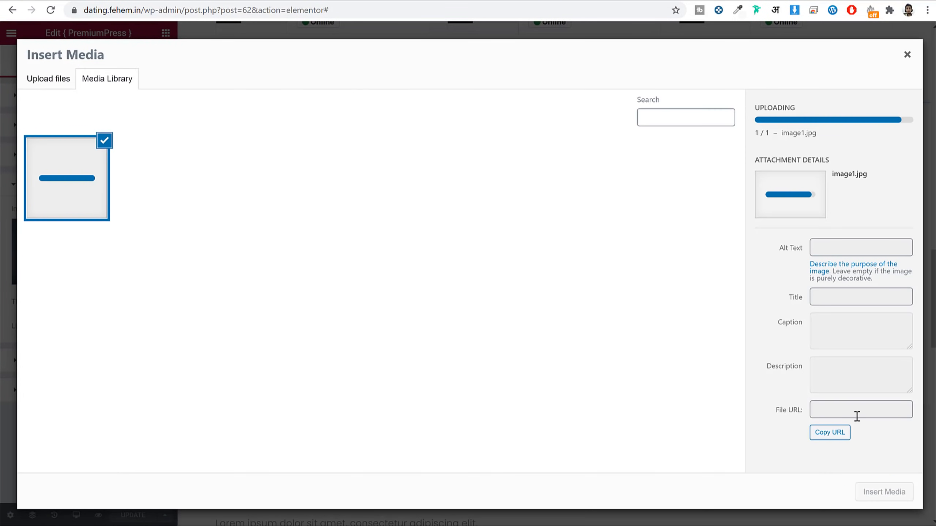
left_click(883, 492)
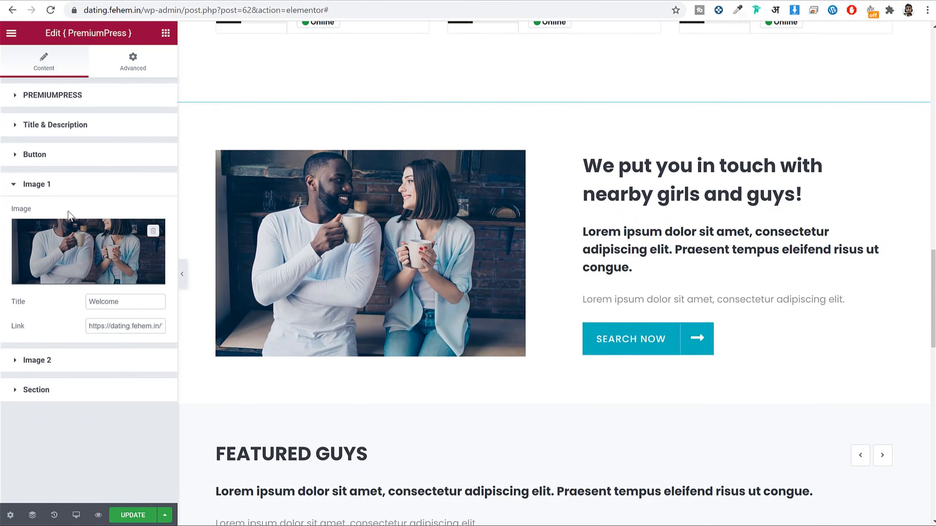
Step: Set the section heading's Title Color to Primary Color and save the page with UPDATE
left_click(97, 131)
left_click(100, 292)
key("ctrl+a")
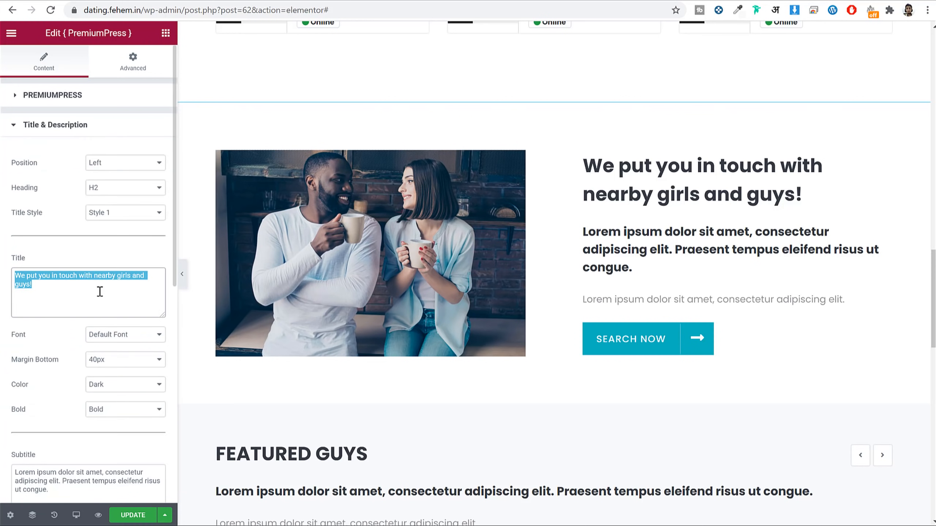
scroll(121, 293, "down", 3)
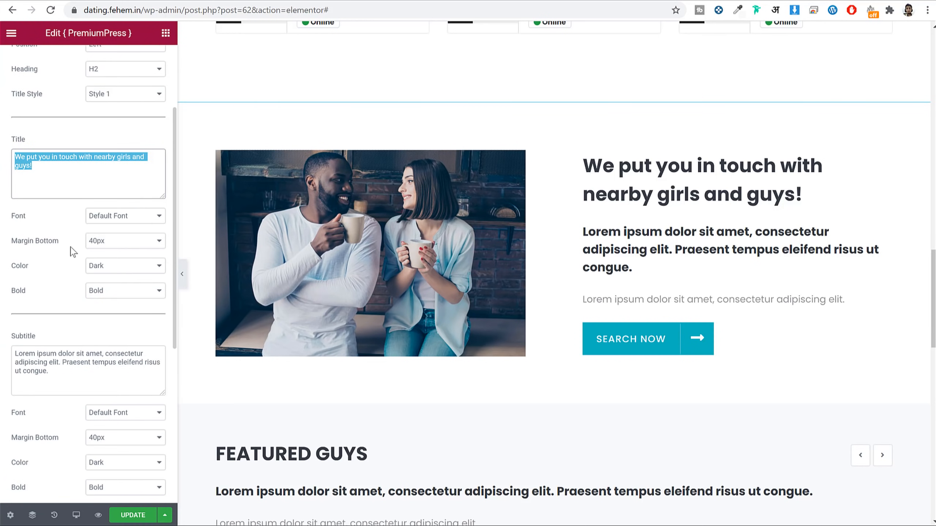
left_click(153, 270)
left_click(126, 315)
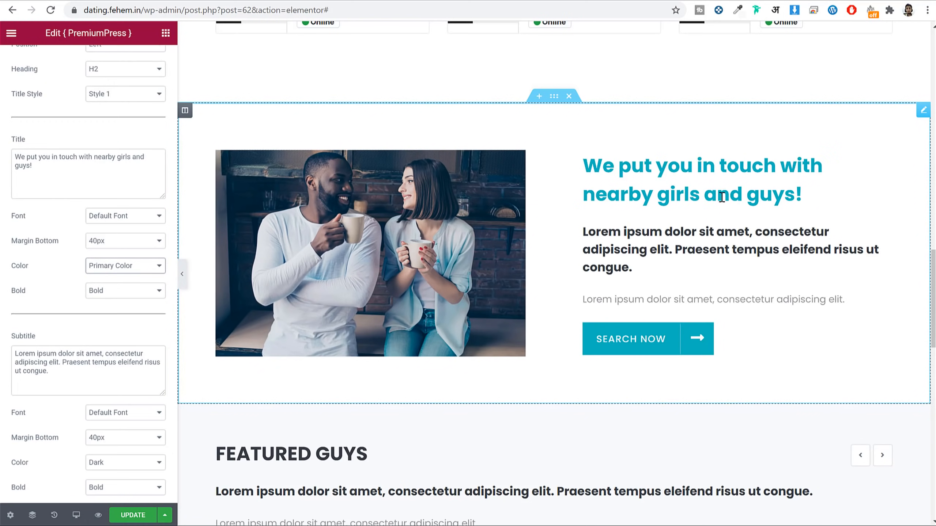
scroll(728, 204, "down", 7)
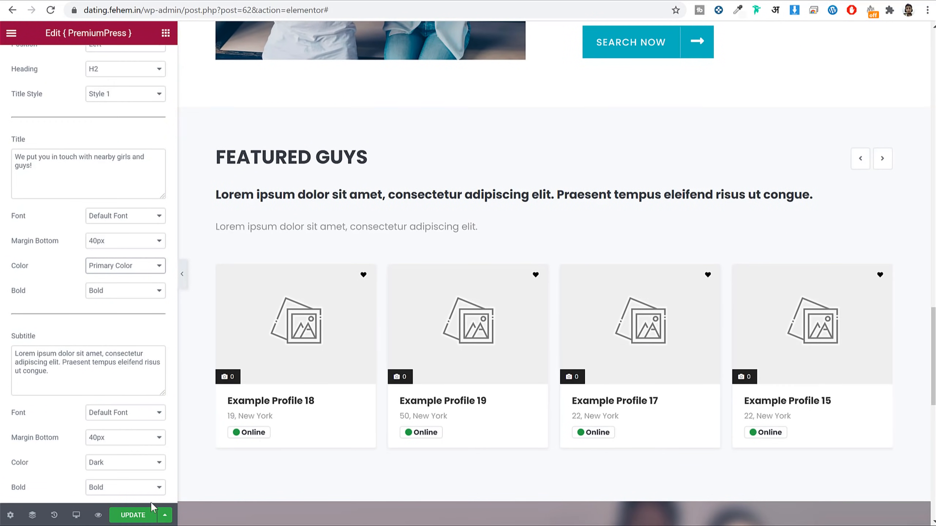
left_click(143, 516)
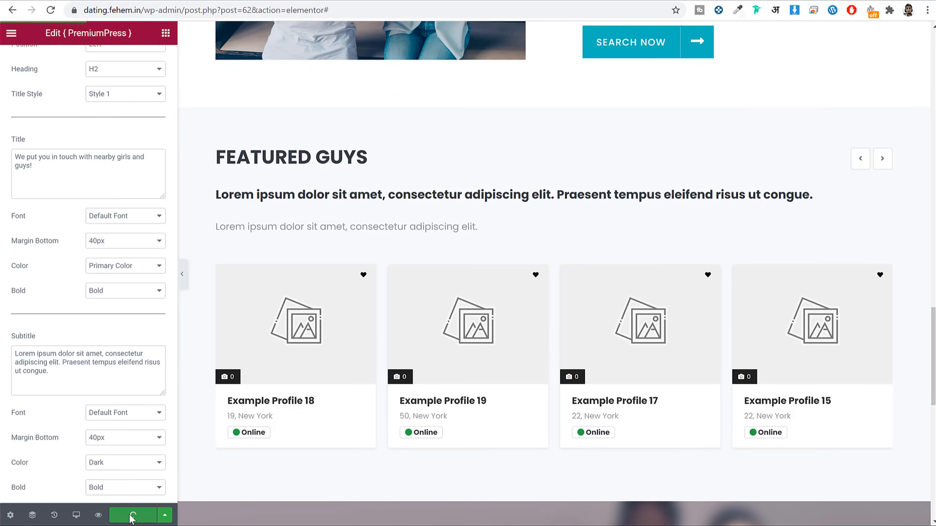
Step: Upload hero1.jpg and insert it as the Stay Updated newsletter section's image
scroll(628, 240, "down", 6)
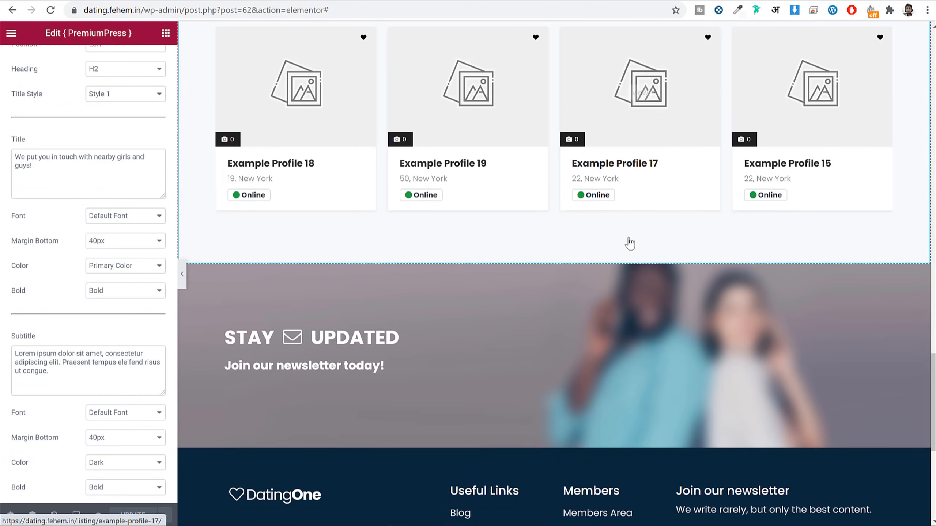
left_click(638, 323)
left_click(102, 279)
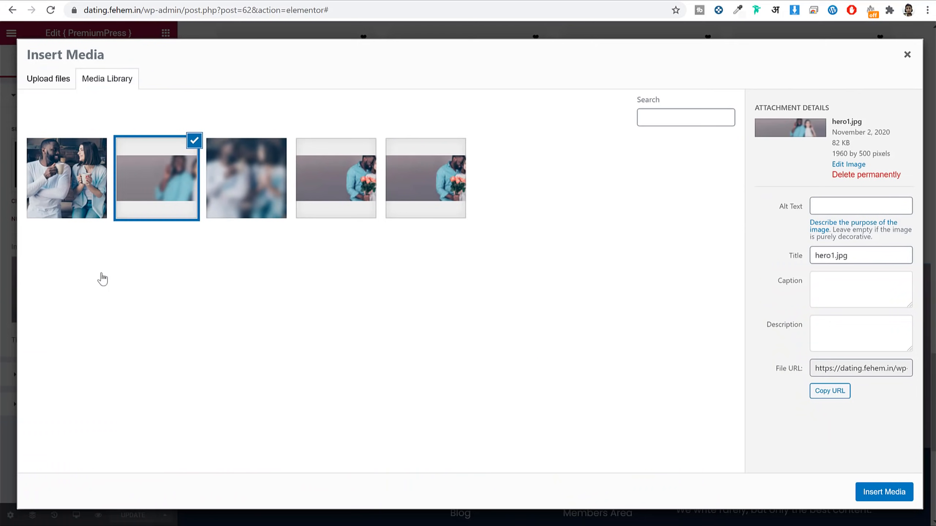
left_click(50, 82)
left_click(484, 263)
left_click(512, 140)
left_click(505, 254)
left_click(461, 286)
left_click(515, 270)
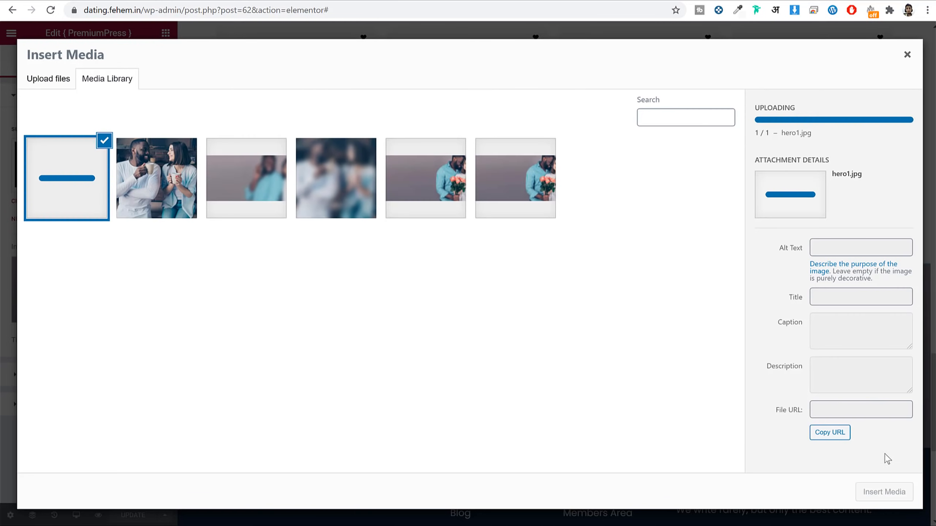
left_click(884, 493)
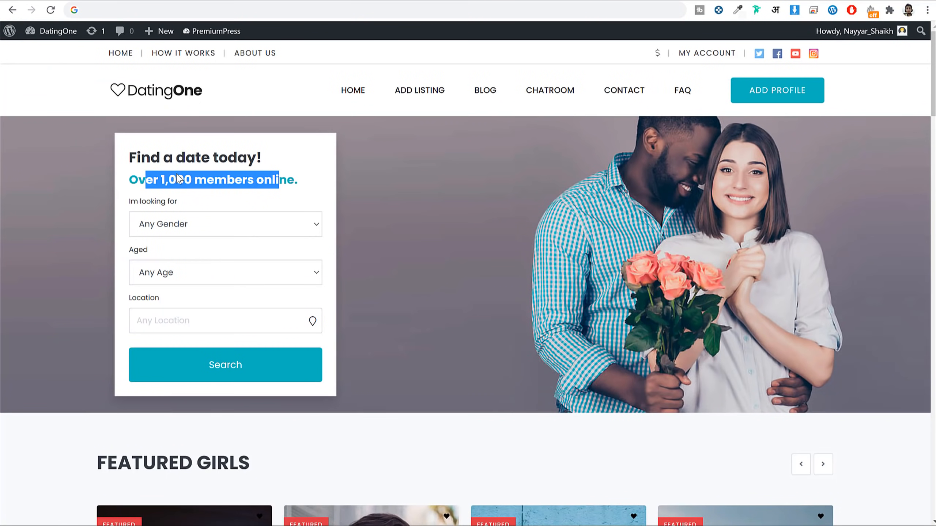
Step: Delete the Featured Guys section from the homepage
scroll(432, 357, "down", 15)
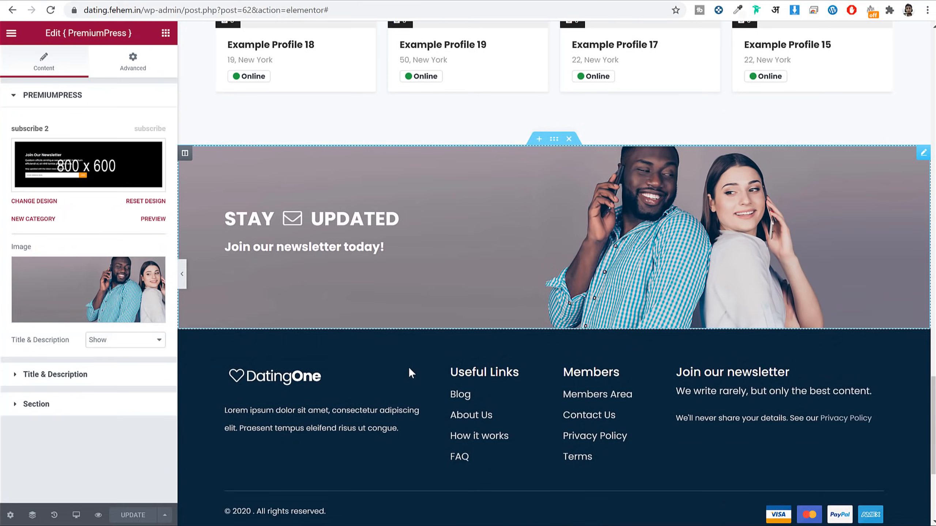
scroll(408, 367, "up", 8)
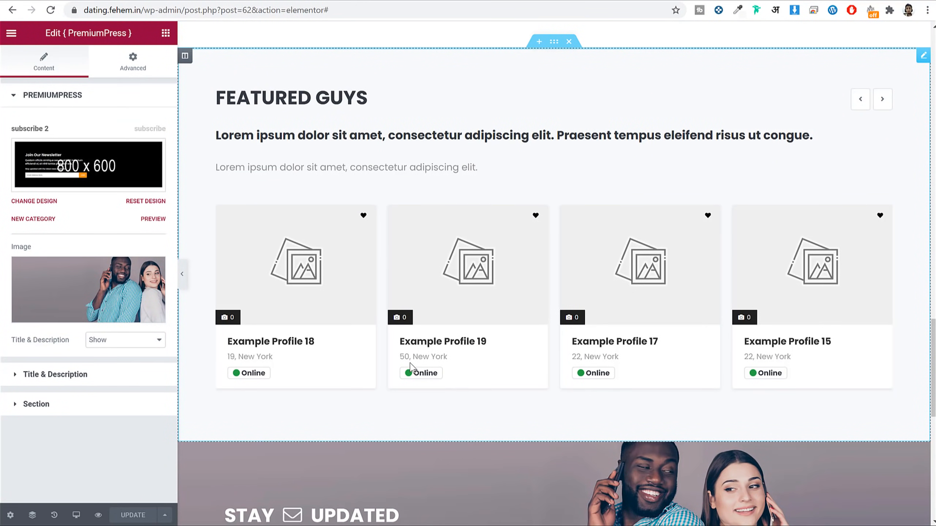
scroll(410, 366, "up", 20)
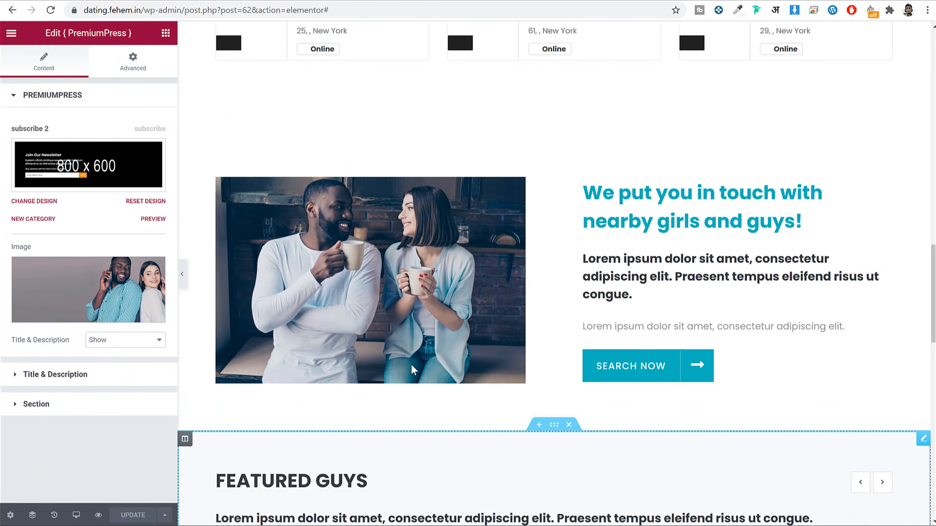
scroll(415, 372, "up", 3)
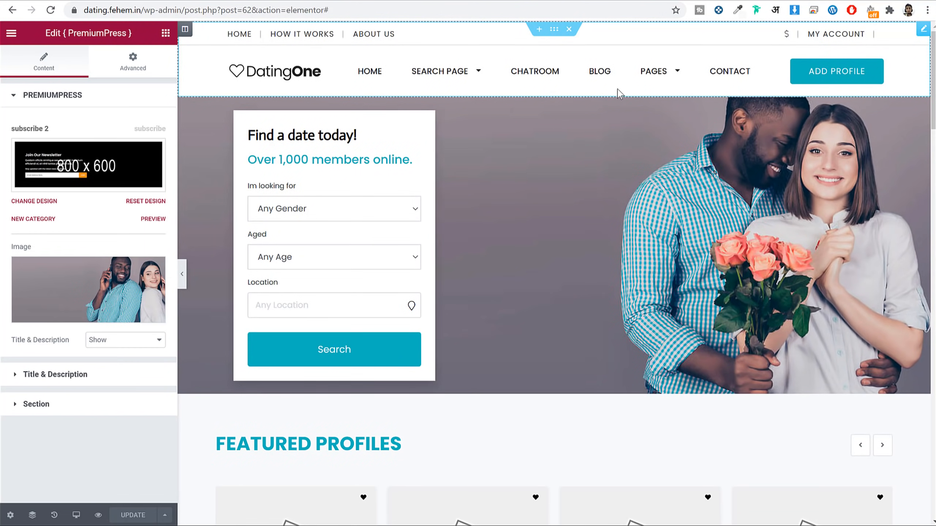
scroll(548, 221, "down", 19)
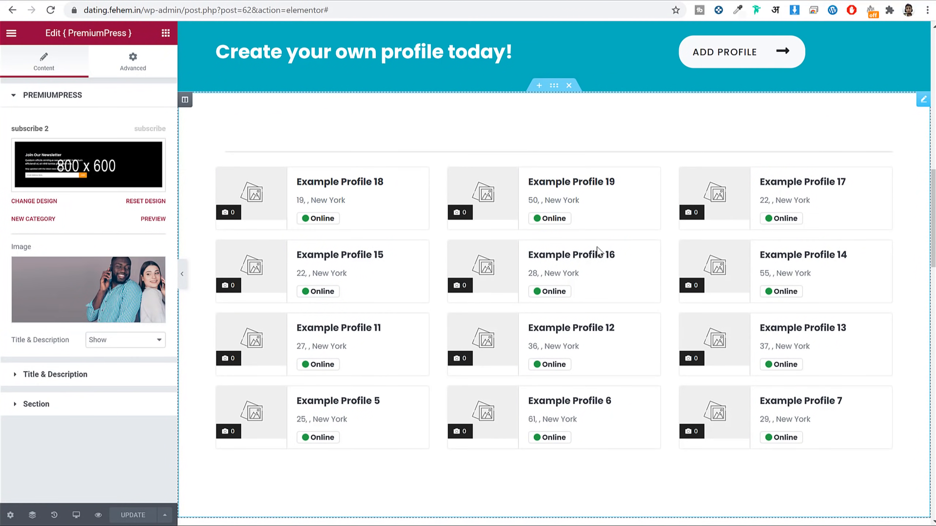
scroll(601, 252, "down", 19)
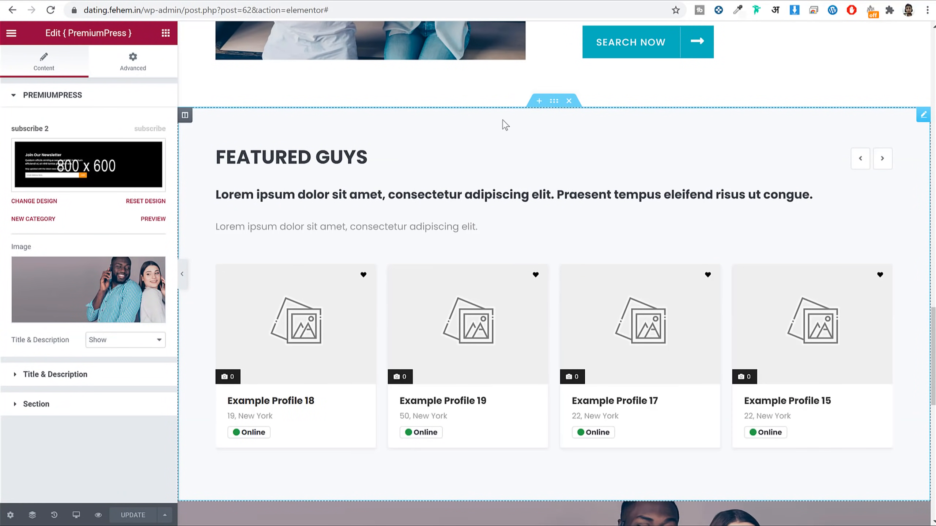
left_click(569, 100)
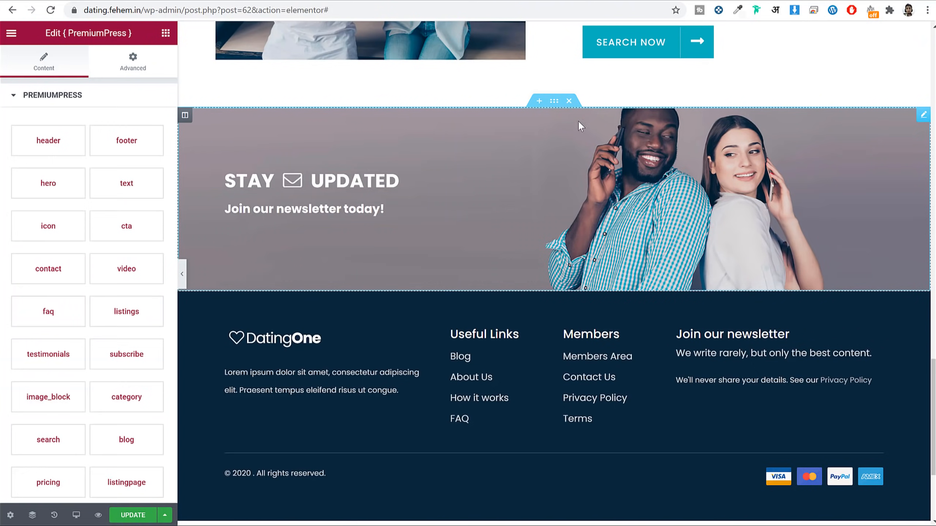
Step: Move the 'Create your own profile today!' banner up directly below the hero search
scroll(680, 170, "up", 5)
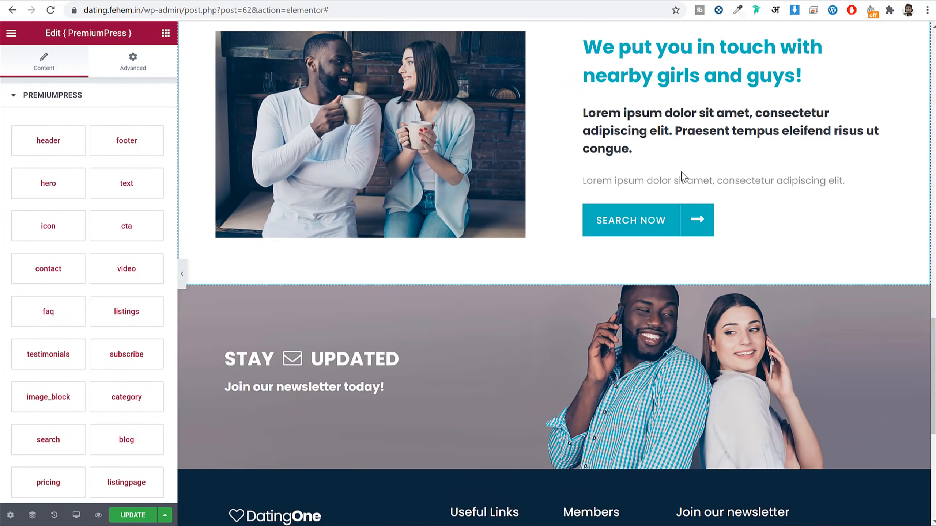
scroll(682, 191, "up", 5)
scroll(680, 205, "down", 14)
scroll(680, 205, "up", 15)
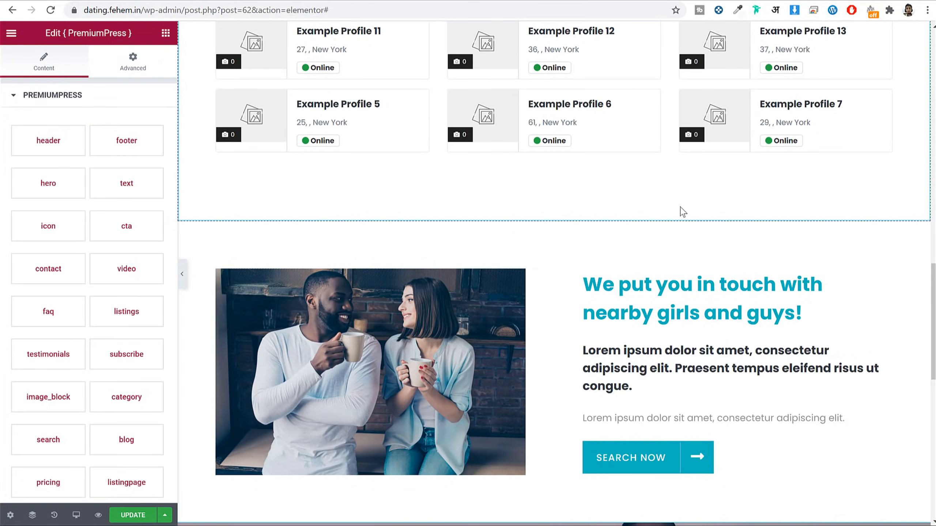
scroll(680, 209, "up", 3)
scroll(580, 236, "up", 6)
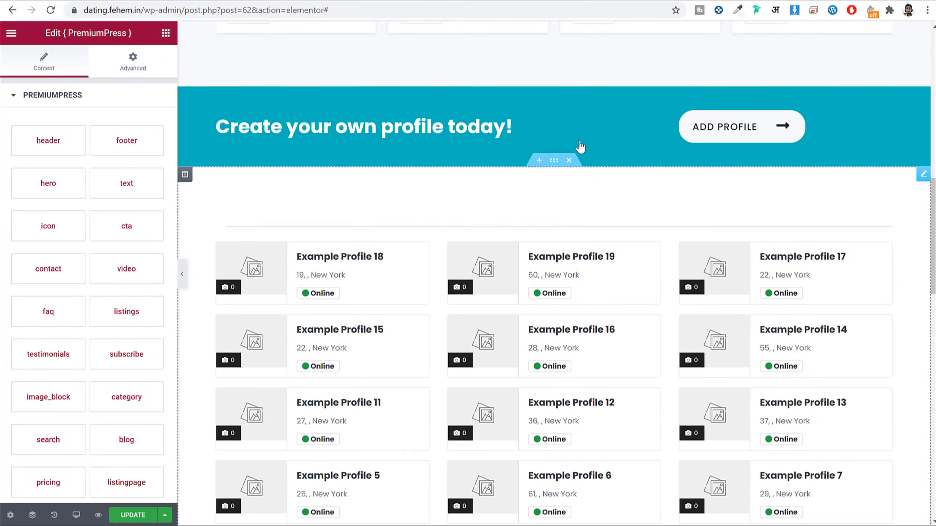
scroll(579, 236, "up", 5)
scroll(628, 282, "up", 3)
scroll(601, 371, "down", 3)
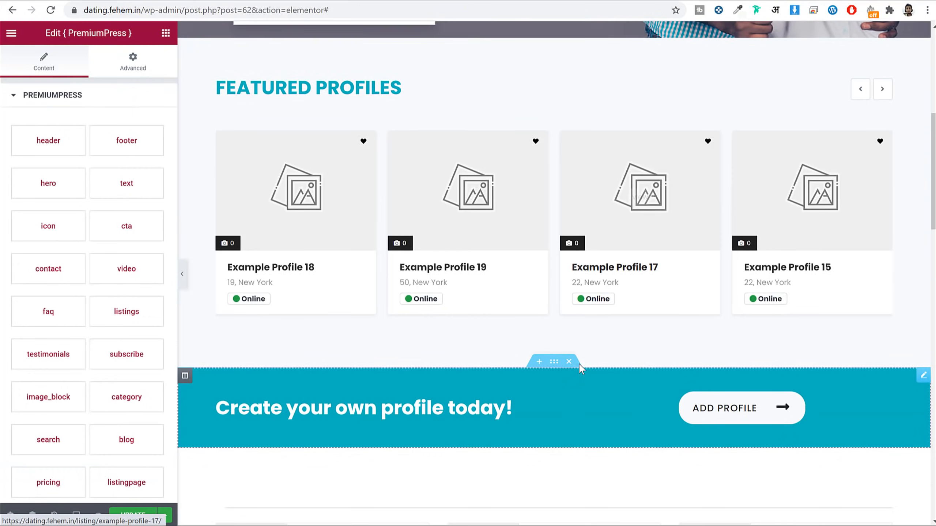
left_click_drag(545, 177, 544, 100)
scroll(579, 272, "up", 4)
scroll(580, 271, "up", 6)
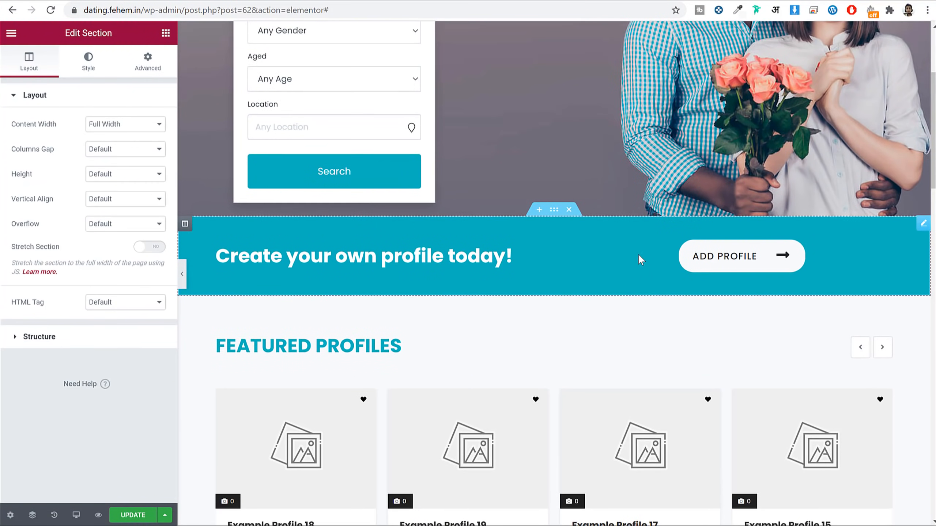
scroll(640, 258, "down", 3)
scroll(631, 313, "down", 10)
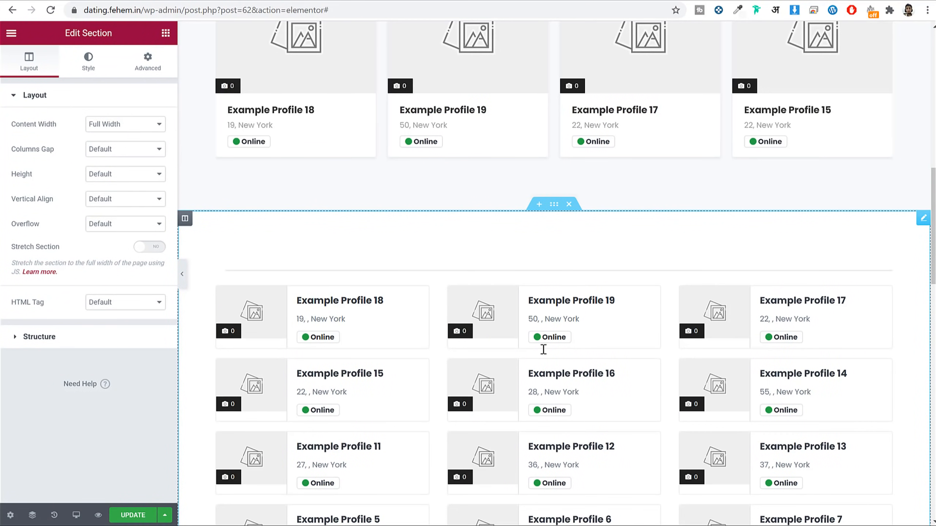
Step: Add a new single-column section above the profile grid
left_click(539, 205)
left_click(539, 265)
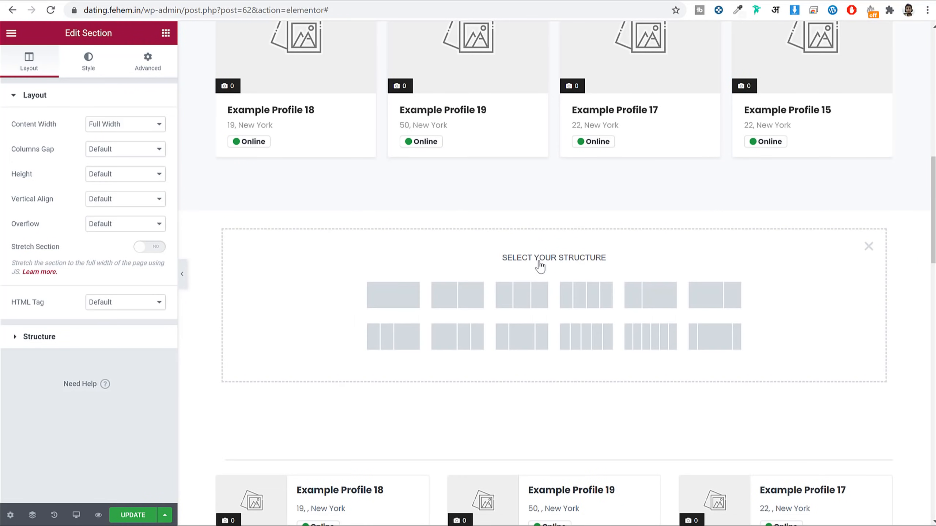
left_click(390, 303)
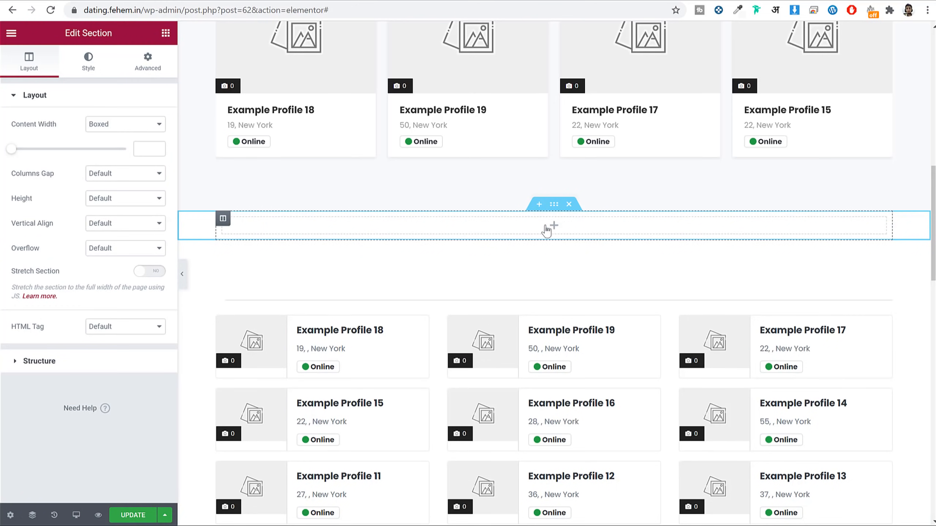
Step: Search widgets for 'pre' and place the PremiumPress widget into the new section
left_click(433, 245)
left_click(438, 232)
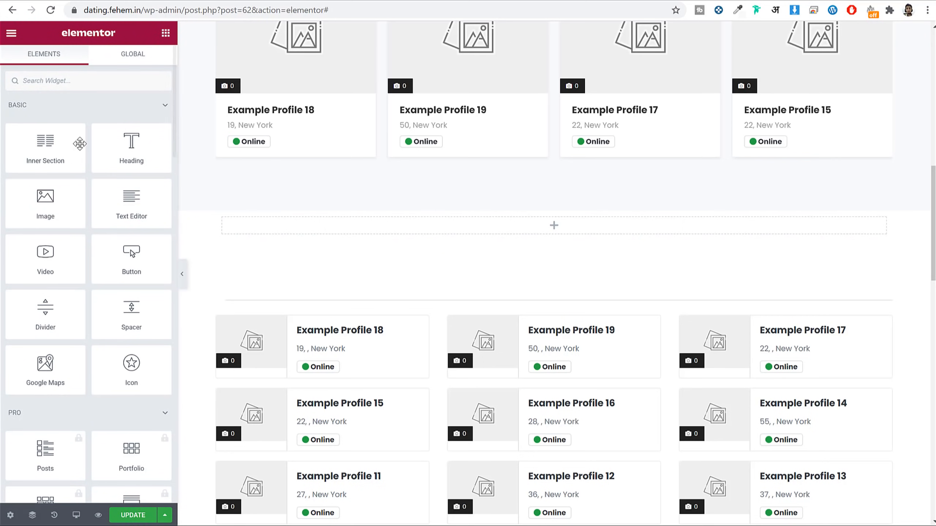
type("pre")
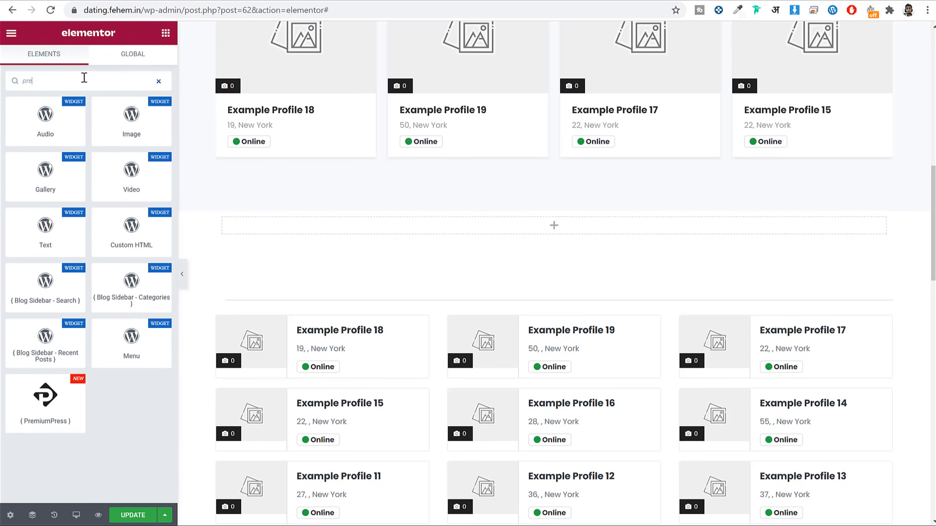
left_click_drag(45, 397, 349, 233)
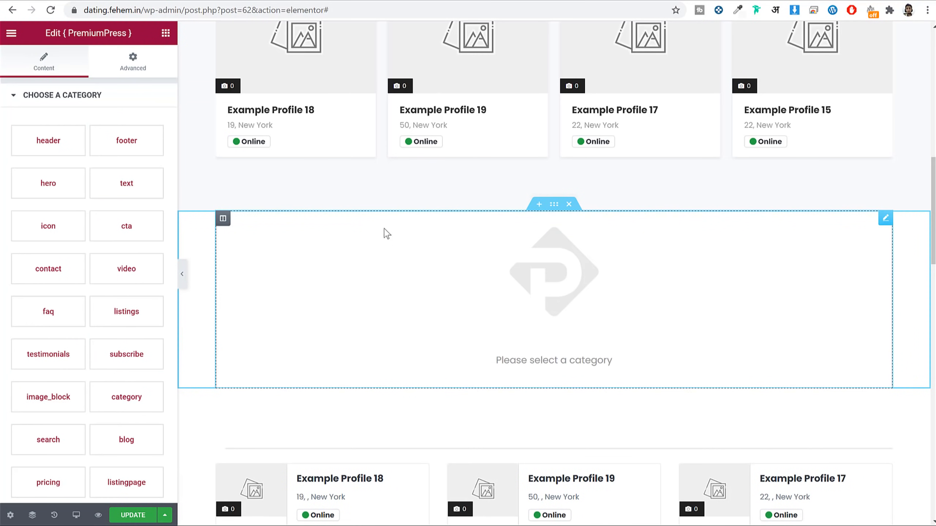
scroll(66, 282, "down", 1)
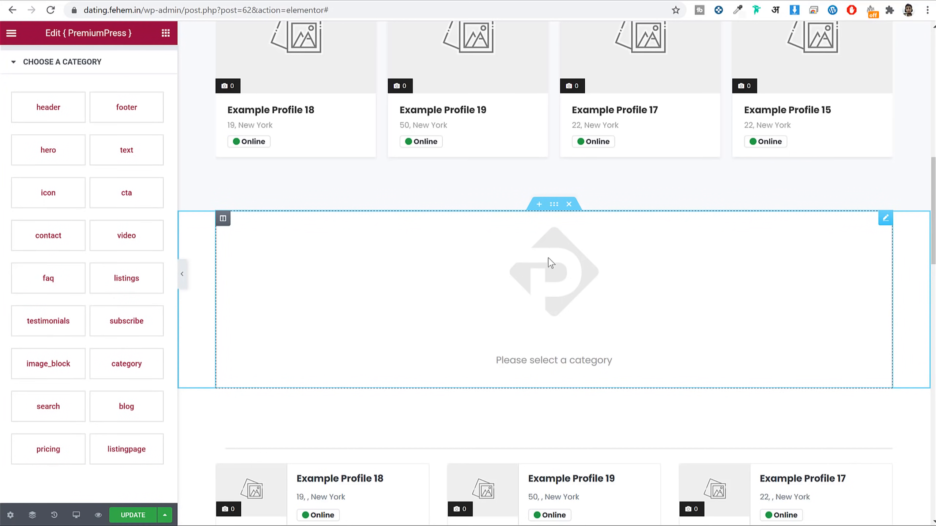
scroll(73, 381, "up", 1)
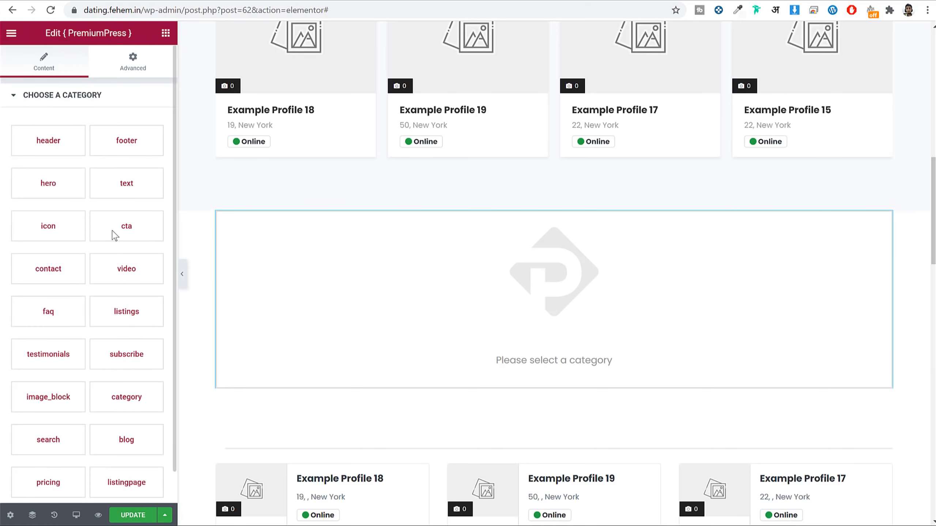
Step: Apply cta Style 1, producing a High Conversion CTA Section with a JOIN NOW! button
left_click(127, 232)
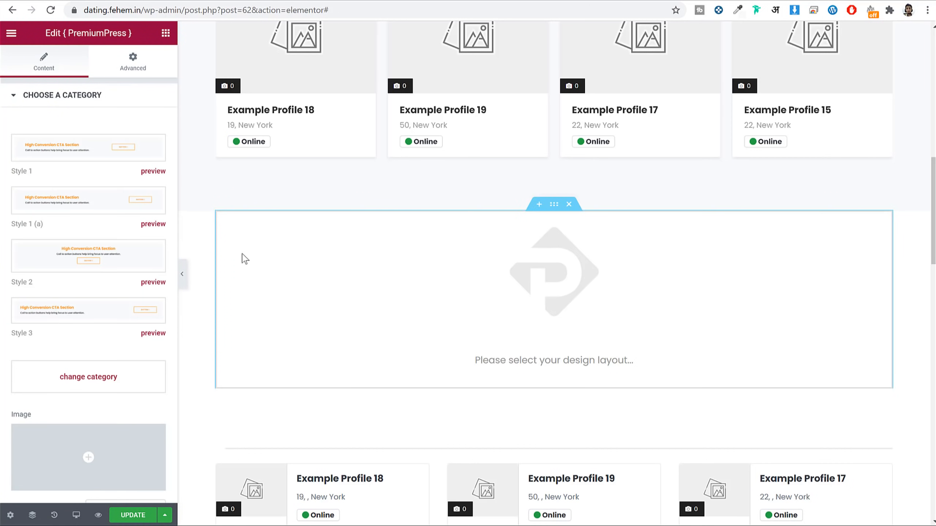
left_click(81, 159)
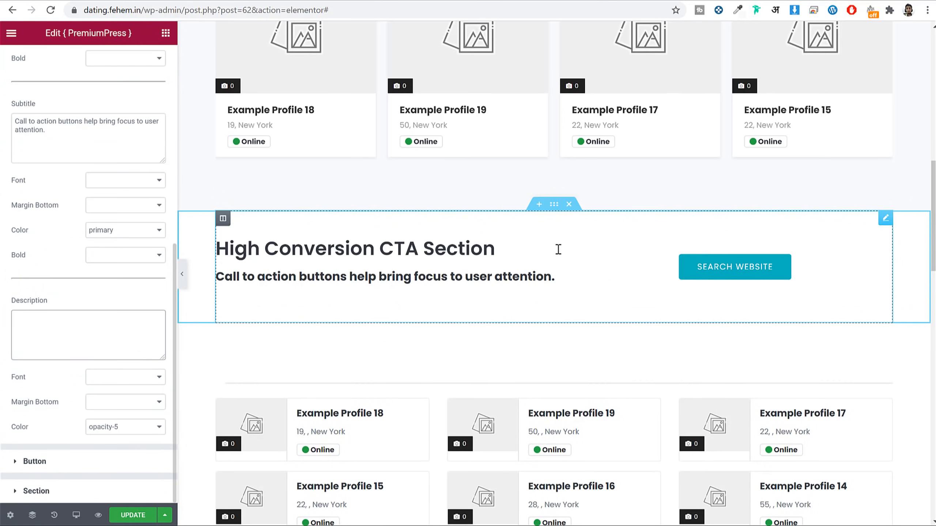
left_click(102, 95)
left_click(100, 95)
left_click(96, 96)
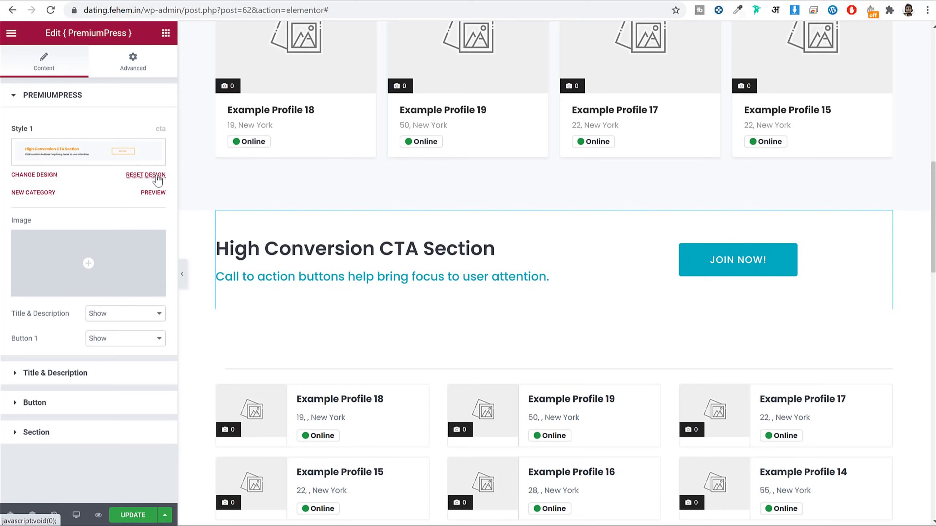
left_click(47, 193)
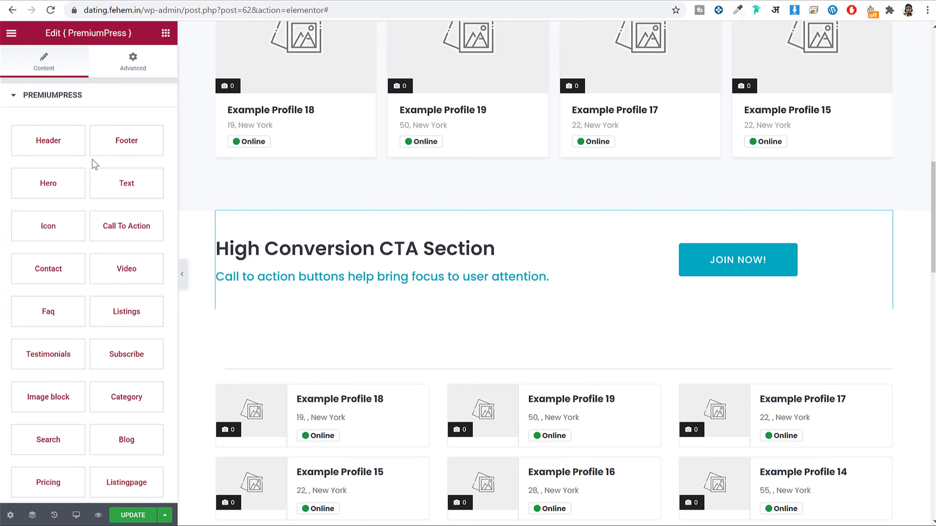
Step: Switch the trial section's widget to the Blog 1 posts layout
scroll(99, 204, "down", 5)
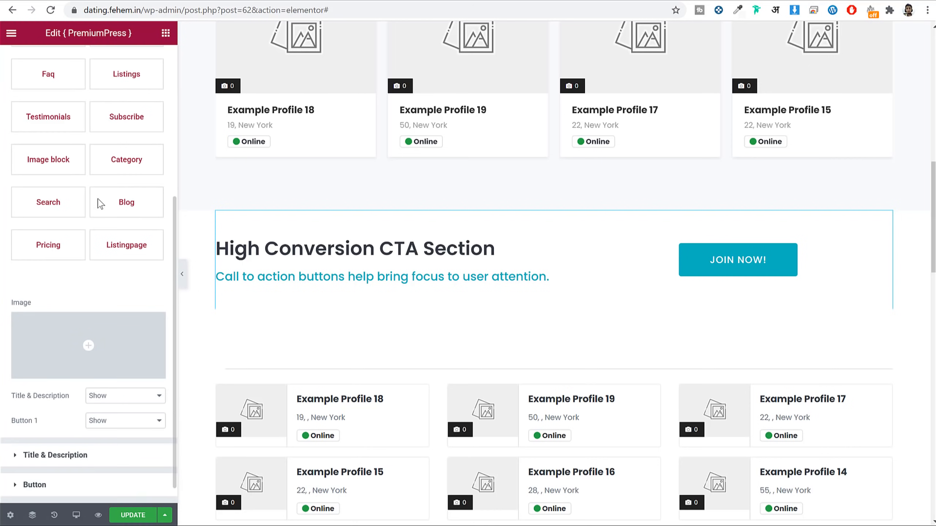
left_click(126, 206)
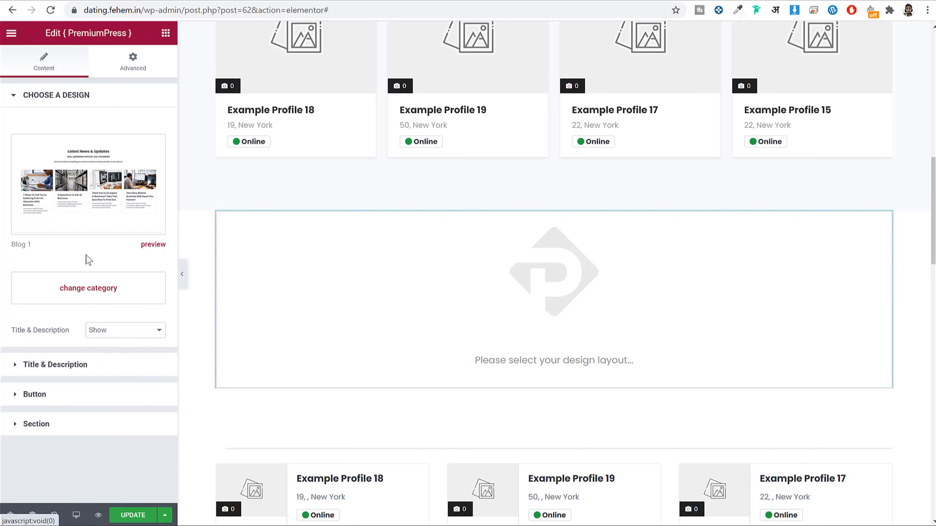
left_click(113, 192)
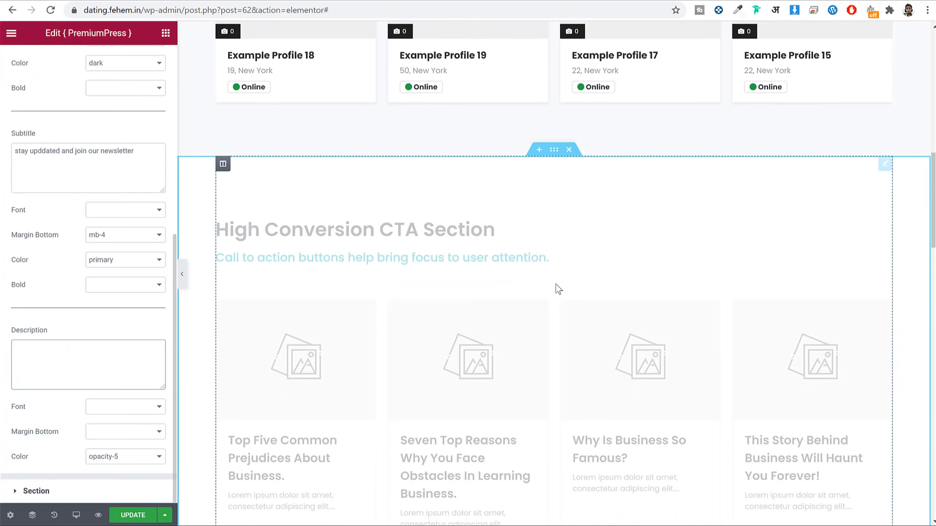
scroll(631, 253, "down", 2)
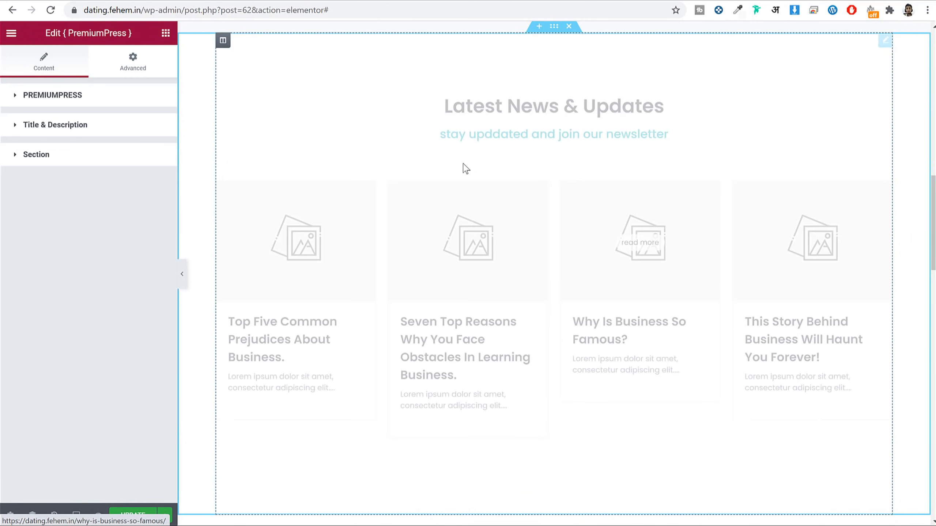
scroll(564, 226, "down", 2)
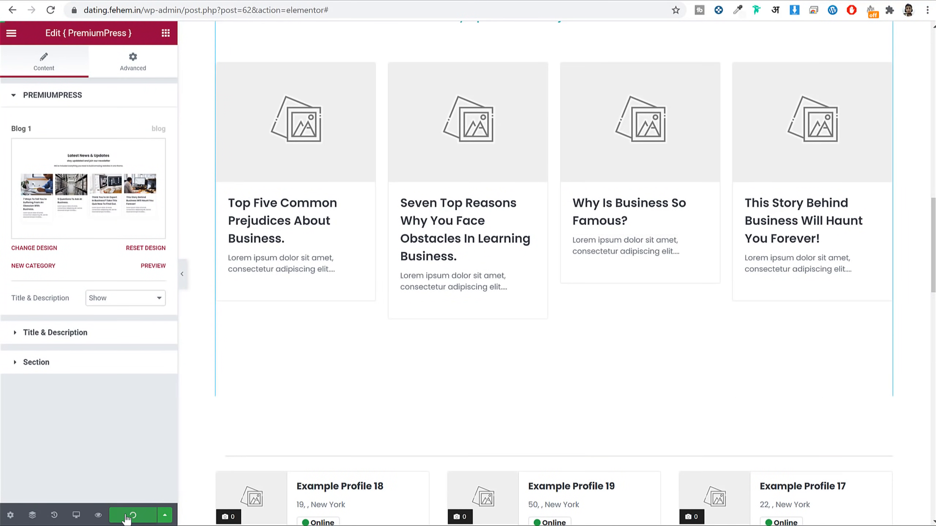
scroll(641, 317, "up", 5)
scroll(651, 314, "down", 2)
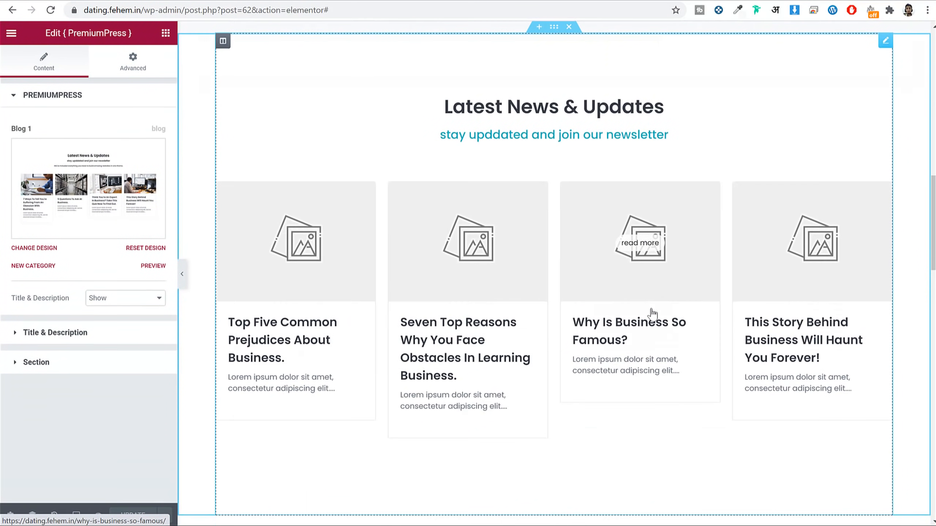
scroll(653, 314, "down", 3)
scroll(653, 314, "up", 3)
scroll(652, 314, "up", 4)
Step: Set the section background to Dark, then change it to Secondary Color
left_click(88, 368)
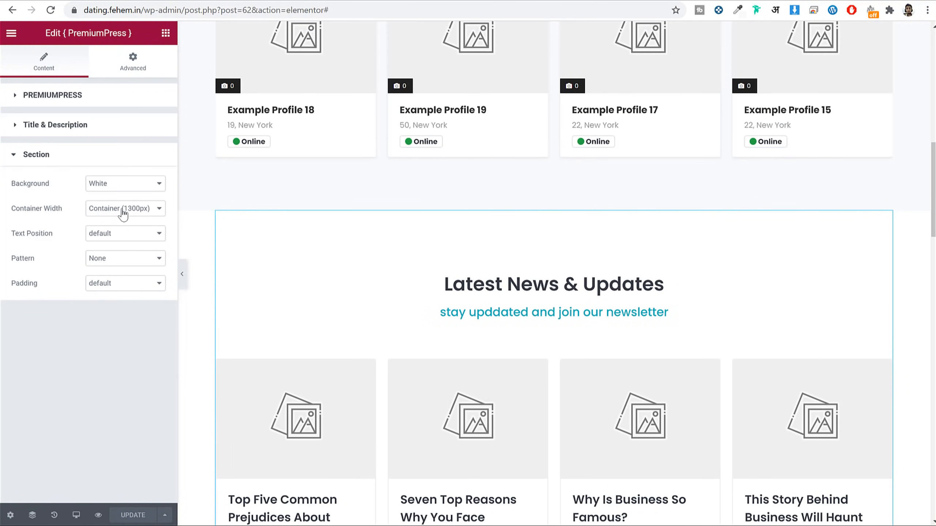
left_click(125, 183)
left_click(110, 223)
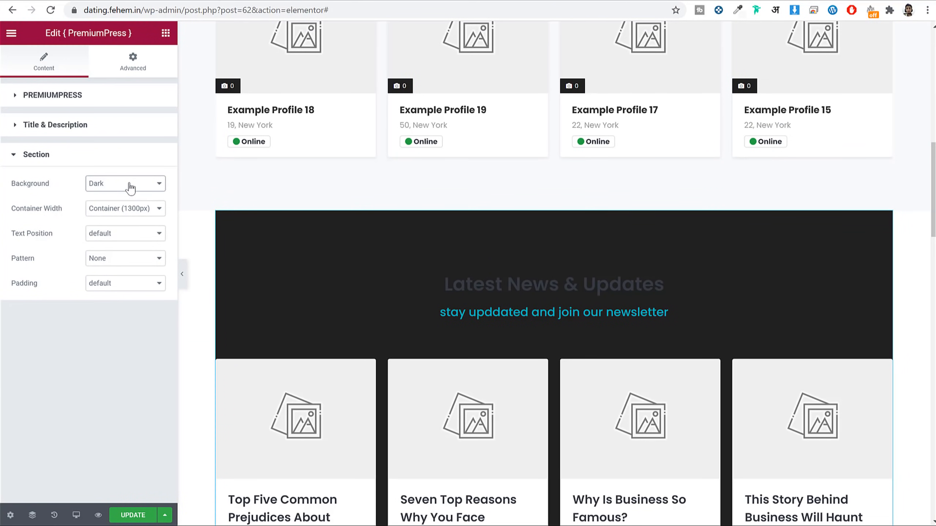
left_click(130, 188)
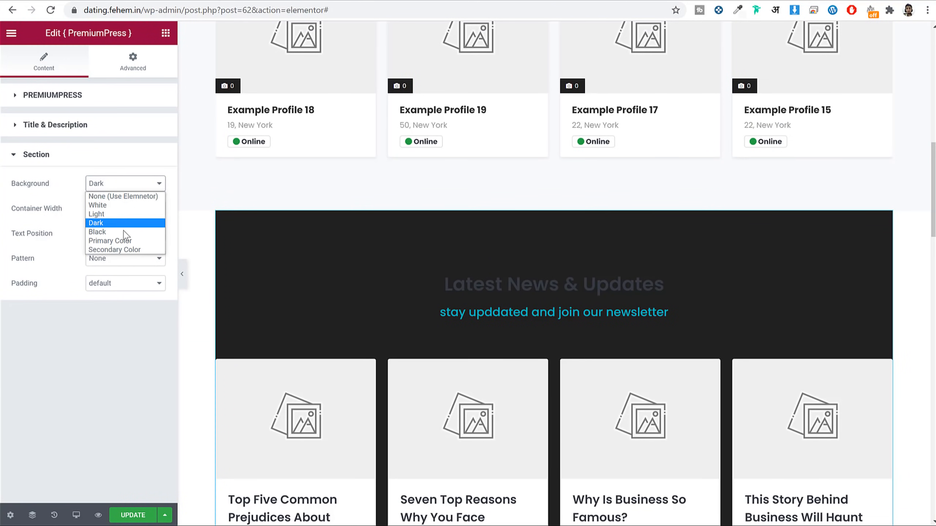
left_click(127, 245)
Step: Delete the Latest News section and save the page with UPDATE
scroll(597, 265, "down", 3)
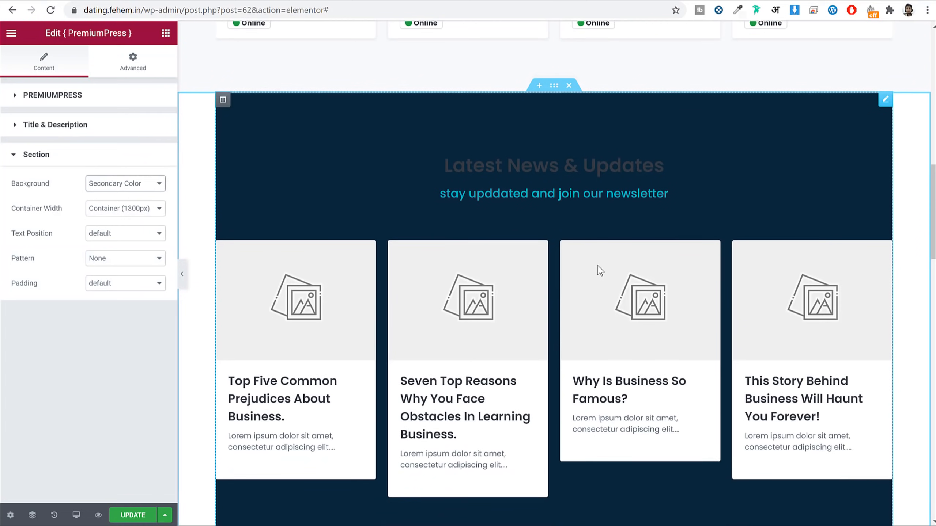
left_click(573, 87)
left_click(136, 515)
scroll(543, 257, "down", 10)
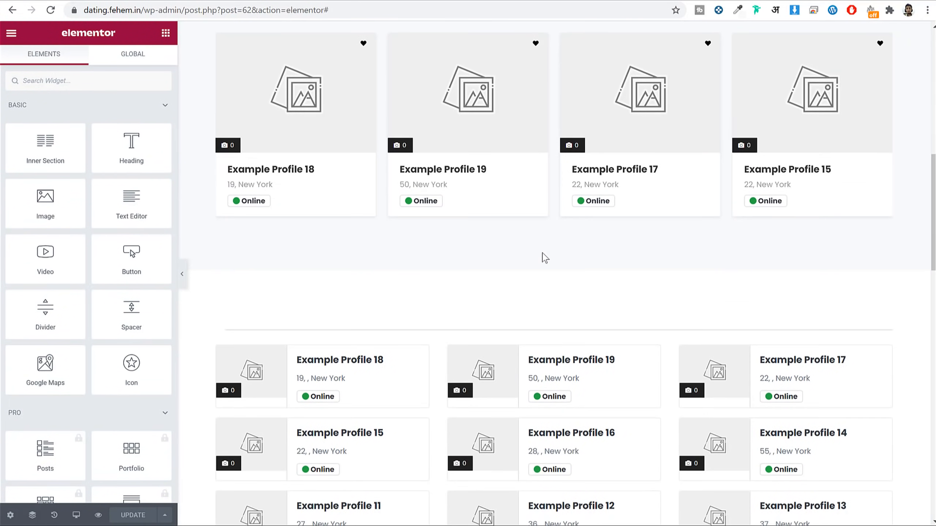
Step: Trim the browser address down to the bare site address
scroll(544, 258, "up", 10)
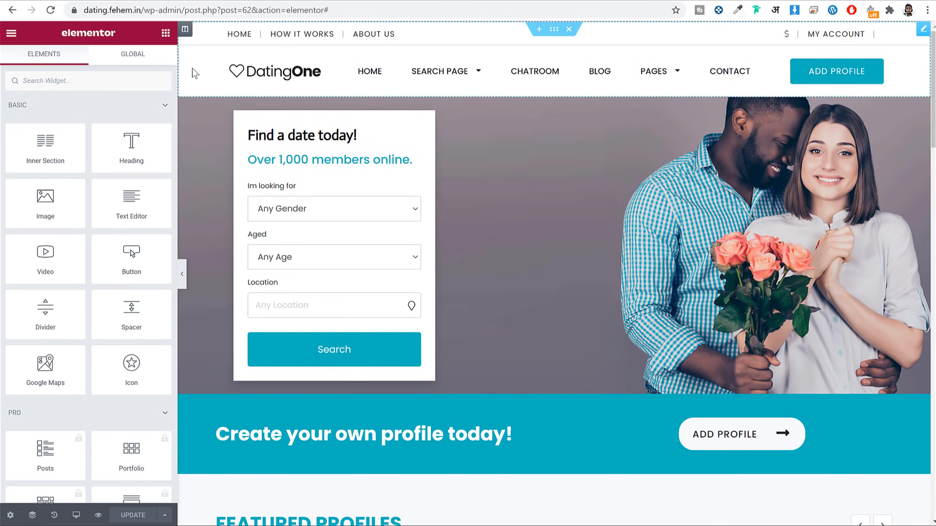
left_click_drag(142, 9, 459, 4)
key("BackSpace")
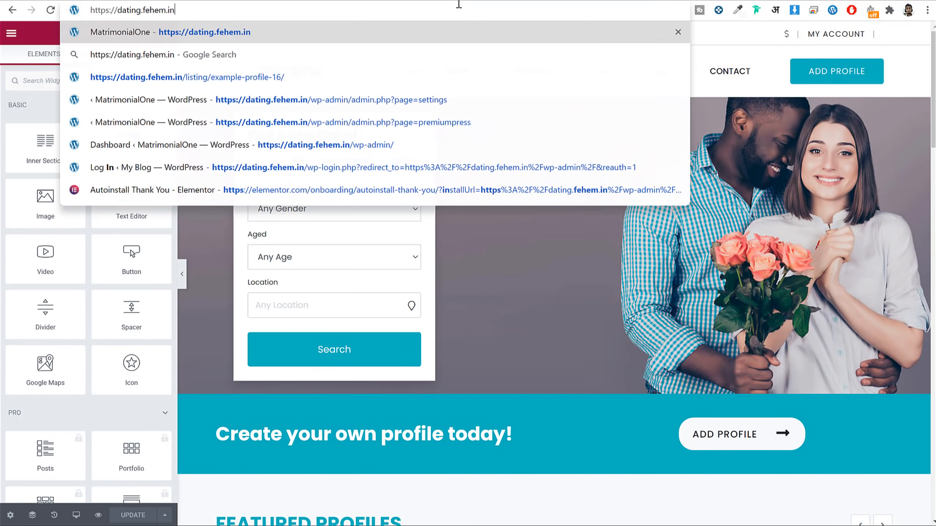
left_click(474, 282)
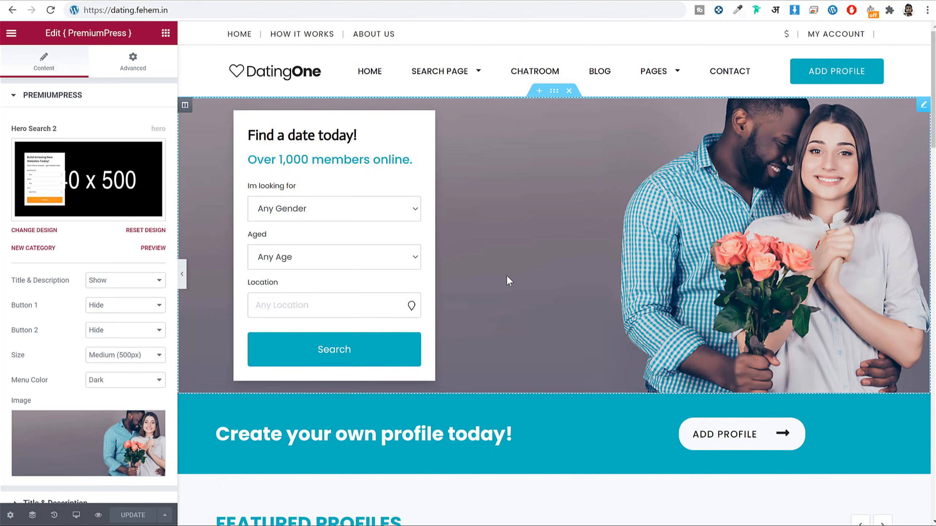
Step: Retitle the page 'Home New' in Page Settings, save, then load dating.fehem.in
left_click(10, 515)
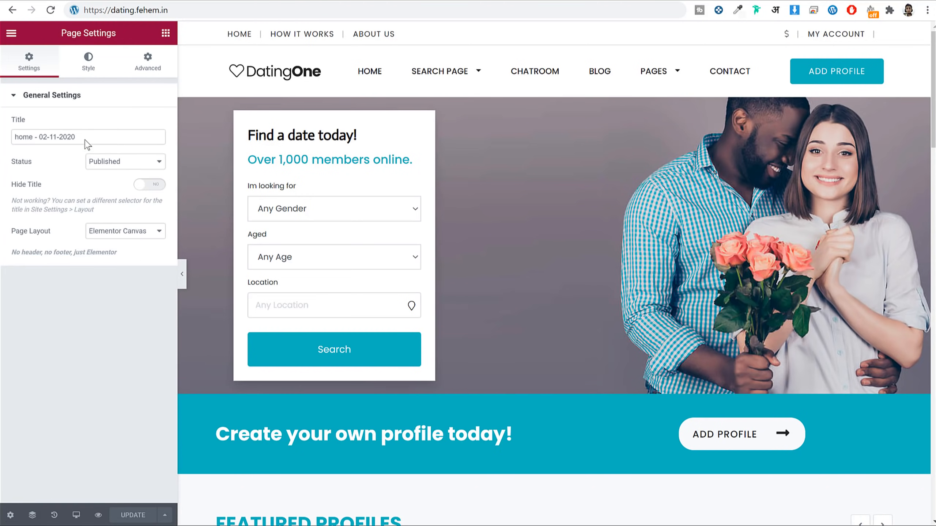
left_click(34, 134)
key("ctrl+a")
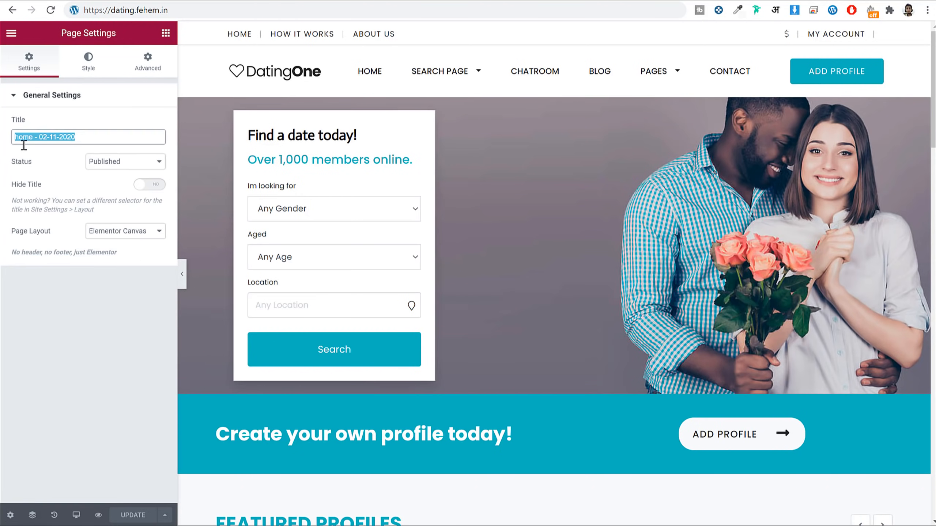
triple_click(101, 135)
left_click(41, 140)
triple_click(42, 139)
left_click(46, 136)
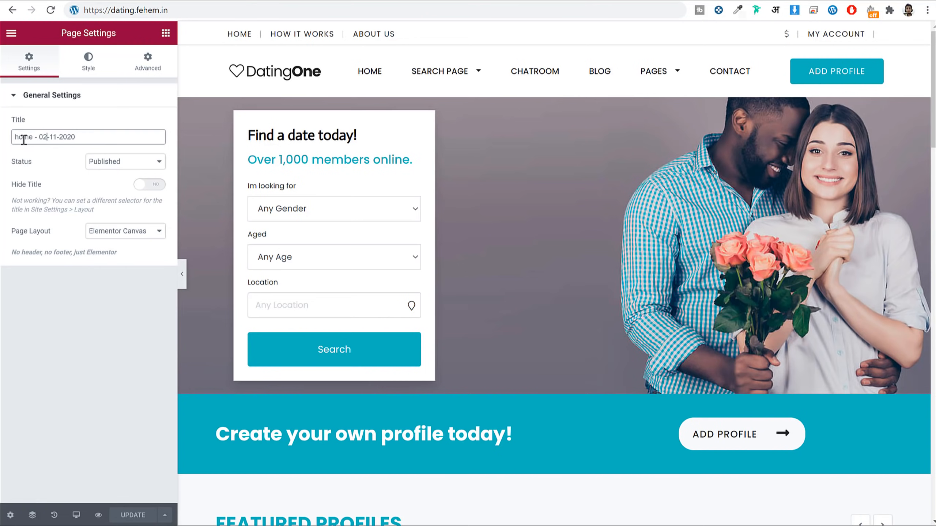
left_click_drag(29, 136, 3, 136)
left_click_drag(91, 139, 35, 144)
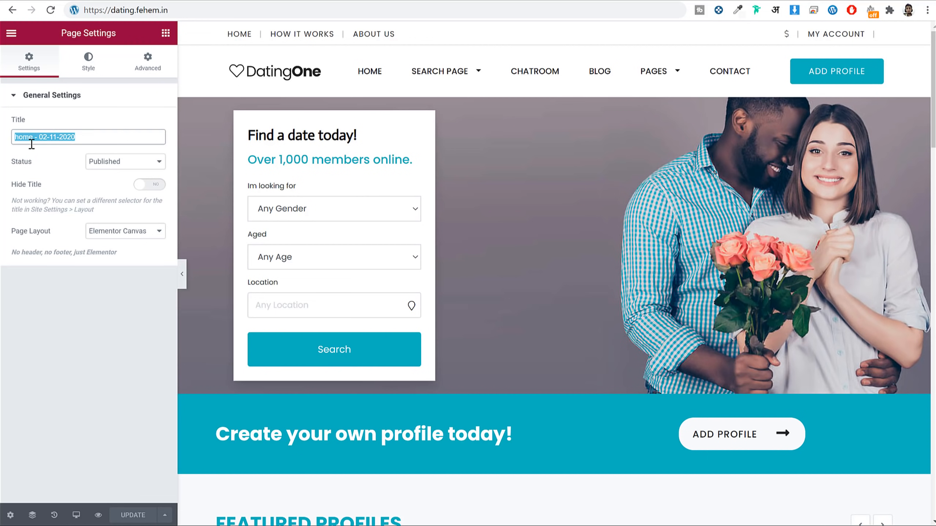
type("Home New")
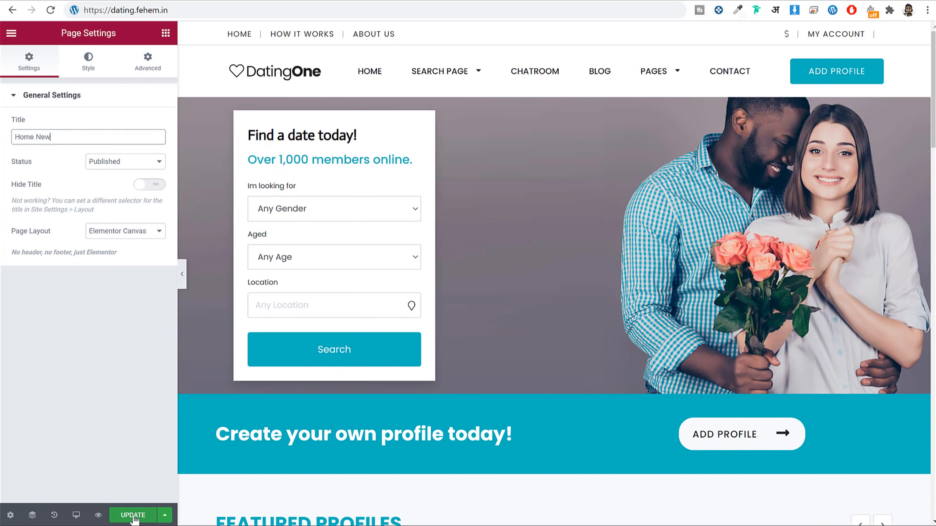
left_click(133, 516)
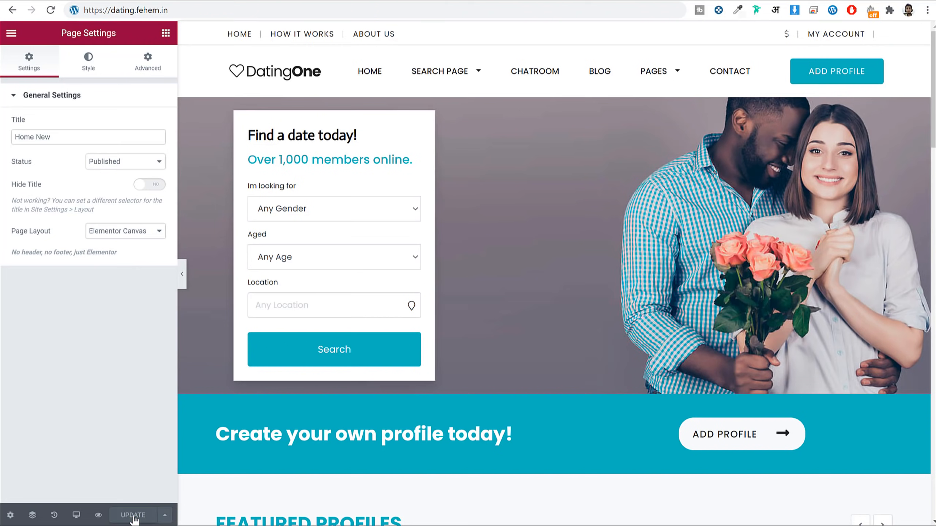
left_click(209, 15)
key("Return")
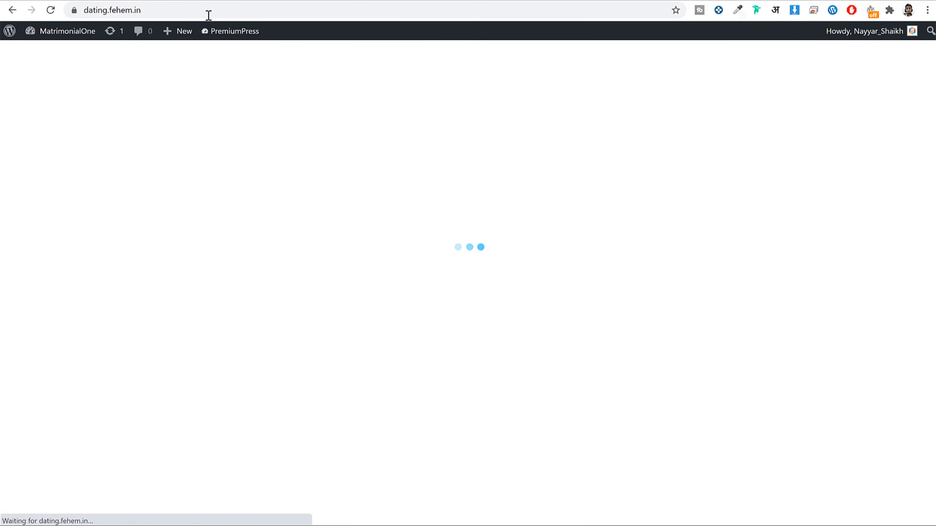
Step: Review the redesigned live home page and its PAGES menu
scroll(620, 264, "down", 8)
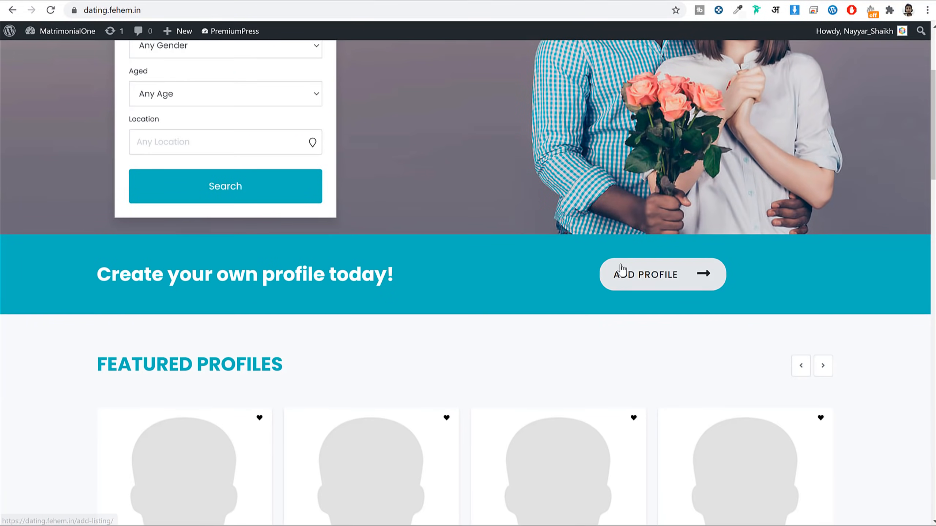
scroll(622, 269, "down", 20)
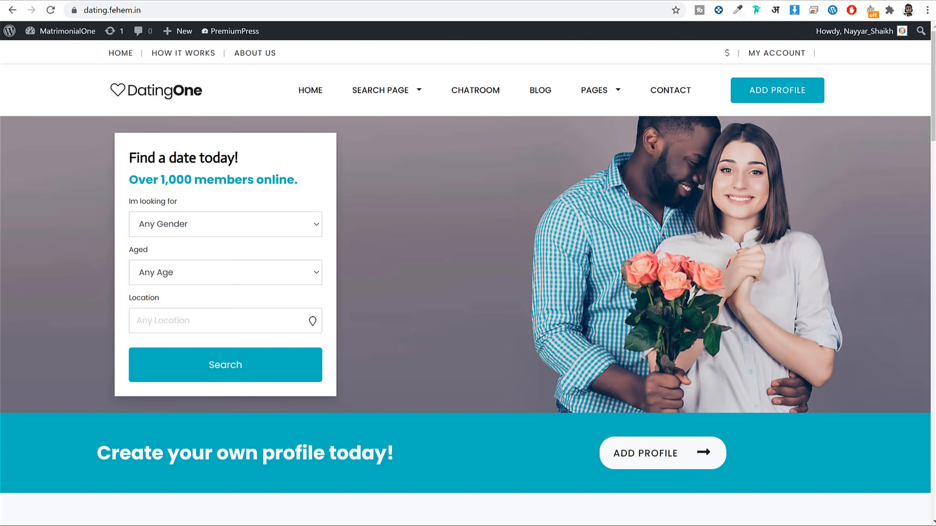
mouse_move(616, 92)
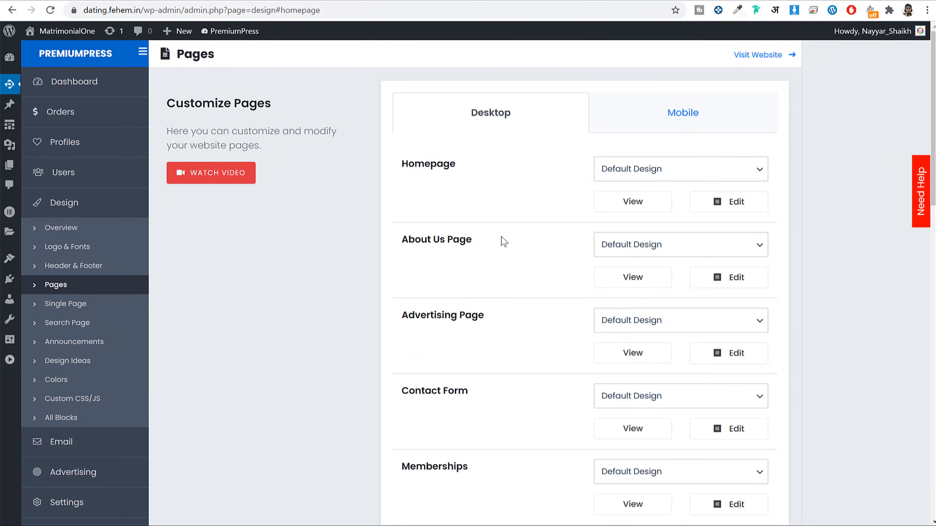
Step: Open the About Us page's View link in a new browser tab
scroll(501, 239, "down", 3)
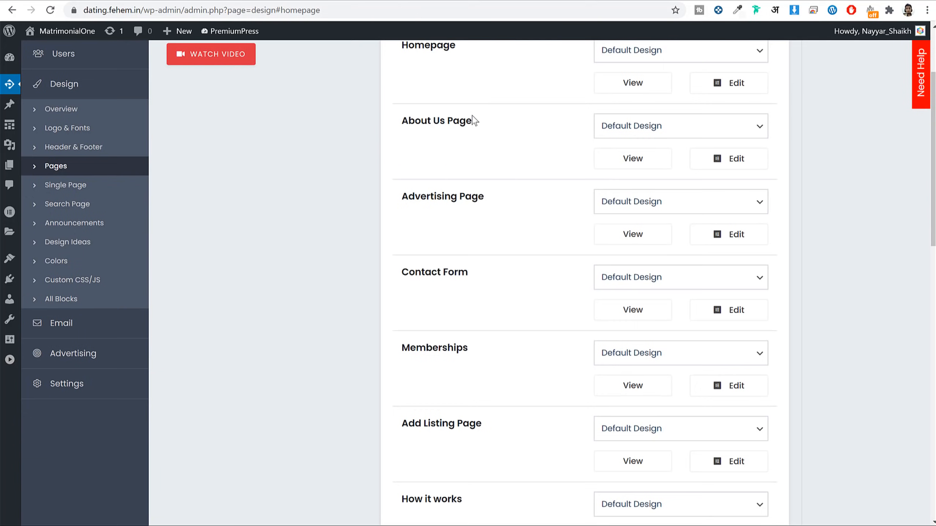
scroll(531, 266, "down", 6)
scroll(534, 266, "up", 9)
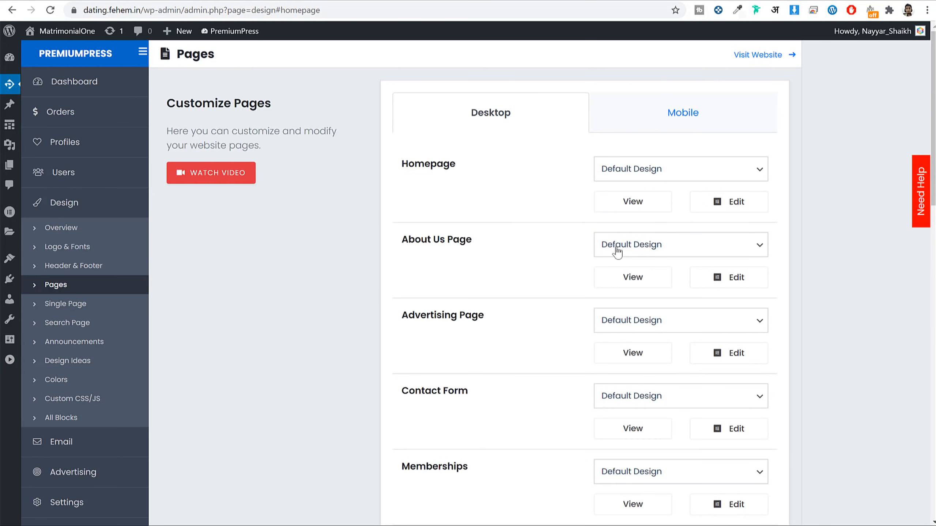
right_click(626, 279)
left_click(631, 285)
left_click(358, 0)
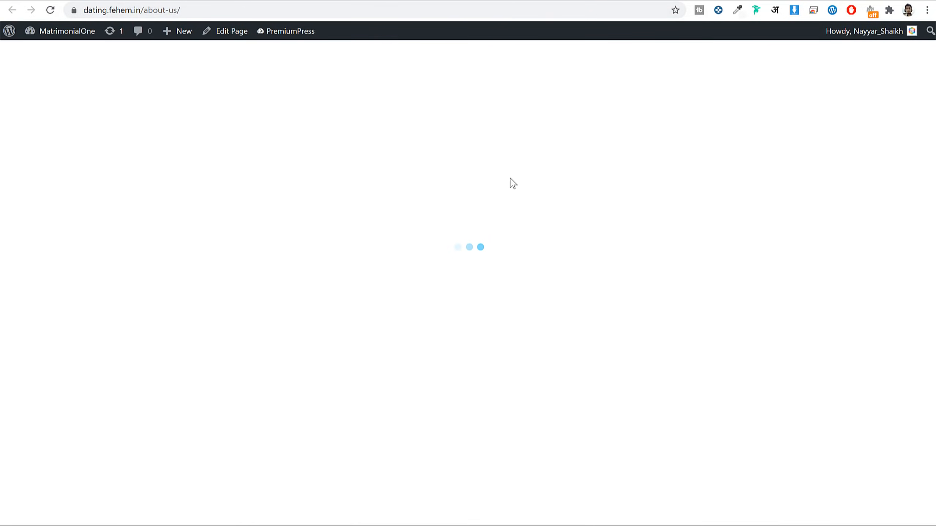
Step: Review the About Us preview, close it, and start editing About Us
scroll(716, 272, "down", 12)
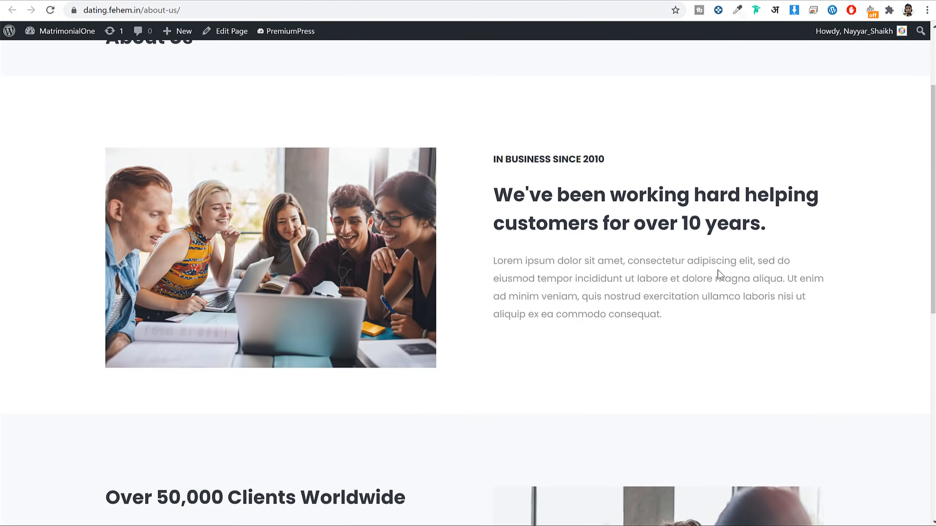
scroll(720, 274, "down", 1)
scroll(720, 274, "up", 13)
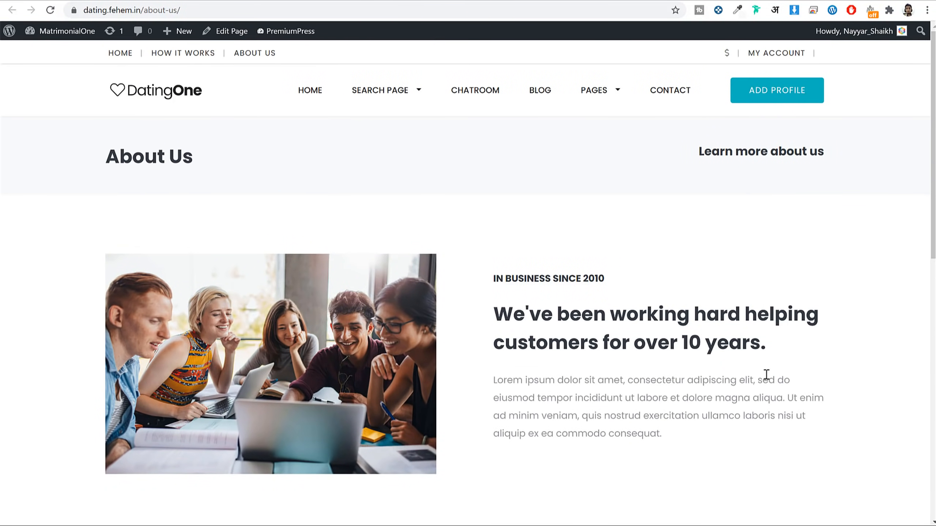
key("ctrl+w")
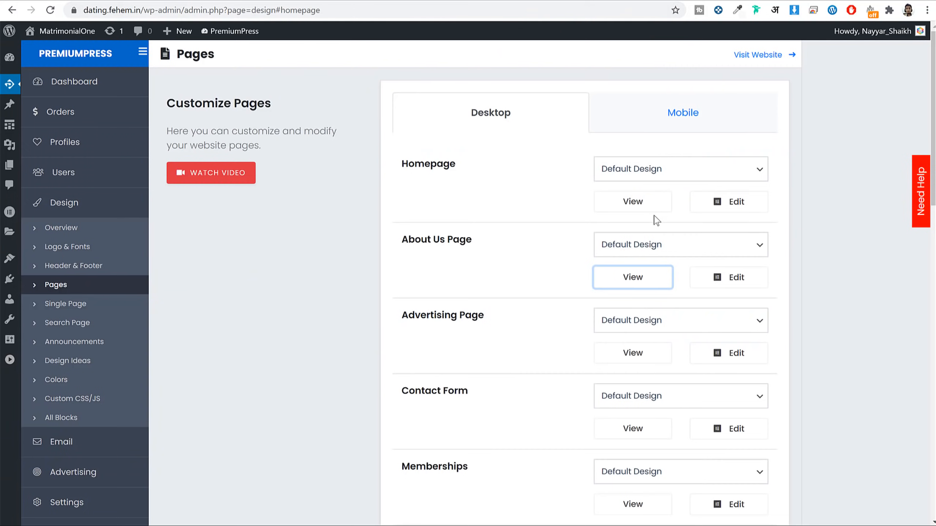
left_click(753, 282)
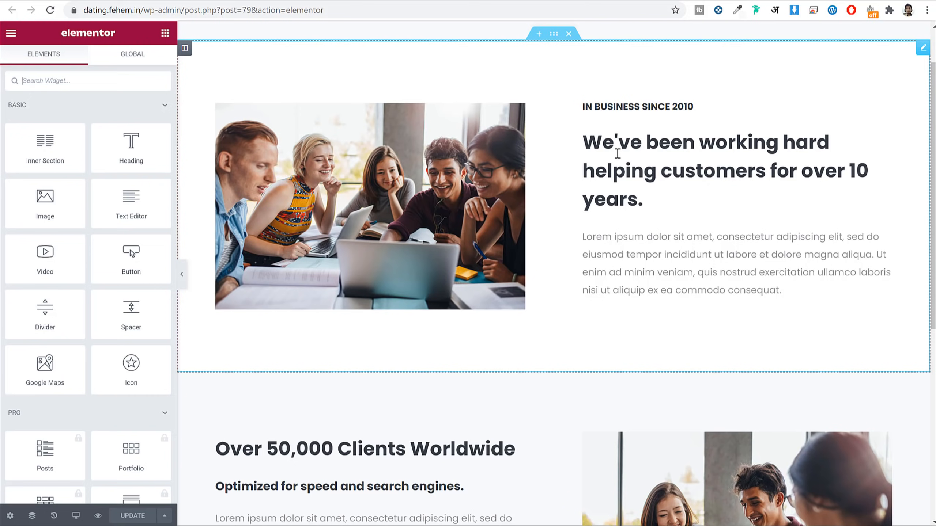
Step: Open the About Us intro block's title and description settings and inspect its texts
left_click(640, 201)
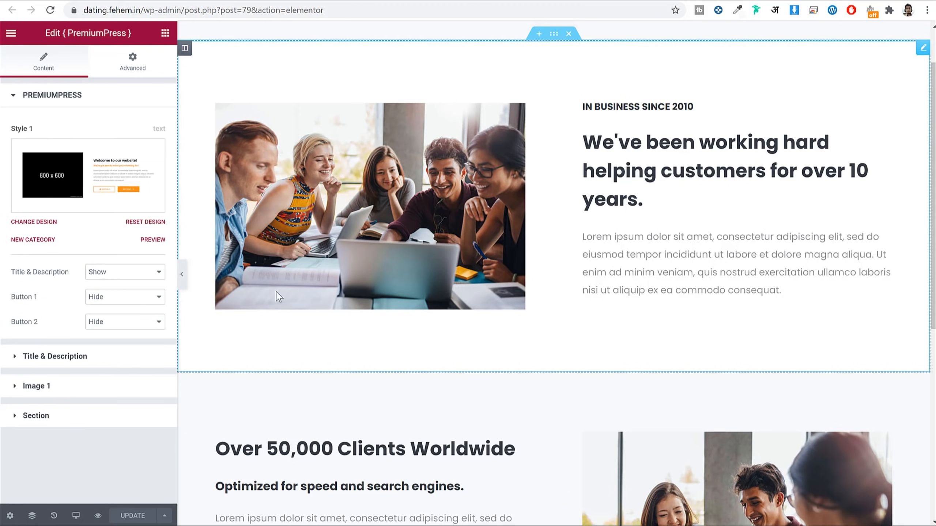
left_click(89, 365)
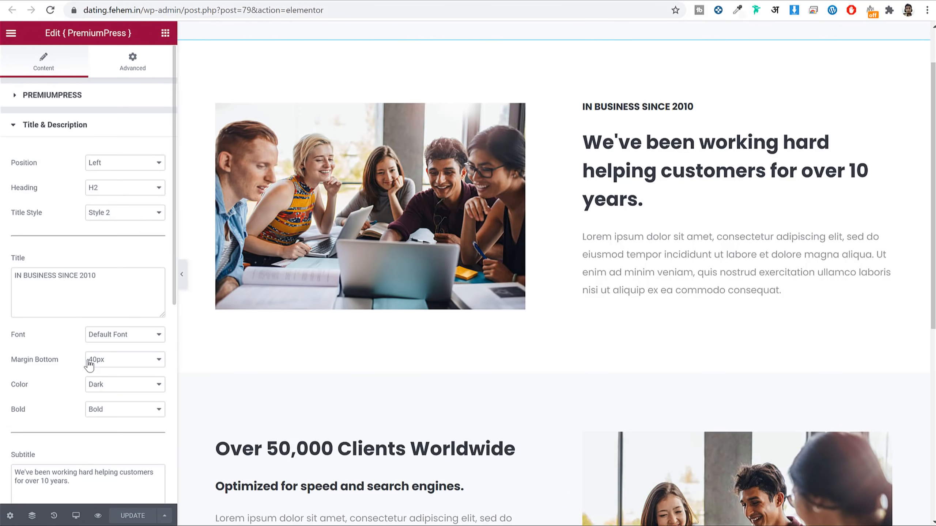
triple_click(118, 278)
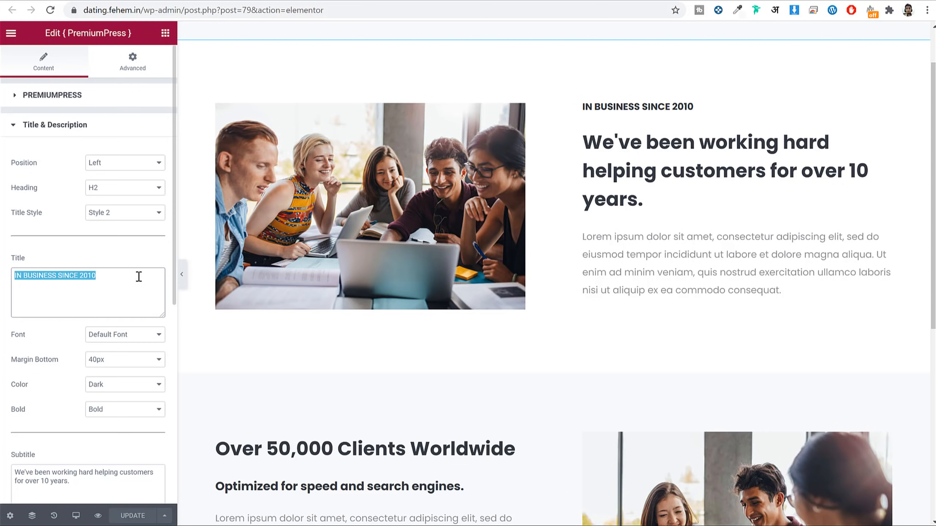
scroll(140, 350, "down", 9)
triple_click(109, 328)
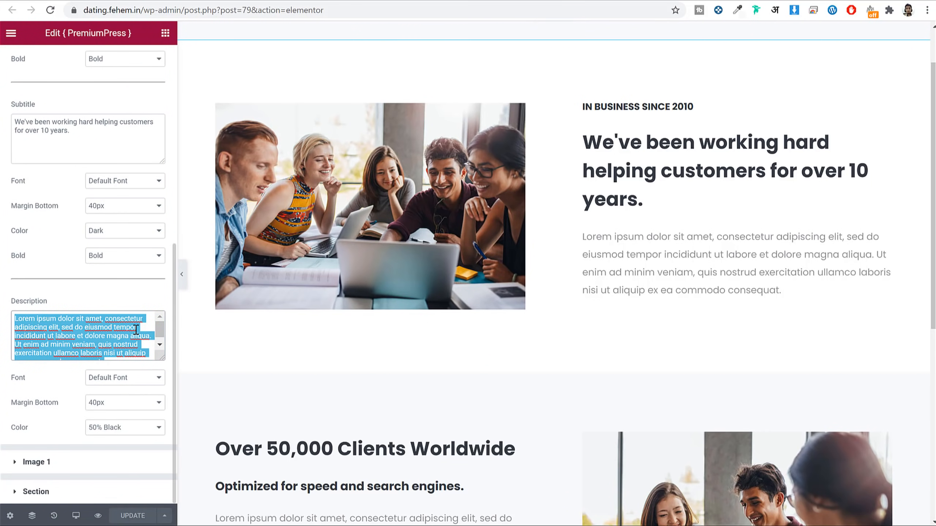
scroll(136, 330, "up", 6)
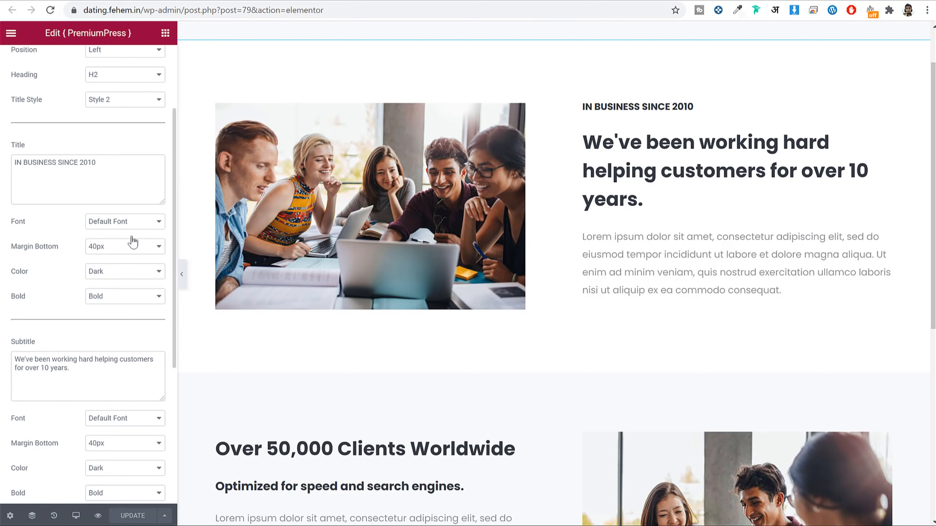
Step: Try the Corsiva font for the title, then switch it to Cookie
left_click(126, 221)
scroll(154, 346, "down", 5)
scroll(152, 346, "down", 5)
left_click(118, 350)
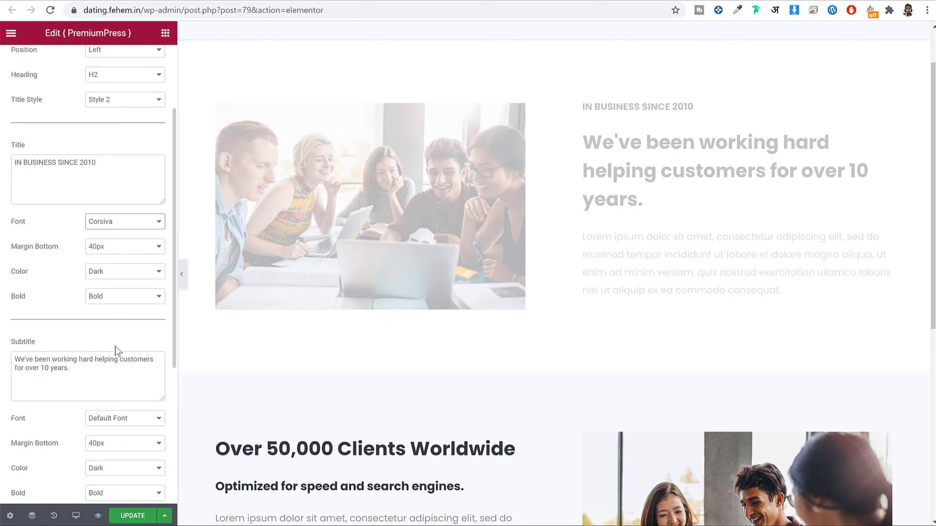
left_click(114, 222)
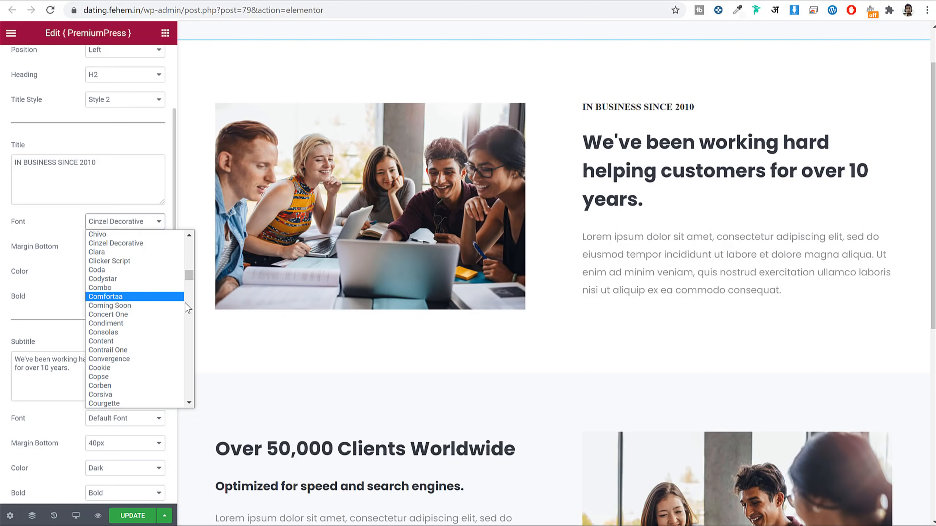
scroll(129, 291, "down", 3)
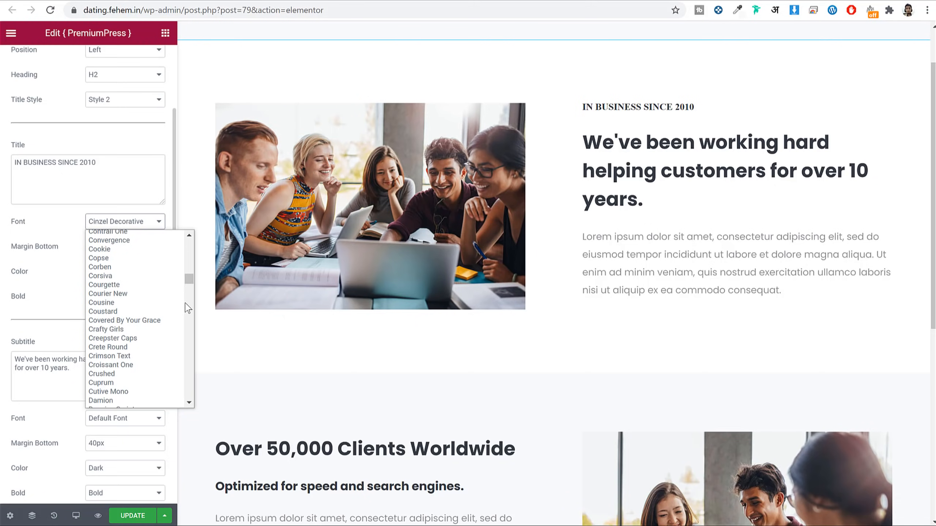
left_click(115, 249)
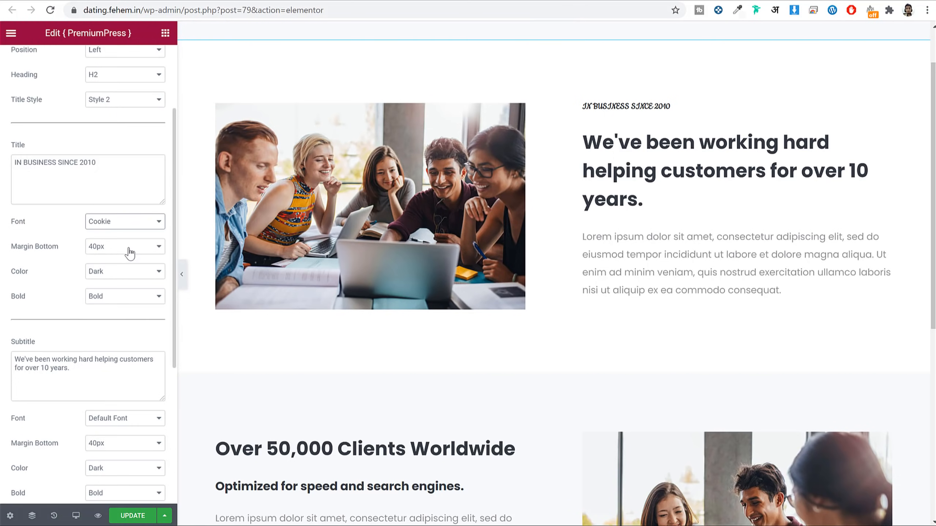
Step: Set the main heading level to H1, then change it to H2
left_click(117, 77)
left_click(119, 87)
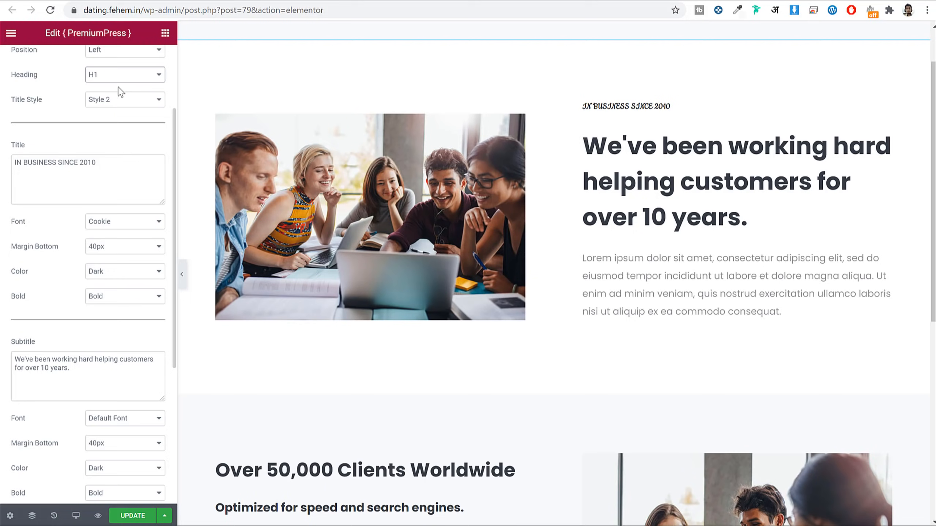
left_click(93, 76)
left_click(109, 99)
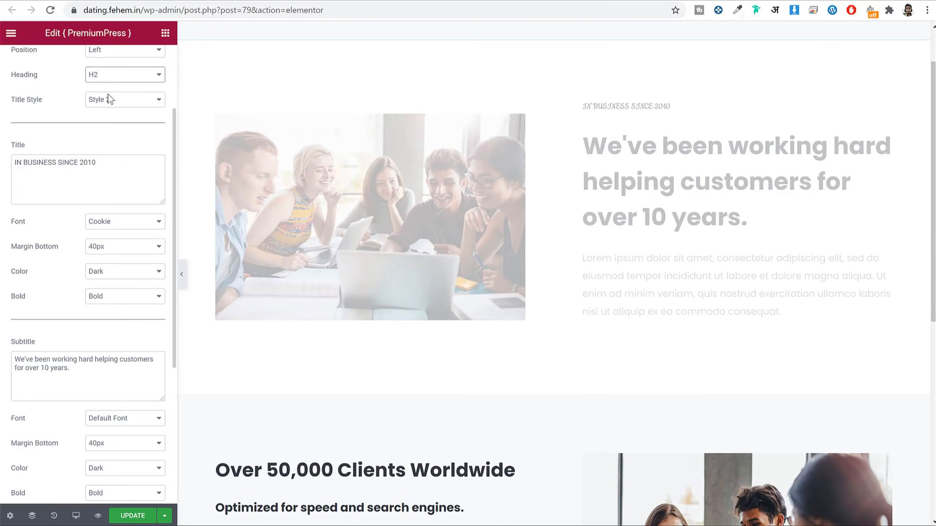
Step: Give the IN BUSINESS SINCE 2010 title Primary Color and save with UPDATE
left_click(124, 272)
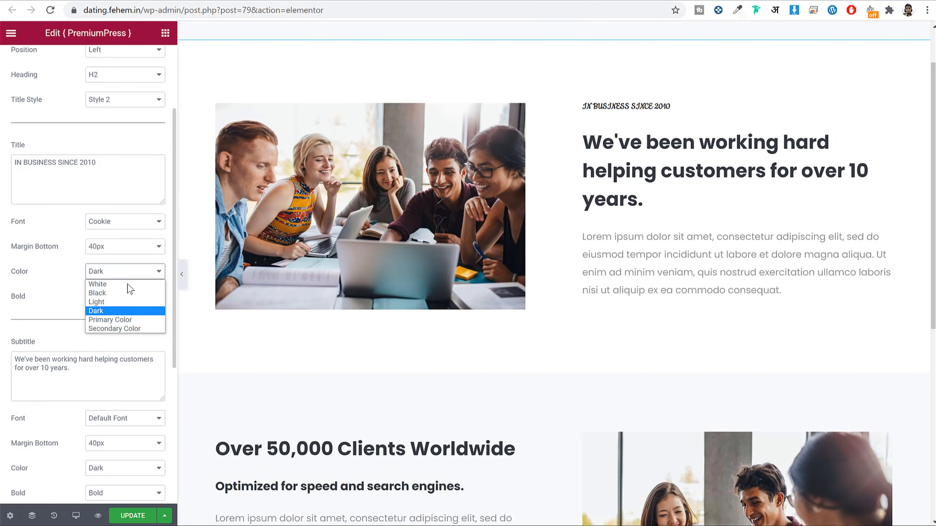
left_click(126, 319)
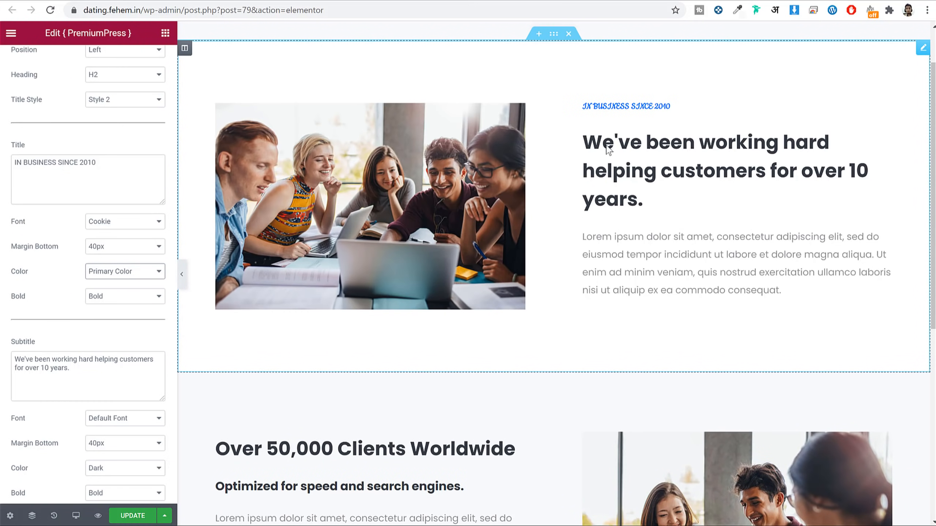
scroll(266, 306, "up", 2)
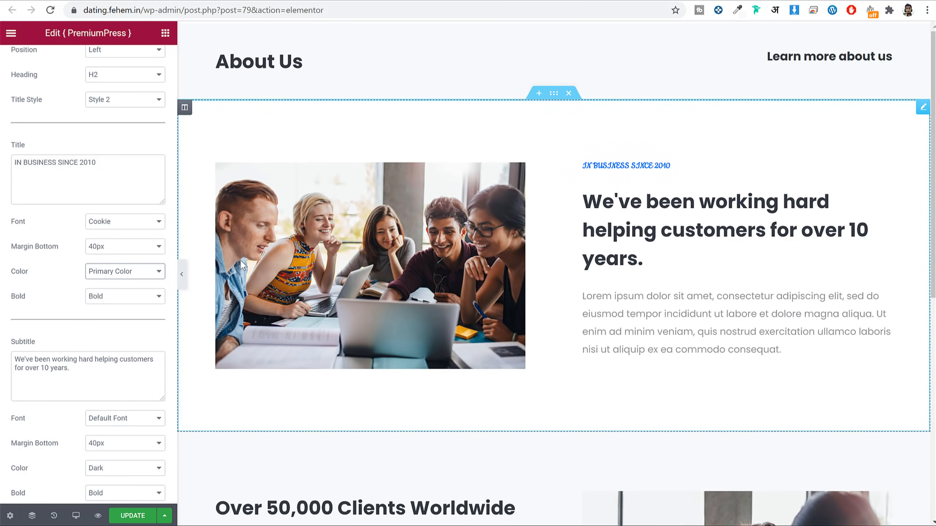
left_click(130, 515)
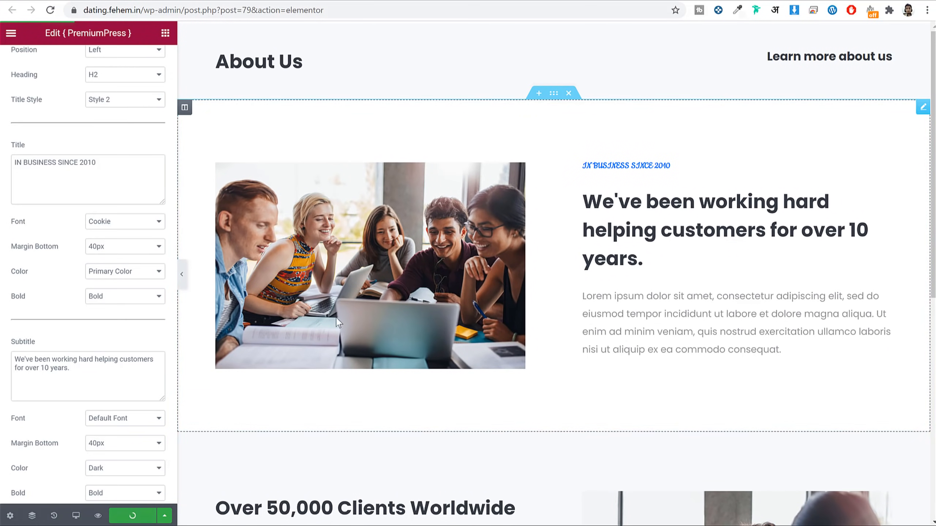
scroll(479, 314, "down", 2)
scroll(438, 268, "up", 2)
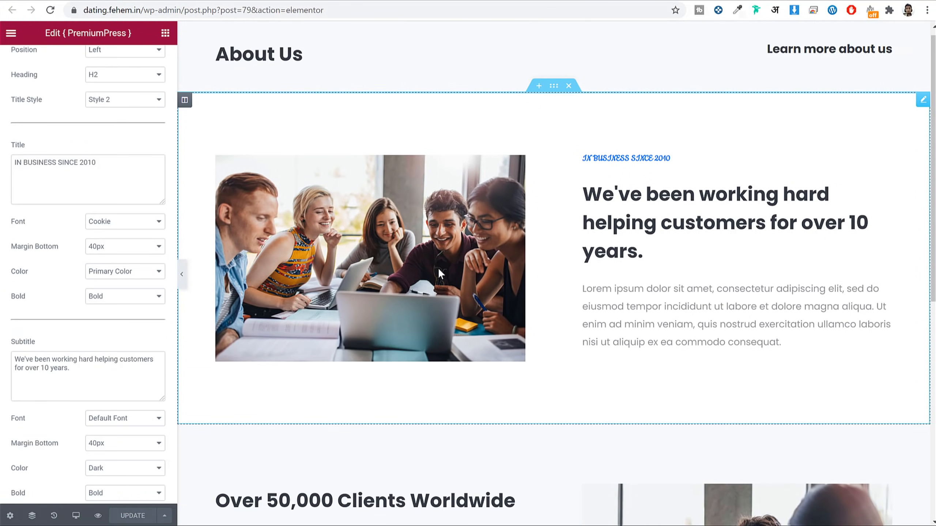
scroll(129, 222, "up", 3)
Step: Expand Image 1 settings, open and close the media library without changing the image
left_click(83, 140)
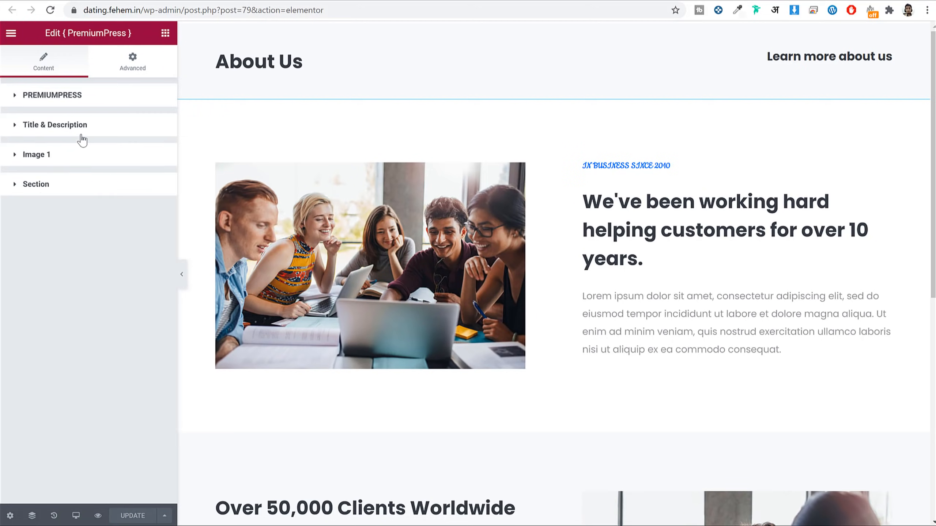
left_click(75, 159)
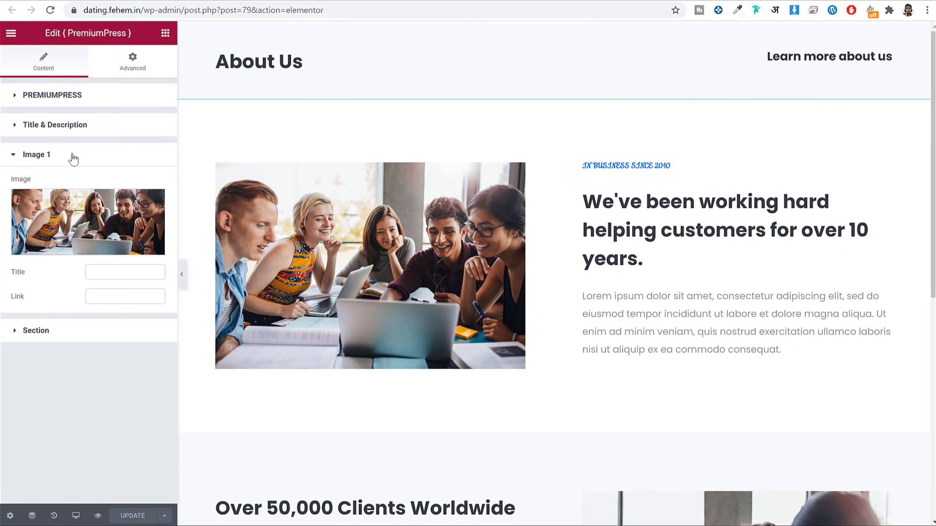
left_click(79, 226)
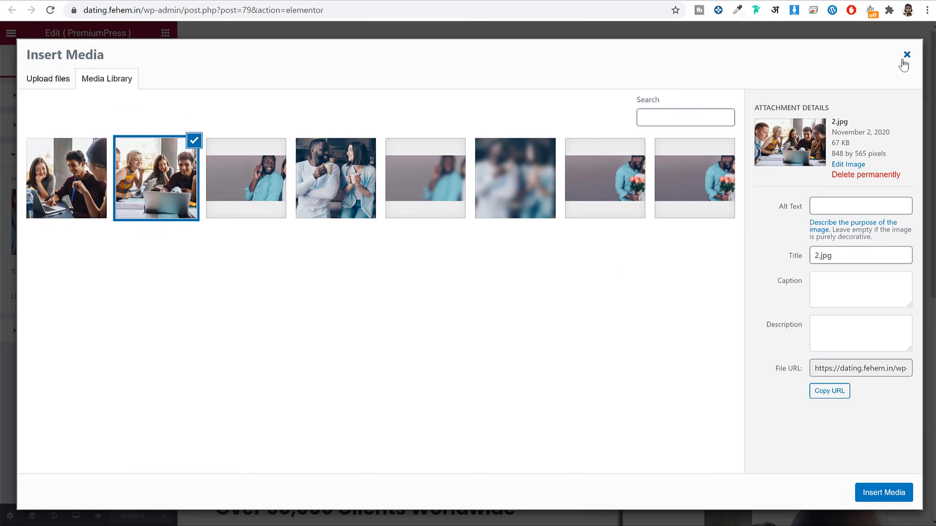
left_click(903, 60)
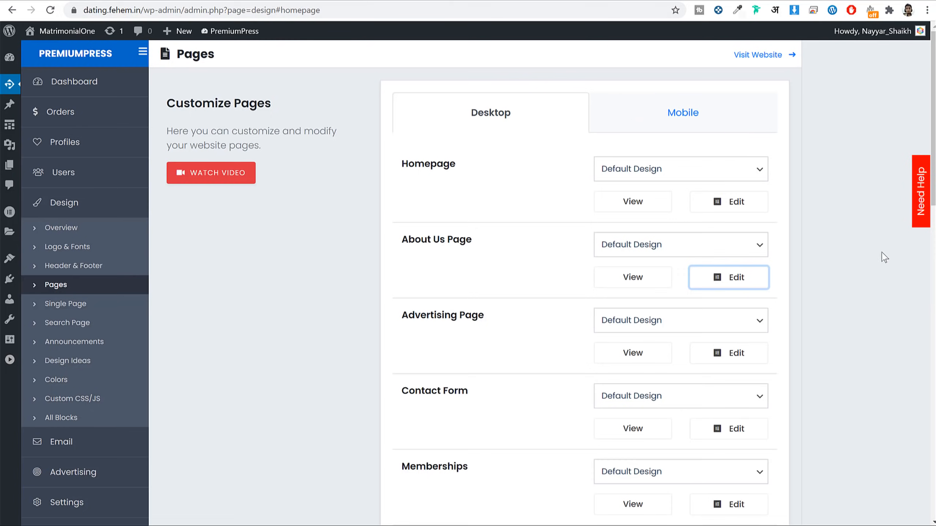
scroll(882, 253, "down", 5)
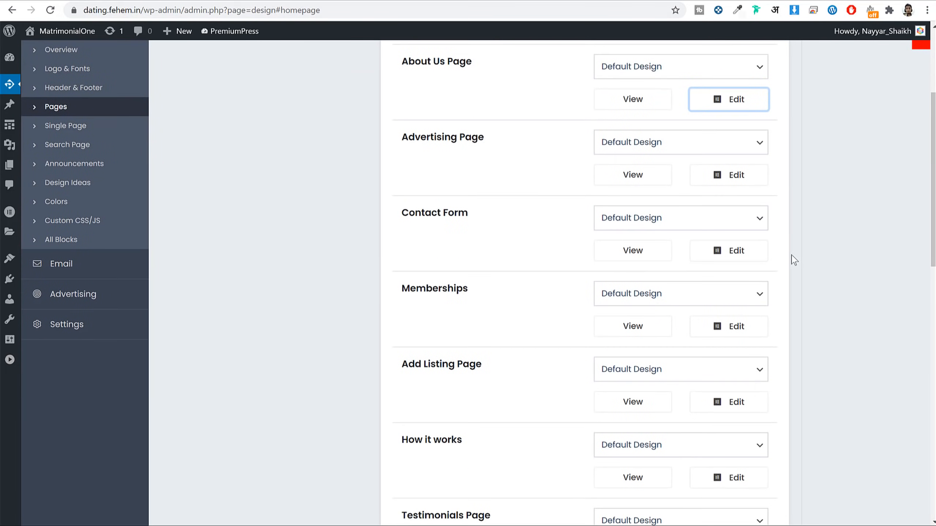
right_click(640, 176)
left_click(639, 176)
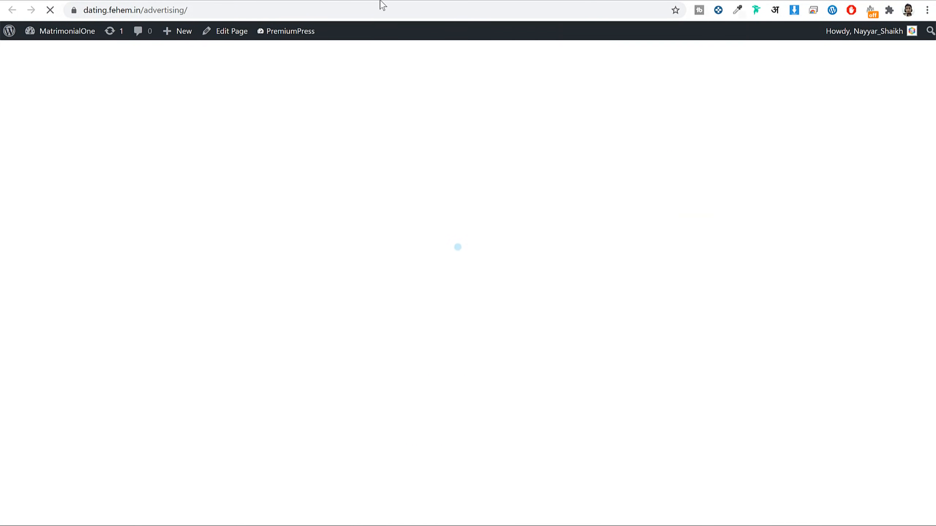
scroll(534, 200, "down", 5)
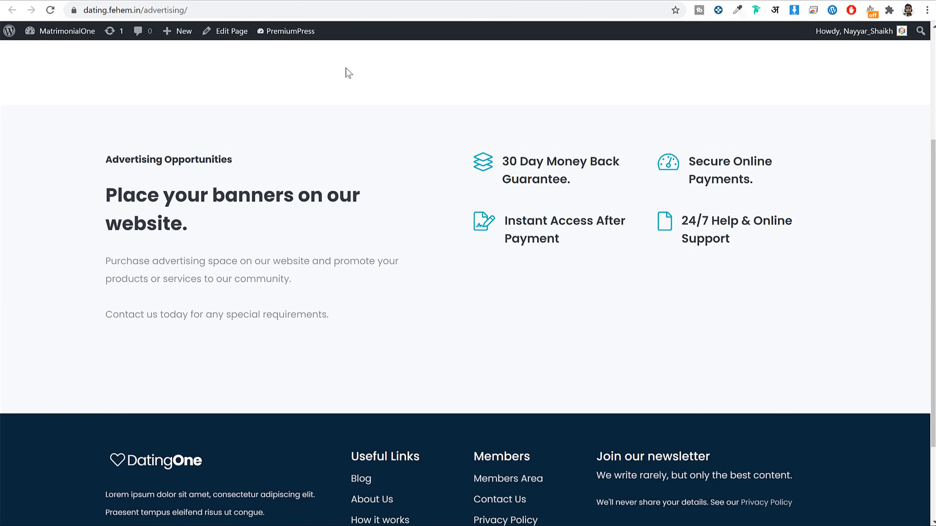
left_click(424, 0)
scroll(900, 258, "down", 3)
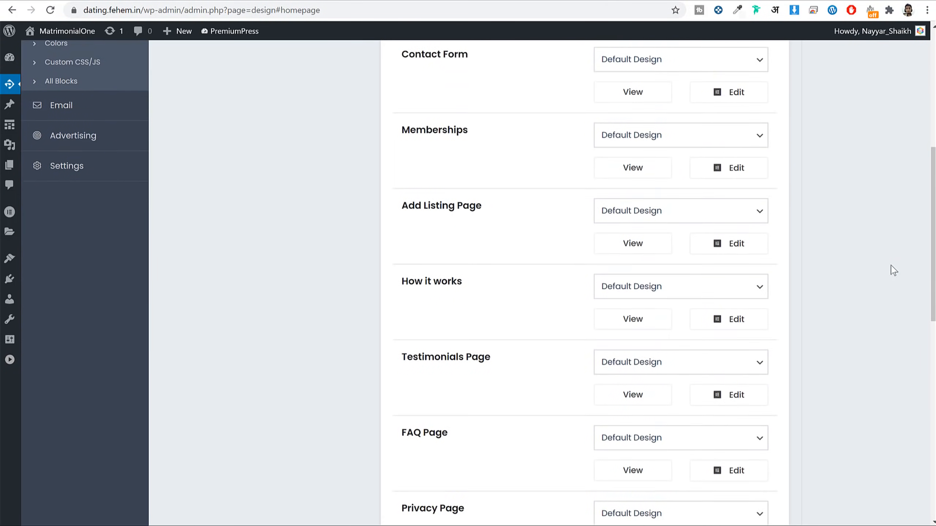
right_click(626, 154)
left_click(680, 163)
left_click(342, 1)
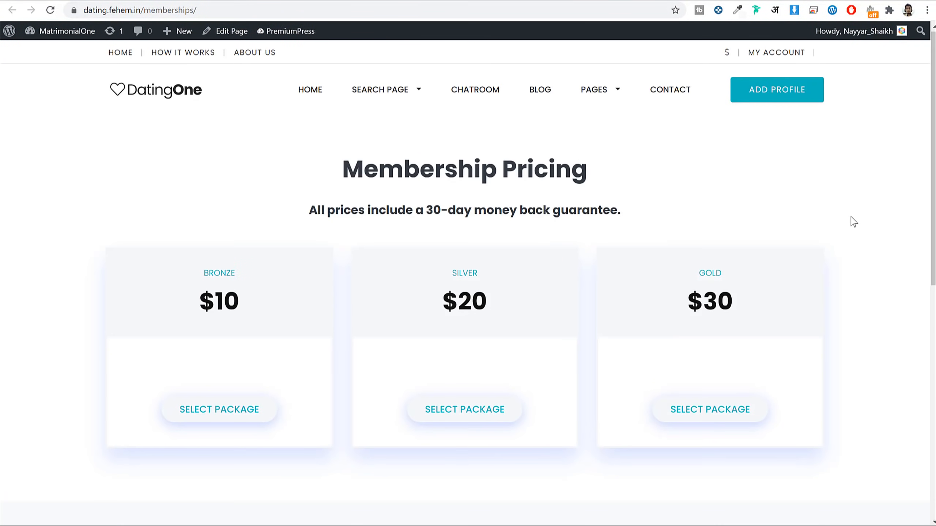
scroll(854, 221, "down", 4)
scroll(860, 235, "down", 4)
scroll(858, 236, "up", 10)
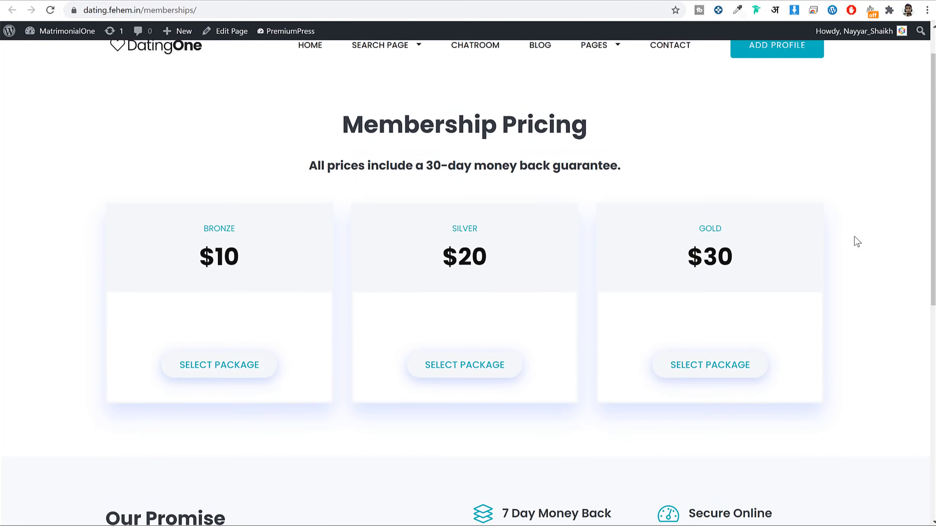
left_click(422, 0)
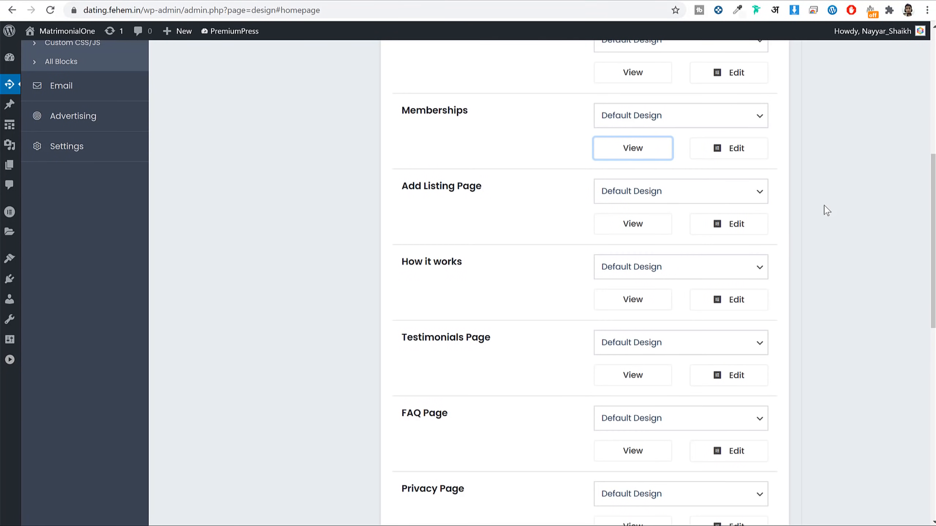
right_click(640, 298)
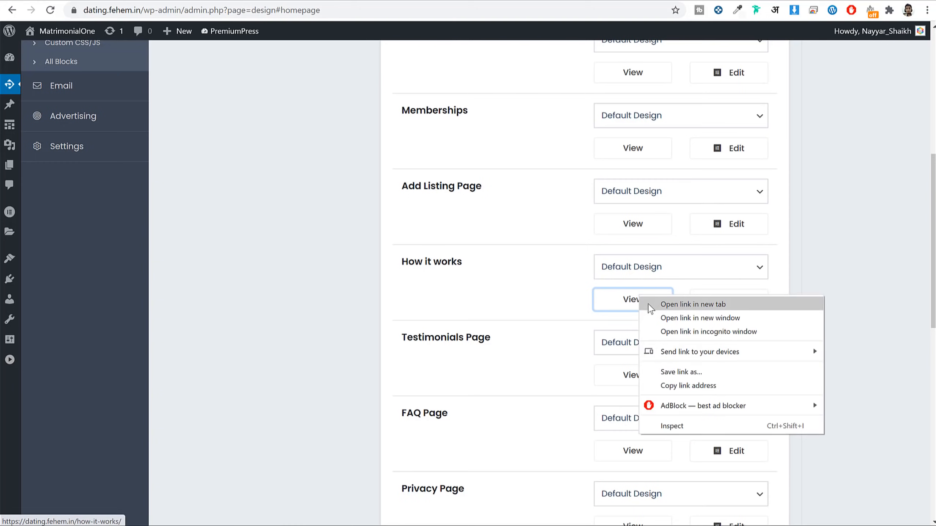
left_click(650, 306)
left_click(362, 1)
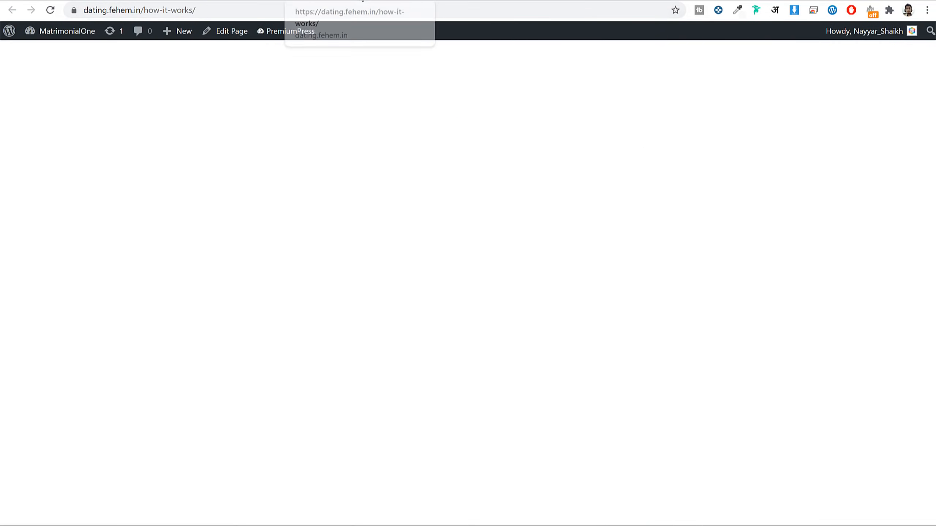
scroll(702, 230, "down", 3)
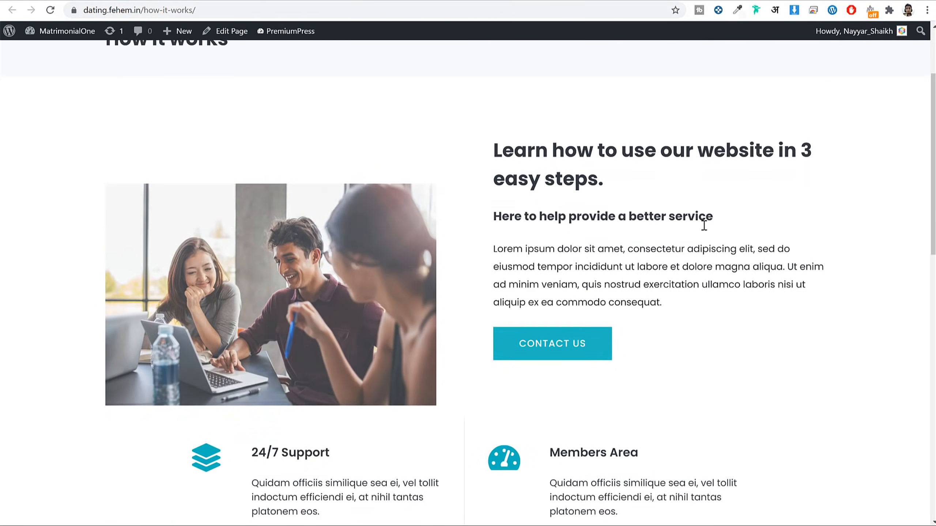
scroll(685, 219, "down", 7)
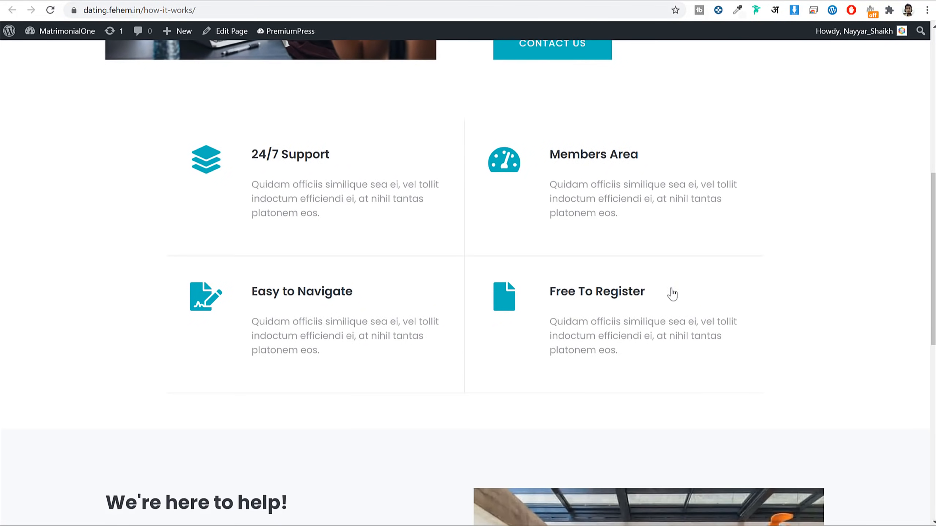
scroll(553, 270, "down", 6)
scroll(705, 287, "down", 5)
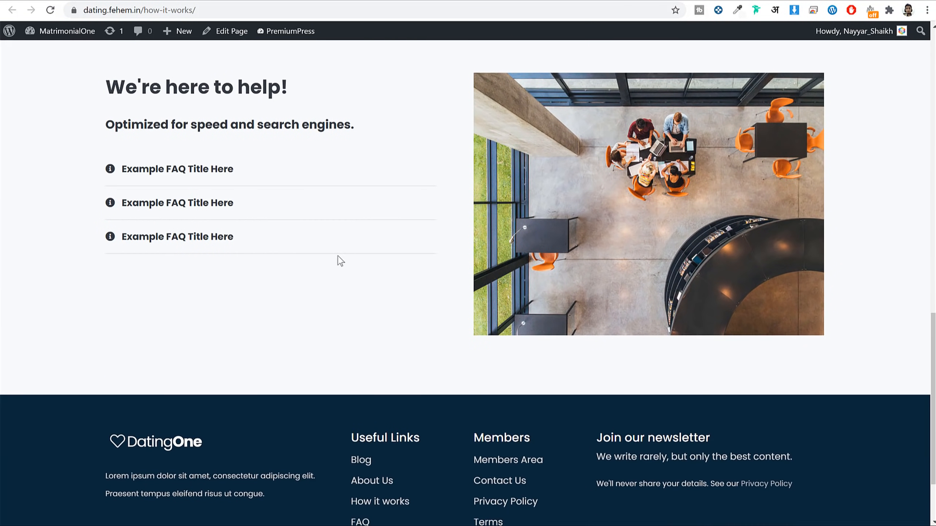
left_click(195, 208)
left_click(238, 1)
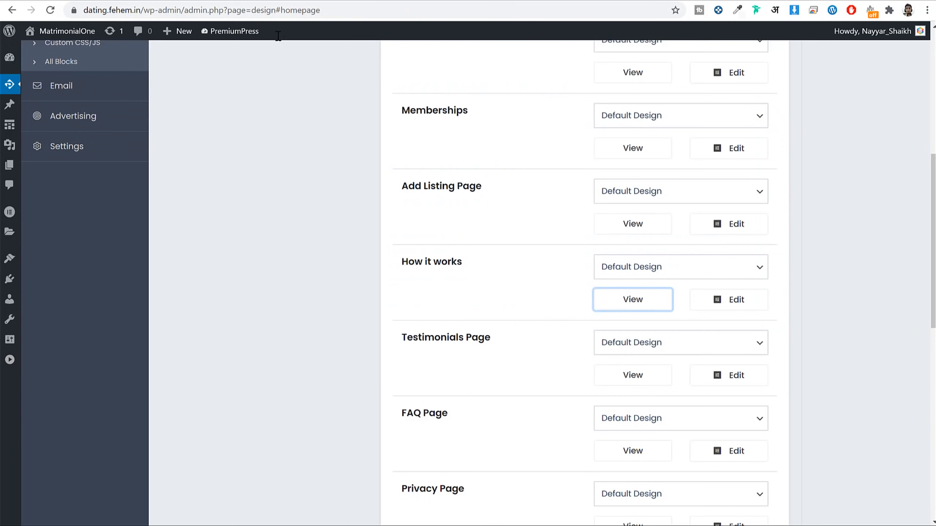
scroll(923, 315, "down", 7)
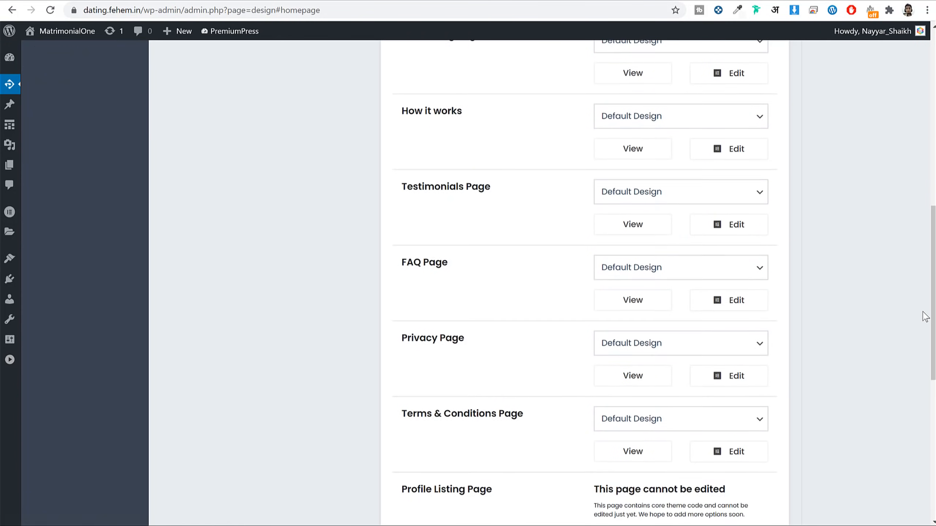
scroll(923, 316, "down", 3)
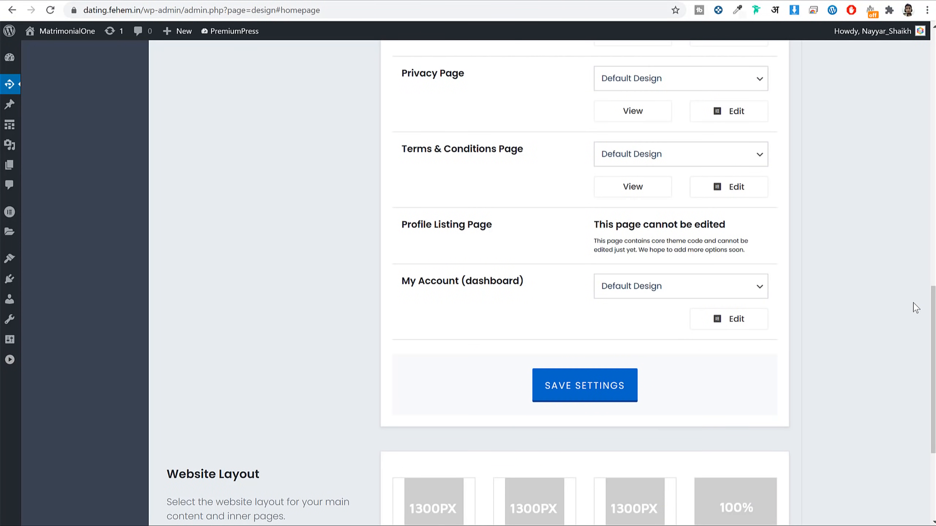
scroll(922, 317, "up", 10)
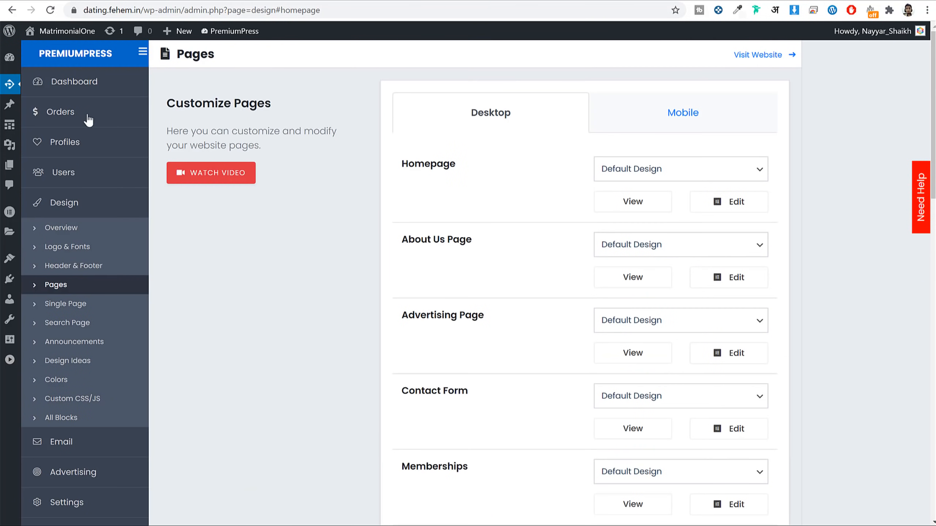
Step: Go to the WordPress All Pages list and scroll through it
left_click(8, 57)
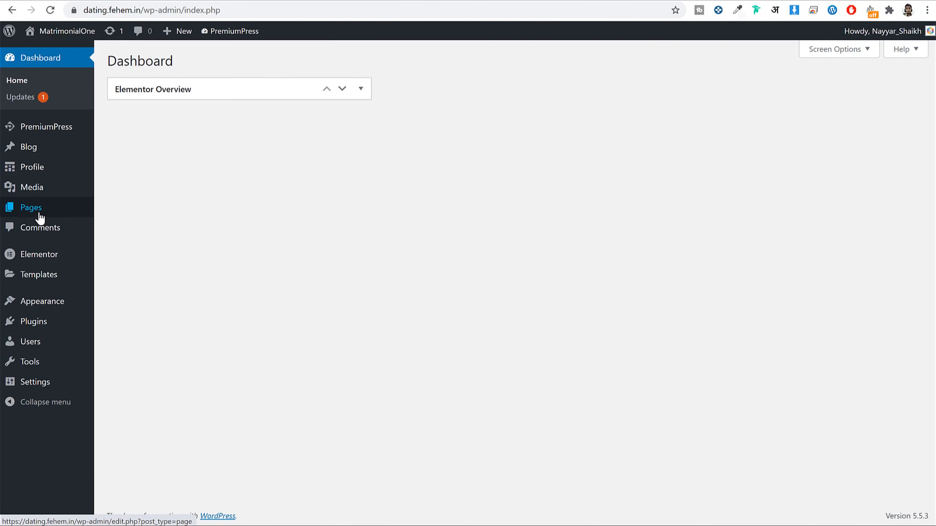
left_click(39, 217)
scroll(441, 180, "down", 5)
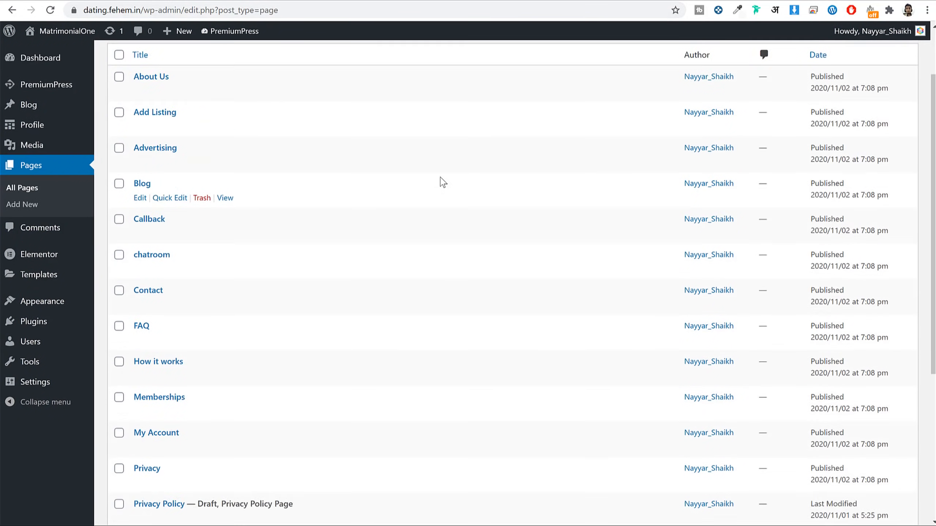
scroll(440, 182, "down", 3)
scroll(439, 182, "up", 6)
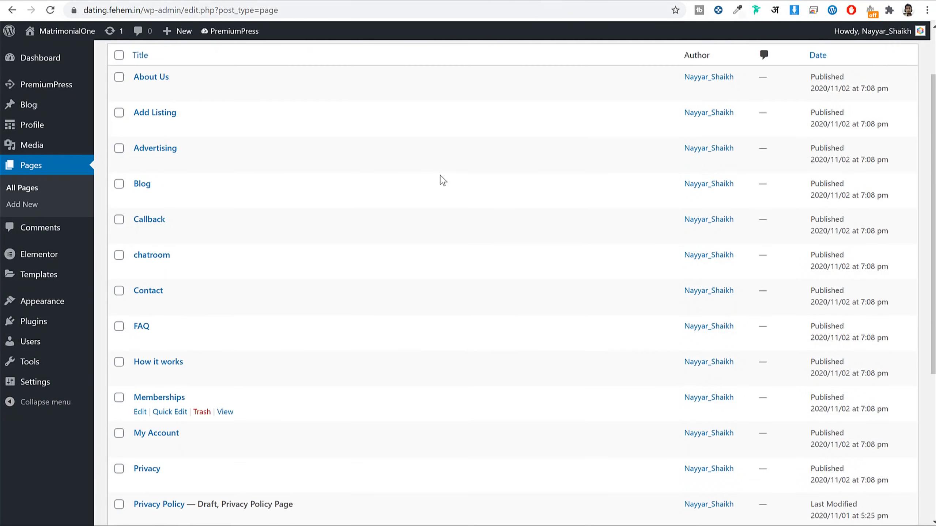
scroll(429, 178, "down", 7)
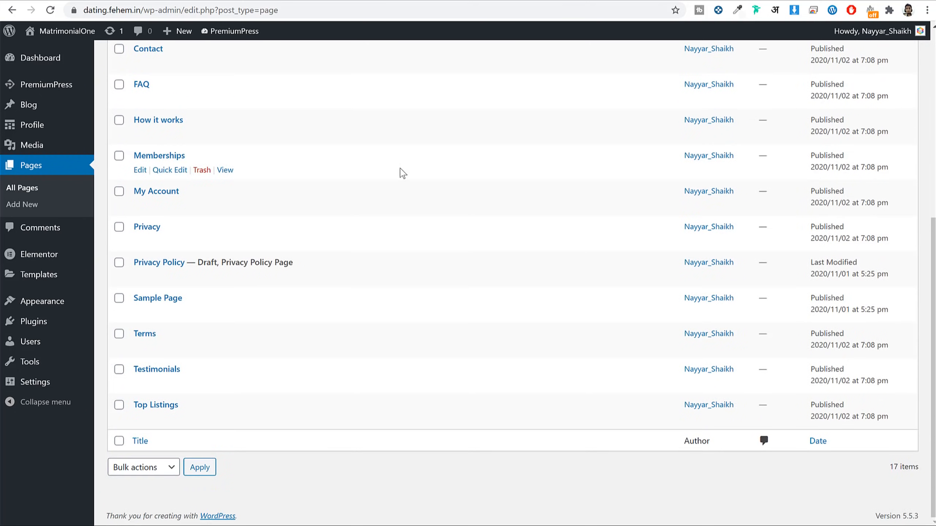
scroll(413, 214, "up", 7)
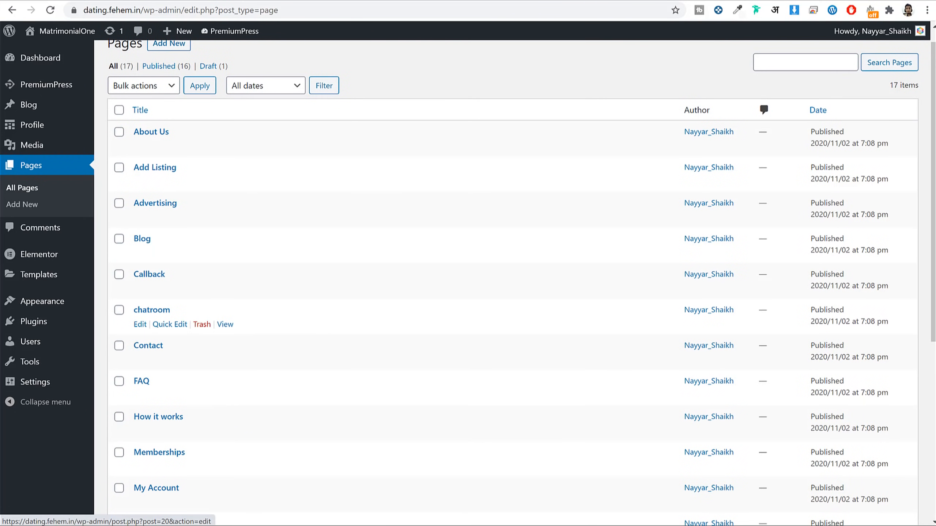
Step: Copy the site address and load it in a new Incognito window
left_click_drag(141, 10, 80, 10)
key("ctrl+c")
left_click(931, 10)
left_click(842, 55)
key("ctrl+v")
key("Return")
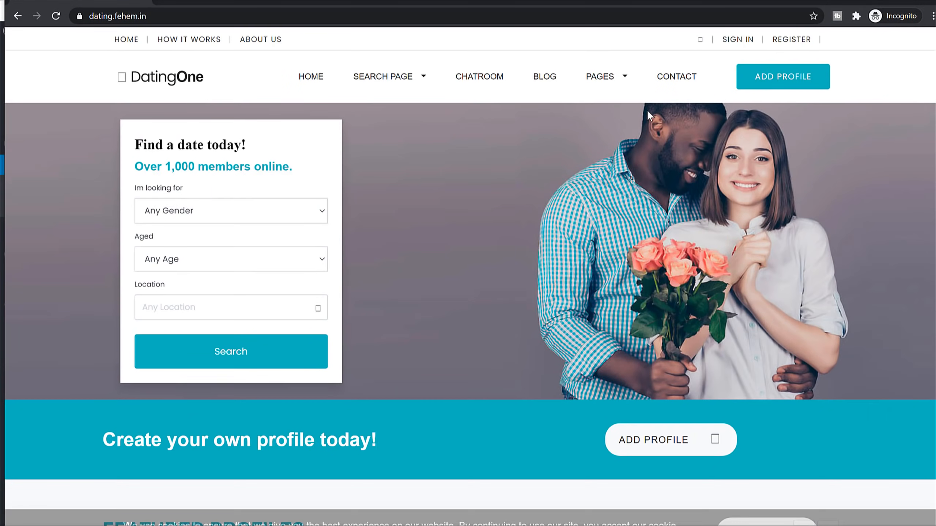
Step: Browse the live site's Chatroom, Blog and How it works pages as a visitor
left_click(492, 84)
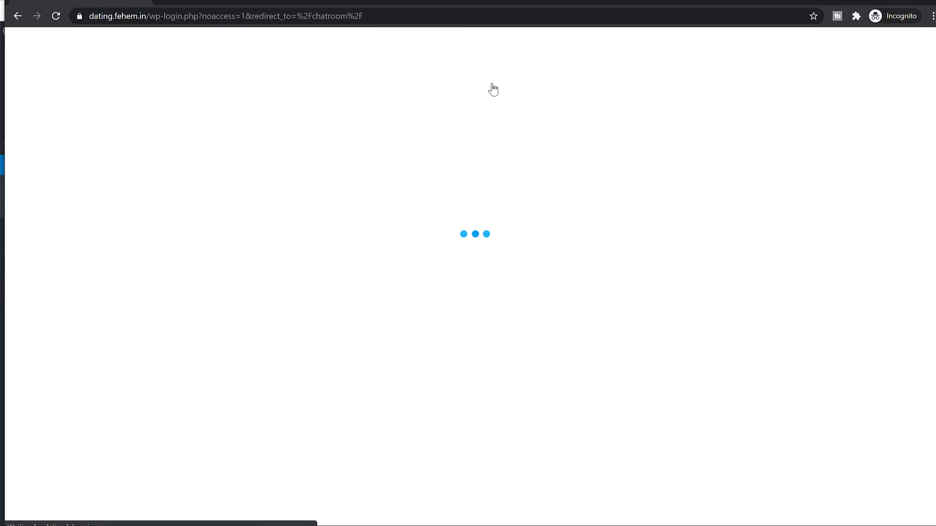
left_click(545, 78)
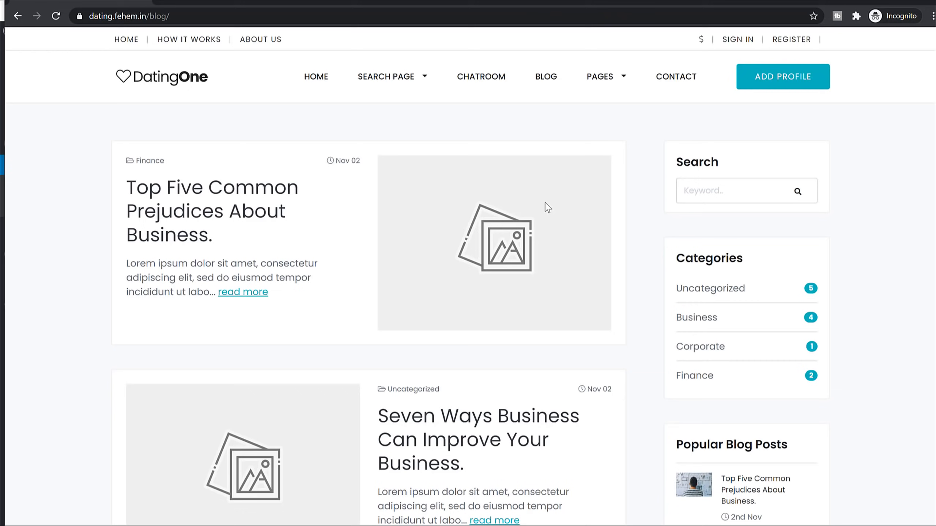
scroll(641, 281, "down", 3)
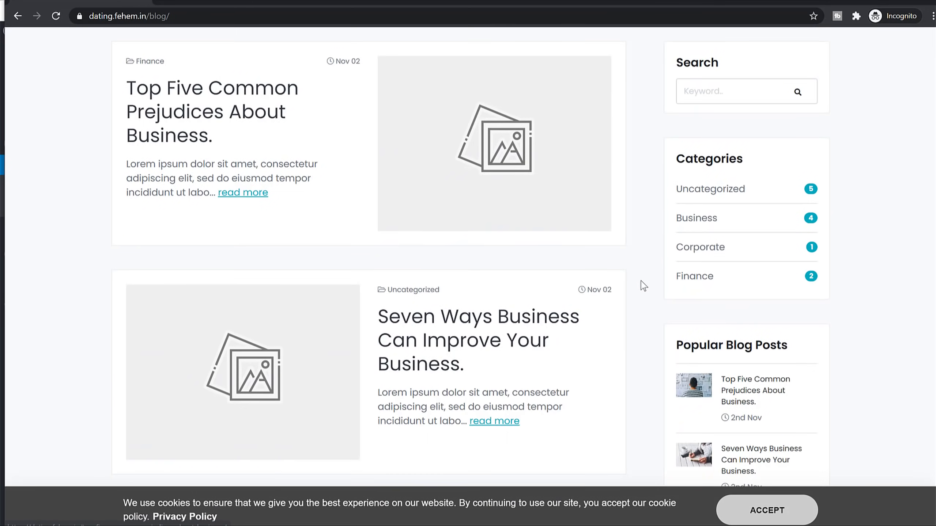
scroll(641, 286, "down", 15)
scroll(641, 286, "up", 16)
scroll(647, 266, "up", 2)
mouse_move(611, 83)
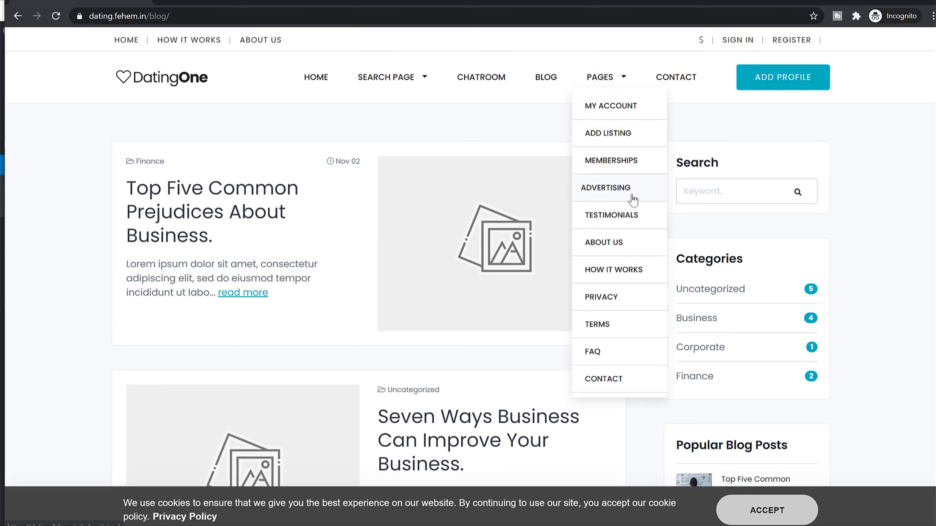
left_click(629, 279)
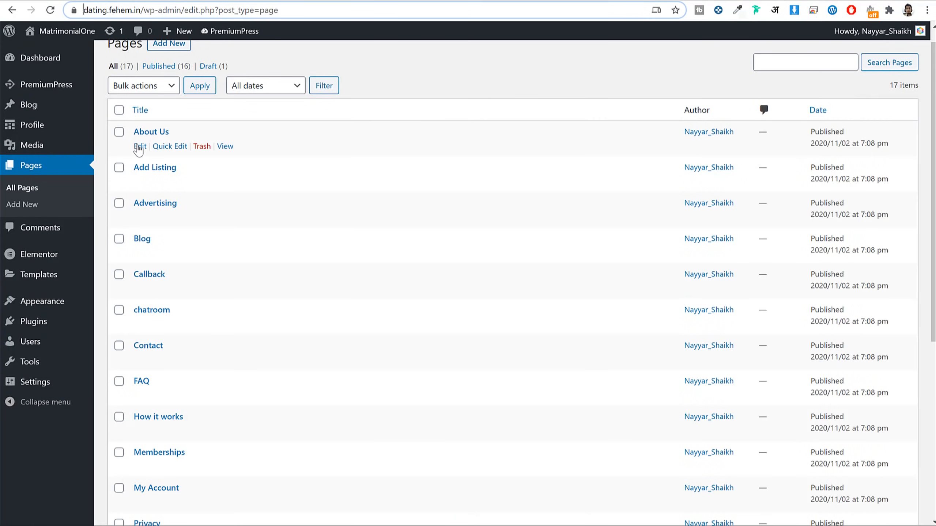
Step: Restrict About Us Page Access to Members Only, Bronze, Silver and Gold, and update it
left_click(139, 146)
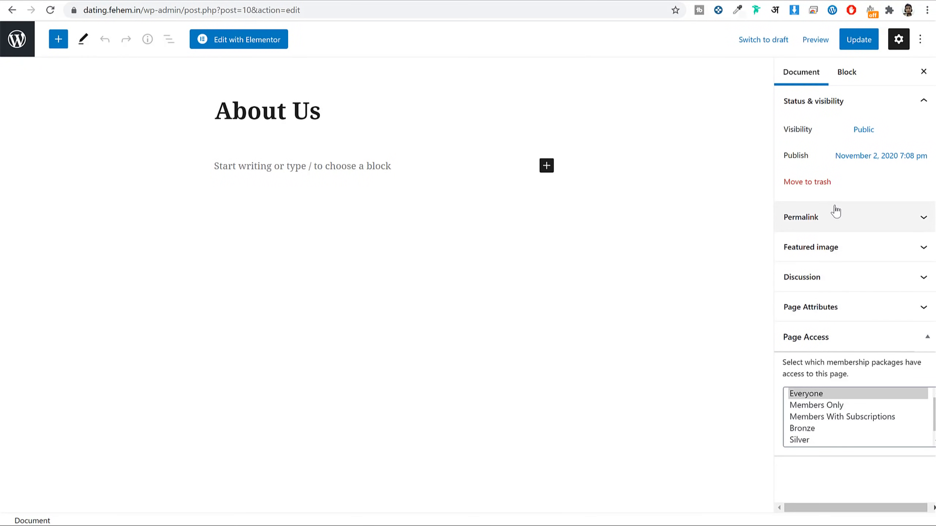
left_click(812, 410)
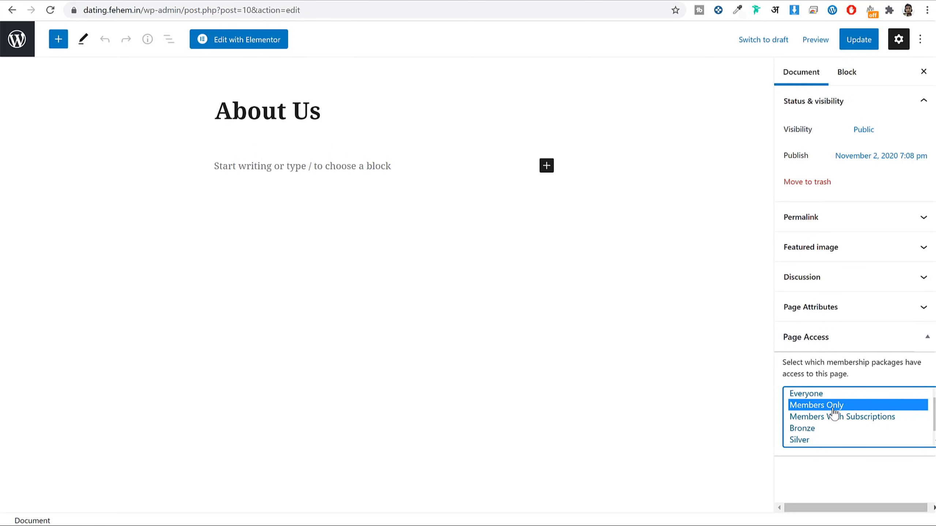
left_click(824, 429)
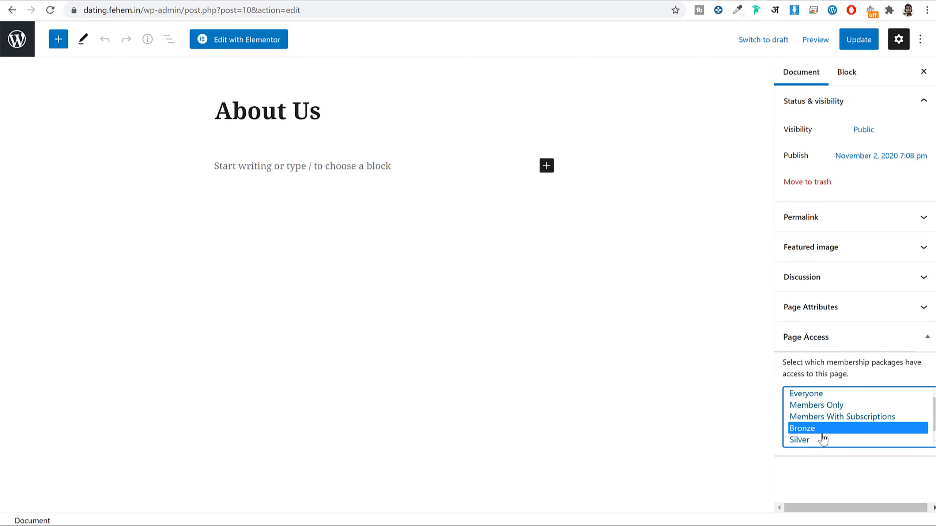
scroll(825, 437, "down", 1)
left_click(822, 431, "ctrl")
left_click(820, 439, "ctrl")
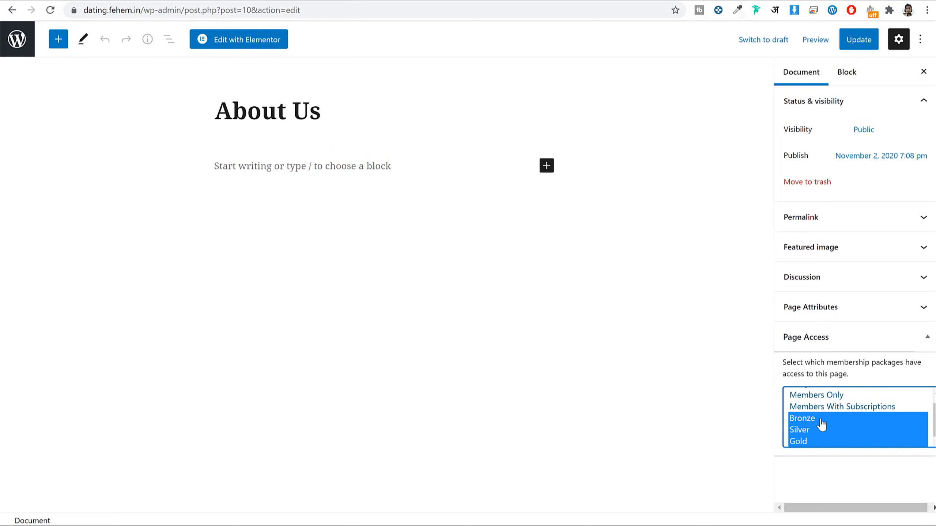
scroll(832, 418, "up", 1)
scroll(833, 405, "down", 1)
left_click(832, 396, "ctrl")
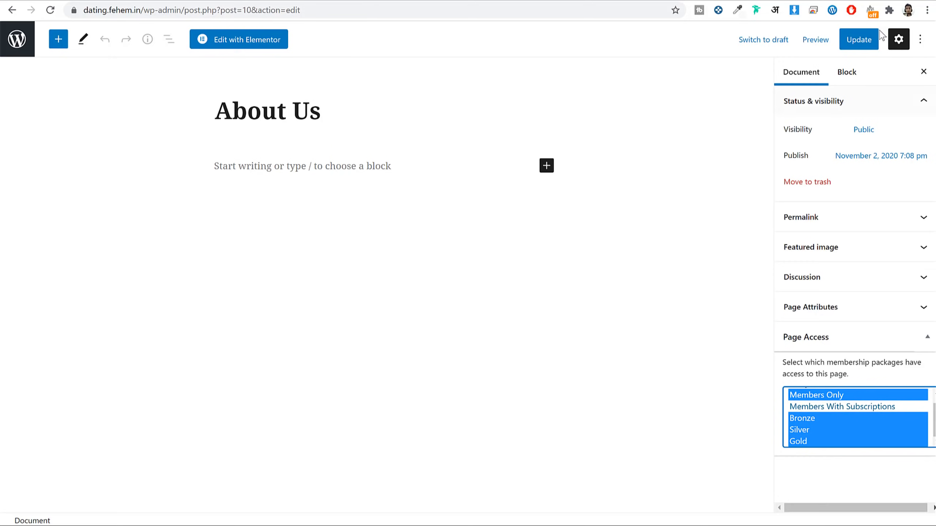
left_click(859, 39)
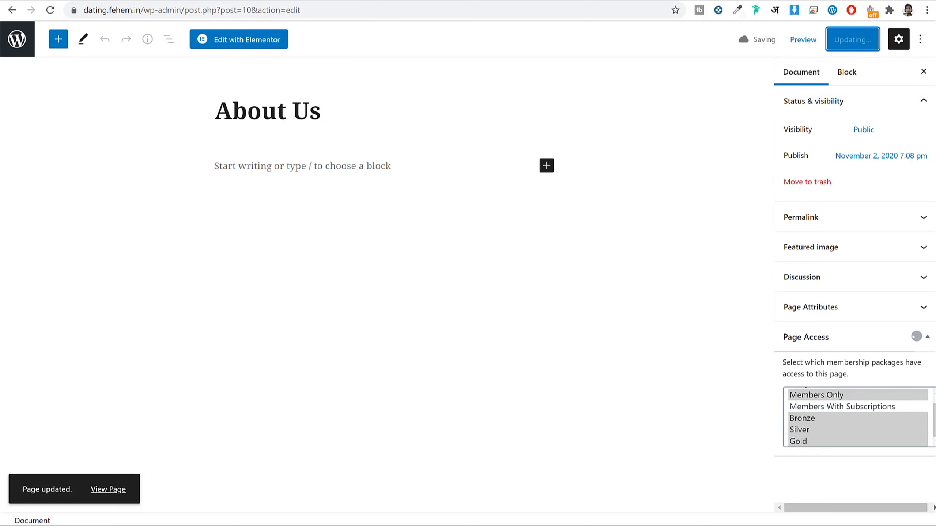
left_click(314, 516)
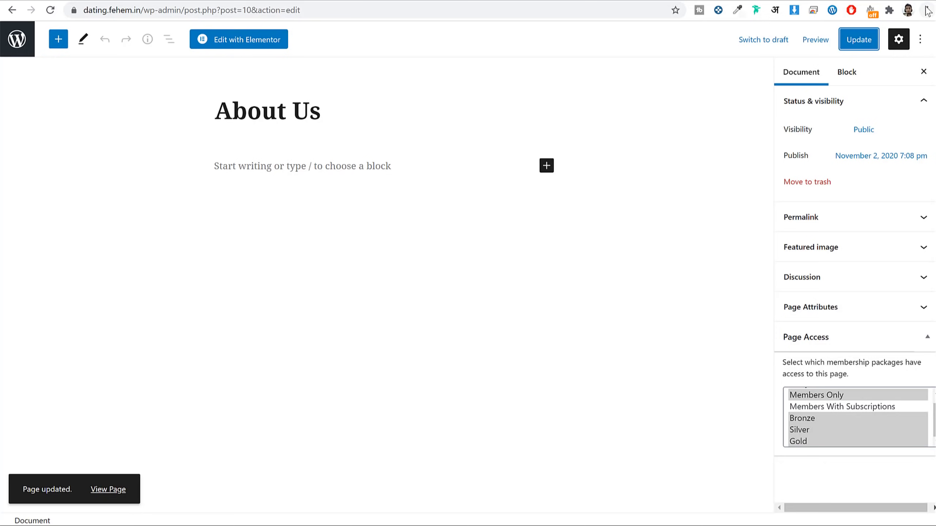
Step: Load dating.fehem.in in a fresh Incognito window
left_click(927, 10)
left_click(864, 52)
type("dating.fehem.in")
key("Return")
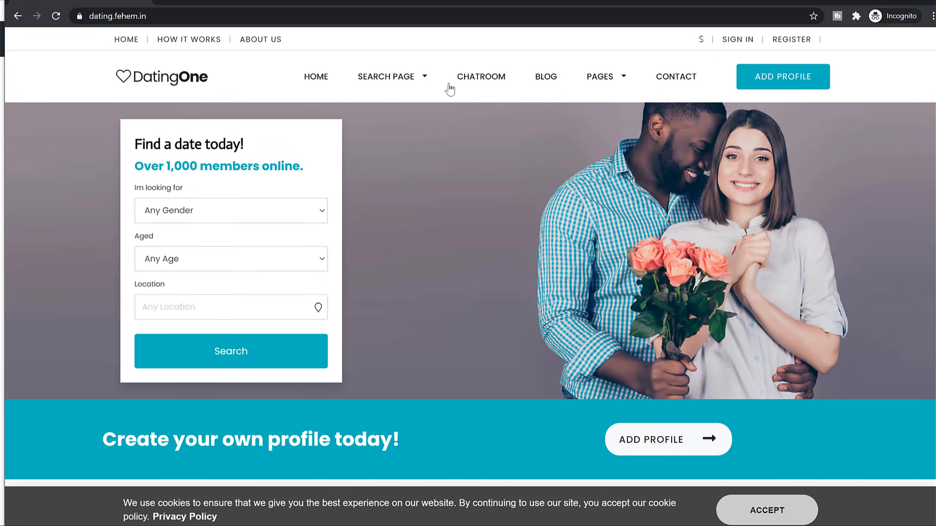
Step: Check the live About Us page, then return to the admin Pages list
mouse_move(618, 83)
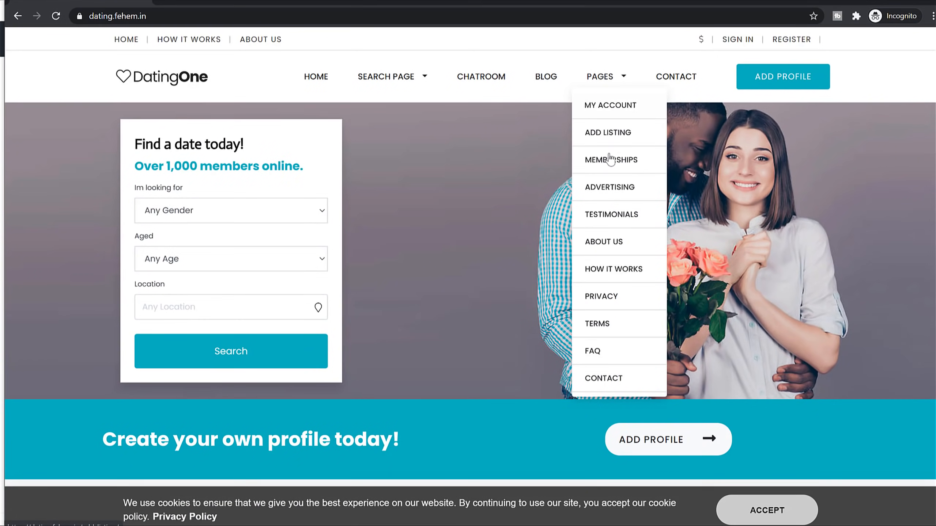
left_click(613, 243)
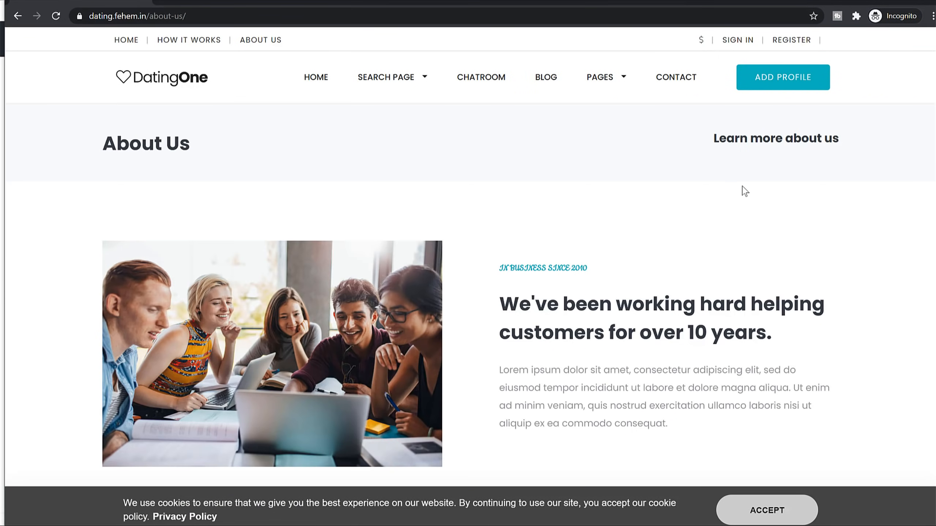
scroll(742, 193, "down", 15)
scroll(742, 199, "up", 15)
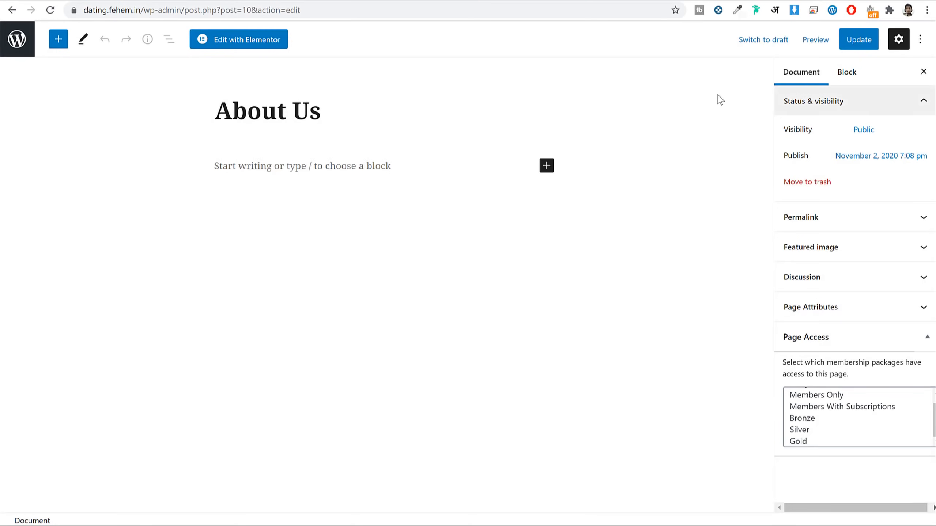
left_click(14, 43)
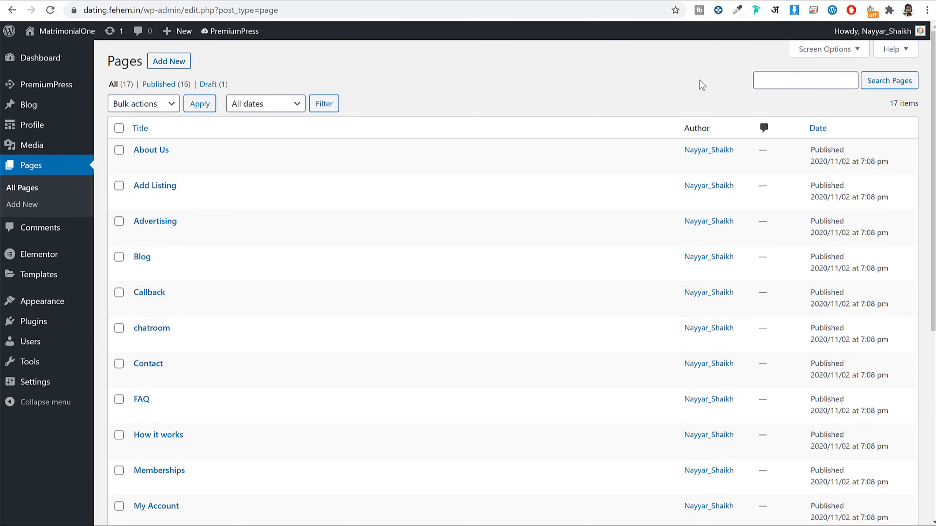
Step: Review the PremiumPress dashboard stats: 1 user, 19 profiles, $10.00 earned, monthly tables
left_click(57, 87)
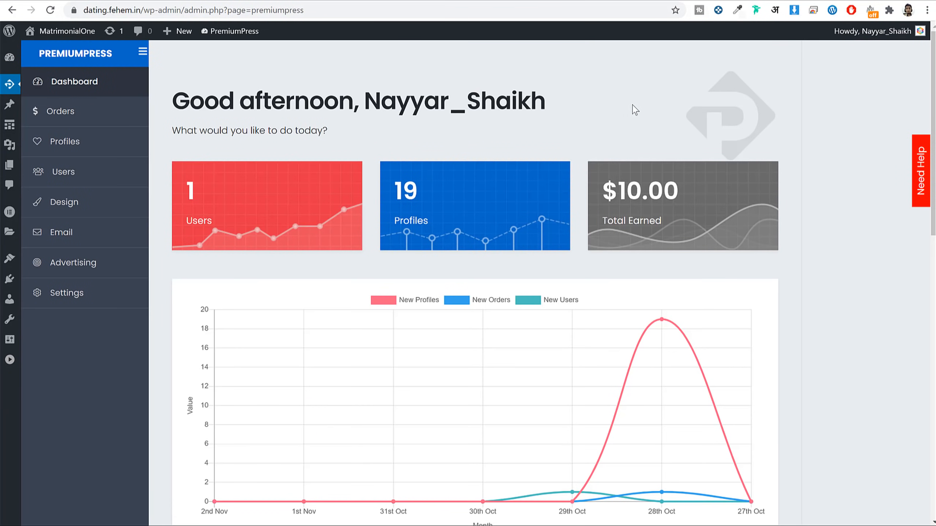
scroll(756, 231, "down", 10)
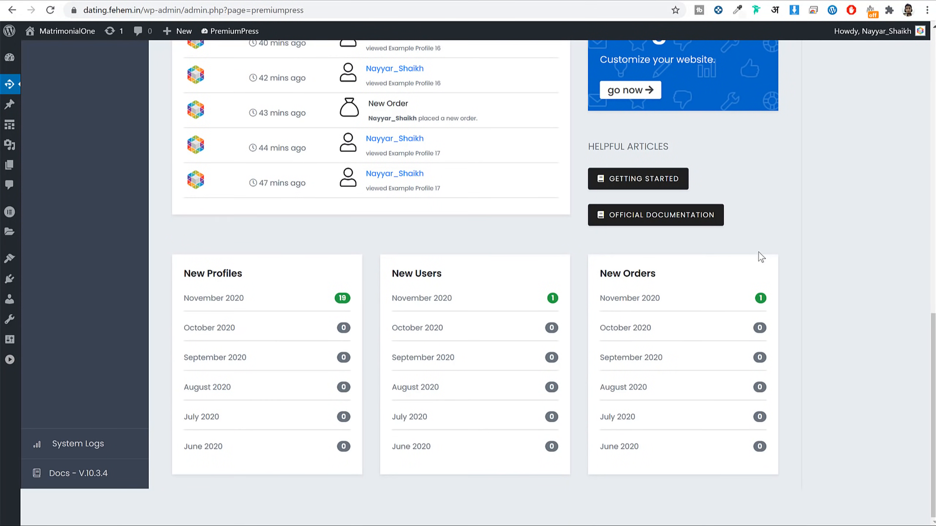
scroll(758, 253, "up", 5)
scroll(758, 254, "up", 5)
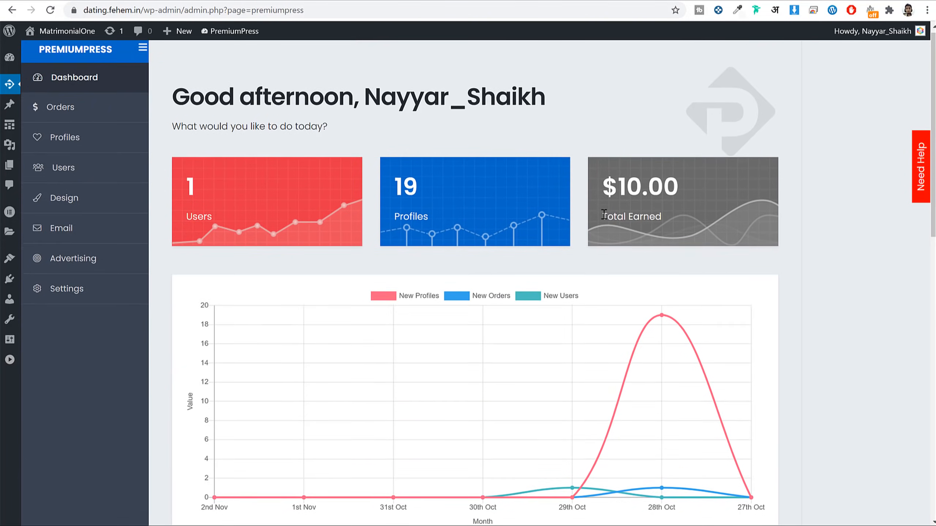
scroll(603, 213, "down", 3)
scroll(604, 216, "up", 3)
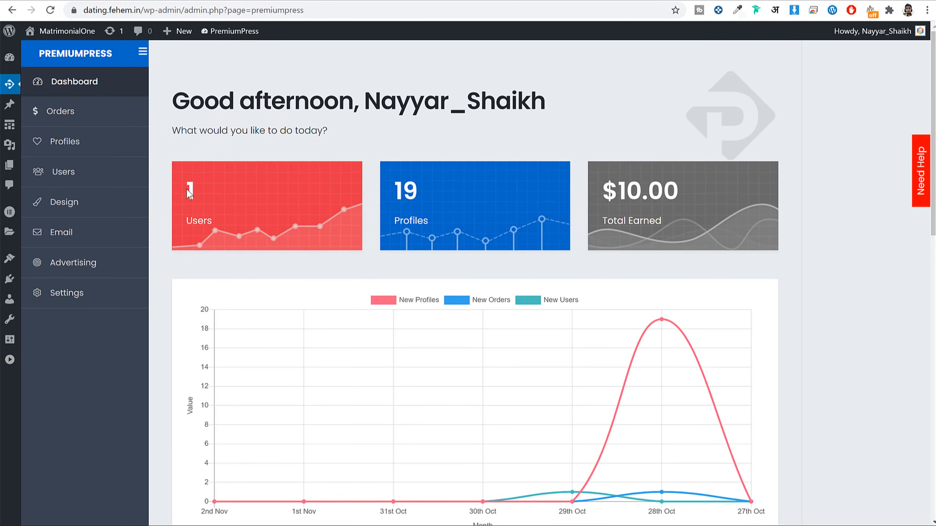
left_click(395, 192)
left_click_drag(689, 185, 624, 181)
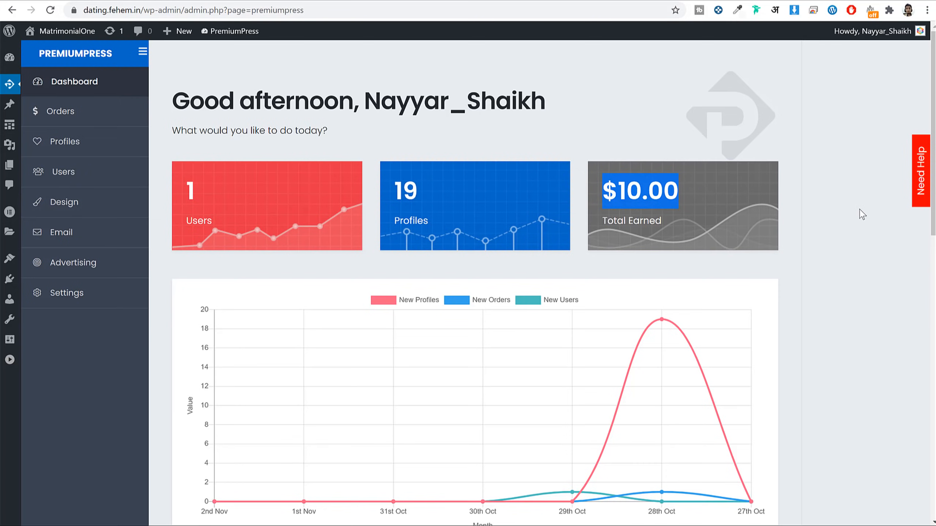
scroll(859, 222, "down", 8)
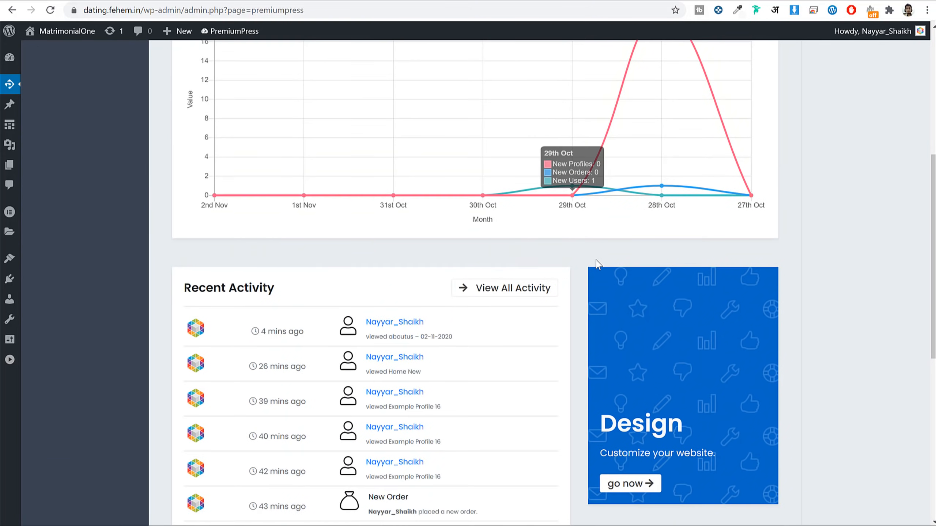
scroll(689, 176, "down", 10)
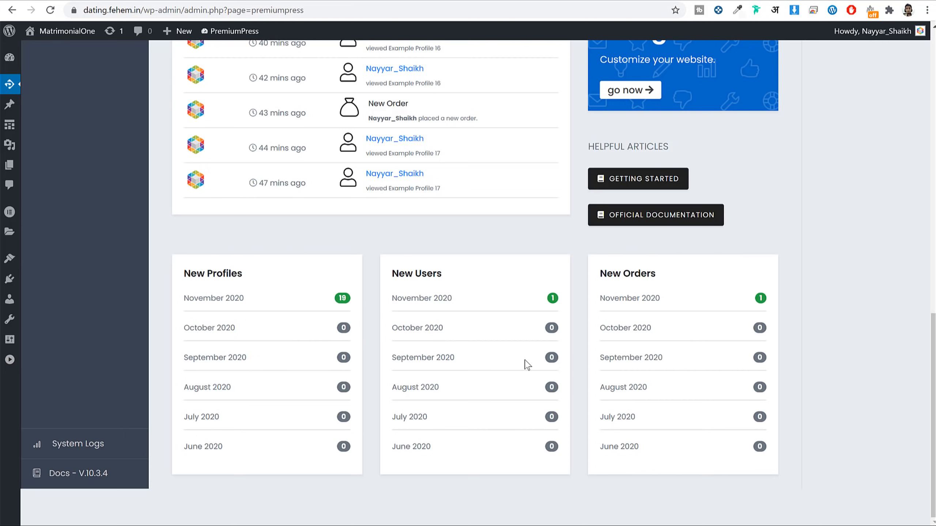
Step: Open the All Orders list showing the single paid $10 membership order
scroll(516, 360, "up", 15)
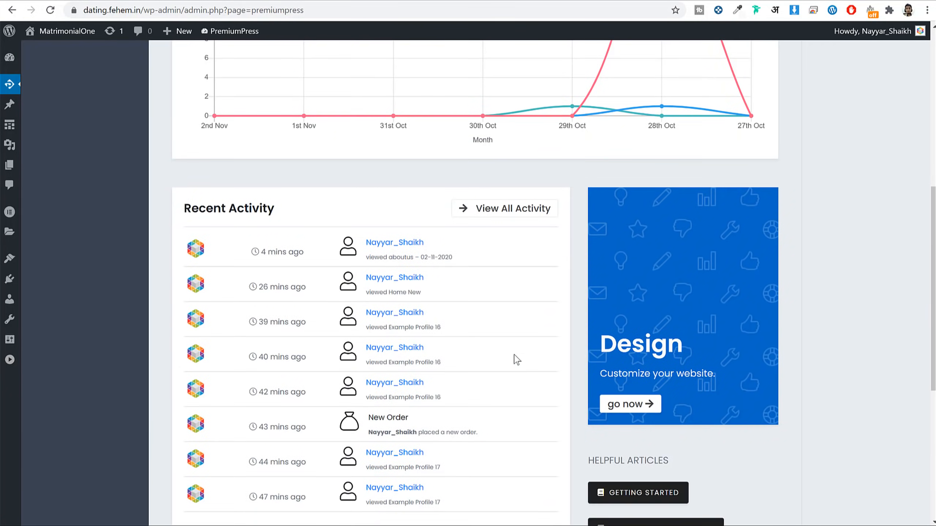
left_click(90, 122)
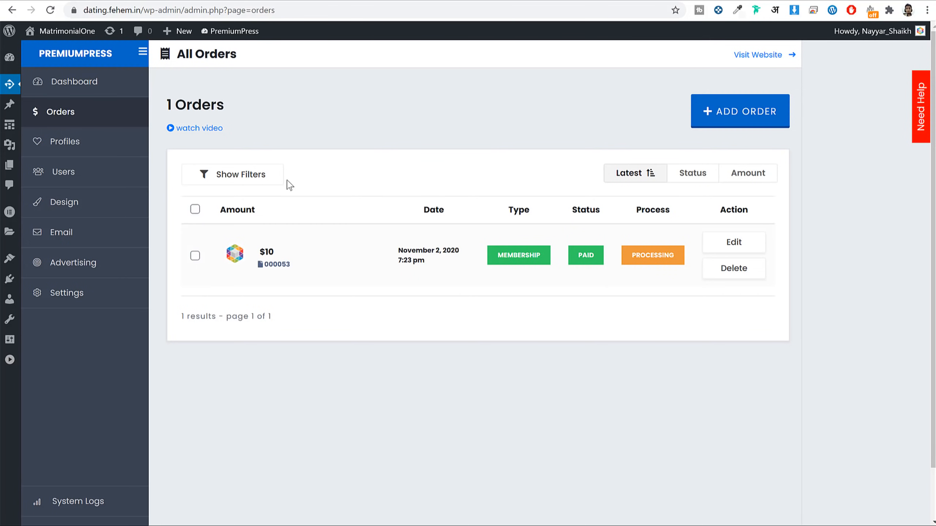
Step: Look over the profiles, Example Profile 19's listing statuses and users without changes, ending on Design
left_click(121, 152)
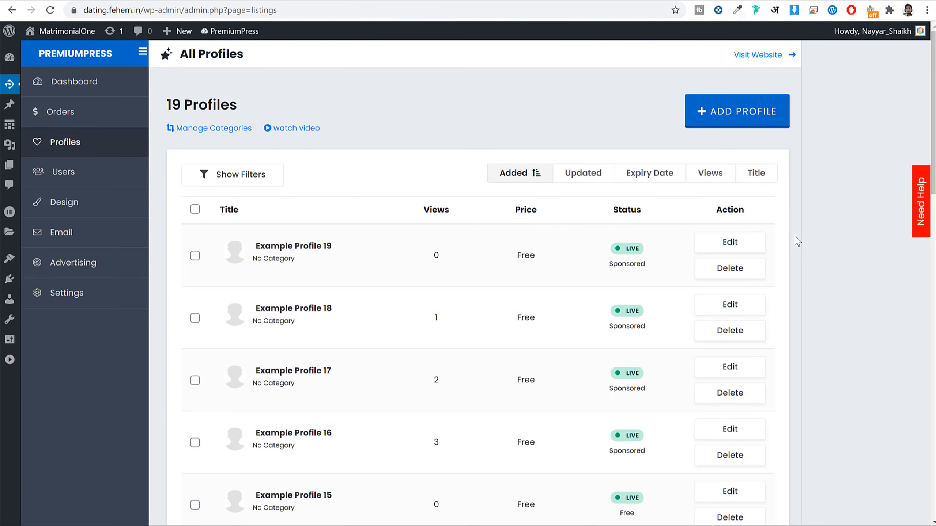
scroll(795, 238, "down", 10)
scroll(794, 236, "up", 10)
left_click(729, 245)
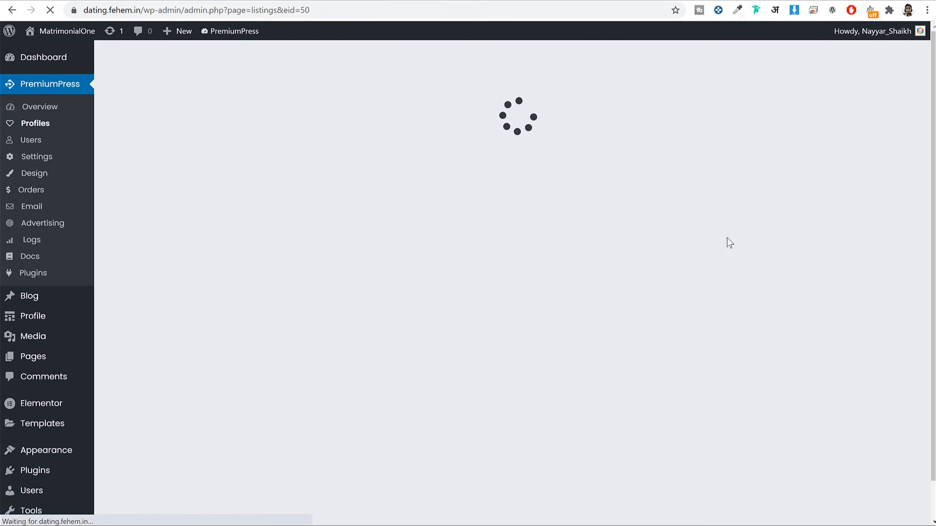
scroll(881, 253, "down", 12)
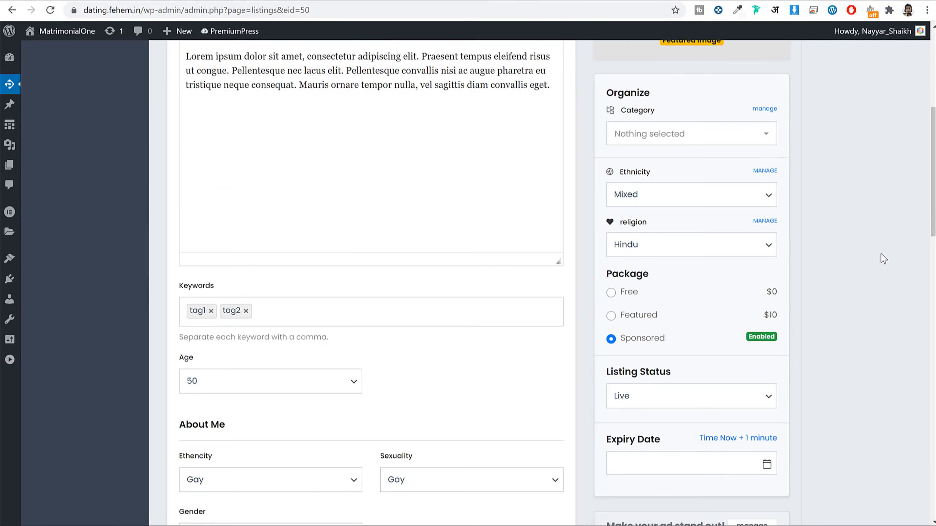
left_click(662, 162)
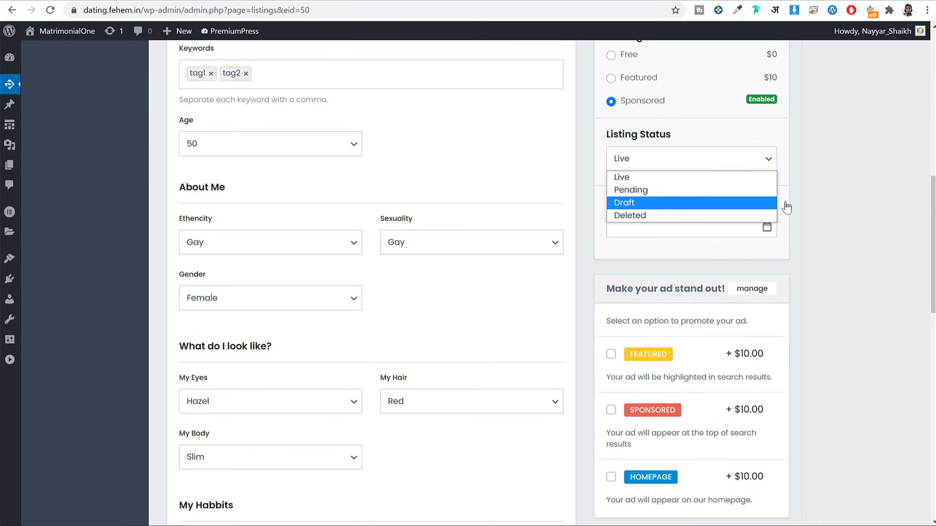
key("alt+Left")
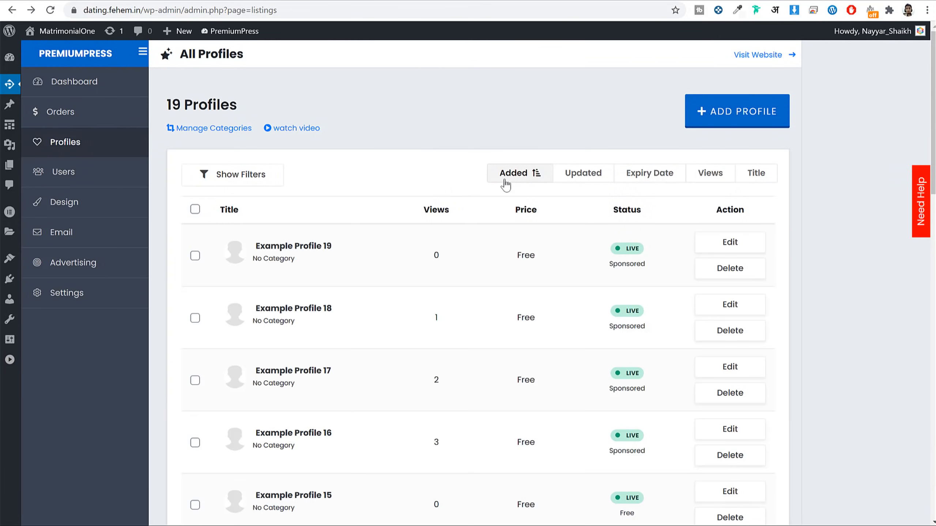
left_click(118, 182)
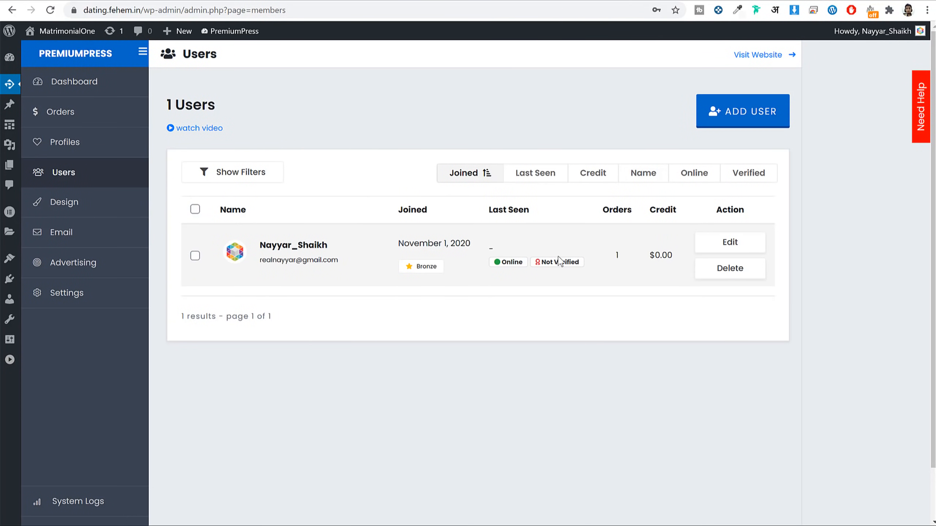
left_click(88, 208)
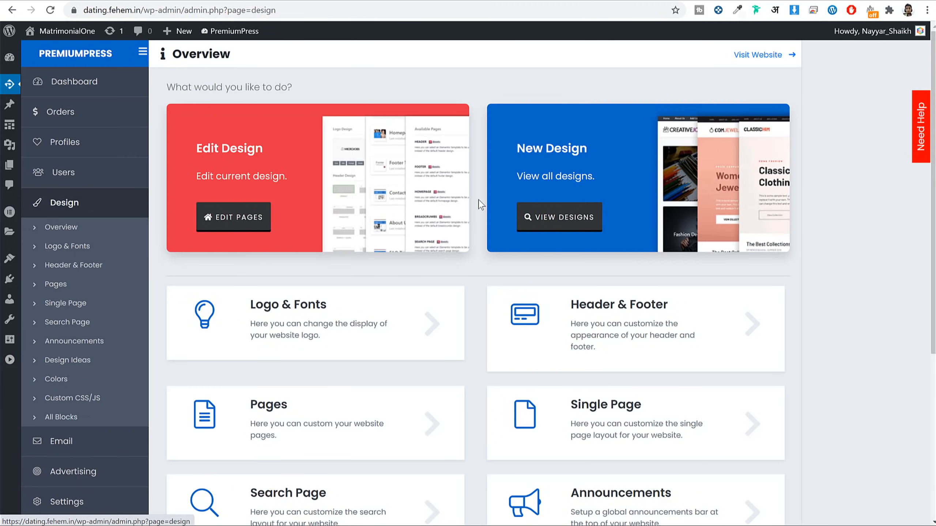
Step: Open the Logo & Fonts settings and locate the text logo code
scroll(774, 275, "down", 4)
scroll(828, 250, "up", 4)
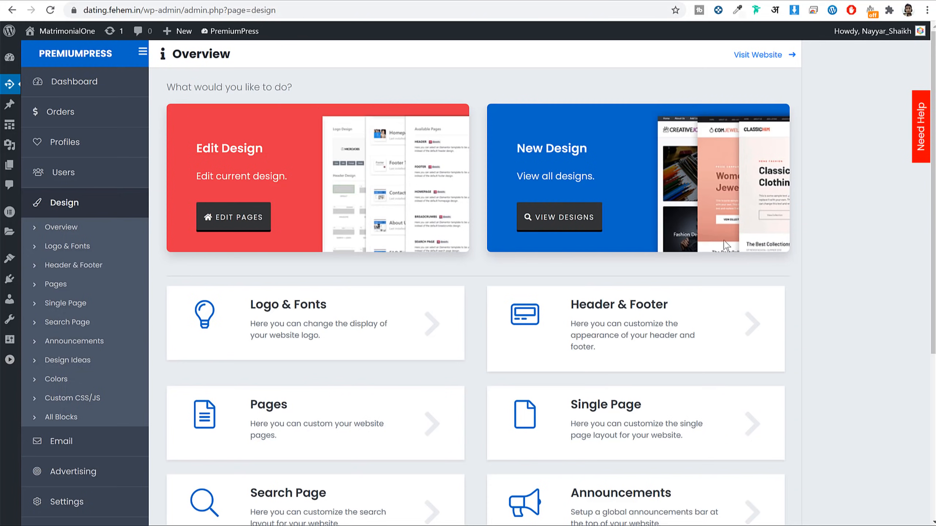
scroll(627, 240, "down", 4)
left_click(326, 147)
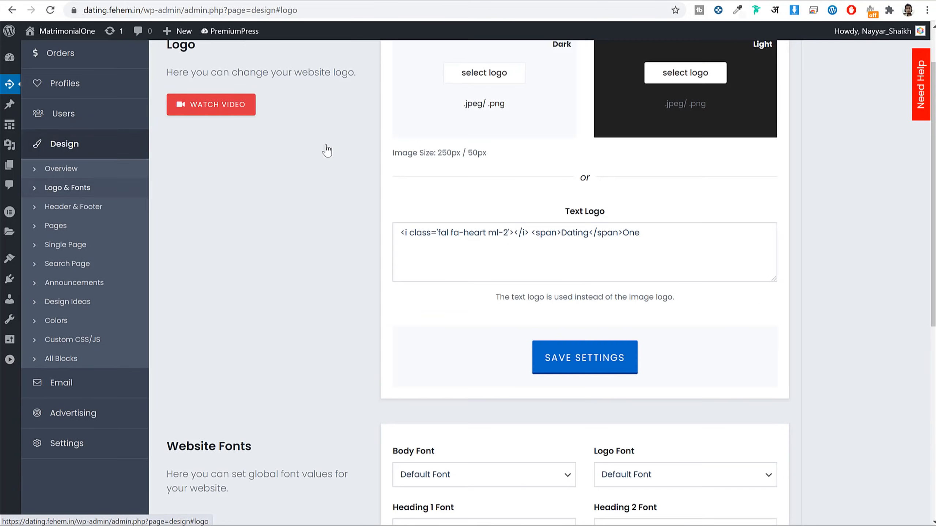
scroll(786, 225, "up", 2)
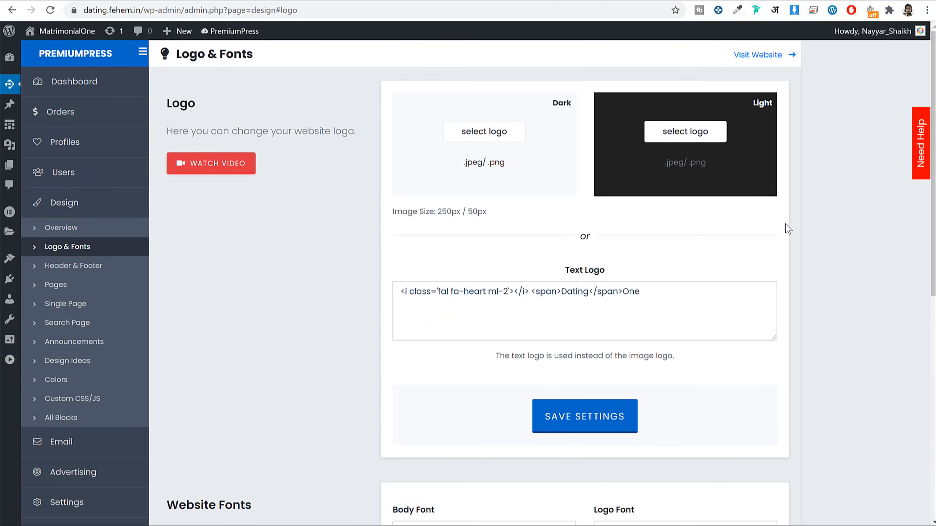
left_click_drag(670, 293, 383, 297)
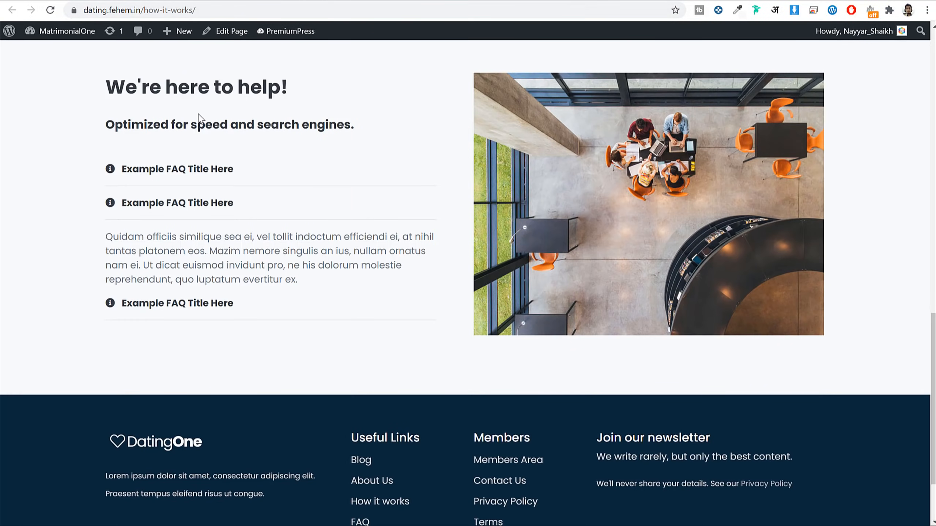
scroll(214, 133, "up", 10)
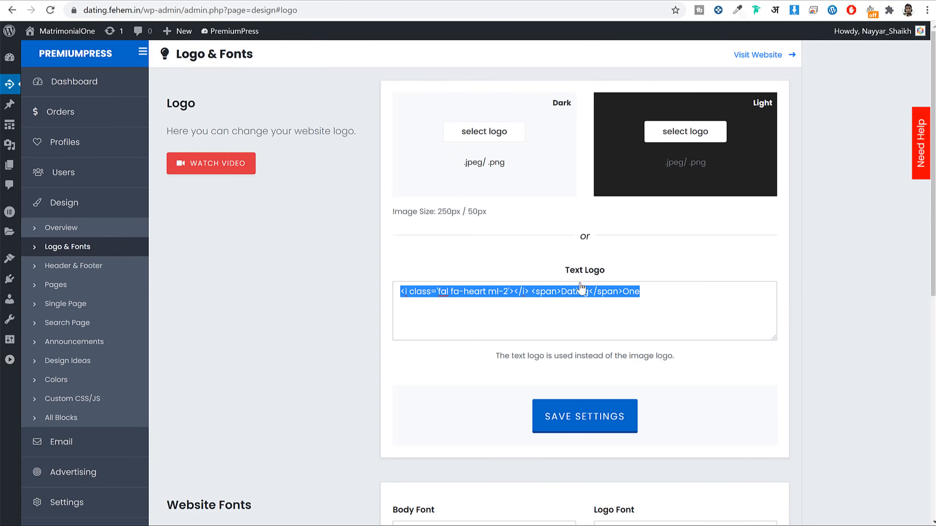
left_click(486, 315)
Step: Change the text logo from <span>Dating</span>One to <span>Fehem</span>Dating and save
left_click_drag(401, 291, 465, 292)
left_click(488, 291)
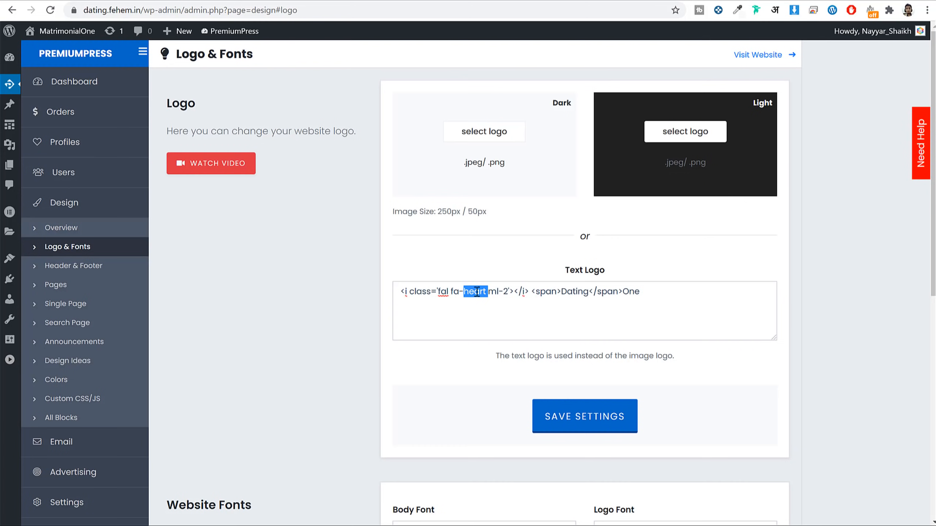
left_click_drag(562, 292, 628, 291)
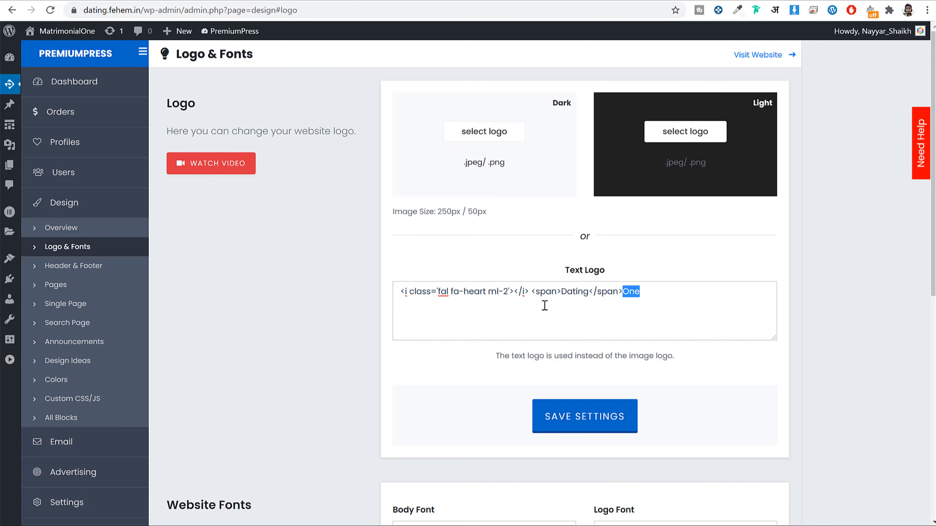
left_click_drag(563, 290, 583, 289)
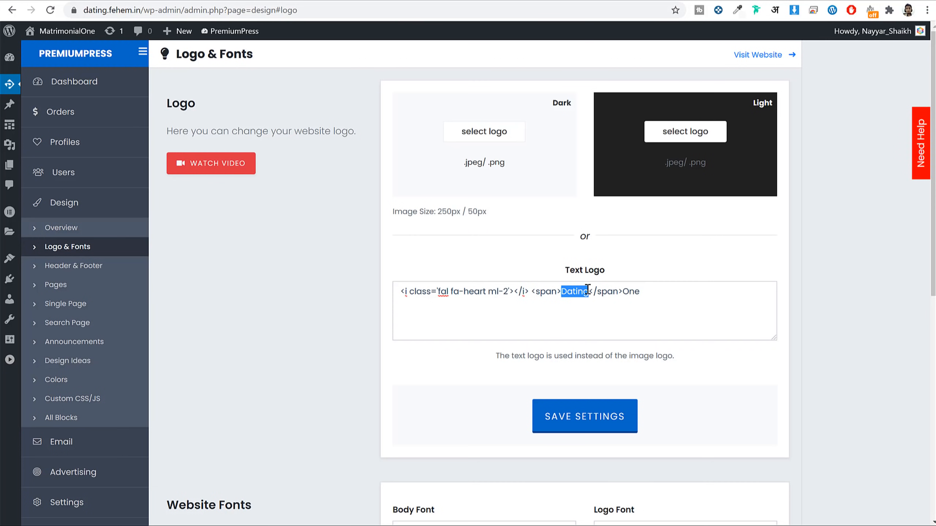
type("Fehem")
left_click_drag(640, 292, 625, 293)
type("Ma")
scroll(711, 246, "down", 1)
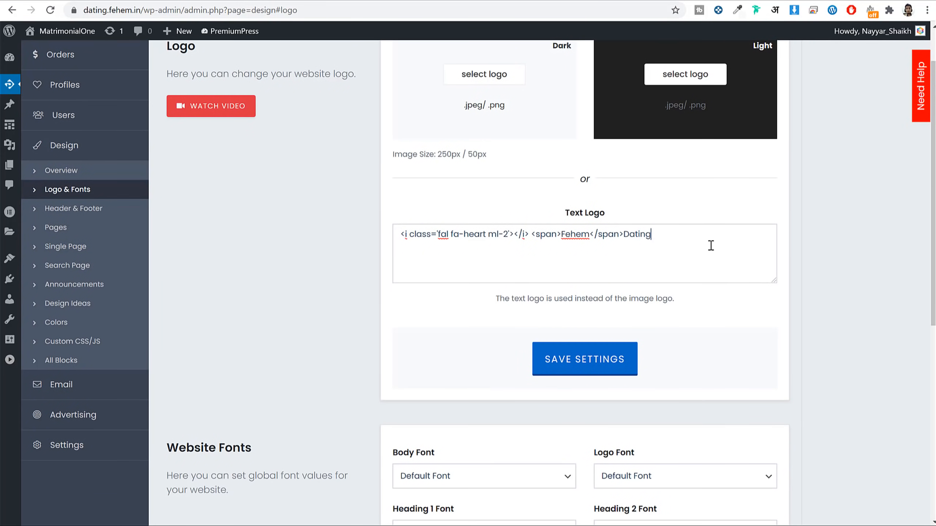
left_click(561, 367)
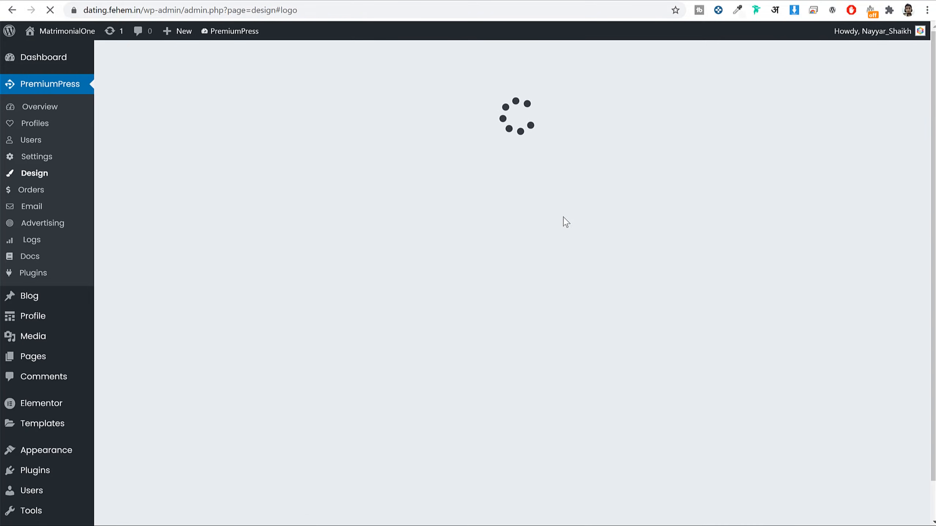
Step: Confirm the FehemDating logo on the live About Us page; leave the dark logo image unchanged
left_click(506, 0)
left_click(49, 14)
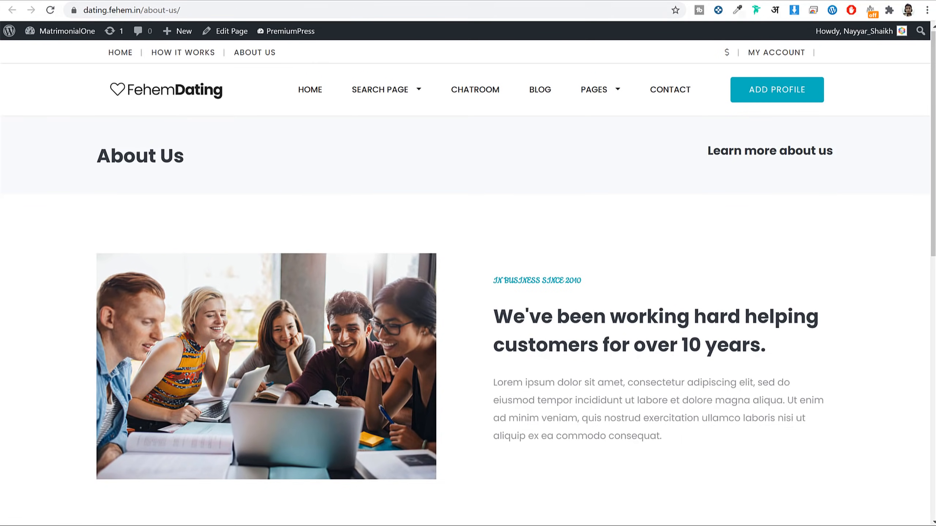
left_click(173, 2)
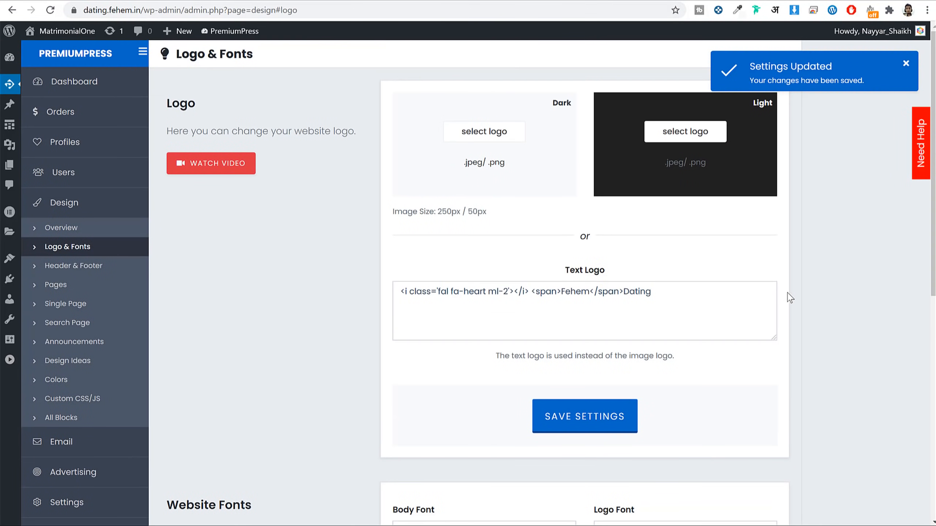
left_click(490, 132)
left_click(467, 211)
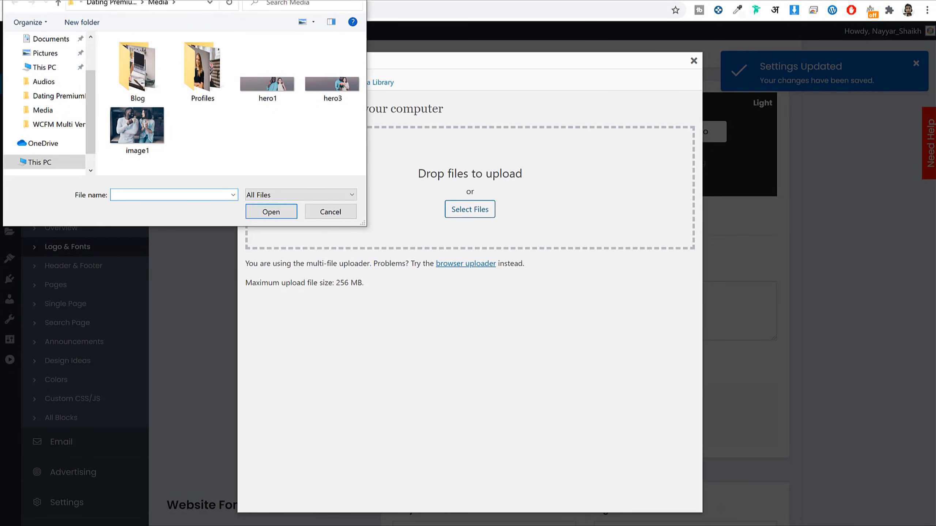
key("Escape")
left_click(694, 60)
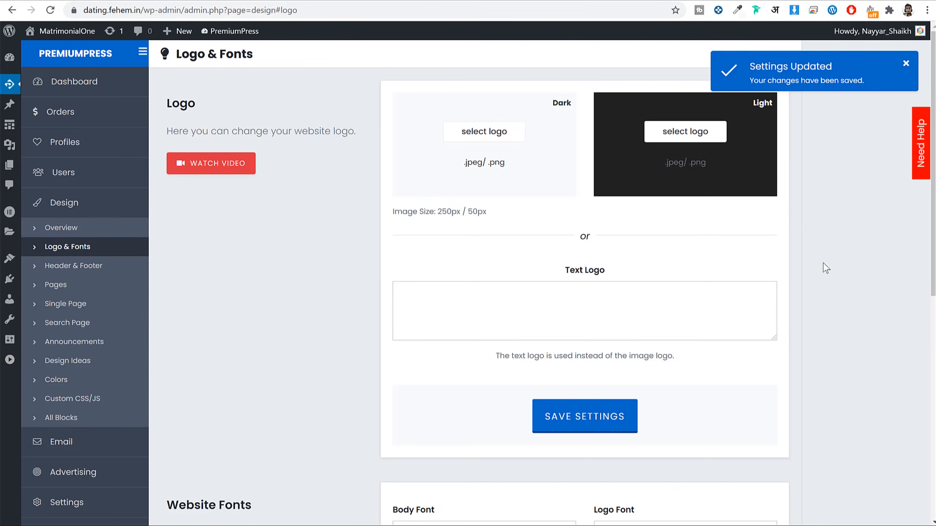
Step: Review the body font options and the About Us paragraph font, keeping Default Font
scroll(849, 341, "down", 10)
left_click_drag(177, 88, 265, 93)
left_click(265, 93)
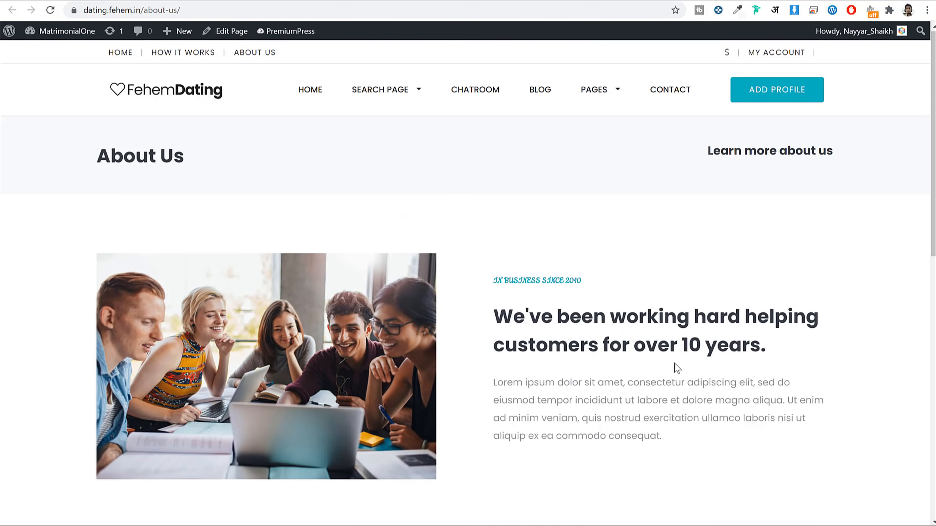
scroll(645, 356, "down", 3)
left_click_drag(506, 197, 708, 303)
left_click(709, 303)
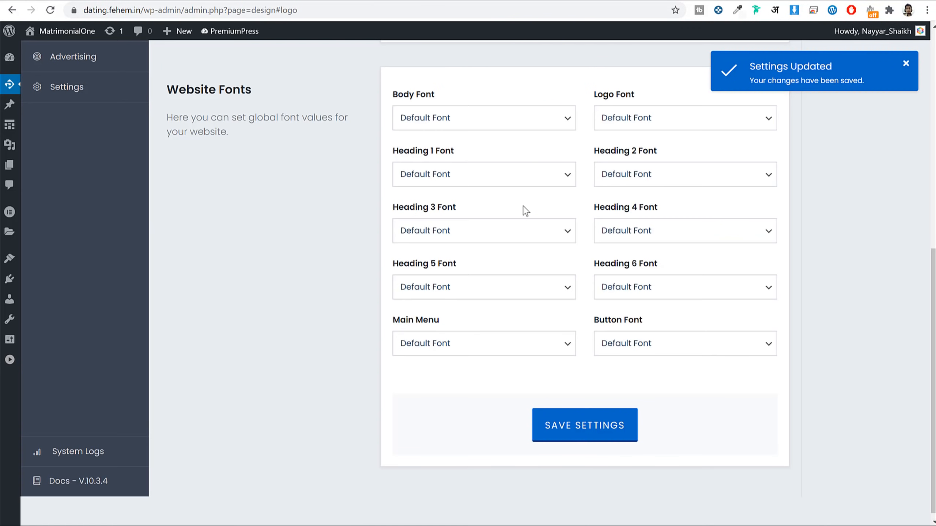
left_click(459, 118)
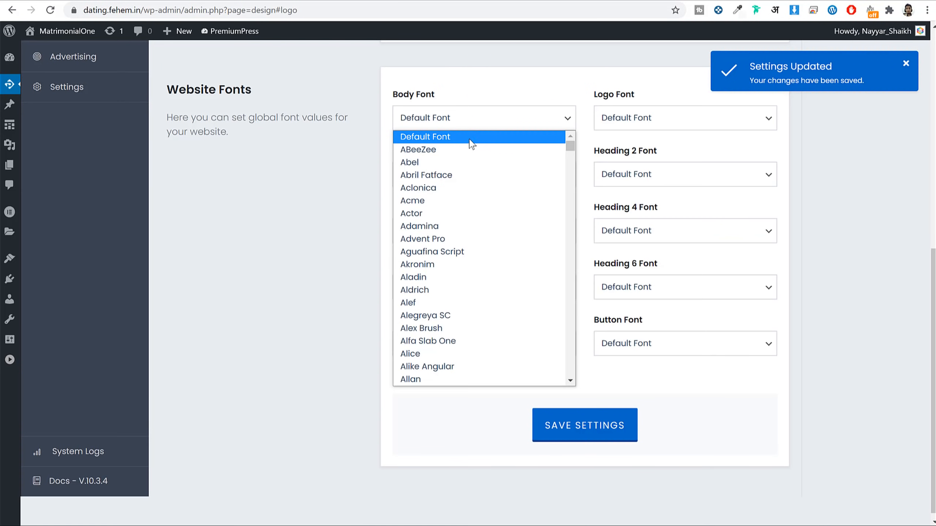
left_click(373, 77)
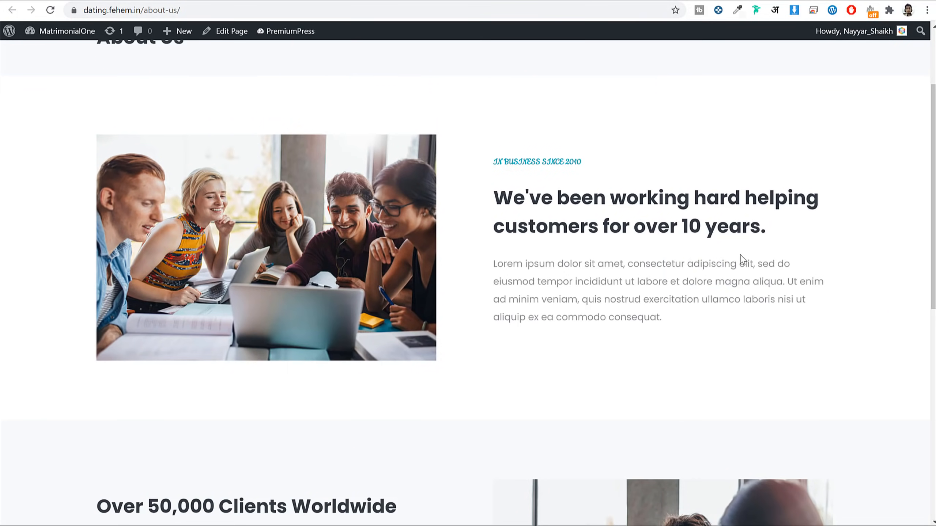
scroll(739, 255, "up", 3)
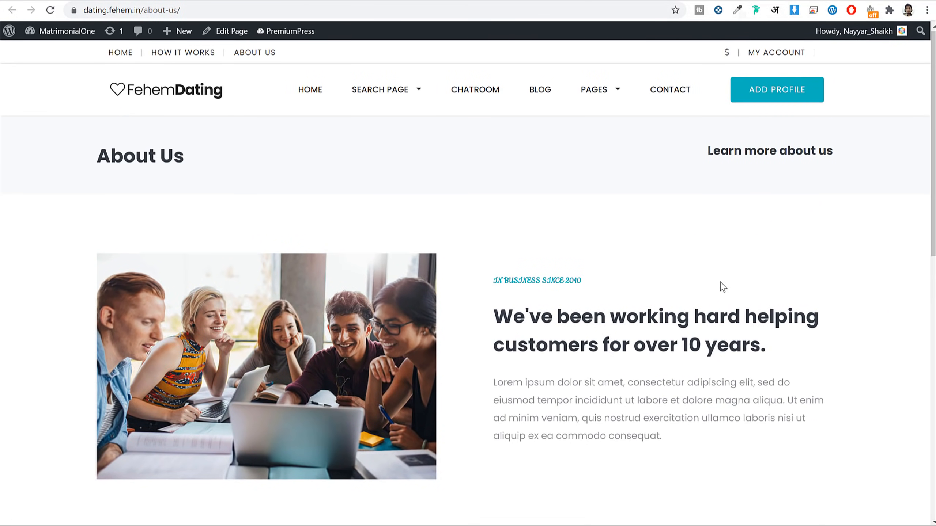
scroll(721, 282, "down", 3)
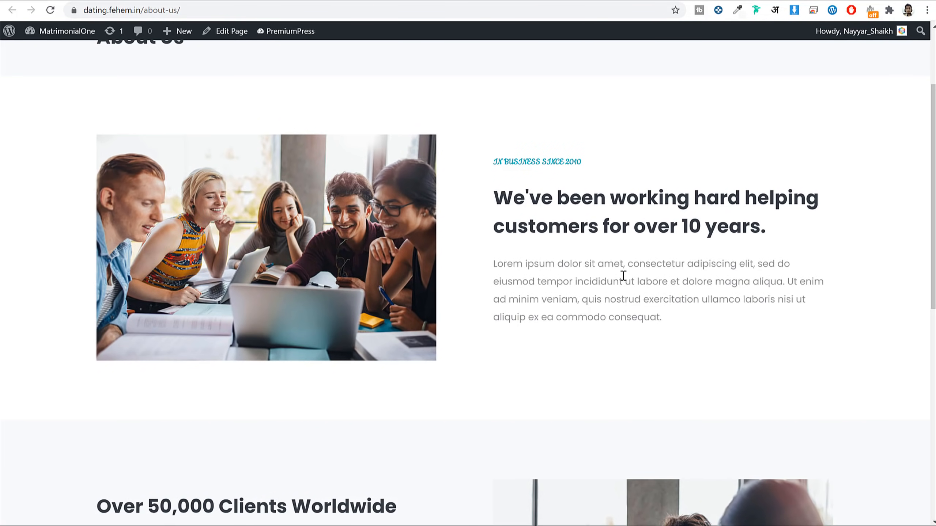
left_click(623, 276)
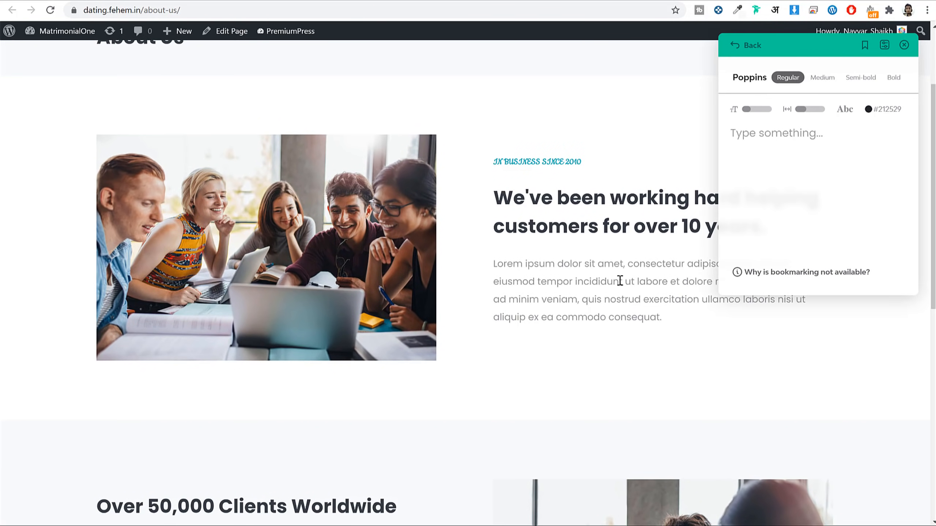
left_click_drag(579, 270, 637, 299)
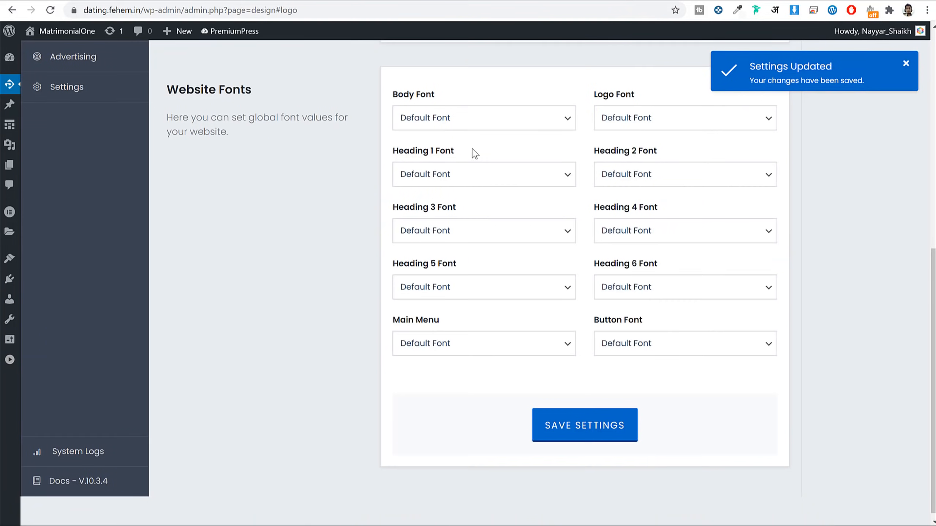
Step: Set the body font to Roboto Slab and save the settings
left_click(454, 122)
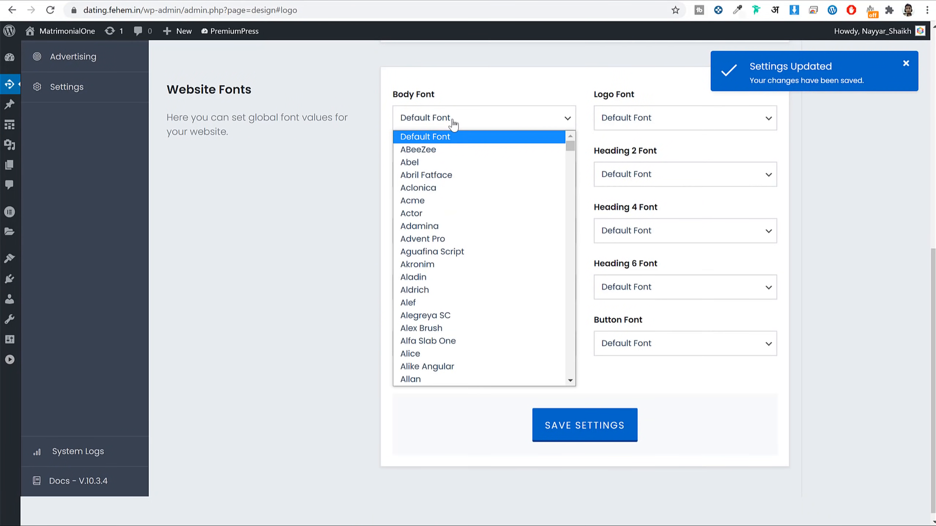
type("roboto")
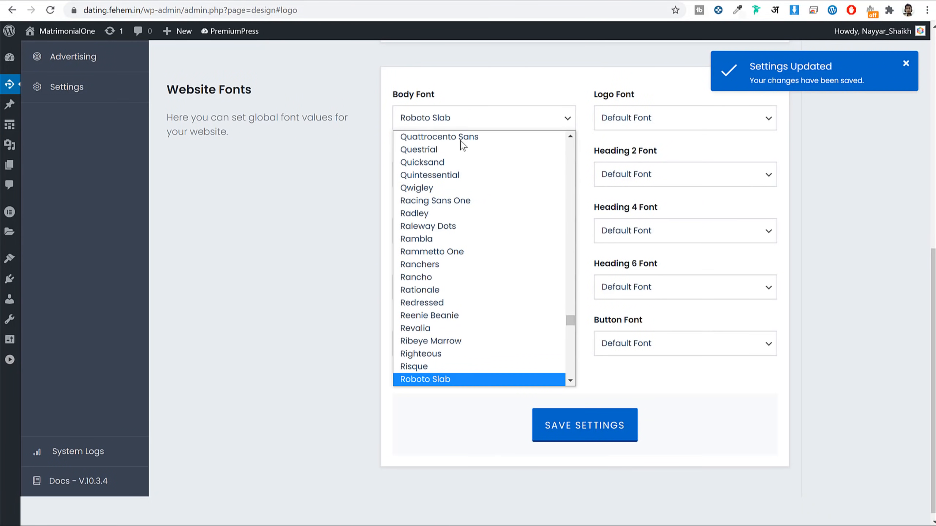
scroll(472, 223, "down", 3)
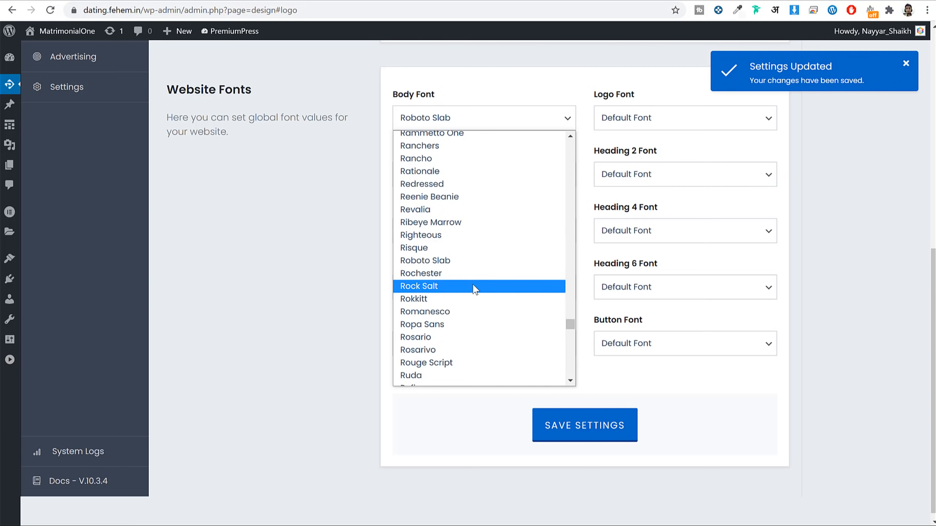
left_click(453, 264)
left_click(584, 426)
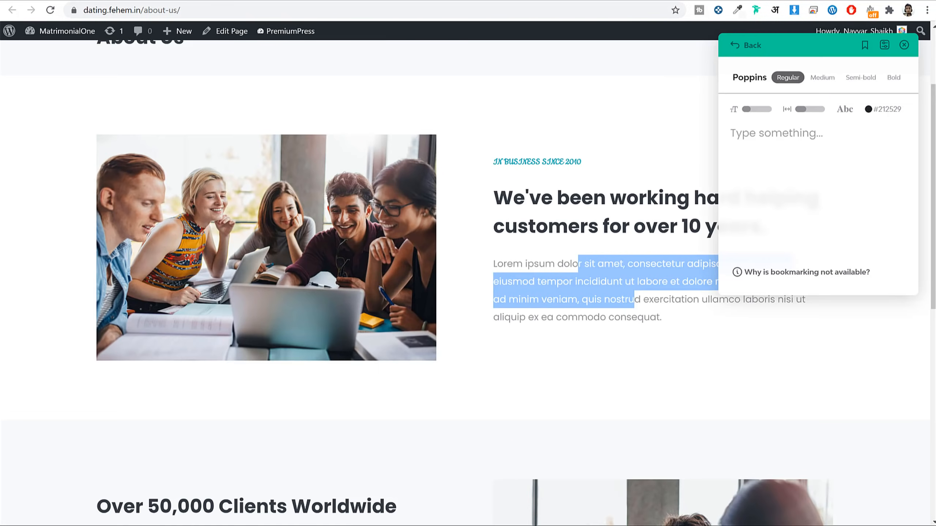
Step: Preview Roboto Slab on the About Us page, blog page and first blog post
left_click(50, 10)
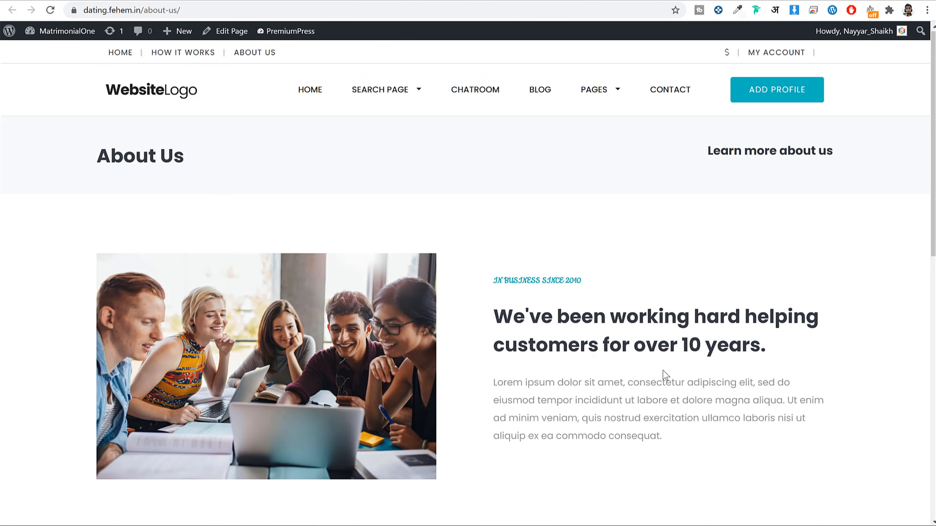
left_click(542, 87)
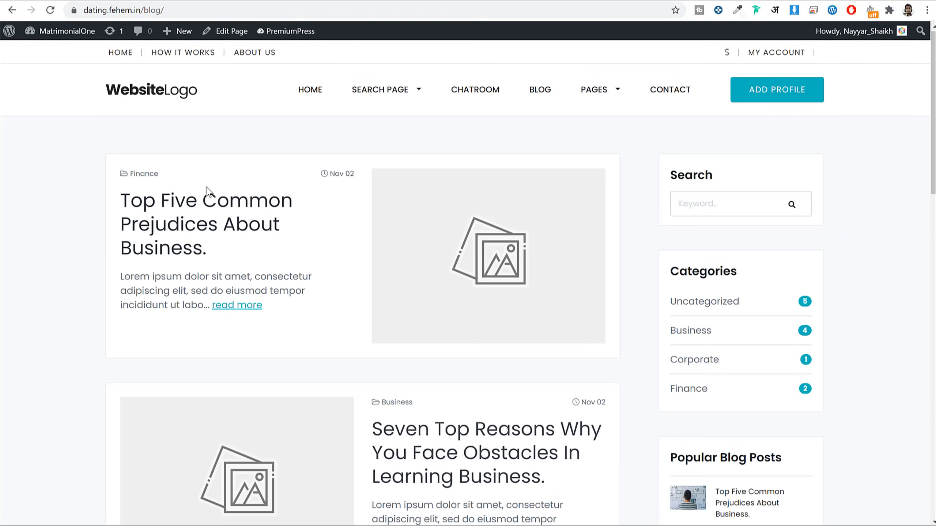
left_click(208, 203)
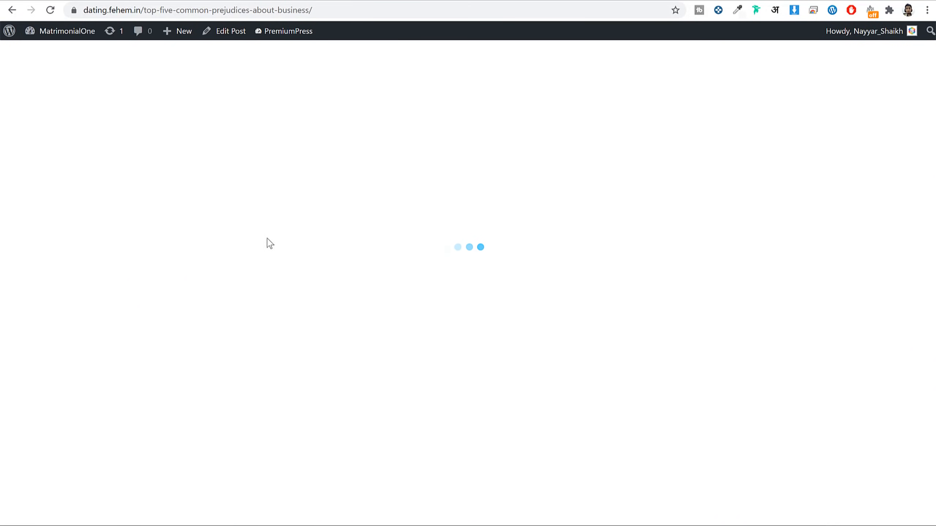
scroll(589, 233, "down", 10)
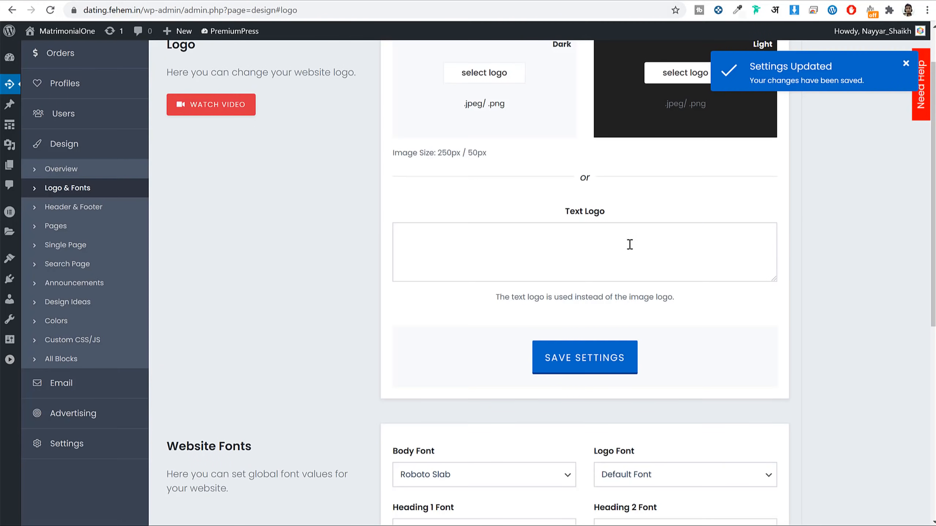
scroll(705, 287, "down", 10)
Step: Re-save the font settings and reload the blog post to check the font
left_click(620, 431)
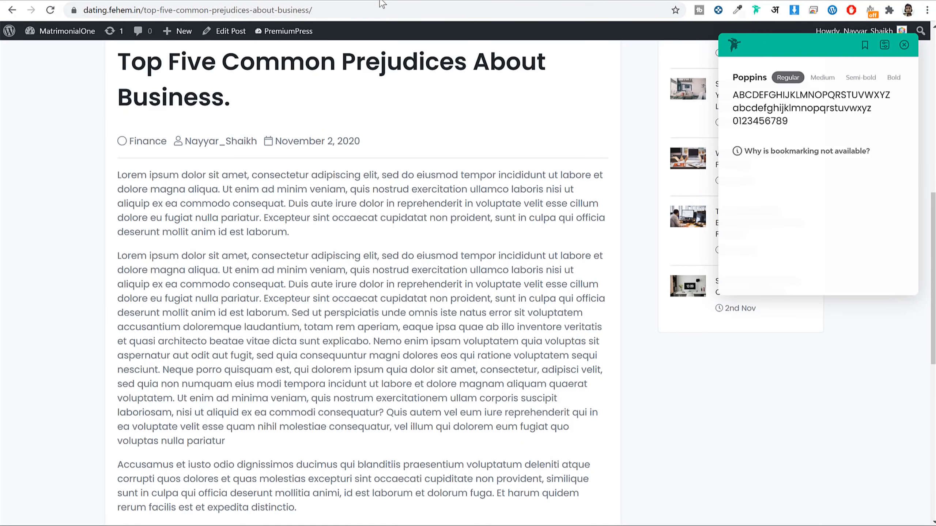
left_click(370, 11)
key("Return")
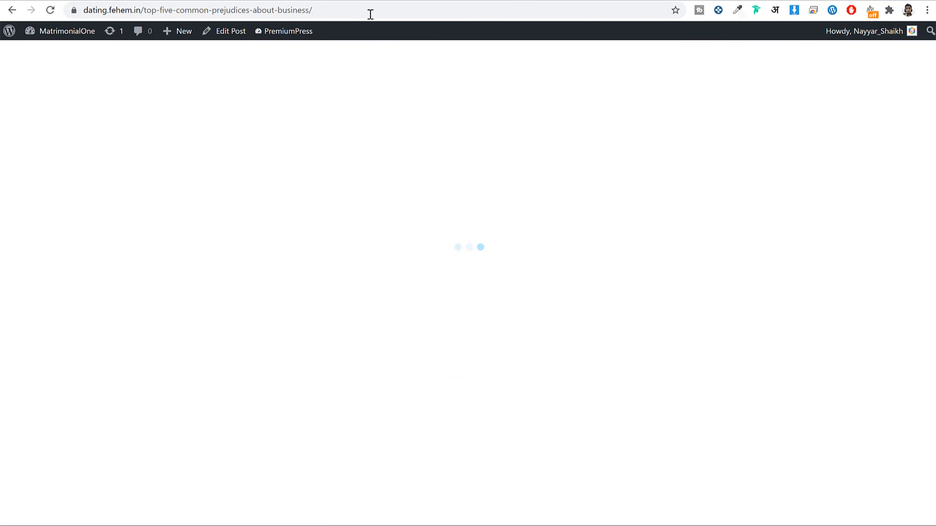
scroll(468, 382, "down", 10)
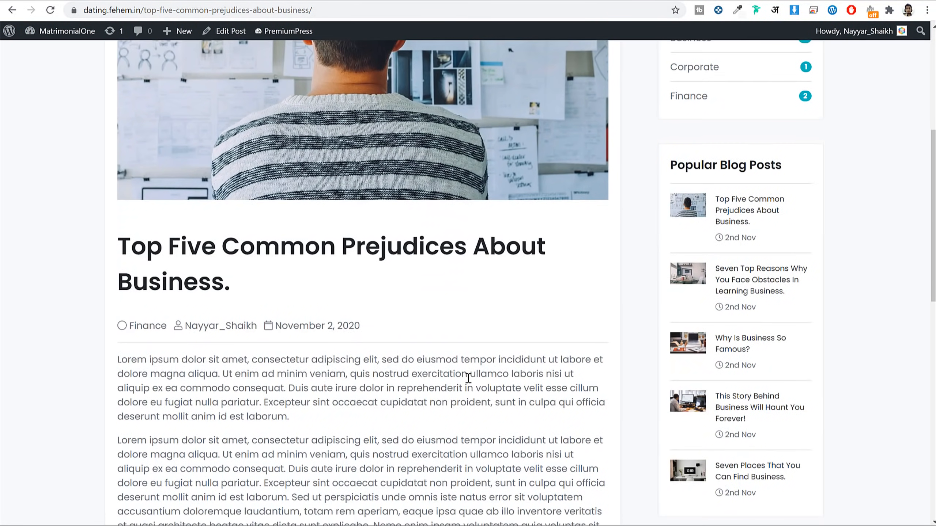
left_click(396, 11)
key("Return")
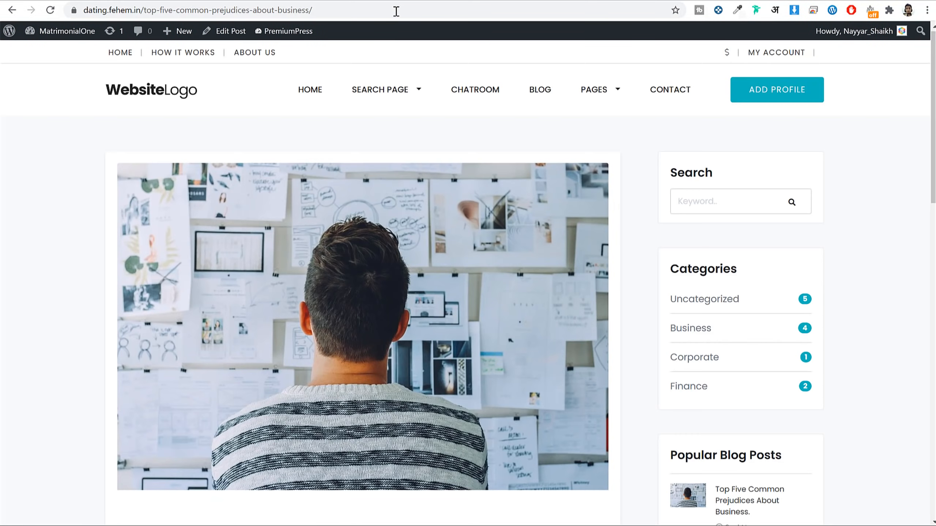
scroll(475, 256, "down", 8)
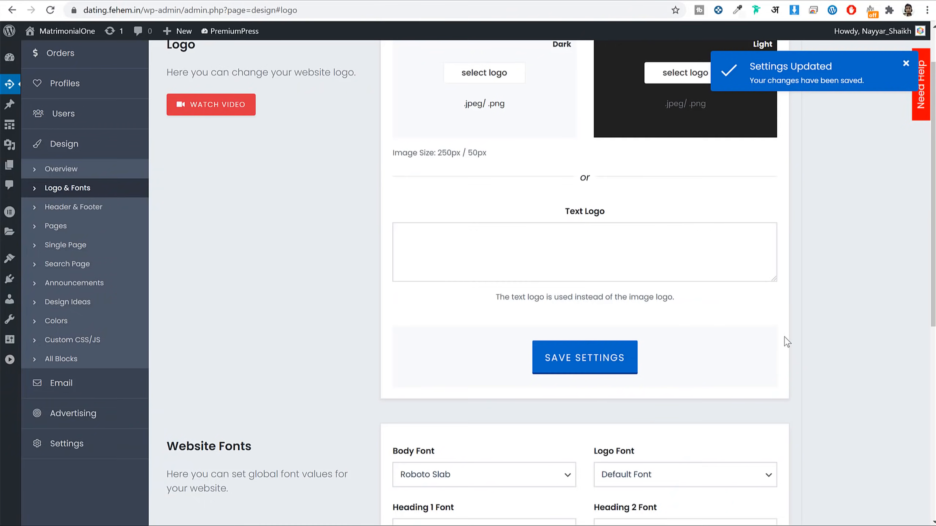
scroll(784, 337, "down", 6)
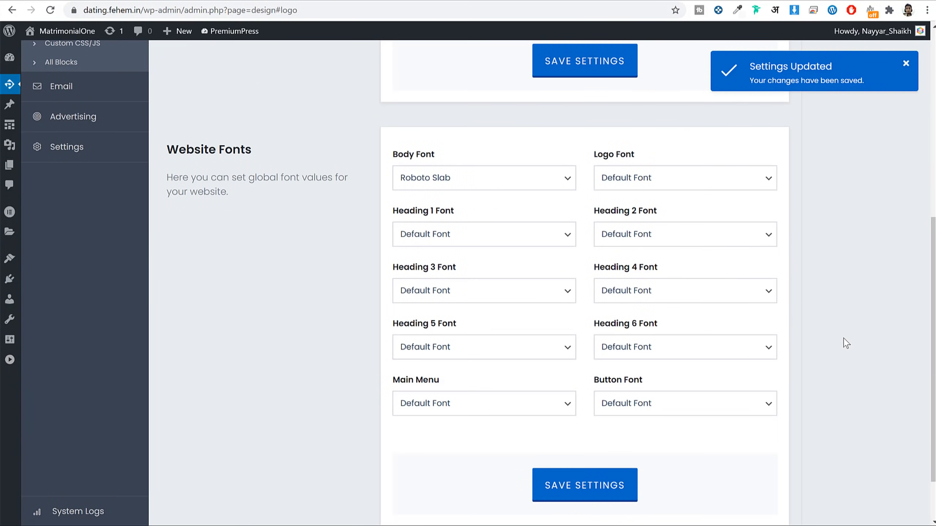
triple_click(418, 385)
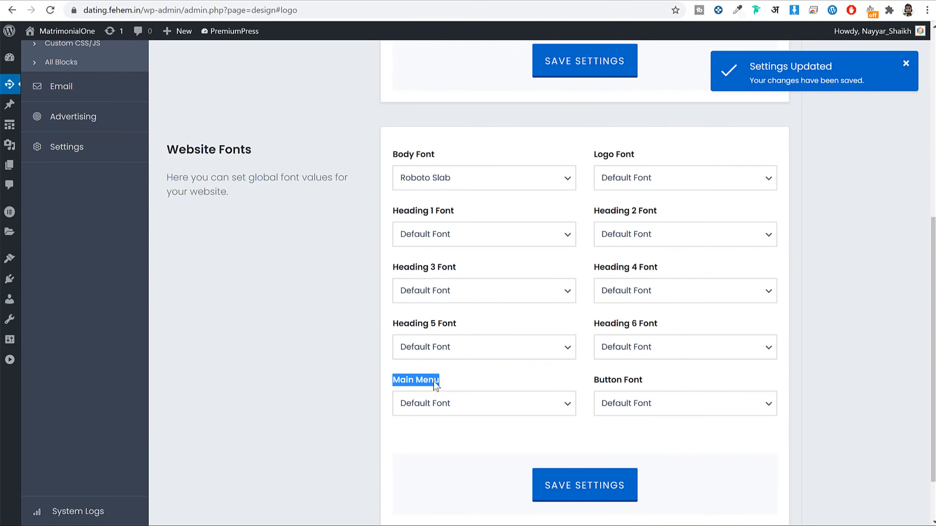
Step: Reset the body font to Default Font and save, leaving the Main Menu font unchanged
left_click(436, 406)
scroll(428, 267, "down", 5)
key("Escape")
left_click(450, 178)
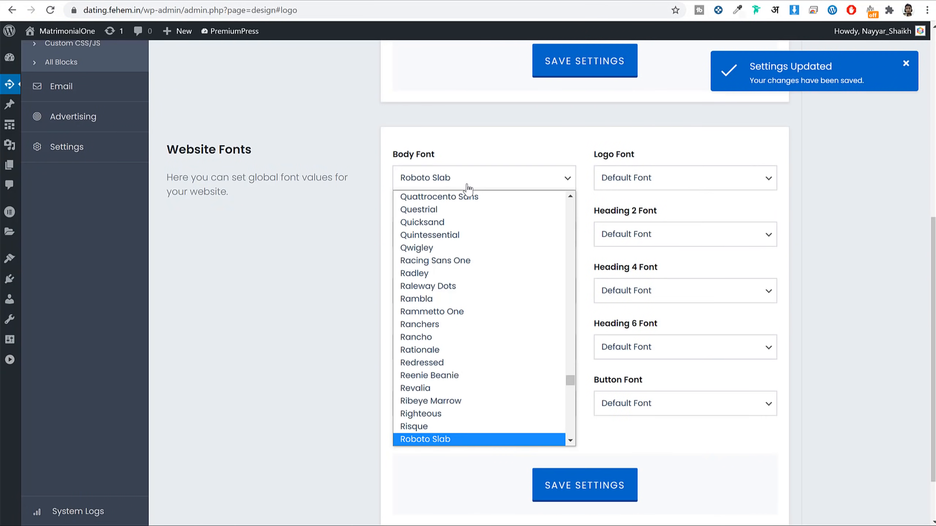
scroll(473, 288, "up", 10)
scroll(474, 305, "up", 8)
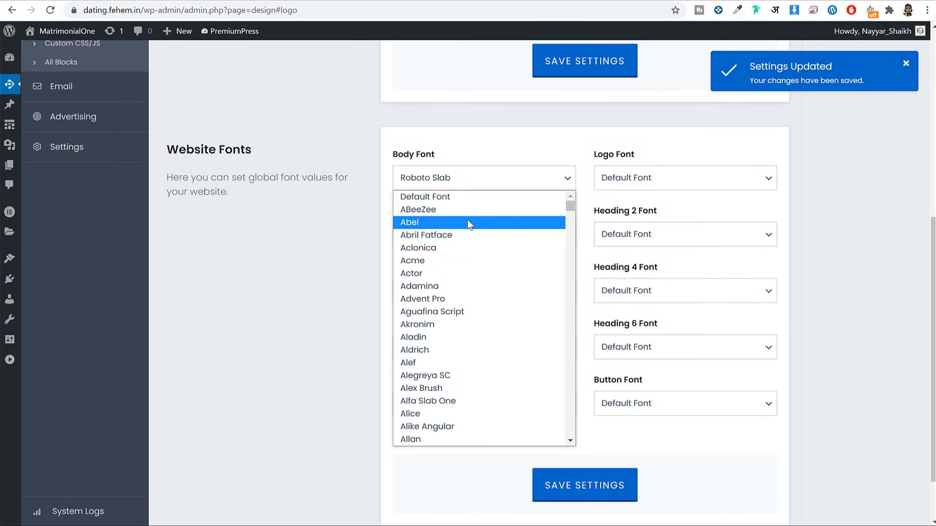
left_click(459, 198)
left_click(579, 485)
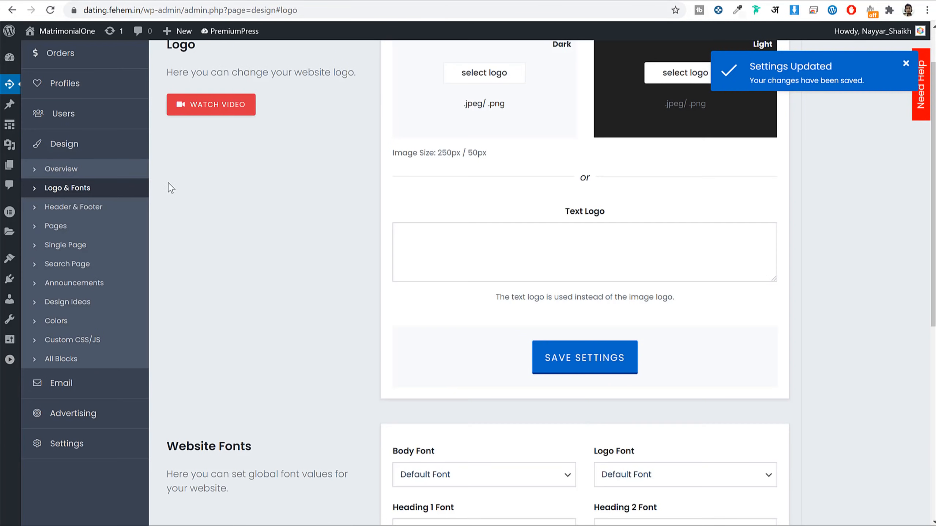
left_click(65, 147)
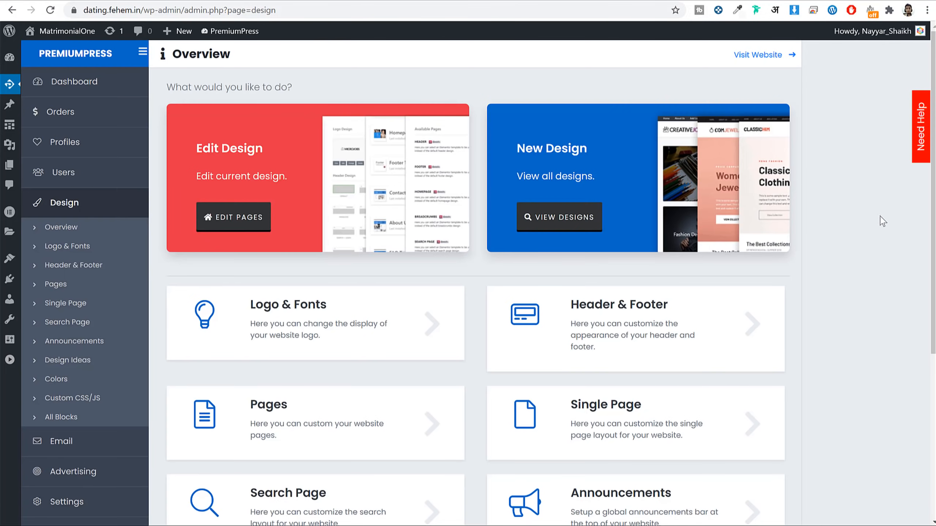
scroll(879, 275, "down", 3)
Step: Turn off the Style 7 header's top menu, save, and reload the post to check
left_click(612, 217)
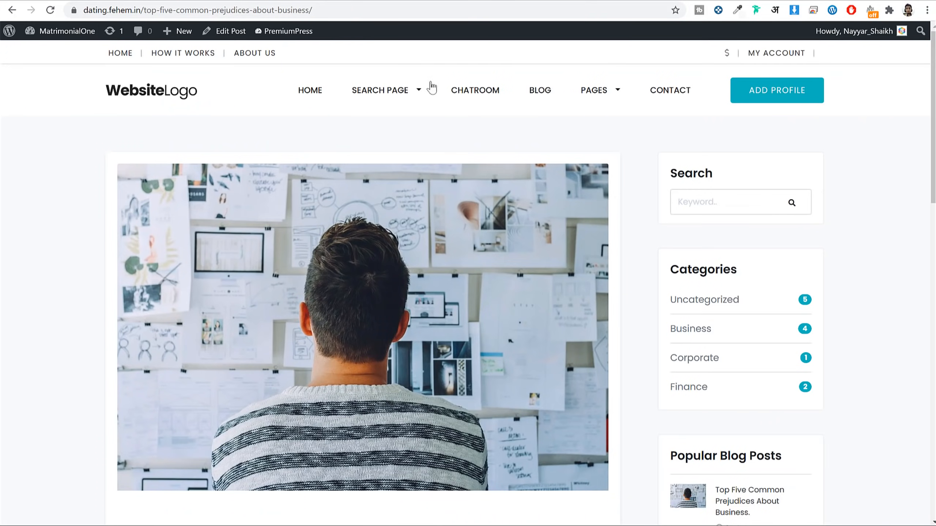
scroll(430, 87, "down", 15)
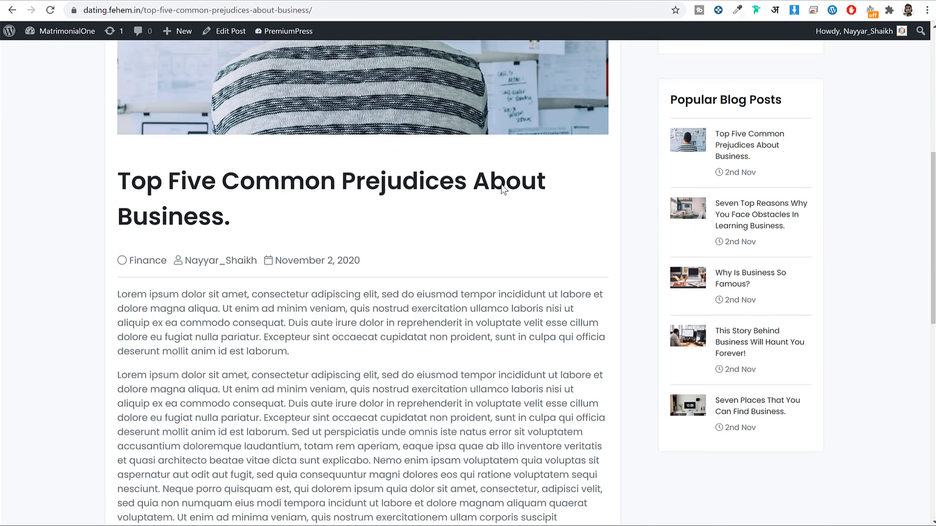
scroll(522, 321, "up", 20)
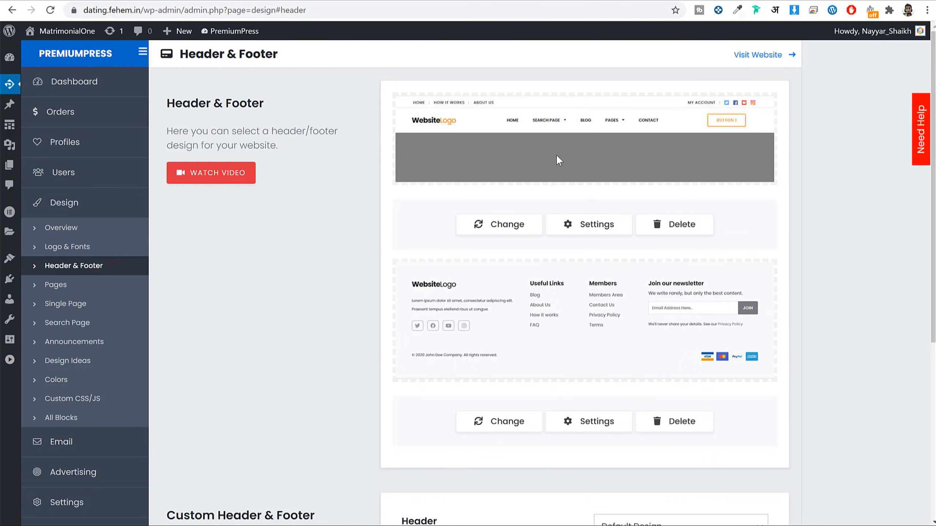
left_click(579, 233)
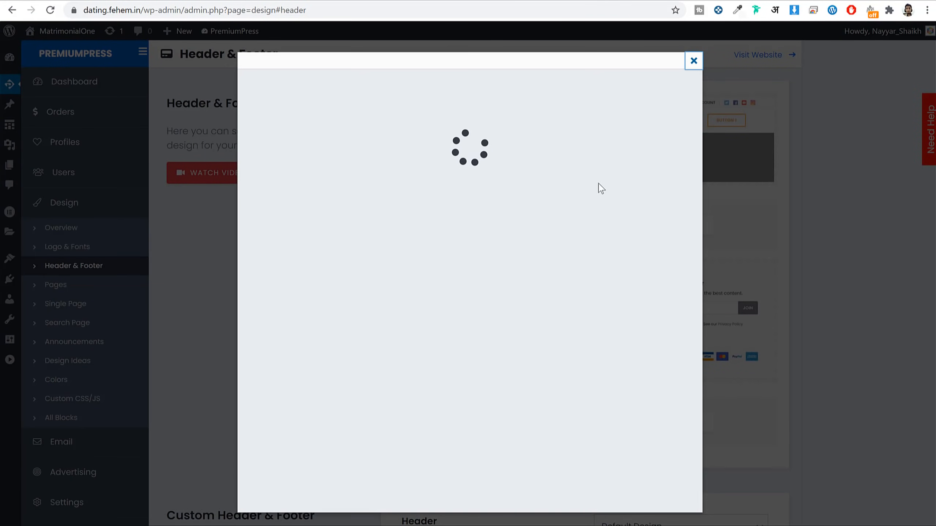
left_click(650, 204)
left_click(284, 204)
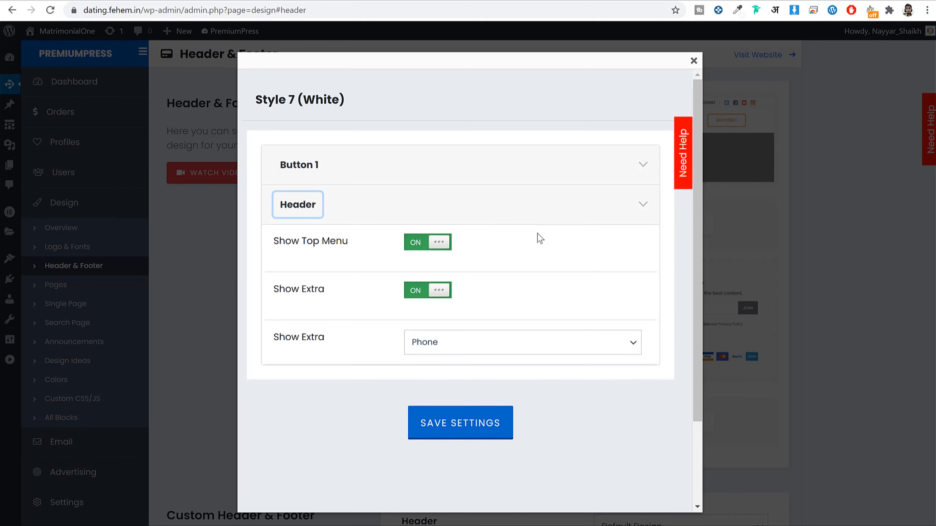
scroll(540, 237, "down", 2)
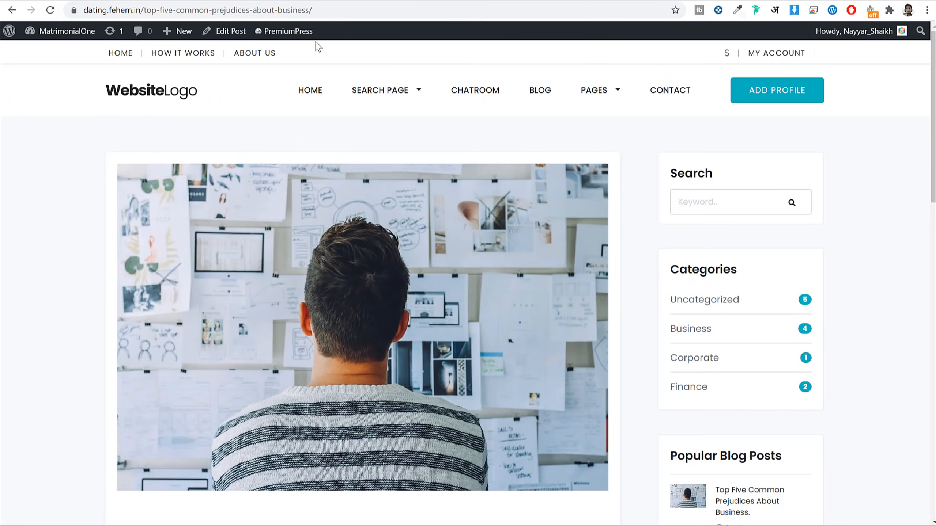
left_click_drag(318, 47, 81, 49)
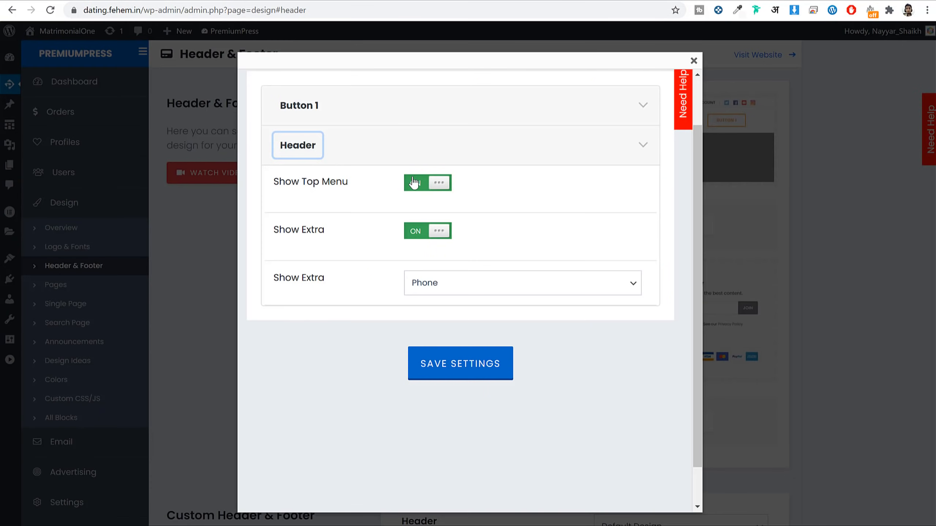
left_click(416, 183)
left_click(484, 378)
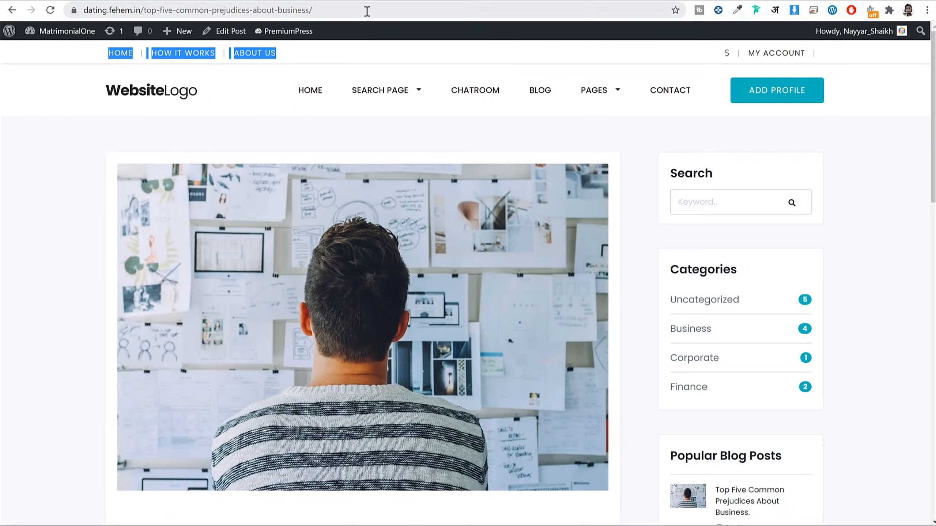
left_click(367, 11)
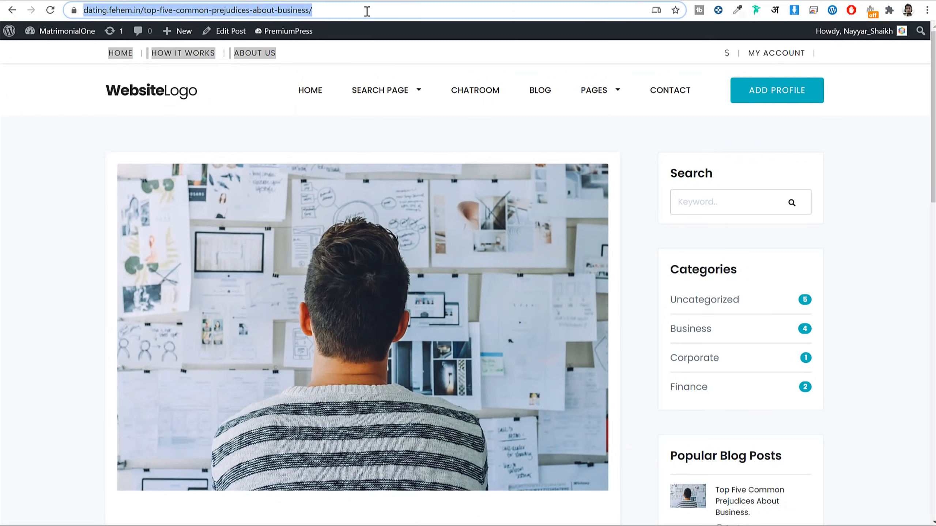
key("Return")
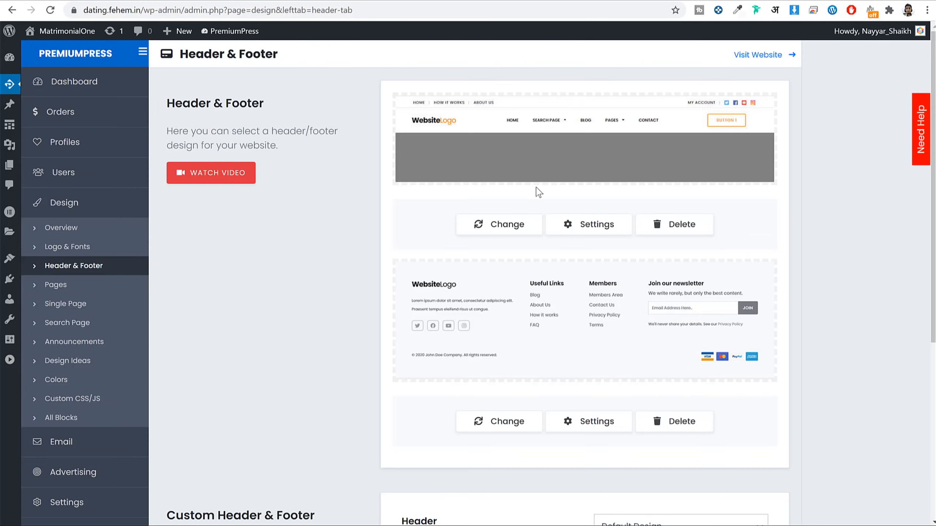
Step: Turn the header's top menu back on with Phone as extra info and save
left_click(603, 225)
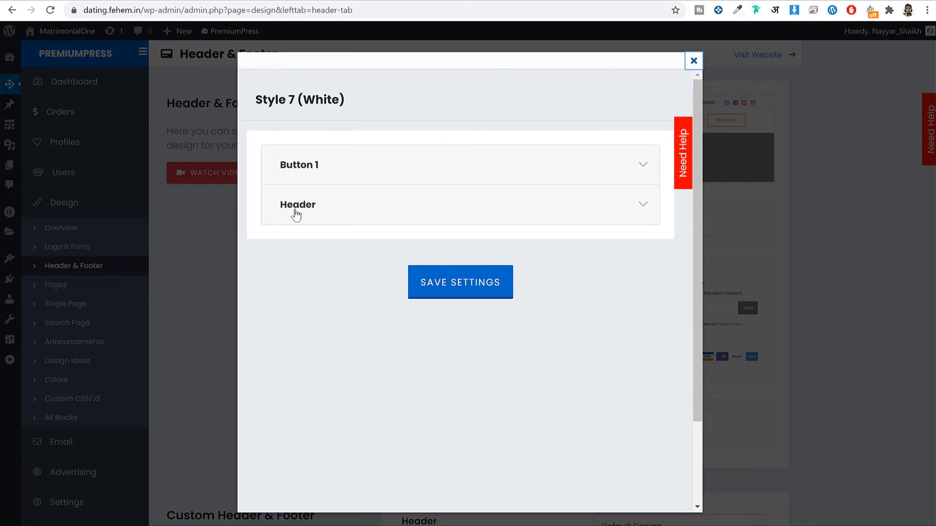
left_click(295, 210)
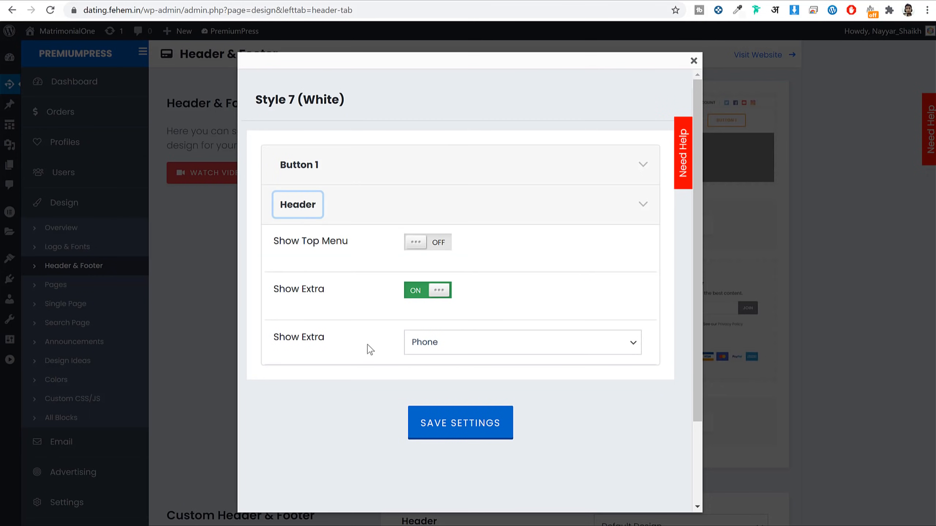
left_click(460, 349)
left_click(460, 348)
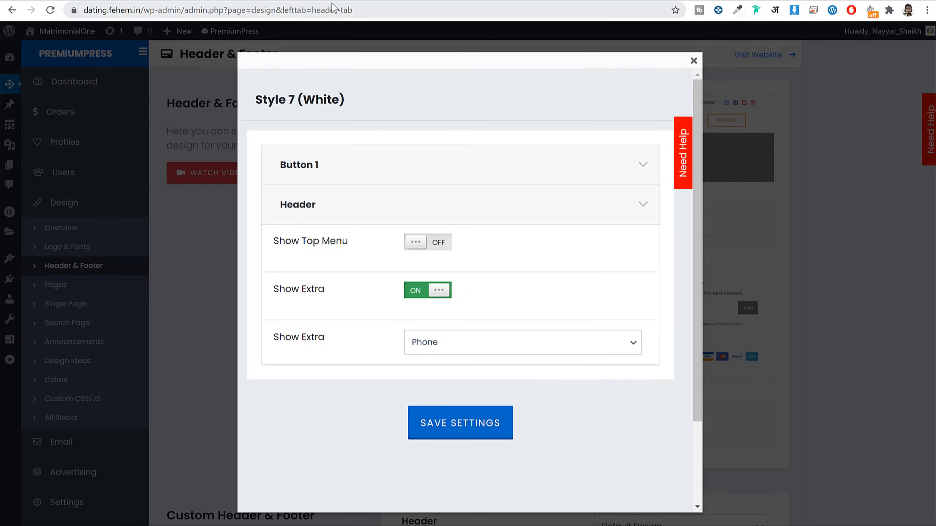
left_click(355, 2)
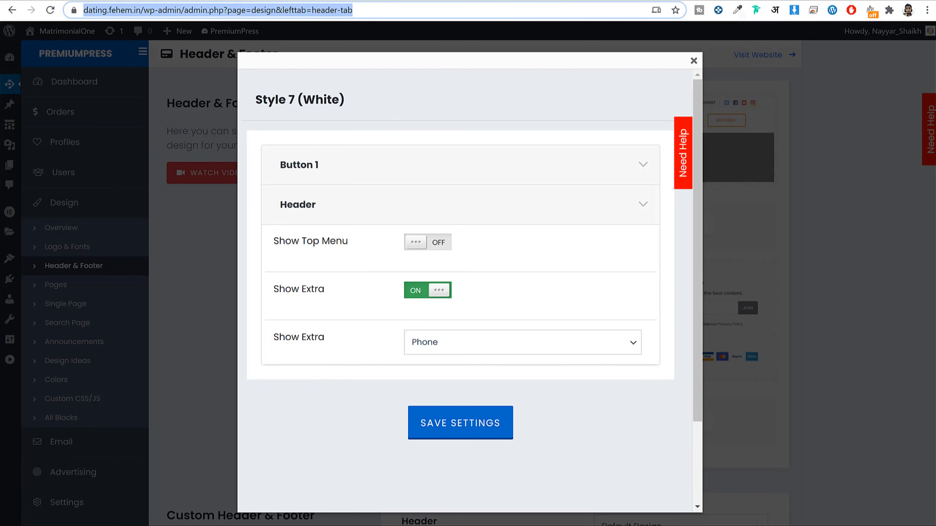
left_click(353, 1)
left_click(254, 1)
left_click(427, 245)
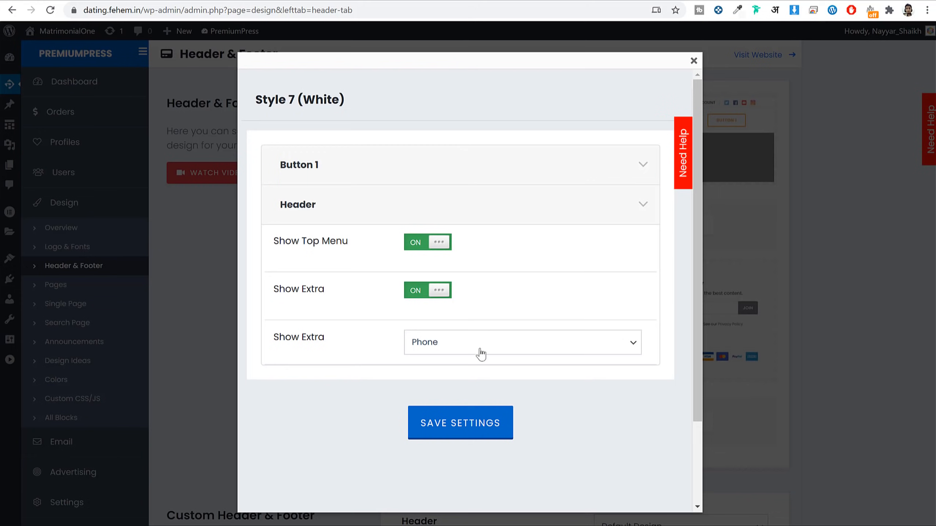
left_click(460, 428)
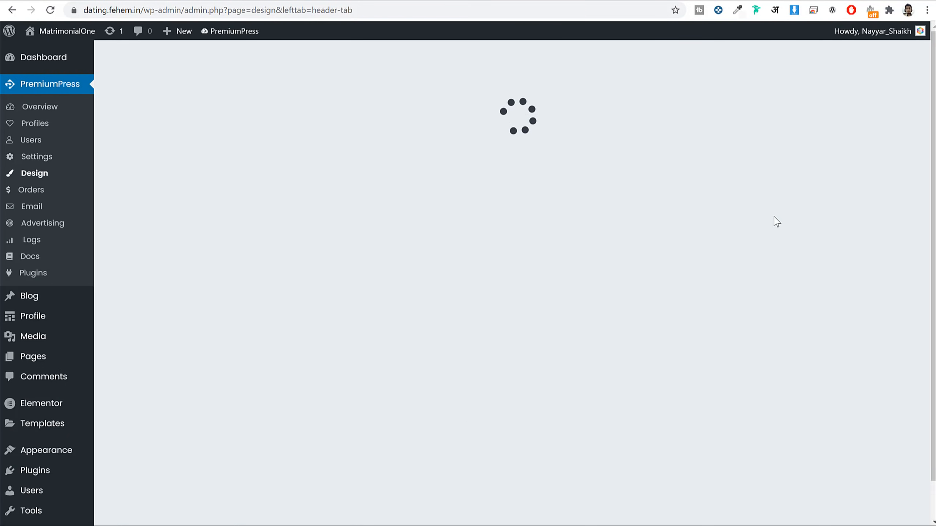
Step: Go to the PremiumPress general Settings page
scroll(100, 310, "down", 5)
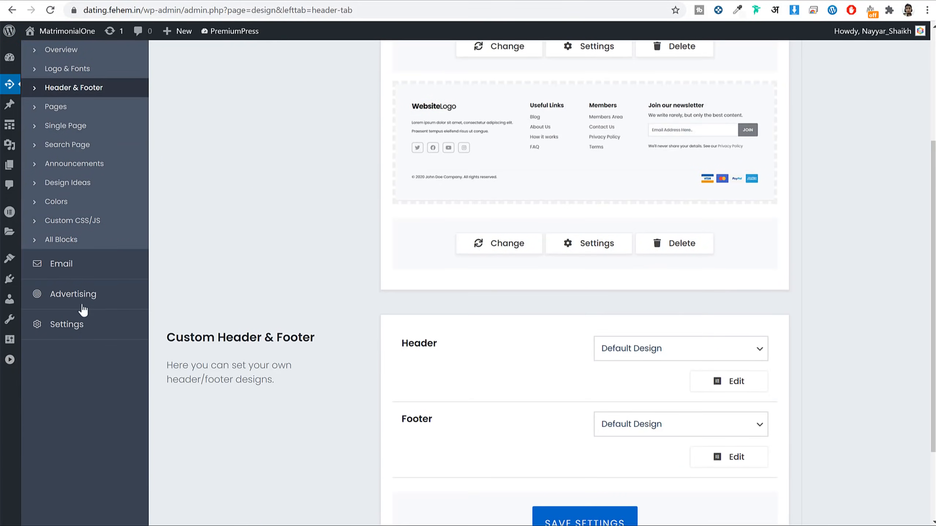
right_click(57, 327)
key("Escape")
left_click(58, 328)
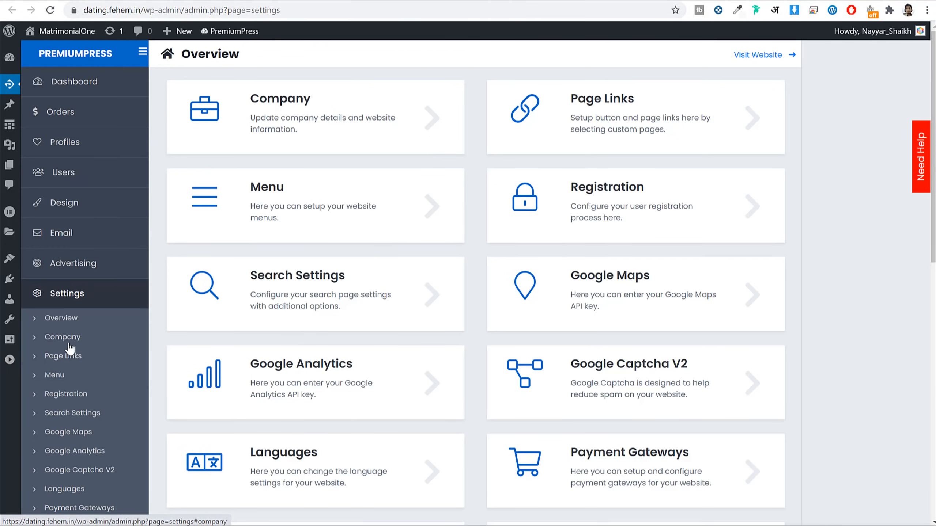
Step: Fill in the company email, phone number and social media handles, then save
left_click(68, 341)
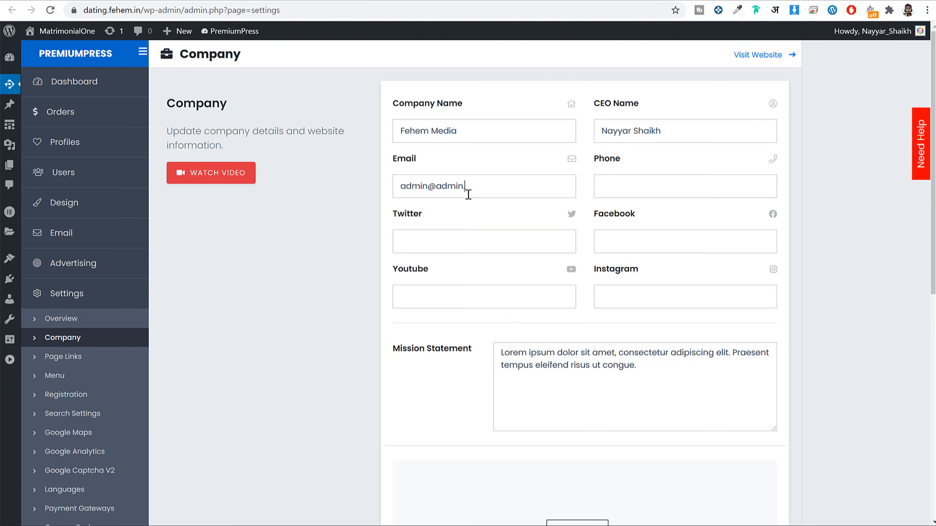
type("988986556")
left_click(485, 246)
type("realnayyar")
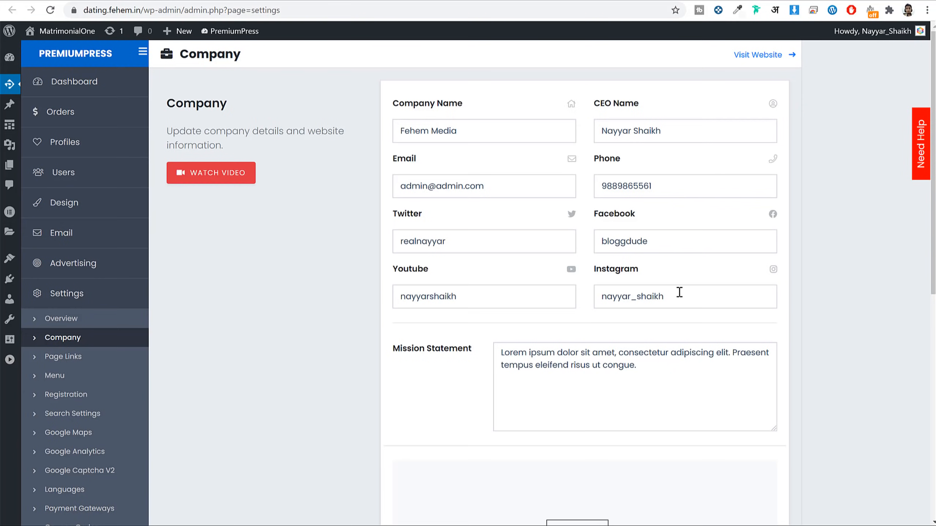
scroll(679, 293, "down", 10)
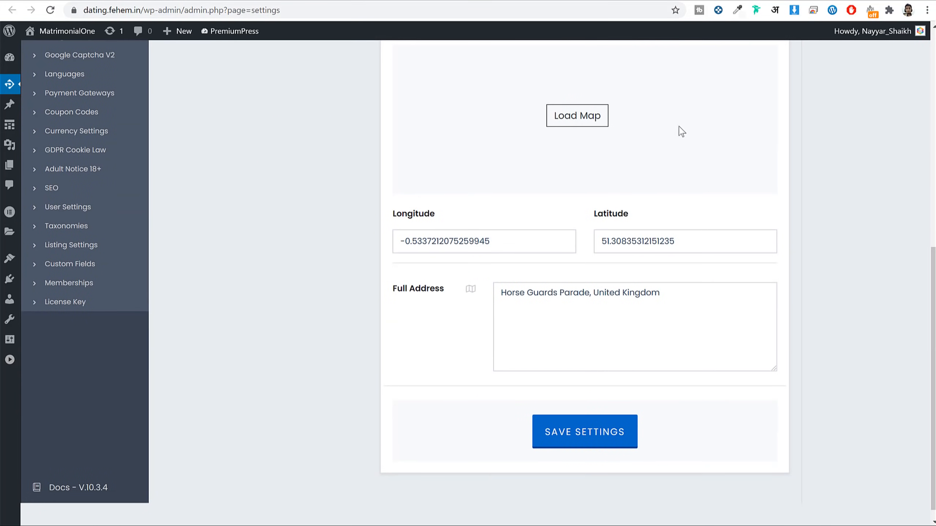
left_click(623, 437)
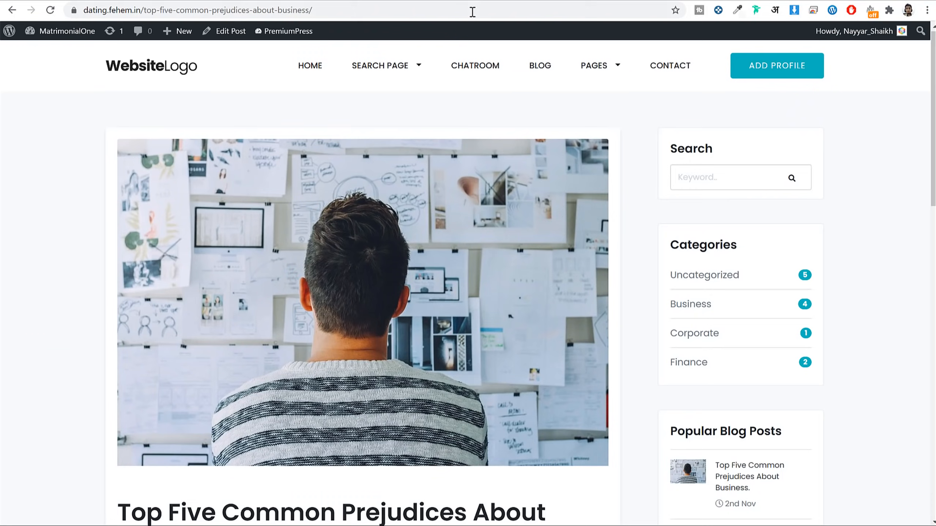
Step: Reload the page to confirm the saved company details
left_click(472, 12)
key("Return")
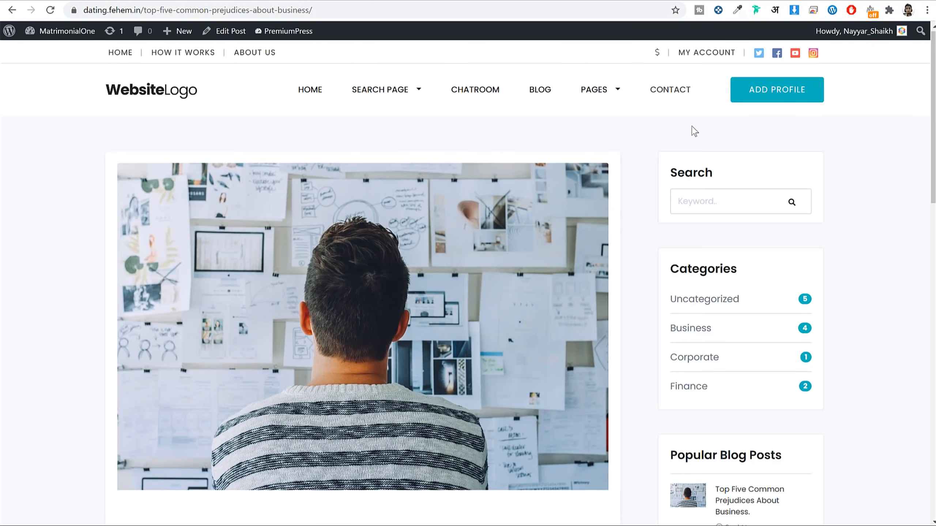
scroll(851, 188, "down", 1)
scroll(798, 205, "up", 1)
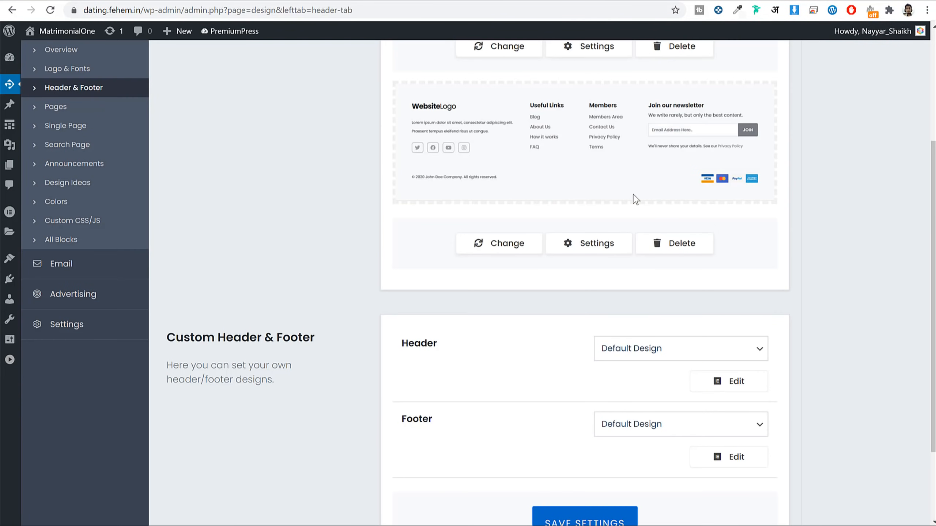
scroll(635, 199, "up", 5)
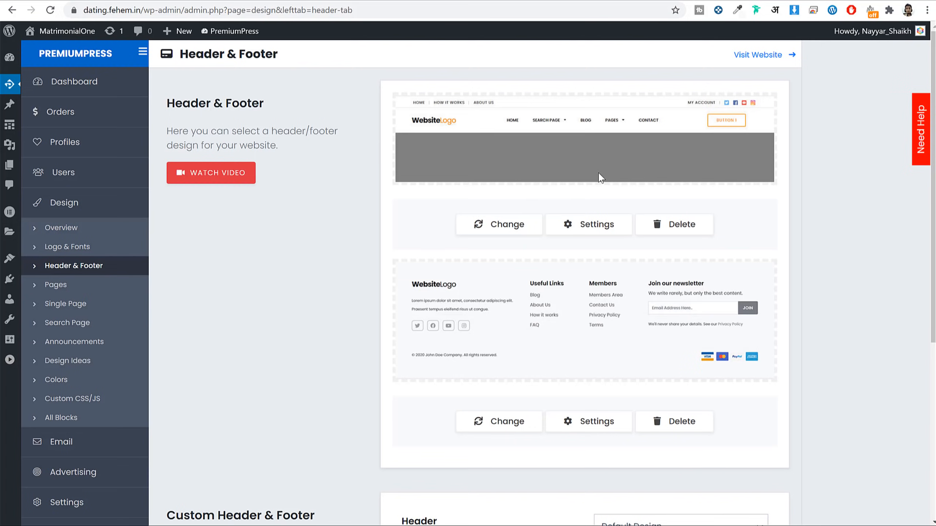
Step: Switch the site header to the Style 2 design
left_click(492, 229)
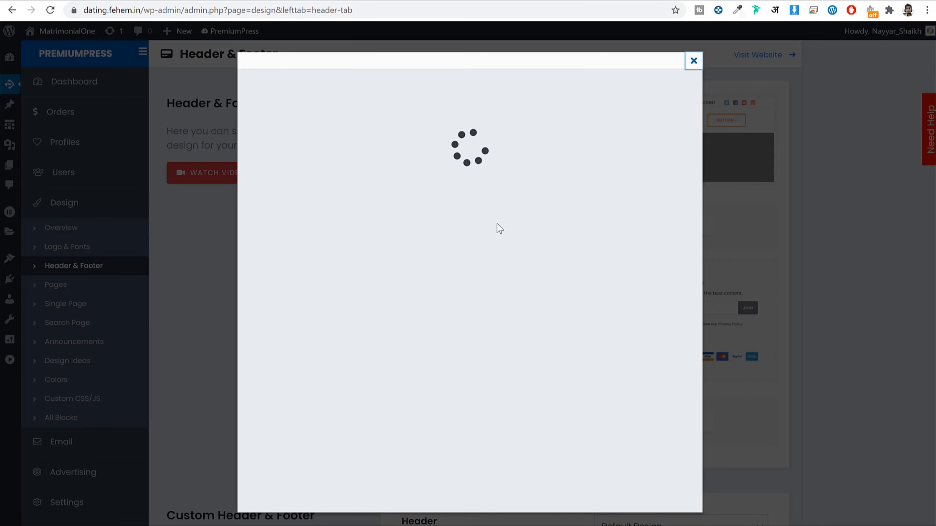
scroll(653, 209, "down", 3)
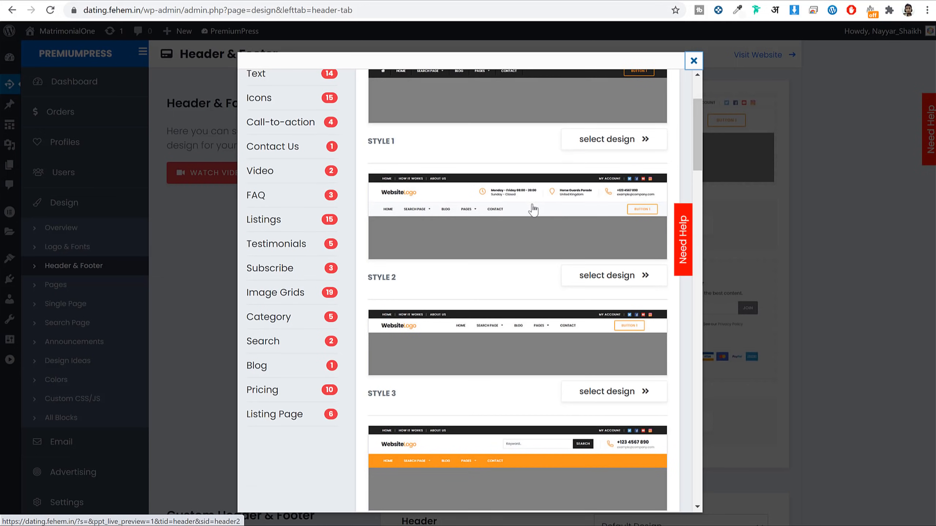
left_click(619, 278)
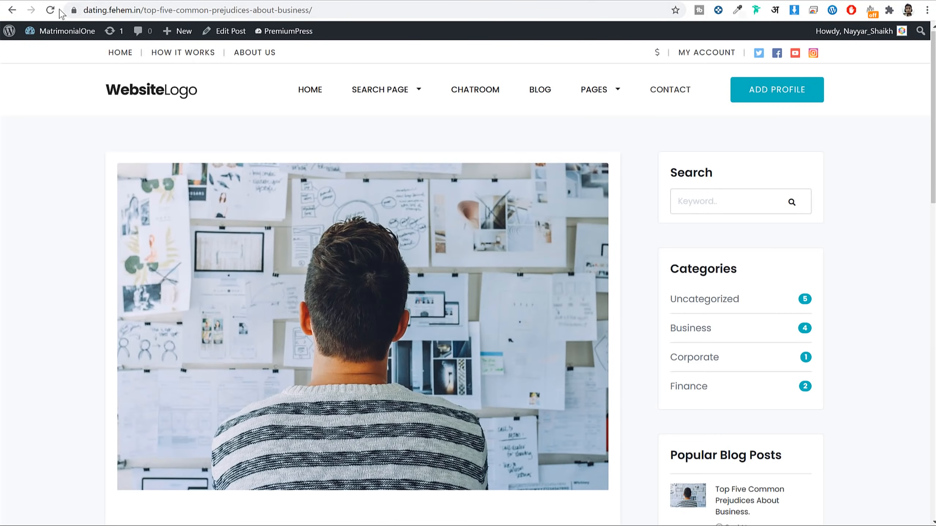
Step: Reload the site to check the Style 2 header's contact details across blog and chatroom pages
left_click(50, 10)
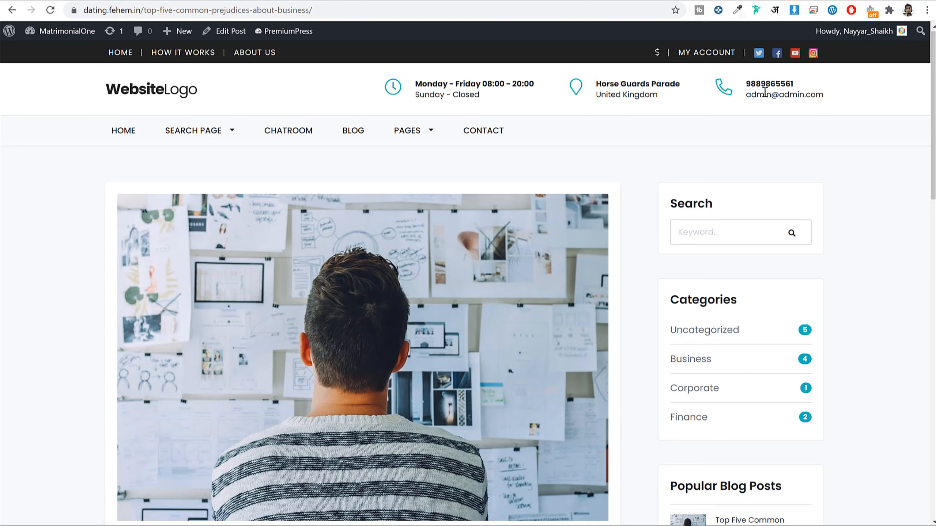
left_click_drag(825, 95, 741, 83)
left_click(773, 84)
scroll(652, 236, "down", 10)
scroll(660, 247, "up", 10)
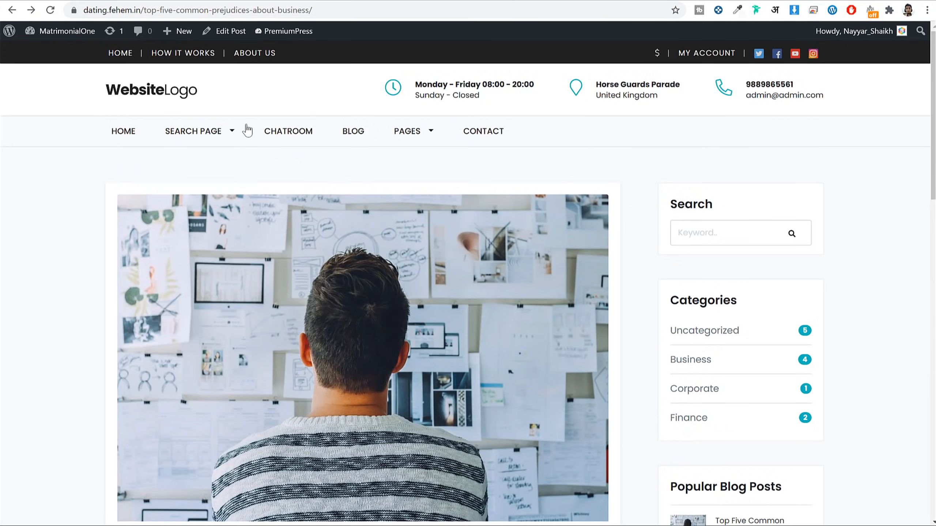
left_click(366, 134)
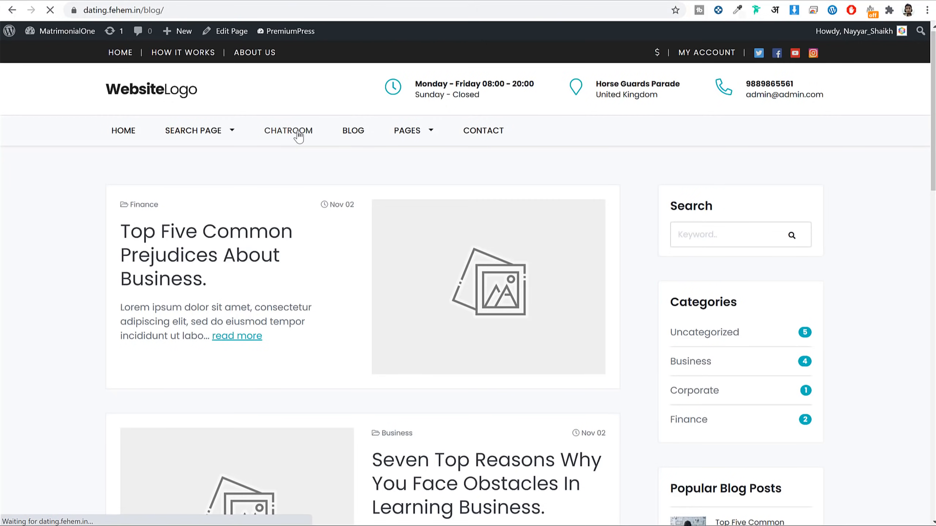
left_click(301, 134)
mouse_move(444, 139)
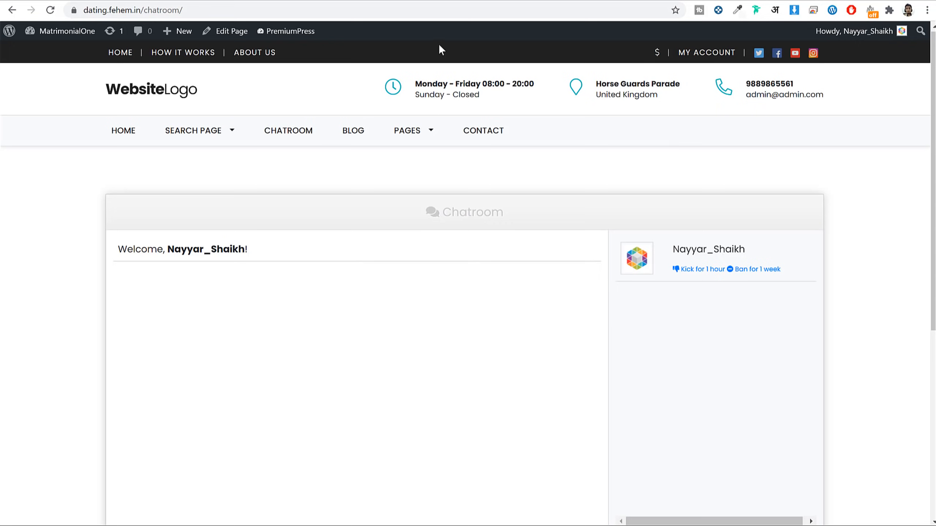
left_click(114, 136)
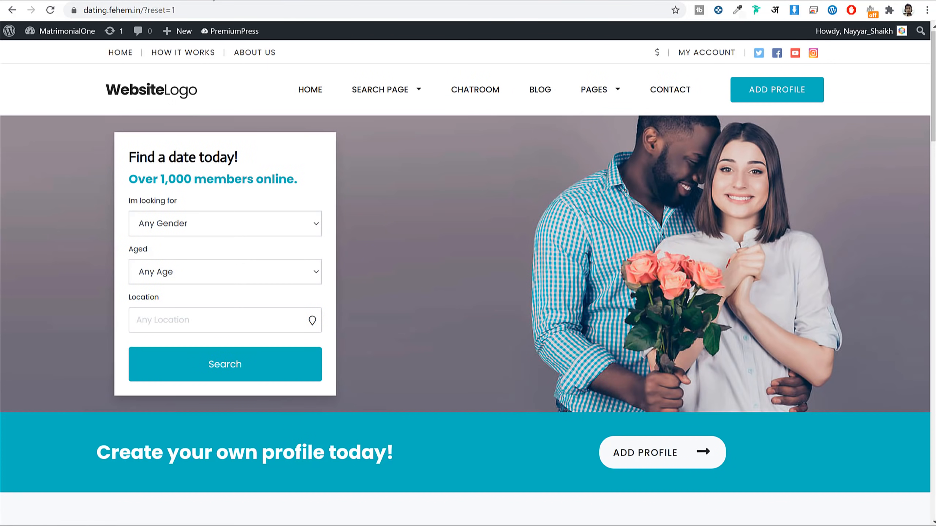
Step: Open the homepage in Elementor from the Design overview's page settings
left_click(261, 0)
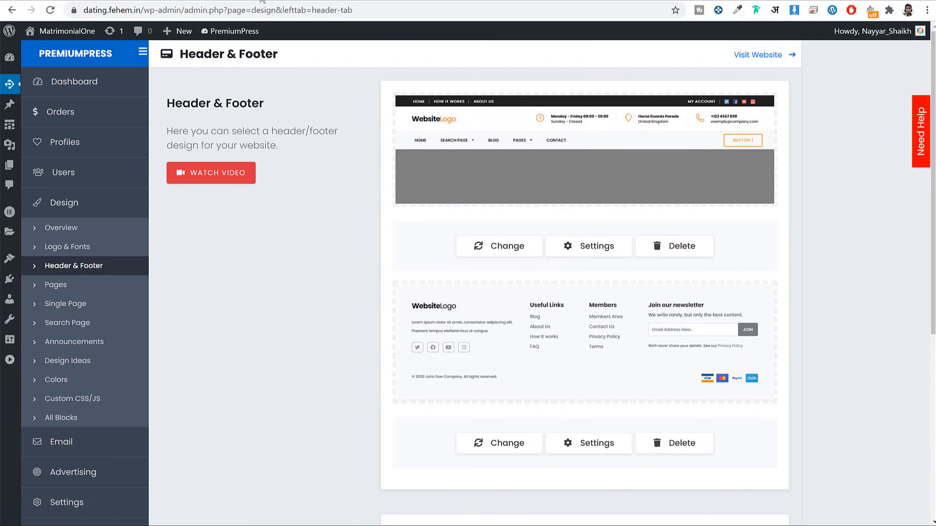
left_click(72, 229)
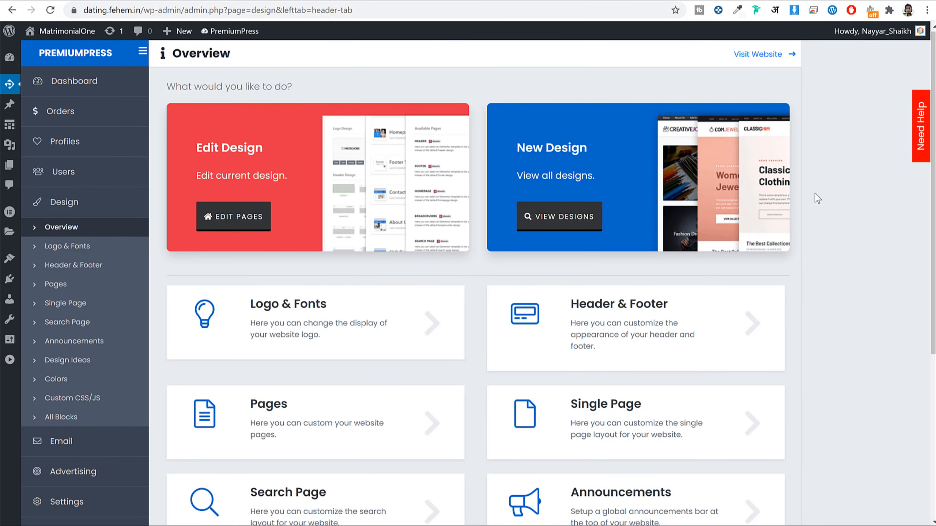
left_click(238, 221)
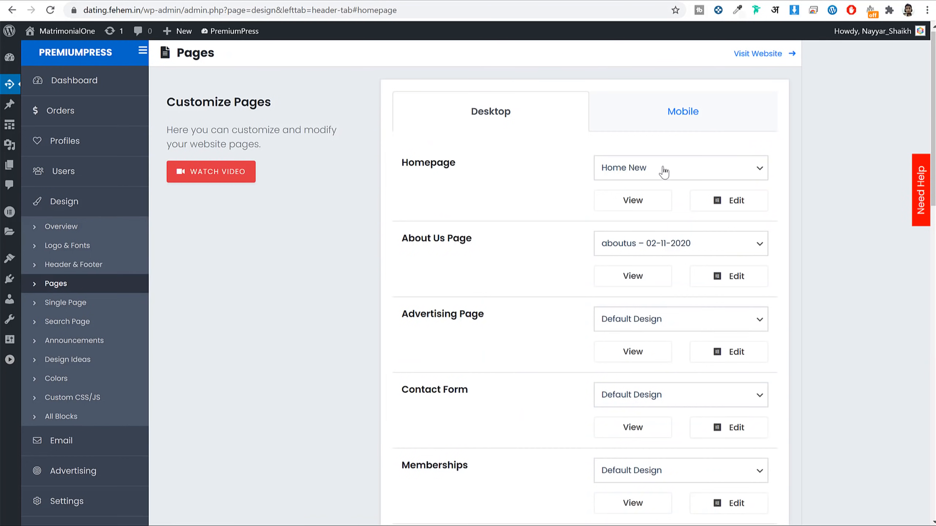
left_click(732, 204)
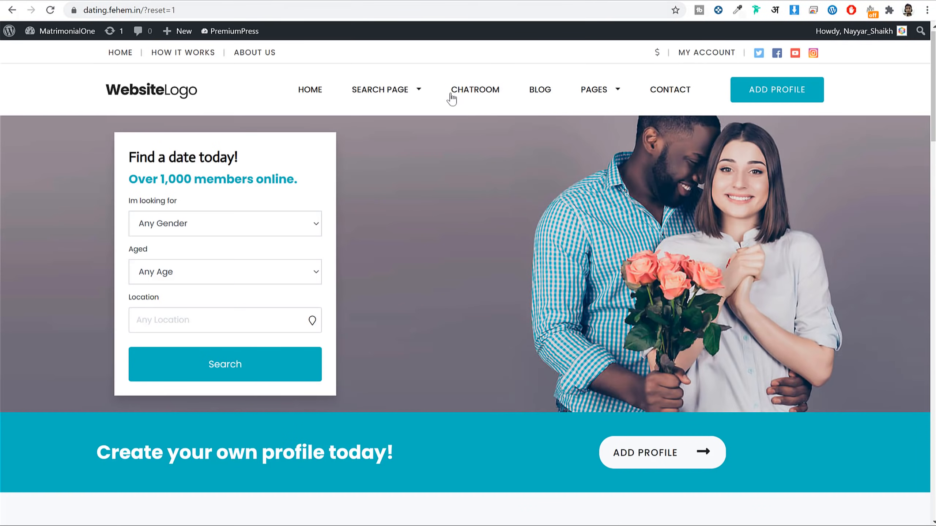
left_click(456, 93)
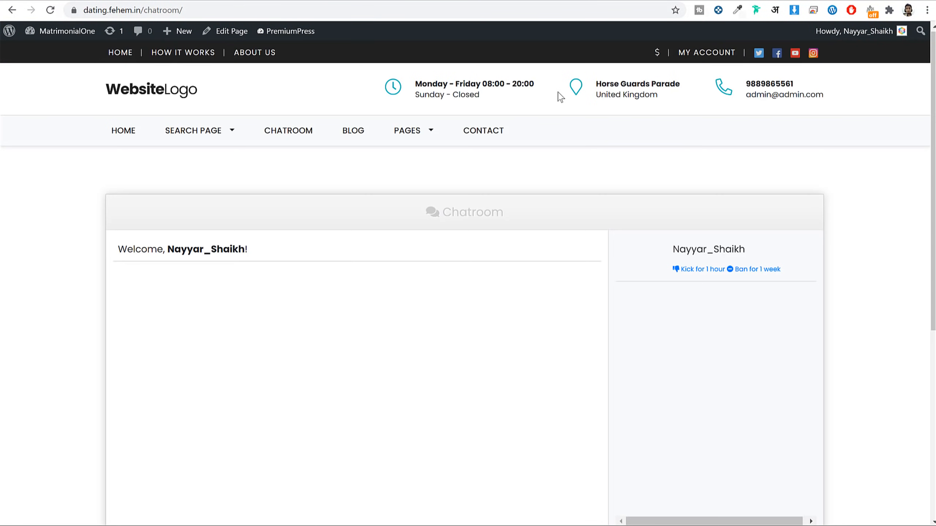
left_click(477, 139)
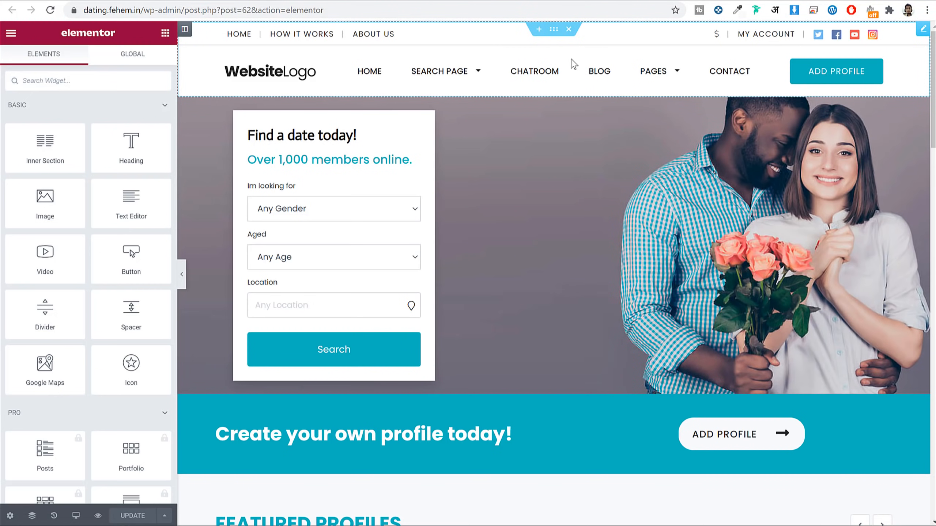
Step: Apply the Style 12 design to the header block
left_click(573, 63)
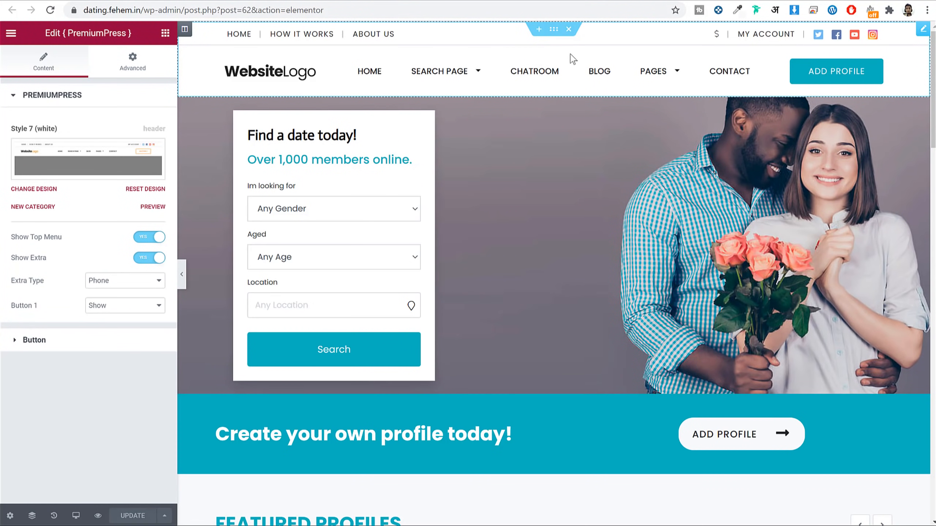
left_click(121, 162)
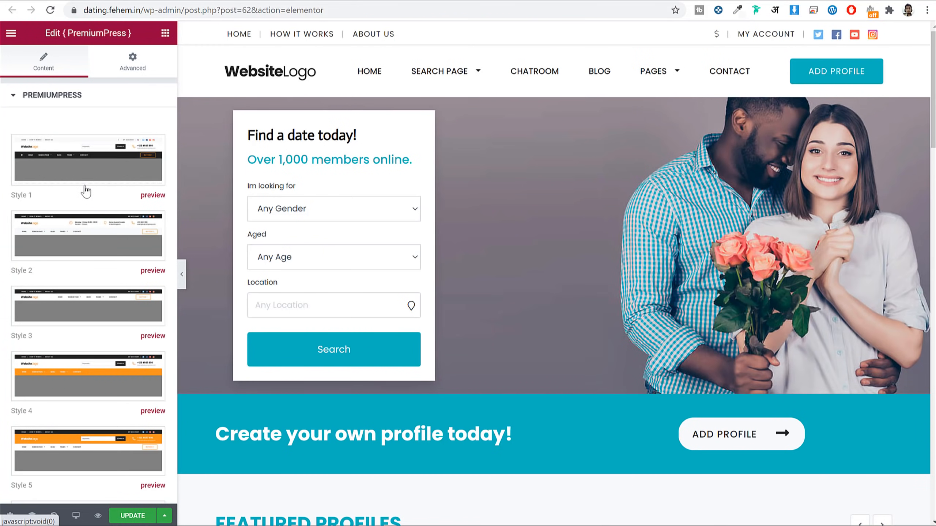
scroll(123, 260, "down", 6)
scroll(123, 260, "down", 1)
scroll(126, 339, "down", 5)
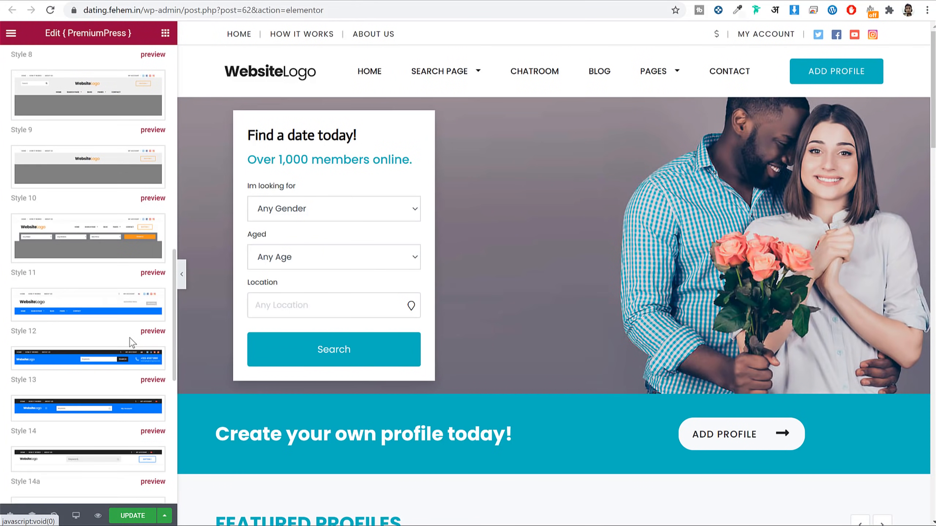
left_click(93, 304)
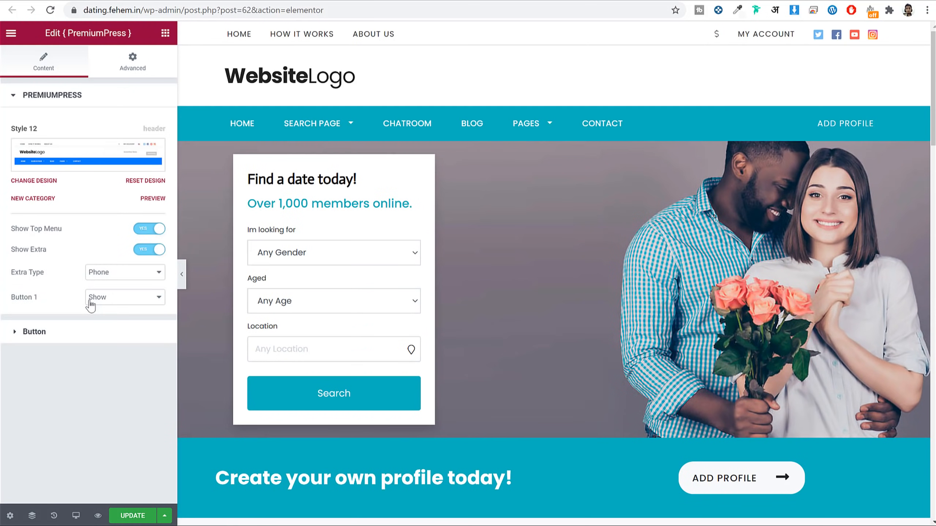
Step: Review the header layout and button settings, keeping Phone as the extra header content
left_click(87, 331)
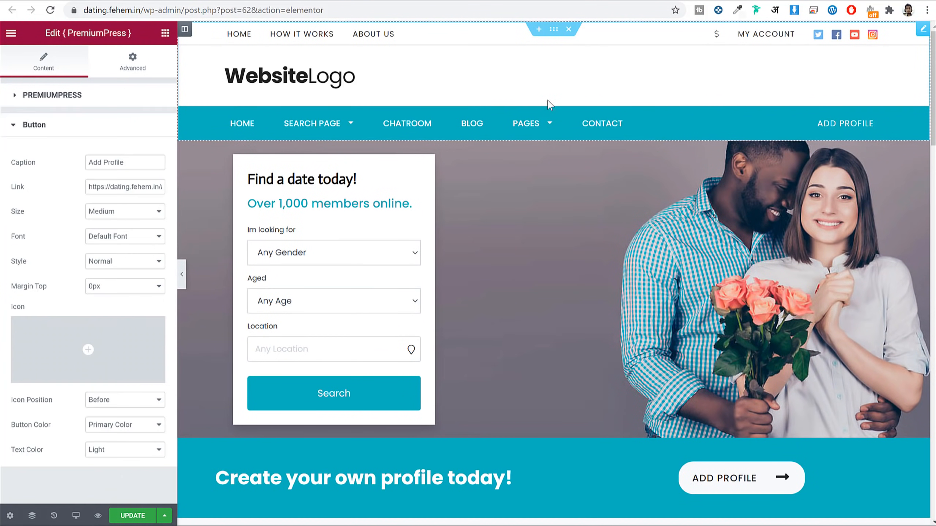
left_click(641, 80)
left_click(74, 125)
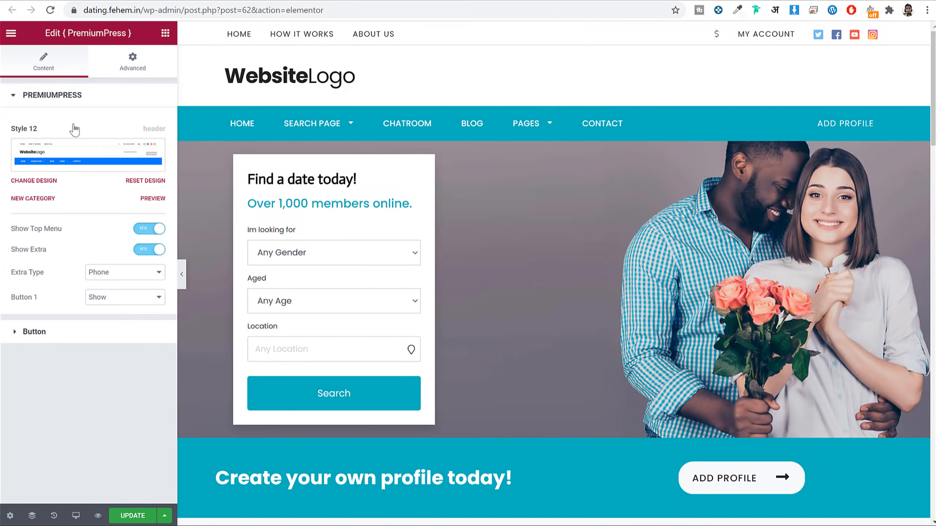
left_click(128, 279)
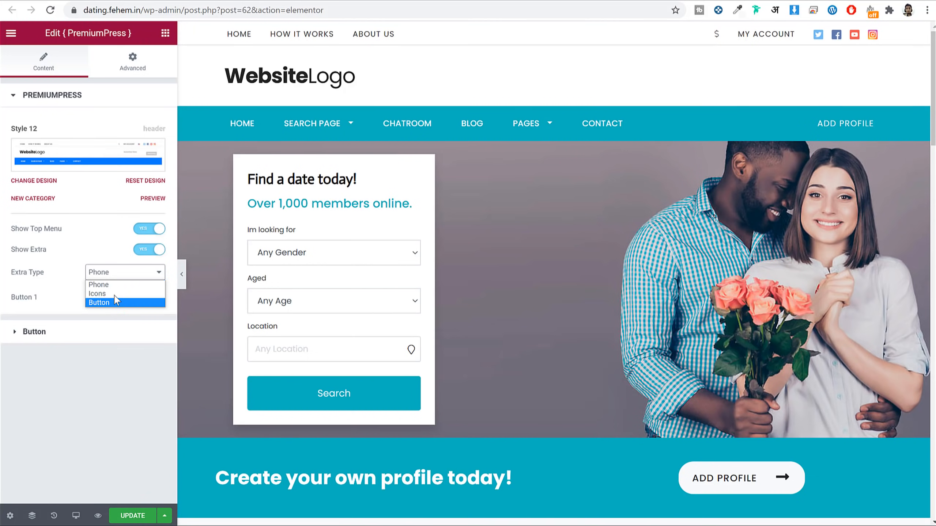
left_click(116, 284)
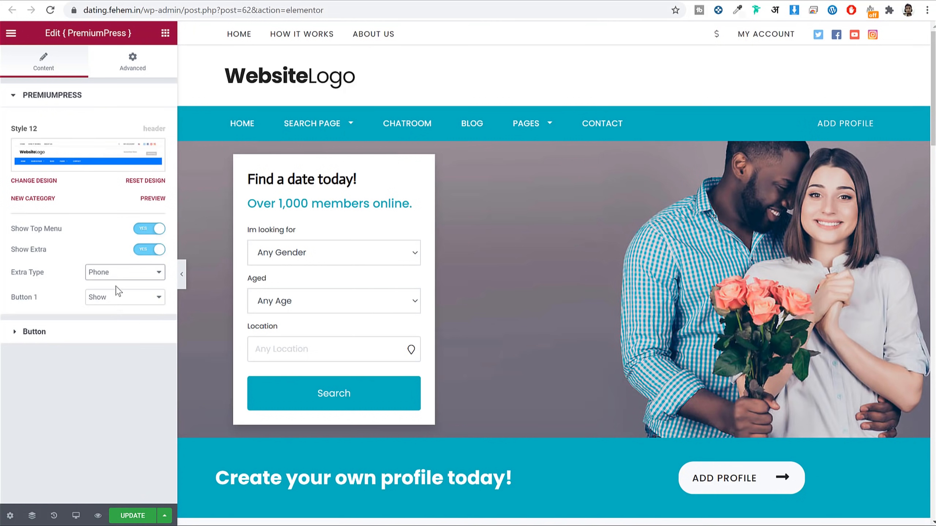
left_click(97, 333)
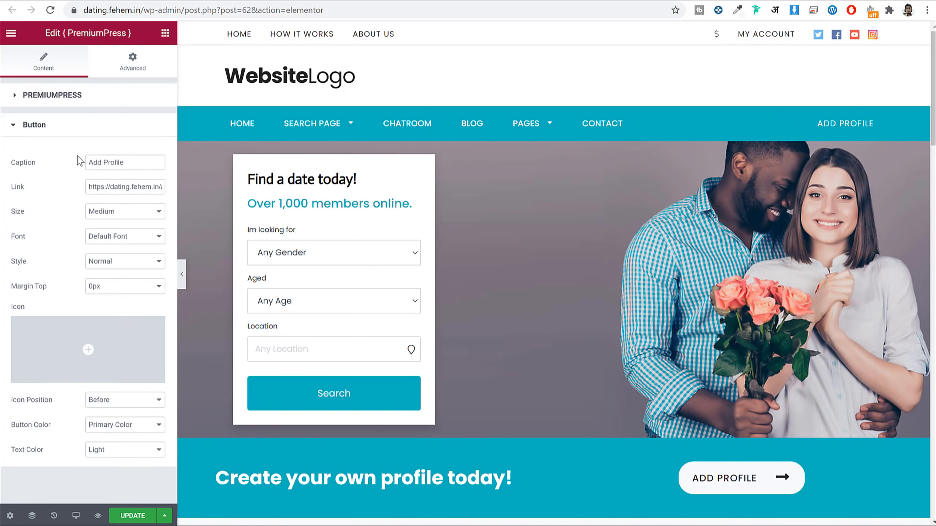
left_click(97, 94)
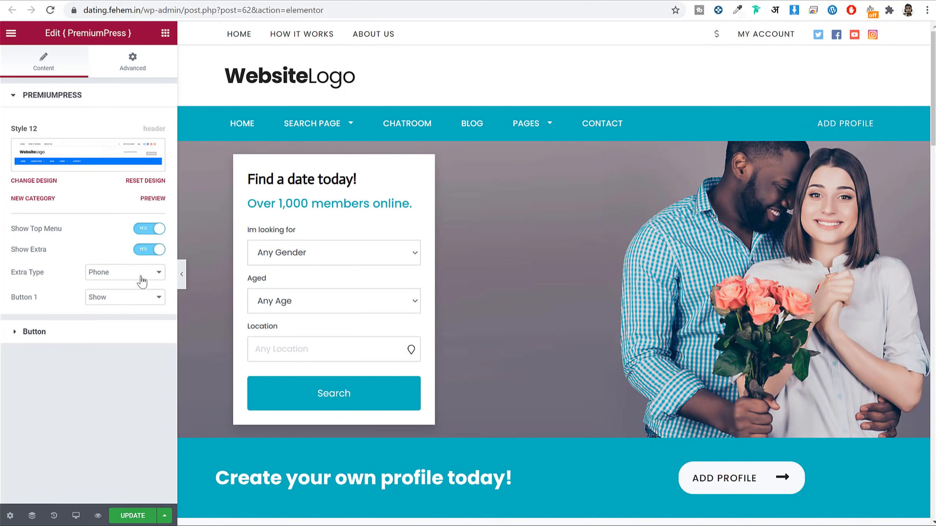
Step: Save the Elementor page and load the live homepage at dating.fehem.in
left_click(132, 515)
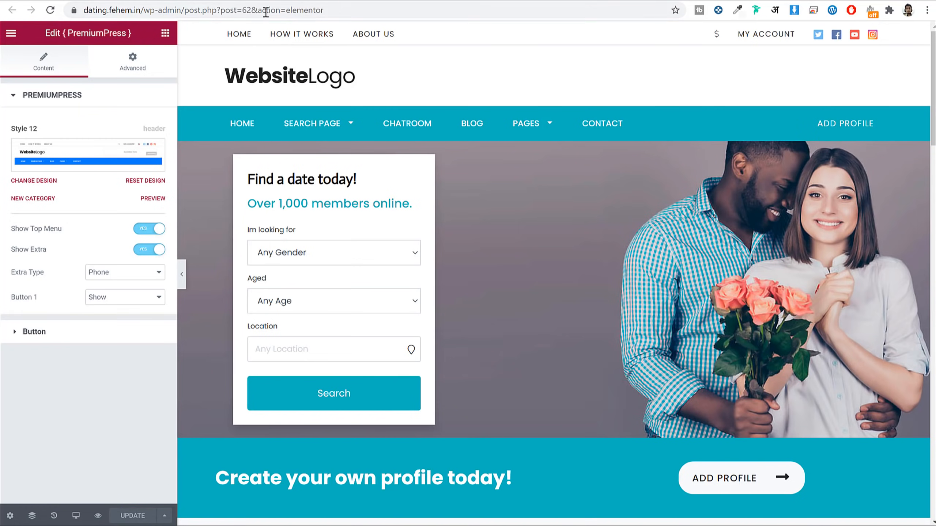
left_click_drag(144, 10, 645, 46)
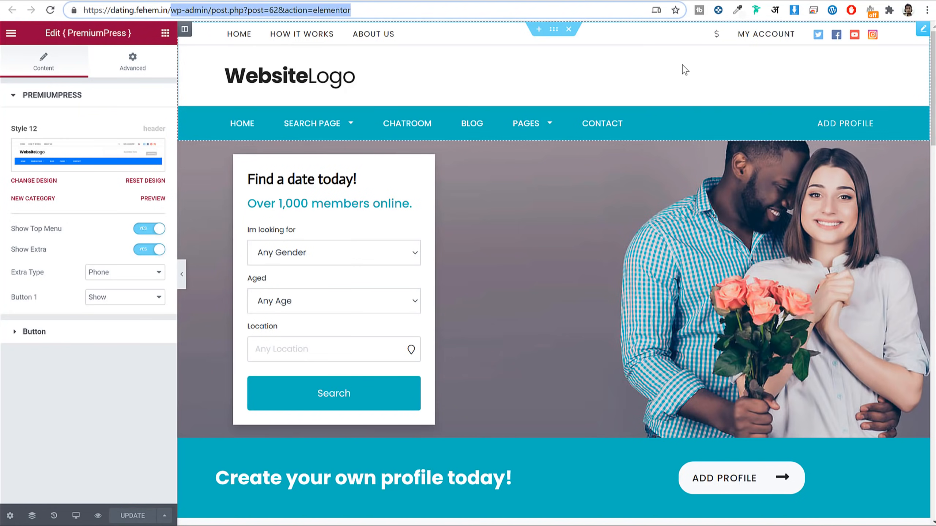
key("BackSpace")
key("Return")
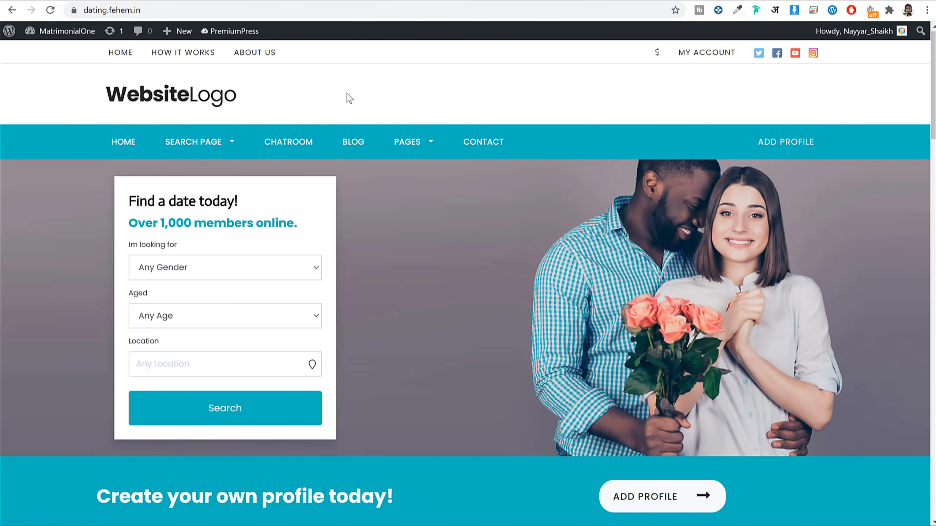
Step: From the Contact page, go through Design Overview and Pages to the Single Page profile design
left_click(469, 147)
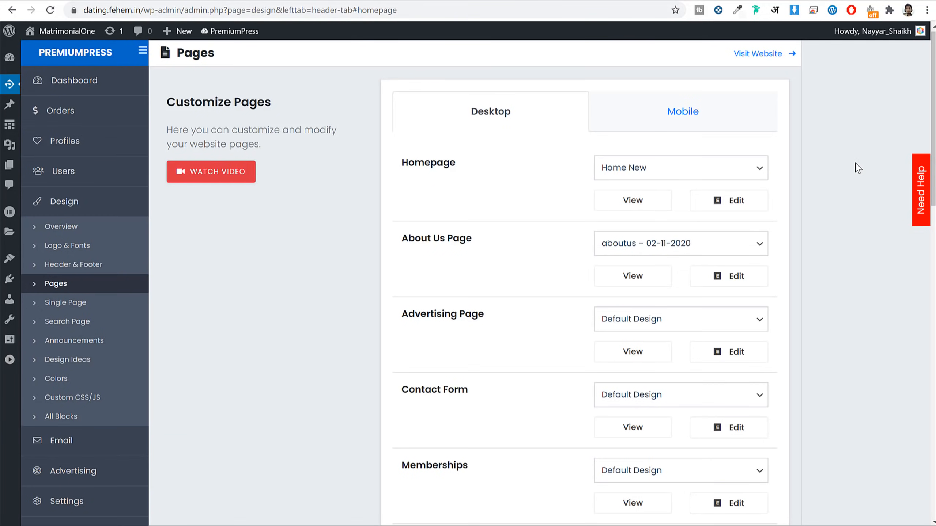
left_click(88, 231)
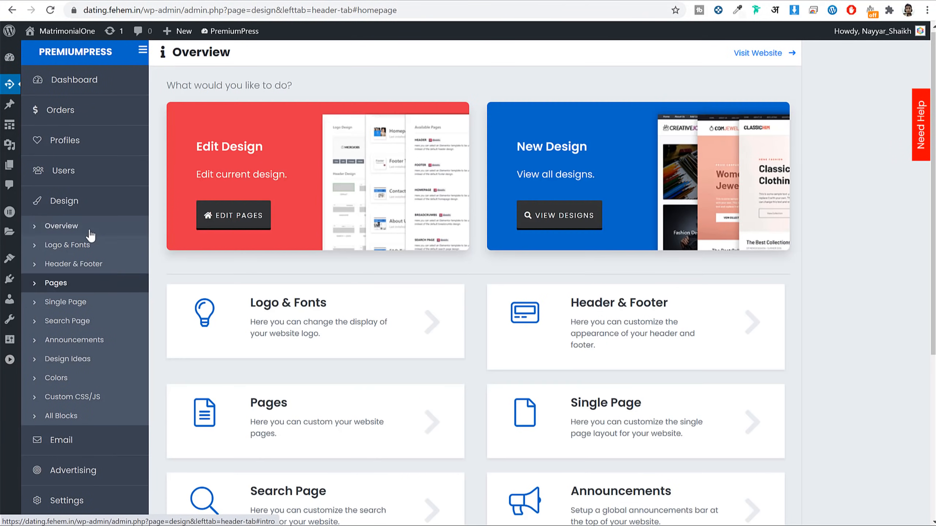
scroll(313, 178, "down", 5)
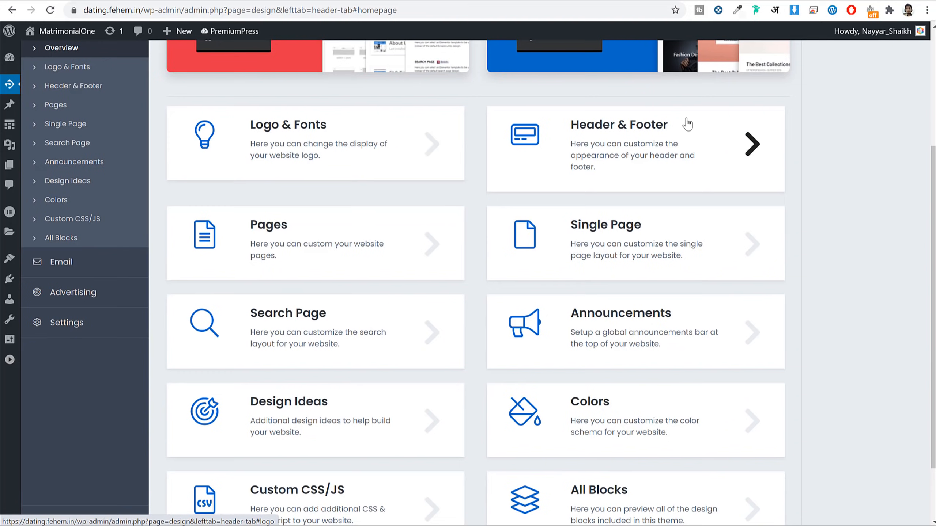
scroll(779, 161, "down", 2)
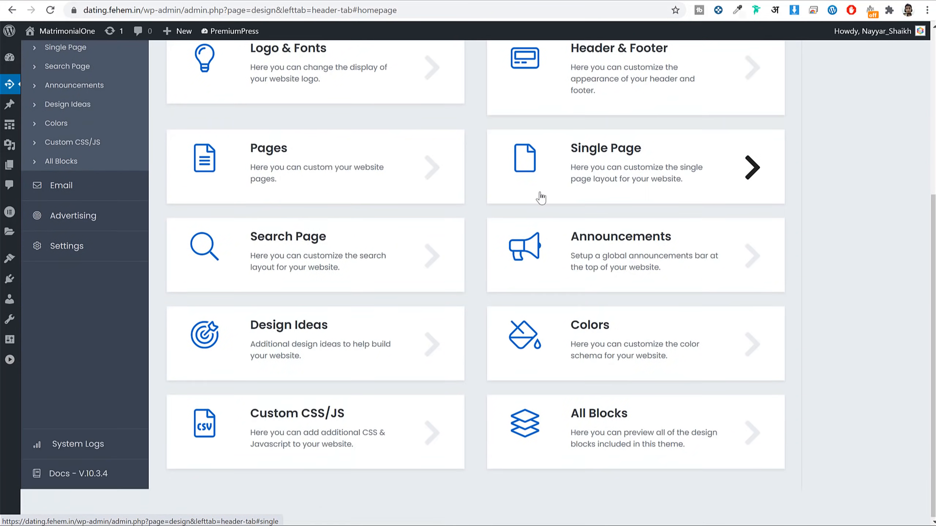
left_click(312, 164)
scroll(612, 211, "down", 12)
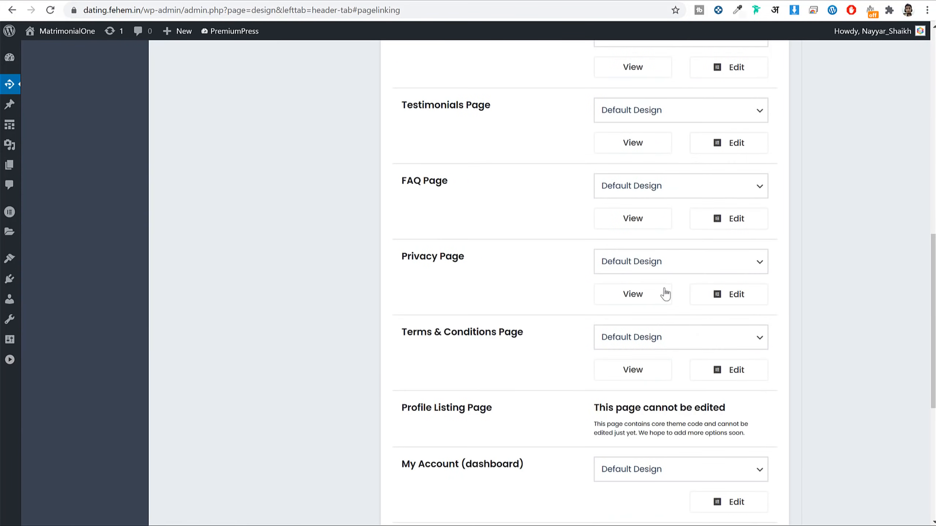
scroll(662, 281, "up", 8)
scroll(665, 295, "up", 6)
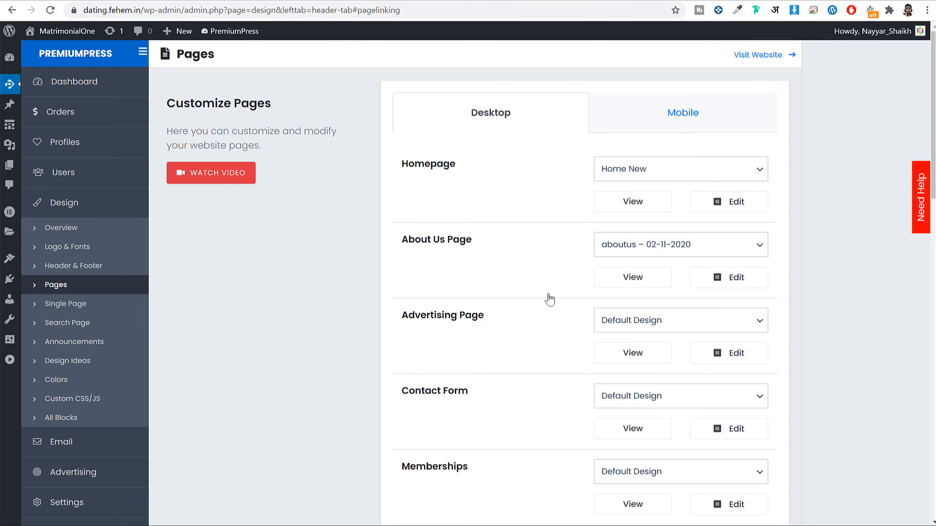
left_click(69, 309)
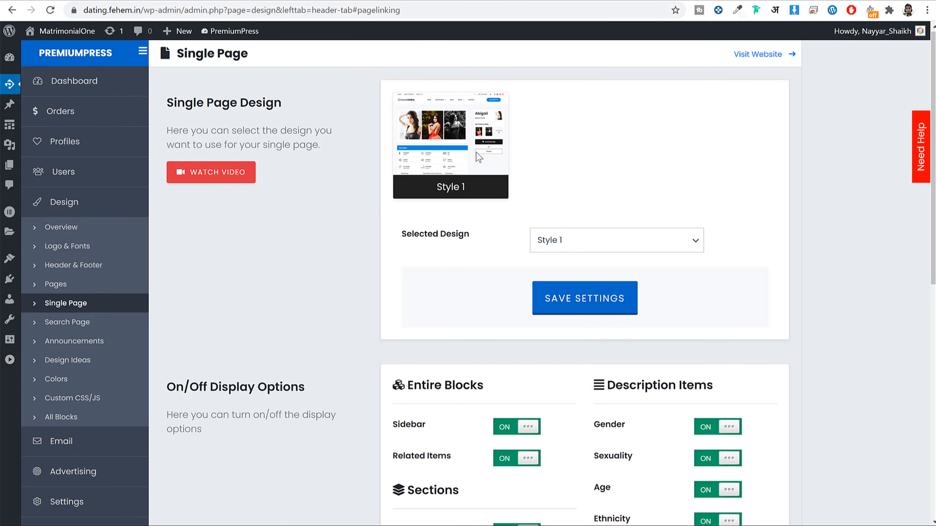
Step: Open Example Profile 17 from the featured profiles on the live site
left_click(348, 0)
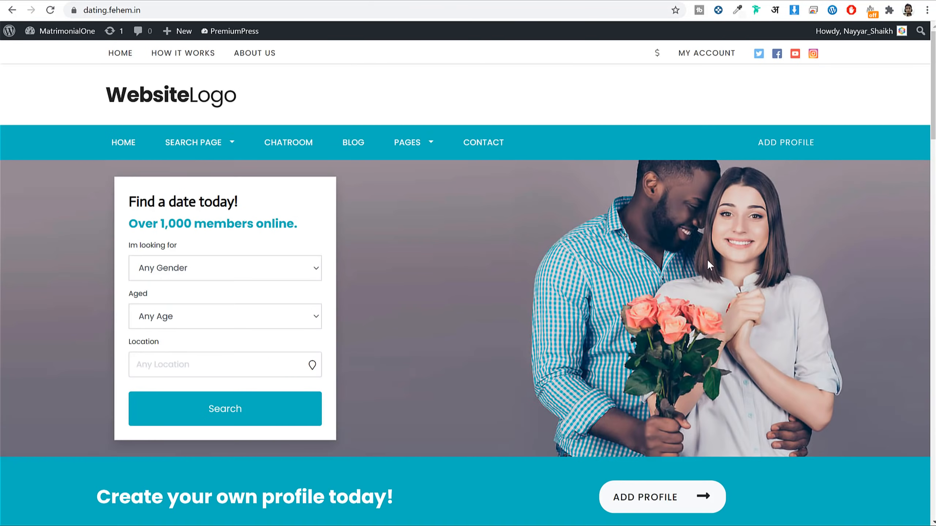
scroll(706, 259, "down", 8)
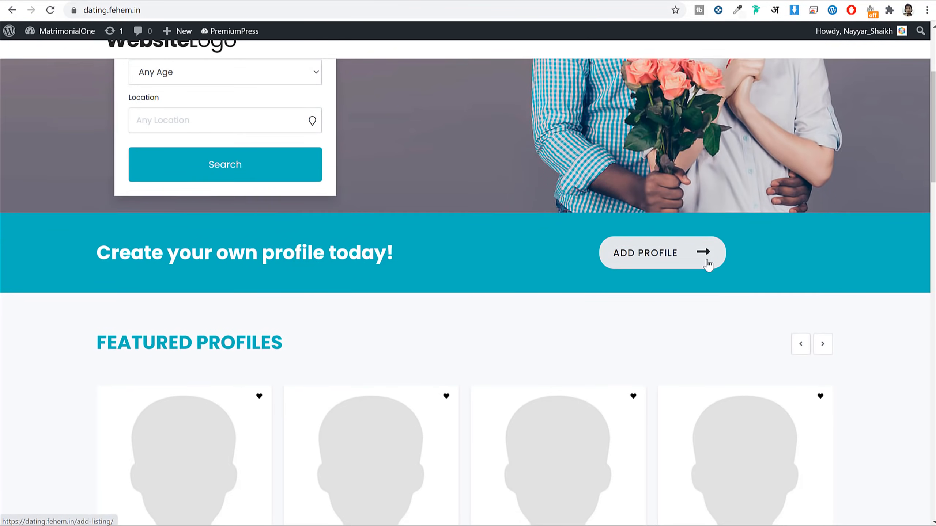
left_click(577, 236)
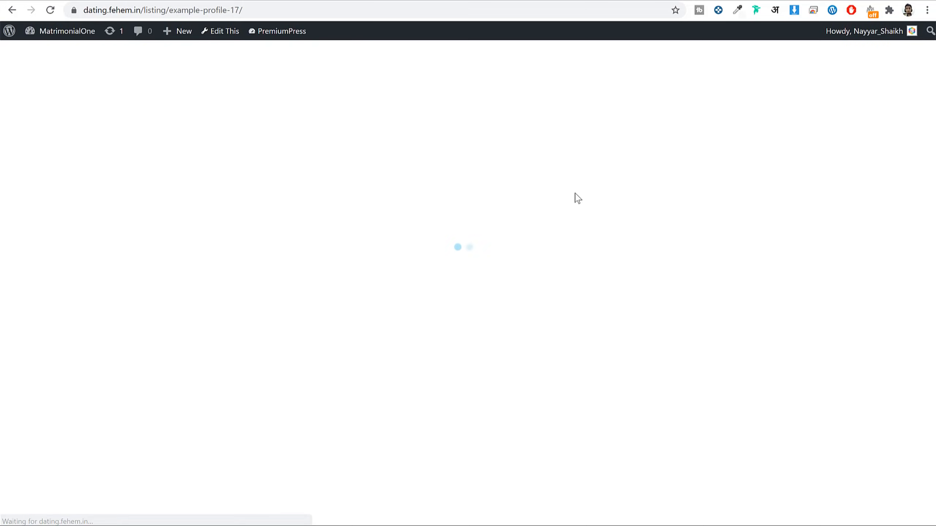
scroll(682, 222, "down", 3)
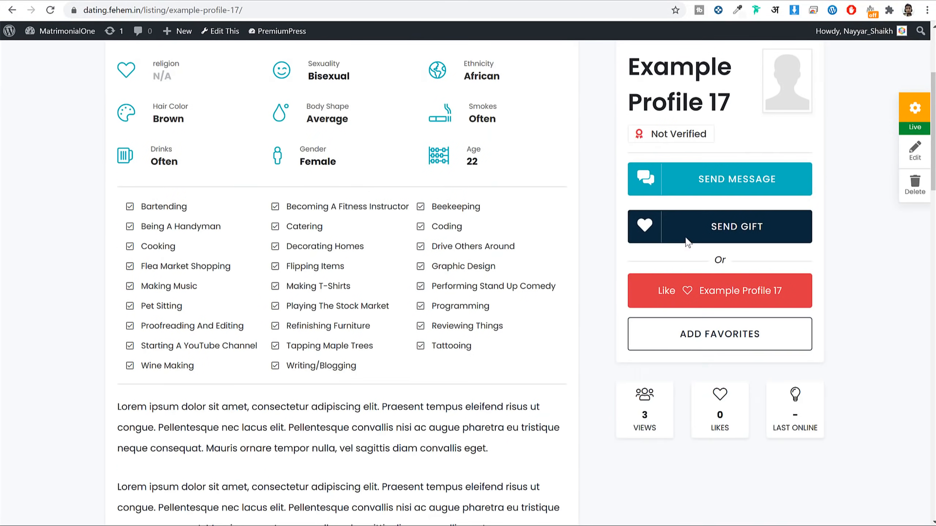
scroll(557, 282, "up", 3)
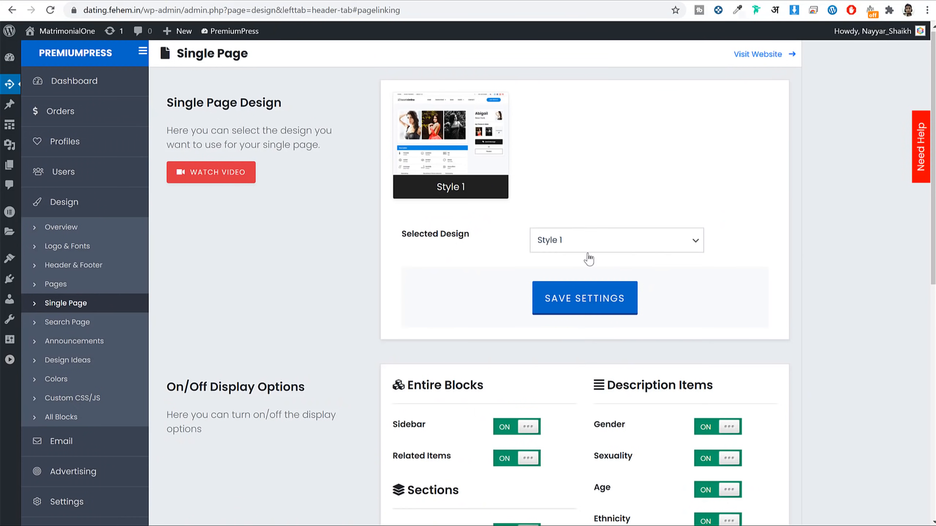
Step: Check the available single page designs, keeping Style 1 selected
left_click(588, 251)
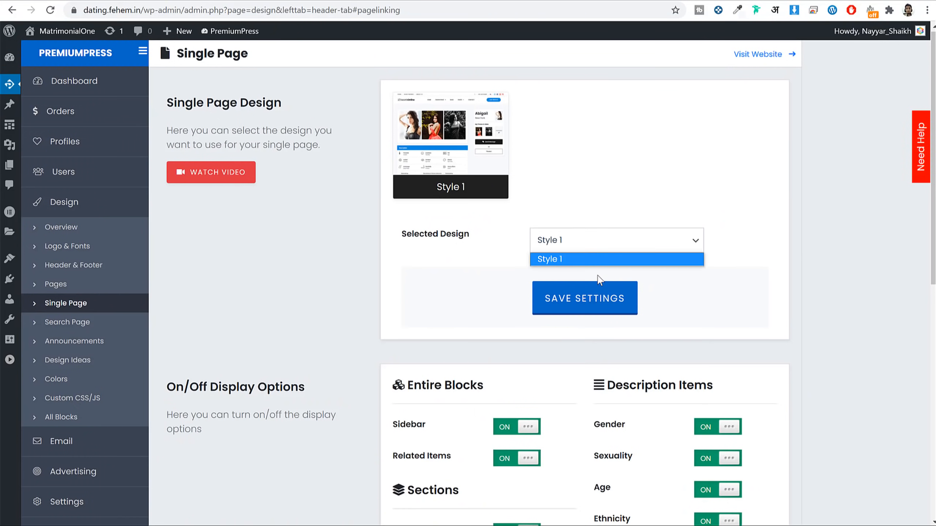
left_click(608, 259)
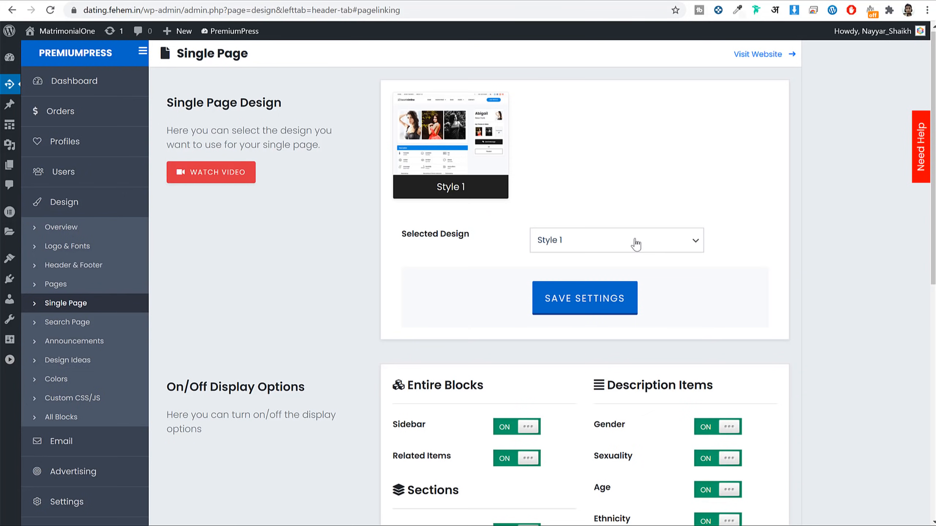
left_click(651, 254)
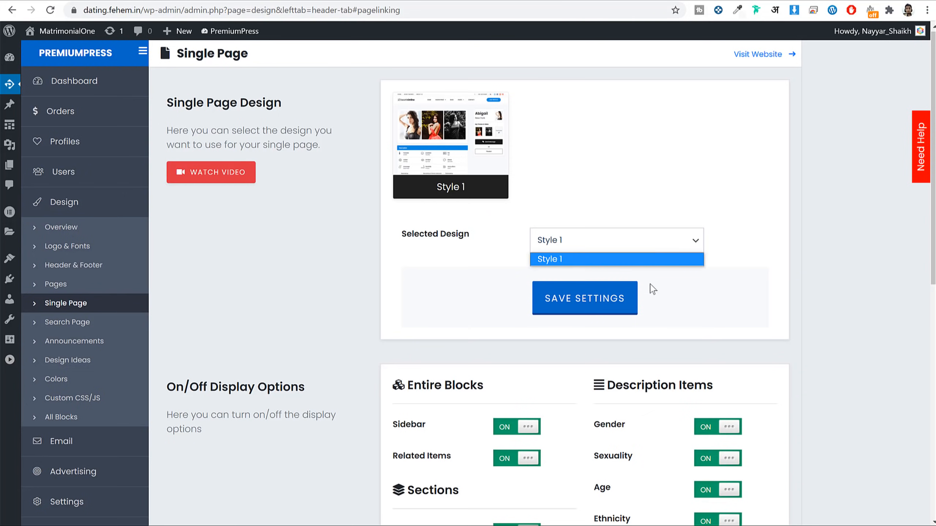
left_click(807, 238)
scroll(793, 262, "down", 10)
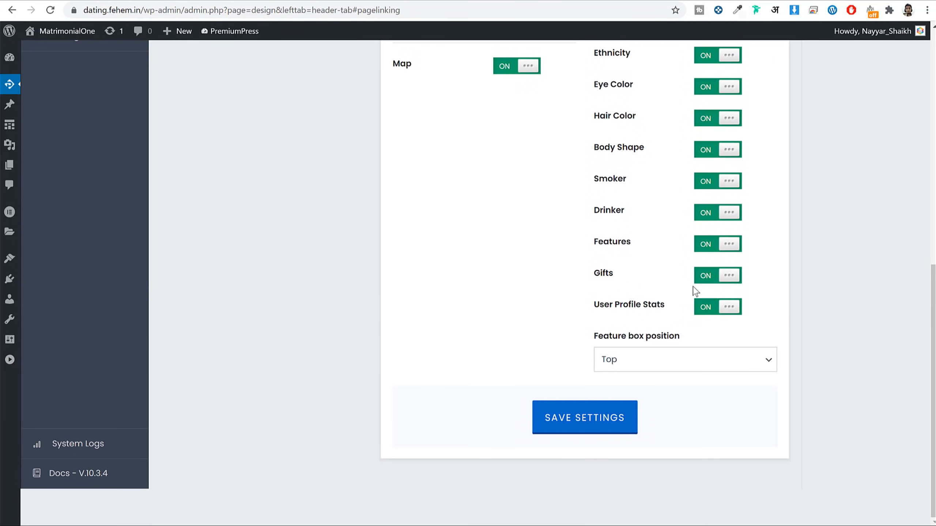
scroll(651, 239, "up", 5)
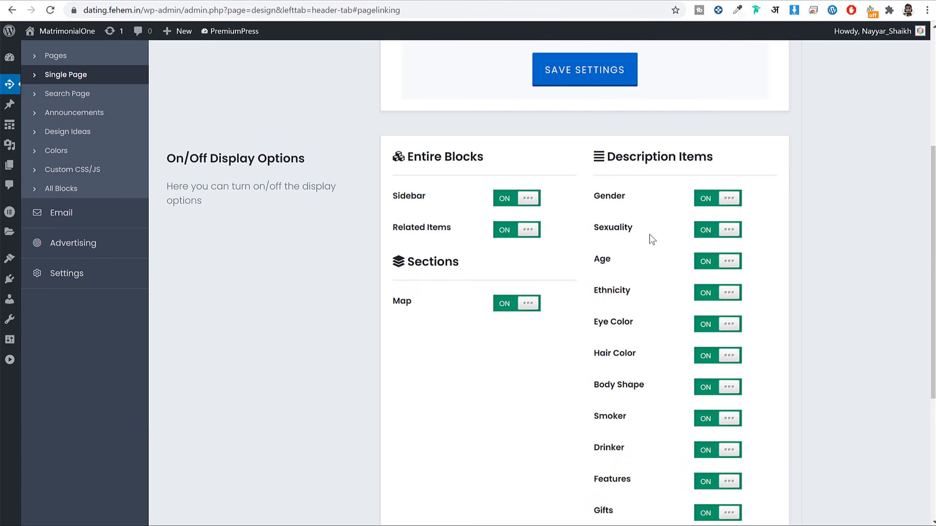
Step: Turn off the Map section and Gifts on profile pages, leaving the sidebar block on
left_click(511, 309)
scroll(536, 212, "down", 3)
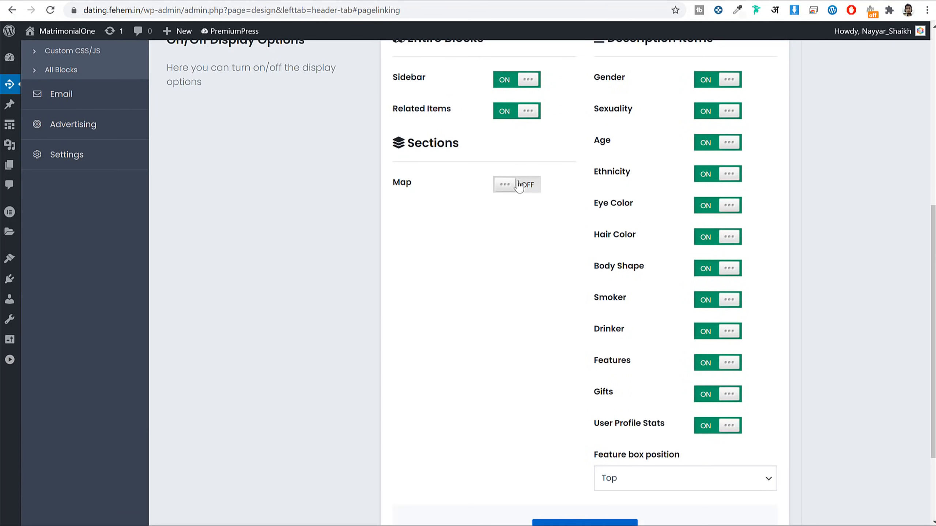
left_click(516, 85)
left_click(516, 85)
scroll(810, 278, "down", 3)
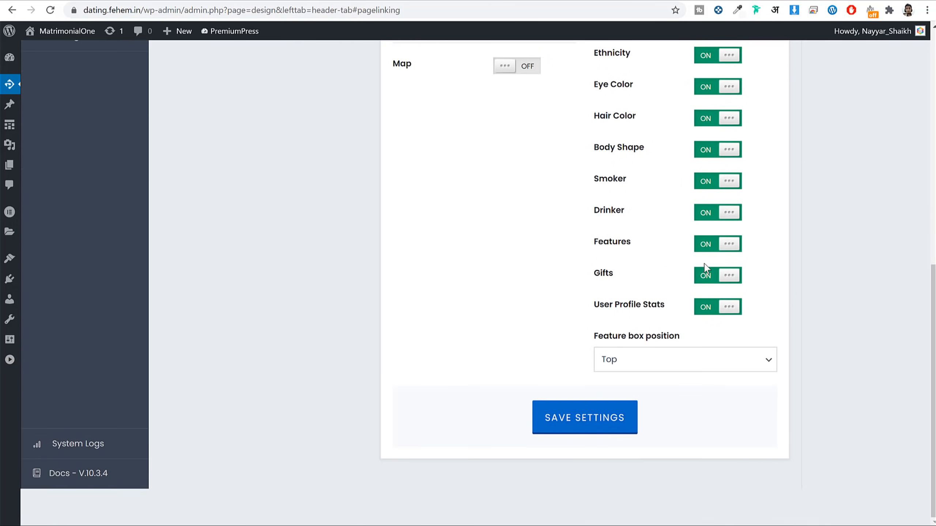
left_click(708, 281)
Step: Look over the Example Profile 17 page
left_click(371, 1)
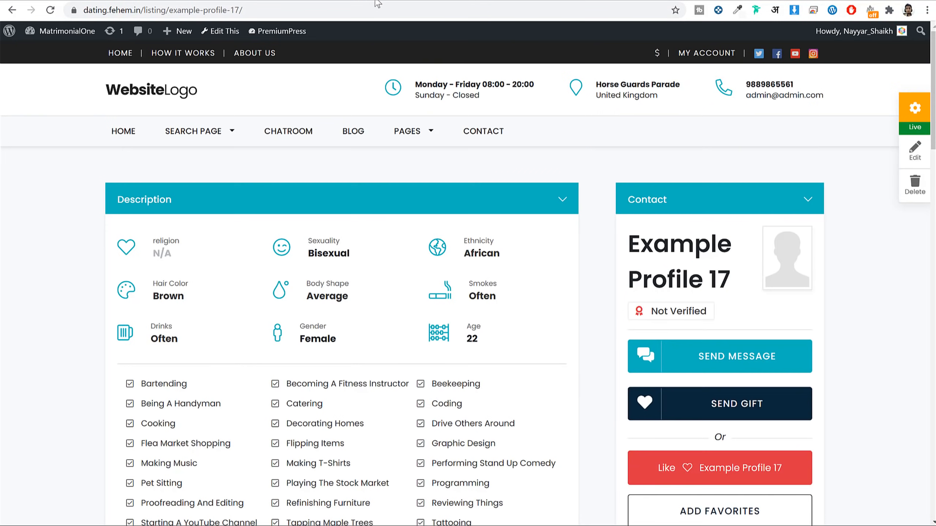
scroll(527, 288, "down", 13)
scroll(529, 293, "down", 6)
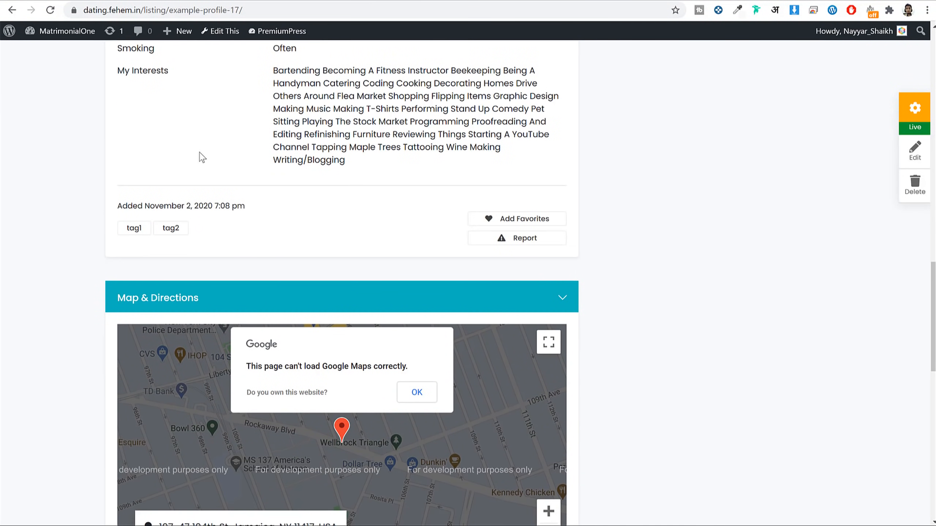
scroll(357, 268, "up", 6)
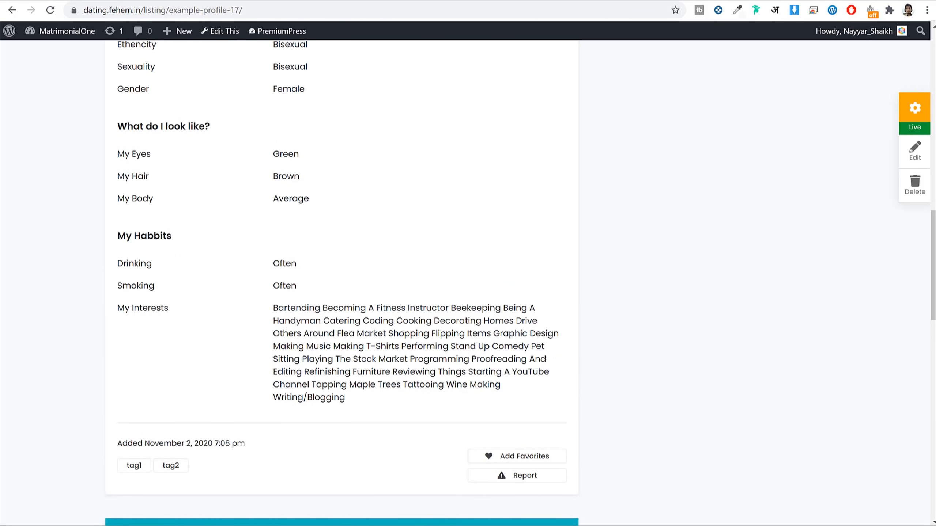
Step: Hide the Features list on profile pages
left_click(217, 0)
scroll(812, 238, "up", 2)
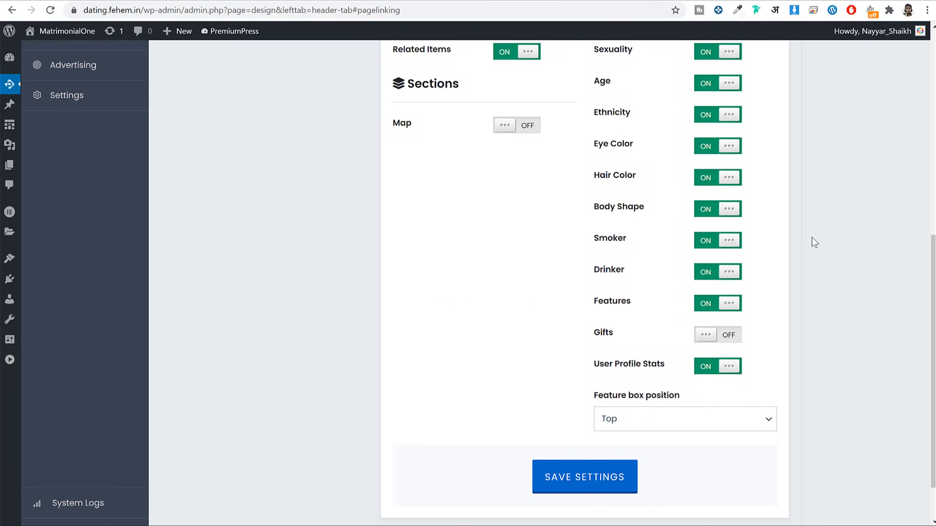
left_click_drag(639, 302, 591, 307)
left_click(744, 313)
left_click(714, 308)
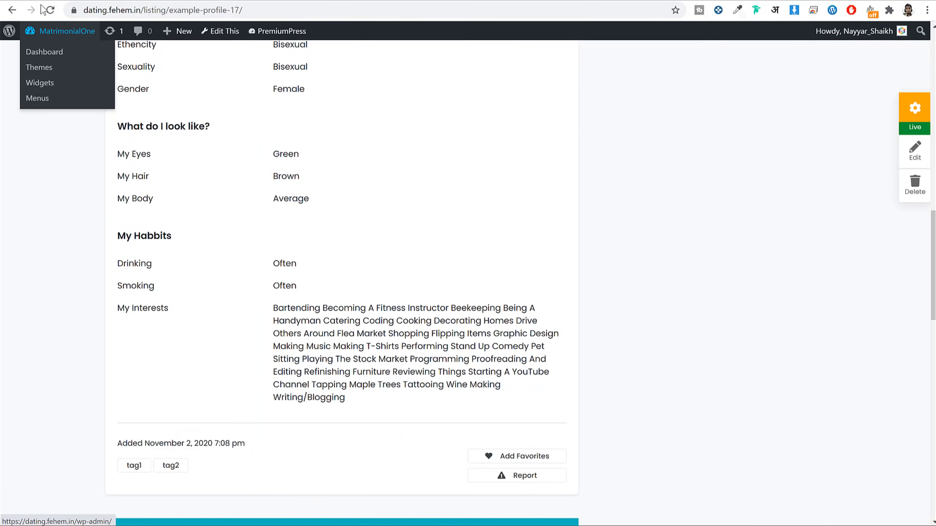
scroll(342, 199, "up", 15)
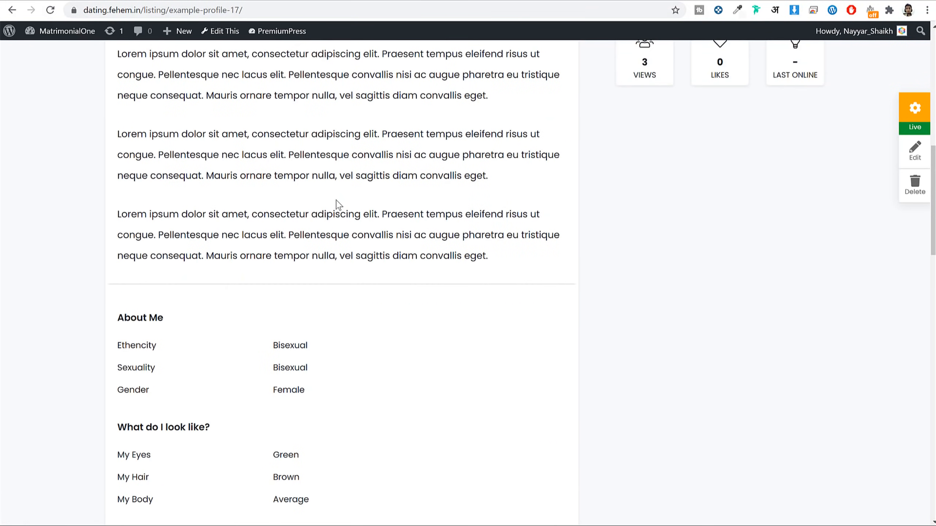
Step: Reload Example Profile 17 and scroll through it to check the changes
left_click(51, 11)
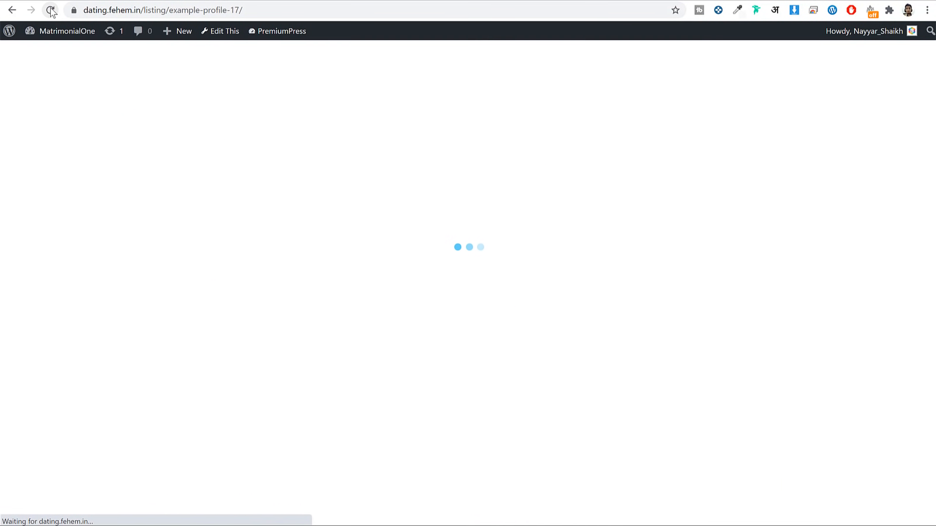
scroll(358, 78, "down", 5)
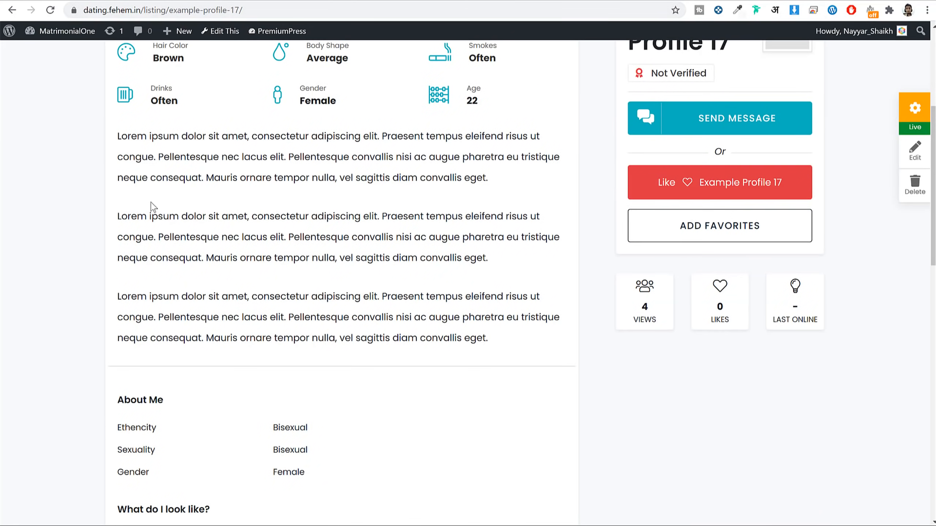
left_click_drag(118, 136, 477, 288)
left_click(478, 295)
scroll(479, 304, "down", 10)
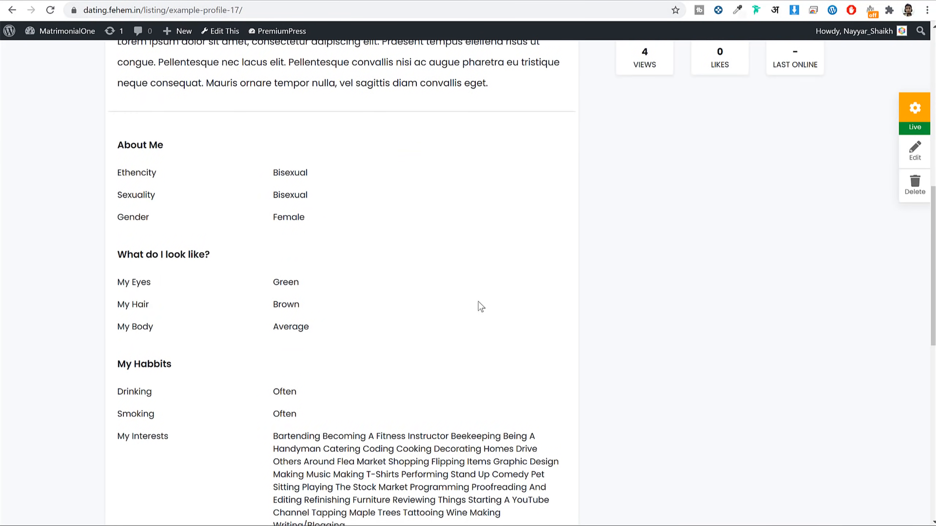
scroll(481, 307, "up", 15)
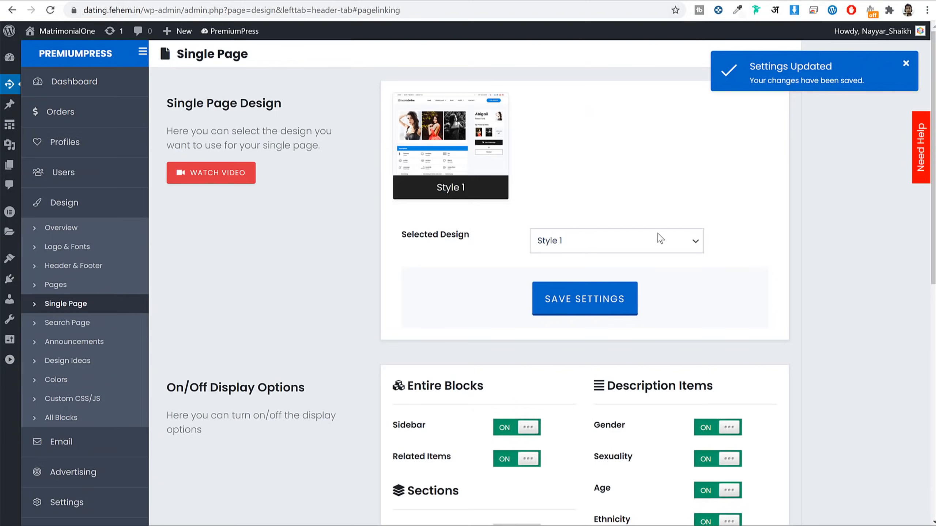
scroll(659, 238, "down", 10)
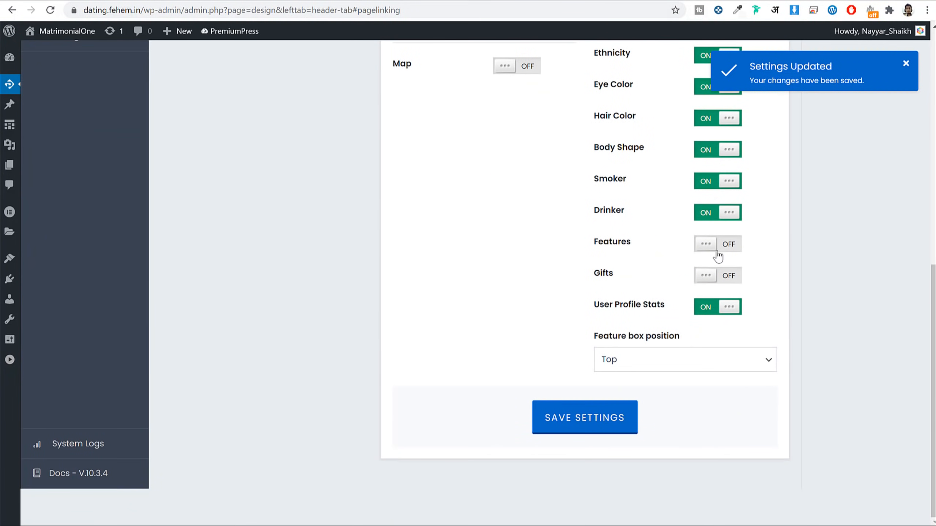
Step: Switch the Features item back on for profile pages and save the settings
left_click(717, 251)
left_click(626, 429)
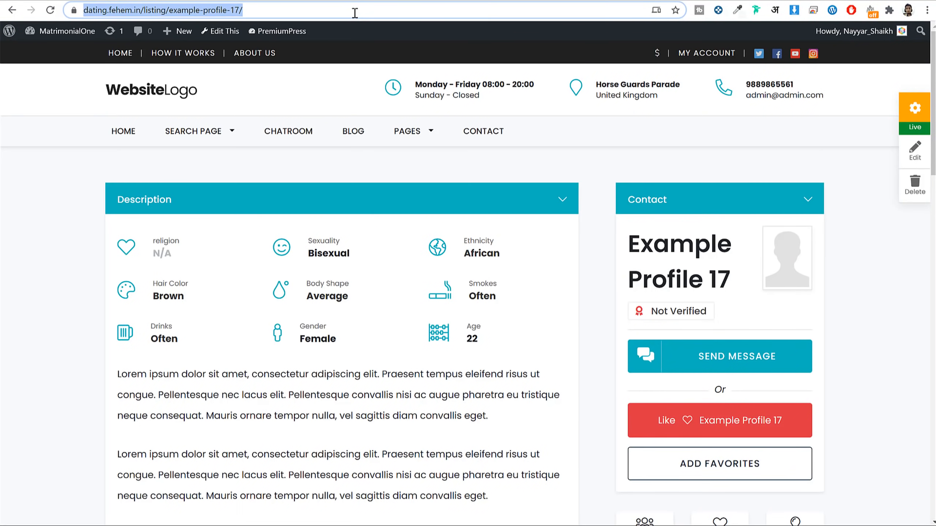
key("Return")
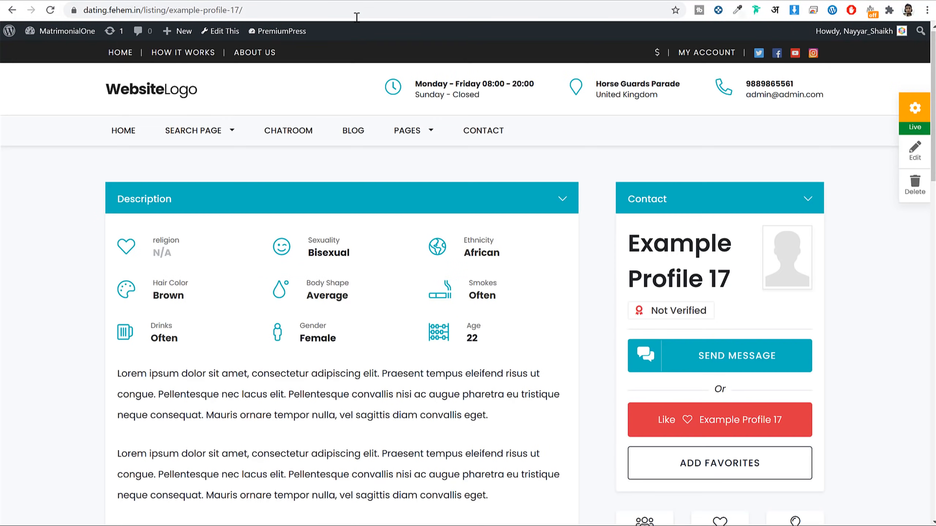
scroll(424, 246, "down", 5)
scroll(424, 243, "up", 5)
Step: Reload the Example Profile 17 page twice to see whether Features appear
left_click(351, 13)
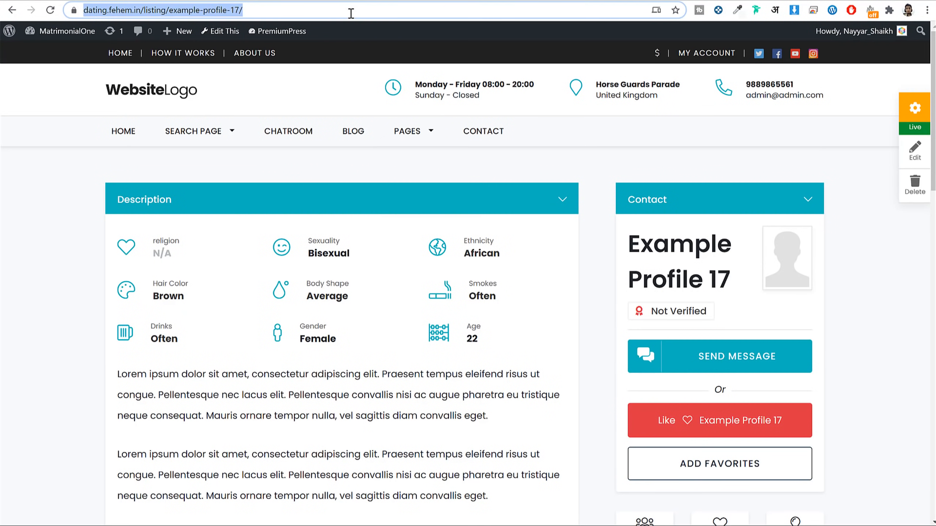
key("Return")
scroll(442, 172, "down", 2)
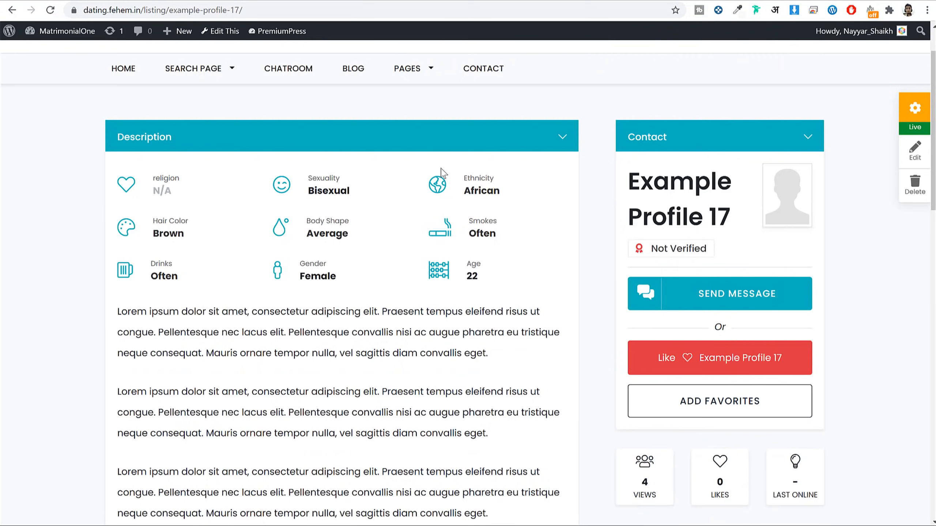
scroll(442, 172, "up", 2)
left_click(306, 13)
key("Return")
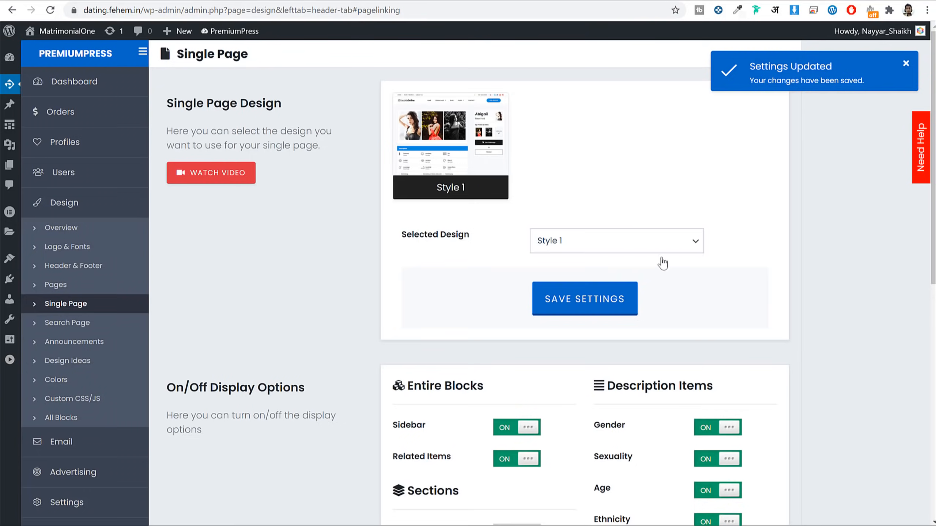
scroll(663, 262, "down", 10)
Step: Save the Single Page settings again and refresh Example Profile 17
left_click(589, 438)
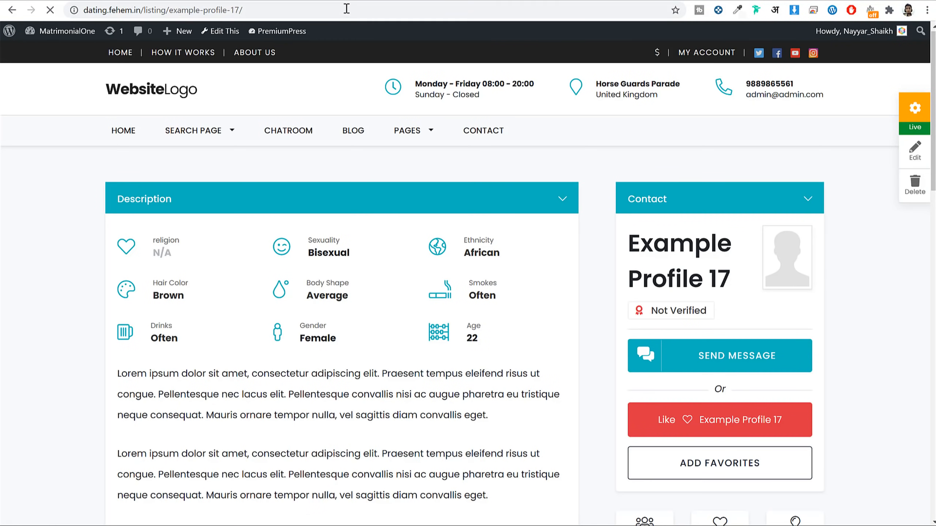
key("F5")
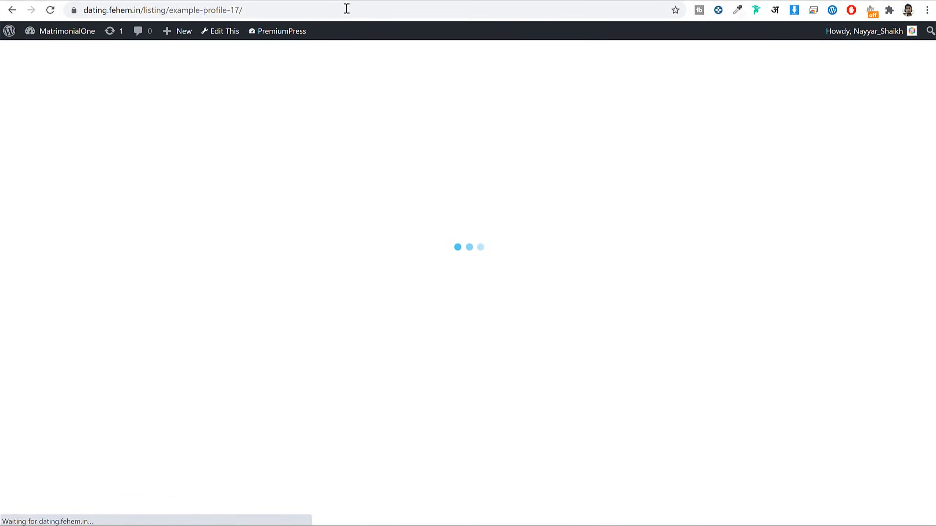
scroll(422, 225, "down", 4)
scroll(405, 221, "up", 4)
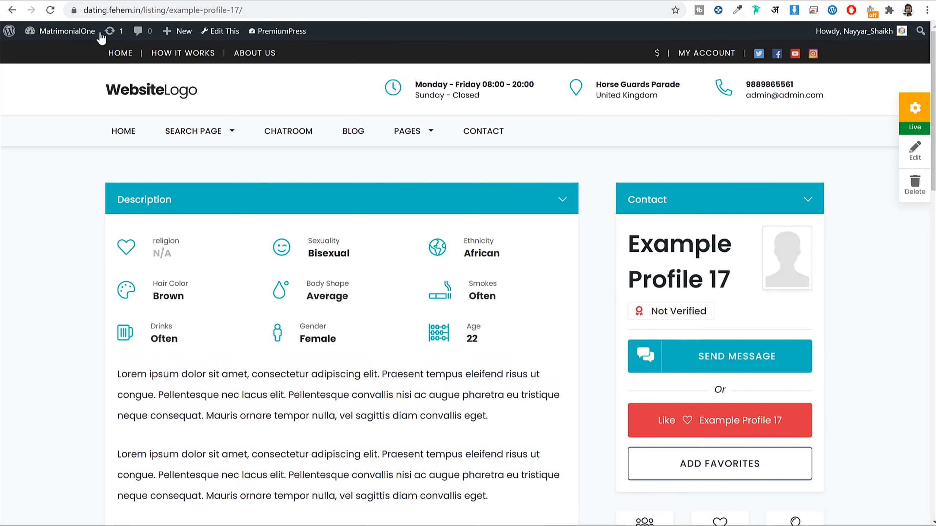
left_click(50, 13)
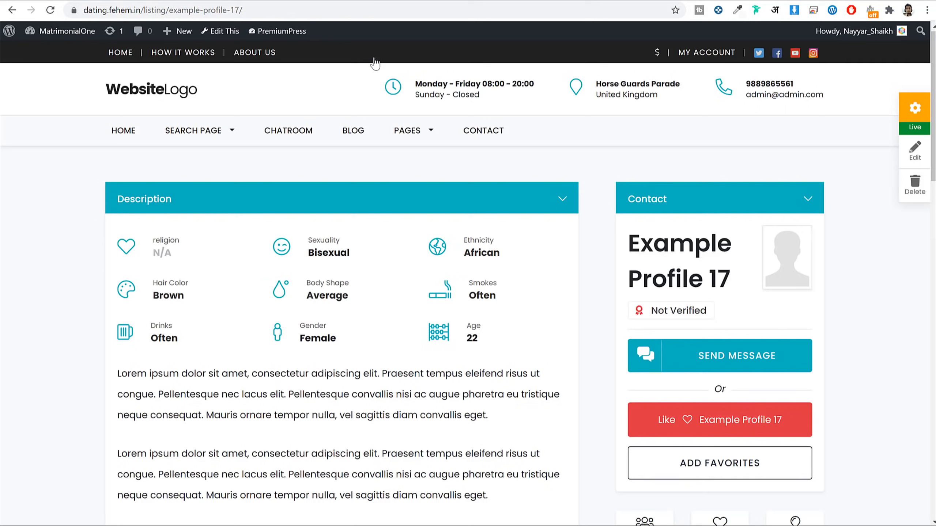
Step: Reload the profile page and open the Search Page design settings
left_click(368, 9)
key("Return")
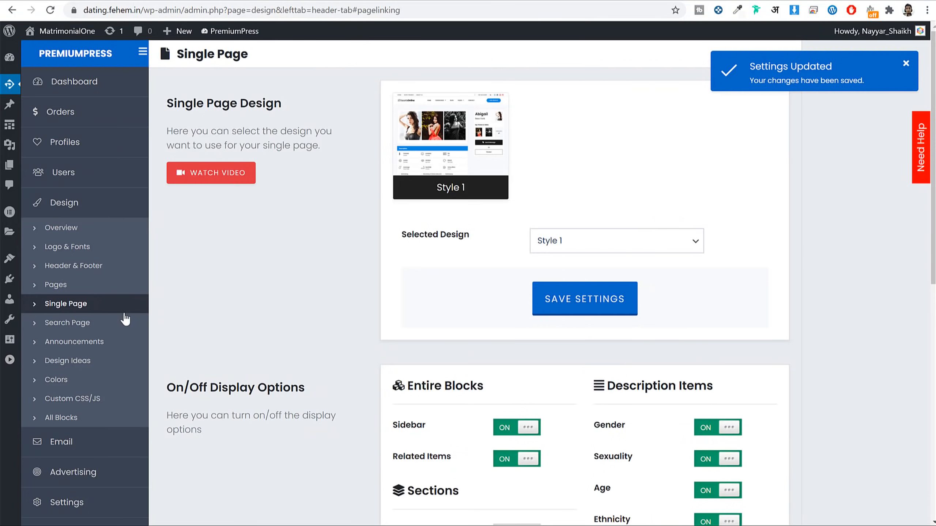
left_click(76, 323)
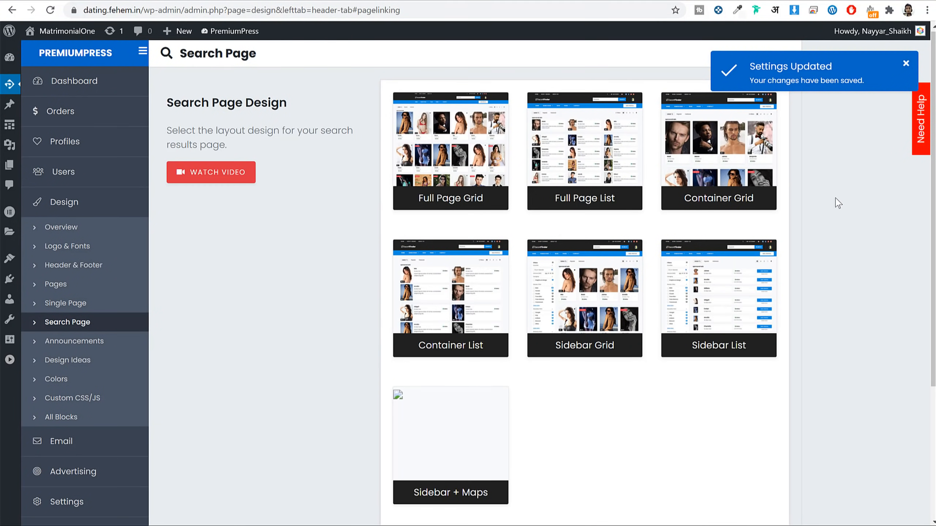
scroll(654, 344, "down", 5)
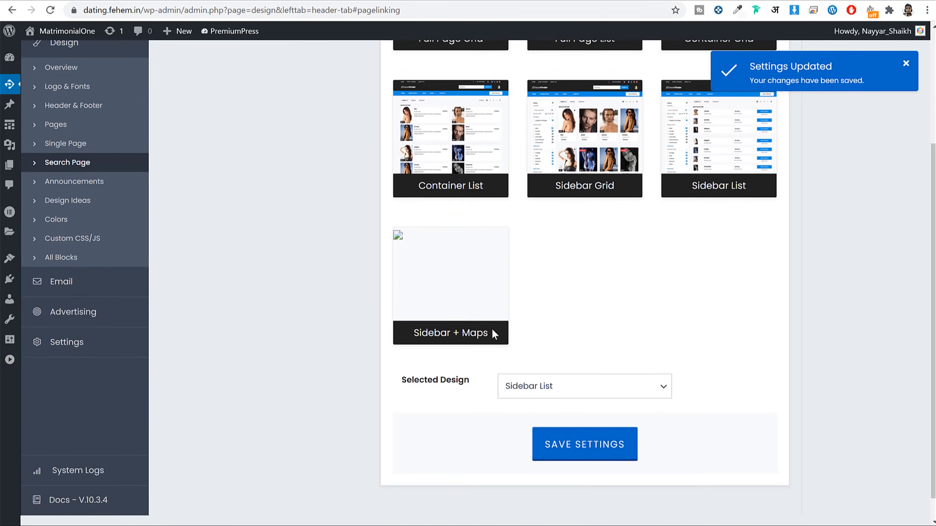
scroll(613, 295, "up", 5)
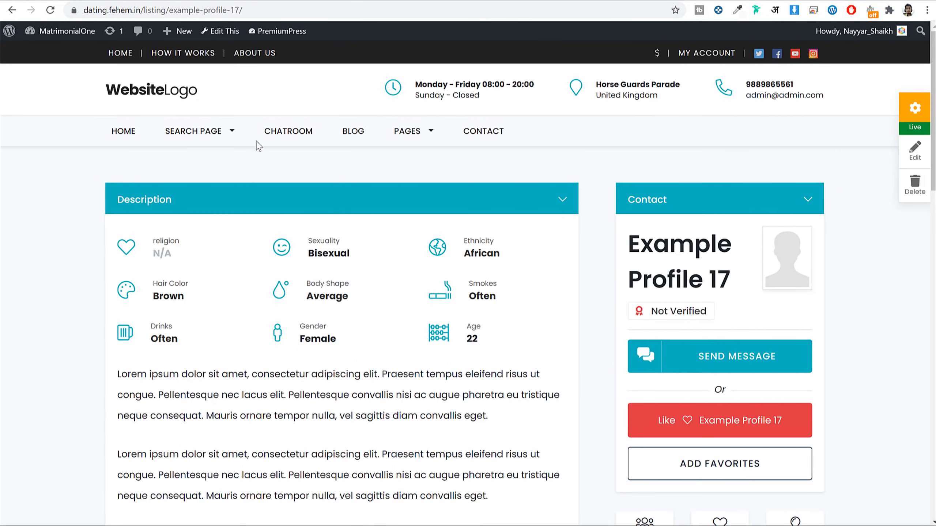
Step: Preview search results in the Sidebar List and then Sidebar Grid layouts
mouse_move(199, 133)
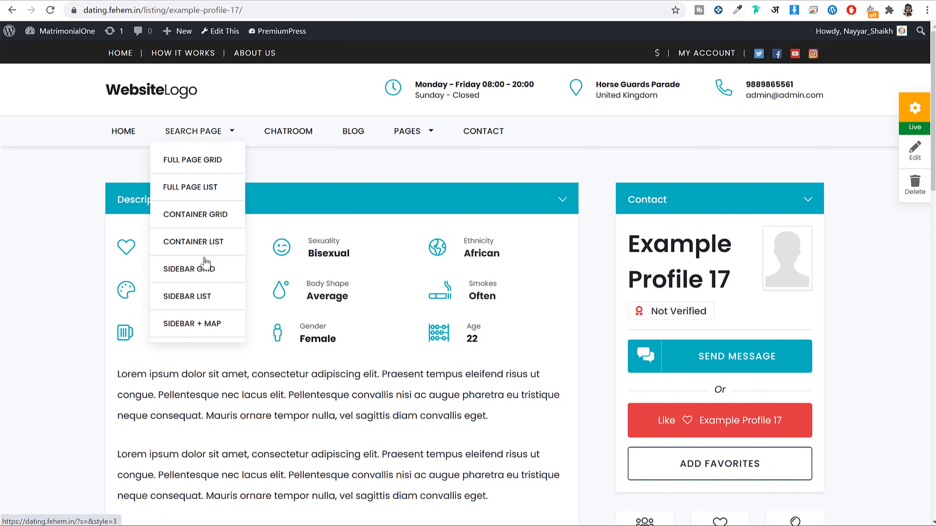
left_click(197, 301)
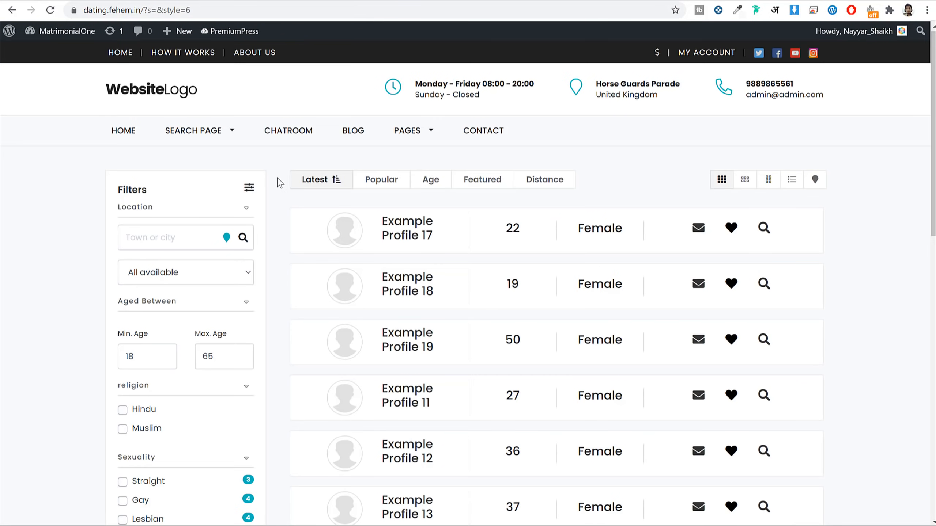
mouse_move(224, 133)
left_click(204, 271)
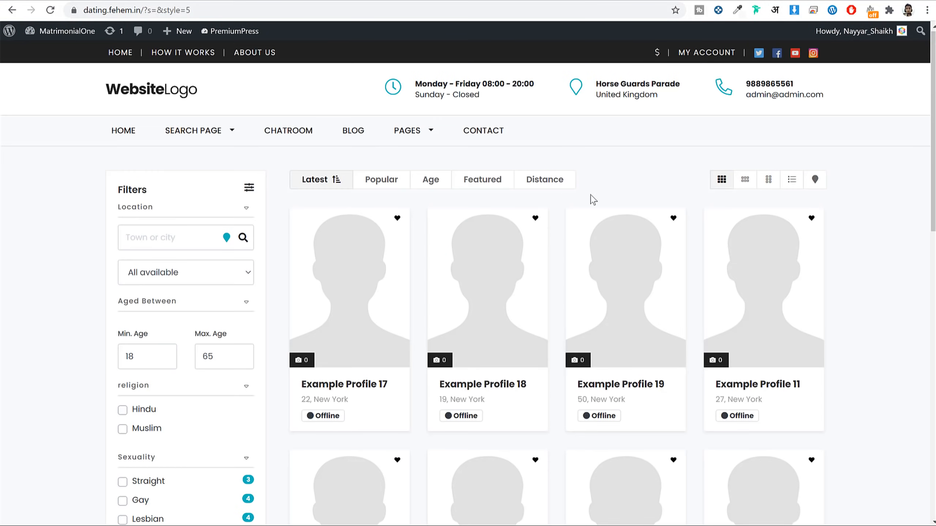
Step: Filter the search results to Straight profiles, briefly adding and removing Gay
scroll(686, 261, "down", 10)
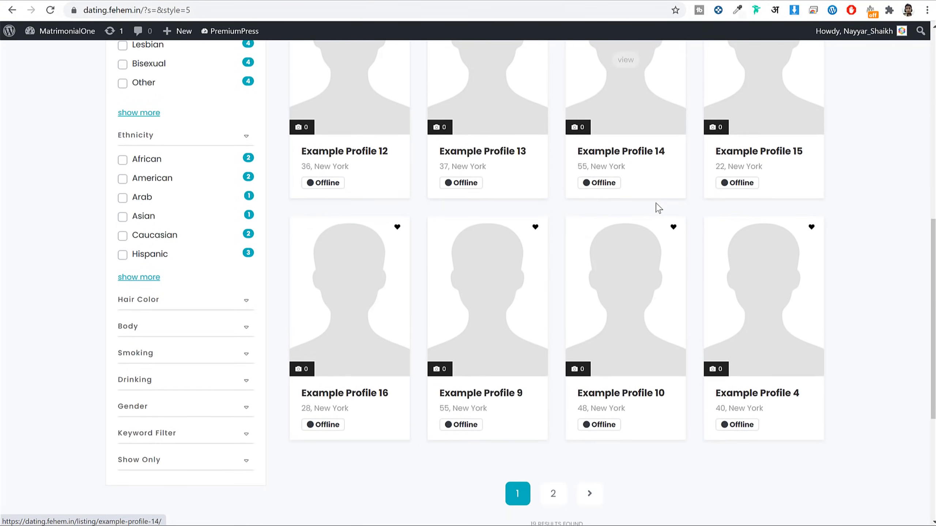
scroll(659, 207, "up", 10)
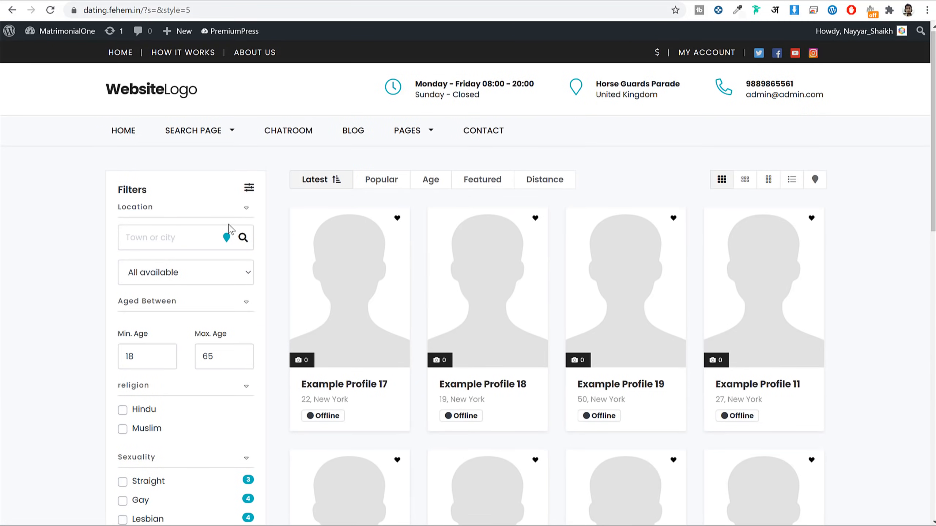
scroll(231, 226, "down", 5)
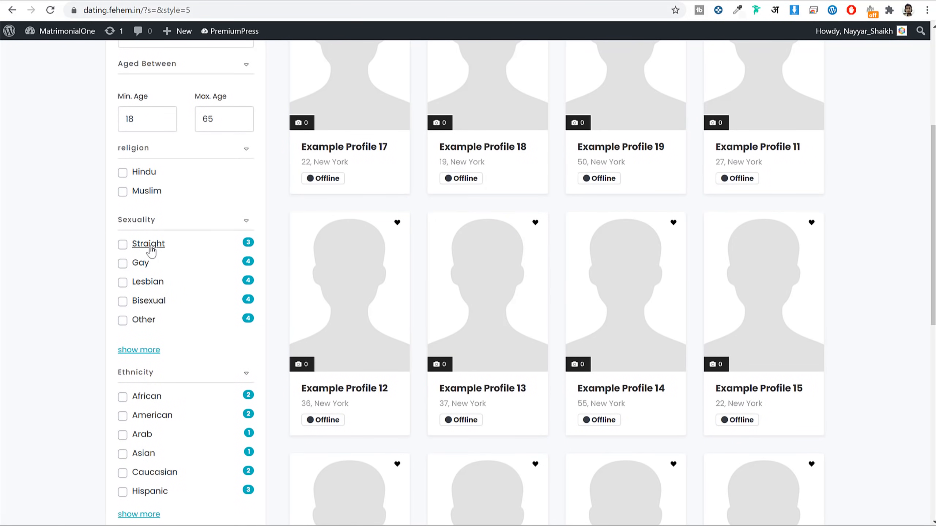
left_click(123, 244)
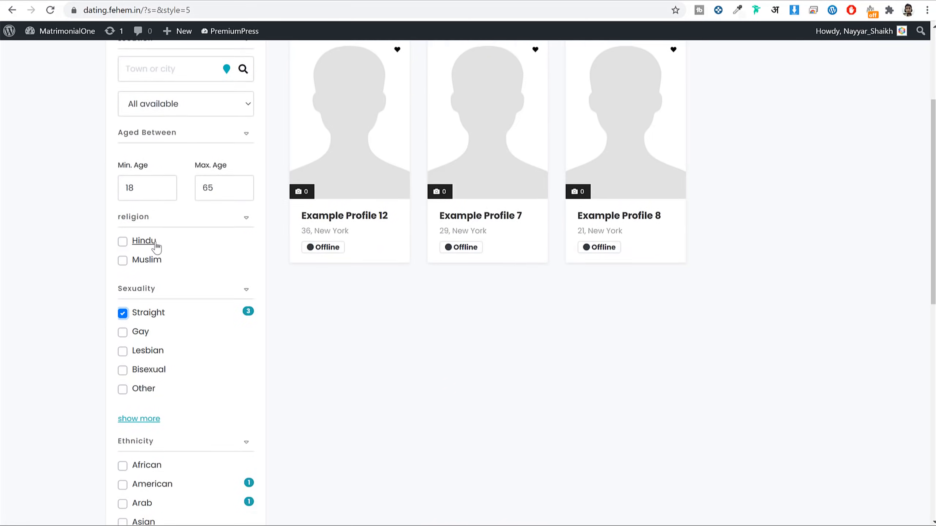
scroll(156, 272, "up", 4)
scroll(201, 431, "down", 3)
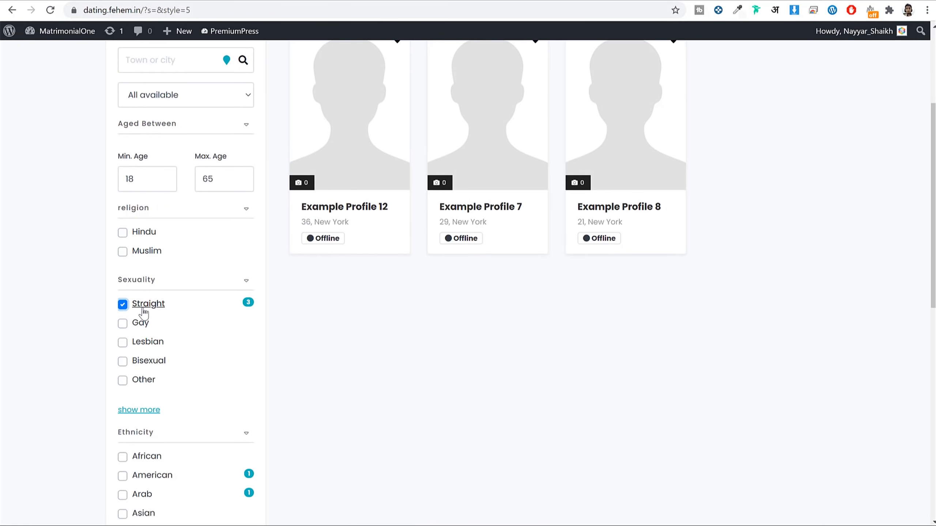
scroll(749, 242, "down", 1)
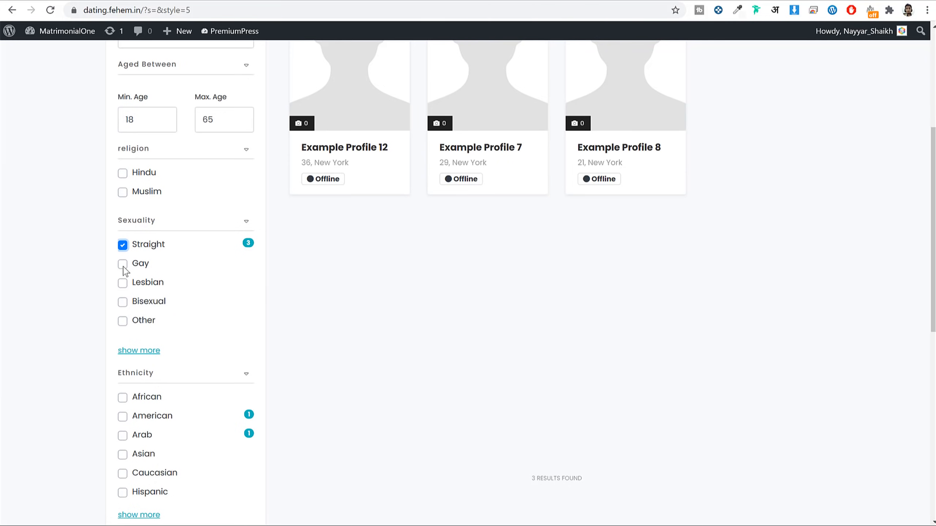
left_click(123, 264)
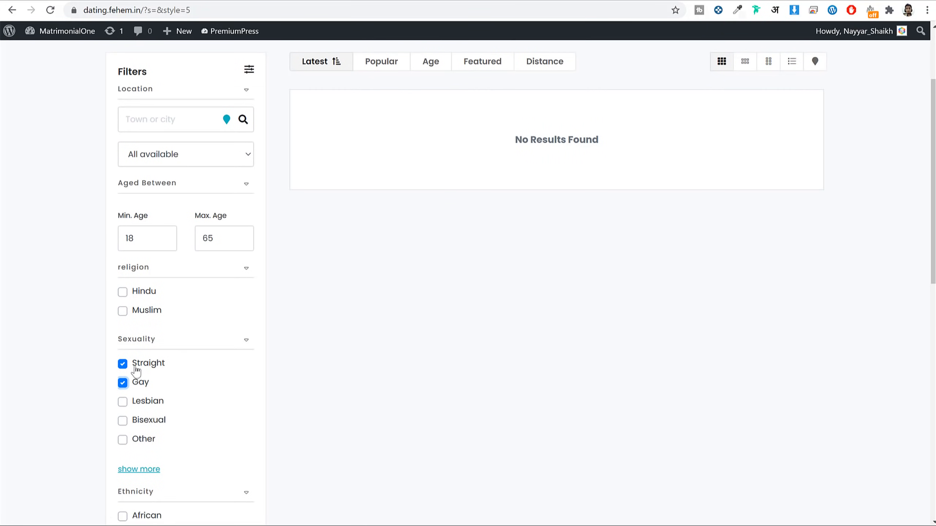
left_click(123, 384)
Step: Narrow the results to American ethnicity and remove the Straight filter
scroll(322, 355, "down", 7)
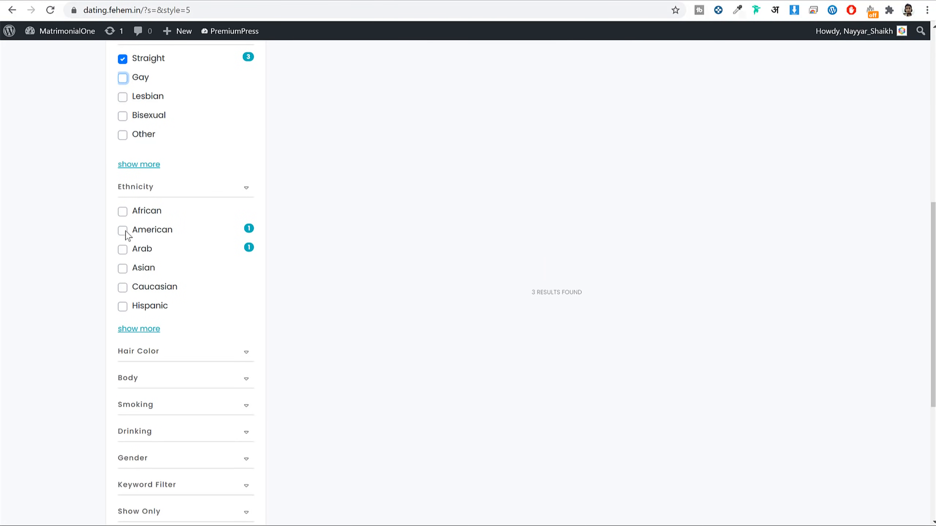
scroll(173, 235, "up", 5)
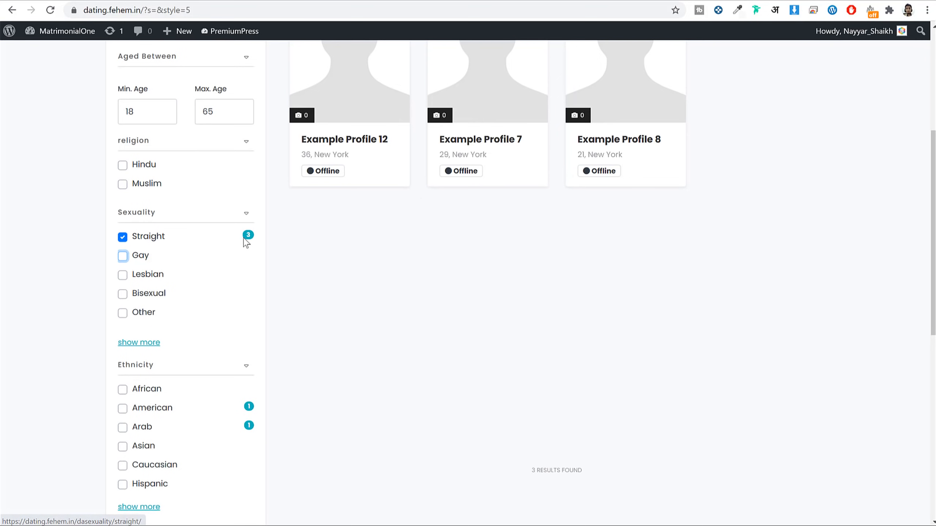
scroll(204, 243, "down", 5)
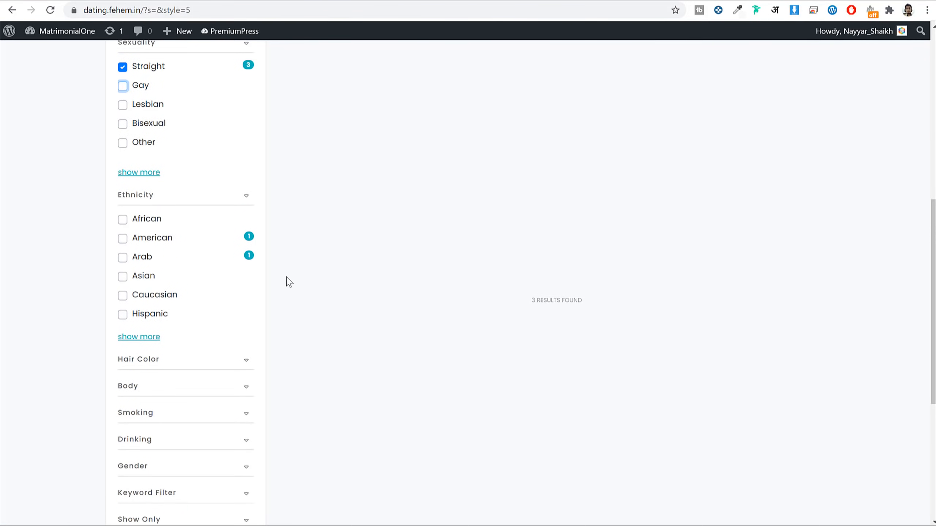
left_click(122, 230)
scroll(344, 324, "down", 10)
scroll(385, 254, "down", 6)
scroll(390, 272, "up", 16)
scroll(561, 254, "down", 10)
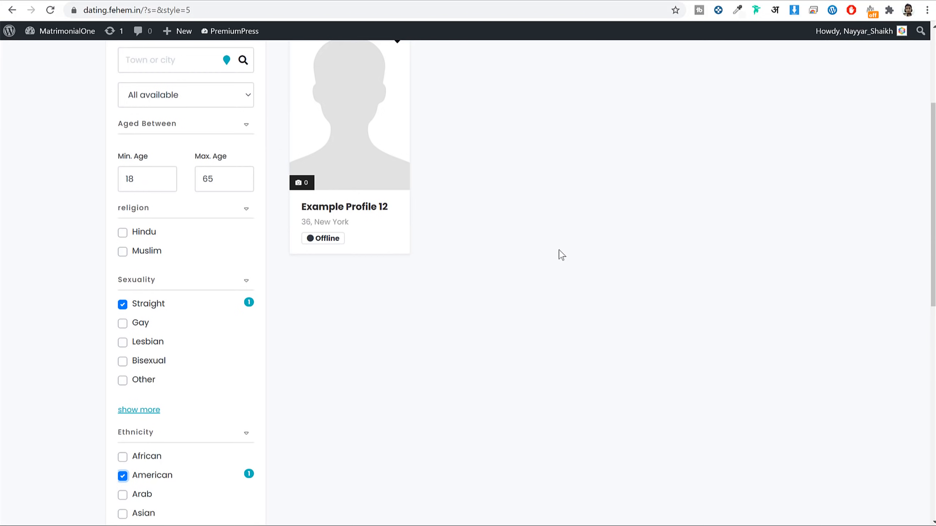
left_click(123, 127)
scroll(536, 253, "up", 3)
scroll(537, 253, "down", 4)
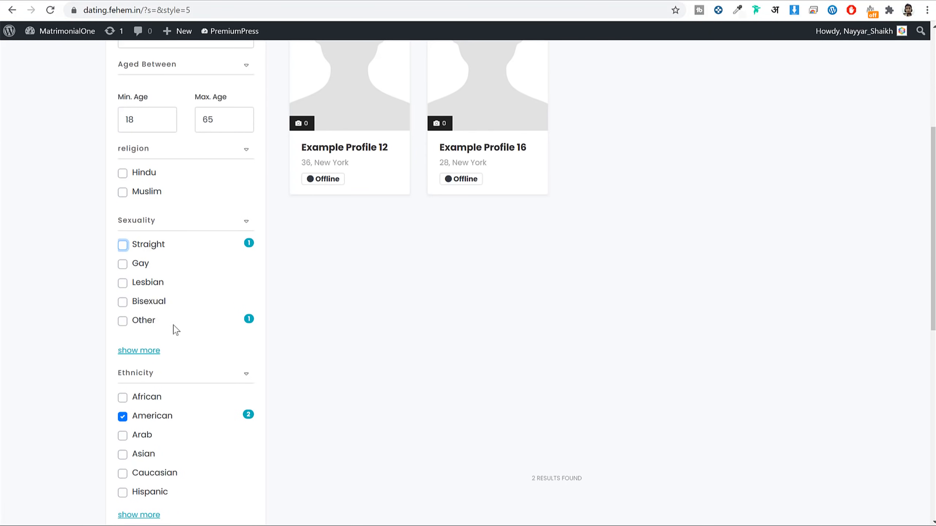
scroll(555, 343, "up", 3)
scroll(328, 110, "down", 3)
scroll(307, 333, "down", 2)
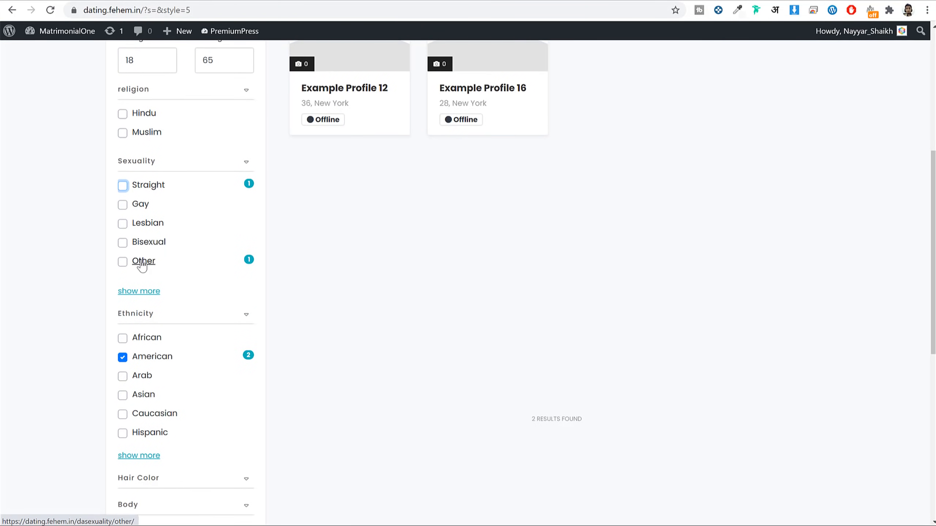
scroll(541, 300, "up", 6)
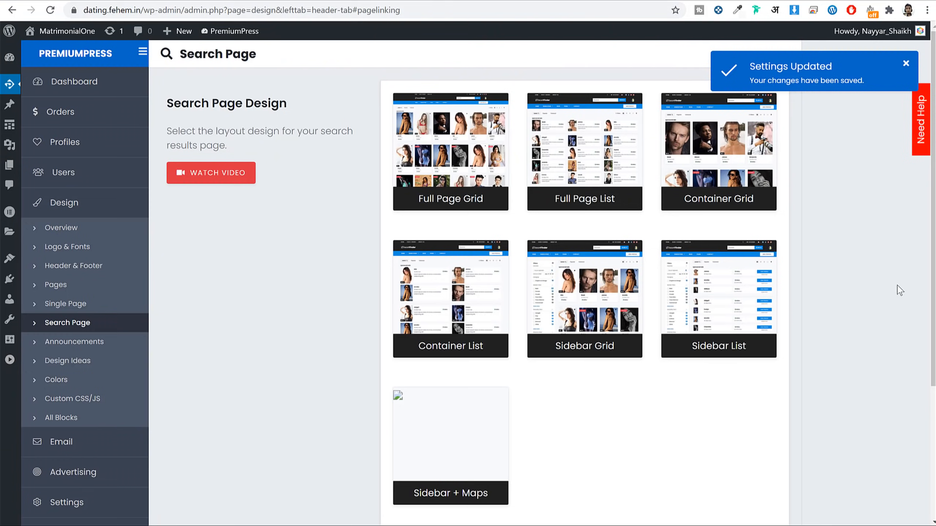
Step: Enable the 'Summer Sale 50% off everything!' announcement bar and save its settings
scroll(899, 290, "down", 5)
left_click(97, 161)
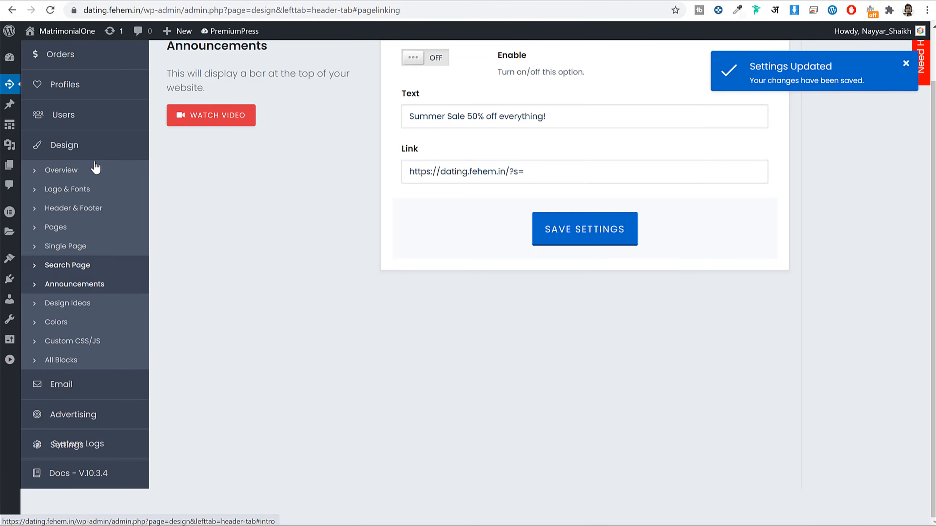
scroll(545, 379, "up", 3)
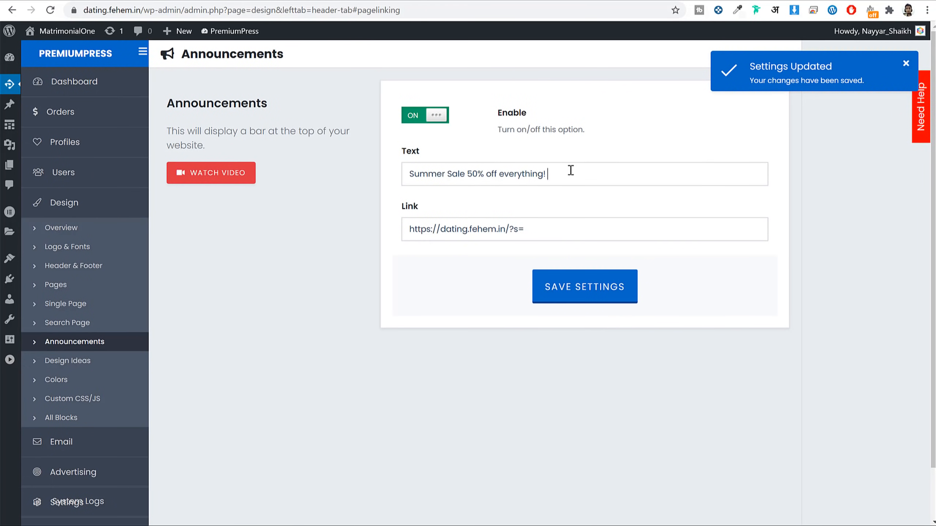
key("ctrl+a")
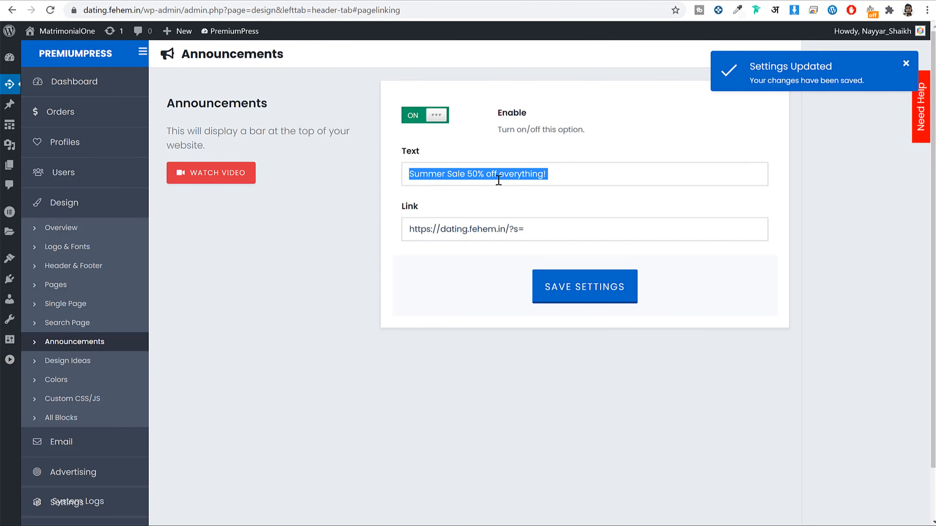
left_click(596, 299)
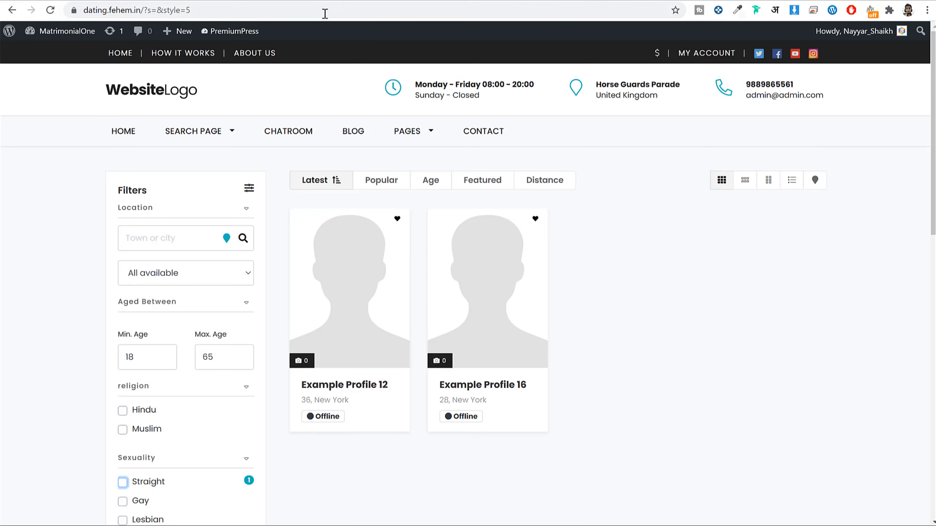
Step: Reload the front-end search page and test the announcement bar and its link
left_click(324, 15)
key("Return")
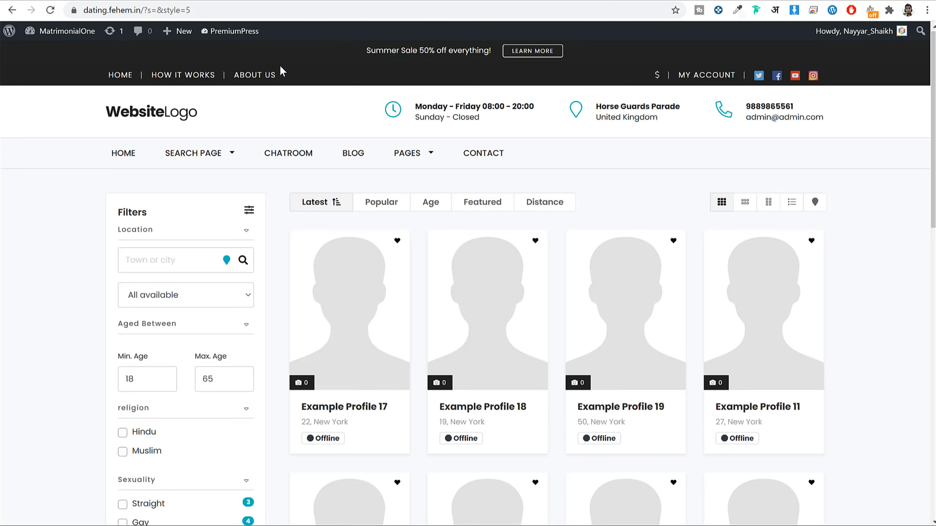
left_click_drag(365, 54, 543, 55)
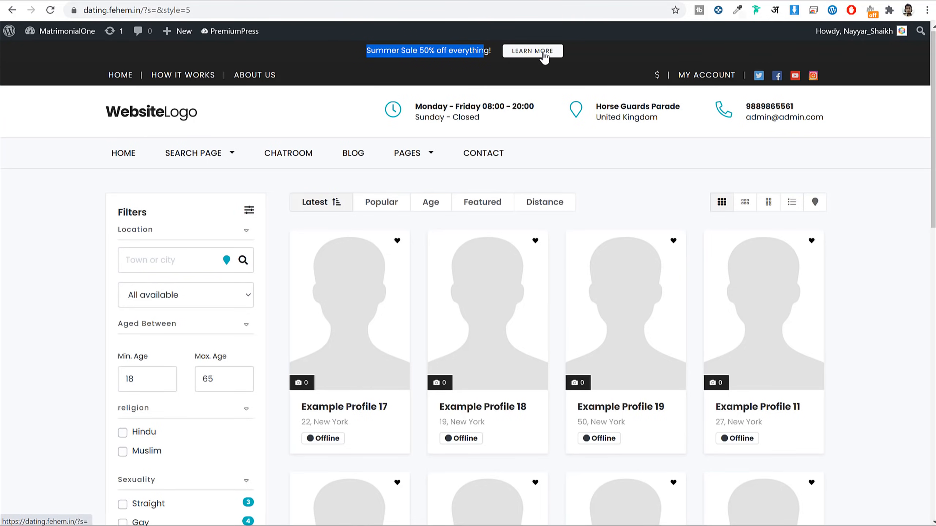
left_click(544, 57)
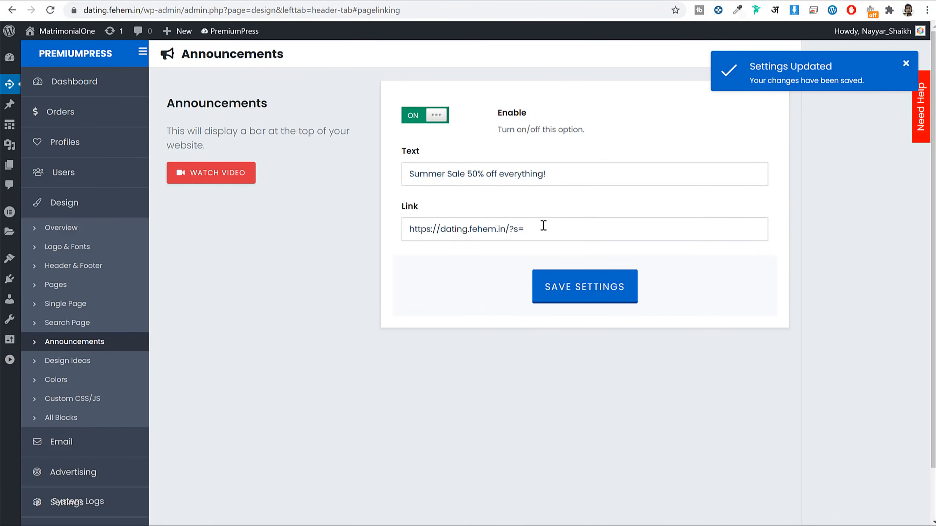
left_click_drag(537, 223, 382, 226)
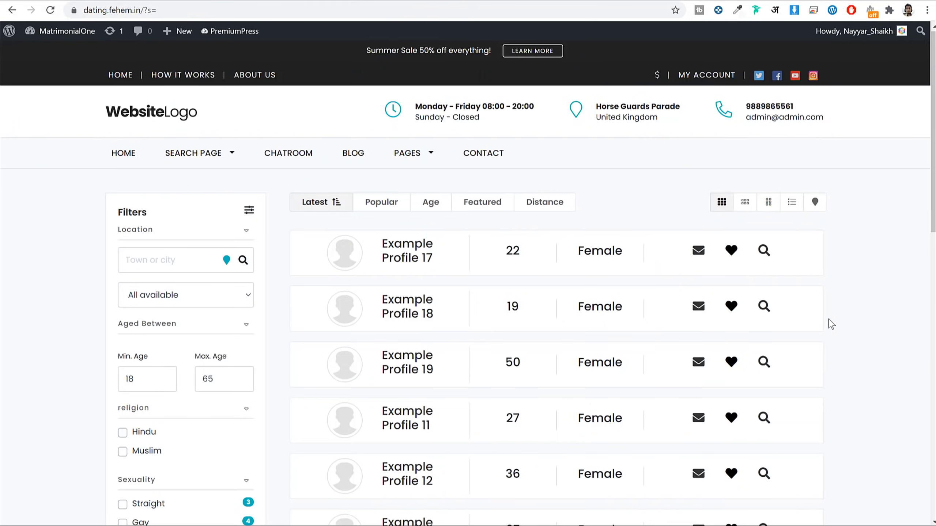
scroll(832, 324, "down", 5)
scroll(832, 325, "up", 5)
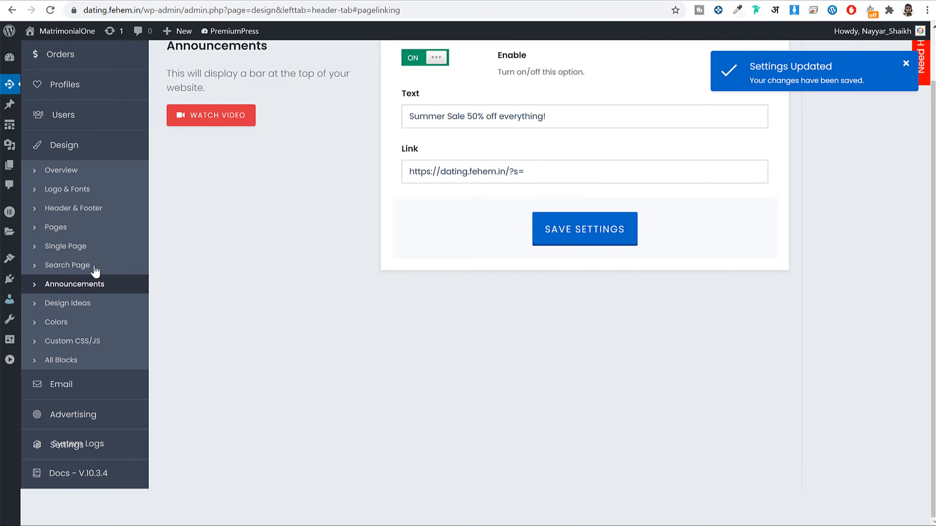
Step: Set the Search Page Selected Design to Sidebar Grid and save
left_click(92, 265)
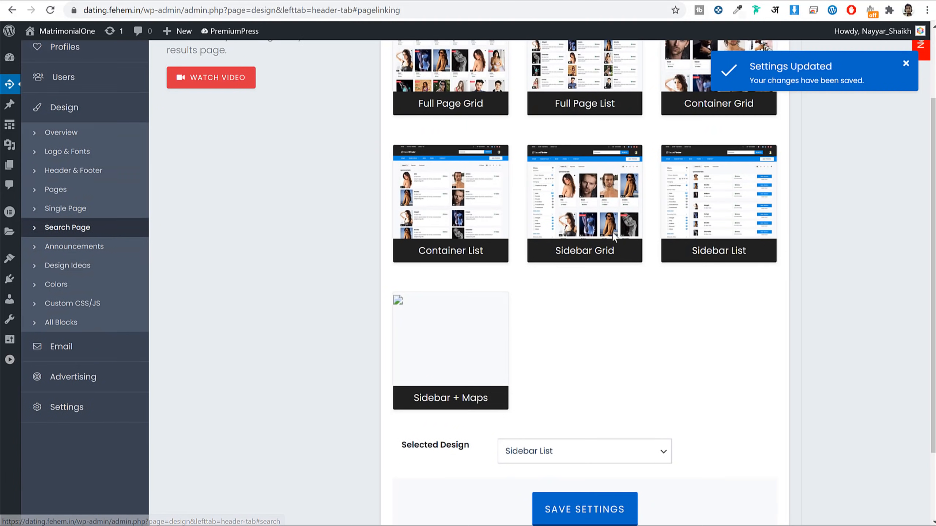
scroll(604, 280, "down", 2)
left_click(548, 360)
left_click(573, 429)
left_click(573, 429)
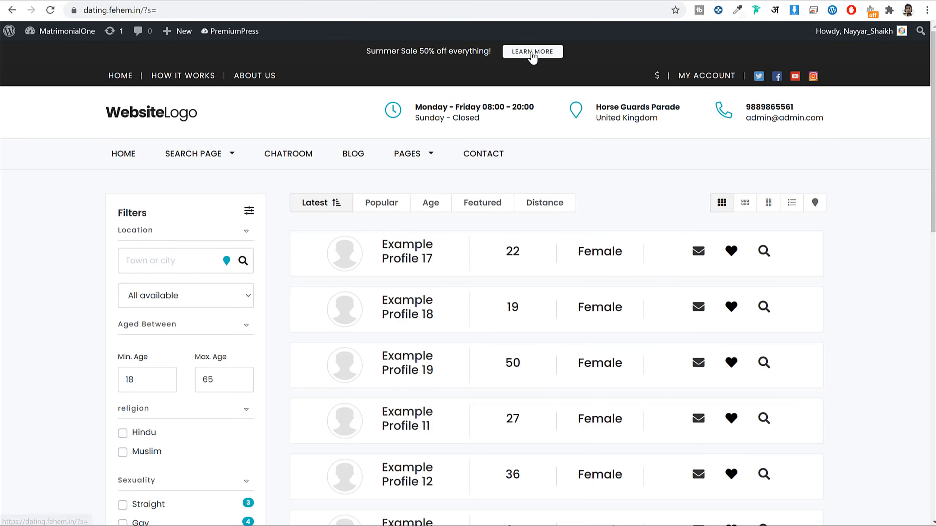
Step: Reload the search results page, also checking it in a private incognito window
left_click(532, 52)
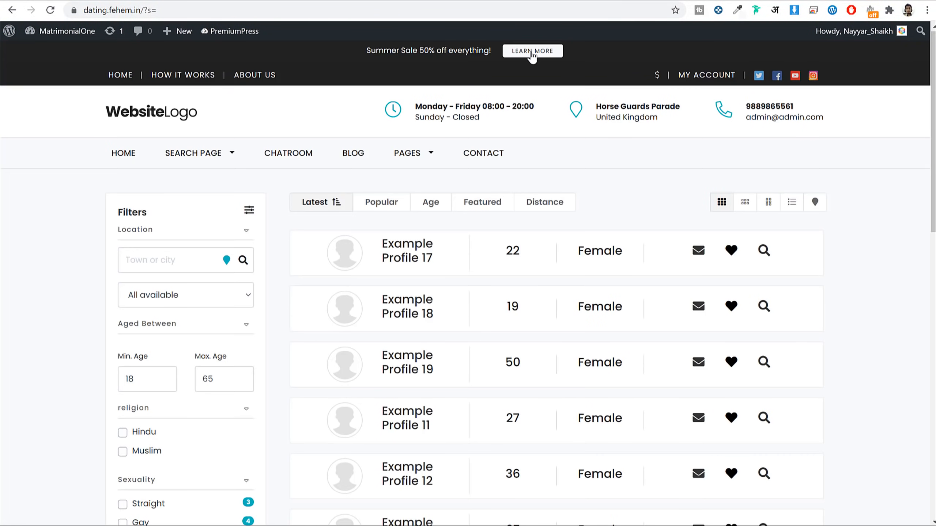
left_click(532, 52)
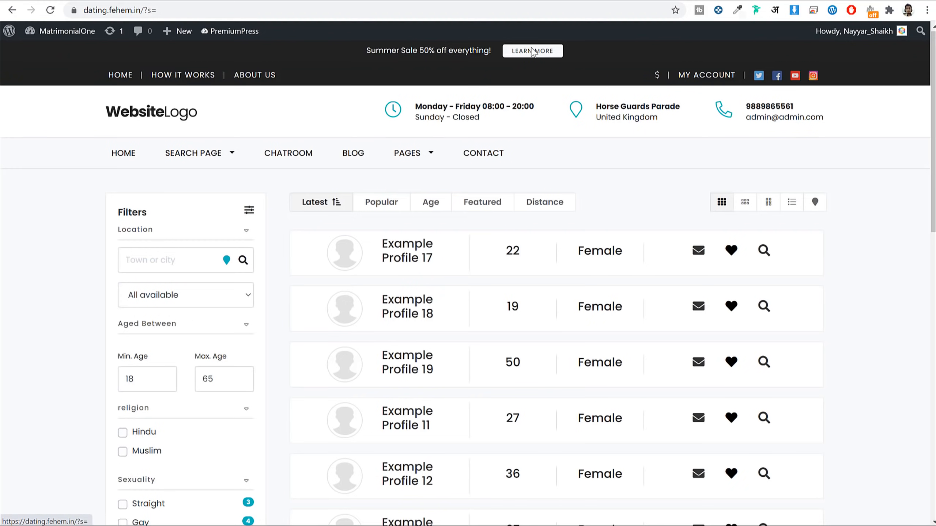
left_click(532, 52)
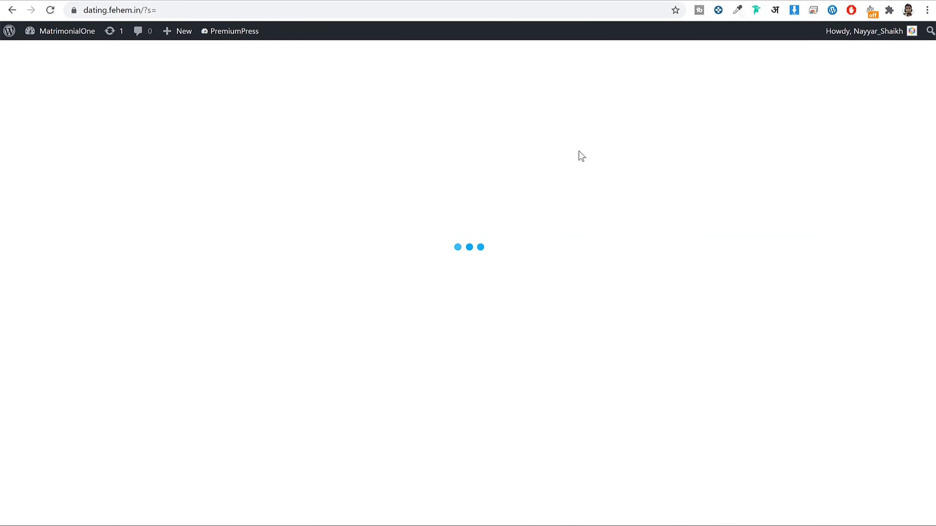
left_click(323, 9)
left_click(927, 10)
left_click(876, 55)
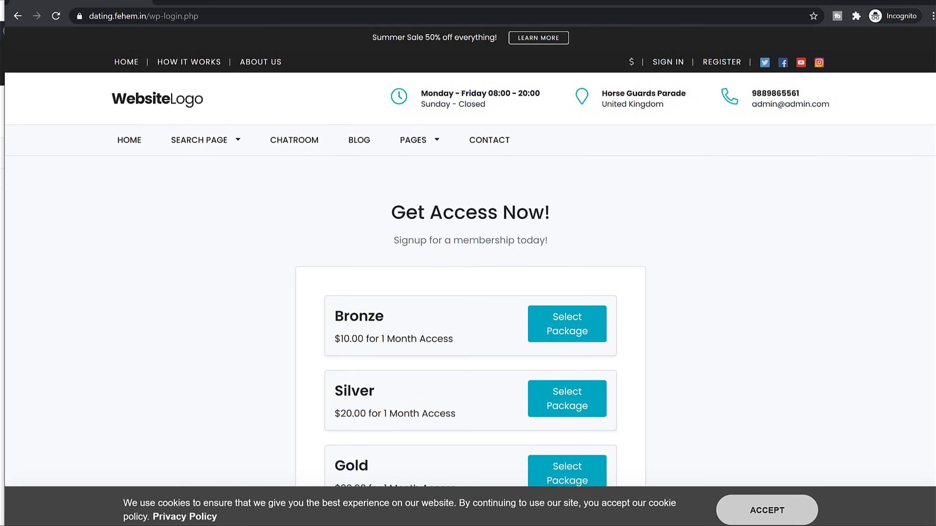
left_click(928, 1)
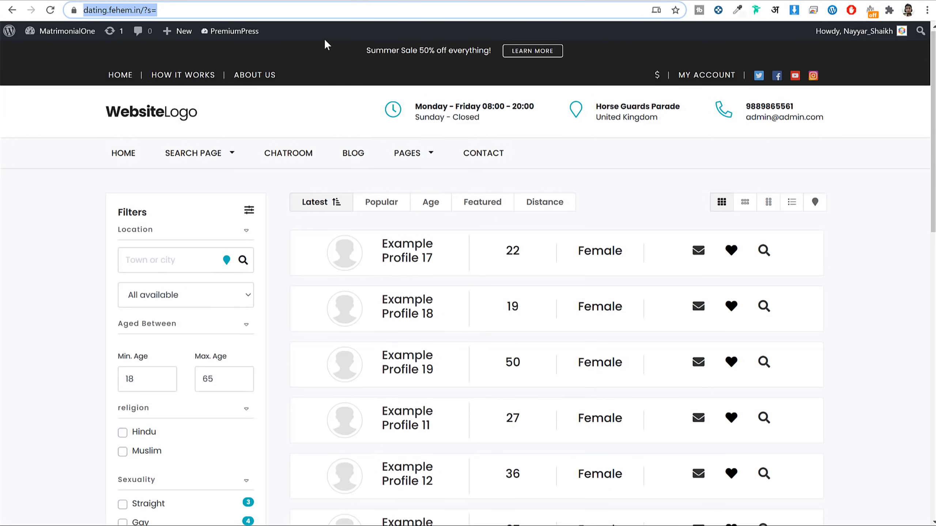
key("Return")
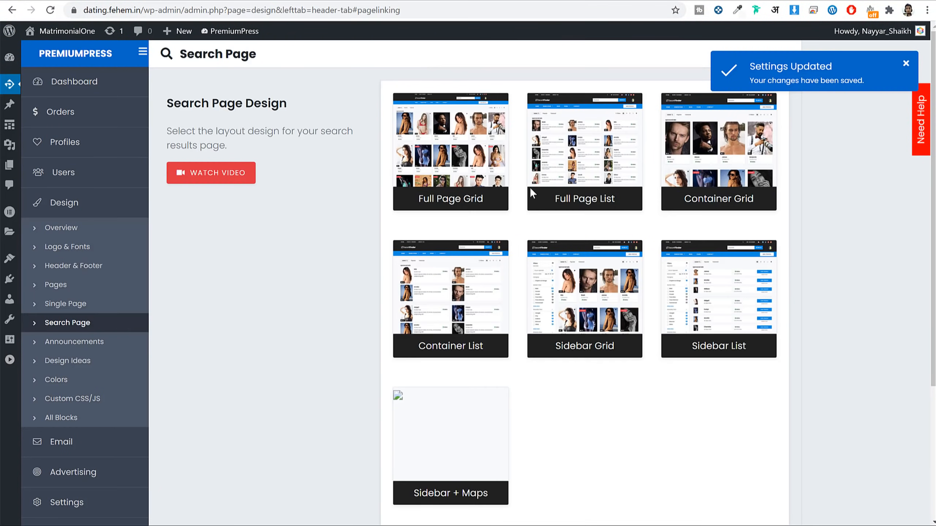
Step: Save the search page design settings again and reload the search results page
scroll(531, 446, "down", 5)
left_click(583, 421)
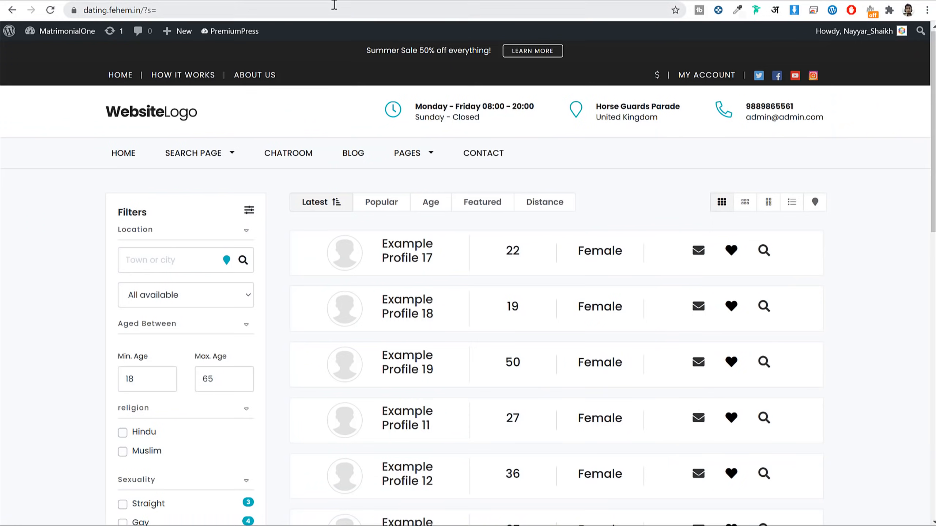
left_click(334, 10)
key("Return")
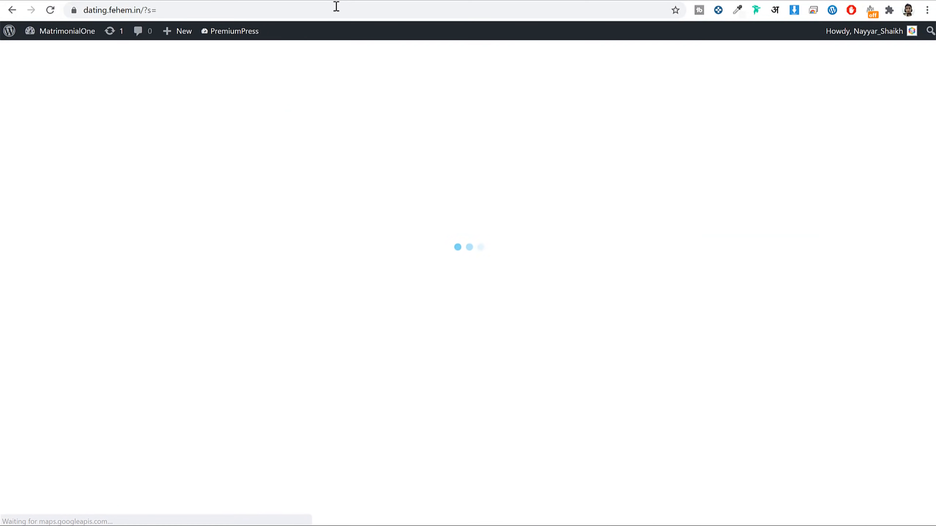
left_click(196, 10)
key("Return")
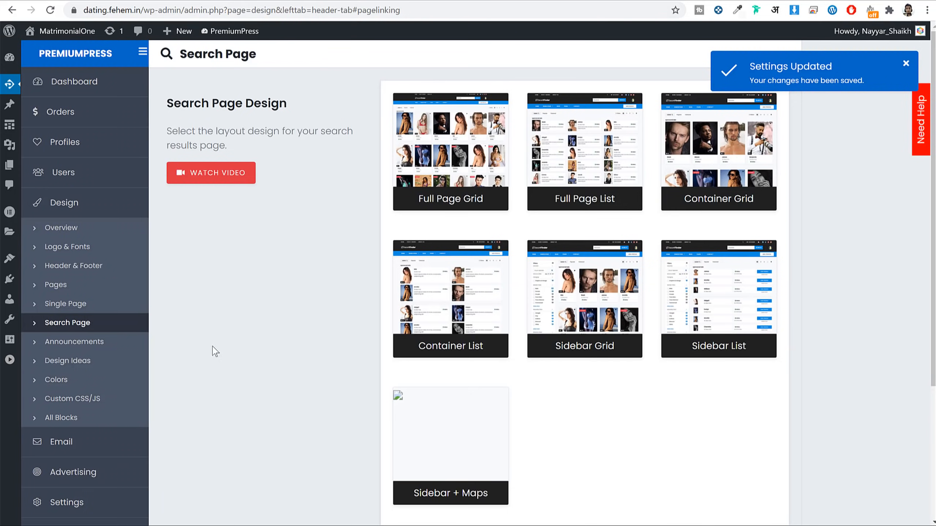
Step: Browse the Design Ideas layouts, then view Colors with primary #0EB6BE and secondary #0B283A
left_click(97, 366)
scroll(728, 252, "down", 3)
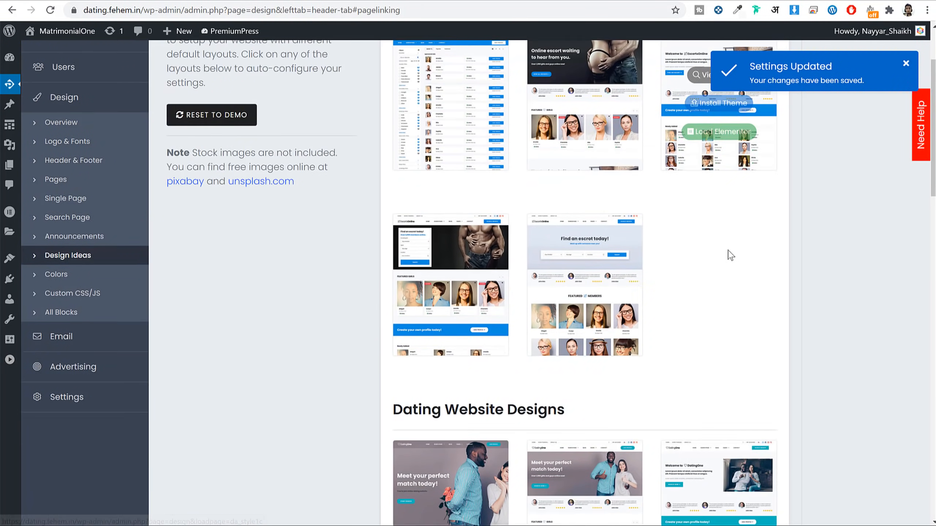
scroll(730, 254, "down", 10)
mouse_move(456, 186)
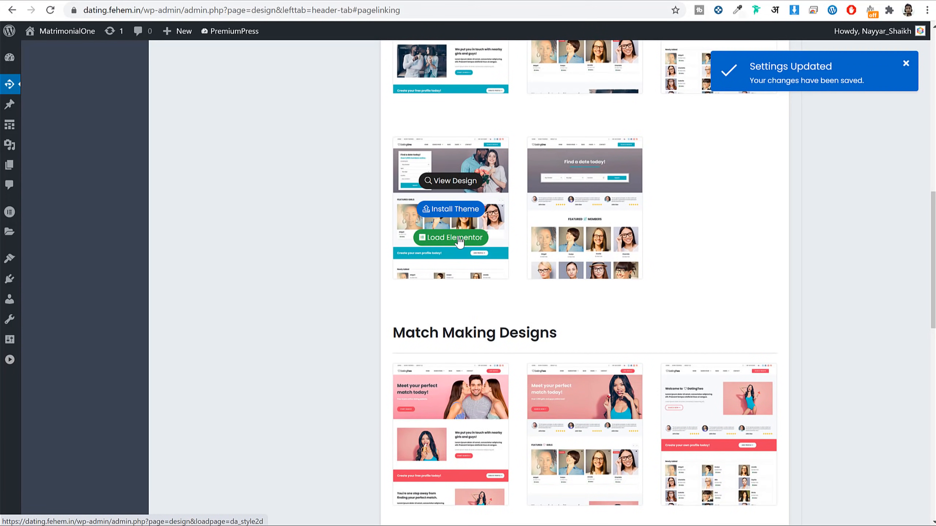
mouse_move(454, 227)
scroll(454, 227, "up", 10)
left_click(66, 261)
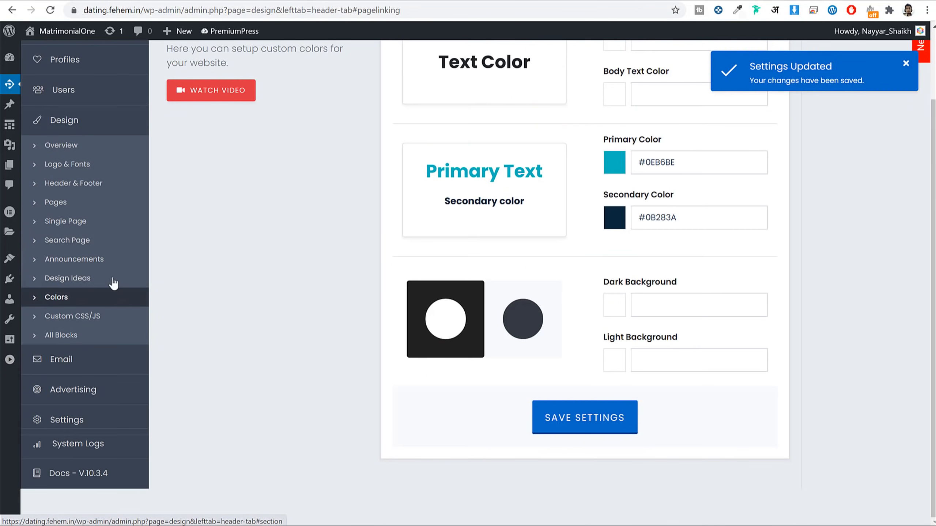
scroll(432, 318, "up", 3)
Step: Open the primary colour picker and compare with the live homepage's current teal colours
left_click(679, 249)
key("ctrl+c")
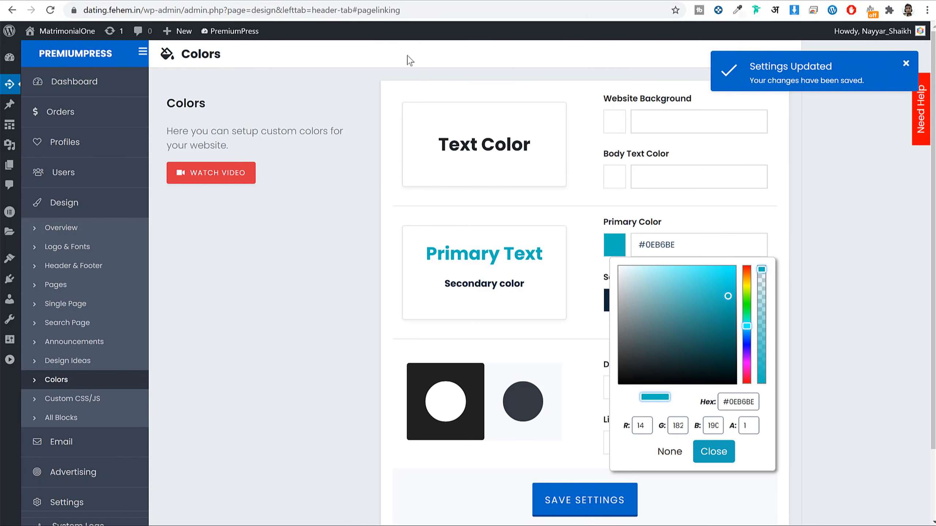
left_click(332, 1)
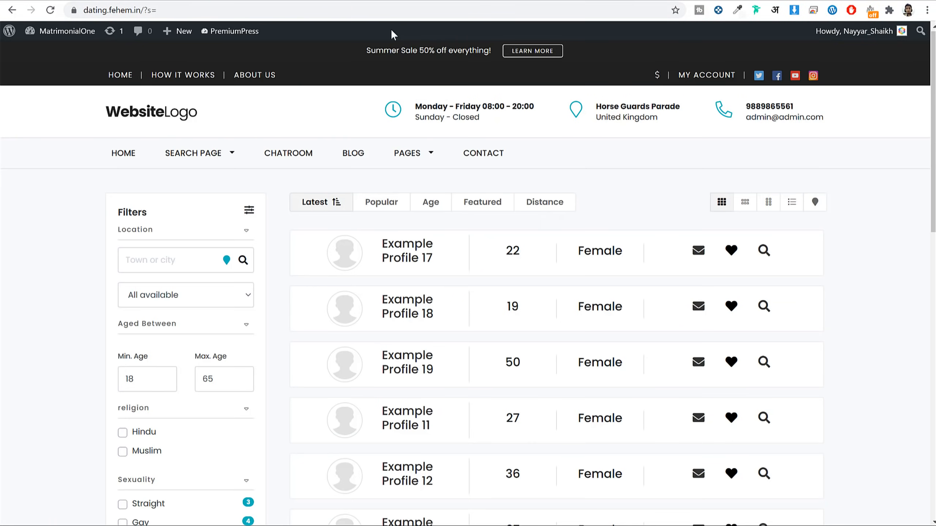
left_click(127, 116)
left_click(436, 1)
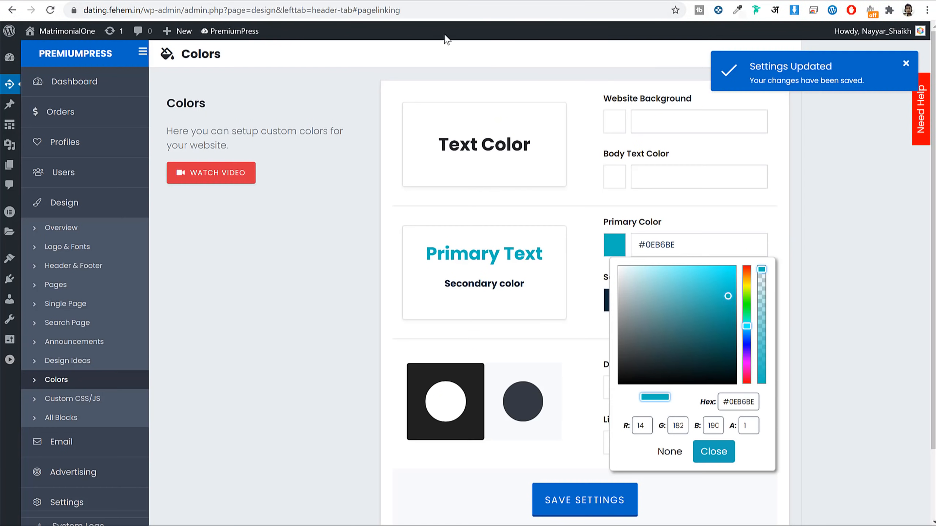
left_click(361, 2)
scroll(560, 185, "down", 5)
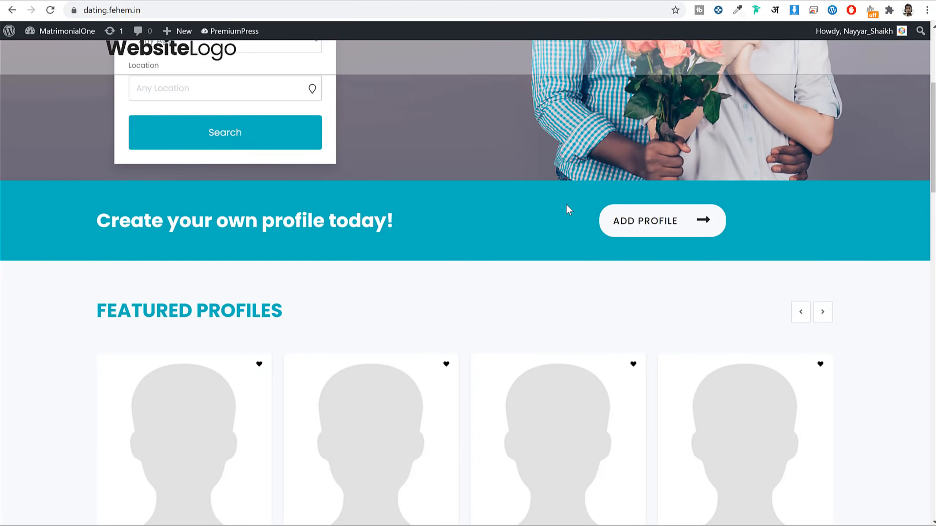
scroll(575, 236, "down", 10)
scroll(606, 359, "up", 15)
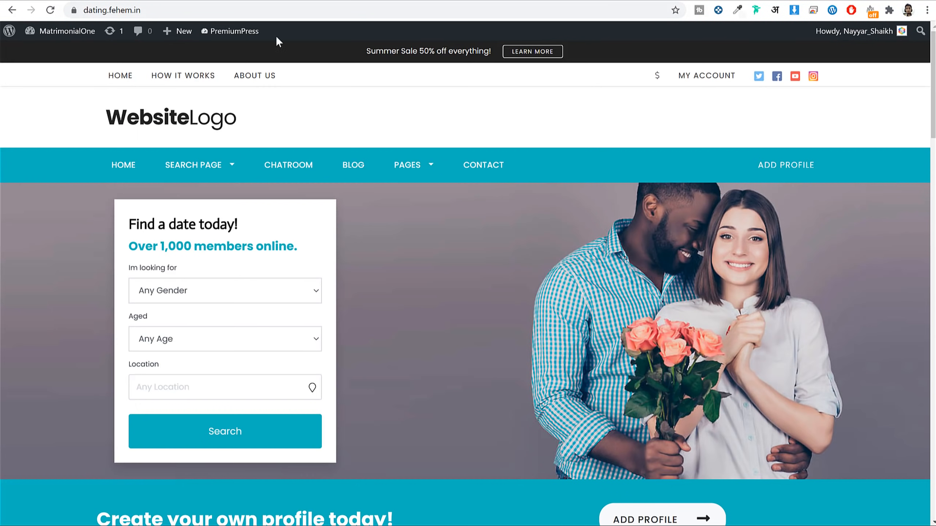
left_click(210, 2)
Step: Try a red primary colour and reload the site to view it
left_click_drag(748, 332, 735, 247)
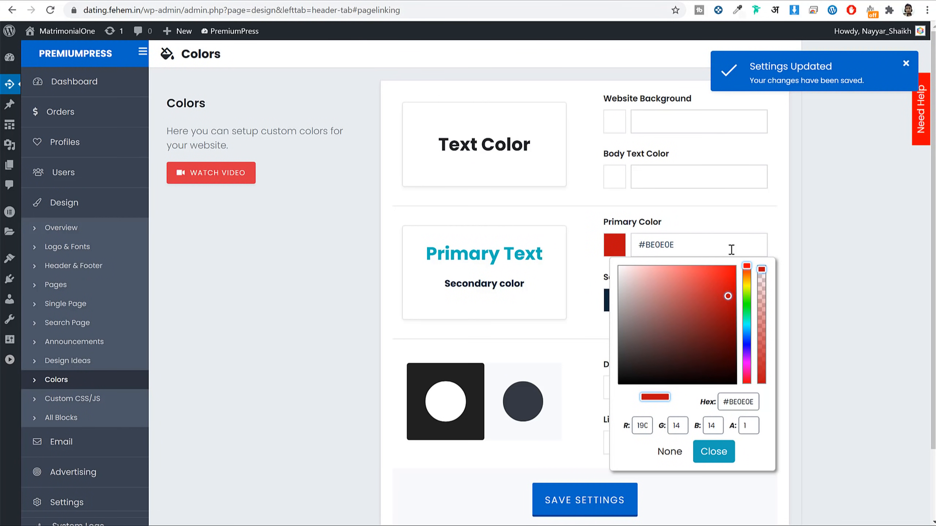
double_click(849, 216)
left_click(408, 64)
left_click(51, 10)
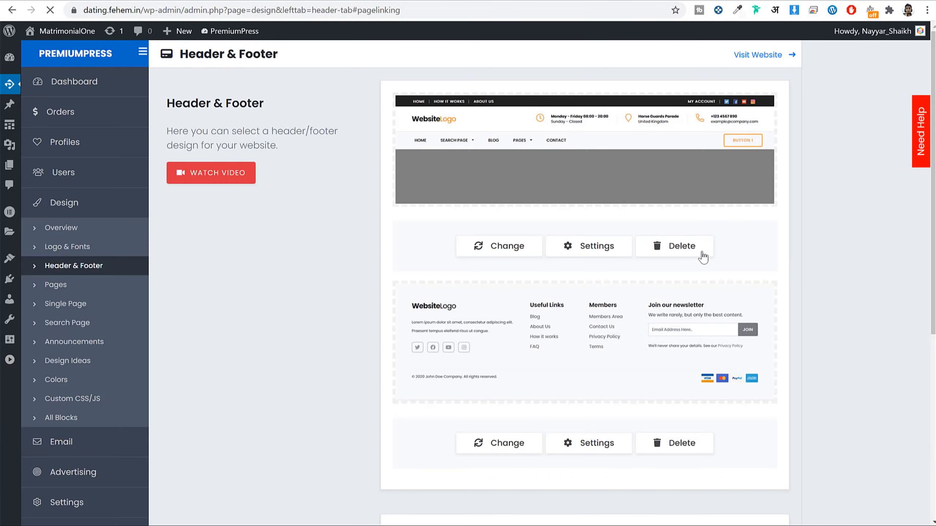
left_click(70, 382)
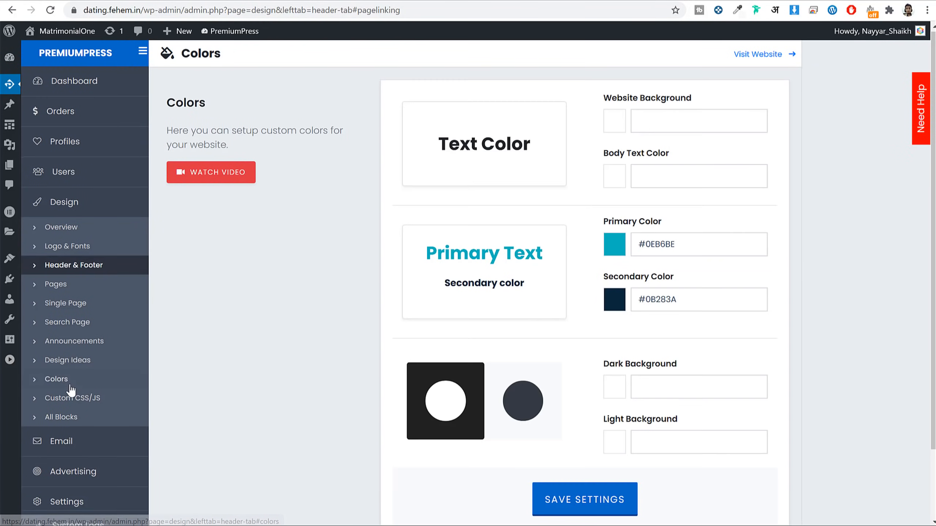
Step: Change the primary colour to pink #E0308F, save, and reload the live homepage
double_click(697, 244)
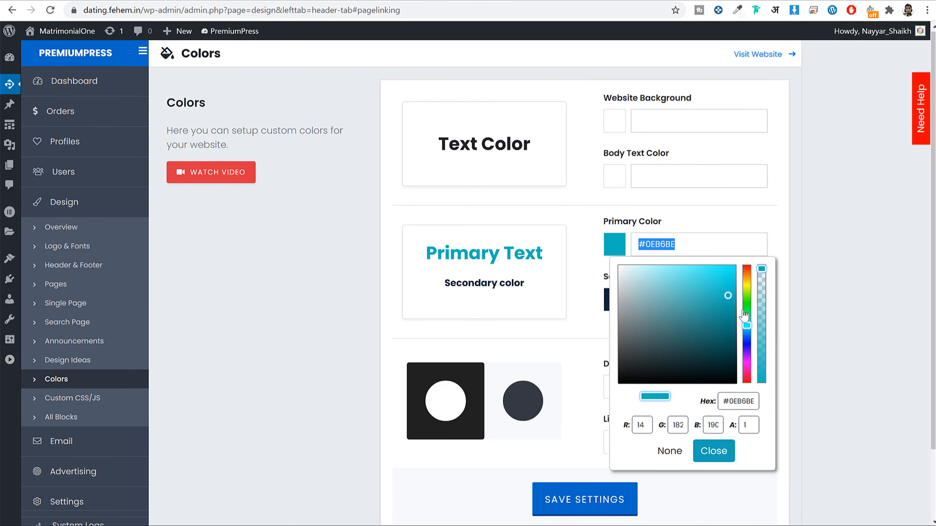
left_click_drag(743, 326, 745, 370)
left_click_drag(716, 292, 710, 280)
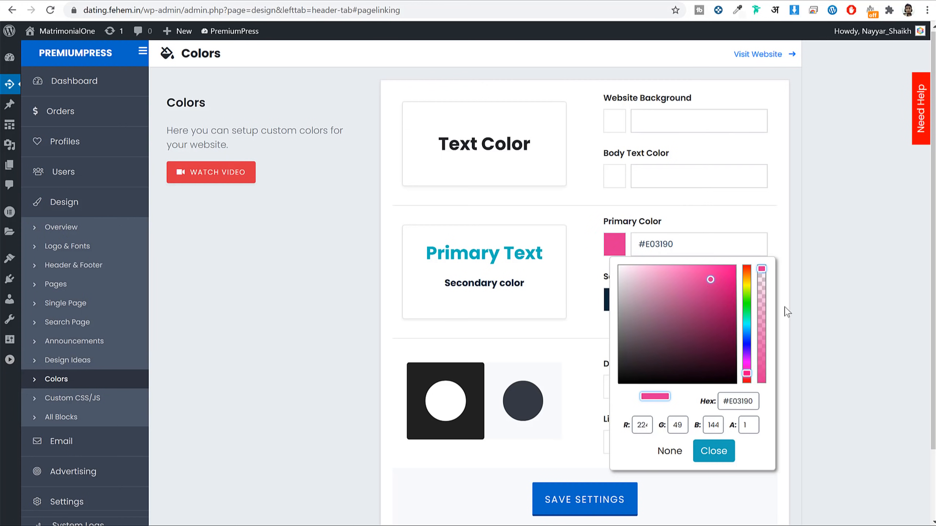
left_click(582, 513)
left_click(338, 5)
key("Return")
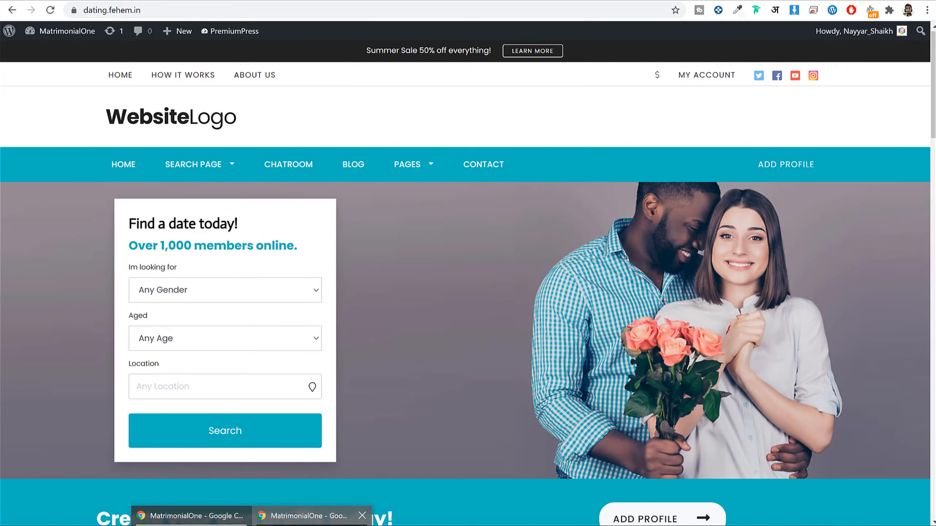
Step: Review the pink colour scheme on the site in the incognito window
left_click(299, 513)
scroll(442, 314, "down", 10)
scroll(481, 290, "down", 11)
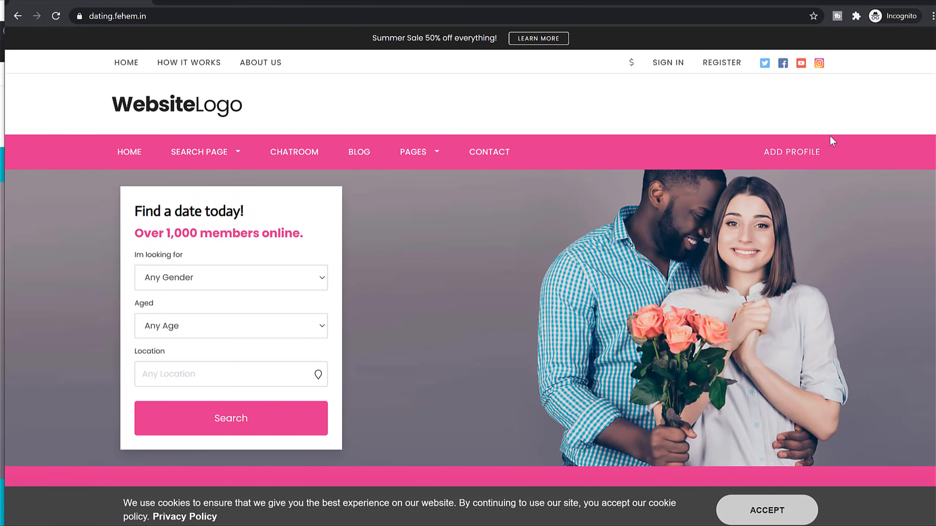
scroll(780, 289, "down", 15)
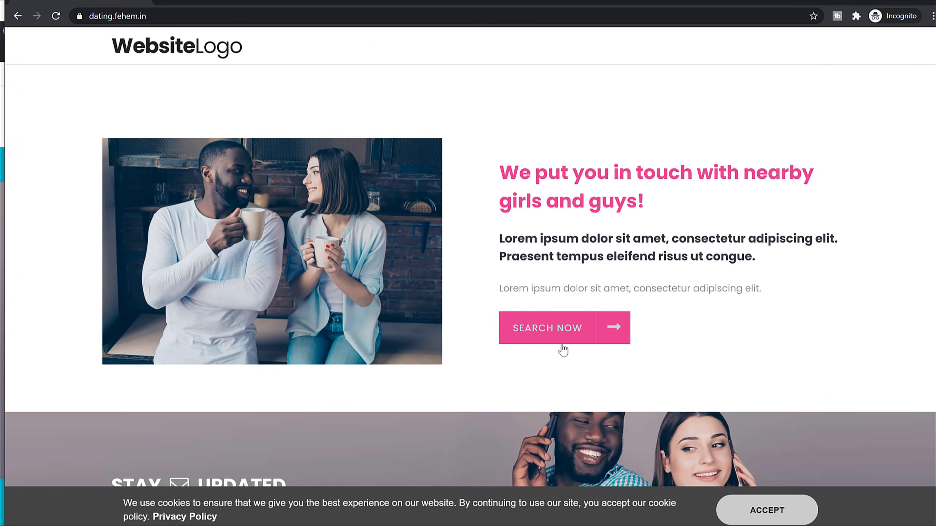
scroll(562, 351, "down", 3)
scroll(562, 350, "up", 15)
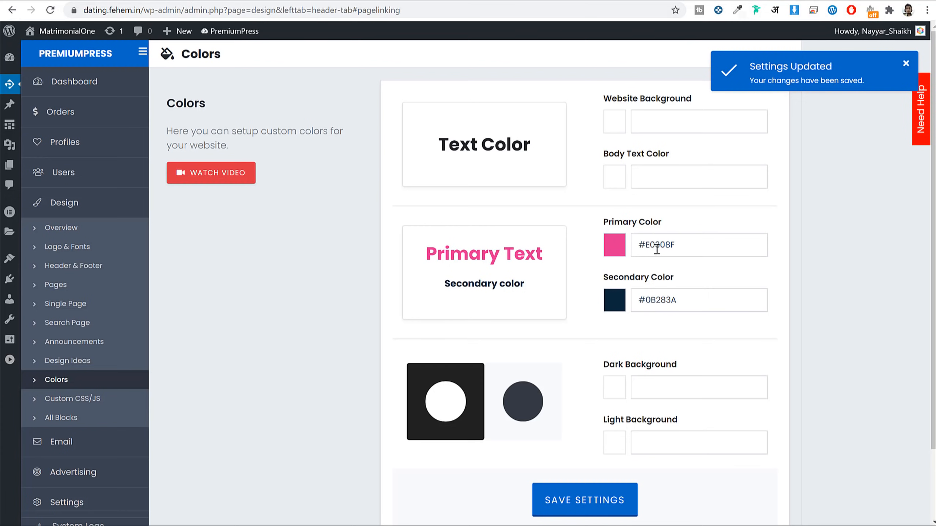
Step: Paste #0EB6BE back as the primary colour and save the settings
triple_click(656, 250)
key("ctrl+v")
left_click(709, 249)
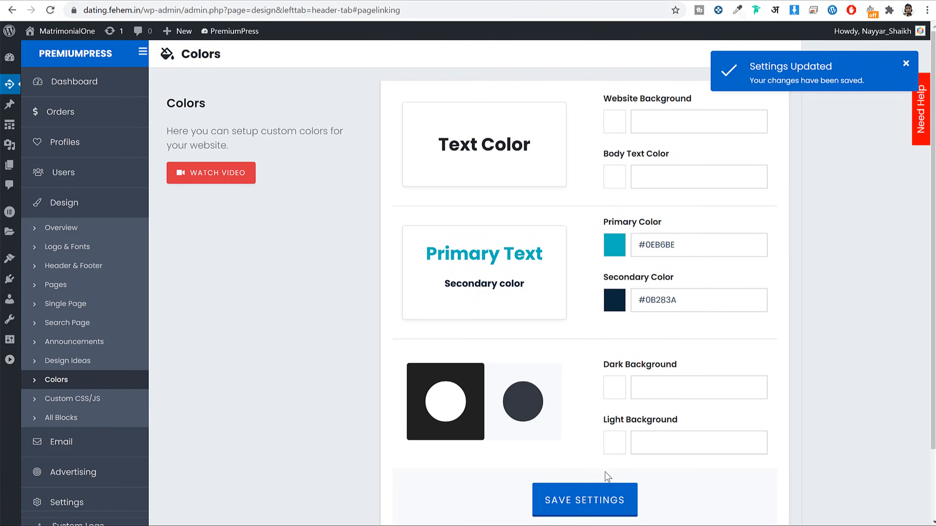
left_click(612, 500)
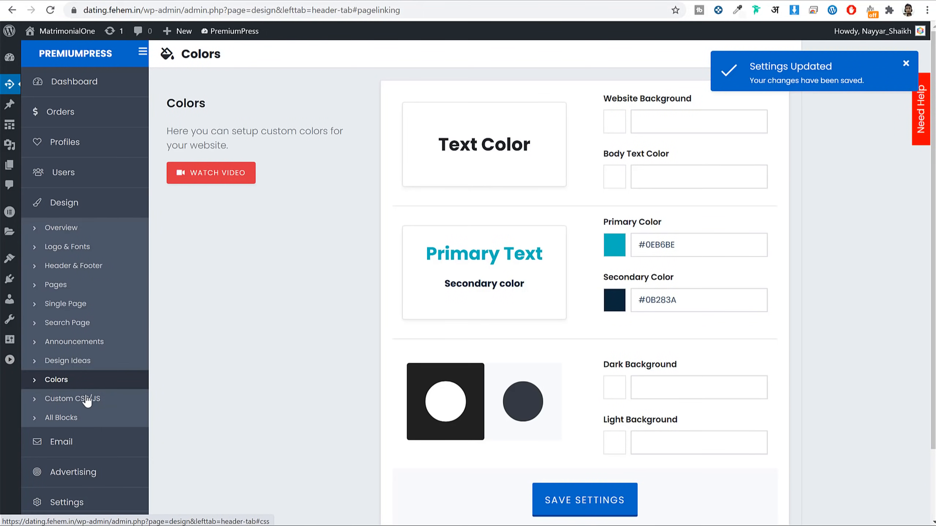
Step: Pass through Custom CSS/JS to the All Blocks library and browse its header styles
left_click(87, 397)
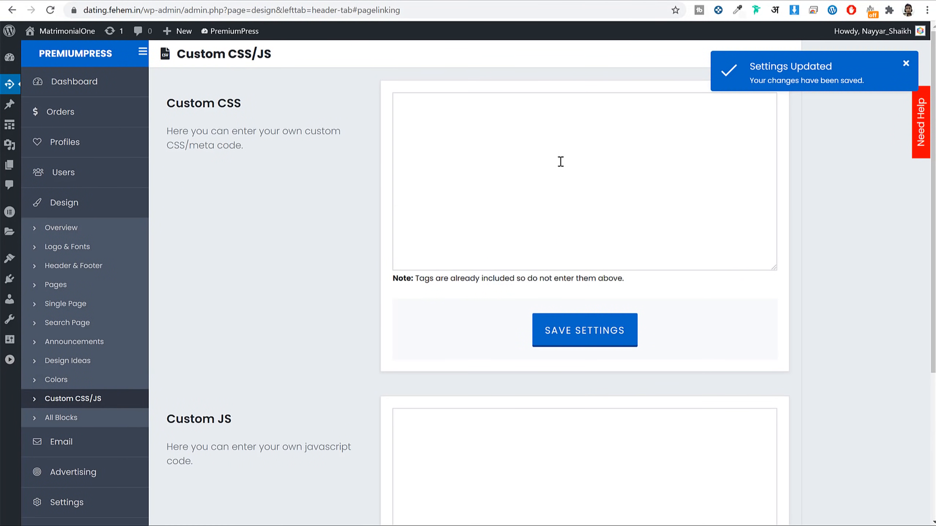
left_click(99, 419)
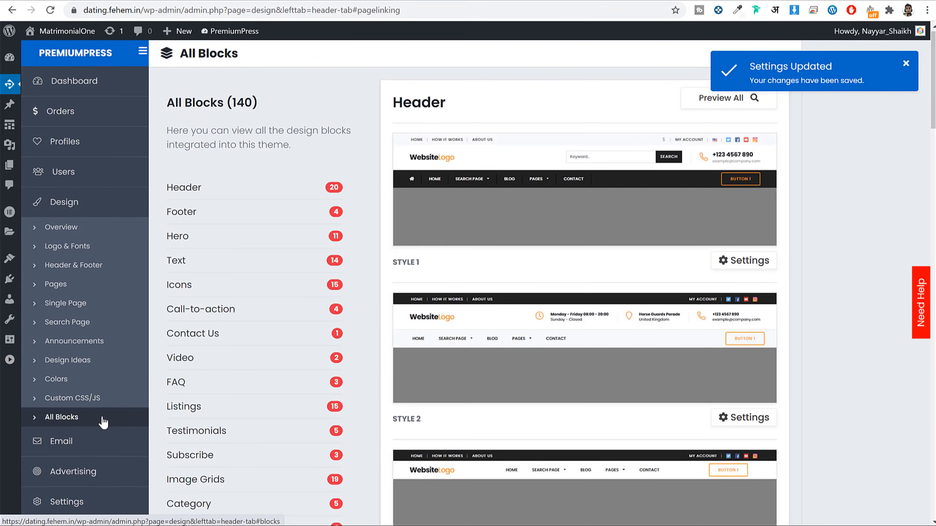
scroll(560, 309, "down", 15)
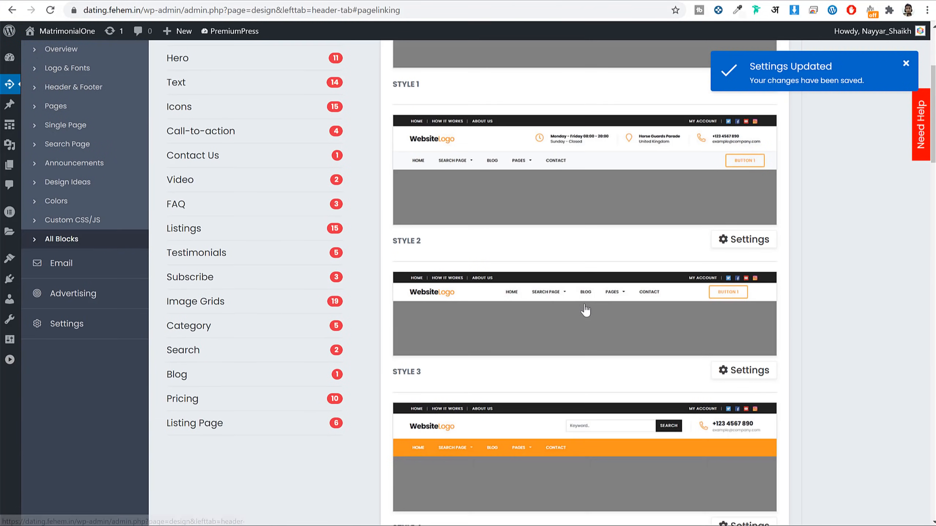
scroll(773, 294, "down", 10)
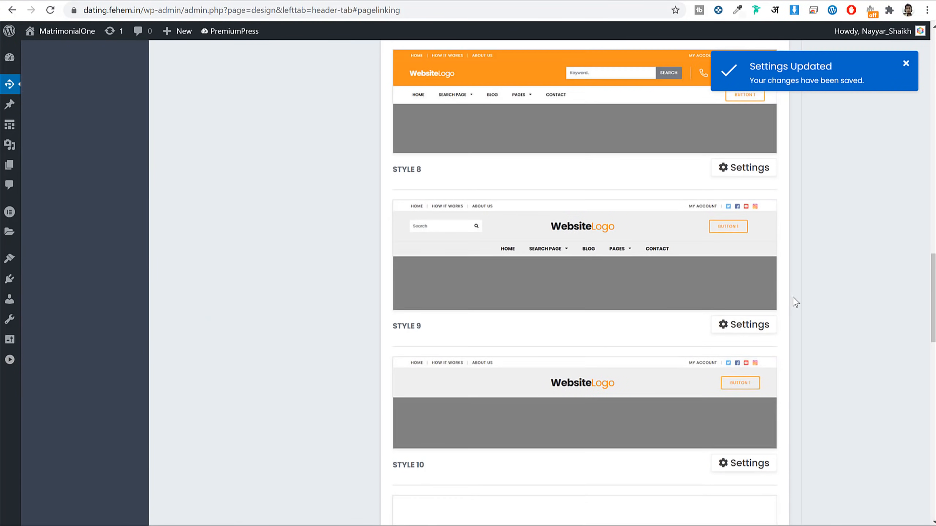
scroll(792, 301, "up", 15)
scroll(794, 299, "up", 12)
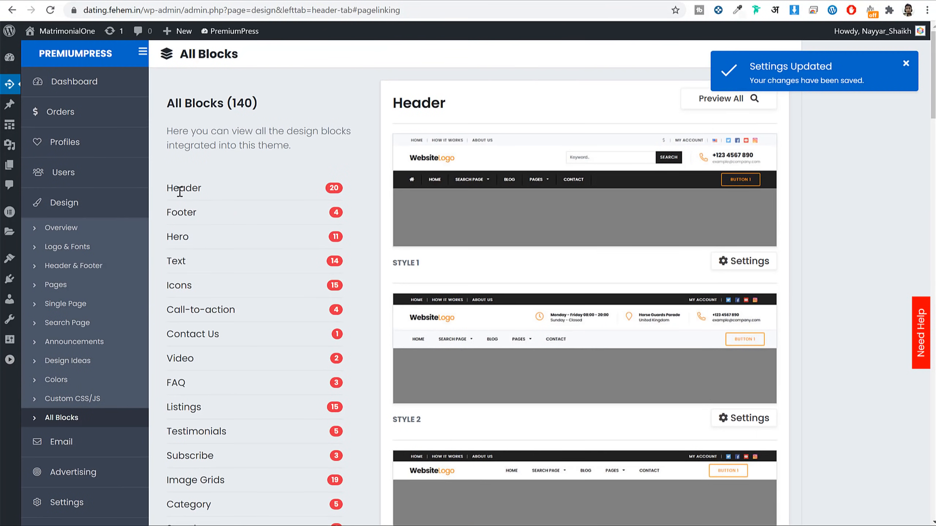
scroll(219, 231, "down", 4)
scroll(192, 76, "up", 1)
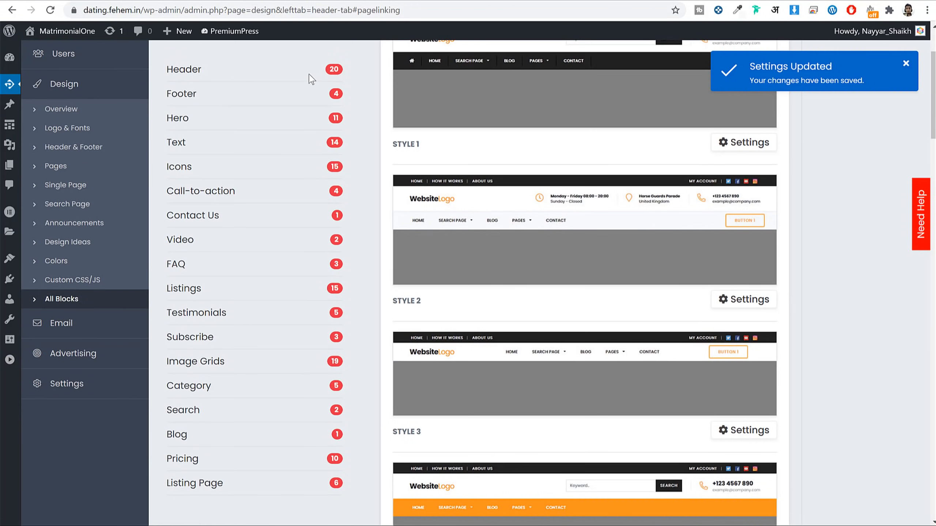
mouse_move(332, 69)
left_mouse_down()
mouse_move(350, 65)
mouse_move(342, 71)
left_mouse_up()
left_click(332, 69)
scroll(819, 249, "down", 15)
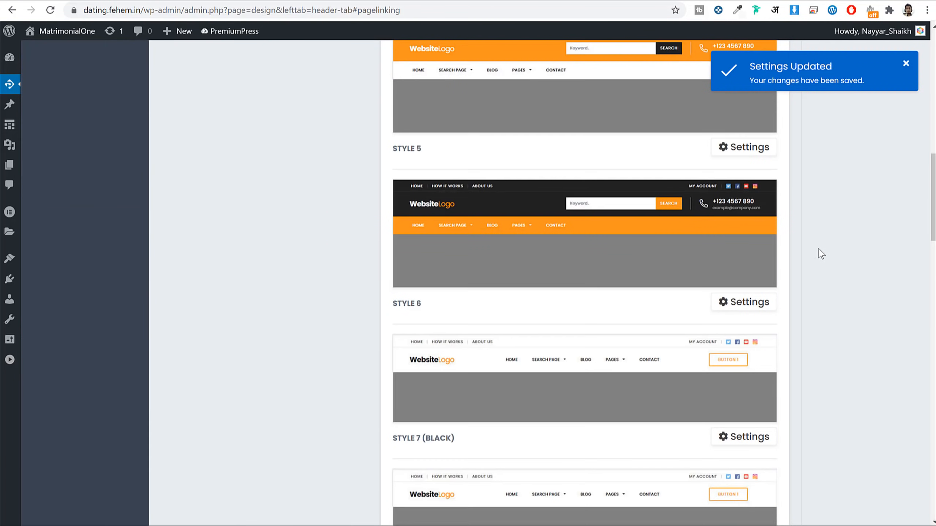
scroll(818, 249, "down", 15)
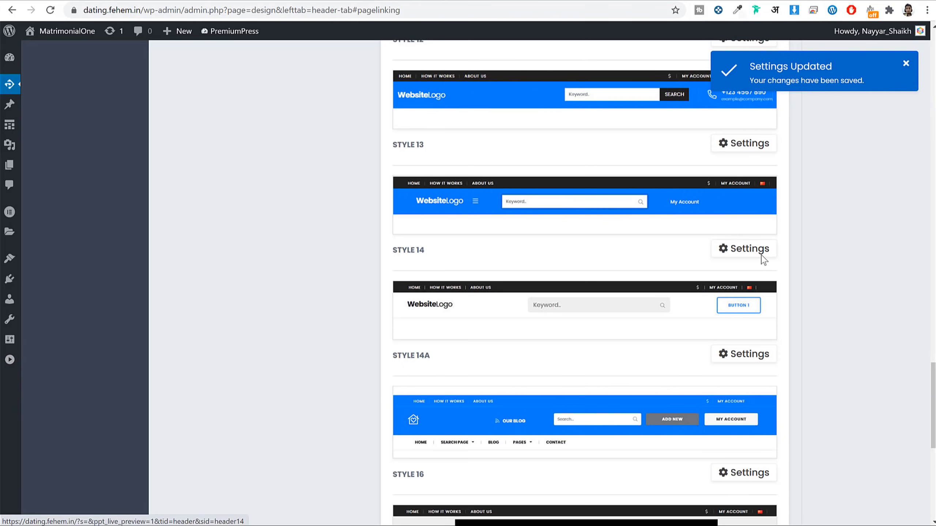
scroll(761, 273, "down", 8)
scroll(755, 276, "up", 20)
scroll(750, 270, "up", 12)
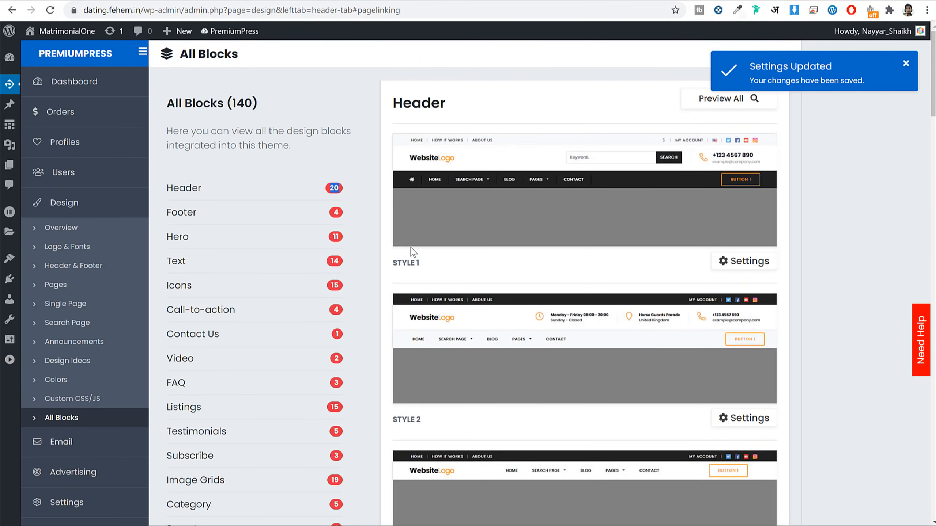
Step: Show the Hero block designs, such as Hero Search 1 (A) and Hero Location Search
left_click(182, 239)
scroll(718, 225, "down", 12)
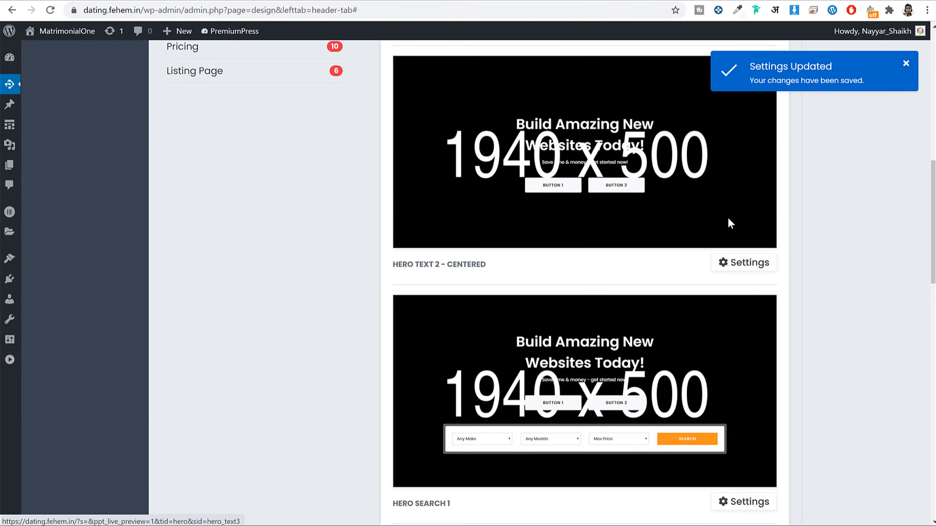
scroll(729, 220, "down", 20)
scroll(729, 220, "up", 6)
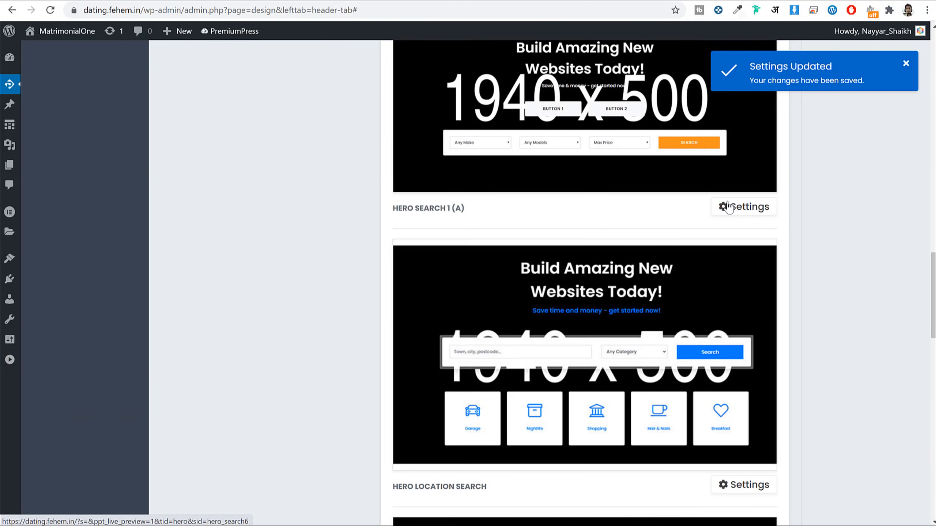
left_click(728, 207)
Step: Open the System Emails list and toggle the Verify Email Address notification on
left_click(69, 444)
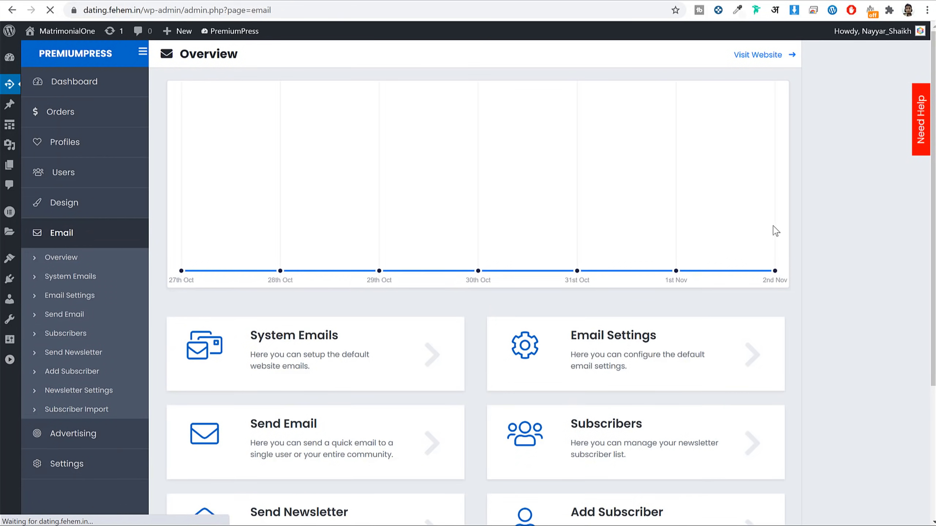
scroll(775, 227, "down", 5)
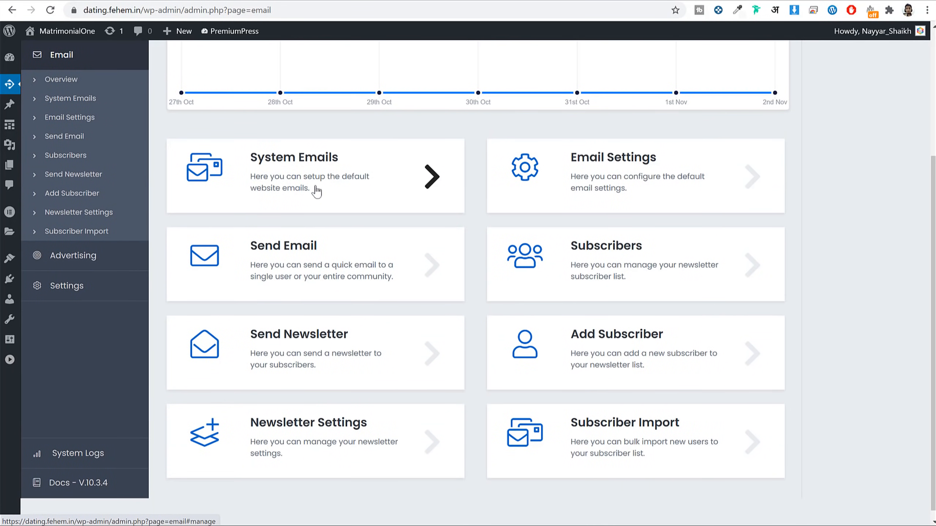
left_click(318, 185)
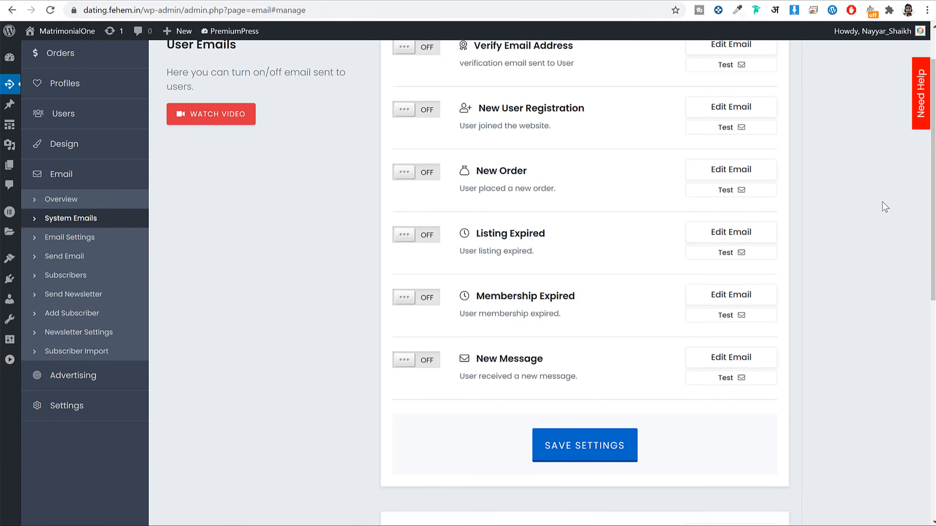
scroll(884, 208, "up", 2)
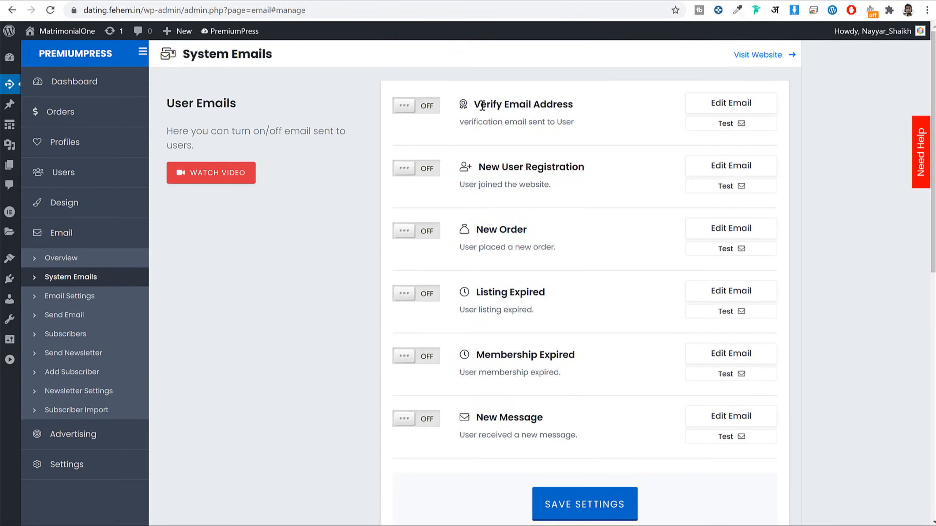
left_click_drag(478, 101, 569, 99)
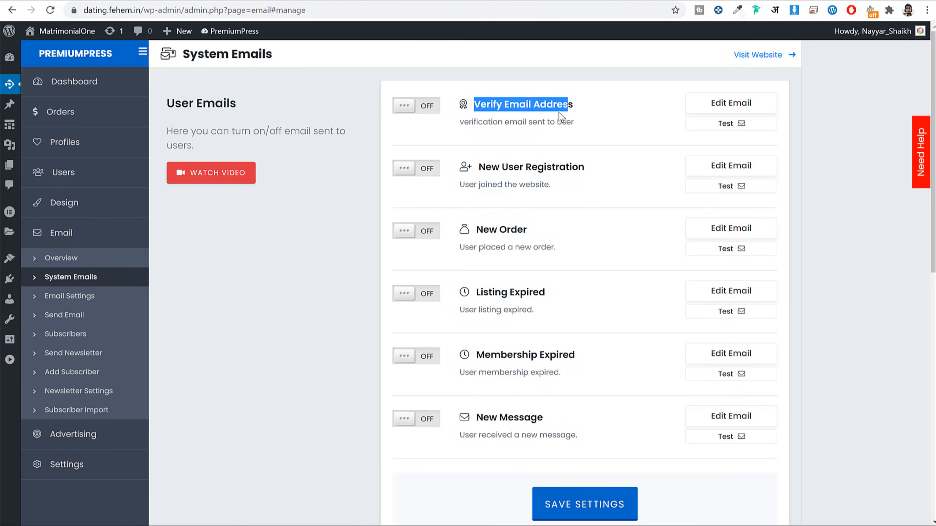
left_click(420, 112)
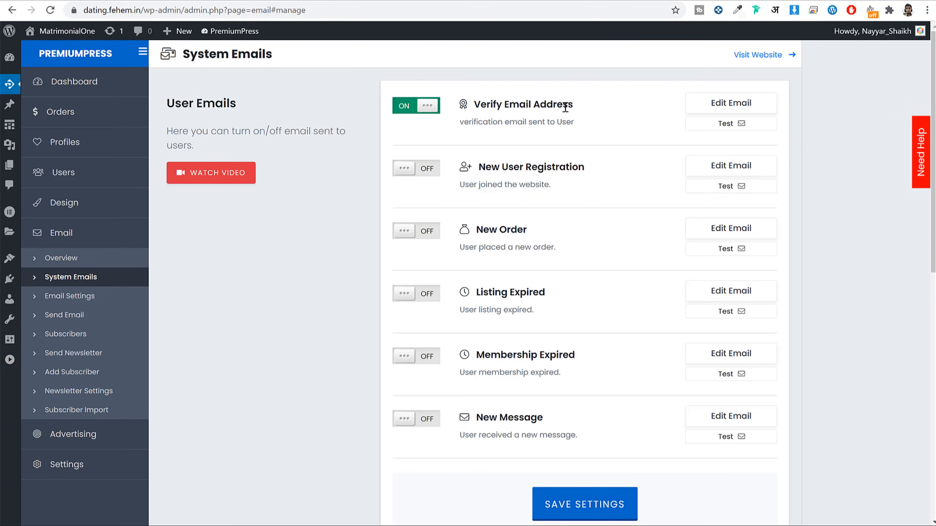
Step: Open the Verify Email Address template and read through its thank-you body text
left_click_drag(573, 104, 493, 111)
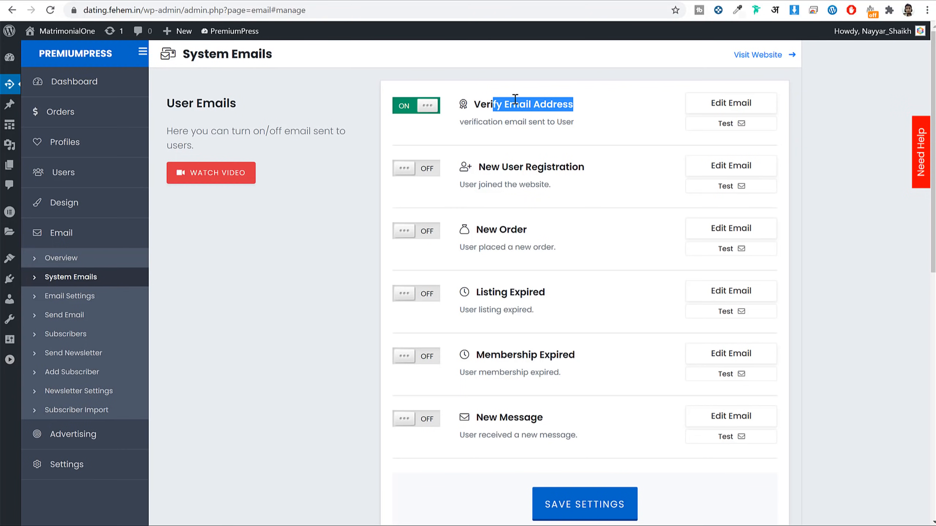
left_click(727, 105)
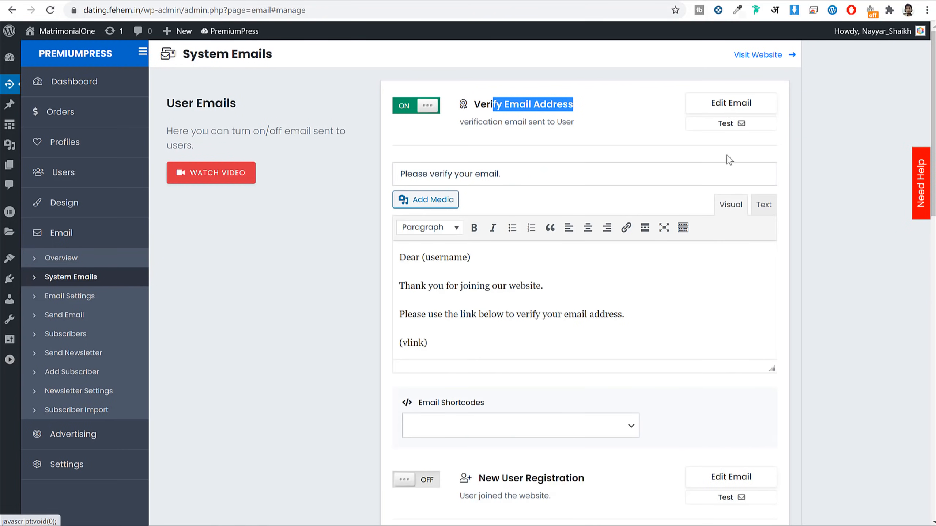
scroll(707, 287, "down", 3)
scroll(544, 216, "up", 3)
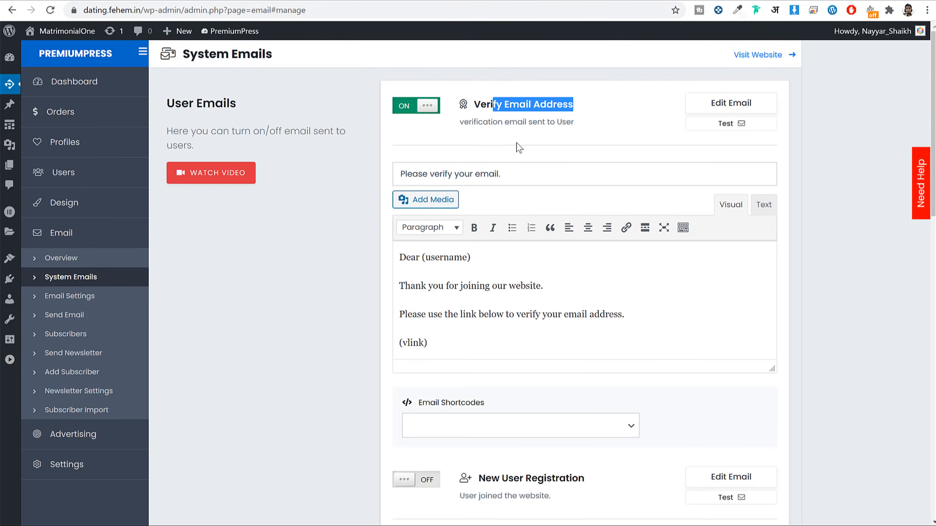
left_click(584, 115)
left_click_drag(445, 332, 424, 258)
left_click(422, 257)
left_click_drag(415, 291, 540, 288)
left_click(535, 287)
Step: Review the verification link line and (vlink) placeholder, then switch Verify Email Address off
left_click_drag(416, 318, 598, 313)
left_click_drag(464, 342, 424, 339)
left_click(437, 343)
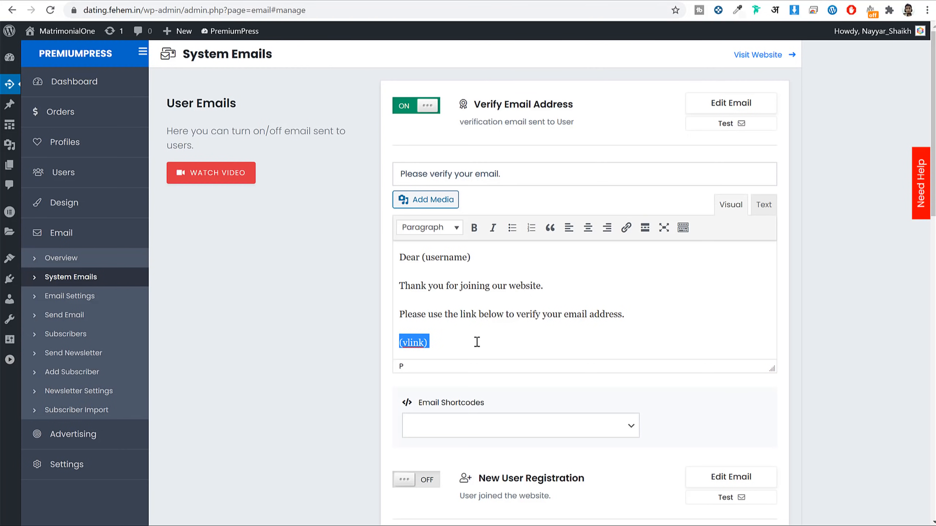
left_click(548, 289)
left_click_drag(617, 314, 426, 286)
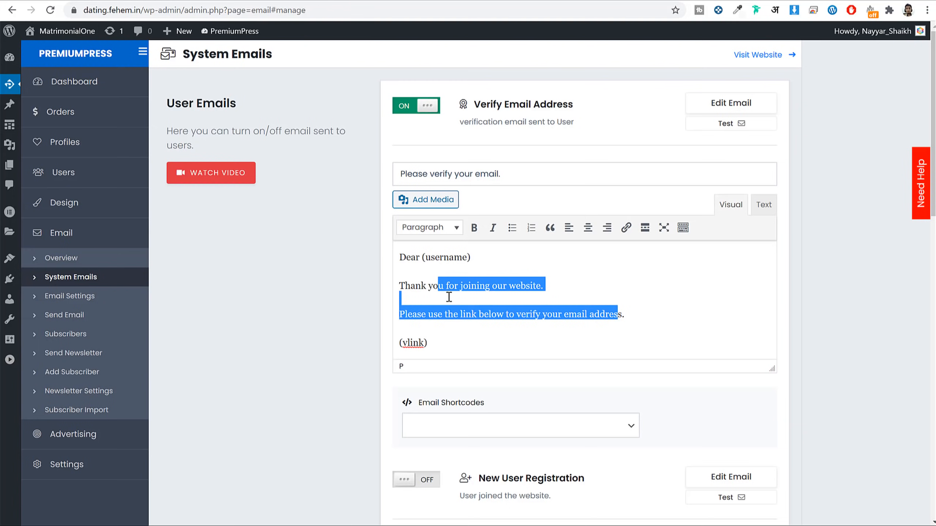
scroll(482, 318, "down", 3)
scroll(428, 259, "up", 3)
left_click(424, 106)
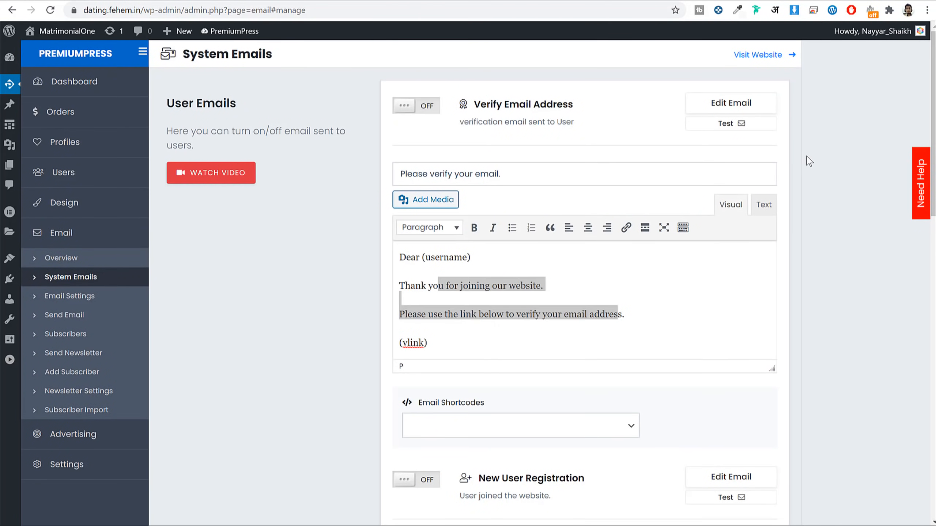
scroll(805, 166, "down", 3)
Step: Review the New User Registration welcome email and switch that notification on
scroll(807, 186, "down", 6)
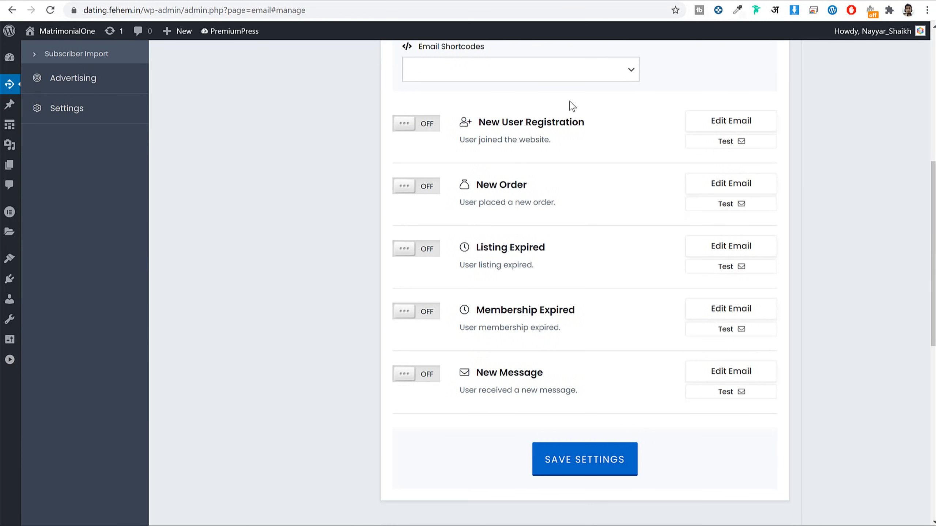
left_click(711, 124)
scroll(540, 291, "down", 1)
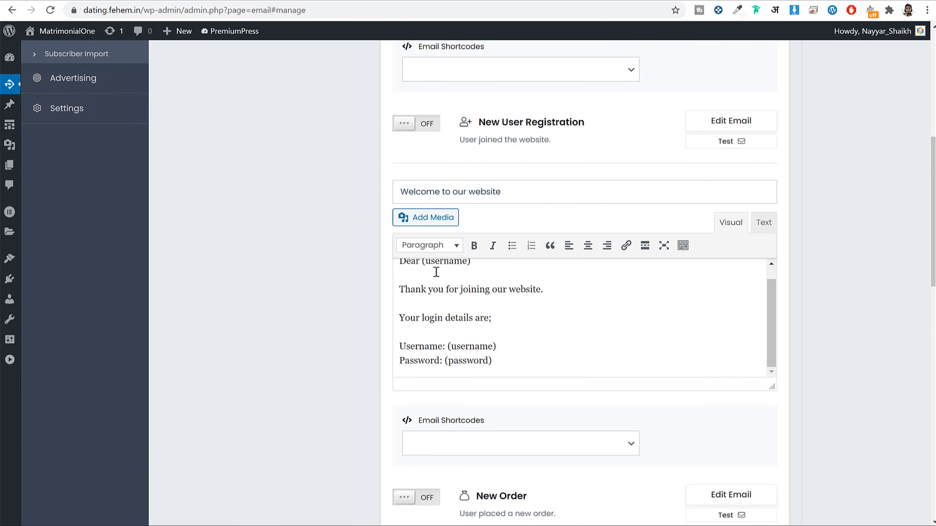
left_click_drag(419, 292, 535, 292)
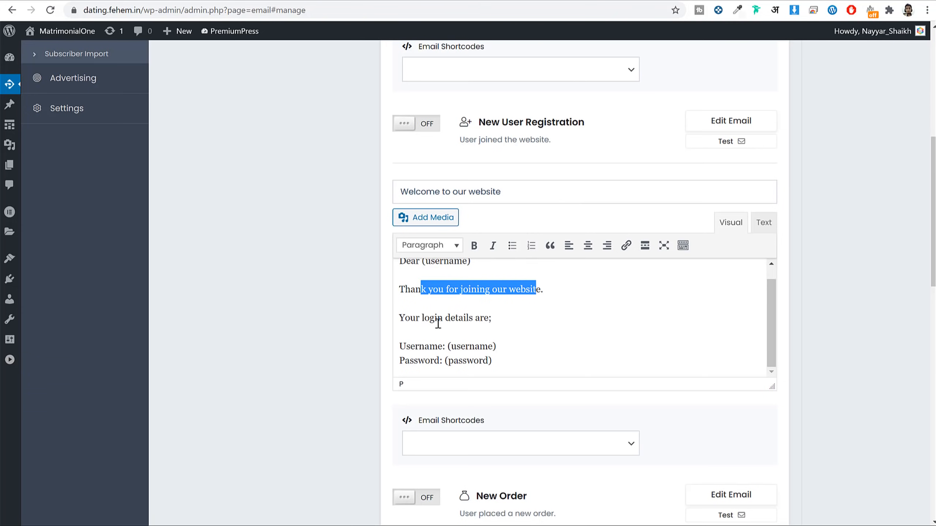
left_click_drag(424, 319, 490, 347)
left_click(491, 347)
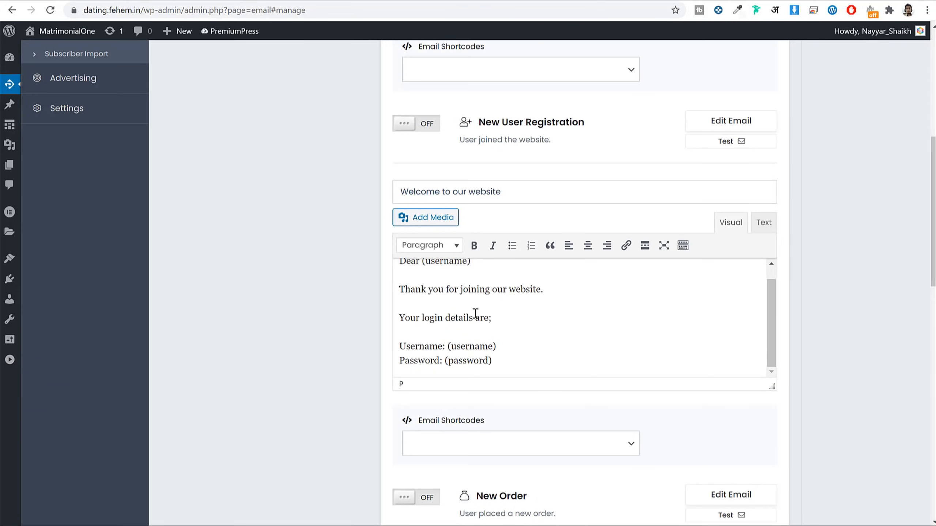
scroll(466, 195, "up", 3)
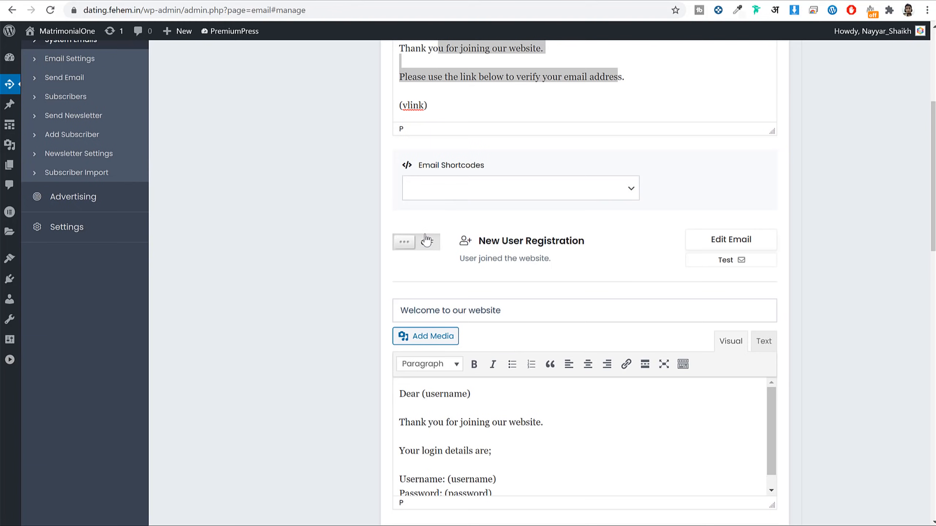
left_click(401, 244)
scroll(852, 230, "down", 10)
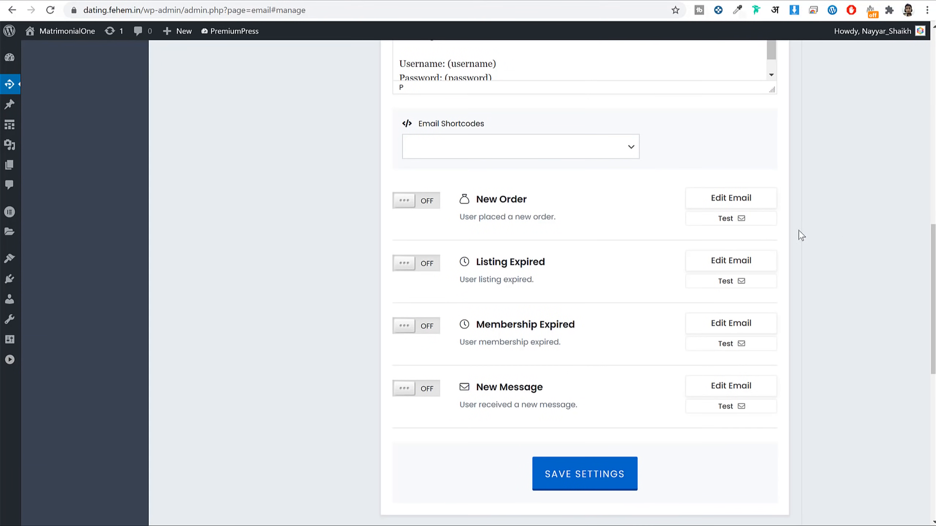
Step: Review the New Order 'Payment received - thank you!' email and switch it on
left_click(722, 203)
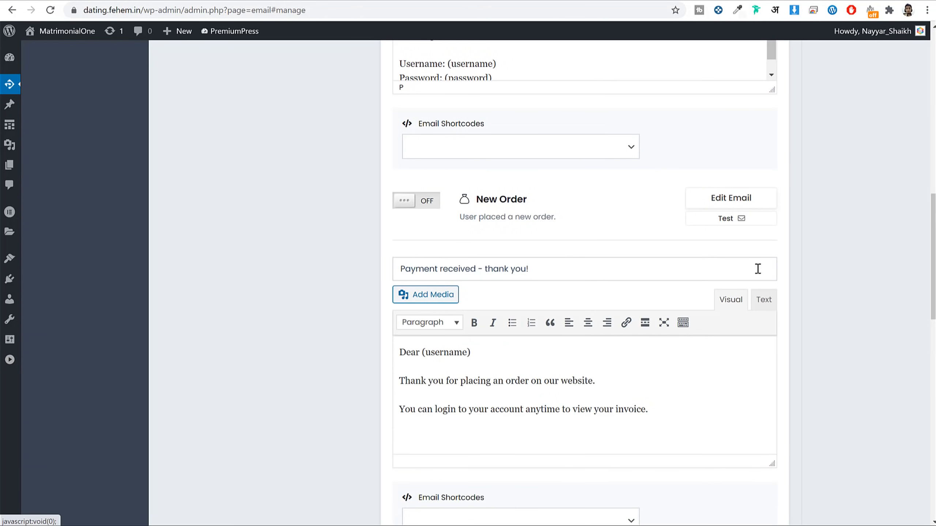
scroll(800, 305, "down", 1)
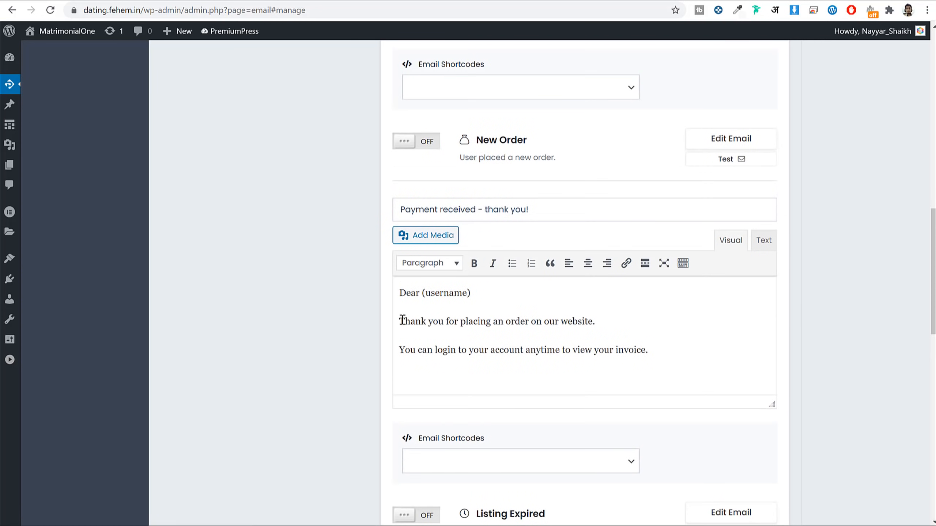
left_click_drag(402, 319, 622, 312)
left_click_drag(478, 353, 642, 347)
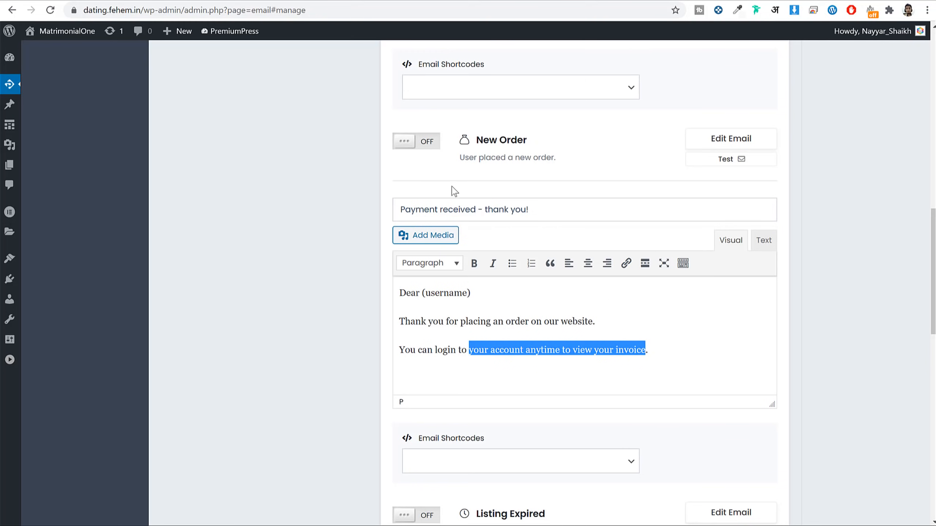
left_click(424, 146)
scroll(801, 349, "down", 4)
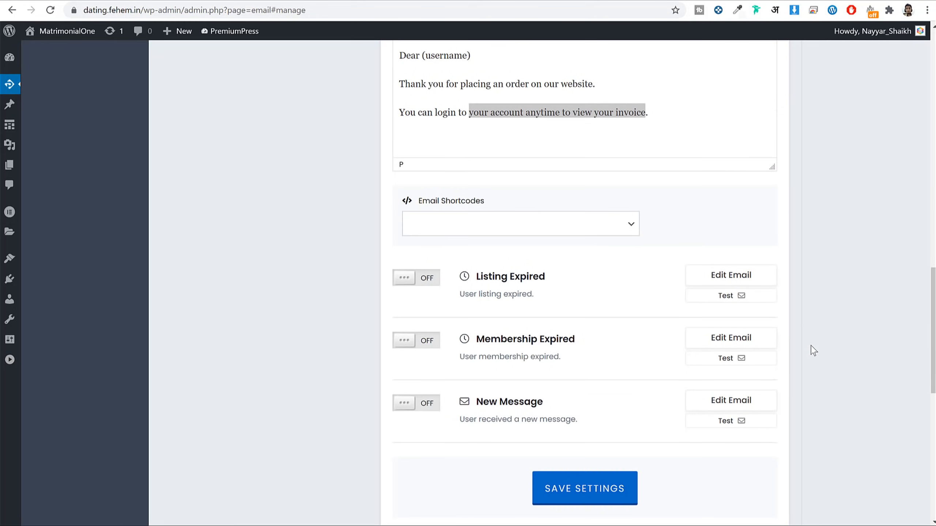
scroll(568, 227, "up", 5)
scroll(566, 236, "down", 4)
left_click(514, 151)
left_click_drag(594, 147, 529, 144)
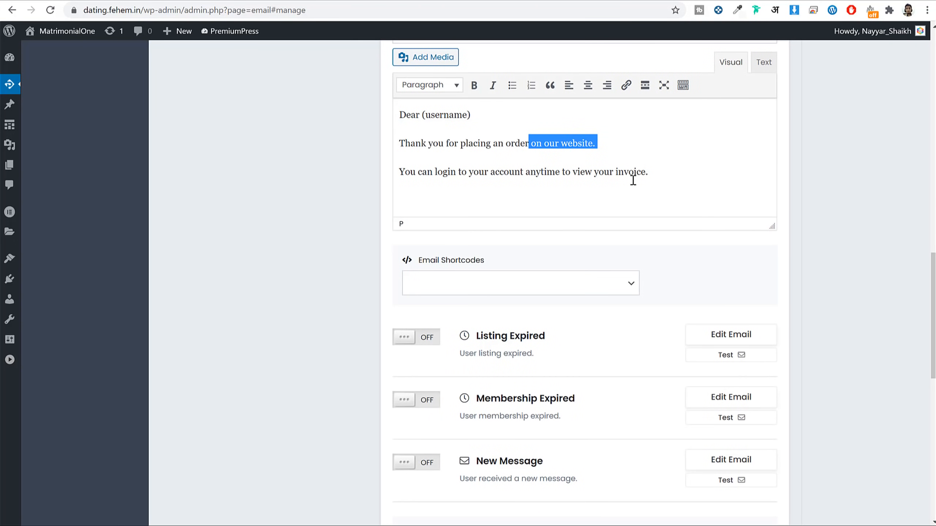
left_click(698, 174)
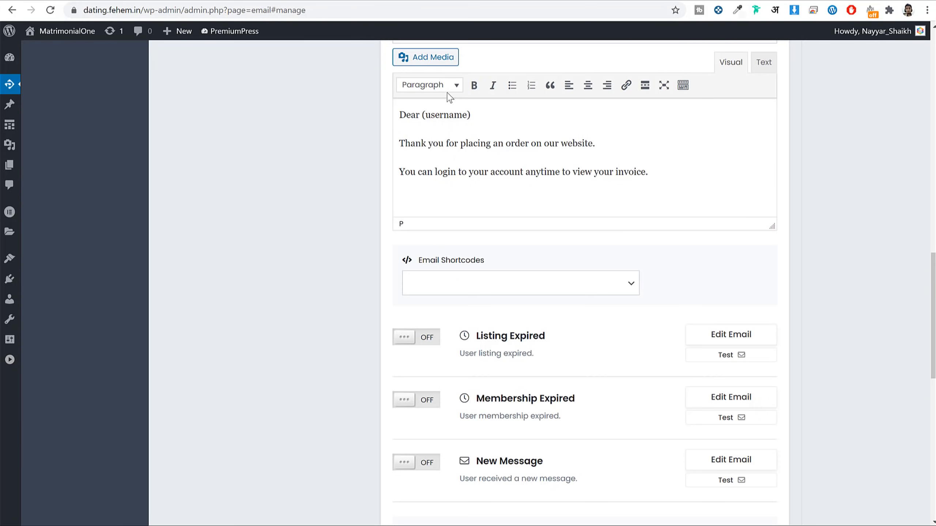
Step: Open and close Add Media without inserting anything, then save the email settings
scroll(582, 124, "up", 1)
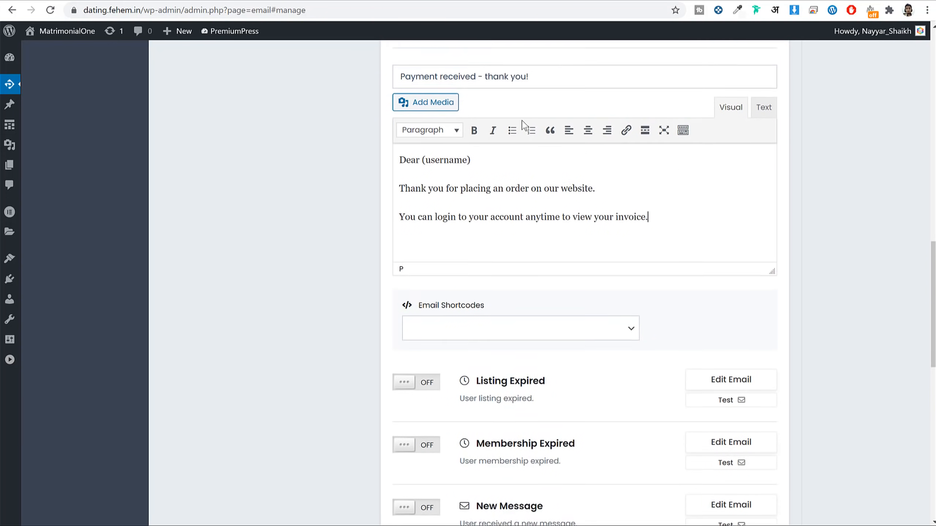
scroll(582, 124, "up", 2)
left_click(427, 118)
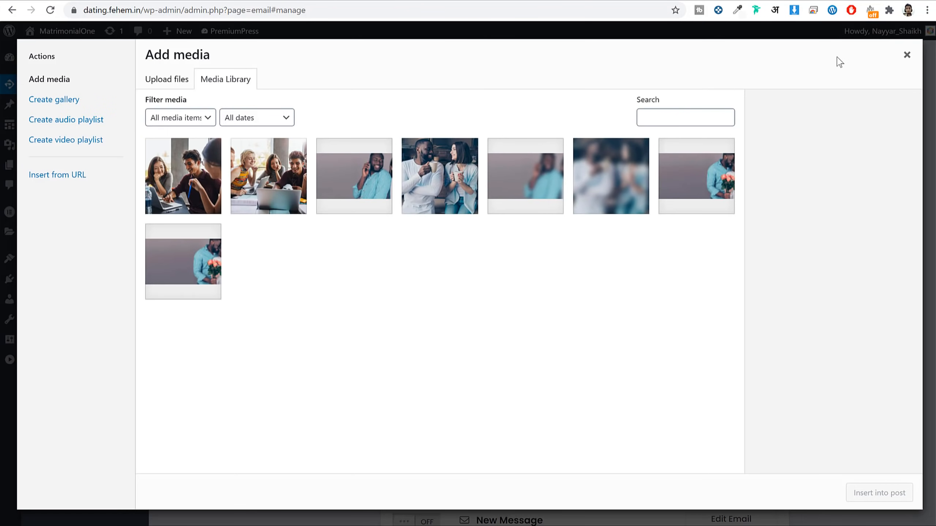
left_click(906, 55)
scroll(645, 240, "down", 5)
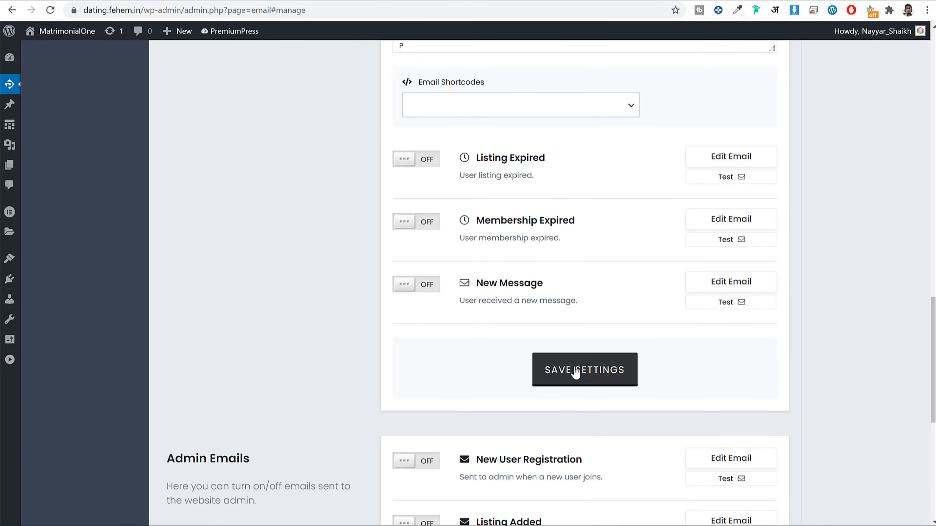
left_click(576, 372)
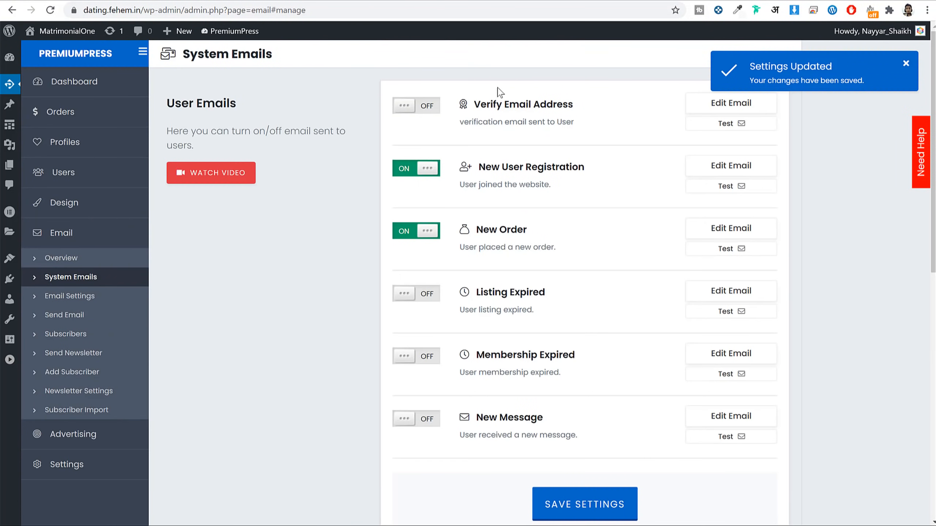
Step: Review the admin New User Registration email's signup sentence and user, email and ID lines
left_click_drag(238, 104, 284, 122)
scroll(302, 178, "down", 10)
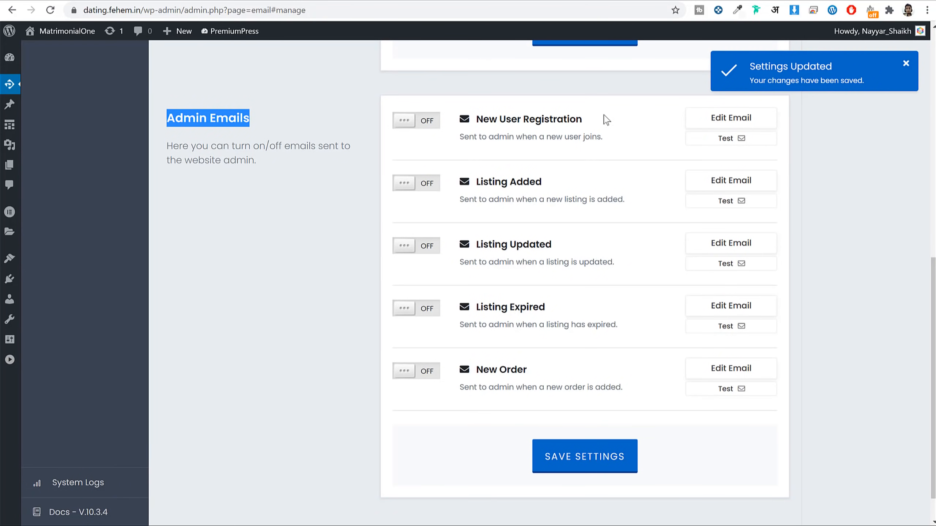
left_click(734, 119)
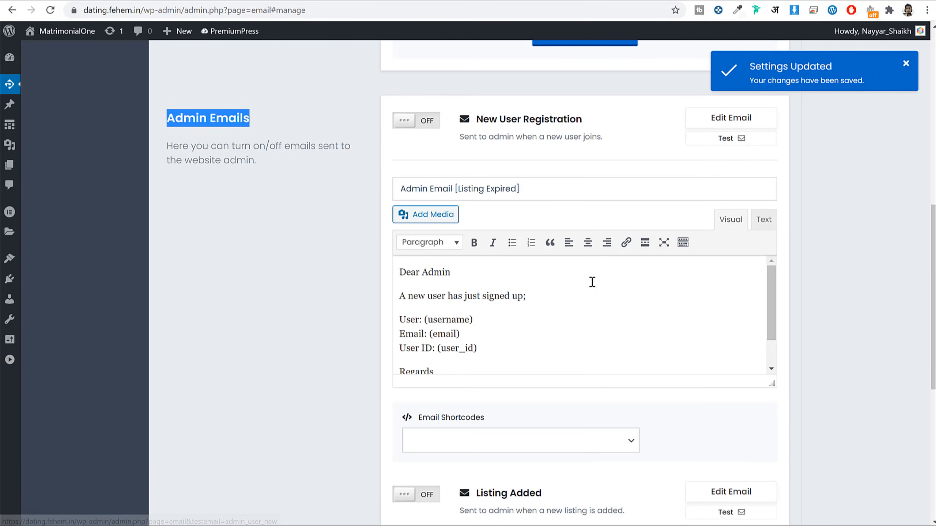
scroll(646, 314, "down", 2)
scroll(641, 314, "up", 2)
left_click_drag(403, 299, 537, 295)
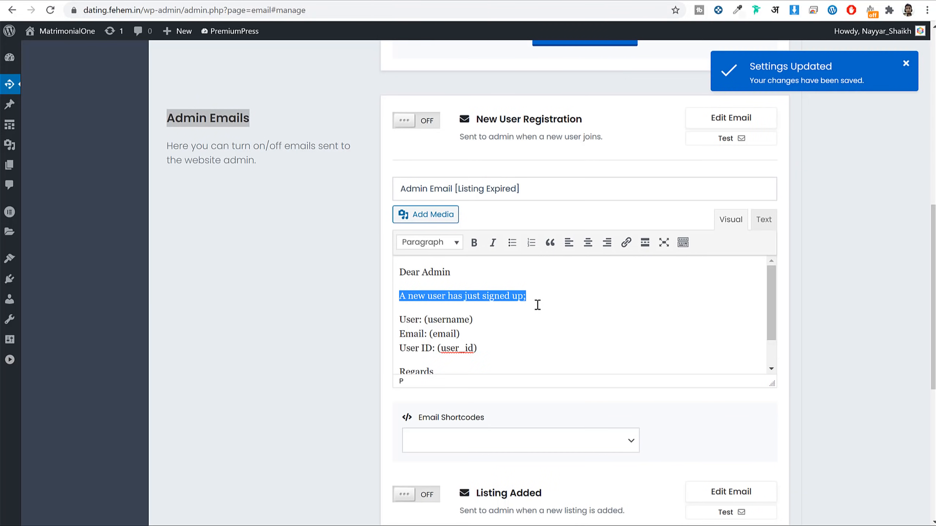
scroll(399, 305, "down", 1)
left_click_drag(405, 282, 483, 312)
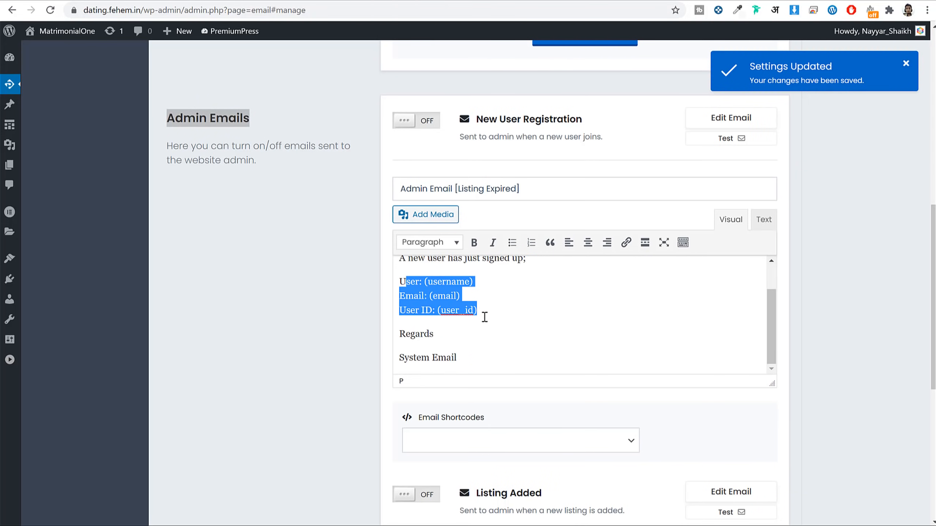
scroll(504, 330, "down", 7)
scroll(591, 344, "up", 6)
Step: Compare the Email Settings sender address with the user welcome email, then select the Email From address
left_click(93, 296)
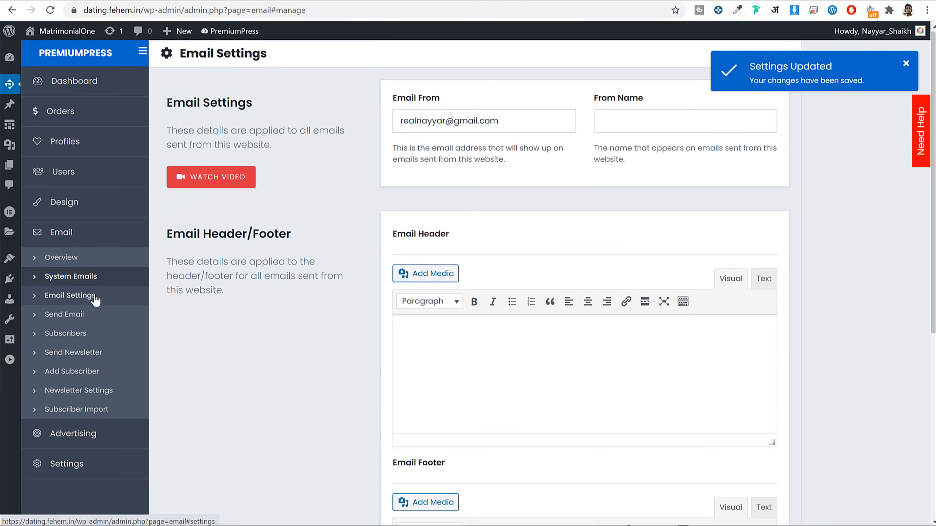
left_click_drag(523, 117, 406, 147)
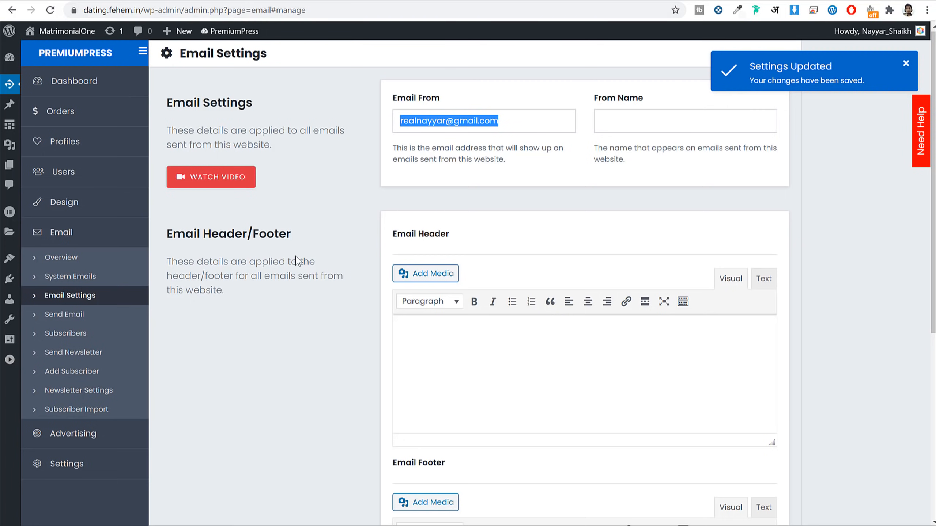
left_click(97, 282)
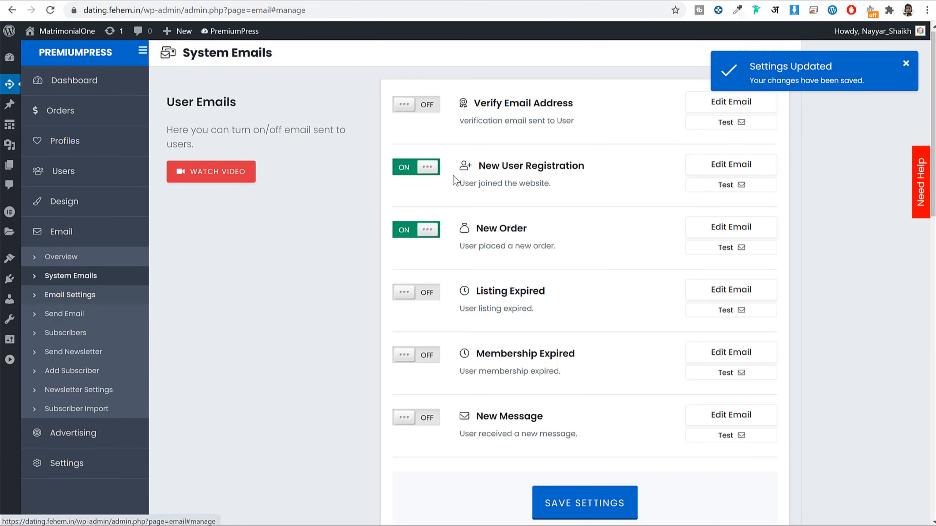
left_click(764, 159)
left_click_drag(514, 399, 455, 326)
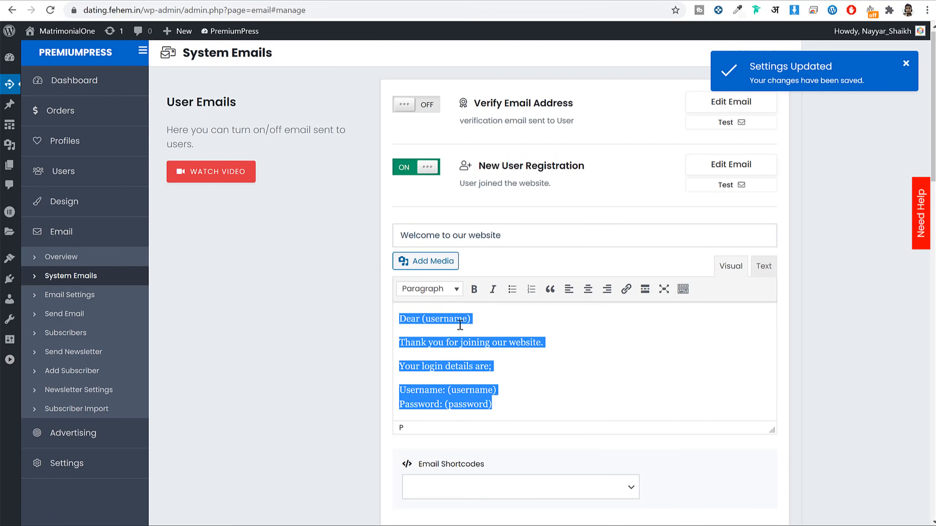
left_click(93, 295)
triple_click(507, 118)
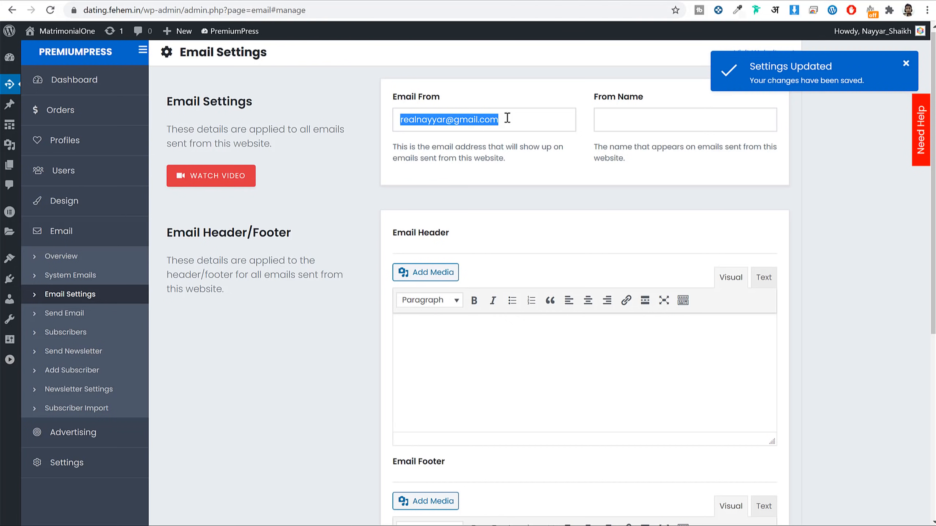
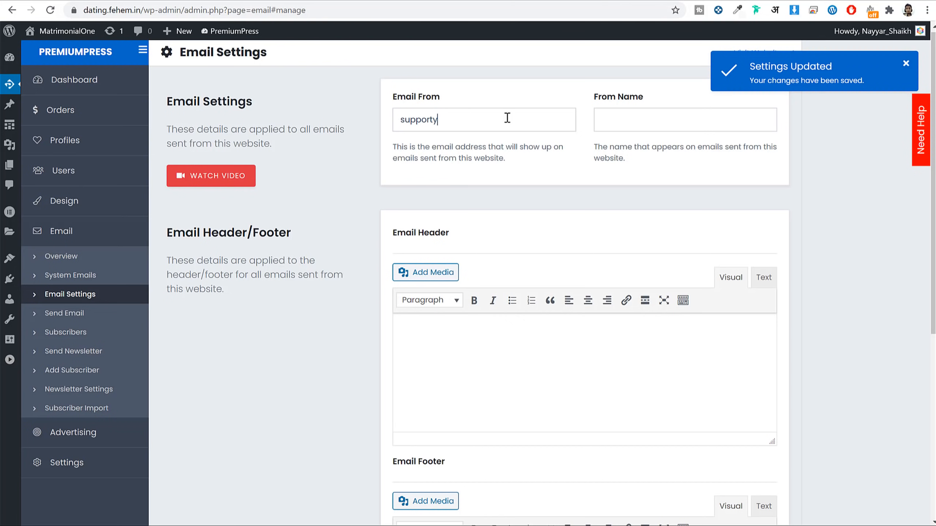
Step: Type a new sender address, then undo it to restore the original Email From value
key("ctrl+z")
key("ctrl+z")
left_click(532, 159)
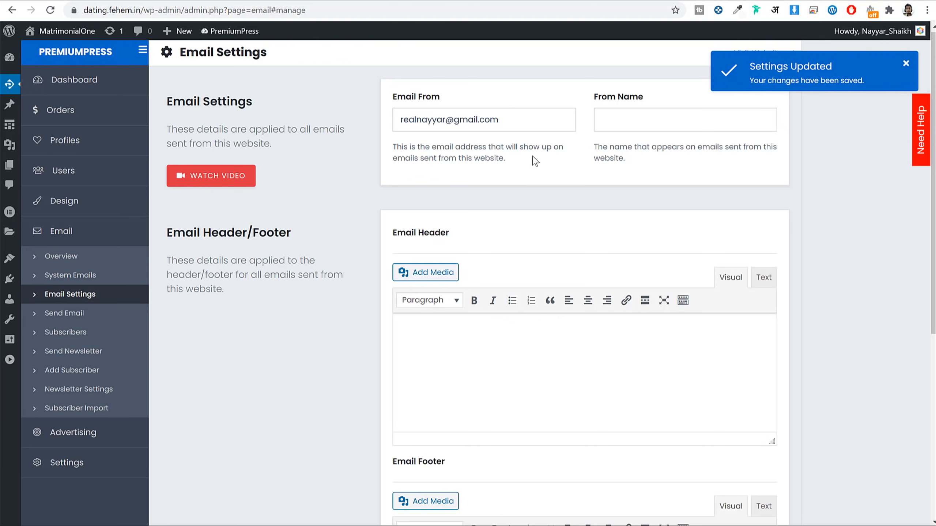
key("ctrl+a")
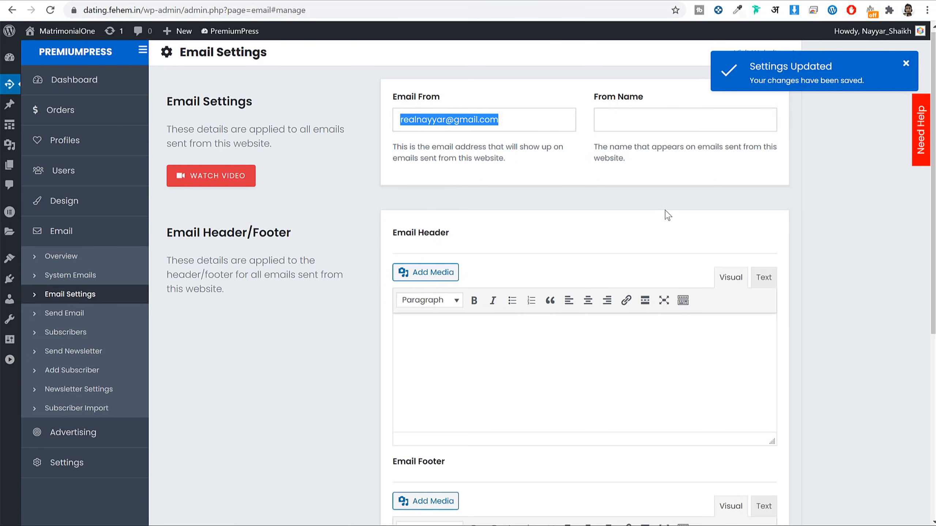
Step: Enter 'Fehem Dating' as the From Name in the email settings
scroll(405, 261, "down", 3)
left_click_drag(456, 118, 383, 115)
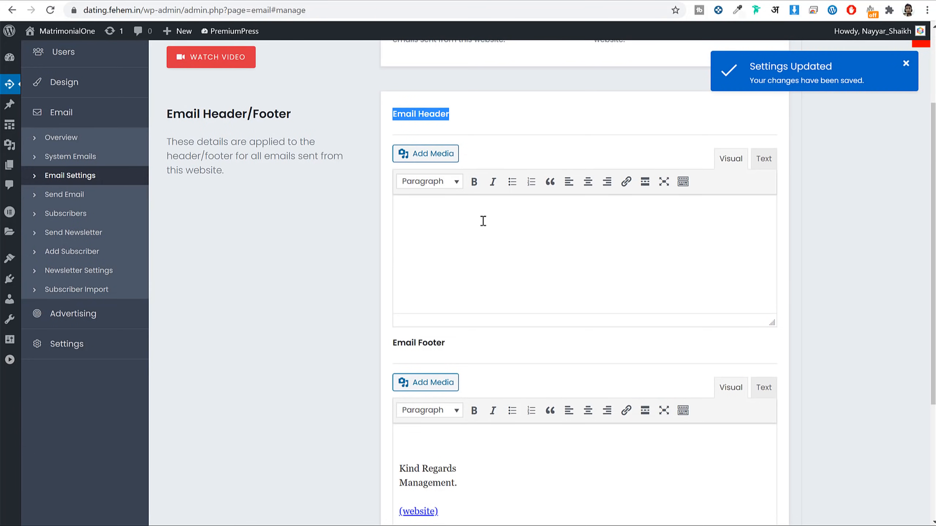
scroll(521, 240, "down", 5)
left_click_drag(479, 332, 402, 278)
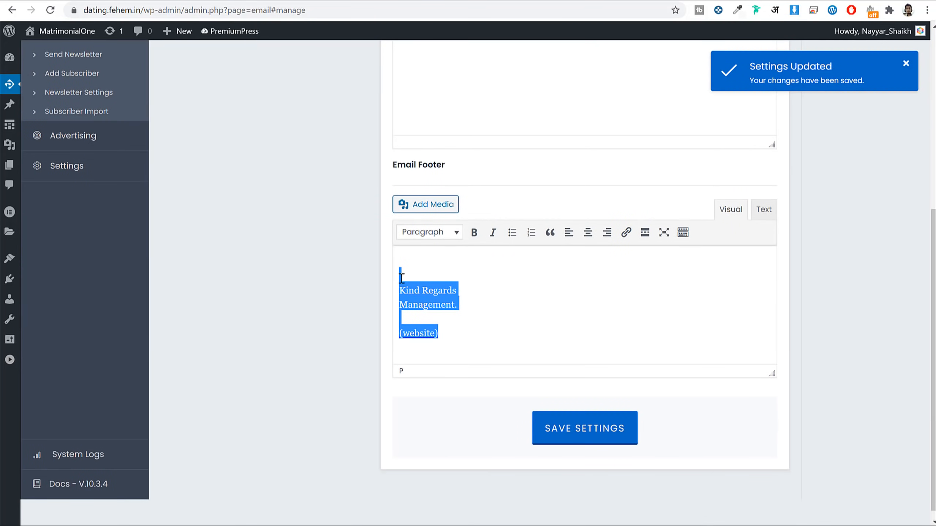
left_click(441, 309)
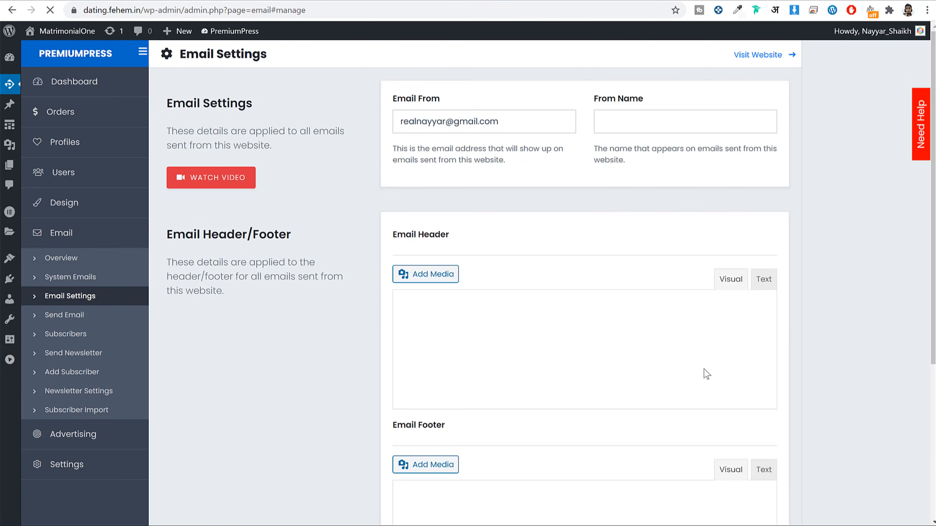
left_click(658, 121)
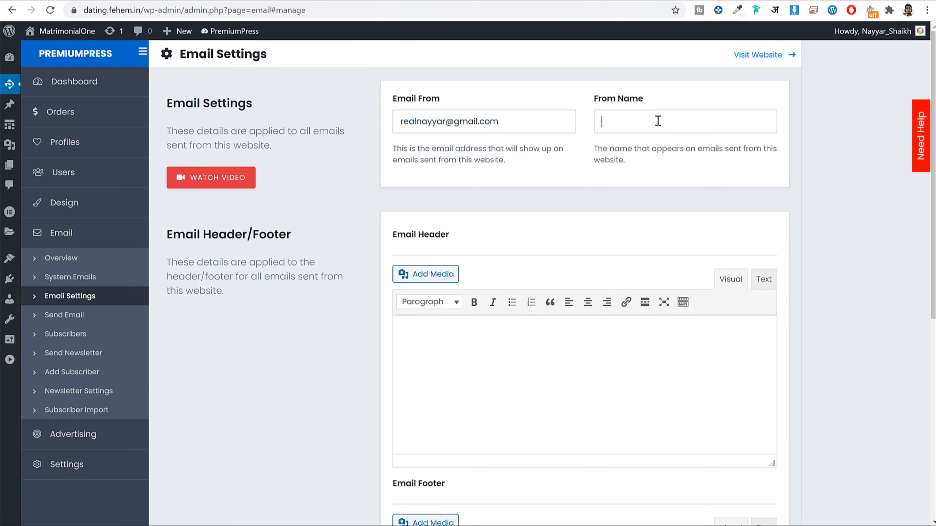
type("Fehem Dating")
scroll(701, 166, "down", 8)
Step: Save the email settings and view the Send Email form's All Users recipient option
left_click(578, 418)
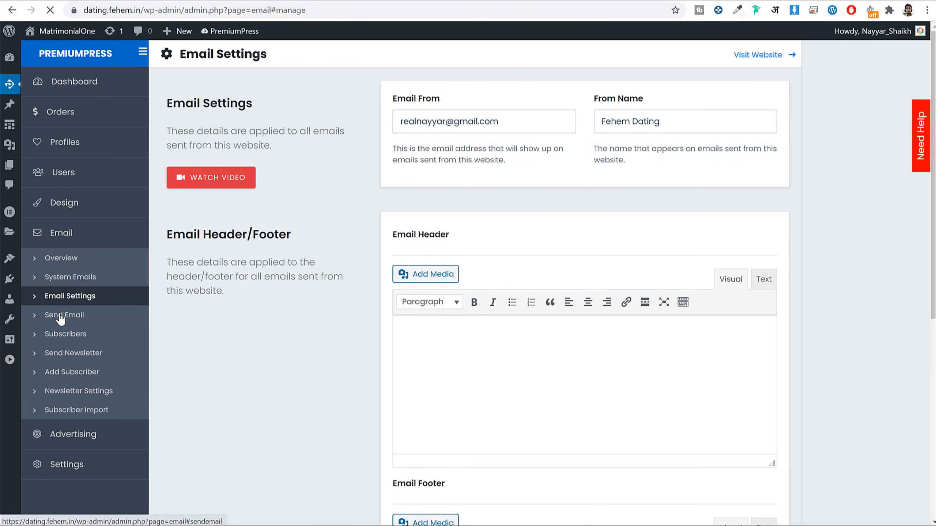
left_click(55, 315)
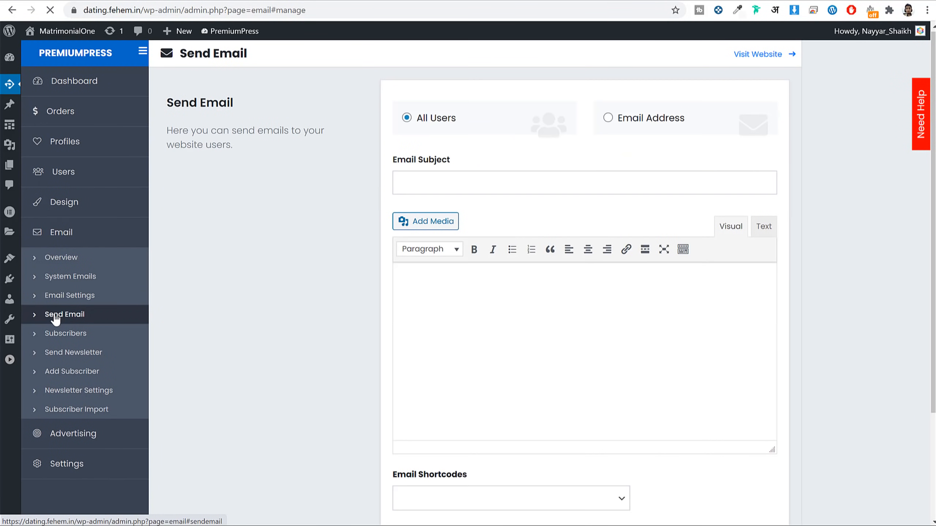
double_click(409, 122)
left_click_drag(410, 127, 452, 122)
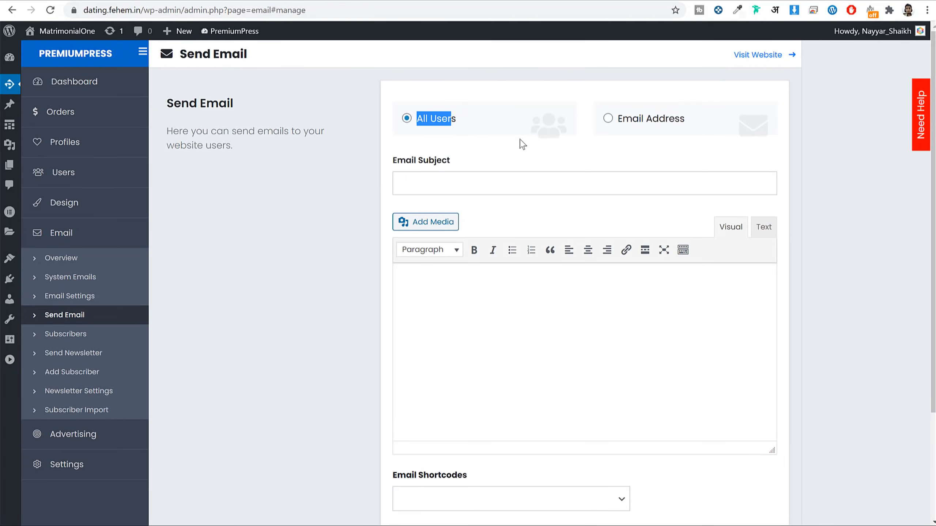
scroll(592, 175, "down", 4)
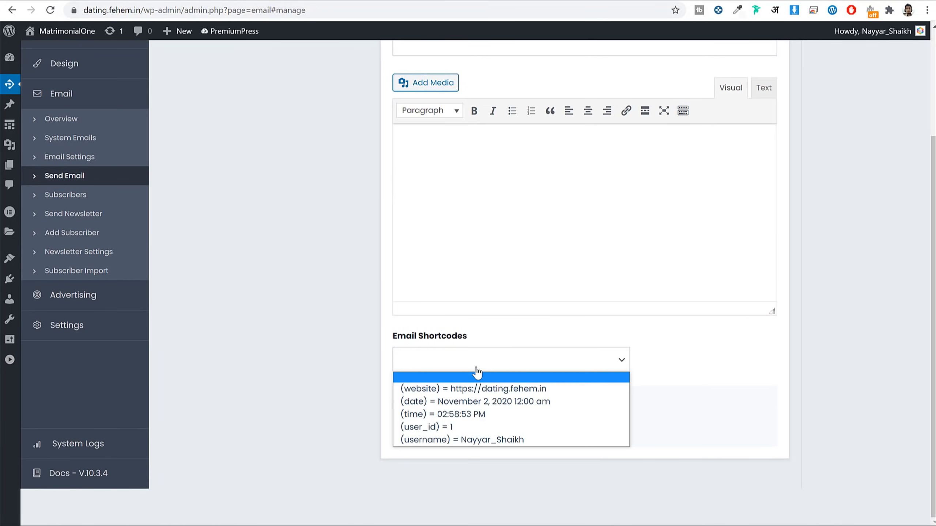
Step: Browse the Subscribers, Send Newsletter and Add Subscriber pages, ending on the blank Add Subscriber form
left_click(66, 194)
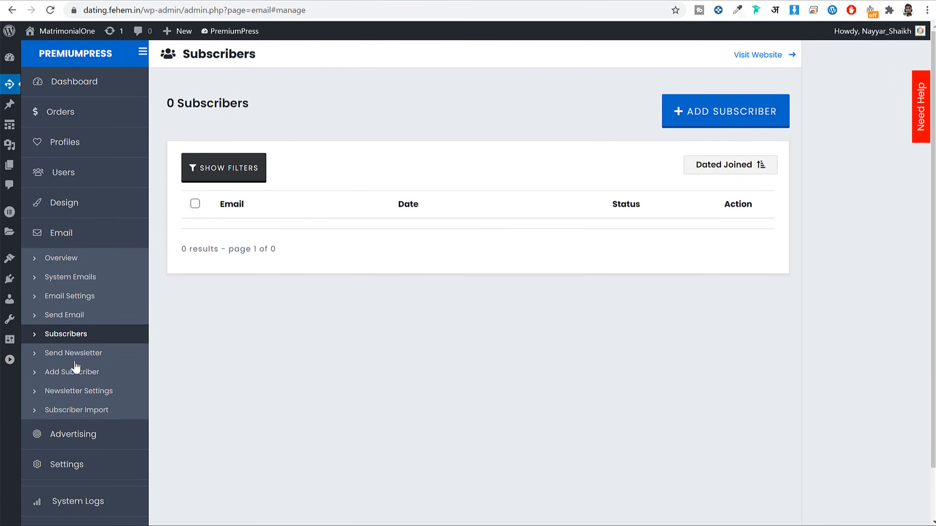
left_click(75, 356)
left_click(81, 364)
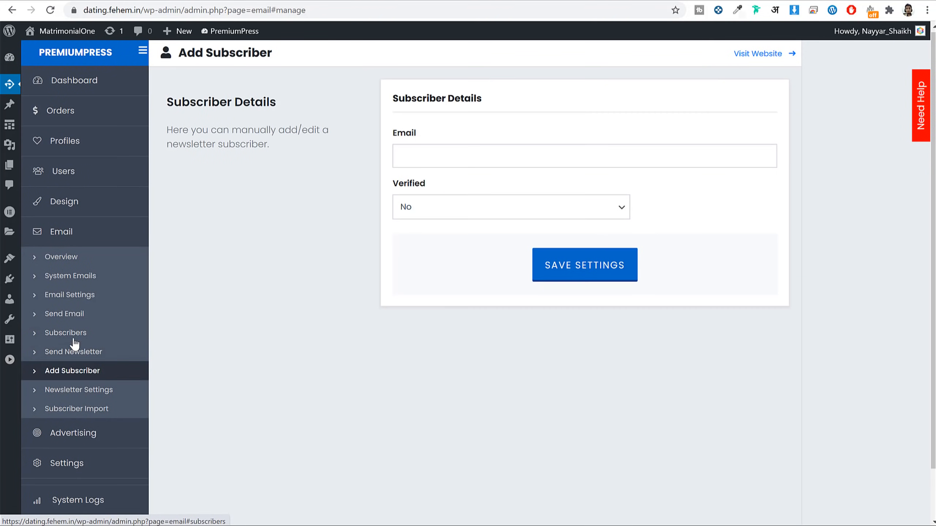
left_click(76, 344)
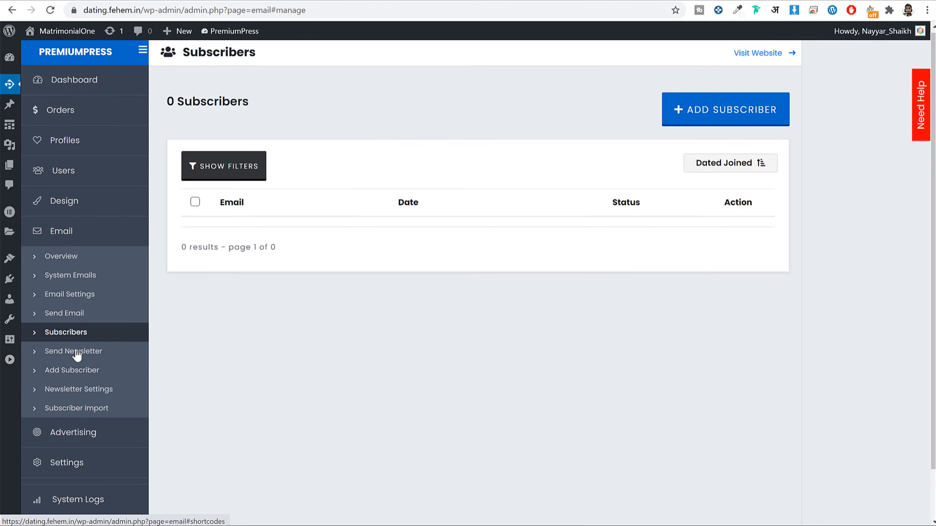
left_click(76, 353)
left_click(78, 368)
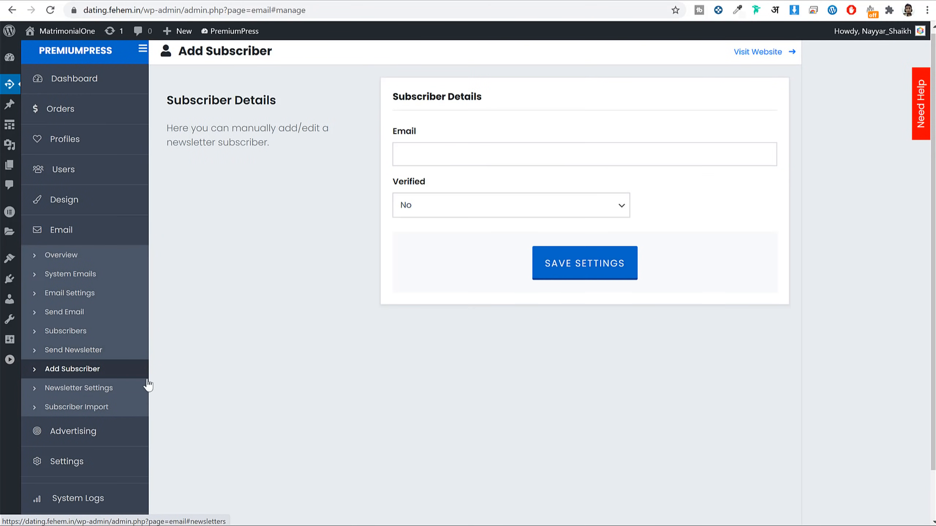
Step: Switch on Newsletter System and Use Built-in Newsletter System in Newsletter Settings, and save
left_click(90, 390)
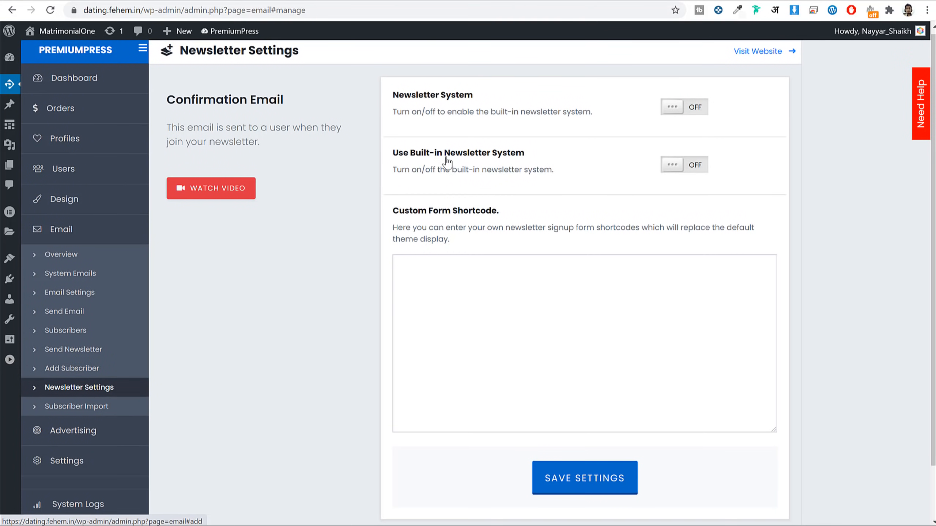
left_click(677, 108)
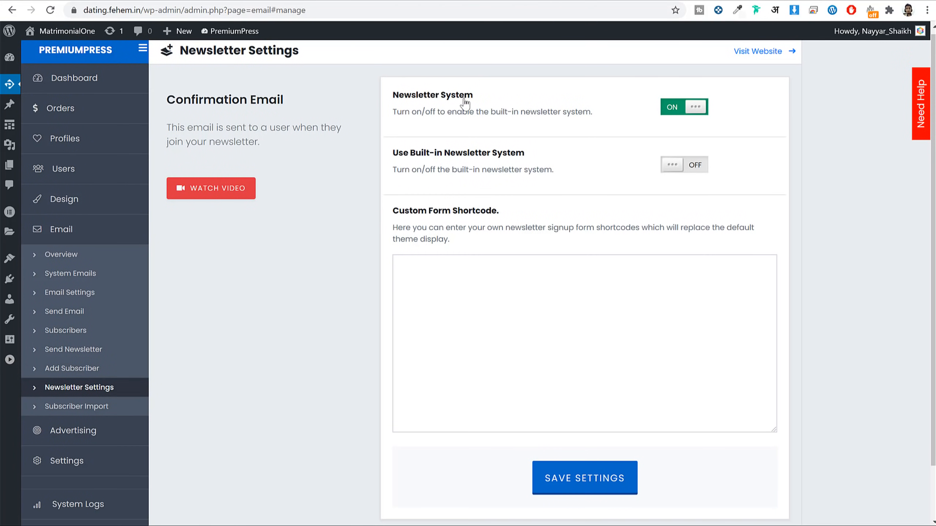
left_click_drag(410, 153, 515, 152)
left_click(676, 172)
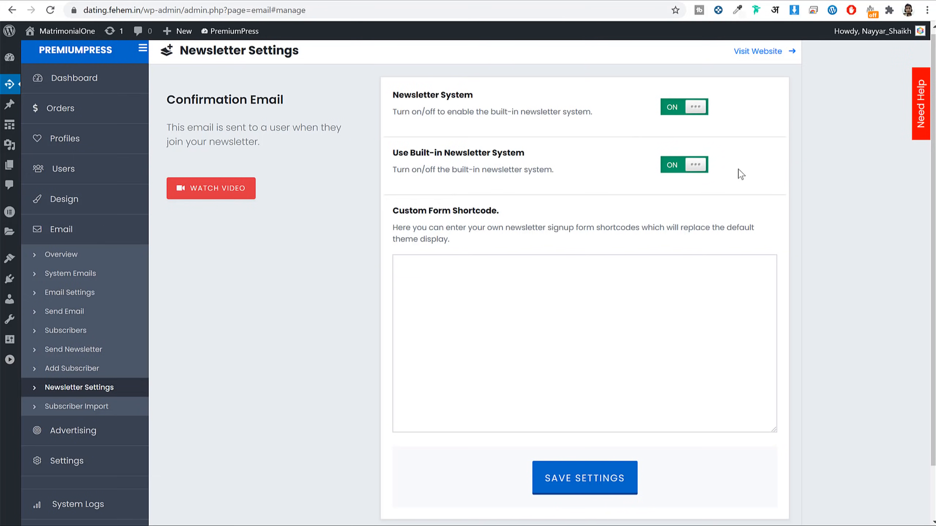
left_click(590, 478)
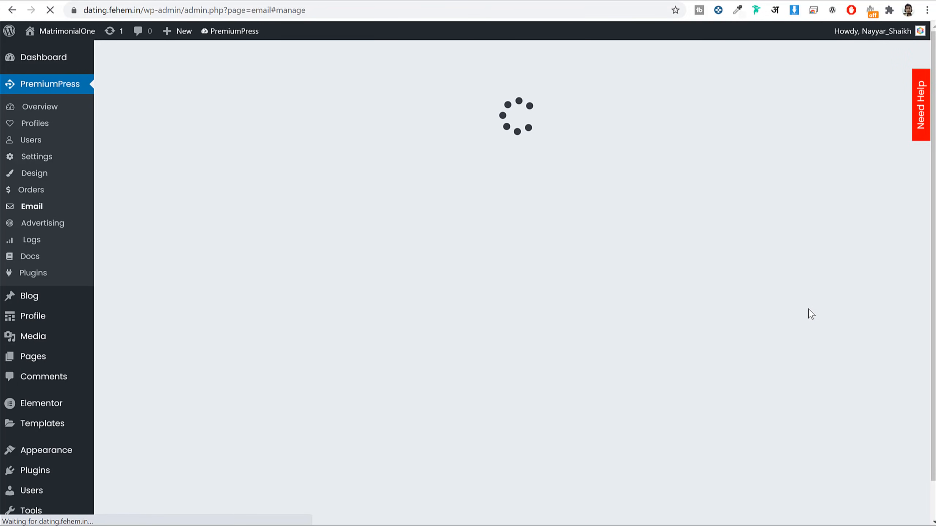
scroll(689, 240, "down", 2)
scroll(714, 261, "up", 2)
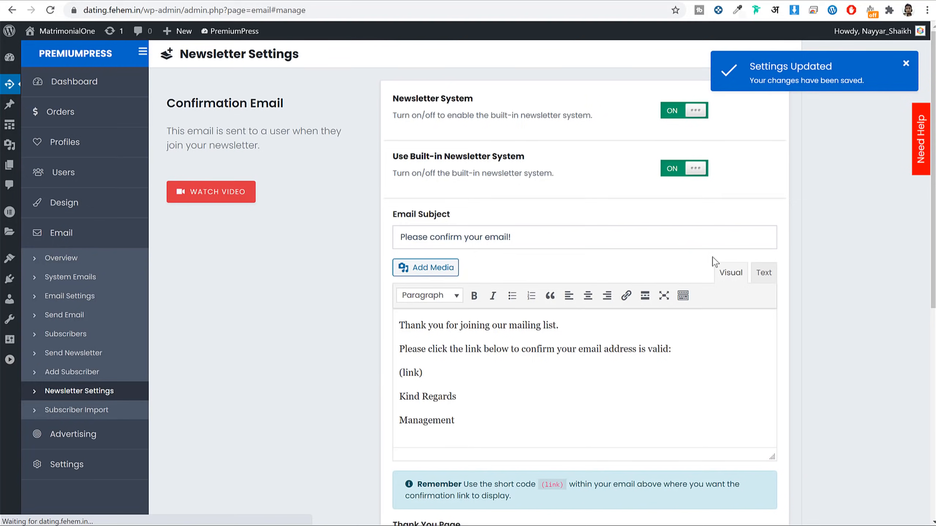
Step: Reload the site's front page and try the Stay Updated newsletter email field
left_click(306, 7)
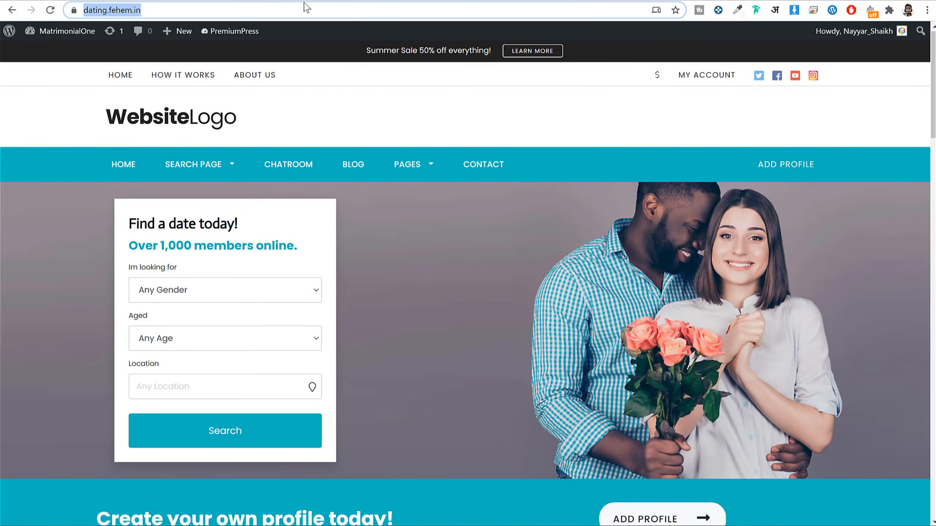
key("Return")
scroll(486, 142, "down", 20)
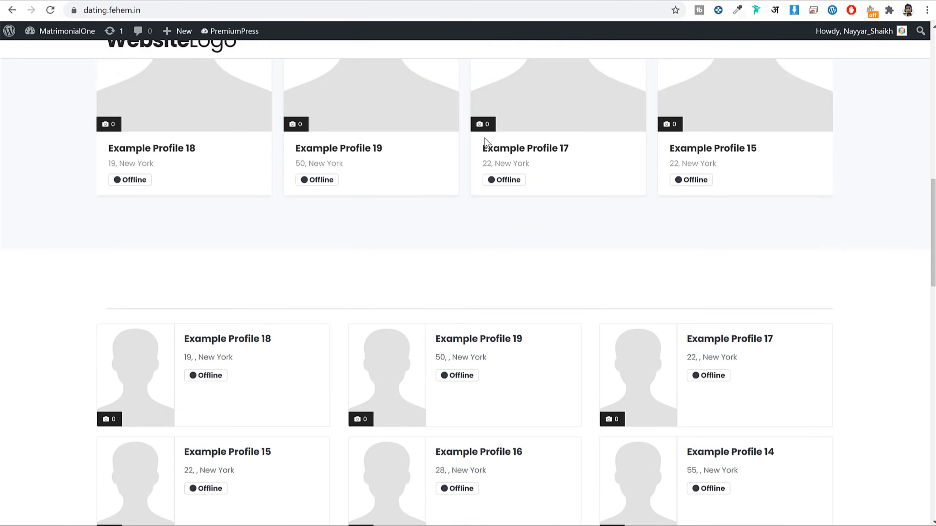
left_click(235, 211)
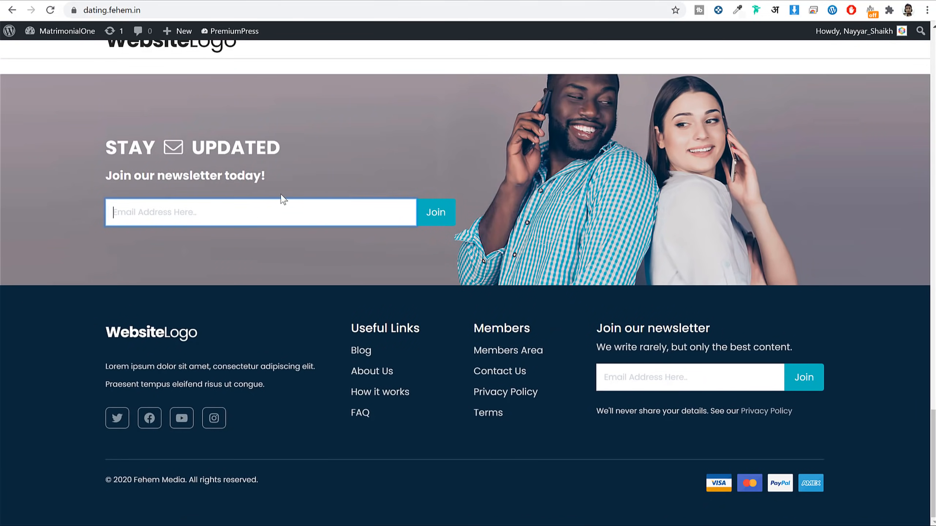
left_click(311, 173)
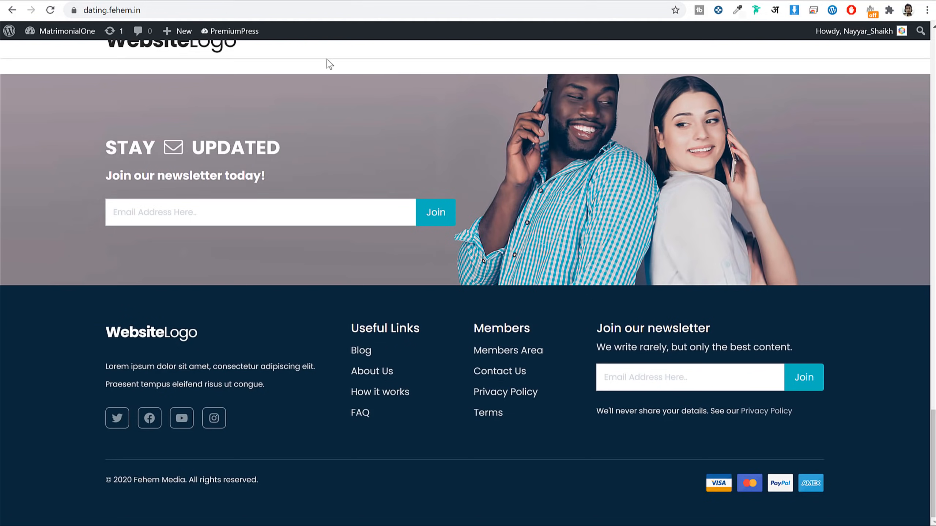
Step: Glance back at the admin newsletter settings, then return to the front page
left_click(224, 1)
scroll(803, 259, "down", 1)
scroll(805, 258, "up", 1)
left_click(299, 1)
Step: Review the confirmation email template and thank-you page address in Newsletter Settings
left_click(241, 1)
scroll(550, 328, "down", 1)
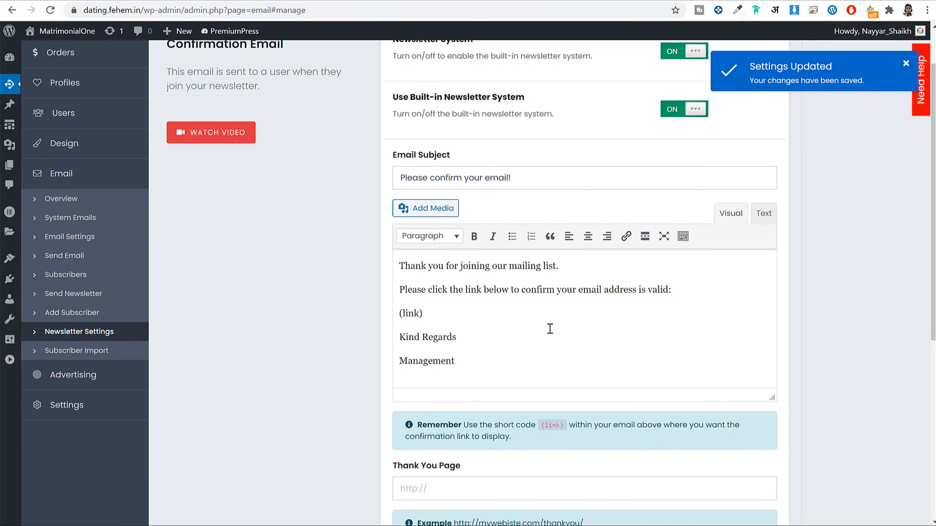
scroll(523, 317, "down", 1)
left_click_drag(457, 302, 397, 207)
left_click(397, 207)
scroll(681, 244, "down", 5)
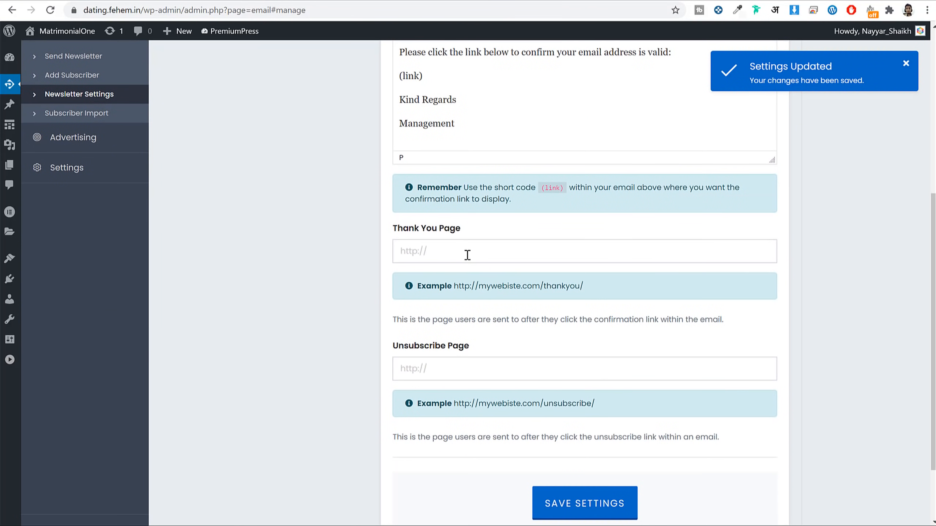
left_click(488, 259)
scroll(460, 217, "down", 2)
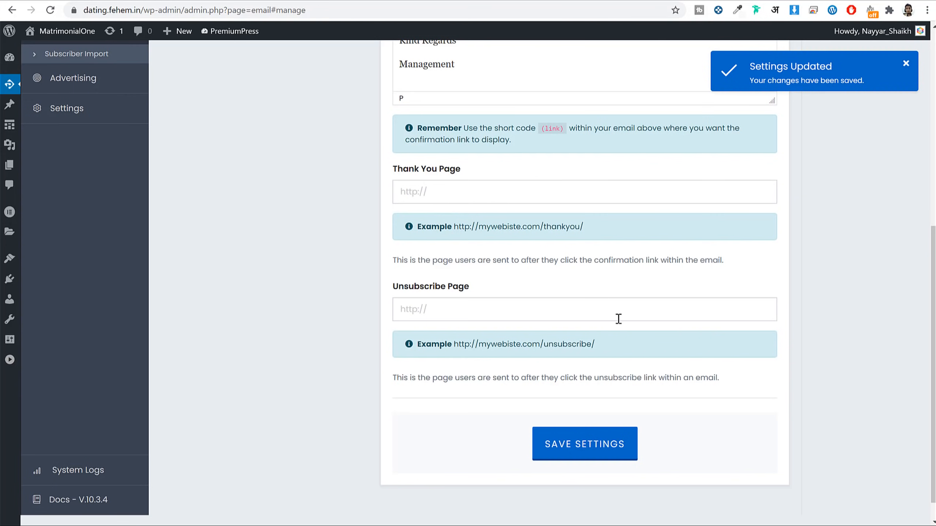
scroll(600, 292, "up", 10)
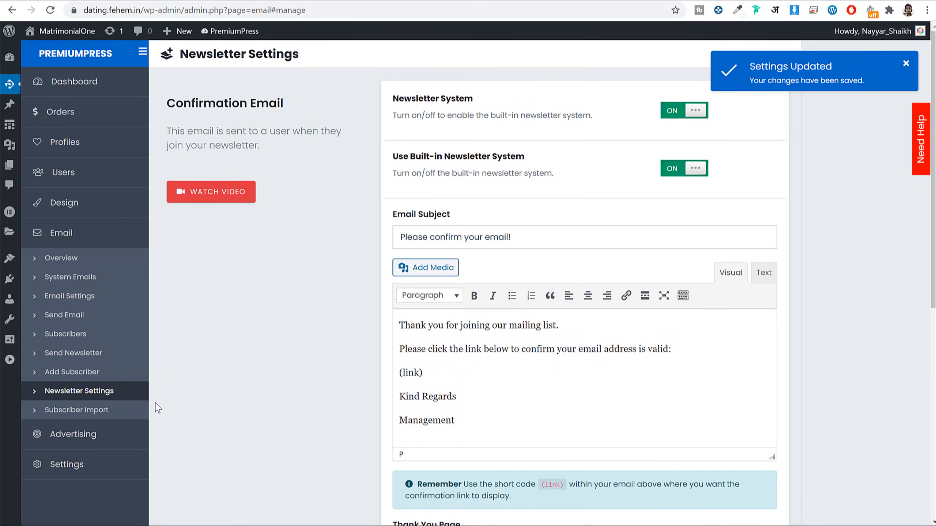
Step: Open Add Subscriber and check the verified status options, leaving Verified as No
left_click(68, 372)
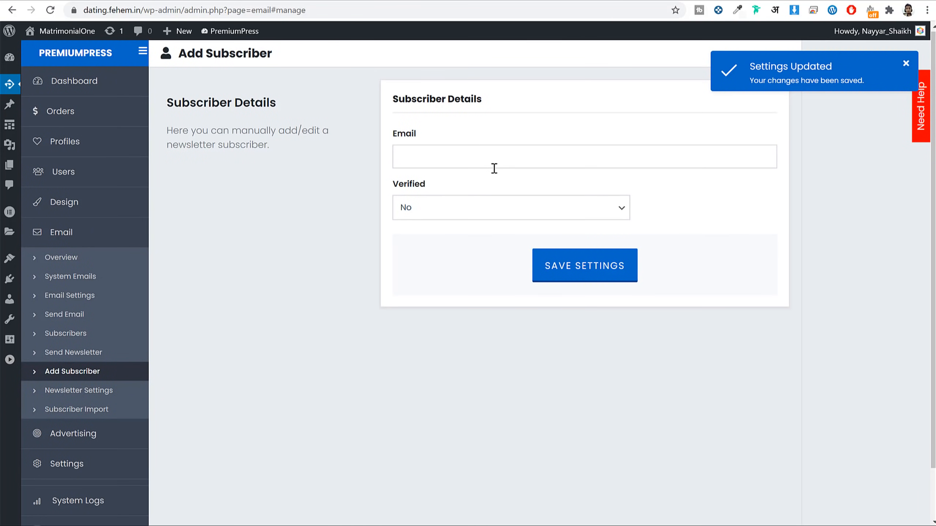
left_click(516, 211)
left_click(750, 254)
left_click_drag(385, 158, 567, 139)
Step: Open Send Newsletter, select the empty Subject field, and try the live site's sign-up field
left_click(99, 353)
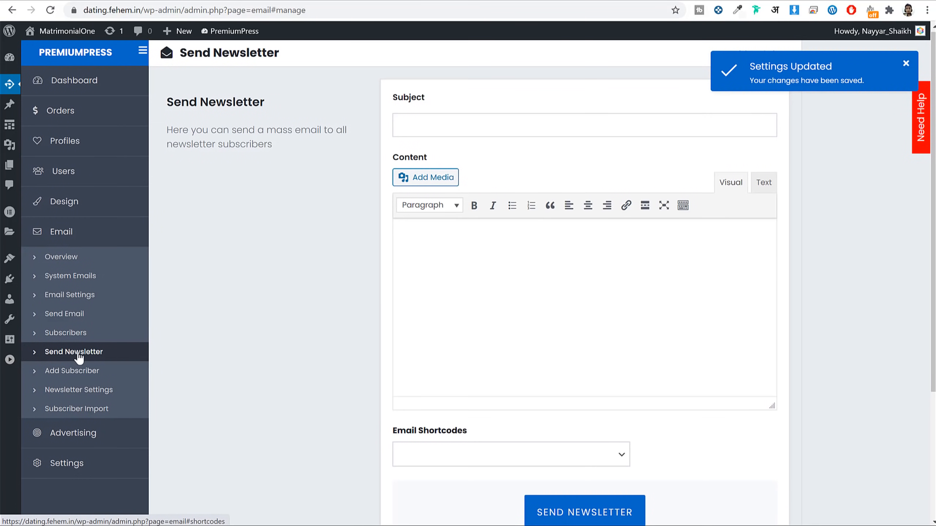
left_click(463, 130)
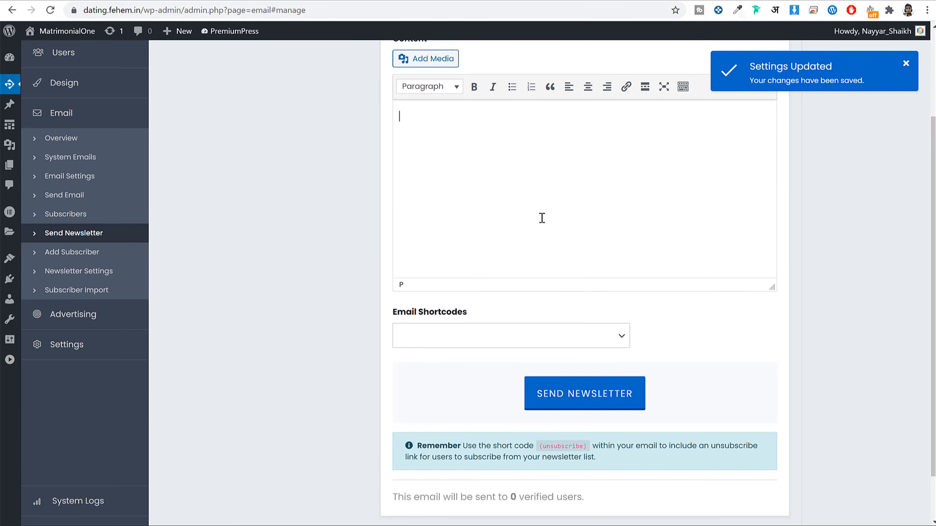
scroll(542, 217, "down", 2)
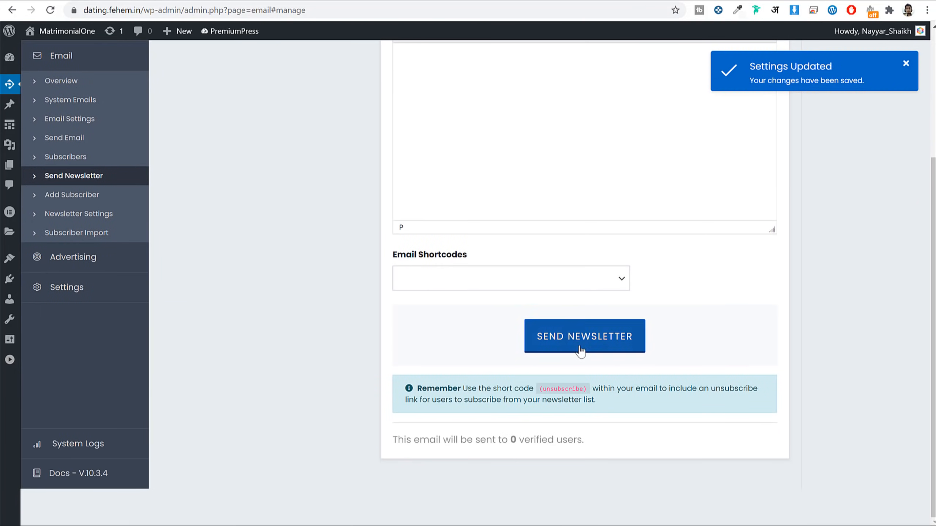
scroll(816, 306, "up", 5)
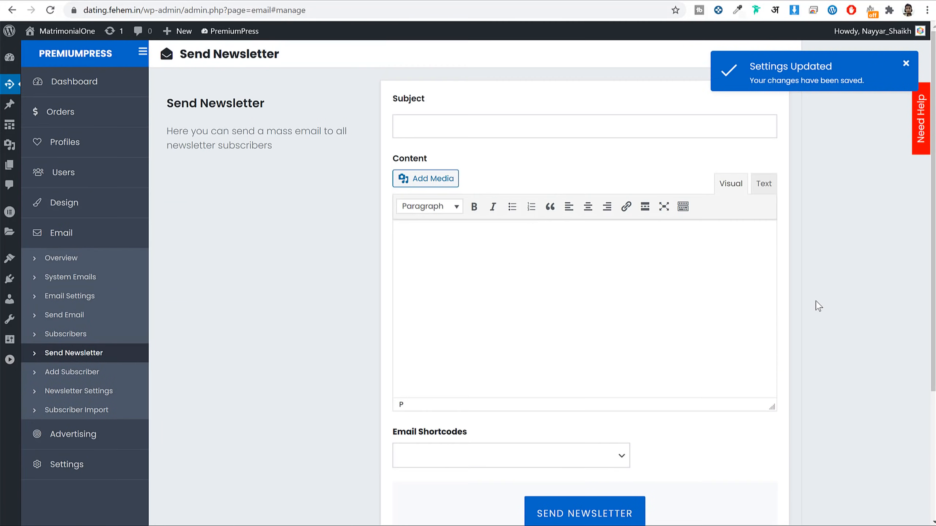
left_click(323, 0)
left_click(244, 205)
Step: Browse the Advertising Campaigns, Sellspace, Banners and Add Campaign pages
left_click(82, 439)
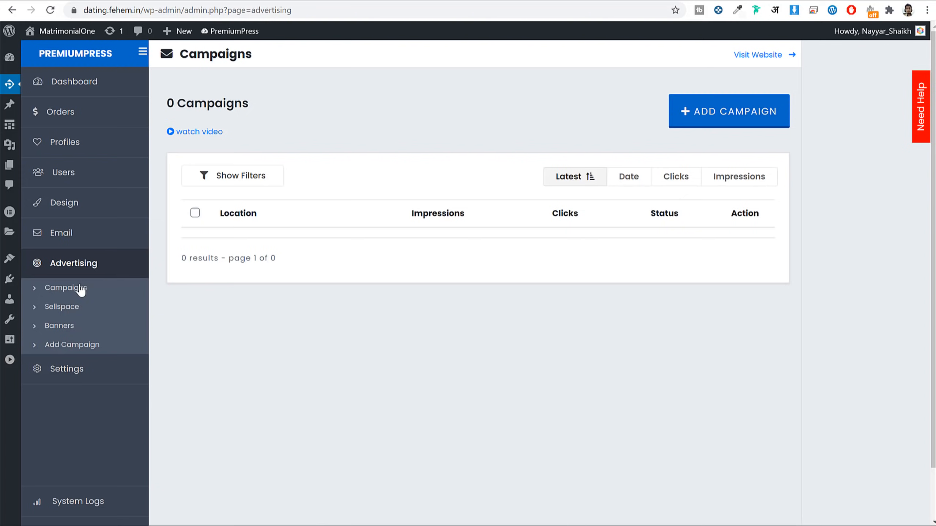
left_click(58, 308)
left_click(61, 325)
left_click(75, 343)
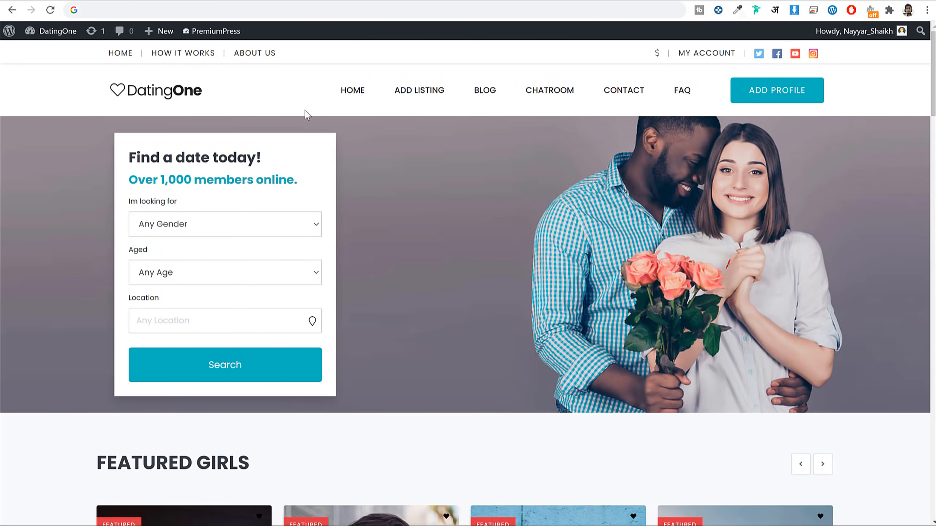
Step: Run a profile search on the live site, scroll the sponsored results, and open the blog
left_click(249, 364)
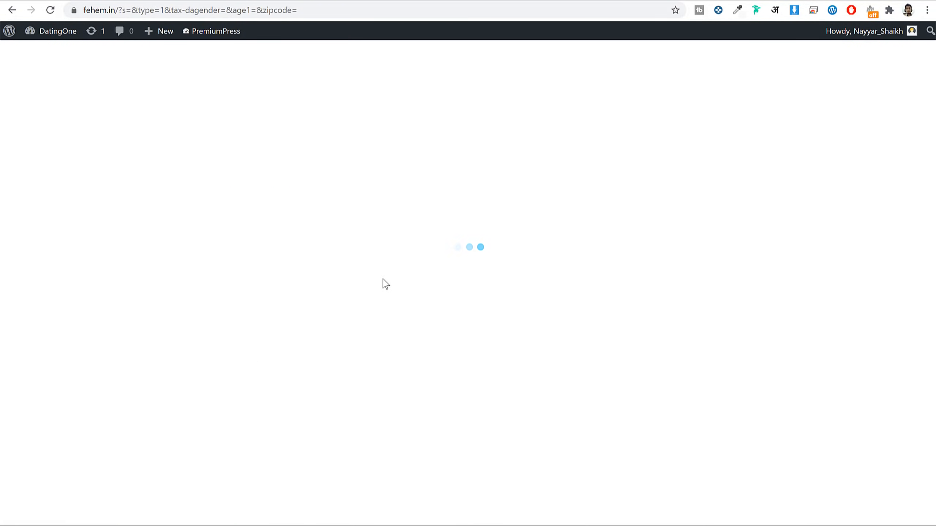
scroll(796, 232, "down", 5)
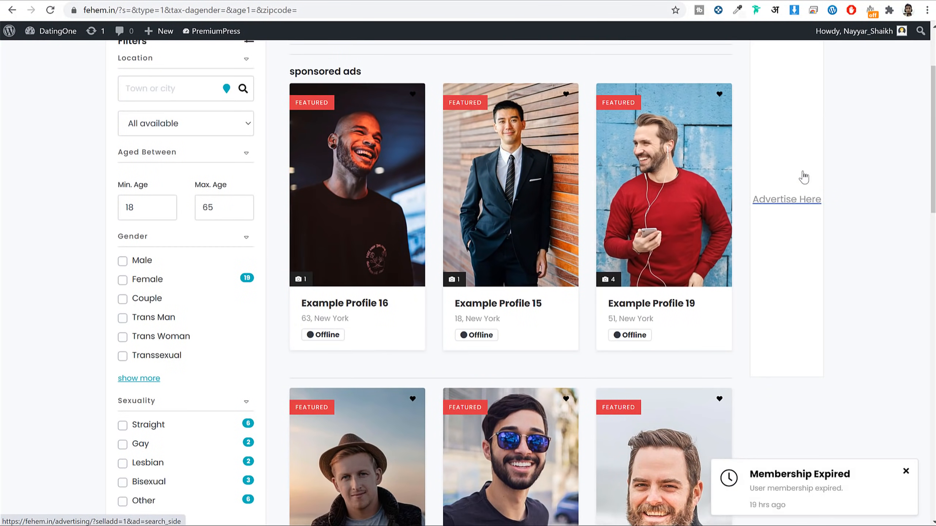
scroll(821, 225, "down", 2)
scroll(807, 195, "up", 7)
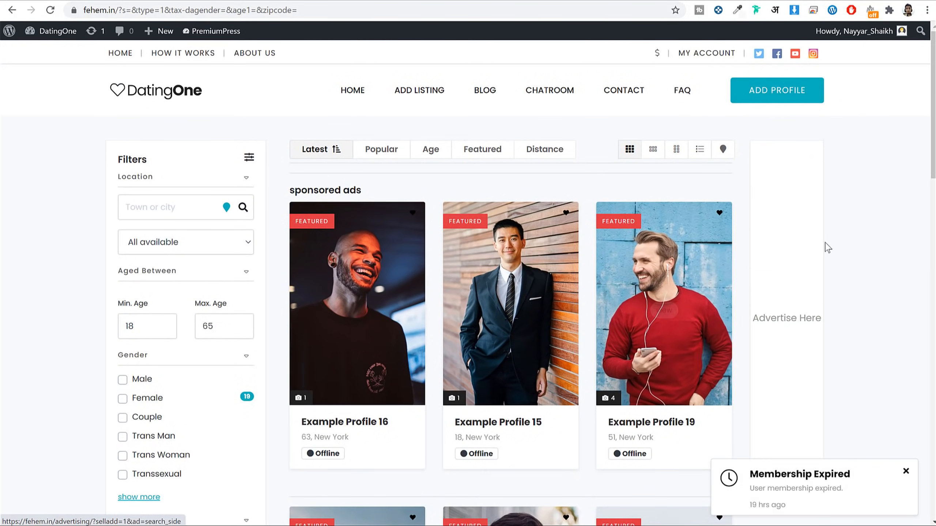
scroll(848, 227, "down", 4)
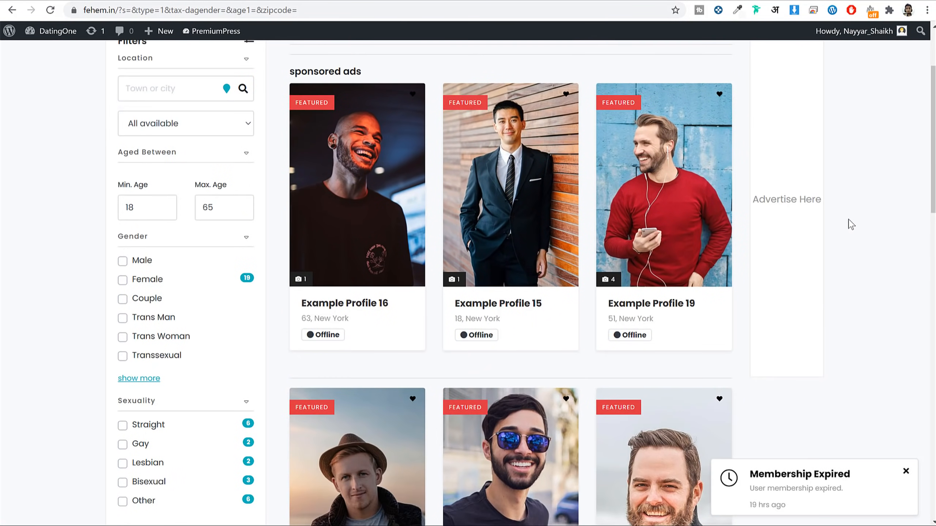
scroll(833, 218, "up", 2)
scroll(827, 287, "up", 2)
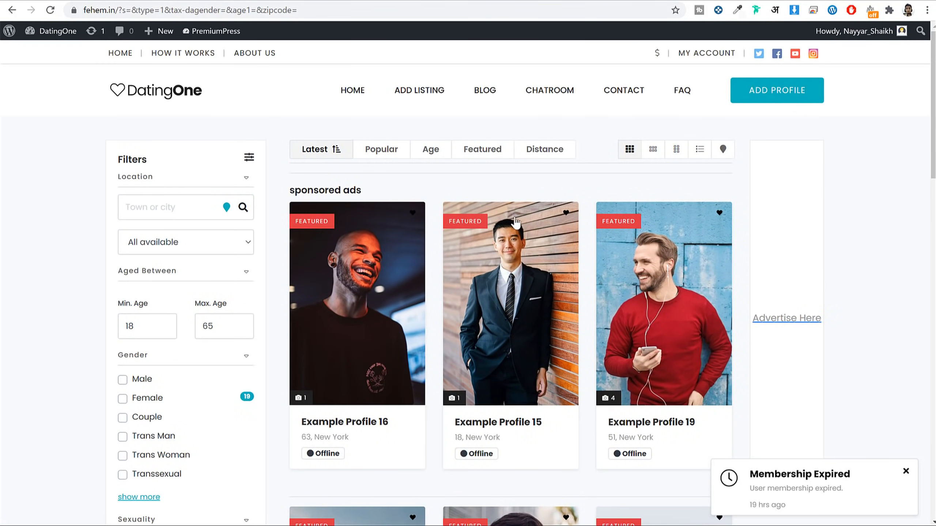
left_click(491, 98)
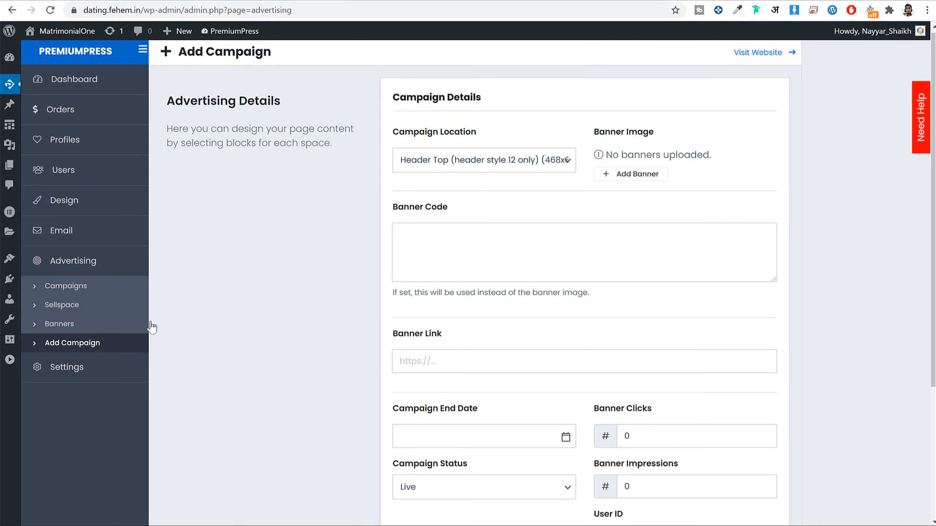
Step: Open Banners, start and cancel a banner upload, then go to the Sellspace locations
left_click(82, 322)
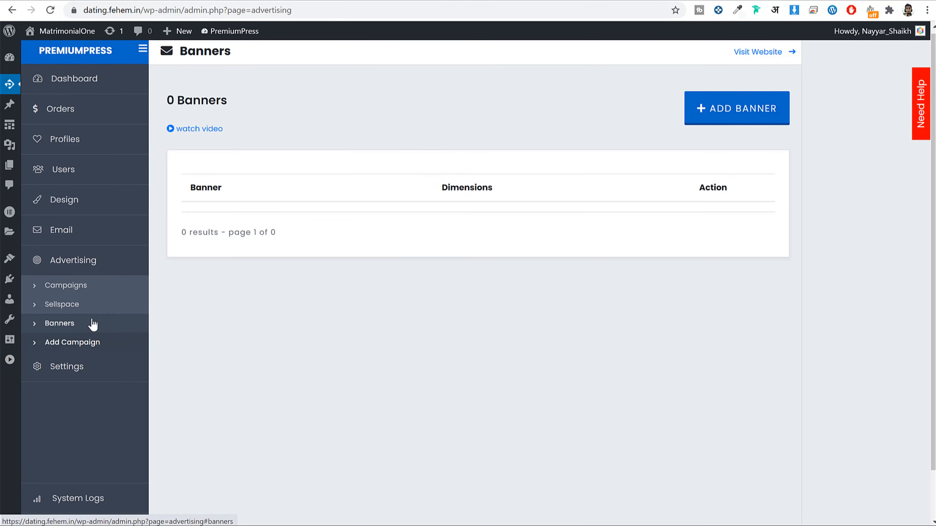
left_click(717, 108)
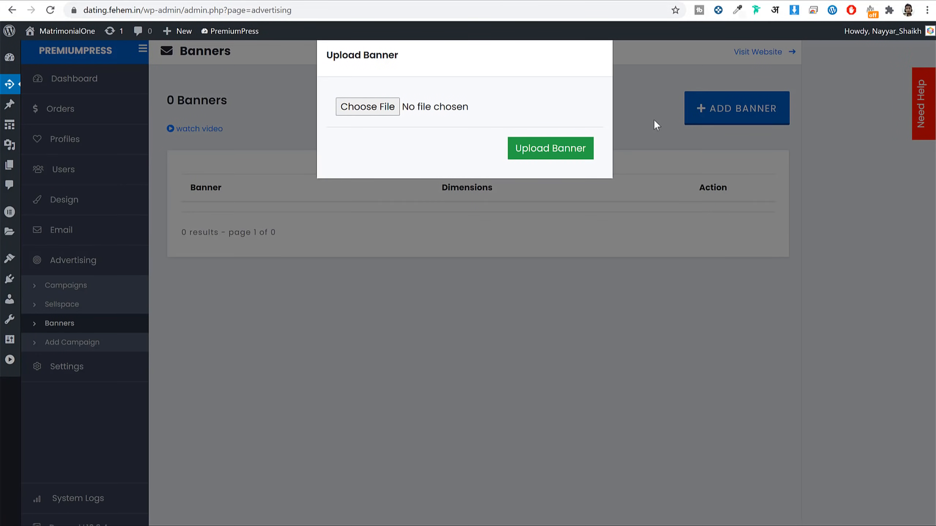
left_click(728, 164)
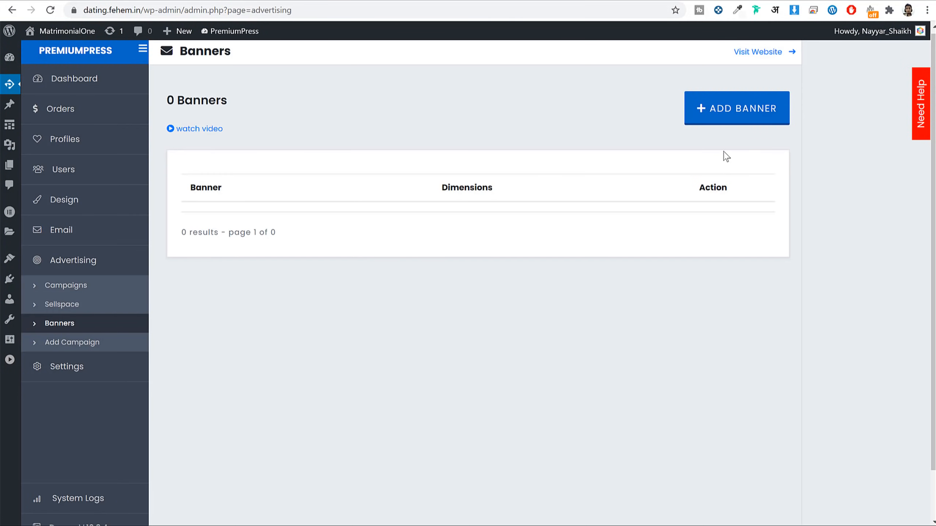
left_click(73, 304)
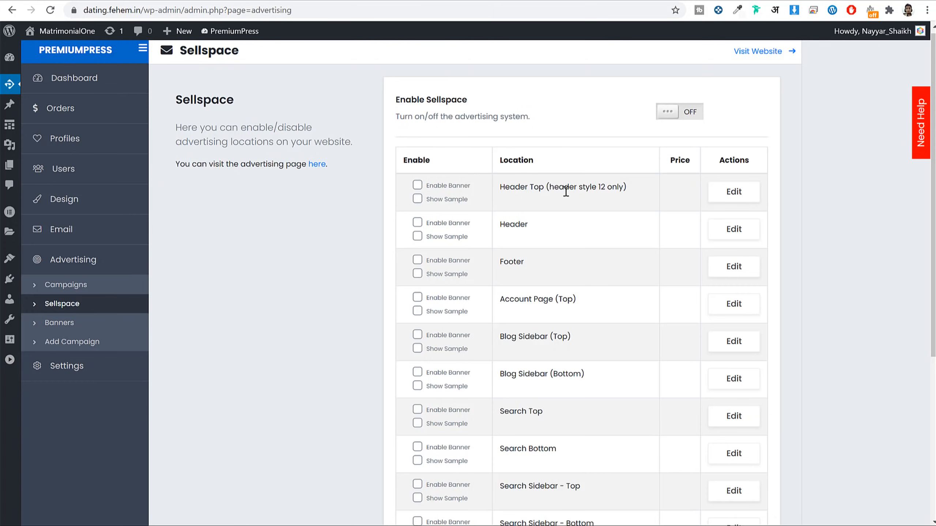
Step: Enable banners with sample ads for Search Top, Search Side and Single Profile Sidebar
scroll(592, 187, "down", 4)
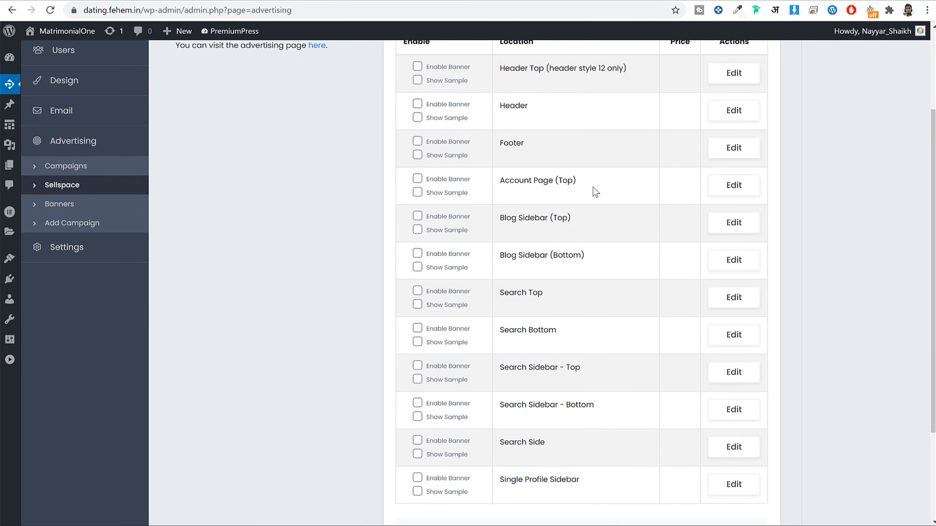
scroll(592, 187, "down", 1)
left_click_drag(553, 237, 504, 233)
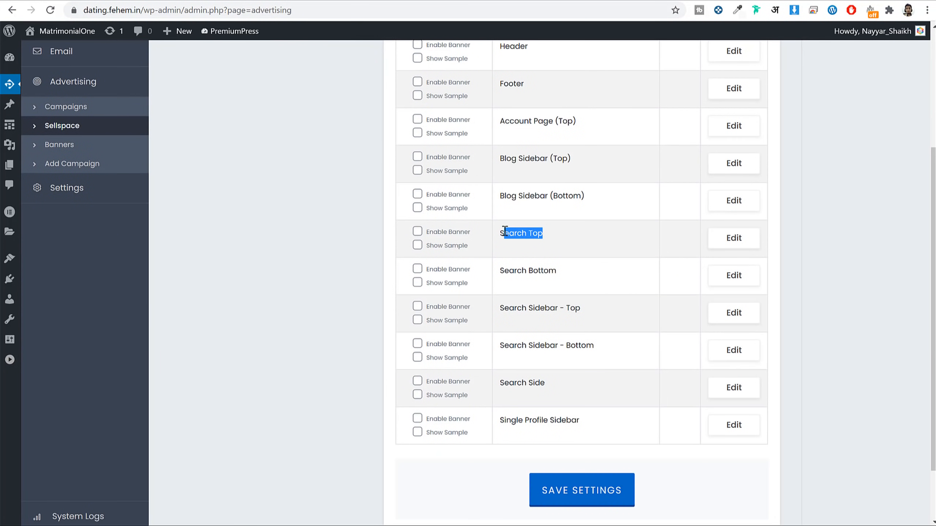
left_click(417, 246)
left_click(573, 264)
scroll(581, 272, "down", 2)
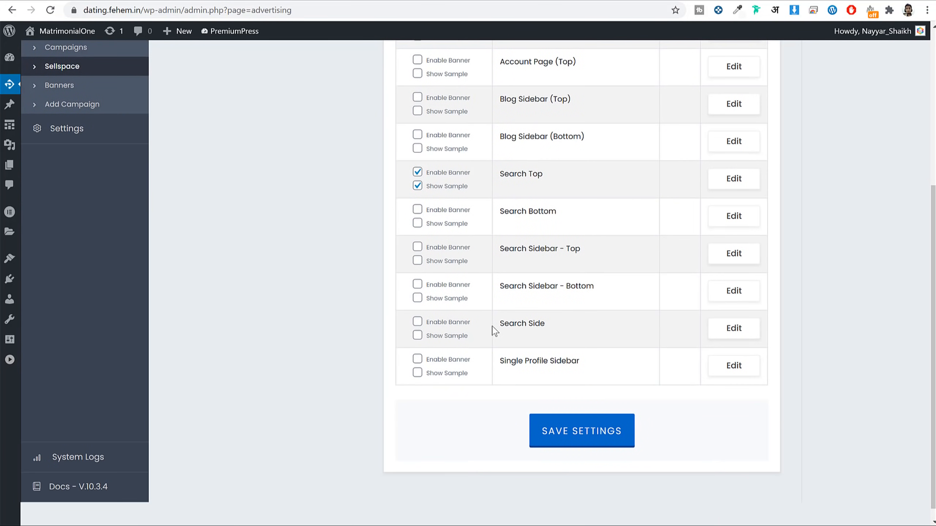
left_click(417, 321)
left_click(417, 335)
left_click_drag(566, 328, 500, 324)
left_click_drag(506, 363, 579, 362)
left_click(417, 358)
left_click(417, 372)
Step: Enable Blog Sidebar (Top) with a sample ad, save the Sellspace settings, and view the live site
left_click(95, 0)
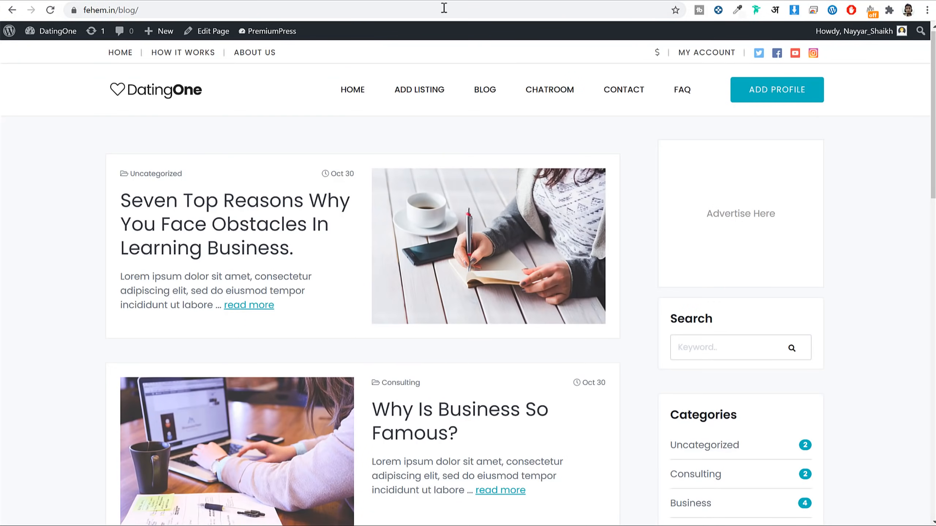
left_click(220, 3)
left_click(568, 360)
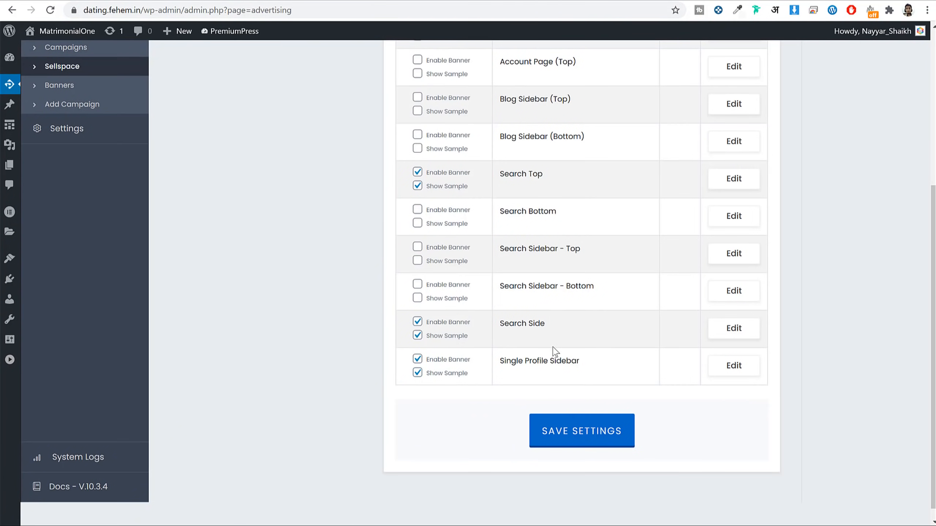
scroll(583, 329, "up", 3)
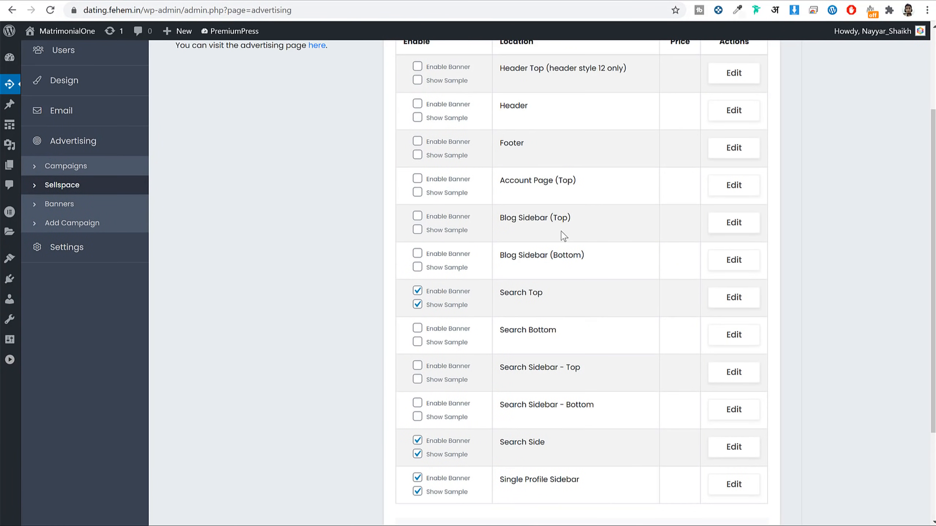
left_click(418, 217)
left_click(417, 230)
scroll(420, 240, "down", 4)
left_click(591, 424)
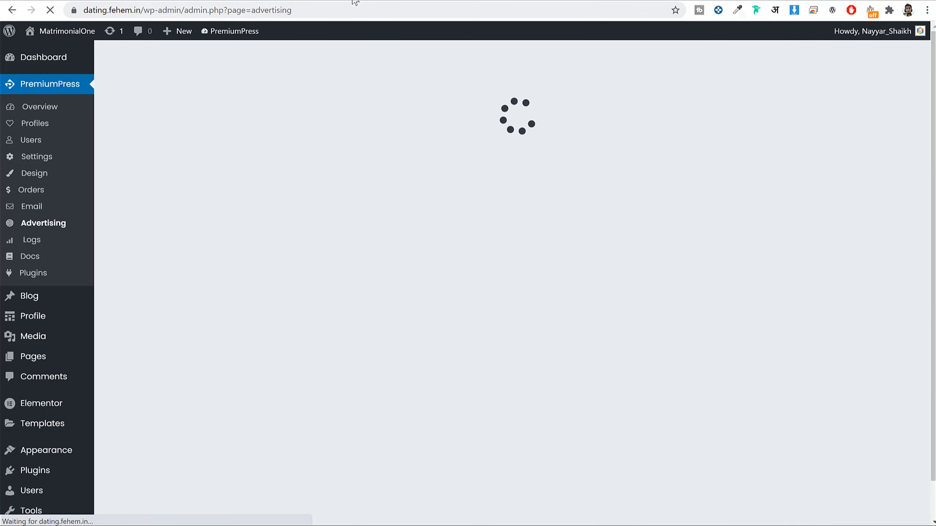
left_click(355, 2)
scroll(548, 139, "up", 15)
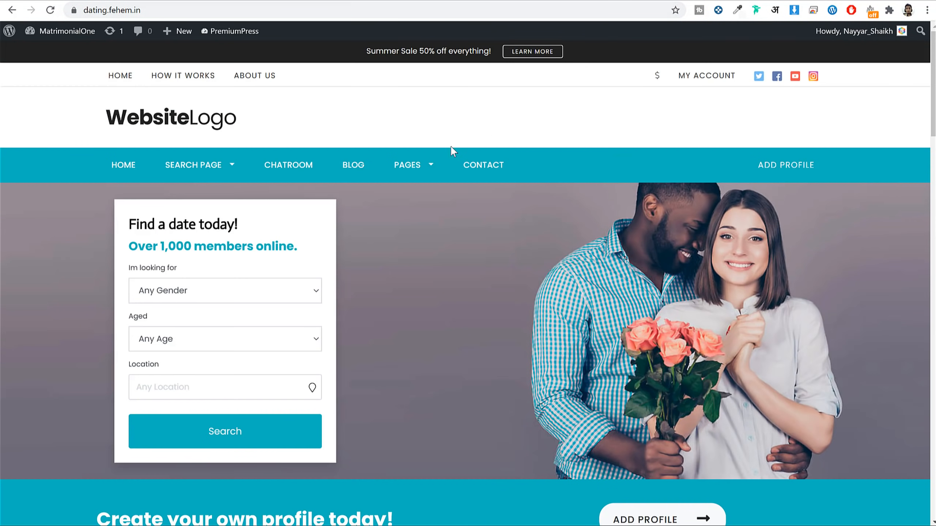
Step: Order the $30 Blog Sidebar (Top) ad from the live blog using Admin Test payment
left_click(355, 164)
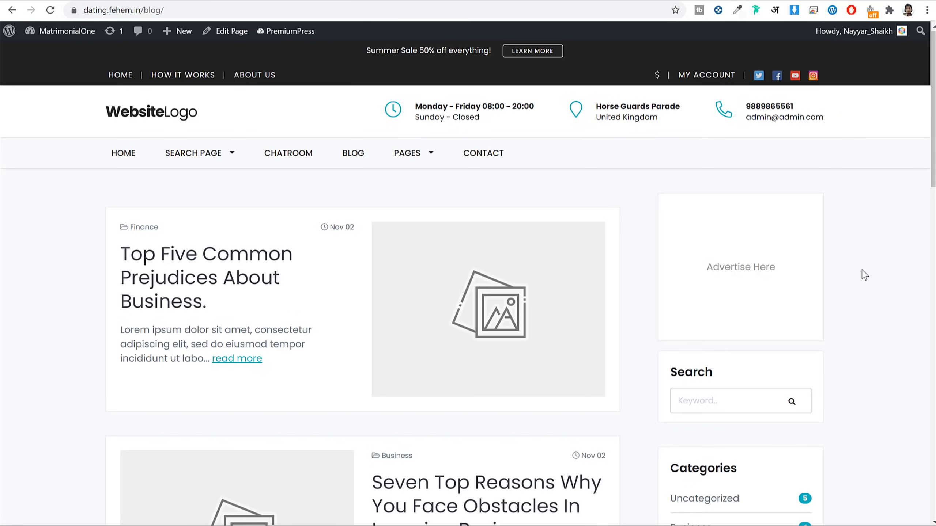
left_click(755, 269)
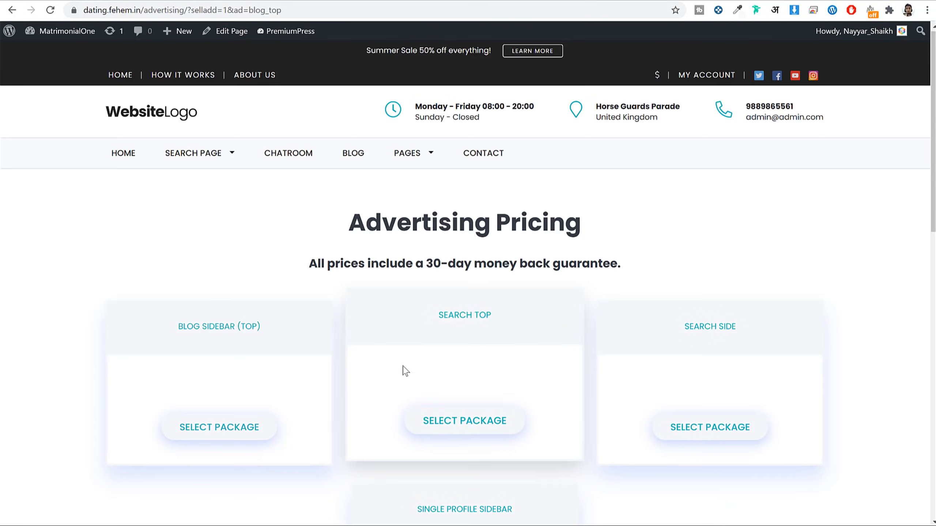
scroll(399, 371, "down", 3)
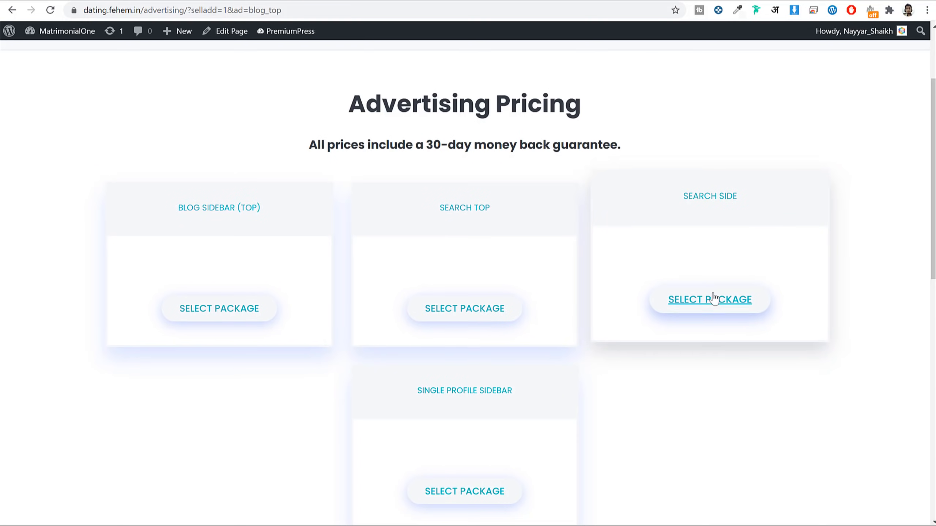
scroll(556, 349, "down", 5)
left_click(205, 136)
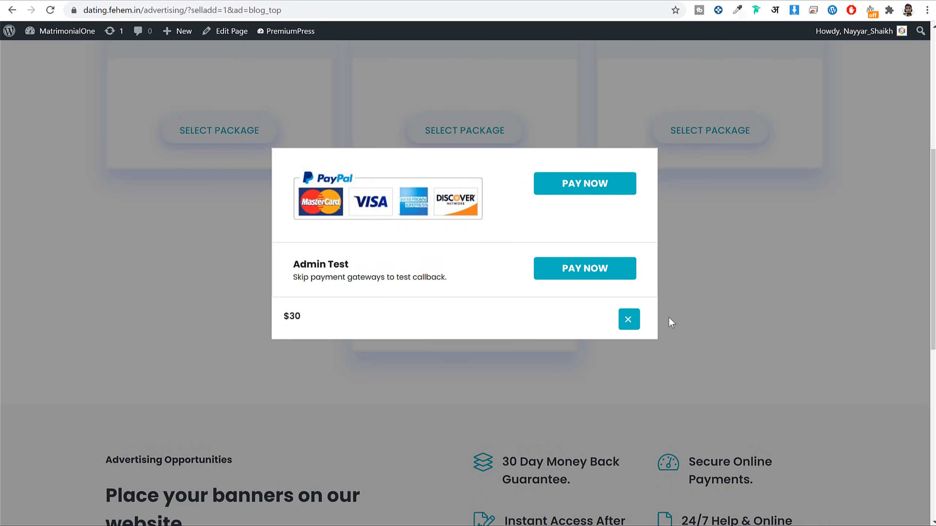
scroll(405, 281, "up", 3)
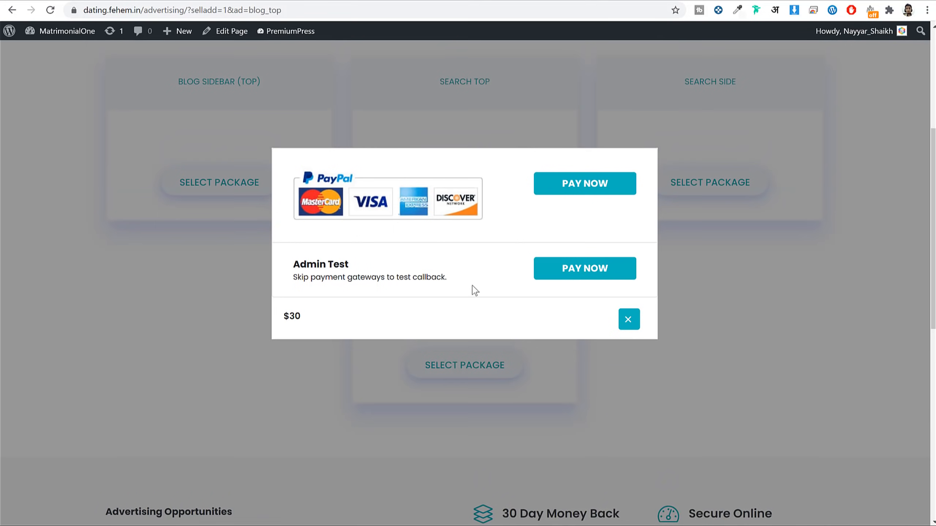
left_click_drag(345, 264, 293, 264)
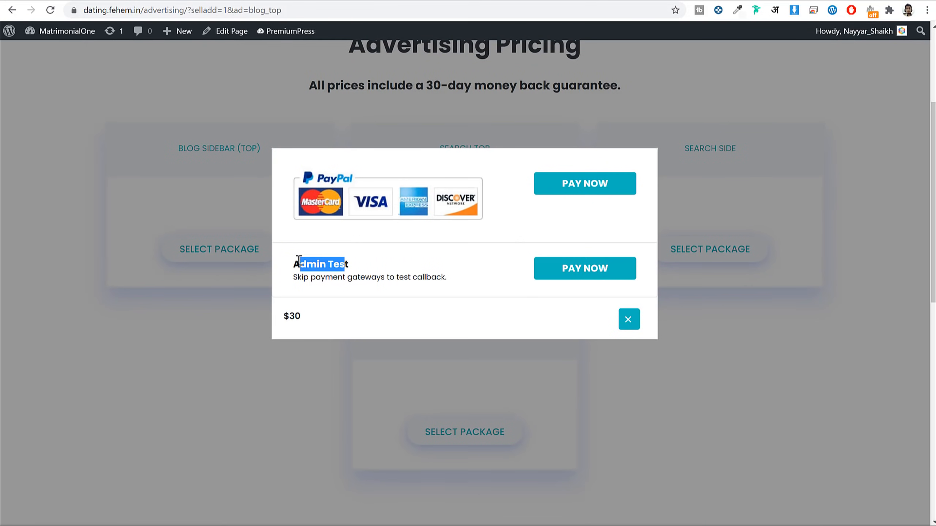
left_click(589, 274)
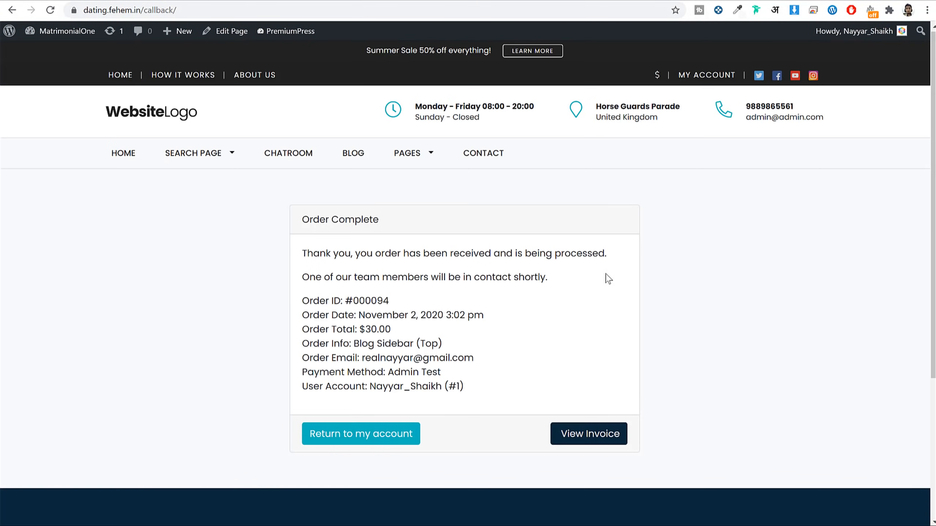
left_click(377, 442)
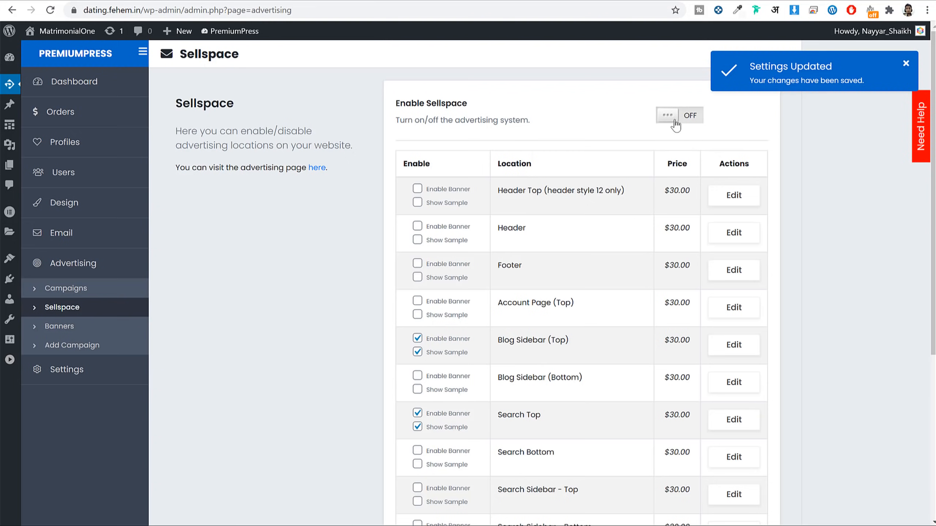
Step: Switch Enable Sellspace to ON and save the Sellspace settings
left_click(675, 125)
left_click_drag(393, 103, 474, 108)
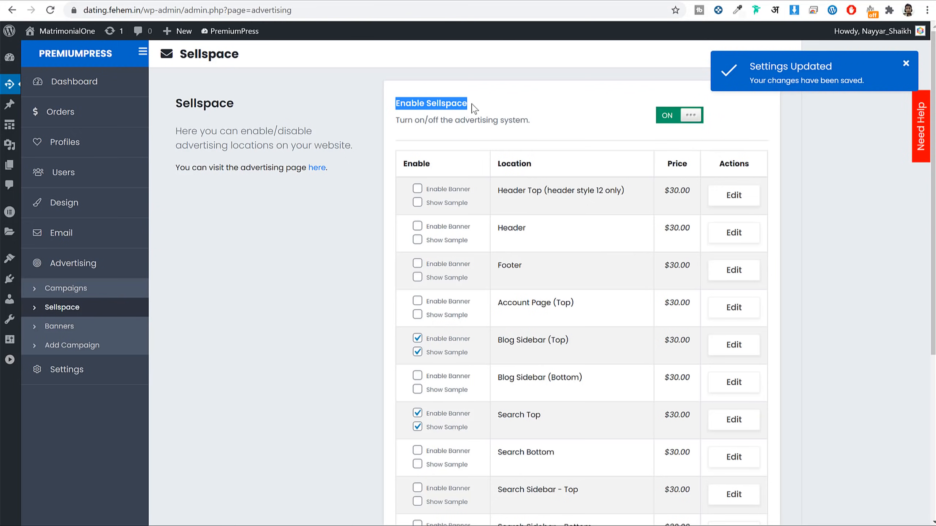
scroll(785, 250, "down", 6)
left_click(598, 419)
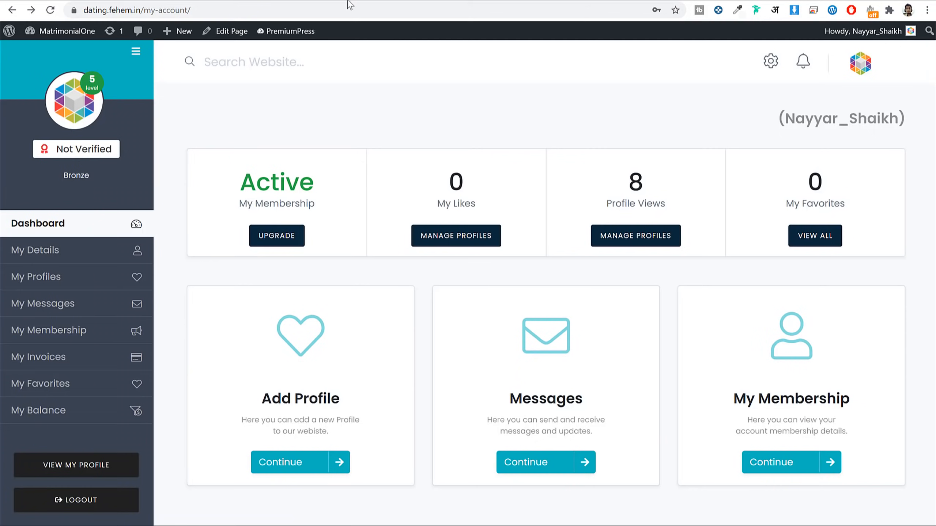
Step: Reload the front-end My Account page and check My Membership and My Favorites
left_click(348, 10)
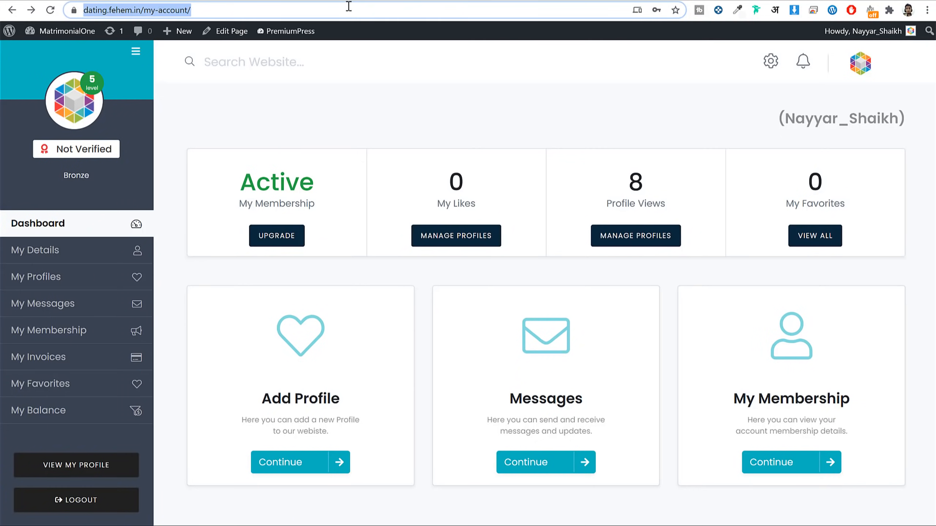
key("Return")
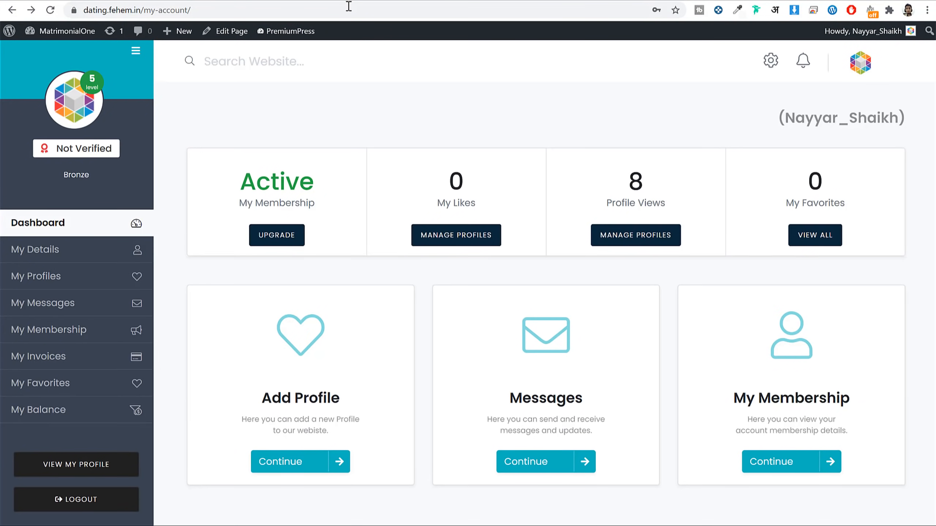
left_click(349, 7)
key("Return")
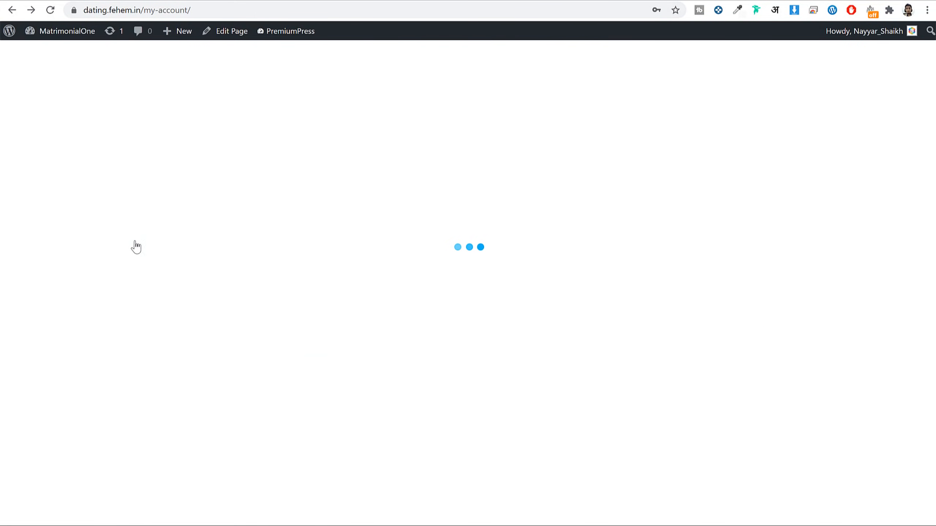
left_click(58, 331)
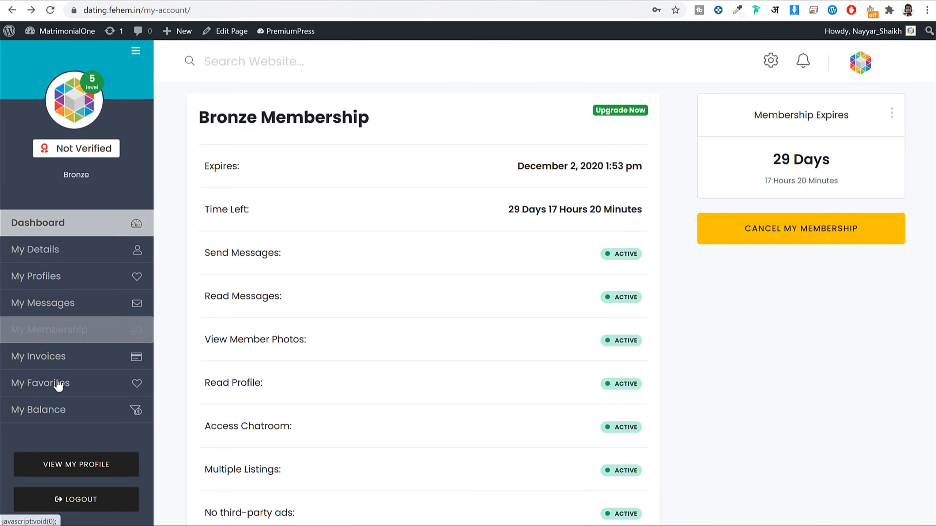
left_click(58, 384)
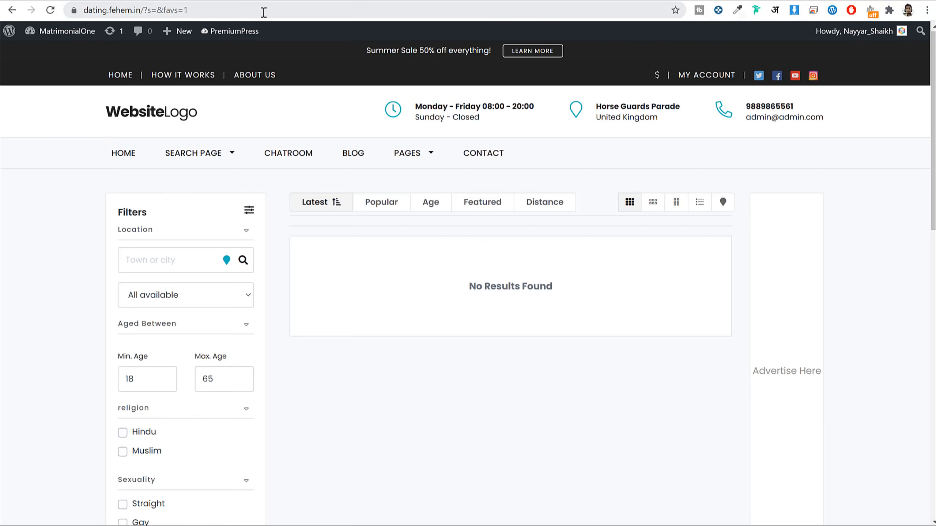
left_click(12, 11)
left_click(256, 10)
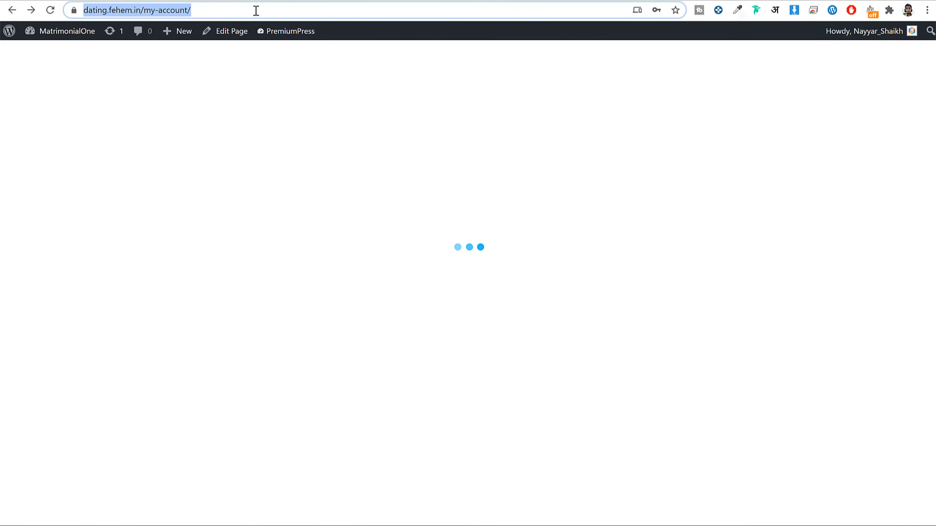
key("Return")
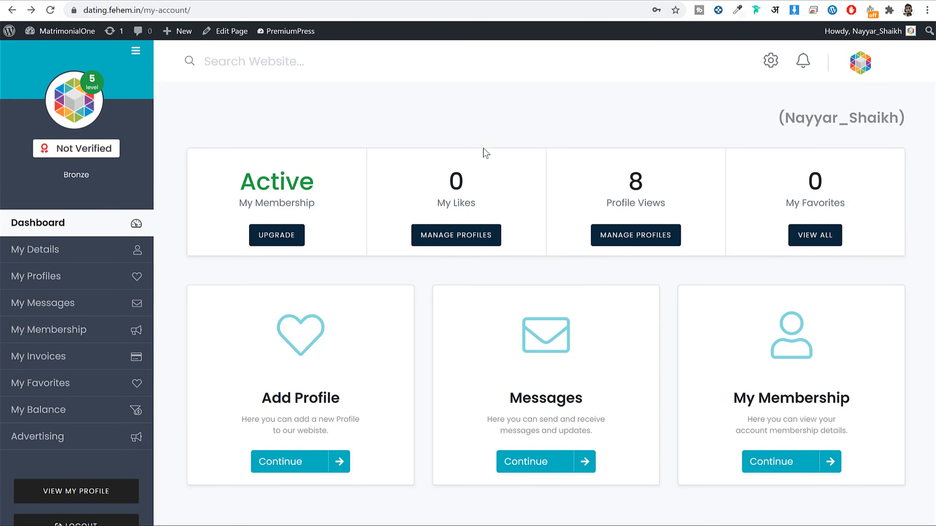
Step: Review the pending Blog Sidebar (Top) 280x250 campaign under Advertising and pick image1 as its banner file
left_click(55, 444)
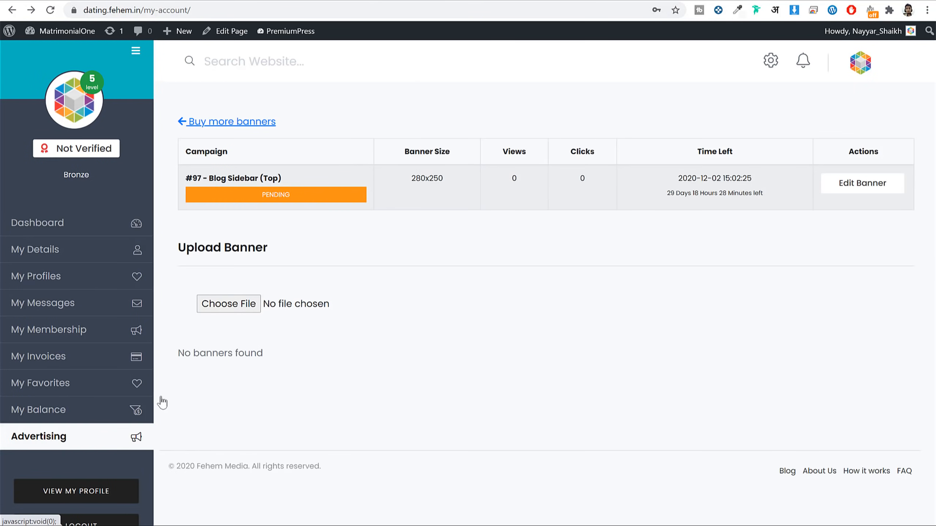
left_click_drag(213, 178, 297, 182)
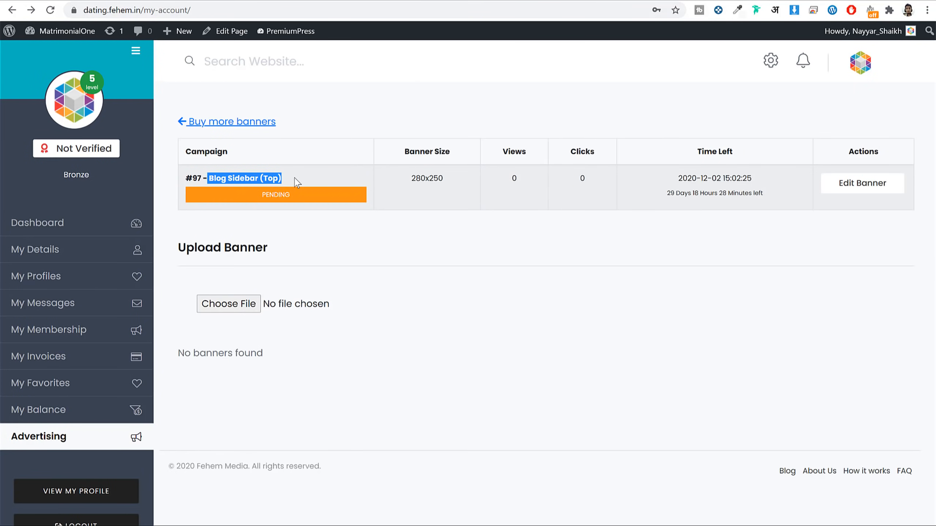
left_click(854, 189)
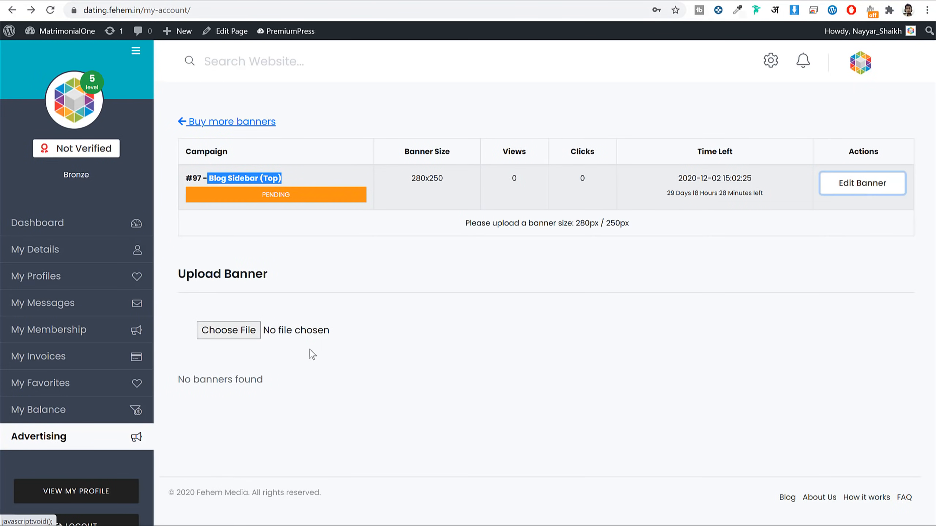
left_click(229, 332)
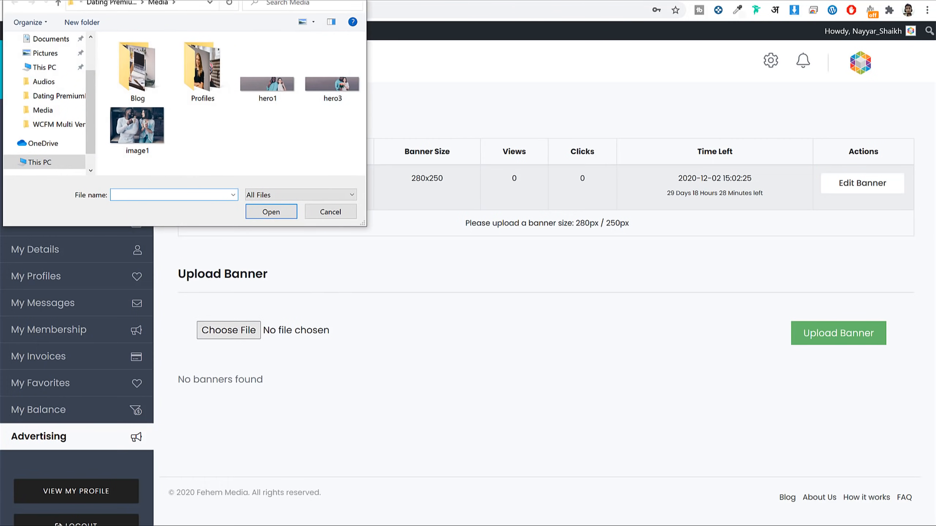
left_click(827, 98)
left_click(414, 176)
double_click(414, 176)
left_click(229, 331)
left_click(161, 138)
left_click(271, 212)
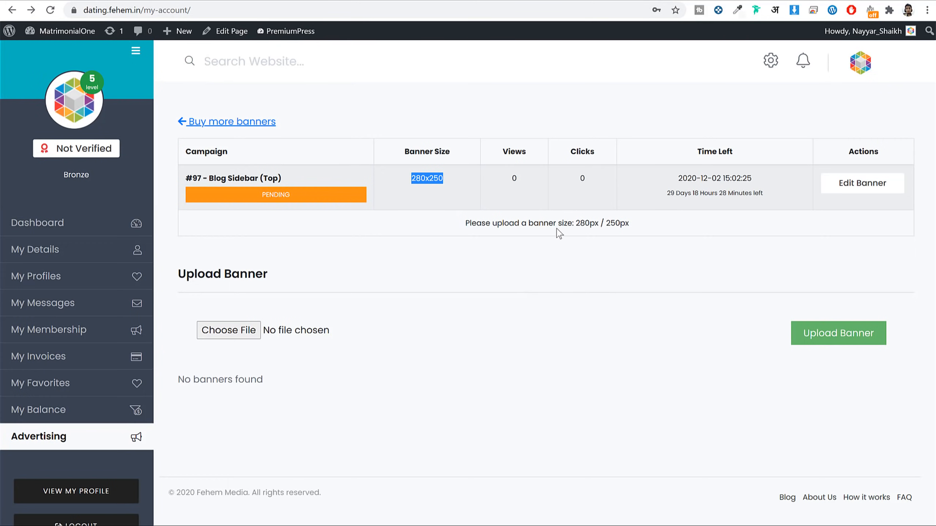
left_click(234, 2)
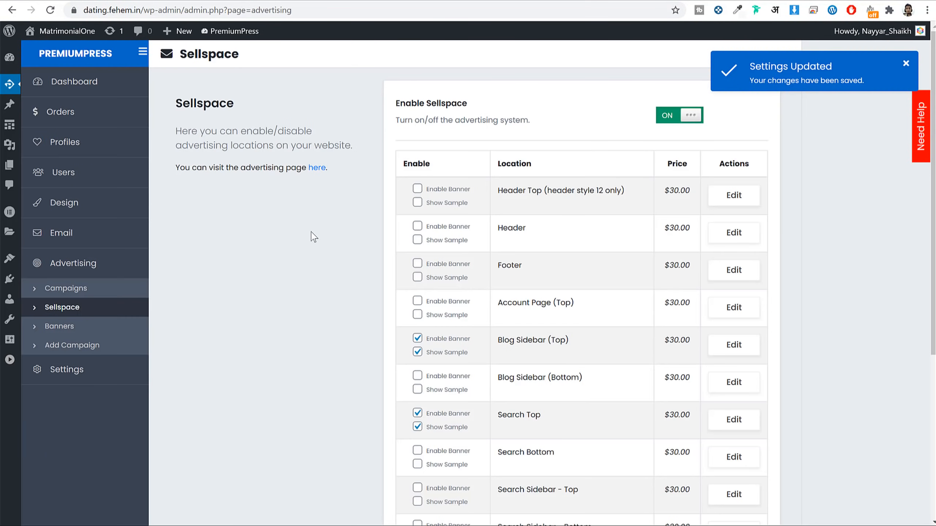
Step: Set the Blog Sidebar (Top) campaign's status to Live, save it, and open the Sellspace locations list
left_click(83, 328)
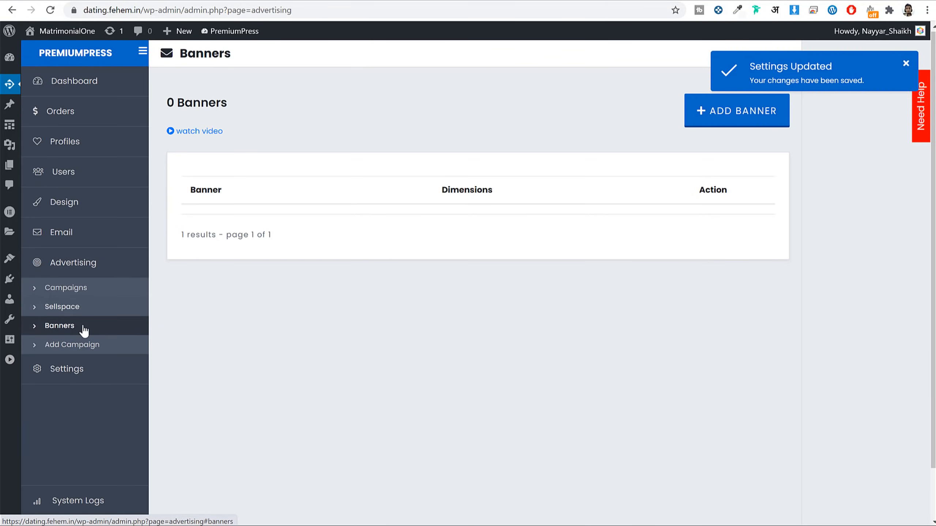
left_click(51, 10)
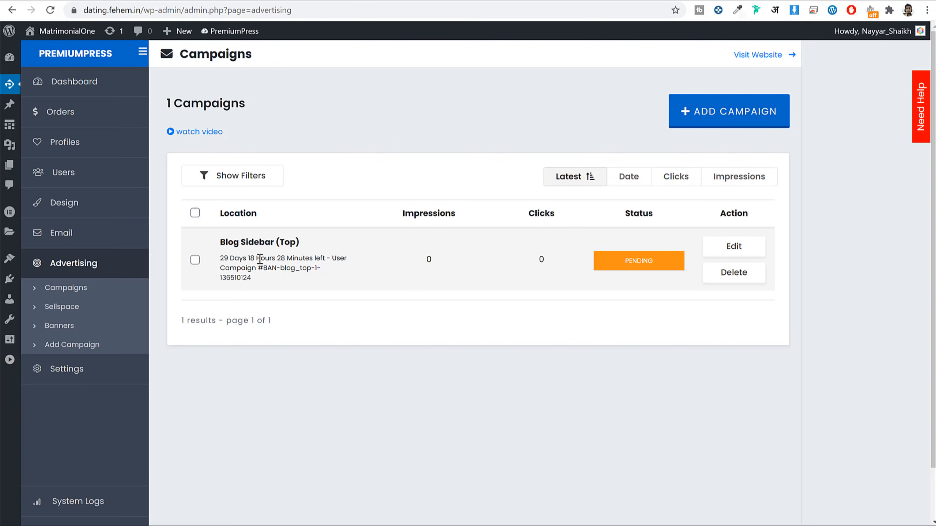
left_click_drag(226, 254, 273, 270)
left_click(733, 253)
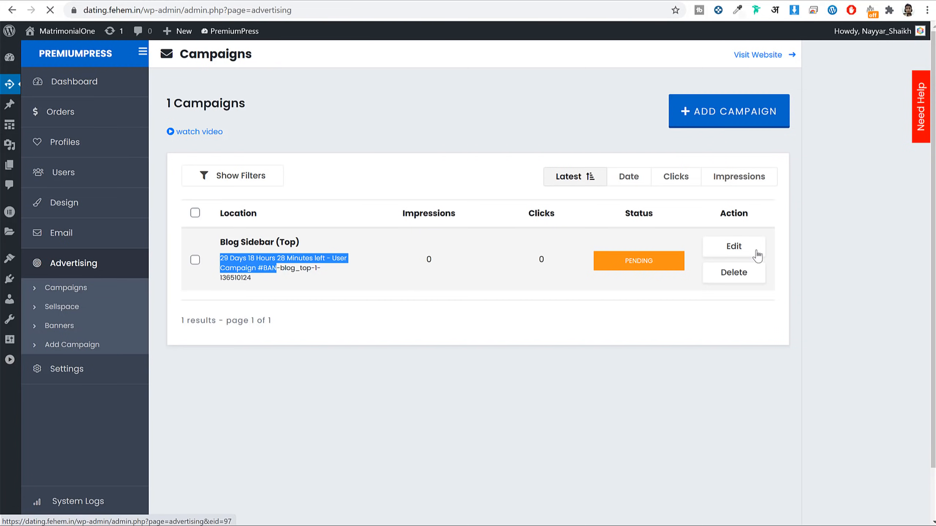
scroll(854, 210, "down", 5)
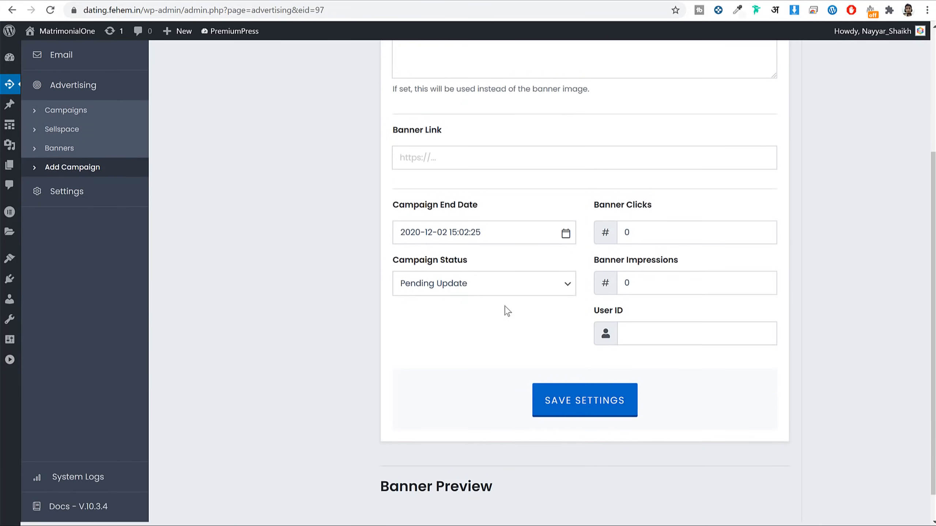
left_click(444, 287)
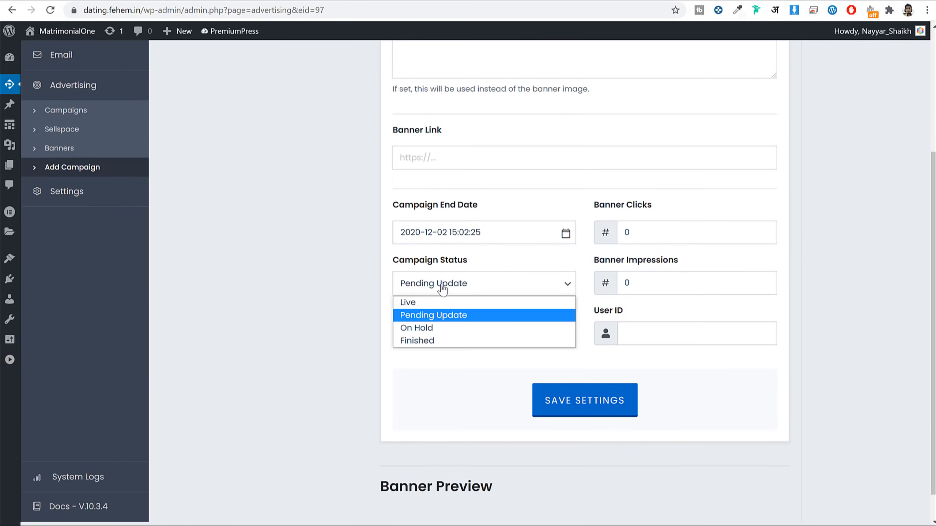
left_click(423, 303)
left_click(561, 398)
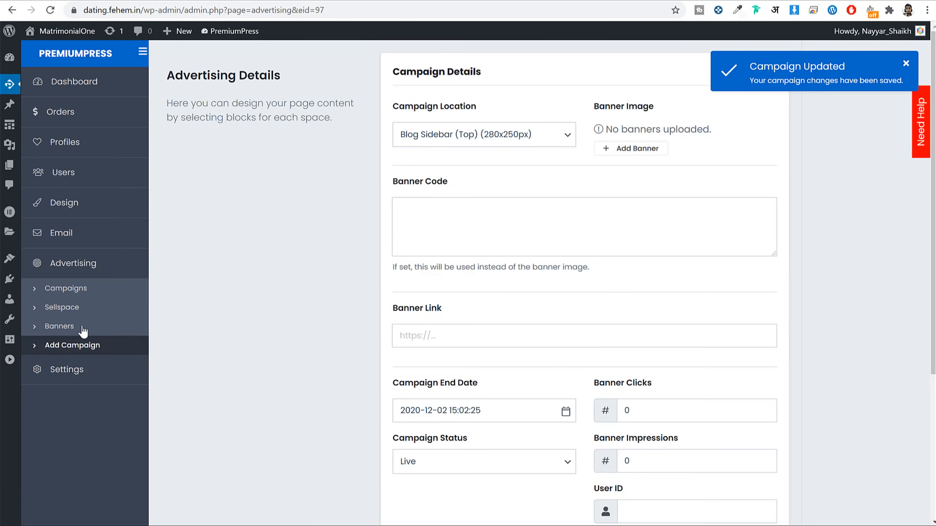
left_click(72, 310)
scroll(673, 214, "down", 5)
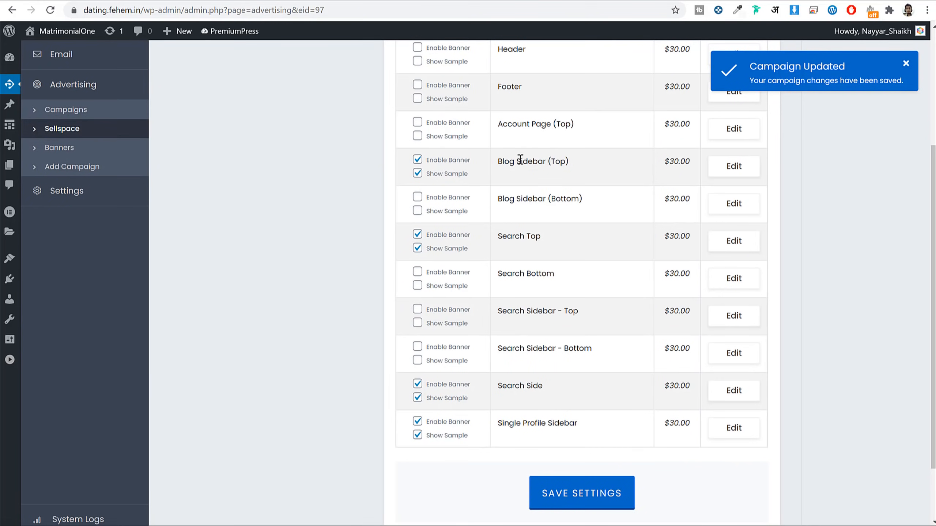
Step: Check the Blog Sidebar (Top) location's $30 price, 30-day length and 280x250 size, leaving them unchanged
left_click_drag(680, 162, 664, 162)
left_click(734, 166)
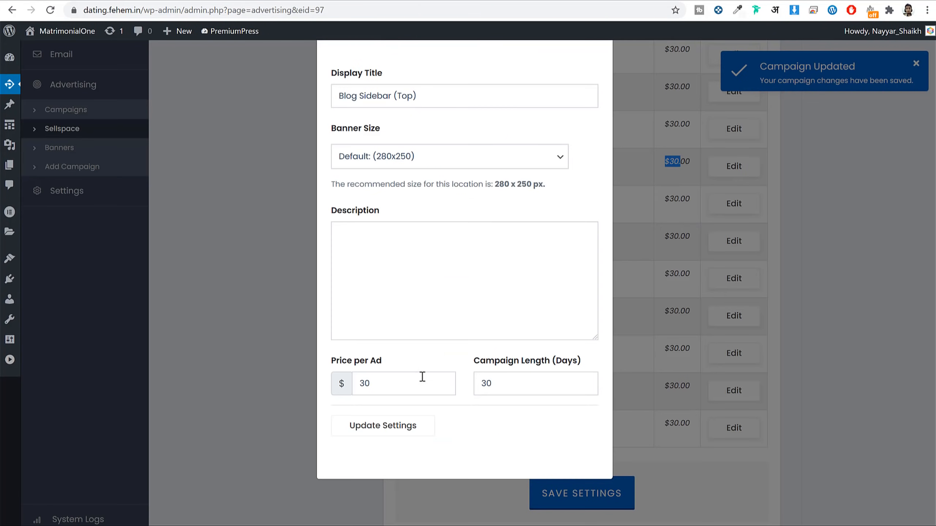
left_click_drag(396, 390, 350, 389)
left_click_drag(541, 379, 414, 381)
left_click_drag(341, 384, 462, 375)
left_click(388, 161)
left_click(467, 134)
left_click_drag(348, 381, 435, 375)
left_click(700, 243)
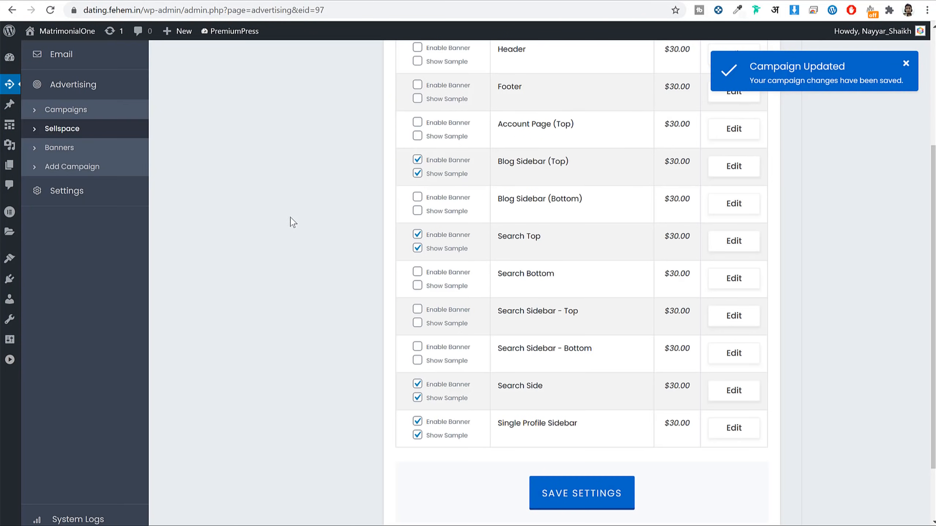
left_click(89, 201)
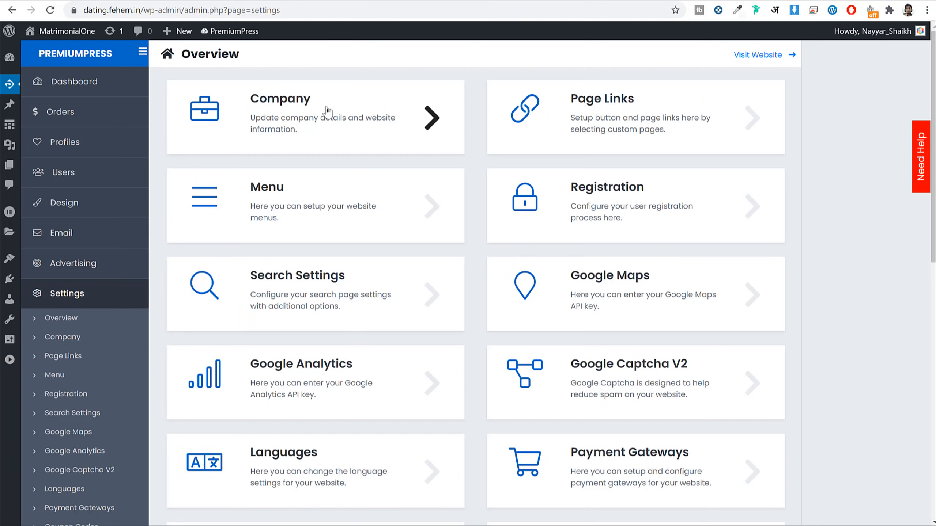
left_click(299, 115)
scroll(637, 216, "down", 1)
scroll(508, 286, "up", 1)
left_click(131, 262)
scroll(626, 111, "up", 1)
left_click(623, 101)
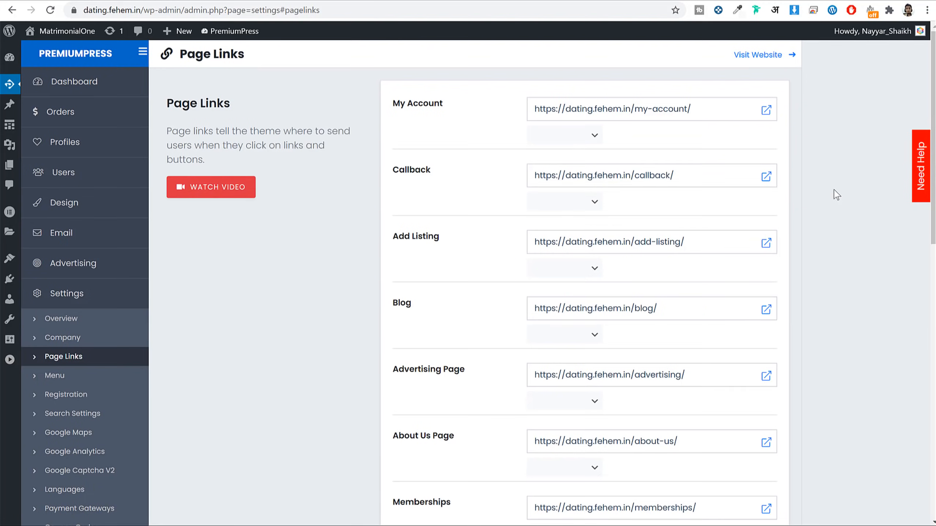
scroll(837, 204, "down", 12)
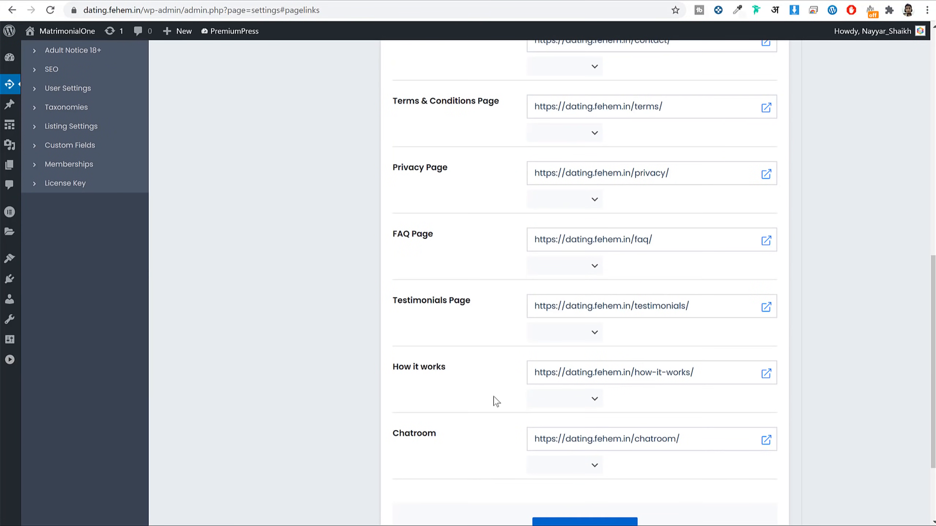
scroll(441, 377, "up", 9)
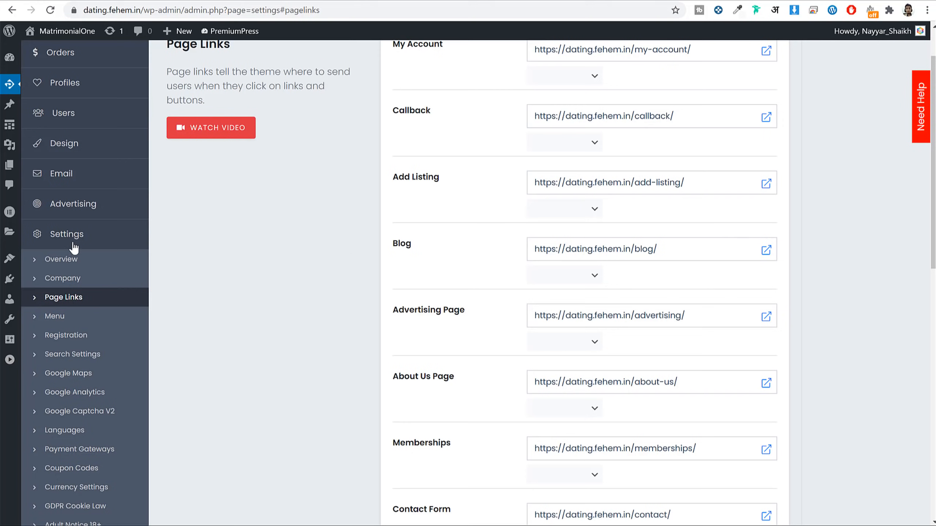
left_click(76, 267)
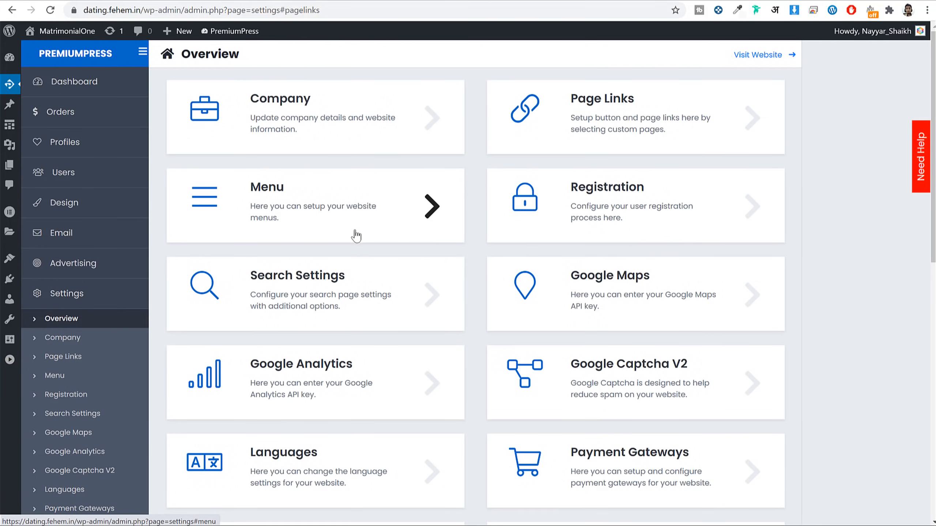
Step: Open the PremiumPress menu settings and check the live site's main navigation
left_click(326, 225)
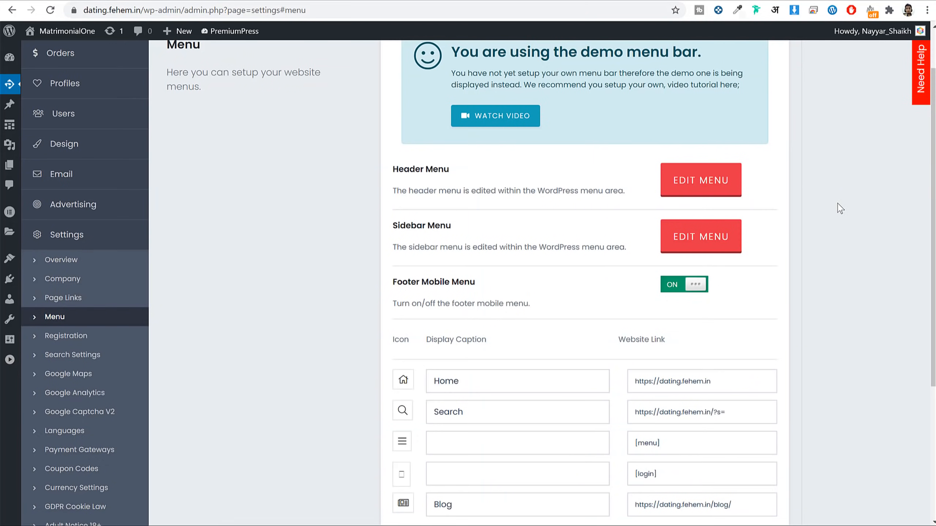
left_click(338, 1)
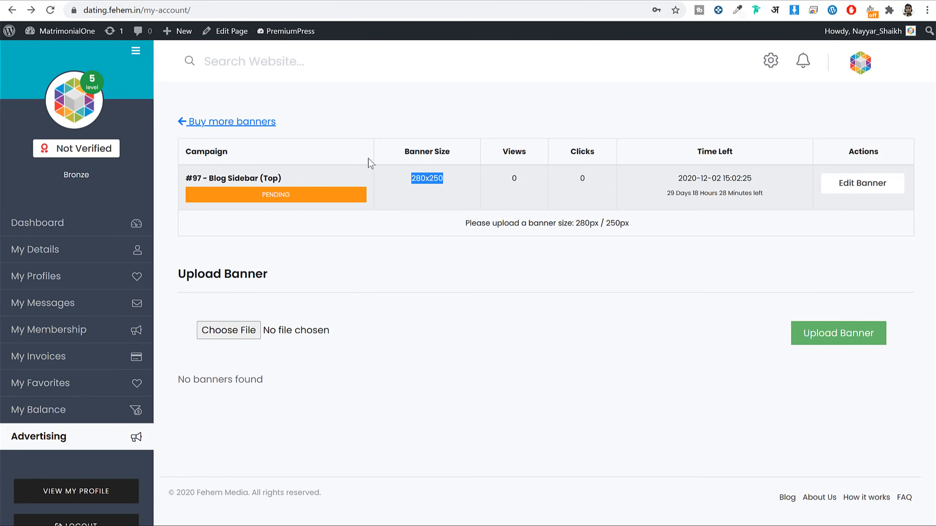
left_click(128, 54)
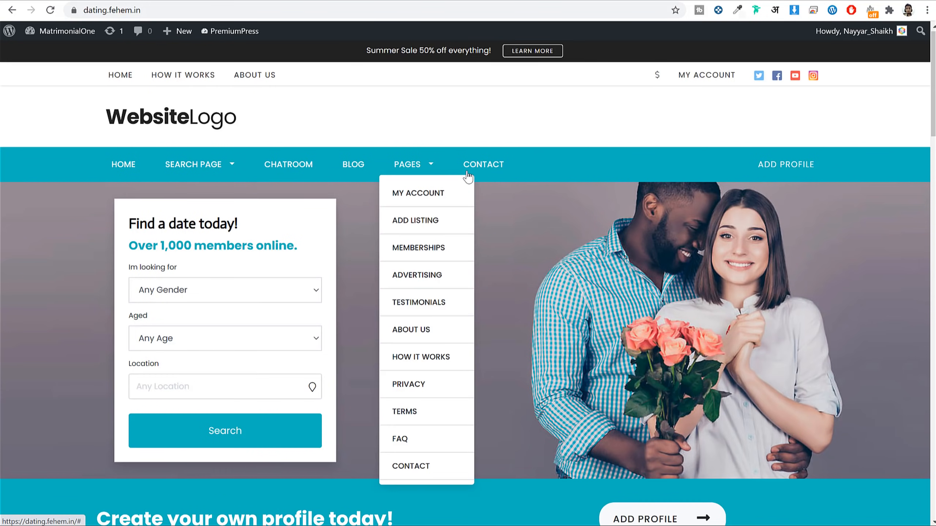
Step: Open the Header Menu's Edit Menu link in a new tab and switch to it
mouse_move(165, 172)
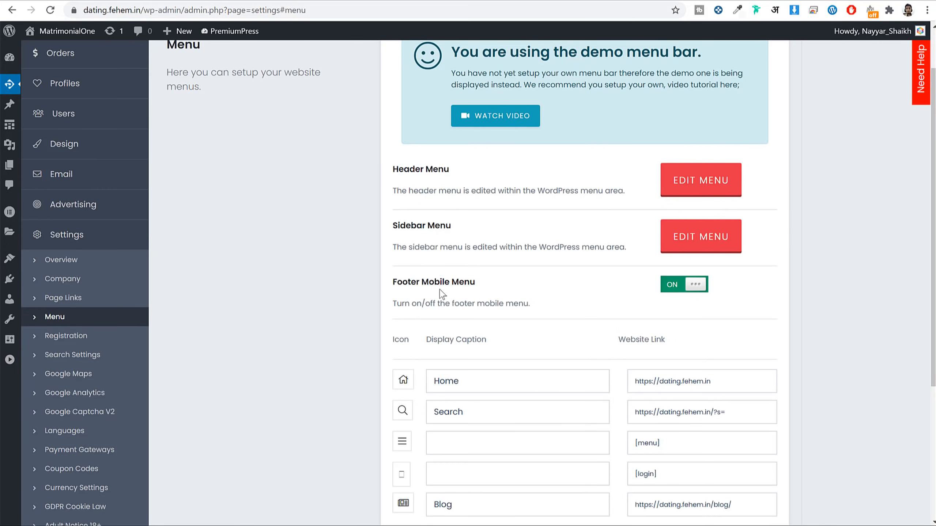
right_click(684, 184)
left_click(695, 195)
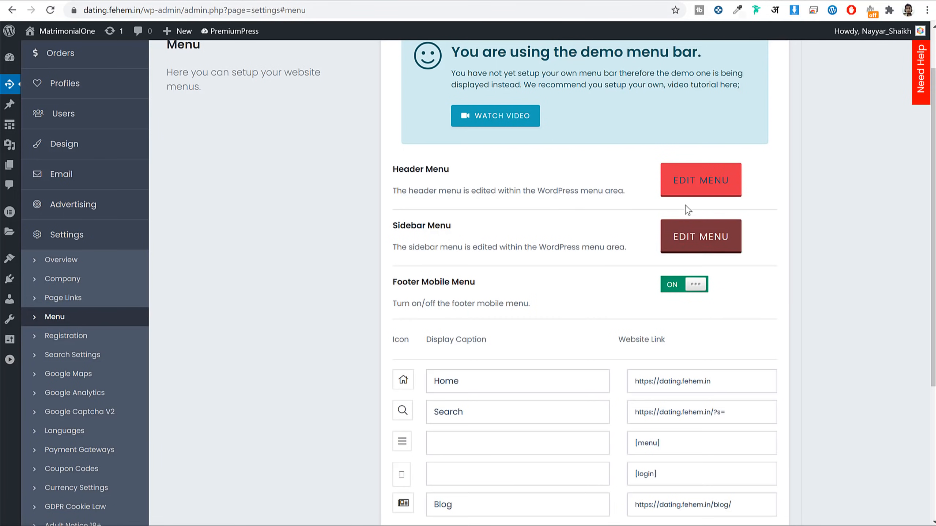
right_click(690, 183)
left_click(540, 171)
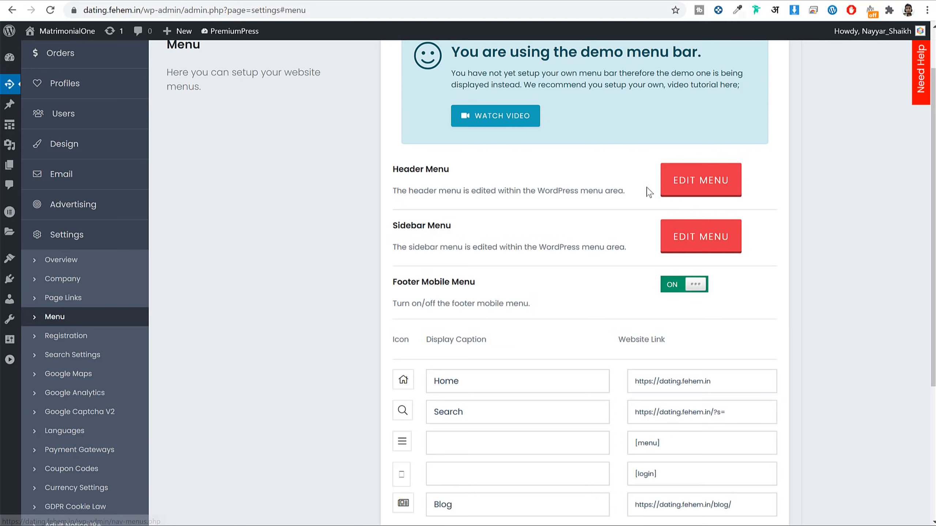
left_click(278, 0)
Step: Create a menu named 'Main Menu' and tick the Home, Blog, chatroom and Contact pages
left_click(432, 198)
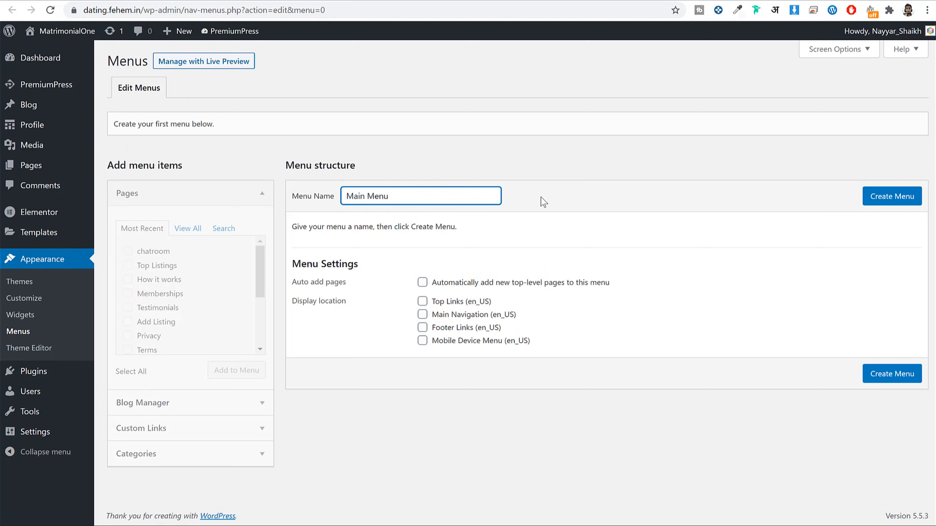
left_click(888, 199)
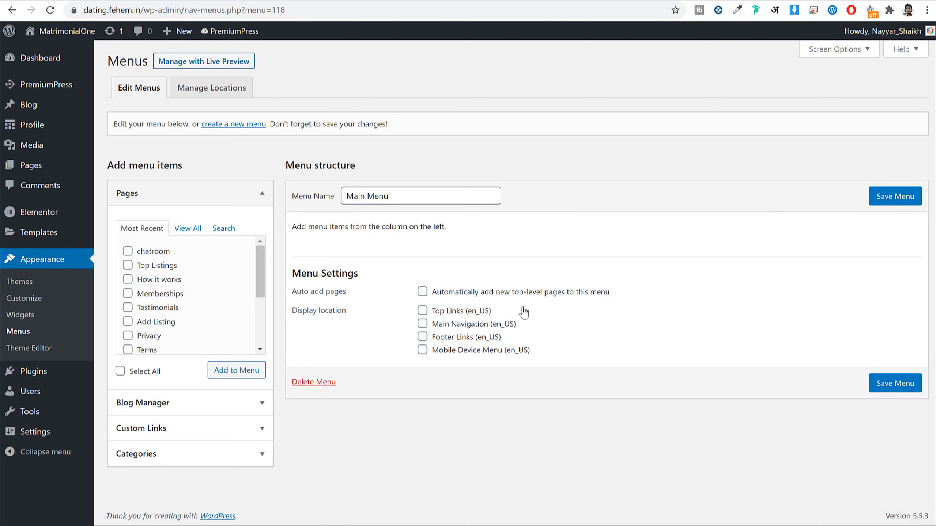
left_click(188, 229)
left_click(147, 251)
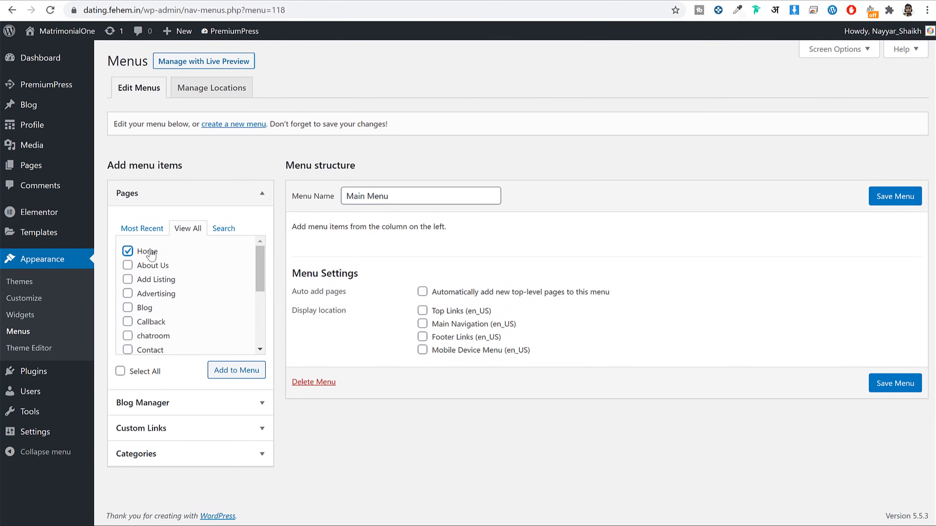
left_click(150, 265)
left_click(154, 280)
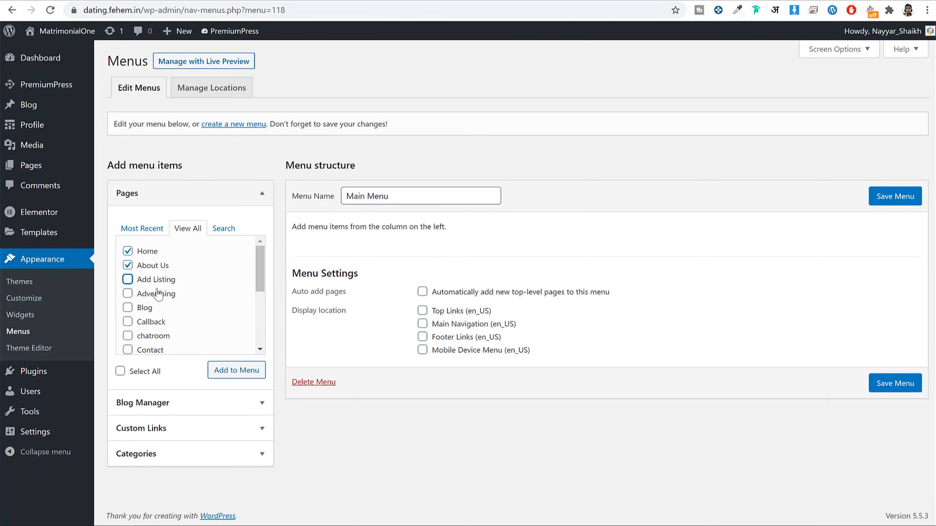
left_click(204, 294)
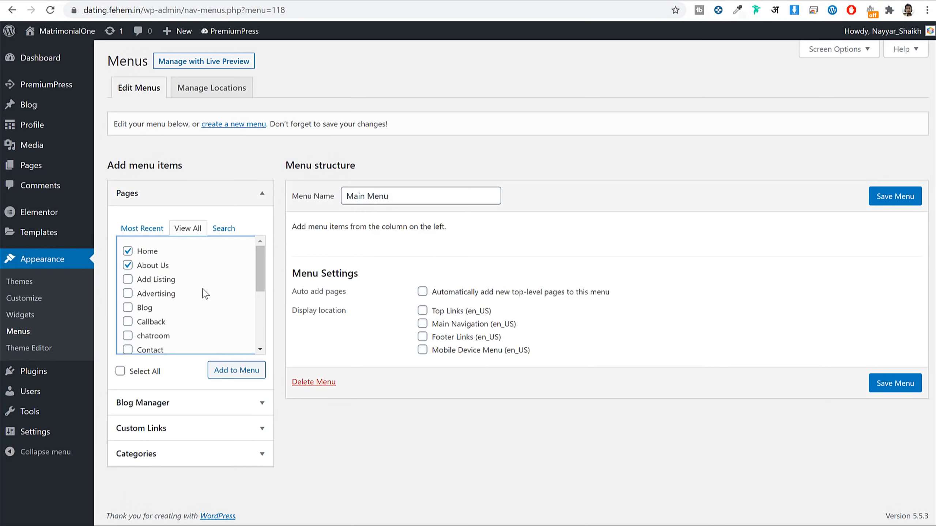
left_click(128, 308)
scroll(206, 314, "down", 2)
left_click(127, 276)
left_click(128, 290)
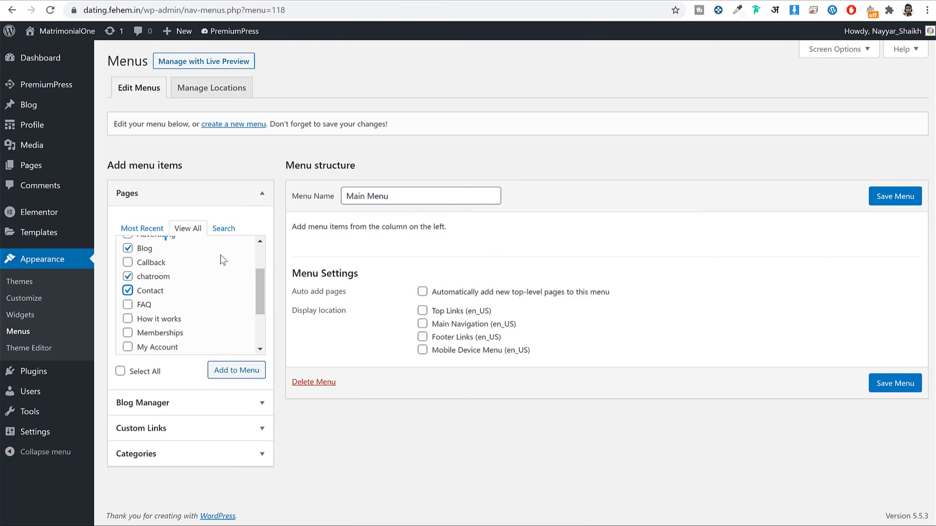
Step: Add the ticked pages to Main Menu, assign it to Main Navigation, save, and reload the site
scroll(189, 290, "up", 2)
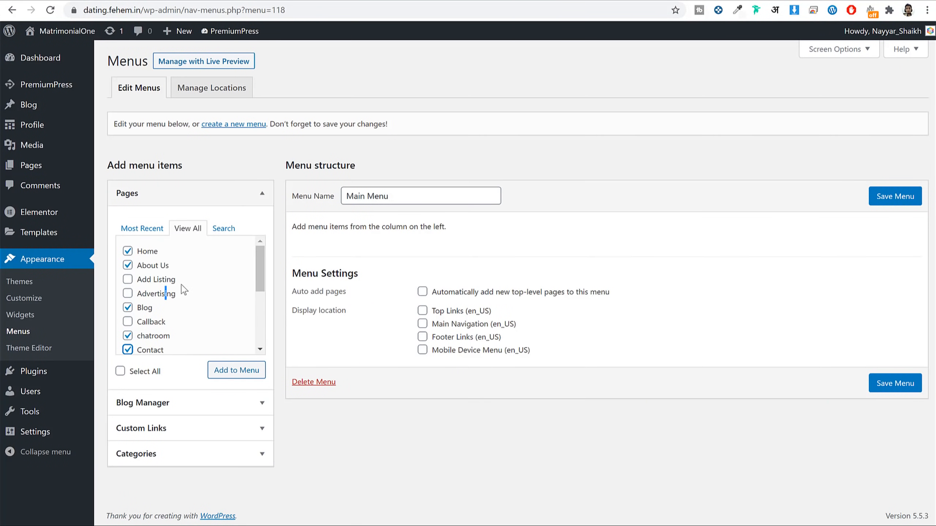
scroll(210, 288, "down", 3)
scroll(191, 295, "down", 1)
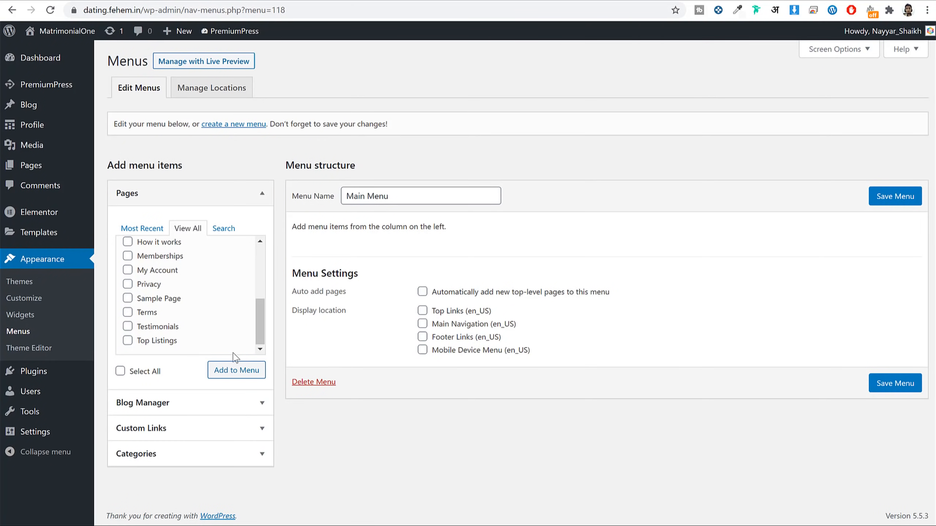
left_click(236, 370)
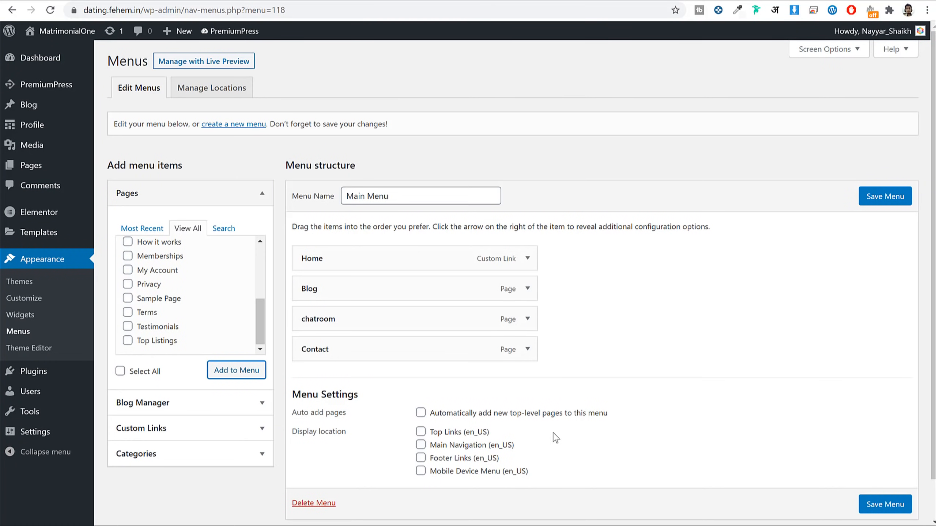
left_click(421, 445)
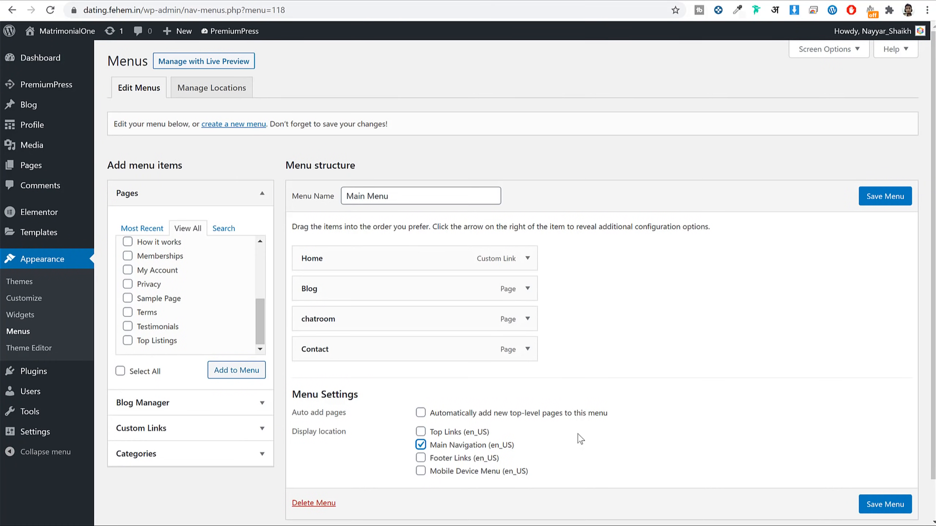
left_click(903, 497)
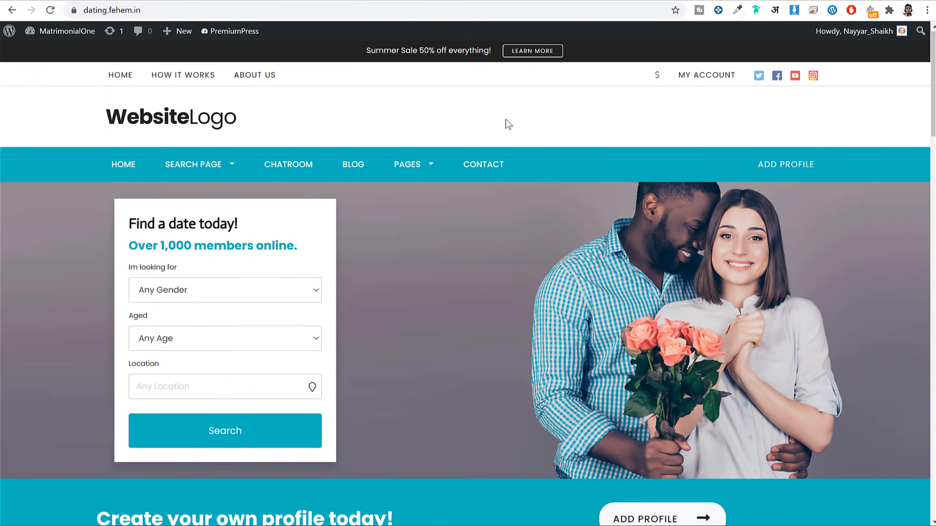
left_click(50, 10)
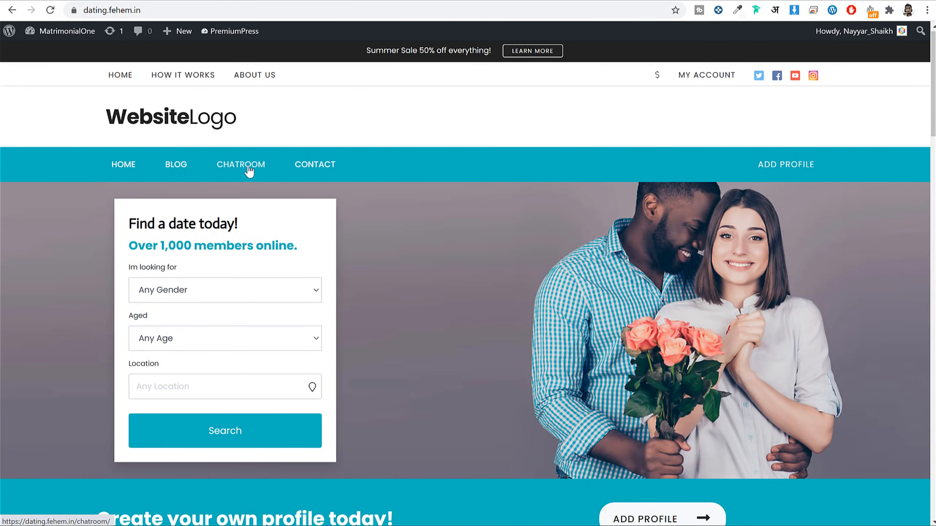
Step: Copy the Search link address from the PremiumPress Menu settings
left_click(191, 0)
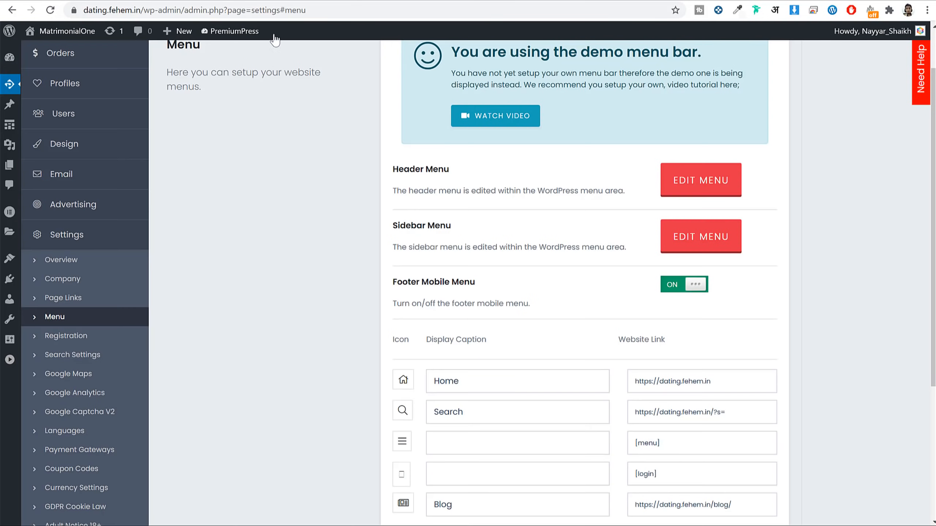
left_click_drag(450, 227, 390, 230)
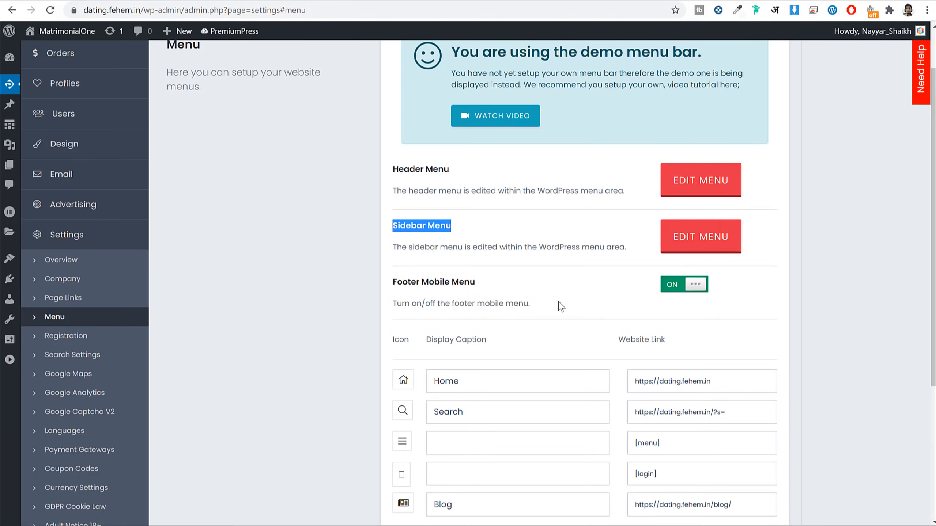
scroll(552, 297, "down", 5)
scroll(524, 271, "up", 7)
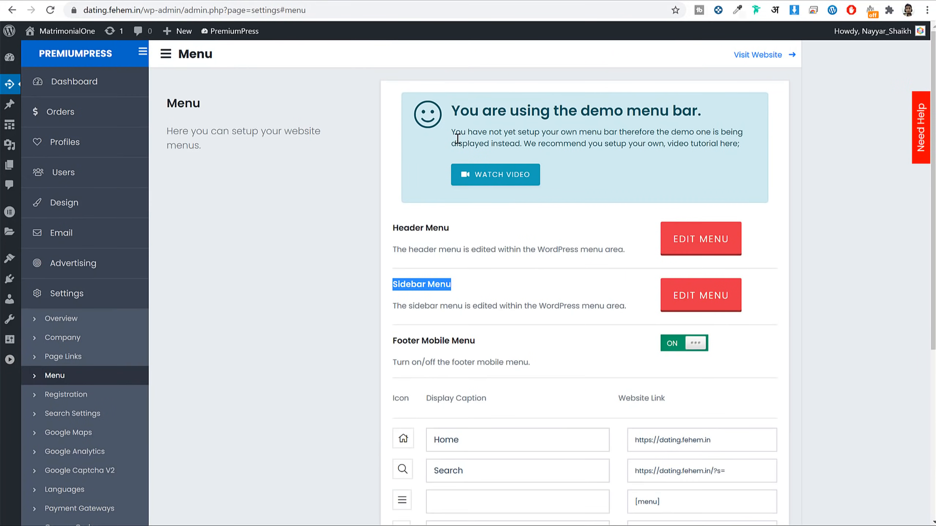
scroll(739, 435, "down", 3)
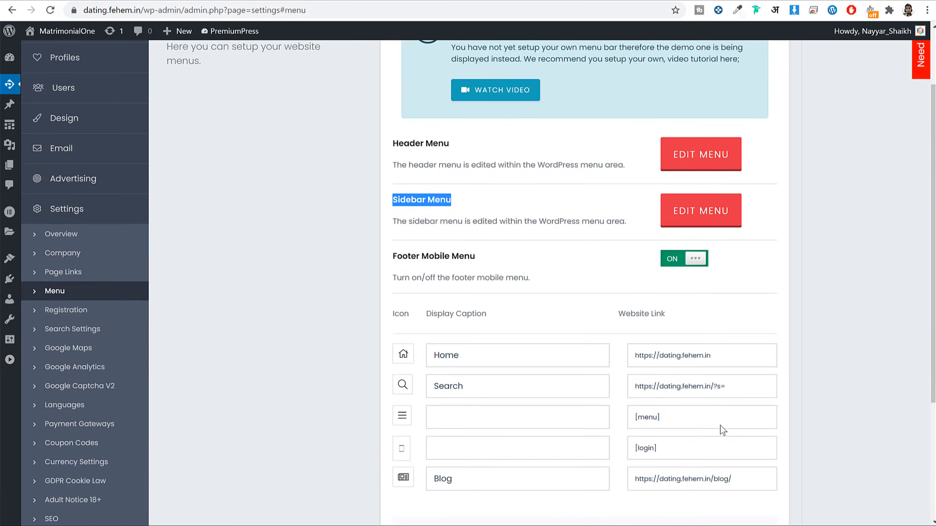
triple_click(739, 355)
key("ctrl+c")
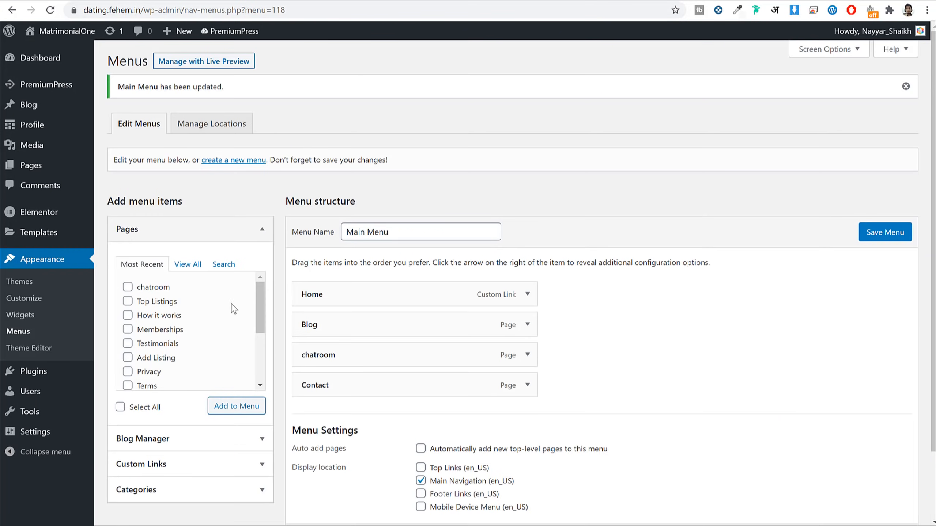
Step: Add a 'Search' custom link with the pasted URL to Main Menu, move it below Home, and save
left_click(188, 464)
left_click(202, 319)
key("ctrl+v")
left_click(205, 340)
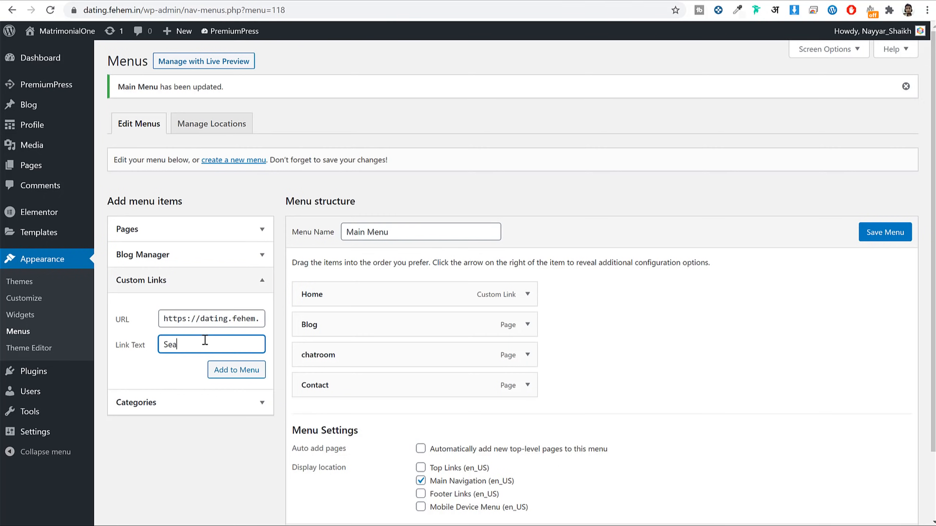
left_click(237, 370)
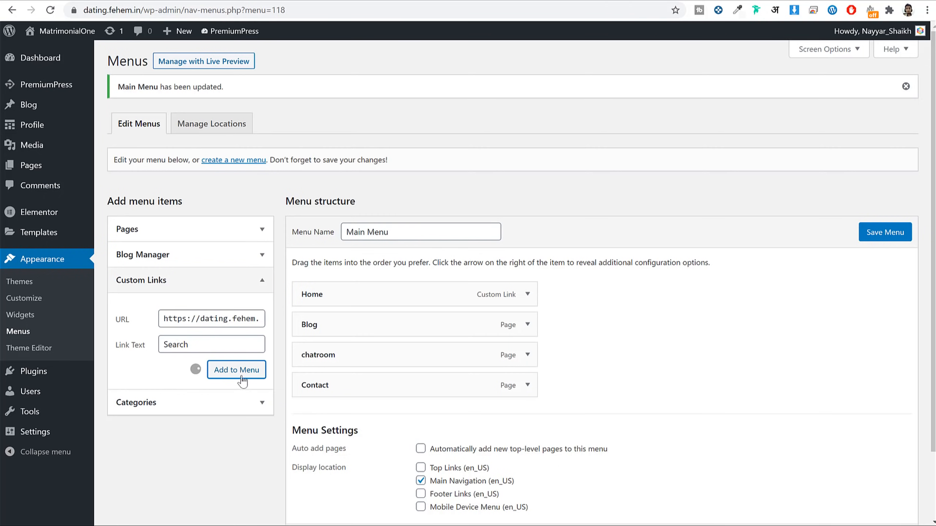
left_click_drag(320, 415, 334, 324)
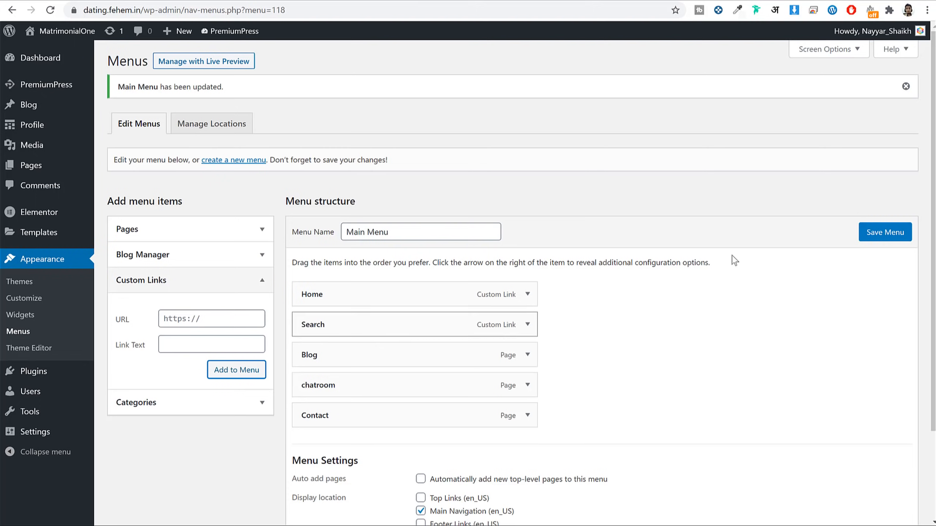
left_click(891, 233)
left_click(401, 7)
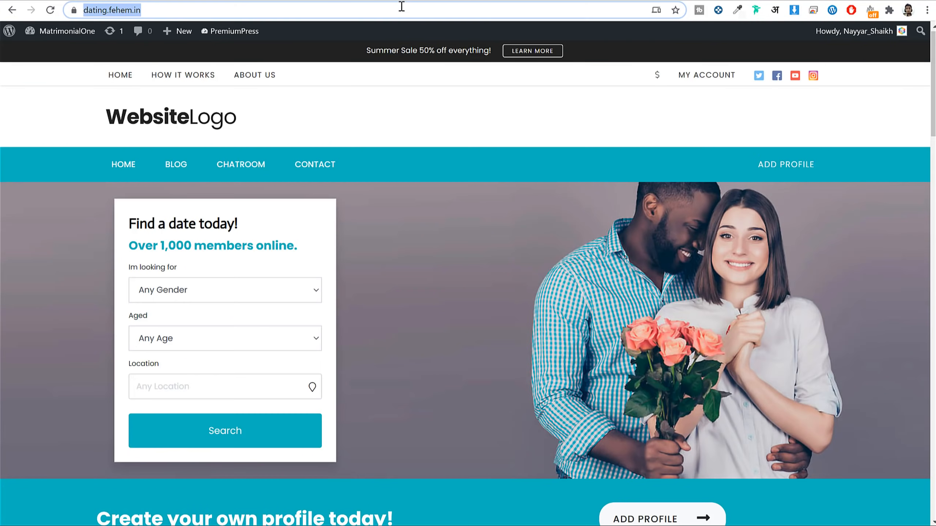
Step: Reload the live site and follow the new Search menu item to the profile search results
key("Return")
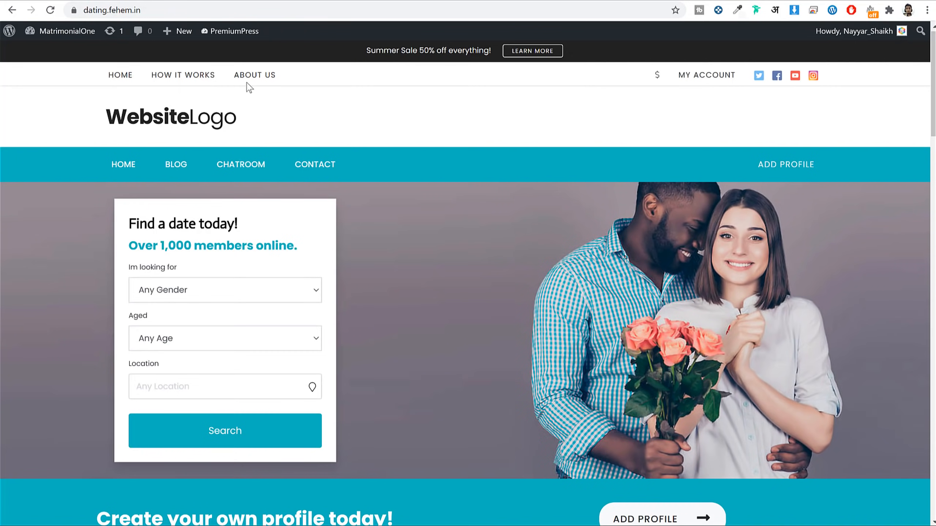
left_click(191, 9)
key("Return")
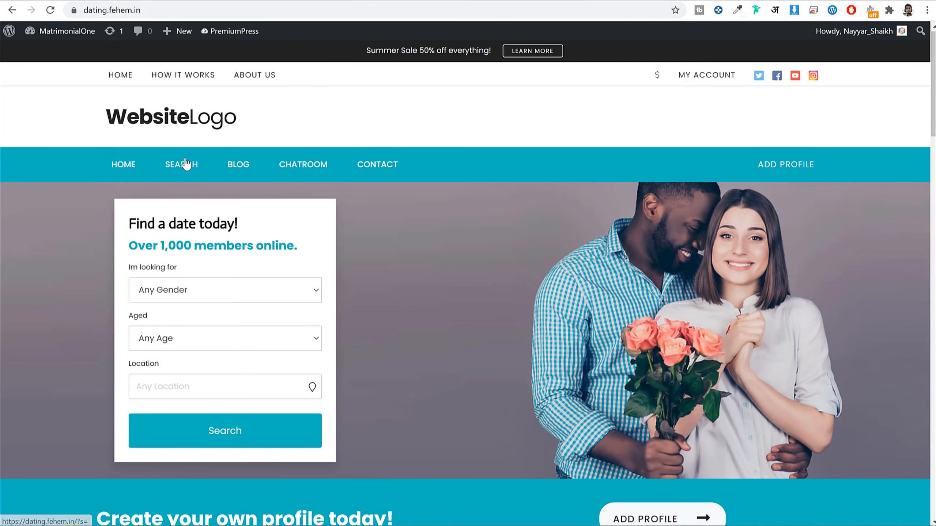
left_click(185, 164)
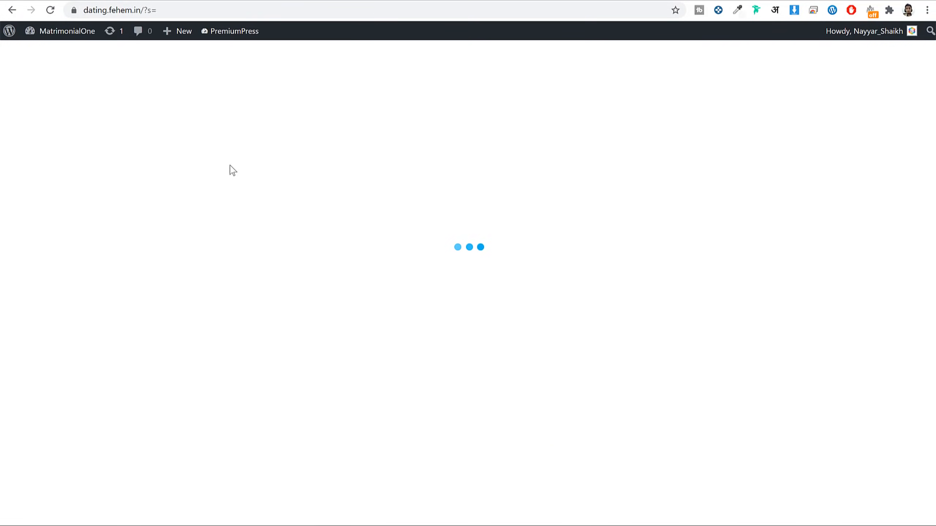
scroll(848, 270, "down", 6)
scroll(871, 271, "down", 7)
scroll(870, 269, "up", 15)
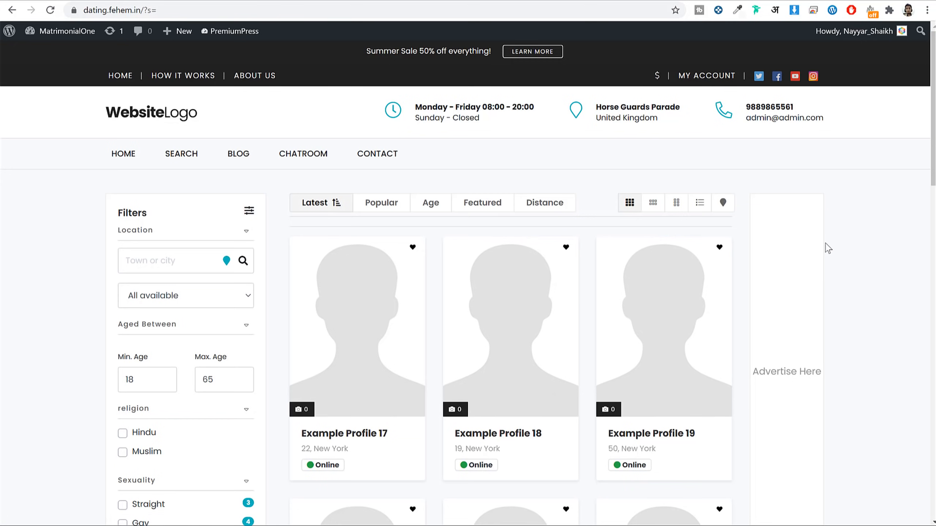
scroll(847, 237, "down", 3)
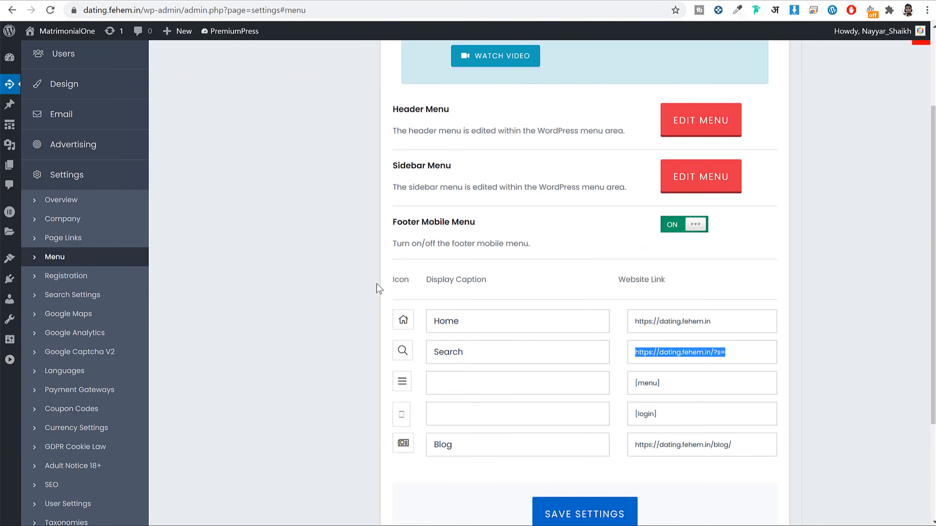
Step: Look over the Registration settings, including the User Sets Username option
left_click(75, 275)
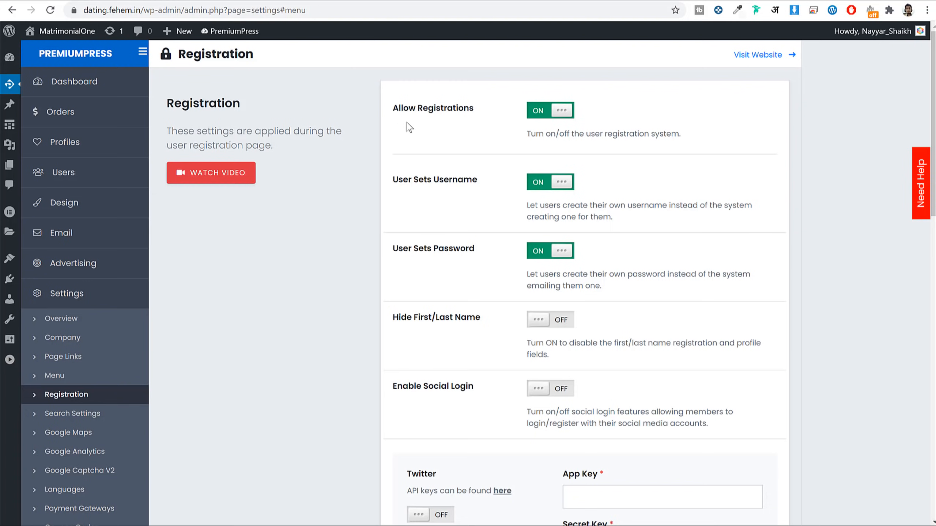
left_click_drag(473, 185, 408, 188)
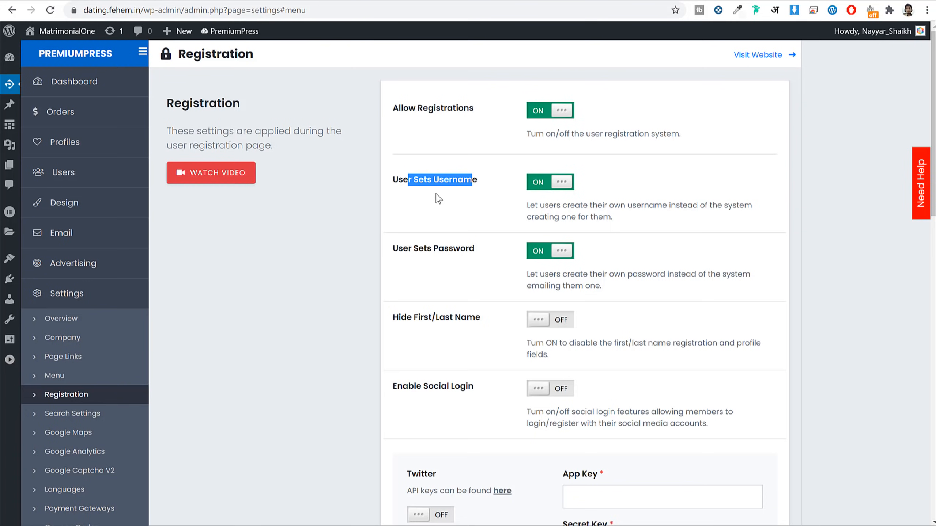
scroll(467, 235, "down", 8)
scroll(382, 253, "up", 2)
Step: Review the search filter toggles in Search Settings
left_click(112, 173)
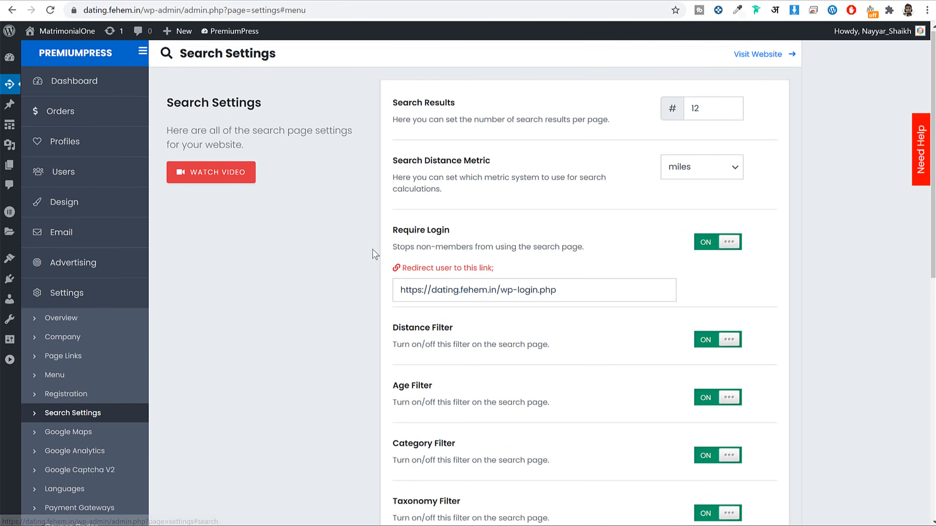
scroll(807, 178, "down", 10)
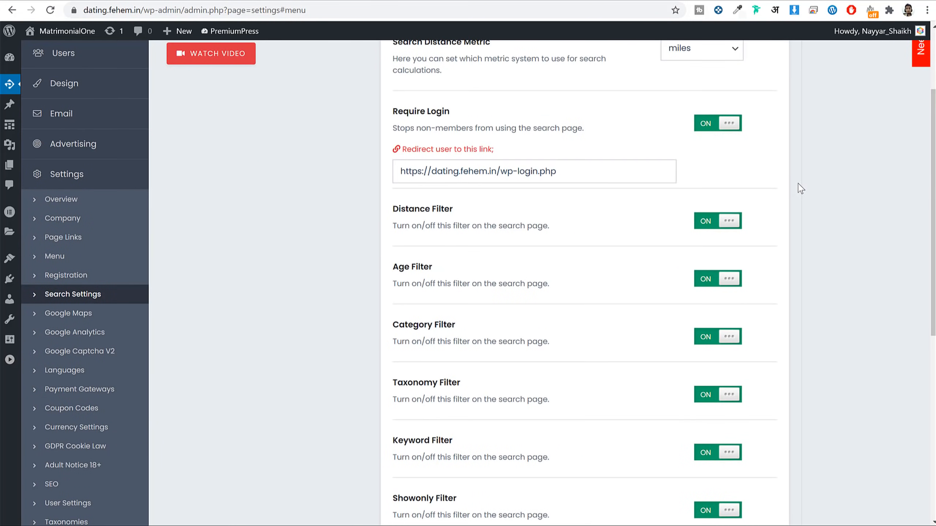
scroll(800, 189, "up", 5)
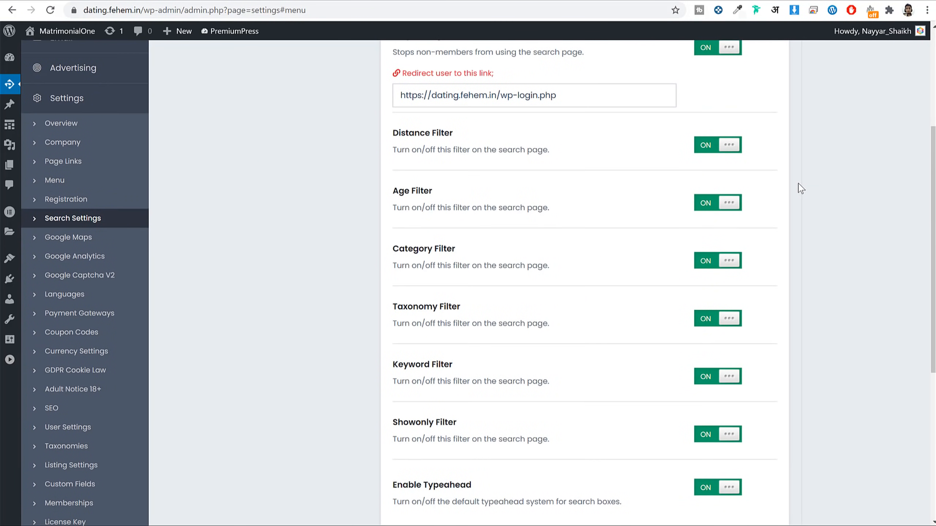
scroll(800, 189, "up", 1)
scroll(796, 184, "down", 4)
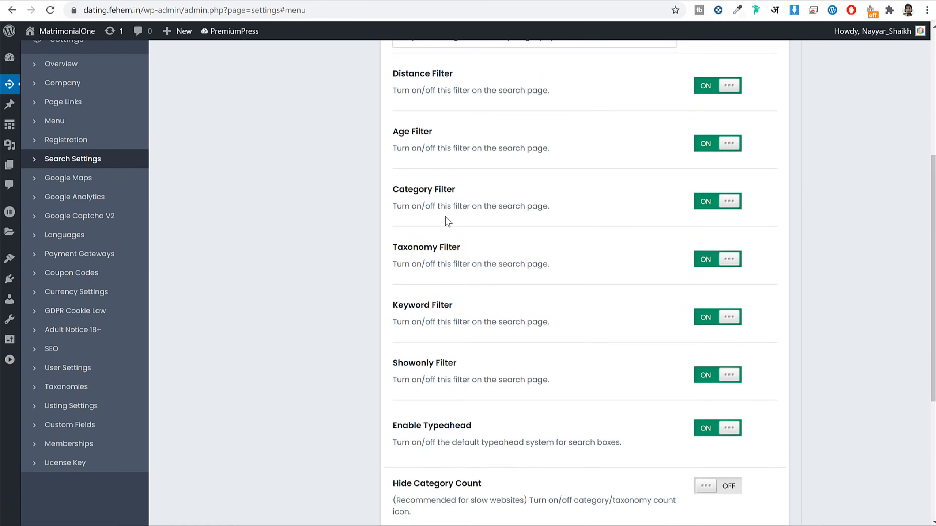
scroll(545, 200, "down", 3)
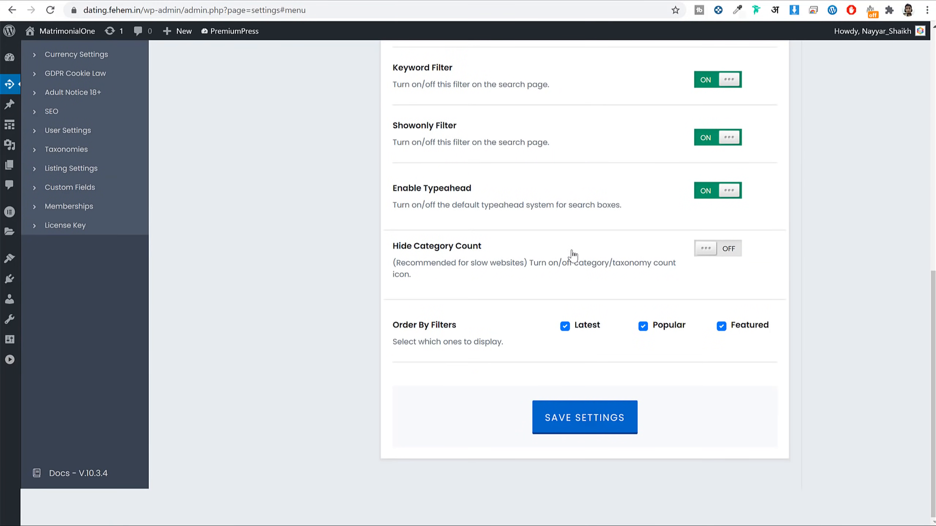
scroll(629, 250, "up", 6)
scroll(575, 253, "down", 3)
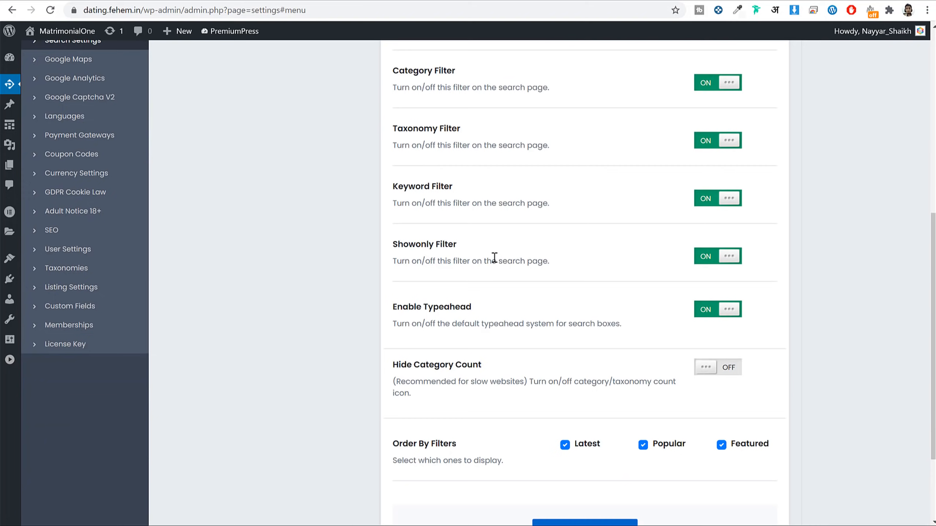
scroll(495, 257, "up", 2)
Step: Go from the site's home page to the profile search results and browse them
left_click(340, 0)
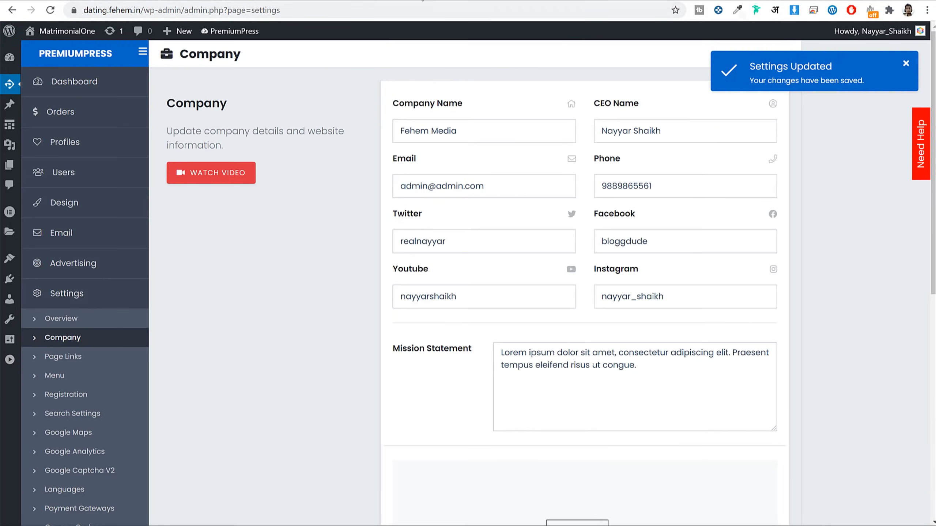
left_click(422, 1)
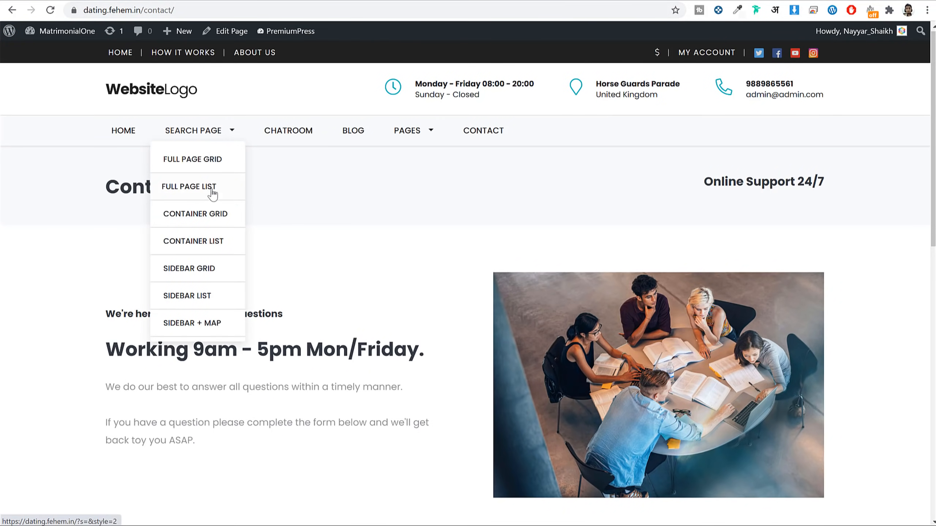
left_click(151, 88)
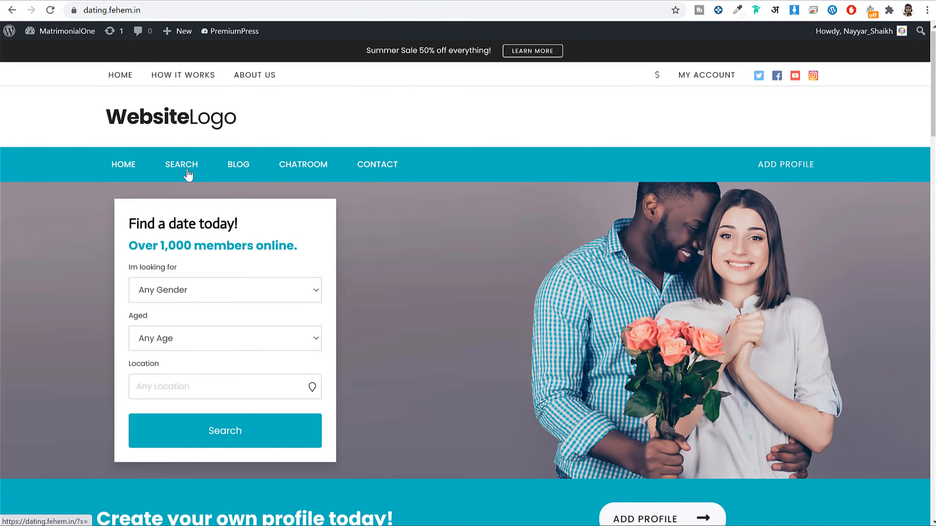
left_click(188, 175)
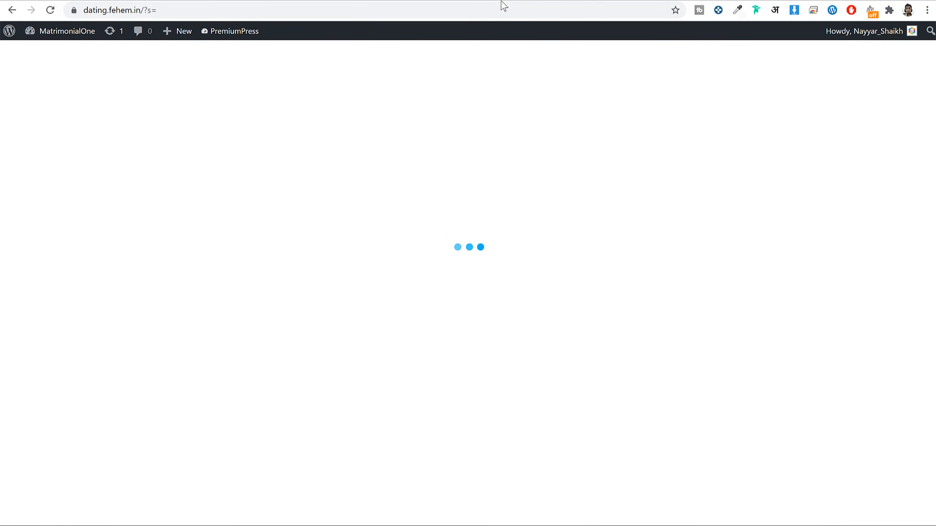
scroll(184, 253, "down", 15)
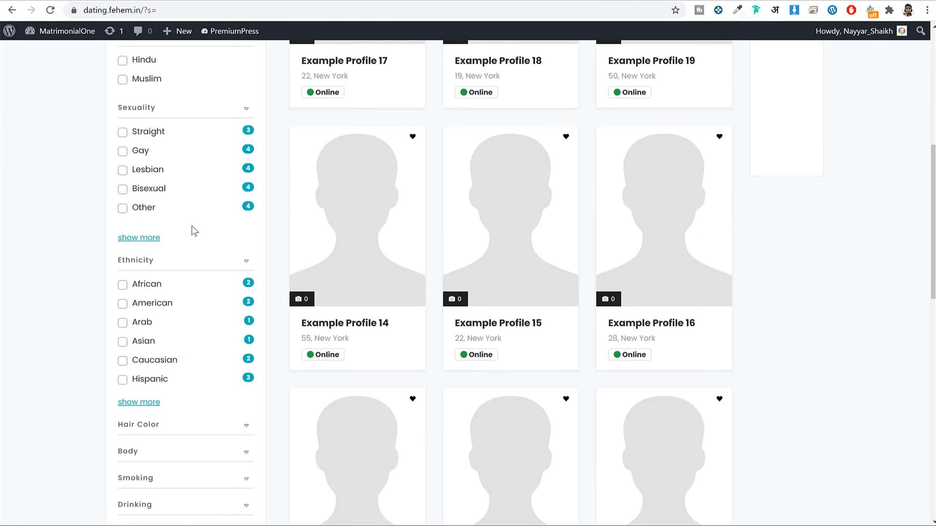
scroll(177, 251, "up", 12)
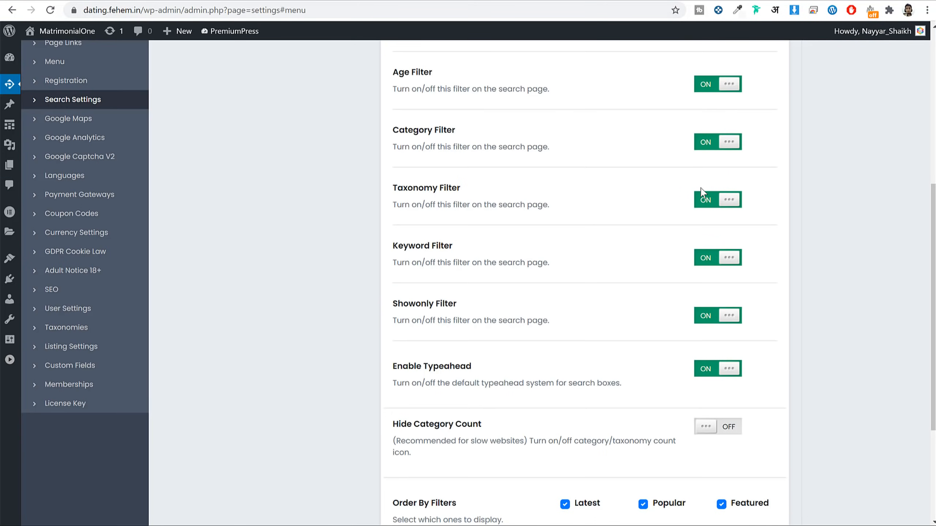
scroll(765, 211, "down", 3)
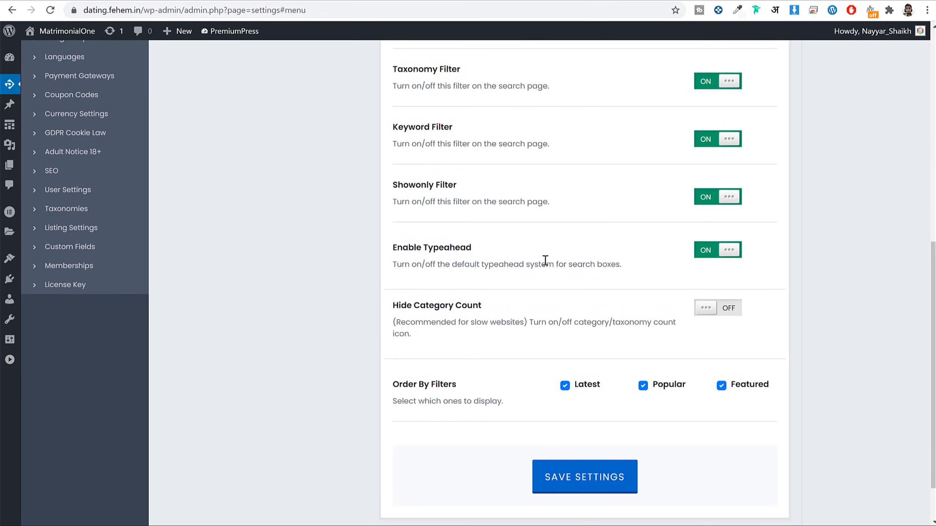
scroll(547, 254, "up", 3)
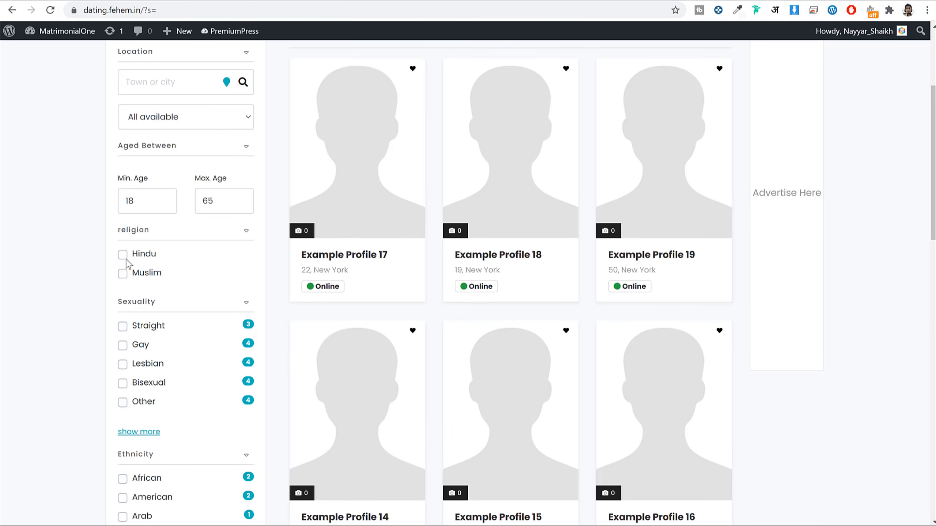
scroll(201, 291, "down", 6)
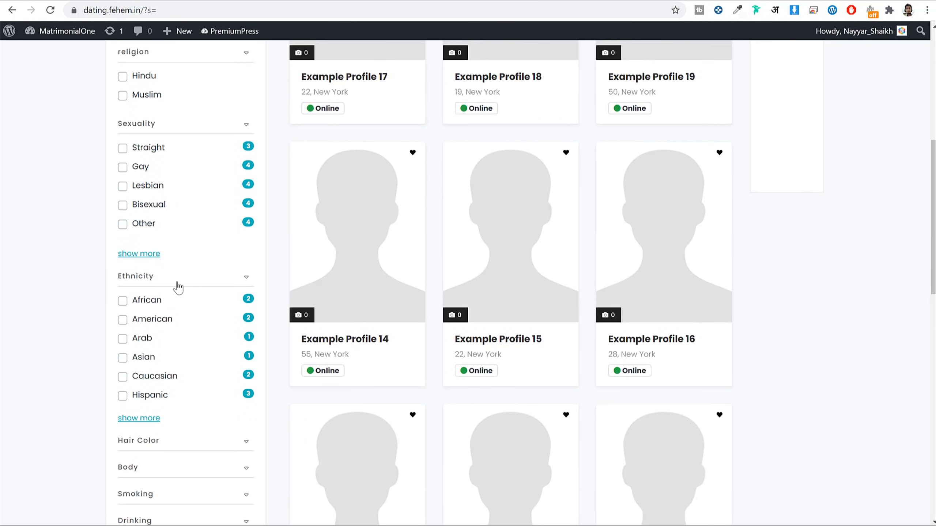
scroll(208, 293, "down", 3)
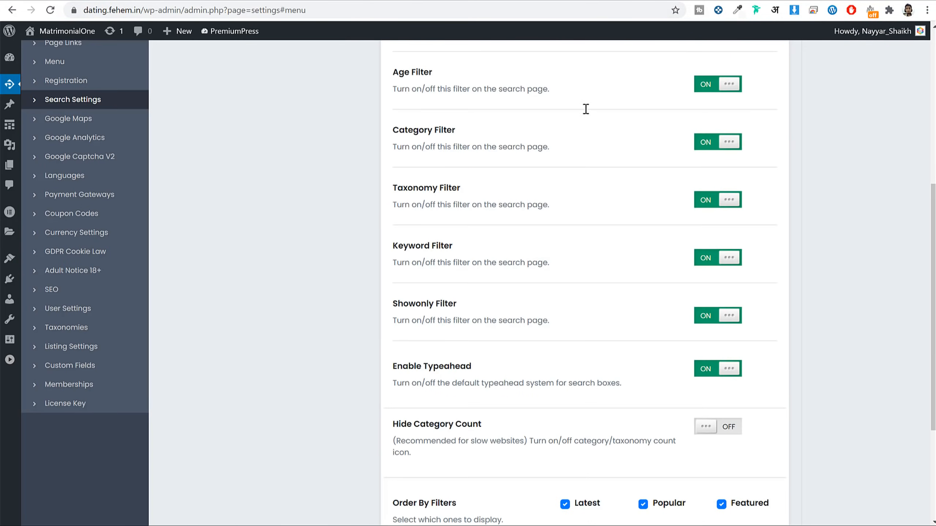
scroll(889, 242, "up", 3)
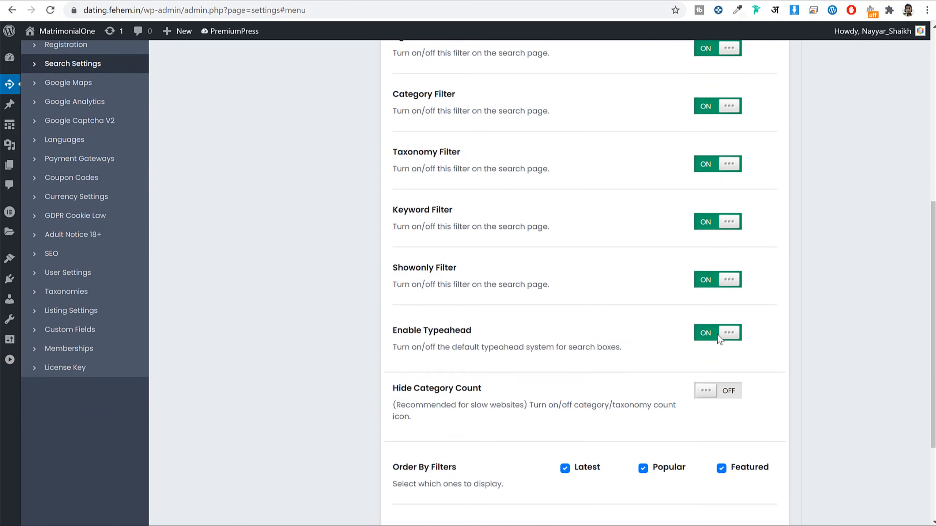
scroll(719, 338, "down", 5)
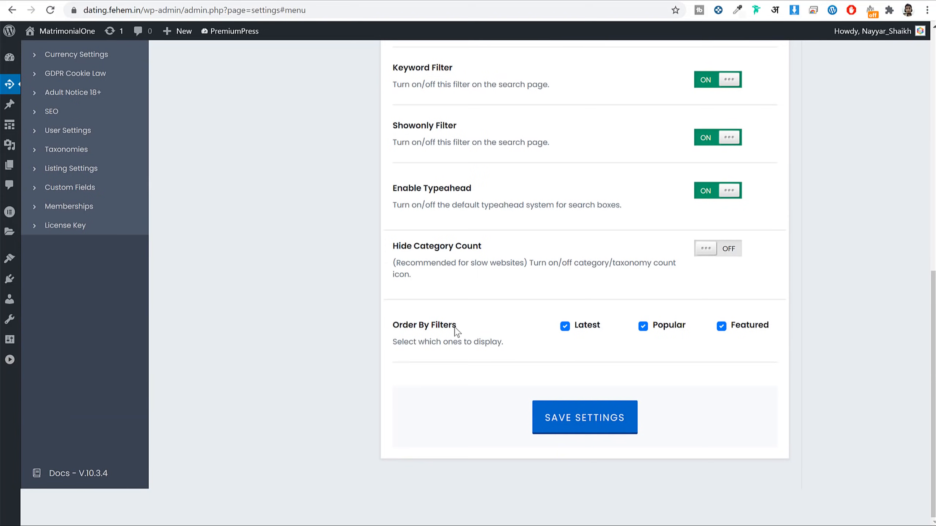
Step: Compare the Order By Filters with the front-end results sorted by Popular and Featured
left_click_drag(457, 328, 396, 332)
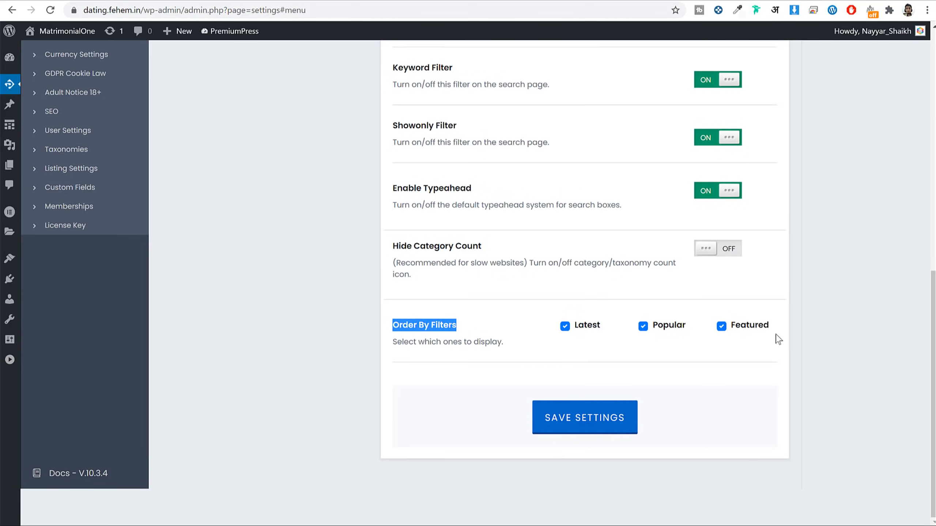
left_click(376, 1)
scroll(479, 191, "up", 12)
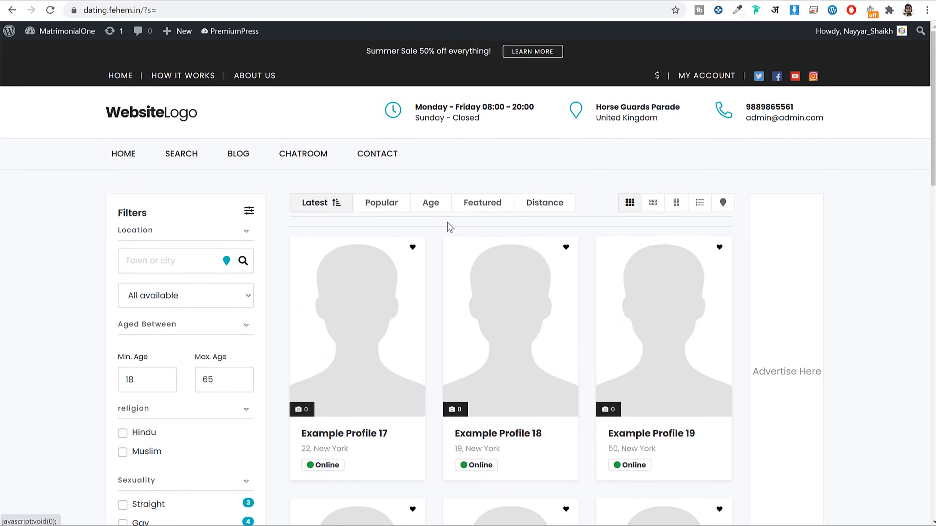
left_click(374, 211)
left_click(472, 204)
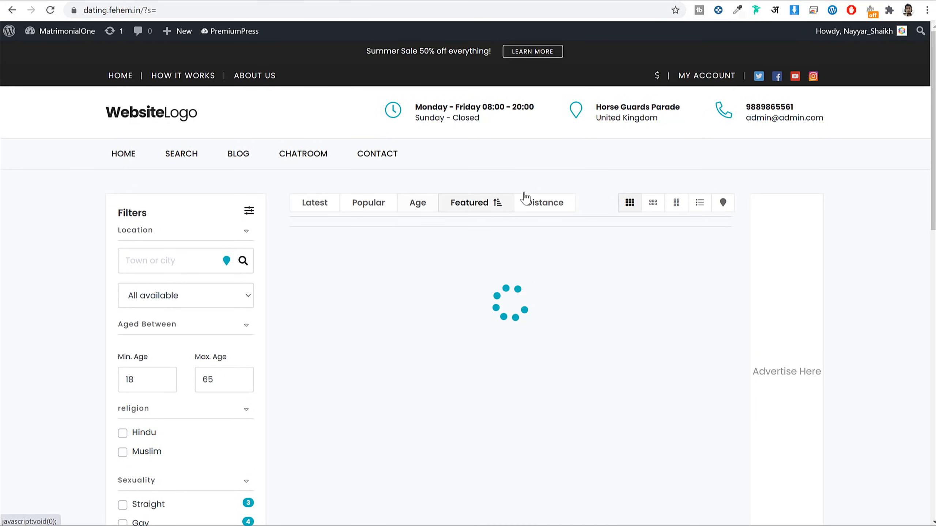
left_click(209, 0)
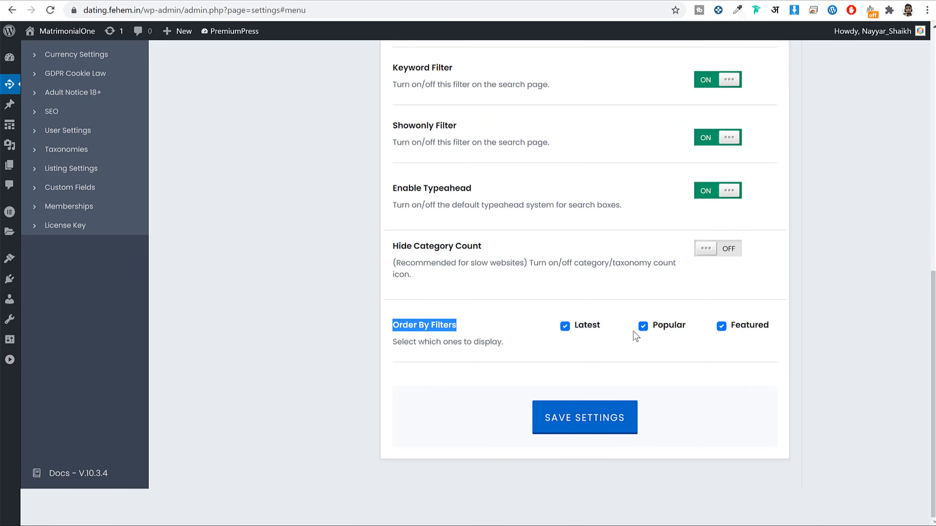
scroll(700, 337, "up", 8)
Step: Open the Google Maps settings and browse Example Profile 1's listing page
left_click(68, 296)
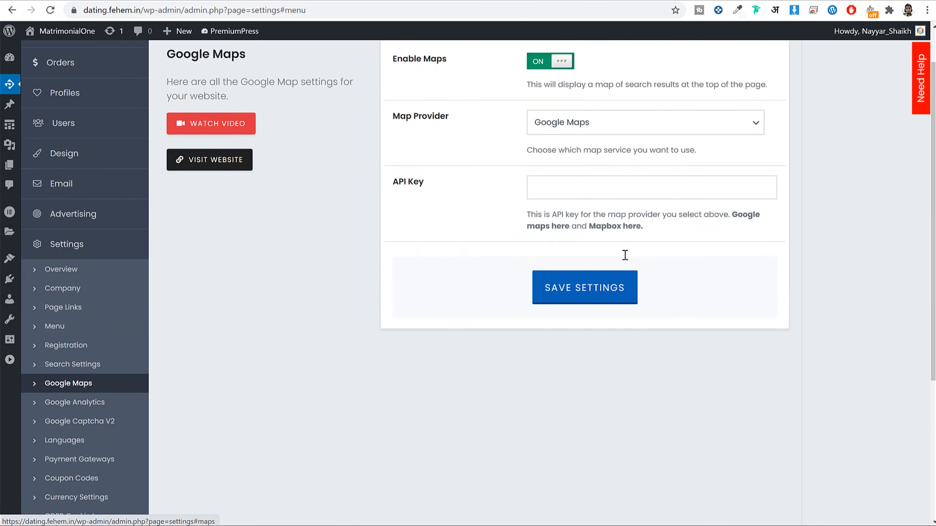
left_click(391, 0)
left_click(360, 308)
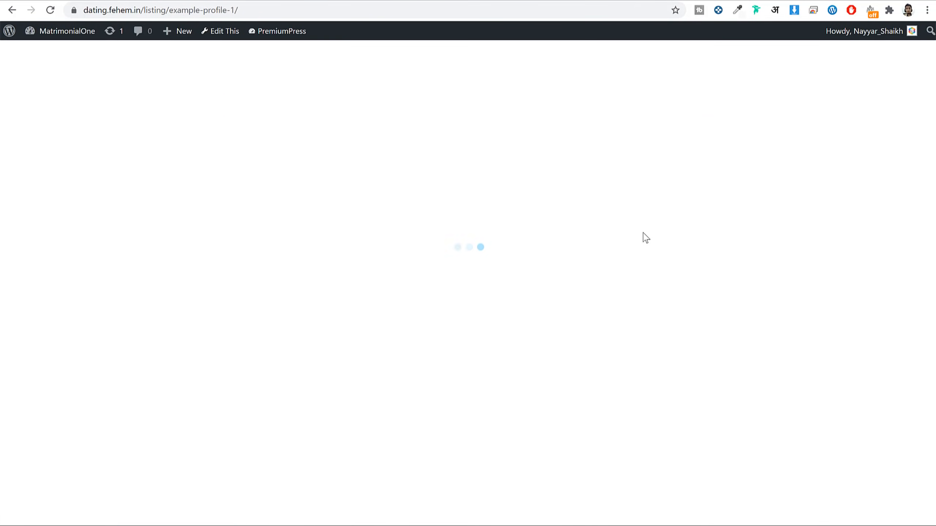
scroll(644, 239, "down", 10)
scroll(644, 240, "down", 12)
scroll(644, 239, "up", 6)
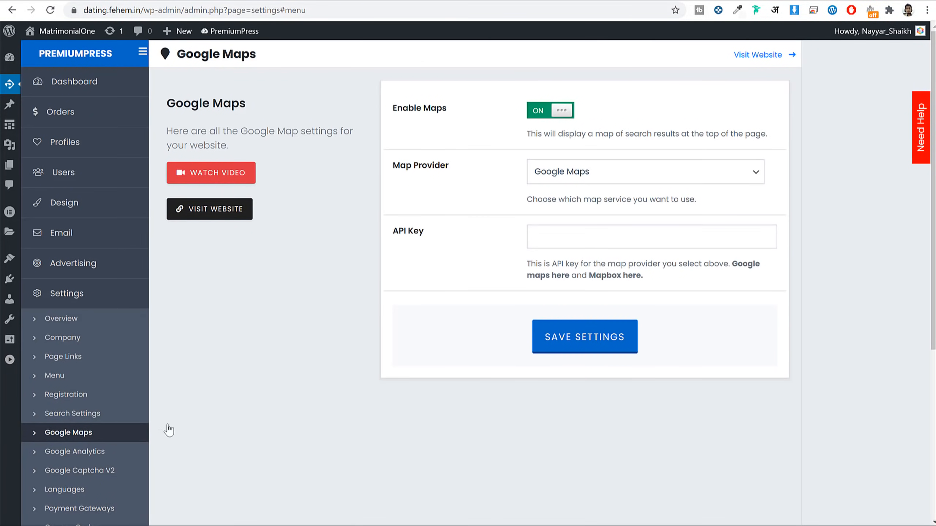
scroll(559, 291, "down", 5)
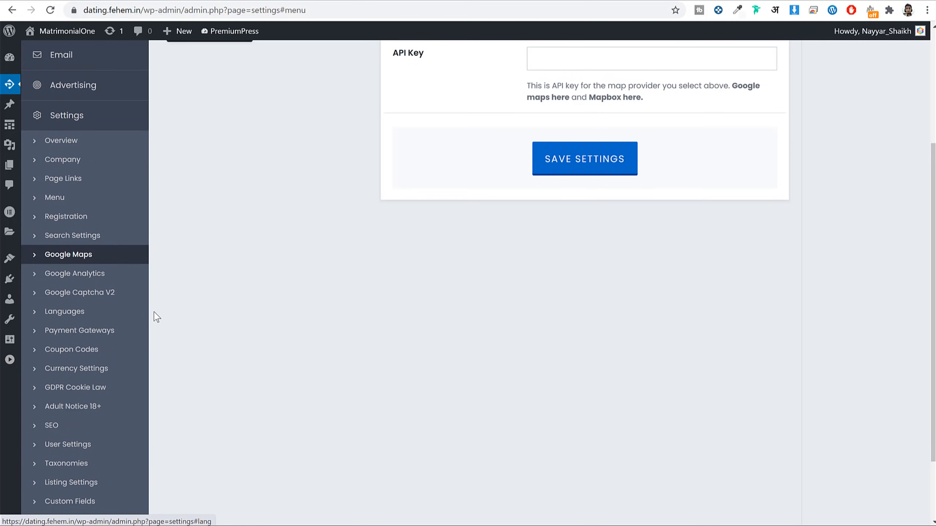
scroll(147, 314, "down", 2)
Step: Show the Payment Gateways settings from the top, with PayPal Standard enabled
left_click(89, 275)
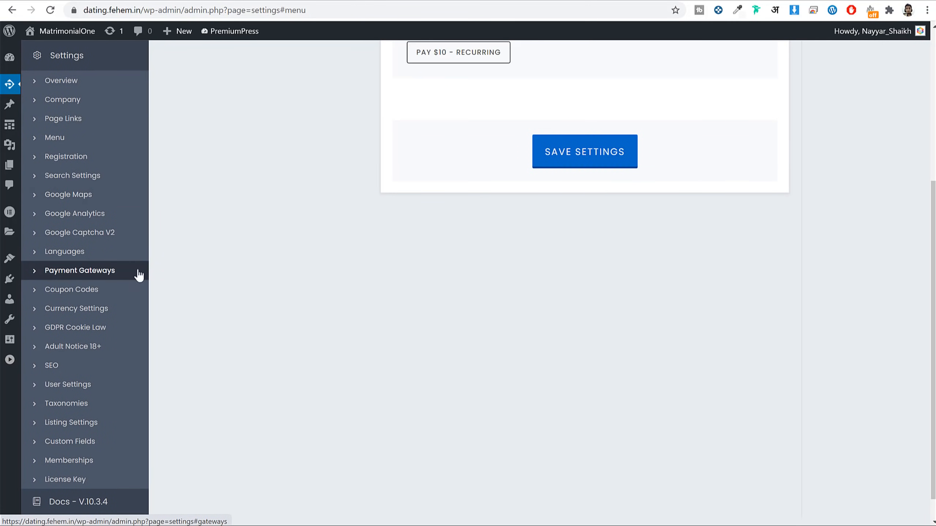
scroll(136, 341, "up", 2)
scroll(265, 330, "up", 4)
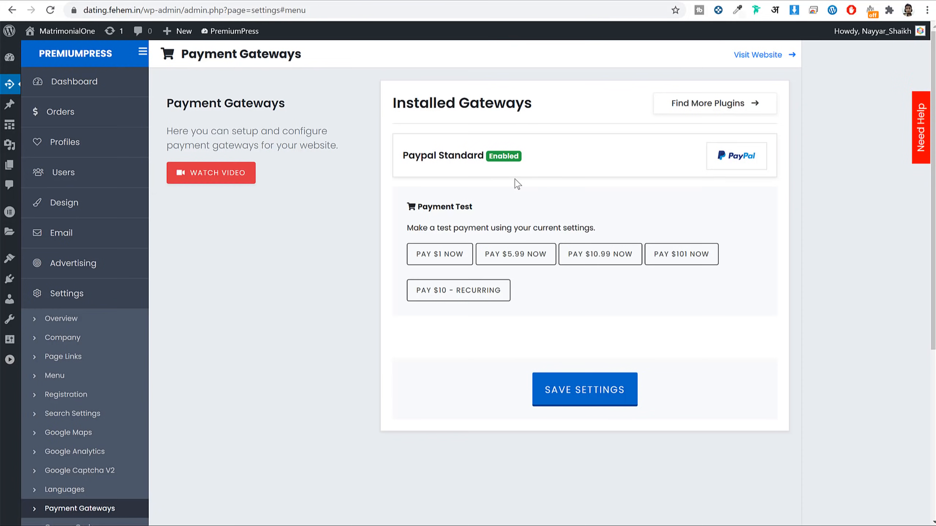
Step: Expand the PayPal Standard settings and start replacing the sample PayPal email
left_click(521, 157)
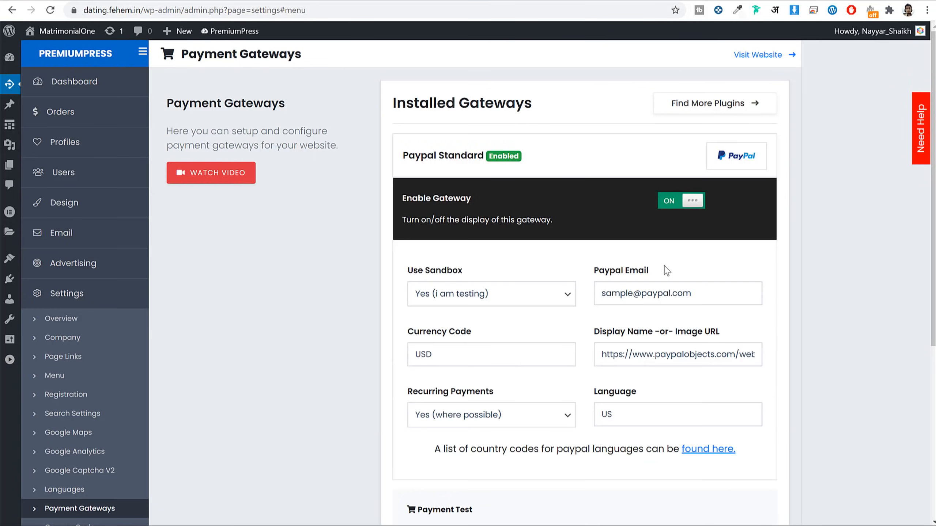
scroll(656, 262, "down", 3)
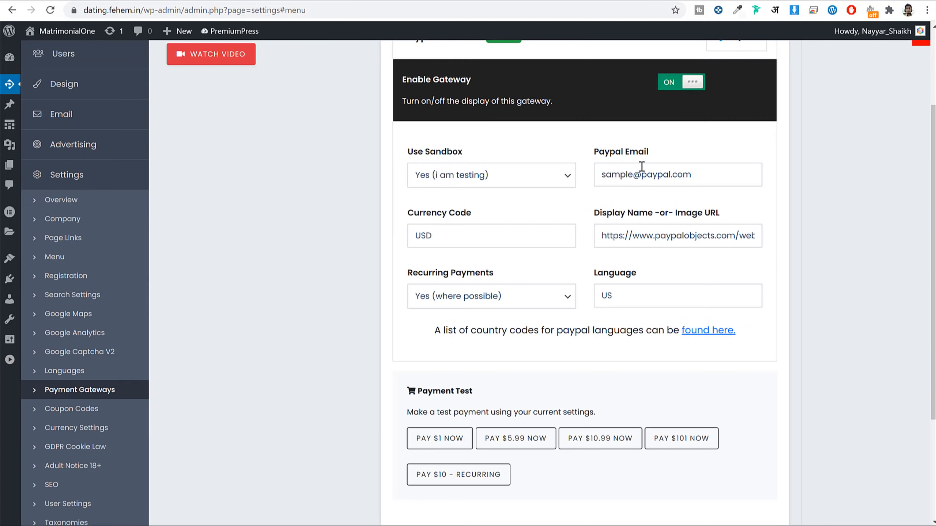
left_click_drag(638, 152, 585, 155)
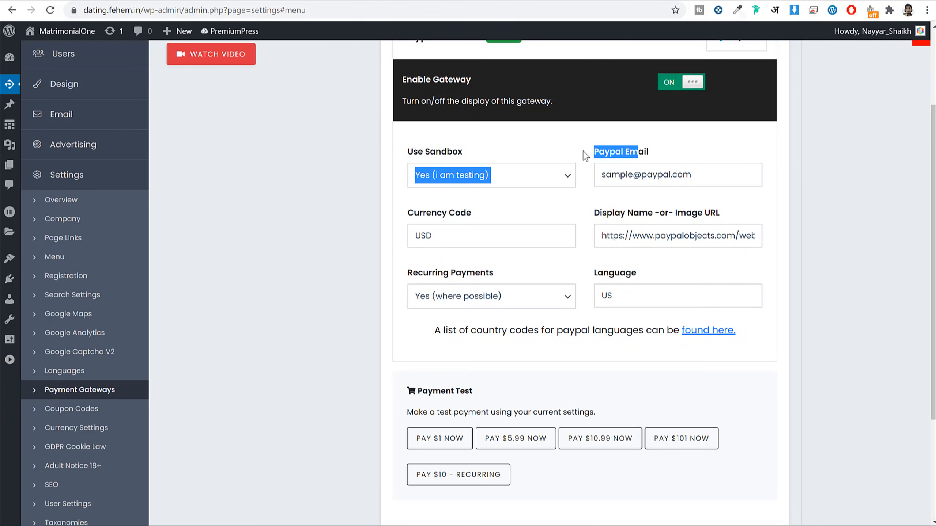
triple_click(696, 170)
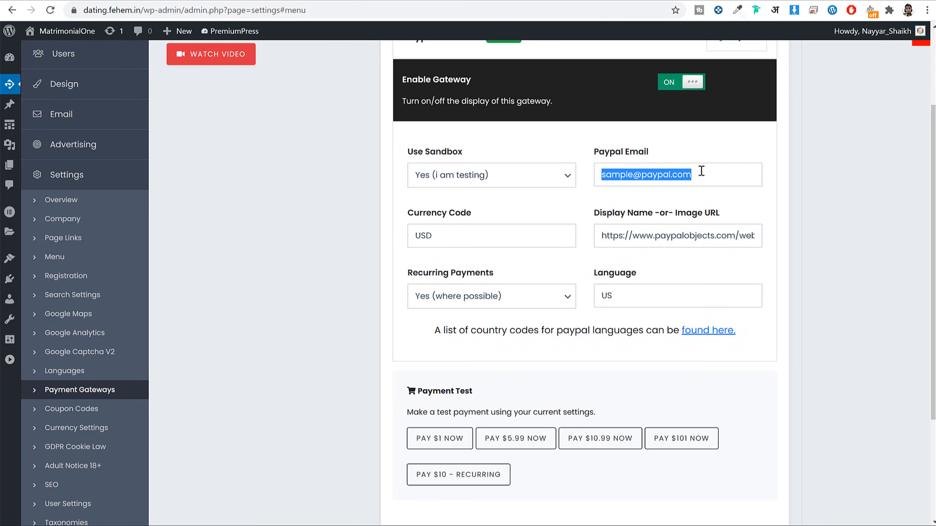
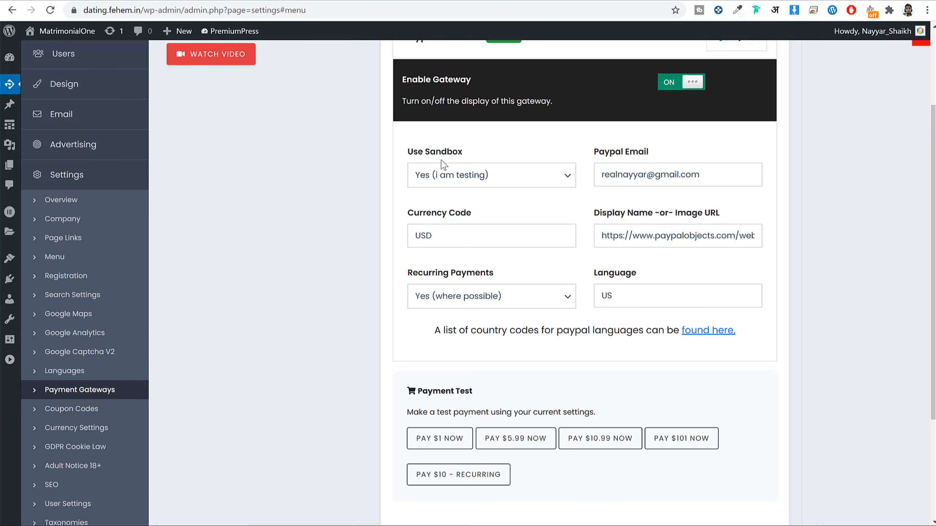
Step: Set PayPal sandbox to 'No (my website is live)', keep USD and recurring payments, and save
left_click(484, 178)
left_click(463, 209)
left_click_drag(435, 236, 396, 242)
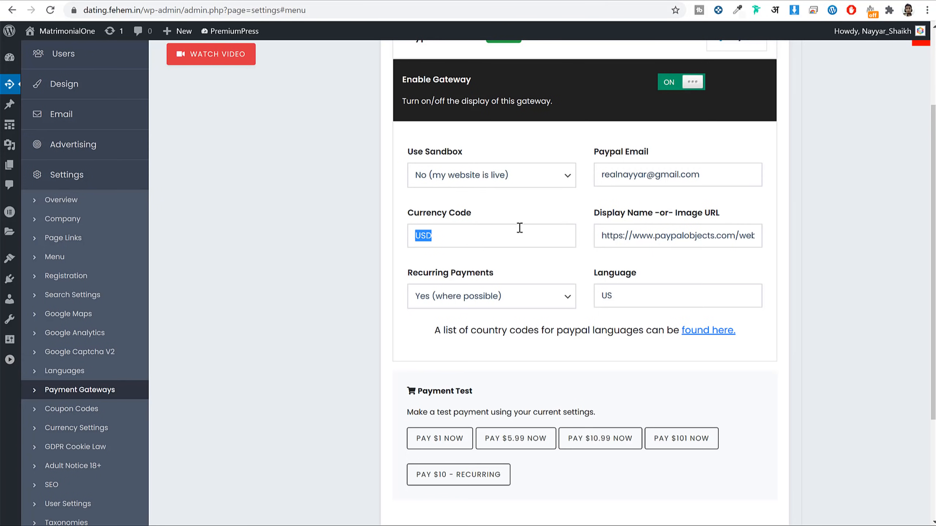
left_click(501, 297)
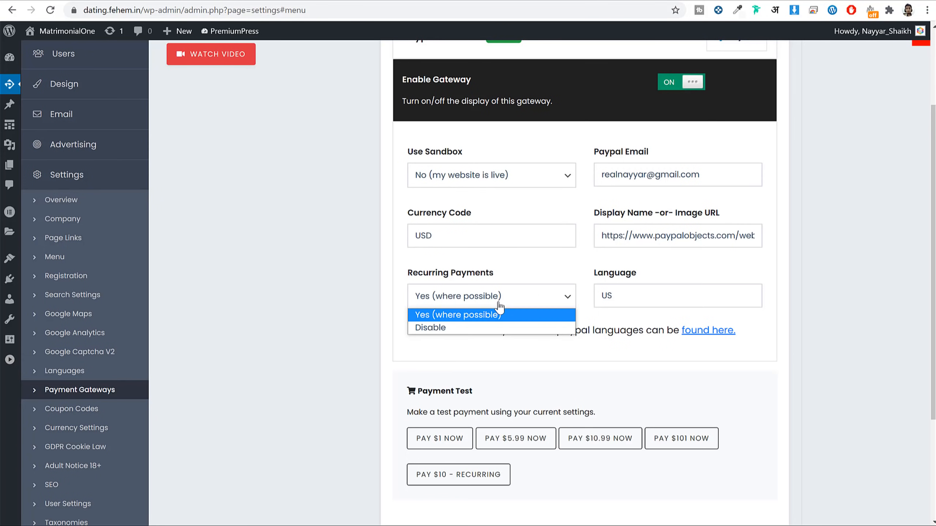
left_click(815, 273)
scroll(840, 263, "down", 4)
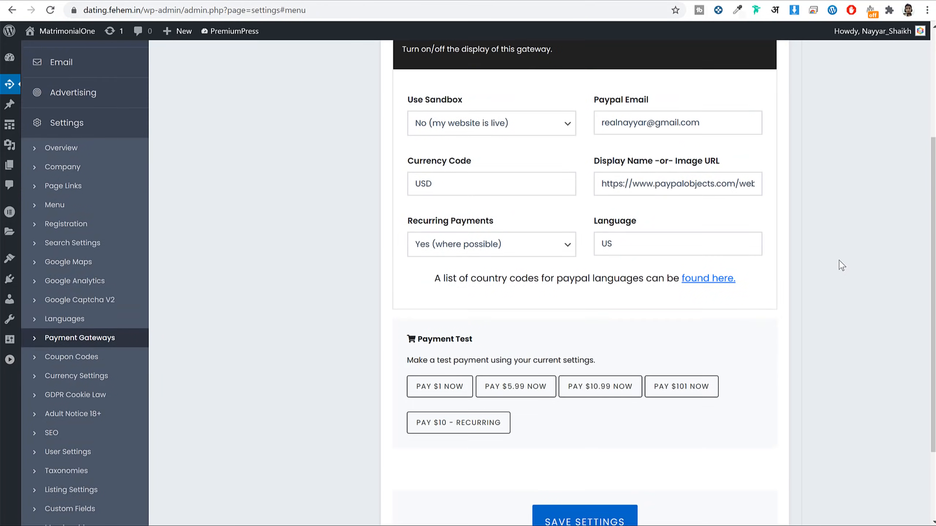
left_click(584, 420)
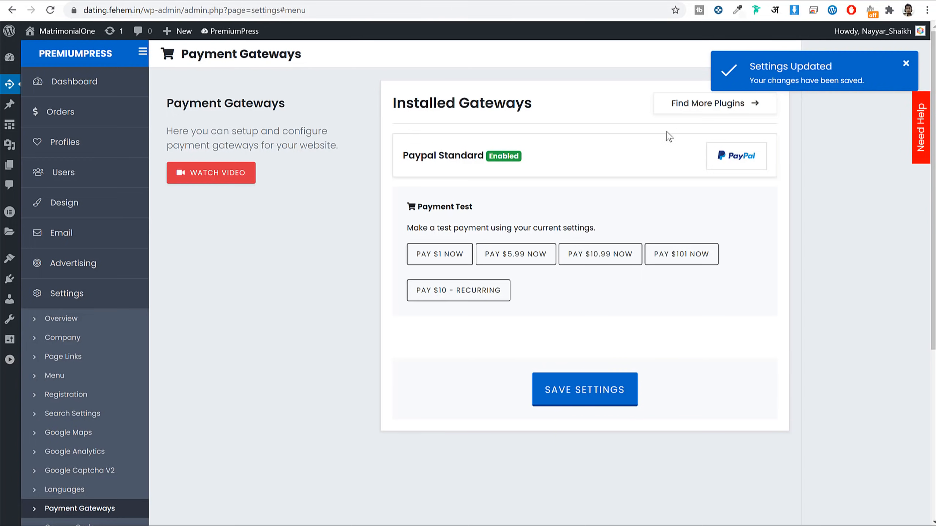
left_click(701, 103)
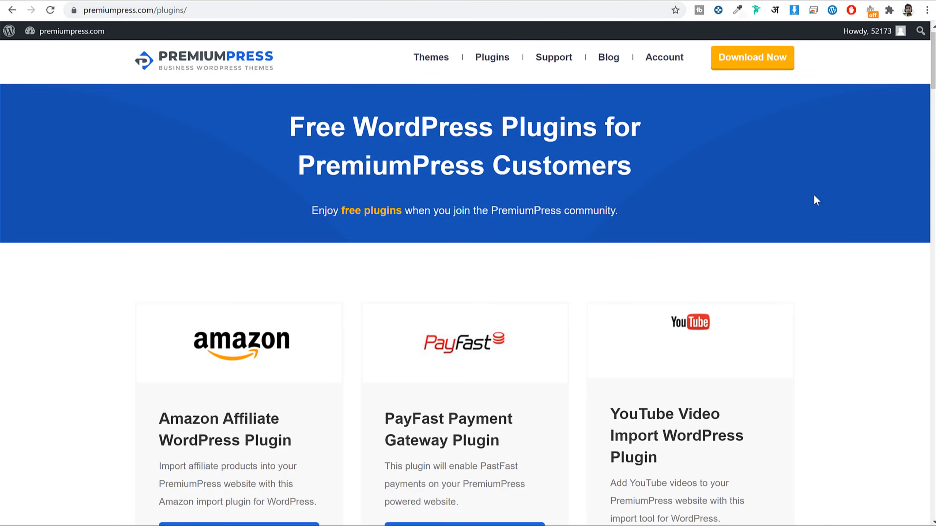
Step: Open the Stripe WordPress Plugin details on PremiumPress and download its v10_gateway_stripe zip
scroll(814, 194, "down", 15)
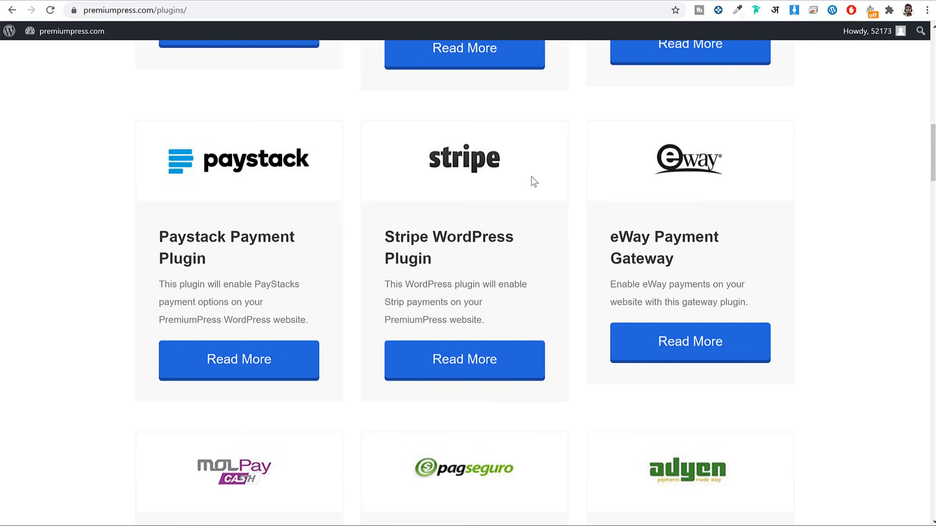
left_click(471, 358)
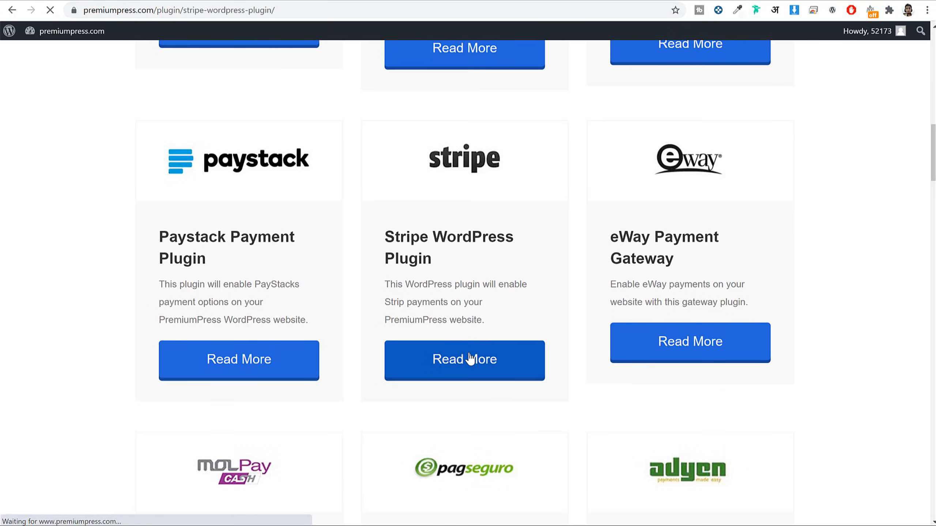
scroll(559, 223, "down", 2)
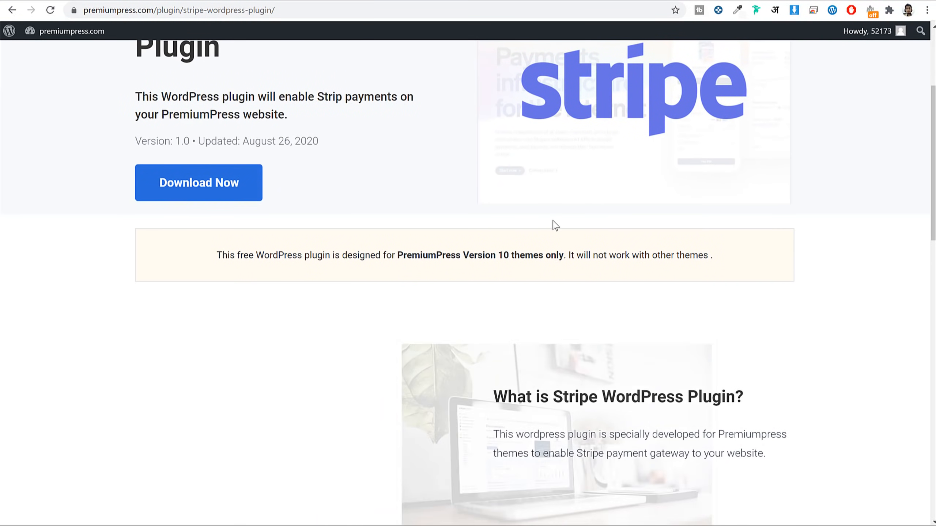
left_click(208, 194)
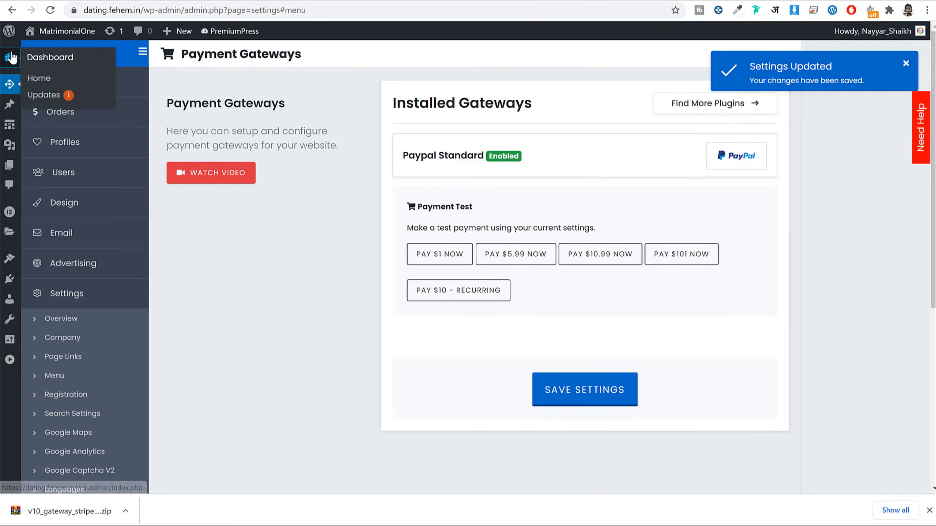
Step: Upload the v10_gateway_stripe zip from Downloads via Plugins > Add New and install it
left_click(322, 1)
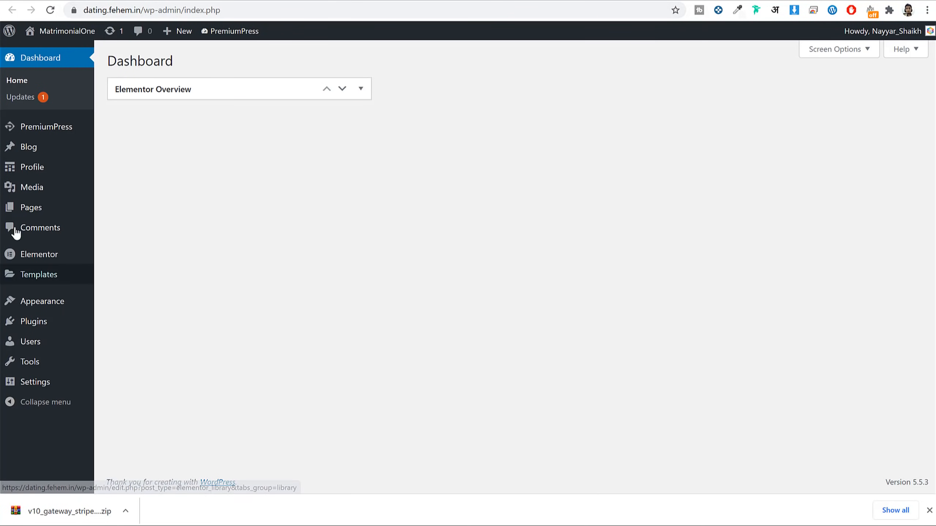
left_click(54, 332)
left_click(162, 64)
left_click(225, 62)
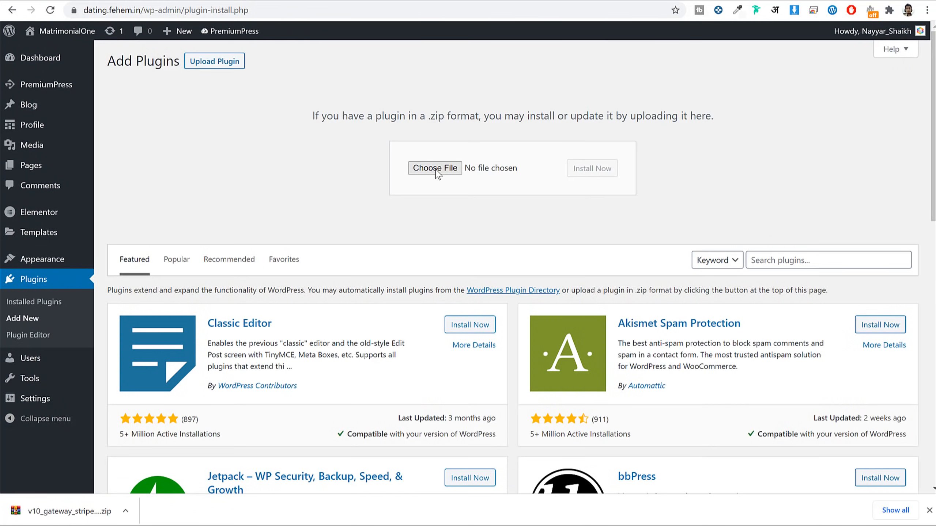
left_click(457, 167)
scroll(87, 83, "up", 1)
left_click(51, 77)
left_click(136, 73)
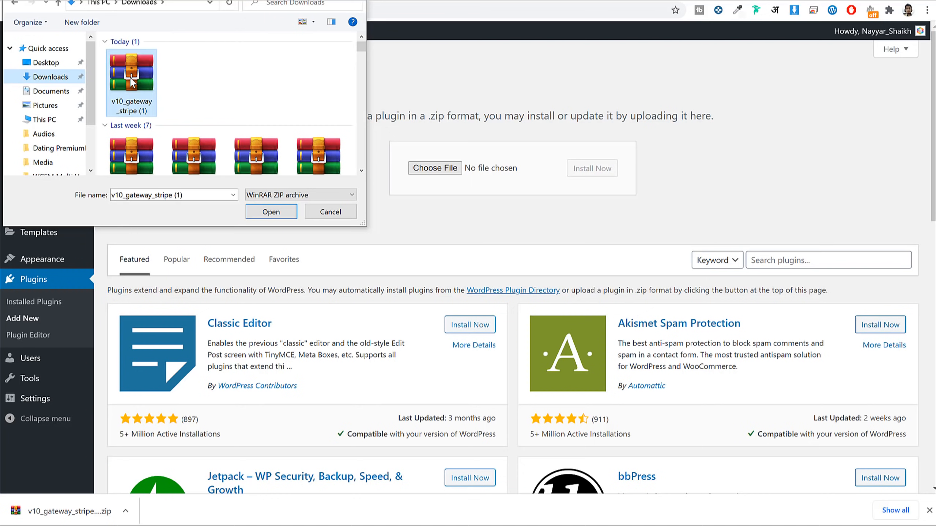
left_click(271, 212)
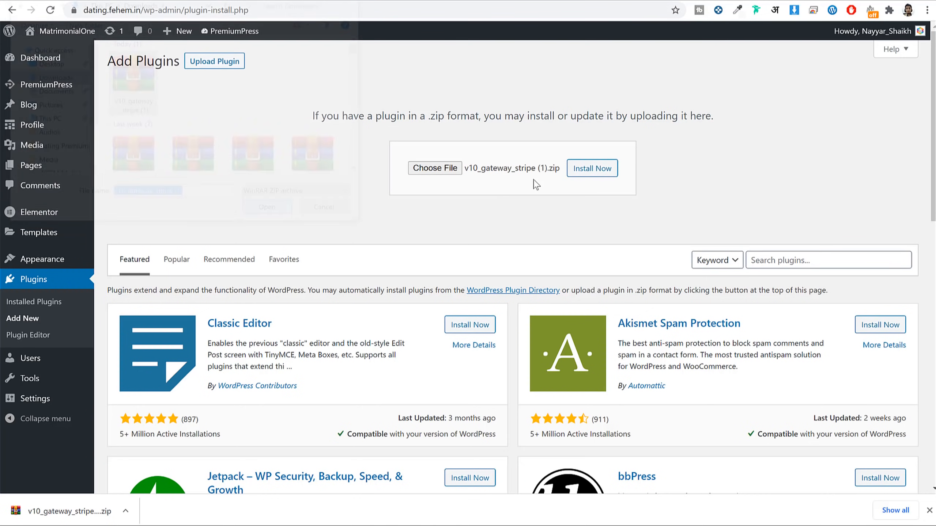
left_click(592, 168)
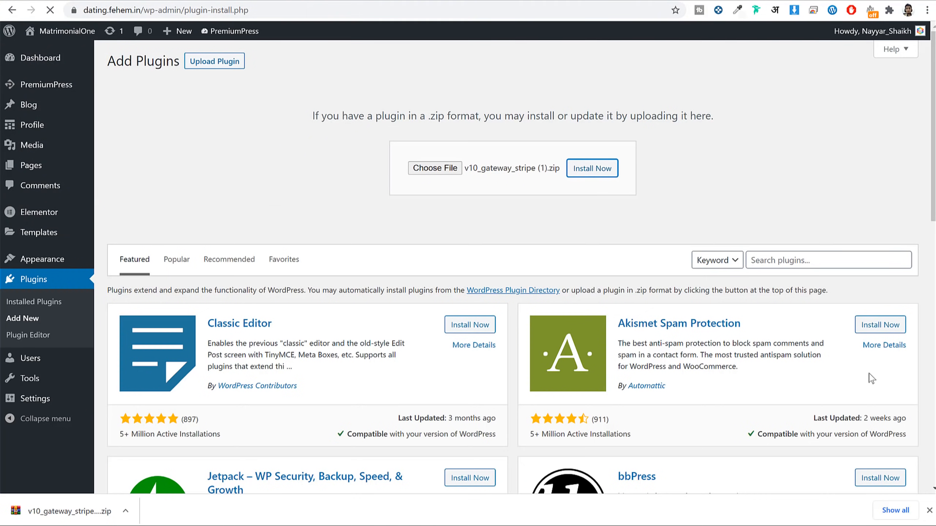
Step: Activate the Stripe plugin and expand its settings under Payment Gateways
left_click(930, 511)
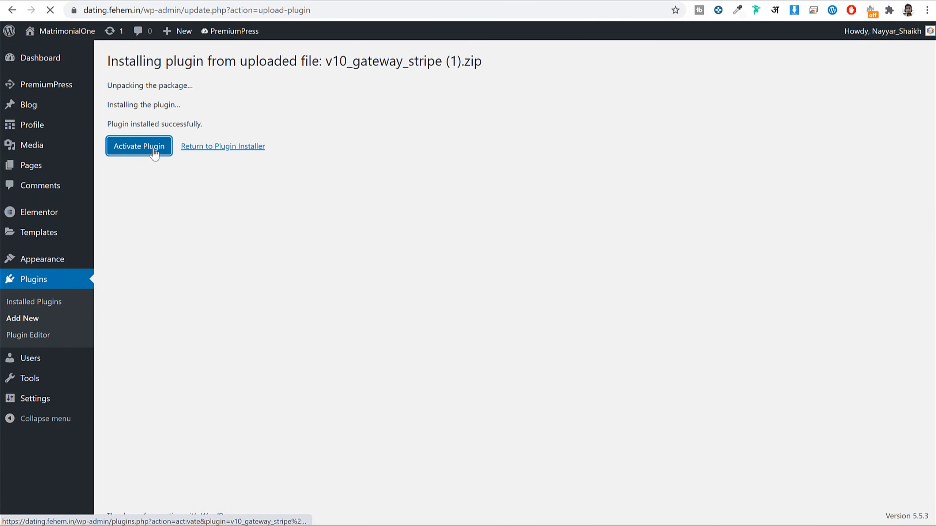
left_click(154, 152)
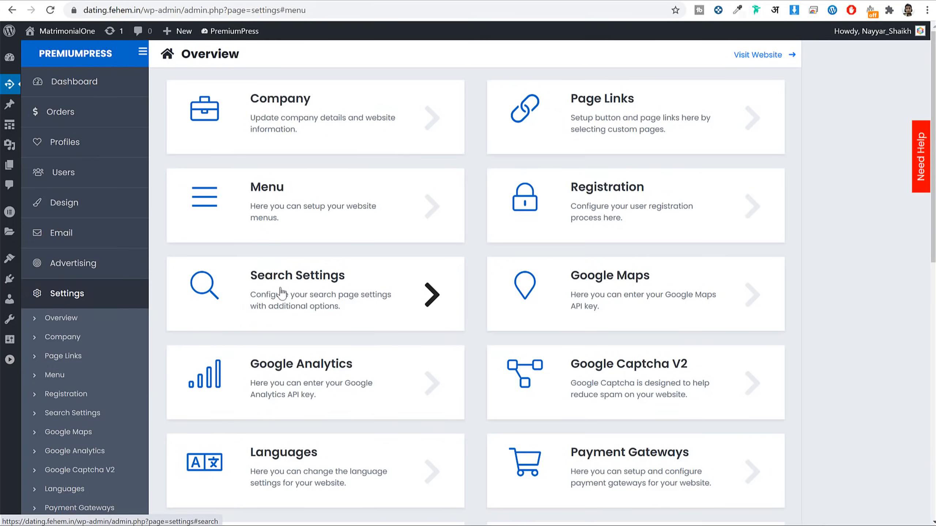
scroll(102, 325, "down", 3)
left_click(102, 330)
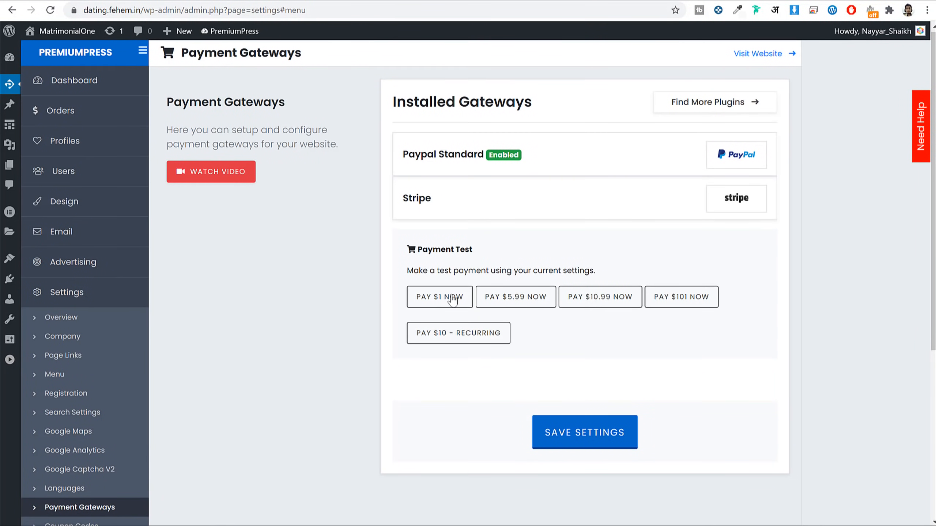
left_click(453, 205)
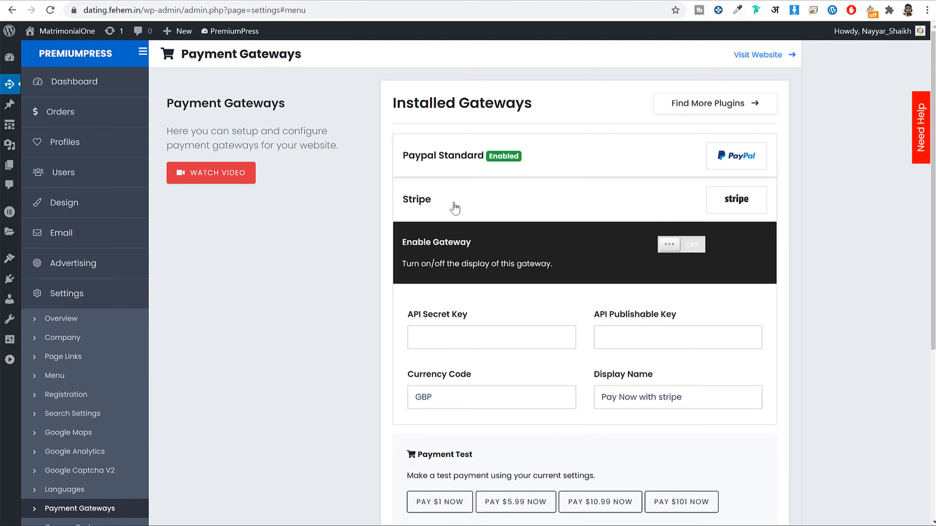
scroll(697, 282, "down", 3)
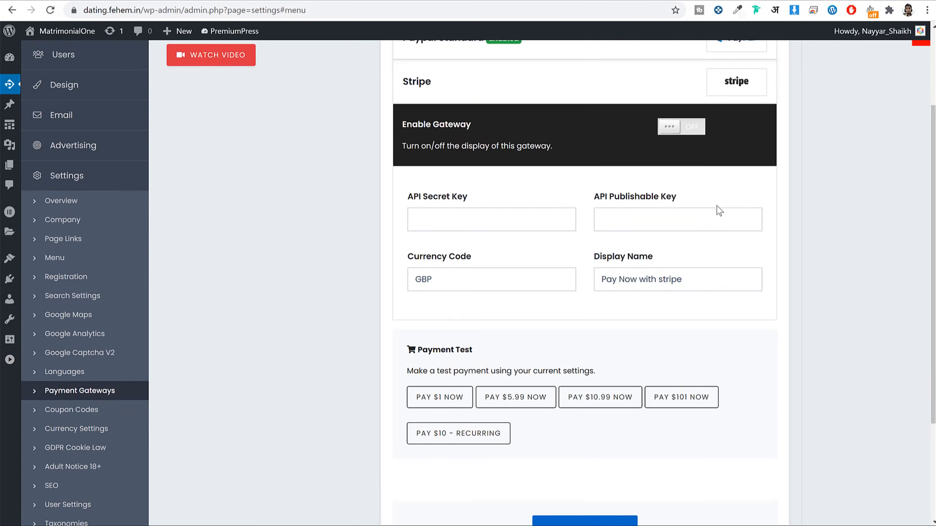
scroll(845, 221, "up", 3)
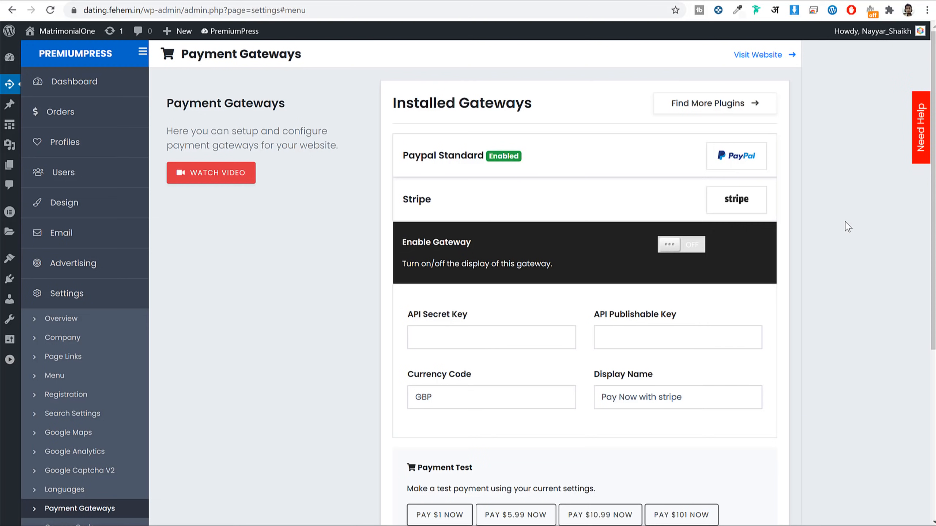
Step: Enable the Stripe gateway and change its currency code from GBP to USD
left_click(682, 246)
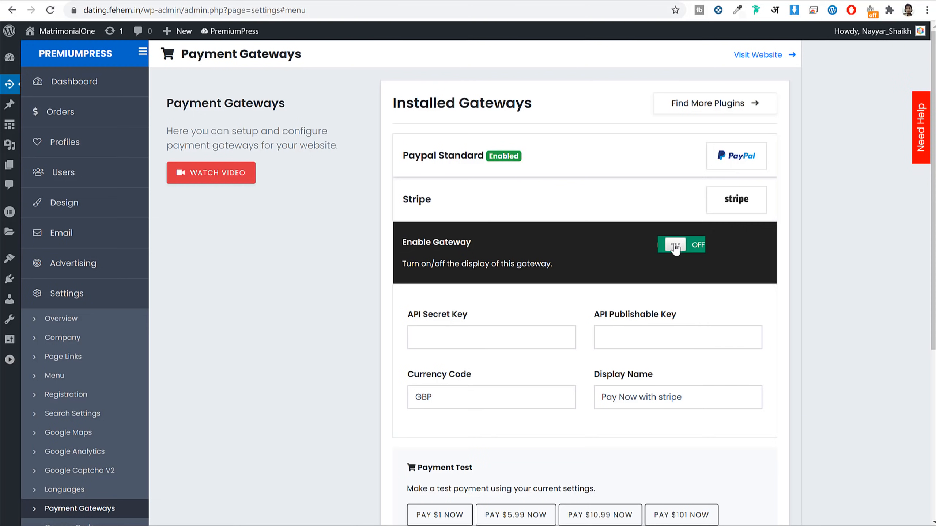
double_click(471, 395)
type("USD")
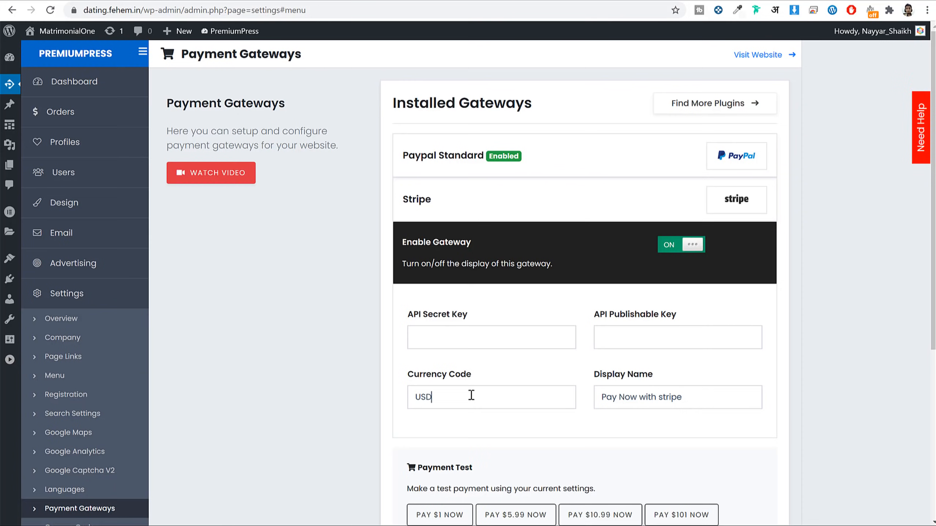
scroll(514, 341, "down", 3)
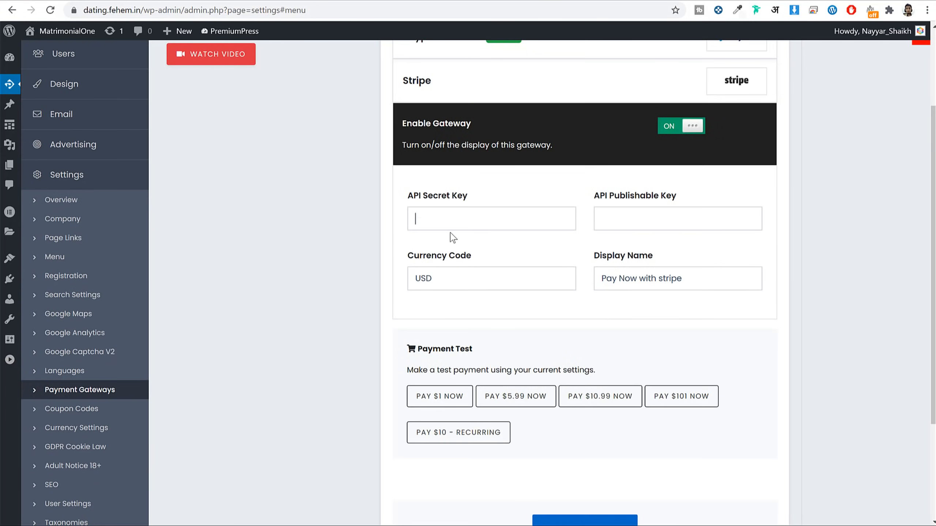
left_click_drag(461, 196, 413, 196)
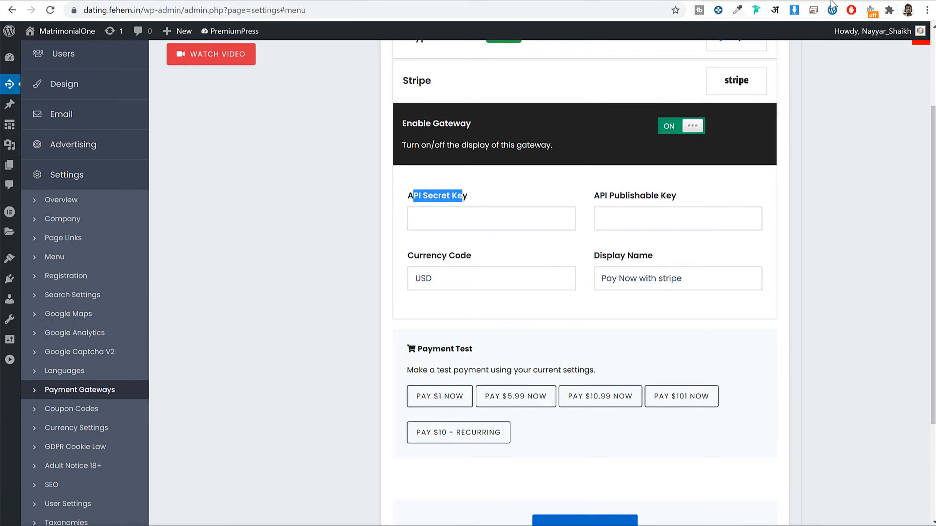
Step: Open dashboard.stripe.com in a new browser tab
key("ctrl+t")
type("das")
key("Return")
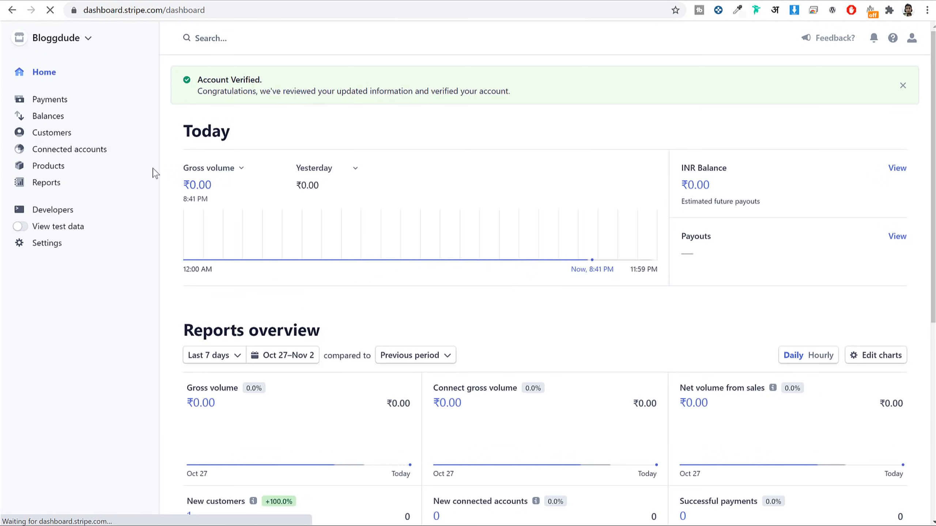
Step: Copy Stripe's live publishable key into the API Publishable Key field, clearing the misplaced paste
left_click(41, 210)
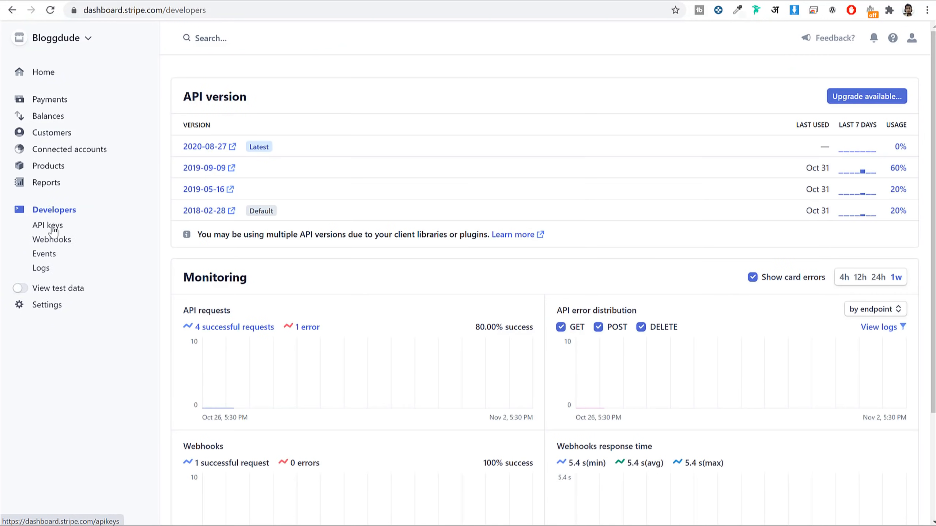
left_click(56, 226)
left_click(413, 223)
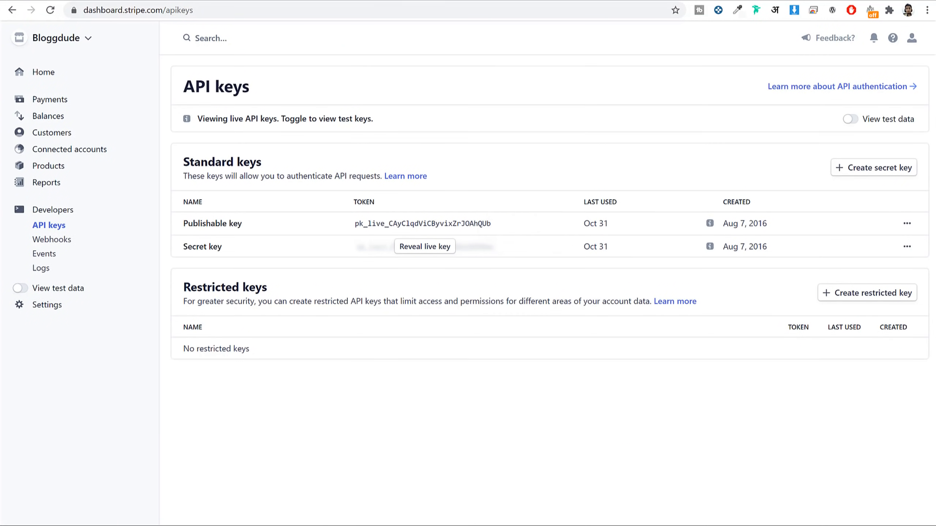
key("alt+Tab")
left_click(487, 219)
key("ctrl+v")
left_click(660, 218)
key("ctrl+v")
double_click(536, 220)
key("BackSpace")
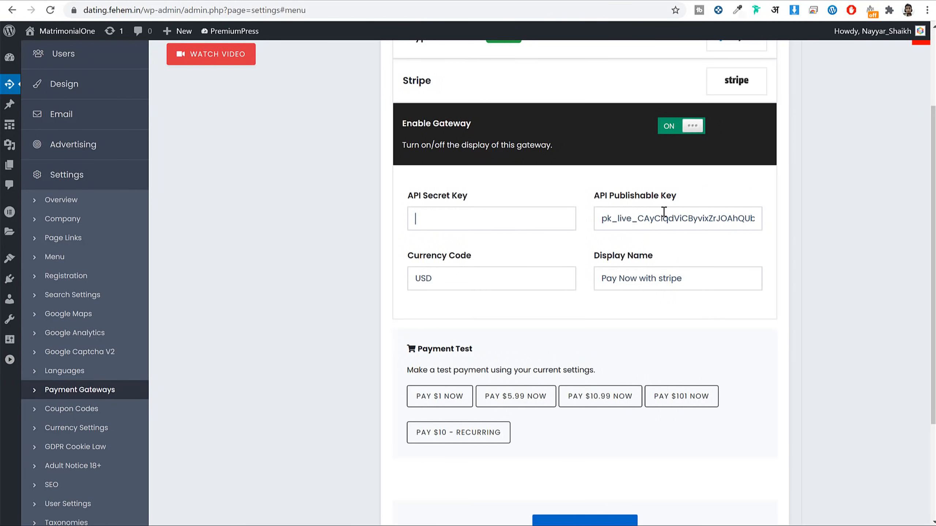
double_click(664, 212)
Step: Paste Stripe's live secret key into the API Secret Key field and save the gateway
key("alt+Tab")
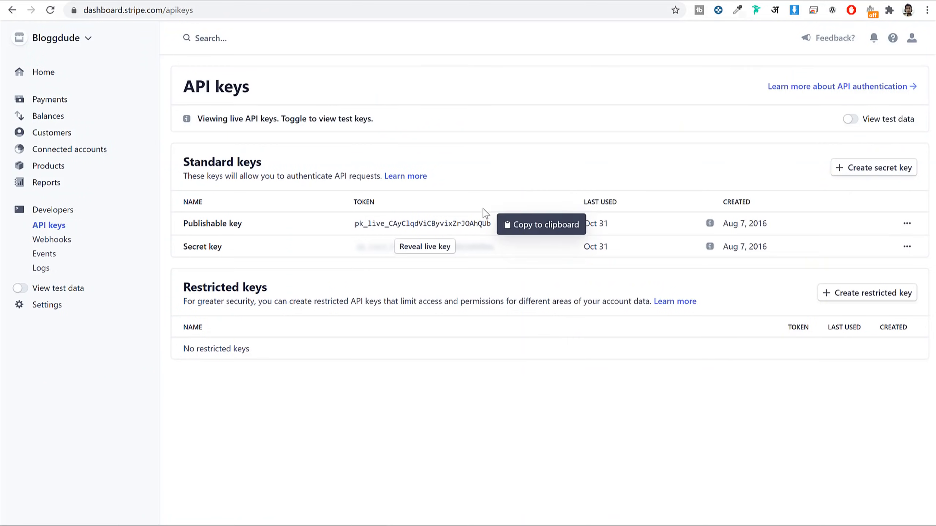
left_click(408, 247)
left_click(423, 252)
key("alt+Tab")
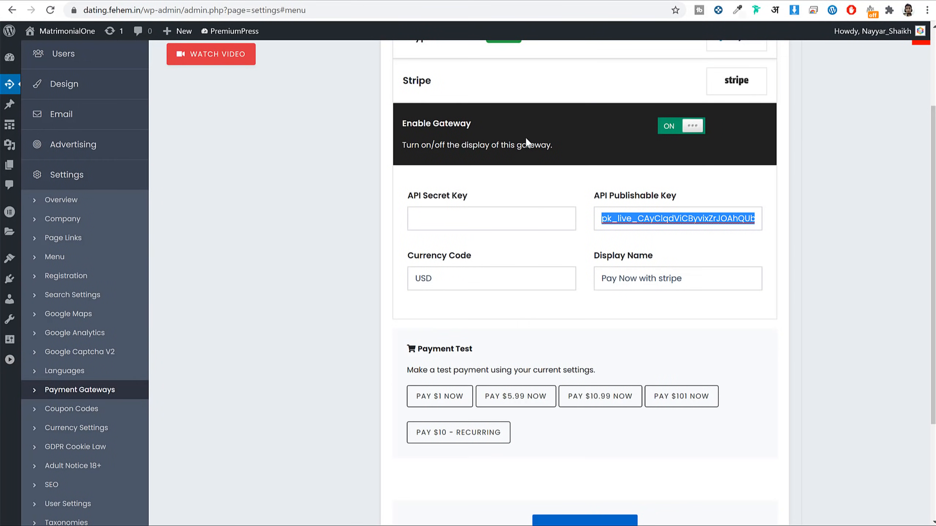
left_click(488, 225)
key("ctrl+v")
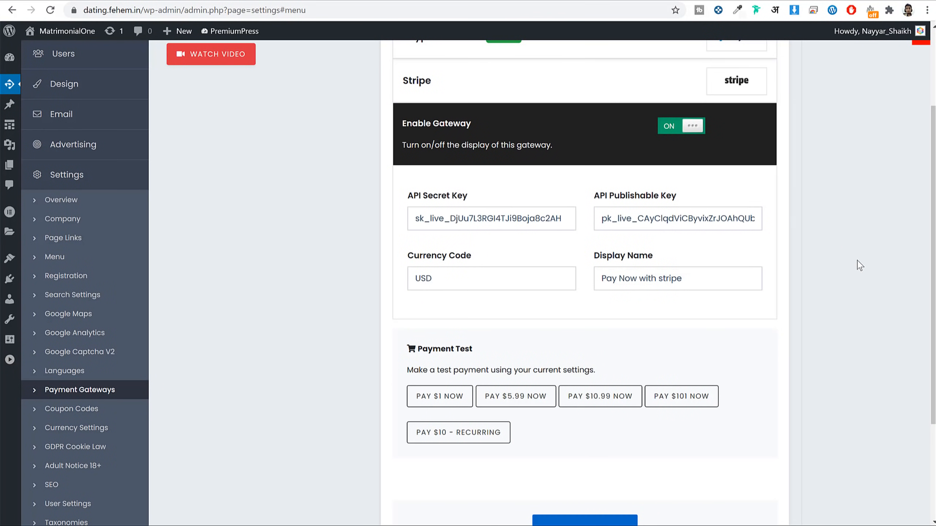
scroll(848, 287, "down", 5)
left_click(590, 383)
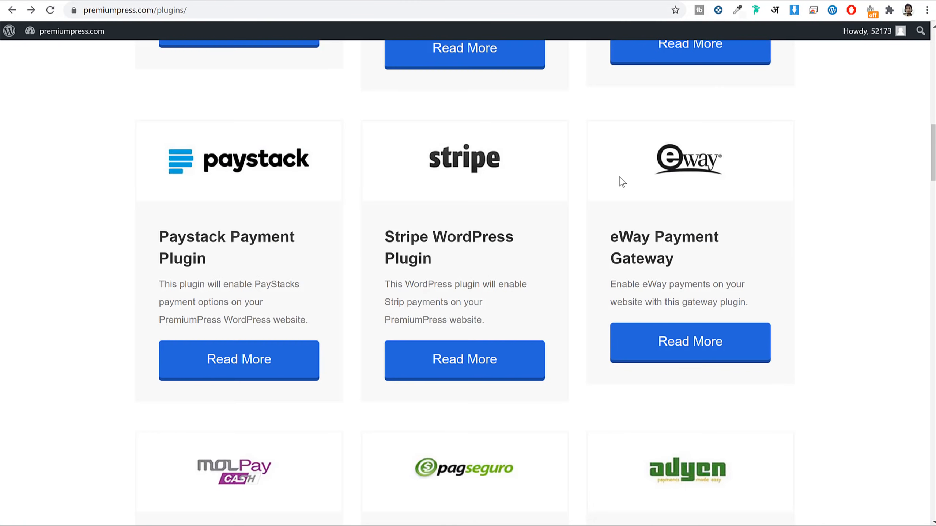
scroll(620, 182, "up", 10)
Step: Browse premiumpress.com's payment plugins such as PayUMoney, Skrill and Midtrans
scroll(659, 217, "down", 10)
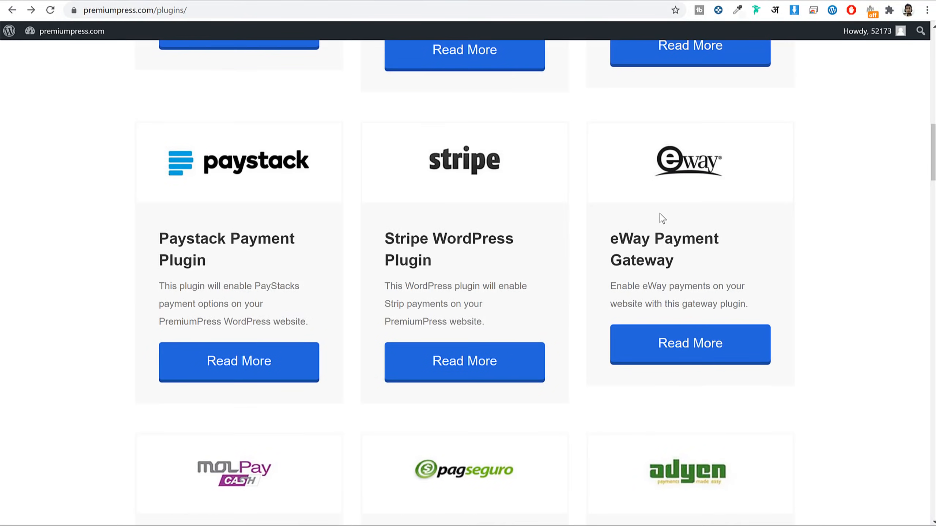
scroll(662, 218, "down", 15)
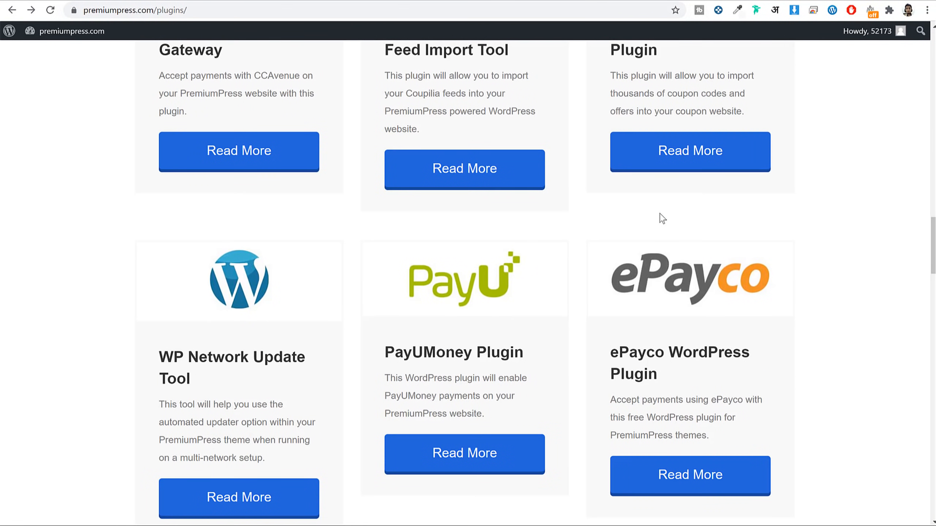
scroll(645, 219, "up", 5)
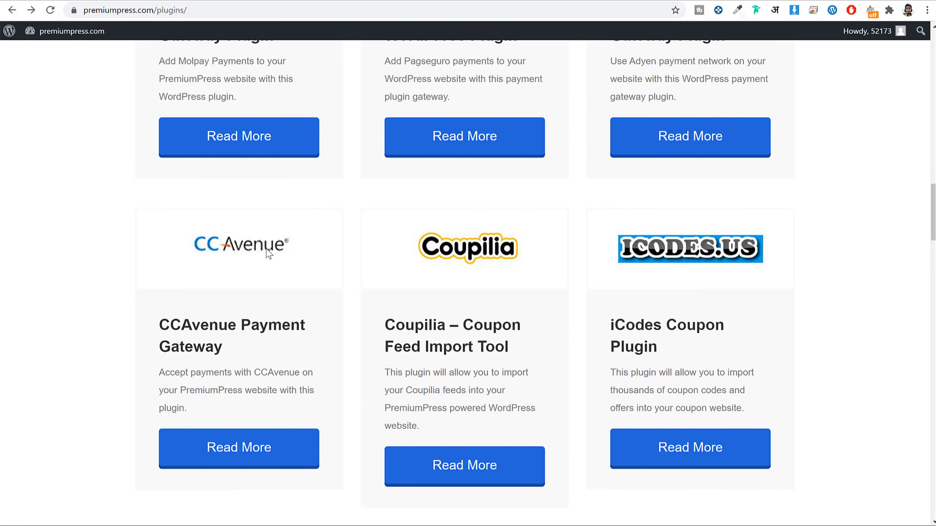
scroll(270, 254, "up", 2)
scroll(256, 259, "down", 10)
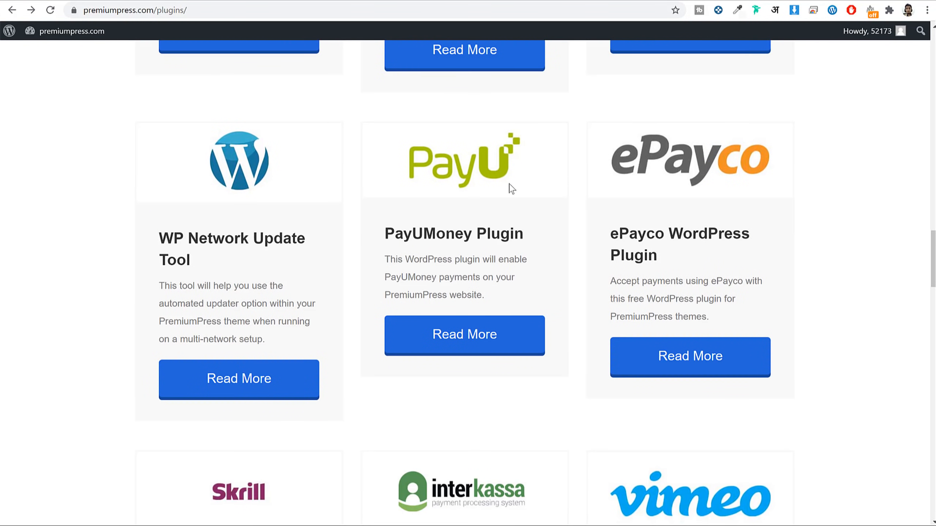
scroll(483, 211, "down", 10)
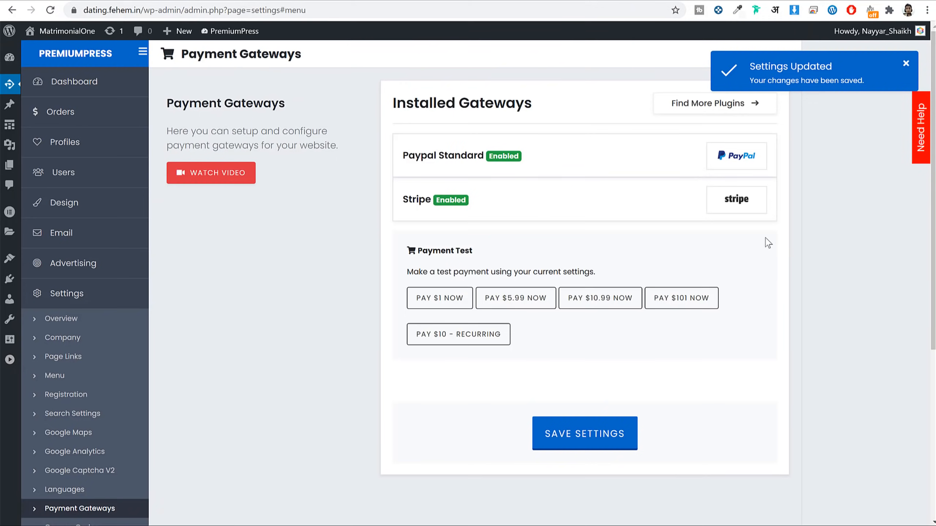
scroll(232, 337, "down", 5)
left_click(95, 355)
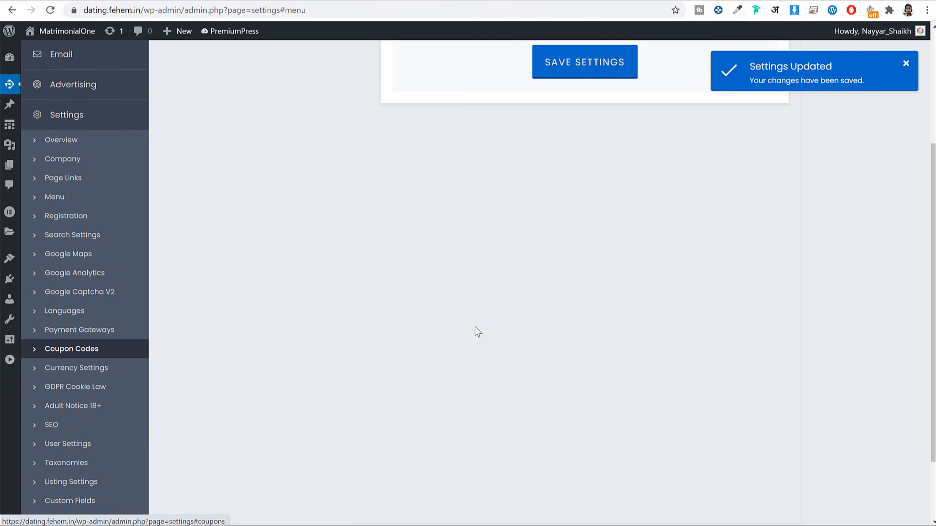
Step: Enable discount codes and add coupon FEHEM10 giving 10% off
left_click(505, 113)
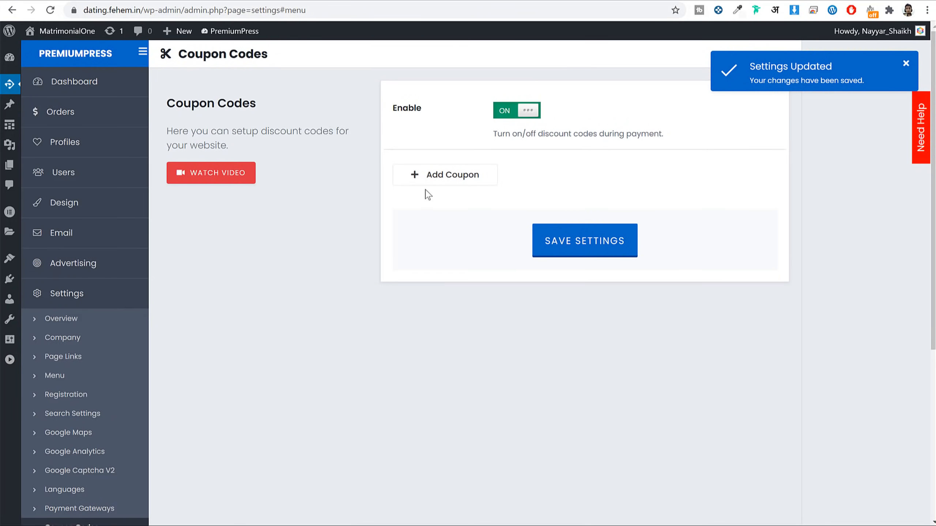
left_click(438, 175)
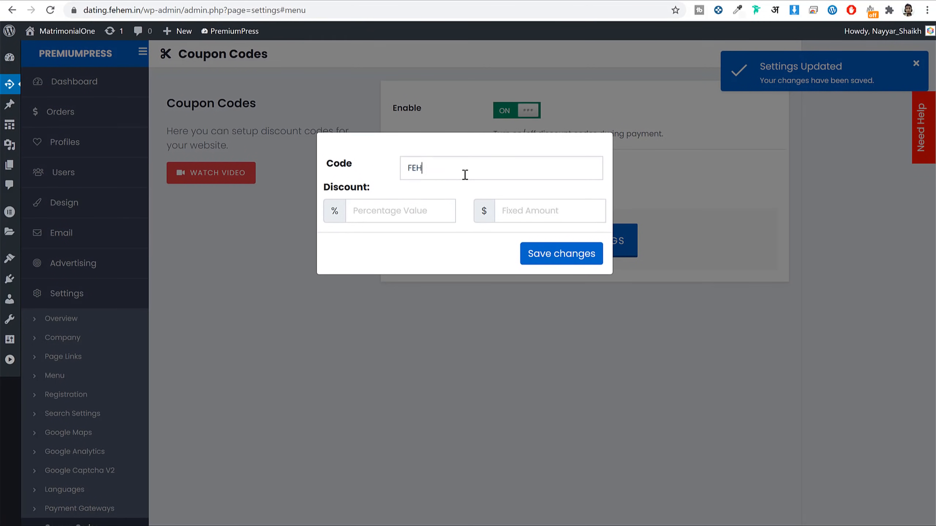
type("10")
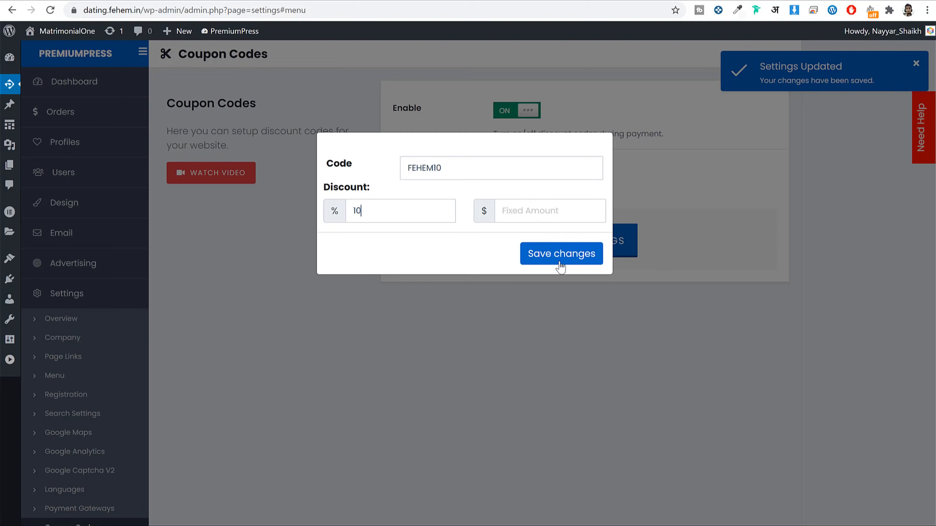
left_click(560, 259)
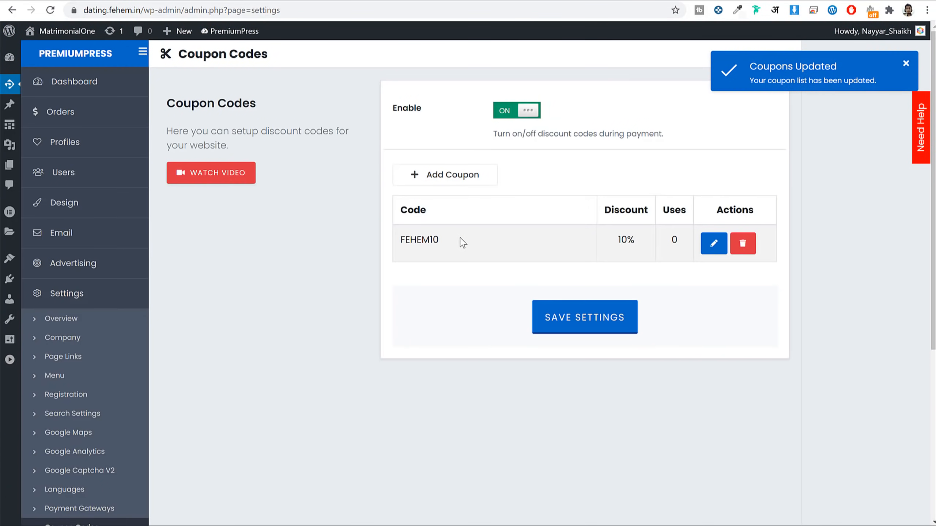
left_click_drag(462, 244, 396, 244)
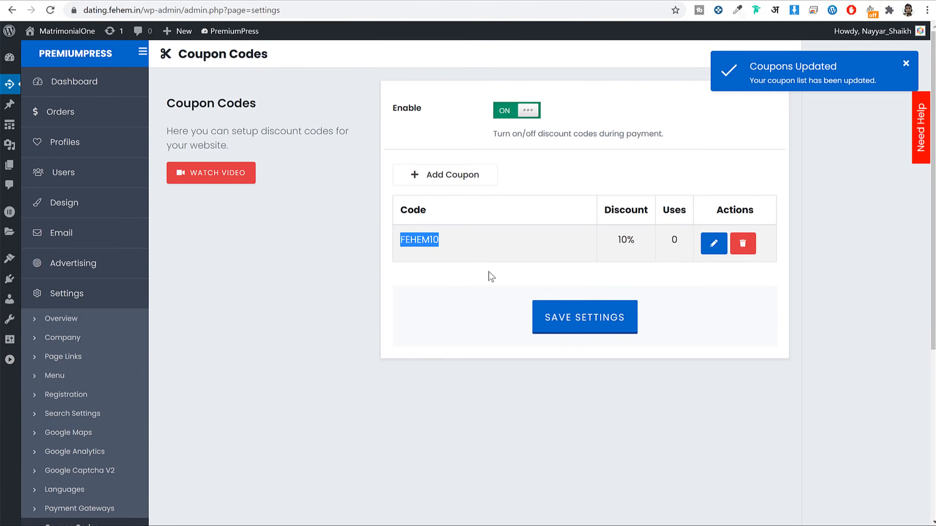
scroll(494, 295, "down", 8)
Step: Look over the USD Currency Settings and exchange-rate table
left_click(63, 281)
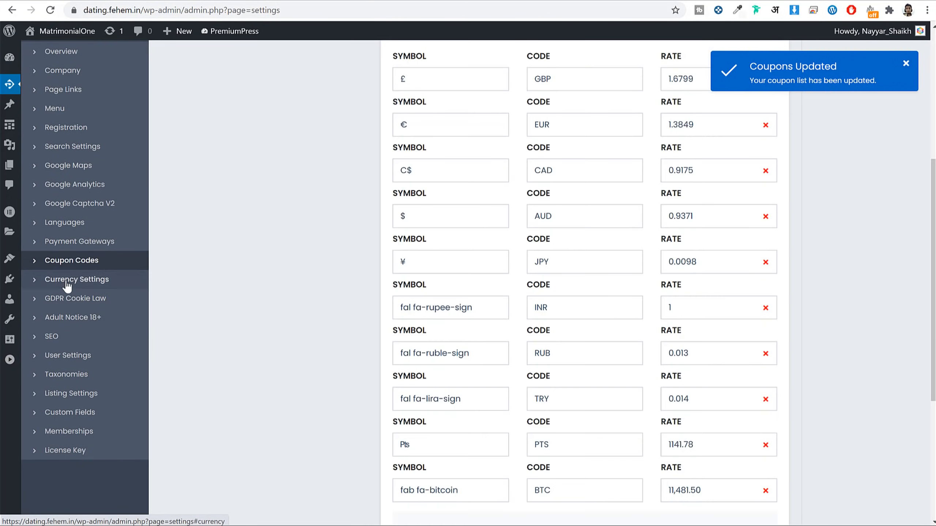
scroll(839, 313, "down", 2)
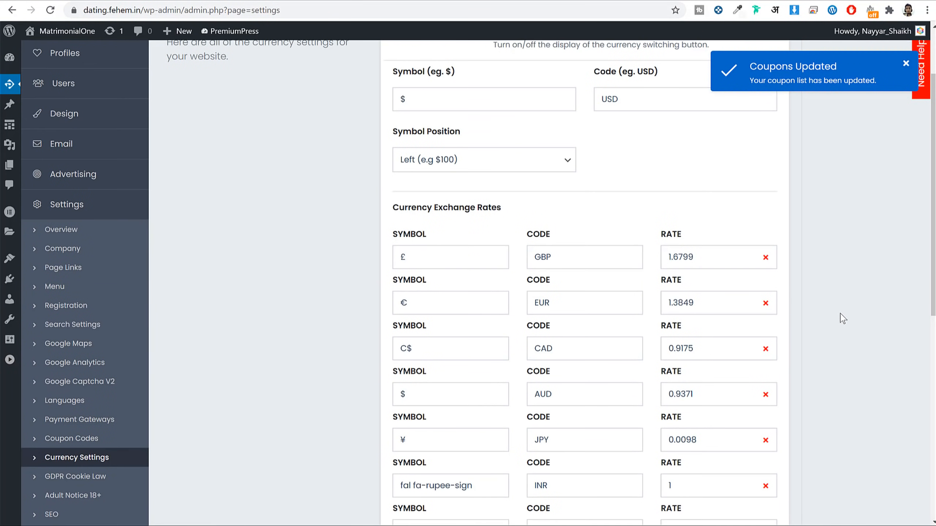
scroll(497, 234, "down", 8)
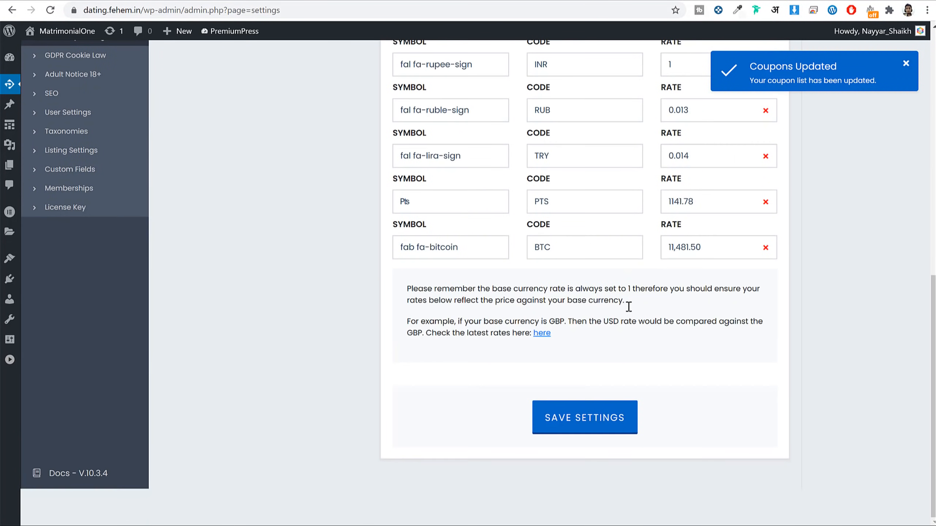
scroll(628, 307, "up", 9)
scroll(628, 307, "up", 2)
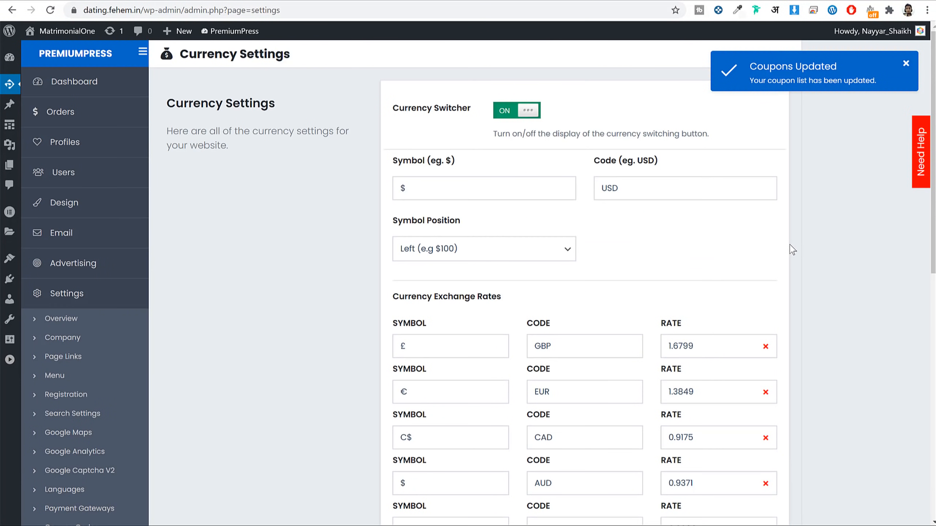
scroll(797, 258, "down", 4)
scroll(358, 292, "down", 2)
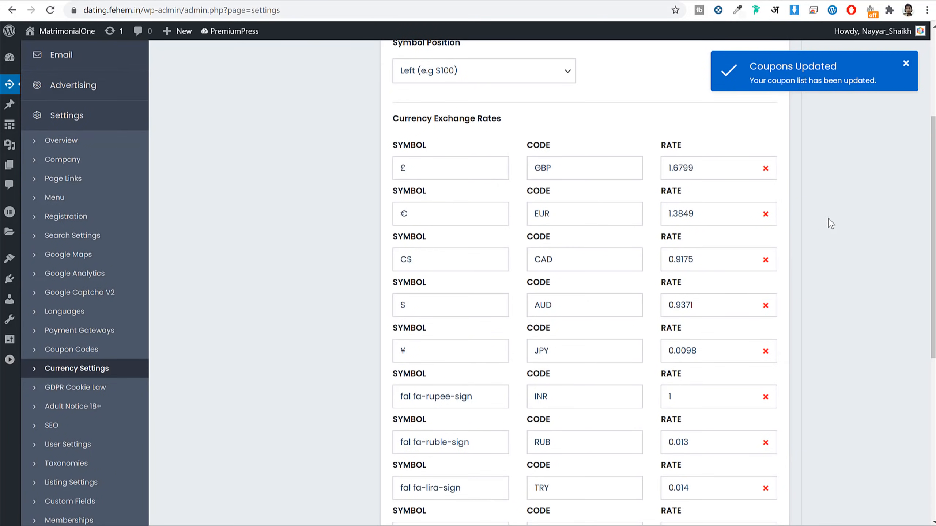
scroll(75, 384, "down", 3)
left_click(80, 273)
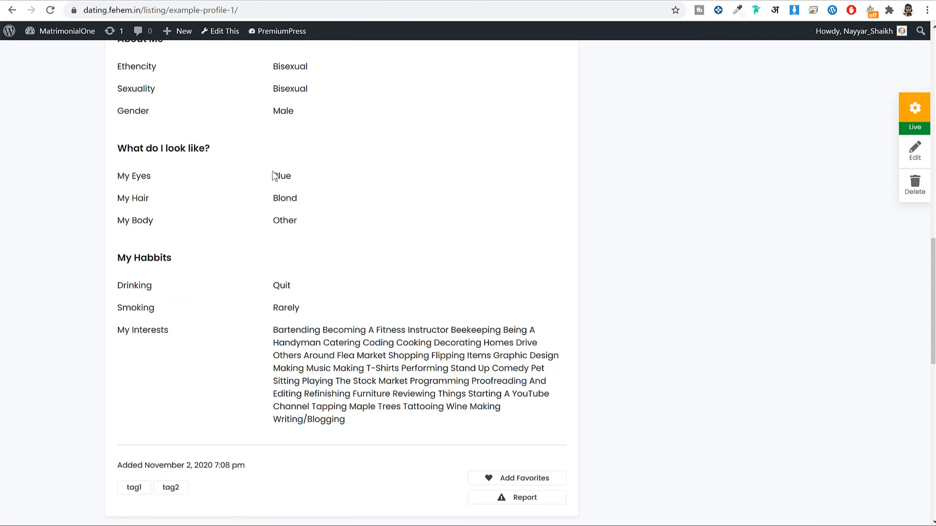
Step: Reload the Example Profile 1 page and scroll through its profile details
scroll(344, 195, "up", 5)
left_click(50, 10)
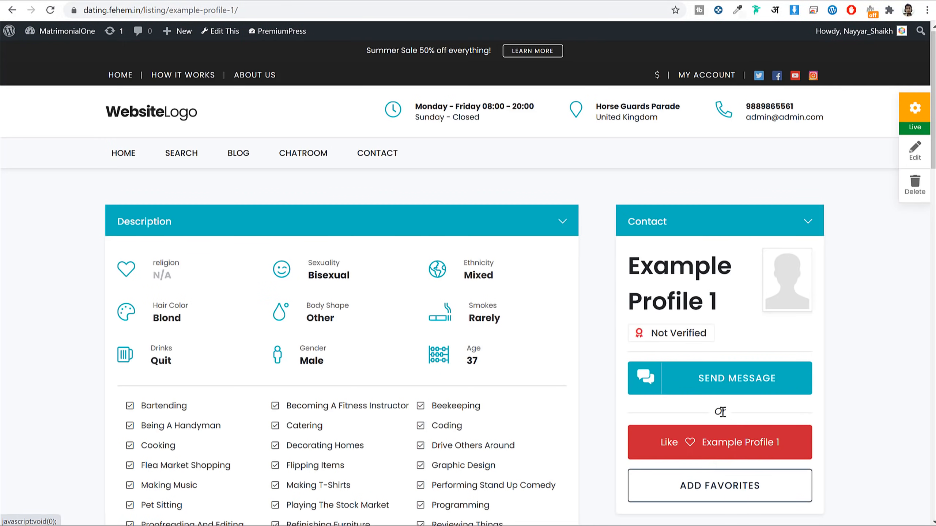
scroll(722, 424, "down", 10)
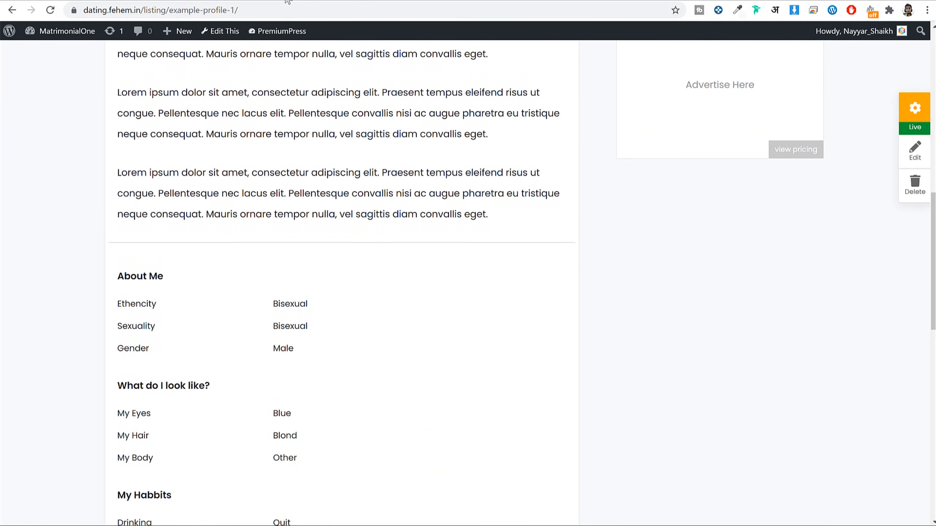
left_click(287, 1)
Step: Turn on the Adult Notice 18+ and save the setting
left_click(172, 1)
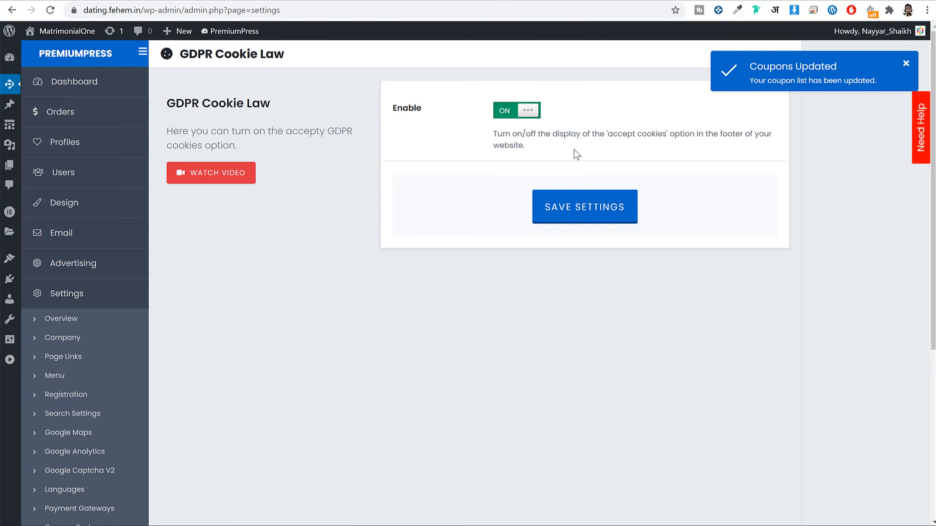
scroll(387, 246, "down", 5)
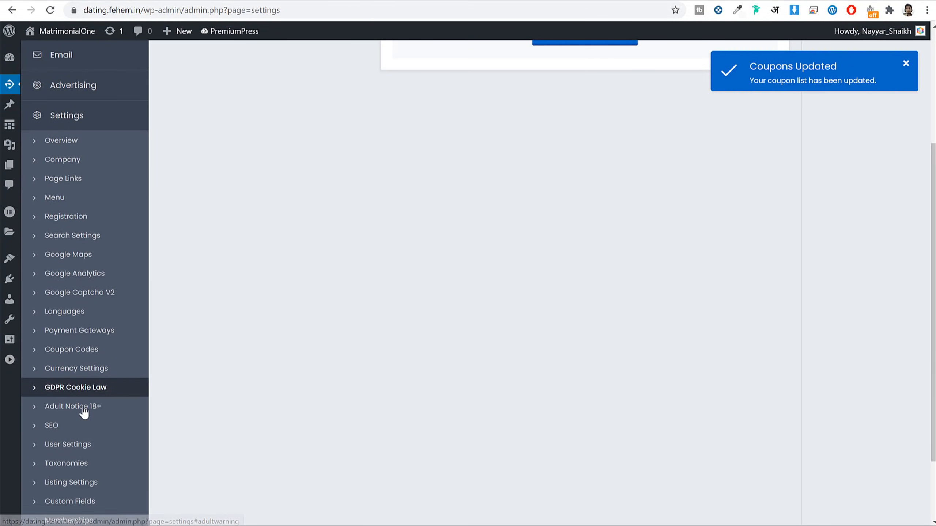
scroll(516, 308, "up", 5)
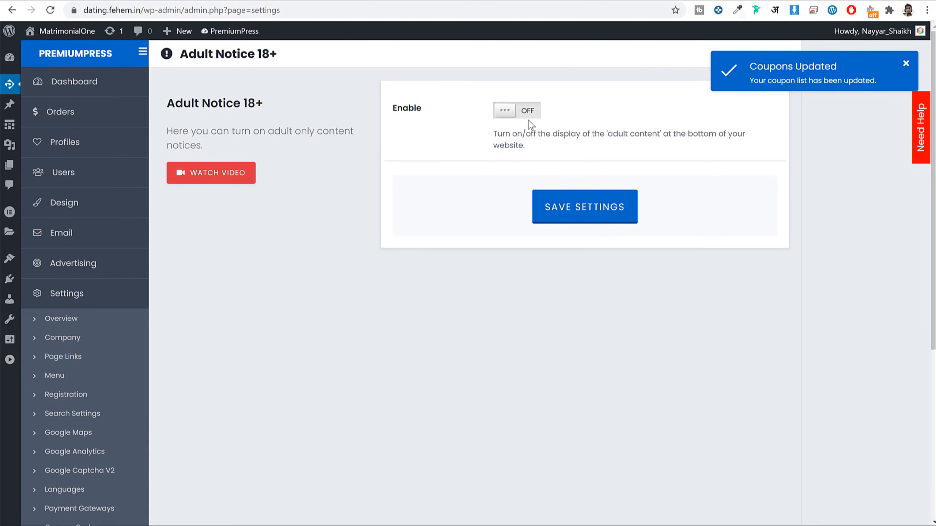
left_click(517, 113)
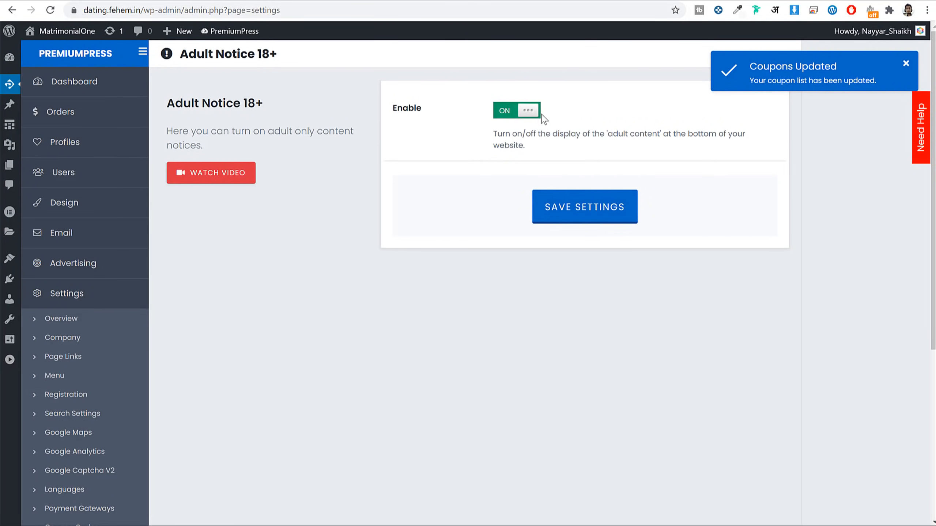
left_click(570, 210)
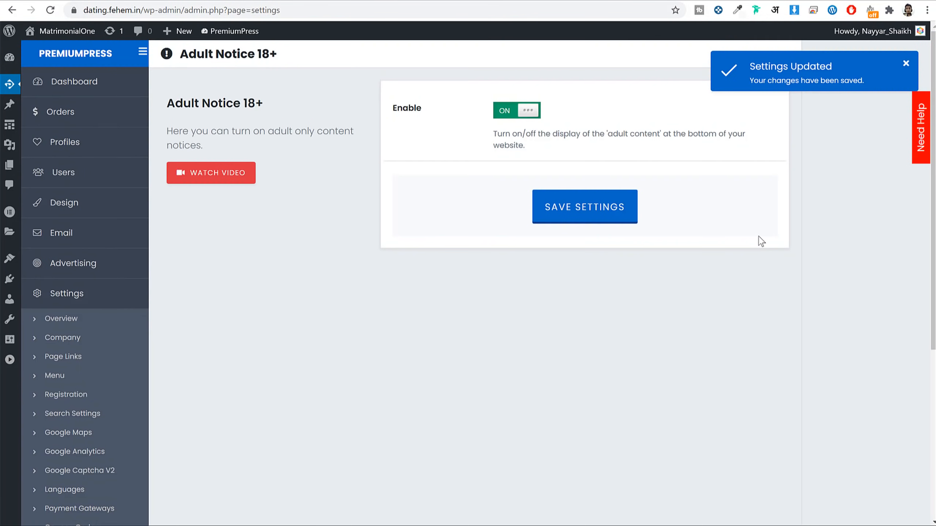
Step: Toggle the SEO section's Built-in SEO Tools on and back off
scroll(761, 242, "down", 6)
left_click(42, 367)
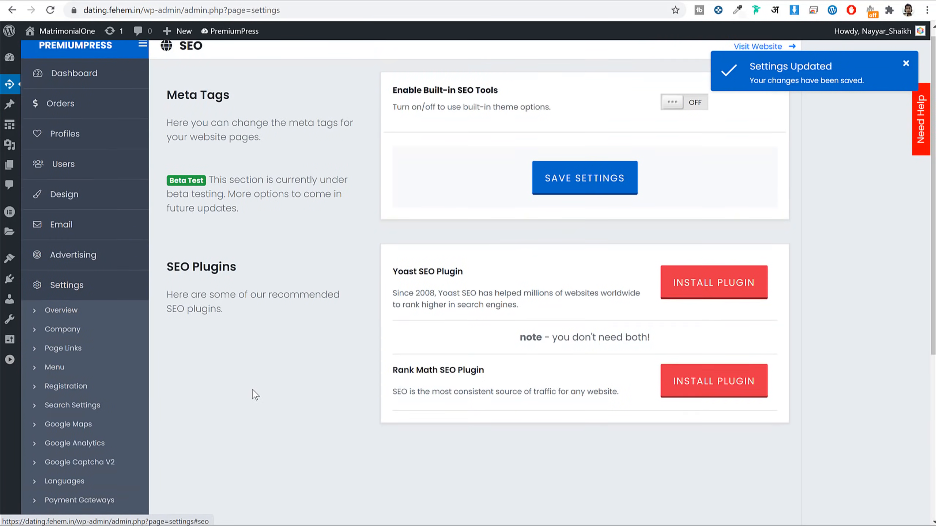
left_click(693, 112)
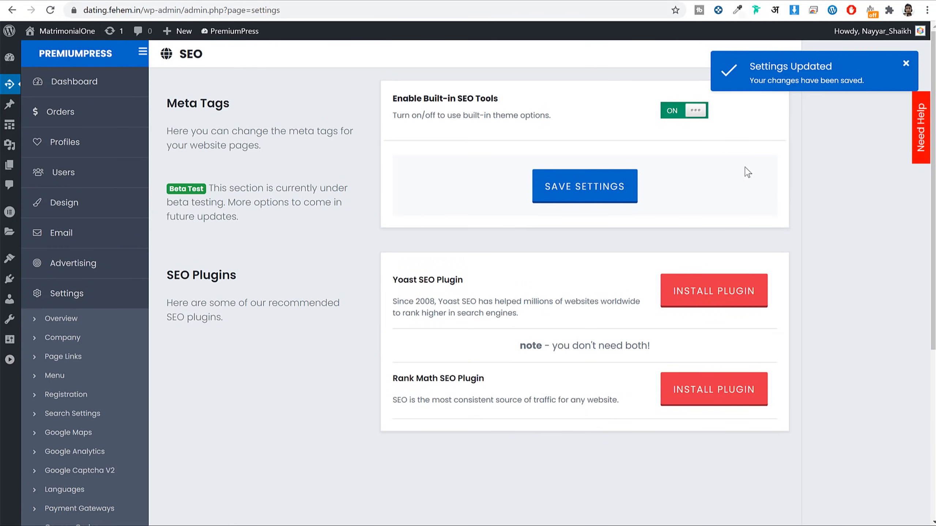
left_click(699, 118)
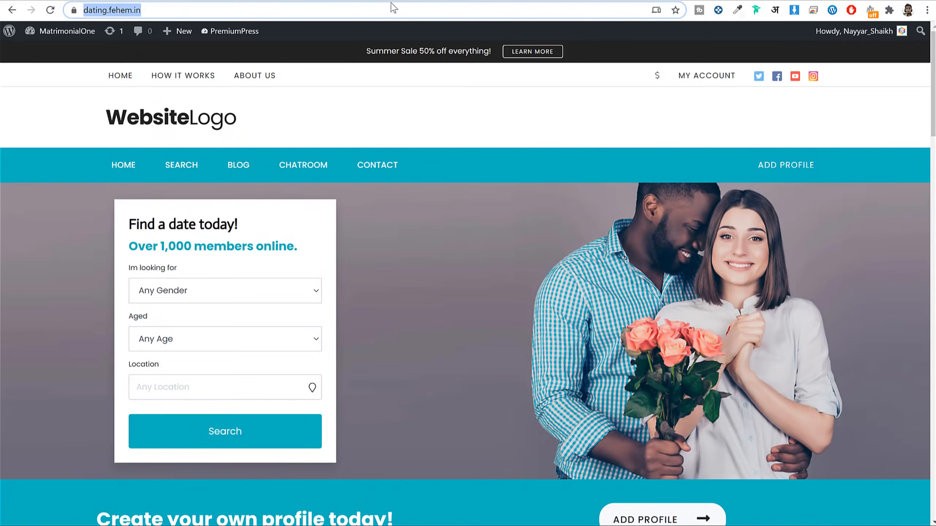
scroll(503, 280, "down", 14)
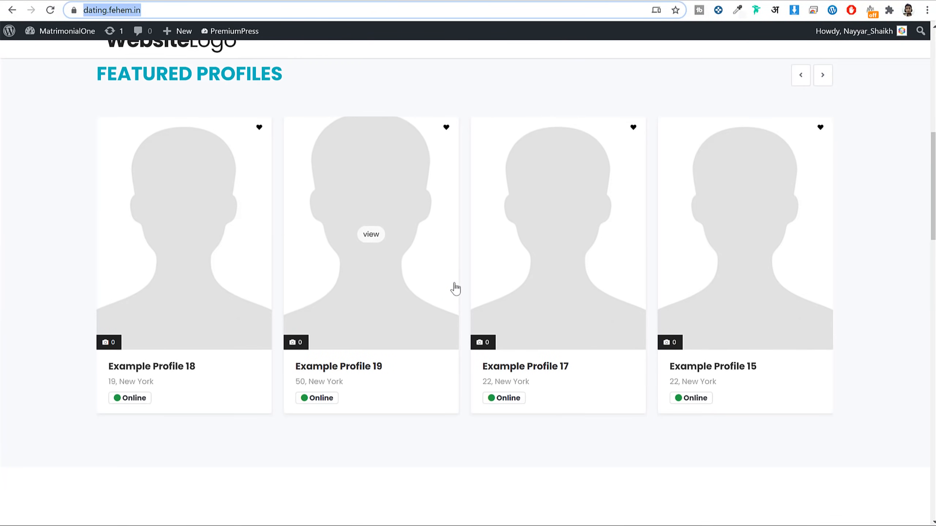
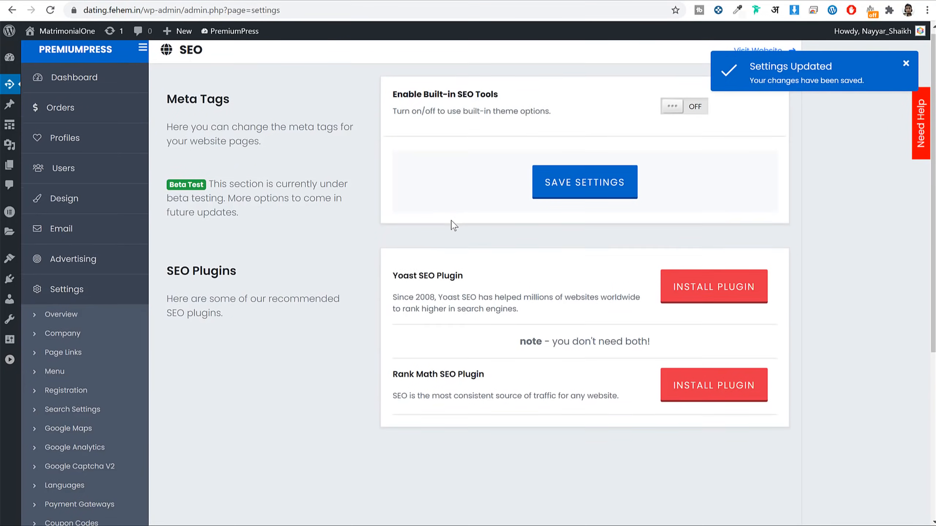
Step: Scroll down the saved SEO settings page to the SEO Plugins section
scroll(402, 247, "down", 5)
Step: Open User Settings and review the Message System and Favorites System sections
left_click(68, 445)
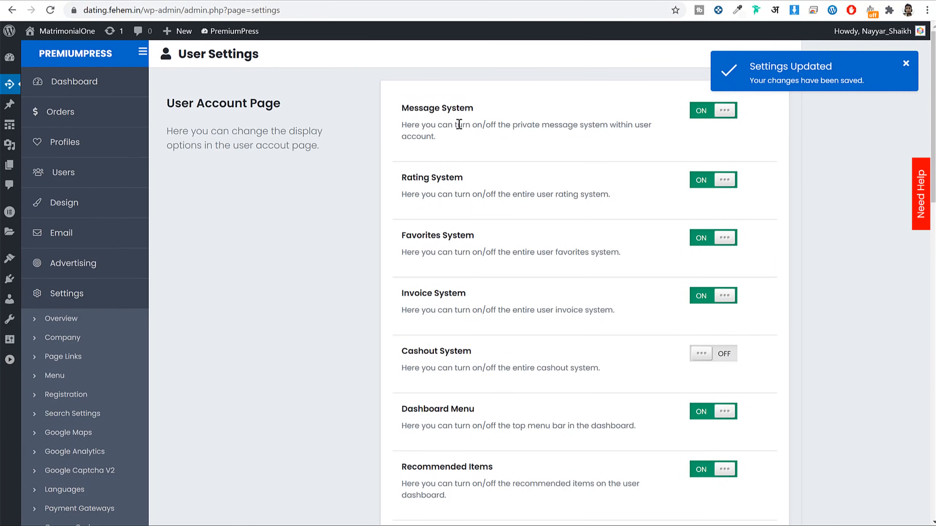
left_click_drag(404, 111, 477, 117)
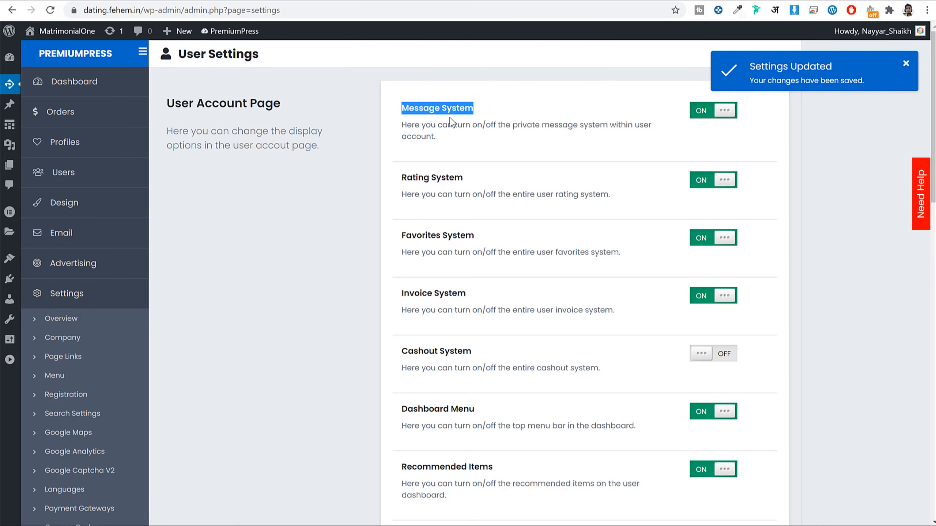
scroll(439, 103, "down", 3)
left_click_drag(405, 62, 456, 64)
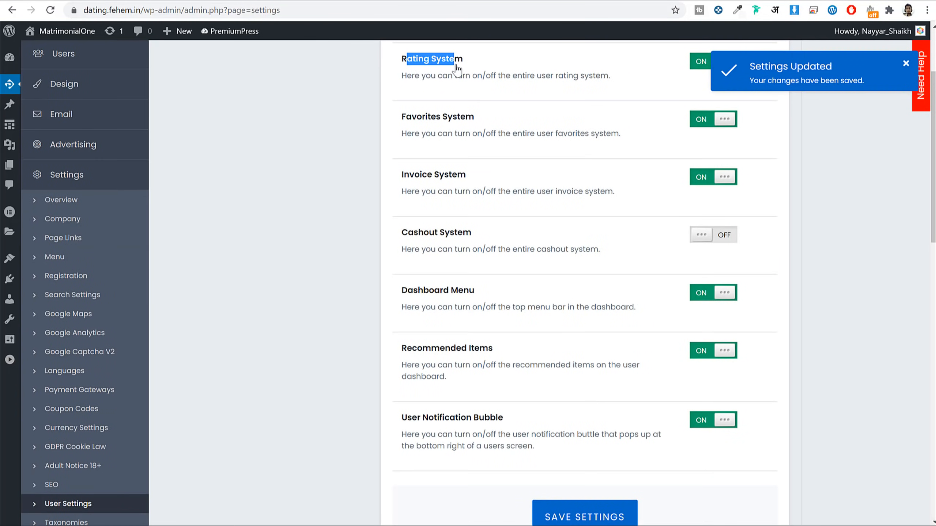
scroll(457, 67, "up", 2)
left_click_drag(475, 178, 421, 188)
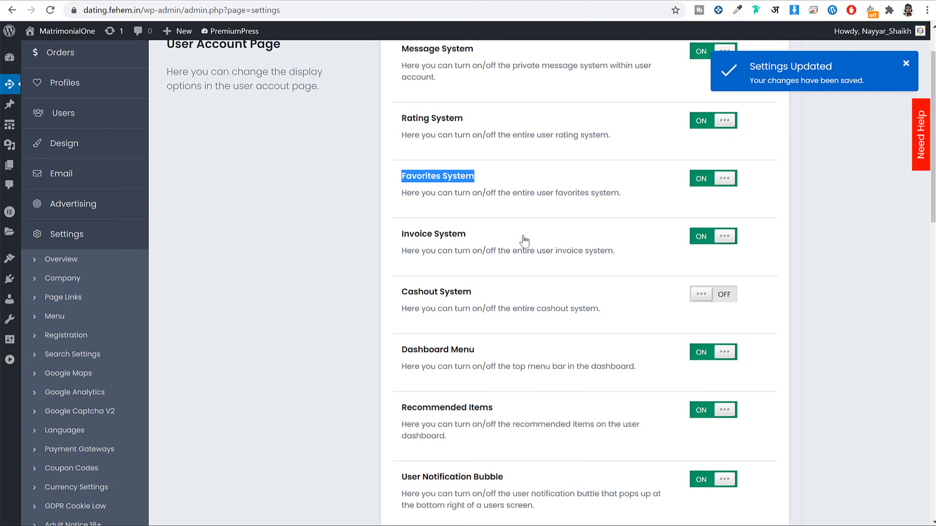
scroll(533, 237, "down", 3)
left_click_drag(401, 117, 478, 124)
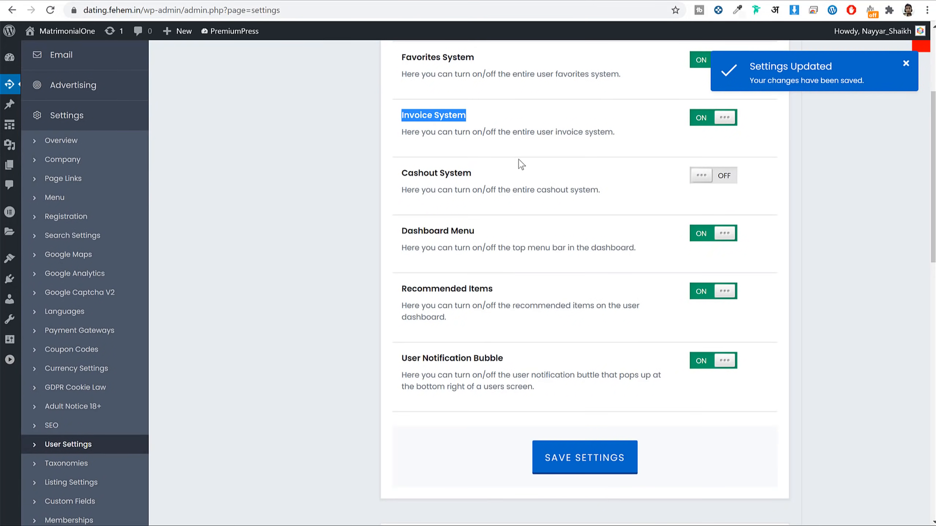
scroll(520, 165, "down", 2)
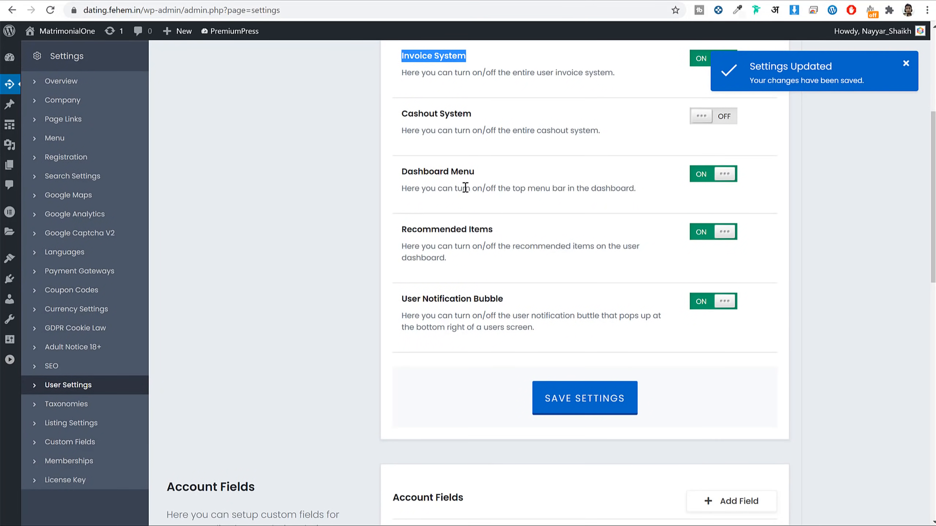
scroll(508, 184, "down", 8)
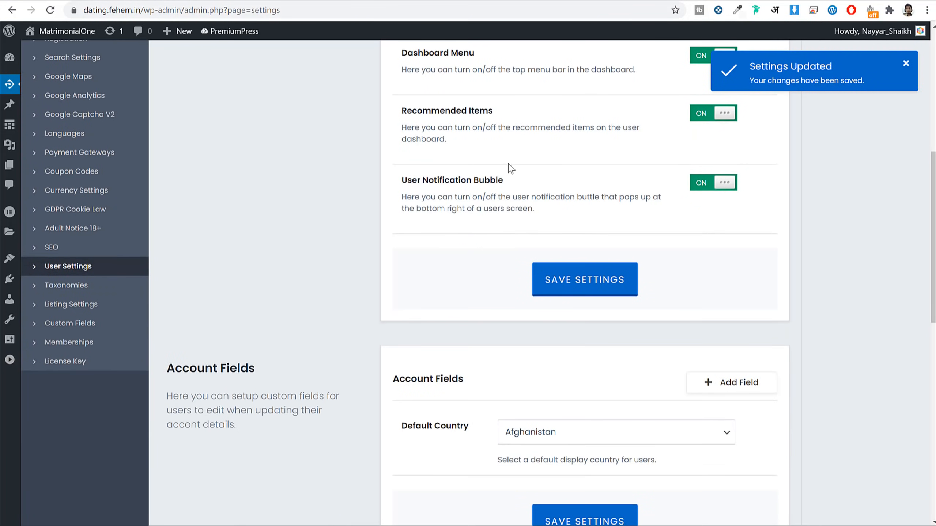
scroll(810, 252, "down", 5)
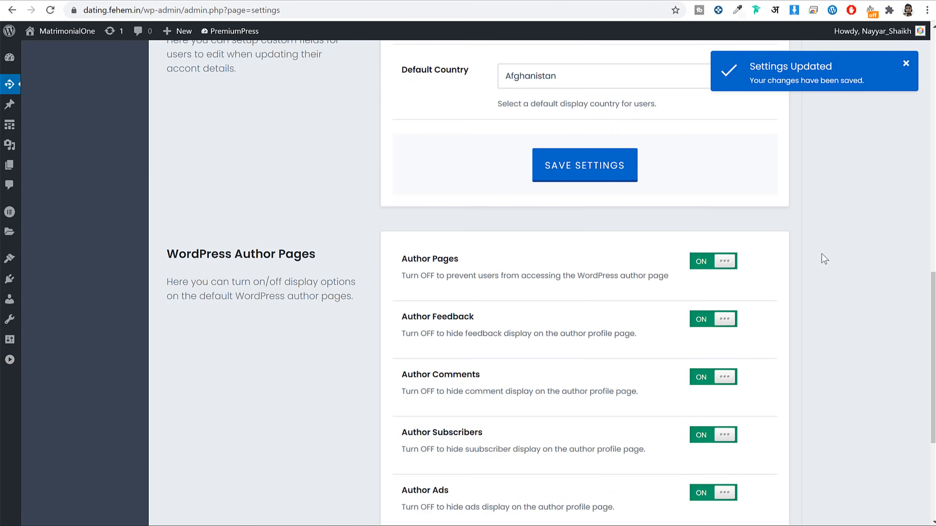
scroll(829, 250, "up", 6)
Step: Change the Default Country to India and save the user settings
left_click(575, 310)
left_click(864, 309)
left_click(592, 314)
type("in")
key("Return")
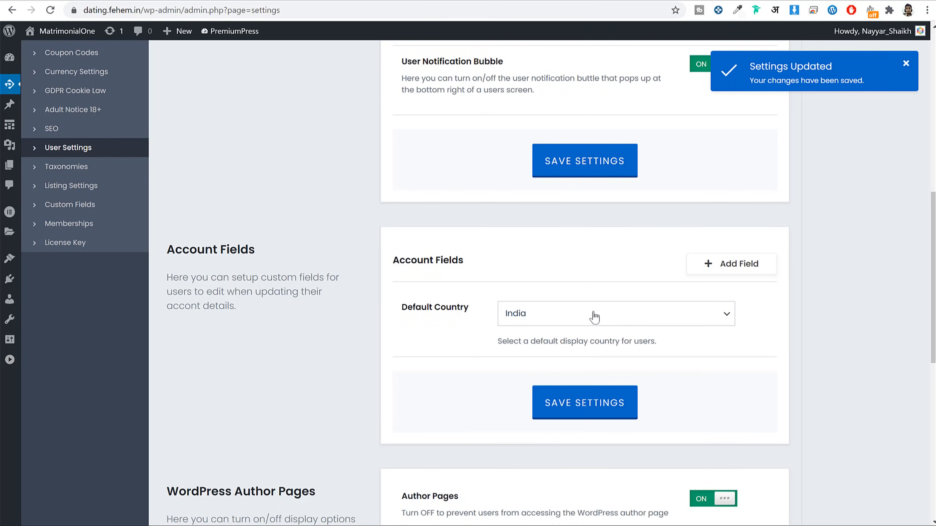
left_click(608, 407)
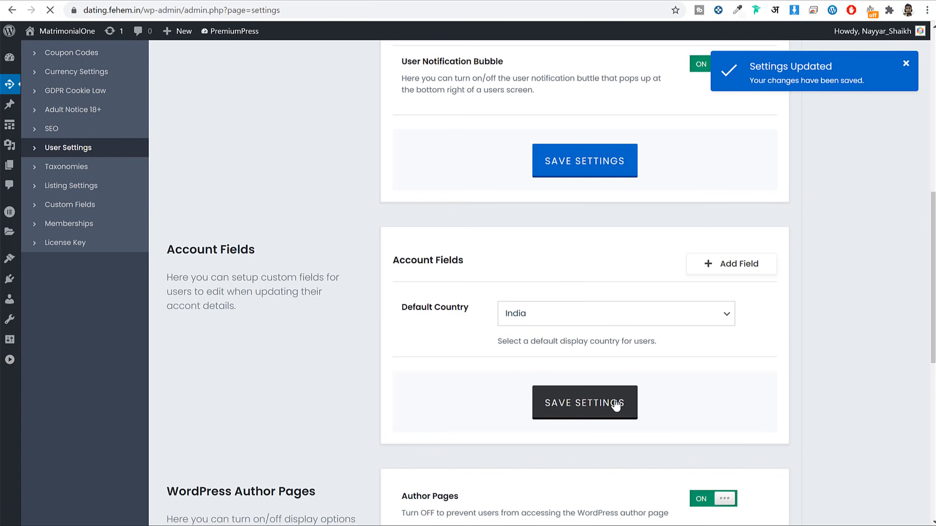
Step: Scroll through the saved user settings and move on to the Taxonomies section
scroll(814, 349, "down", 10)
scroll(825, 341, "down", 9)
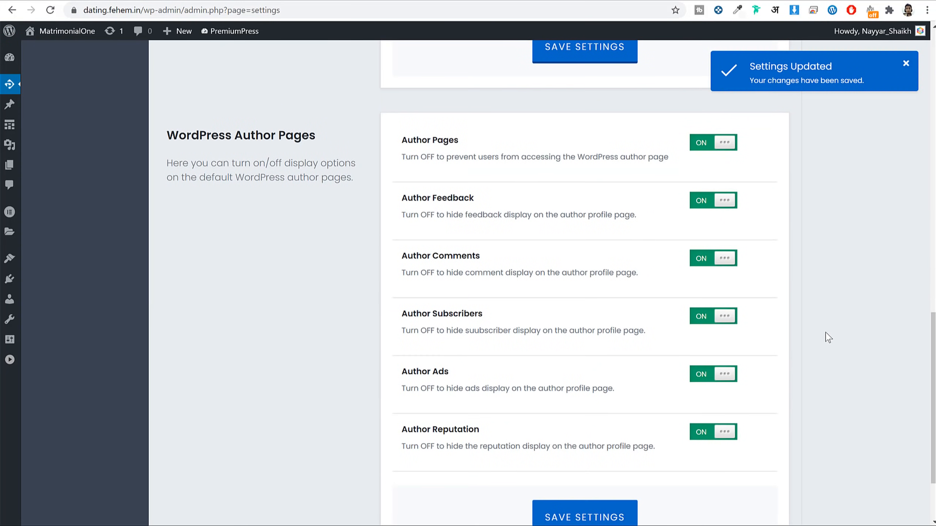
scroll(828, 327, "up", 20)
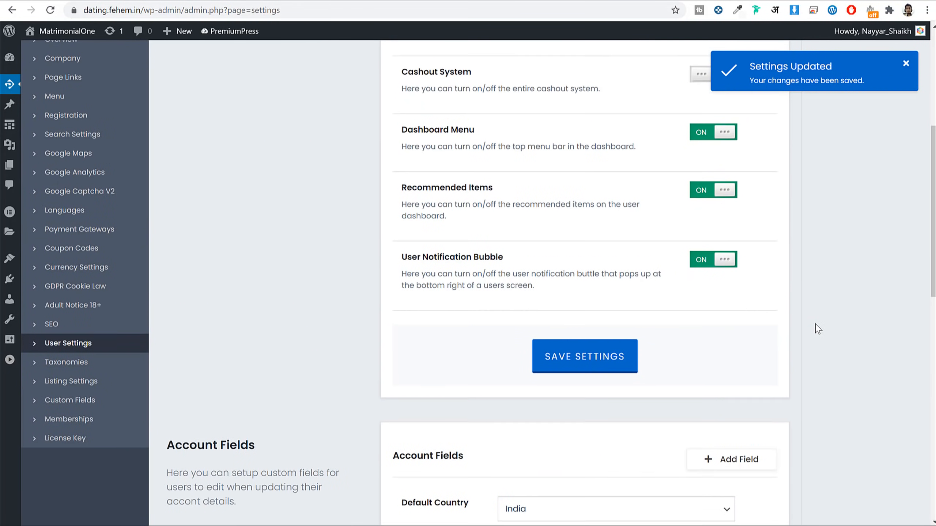
left_click(77, 364)
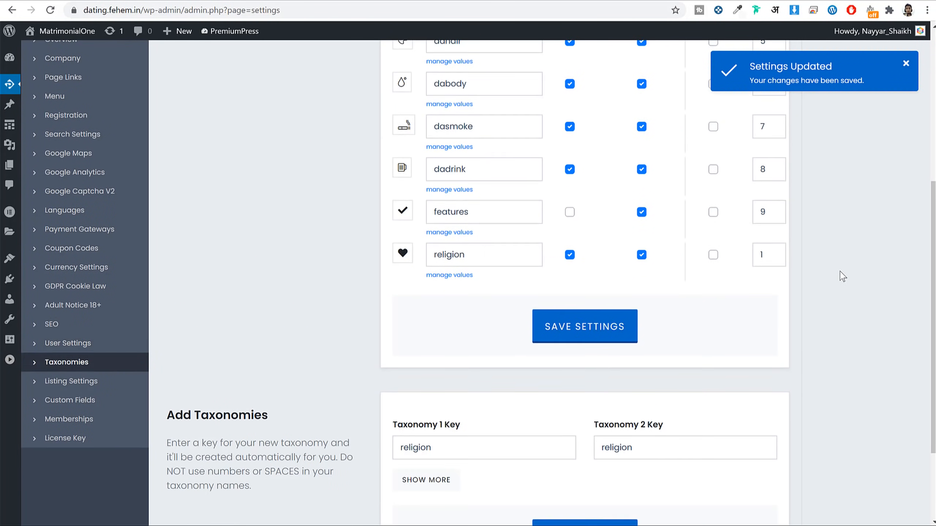
Step: Open Listing Settings and scroll through its options
scroll(841, 273, "up", 5)
scroll(843, 274, "up", 3)
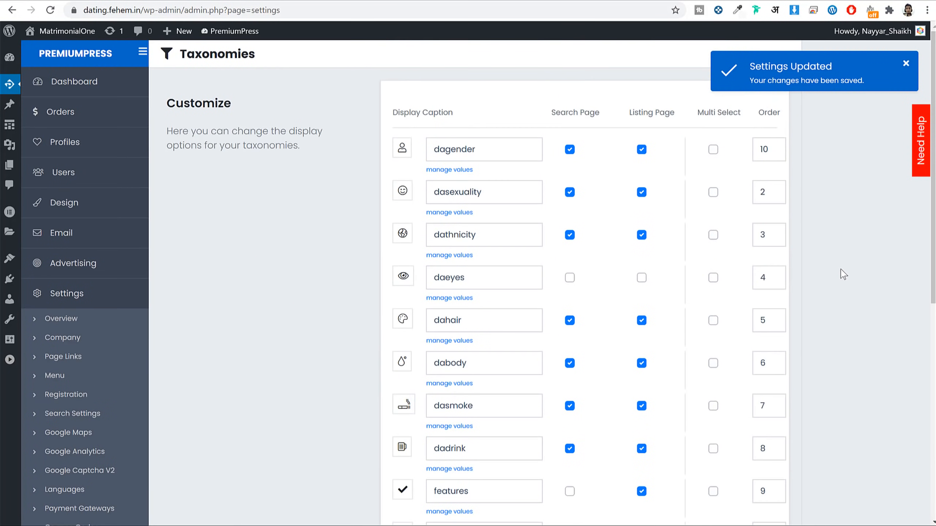
scroll(823, 235, "down", 11)
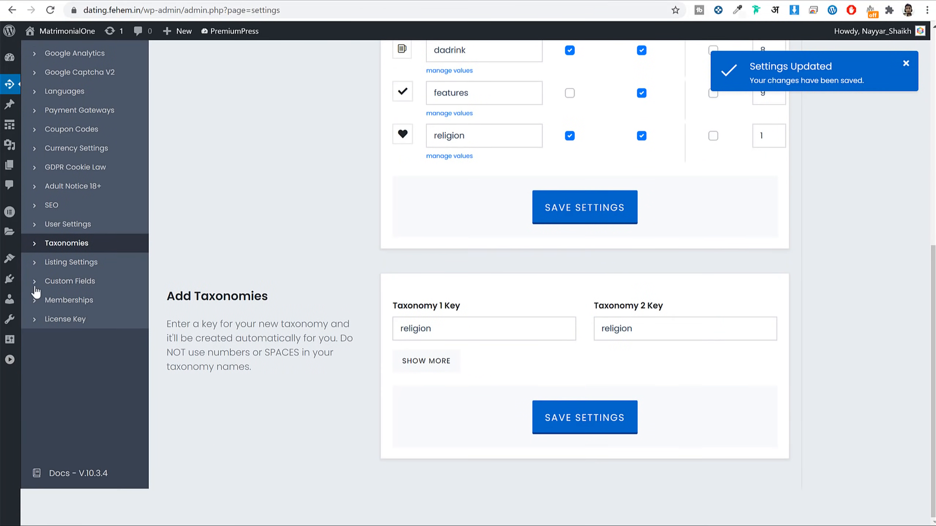
left_click(62, 268)
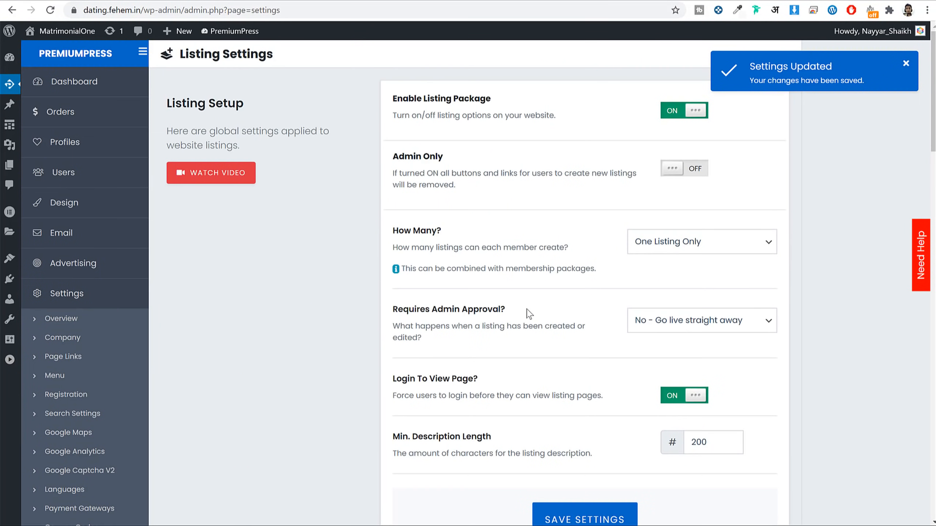
scroll(748, 286, "down", 20)
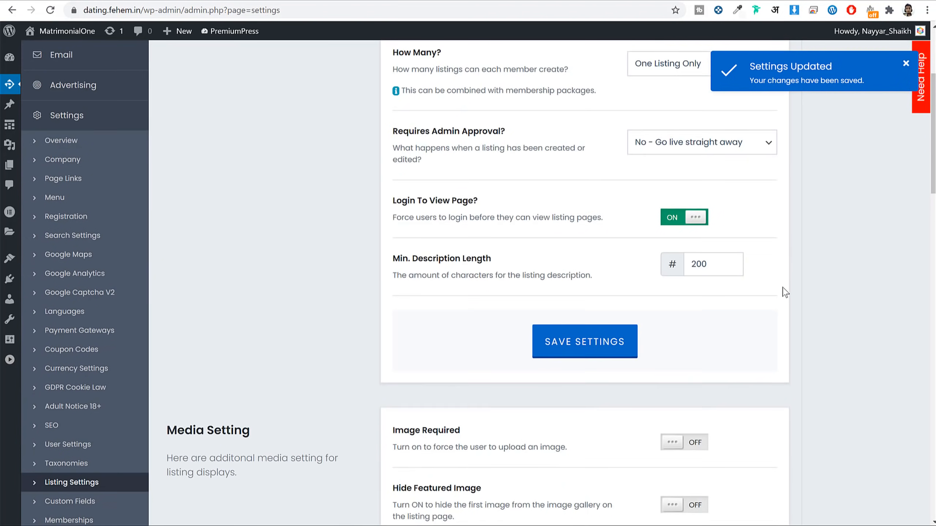
scroll(508, 265, "up", 4)
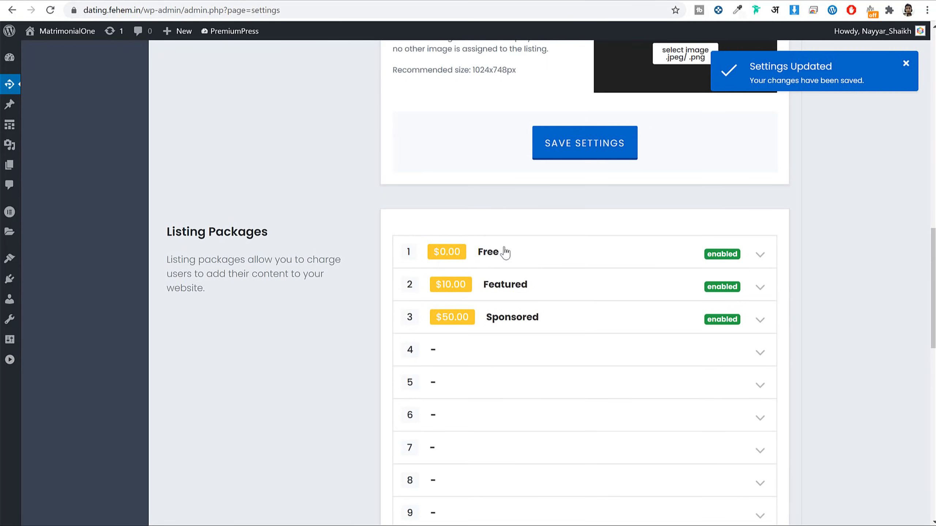
scroll(602, 291, "up", 16)
scroll(602, 285, "up", 3)
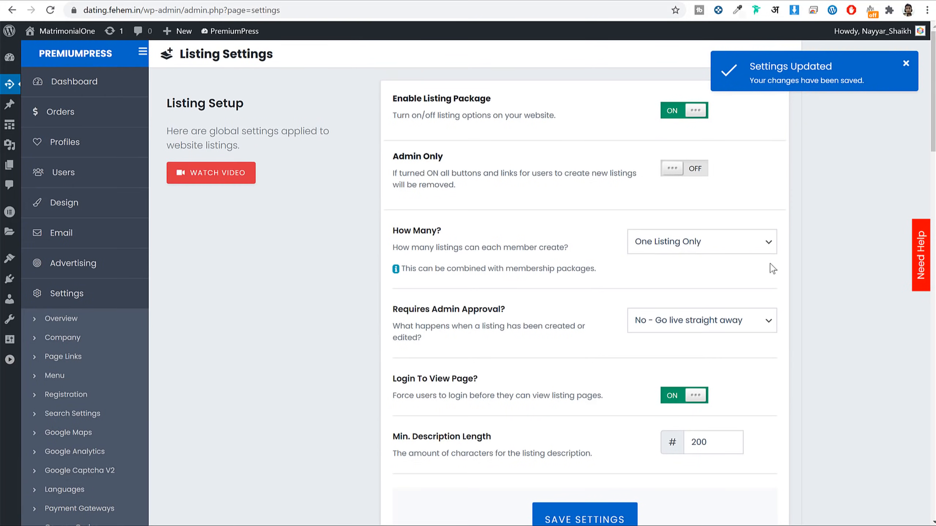
scroll(712, 268, "down", 5)
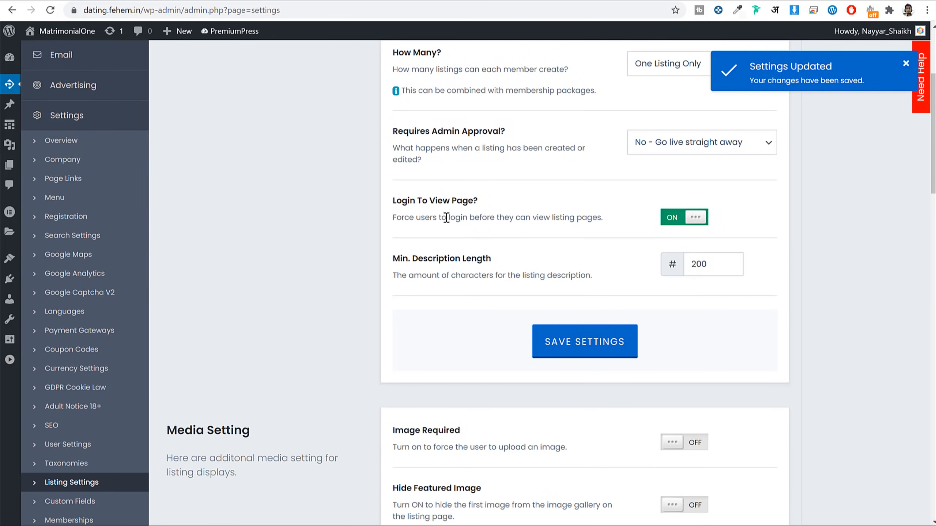
Step: Review the Login To View Page and Image Required listing options
left_click_drag(446, 217, 565, 217)
scroll(814, 253, "down", 3)
scroll(814, 250, "up", 4)
scroll(798, 182, "down", 8)
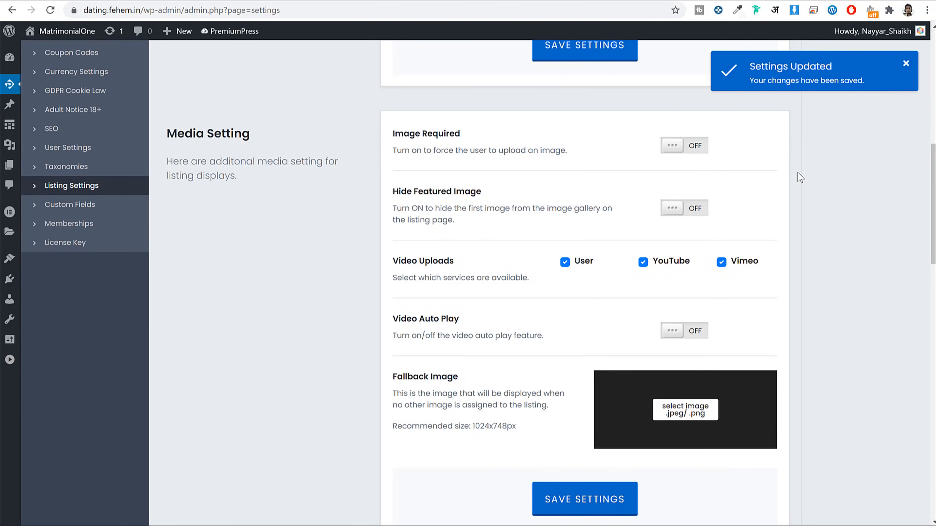
scroll(795, 174, "up", 2)
scroll(774, 174, "down", 2)
left_click_drag(394, 135, 475, 137)
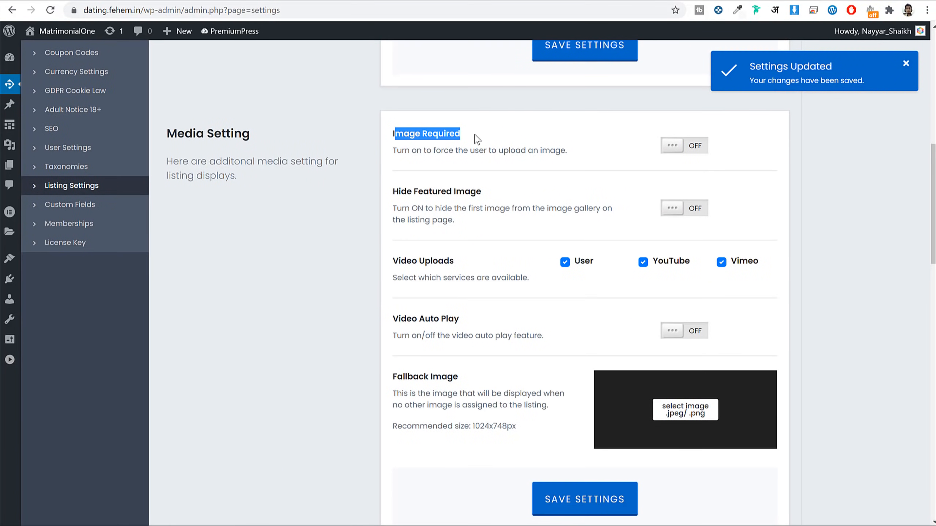
Step: Check the site homepage, then return and scroll down to the Listing Packages
left_click(446, 1)
scroll(423, 229, "down", 14)
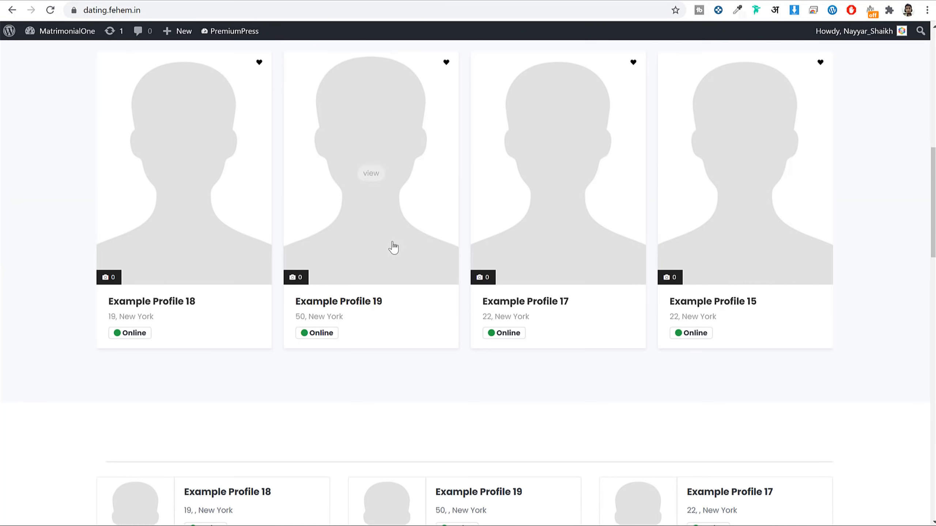
left_click(372, 1)
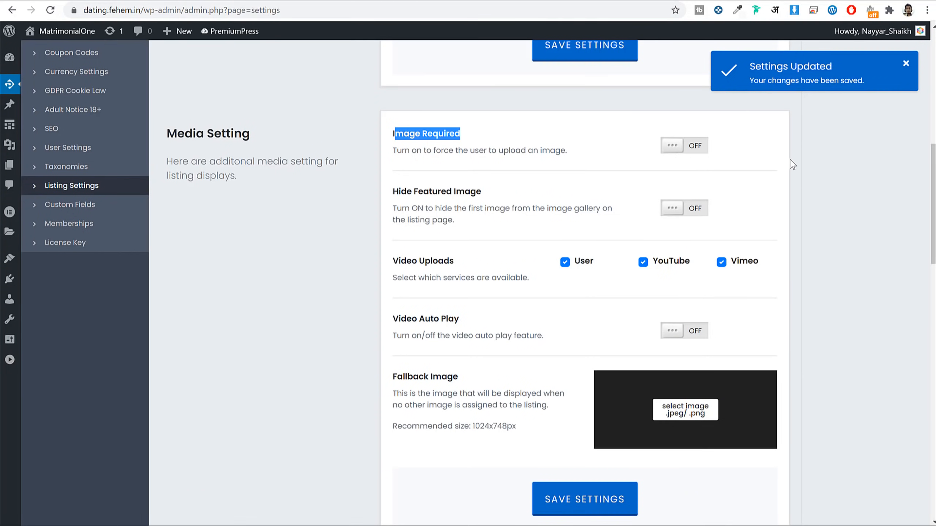
scroll(821, 218, "down", 1)
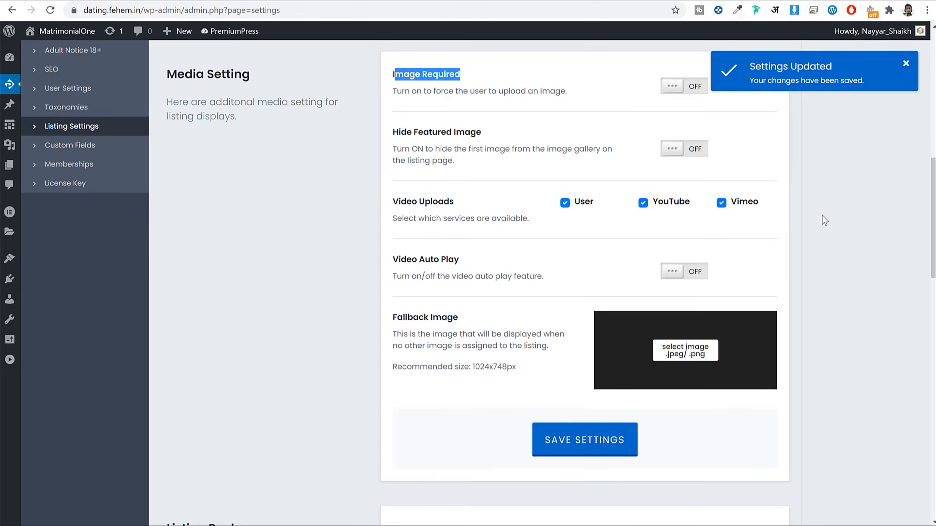
scroll(825, 220, "down", 1)
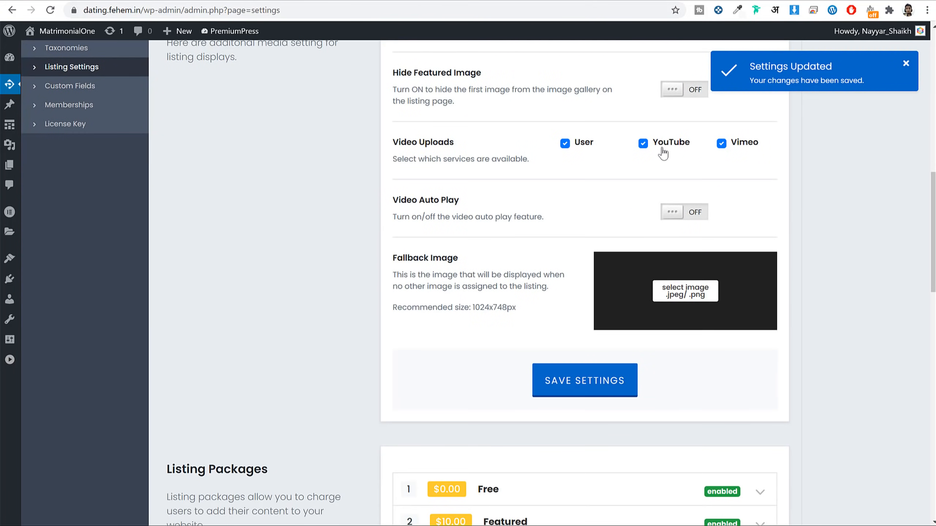
scroll(859, 163, "down", 3)
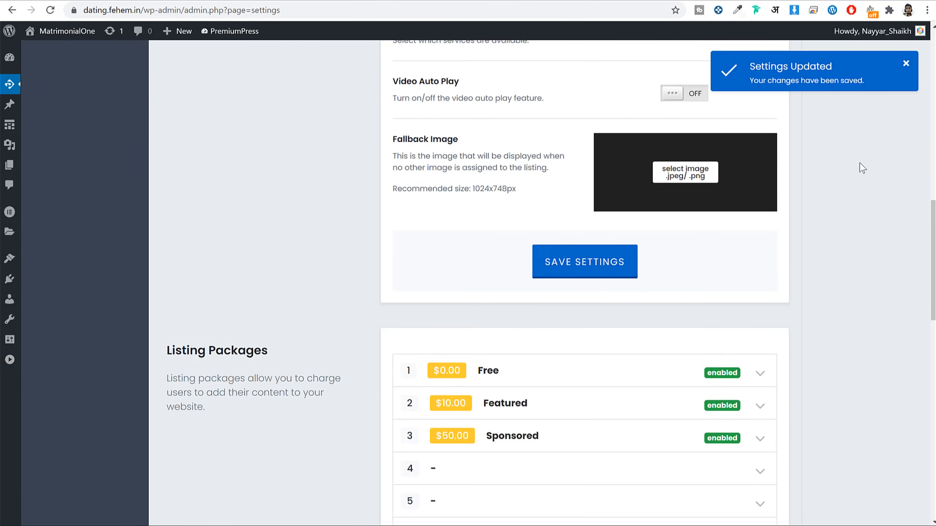
scroll(861, 168, "down", 2)
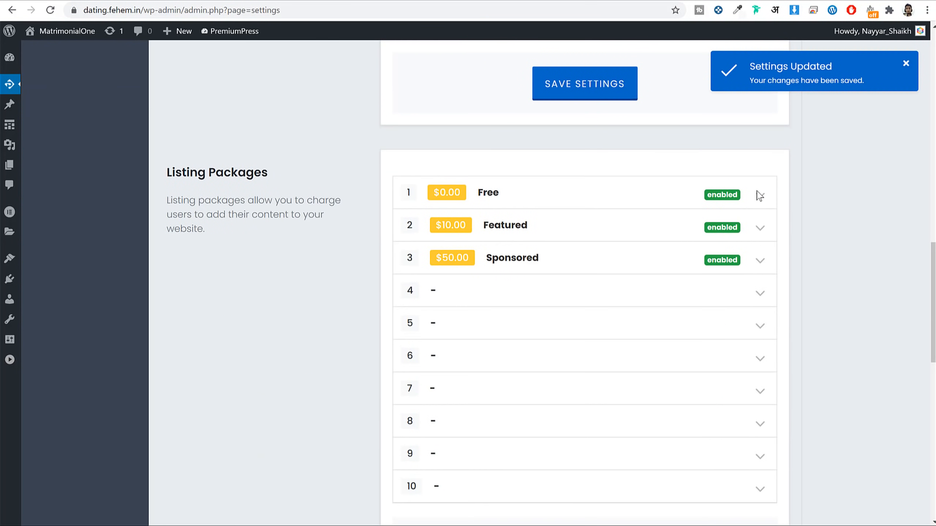
Step: Expand the Free package and review its name and $0 price
left_click(499, 194)
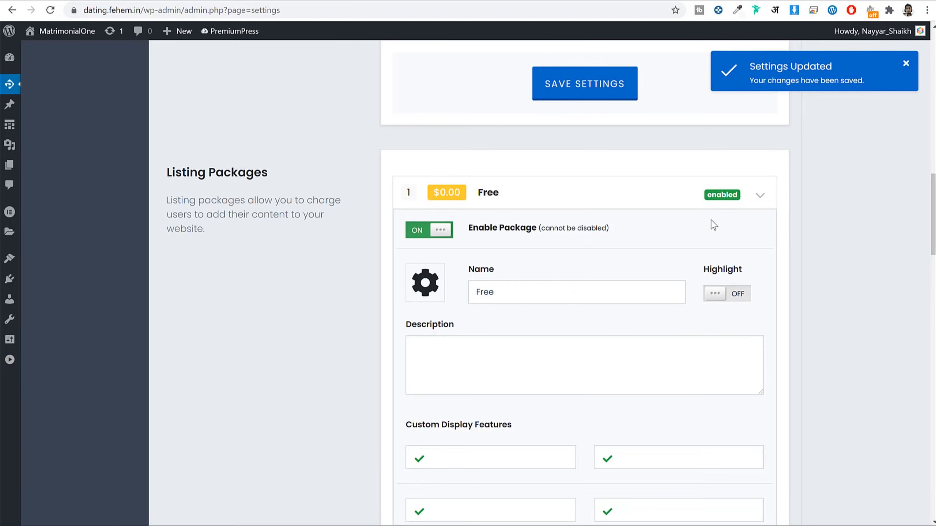
scroll(706, 222, "down", 1)
scroll(715, 224, "down", 8)
scroll(578, 323, "up", 8)
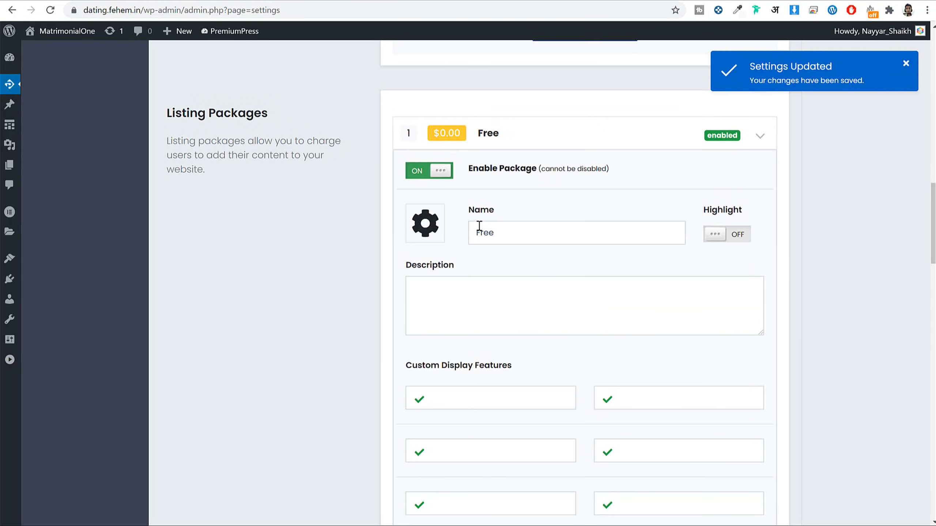
key("ctrl+a")
scroll(455, 222, "down", 7)
double_click(445, 235)
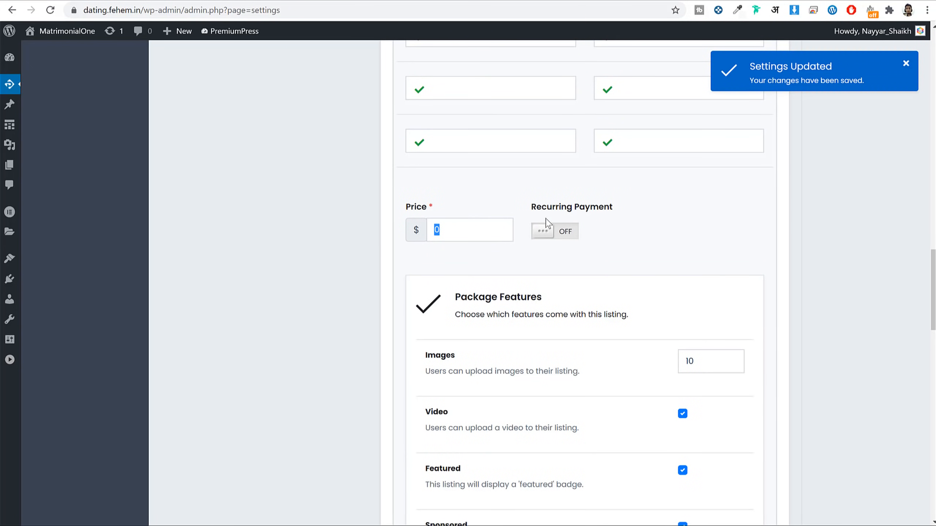
scroll(752, 198, "up", 10)
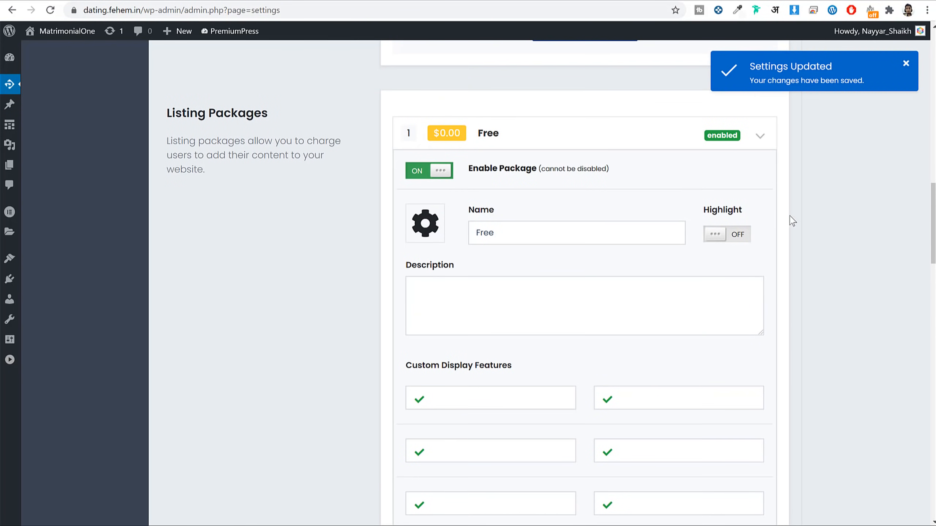
scroll(586, 223, "down", 3)
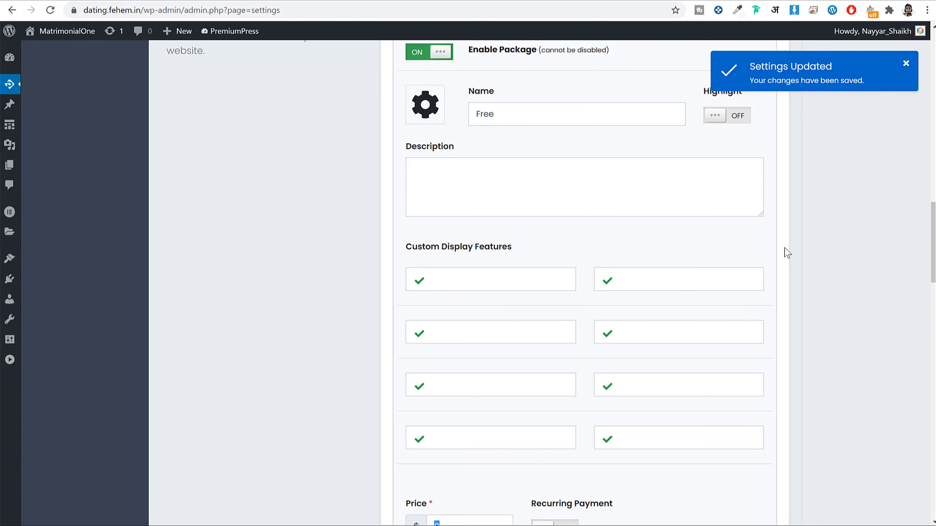
scroll(800, 253, "down", 13)
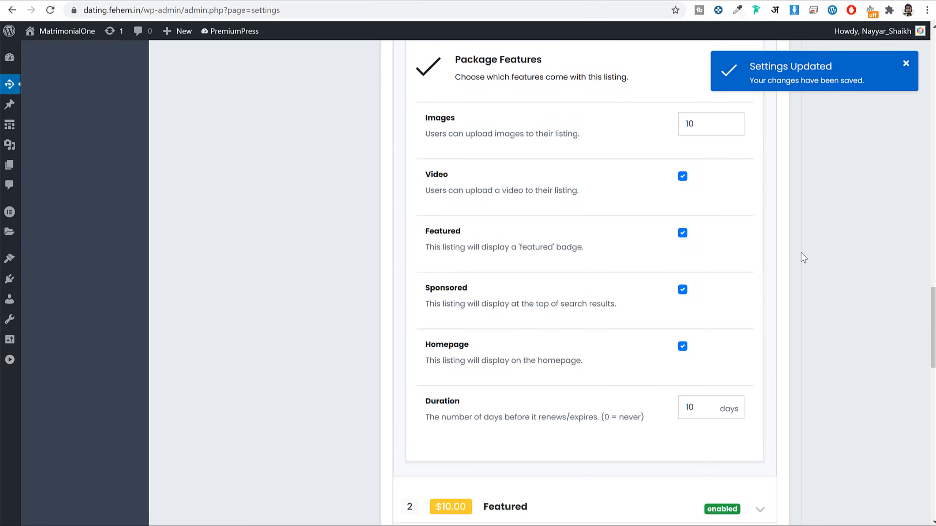
scroll(801, 253, "up", 3)
scroll(800, 252, "down", 2)
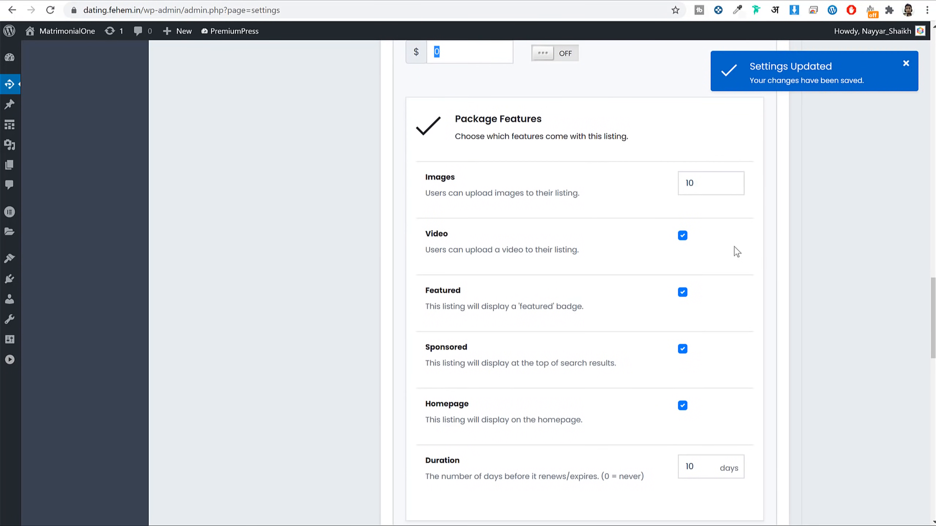
scroll(548, 302, "down", 3)
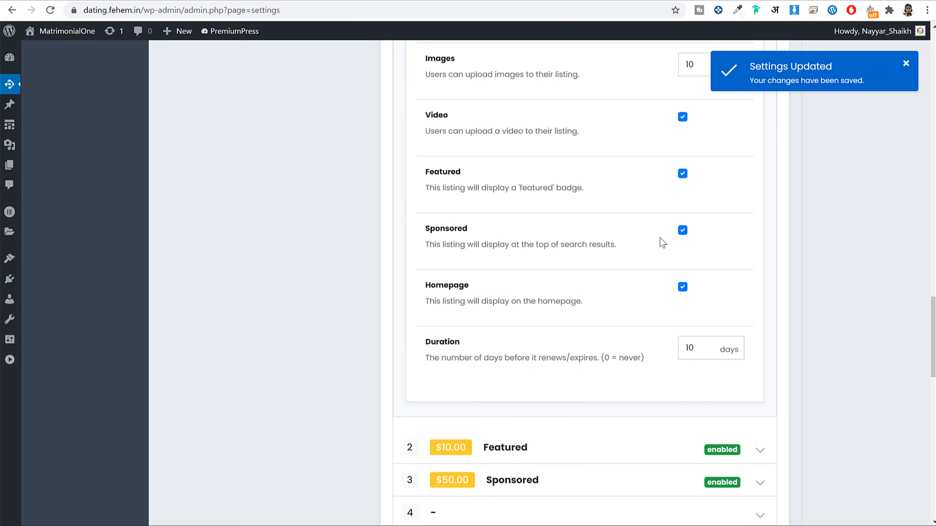
Step: Untick Featured, Sponsored and Homepage for the Free package and set its duration to 365 days
left_click_drag(477, 184, 417, 172)
left_click(613, 180)
left_click(684, 231)
left_click_drag(591, 247, 423, 228)
left_click(581, 254)
left_click_drag(478, 299, 587, 305)
left_click(682, 287)
double_click(690, 349)
left_click_drag(711, 352, 646, 354)
Step: Fill the Free package's first custom display feature with 'Upload upto 10 images'
scroll(727, 239, "up", 6)
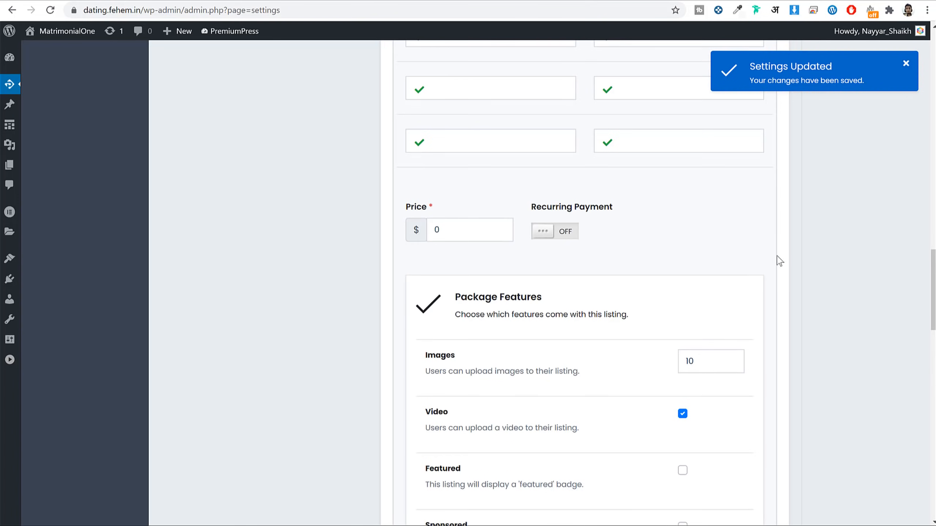
scroll(774, 258, "down", 5)
scroll(774, 267, "down", 8)
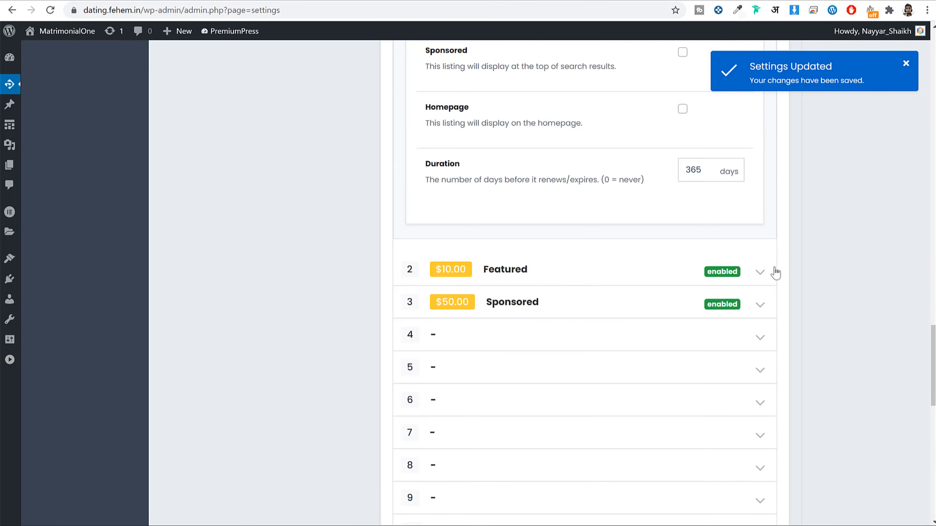
scroll(773, 272, "up", 13)
scroll(775, 273, "up", 2)
scroll(775, 272, "down", 7)
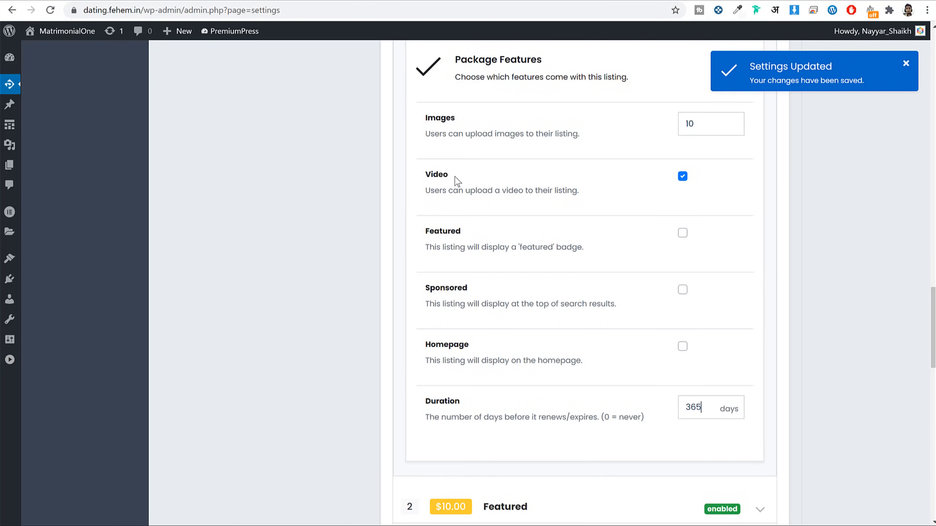
scroll(475, 159, "up", 1)
left_click_drag(456, 178, 429, 181)
triple_click(489, 191)
key("ctrl+c")
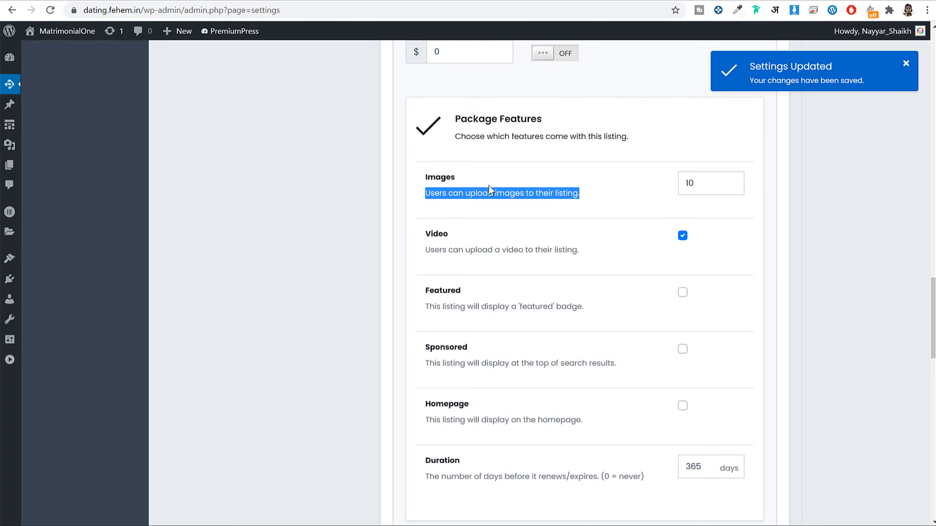
scroll(563, 254, "up", 10)
left_click(486, 347)
key("ctrl+v")
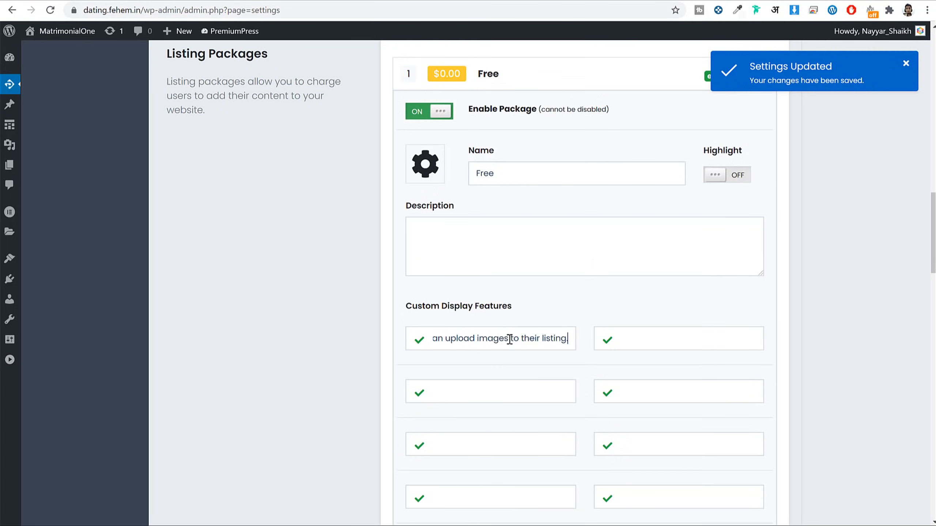
scroll(539, 267, "down", 2)
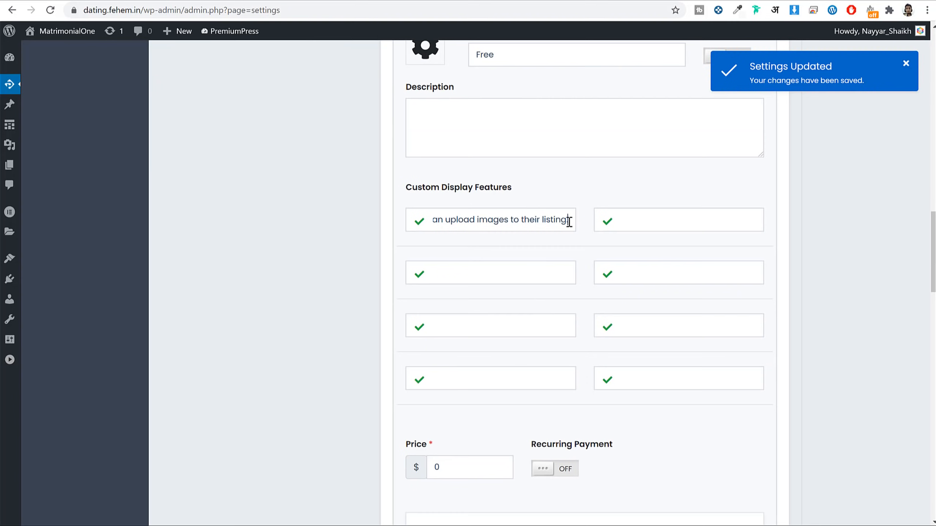
key("ctrl+s")
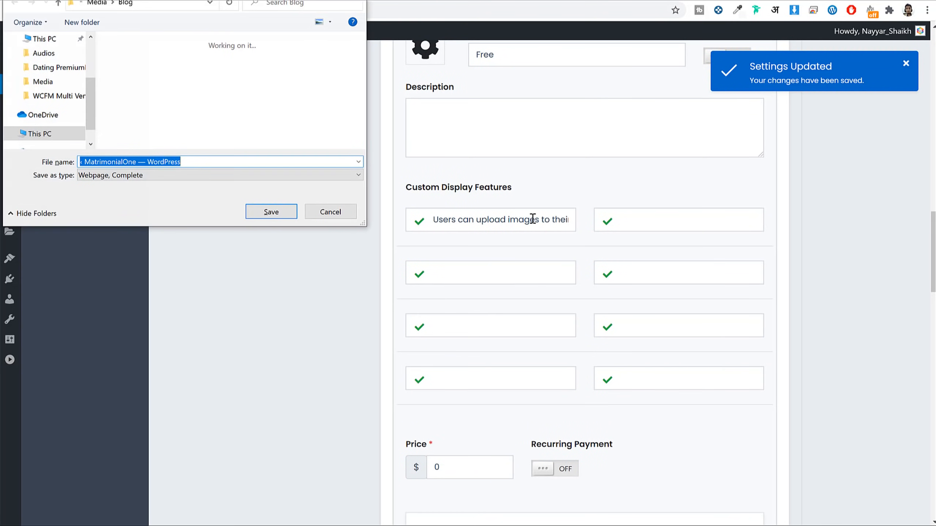
key("Escape")
key("ctrl+a")
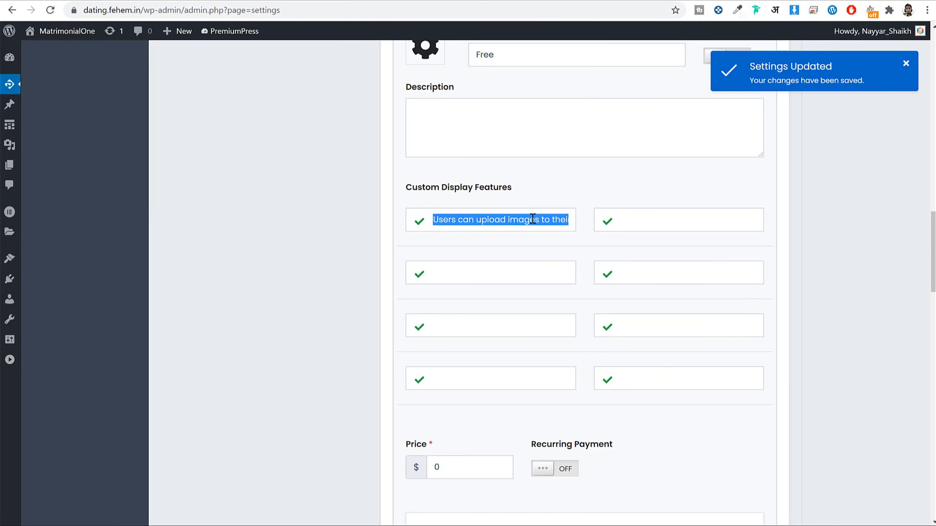
type("Upload upto 10 image")
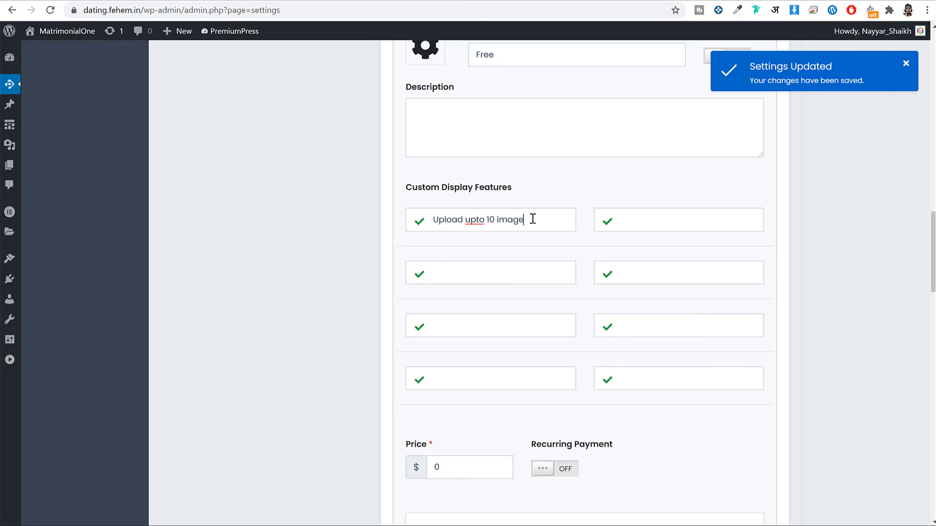
Step: Add a second display feature, 'Listing will not be featured', marked as not included (×)
left_click(607, 221)
left_click(632, 225)
scroll(805, 258, "down", 10)
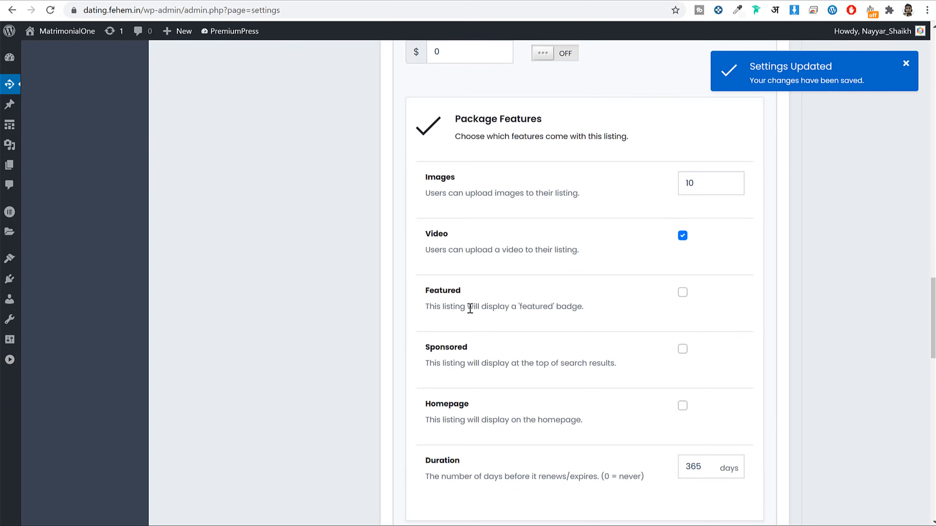
scroll(643, 243, "up", 10)
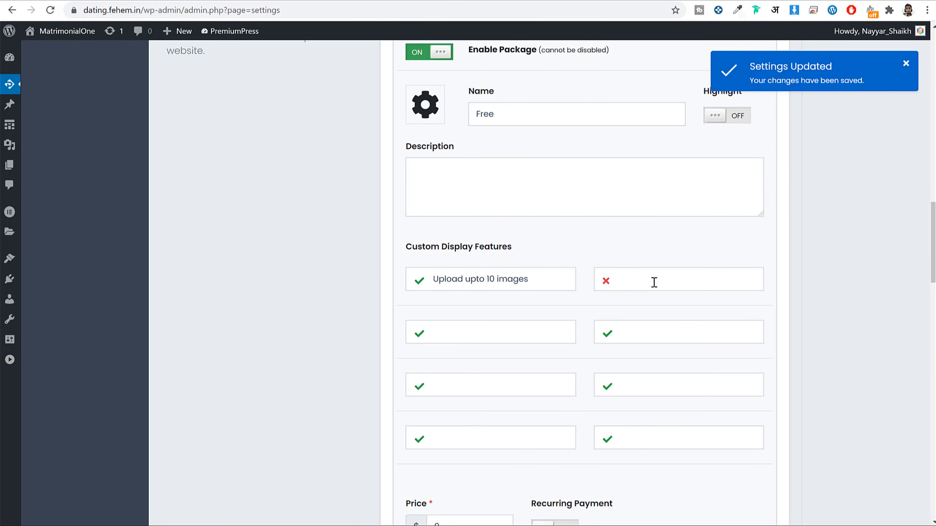
type("Listing will not be featured")
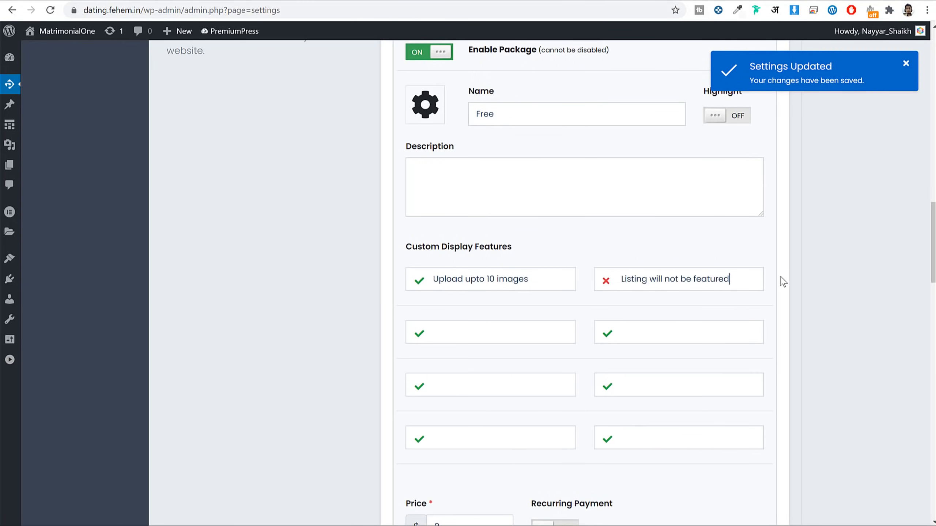
scroll(783, 280, "down", 15)
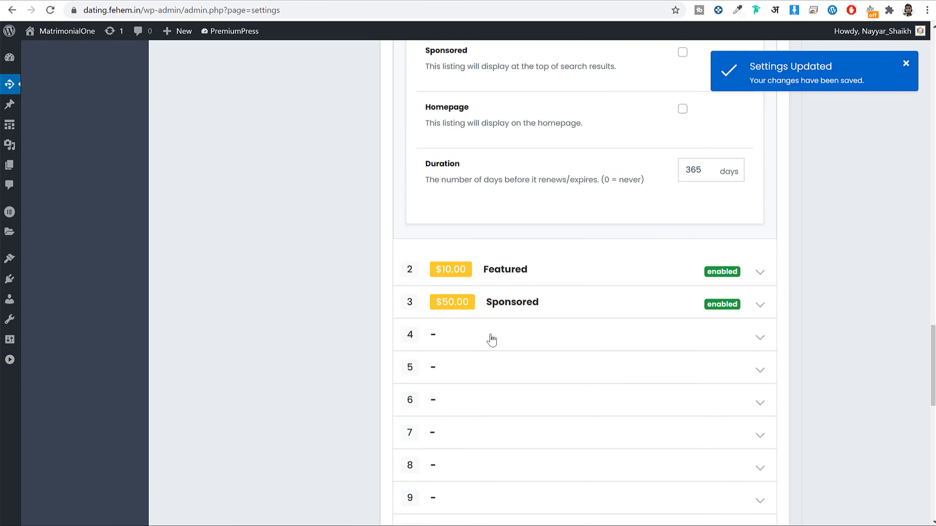
Step: Turn Highlight on and untick Sponsored for the Featured package
left_click(762, 273)
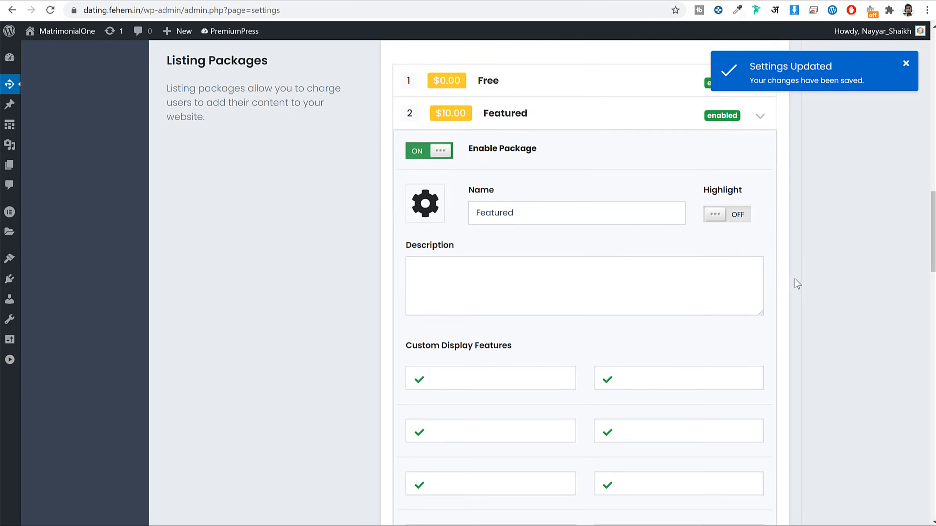
double_click(568, 187)
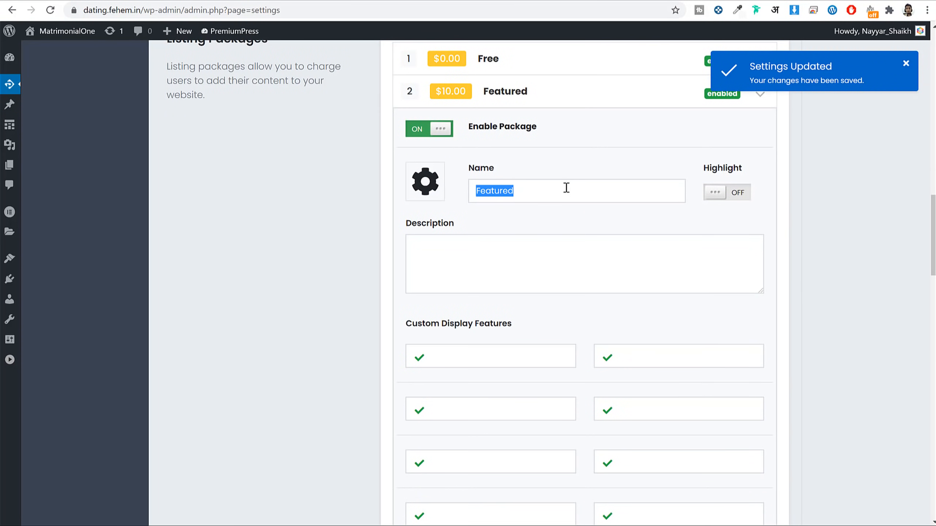
left_click(717, 197)
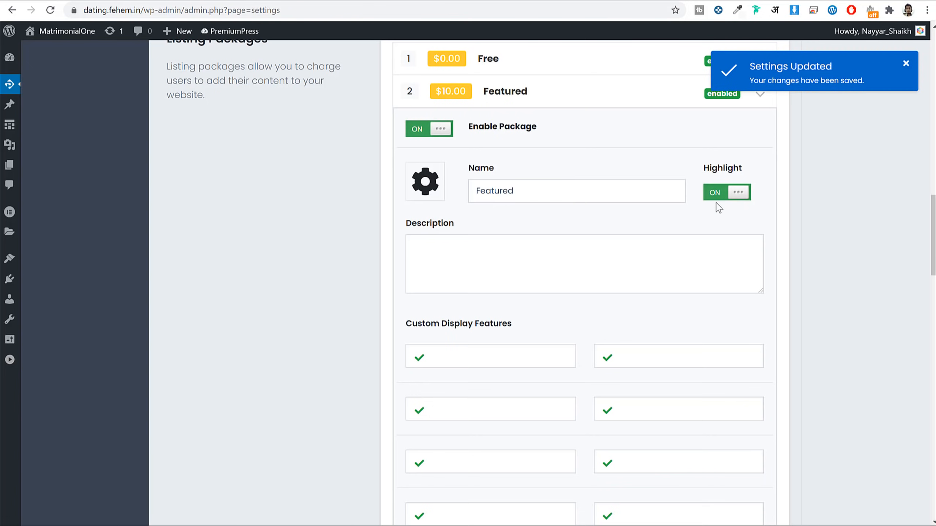
left_click(516, 263)
scroll(512, 239, "down", 4)
left_click(472, 170)
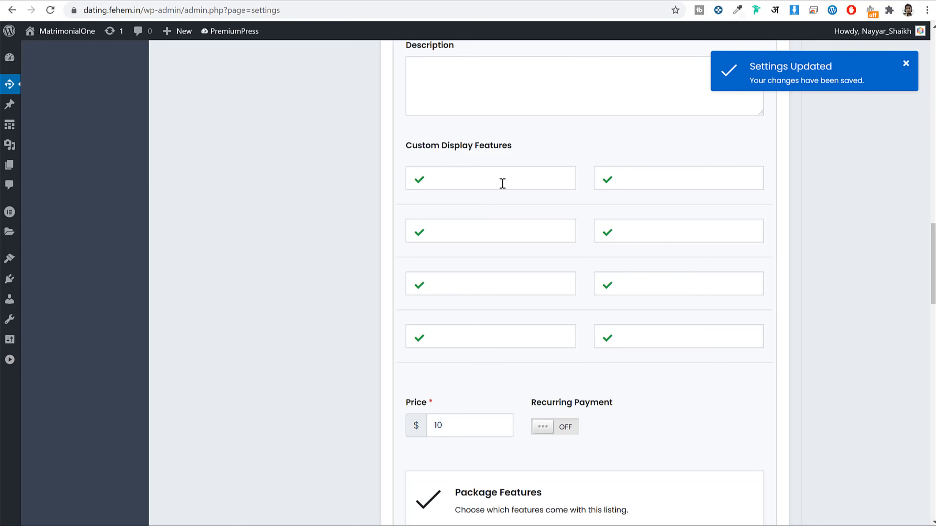
left_click(420, 287)
left_click(418, 290)
scroll(684, 294, "down", 9)
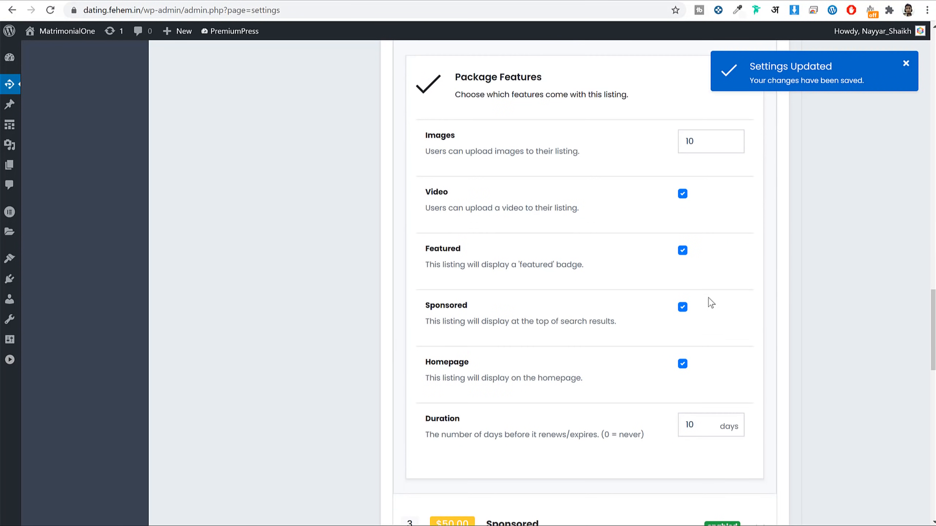
left_click(683, 308)
scroll(774, 314, "down", 6)
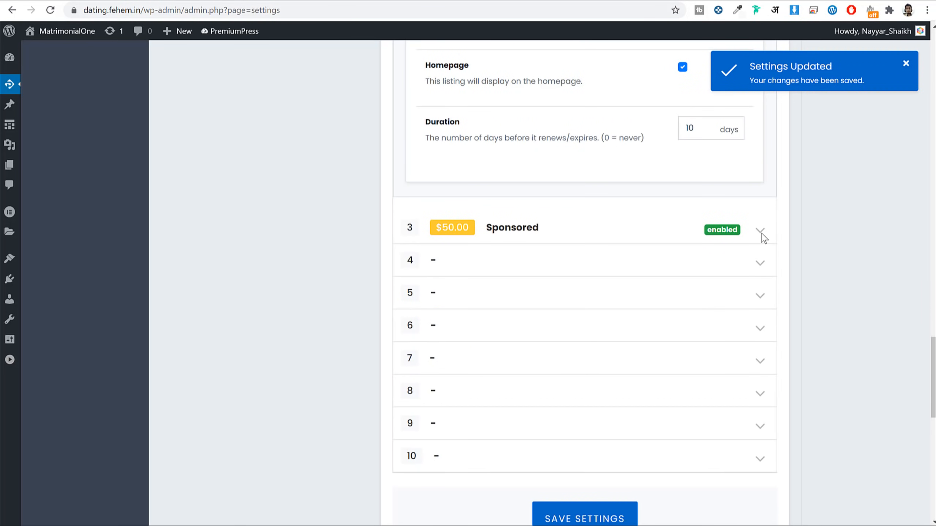
Step: Set the Sponsored package duration to 0 days and save the package settings
left_click(520, 236)
scroll(648, 267, "down", 8)
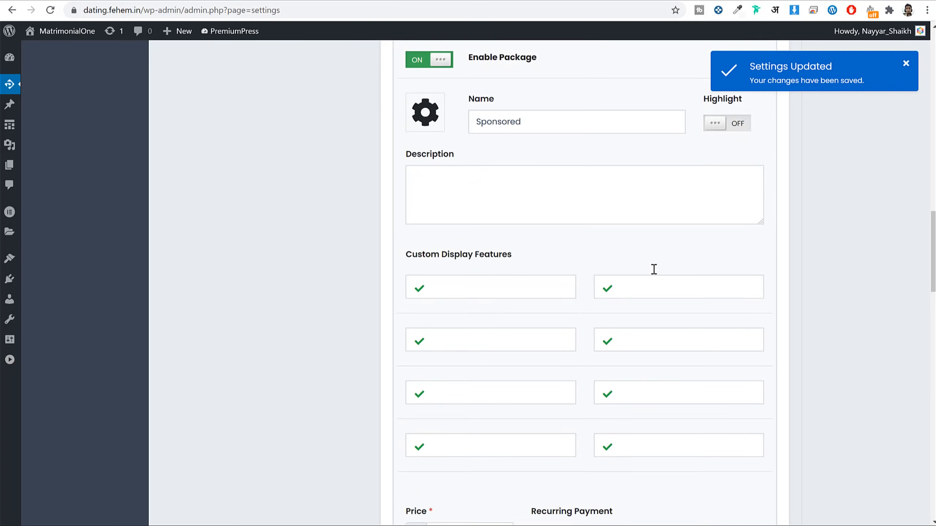
double_click(451, 264)
scroll(691, 351, "down", 5)
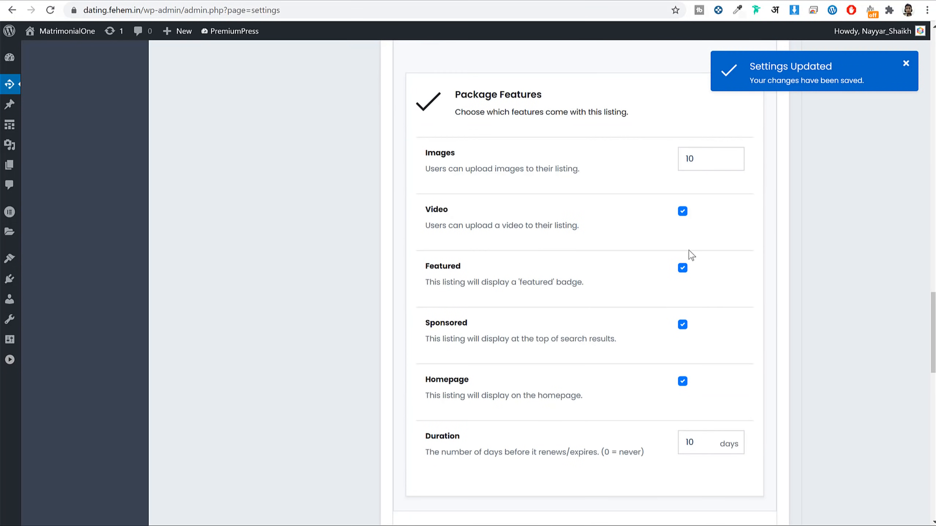
scroll(737, 350, "down", 3)
double_click(698, 325)
type("0")
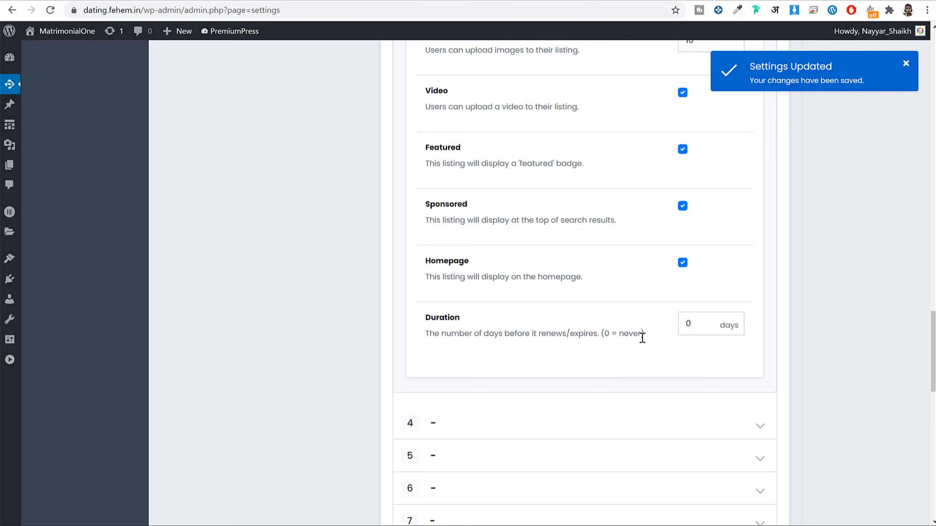
scroll(796, 331, "down", 6)
scroll(696, 293, "up", 5)
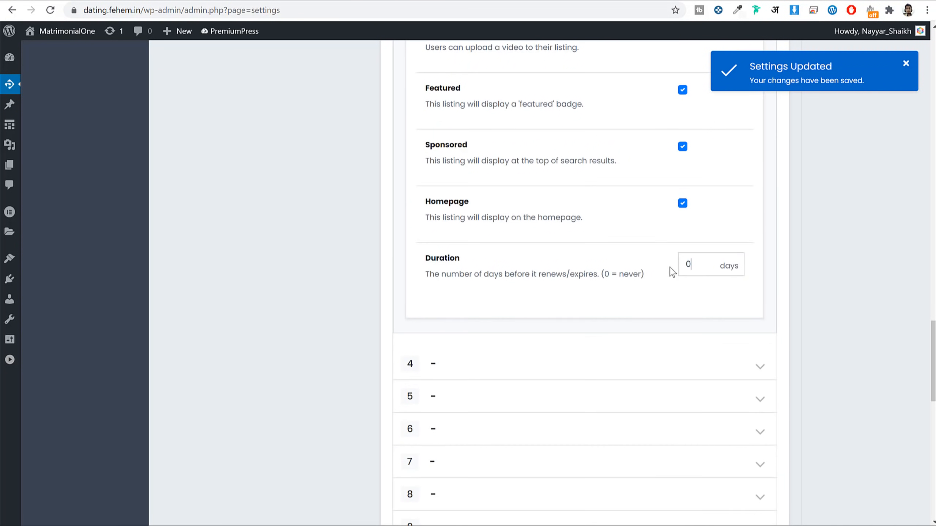
scroll(673, 262, "down", 5)
left_click(591, 392)
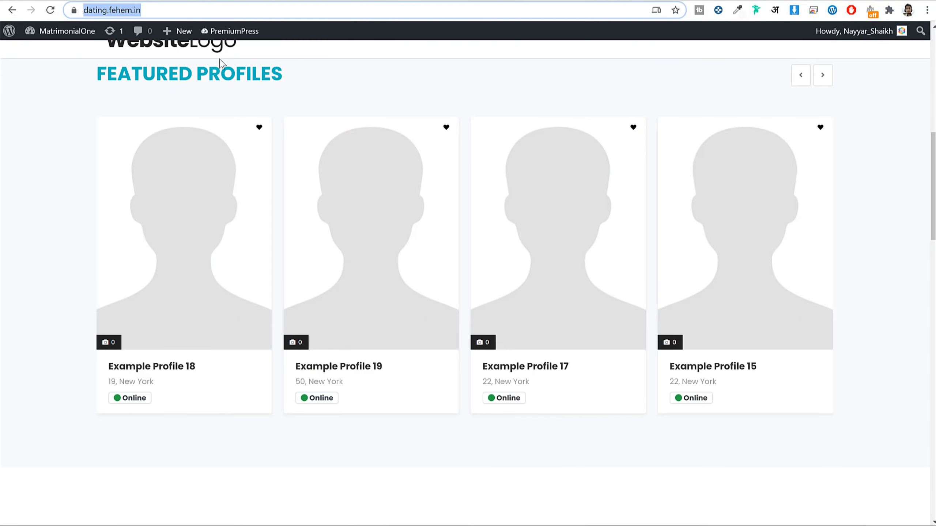
Step: On the front-end Add Profile page, review the Free plan's features and the $10 and $50 plans
scroll(138, 171, "up", 7)
left_click(147, 121)
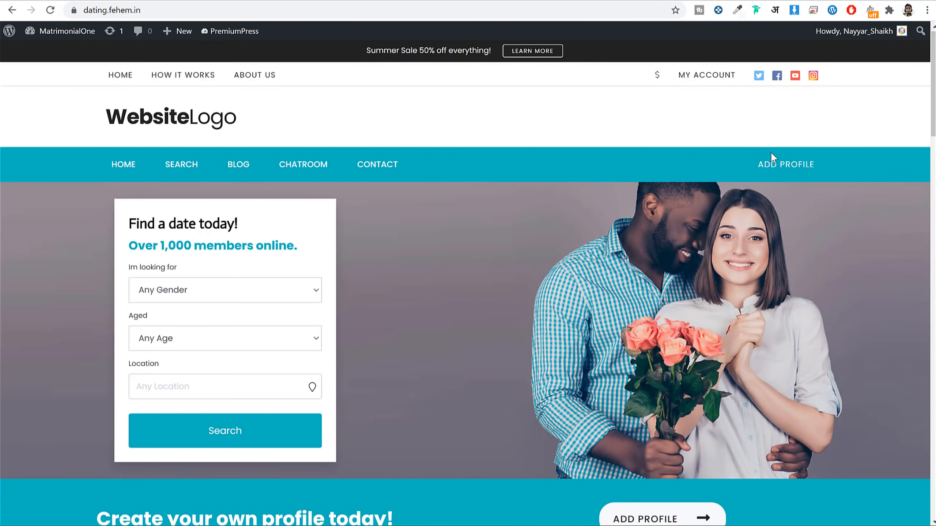
left_click(785, 172)
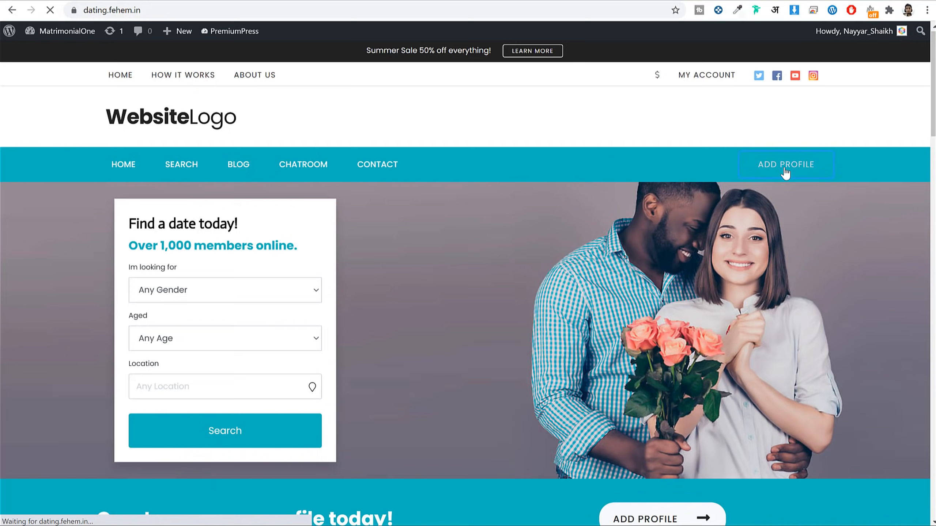
scroll(850, 230, "down", 4)
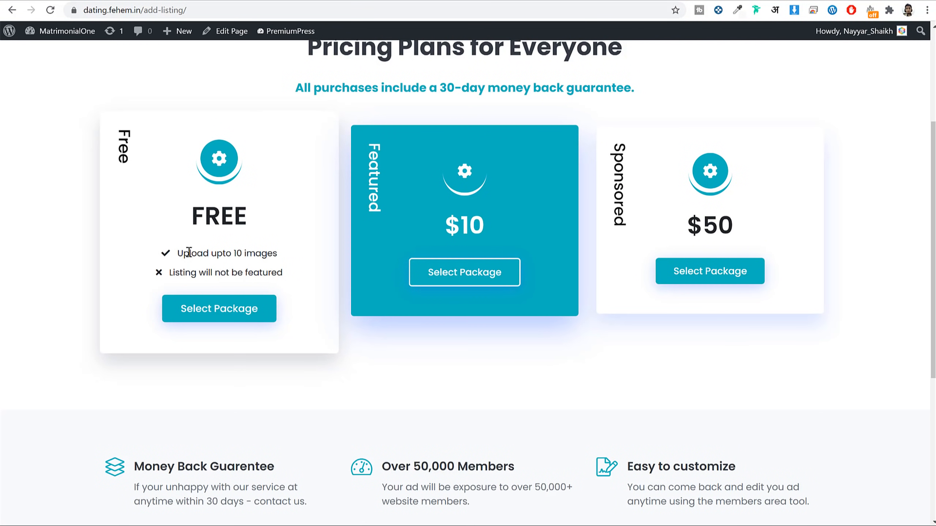
left_click_drag(176, 252, 302, 255)
left_click(163, 257)
left_click_drag(170, 273, 290, 271)
left_click(290, 272)
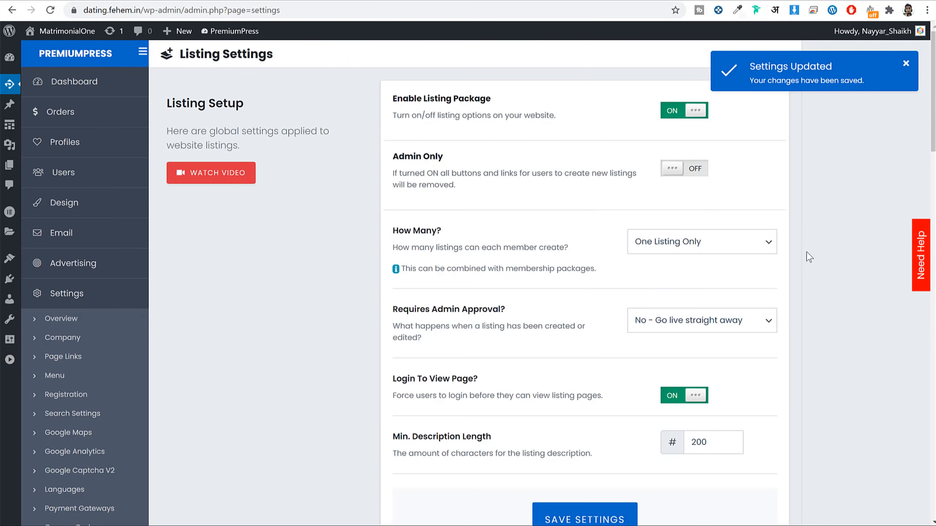
Step: Open the Custom Fields settings page and scroll through the field list
scroll(805, 247, "down", 10)
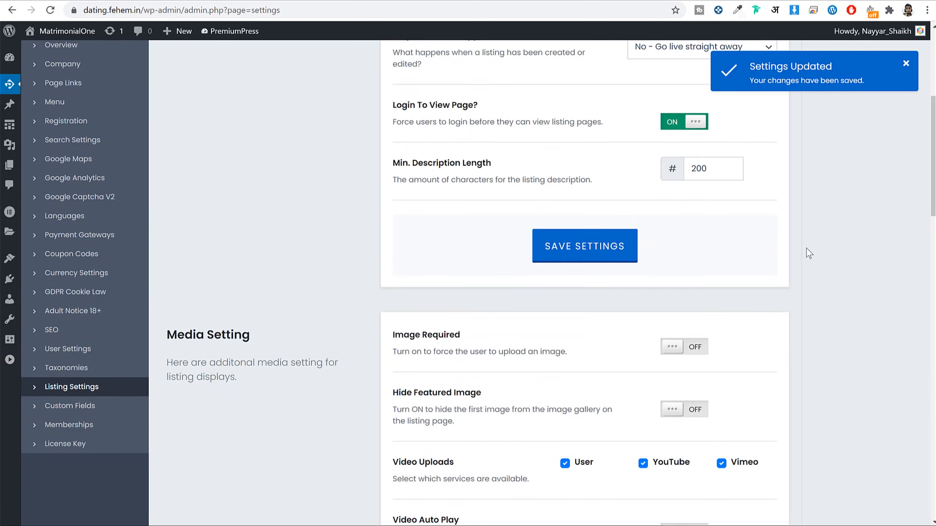
left_click(70, 324)
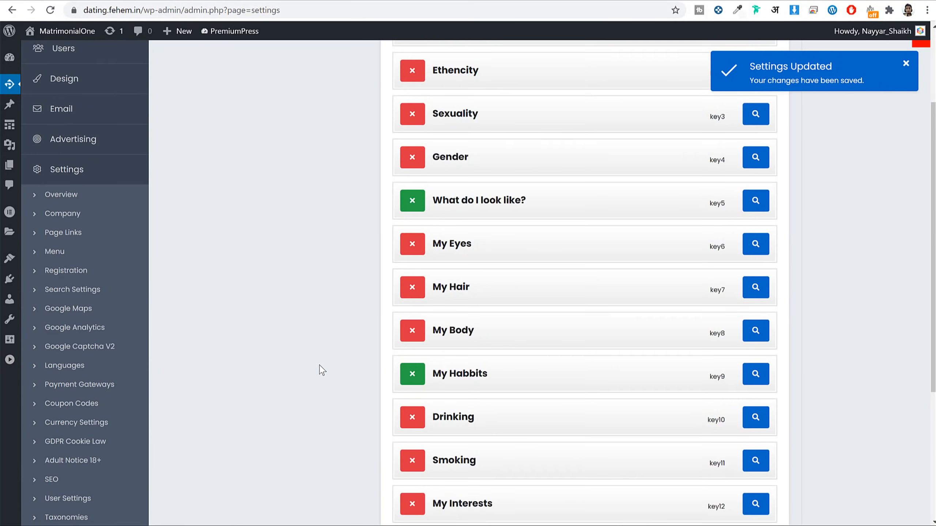
scroll(343, 369, "up", 9)
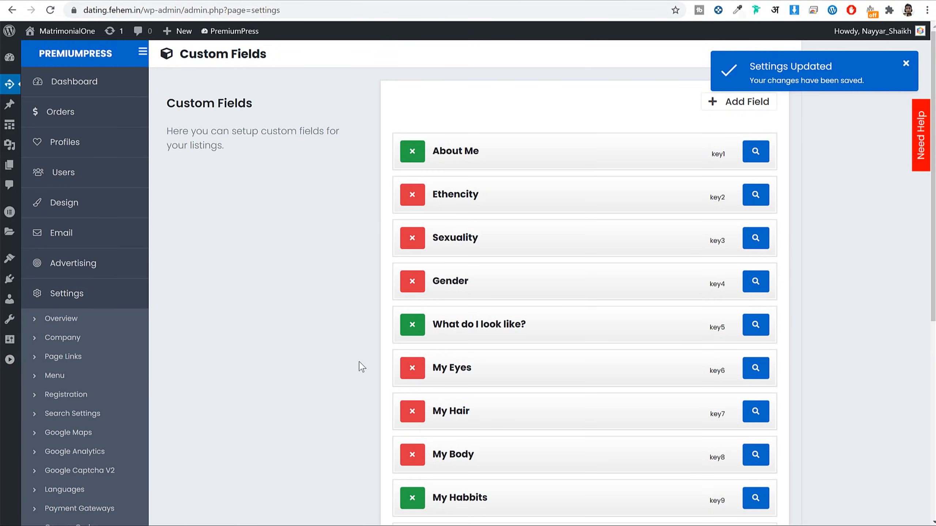
scroll(359, 361, "down", 9)
scroll(454, 393, "up", 10)
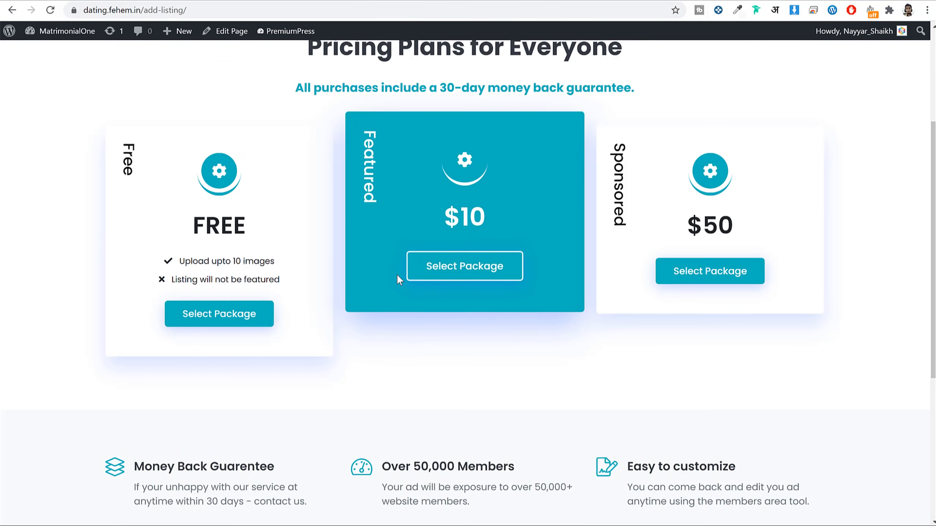
scroll(396, 273, "up", 5)
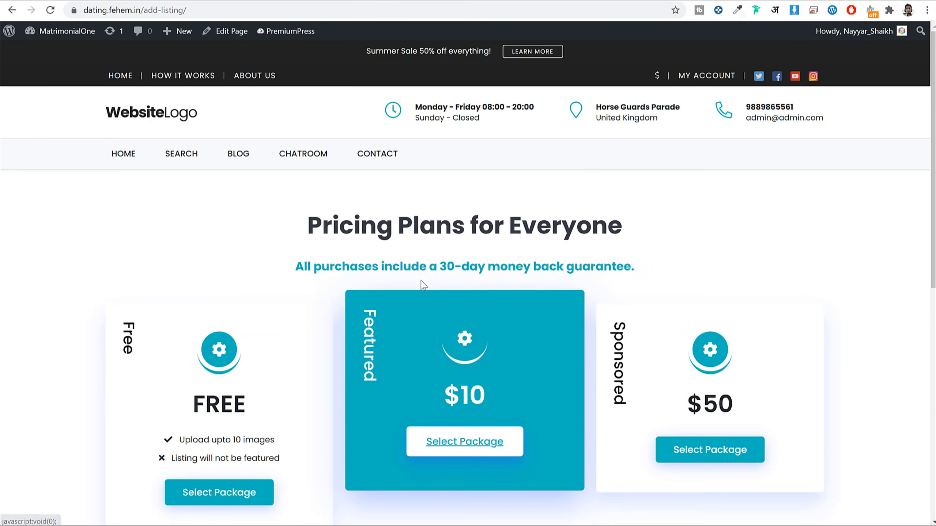
Step: Check Example Profile 19 on the site, highlighting its About Me, Ethencity, Sexuality and Gender details
left_click(162, 110)
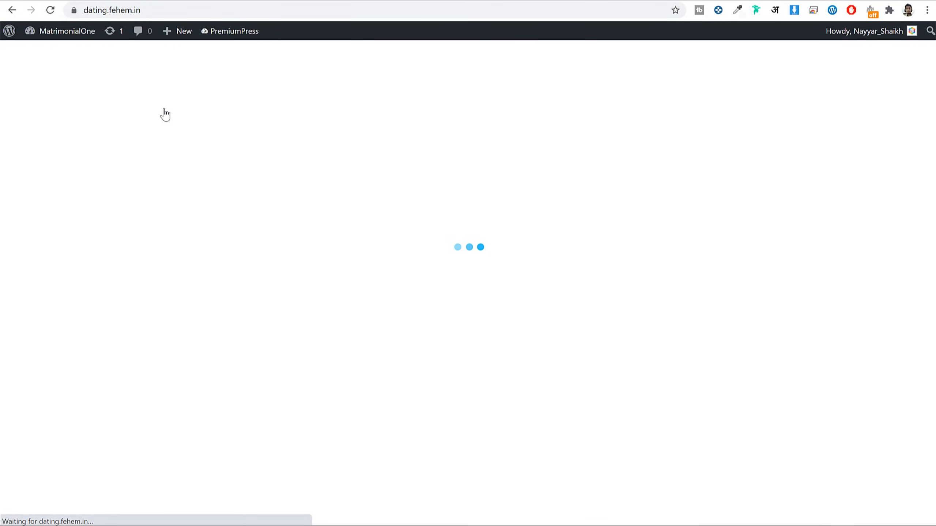
scroll(606, 205, "down", 15)
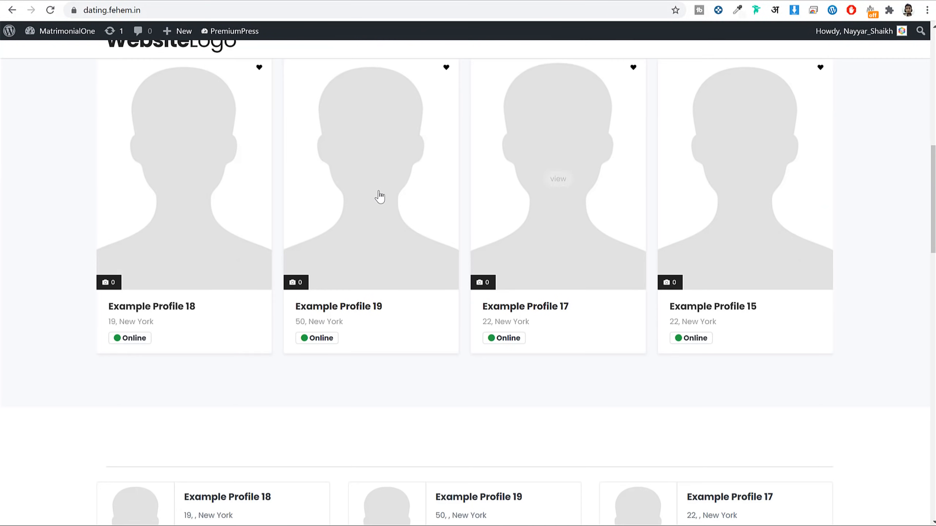
left_click(380, 196)
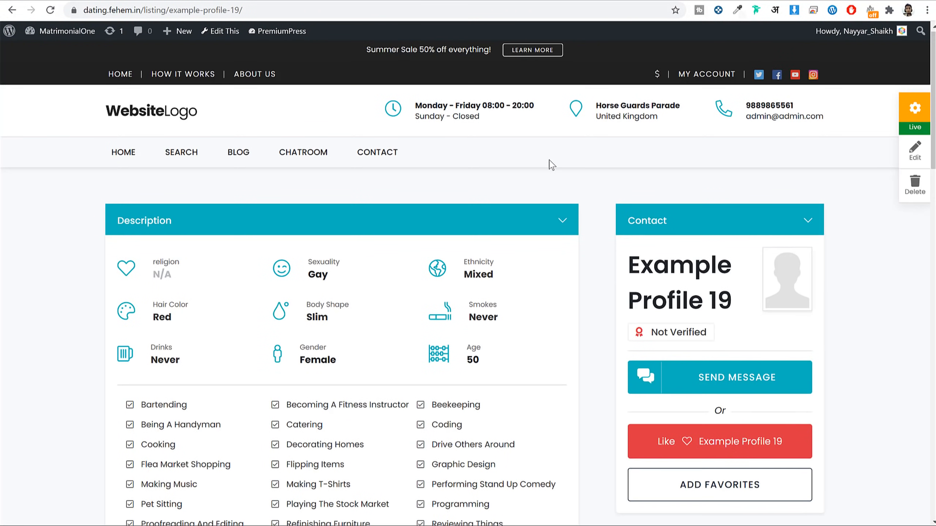
scroll(549, 159, "down", 5)
scroll(553, 160, "down", 15)
left_click_drag(114, 98, 433, 384)
left_click(433, 384)
left_click_drag(118, 97, 172, 98)
left_click(127, 142)
left_click_drag(123, 128, 163, 171)
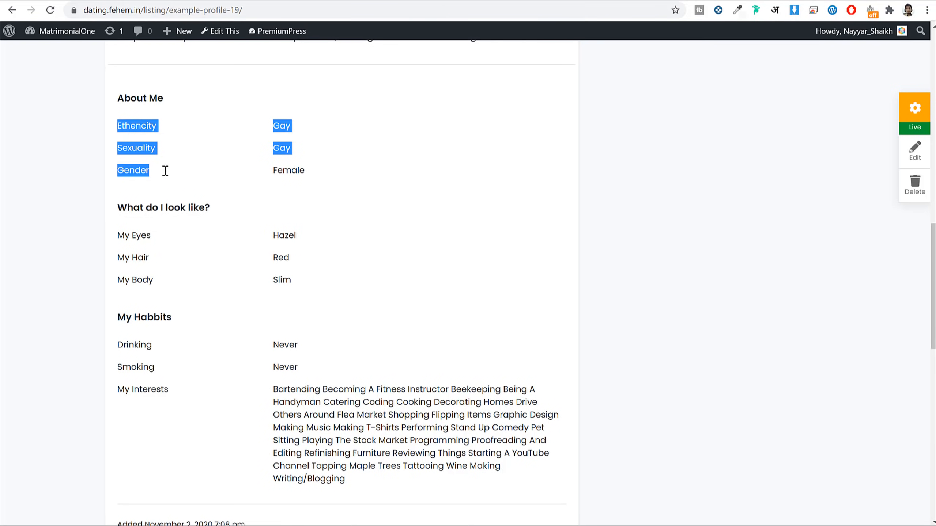
Step: Back in Custom Fields, leave Ethencity in place and try Style 1 before keeping the Default layout
left_click(232, 0)
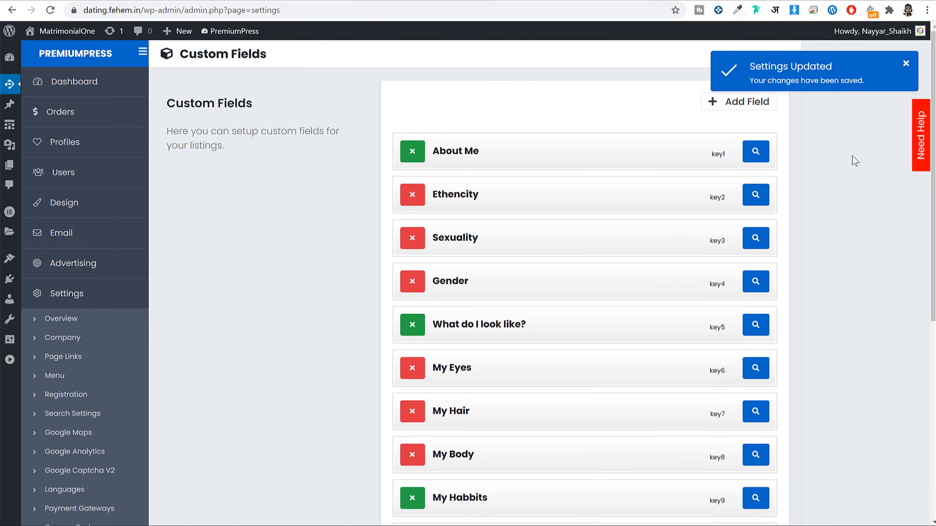
scroll(553, 163, "down", 2)
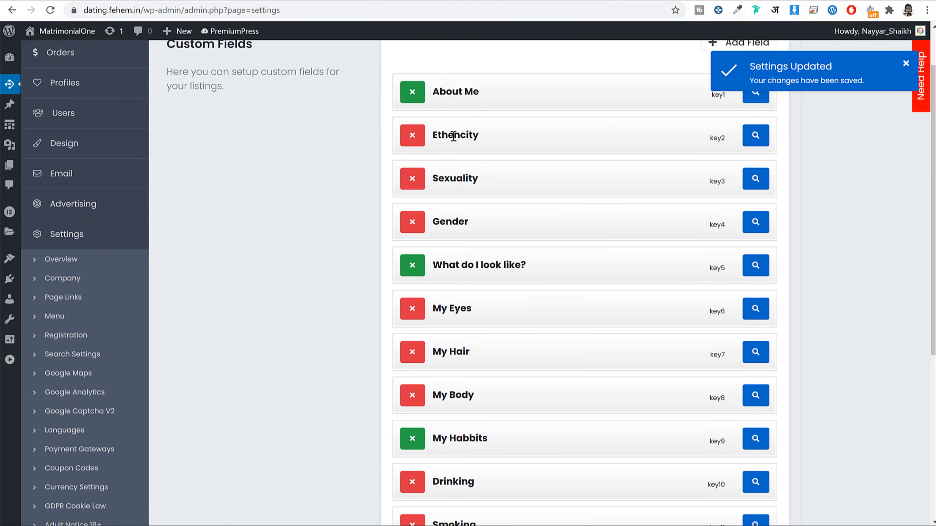
mouse_move(462, 134)
left_mouse_down()
mouse_move(493, 134)
mouse_move(476, 134)
left_mouse_up()
scroll(597, 228, "down", 7)
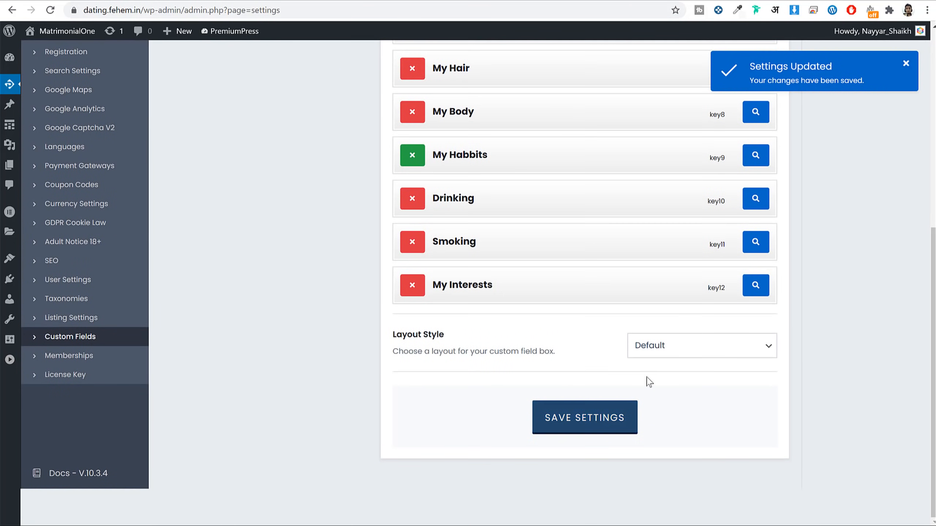
scroll(584, 308, "up", 5)
scroll(651, 327, "down", 5)
left_click(653, 346)
left_click(674, 377)
left_click(671, 345)
left_click(773, 364)
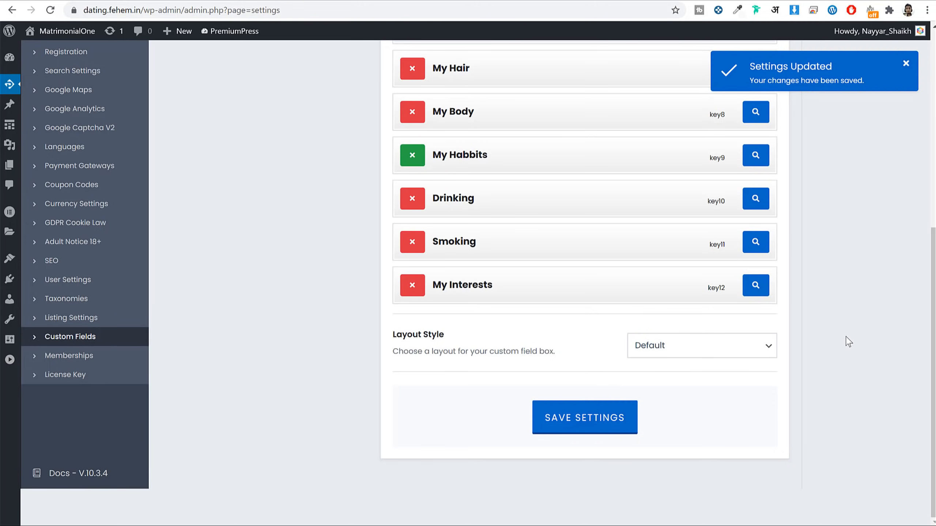
Step: Go to the Memberships settings and expand the Bronze ($10.00) package
scroll(848, 342, "up", 10)
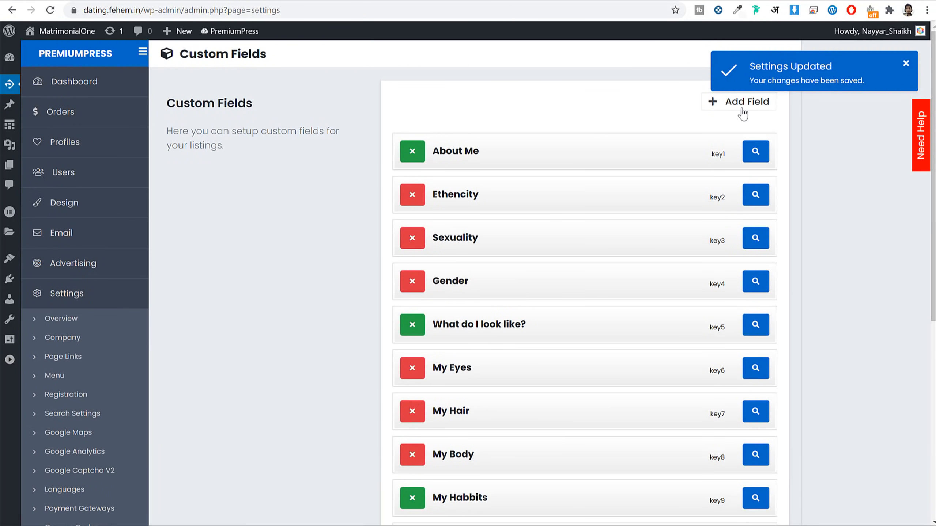
left_click(371, 4)
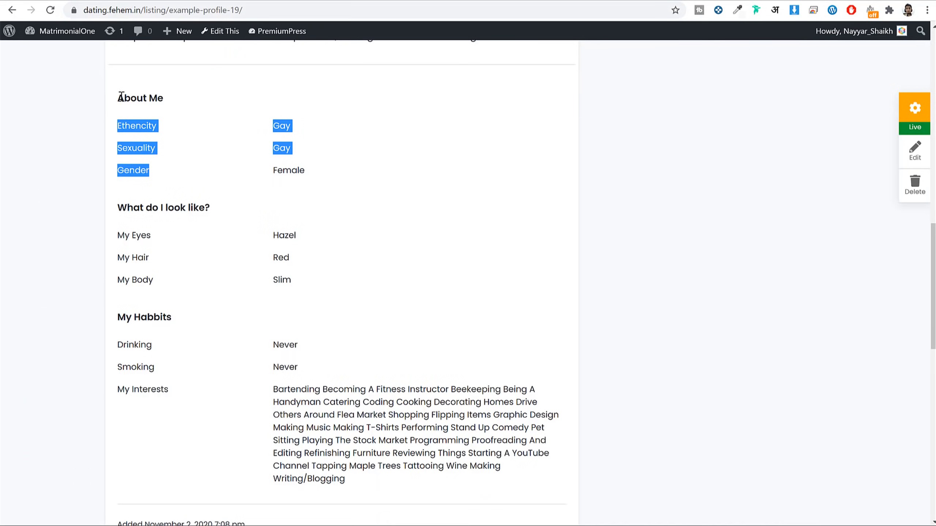
left_click_drag(121, 97, 462, 402)
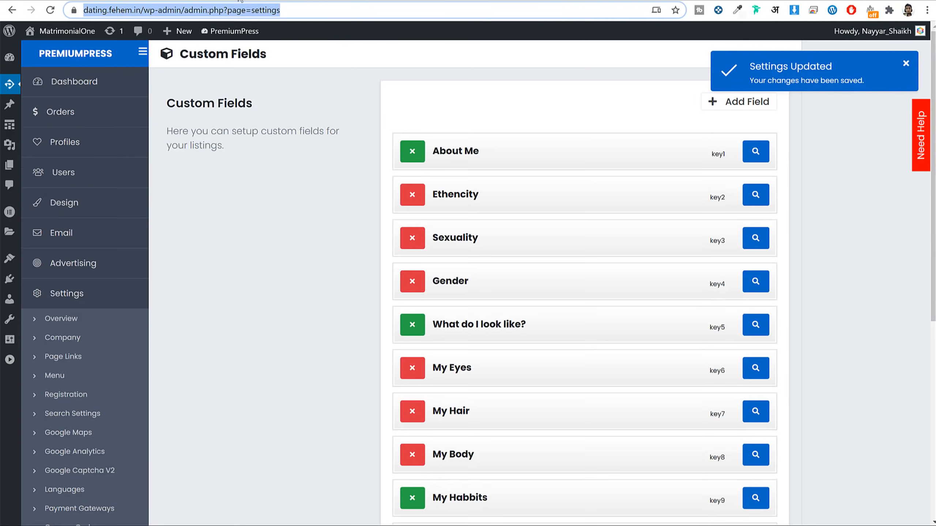
scroll(637, 199, "down", 5)
left_click(69, 432)
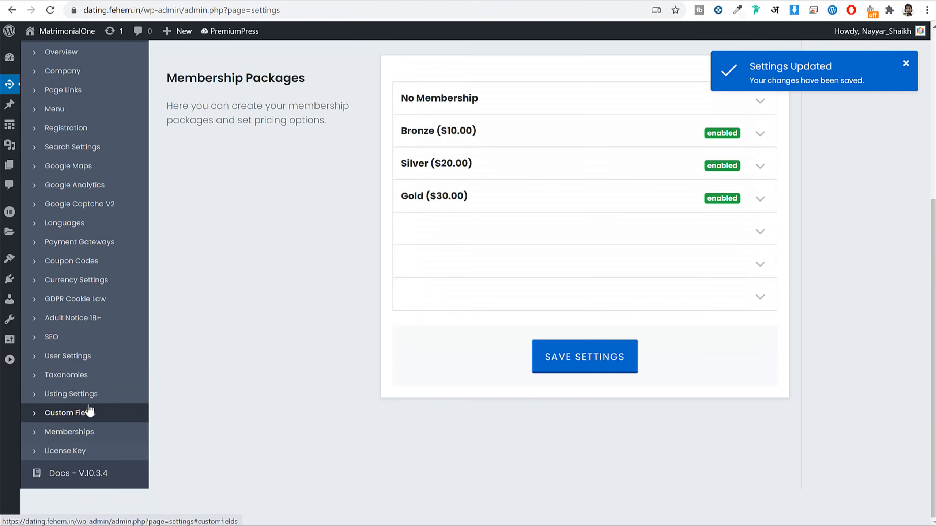
scroll(477, 274, "up", 7)
scroll(551, 205, "down", 5)
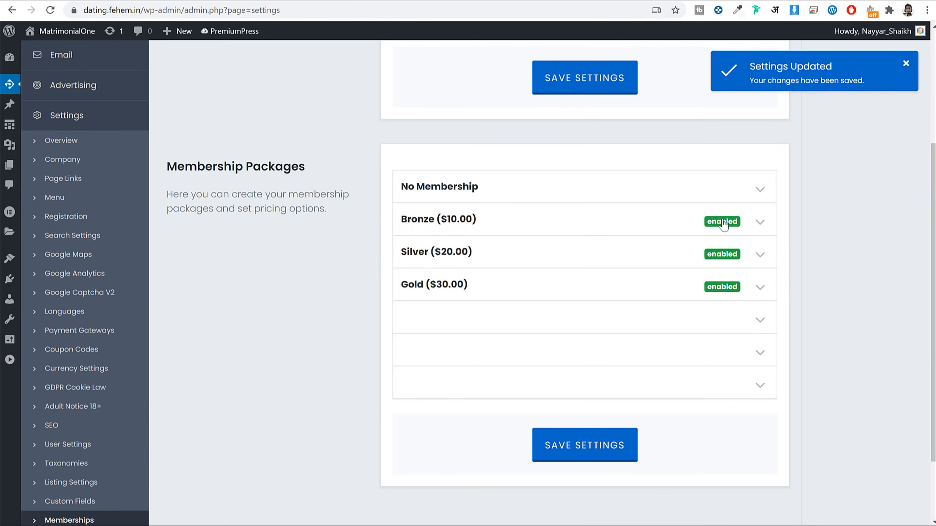
left_click(484, 221)
scroll(584, 220, "down", 4)
Step: Remove Send Messages, Read Messages, View Member Photos, Access Chatroom, Multiple Listings and No third-party ads from Bronze
scroll(577, 213, "up", 3)
scroll(602, 251, "down", 10)
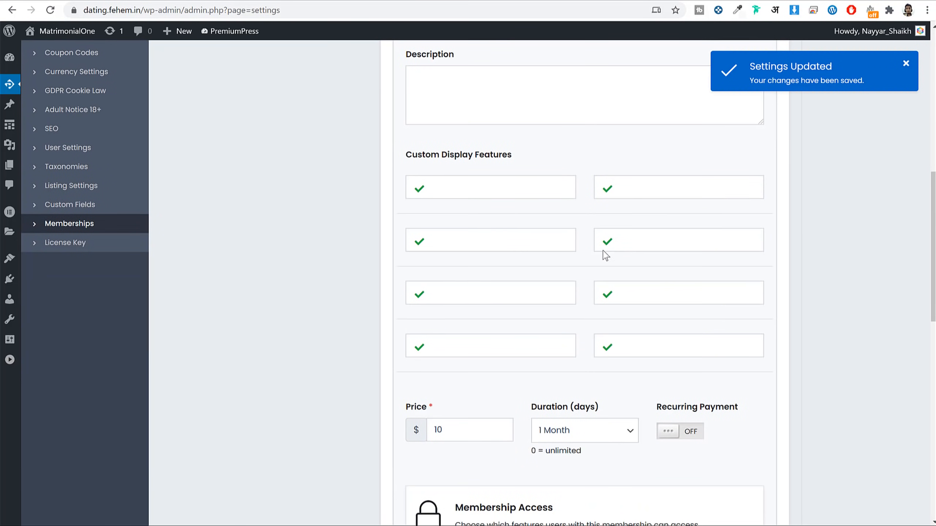
left_click_drag(477, 310, 387, 315)
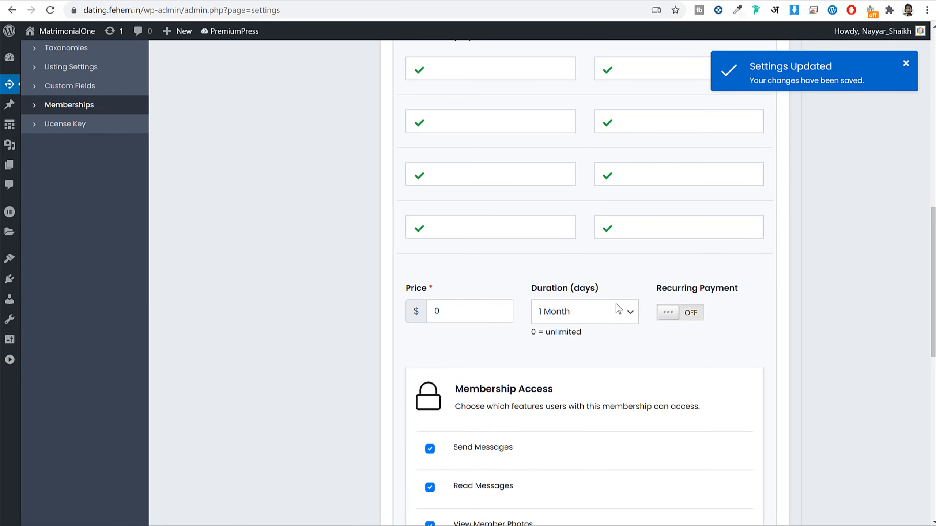
scroll(540, 301, "up", 7)
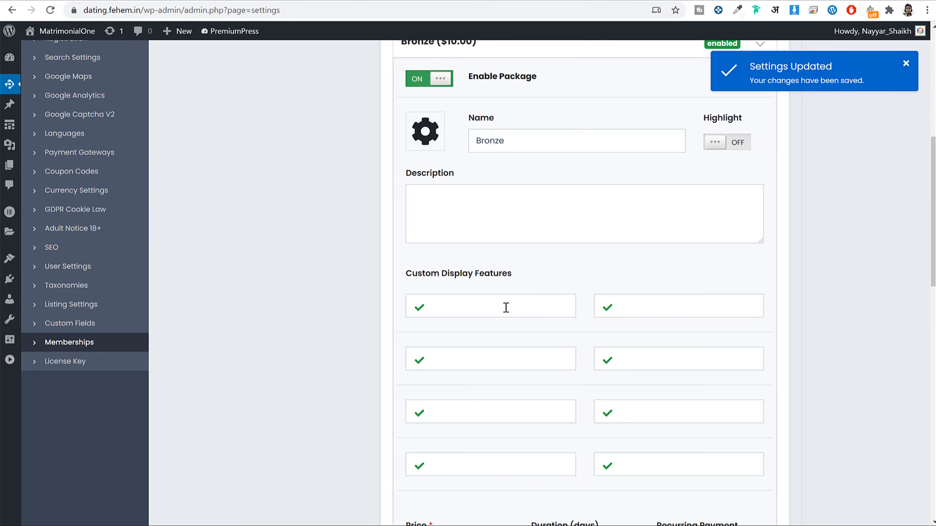
left_click(607, 308)
scroll(855, 312, "down", 12)
scroll(518, 297, "up", 6)
scroll(480, 320, "down", 6)
left_click(429, 270)
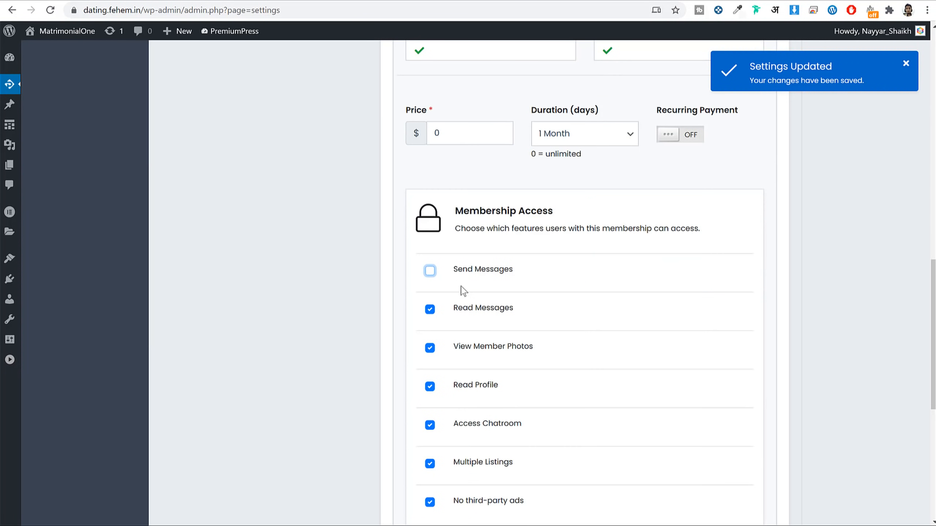
scroll(542, 300, "down", 3)
left_click(429, 190)
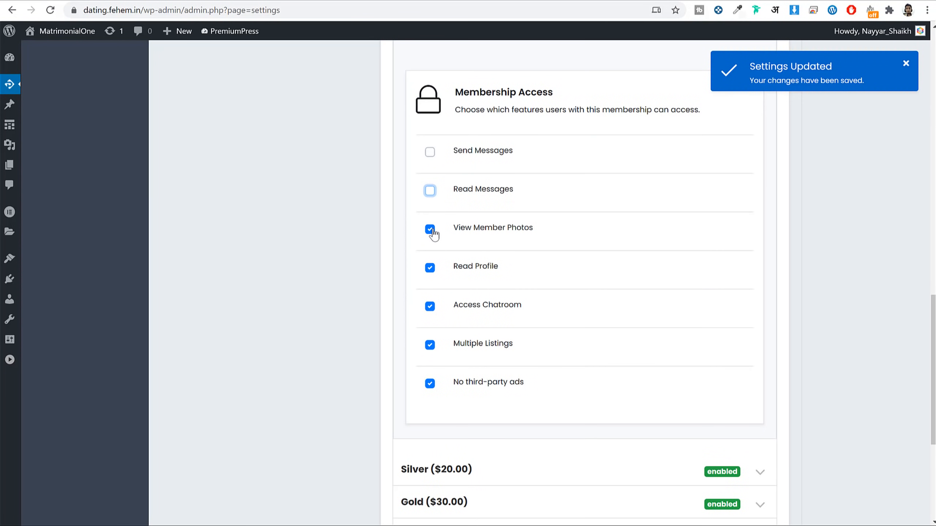
left_click(434, 234)
left_click_drag(493, 239, 556, 230)
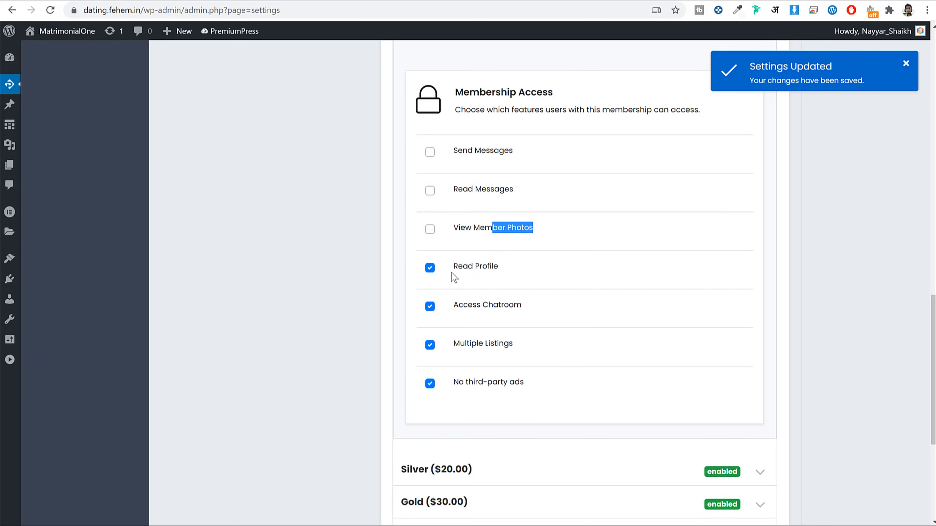
left_click(429, 306)
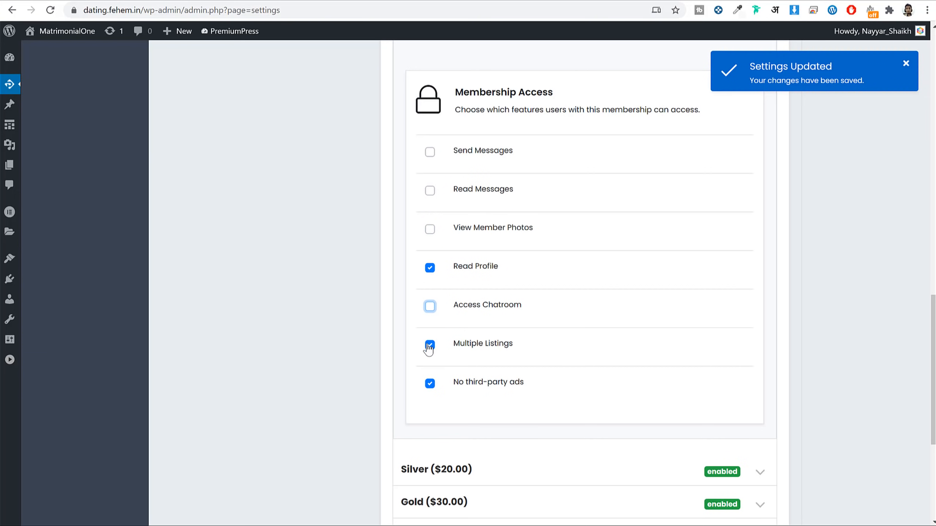
left_click(431, 387)
left_click(430, 384)
Step: Add Read Profile, Send Messages and Read Messages as Bronze display features, crossing out the third
scroll(457, 383, "up", 3)
left_click_drag(521, 394, 453, 385)
key("ctrl+c")
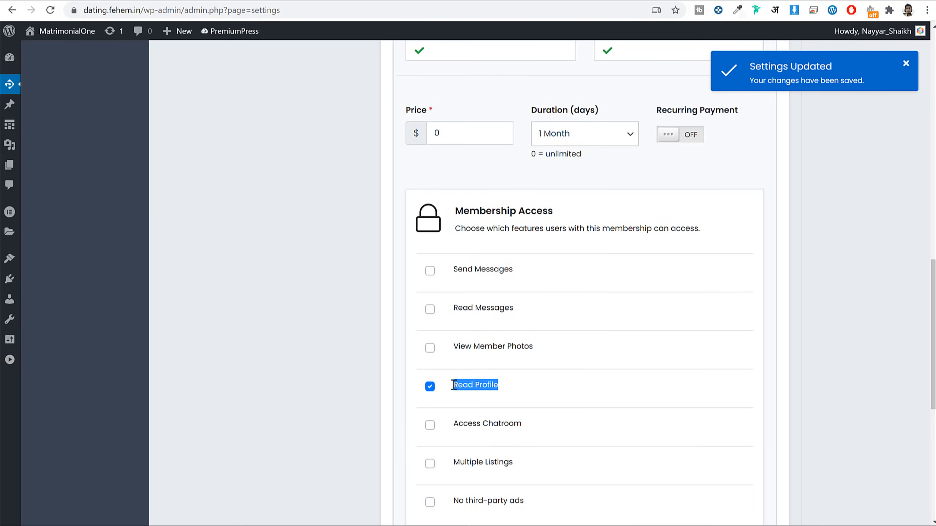
scroll(483, 308, "up", 8)
left_click(499, 191)
key("ctrl+v")
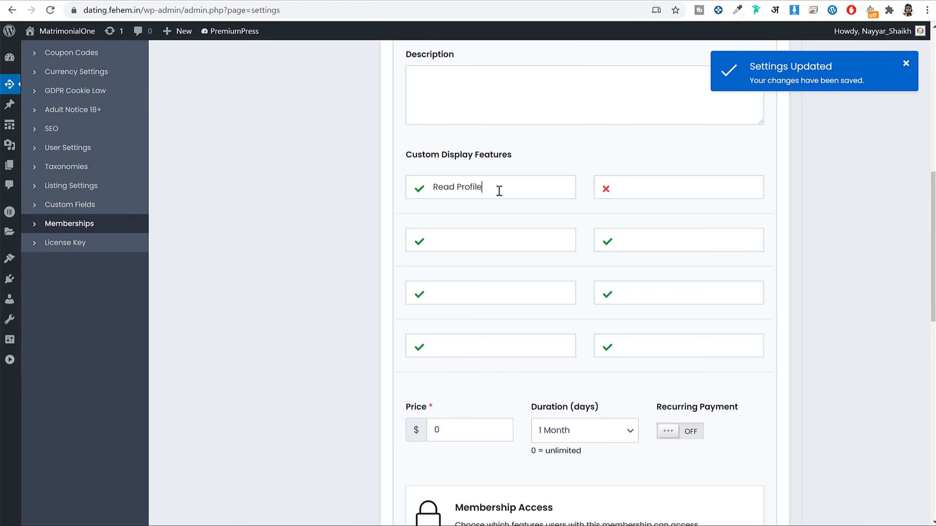
scroll(627, 191, "down", 6)
left_click_drag(513, 334, 447, 335)
key("ctrl+c")
scroll(571, 331, "up", 6)
left_click(652, 190)
key("ctrl+v")
left_click(419, 242)
scroll(514, 247, "down", 6)
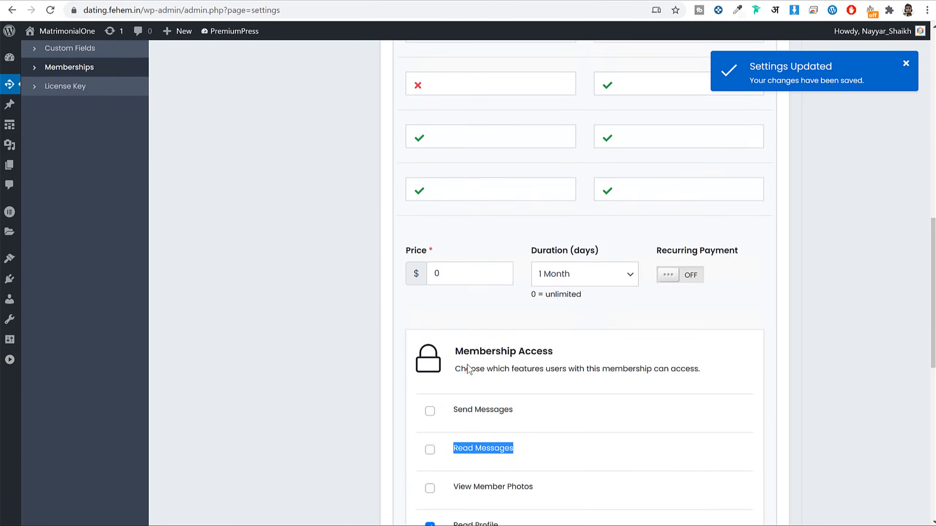
scroll(481, 299, "up", 6)
left_click(481, 299)
type("Read Messages")
Step: Add View Member Photos, Access Chatroom, Multiple Listings and No third-party ads as crossed-out Bronze features
scroll(600, 354, "down", 5)
scroll(532, 412, "down", 2)
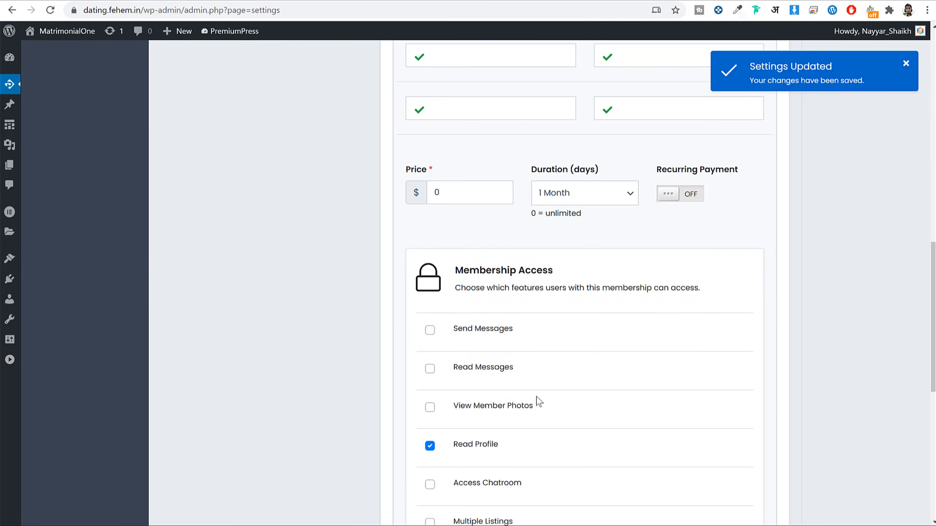
left_click_drag(533, 406, 458, 403)
scroll(606, 387, "up", 6)
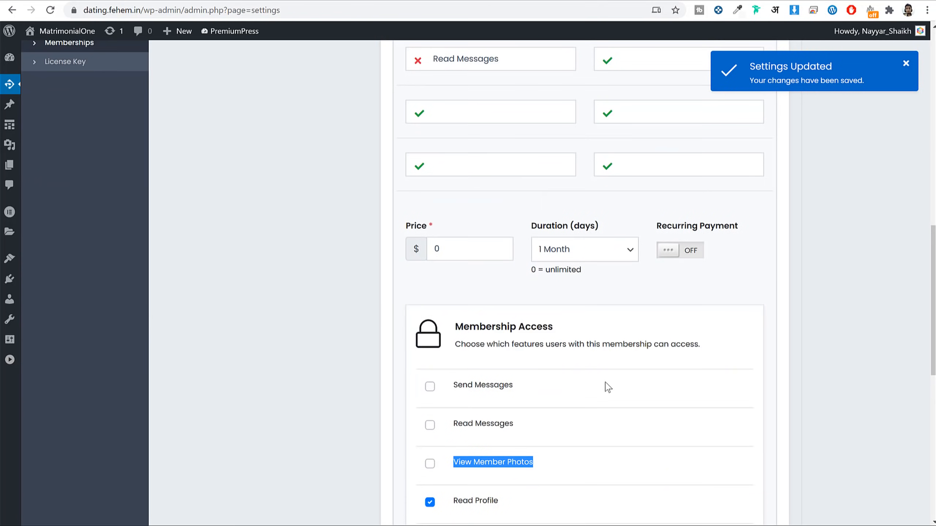
type("View Member Photos")
left_click(607, 242)
scroll(672, 291, "down", 11)
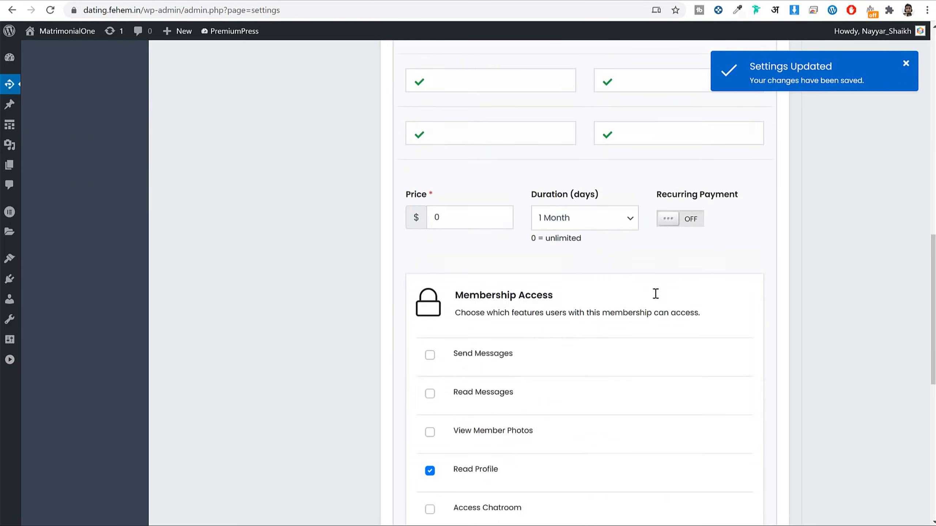
left_click_drag(526, 306, 455, 310)
key("ctrl+c")
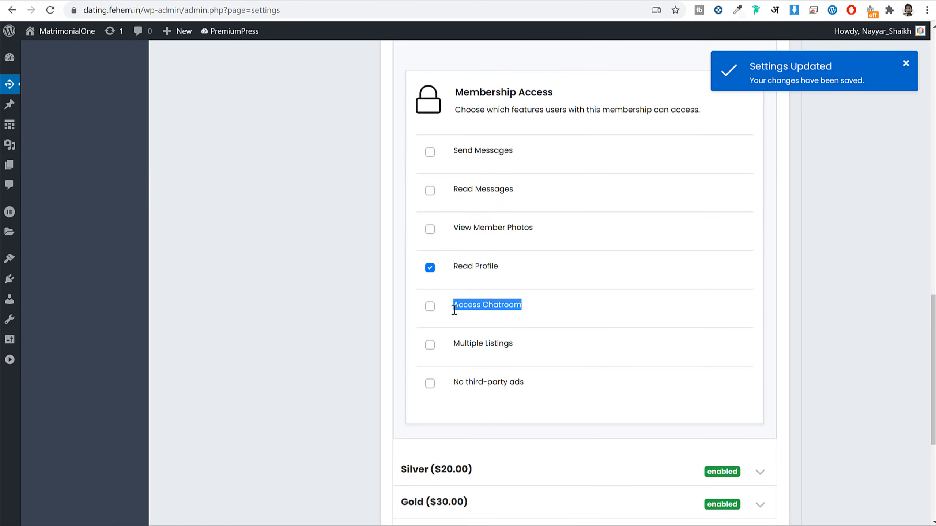
scroll(548, 332, "up", 8)
left_click(502, 182)
key("ctrl+v")
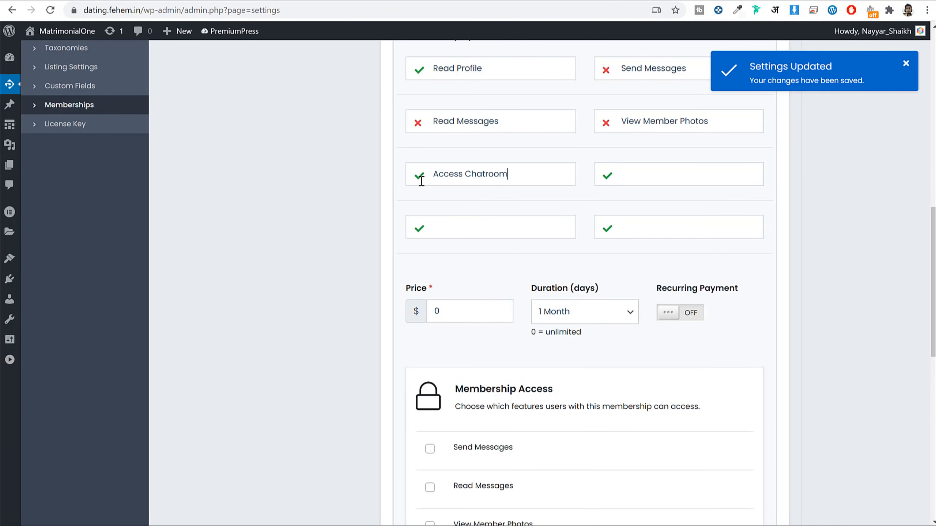
scroll(566, 251, "down", 10)
left_click_drag(513, 287, 459, 290)
scroll(546, 300, "up", 13)
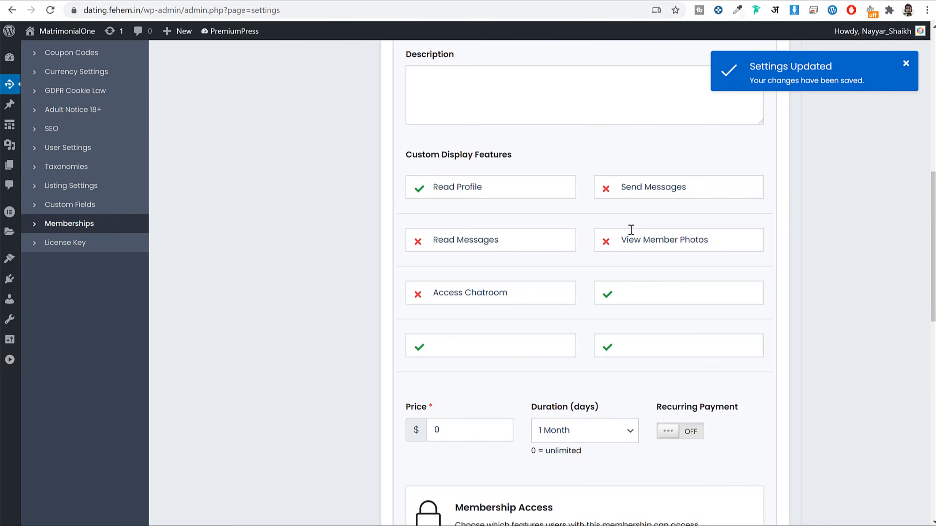
type("Multiple Listings")
scroll(578, 341, "down", 11)
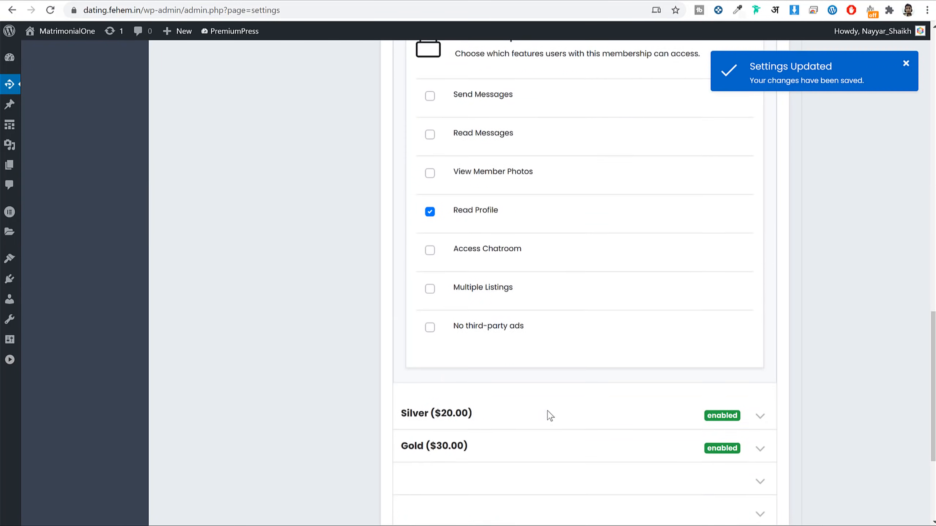
left_click_drag(525, 326, 452, 328)
key("ctrl+c")
scroll(566, 338, "up", 12)
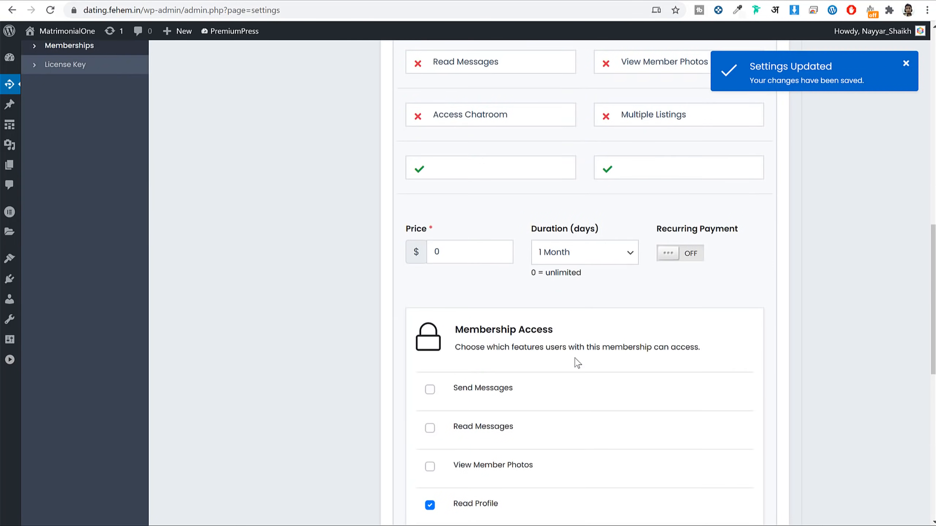
key("ctrl+v")
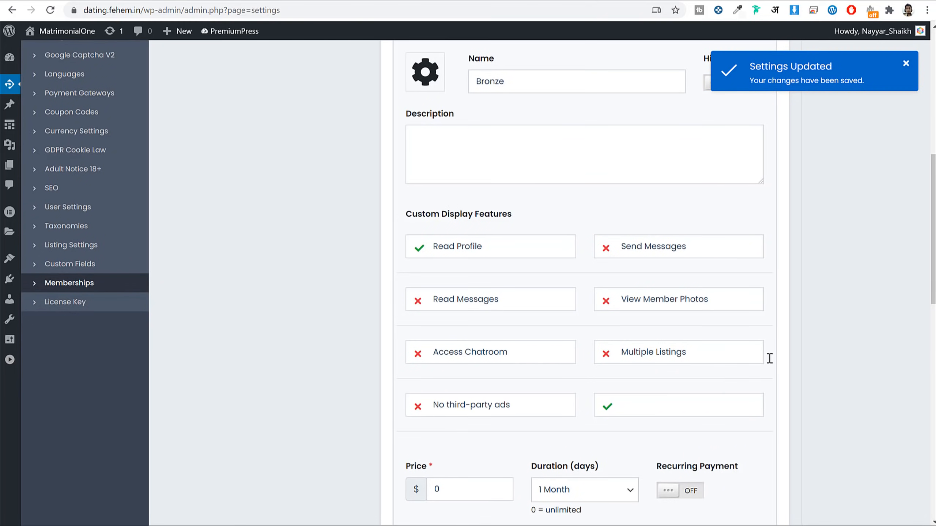
scroll(792, 355, "down", 11)
scroll(839, 334, "down", 8)
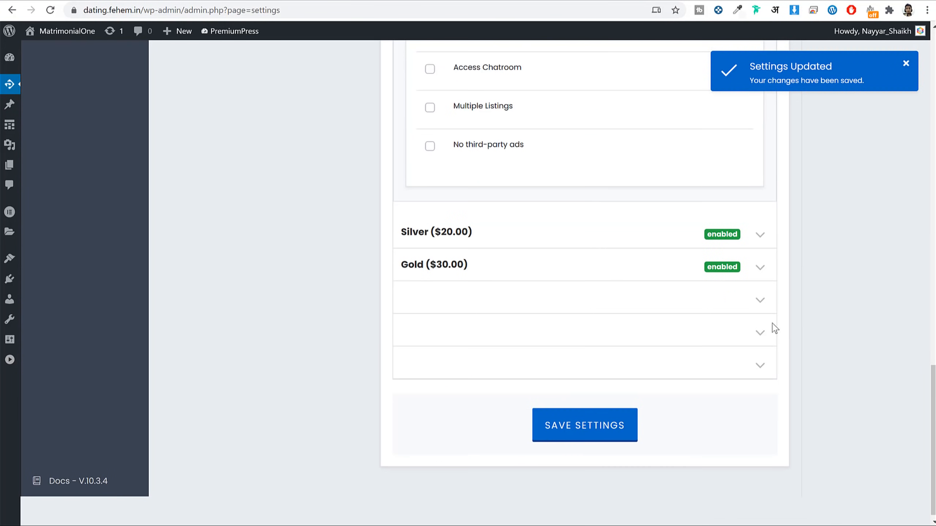
Step: Remove Access Chatroom from the Silver package
left_click(405, 242)
scroll(653, 272, "down", 12)
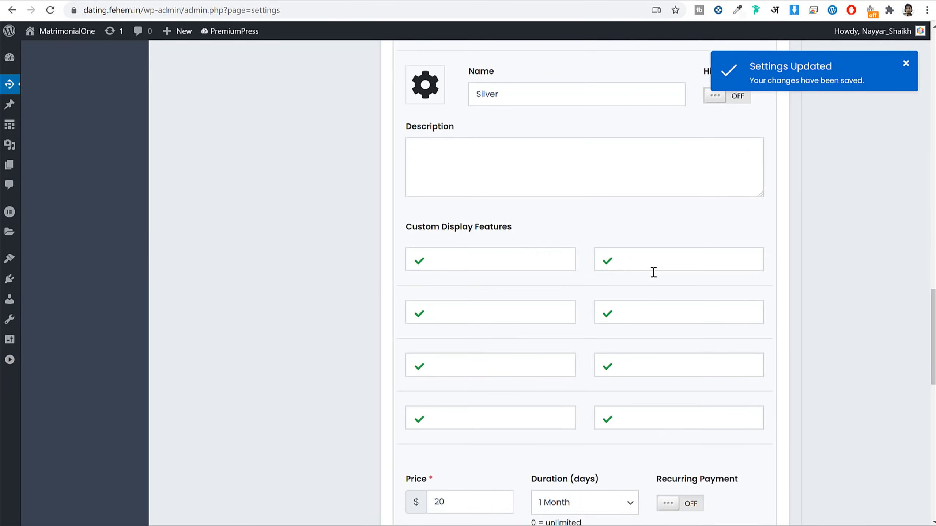
scroll(658, 270, "down", 3)
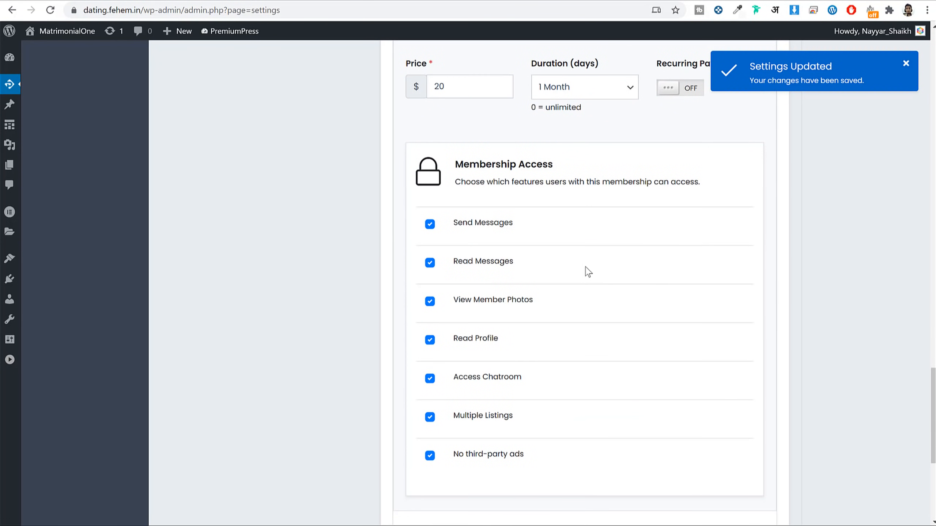
scroll(599, 271, "down", 2)
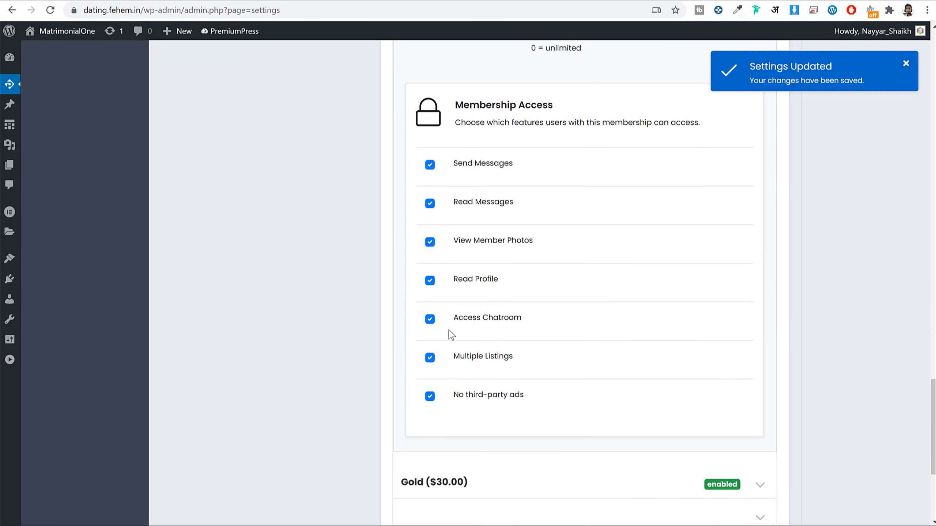
left_click(430, 319)
scroll(669, 263, "down", 6)
Step: Expand the Gold package and save the membership settings
left_click(439, 264)
scroll(516, 299, "down", 6)
scroll(645, 381, "down", 15)
left_click(602, 419)
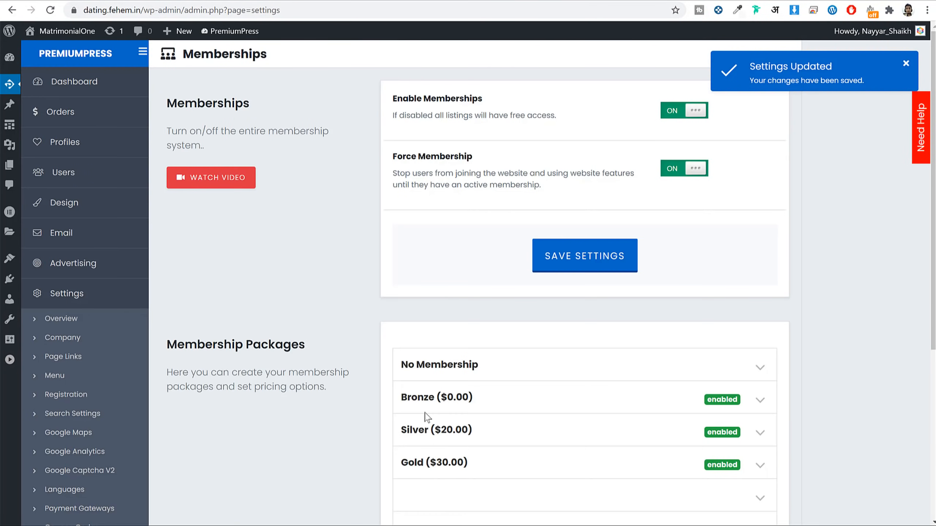
left_click(928, 10)
Step: In a new incognito window, load the dating site and open Example Profile 18
left_click(861, 55)
key("ctrl+v")
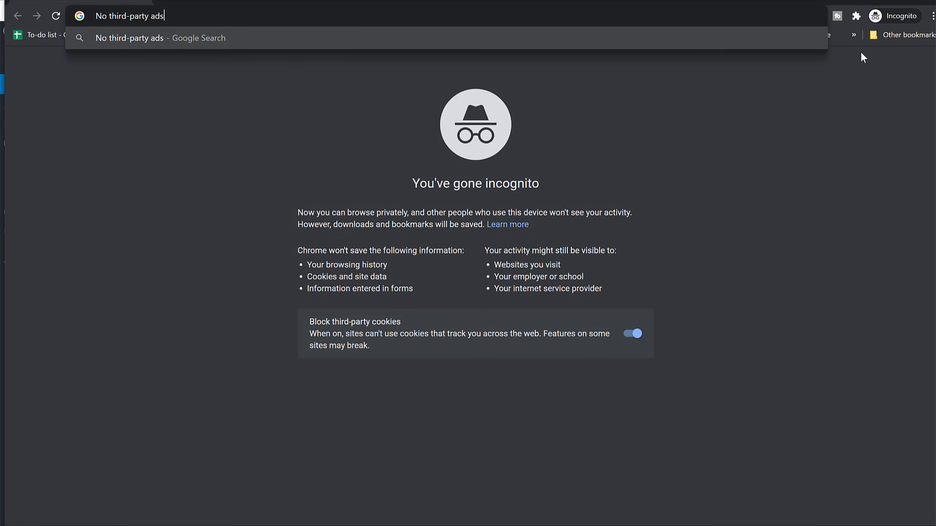
key("ctrl+a")
type("da")
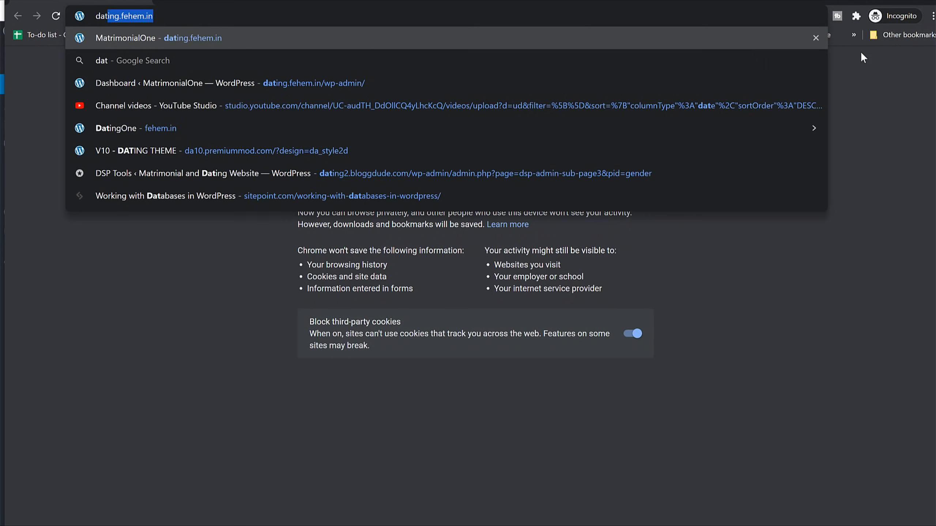
key("Return")
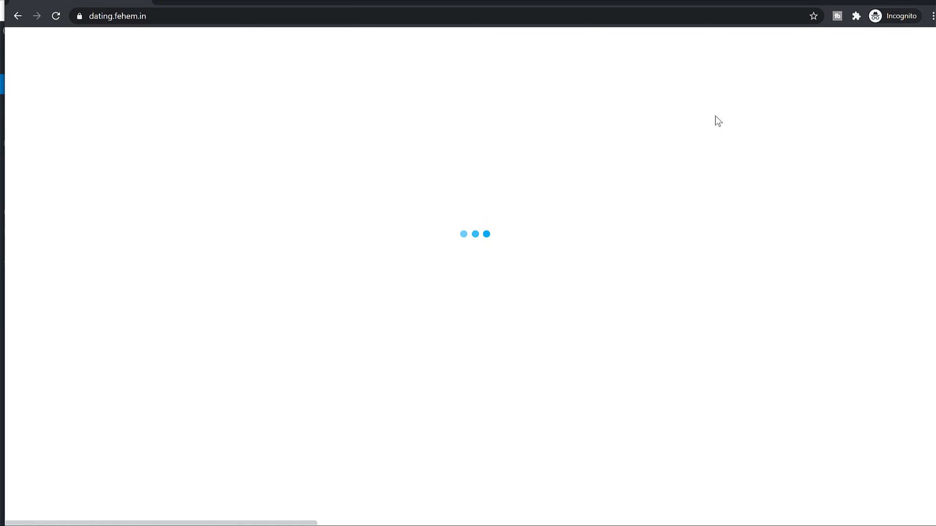
scroll(698, 130, "down", 15)
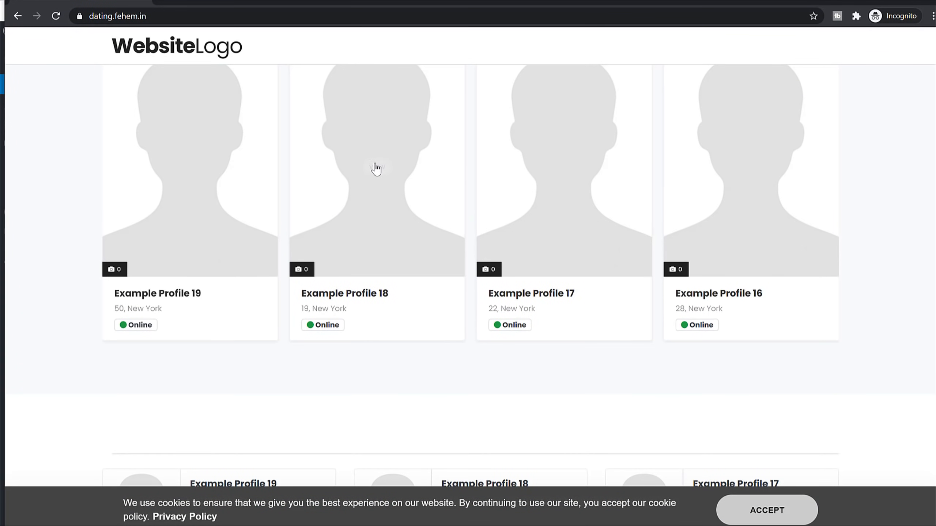
left_click(375, 165)
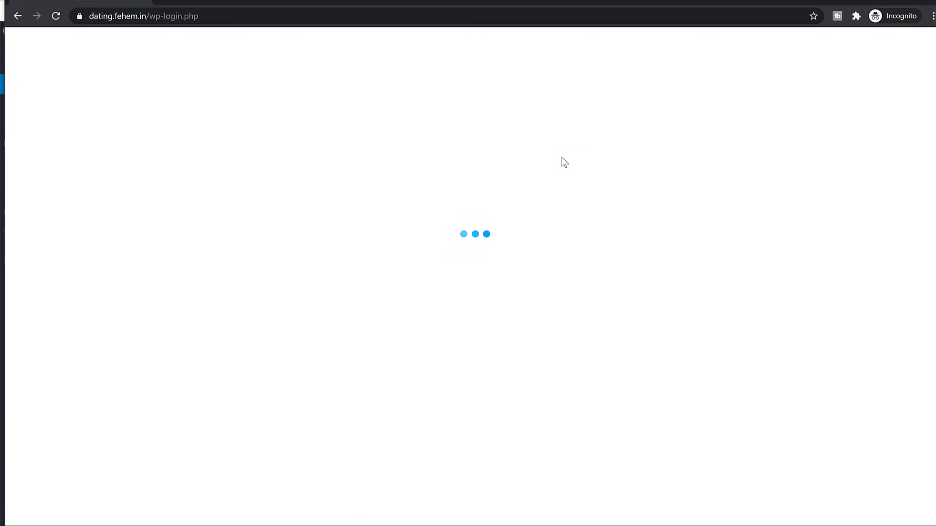
Step: Go to the registration page, choose the Gold package, then close the New Member form
scroll(627, 163, "down", 5)
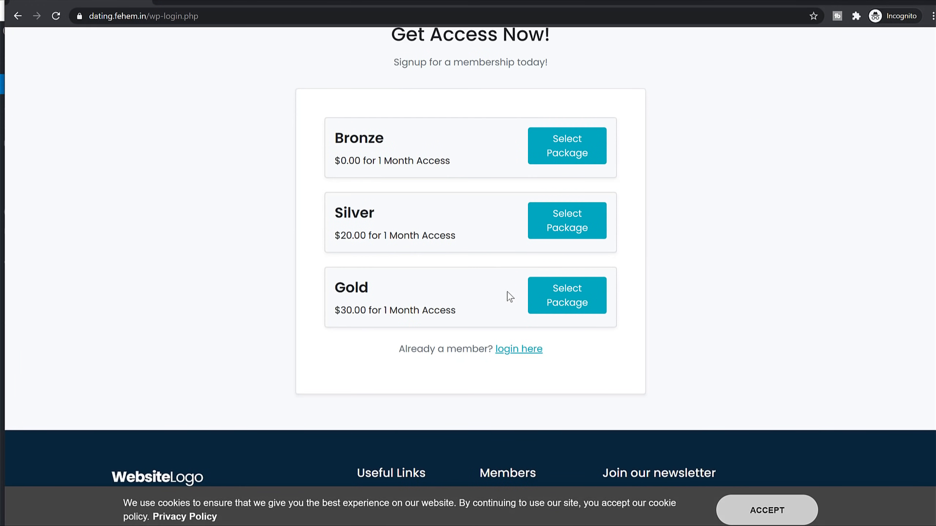
scroll(541, 351, "up", 5)
left_click(719, 63)
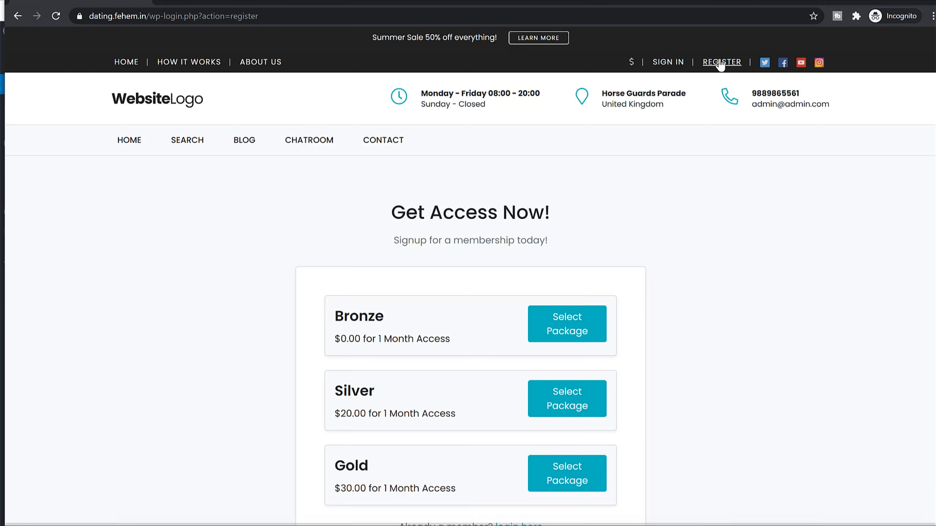
scroll(416, 205, "down", 7)
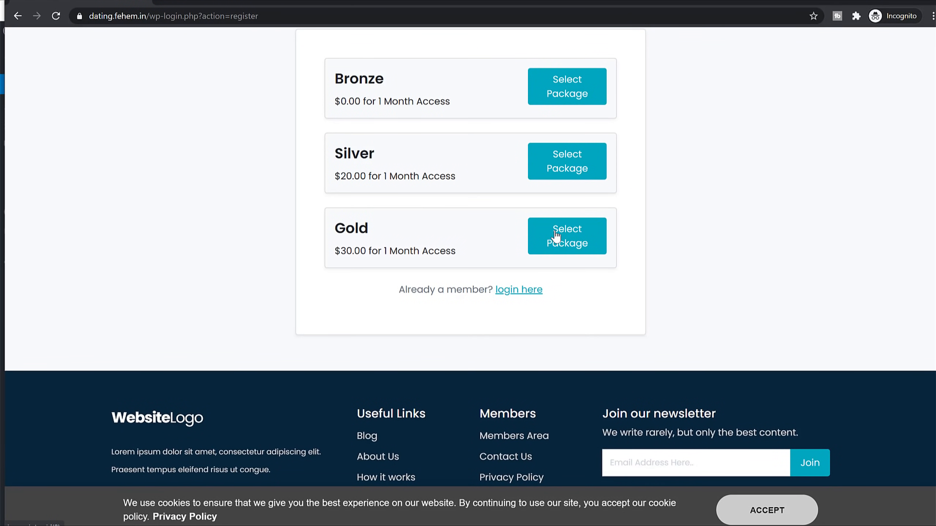
left_click(578, 244)
scroll(456, 352, "down", 2)
left_click(689, 148)
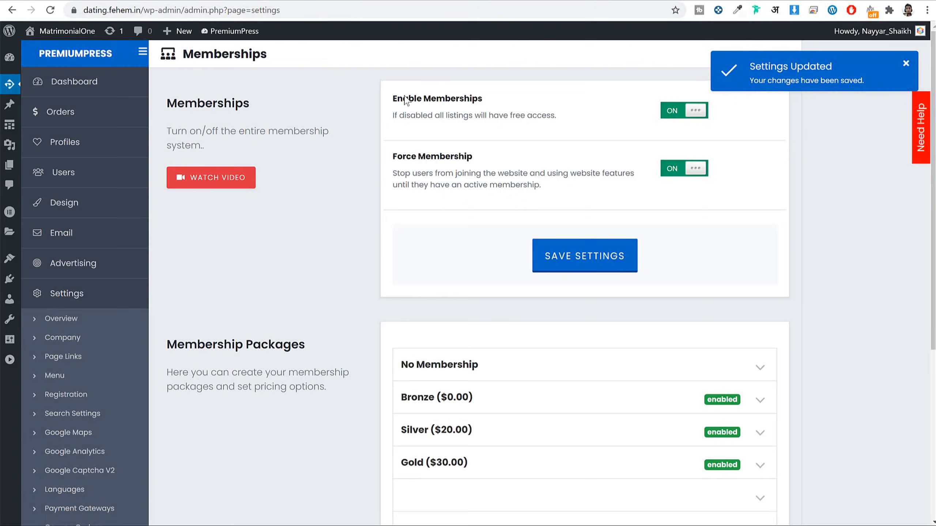
scroll(366, 280, "down", 5)
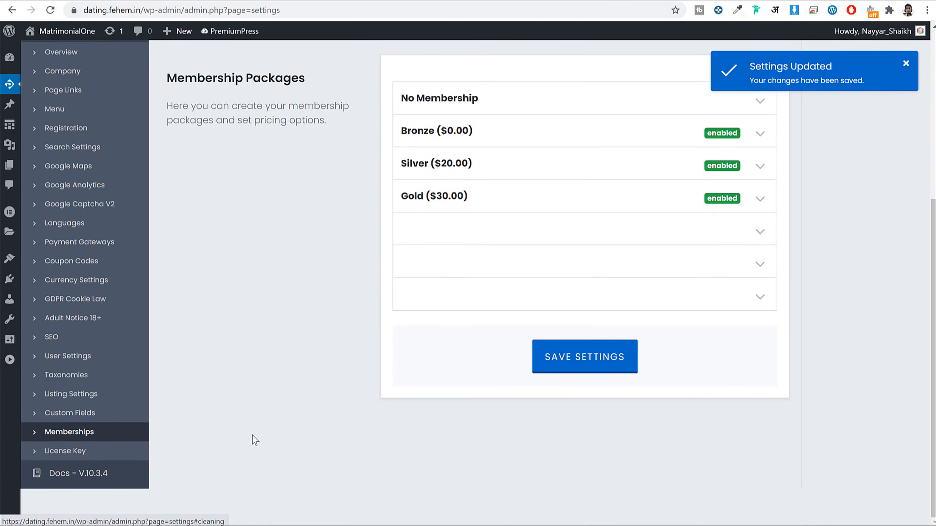
Step: From the member account dashboard, view your own Example Profile 1 listing and select its name
scroll(260, 444, "up", 5)
scroll(258, 443, "up", 1)
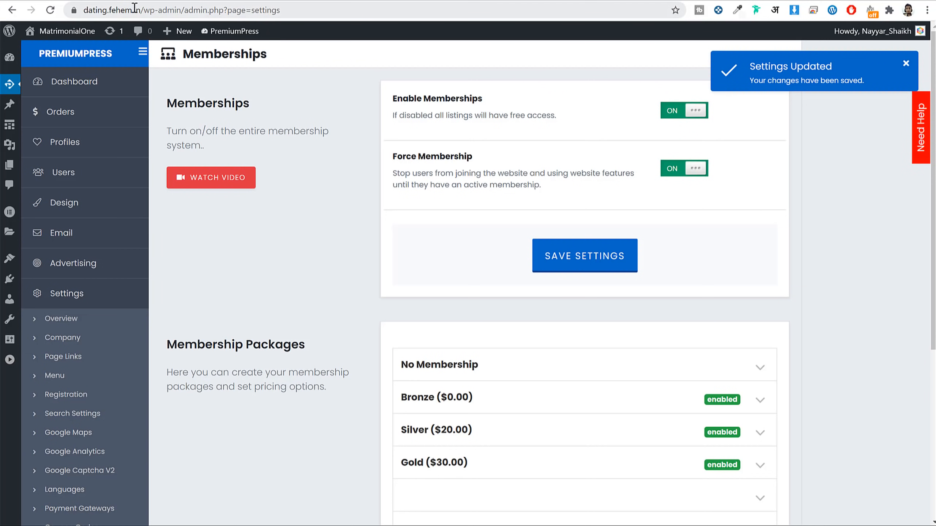
left_click(926, 11)
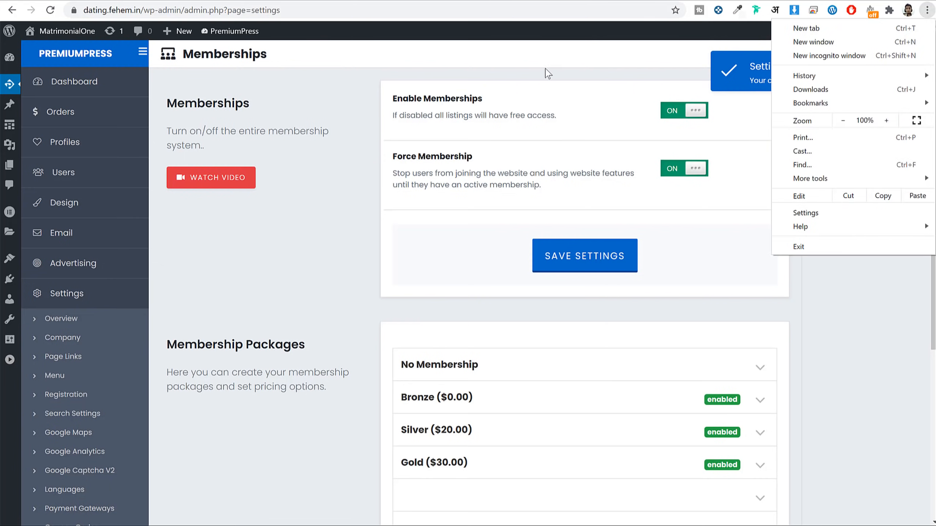
key("Escape")
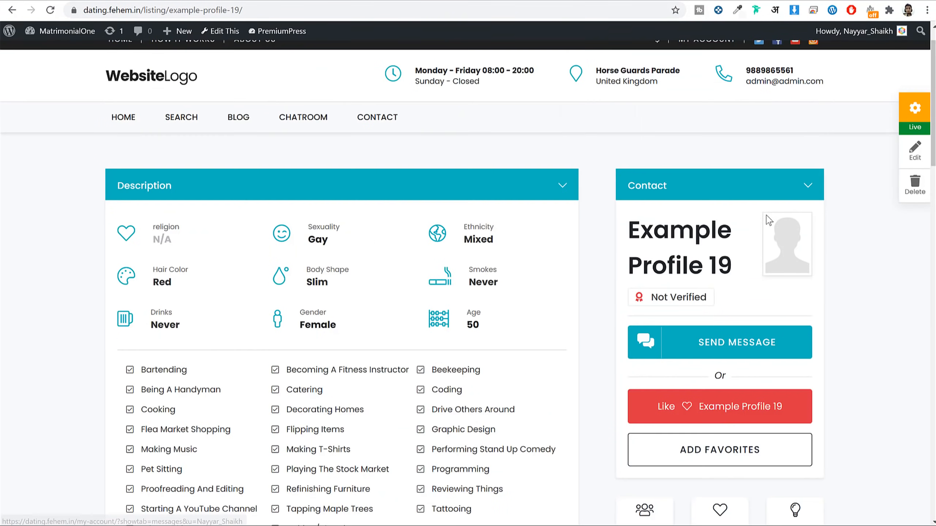
scroll(762, 244, "up", 2)
left_click(701, 76)
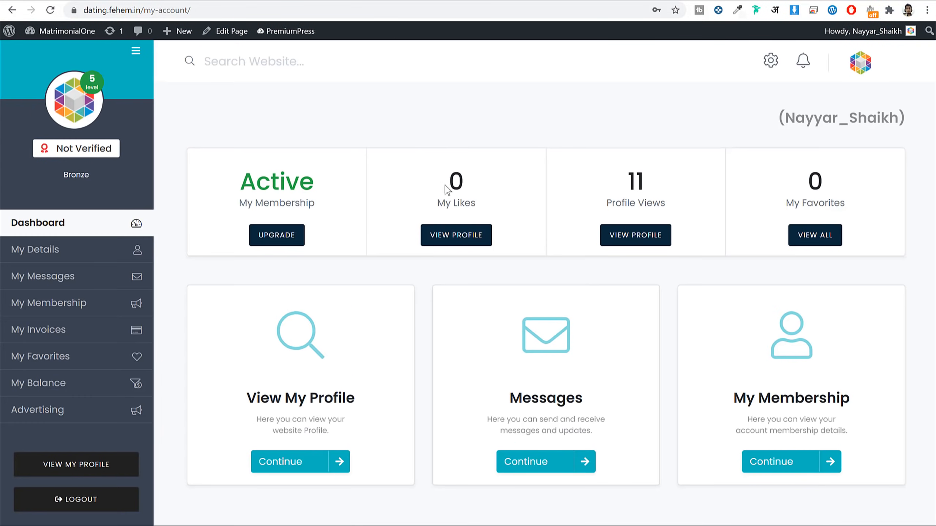
scroll(449, 190, "down", 6)
scroll(288, 253, "up", 5)
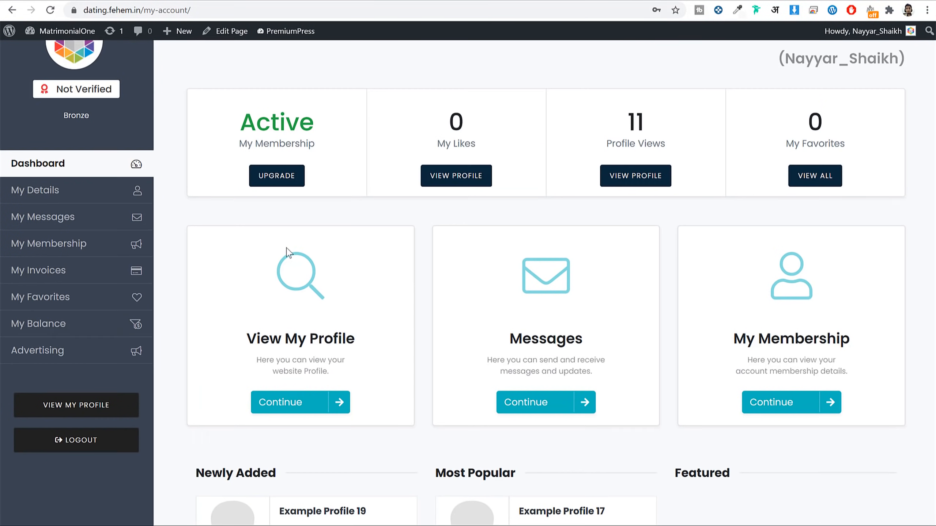
left_click(85, 404)
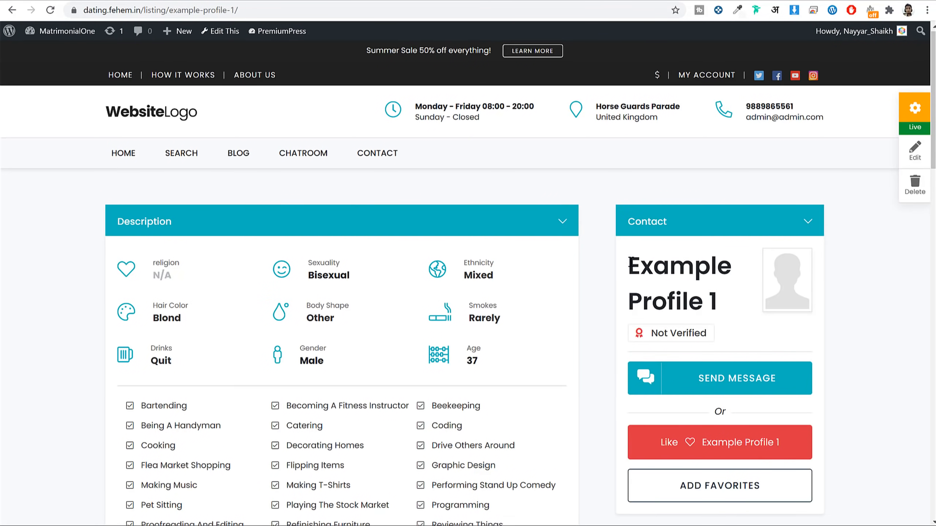
left_click_drag(637, 263, 737, 303)
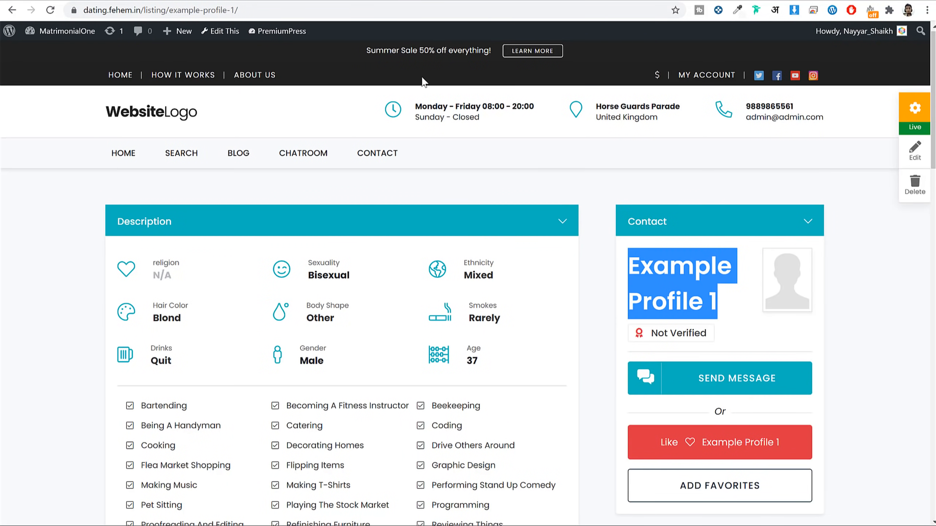
Step: Search for 'No third-party ads' in a new incognito window
left_click(927, 10)
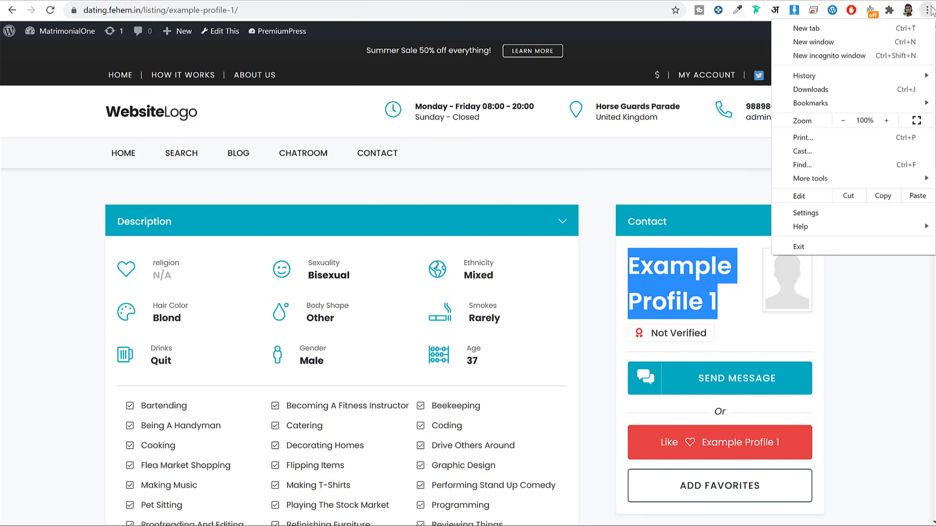
left_click(873, 54)
type("No third-party ads")
key("Return")
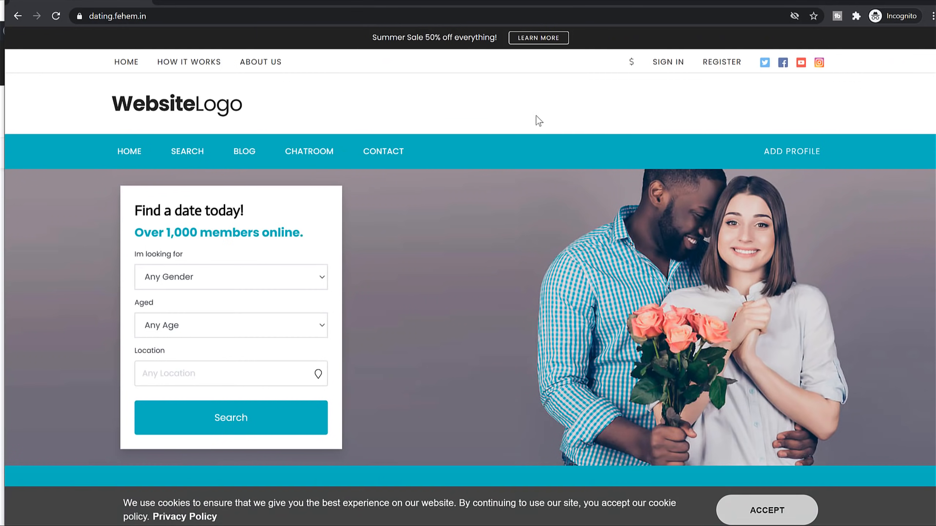
Step: As a logged-out visitor, open Example Profile 18 and try entering the chatroom
scroll(725, 223, "down", 10)
left_click(383, 171)
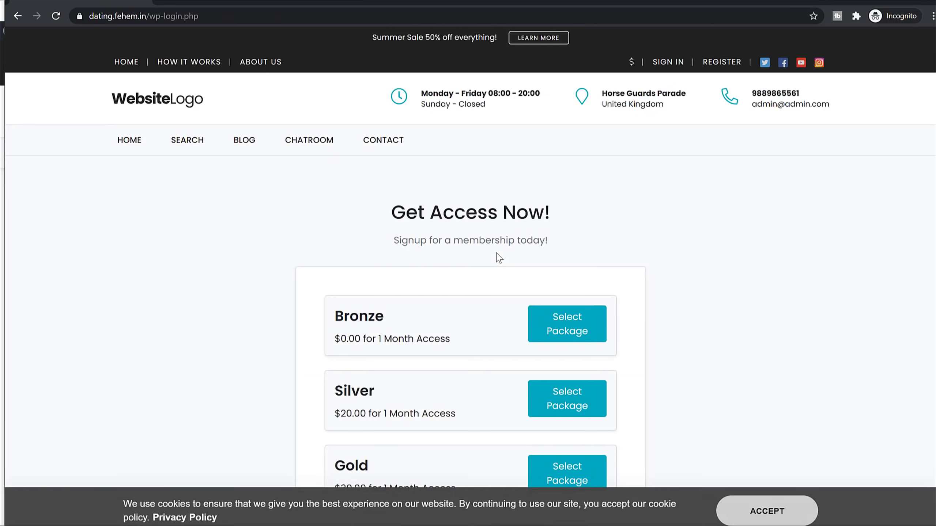
left_click(306, 142)
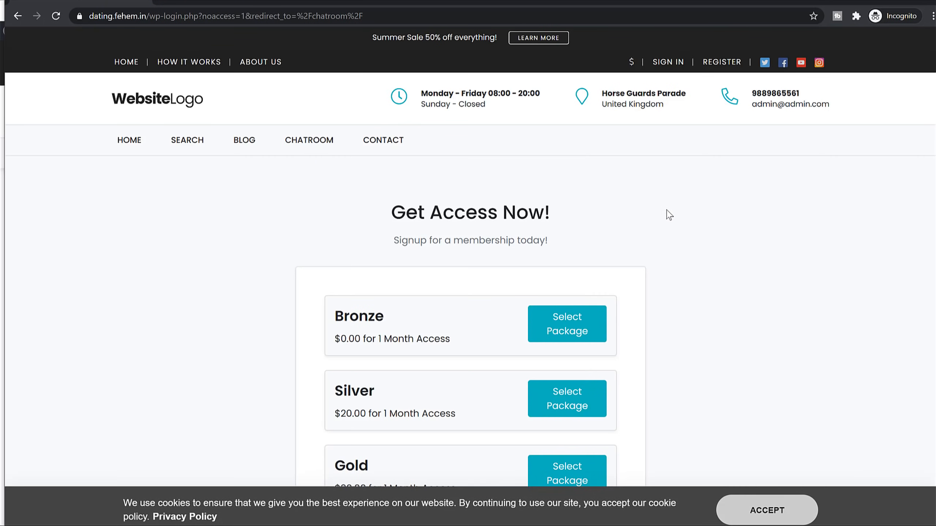
Step: View the Bronze, Silver and Gold packages on the registration page
left_click(711, 68)
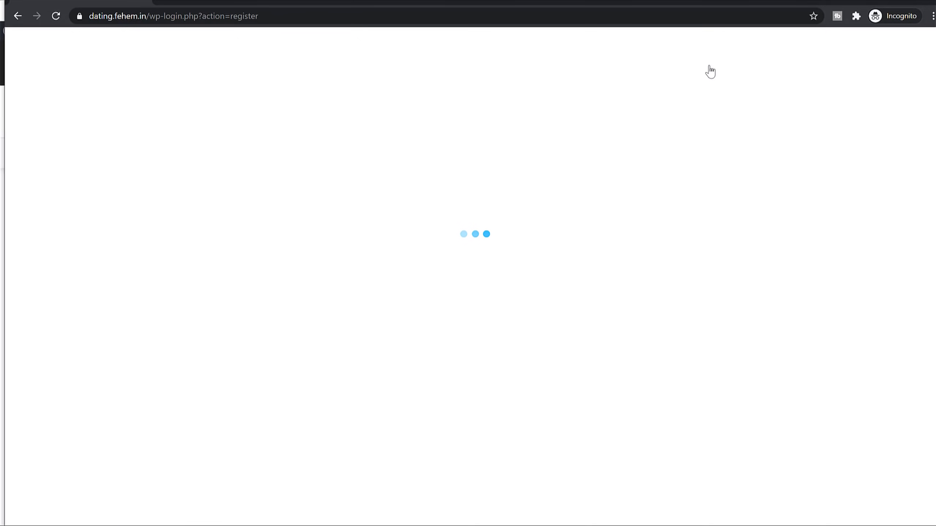
scroll(545, 286, "down", 5)
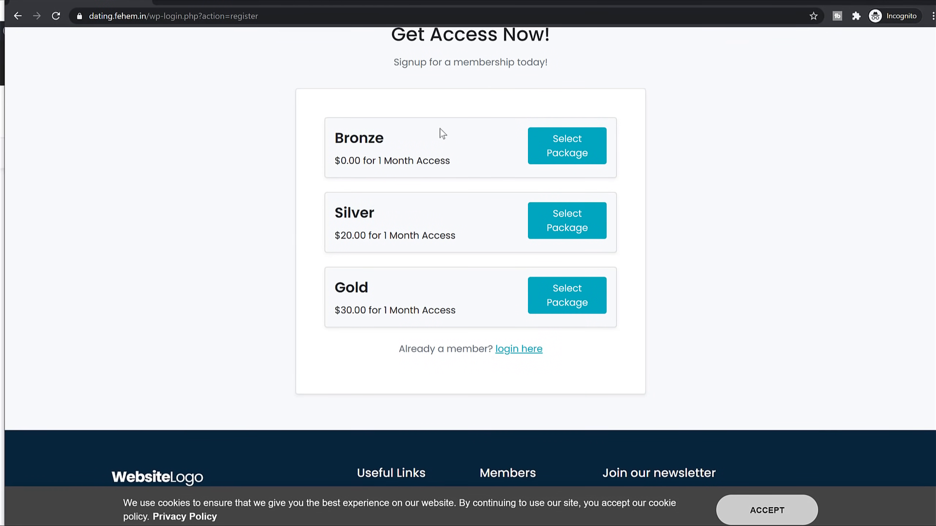
left_click_drag(390, 141, 331, 140)
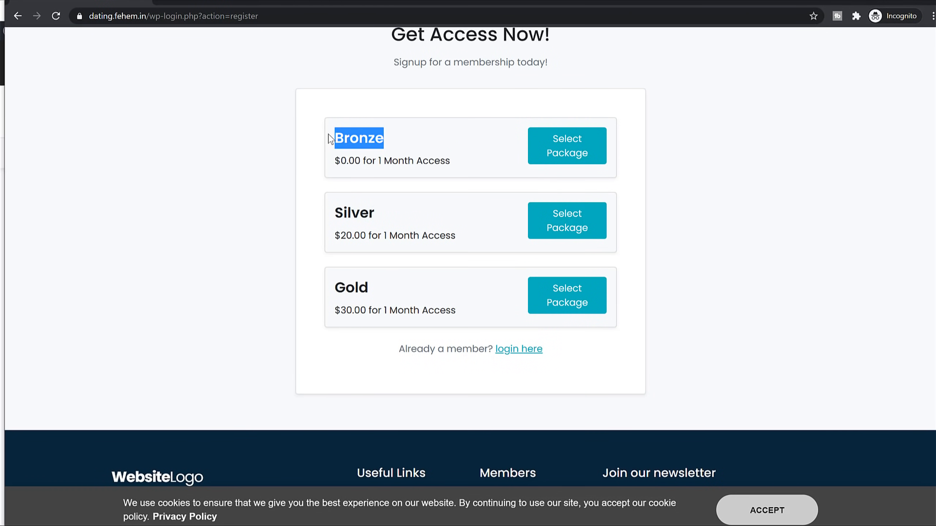
left_click(394, 157)
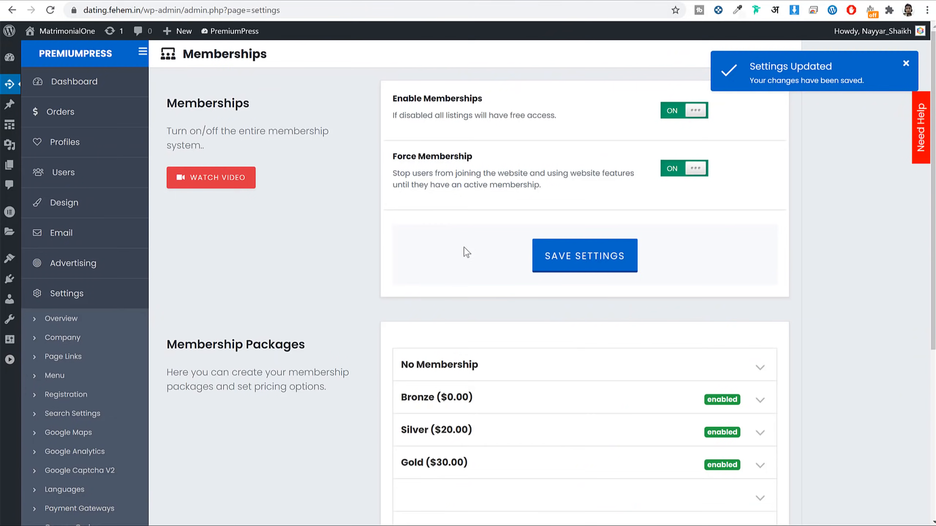
Step: Give Bronze every access feature (messages, photos, chatroom, multiple listings, no ads) and save
scroll(463, 253, "down", 5)
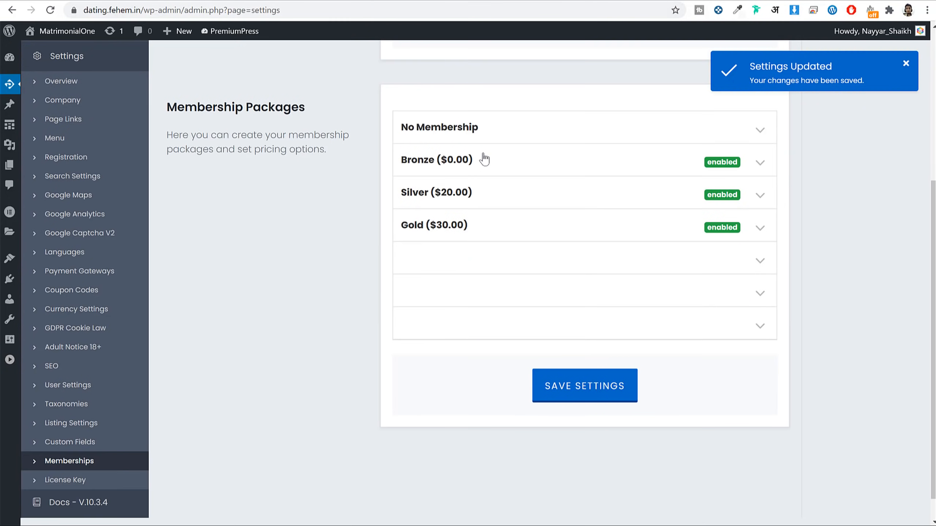
left_click(451, 160)
scroll(735, 263, "down", 1)
scroll(735, 264, "down", 10)
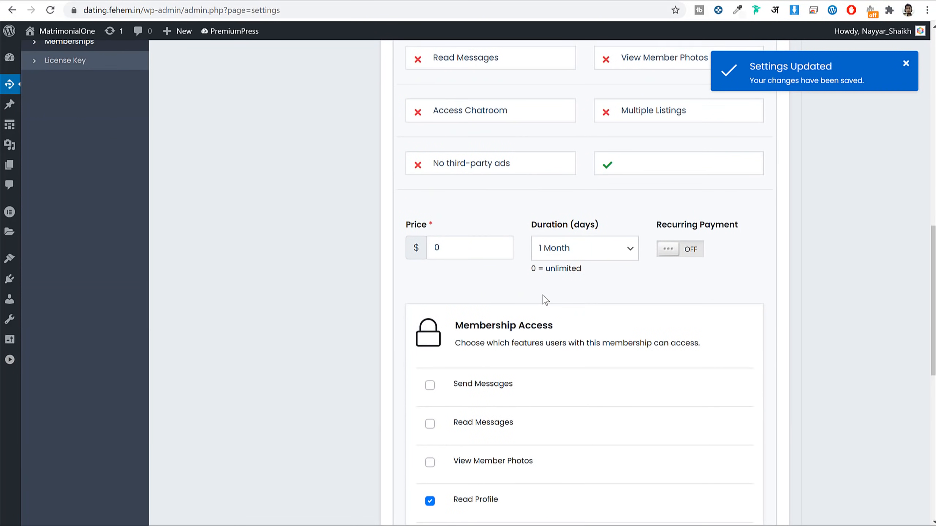
left_click(430, 272)
left_click(429, 309)
left_click(430, 348)
scroll(438, 297, "down", 3)
left_click(430, 307)
left_click(430, 345)
left_click(430, 384)
scroll(634, 376, "down", 6)
left_click(603, 418)
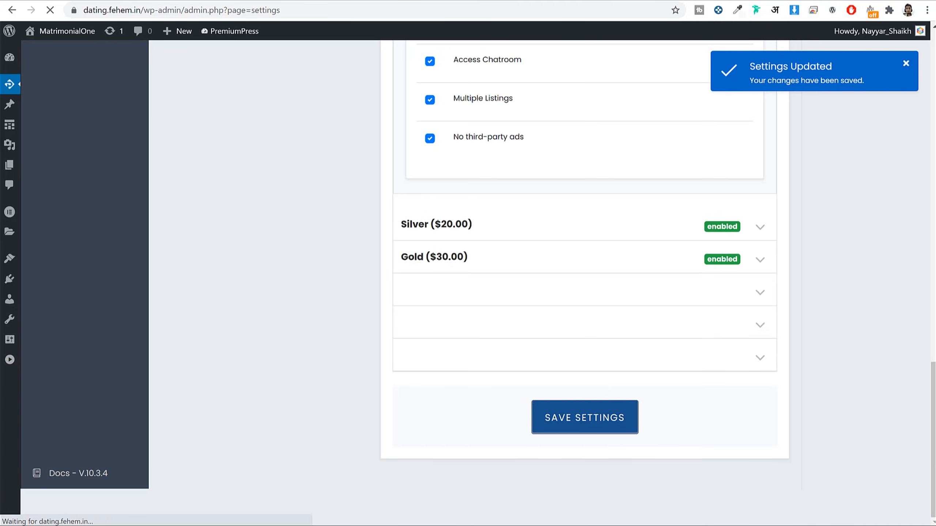
Step: Reload the registration page in the incognito window
left_click(311, 524)
left_click(226, 16)
key("Return")
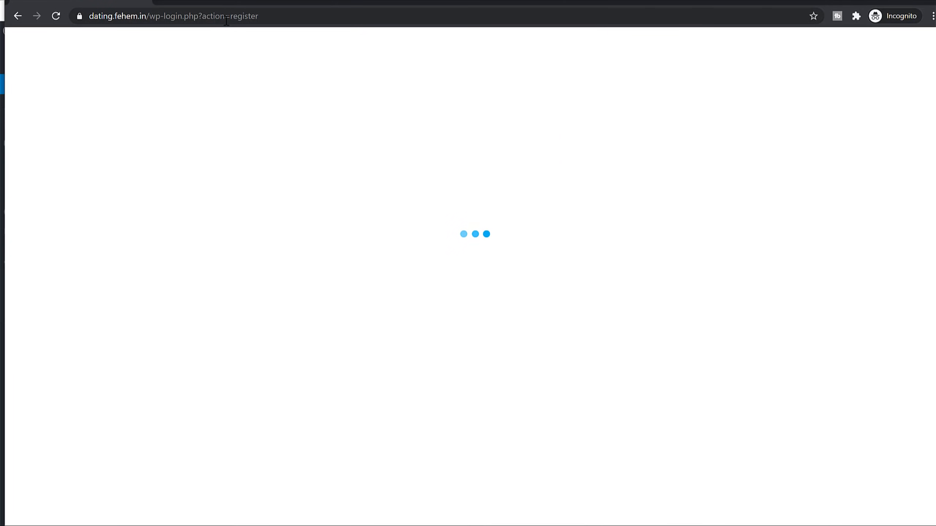
Step: Pick the free Bronze package, enter a username, and set Male seeking Female
left_click(561, 329)
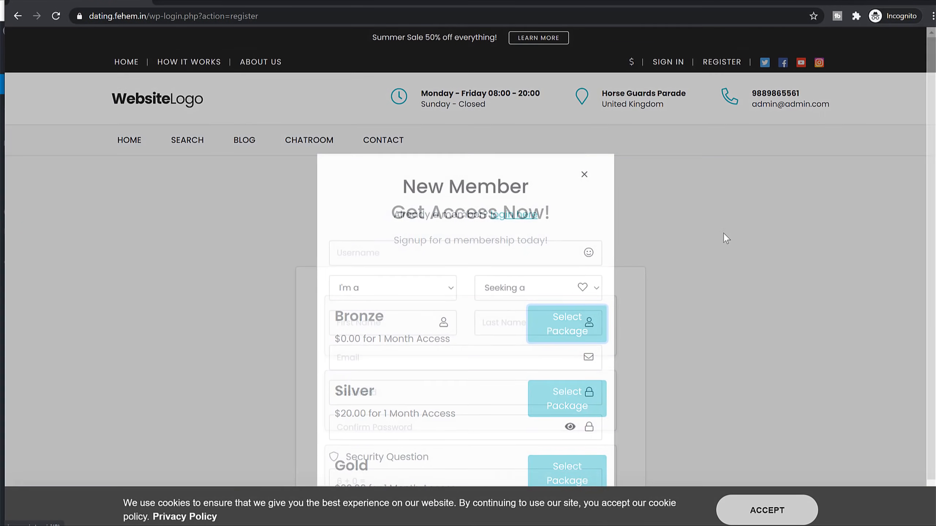
left_click(404, 204)
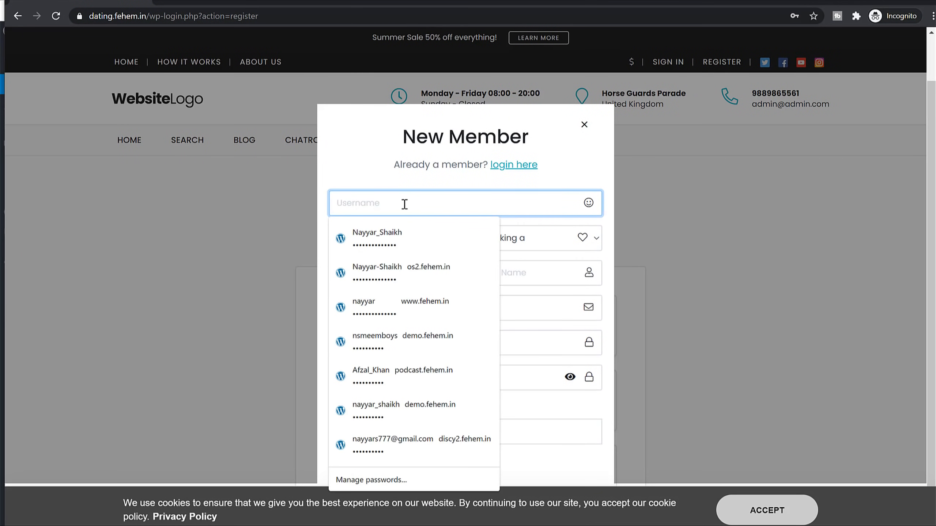
type("nayyars777")
key("Tab")
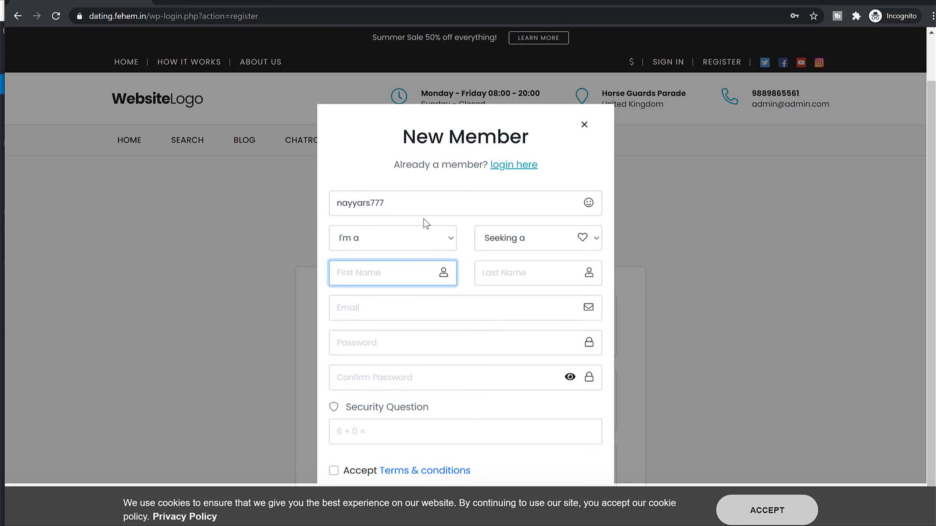
left_click(425, 240)
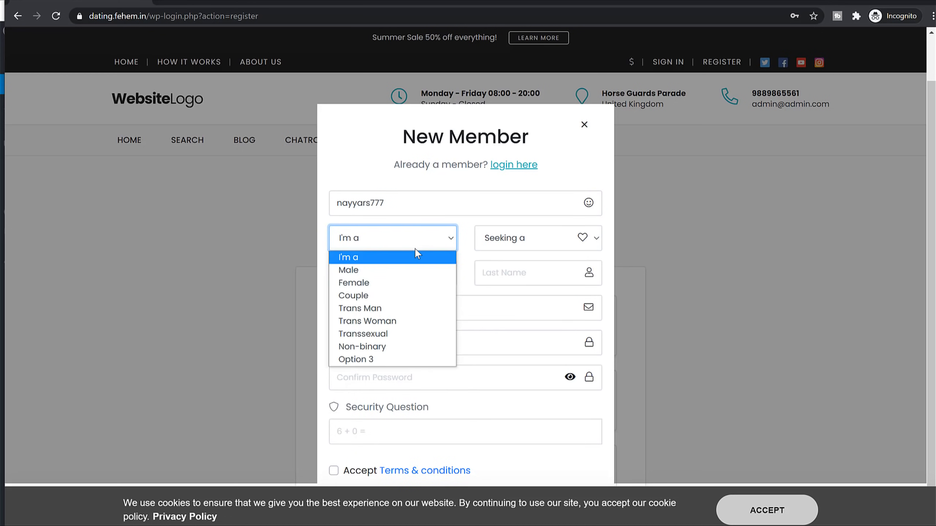
left_click(389, 266)
left_click(529, 240)
left_click(523, 281)
Step: Enter the new member's first name, then a password and its confirmation
left_click(380, 282)
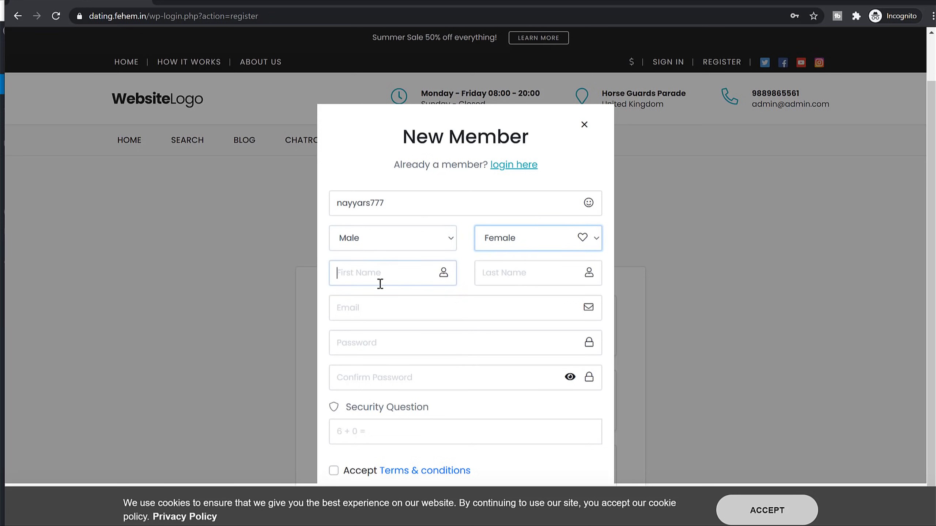
type("Joh")
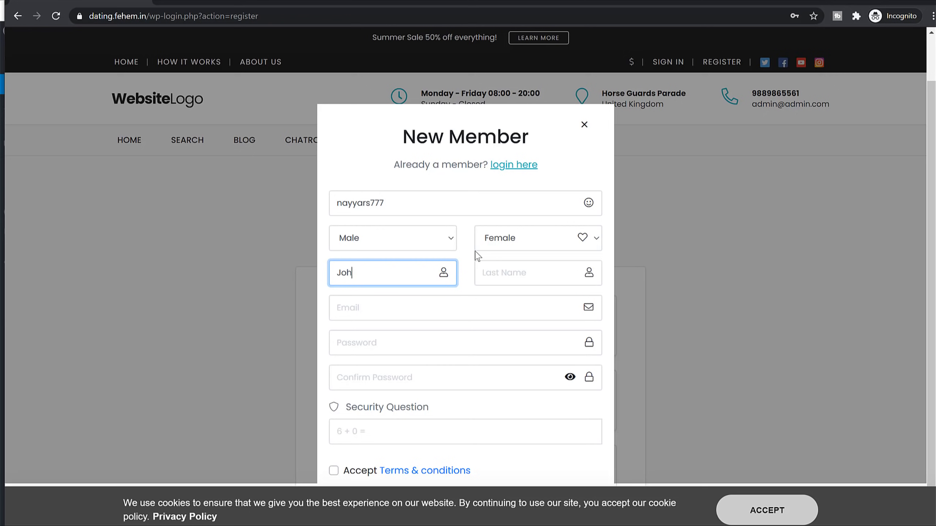
type("Doe")
key("Tab")
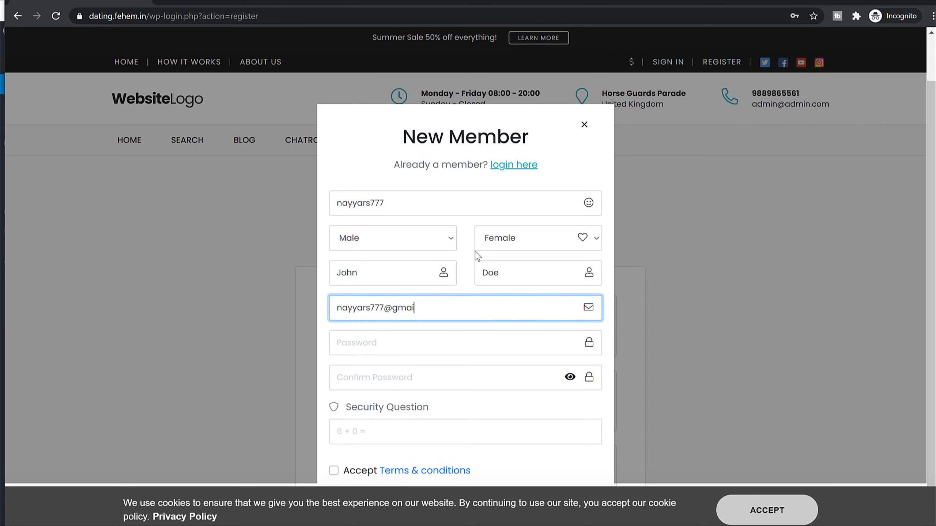
key("Tab")
type("•••")
key("Tab")
type("•")
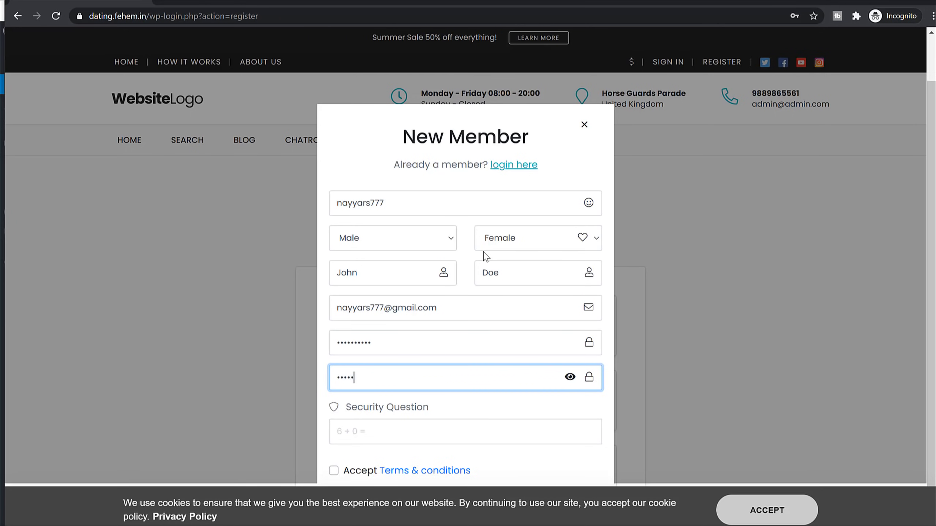
Step: Answer the security question, accept the terms and cookie notice, and submit the registration
scroll(376, 347, "down", 5)
left_click(371, 437)
left_click(355, 473)
left_click(763, 507)
left_click(492, 503)
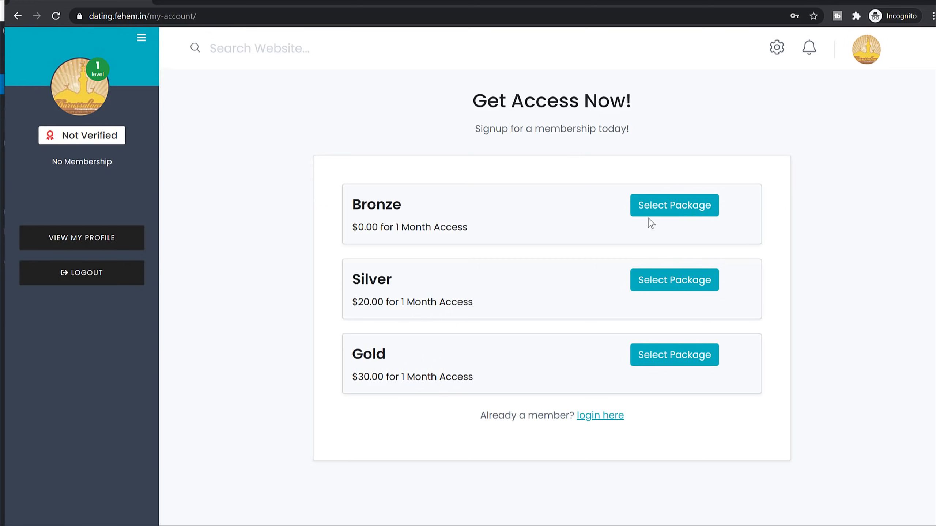
Step: Activate the free Bronze membership and return to the member account
left_click(675, 208)
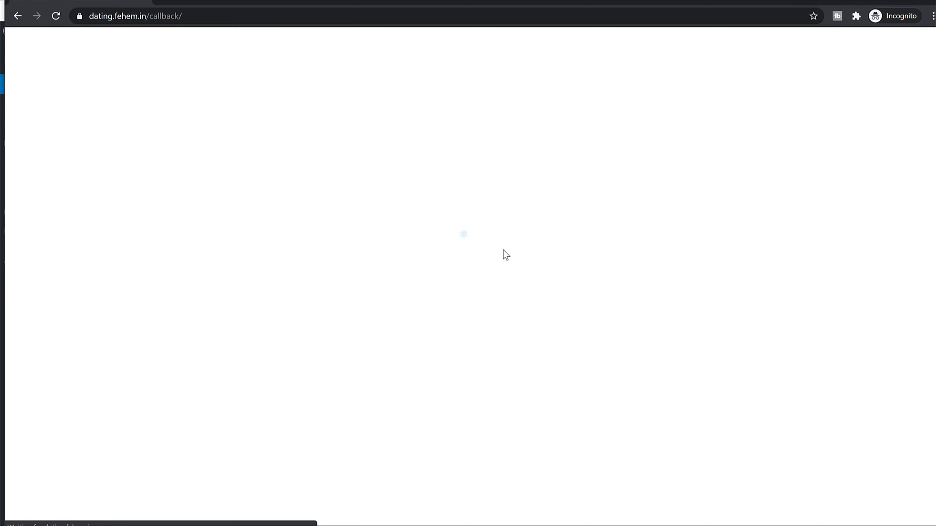
left_click(346, 429)
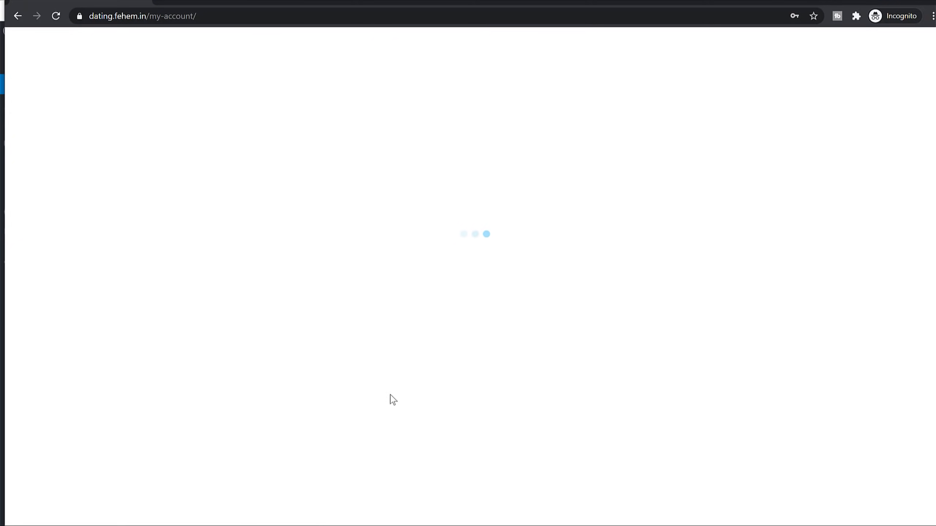
scroll(457, 328, "down", 3)
scroll(452, 328, "up", 3)
Step: From My Membership, start an upgrade to the $30 Gold package
left_click(86, 320)
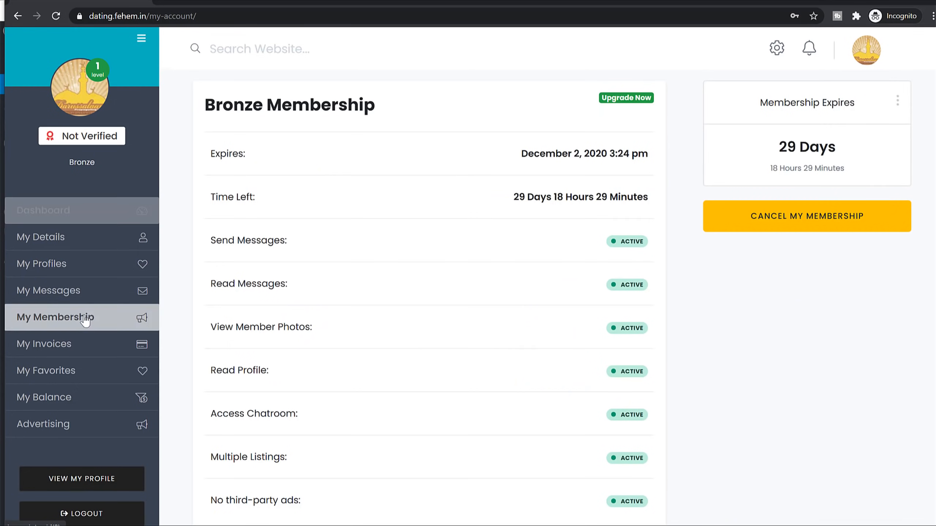
left_click(633, 99)
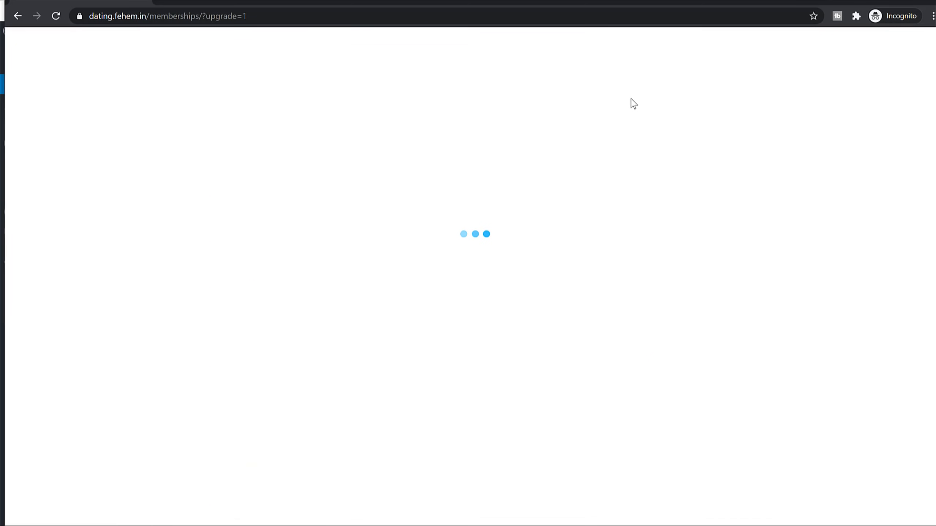
scroll(562, 274, "down", 4)
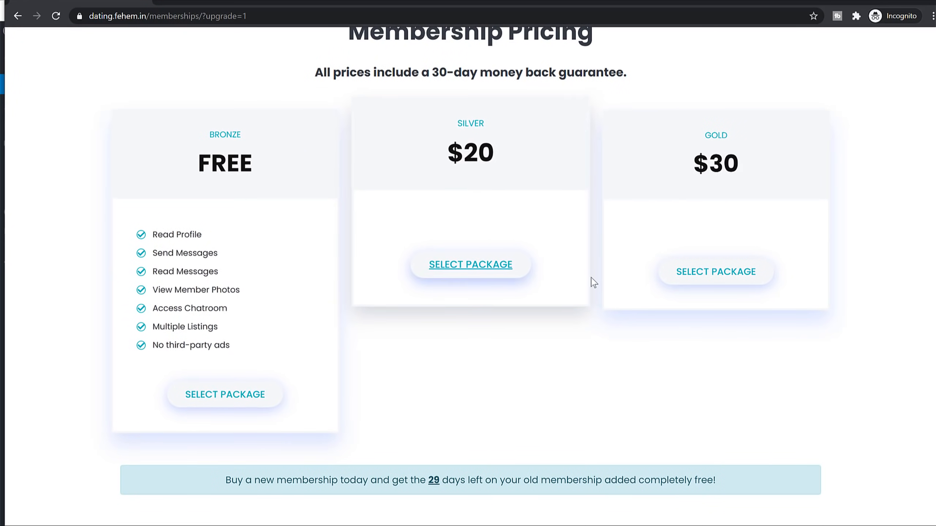
left_click(722, 268)
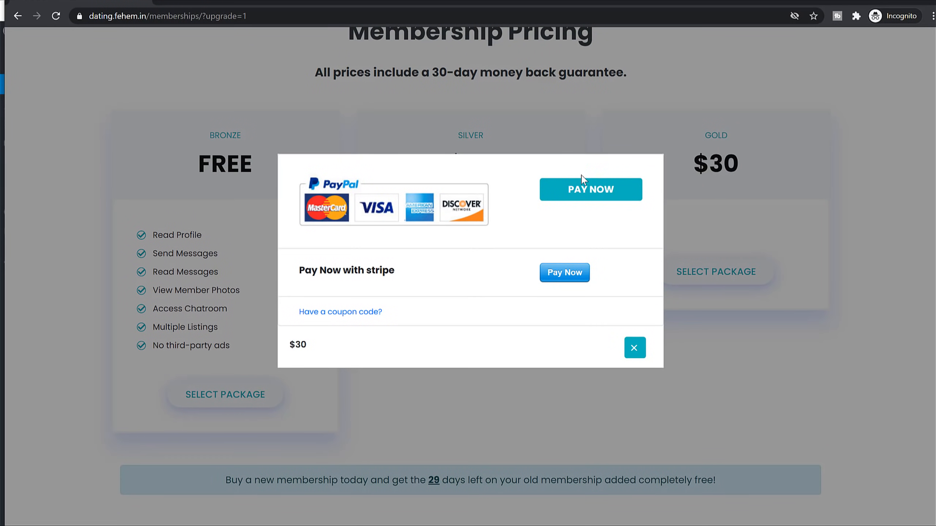
left_click_drag(298, 269, 428, 273)
left_click(436, 273)
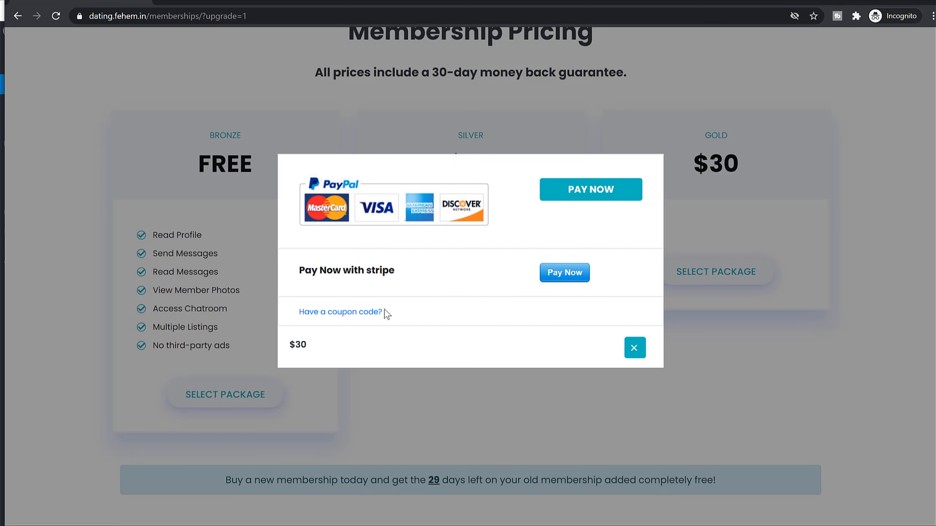
Step: Apply coupon code 'fe', lowering the Gold total to $27.00
left_click(349, 312)
left_click(543, 321)
type("fe")
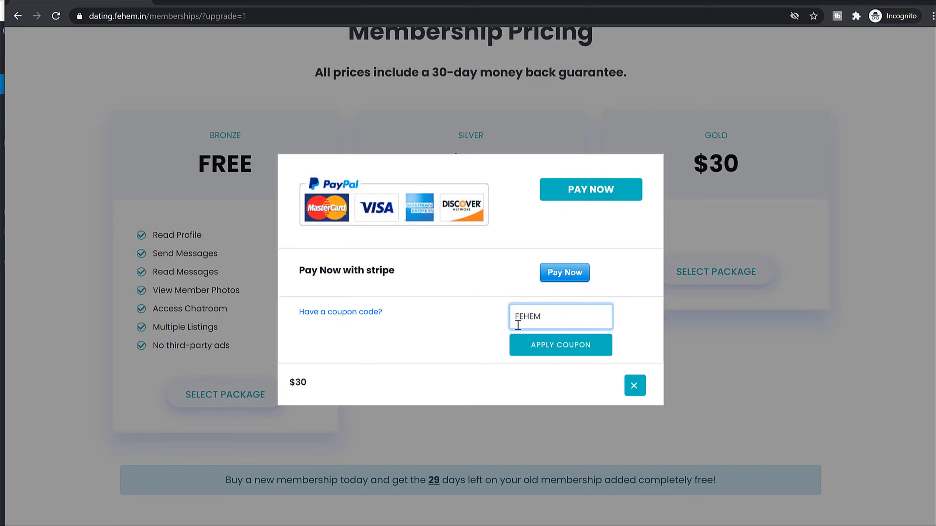
left_click(602, 355)
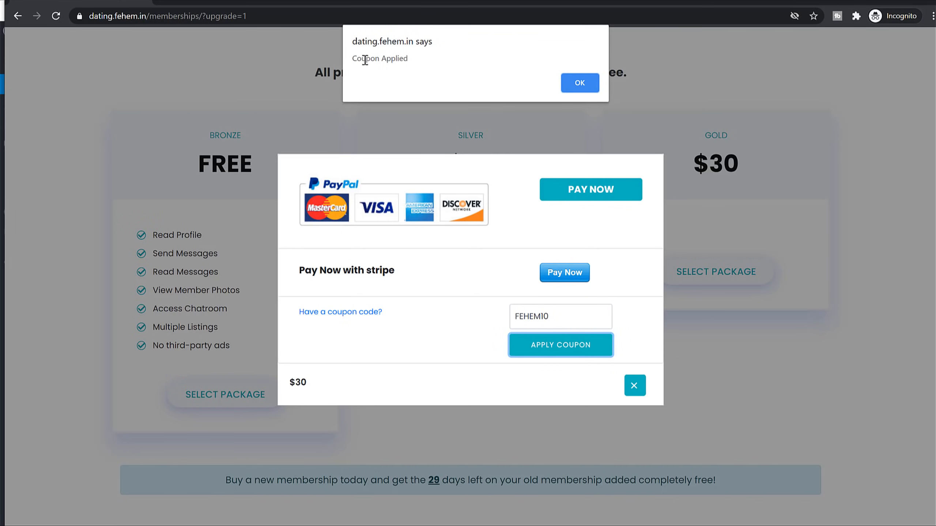
left_click(577, 77)
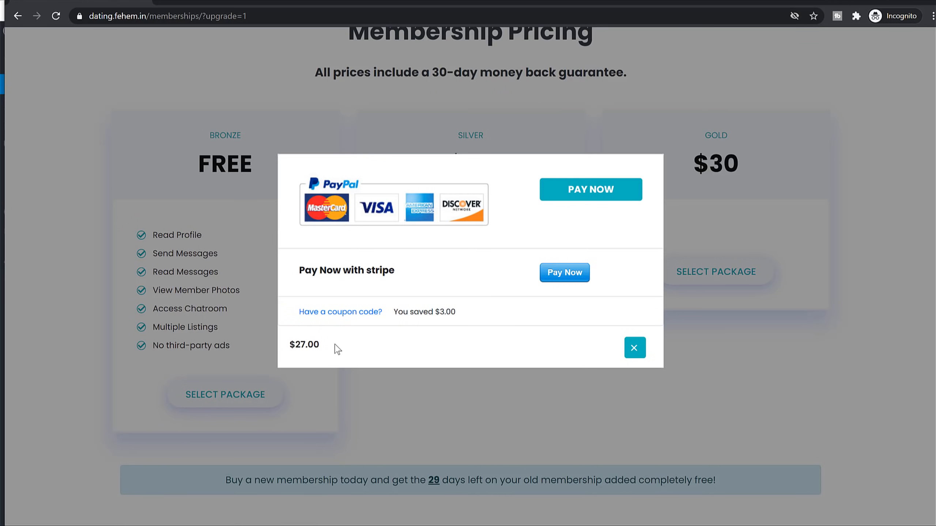
left_click_drag(333, 349, 287, 347)
left_click(534, 320)
Step: Close the Stripe checkout unpaid and return to the account dashboard
left_click(574, 277)
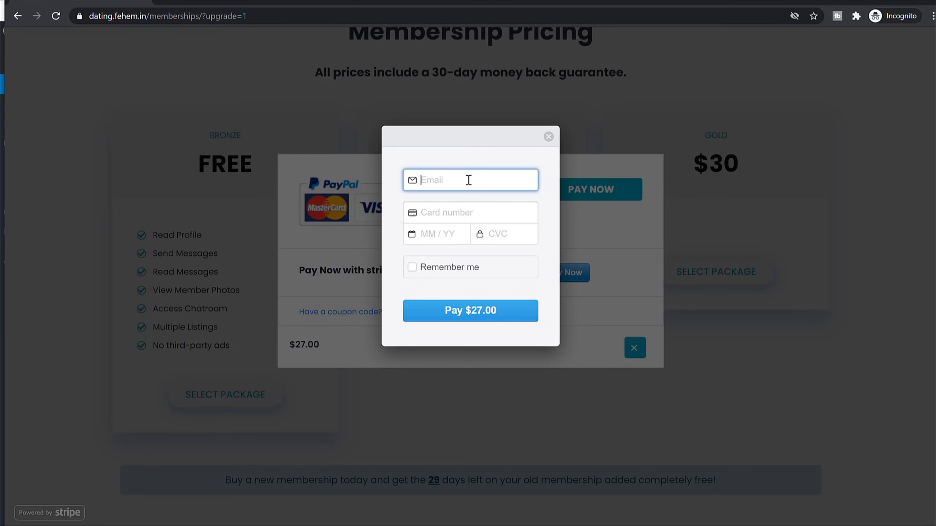
left_click(655, 309)
left_click(548, 137)
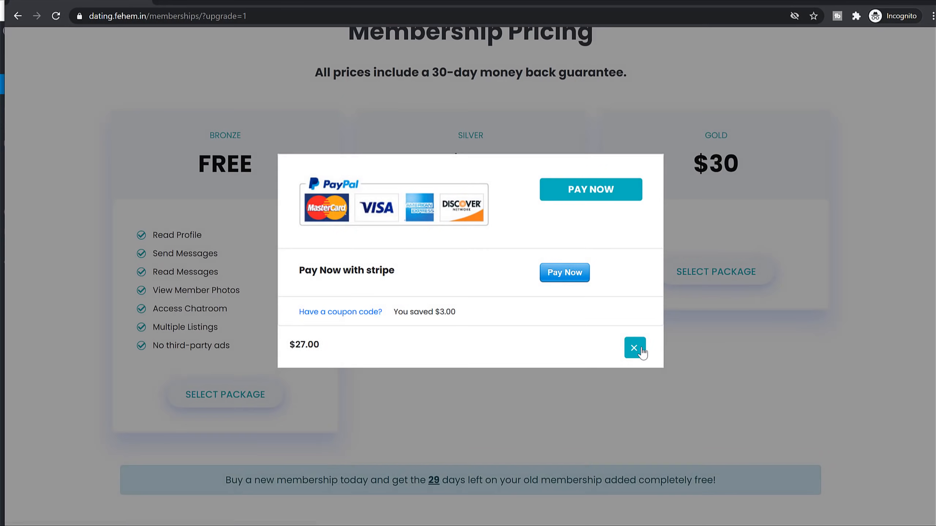
left_click(635, 348)
key("alt+Left")
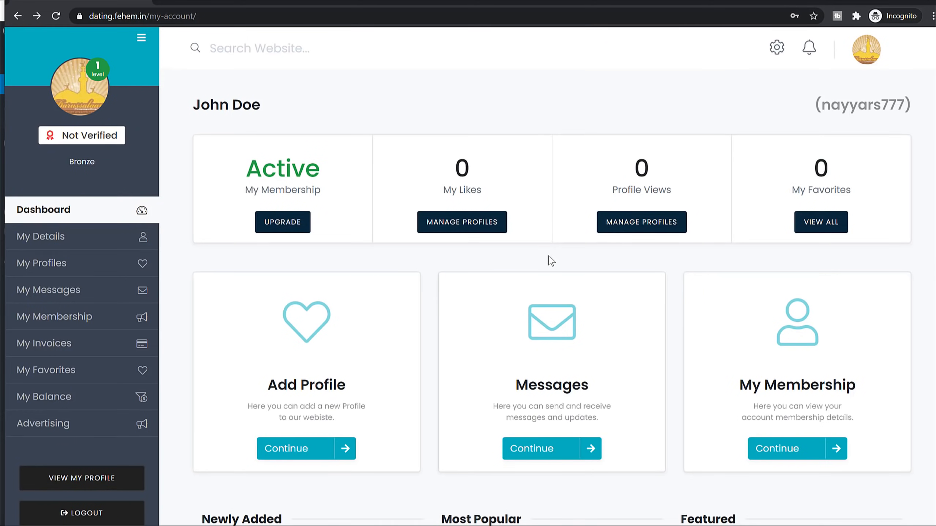
Step: Start a new profile listing on the Free package titled John Doe
scroll(551, 260, "down", 3)
left_click(310, 341)
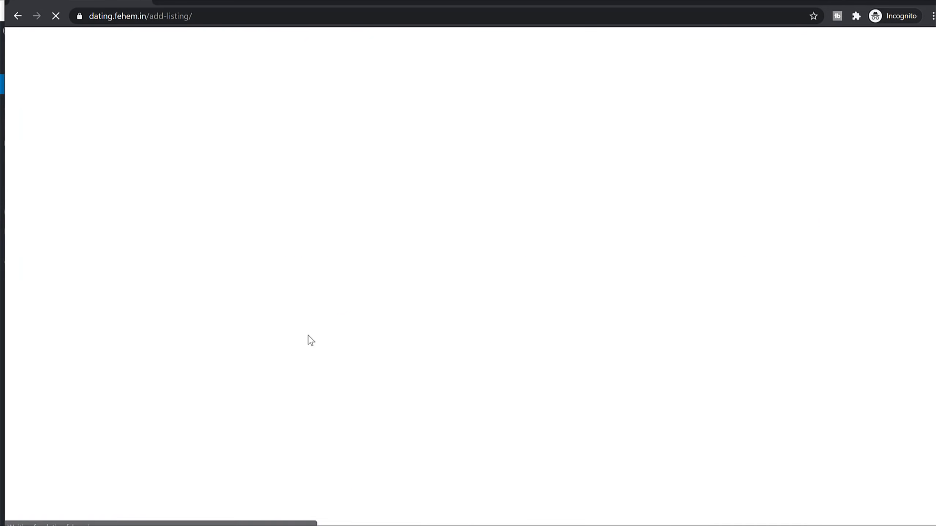
scroll(479, 239, "down", 5)
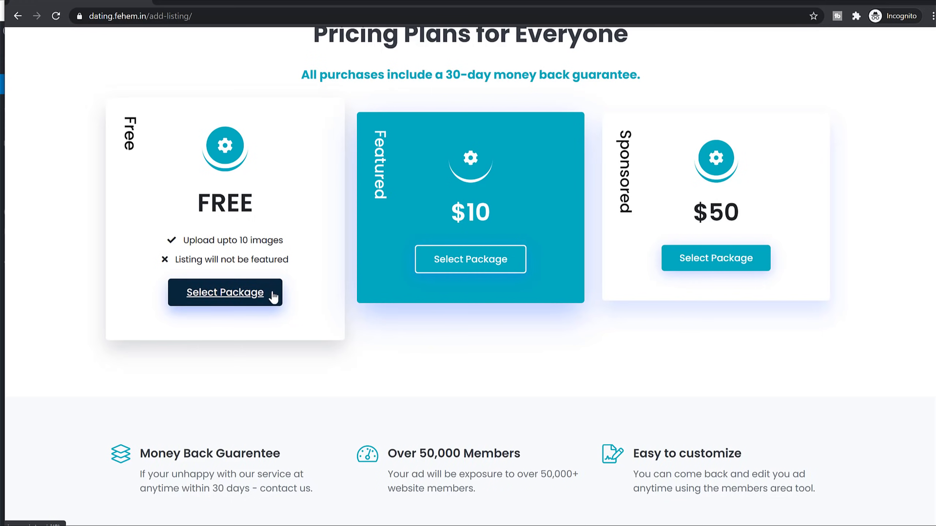
left_click(233, 298)
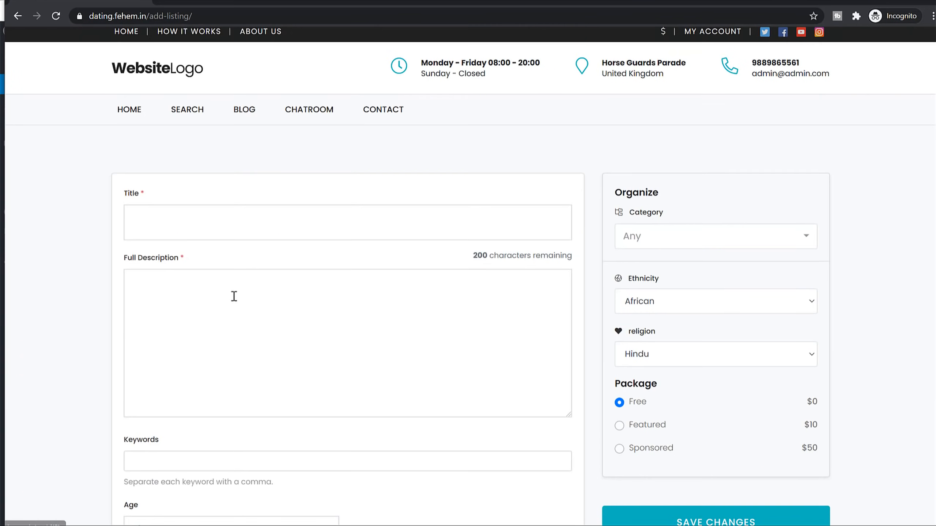
left_click(230, 246)
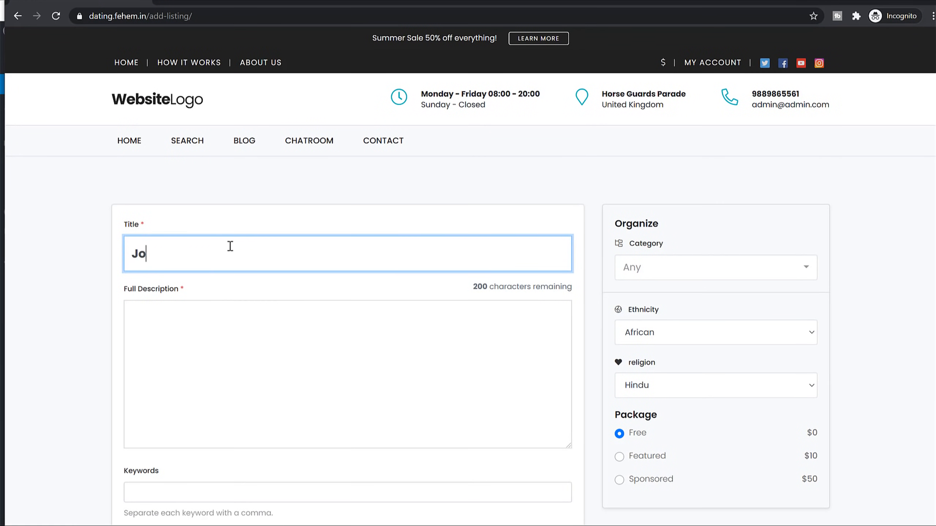
key("Tab")
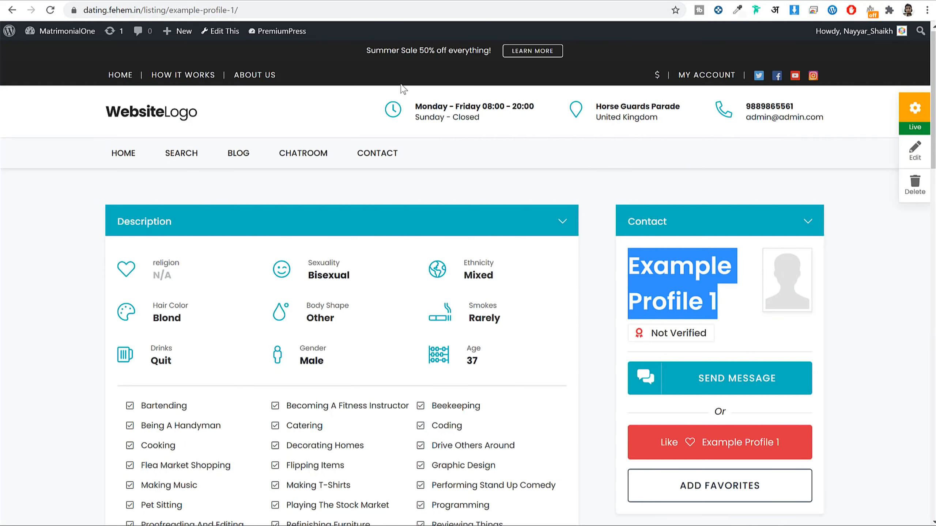
Step: Copy three Lorem ipsum paragraphs into the listing's Full Description
scroll(405, 212, "down", 5)
scroll(406, 212, "down", 6)
left_click_drag(117, 131, 499, 341)
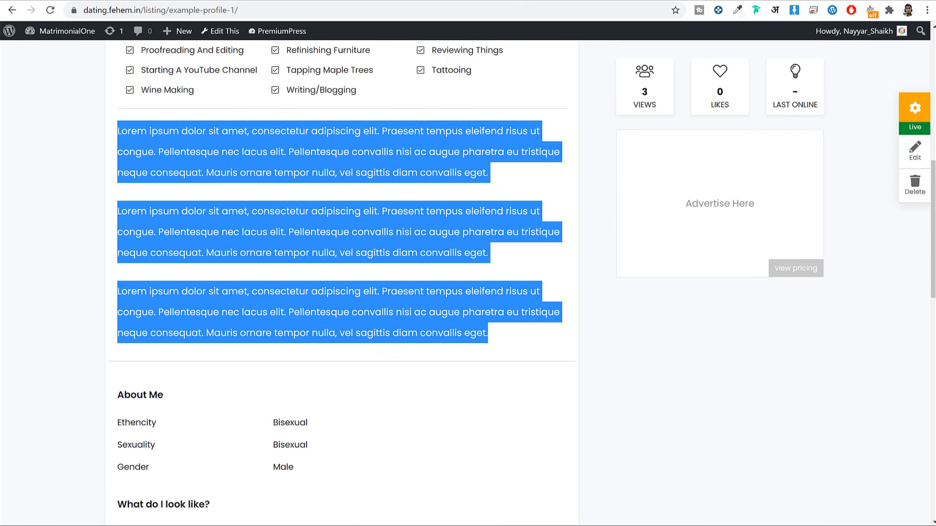
key("ctrl+c")
key("alt+Tab")
key("ctrl+v")
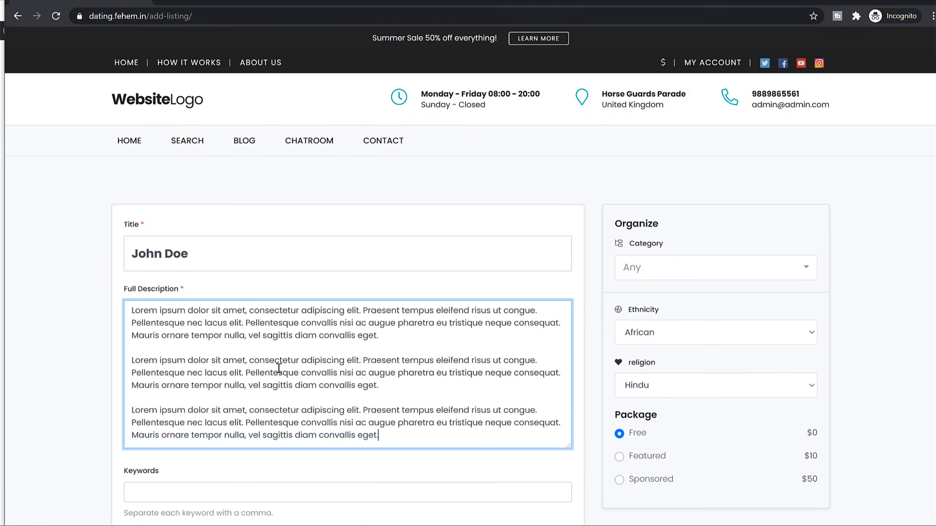
Step: Set the age to 25 and keep Slim as the body type
scroll(324, 260, "down", 5)
left_click(319, 260)
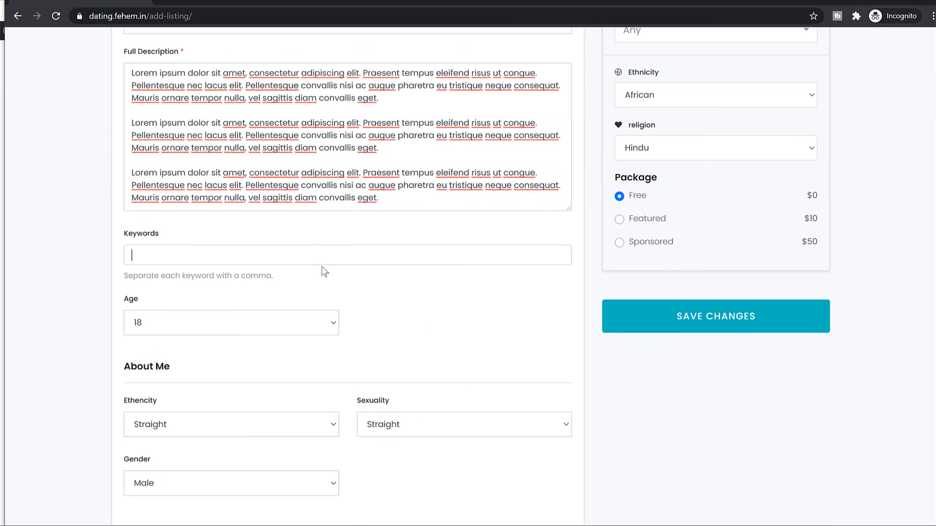
scroll(206, 186, "down", 5)
left_click(203, 151)
scroll(207, 331, "down", 8)
scroll(226, 313, "up", 8)
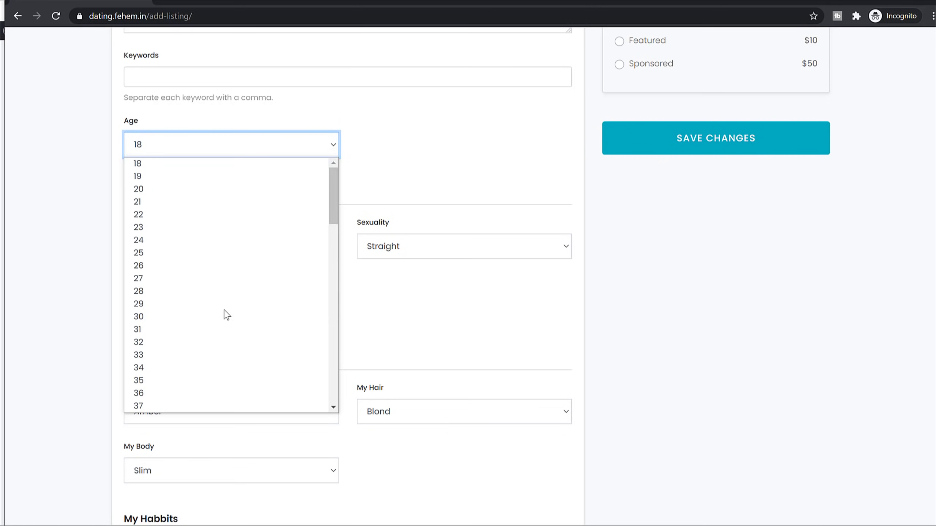
left_click(172, 255)
scroll(442, 161, "down", 3)
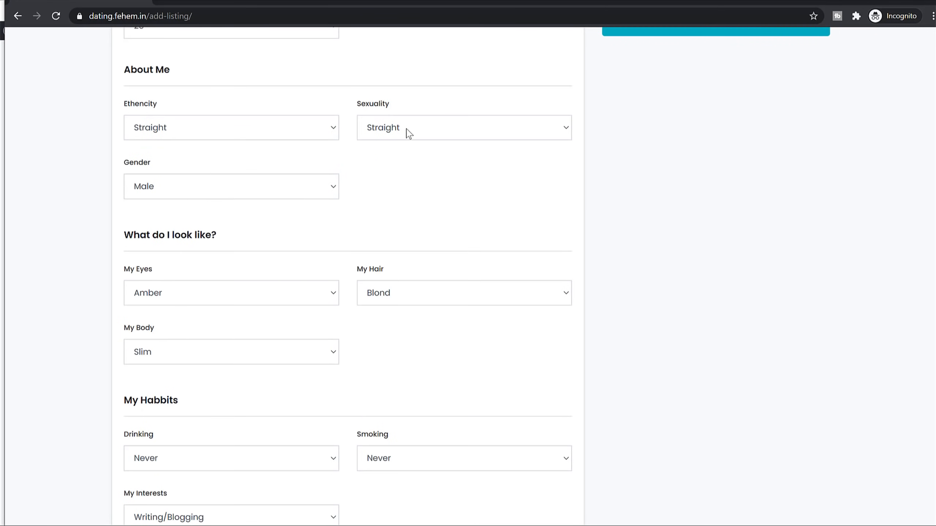
scroll(532, 243, "down", 3)
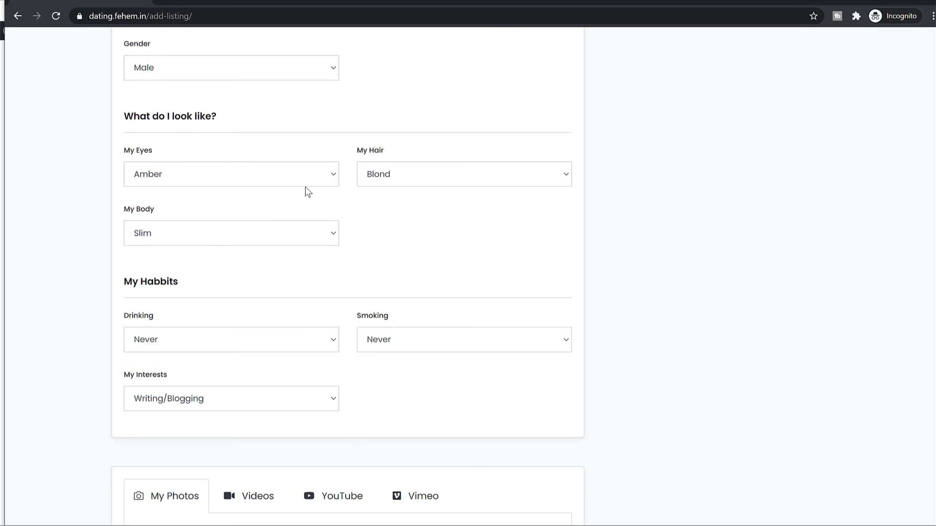
left_click(222, 236)
left_click(413, 280)
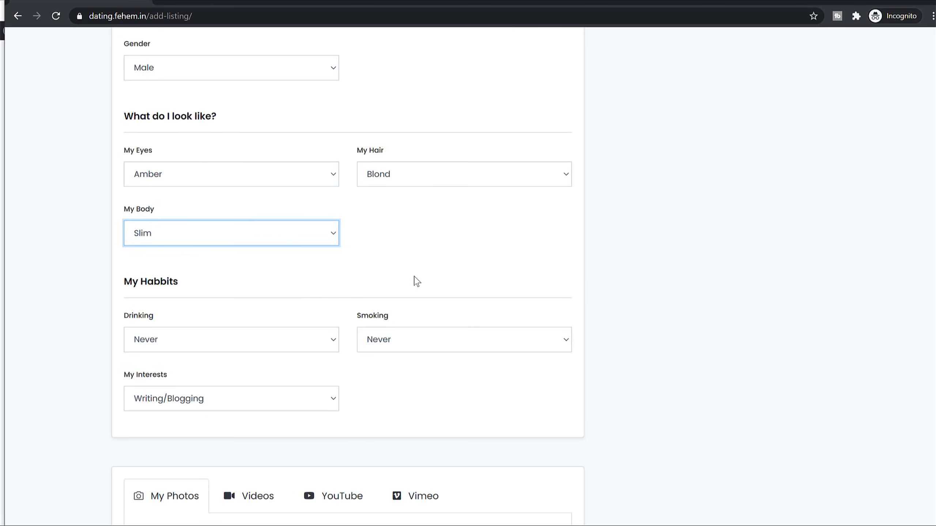
scroll(345, 346, "down", 6)
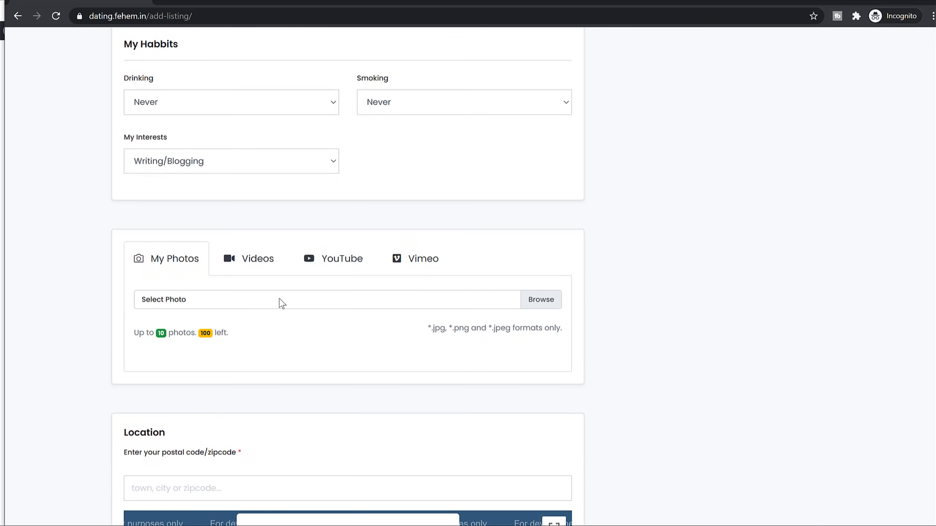
Step: Upload the man-in-red photo from the Media > Profiles folder
left_click(552, 301)
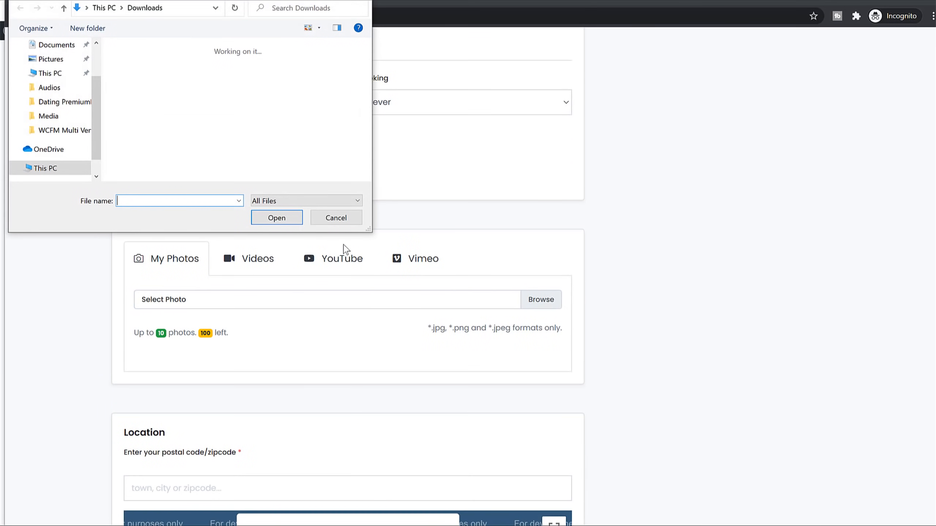
left_click(48, 116)
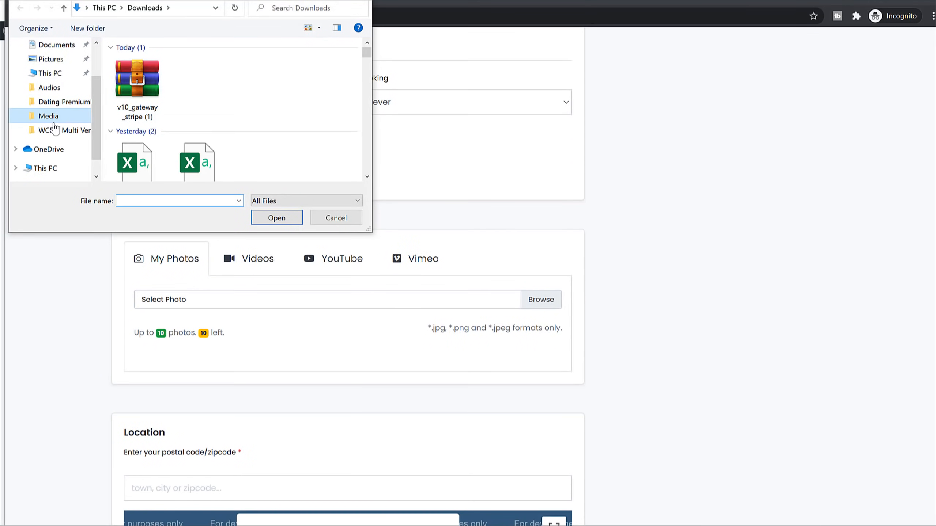
double_click(161, 85)
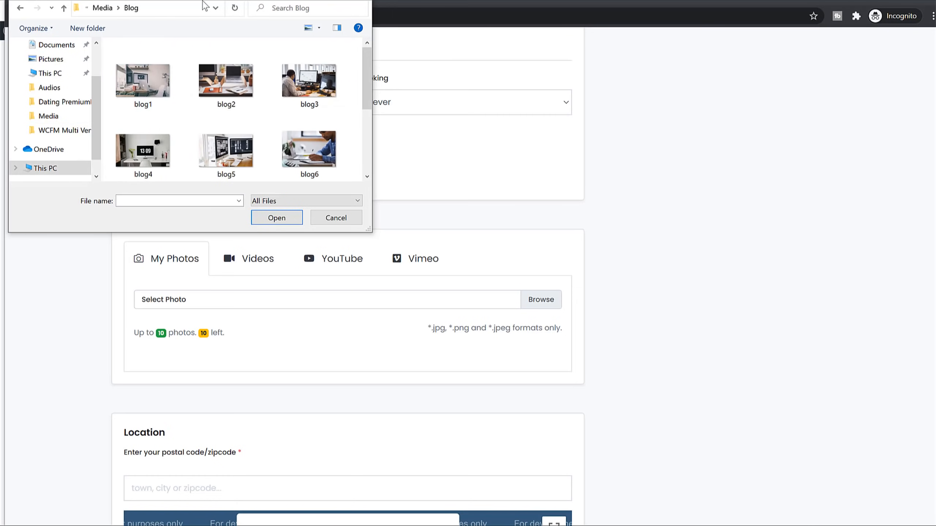
key("alt+Left")
double_click(193, 82)
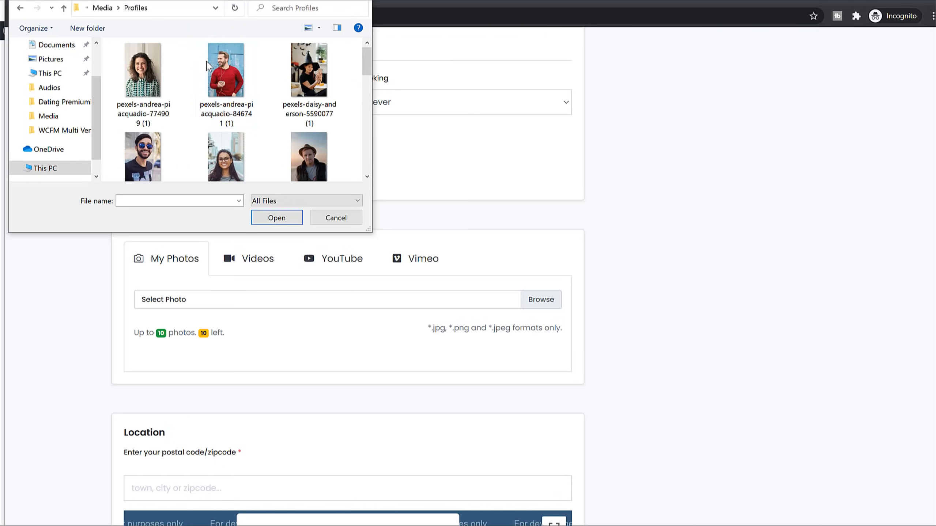
left_click(254, 78)
scroll(279, 145, "down", 2)
scroll(279, 146, "down", 3)
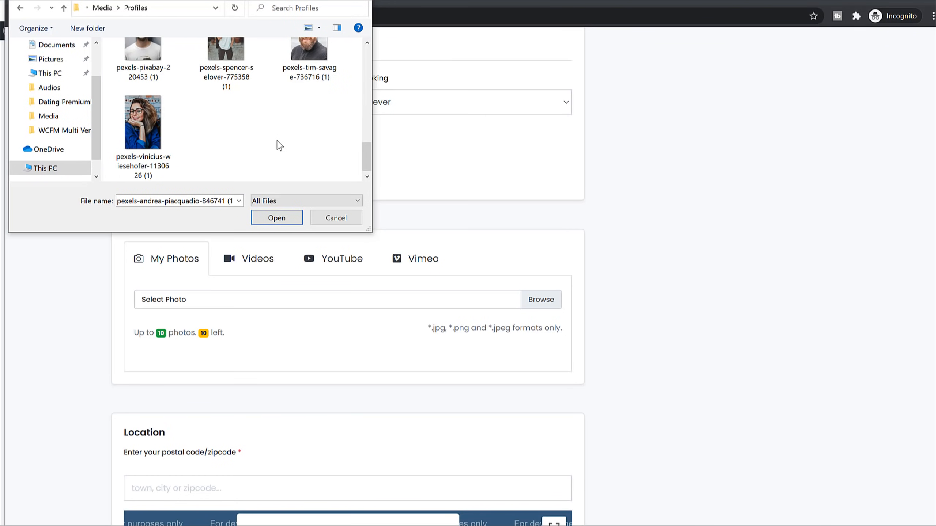
scroll(277, 141, "up", 5)
left_click(276, 218)
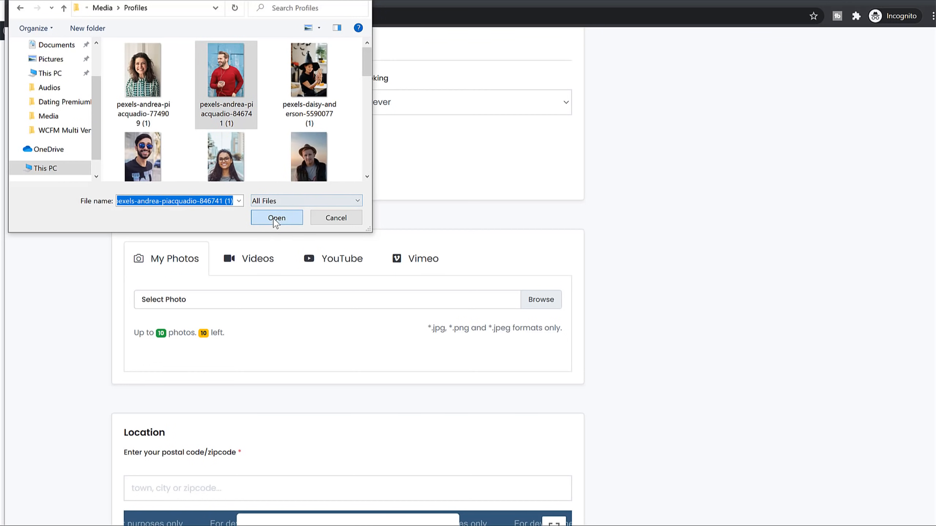
Step: Upload four more profile photos: witch hat, man in hat, sunglasses, smiling woman with glasses
scroll(584, 303, "down", 3)
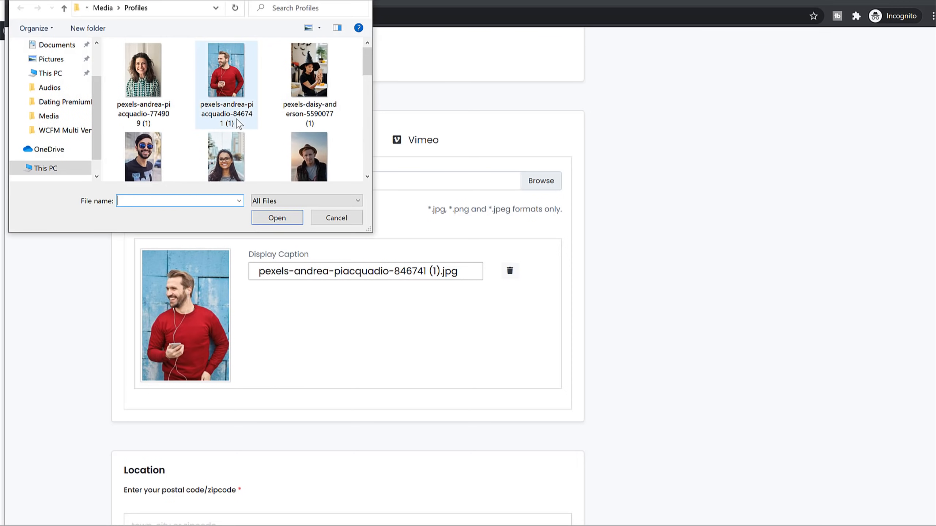
left_click(310, 74)
left_click(310, 157, "ctrl")
scroll(309, 157, "down", 1)
left_click(147, 137, "ctrl")
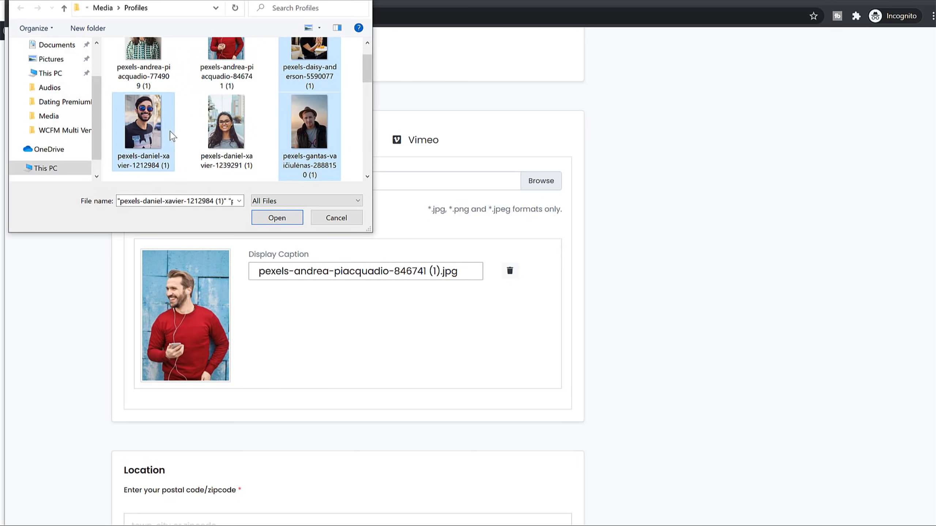
left_click(226, 132, "ctrl")
left_click(272, 218)
scroll(638, 288, "down", 6)
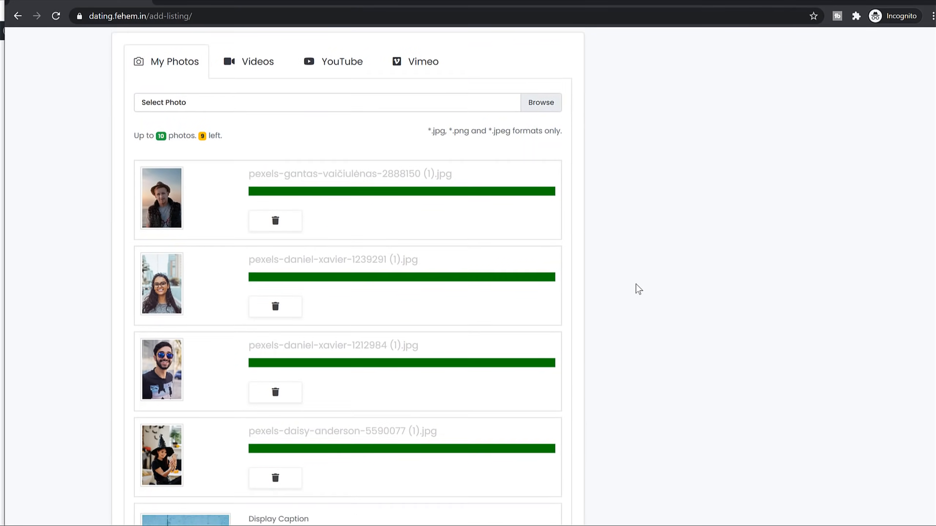
scroll(605, 311, "up", 5)
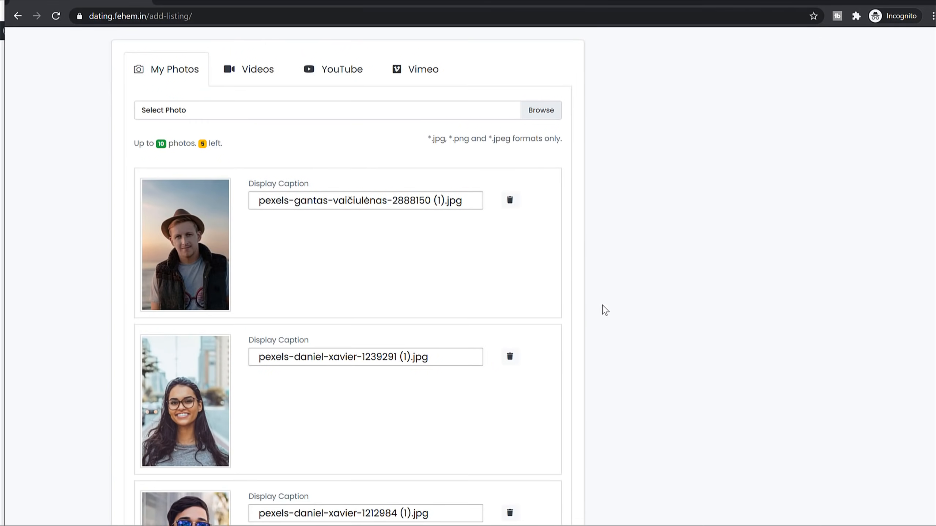
scroll(605, 310, "down", 12)
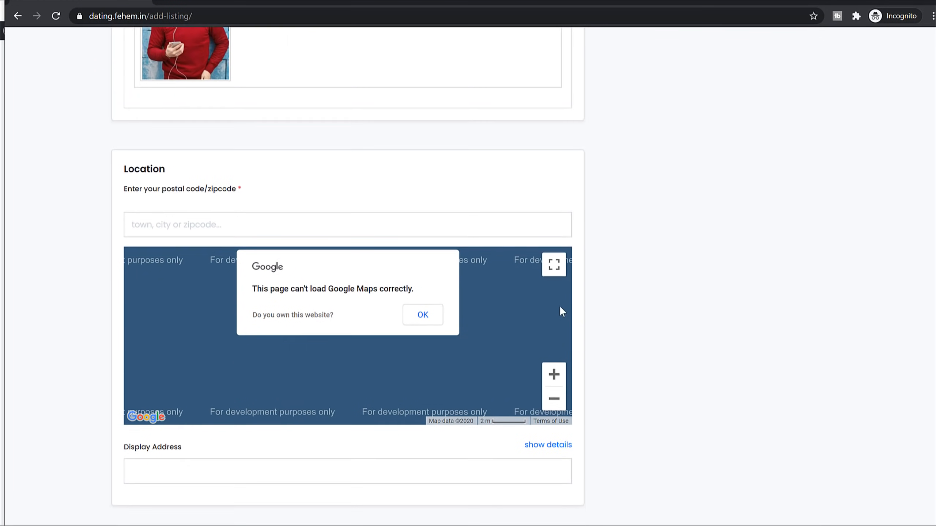
Step: Set the listing category to Programming and the ethnicity to Asian
scroll(604, 304, "down", 2)
left_click(258, 137)
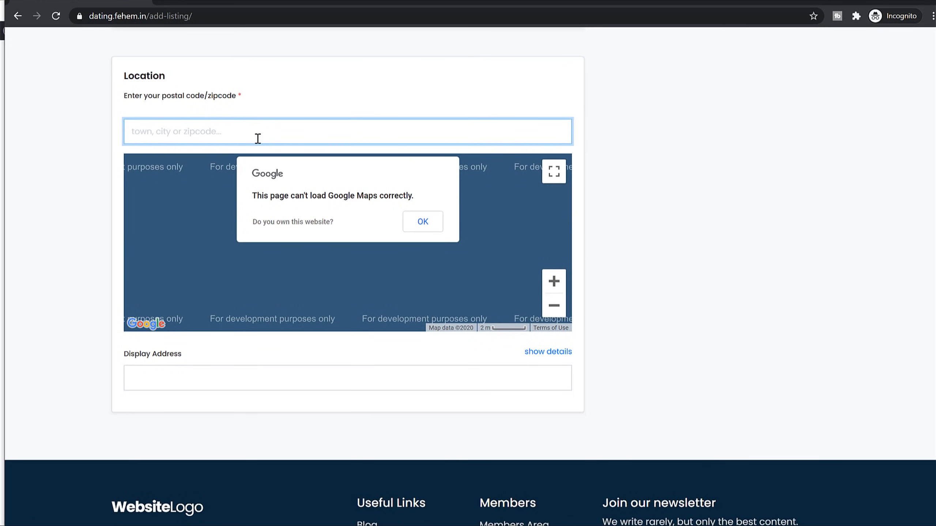
scroll(505, 226, "up", 15)
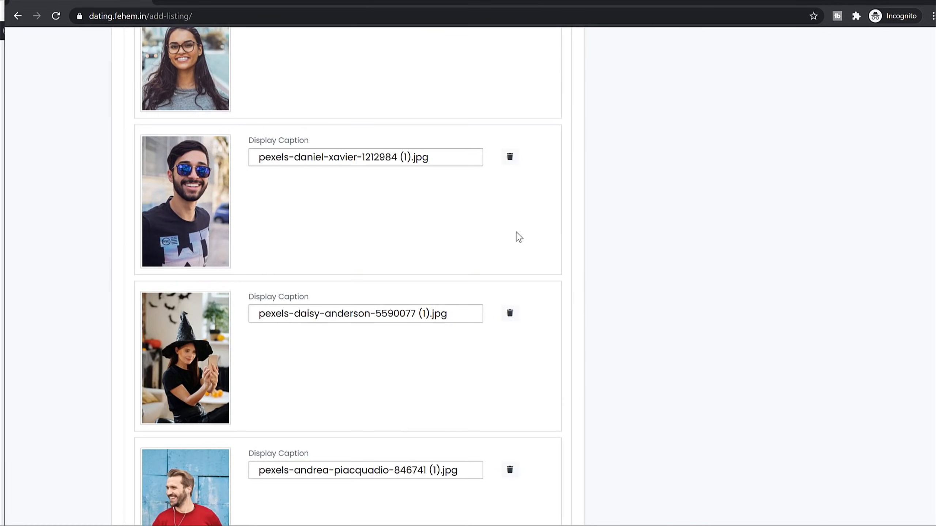
scroll(519, 237, "up", 10)
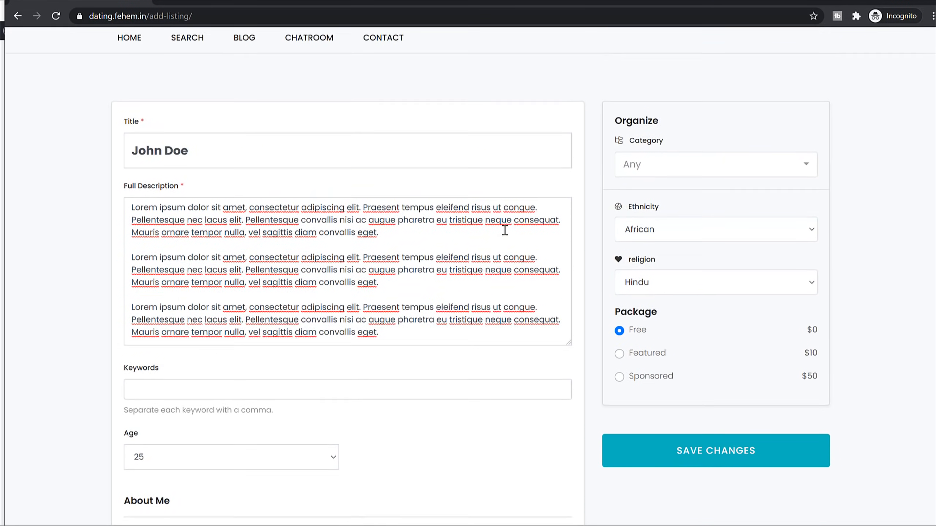
left_click(665, 203)
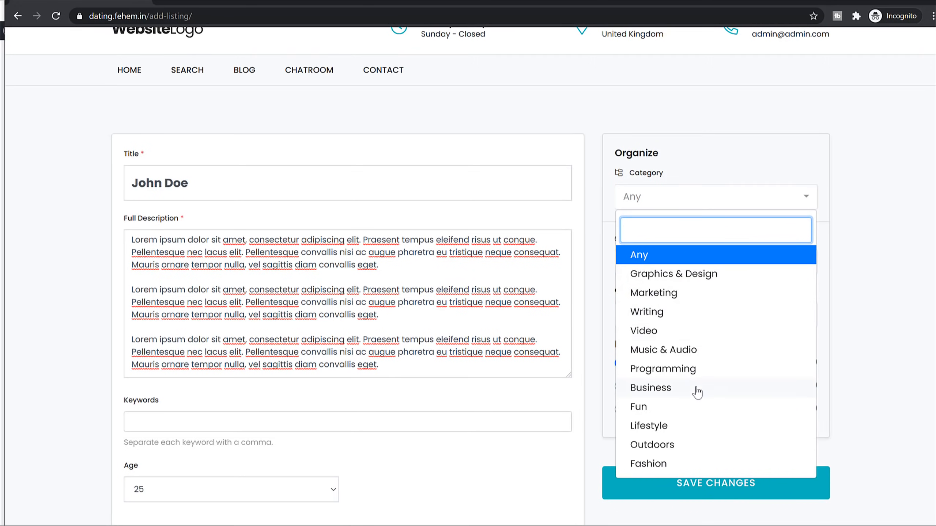
left_click(680, 372)
left_click(703, 272)
left_click(655, 319)
Step: Set religion to Hindu and, after trying Sponsored and Featured, keep the Free package
scroll(830, 295, "down", 3)
left_click(663, 203)
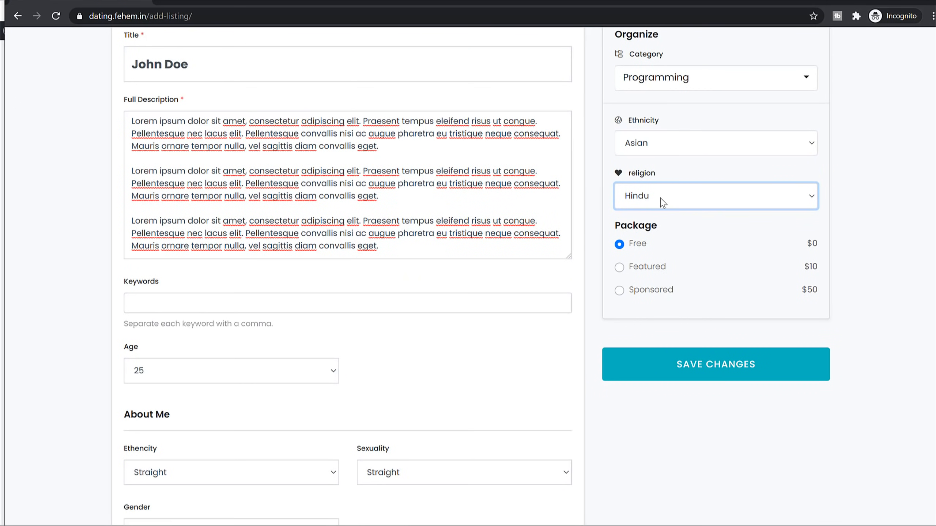
left_click(662, 203)
left_click(666, 232)
left_click(672, 202)
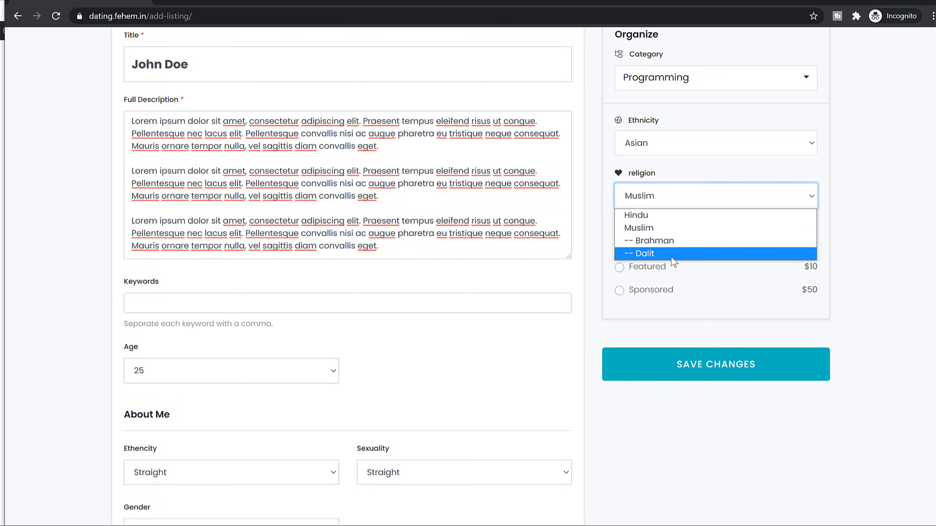
left_click(809, 218)
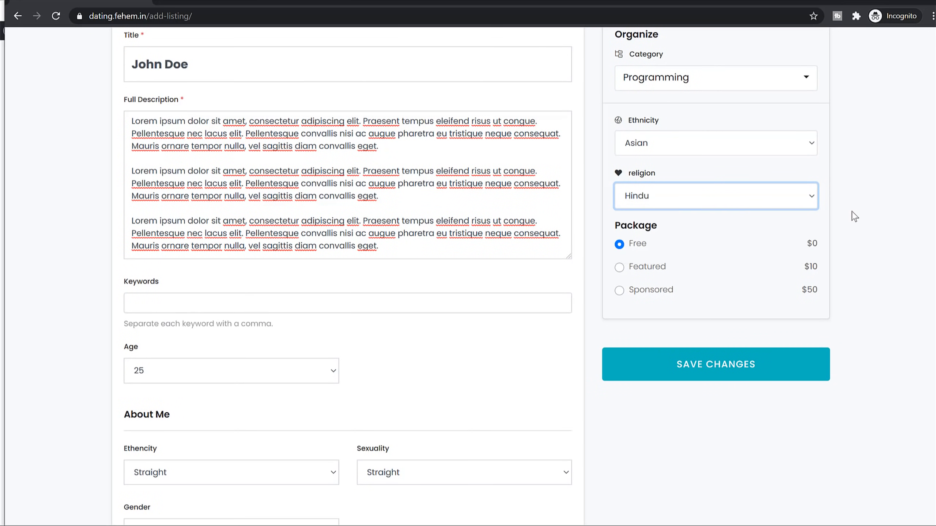
left_click(640, 296)
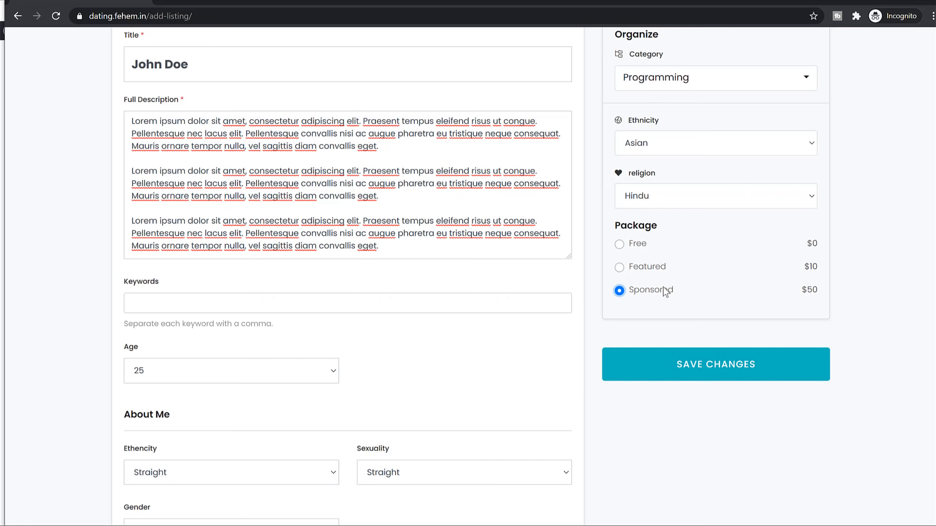
left_click(659, 271)
left_click(634, 247)
Step: Choose Performing Stand Up Comedy as the interest, replacing Beekeeping
scroll(835, 273, "down", 12)
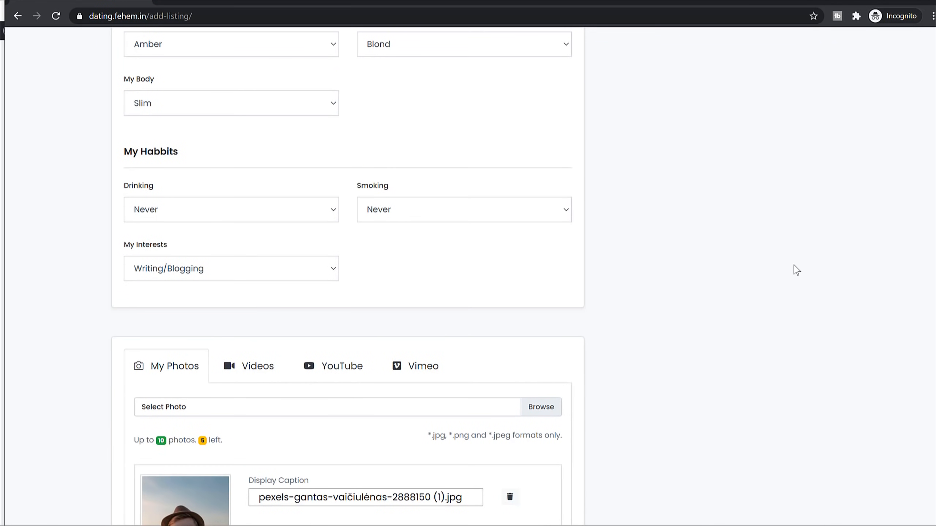
left_click(234, 280)
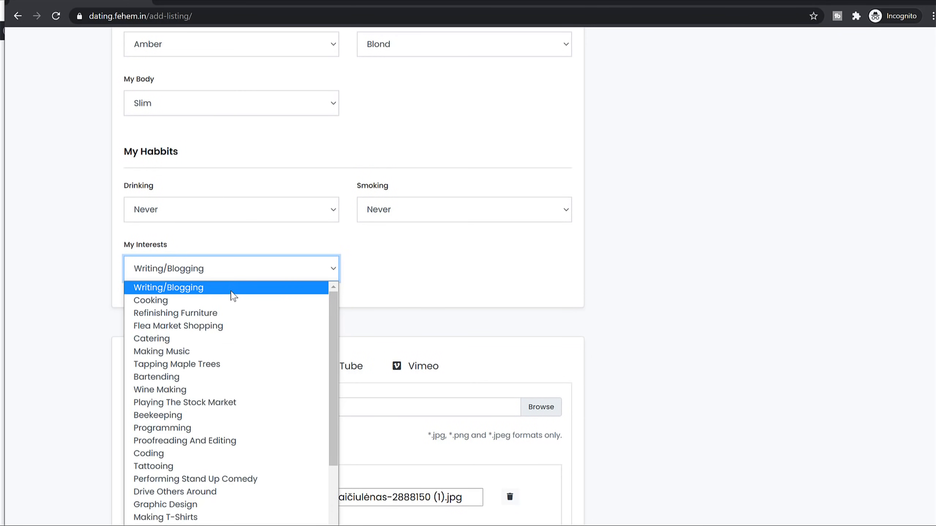
scroll(233, 302, "down", 3)
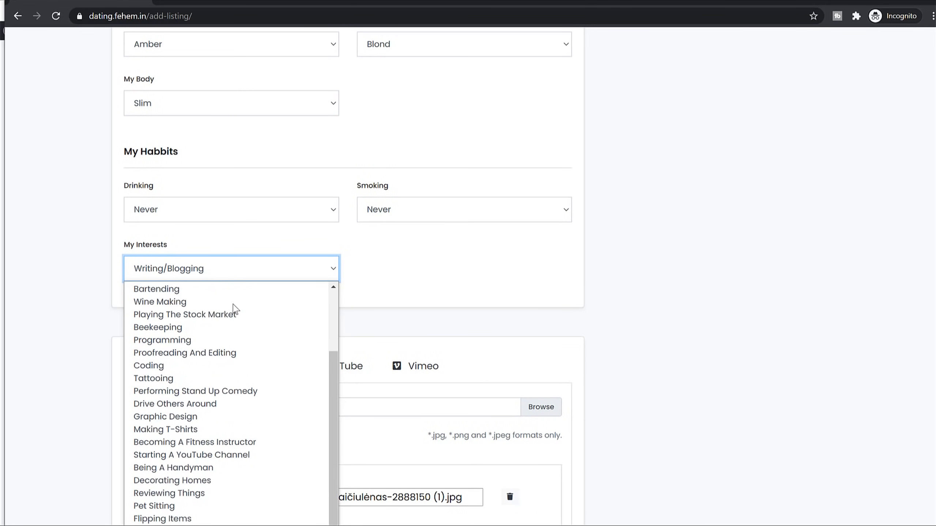
left_click(213, 331)
left_click(201, 271)
scroll(198, 390, "down", 3)
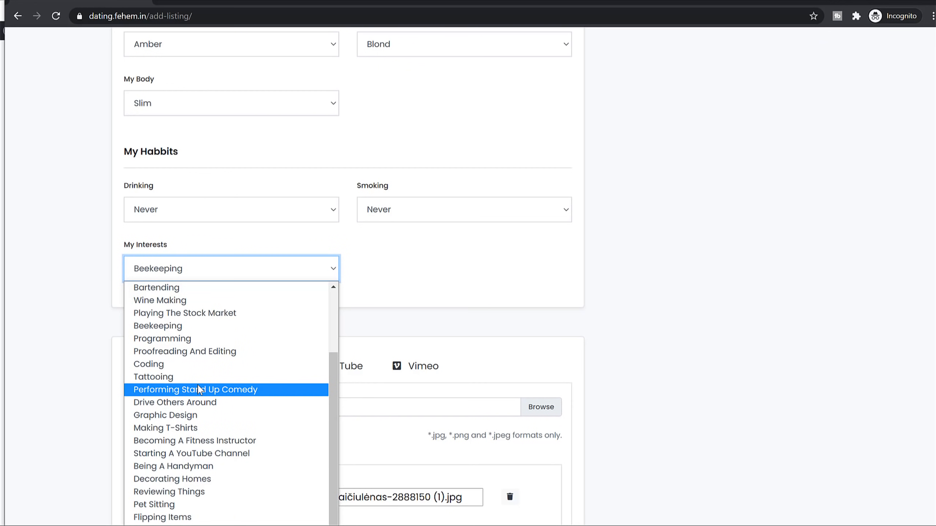
left_click(199, 390)
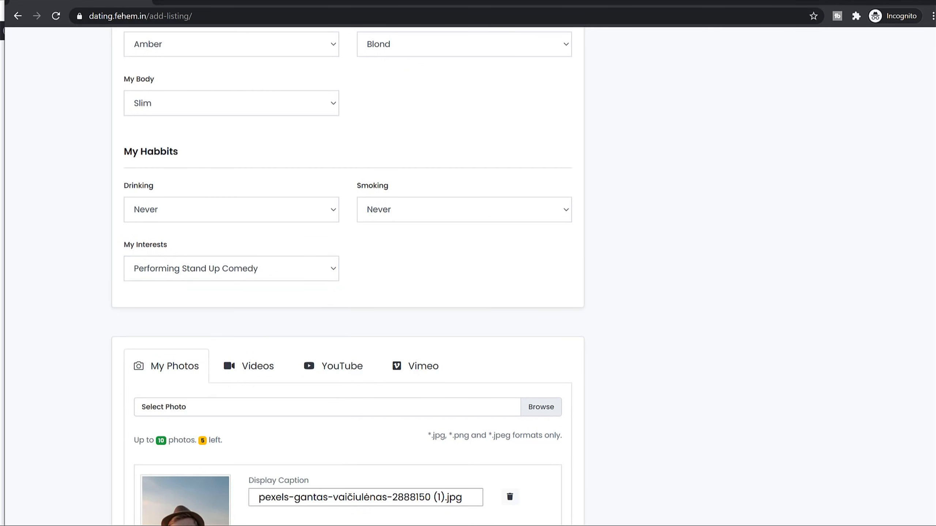
left_click(261, 269)
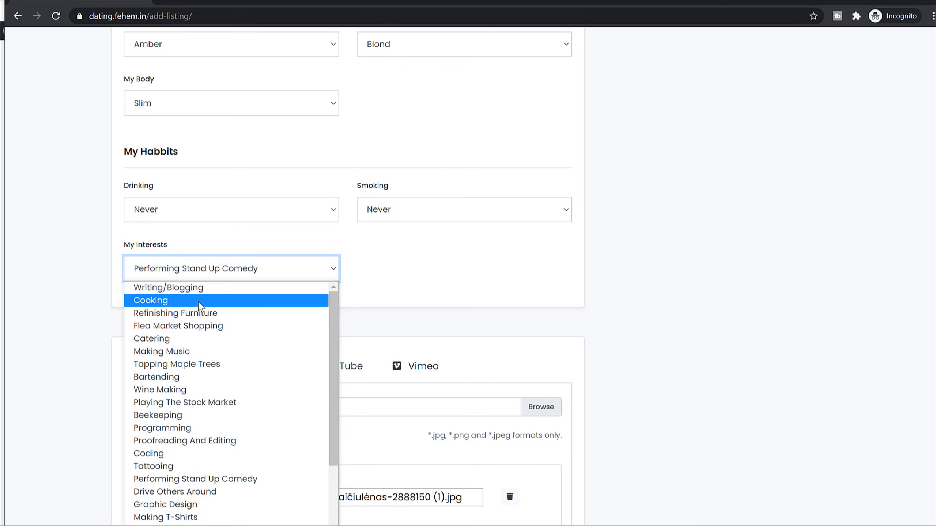
scroll(217, 354, "down", 2)
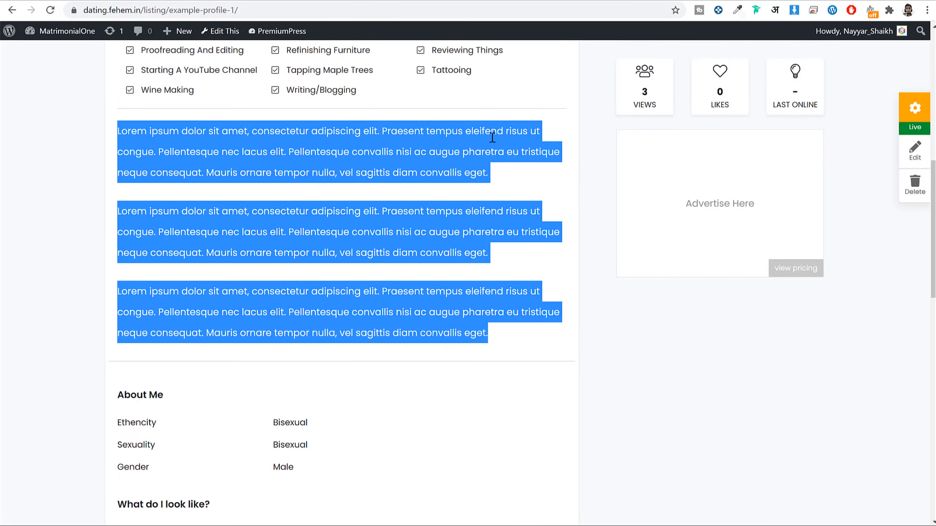
Step: Tick Multi Select for the features taxonomy in PremiumPress Taxonomies and save the settings
left_click(475, 162)
scroll(405, 229, "up", 5)
left_click_drag(125, 171, 463, 346)
left_click(464, 346)
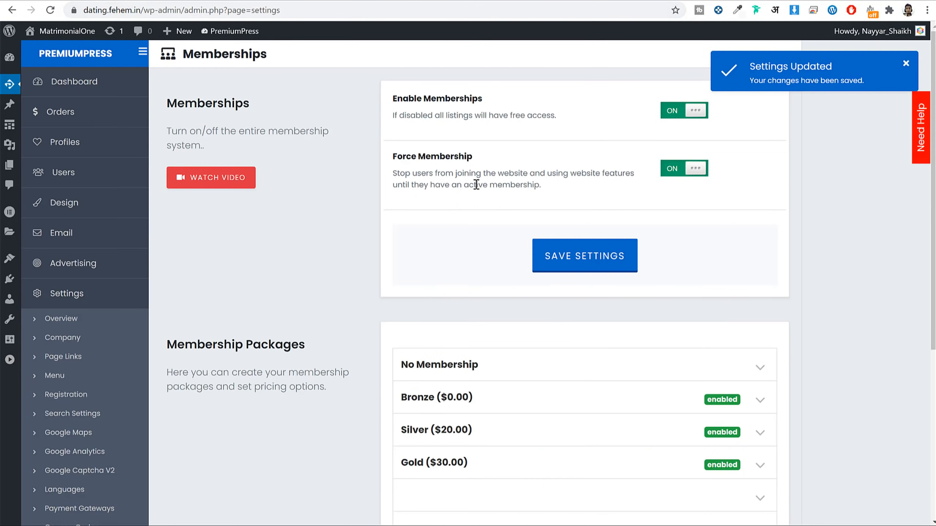
scroll(340, 282, "down", 6)
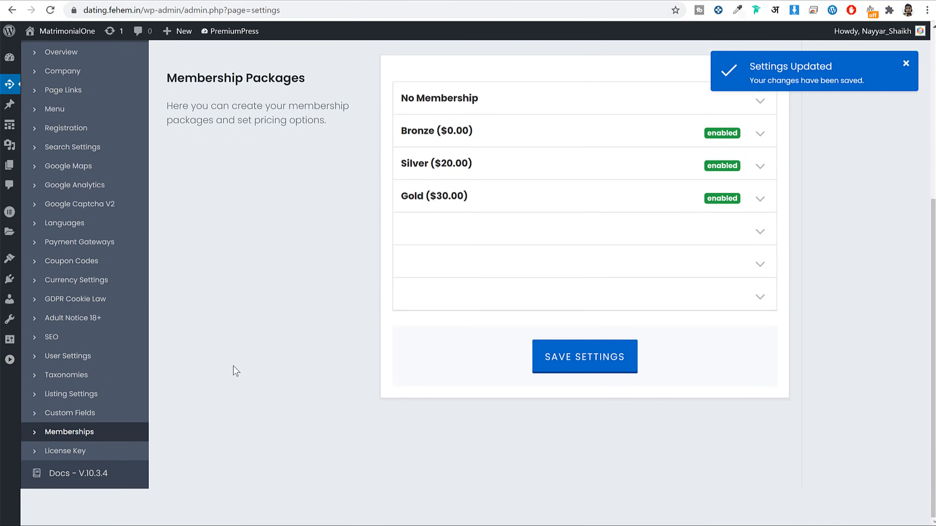
left_click(81, 381)
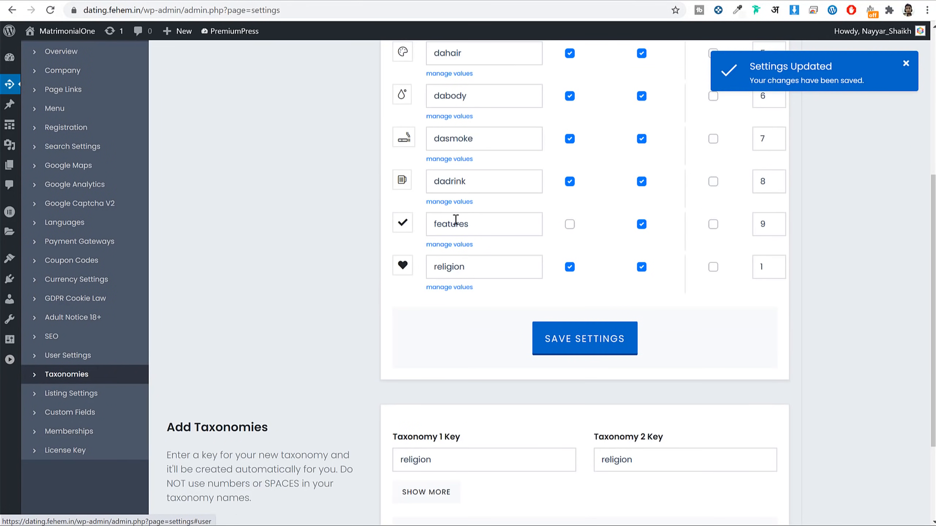
left_click(713, 224)
scroll(717, 230, "up", 6)
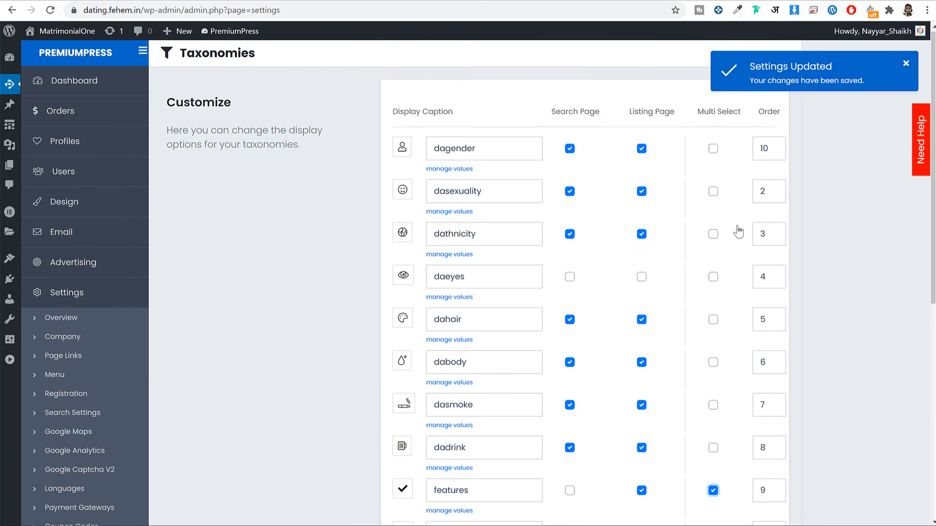
left_click_drag(697, 113, 732, 109)
scroll(717, 215, "down", 8)
left_click(578, 323)
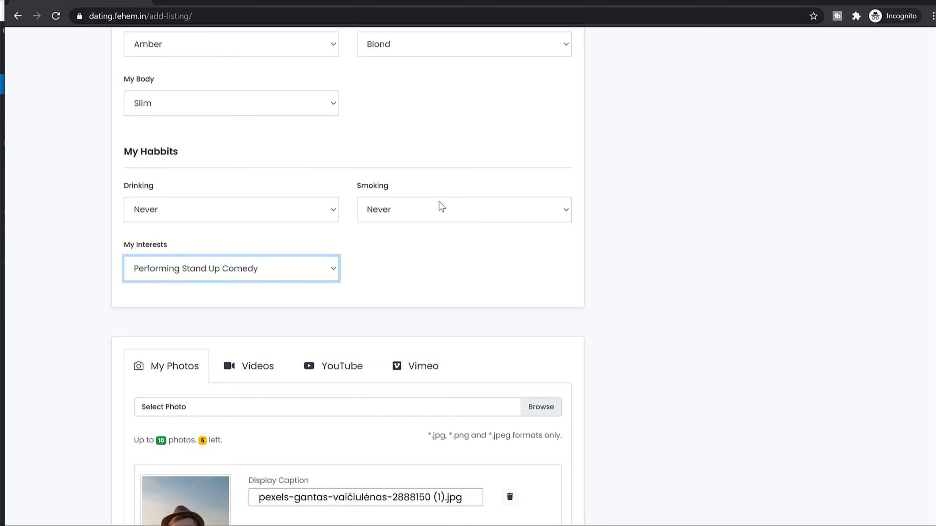
Step: Reload the add-listing form blank and choose the Free package
scroll(421, 191, "up", 10)
left_click(366, 275)
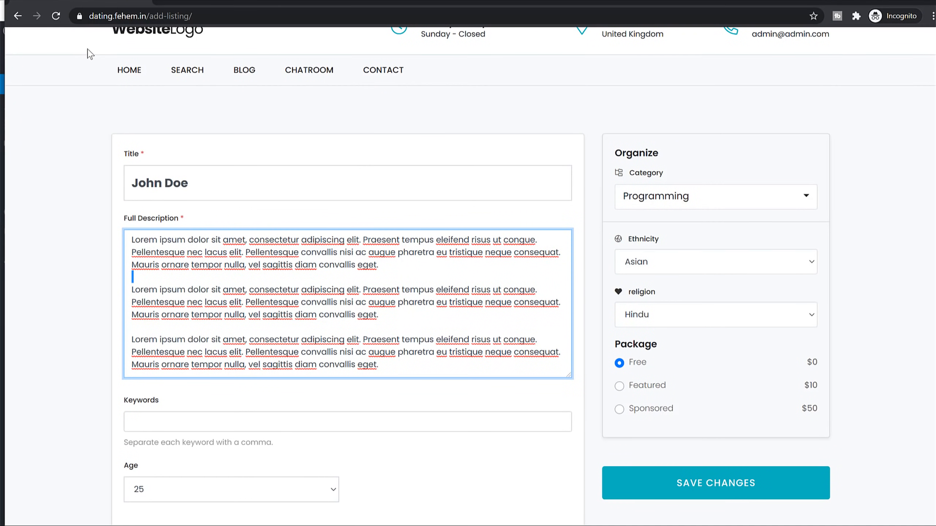
left_click(56, 16)
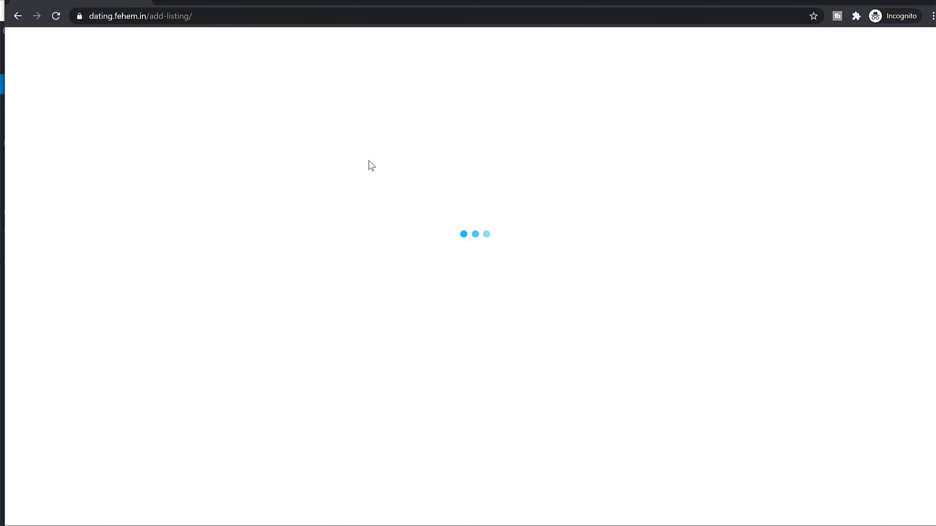
left_click(256, 469)
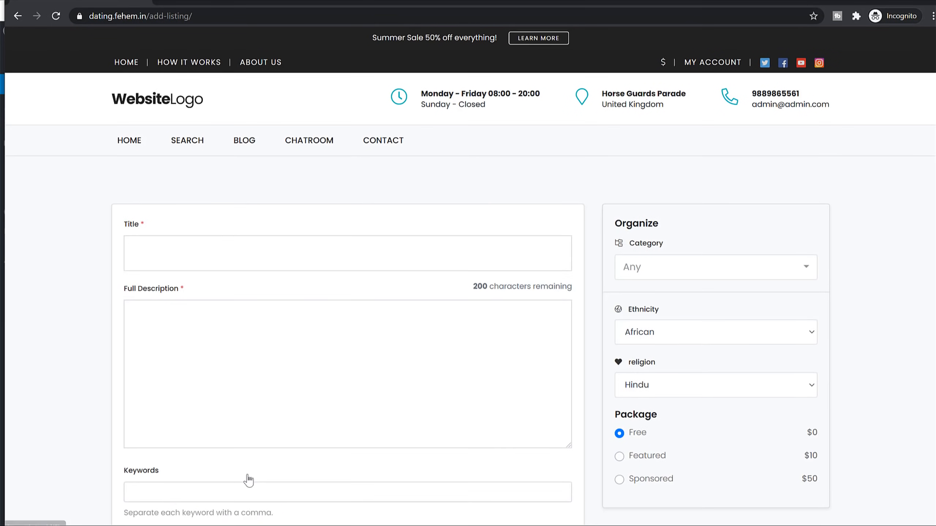
Step: Tick the interests Catering, Tapping Maple Trees, Bartending and Wine Making
scroll(438, 377, "down", 15)
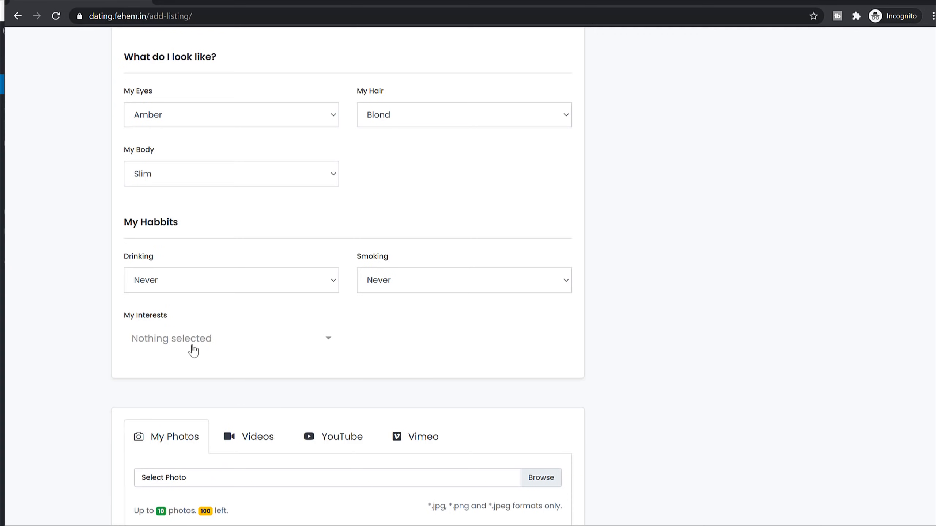
left_click(203, 349)
left_click(212, 216)
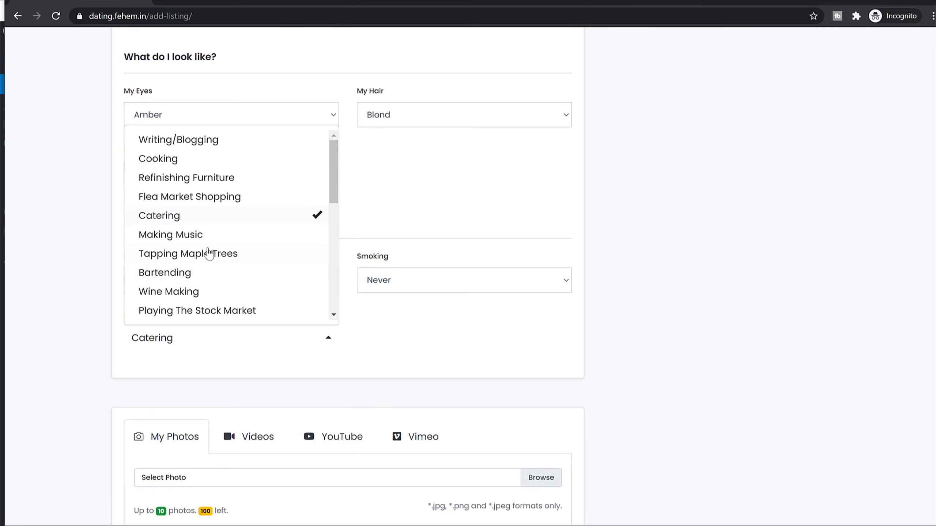
left_click(221, 254)
left_click(209, 272)
left_click(210, 292)
Step: Add Making Music to the interests, enter the listing title and paste the description
left_click(220, 235)
left_click(441, 343)
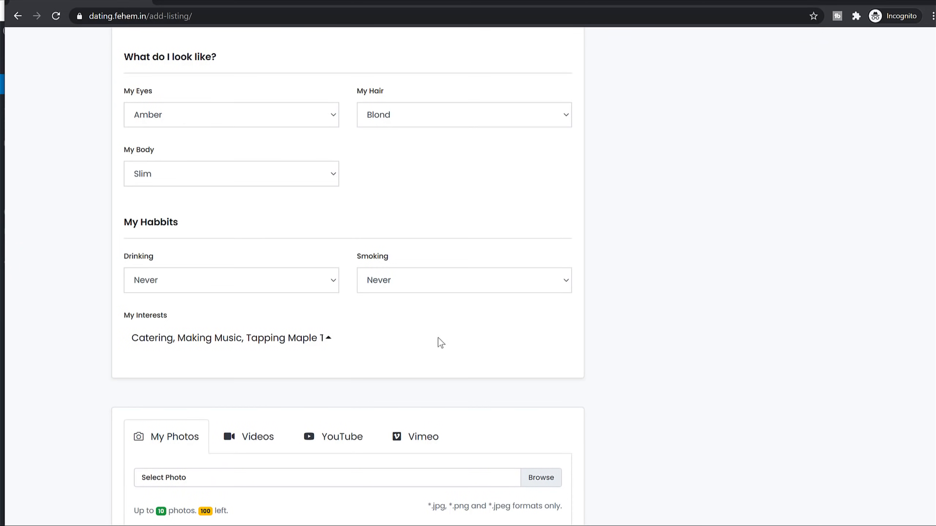
scroll(502, 352, "up", 15)
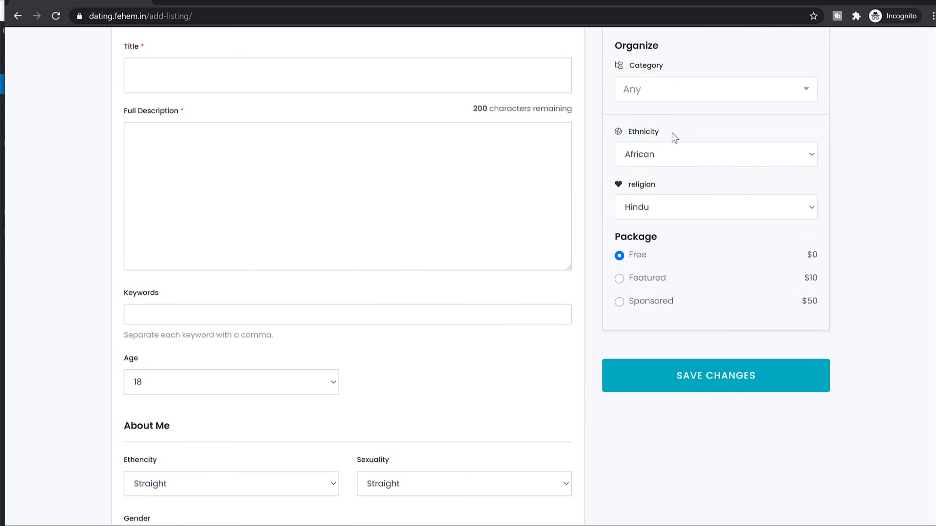
scroll(683, 145, "up", 3)
left_click(149, 188)
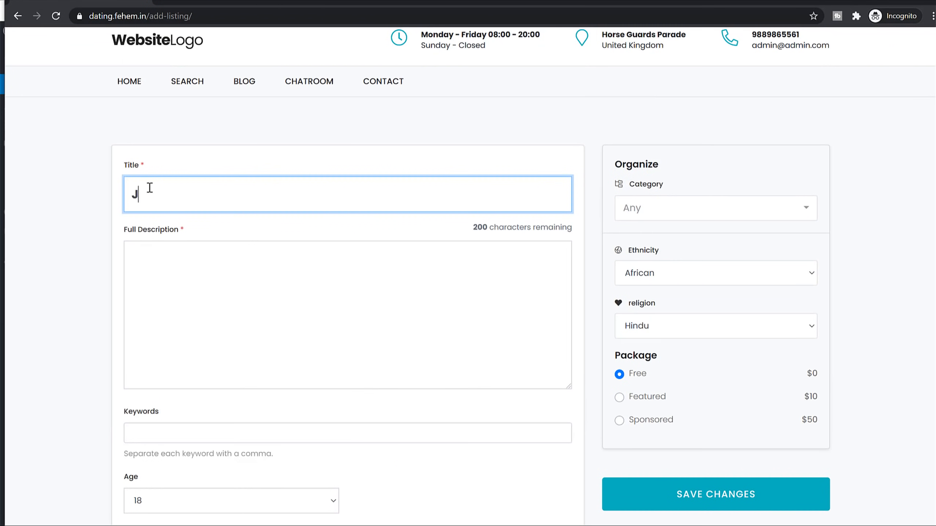
key("Tab")
type("Lorem ipsum dolor sit amet, consectetur adipiscing elit. Praesent tempus eleifend risus ut congue. Pellentesque nec lacus elit. Pellentesque convallis nisi ac augue pharetra eu tristique neque consequat. Mauris ornare tempor nulla, vel sagittis diam convallis eget.  Lorem ipsum dolor sit amet, consectetur adipiscing elit. Praesent tempus eleifend risus ut congue. Pellentesque nec lacus elit. Pellentesque convallis nisi ac augue pharetra eu tristique neque consequat. Mauris ornare tempor nulla, vel sagittis diam convallis eget.  Lorem ipsum dolor sit amet, consectetur adipiscing elit. Praesent tempus eleifend risus ut congue. Pellentesque nec lacus elit. Pellentesque convallis nisi ac augue pharetra eu tristique neque consequat. Mauris ornare tempor nulla, vel sagittis diam convallis eget.")
Step: Upload several profile photos to the listing
scroll(286, 290, "down", 8)
scroll(209, 159, "down", 3)
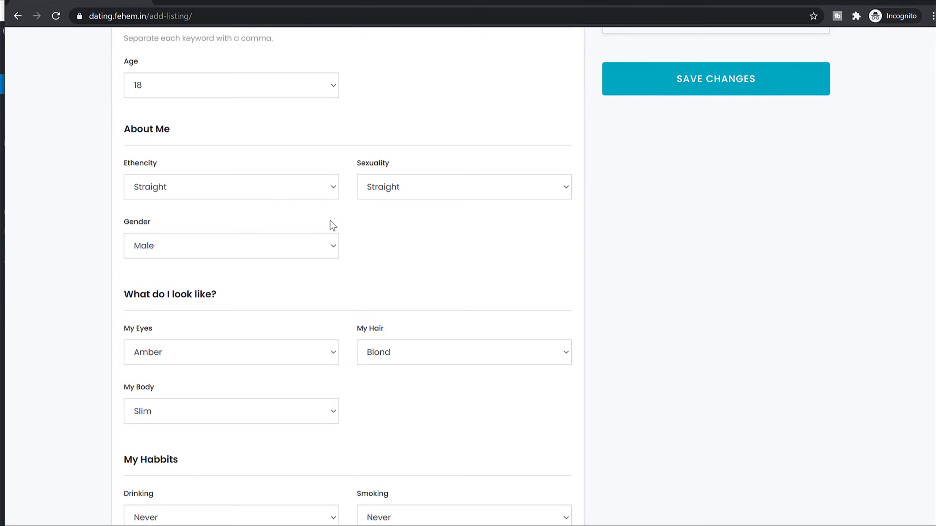
scroll(484, 216, "down", 3)
scroll(534, 196, "down", 12)
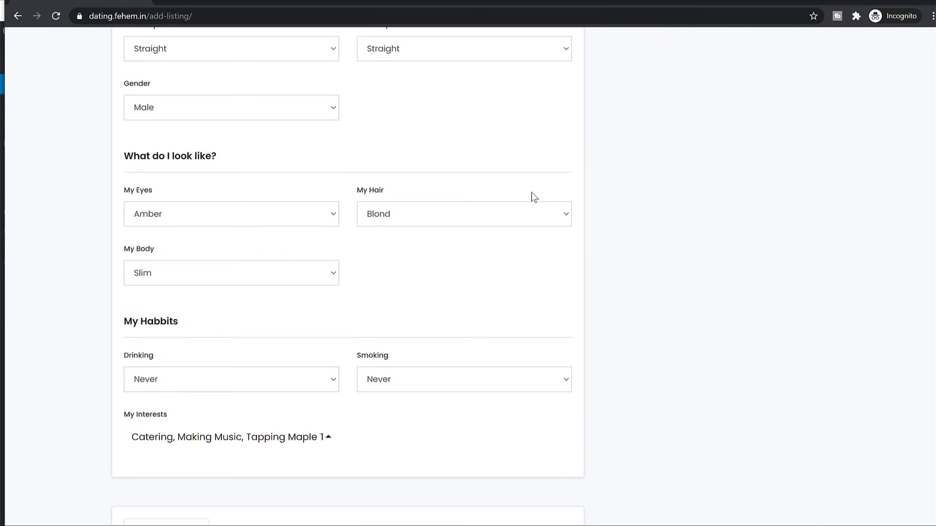
left_click(534, 122)
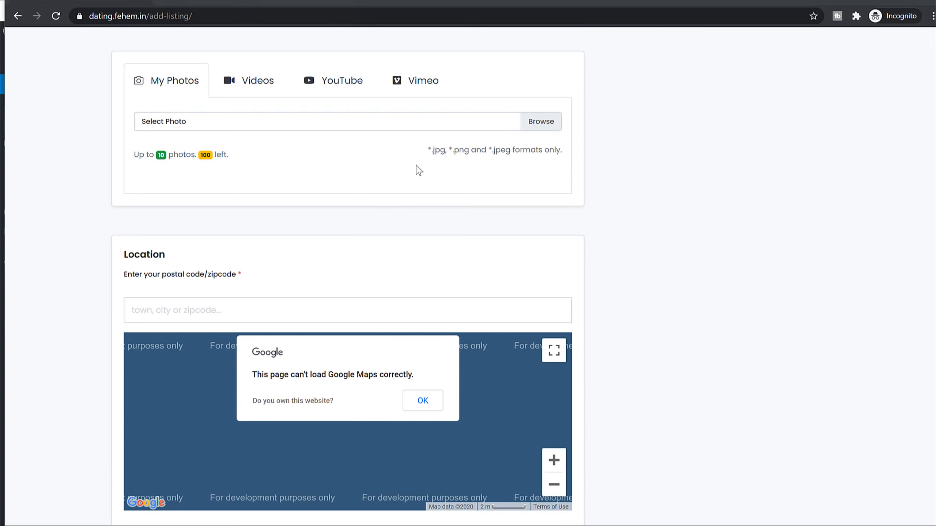
left_click(139, 79)
left_click(211, 73)
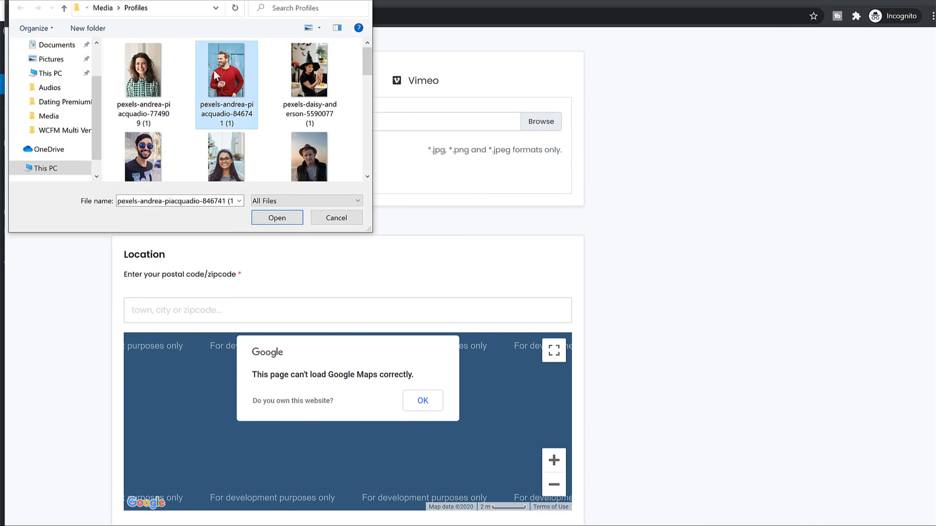
left_click(300, 85, "ctrl")
left_click(294, 160, "ctrl")
left_click(144, 128, "ctrl")
left_click(221, 124, "ctrl")
left_click(285, 216)
Step: Set category Writing, ethnicity Asian and religion Muslim, then save the listing
scroll(770, 268, "down", 6)
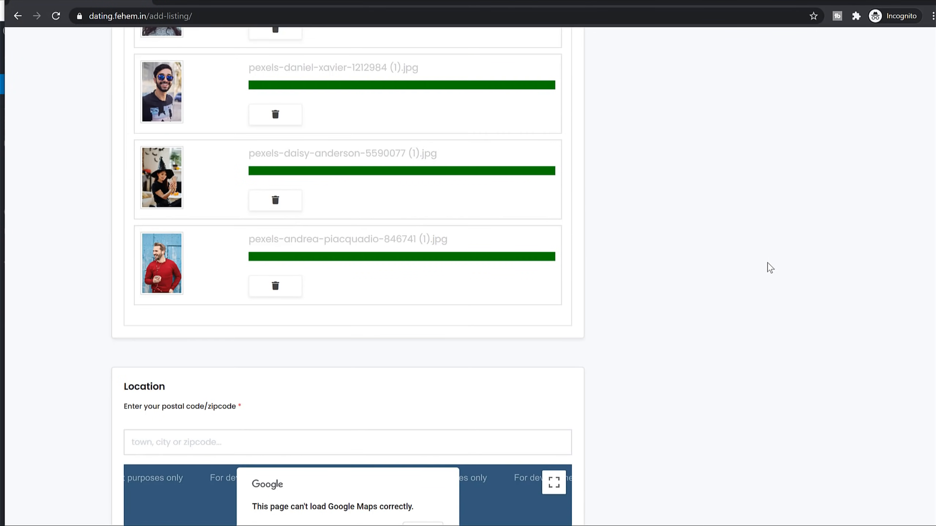
scroll(343, 255, "up", 10)
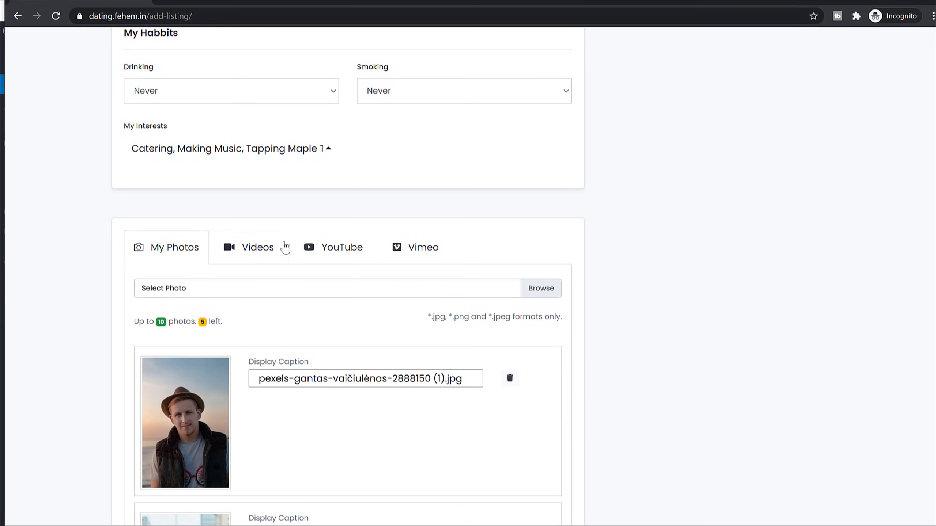
scroll(406, 263, "up", 4)
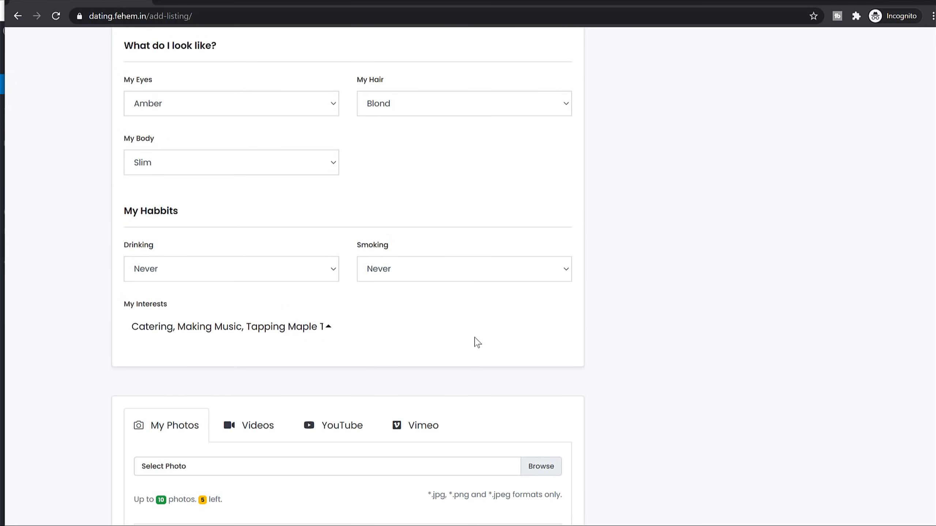
scroll(477, 342, "up", 13)
left_click(654, 149)
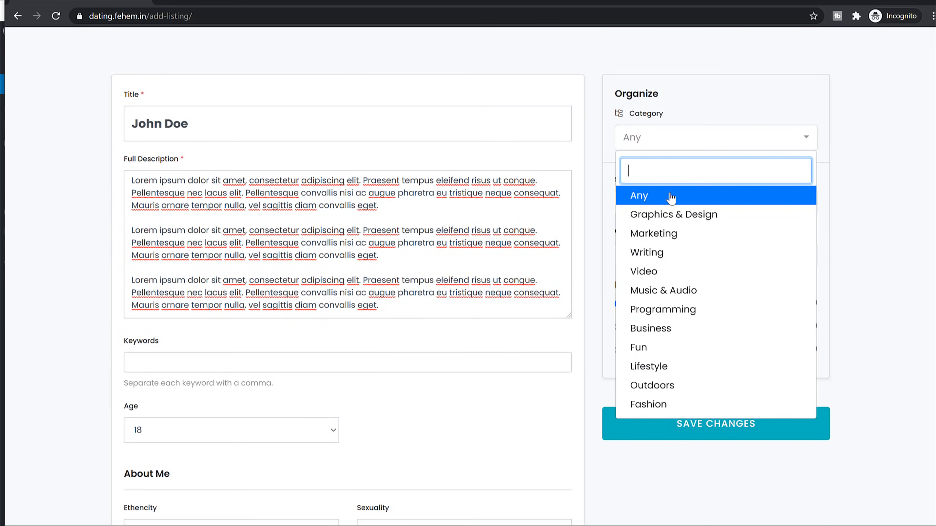
left_click(673, 254)
left_click(670, 203)
left_click(678, 257)
left_click(661, 260)
left_click(663, 286)
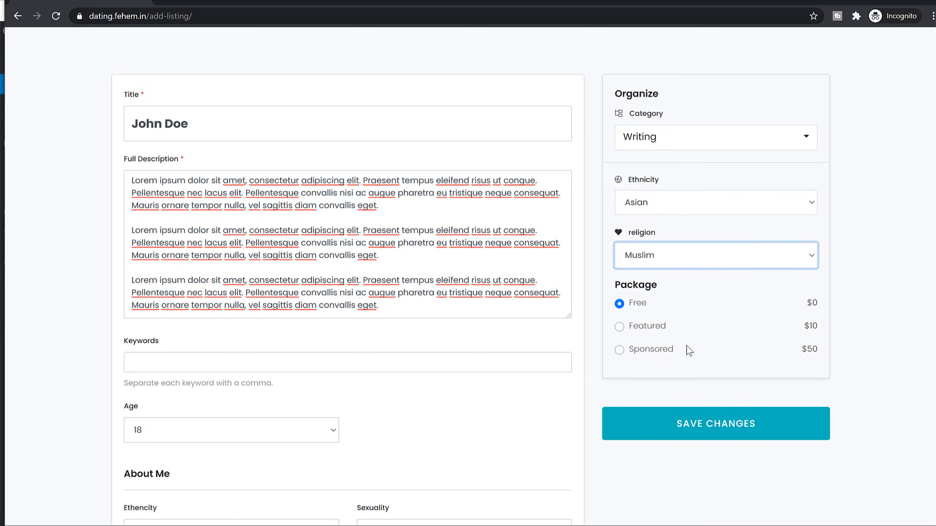
left_click(705, 422)
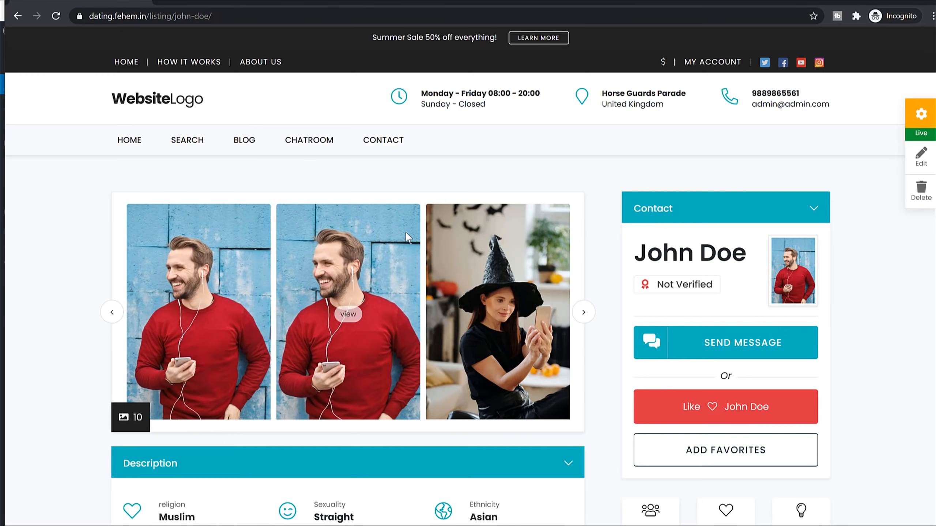
Step: Browse the member search results and move to the second page
scroll(535, 351, "down", 1)
scroll(540, 354, "down", 7)
scroll(543, 351, "up", 5)
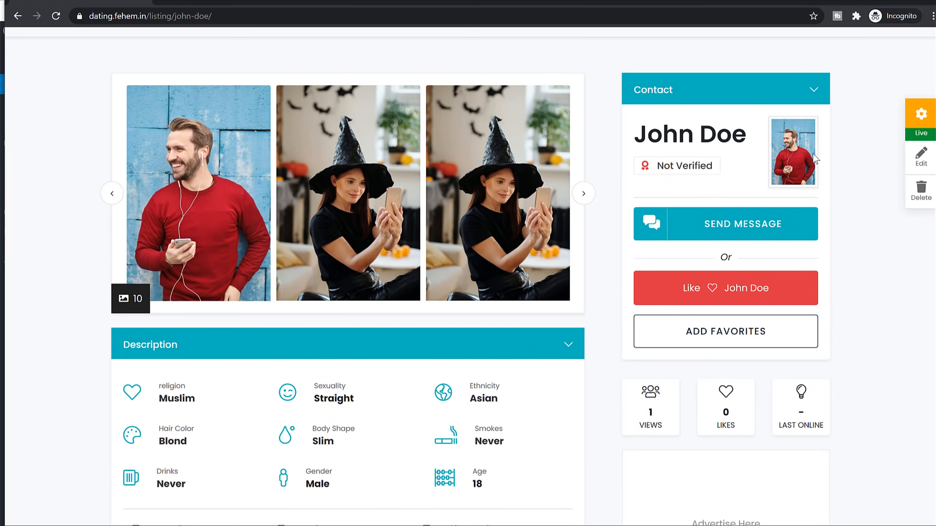
scroll(832, 166, "up", 3)
left_click(177, 144)
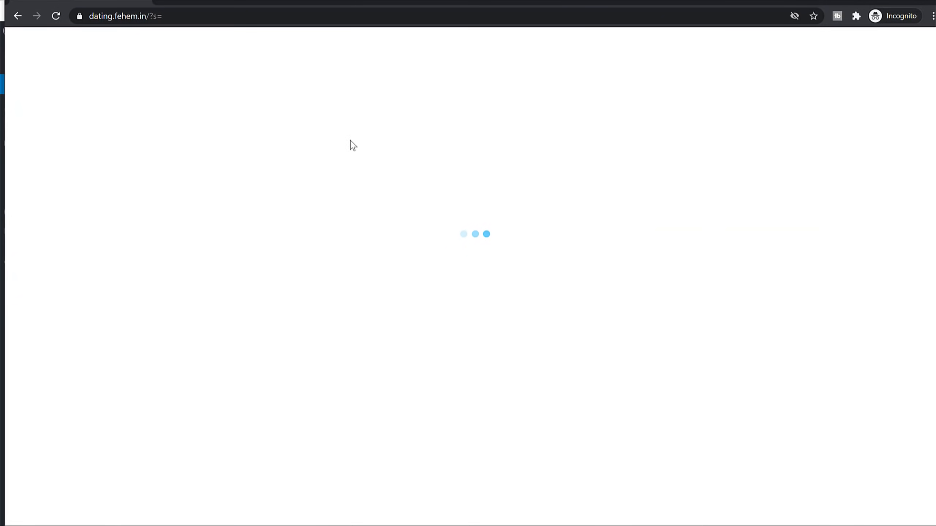
scroll(524, 205, "down", 4)
scroll(529, 210, "up", 4)
scroll(816, 300, "down", 4)
scroll(816, 314, "up", 4)
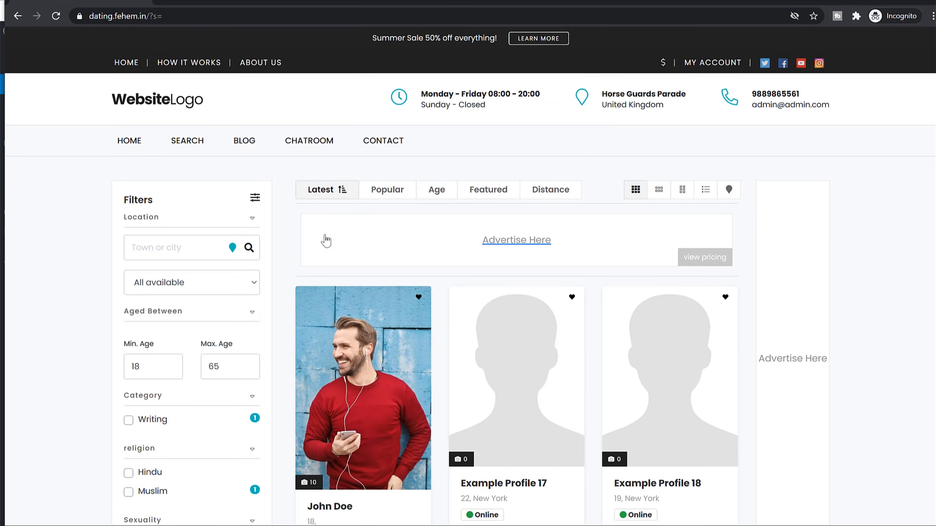
scroll(270, 265, "down", 15)
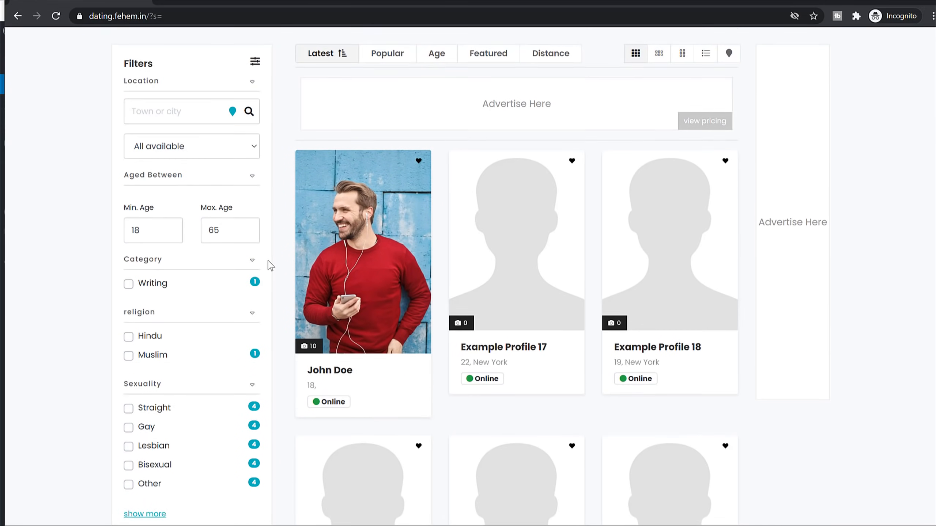
scroll(534, 271, "down", 5)
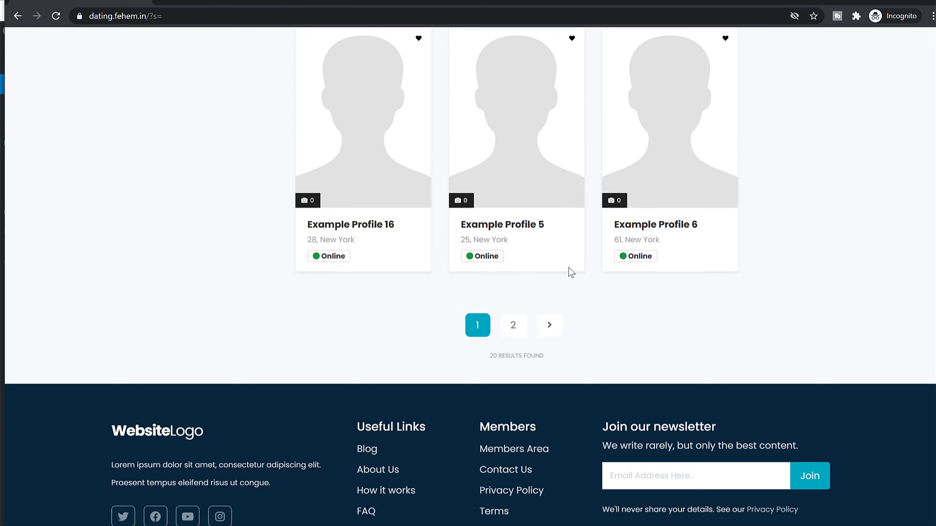
left_click(524, 333)
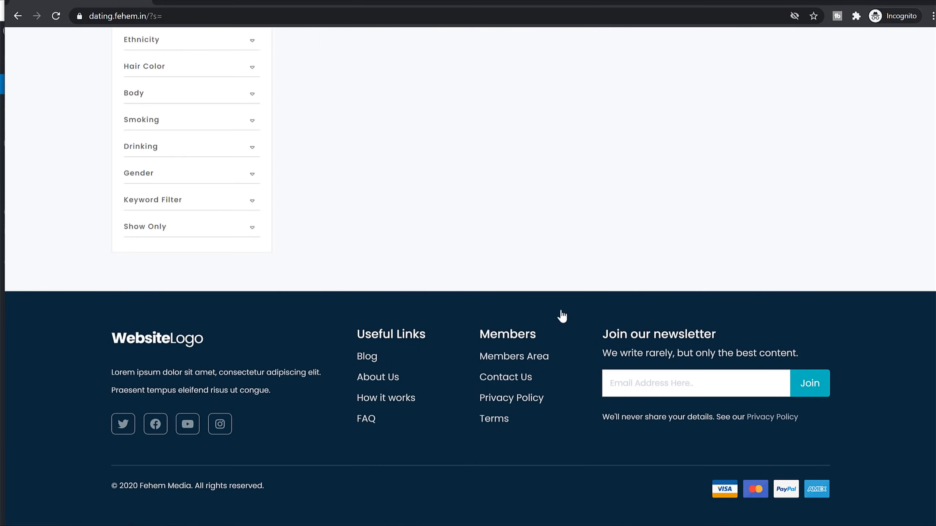
Step: Open the Example Profile 1 listing and start a message to its owner
scroll(606, 347, "down", 4)
scroll(836, 298, "down", 4)
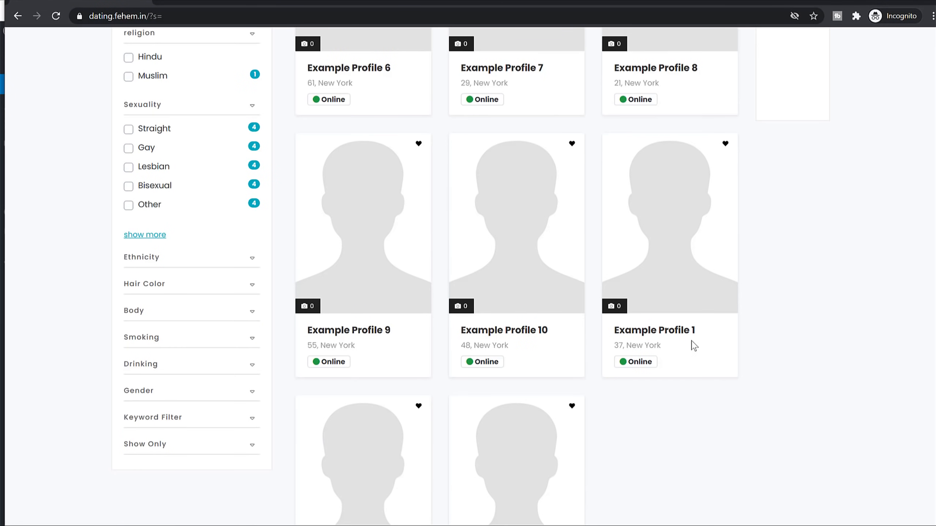
left_click(679, 336)
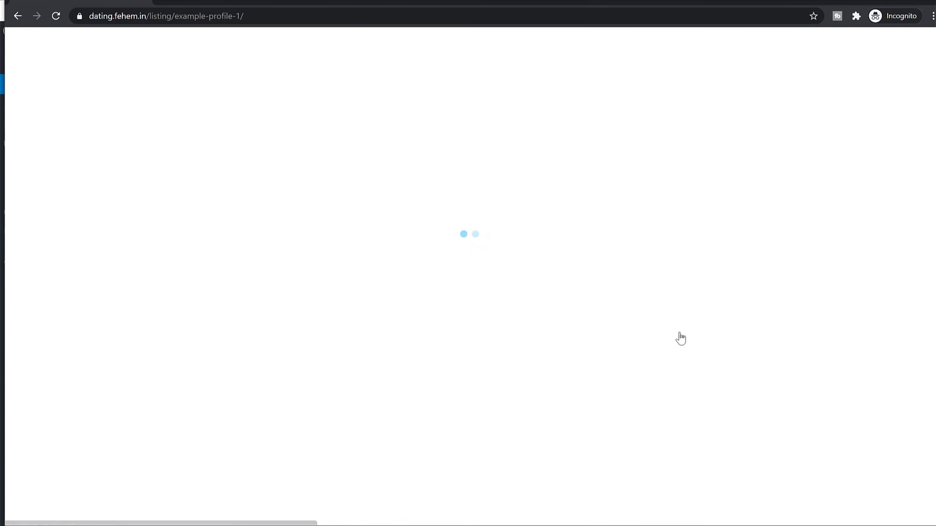
scroll(780, 287, "down", 3)
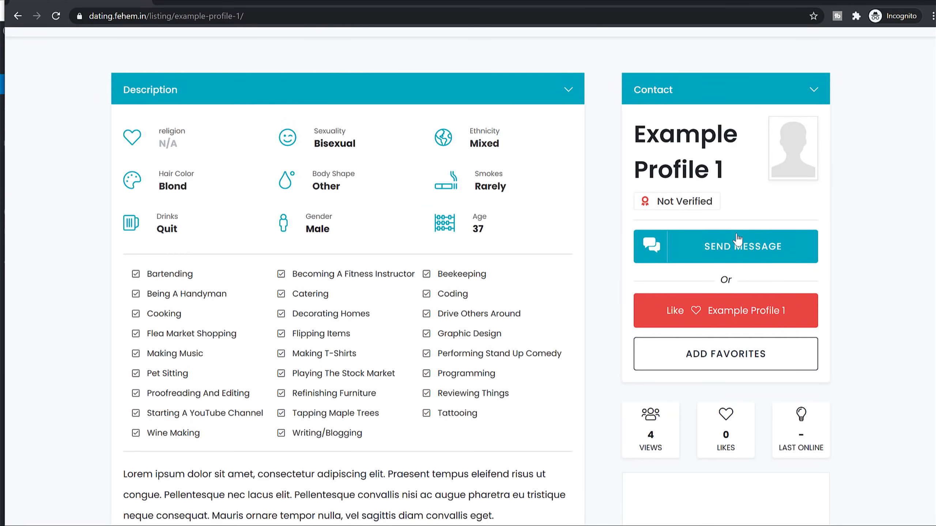
left_click(739, 246)
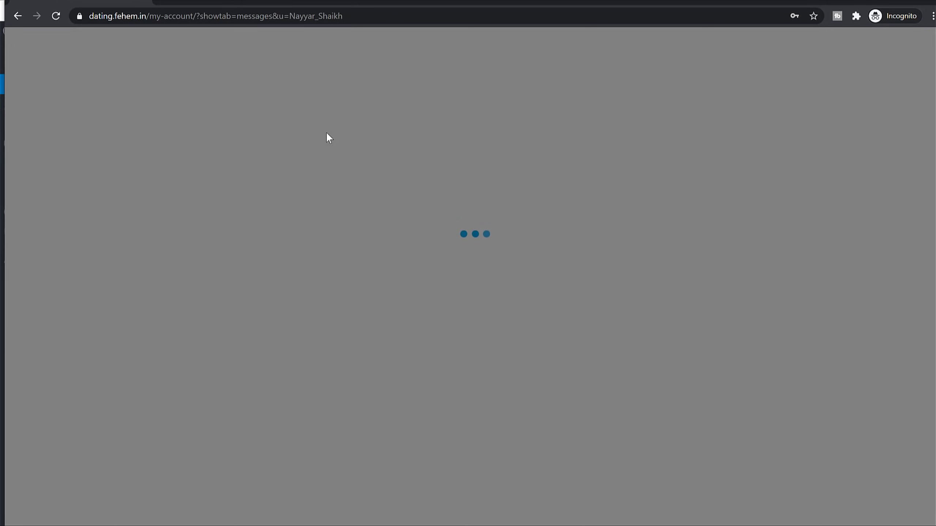
Step: Send the message Hi to the Example Profile 1 owner
left_click(465, 176)
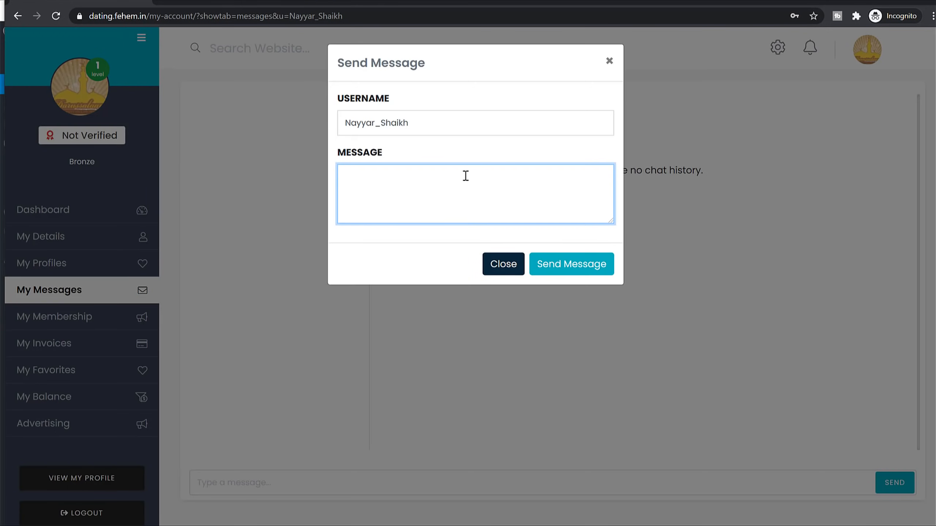
left_click(580, 264)
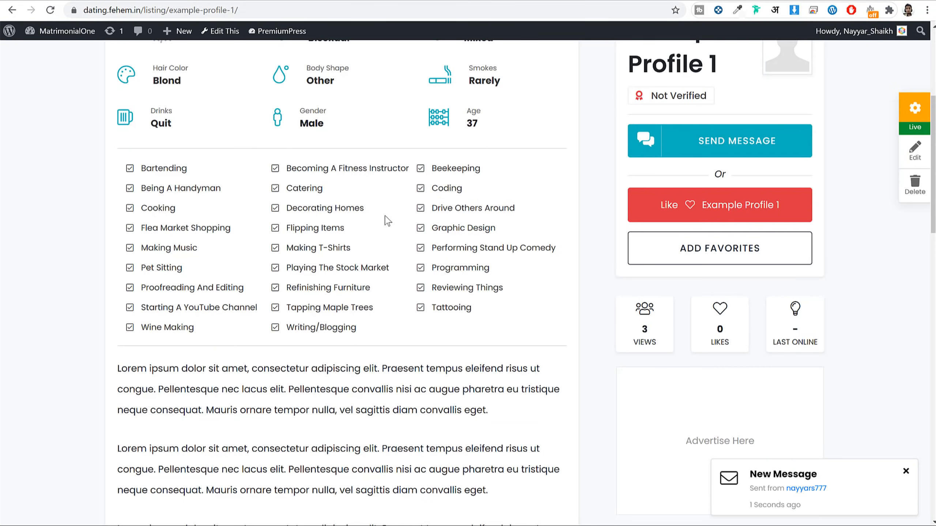
scroll(387, 221, "up", 5)
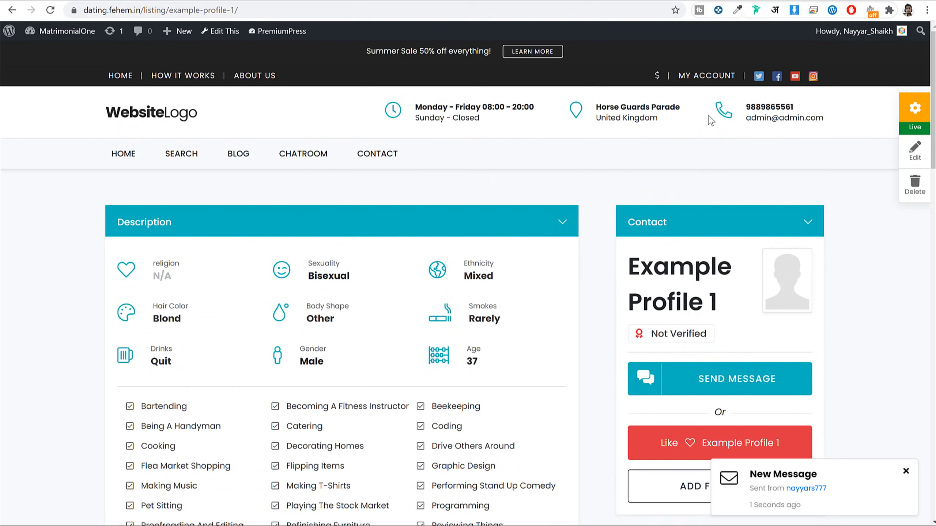
Step: From the other account's My Messages inbox, reply Hello to the conversation
left_click(710, 77)
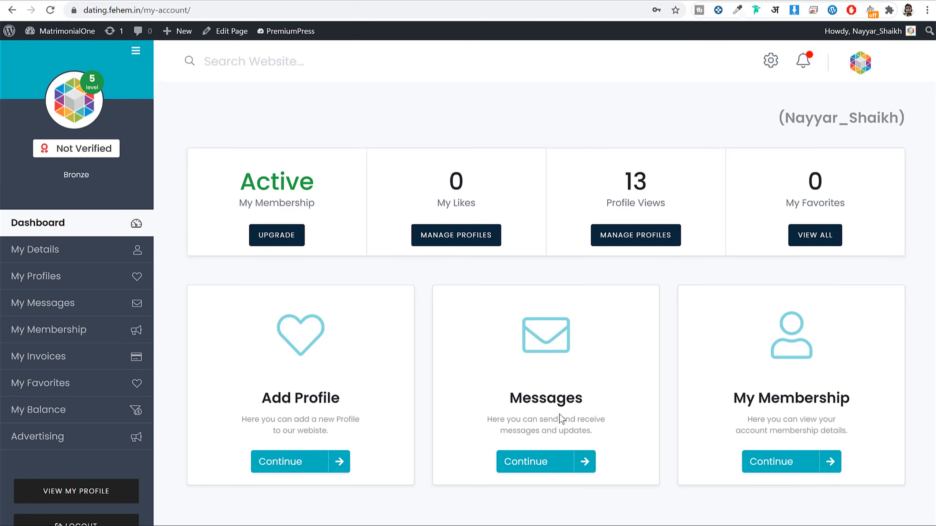
double_click(527, 403)
left_click(547, 475)
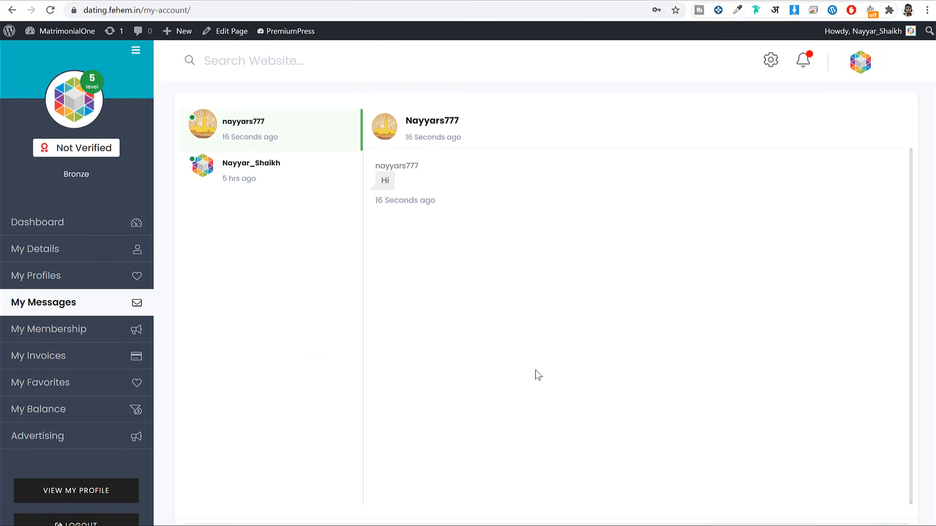
scroll(504, 295, "down", 3)
left_click(514, 443)
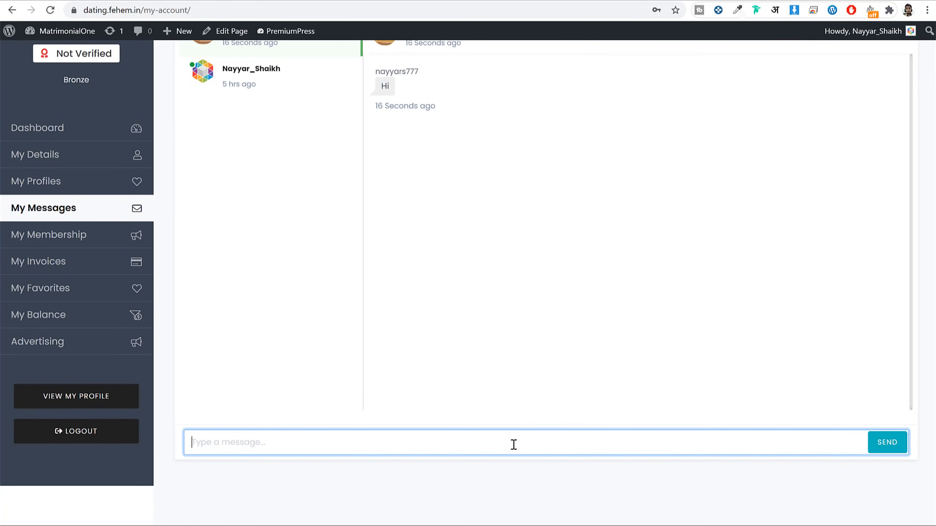
type("Hel")
type("loo")
key("ctrl+a")
type("H")
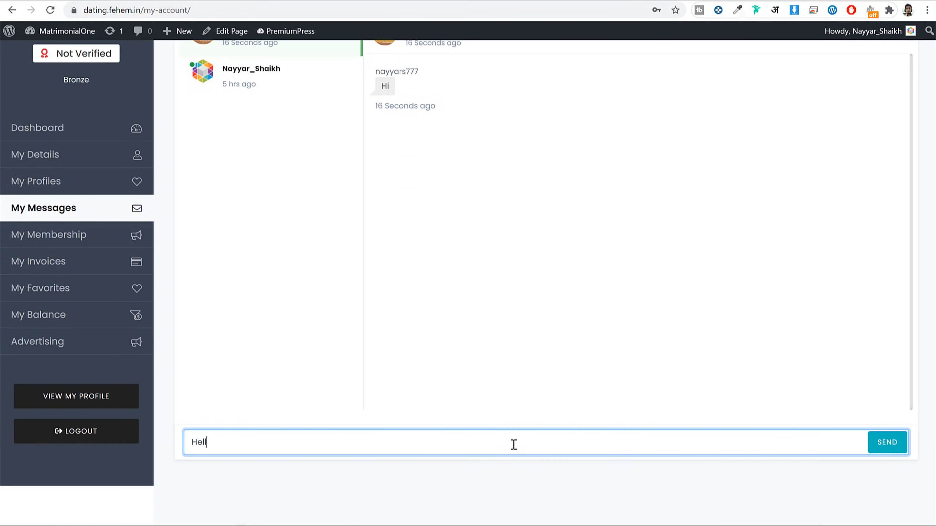
type("ello")
left_click(871, 441)
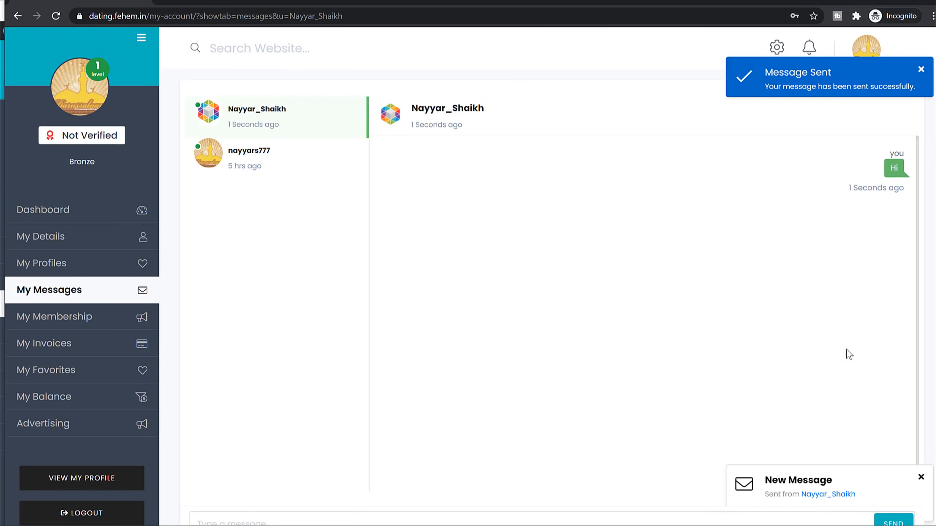
Step: Reload My Messages to confirm the reply, then visit Advertising and View My Profile
scroll(872, 500, "down", 2)
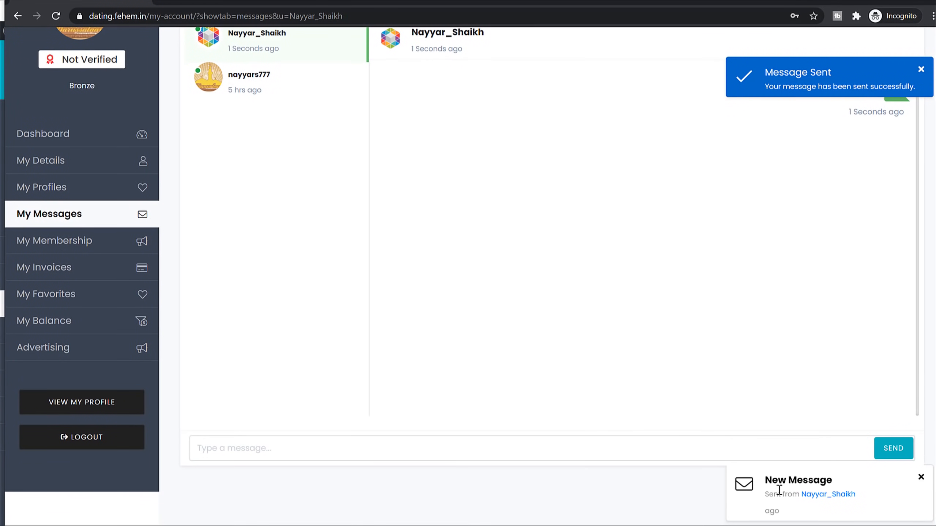
left_click(921, 477)
left_click(95, 215)
scroll(591, 283, "up", 2)
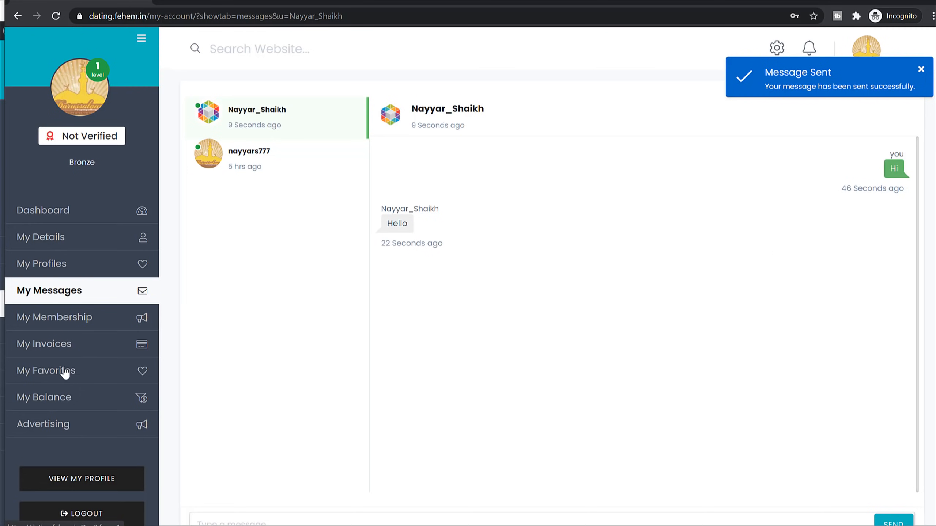
left_click(78, 428)
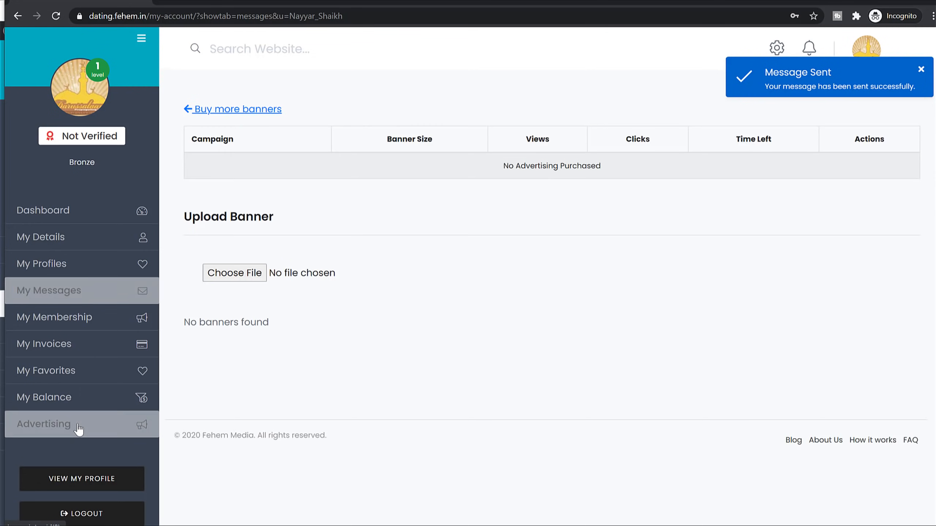
scroll(117, 369, "down", 1)
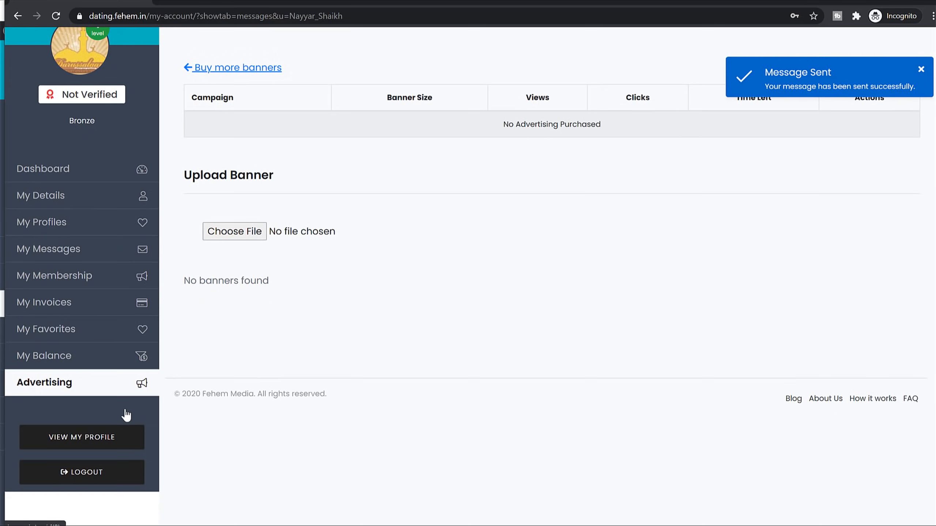
left_click(116, 438)
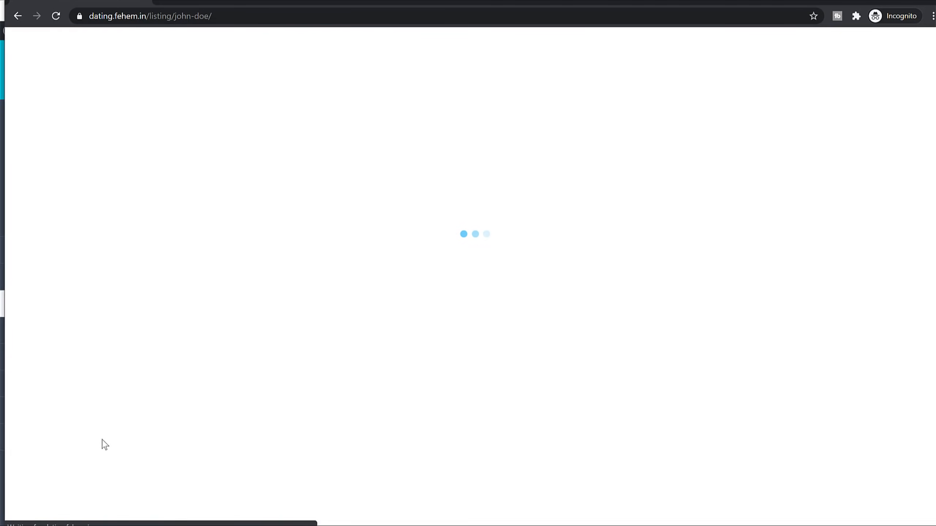
Step: Scroll through your own profile listing, visit the Chatroom, then return to the home page
scroll(706, 293, "down", 12)
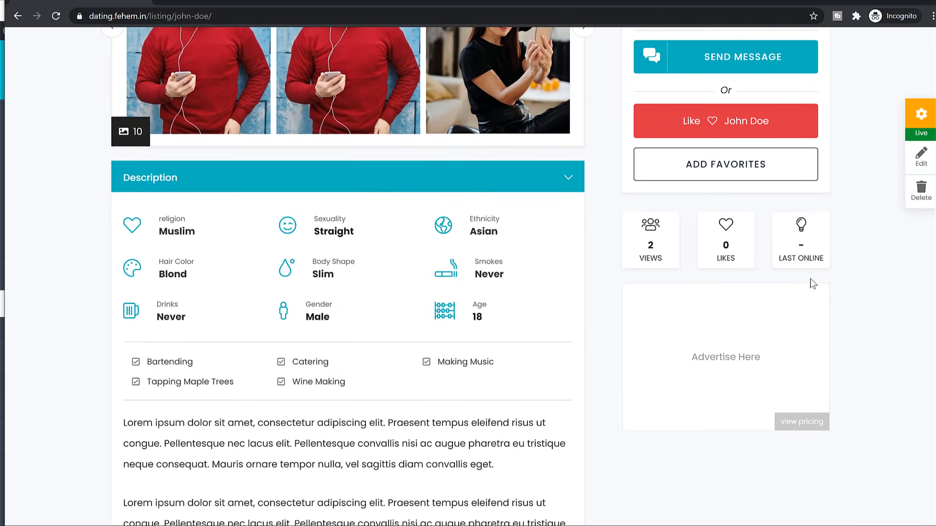
scroll(810, 281, "up", 8)
scroll(367, 258, "up", 5)
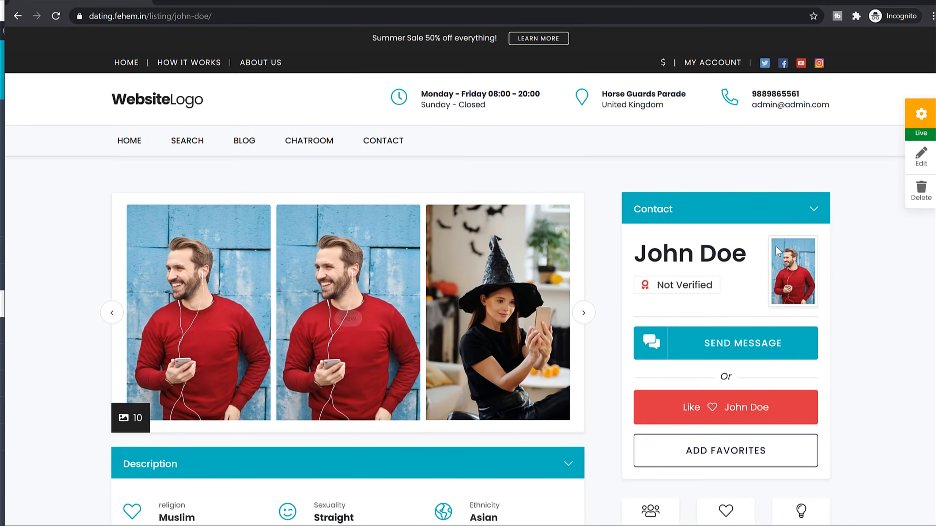
scroll(735, 236, "down", 6)
scroll(834, 269, "down", 5)
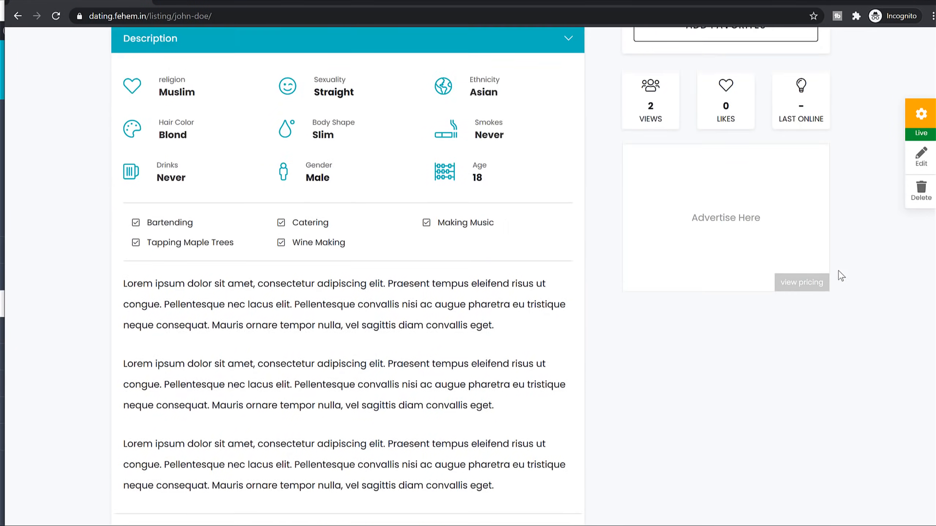
scroll(587, 184, "up", 10)
left_click(330, 141)
scroll(435, 322, "down", 8)
scroll(403, 376, "up", 8)
left_click(148, 114)
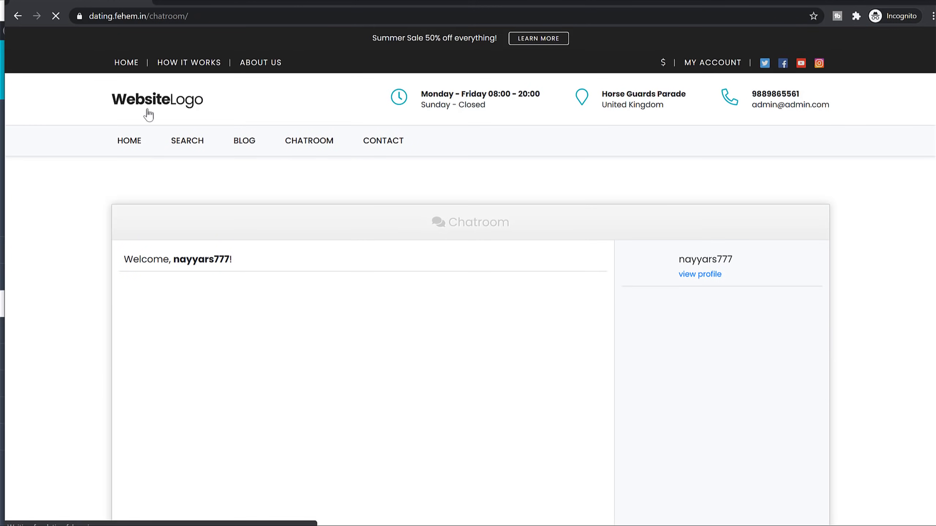